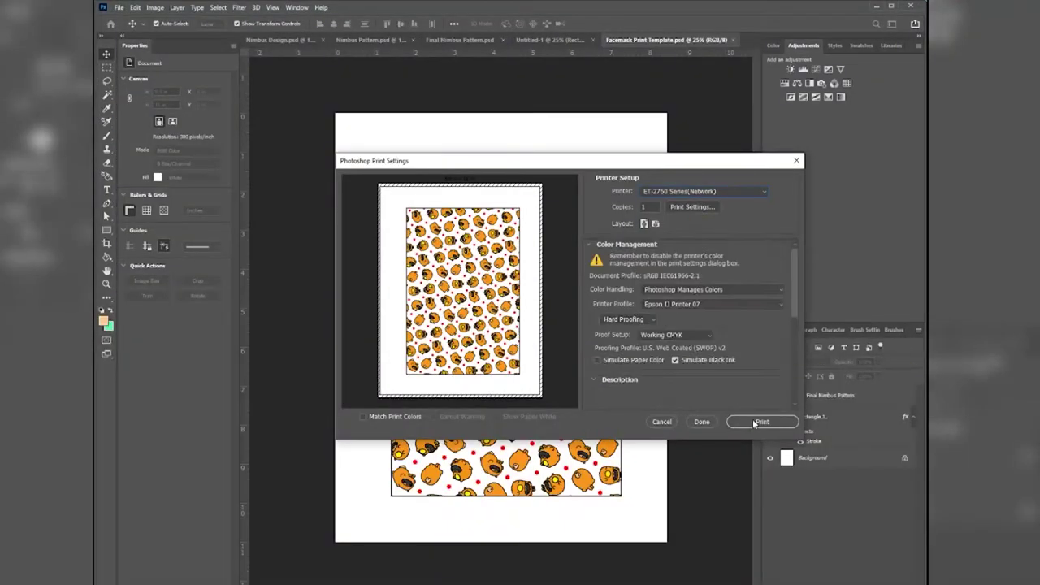
Print the facemask template and dismiss the print size warning.
left_click(755, 422)
key("Return")
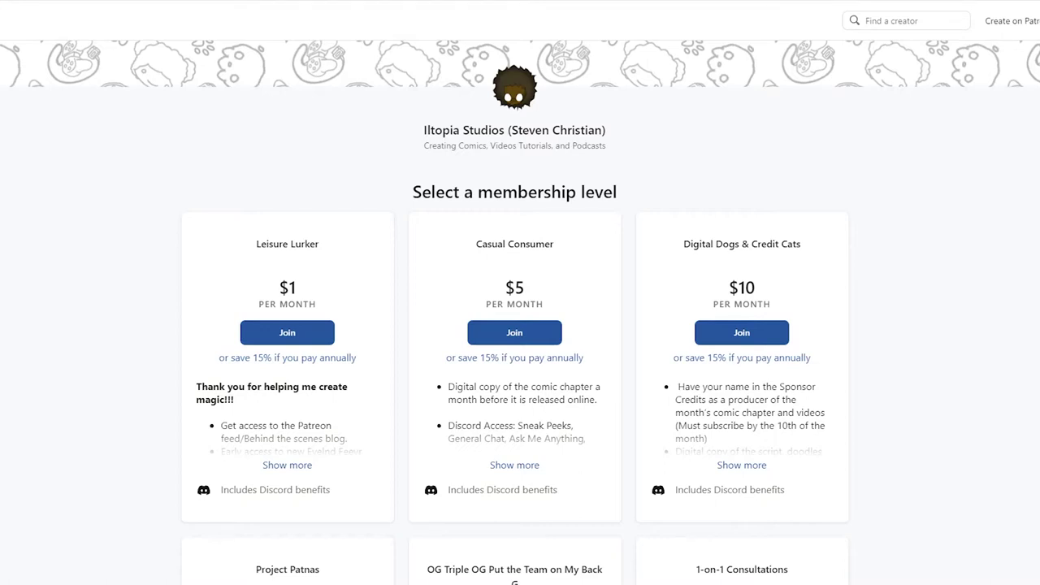
scroll(516, 321, "down", 4)
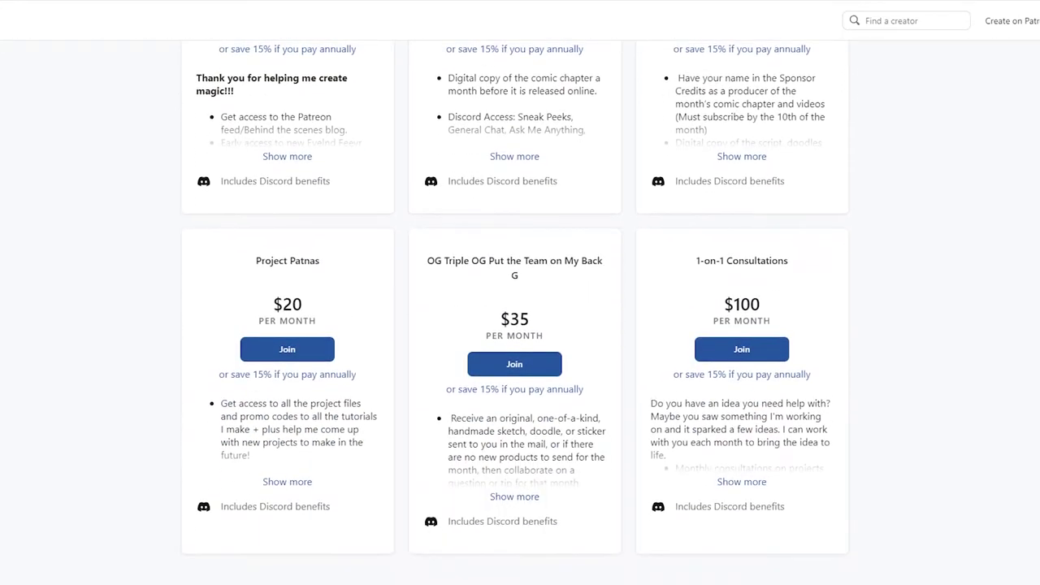
scroll(515, 320, "up", 7)
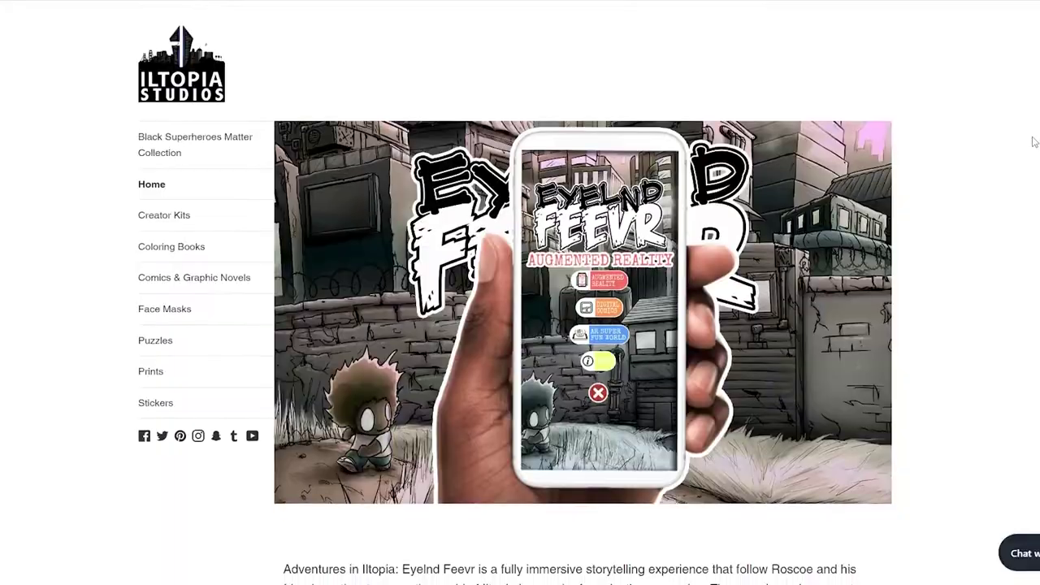
scroll(1034, 142, "down", 3)
scroll(1034, 142, "down", 8)
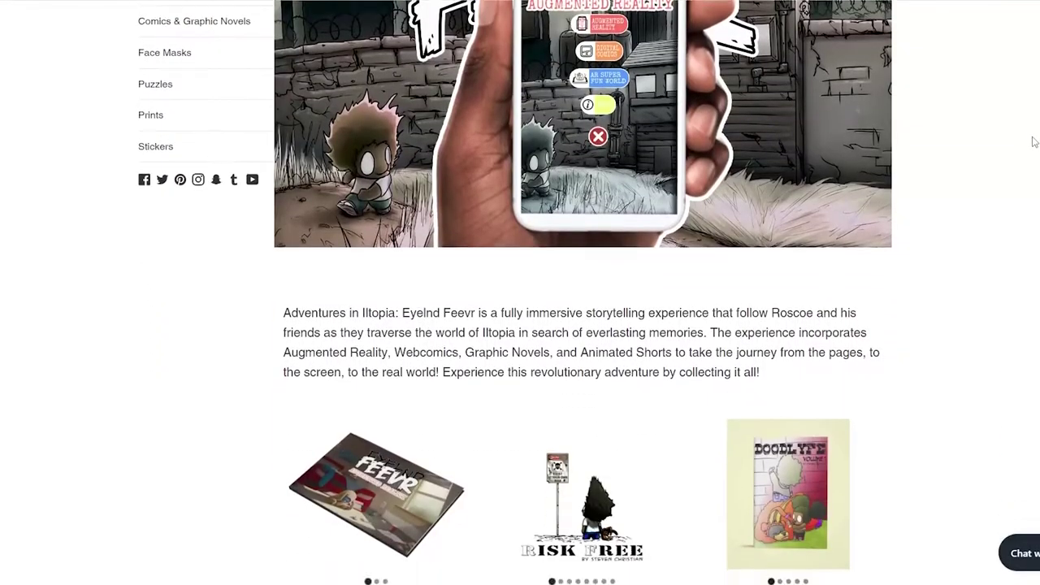
scroll(1034, 142, "down", 6)
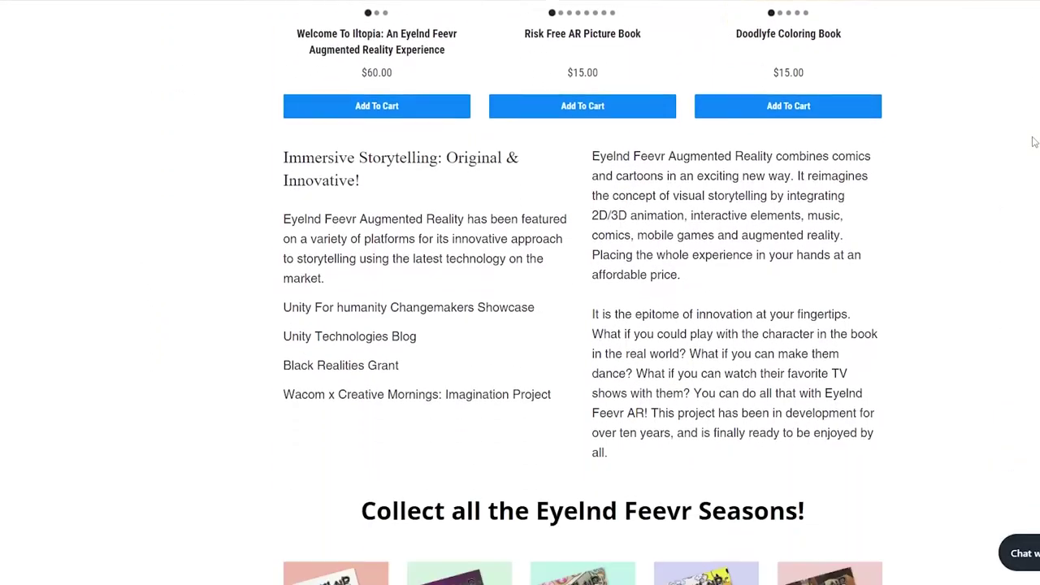
scroll(1034, 142, "down", 8)
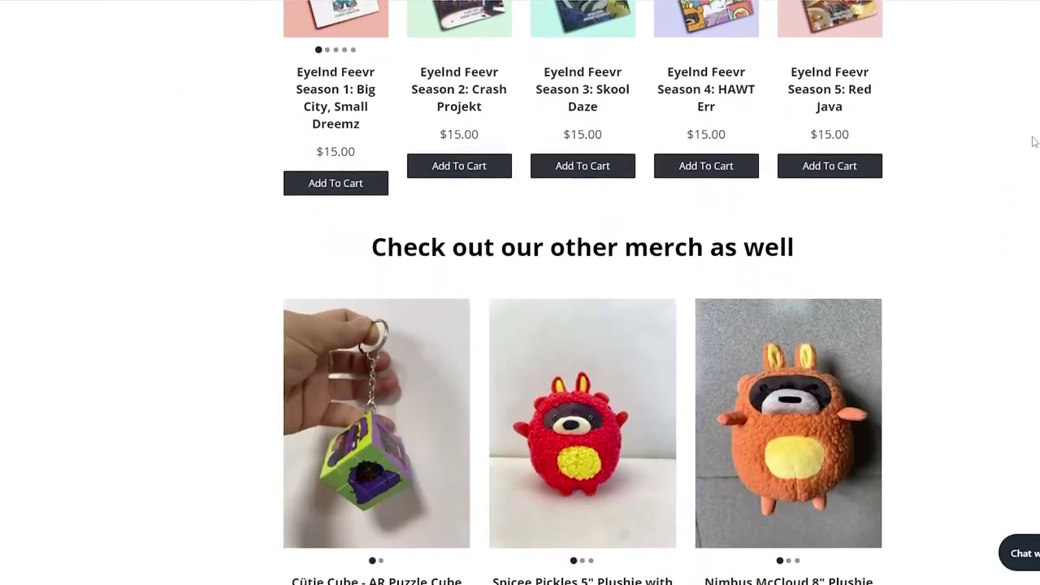
scroll(1034, 143, "down", 8)
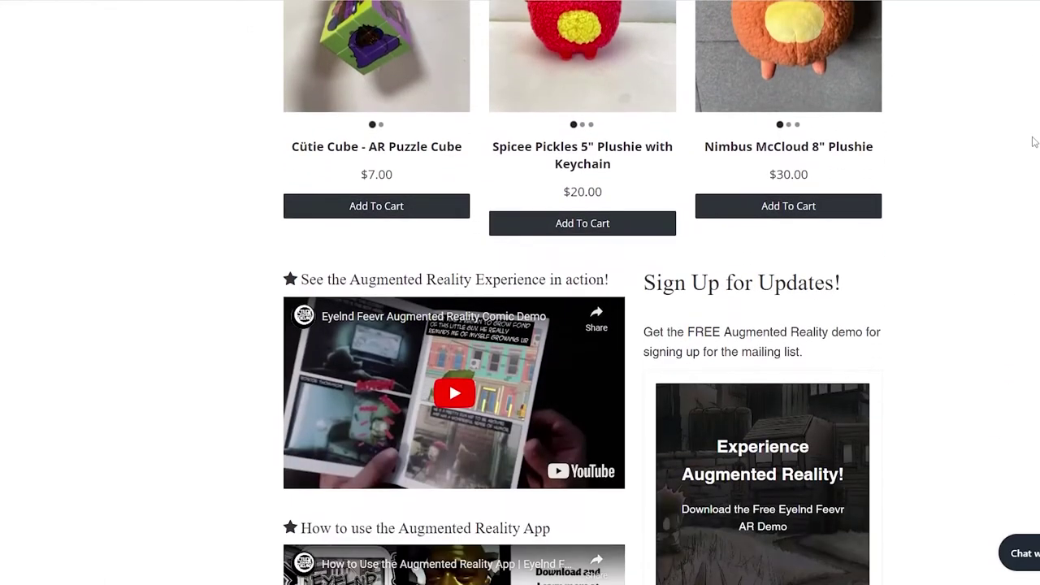
scroll(1034, 143, "down", 5)
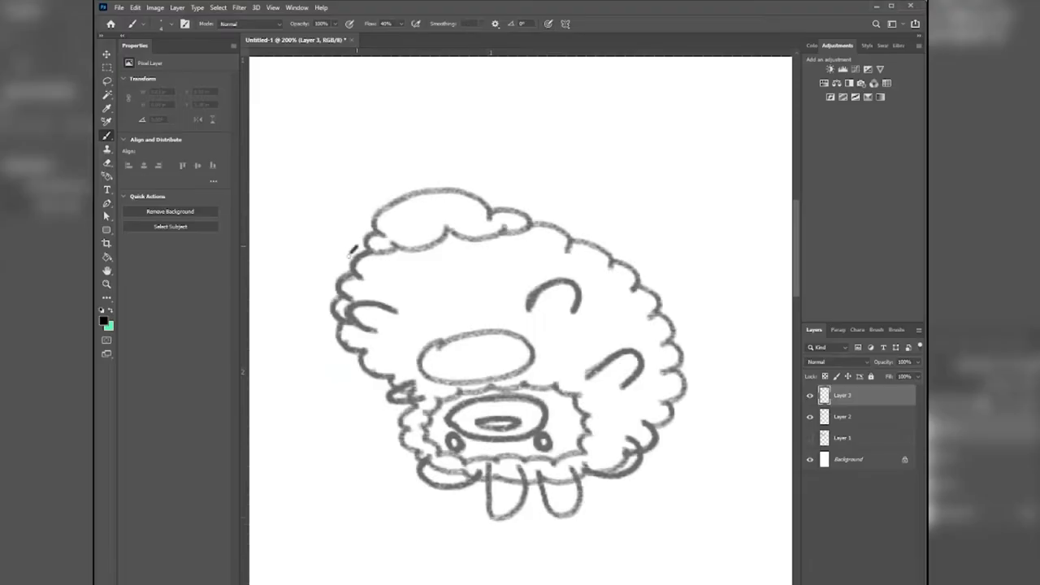
Ink black outlines over the hedgehog sketch on Layer 3.
mouse_move(366, 248)
left_mouse_down()
mouse_move(371, 232)
mouse_move(457, 333)
mouse_move(402, 398)
mouse_move(630, 455)
mouse_move(431, 443)
mouse_move(359, 352)
left_mouse_up()
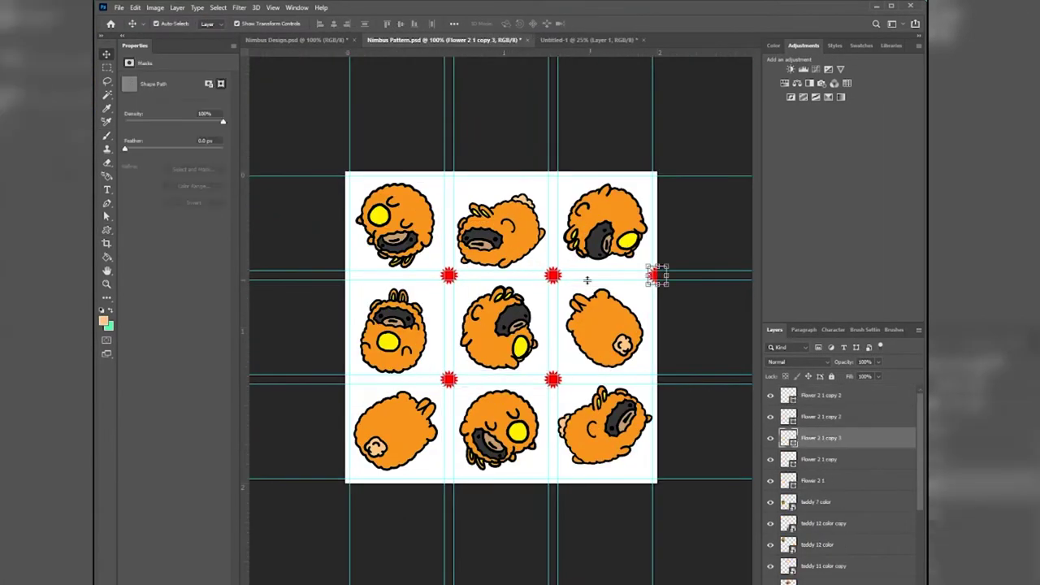
Move a pattern tile further down in the pattern document.
left_click_drag(461, 388, 461, 485)
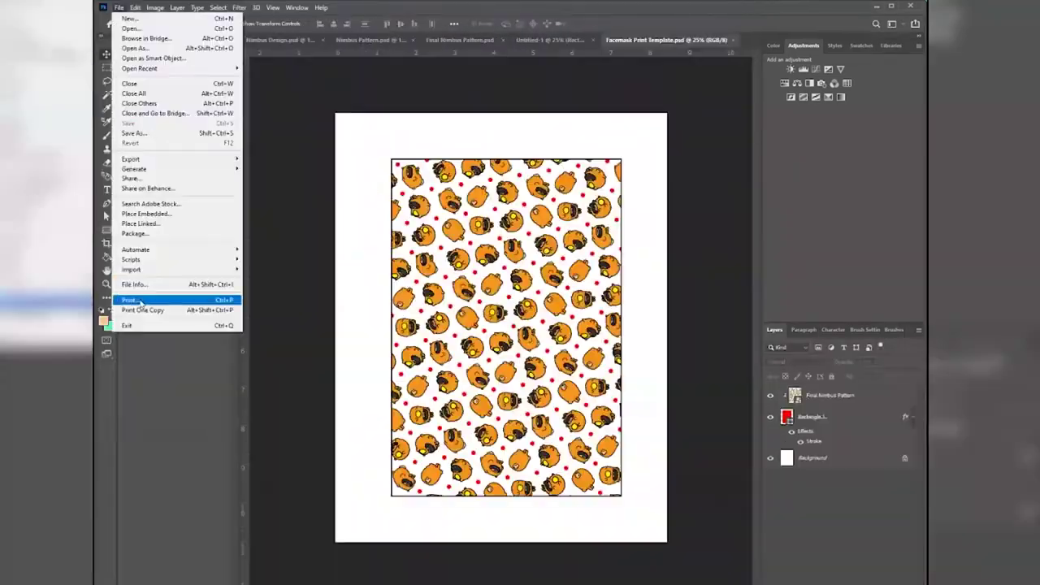
Print the facemask template on the ET-2760 Series (Network) printer, accepting the printable-area warning.
left_click(127, 297)
left_click(703, 191)
left_click(697, 281)
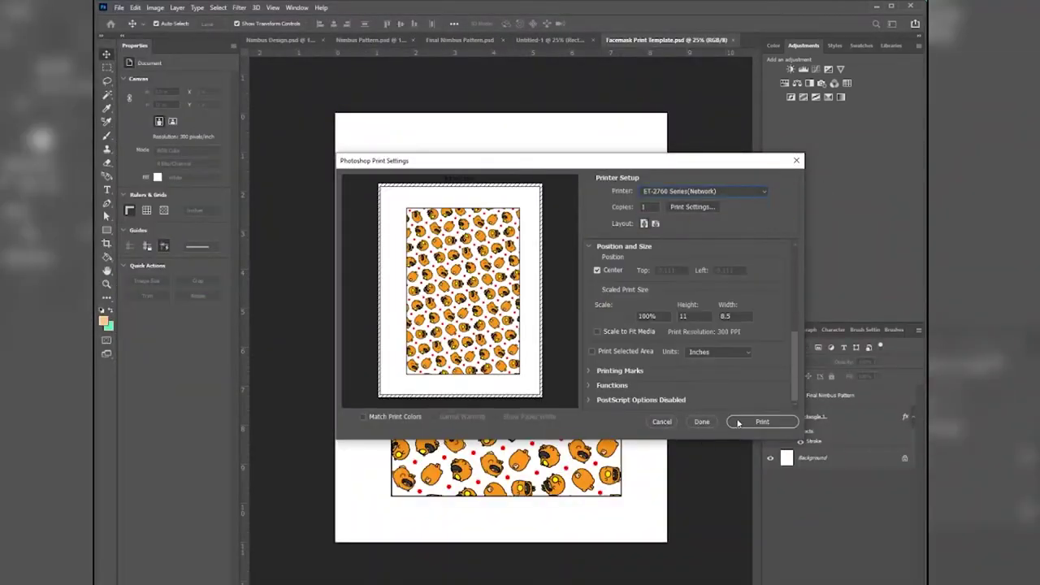
left_click(757, 421)
left_click(479, 229)
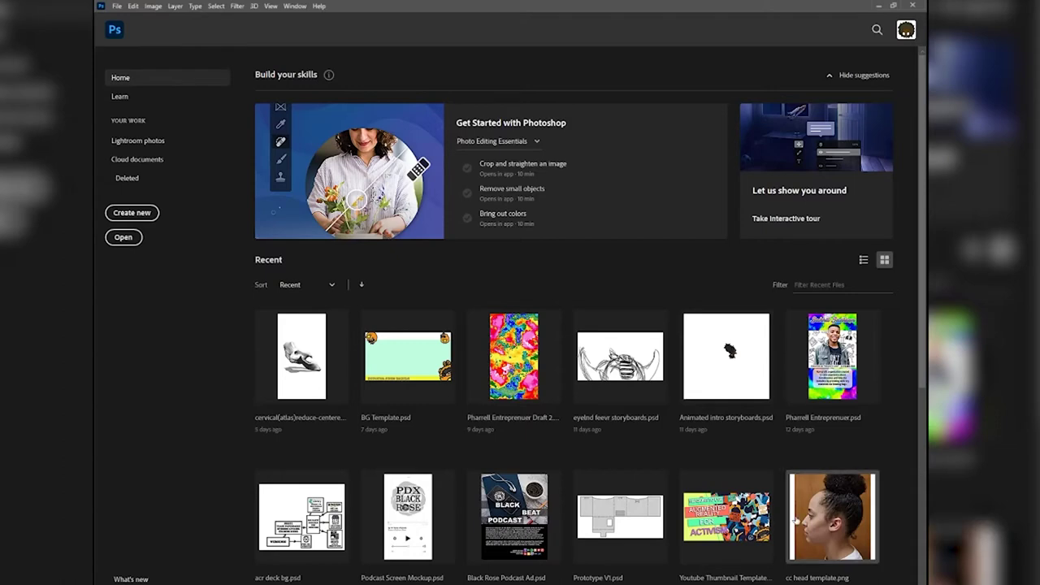
Create a 1080 x 1920 px, 300 ppi document, pick the Brush tool and add Layer 1.
left_click(126, 214)
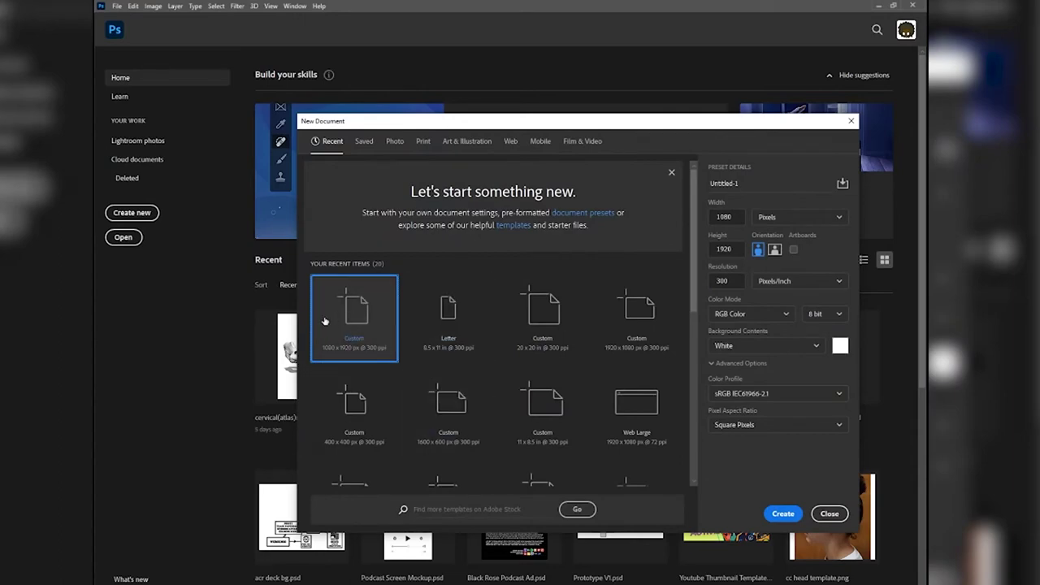
left_click(782, 513)
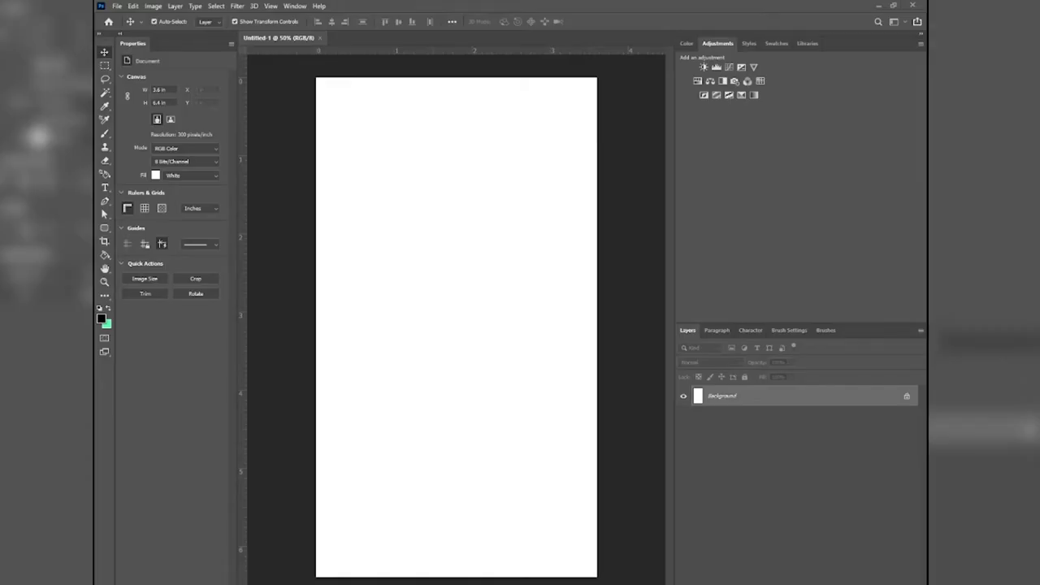
left_click(104, 133)
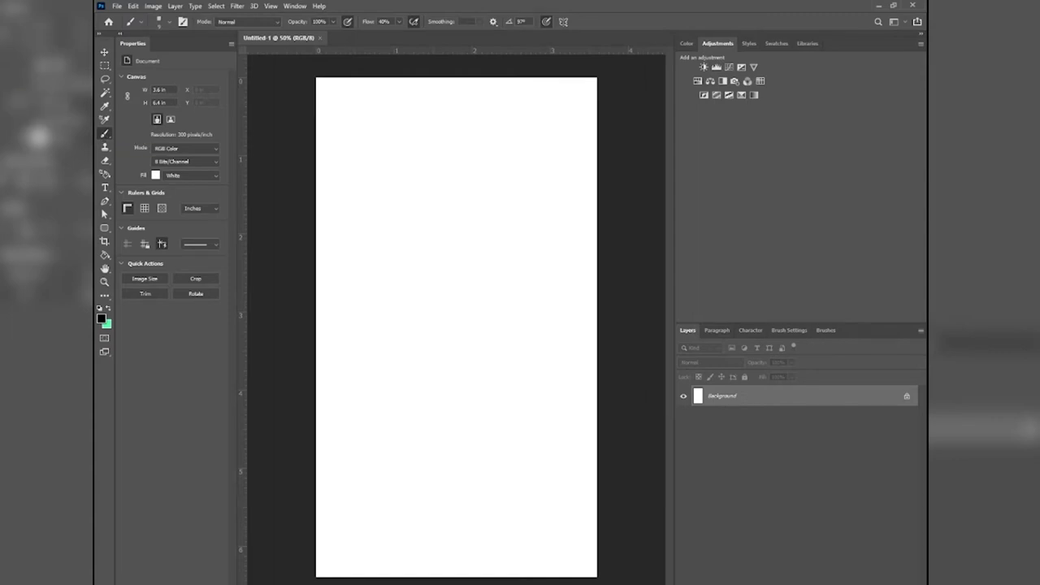
key("ctrl+shift+alt+n")
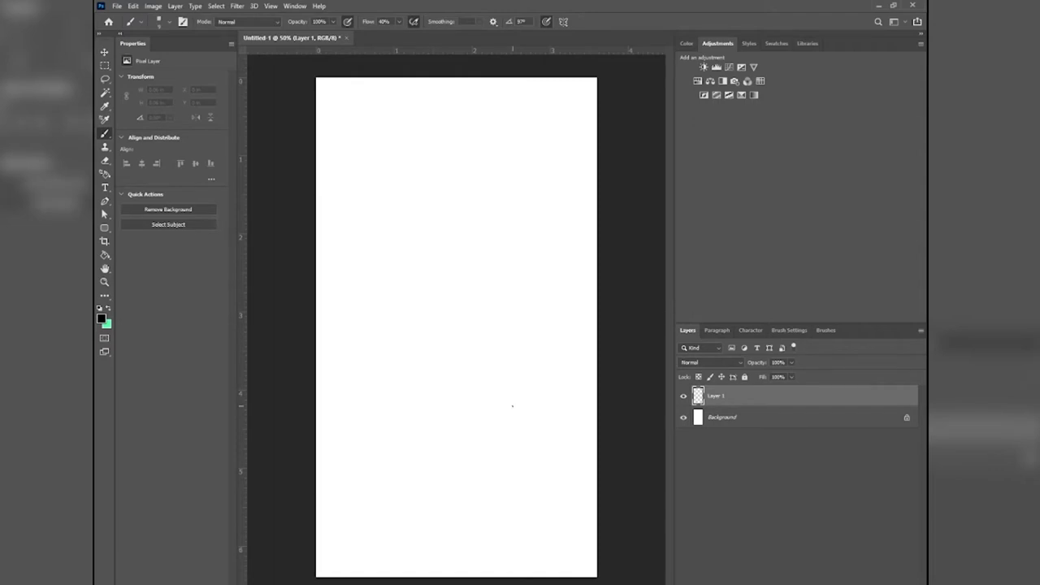
Paint a freehand circle, square and triangle along the top of Layer 1.
mouse_move(358, 118)
left_mouse_down()
mouse_move(342, 123)
mouse_move(365, 151)
mouse_move(374, 119)
mouse_move(350, 115)
mouse_move(402, 143)
mouse_move(443, 149)
mouse_move(437, 112)
mouse_move(402, 110)
left_mouse_up()
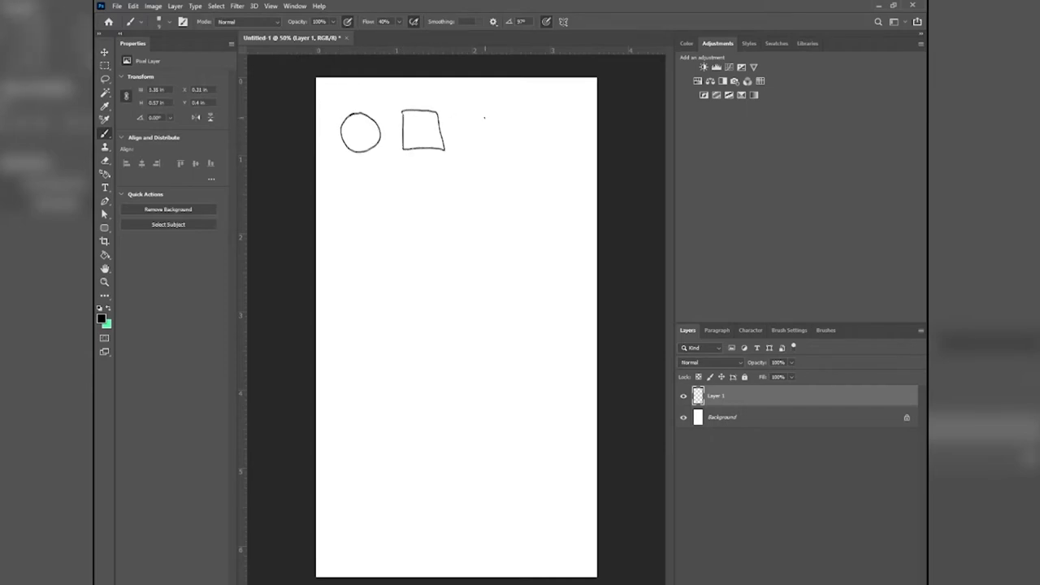
mouse_move(484, 113)
left_mouse_down()
mouse_move(465, 144)
mouse_move(504, 145)
mouse_move(486, 112)
left_mouse_up()
scroll(349, 287, "up", 4, "alt")
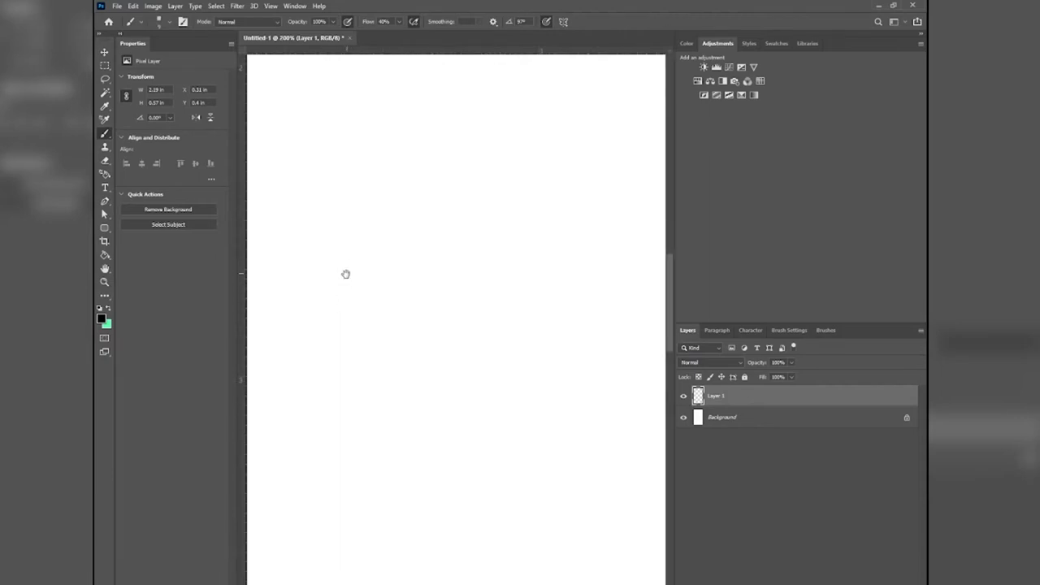
scroll(345, 274, "up", 5)
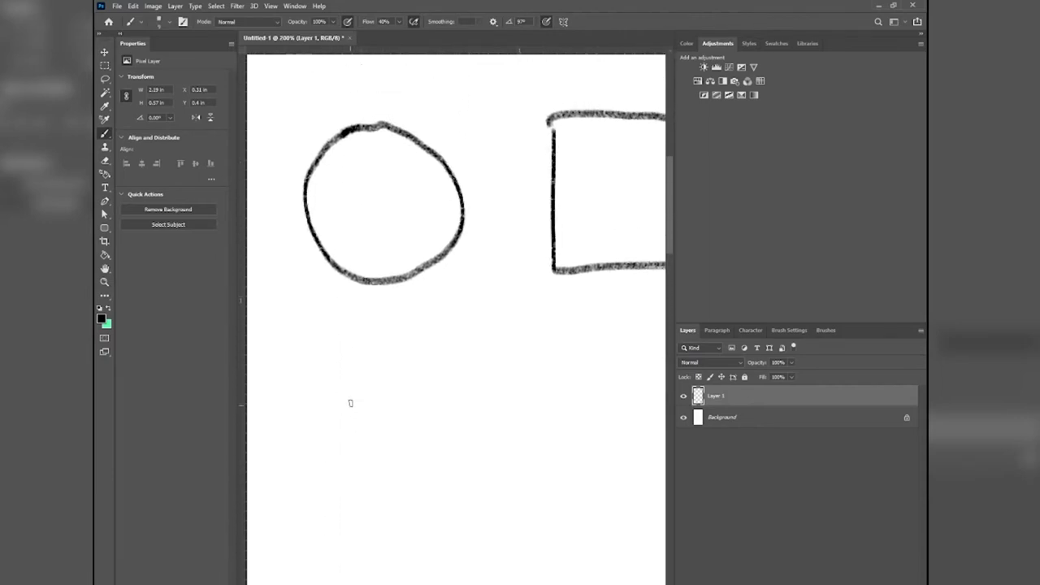
scroll(352, 395, "down", 2, "alt")
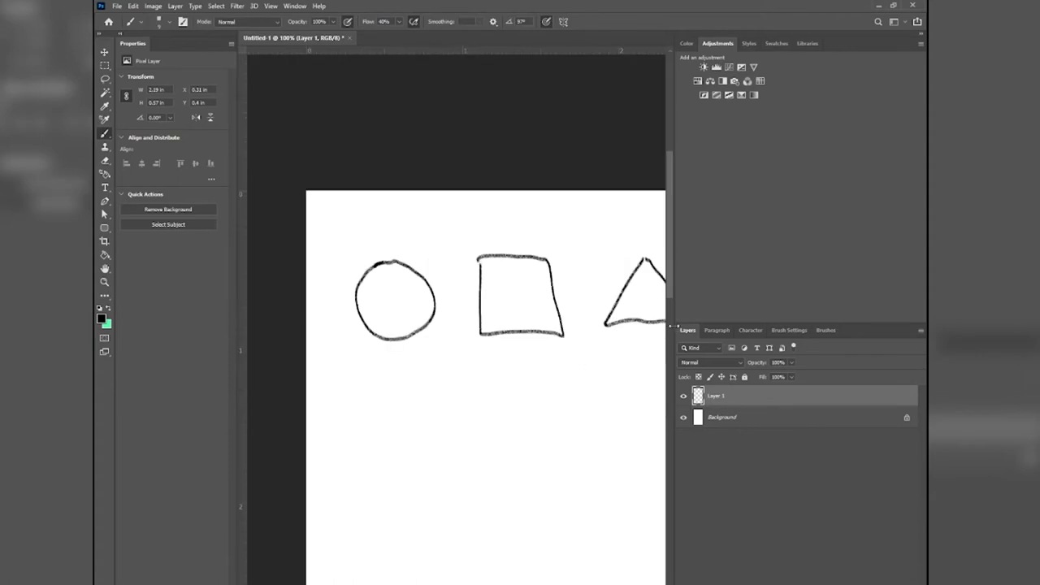
left_click_drag(673, 326, 851, 309)
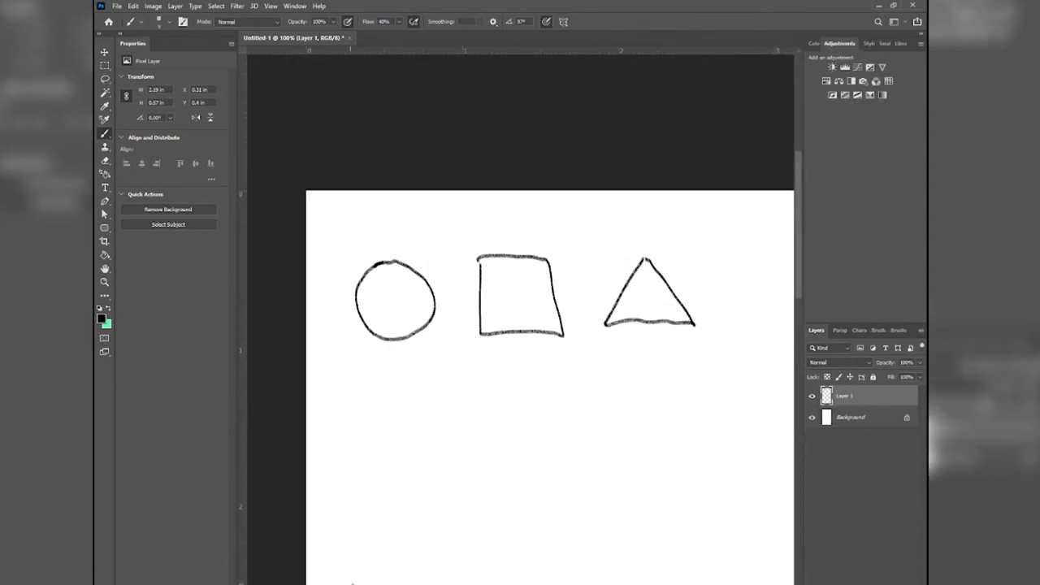
scroll(520, 382, "right", 2)
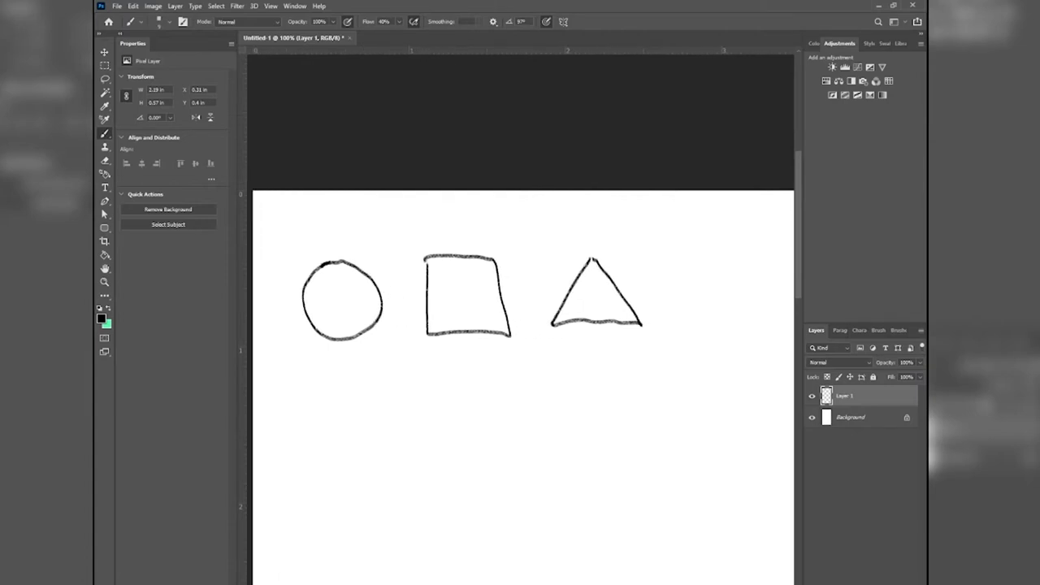
left_click_drag(798, 236, 801, 267)
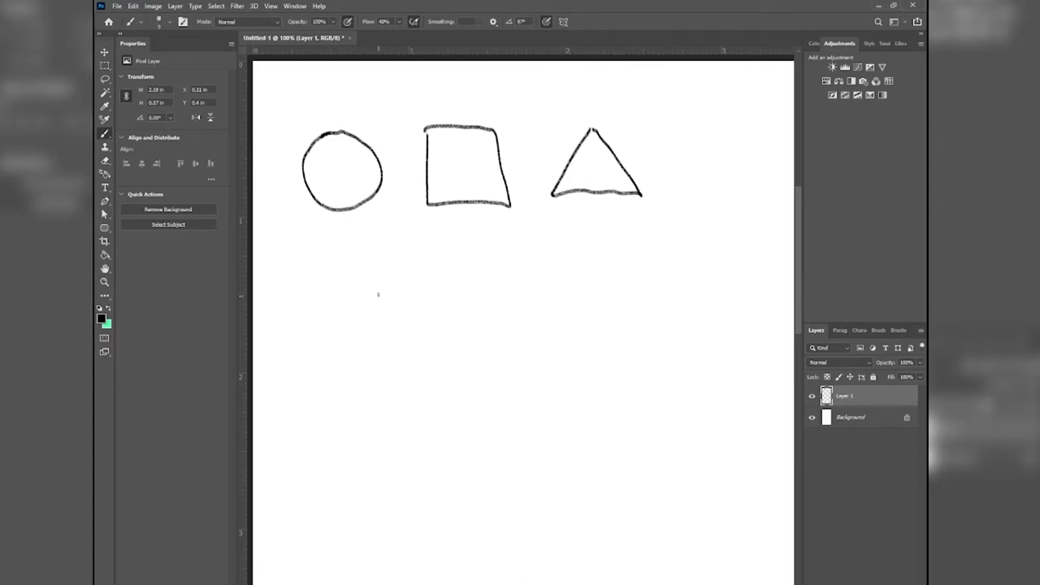
Sketch a small head circle, a body circle and a curved back beside the bean shape.
mouse_move(377, 282)
left_mouse_down()
mouse_move(346, 313)
mouse_move(345, 346)
mouse_move(377, 413)
mouse_move(407, 417)
mouse_move(428, 396)
mouse_move(434, 355)
mouse_move(418, 308)
mouse_move(370, 281)
left_mouse_up()
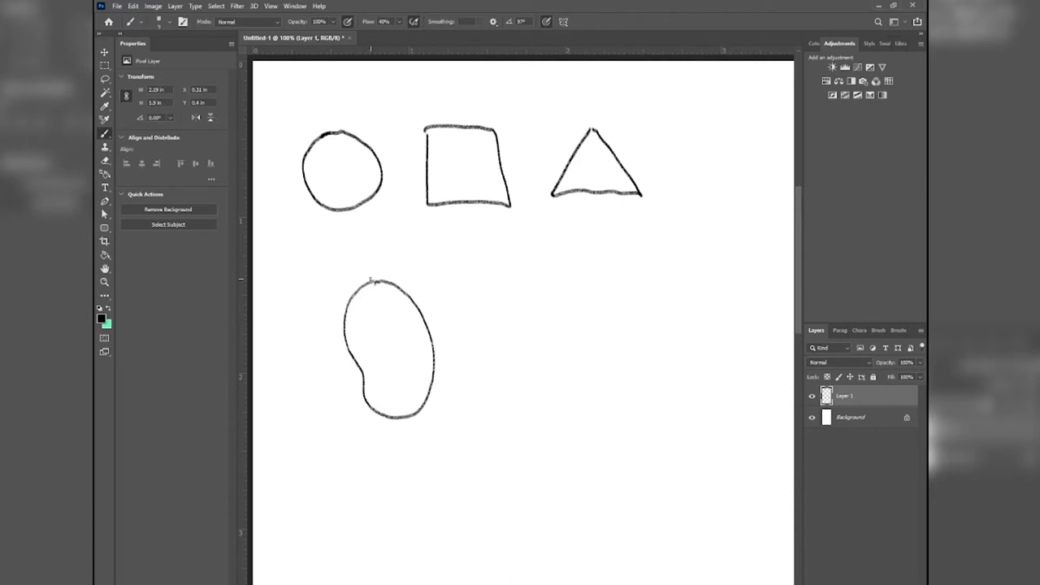
mouse_move(504, 276)
left_mouse_down()
mouse_move(477, 317)
mouse_move(512, 352)
mouse_move(547, 318)
mouse_move(519, 275)
mouse_move(497, 280)
left_mouse_up()
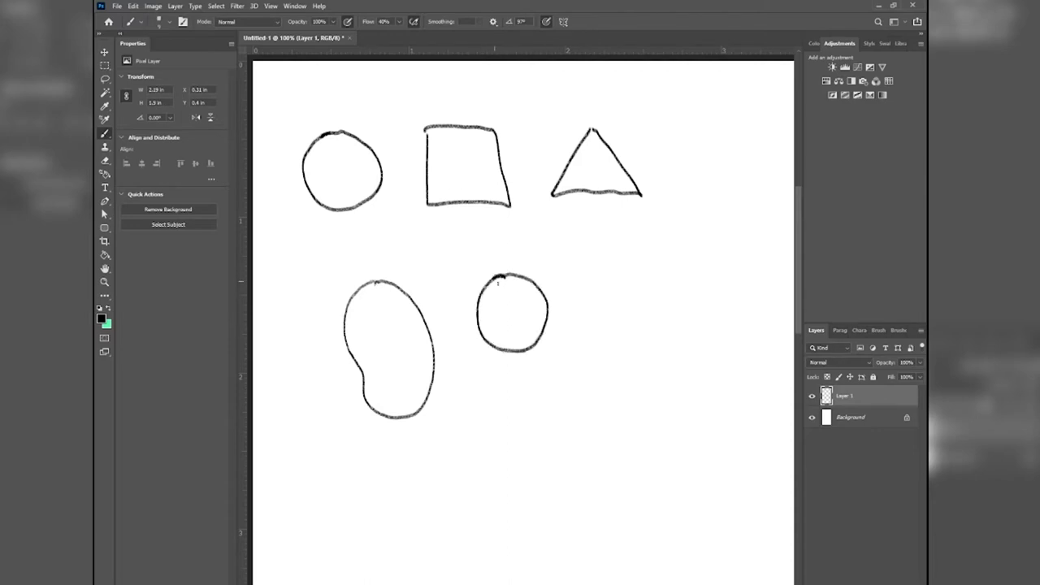
mouse_move(505, 345)
left_mouse_down()
mouse_move(495, 392)
mouse_move(526, 408)
mouse_move(553, 378)
mouse_move(550, 333)
mouse_move(538, 325)
left_mouse_up()
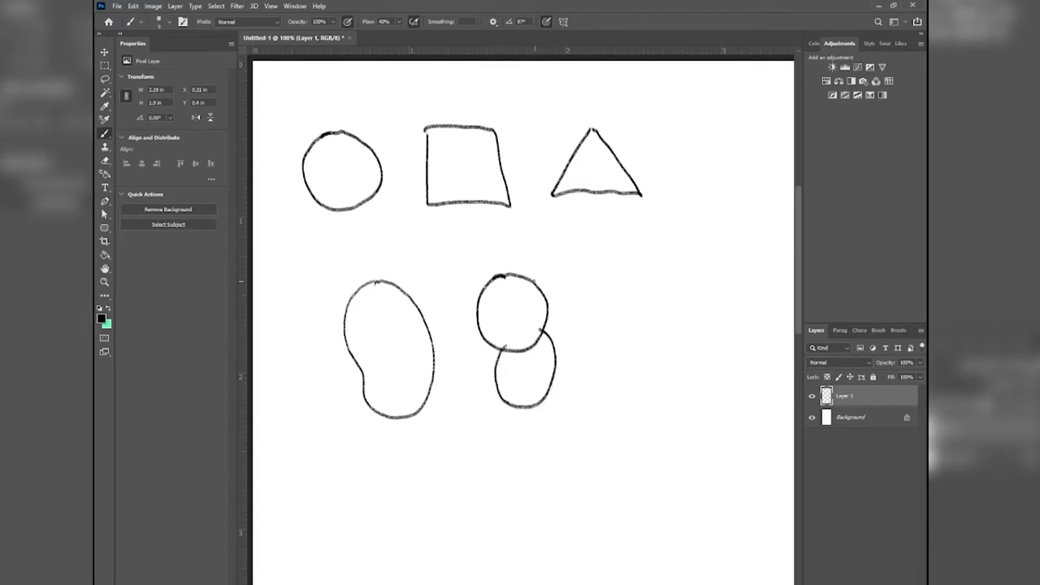
mouse_move(519, 275)
left_mouse_down()
mouse_move(544, 291)
mouse_move(559, 329)
mouse_move(561, 366)
mouse_move(533, 408)
left_mouse_up()
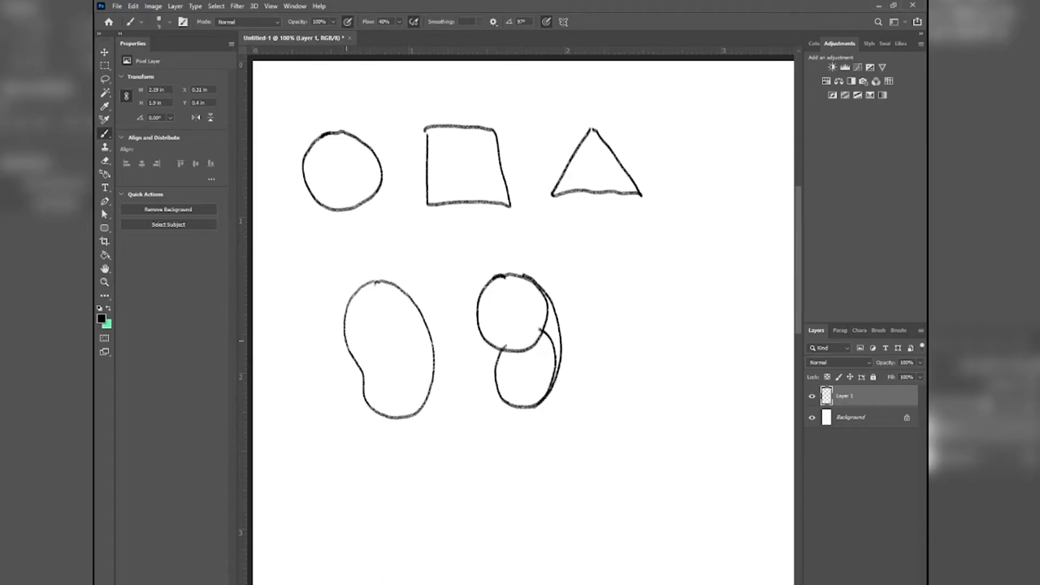
Retrace the bean shape with overlapping loops and outline strokes.
mouse_move(347, 342)
left_mouse_down()
mouse_move(347, 304)
mouse_move(363, 283)
mouse_move(387, 278)
mouse_move(355, 284)
mouse_move(382, 276)
mouse_move(413, 292)
mouse_move(434, 332)
mouse_move(437, 379)
mouse_move(411, 421)
left_mouse_up()
mouse_move(350, 351)
left_mouse_down()
mouse_move(368, 411)
mouse_move(385, 425)
mouse_move(424, 408)
left_mouse_up()
mouse_move(359, 371)
left_mouse_down()
mouse_move(341, 343)
mouse_move(341, 298)
mouse_move(362, 280)
mouse_move(390, 278)
mouse_move(439, 327)
mouse_move(435, 395)
mouse_move(405, 424)
mouse_move(438, 393)
mouse_move(447, 354)
mouse_move(434, 315)
mouse_move(407, 284)
mouse_move(359, 283)
mouse_move(338, 323)
mouse_move(341, 345)
mouse_move(370, 416)
mouse_move(411, 425)
mouse_move(438, 402)
left_mouse_up()
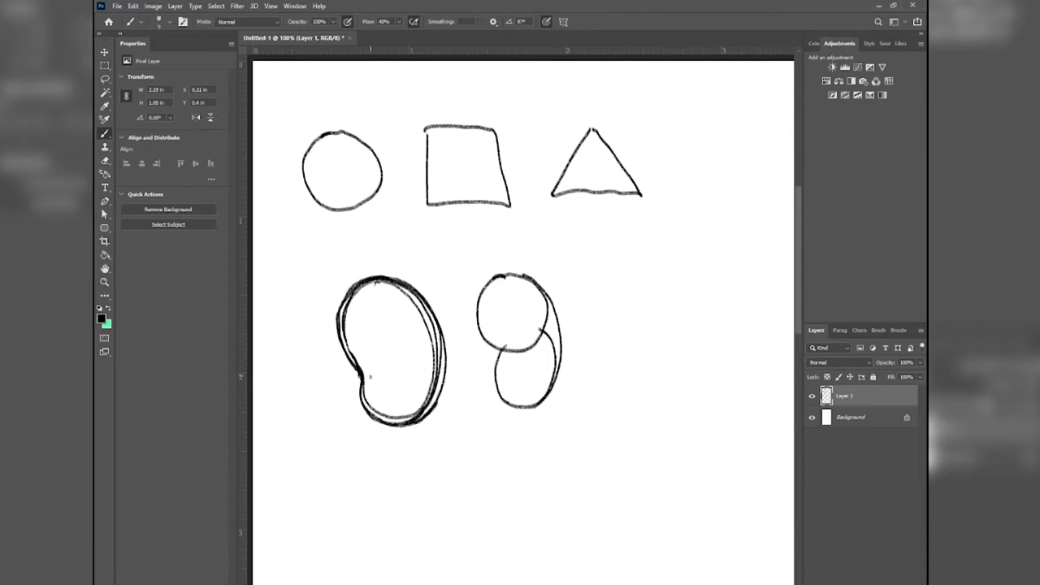
mouse_move(362, 374)
left_mouse_down()
mouse_move(405, 365)
mouse_move(419, 420)
mouse_move(361, 379)
mouse_move(373, 368)
left_mouse_up()
mouse_move(355, 305)
left_mouse_down()
mouse_move(345, 358)
mouse_move(430, 313)
mouse_move(330, 305)
left_mouse_up()
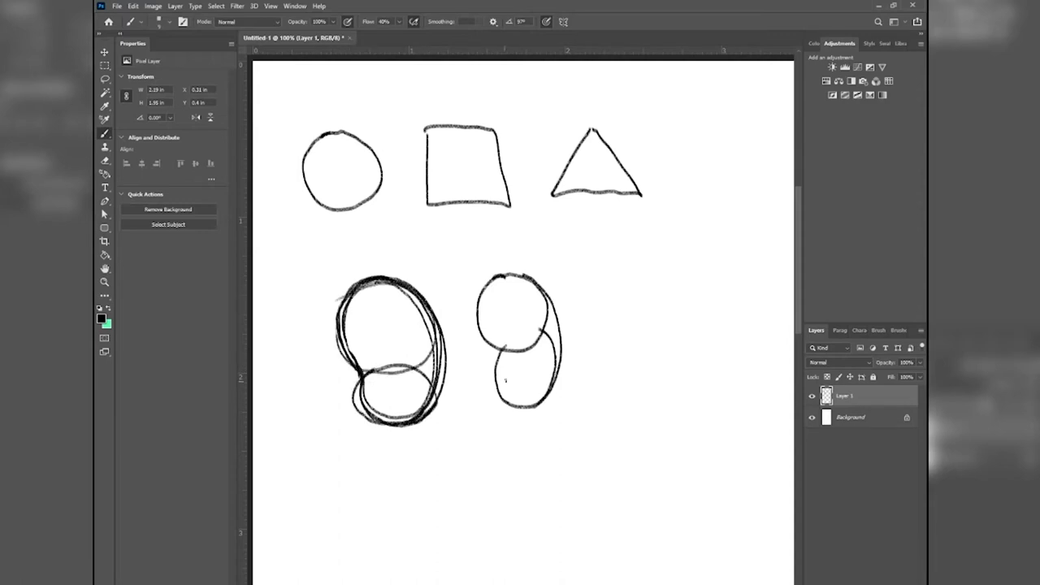
mouse_move(509, 393)
left_mouse_down()
mouse_move(531, 393)
mouse_move(498, 373)
mouse_move(512, 390)
mouse_move(532, 376)
mouse_move(506, 366)
left_mouse_up()
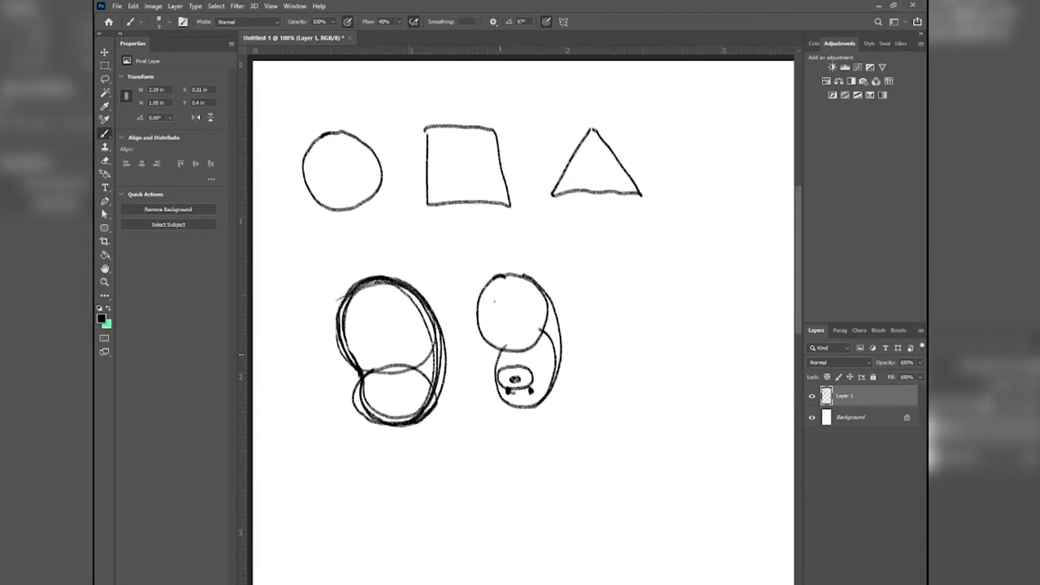
Add face fur, lower body, snout and collar to the small figure, and darken the left figure's base.
mouse_move(493, 357)
left_mouse_down()
mouse_move(499, 393)
mouse_move(543, 391)
mouse_move(542, 360)
mouse_move(495, 362)
left_mouse_up()
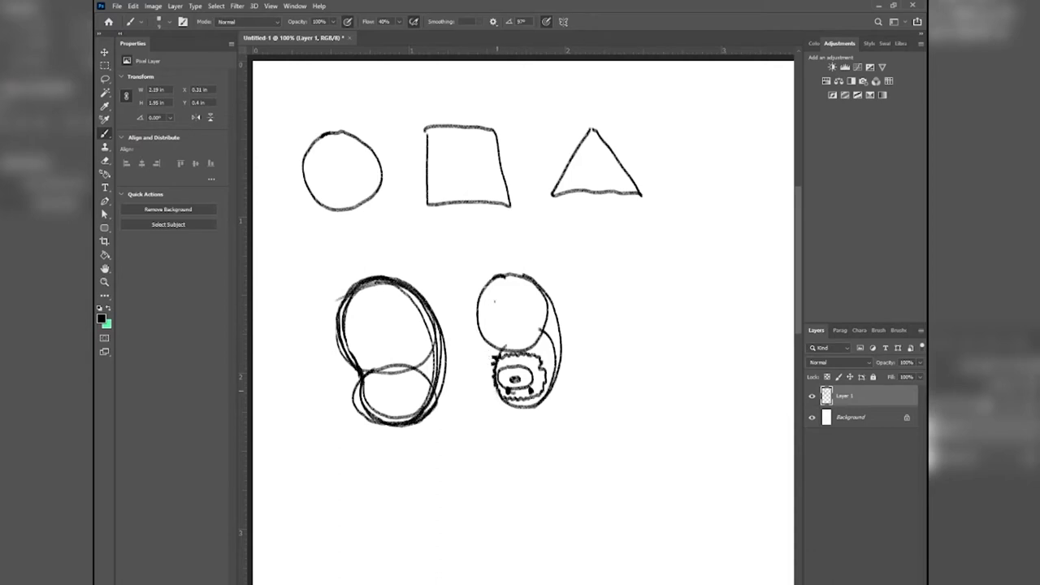
mouse_move(495, 387)
left_mouse_down()
mouse_move(503, 409)
mouse_move(547, 401)
mouse_move(554, 382)
mouse_move(512, 417)
mouse_move(515, 427)
mouse_move(531, 398)
mouse_move(544, 419)
mouse_move(540, 398)
left_mouse_up()
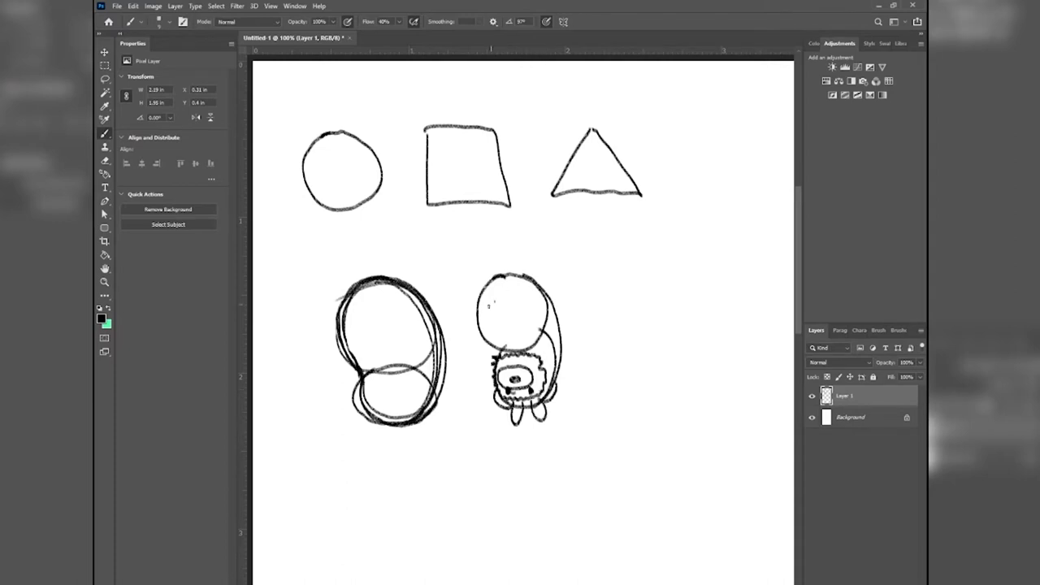
mouse_move(510, 348)
left_mouse_down()
mouse_move(489, 327)
mouse_move(504, 314)
mouse_move(532, 333)
mouse_move(515, 350)
mouse_move(470, 296)
mouse_move(535, 287)
mouse_move(538, 304)
left_mouse_up()
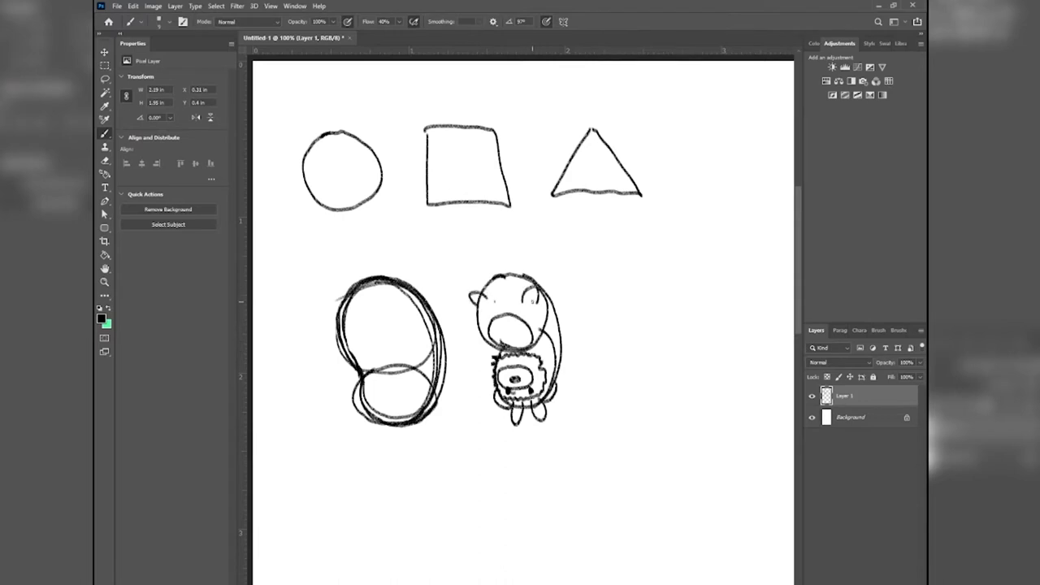
mouse_move(498, 349)
left_mouse_down()
mouse_move(483, 358)
mouse_move(552, 335)
mouse_move(556, 347)
mouse_move(541, 352)
left_mouse_up()
mouse_move(358, 380)
left_mouse_down()
mouse_move(364, 431)
mouse_move(382, 423)
mouse_move(363, 431)
mouse_move(434, 424)
mouse_move(437, 407)
mouse_move(431, 400)
mouse_move(419, 423)
mouse_move(384, 437)
mouse_move(388, 450)
mouse_move(396, 420)
mouse_move(415, 447)
mouse_move(413, 412)
left_mouse_up()
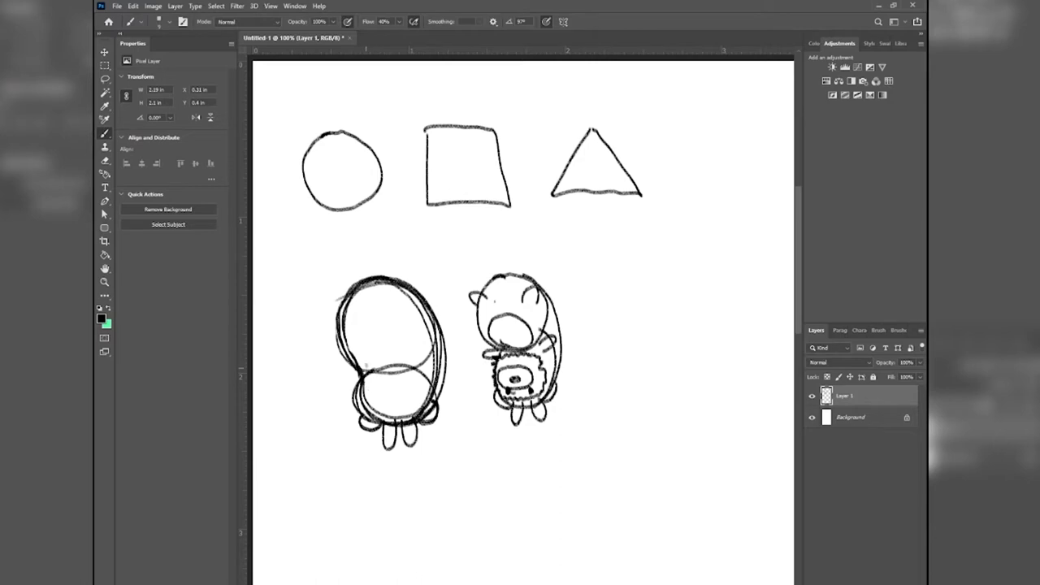
Draw the large figure's snout, eye, ear, face fur and a curly head tuft.
mouse_move(359, 358)
left_mouse_down()
mouse_move(373, 342)
mouse_move(395, 340)
mouse_move(400, 364)
mouse_move(368, 370)
mouse_move(370, 346)
left_mouse_up()
mouse_move(372, 400)
left_mouse_down()
mouse_move(403, 406)
mouse_move(376, 398)
mouse_move(407, 389)
mouse_move(391, 372)
mouse_move(369, 382)
mouse_move(370, 395)
mouse_move(393, 391)
mouse_move(359, 406)
mouse_move(360, 382)
mouse_move(406, 372)
mouse_move(426, 404)
mouse_move(376, 417)
mouse_move(364, 406)
left_mouse_up()
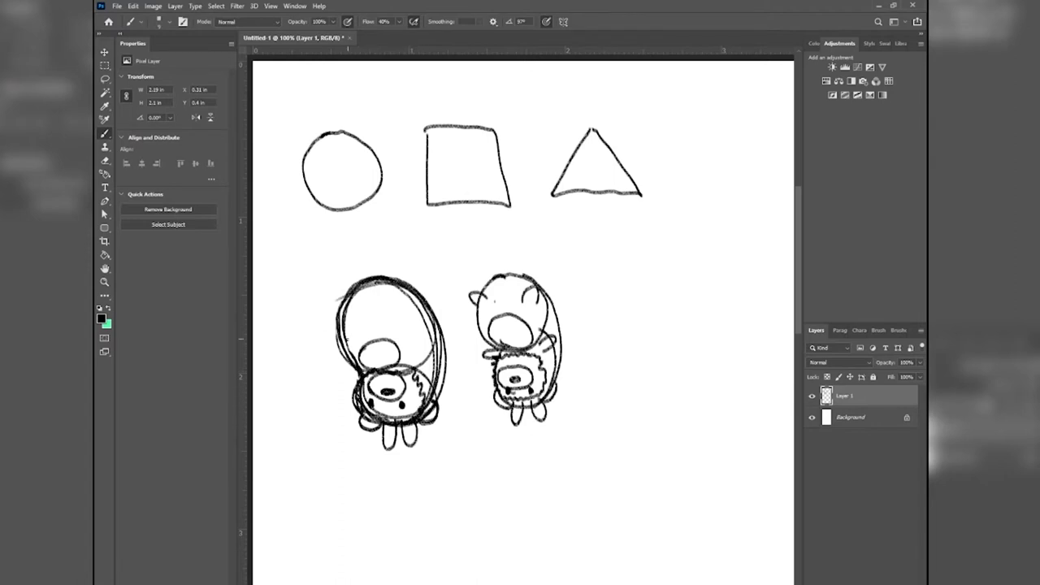
mouse_move(344, 345)
left_mouse_down()
mouse_move(333, 327)
mouse_move(341, 312)
mouse_move(408, 310)
mouse_move(418, 327)
left_mouse_up()
mouse_move(416, 363)
left_mouse_down()
mouse_move(442, 377)
mouse_move(427, 382)
left_mouse_up()
mouse_move(363, 375)
left_mouse_down()
mouse_move(346, 380)
mouse_move(358, 391)
left_mouse_up()
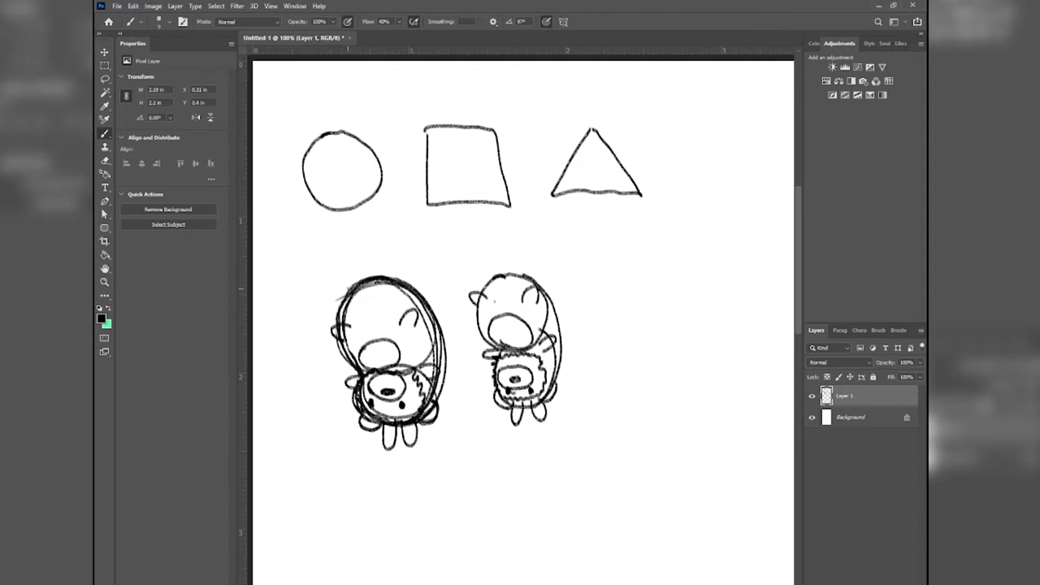
mouse_move(346, 294)
left_mouse_down()
mouse_move(359, 256)
mouse_move(399, 278)
mouse_move(369, 283)
mouse_move(389, 271)
left_mouse_up()
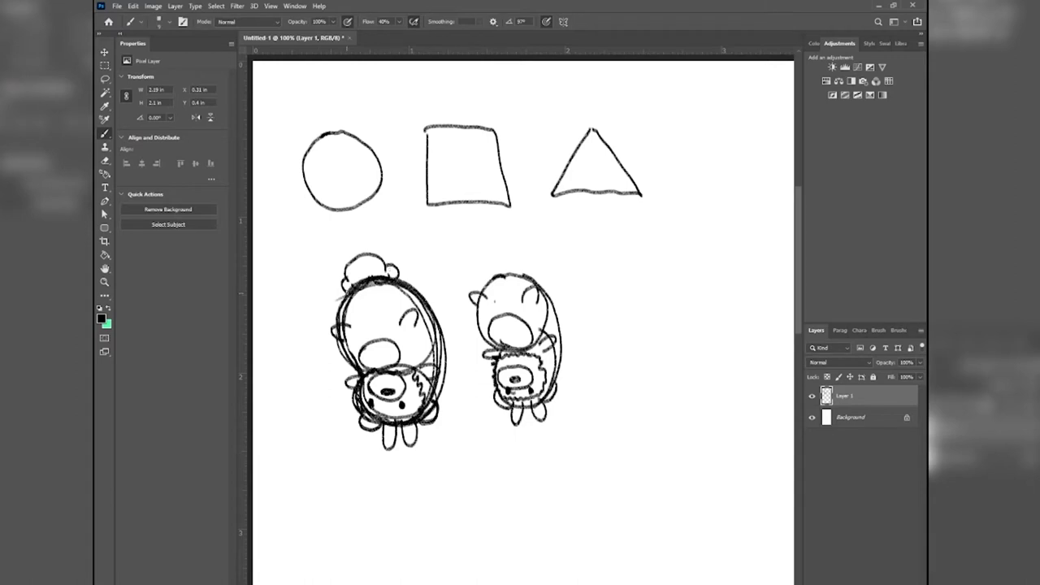
left_click_drag(348, 291, 334, 352)
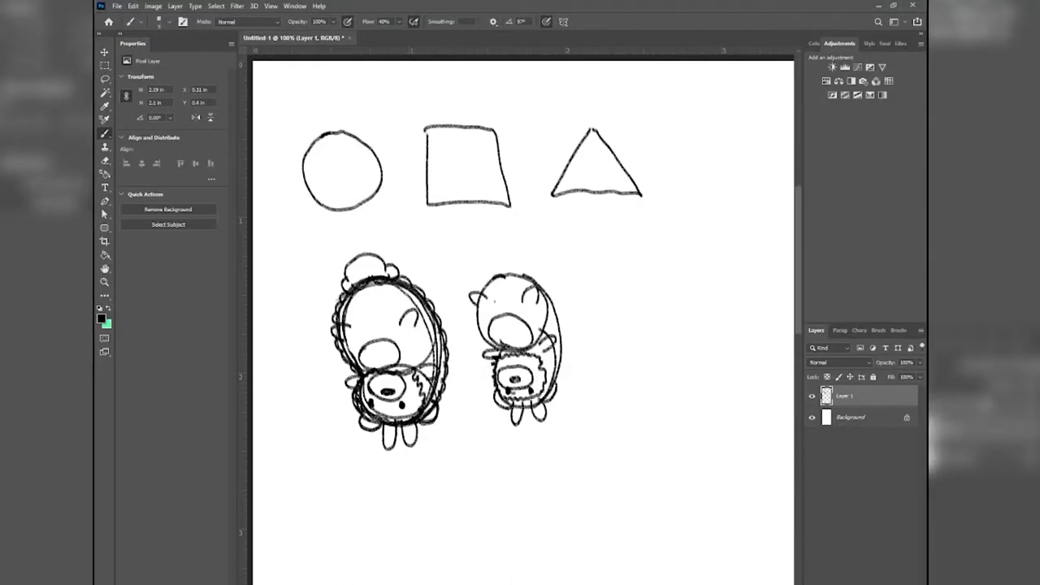
Add Layer 2, fade Layer 1's opacity, and start inking the head tuft's left edge.
key("ctrl+shift+alt+n")
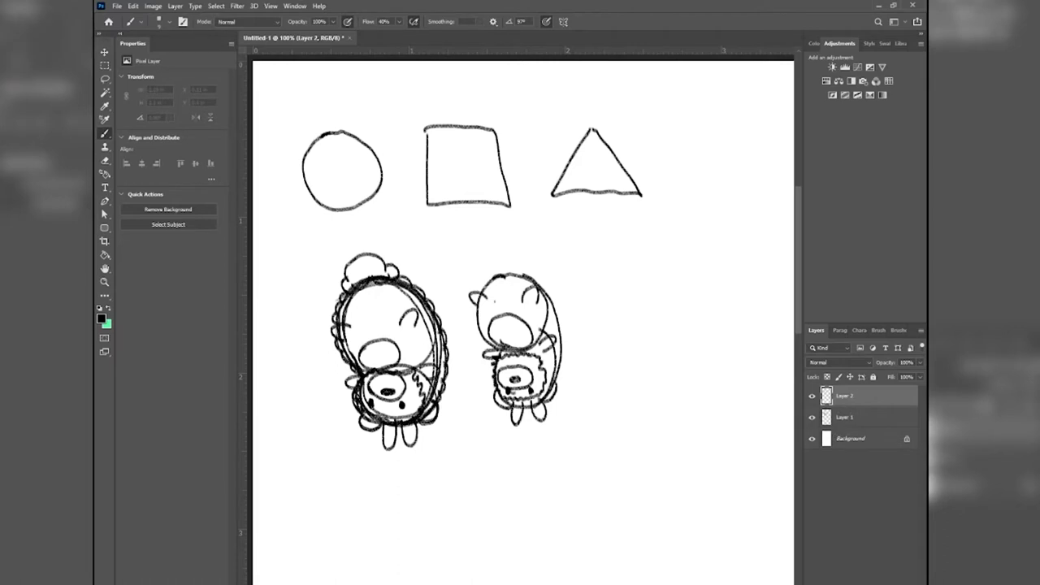
left_click(850, 420)
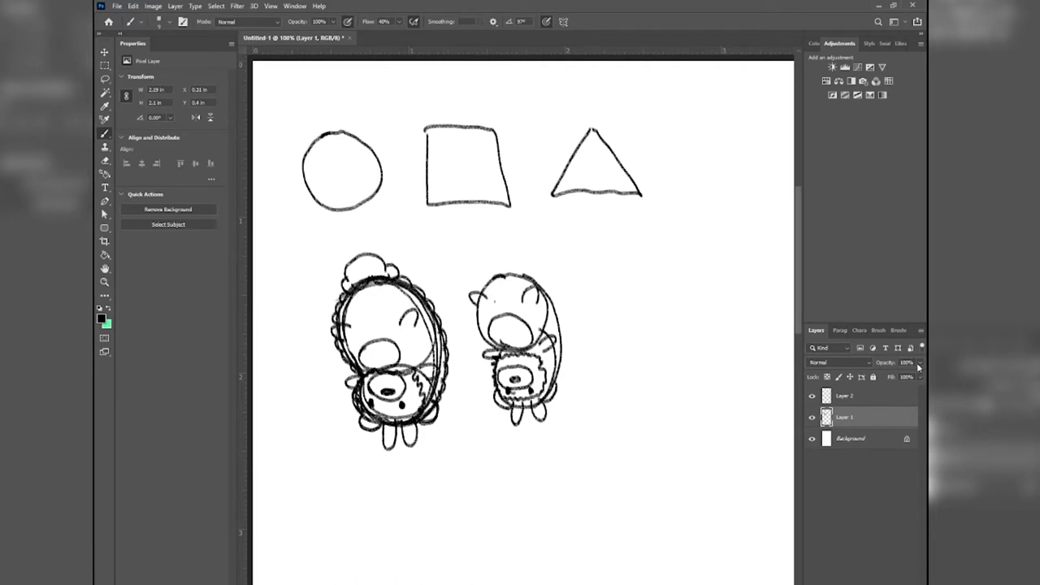
left_click_drag(919, 367, 901, 379)
left_click(881, 395)
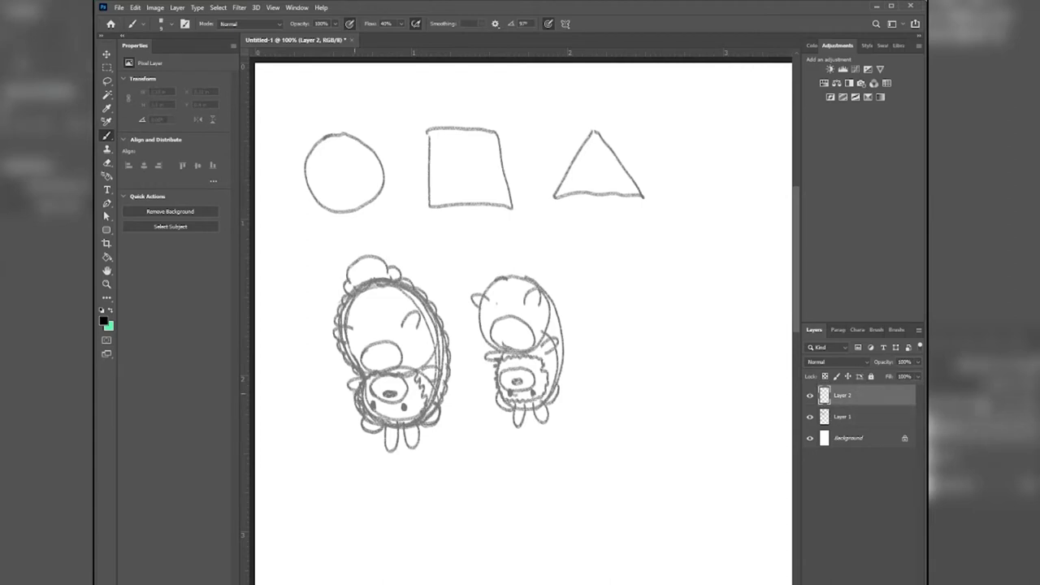
scroll(333, 382, "up", 1, "alt")
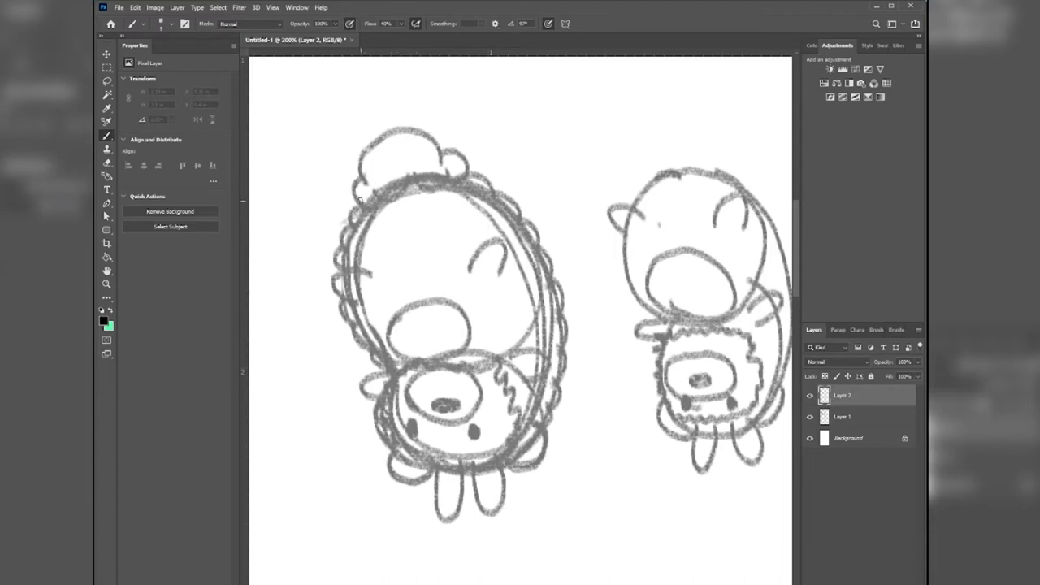
mouse_move(359, 203)
left_mouse_down()
mouse_move(368, 147)
mouse_move(404, 127)
mouse_move(435, 146)
mouse_move(441, 166)
mouse_move(453, 149)
mouse_move(466, 161)
mouse_move(468, 174)
mouse_move(465, 163)
mouse_move(437, 187)
mouse_move(451, 169)
left_mouse_up()
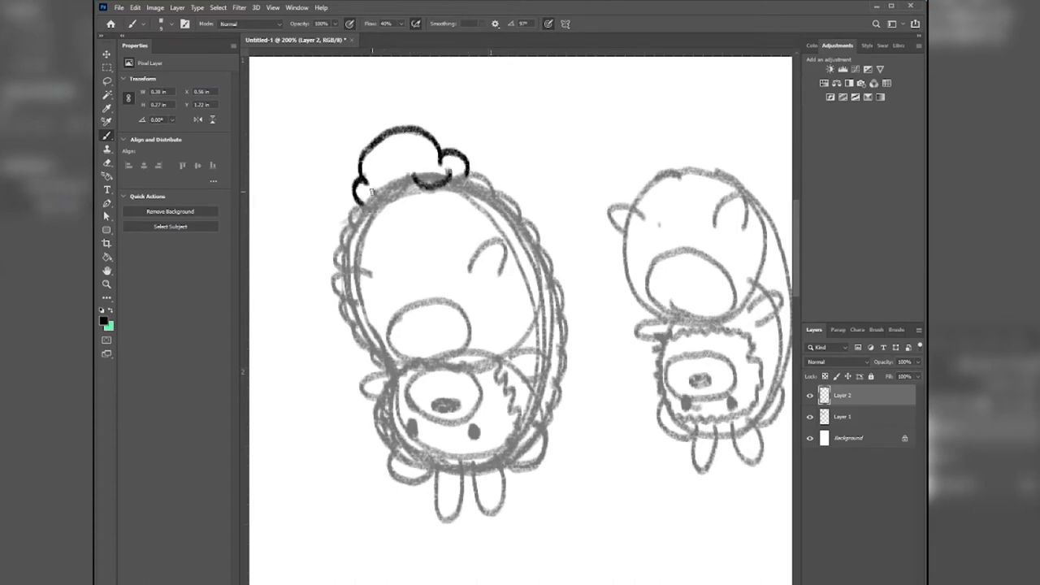
Ink the tuft's bumps and the spiky fur outline down both sides of the body.
mouse_move(370, 191)
left_mouse_down()
mouse_move(397, 198)
mouse_move(410, 173)
left_mouse_up()
left_click_drag(362, 205, 375, 196)
left_click_drag(449, 176, 465, 173)
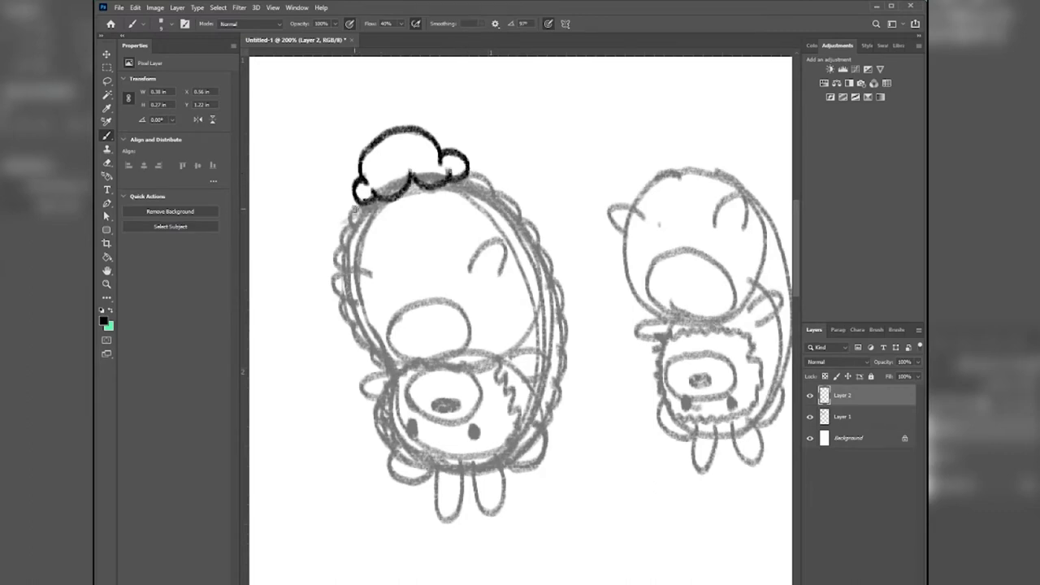
mouse_move(357, 201)
left_mouse_down()
mouse_move(334, 248)
mouse_move(341, 260)
mouse_move(345, 233)
mouse_move(332, 268)
mouse_move(343, 288)
mouse_move(333, 273)
mouse_move(336, 312)
mouse_move(388, 372)
left_mouse_up()
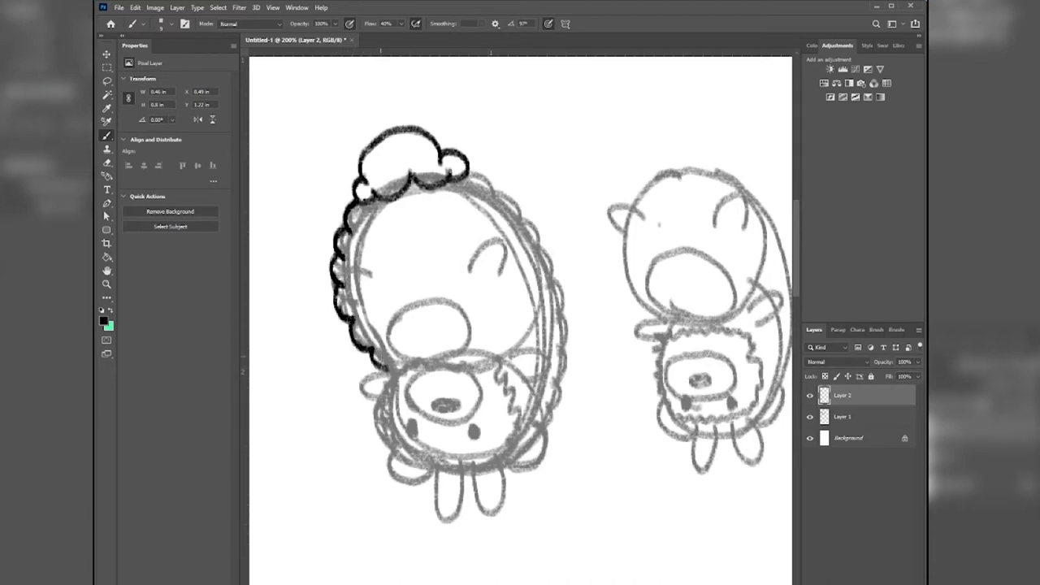
mouse_move(469, 169)
left_mouse_down()
mouse_move(485, 169)
mouse_move(496, 201)
mouse_move(510, 192)
mouse_move(543, 231)
mouse_move(567, 296)
mouse_move(568, 344)
left_mouse_up()
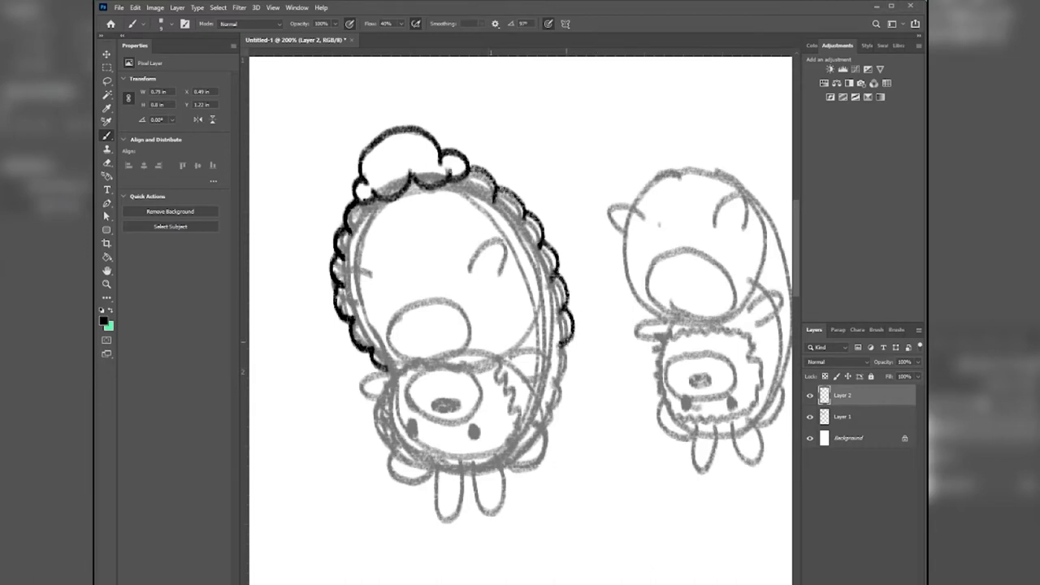
mouse_move(569, 338)
left_mouse_down()
mouse_move(575, 364)
mouse_move(567, 401)
mouse_move(552, 413)
left_mouse_up()
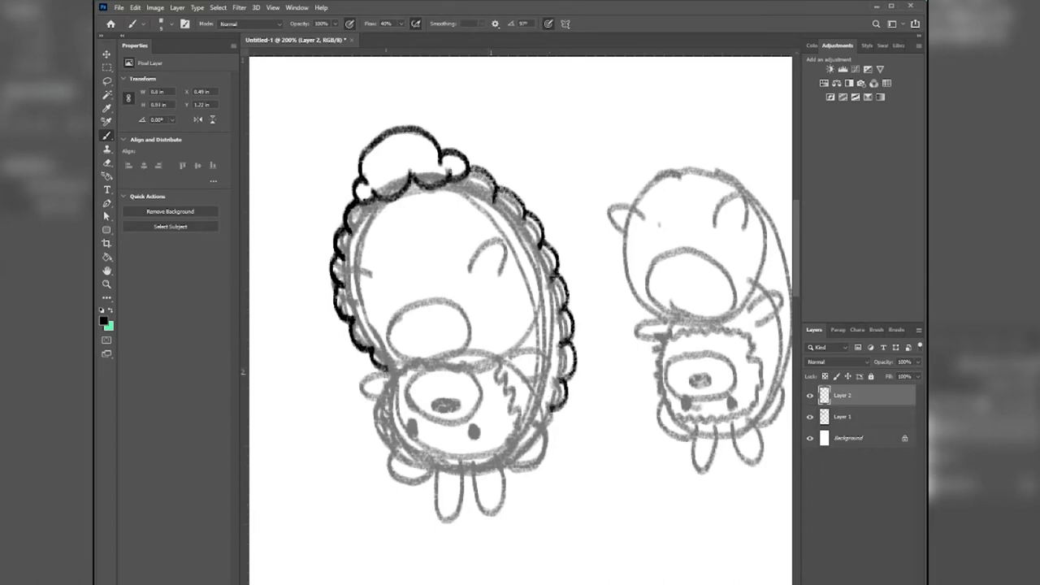
mouse_move(385, 361)
left_mouse_down()
mouse_move(382, 439)
mouse_move(399, 442)
mouse_move(393, 450)
mouse_move(400, 439)
mouse_move(427, 472)
mouse_move(478, 465)
mouse_move(489, 478)
mouse_move(517, 452)
mouse_move(528, 460)
mouse_move(534, 431)
mouse_move(556, 414)
mouse_move(549, 401)
mouse_move(533, 444)
left_mouse_up()
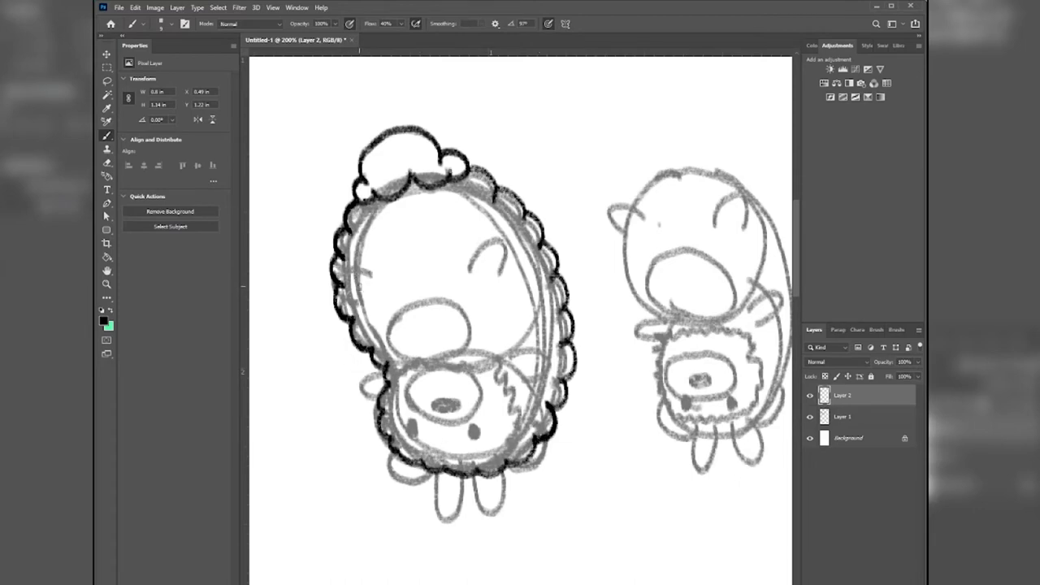
Ink the head curls, ear arcs and snout outline in black on Layer 2.
mouse_move(358, 297)
left_mouse_down()
mouse_move(340, 268)
mouse_move(358, 260)
mouse_move(375, 274)
mouse_move(356, 298)
left_mouse_up()
mouse_move(469, 273)
left_mouse_down()
mouse_move(488, 244)
mouse_move(504, 257)
mouse_move(501, 276)
mouse_move(467, 273)
left_mouse_up()
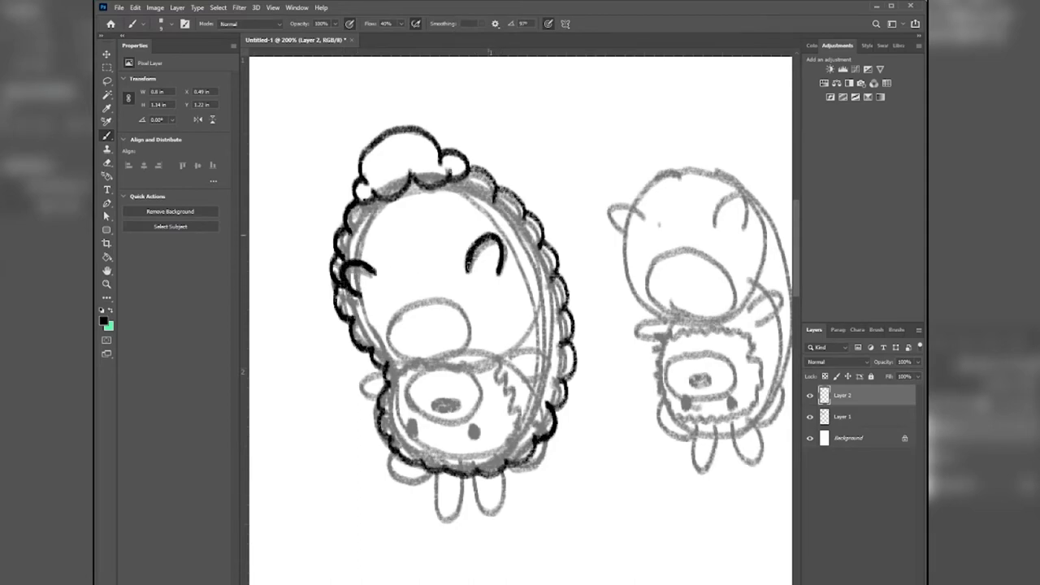
mouse_move(406, 306)
left_mouse_down()
mouse_move(392, 341)
mouse_move(421, 360)
mouse_move(459, 346)
mouse_move(470, 317)
mouse_move(440, 295)
mouse_move(405, 317)
mouse_move(416, 309)
left_mouse_up()
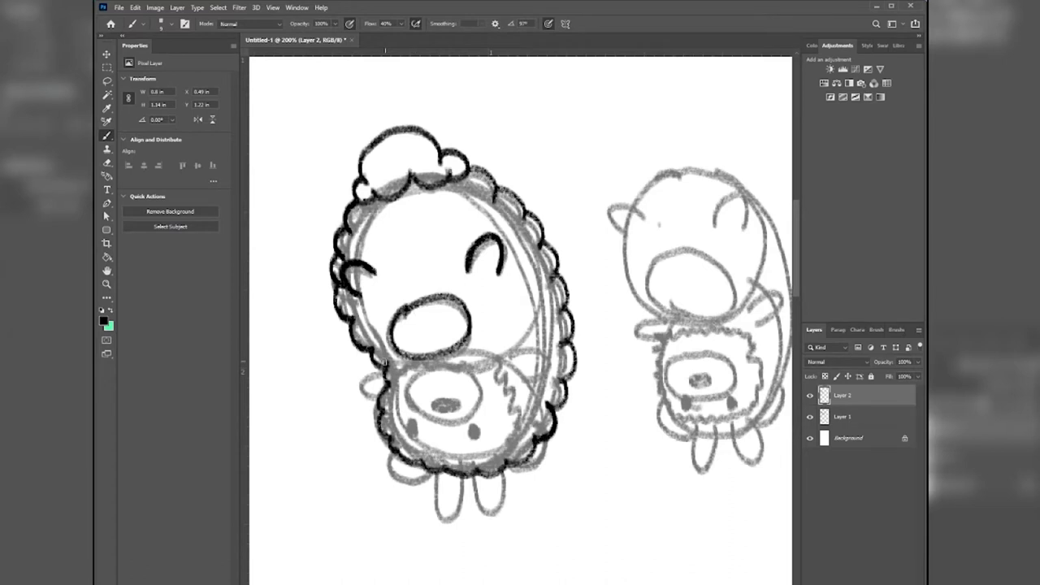
mouse_move(385, 357)
left_mouse_down()
mouse_move(372, 375)
mouse_move(388, 379)
mouse_move(374, 377)
mouse_move(383, 359)
left_mouse_up()
mouse_move(507, 349)
left_mouse_down()
mouse_move(536, 317)
mouse_move(537, 363)
mouse_move(507, 351)
left_mouse_up()
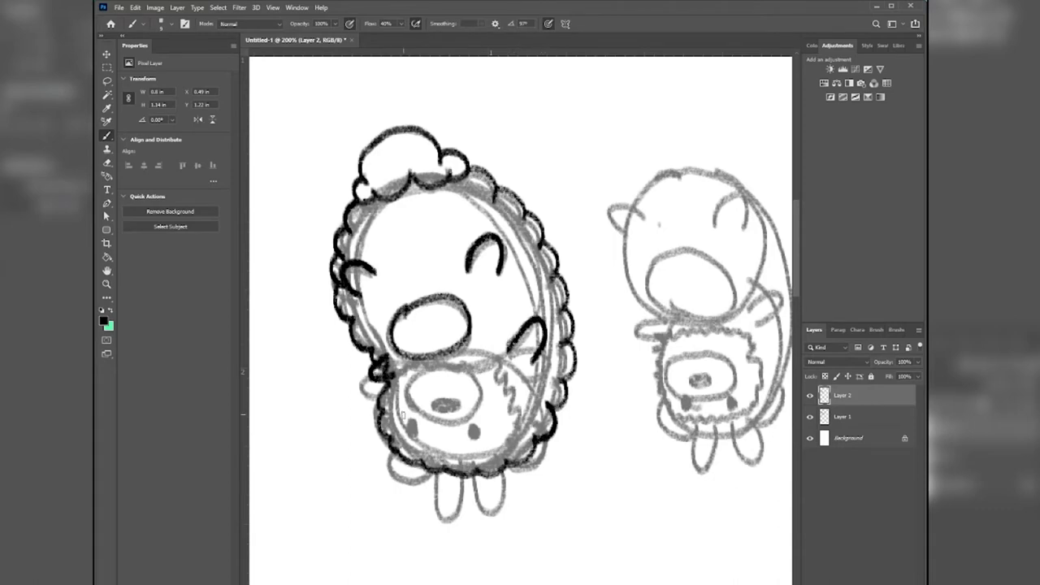
Ink the scalloped lower body edge, both eyes and snout bottom, then hide the sketch layer.
mouse_move(395, 435)
left_mouse_down()
mouse_move(398, 467)
mouse_move(419, 471)
mouse_move(429, 457)
left_mouse_up()
mouse_move(400, 442)
left_mouse_down()
mouse_move(391, 476)
mouse_move(424, 479)
mouse_move(432, 460)
mouse_move(393, 474)
mouse_move(393, 445)
mouse_move(439, 488)
mouse_move(442, 520)
mouse_move(465, 491)
mouse_move(463, 452)
mouse_move(479, 505)
mouse_move(499, 514)
mouse_move(497, 449)
mouse_move(519, 470)
mouse_move(544, 452)
mouse_move(536, 421)
mouse_move(544, 445)
mouse_move(505, 462)
left_mouse_up()
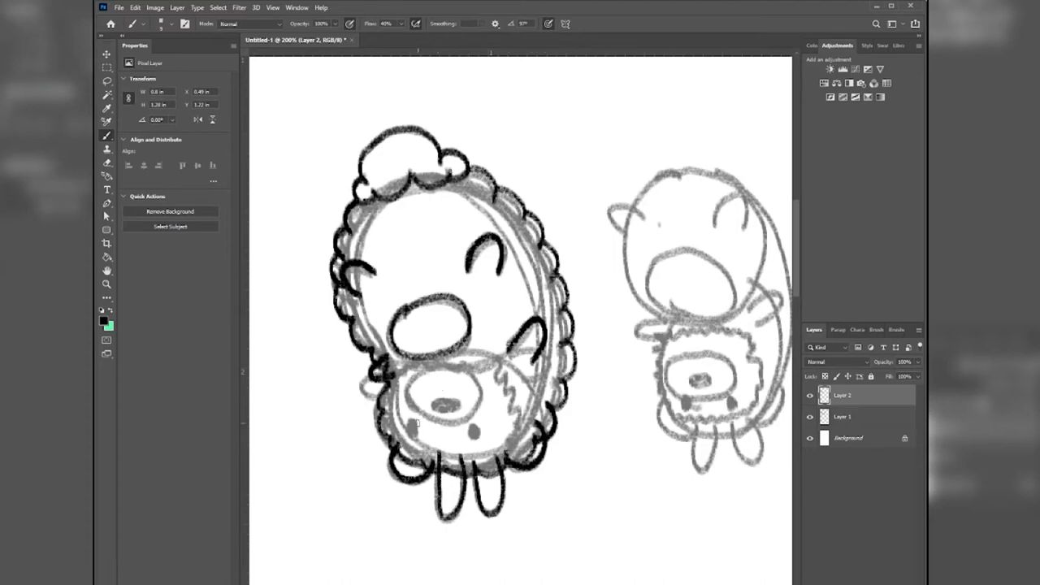
left_click_drag(416, 423, 415, 430)
mouse_move(477, 425)
left_mouse_down()
mouse_move(439, 404)
mouse_move(459, 401)
mouse_move(418, 419)
mouse_move(455, 426)
mouse_move(478, 407)
mouse_move(477, 375)
mouse_move(429, 379)
mouse_move(410, 403)
mouse_move(439, 372)
mouse_move(473, 379)
mouse_move(476, 416)
mouse_move(433, 422)
mouse_move(416, 411)
mouse_move(420, 397)
mouse_move(392, 409)
mouse_move(397, 390)
mouse_move(421, 363)
mouse_move(487, 358)
mouse_move(508, 400)
mouse_move(503, 443)
left_mouse_up()
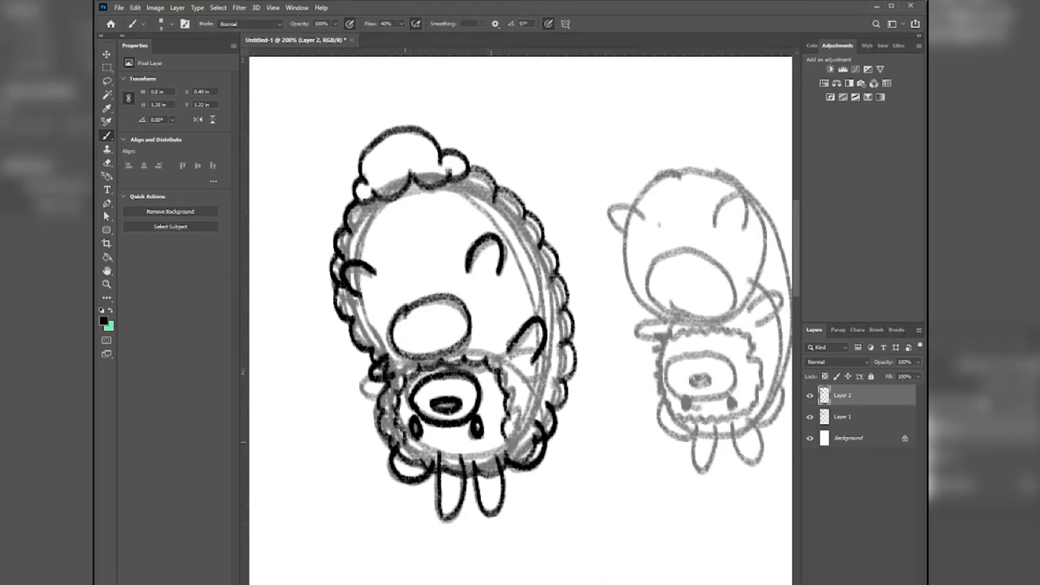
mouse_move(422, 450)
left_mouse_down()
mouse_move(490, 453)
mouse_move(509, 431)
left_mouse_up()
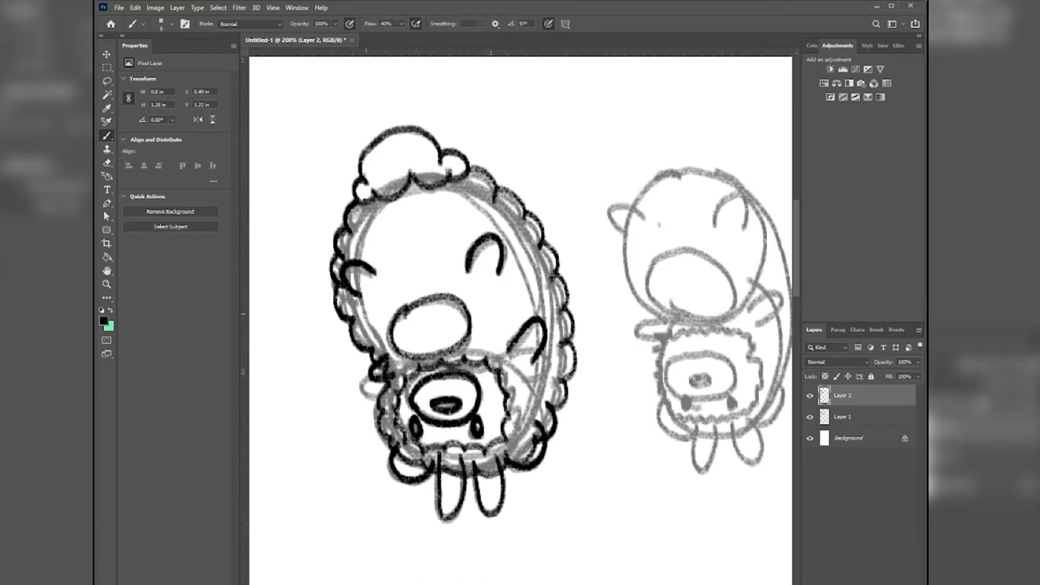
left_click(811, 417)
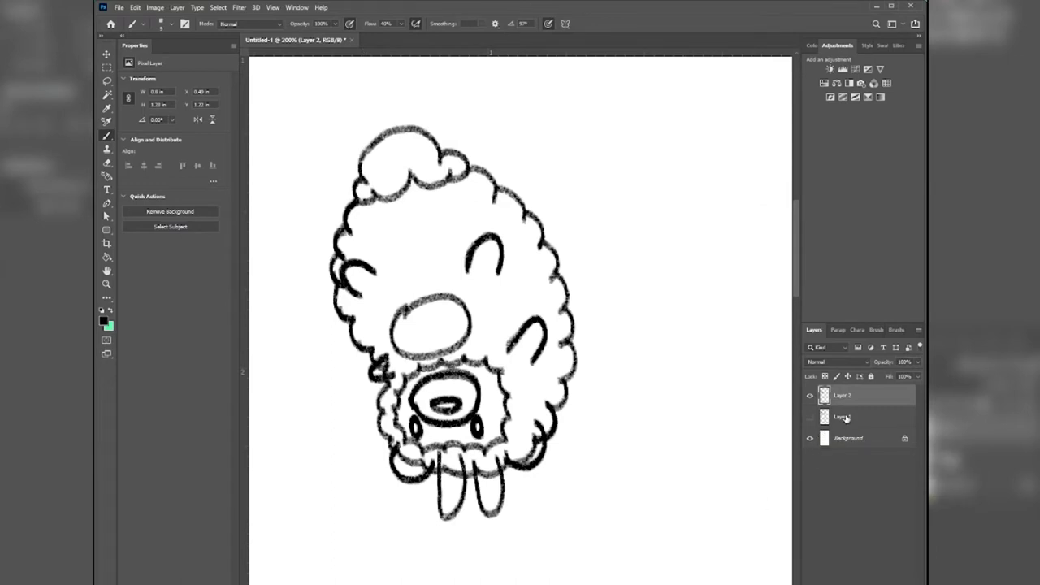
Scale the Layer 2 hedgehog lineart larger and wider with the Move tool's transform handles.
left_click(107, 57)
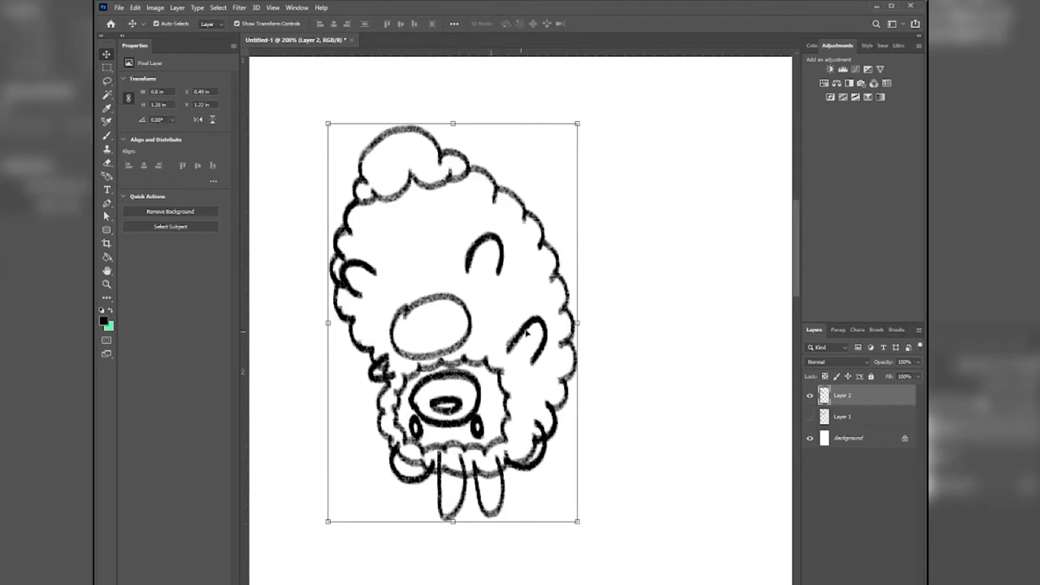
mouse_move(577, 121)
left_mouse_down()
mouse_move(656, 158)
mouse_move(687, 185)
left_mouse_up()
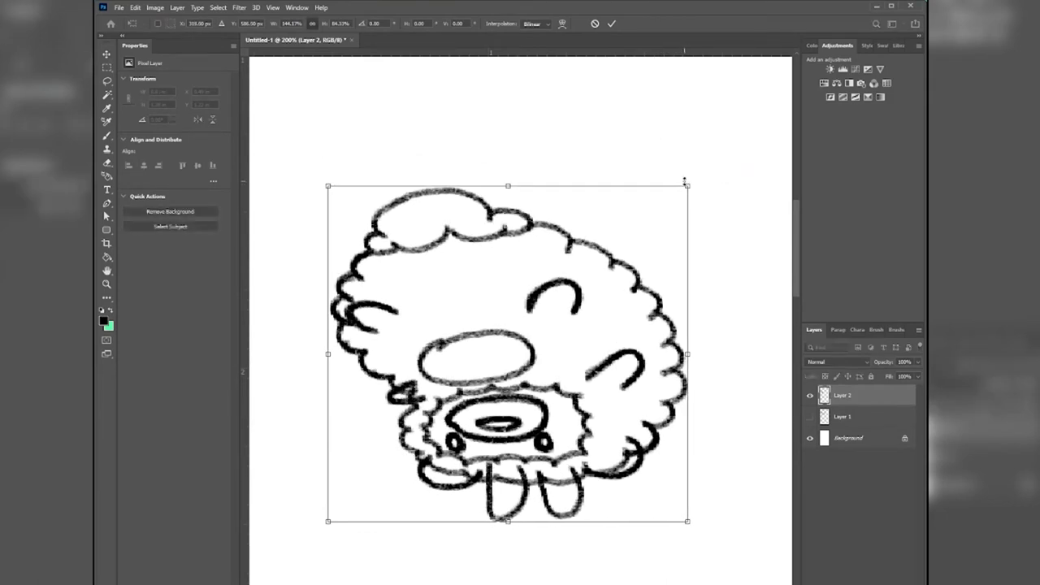
left_click(612, 24)
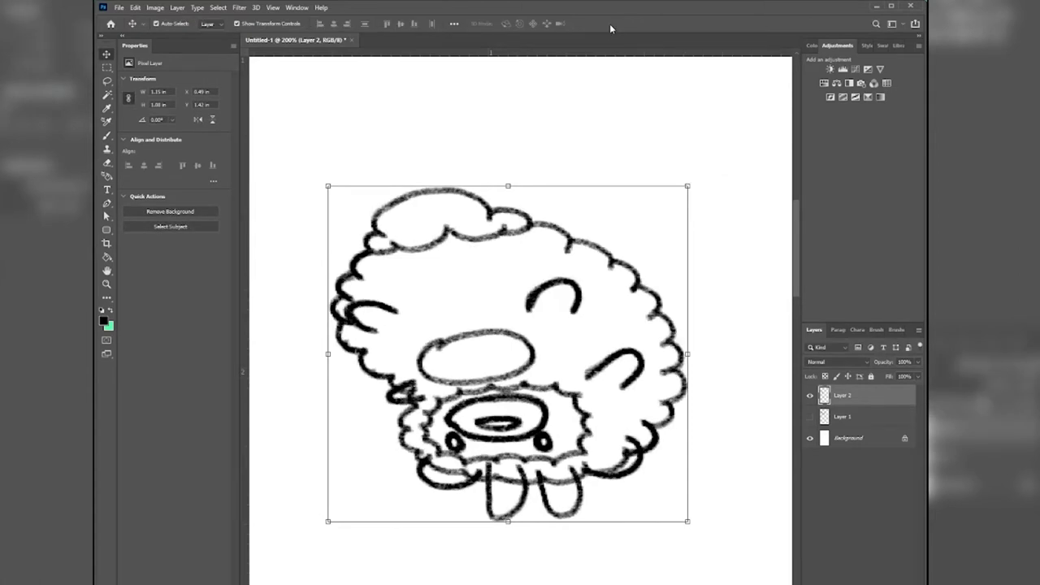
Add an empty Layer 3 and fade Layer 2's lineart to about 59% opacity.
key("ctrl+shift+alt+n")
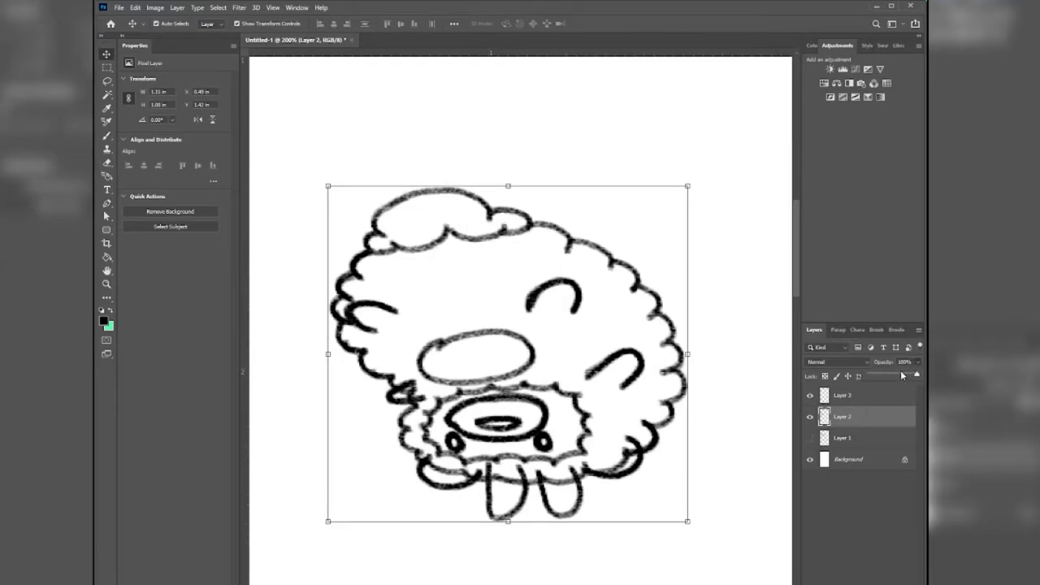
left_click(898, 375)
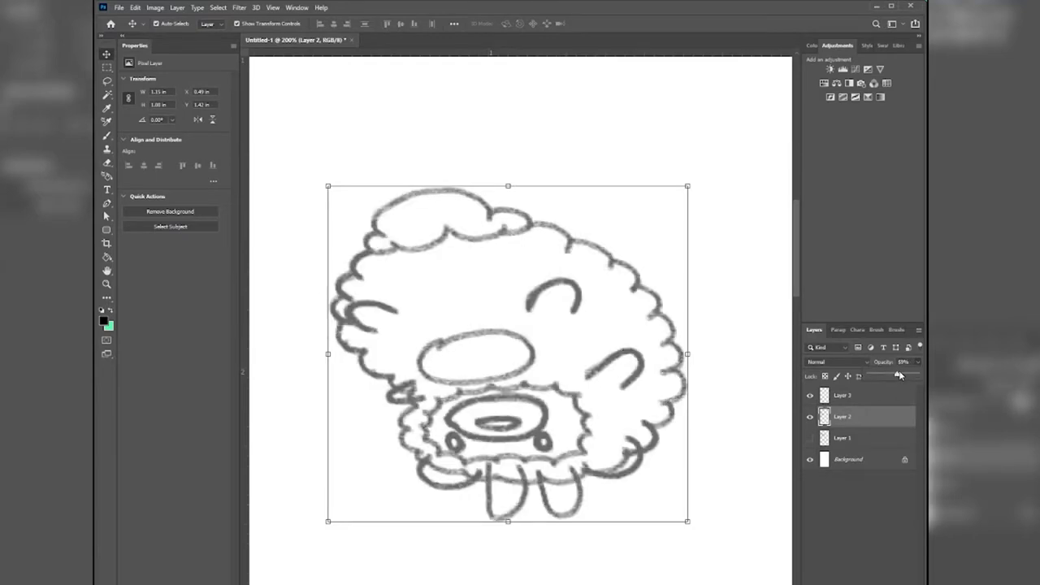
left_click(842, 398)
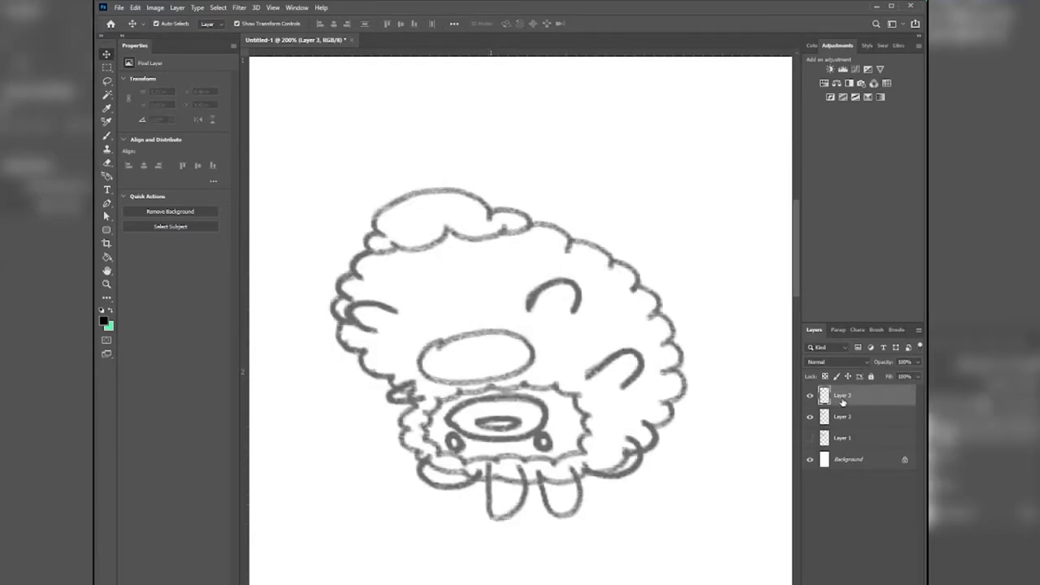
Set the brush to General Brushes' Hard Round at 7 px.
key("b")
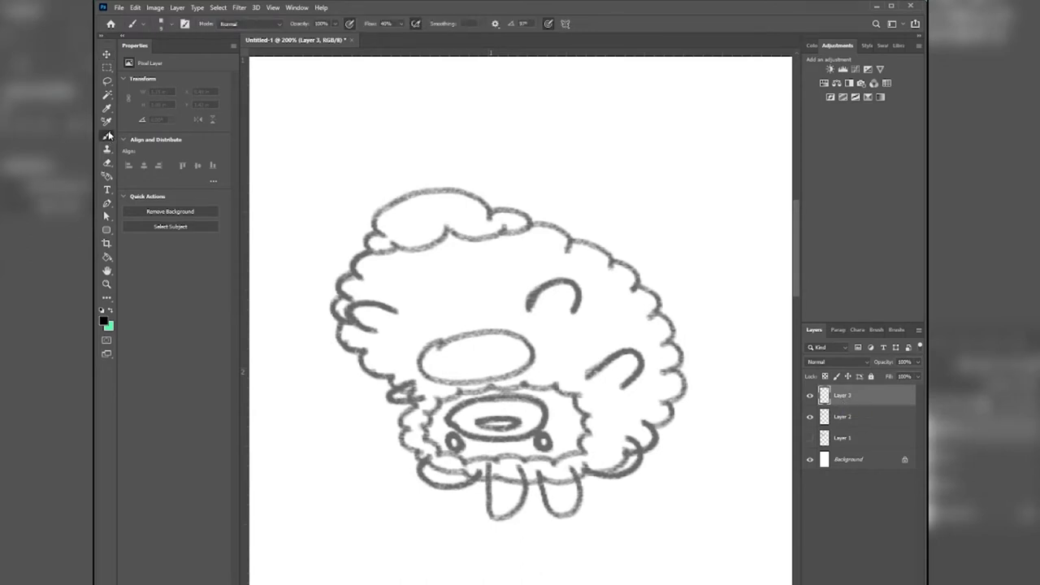
right_click(329, 298)
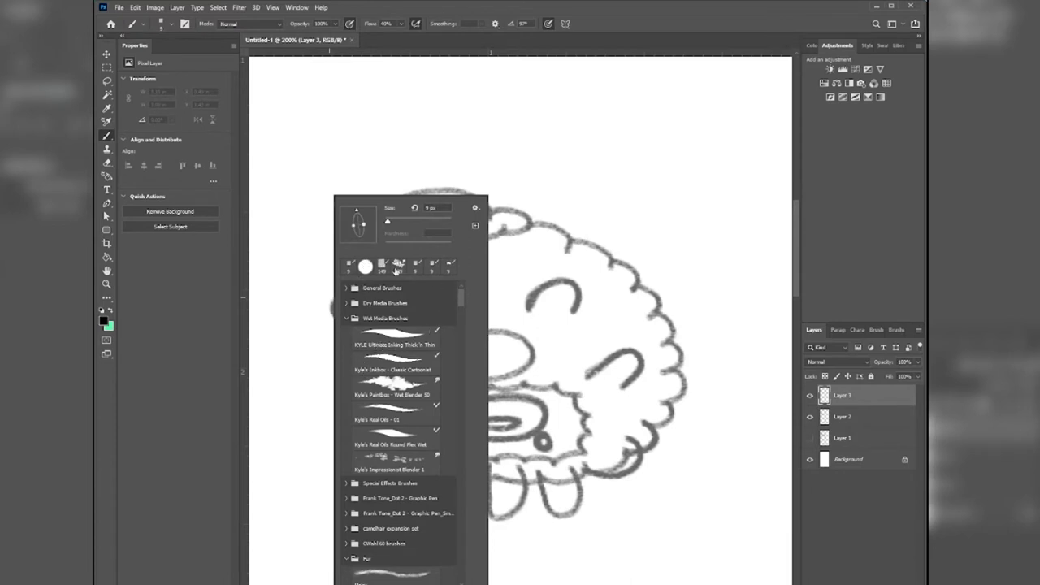
left_click(347, 289)
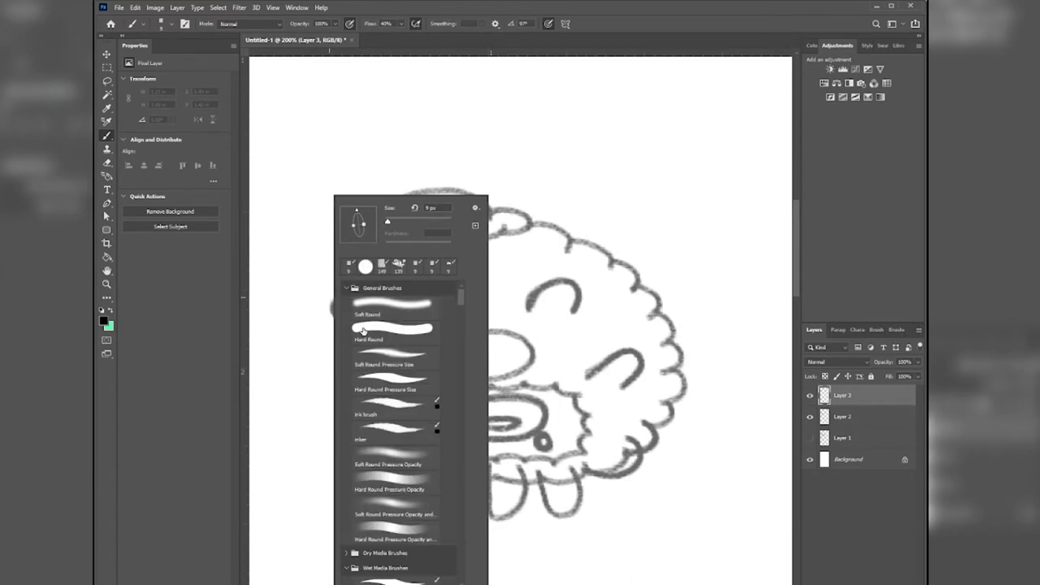
left_click(363, 330)
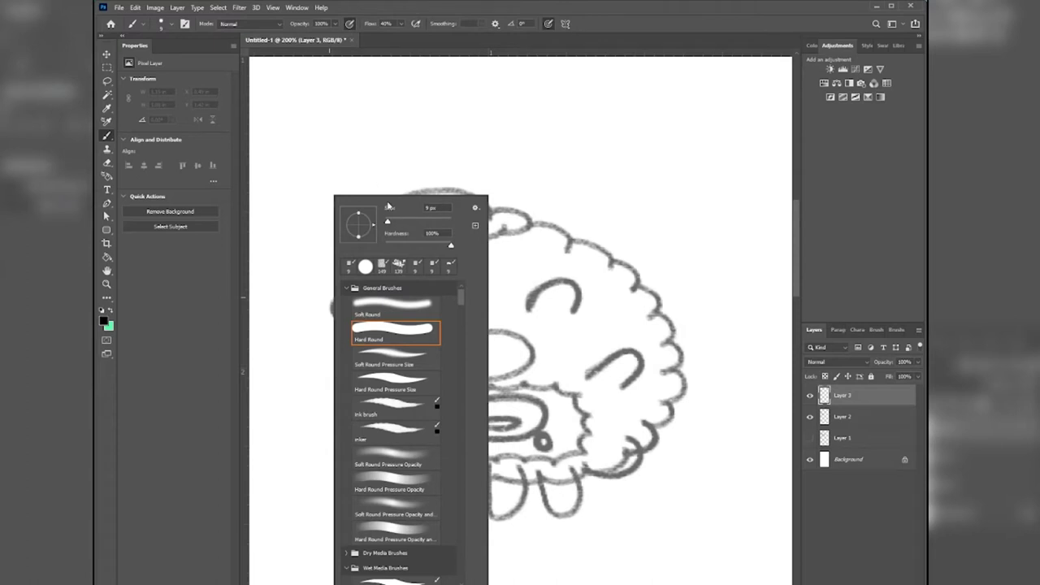
left_click_drag(387, 222, 386, 224)
left_click(352, 171)
After undoing two trial strokes, ink a short hook at the tuft's upper left, keeping the 7 px size.
left_click_drag(354, 177, 354, 220)
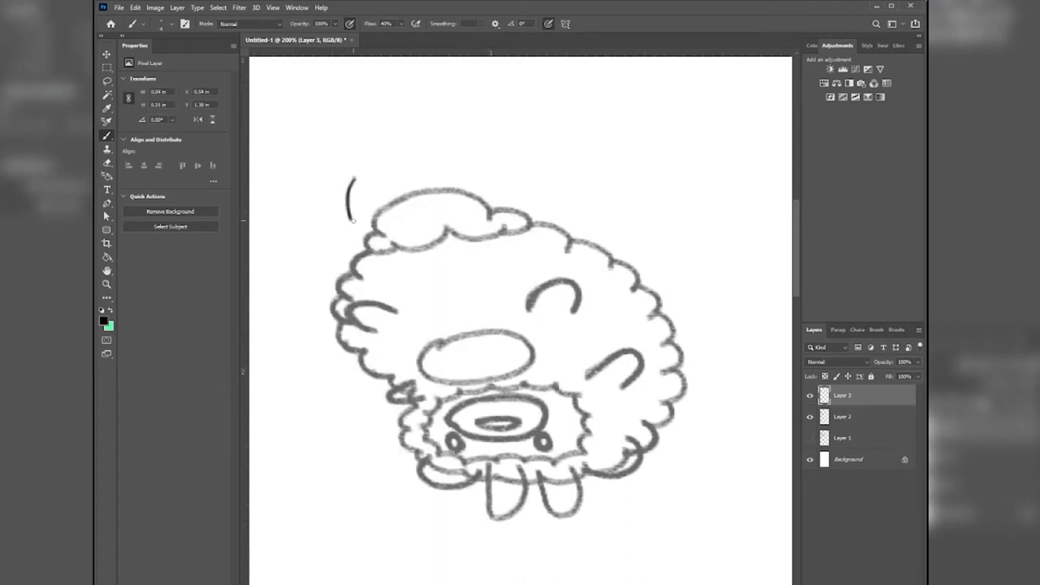
key("ctrl+z")
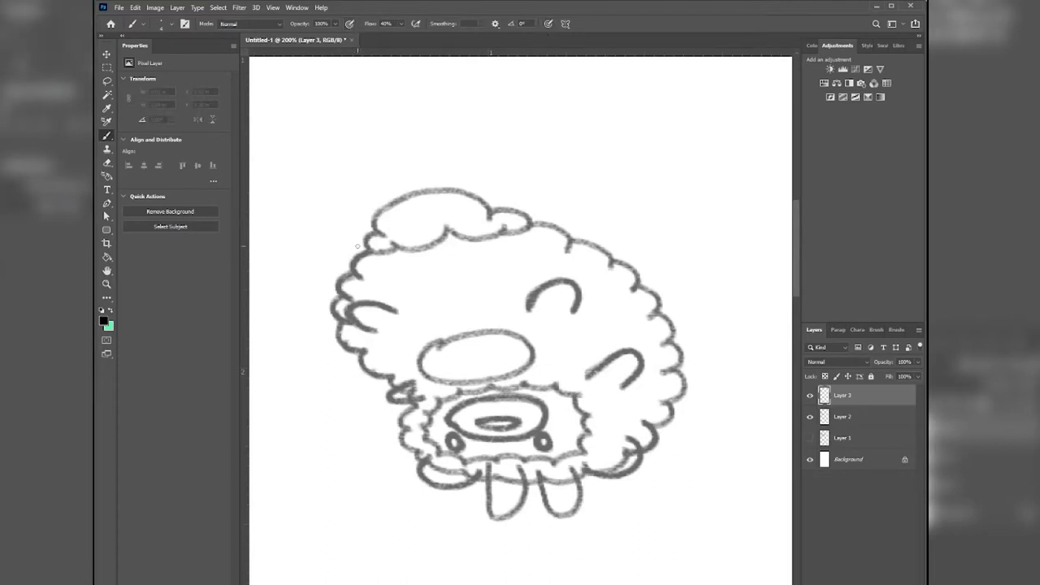
left_click_drag(357, 246, 332, 318)
key("ctrl+z")
left_click_drag(370, 236, 378, 229)
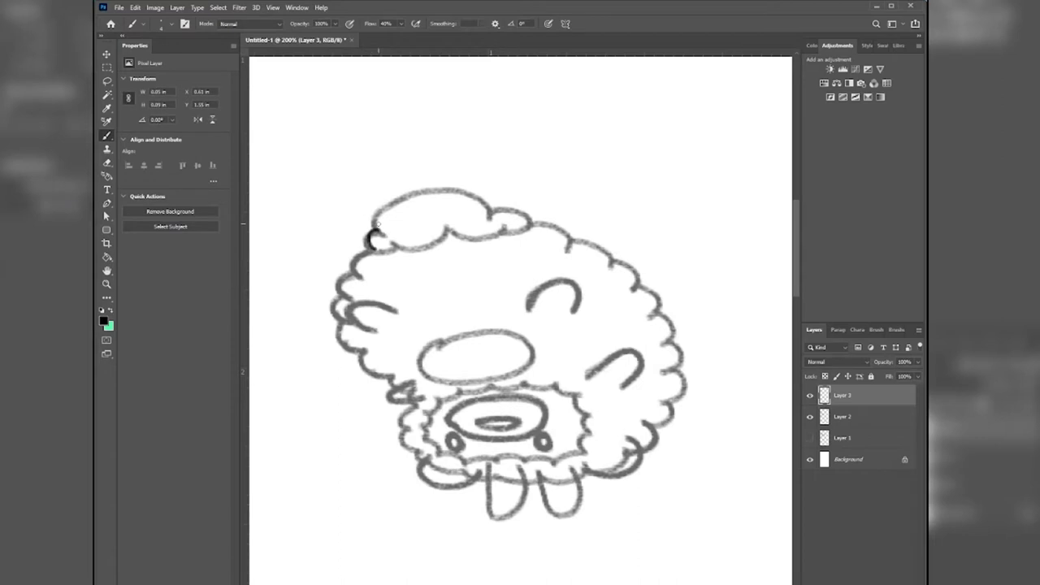
right_click(339, 231)
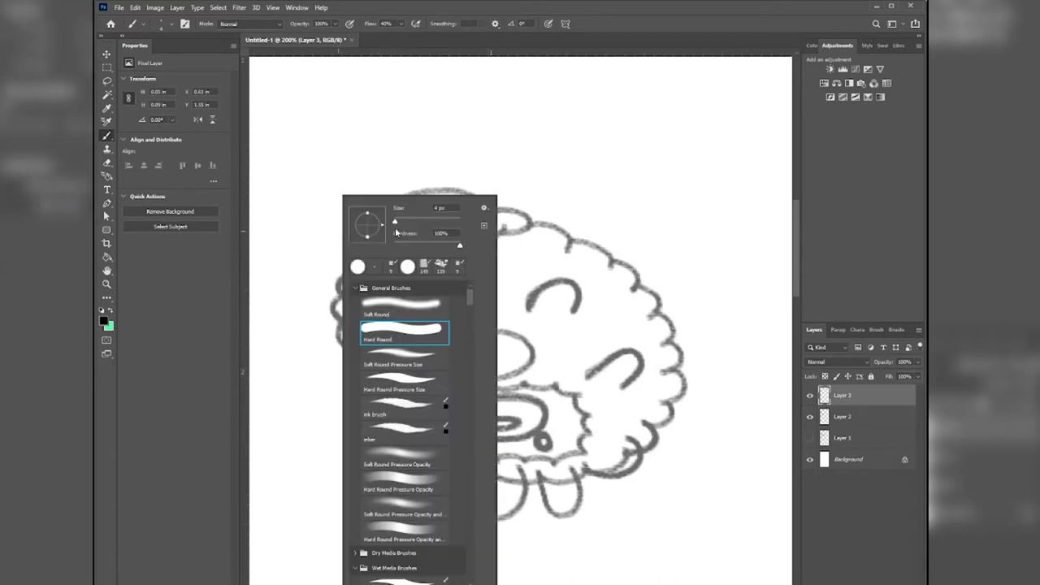
left_click_drag(395, 225, 397, 224)
key("Return")
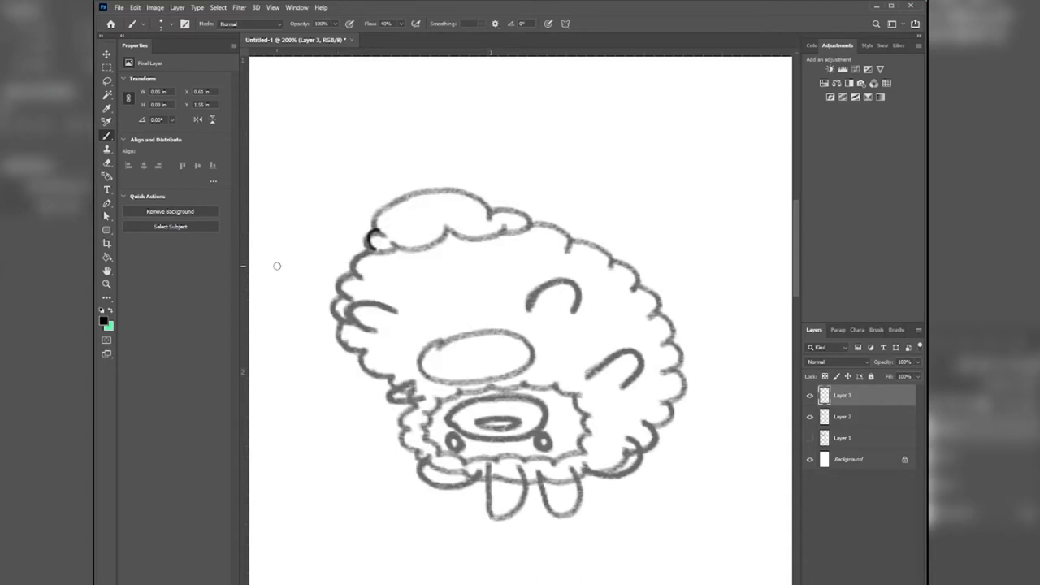
Ink the head tuft and the muzzle oval in bold black on Layer 3.
mouse_move(372, 249)
left_mouse_down()
mouse_move(375, 198)
mouse_move(416, 167)
mouse_move(445, 170)
mouse_move(457, 192)
mouse_move(479, 181)
mouse_move(490, 216)
left_mouse_up()
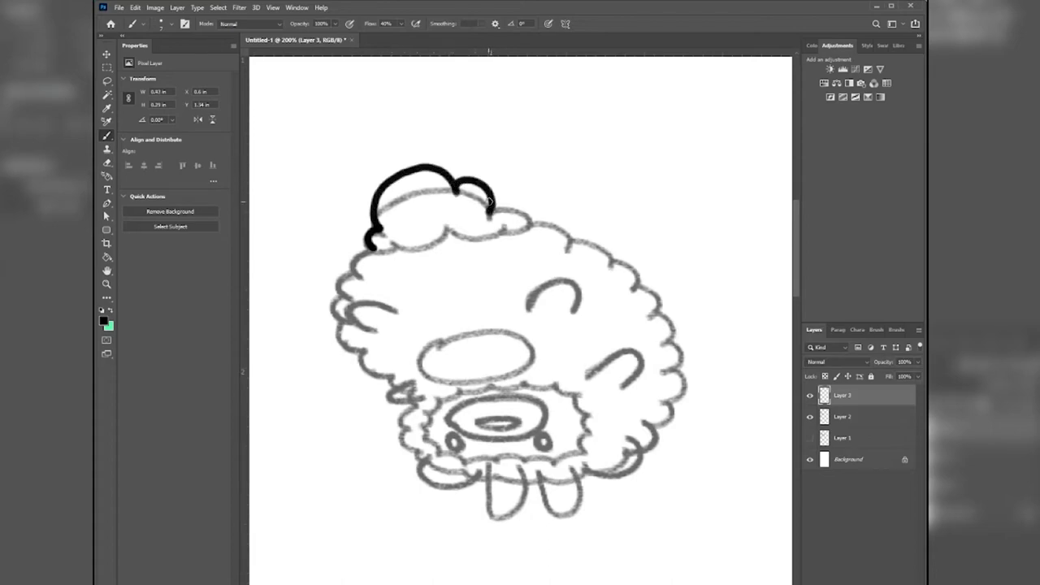
mouse_move(379, 249)
left_mouse_down()
mouse_move(431, 252)
mouse_move(449, 227)
mouse_move(453, 240)
mouse_move(477, 244)
mouse_move(508, 213)
mouse_move(496, 237)
mouse_move(488, 233)
left_mouse_up()
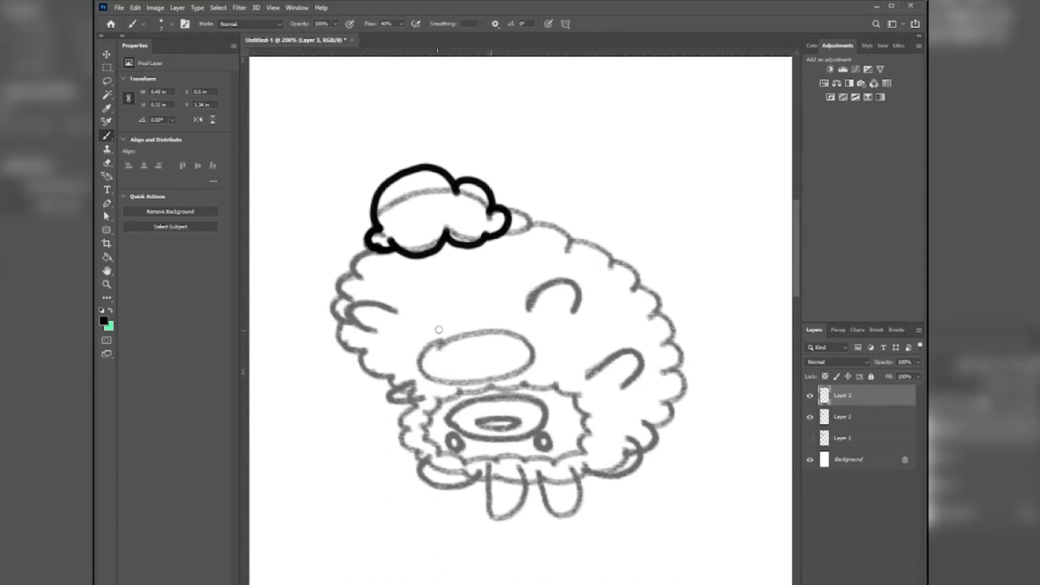
mouse_move(424, 380)
left_mouse_down()
mouse_move(426, 352)
mouse_move(499, 325)
mouse_move(532, 341)
mouse_move(535, 366)
mouse_move(450, 382)
mouse_move(426, 380)
mouse_move(425, 368)
left_mouse_up()
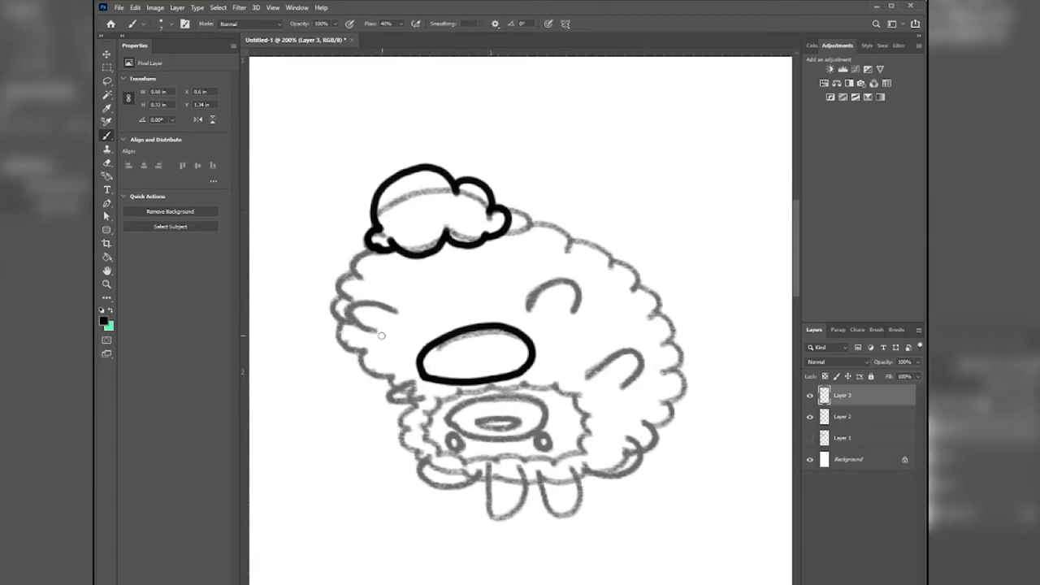
Ink both ears, both arms and the foot over the grey sketch.
mouse_move(381, 337)
left_mouse_down()
mouse_move(350, 313)
mouse_move(359, 295)
mouse_move(400, 311)
left_mouse_up()
mouse_move(529, 311)
left_mouse_down()
mouse_move(538, 283)
mouse_move(559, 270)
mouse_move(573, 278)
mouse_move(578, 302)
mouse_move(565, 316)
left_mouse_up()
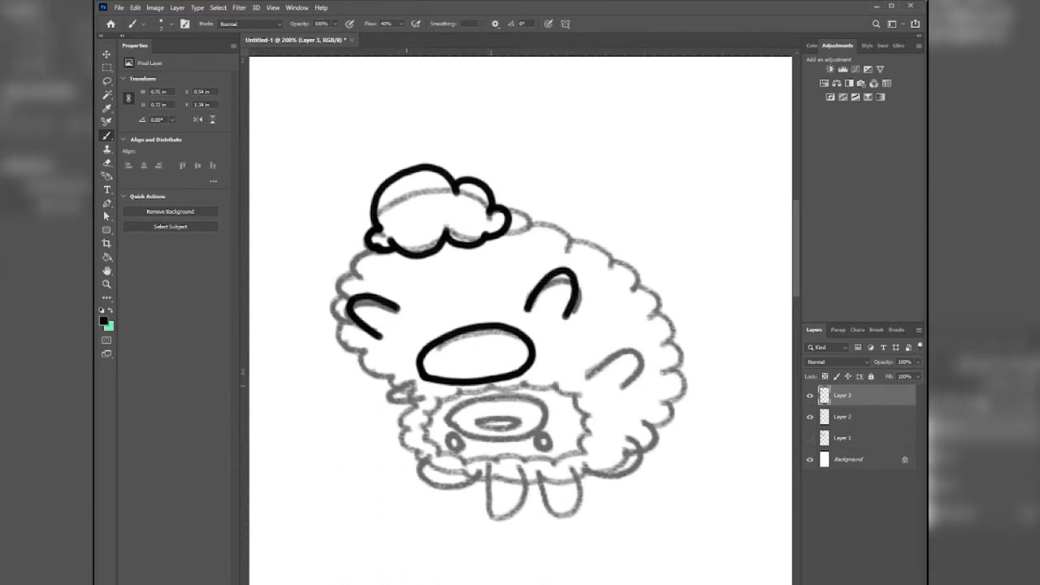
mouse_move(415, 380)
left_mouse_down()
mouse_move(386, 403)
mouse_move(429, 399)
left_mouse_up()
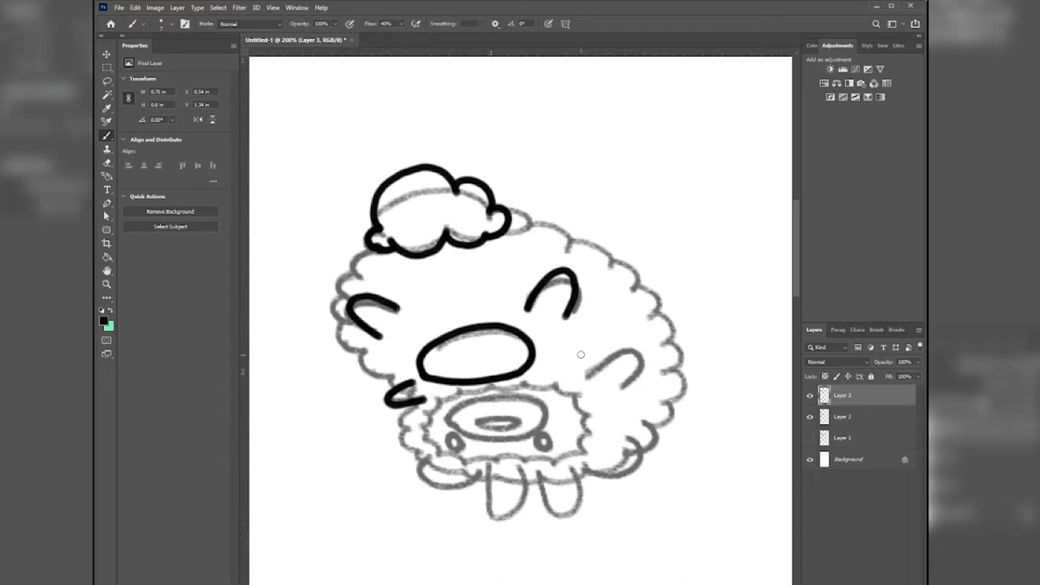
mouse_move(569, 355)
left_mouse_down()
mouse_move(612, 336)
mouse_move(608, 361)
mouse_move(587, 376)
left_mouse_up()
mouse_move(429, 455)
left_mouse_down()
mouse_move(421, 483)
mouse_move(448, 491)
mouse_move(489, 471)
mouse_move(489, 507)
mouse_move(503, 521)
mouse_move(520, 463)
mouse_move(560, 524)
mouse_move(582, 505)
mouse_move(572, 462)
mouse_move(598, 479)
mouse_move(625, 477)
mouse_move(640, 452)
mouse_move(626, 439)
left_mouse_up()
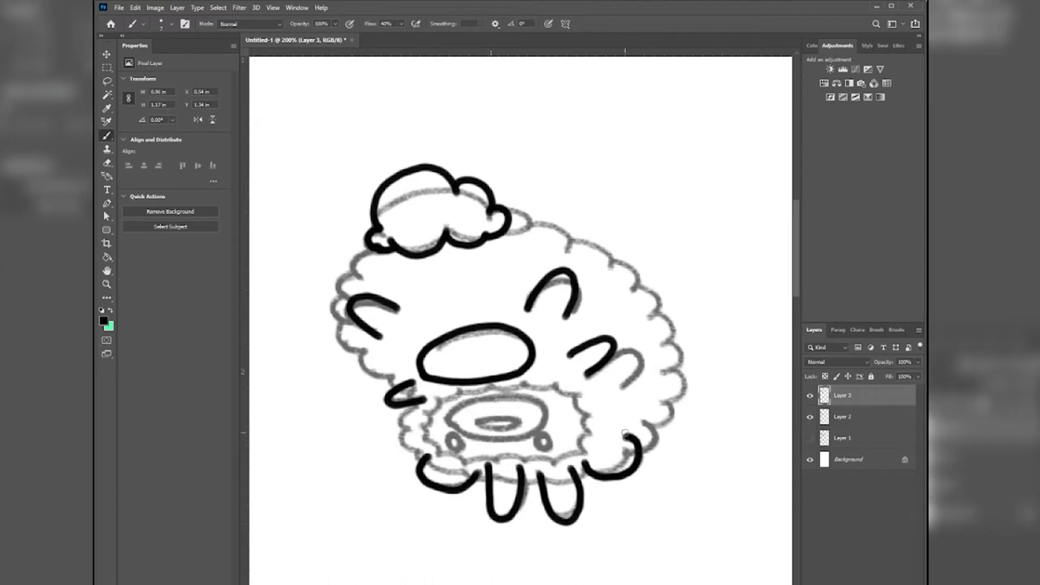
Ink the wavy beard outline and fill both eyes in black.
mouse_move(424, 413)
left_mouse_down()
mouse_move(463, 392)
mouse_move(558, 387)
mouse_move(587, 436)
mouse_move(557, 461)
left_mouse_up()
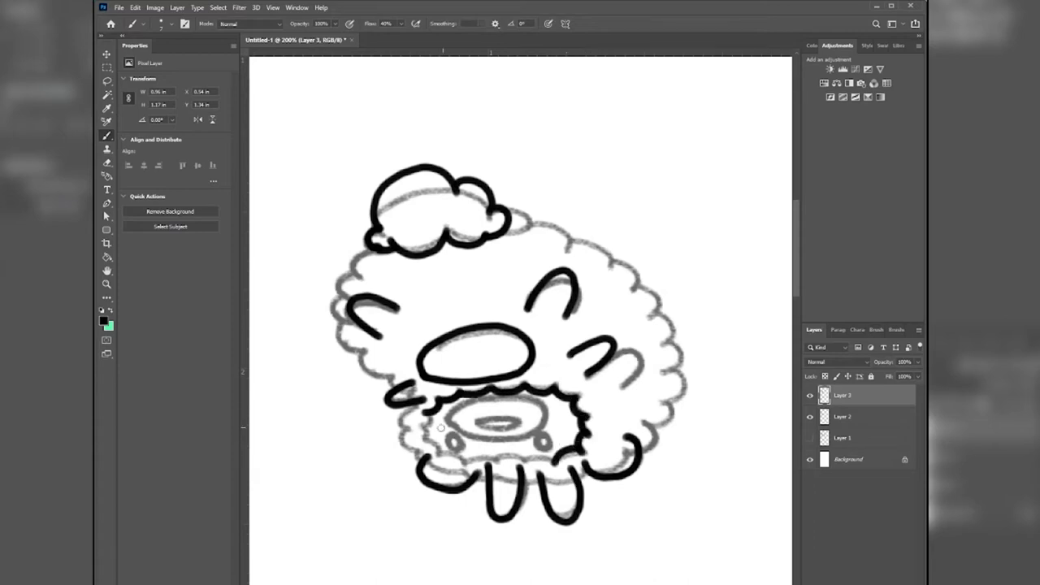
mouse_move(436, 406)
left_mouse_down()
mouse_move(426, 431)
mouse_move(439, 455)
mouse_move(559, 460)
left_mouse_up()
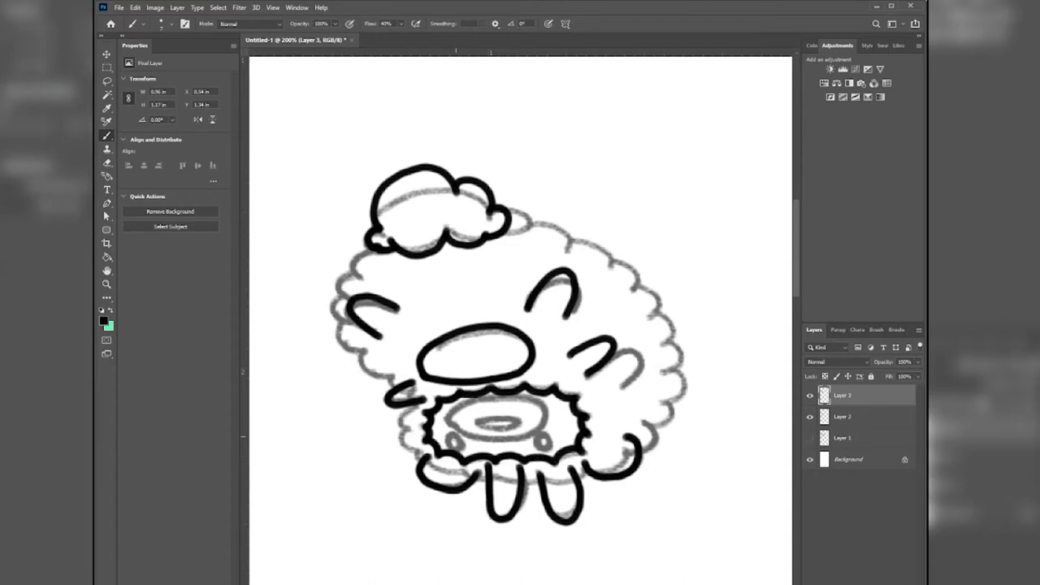
mouse_move(452, 434)
left_mouse_down()
mouse_move(455, 450)
mouse_move(455, 434)
left_mouse_up()
mouse_move(542, 433)
left_mouse_down()
mouse_move(548, 452)
mouse_move(544, 438)
left_mouse_up()
Ink the inner face curve, the mouth, and the fluffy fur edge along both body sides.
mouse_move(450, 414)
left_mouse_down()
mouse_move(459, 431)
mouse_move(499, 444)
mouse_move(531, 430)
mouse_move(537, 401)
left_mouse_up()
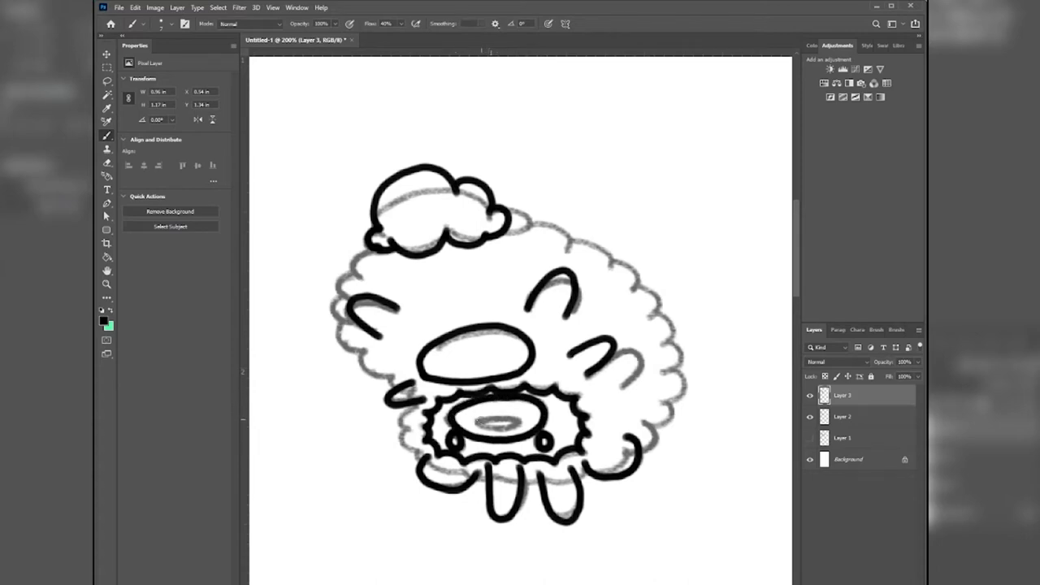
mouse_move(477, 424)
left_mouse_down()
mouse_move(516, 418)
mouse_move(484, 428)
mouse_move(479, 416)
left_mouse_up()
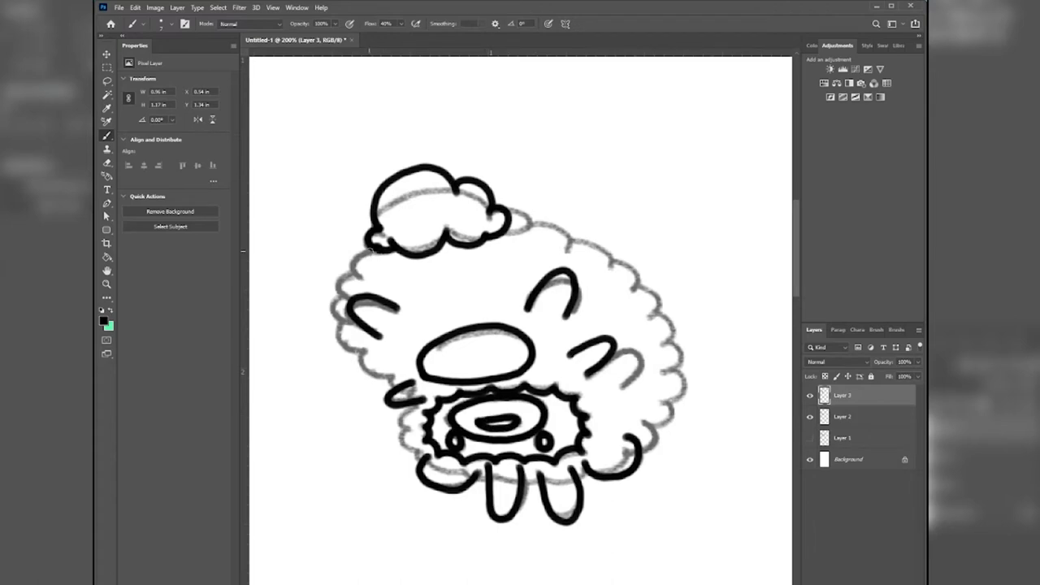
mouse_move(368, 252)
left_mouse_down()
mouse_move(332, 319)
mouse_move(343, 323)
mouse_move(340, 348)
mouse_move(369, 358)
mouse_move(360, 367)
mouse_move(390, 375)
mouse_move(414, 409)
mouse_move(401, 443)
mouse_move(423, 451)
left_mouse_up()
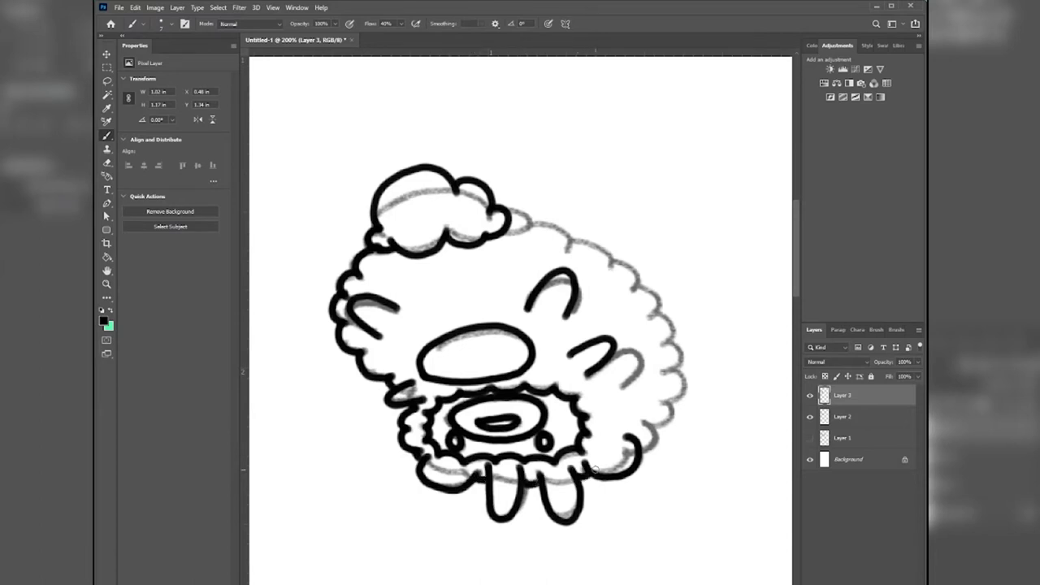
mouse_move(507, 215)
left_mouse_down()
mouse_move(556, 213)
mouse_move(582, 234)
mouse_move(577, 249)
mouse_move(589, 236)
mouse_move(616, 248)
mouse_move(656, 302)
mouse_move(664, 408)
mouse_move(644, 436)
left_mouse_up()
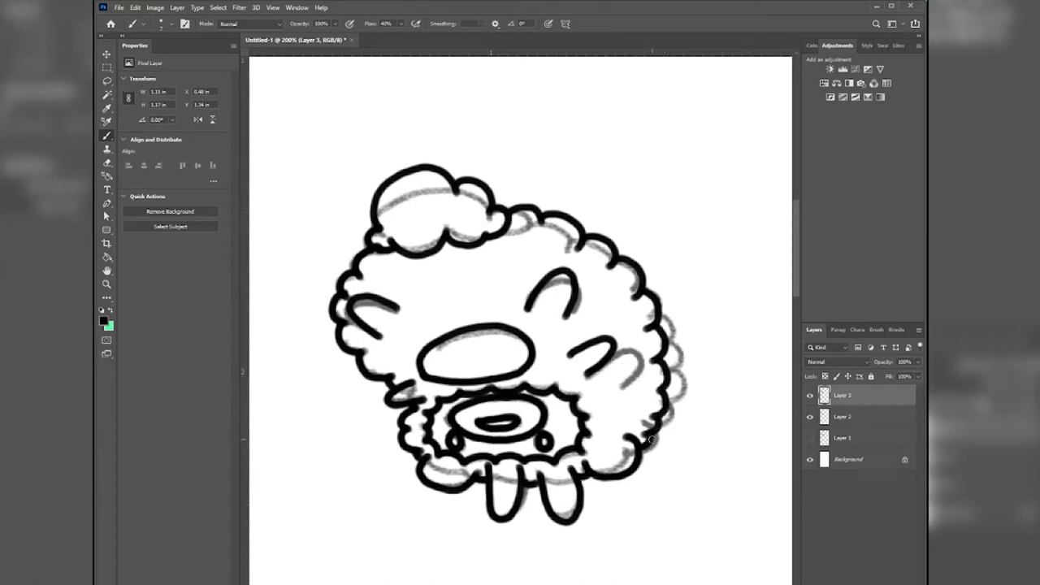
Hide the grey Layer 2 lineart and check the black line art at different zooms.
left_click(809, 417)
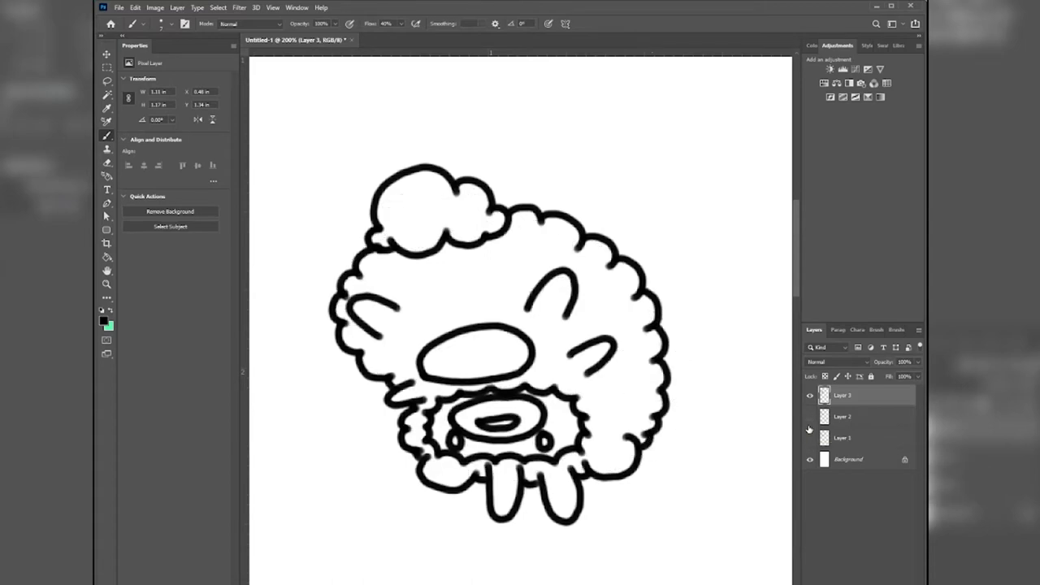
key("ctrl+minus")
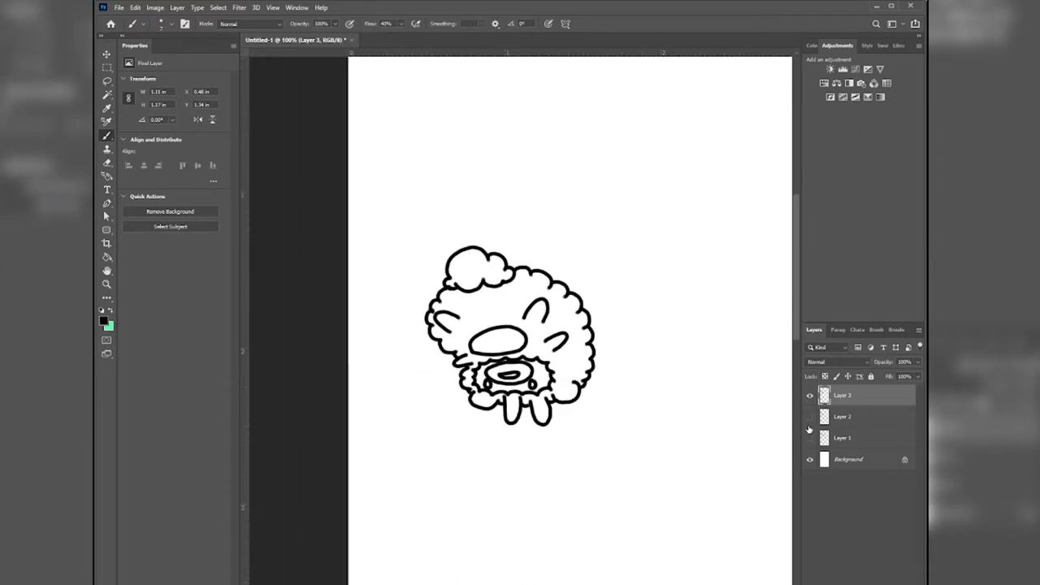
key("ctrl+plus")
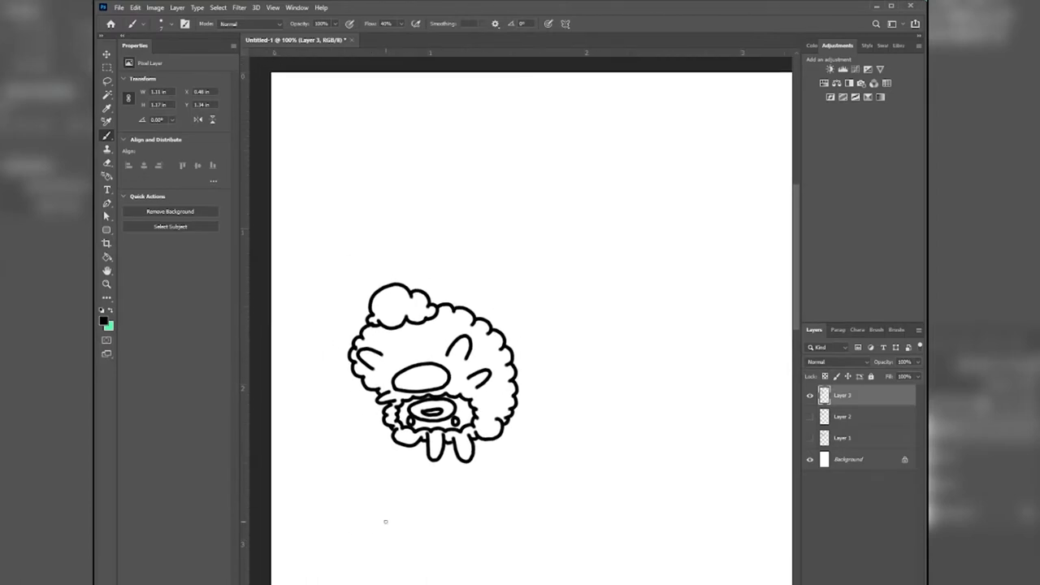
Add an empty Layer 4 below Layer 3, then Magic Wand-select the empty area around the hedgehog.
key("ctrl+shift+alt+n")
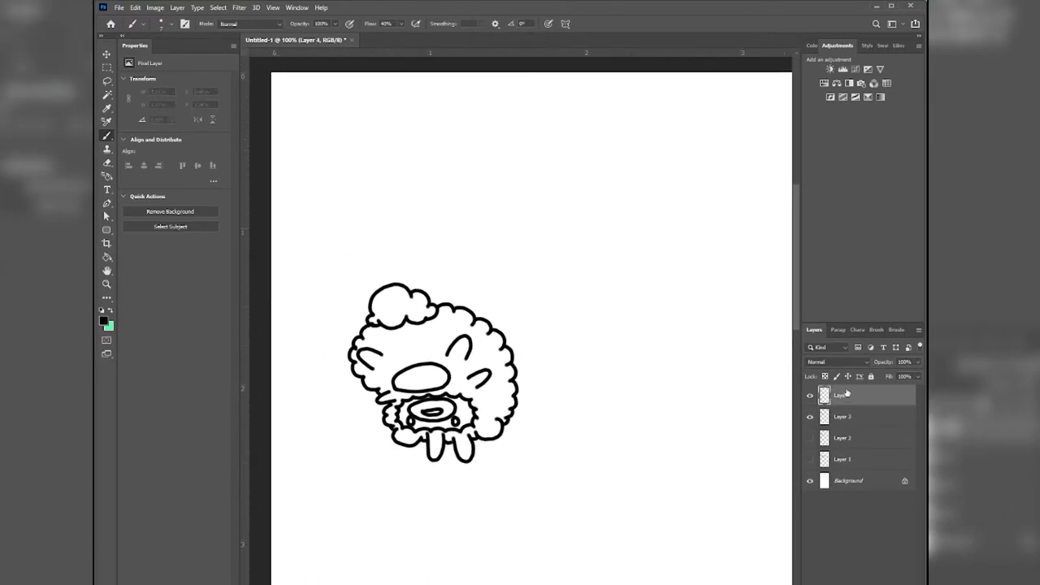
left_click_drag(841, 397, 838, 420)
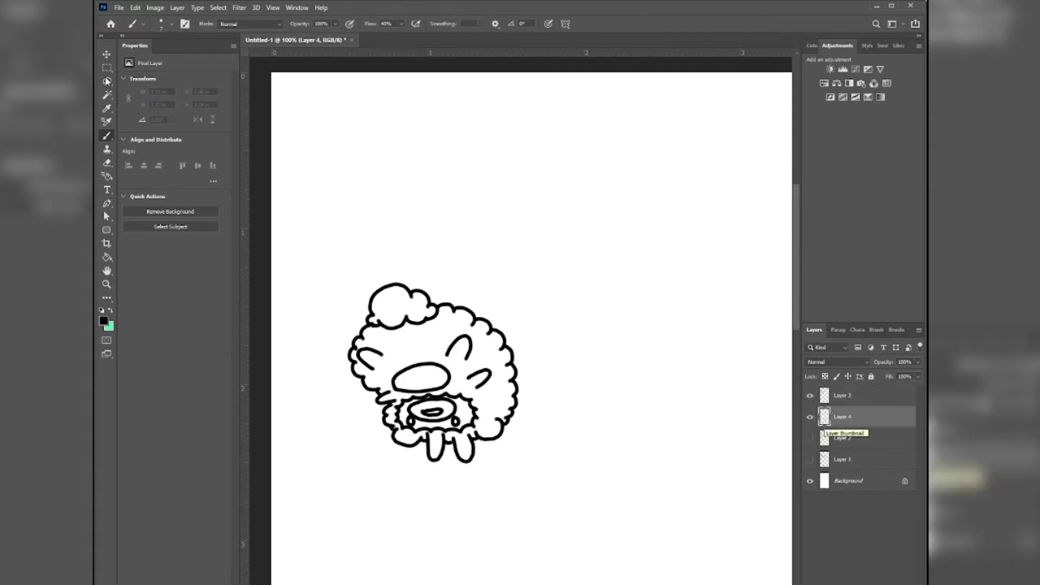
left_click(105, 95)
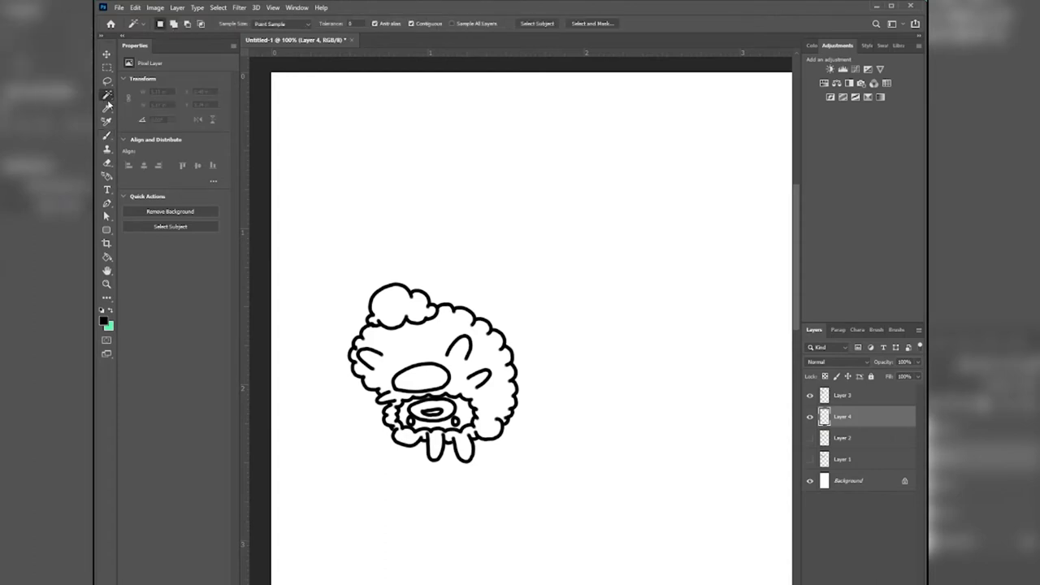
left_click(840, 398)
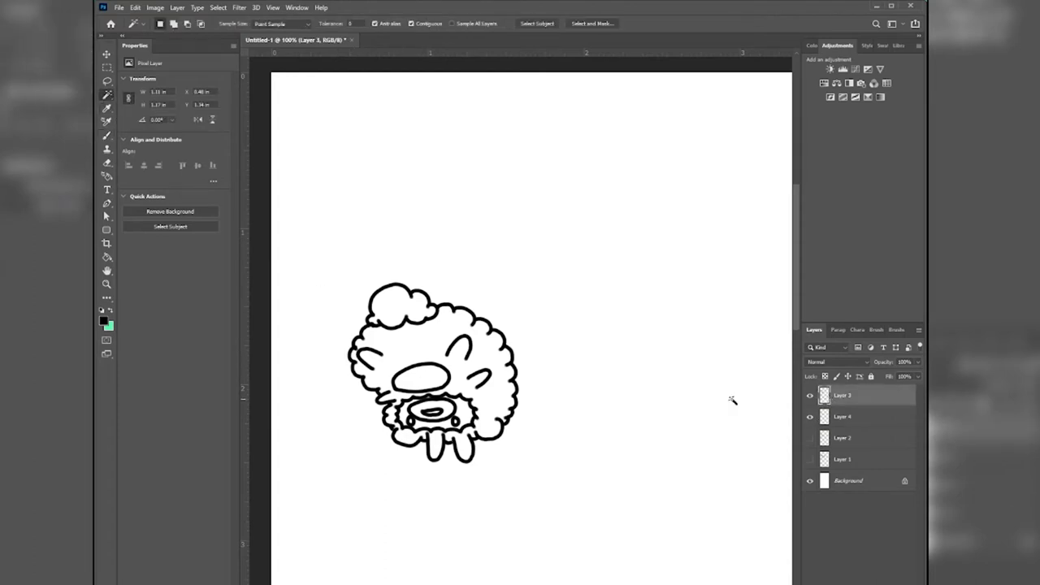
left_click(810, 396)
left_click(809, 396)
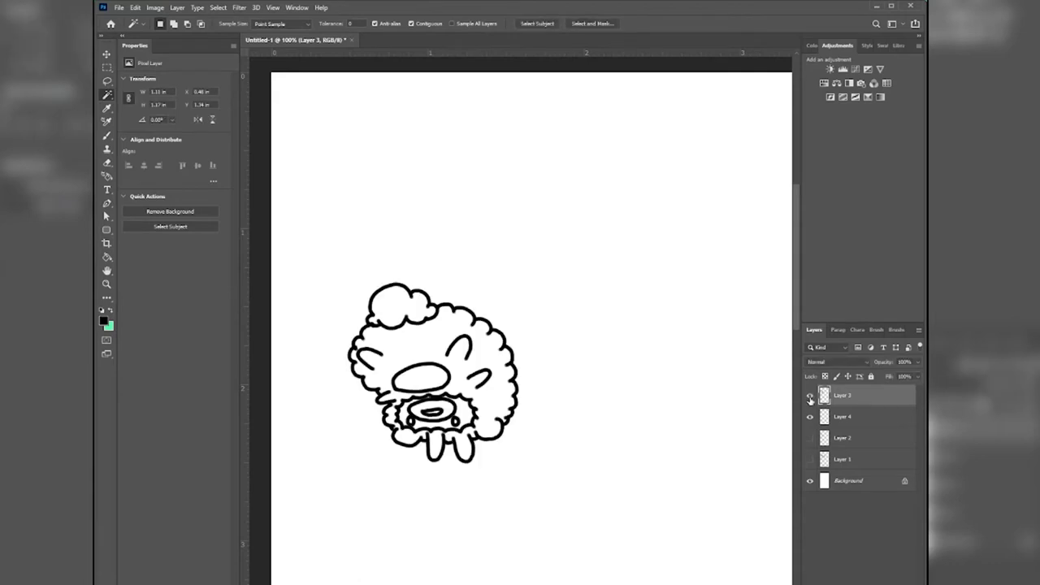
left_click(349, 305)
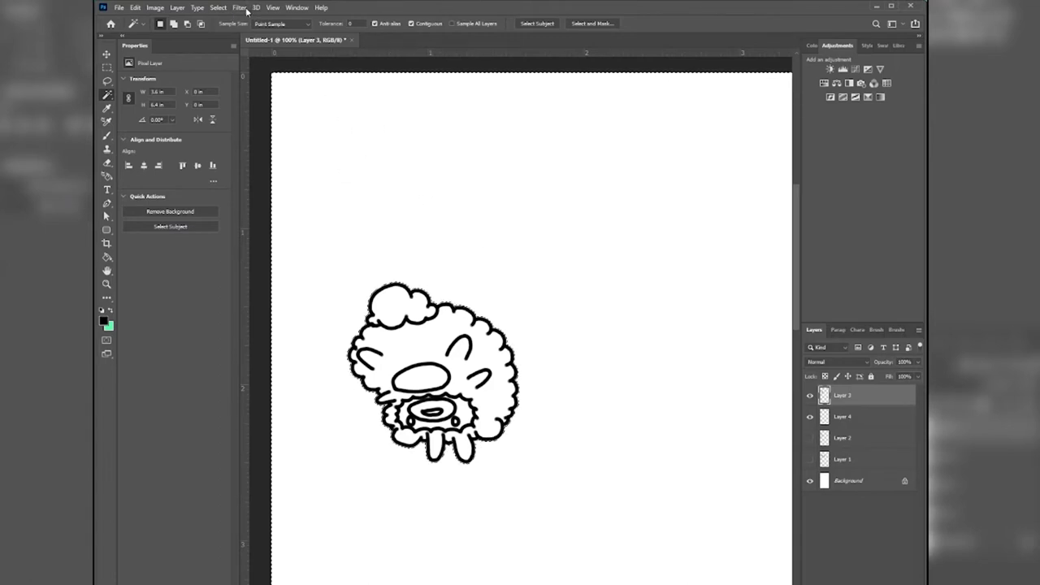
Expand the selection around the hedgehog by 2 pixels with Select > Modify > Expand.
left_click(220, 8)
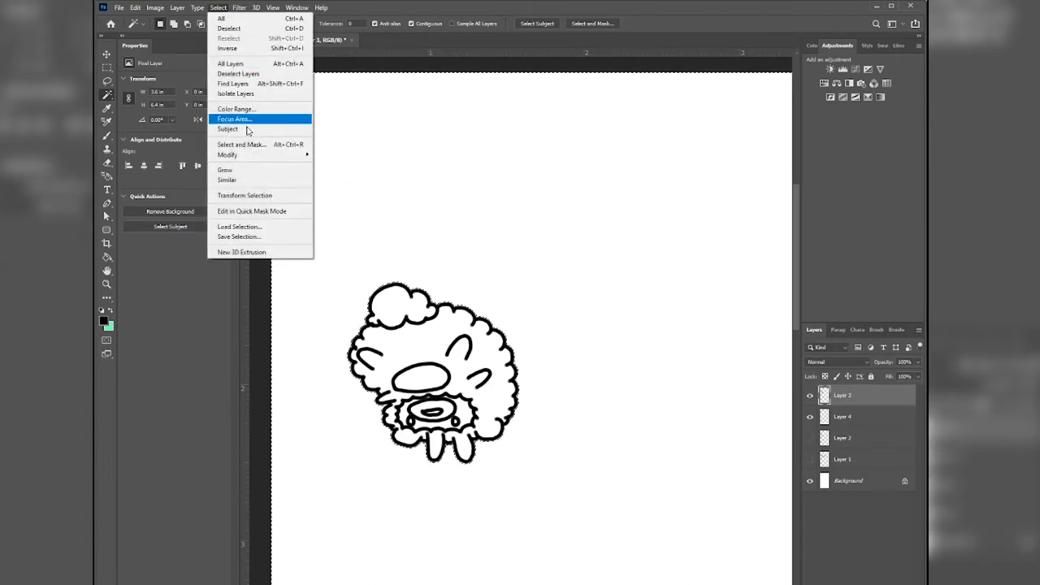
mouse_move(263, 159)
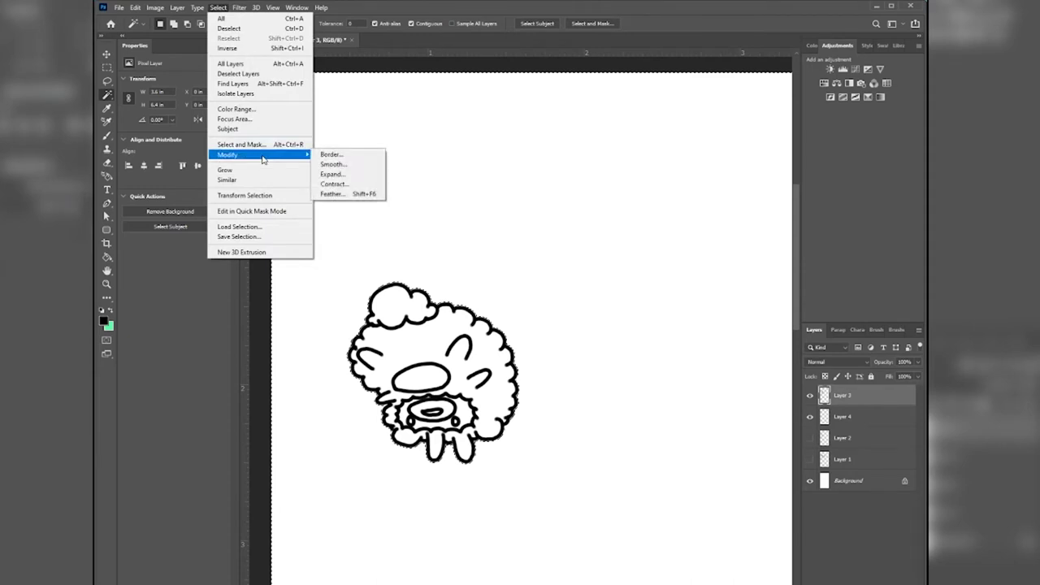
left_click(333, 174)
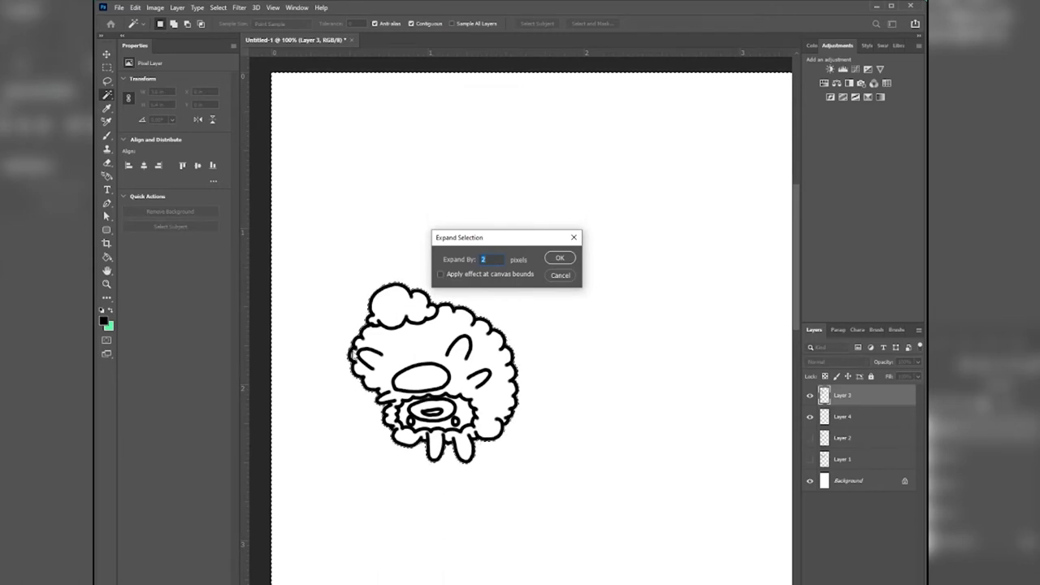
left_click(558, 259)
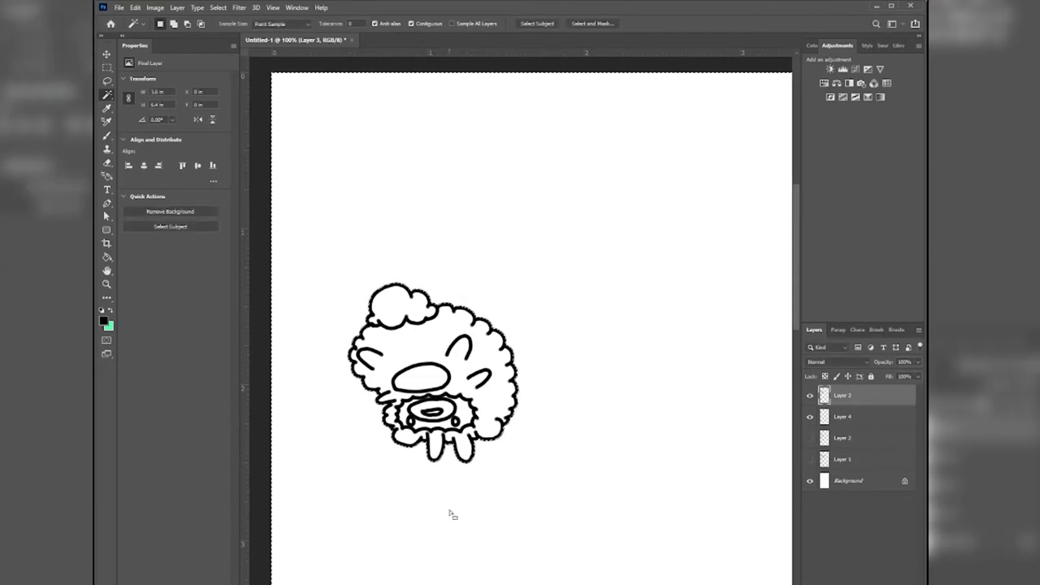
Restore the expanded selection after deselecting and zoom to show the whole drawing at 100%.
key("ctrl+plus")
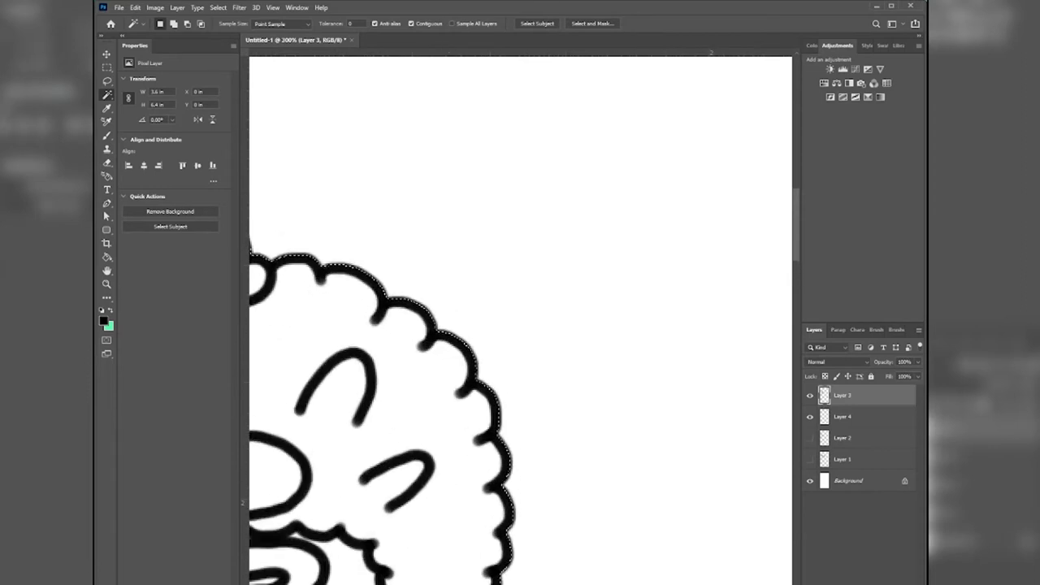
key("ctrl+d")
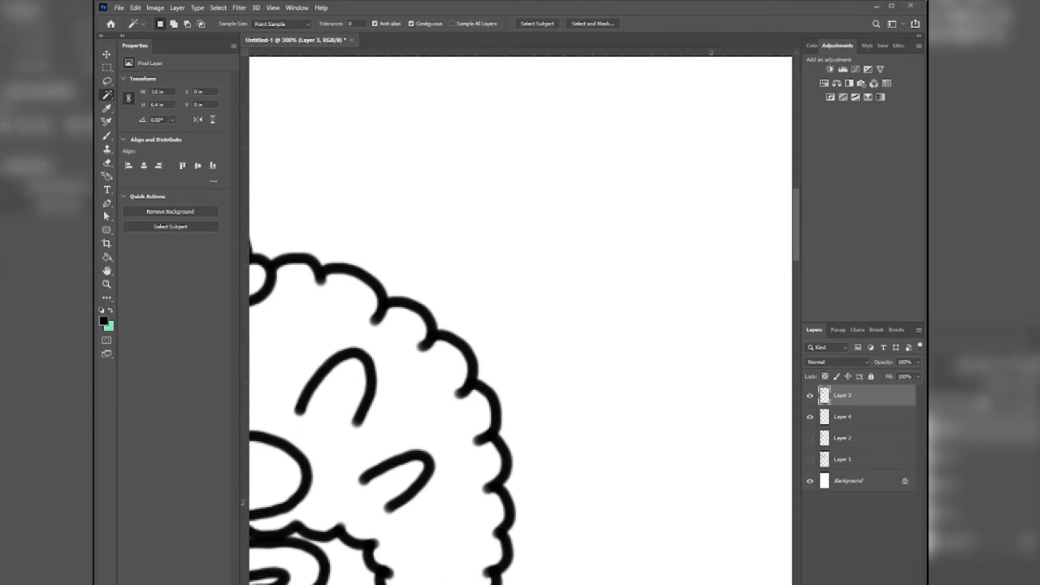
key("ctrl+z")
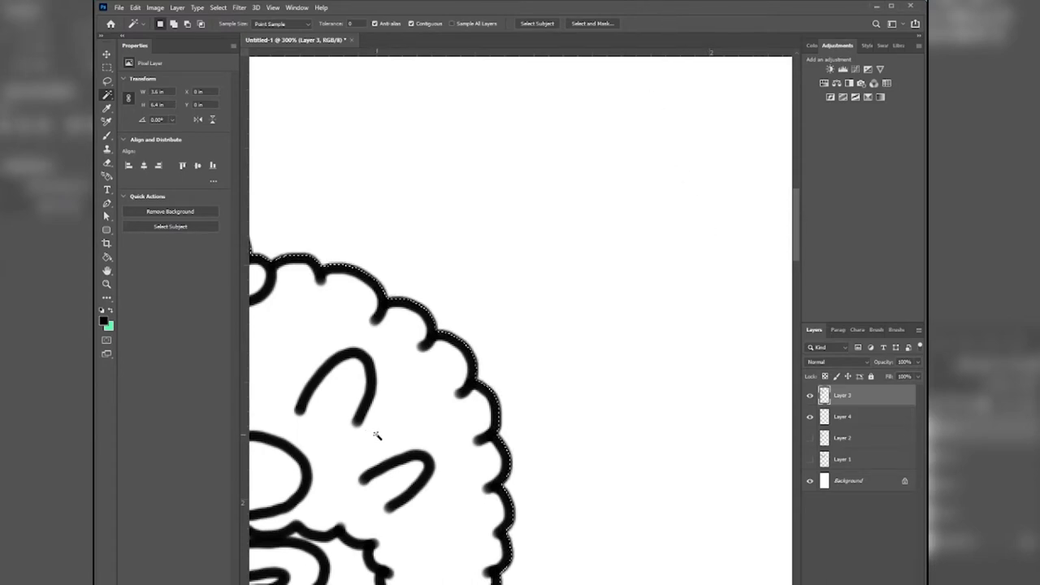
key("ctrl+minus")
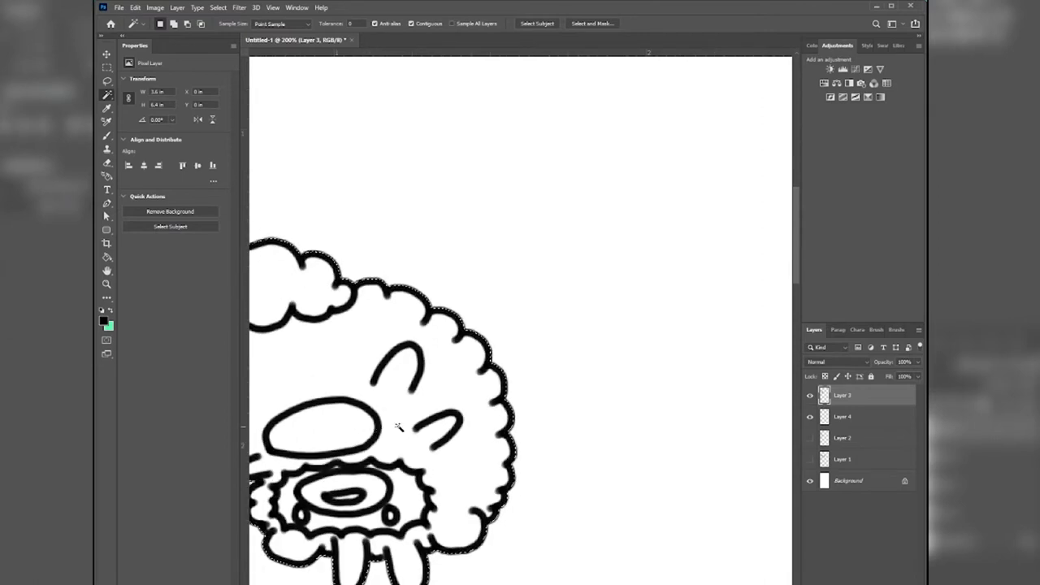
key("ctrl+z")
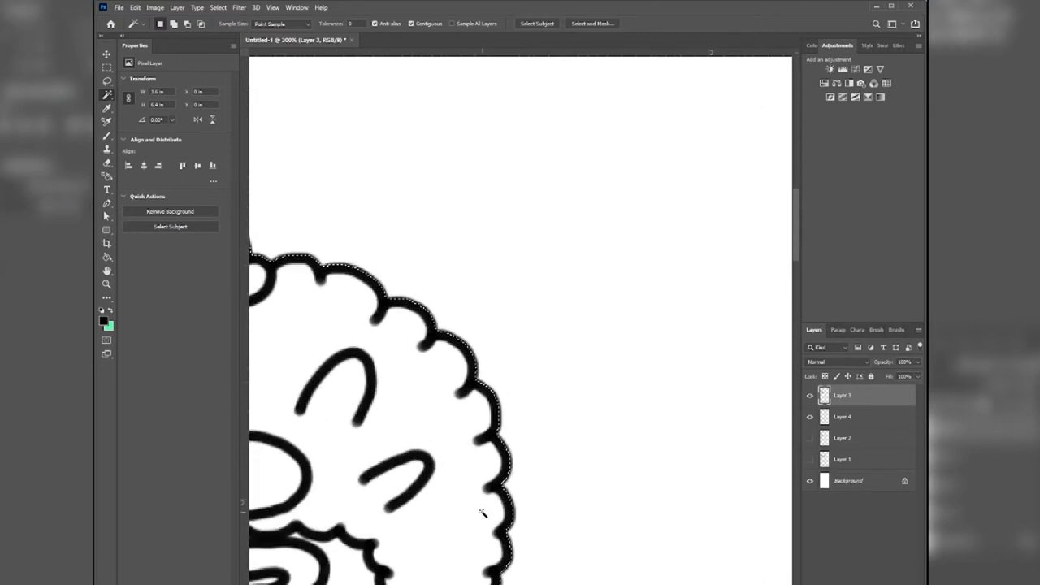
key("ctrl+1")
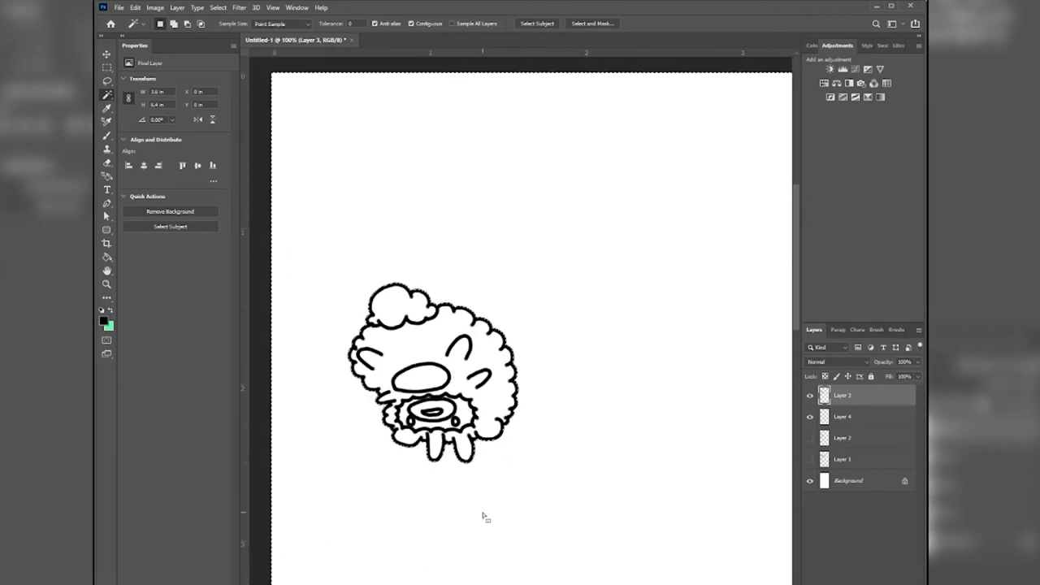
Rename Layer 4 to 'base color'.
left_click(844, 422)
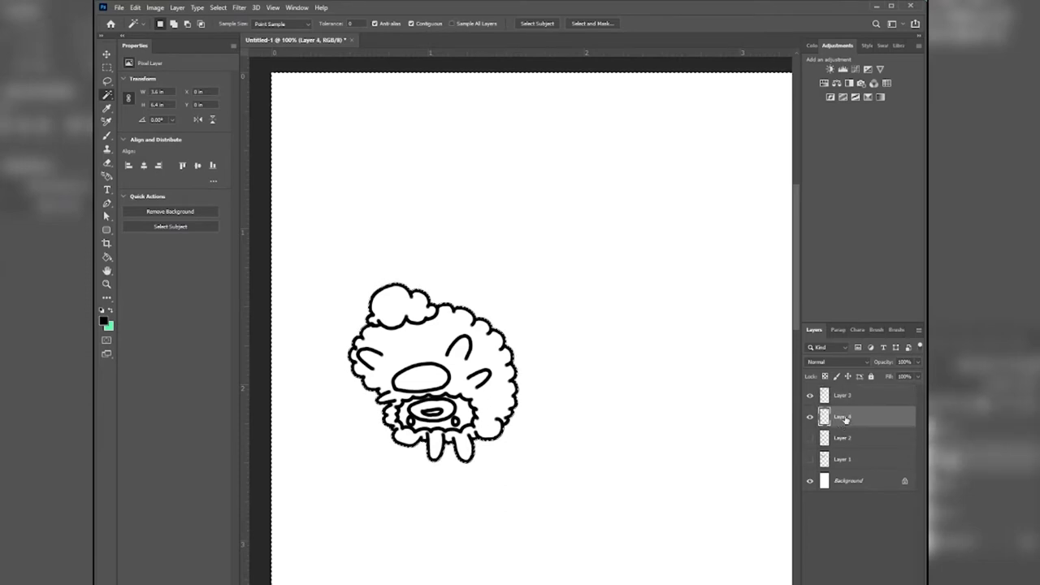
double_click(845, 417)
type("hair")
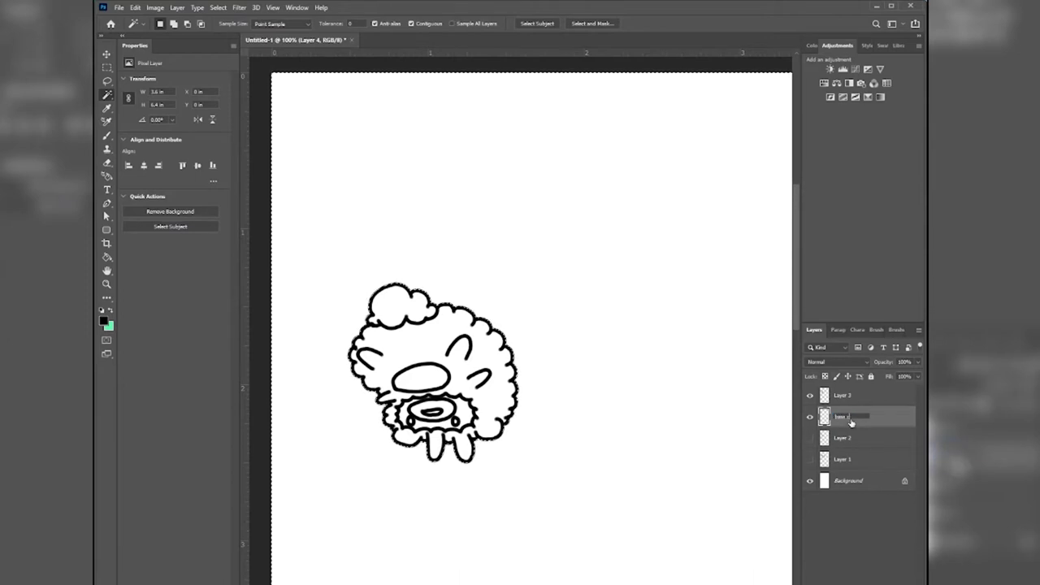
type(" col")
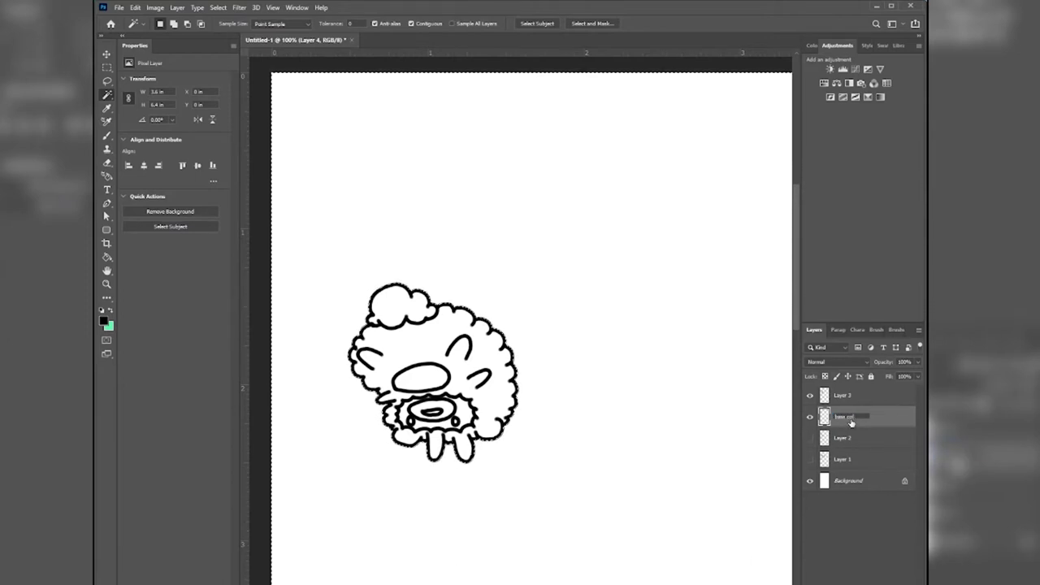
type("or")
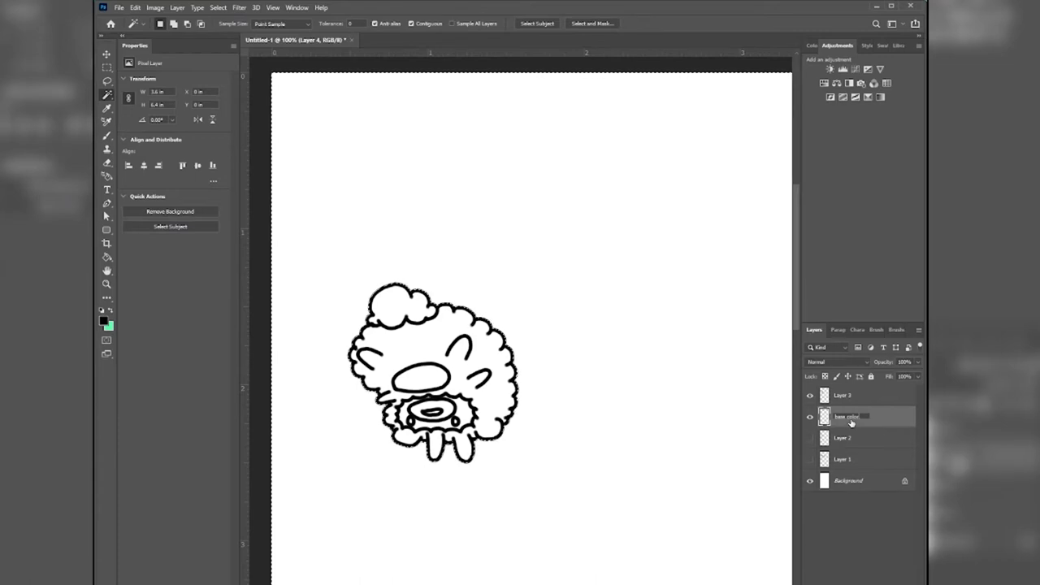
left_click(843, 396)
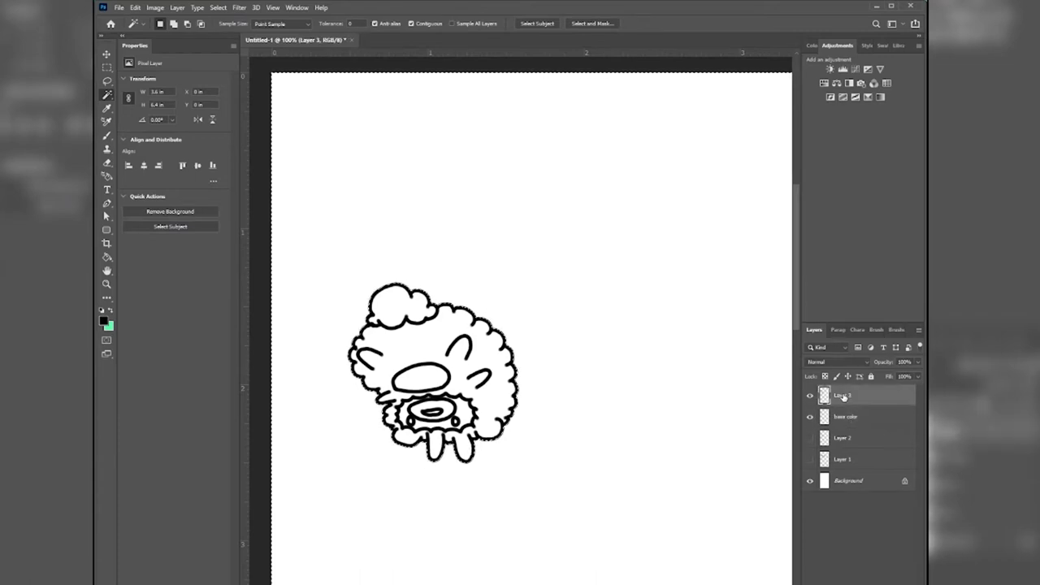
Rename Layer 3 to 'Lines', then make base color the active layer again.
double_click(843, 395)
type("L")
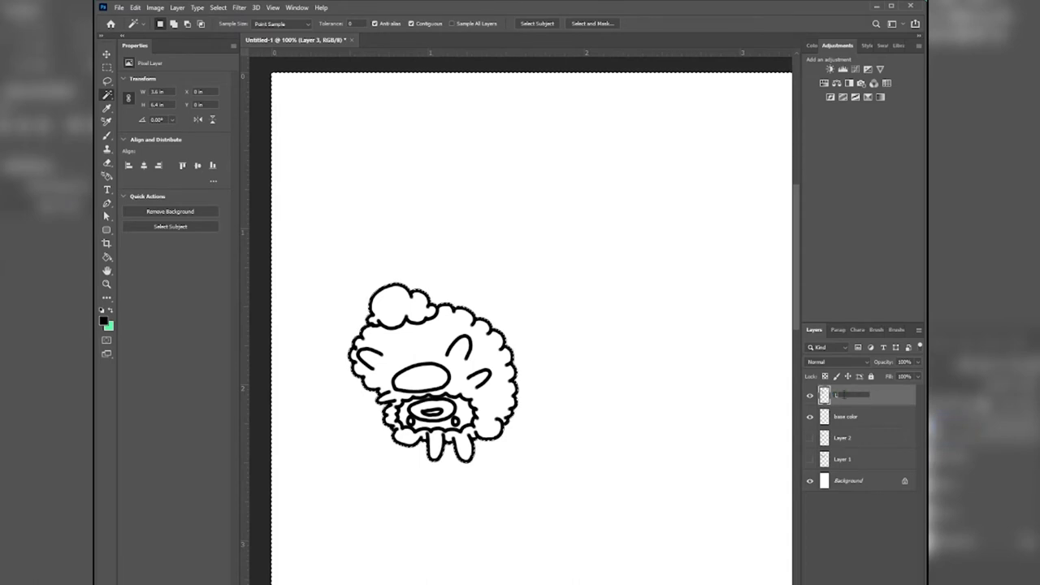
type("ines")
left_click(863, 416)
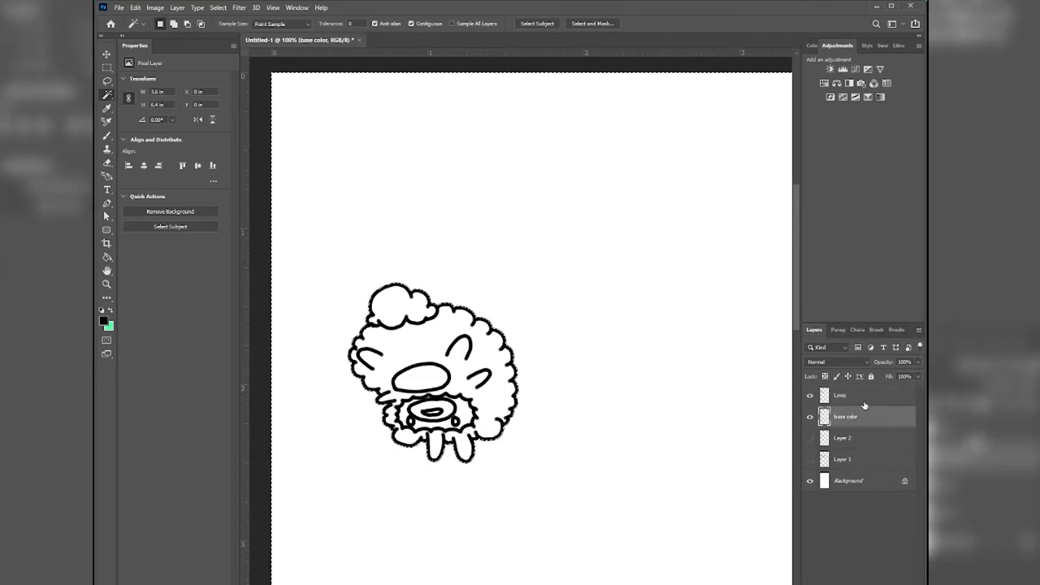
left_click(863, 397)
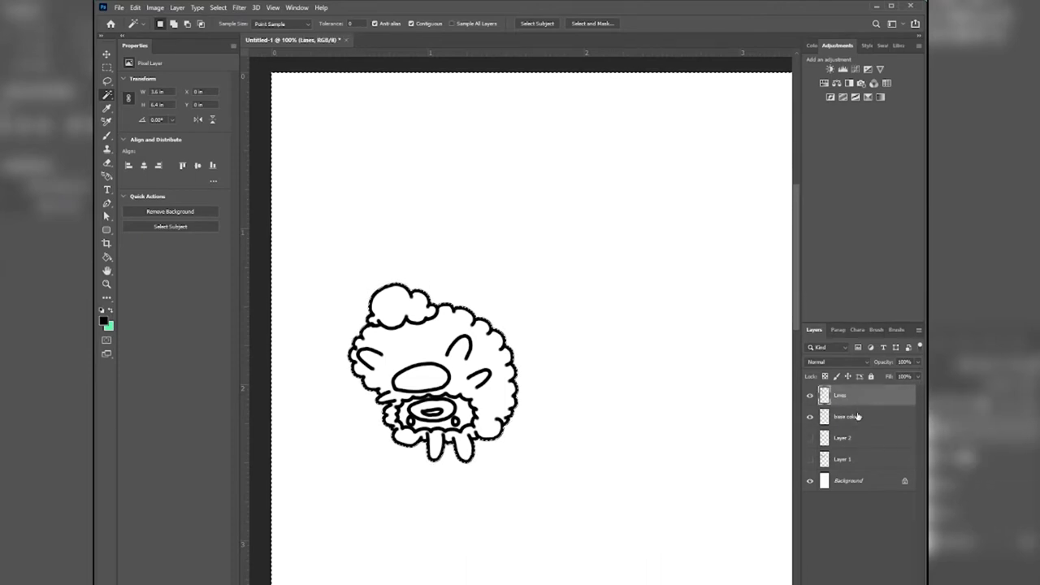
left_click(855, 417)
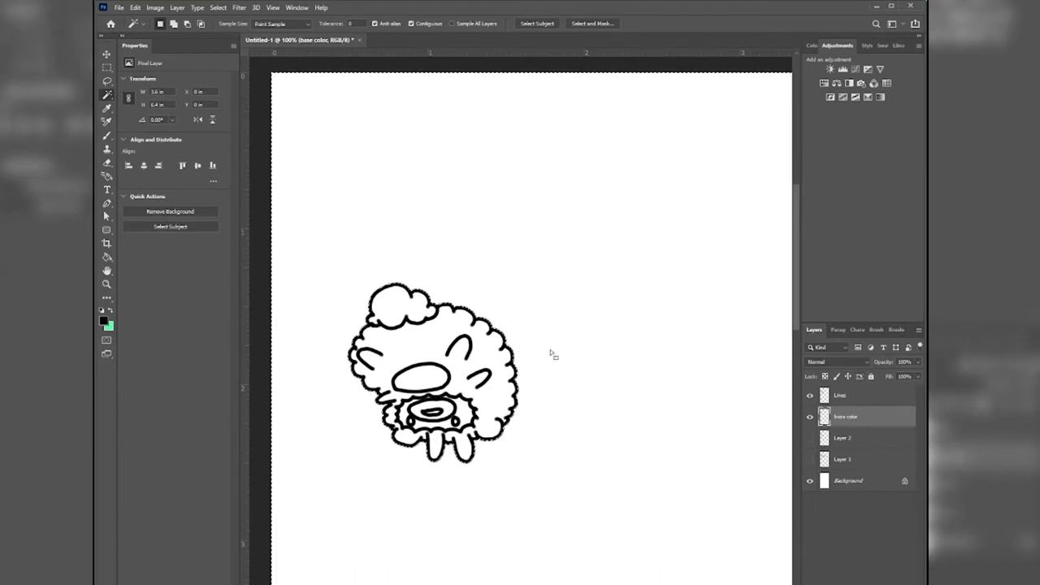
Invert the selection onto the hedgehog's interior and set a bright green Paint Bucket colour.
right_click(460, 249)
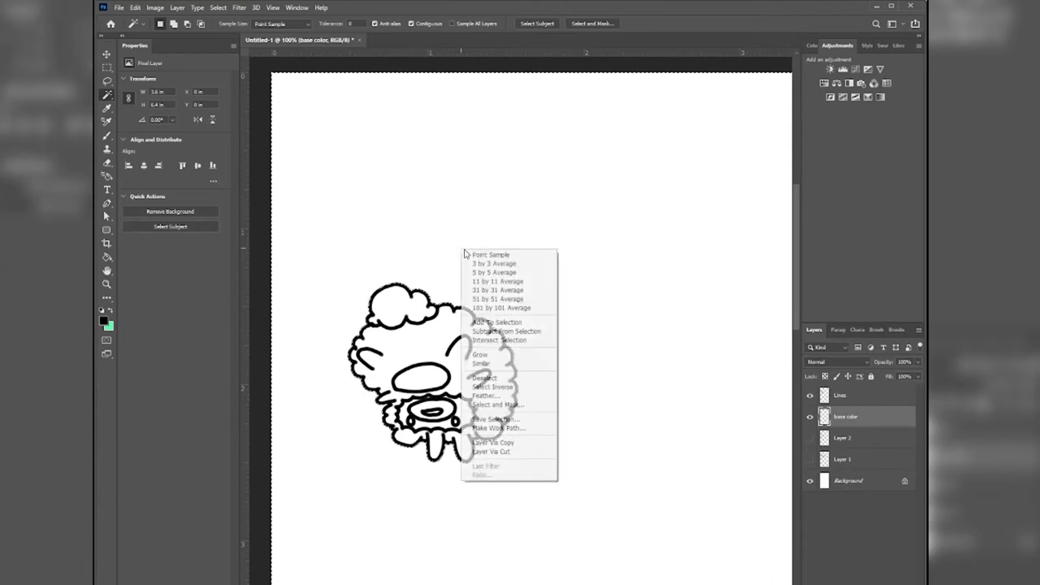
left_click(498, 388)
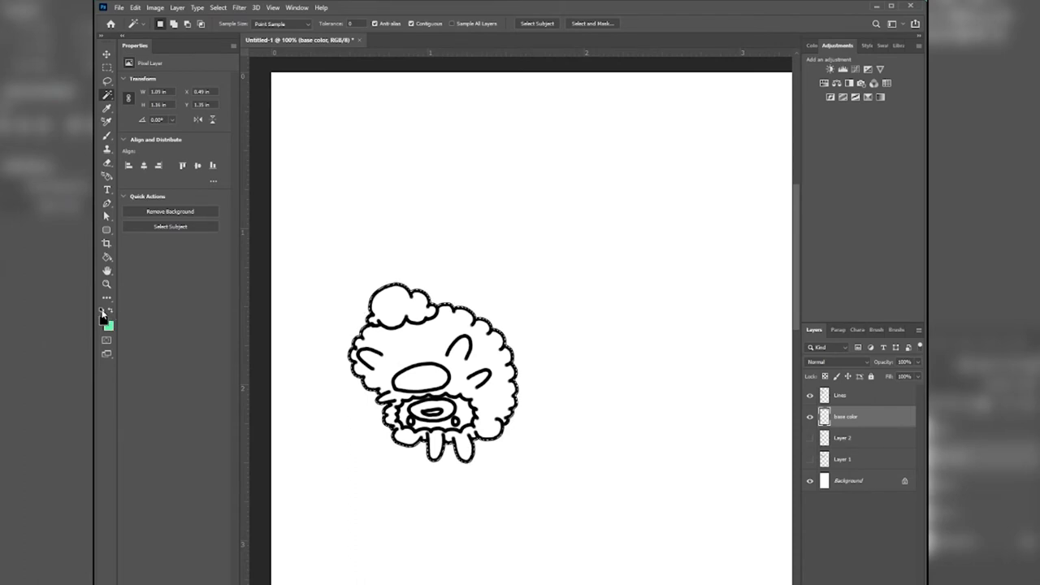
left_click(107, 256)
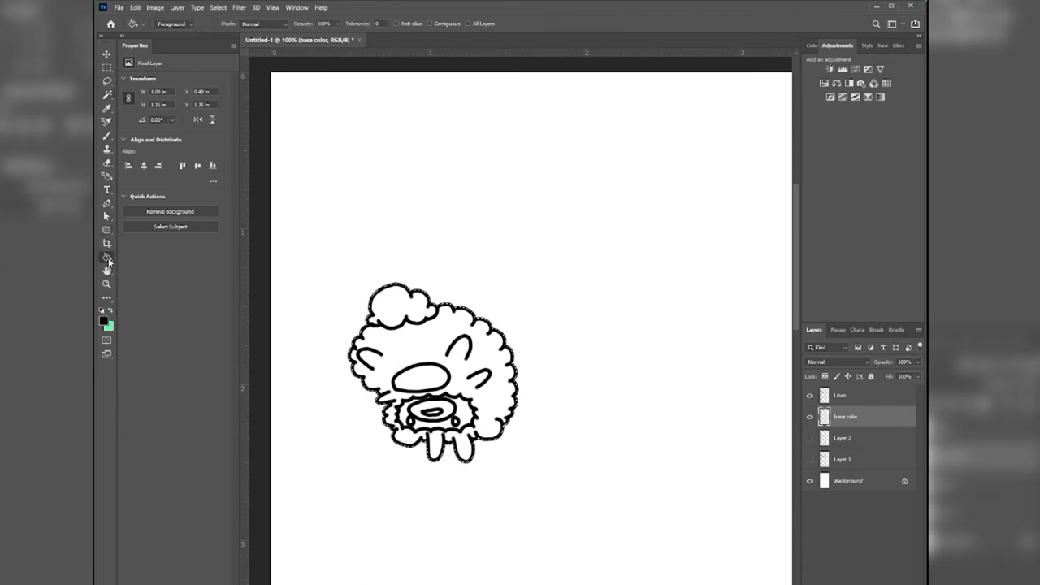
left_click(104, 322)
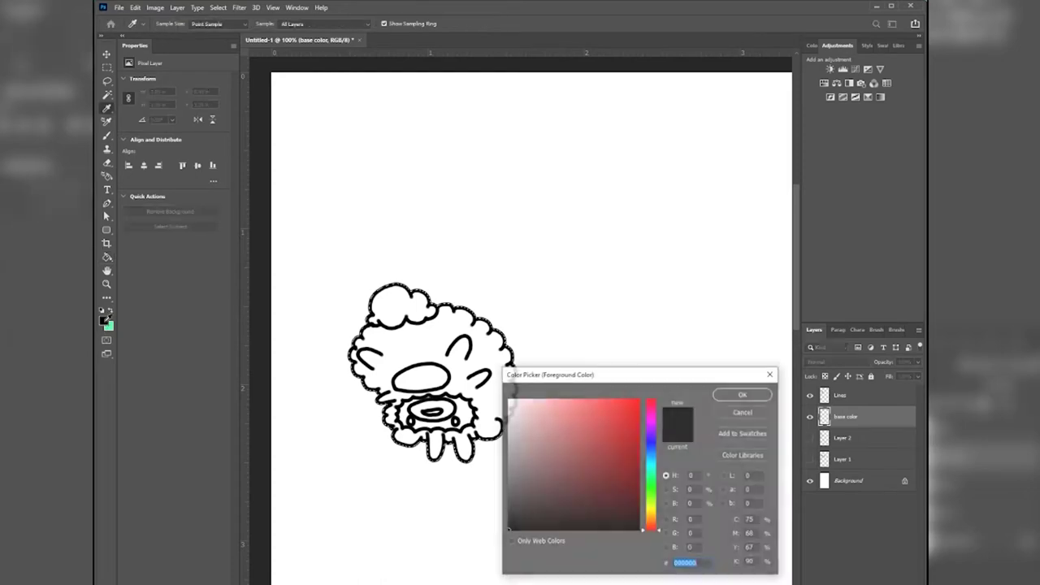
type("e6cccc")
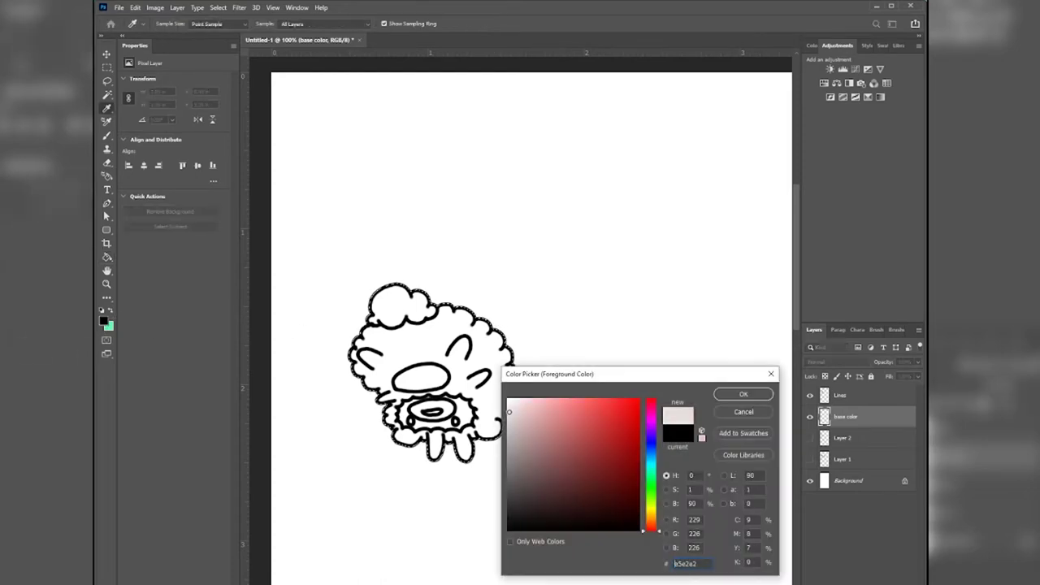
type("e9b9b9")
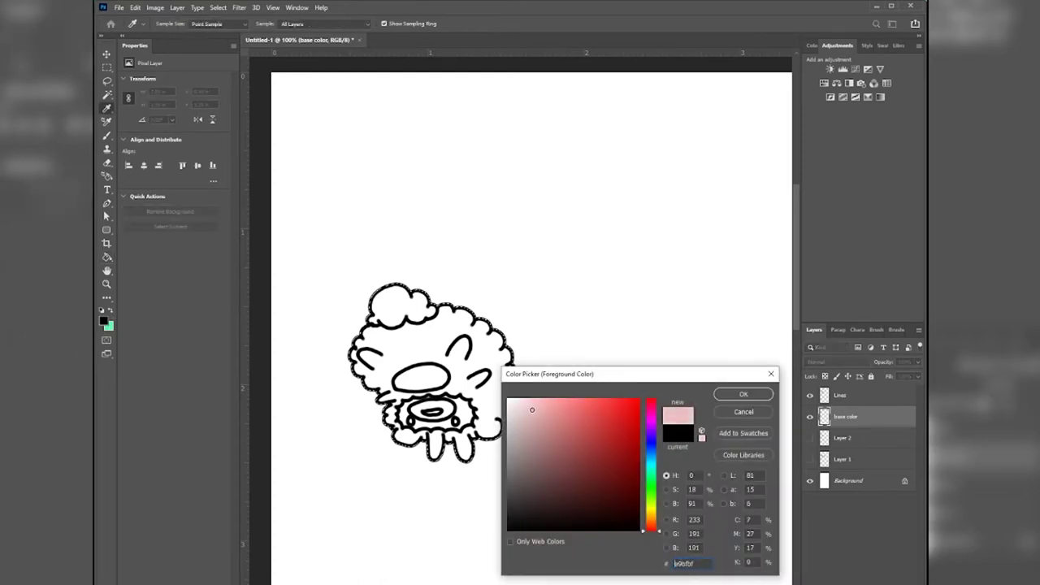
left_click_drag(657, 499, 657, 491)
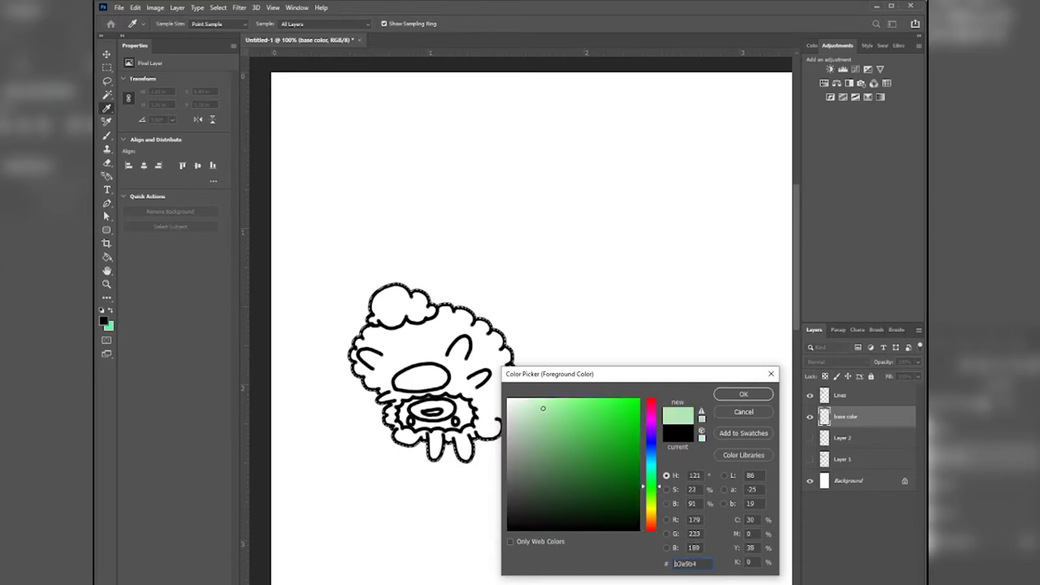
left_click_drag(543, 408, 624, 402)
left_click(746, 396)
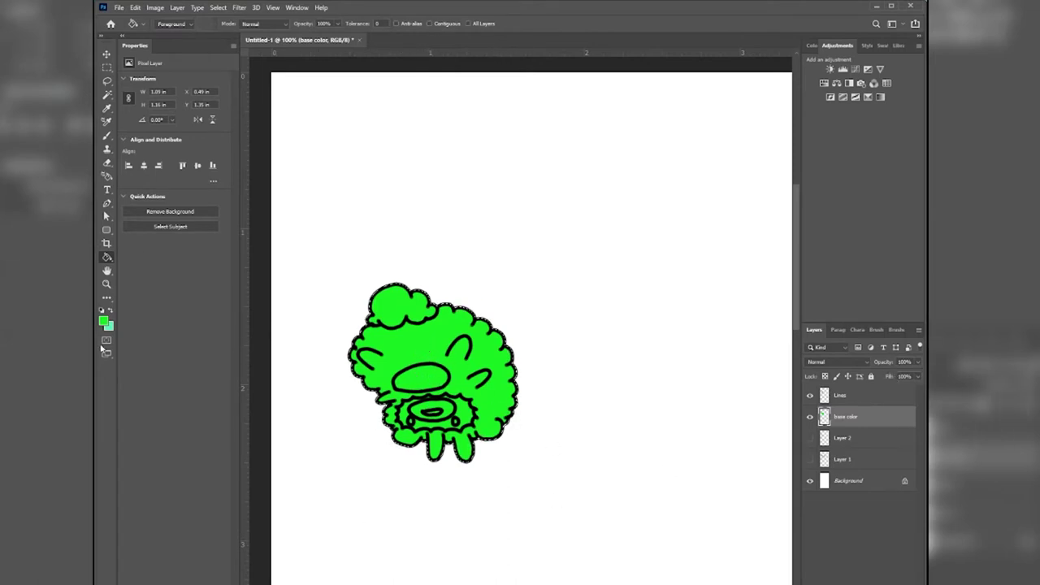
Deselect the selection around the green-filled hedgehog from the Lasso tool's canvas menu.
left_click(107, 68)
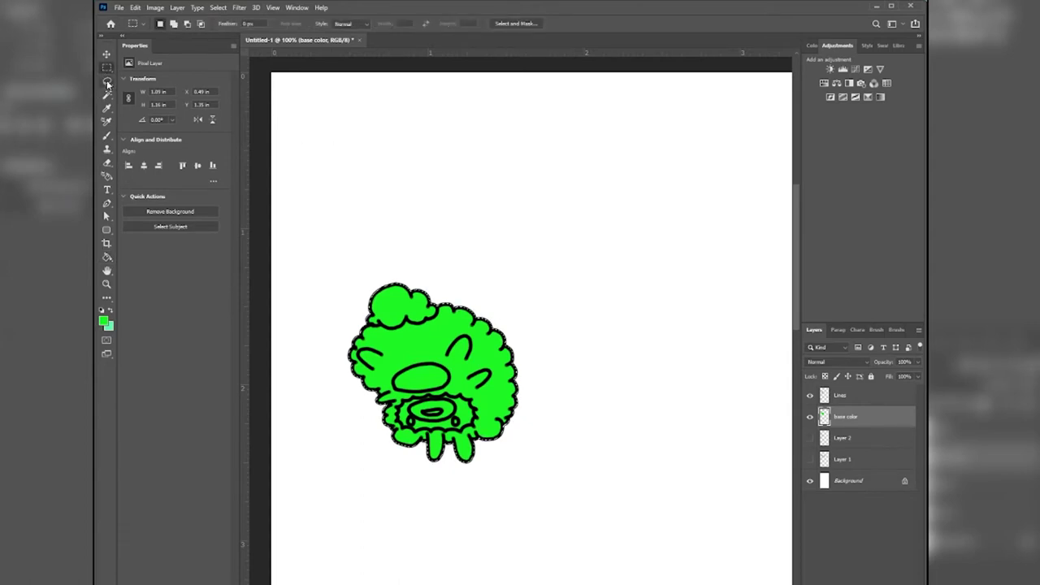
left_click(106, 81)
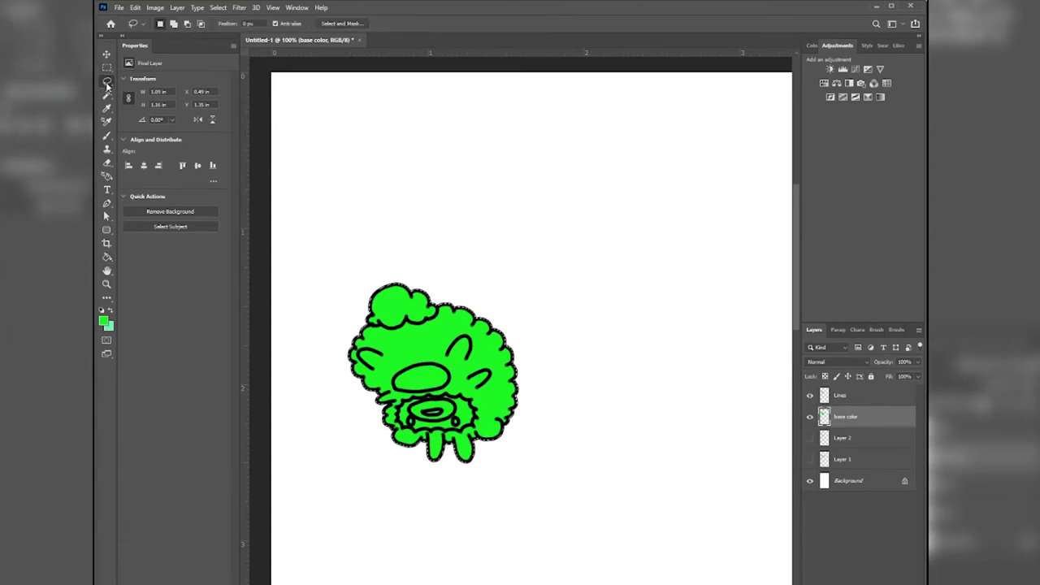
right_click(450, 331)
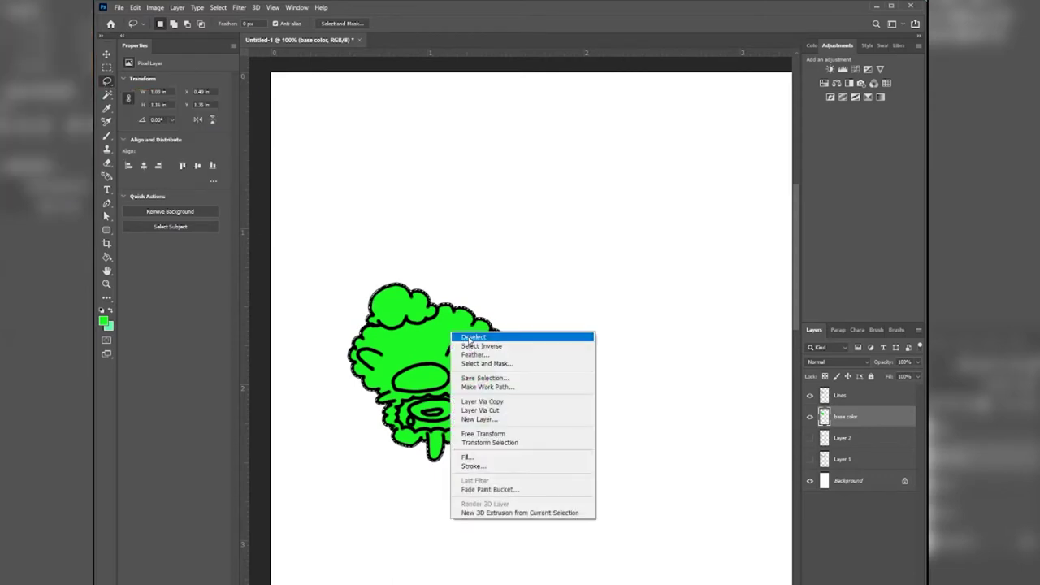
left_click(469, 338)
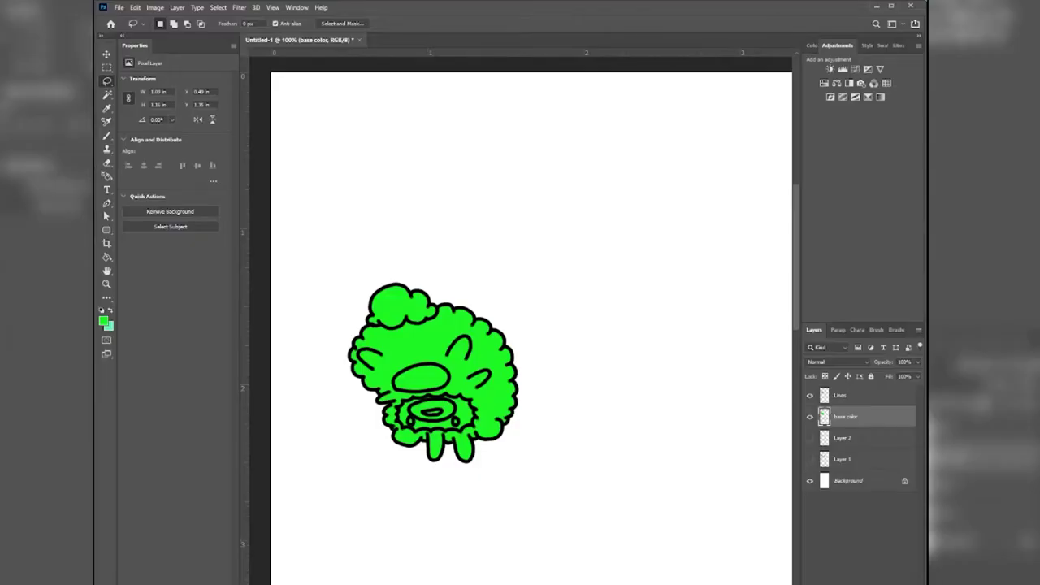
Add a new layer named 'Color' and make it a clipping mask on base color.
key("ctrl+shift+alt+n")
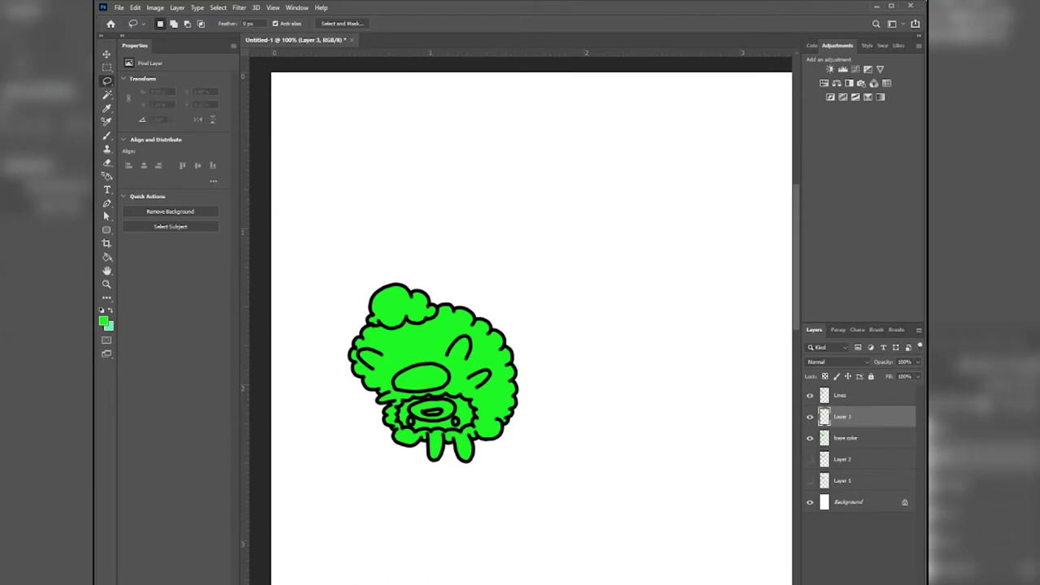
right_click(839, 419)
left_click(845, 419)
double_click(843, 417)
type("color")
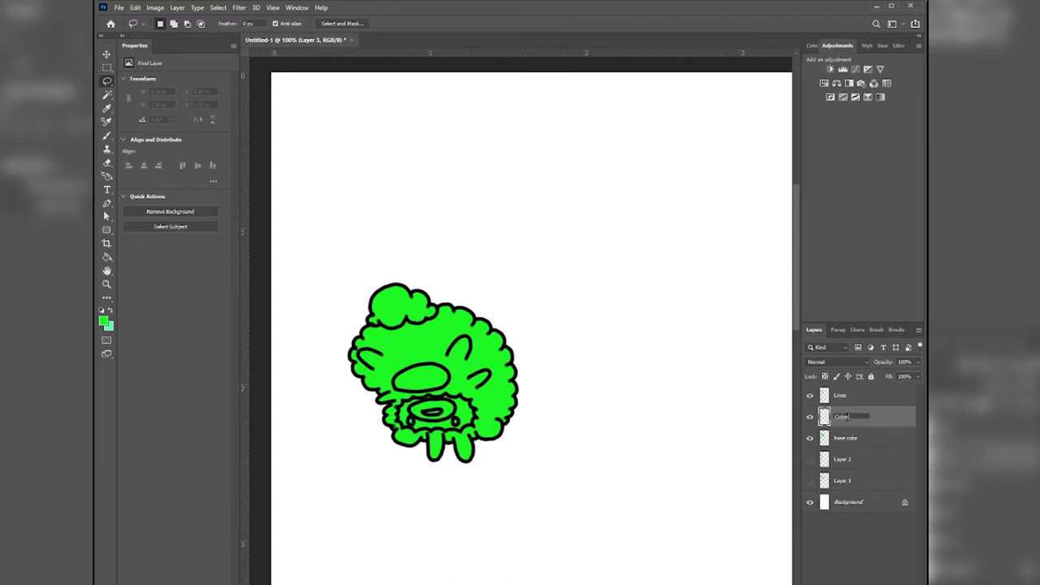
key("Return")
right_click(874, 414)
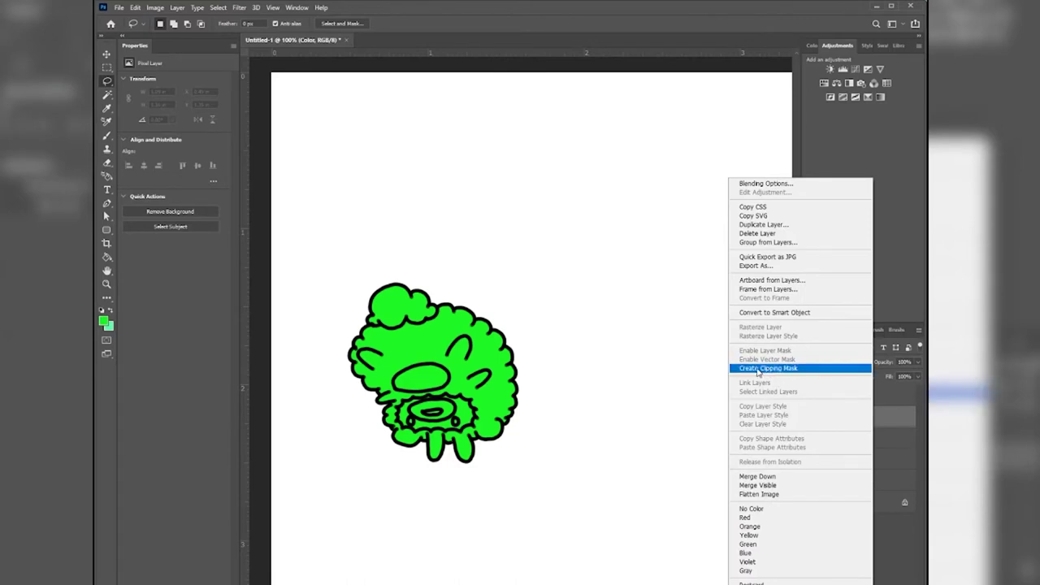
left_click(758, 371)
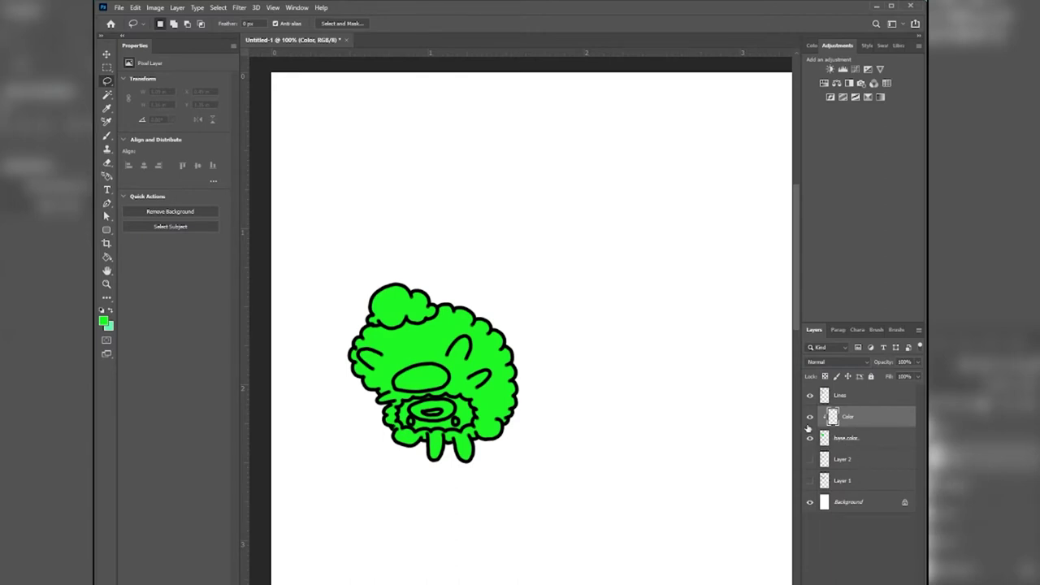
Set the Brush tool's foreground colour to a pinkish red.
left_click(107, 135)
left_click(104, 321)
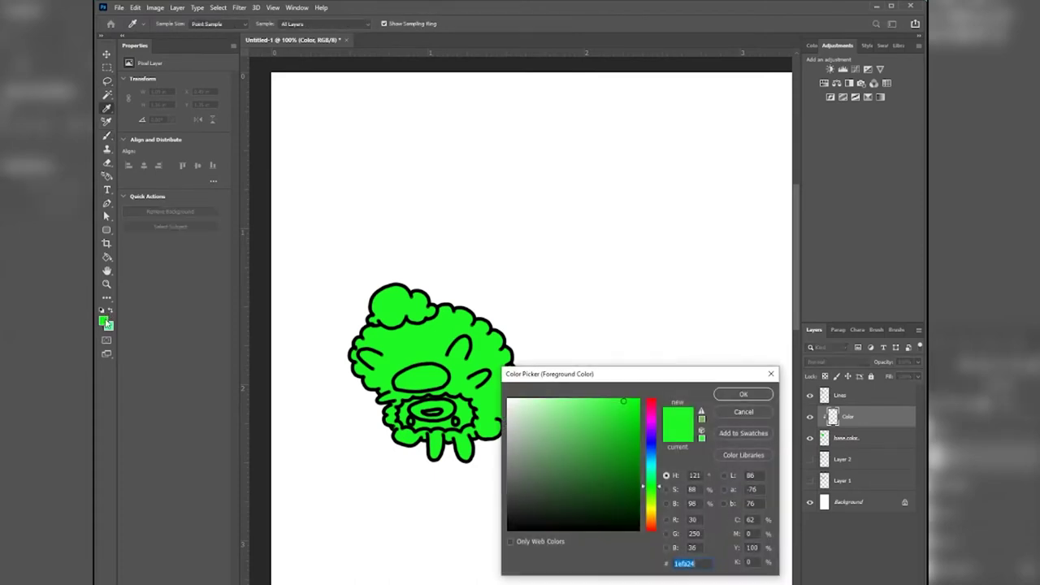
left_click(650, 410)
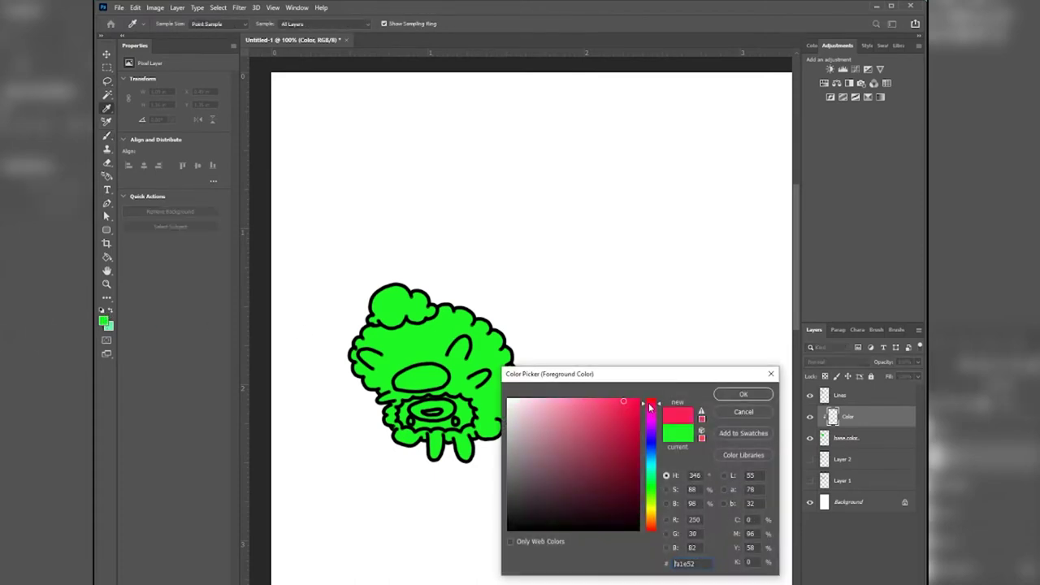
left_click(743, 394)
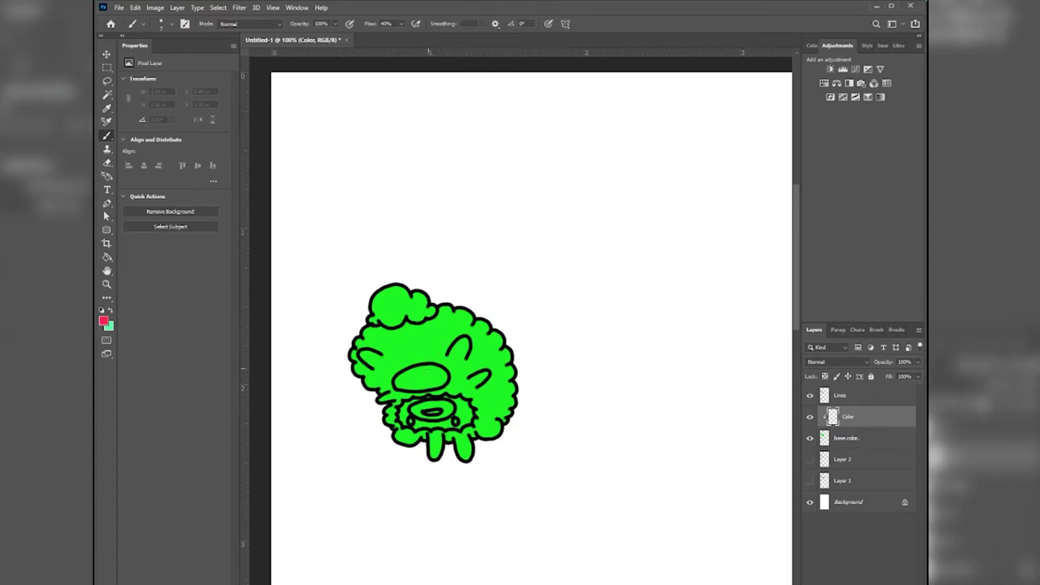
Paint trial red strokes over the hedgehog's head and face, then undo them.
mouse_move(420, 373)
left_mouse_down()
mouse_move(430, 360)
mouse_move(373, 327)
mouse_move(416, 345)
left_mouse_up()
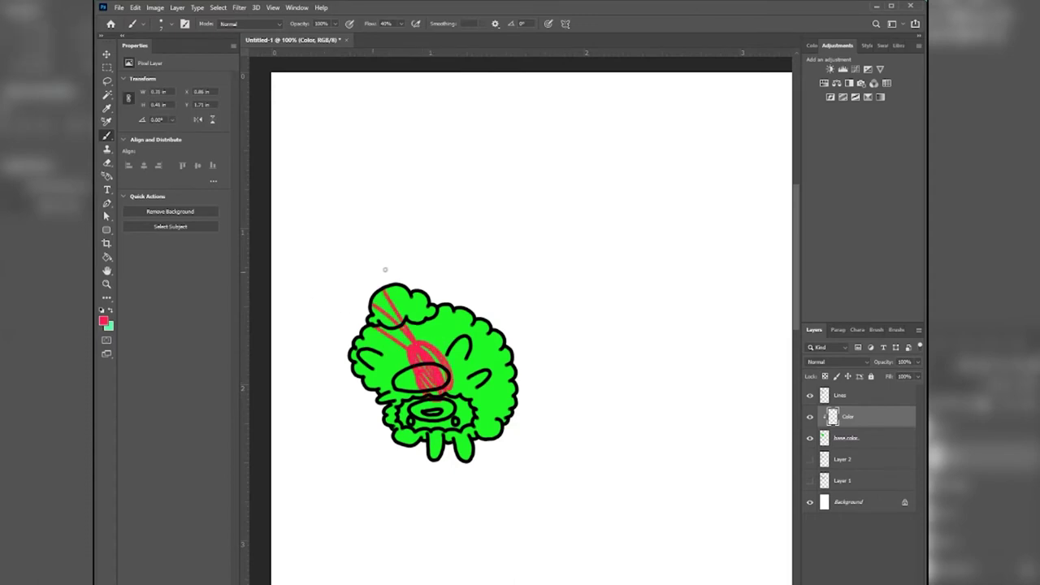
left_click_drag(402, 287, 451, 348)
left_click_drag(455, 311, 483, 367)
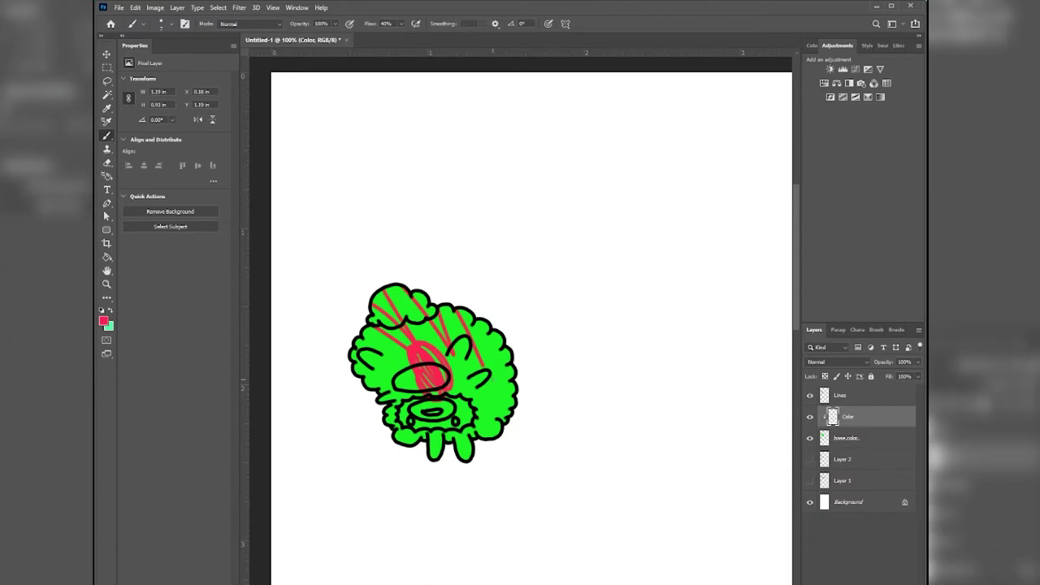
scroll(491, 380, "up", 2, "alt")
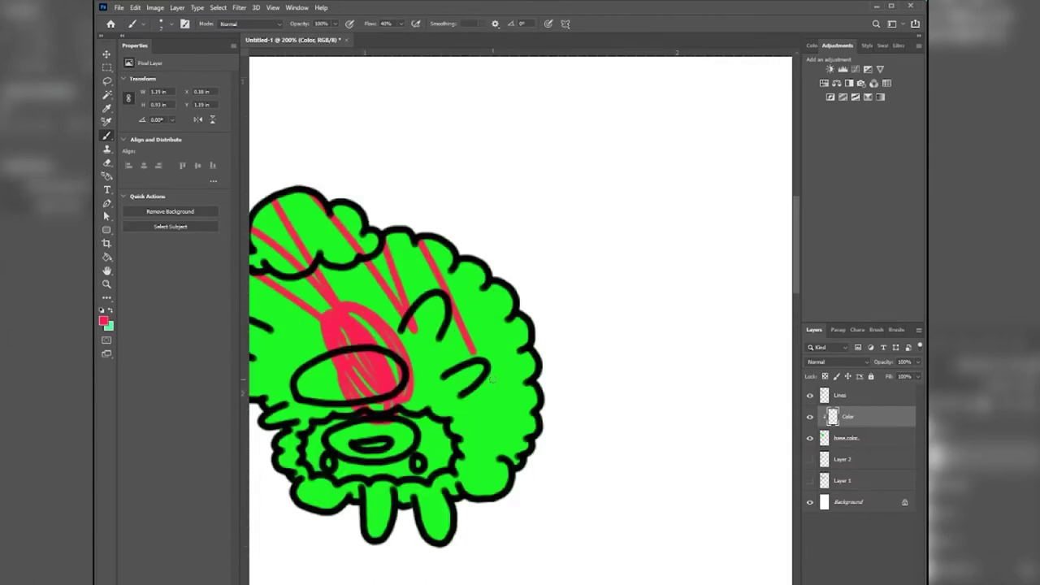
key("ctrl+z")
key("ctrl+z")
key("ctrl+z")
key("ctrl+z")
key("ctrl+z")
key("ctrl+z")
key("ctrl+z")
key("ctrl+z")
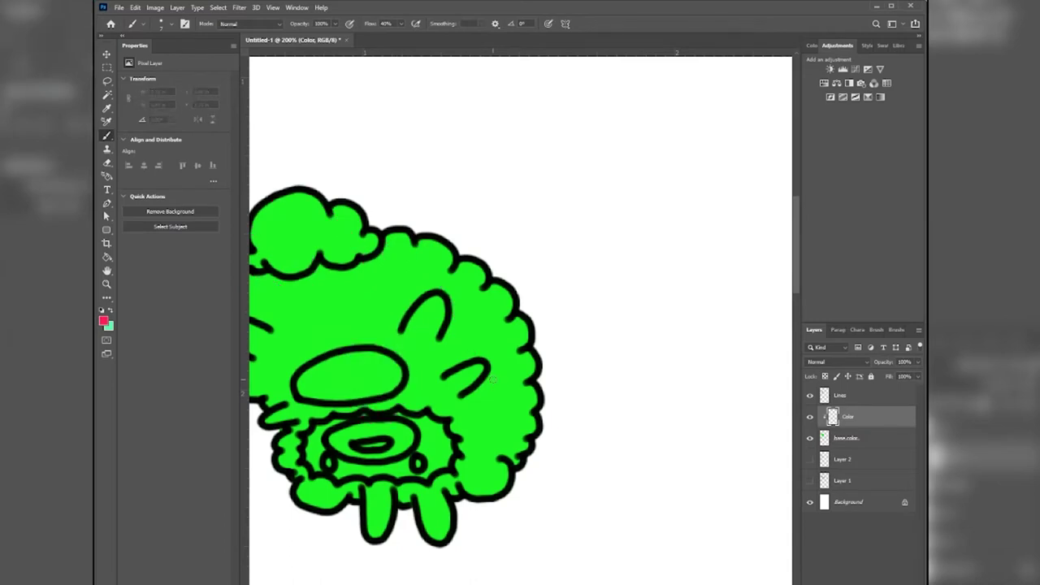
scroll(492, 379, "down", 3, "alt")
Show the Swatches panel wider and pick a light tan painting colour.
scroll(492, 379, "up", 2, "alt")
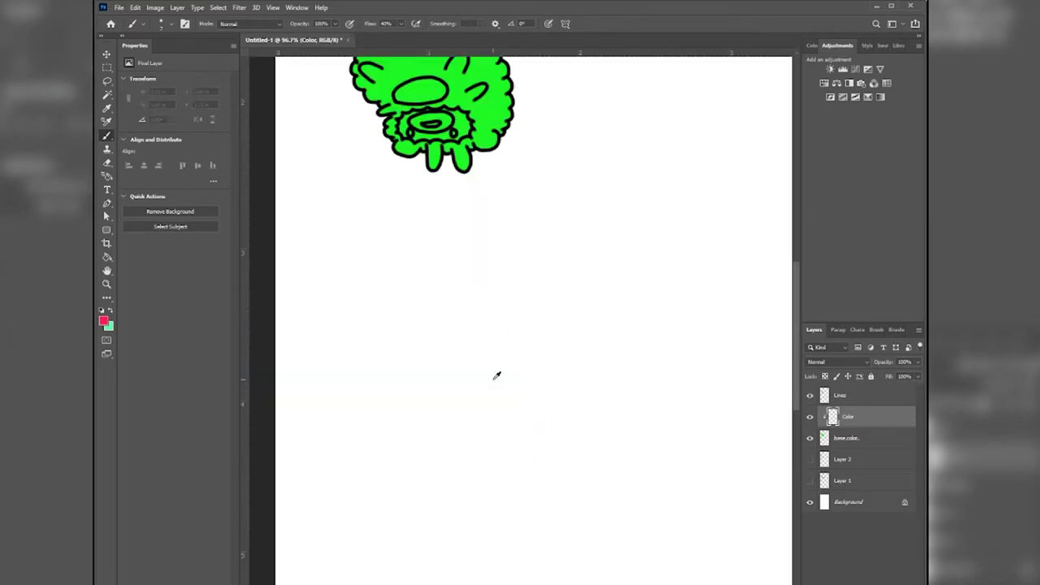
left_click_drag(344, 260, 355, 493)
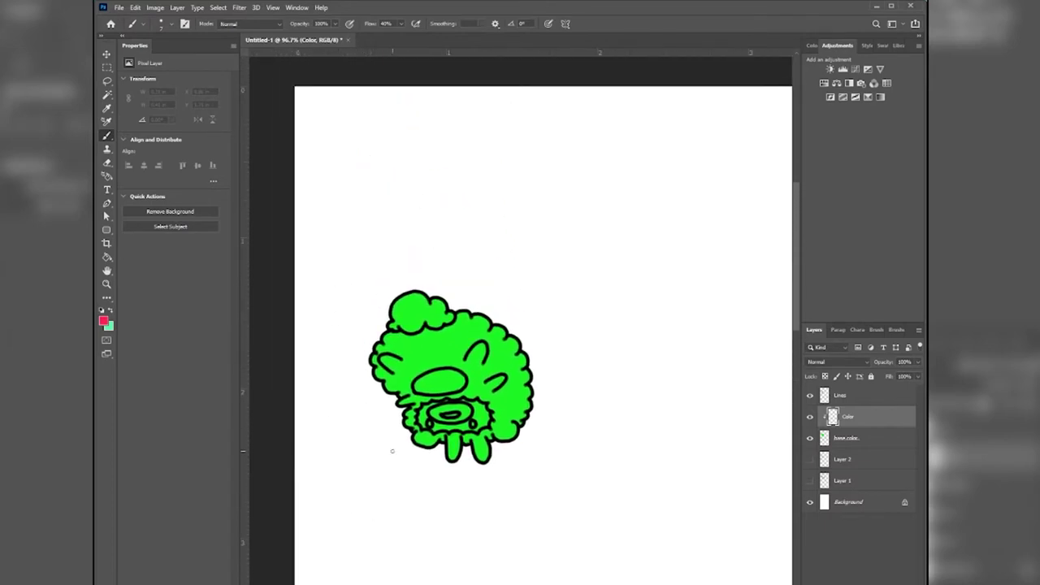
left_click(883, 45)
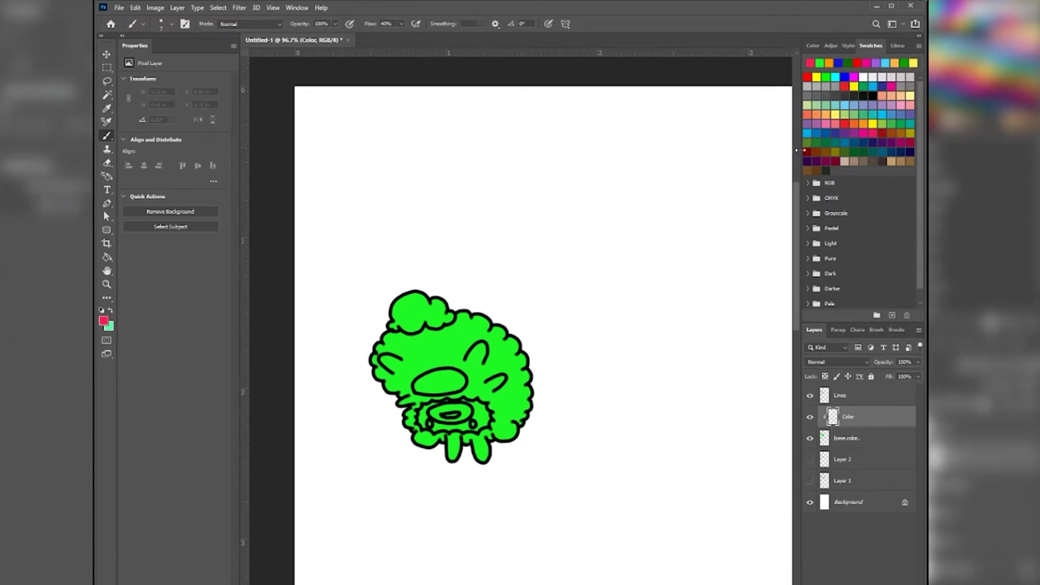
left_click_drag(794, 151, 759, 152)
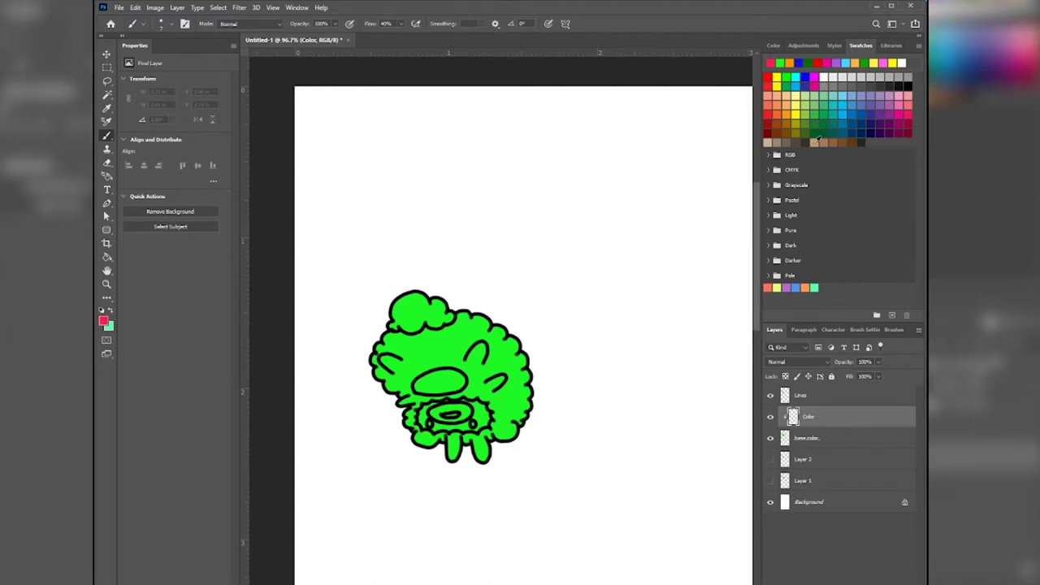
left_click(814, 141)
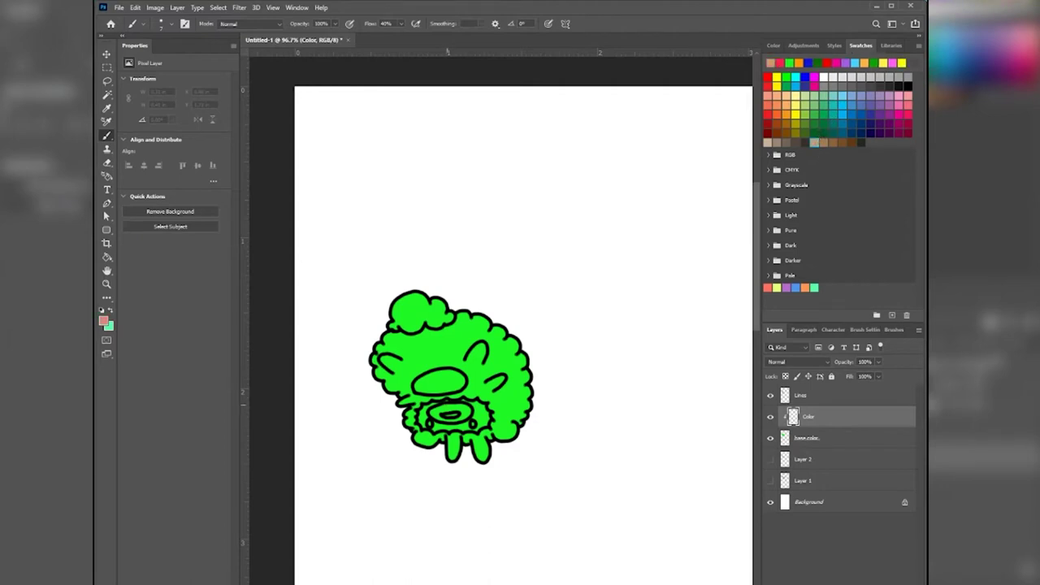
scroll(446, 401, "up", 3, "alt")
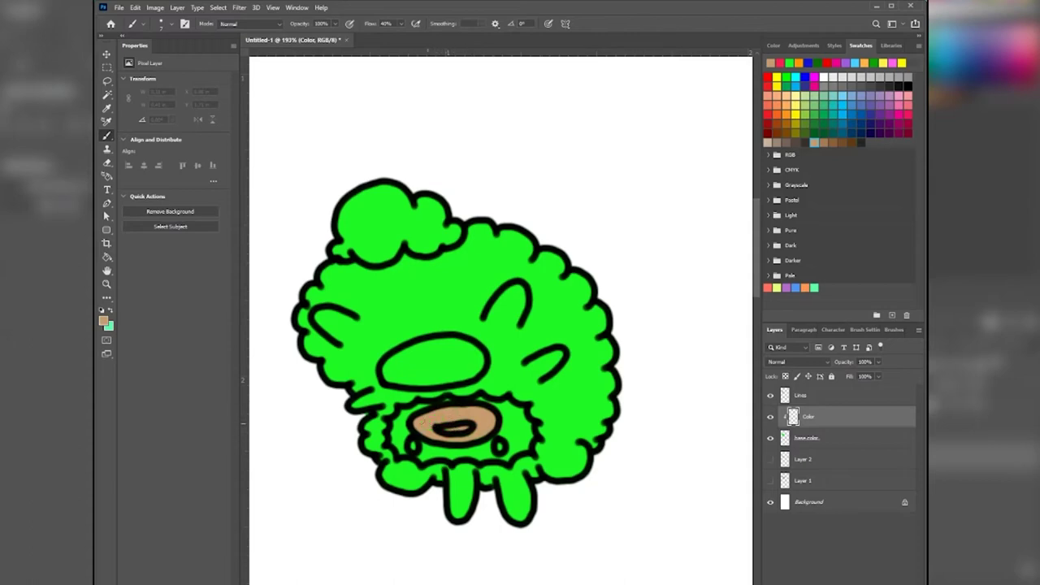
Paint dark grey inside the tan mouth and dot in both eyes.
left_click_drag(463, 430, 464, 423)
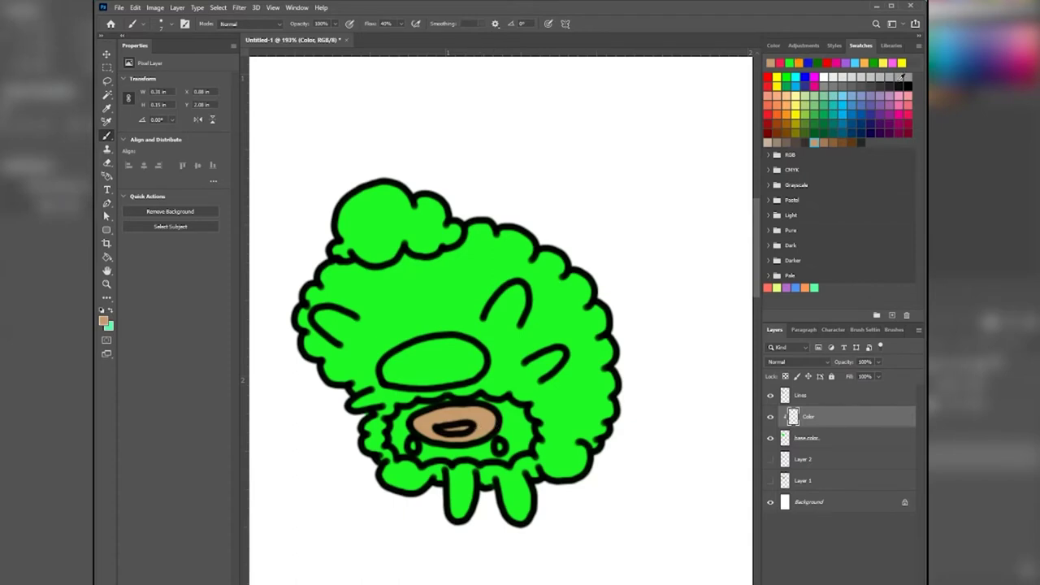
left_click(890, 85)
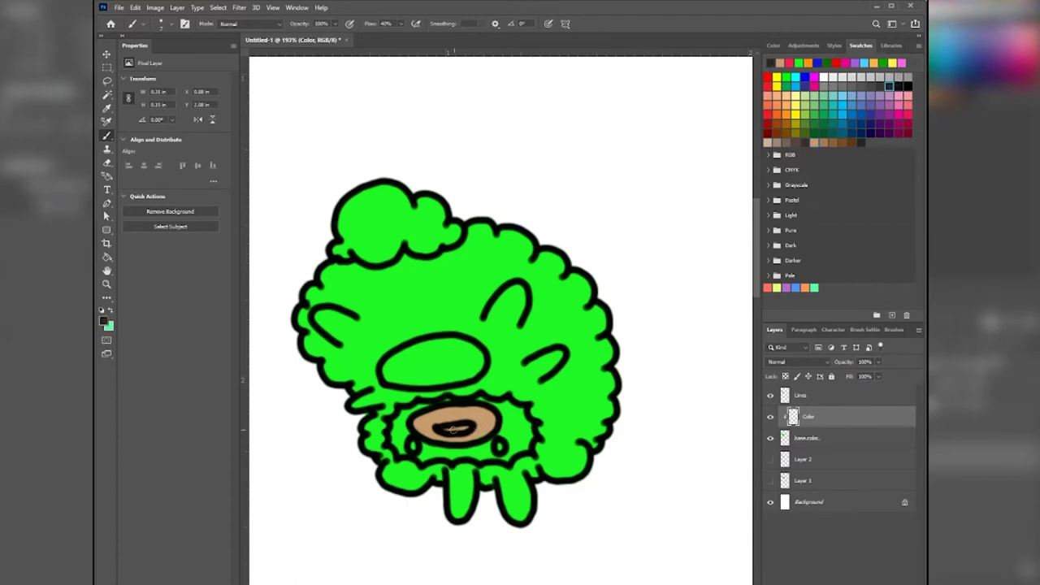
left_click_drag(443, 431, 467, 427)
left_click_drag(411, 445, 414, 449)
left_click(502, 448)
Shade dark grey around the mouth edges and beside the eyes, then pick orange.
left_click(866, 81)
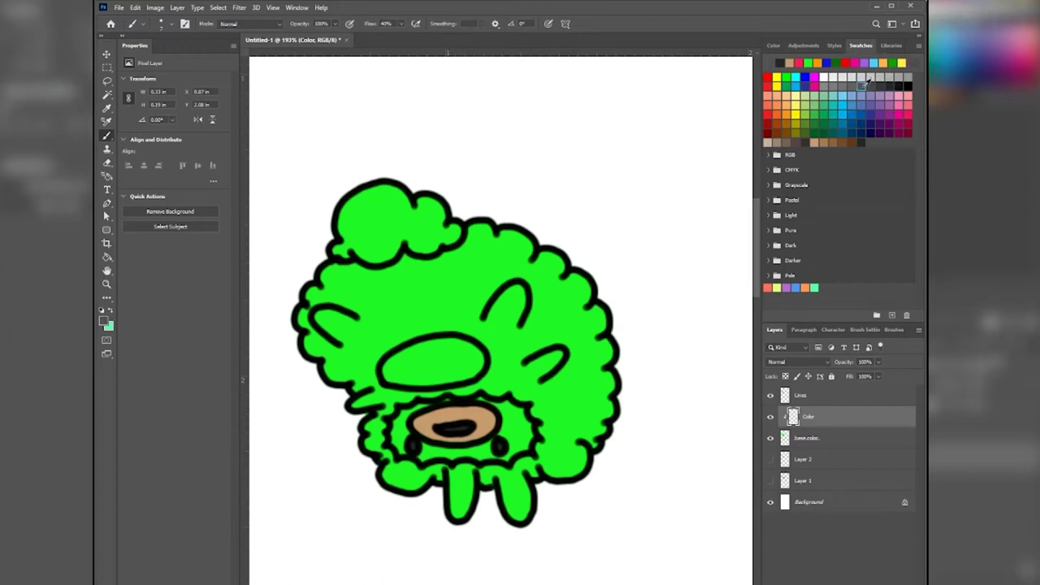
mouse_move(397, 447)
left_mouse_down()
mouse_move(393, 424)
mouse_move(444, 403)
mouse_move(401, 411)
left_mouse_up()
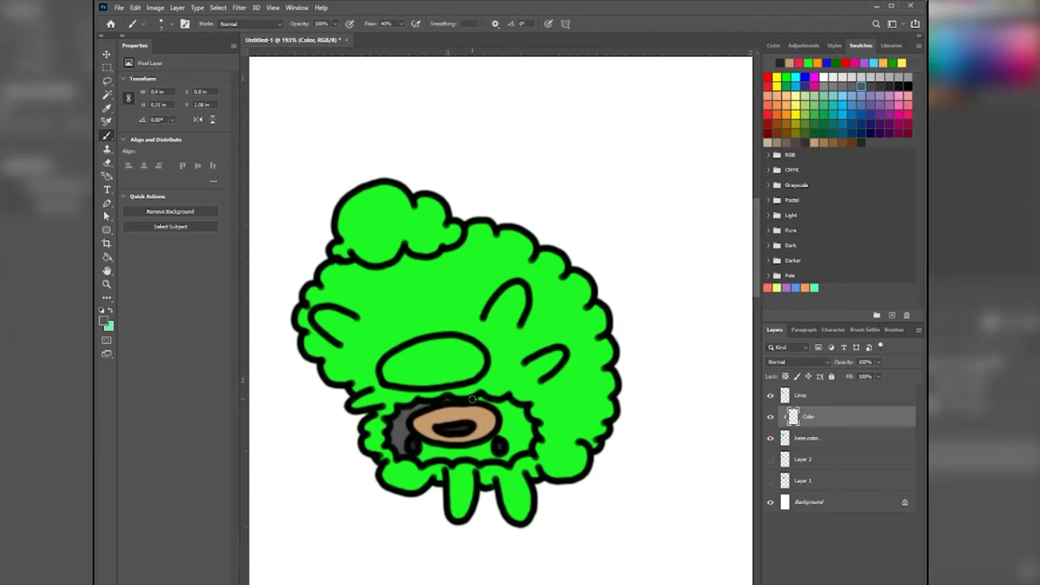
mouse_move(472, 399)
left_mouse_down()
mouse_move(520, 415)
mouse_move(520, 451)
mouse_move(506, 422)
mouse_move(514, 417)
left_mouse_up()
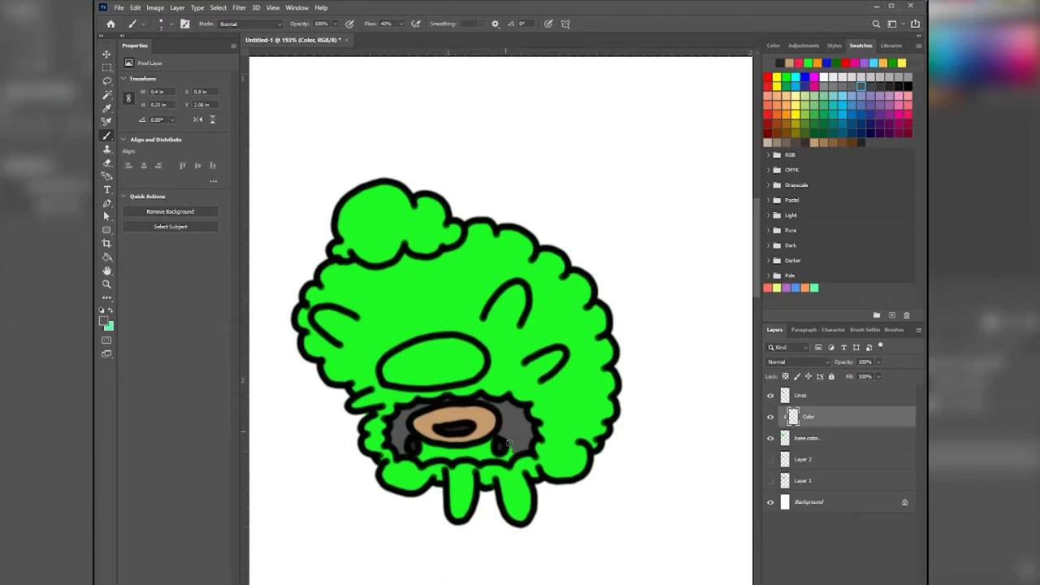
mouse_move(508, 442)
left_mouse_down()
mouse_move(521, 448)
mouse_move(492, 456)
mouse_move(489, 440)
mouse_move(466, 455)
mouse_move(421, 453)
left_mouse_up()
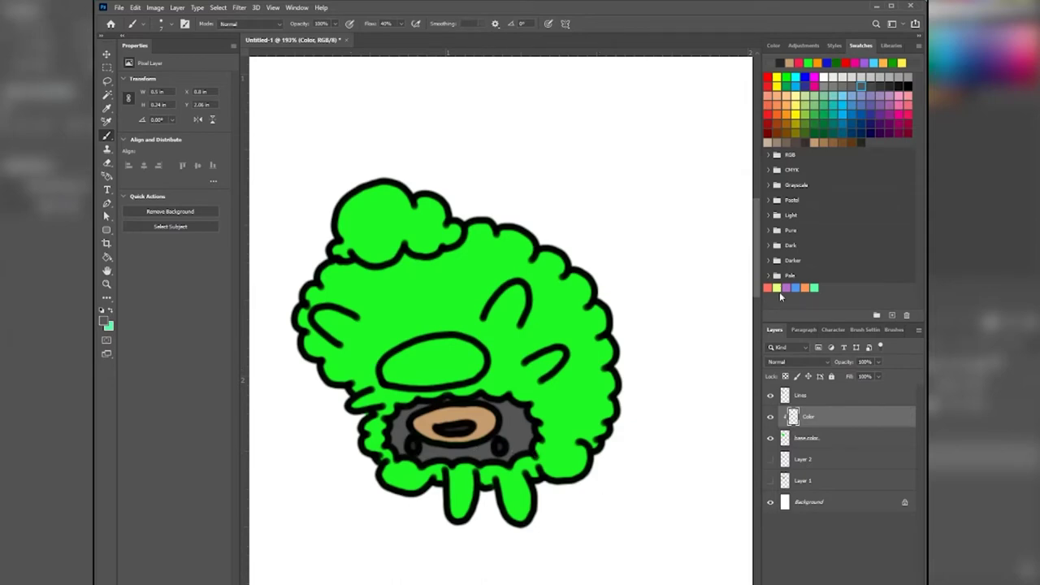
left_click(787, 108)
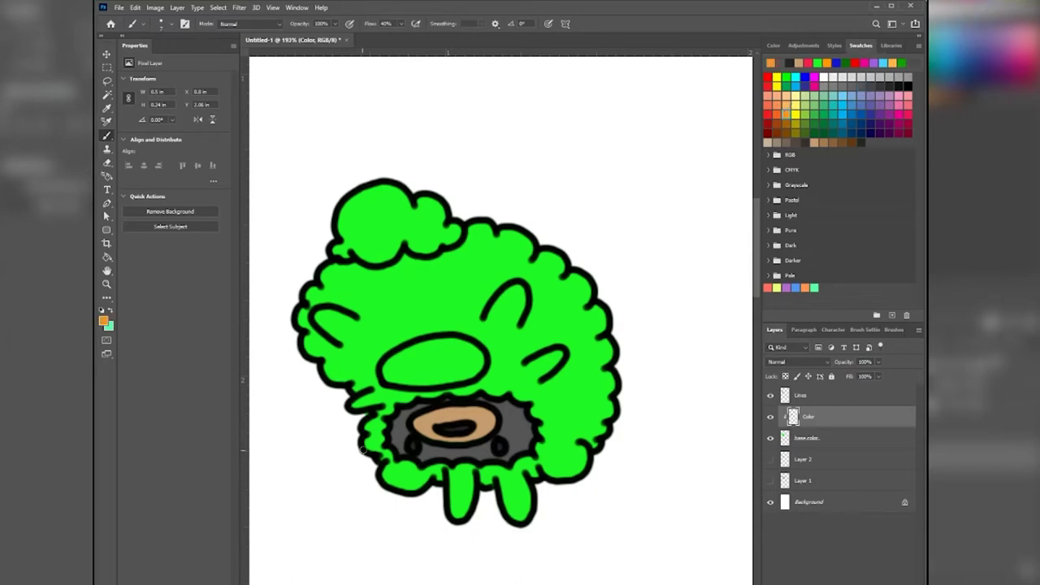
Resize the brush and paint all green body areas orange, including under the face ellipse.
right_click(358, 424)
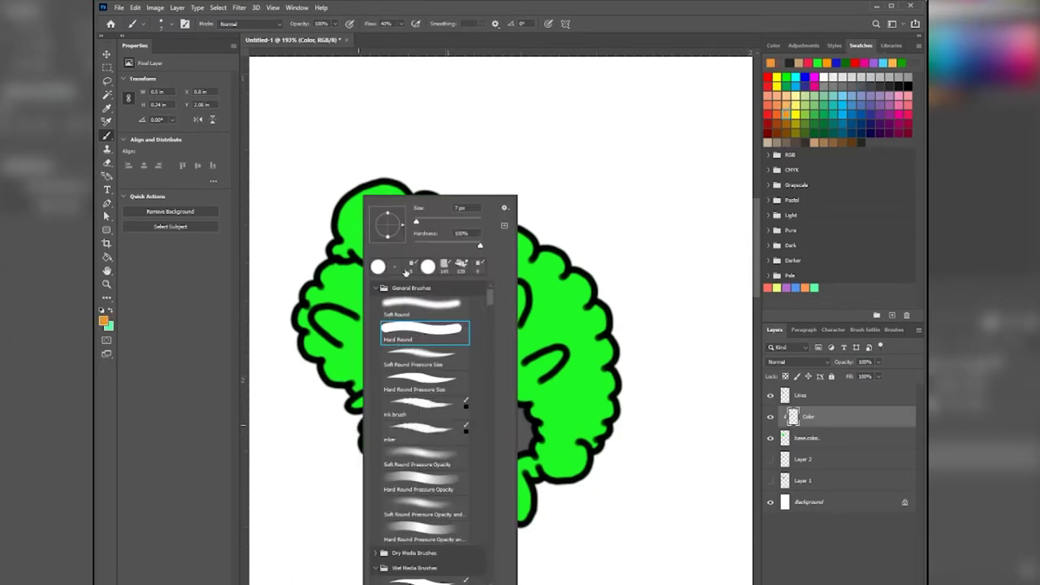
left_click(422, 223)
left_click_drag(422, 222, 426, 222)
mouse_move(309, 280)
left_mouse_down()
mouse_move(313, 358)
mouse_move(363, 411)
mouse_move(382, 391)
mouse_move(362, 438)
mouse_move(388, 475)
mouse_move(437, 482)
mouse_move(443, 508)
mouse_move(466, 481)
mouse_move(514, 522)
mouse_move(519, 485)
mouse_move(540, 475)
mouse_move(508, 496)
mouse_move(550, 474)
mouse_move(536, 447)
mouse_move(565, 424)
left_mouse_up()
mouse_move(392, 379)
left_mouse_down()
mouse_move(405, 399)
mouse_move(425, 383)
mouse_move(451, 386)
mouse_move(449, 364)
mouse_move(476, 393)
mouse_move(477, 371)
mouse_move(497, 392)
mouse_move(508, 380)
mouse_move(514, 395)
mouse_move(538, 375)
mouse_move(543, 416)
mouse_move(533, 416)
mouse_move(549, 401)
mouse_move(544, 355)
mouse_move(572, 499)
mouse_move(532, 296)
mouse_move(581, 295)
mouse_move(526, 292)
mouse_move(421, 243)
mouse_move(451, 345)
mouse_move(358, 366)
mouse_move(370, 219)
mouse_move(399, 168)
mouse_move(476, 173)
mouse_move(540, 286)
left_mouse_up()
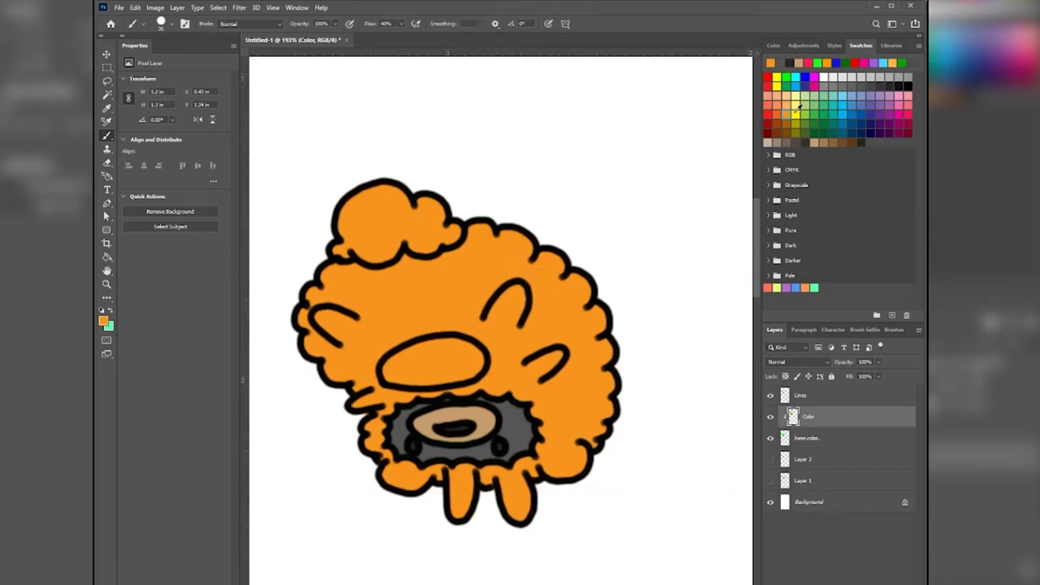
Paint the face ellipse a paler, less saturated yellow.
left_click(796, 112)
left_click(104, 322)
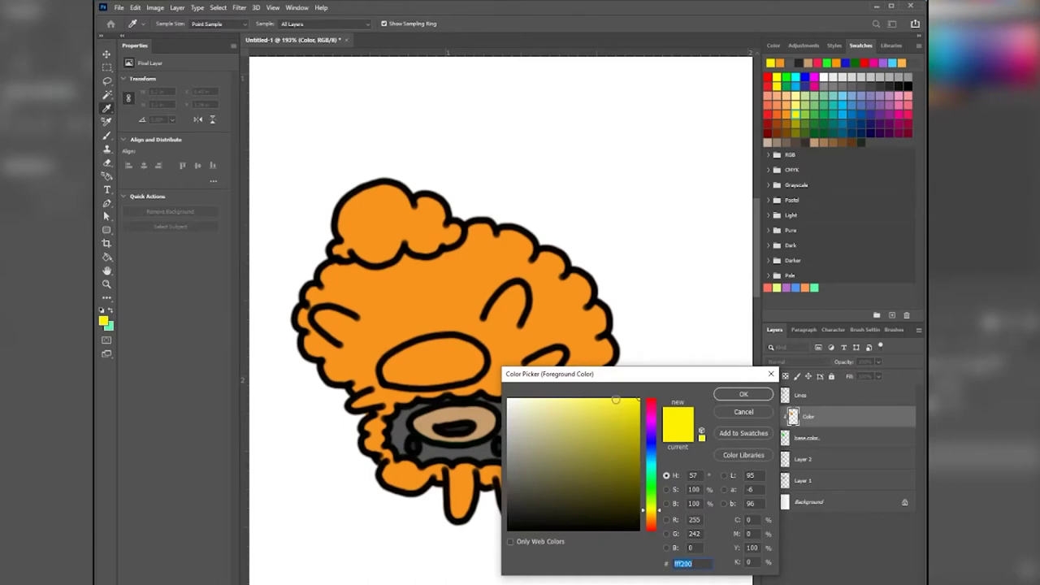
left_click_drag(616, 399, 599, 400)
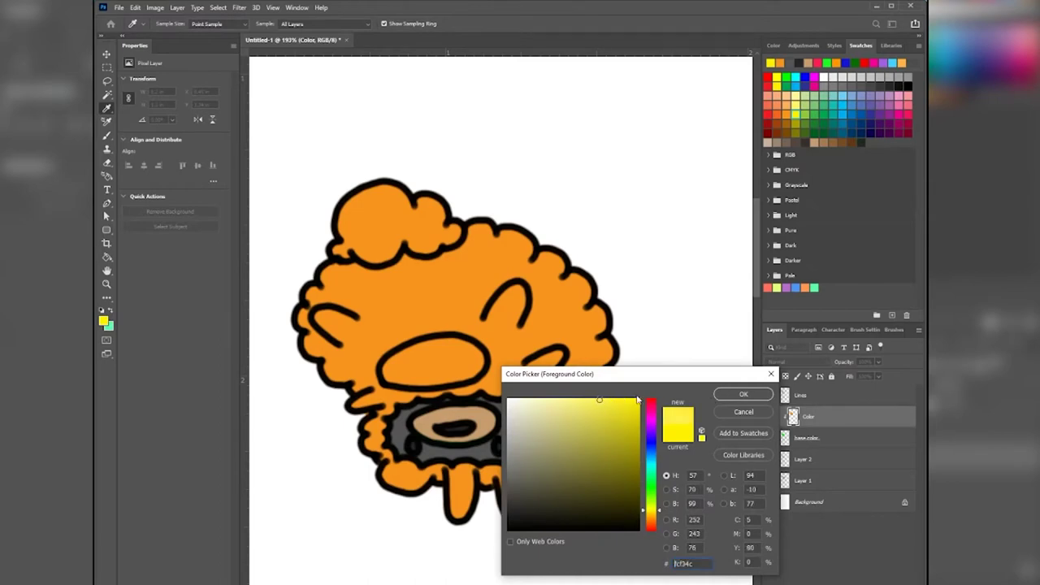
left_click(720, 398)
mouse_move(391, 370)
left_mouse_down()
mouse_move(469, 359)
mouse_move(409, 367)
left_mouse_up()
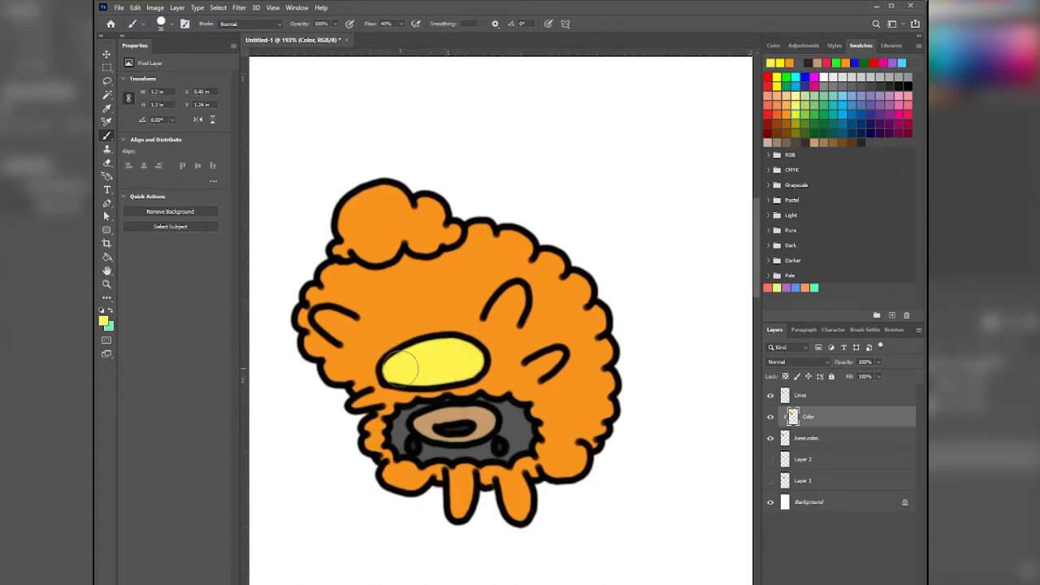
Shrink the brush to 14 px, paint the top hair tuft pale peach, and zoom out.
right_click(332, 309)
left_click_drag(395, 226, 390, 223)
left_click(418, 42)
left_click(792, 92)
mouse_move(337, 243)
left_mouse_down()
mouse_move(382, 258)
mouse_move(398, 241)
mouse_move(424, 249)
mouse_move(455, 229)
mouse_move(436, 200)
mouse_move(426, 218)
mouse_move(395, 208)
mouse_move(366, 244)
mouse_move(351, 211)
mouse_move(357, 243)
mouse_move(327, 220)
left_mouse_up()
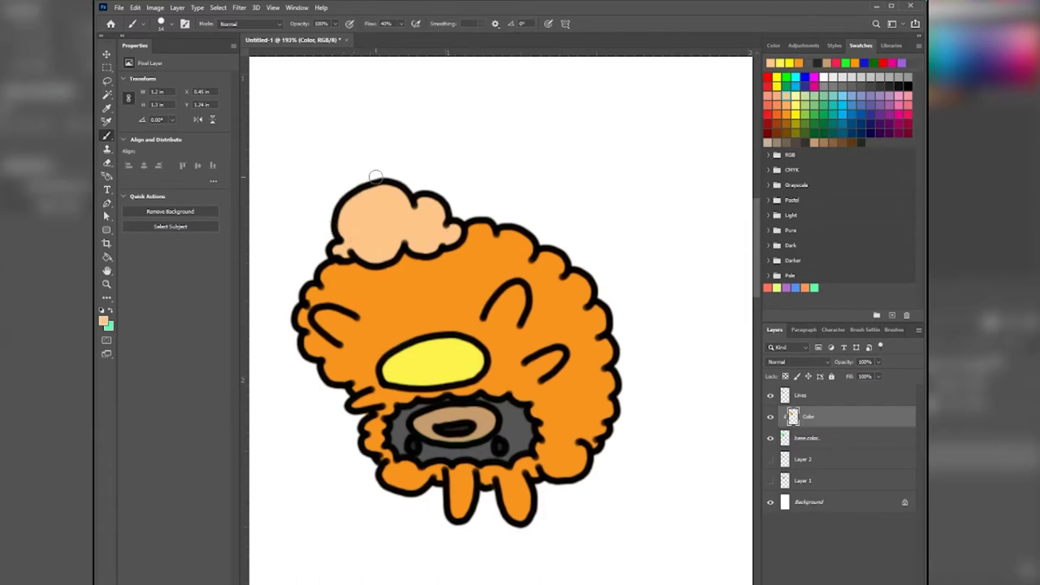
key("ctrl+minus")
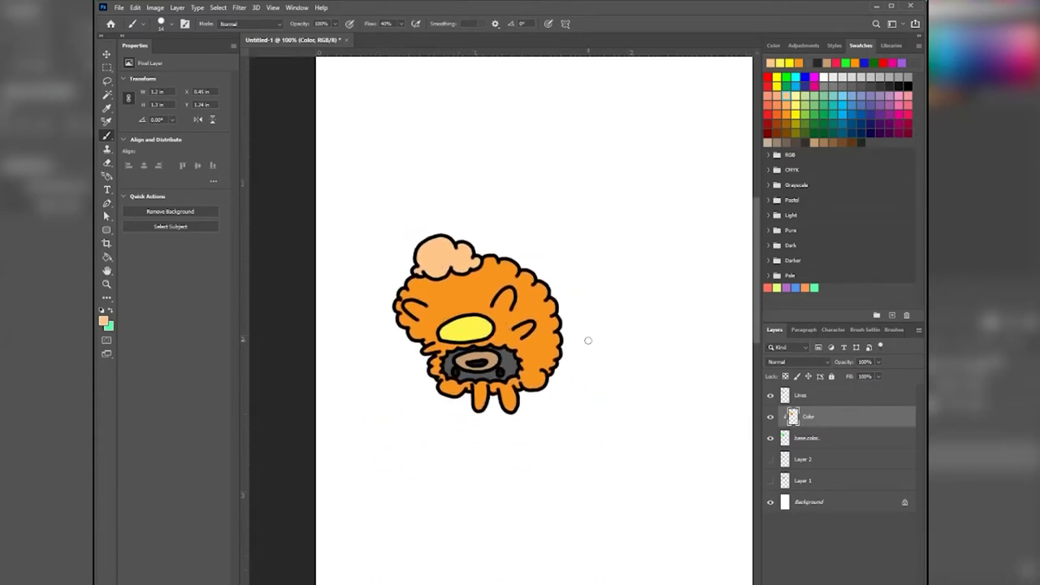
Convert the Lines, Color and base.color layers into a single smart object.
left_click(819, 398)
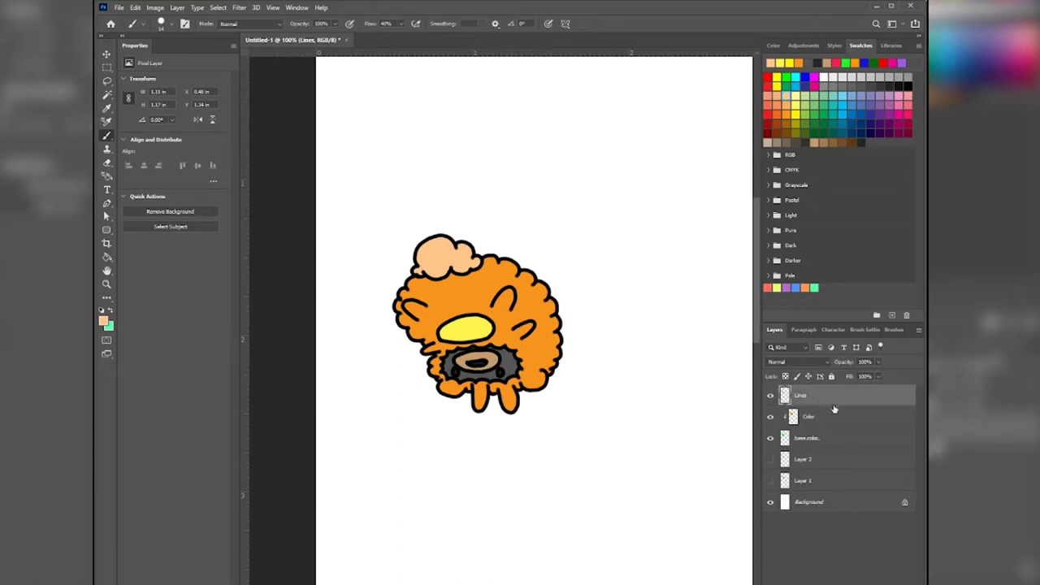
left_click(835, 417, "shift")
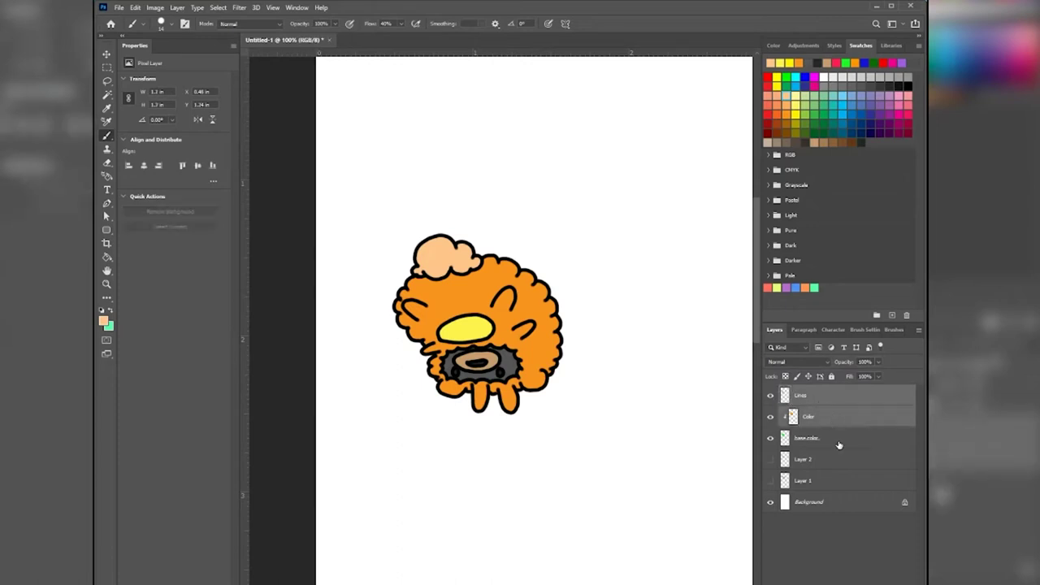
left_click(840, 443, "shift")
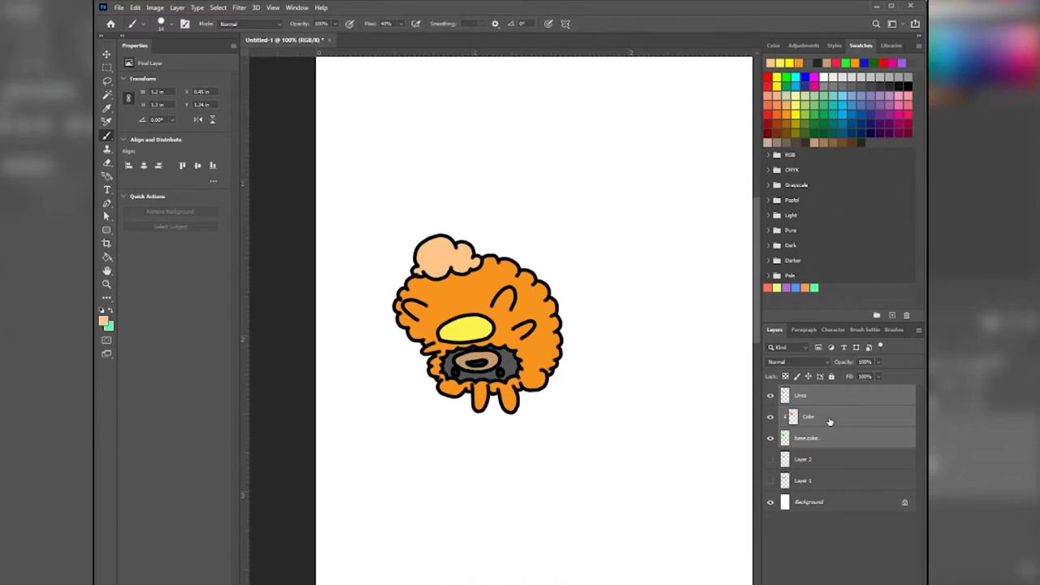
right_click(830, 419)
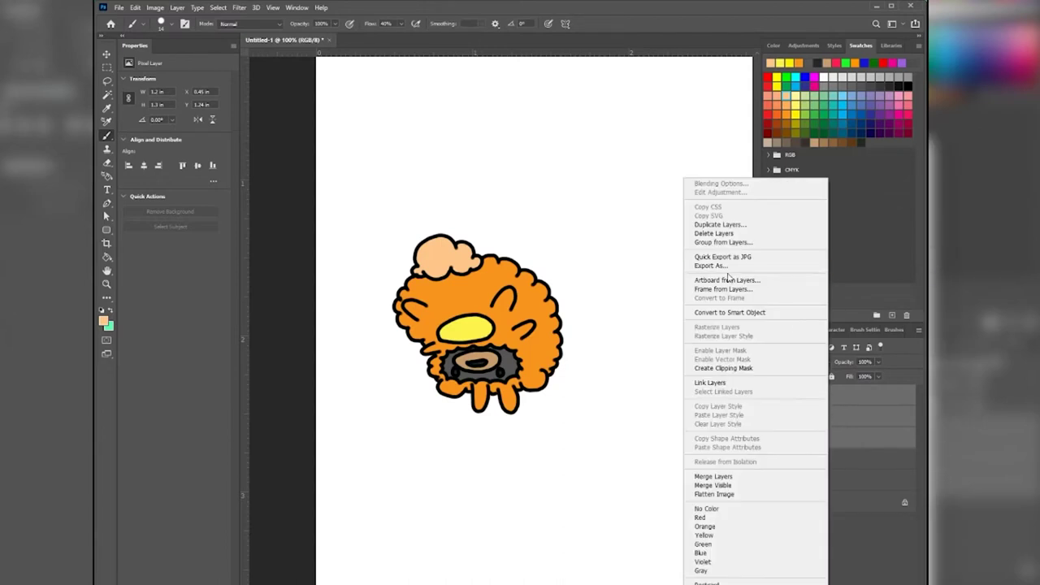
left_click(739, 314)
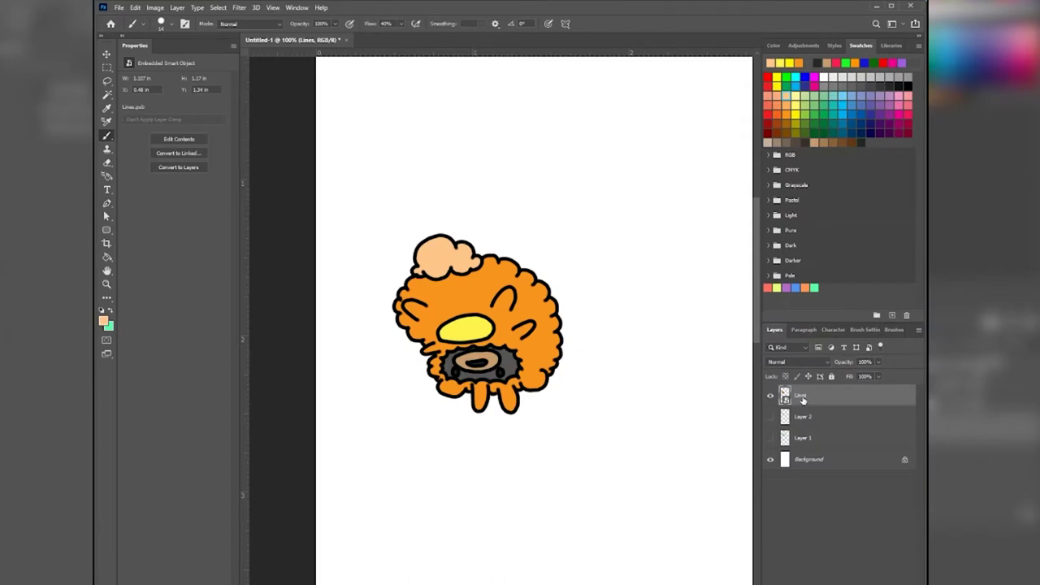
Rename the smart object layer to Nimbus and show the Adjustments panel.
double_click(801, 396)
left_click(868, 505)
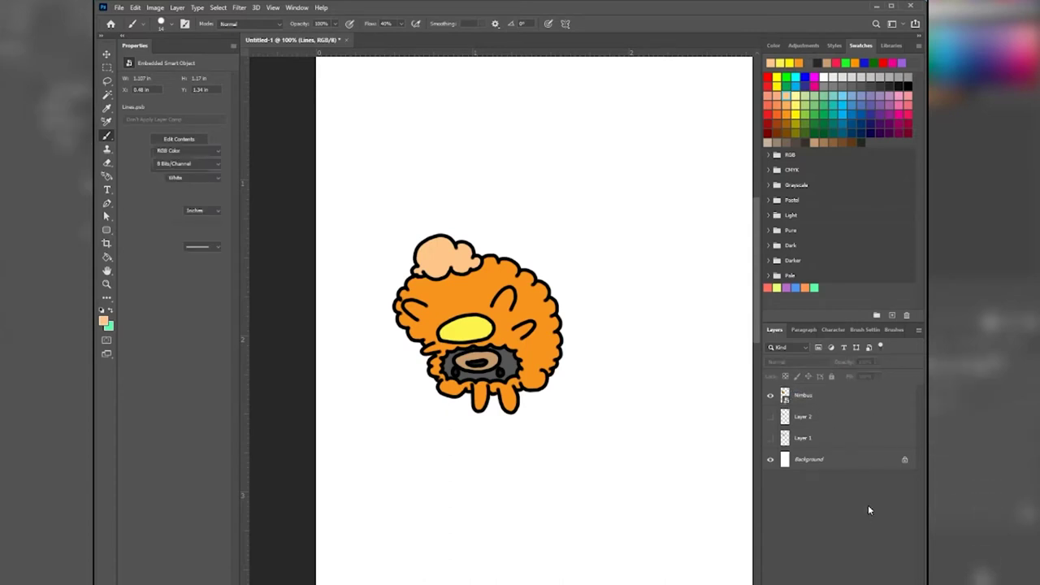
left_click(811, 400)
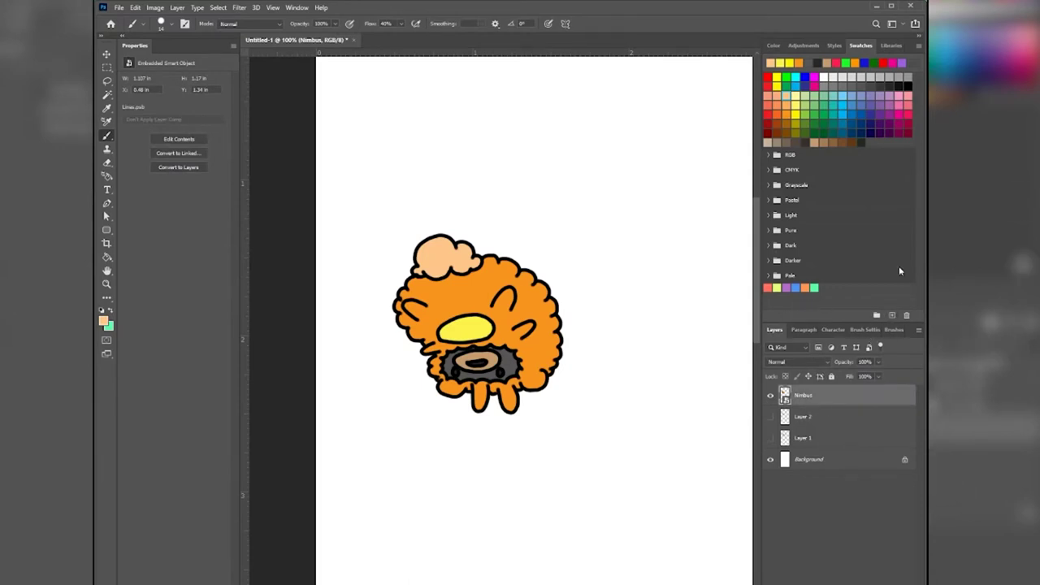
left_click(808, 46)
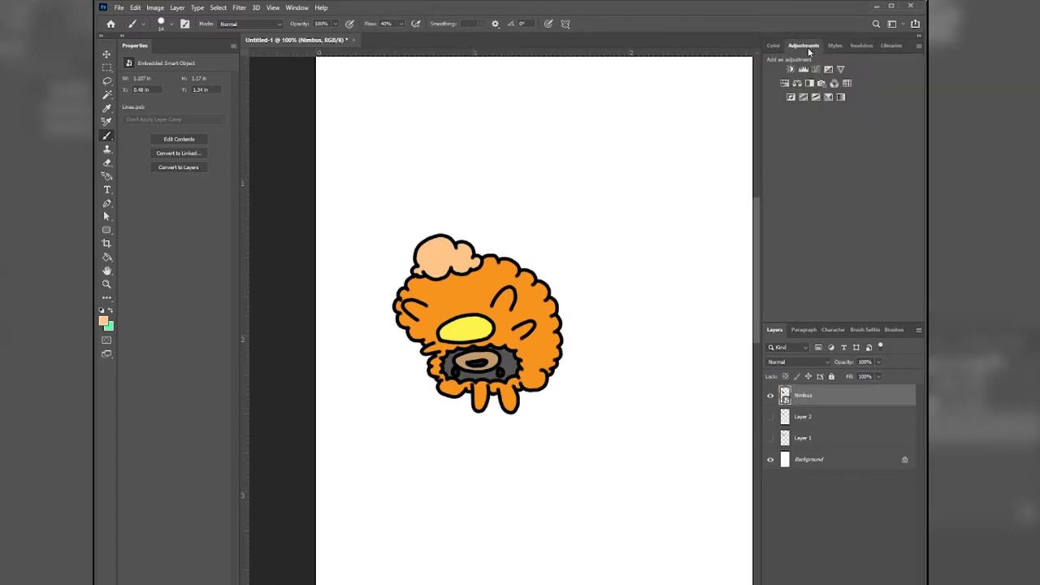
Add a Hue/Saturation layer clipped to Nimbus, colorized purple at hue 286, saturation 53.
left_click(785, 85)
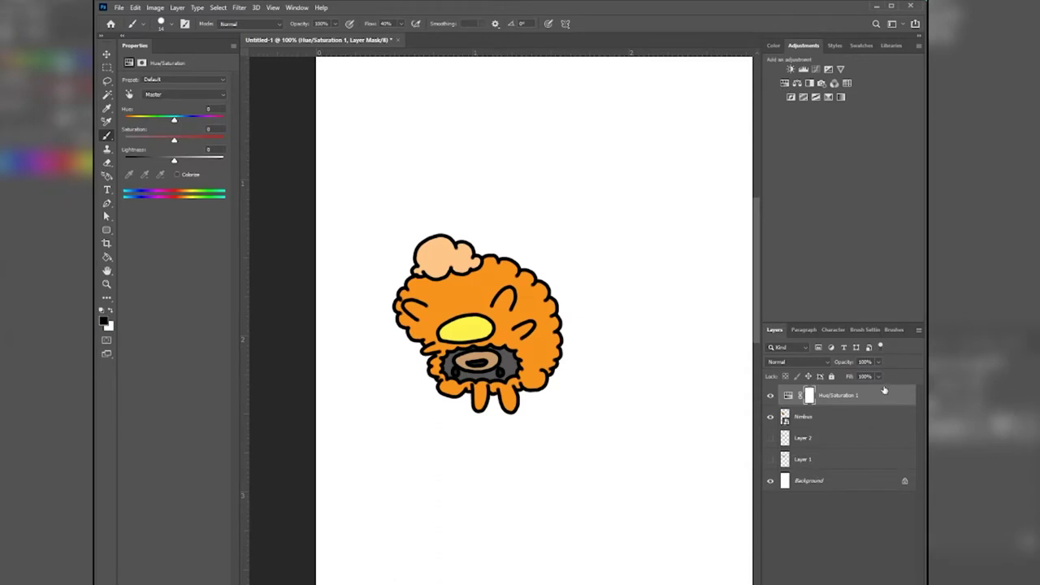
right_click(835, 401)
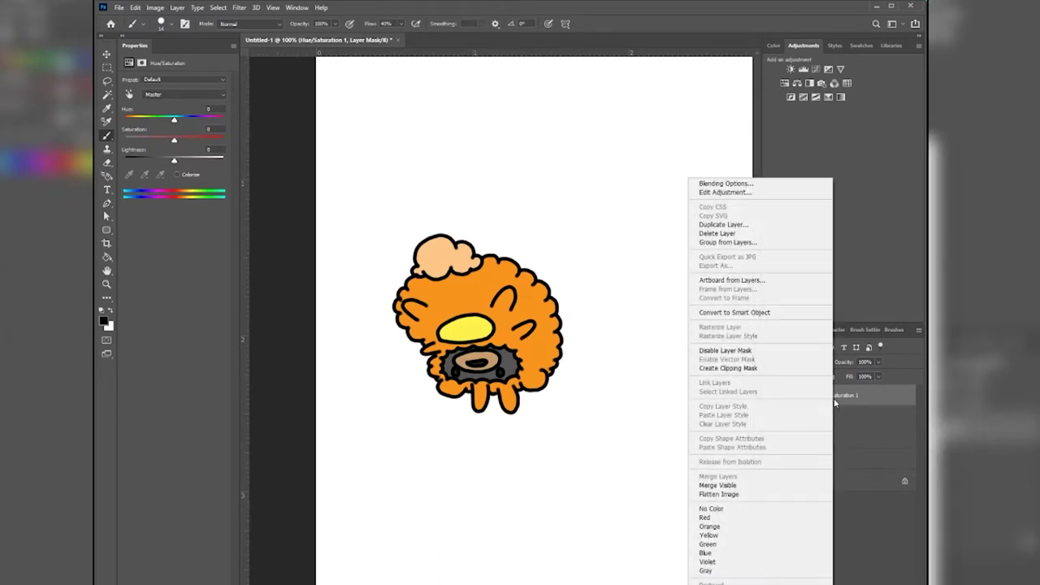
left_click(731, 369)
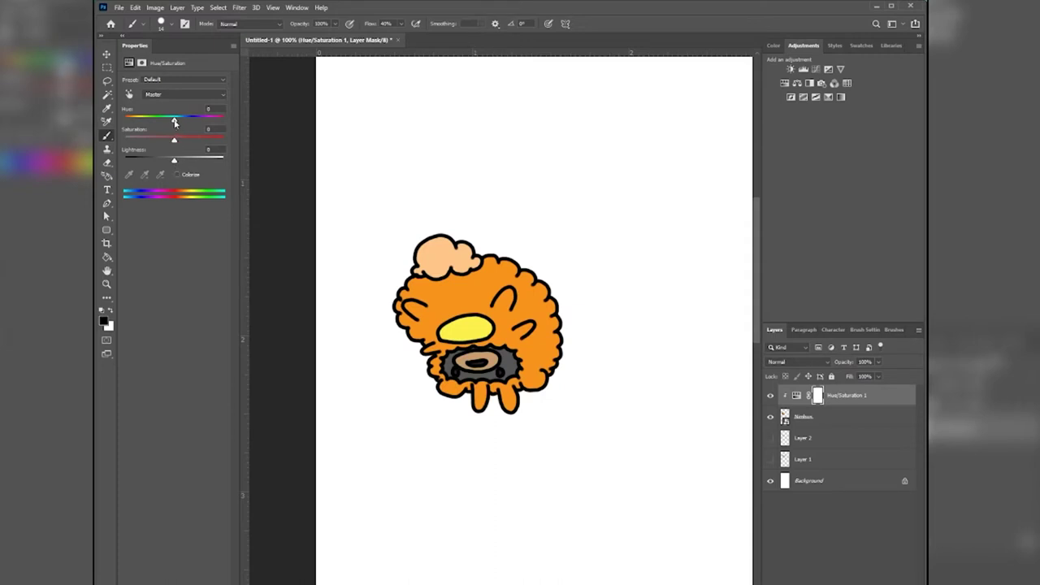
left_click_drag(178, 124, 203, 121)
left_click(177, 174)
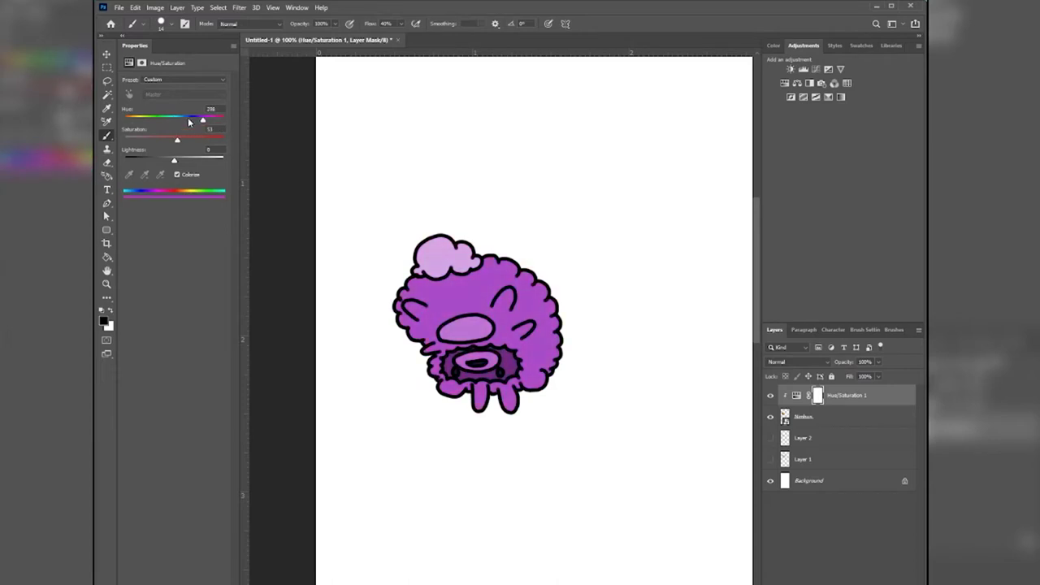
Cancel deleting the Hue/Saturation 1 layer so the purple tint is kept.
right_click(850, 398)
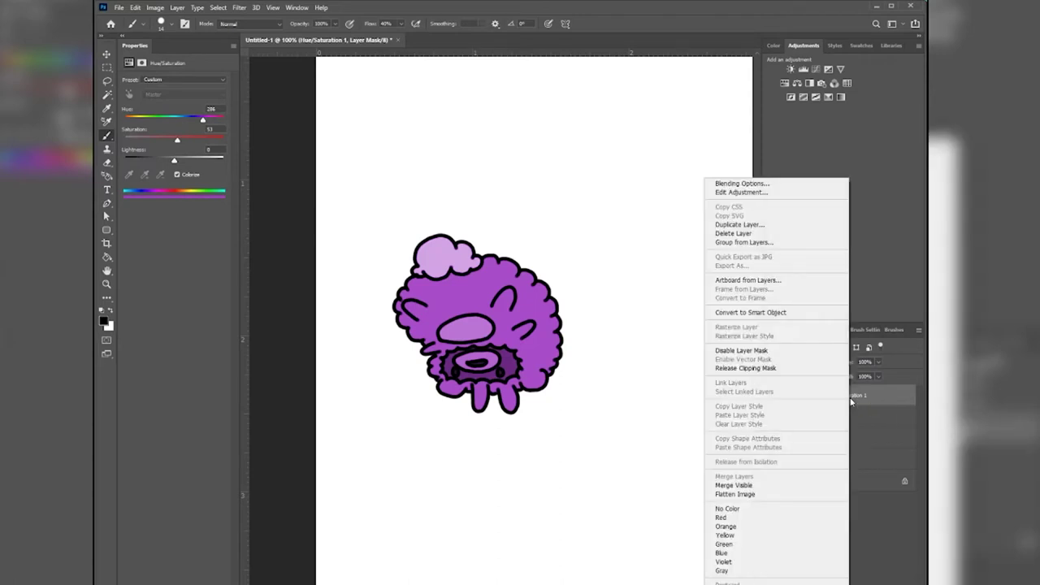
left_click(762, 235)
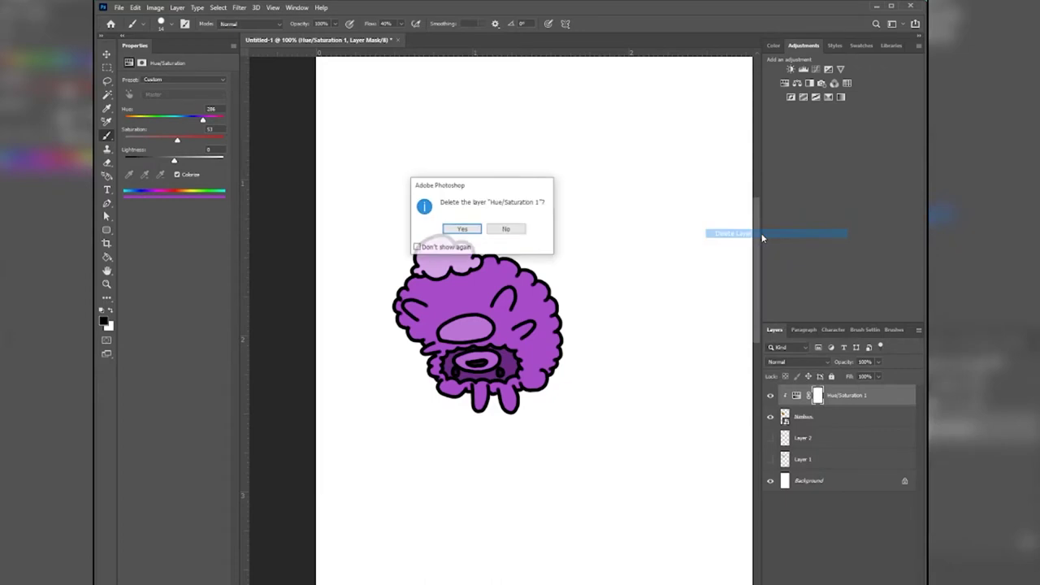
left_click(507, 231)
left_click(119, 7)
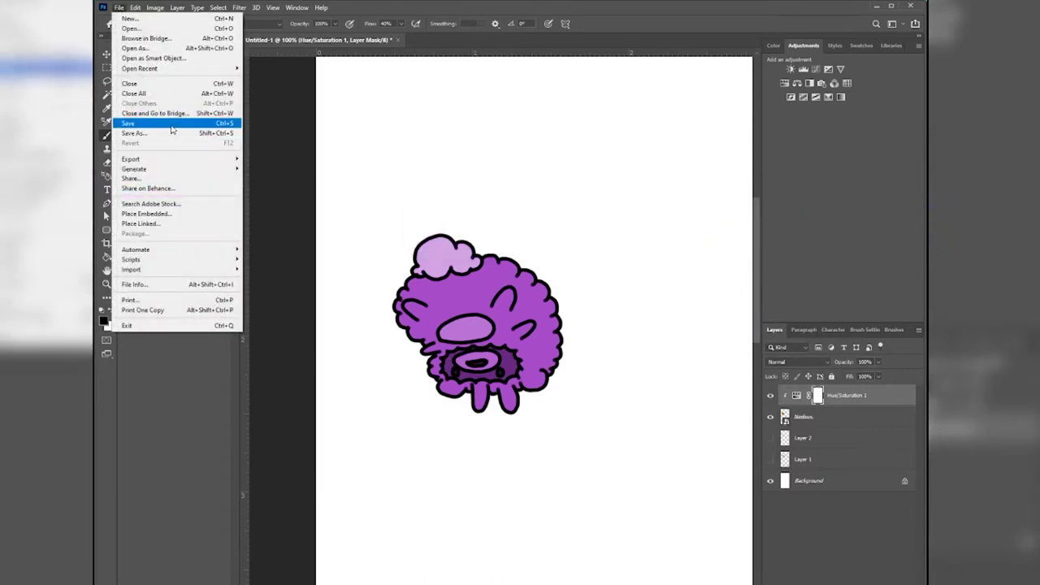
In Save As, create and open a new AR Facemask folder under Augmented Reality.
left_click(171, 126)
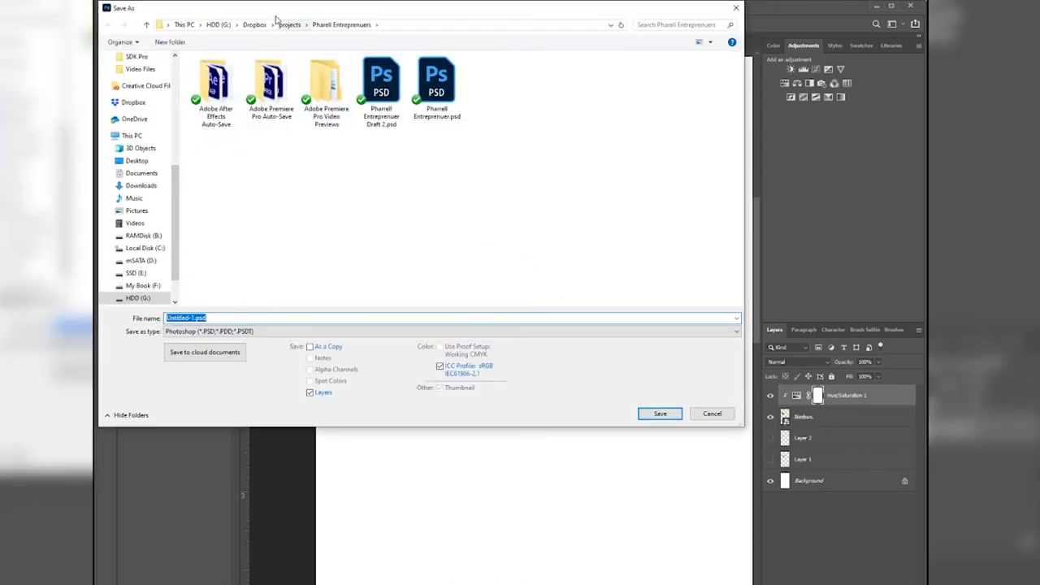
scroll(142, 146, "up", 4)
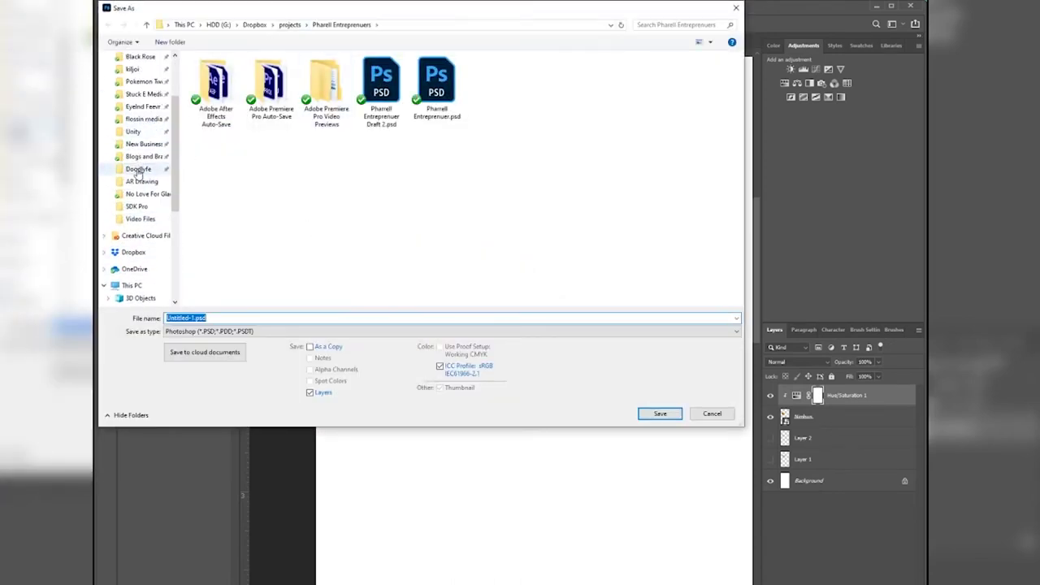
left_click(138, 182)
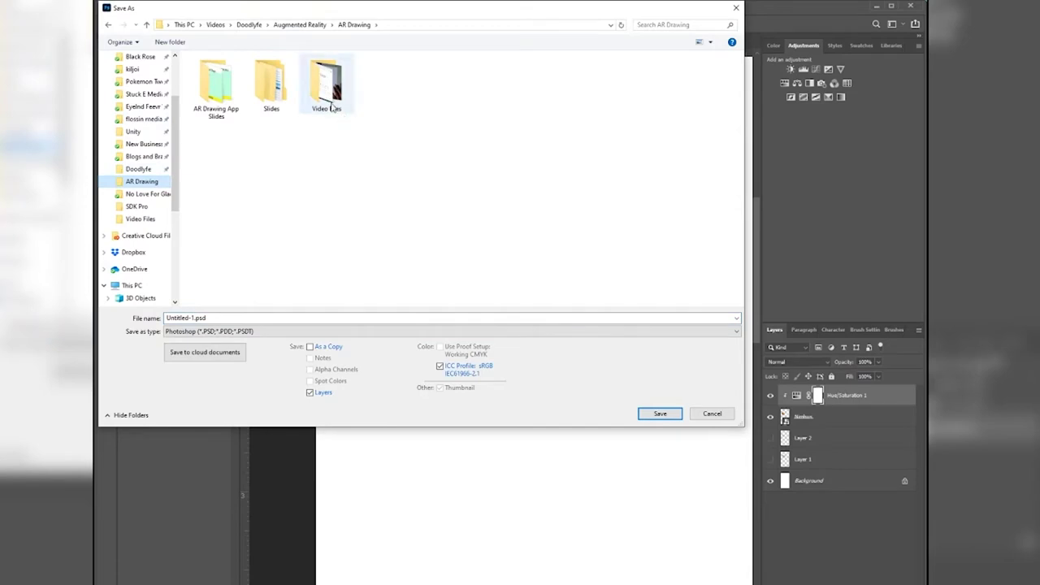
left_click(286, 26)
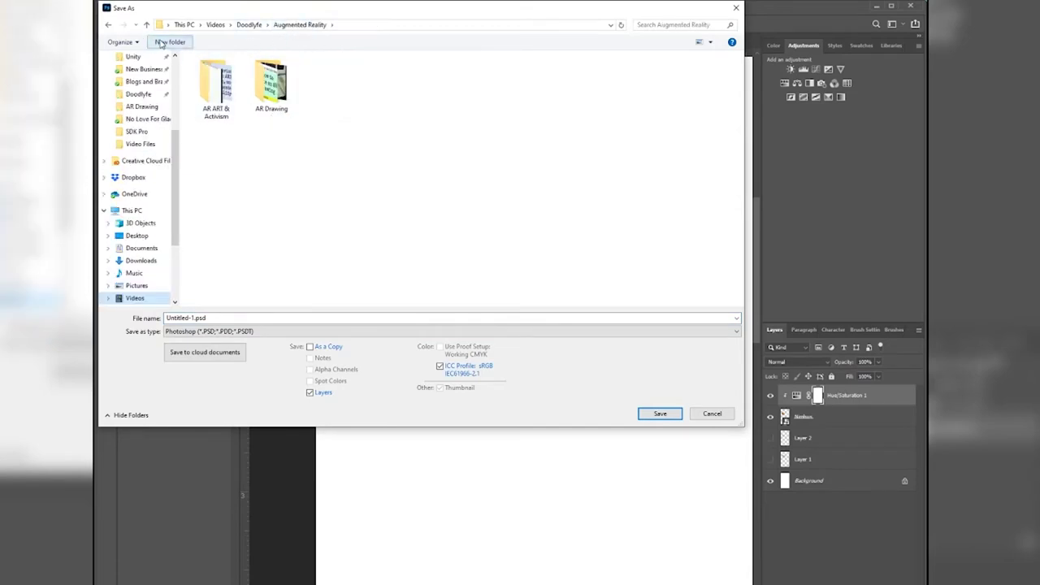
left_click(167, 42)
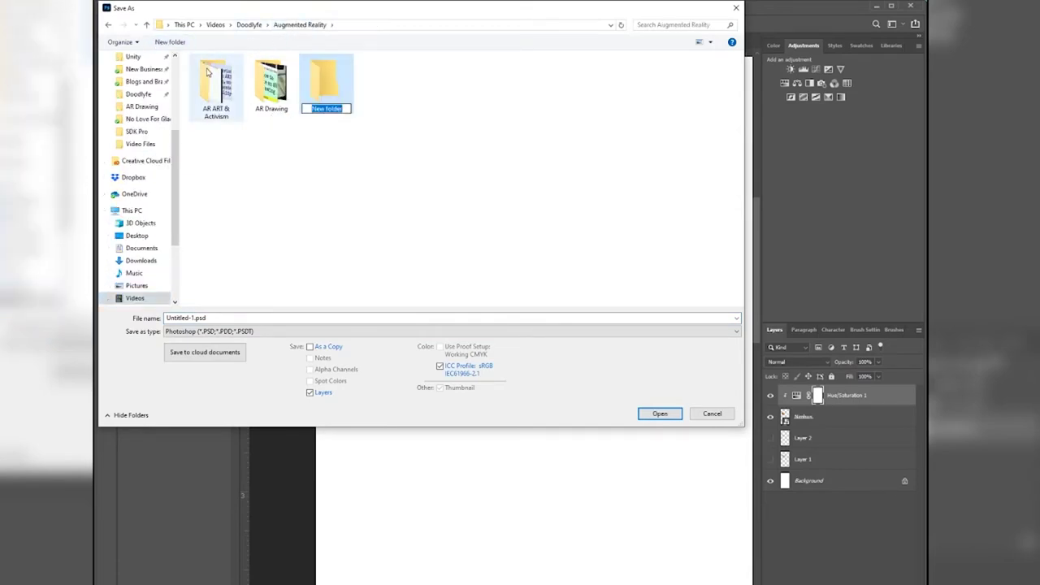
type("AR Facemask")
left_click(355, 118)
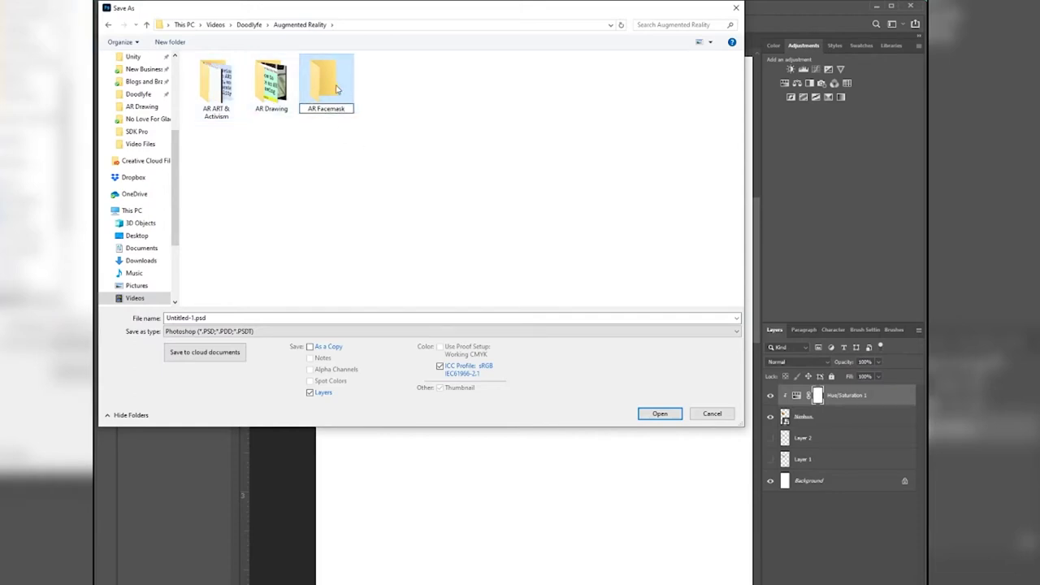
double_click(329, 86)
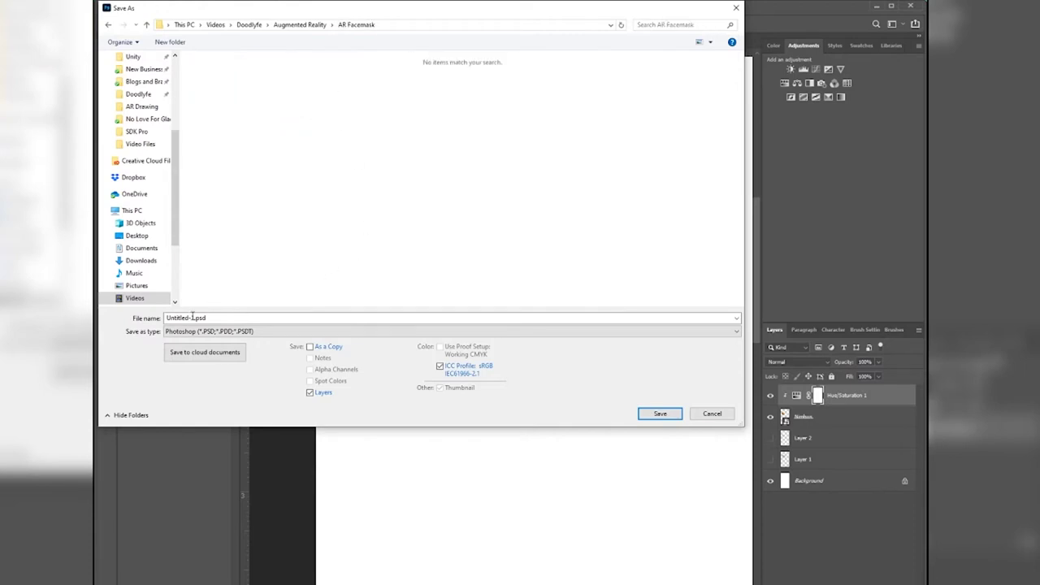
Rename the file to Nimbus Design and save it as a PSD there.
left_click(194, 318)
double_click(194, 318)
left_click_drag(192, 317, 136, 317)
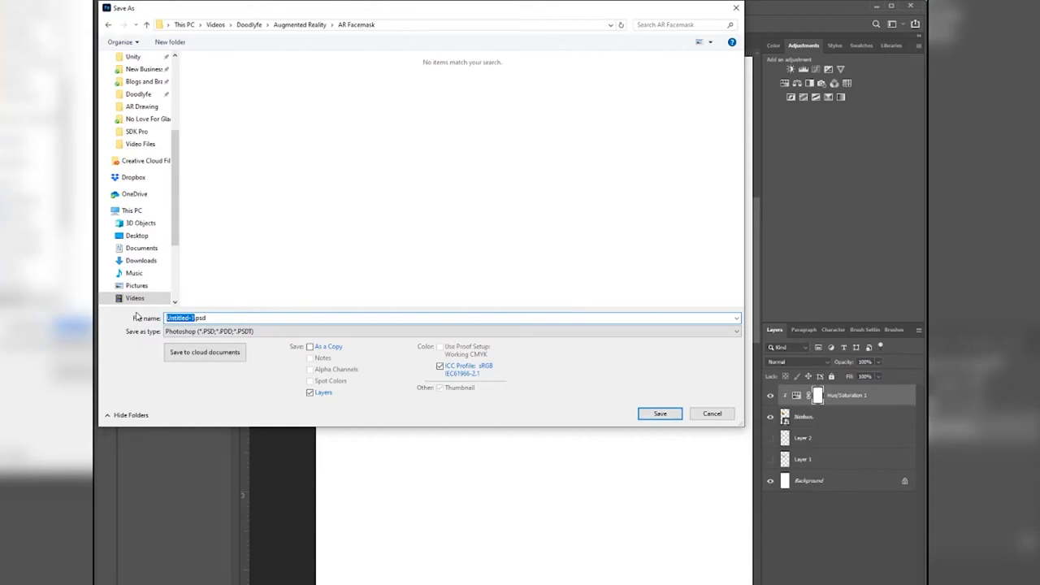
type("Nimbus")
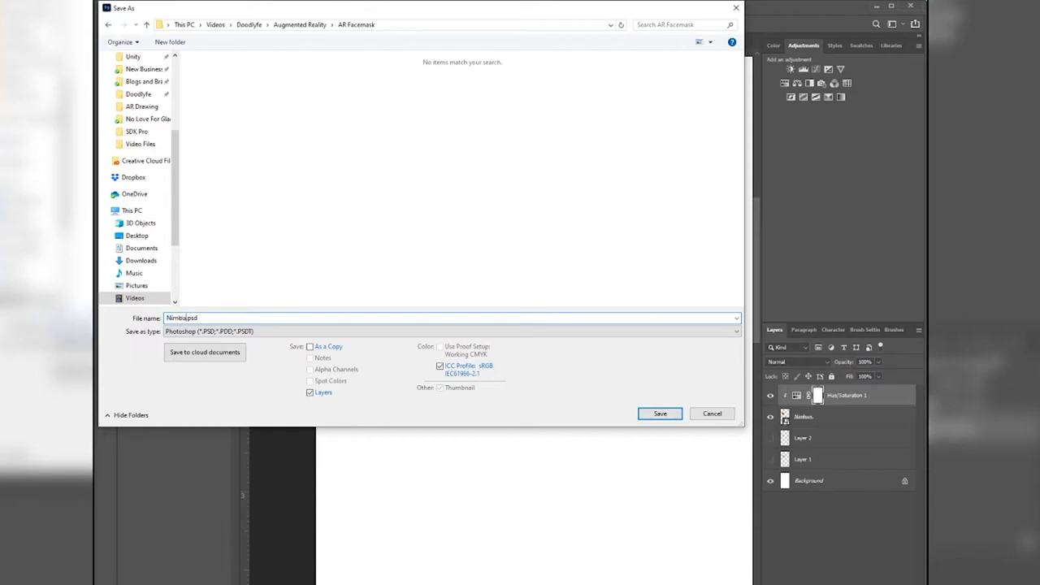
type(" Design")
left_click(658, 414)
scroll(501, 276, "down", 2, "alt")
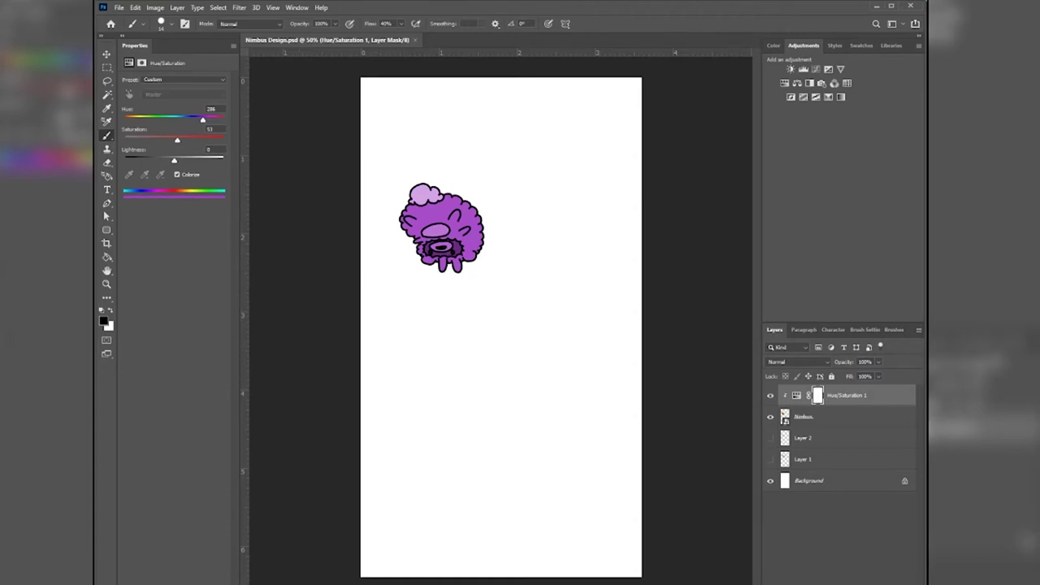
In File Explorer, browse from kiljoi into ilcity 2 to the cutie catcher images.
key("super+e")
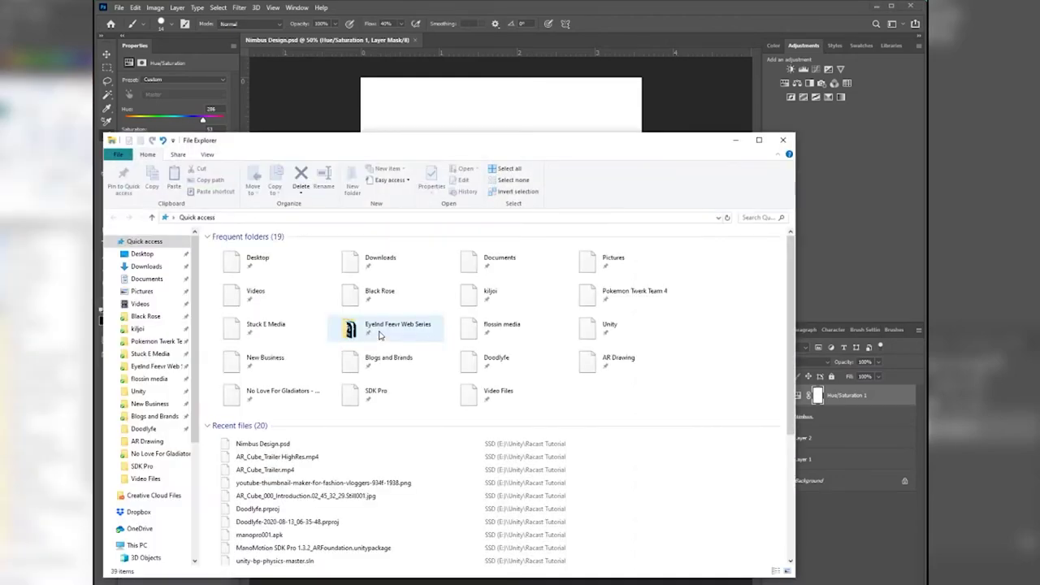
left_click(138, 328)
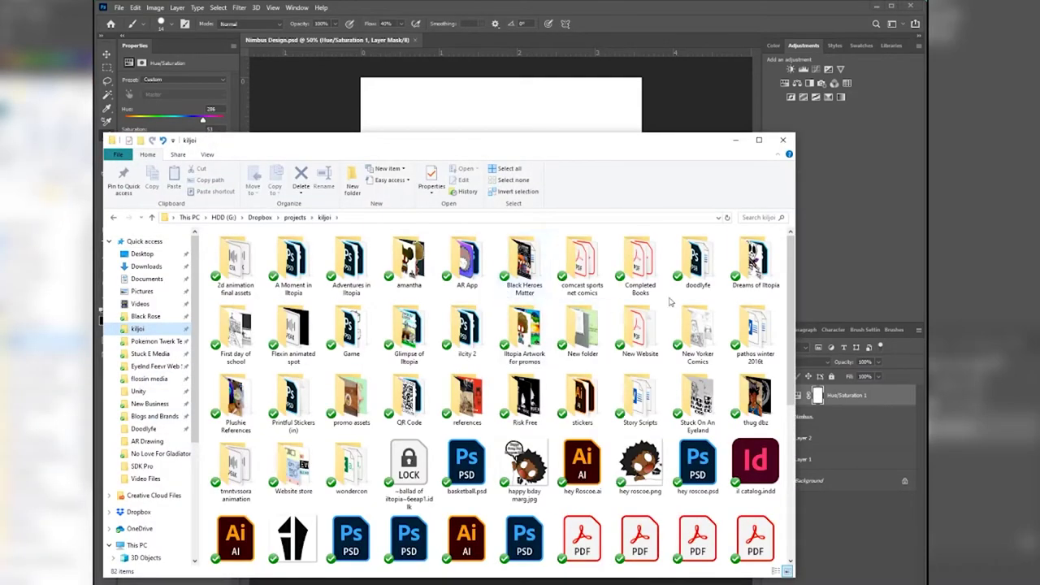
scroll(632, 313, "down", 5)
scroll(632, 313, "up", 5)
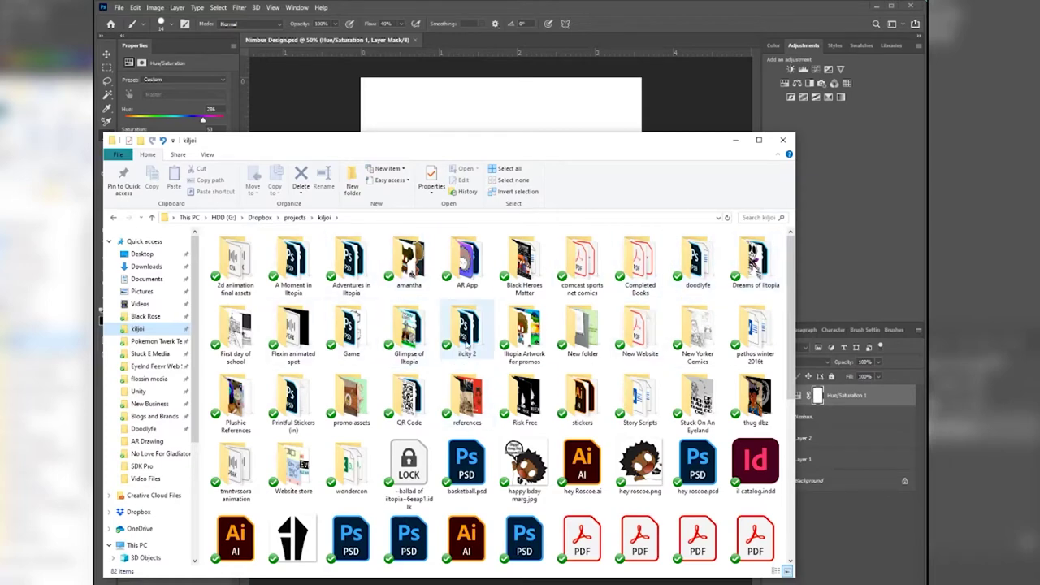
double_click(466, 333)
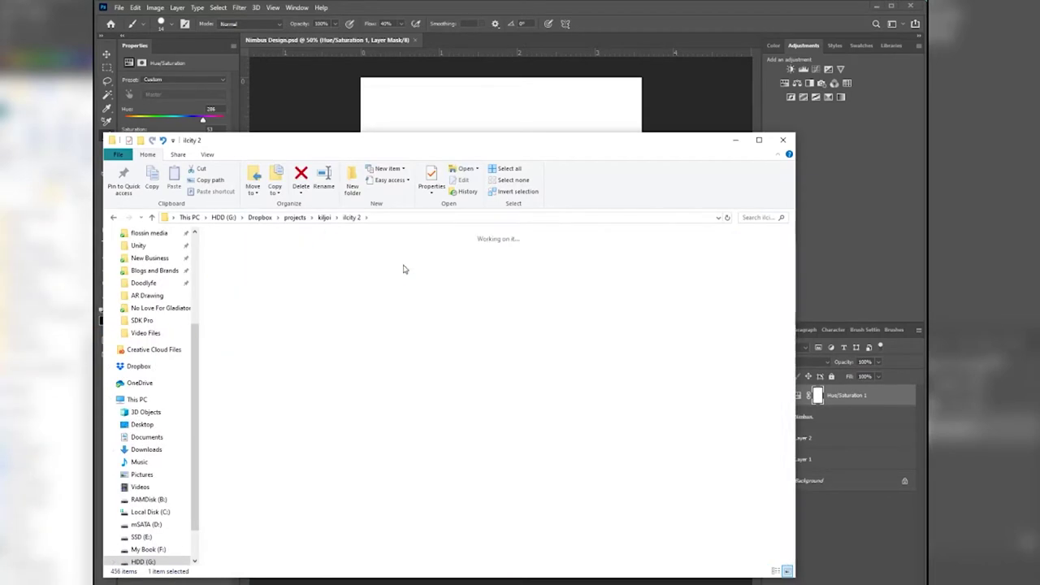
scroll(495, 319, "down", 5)
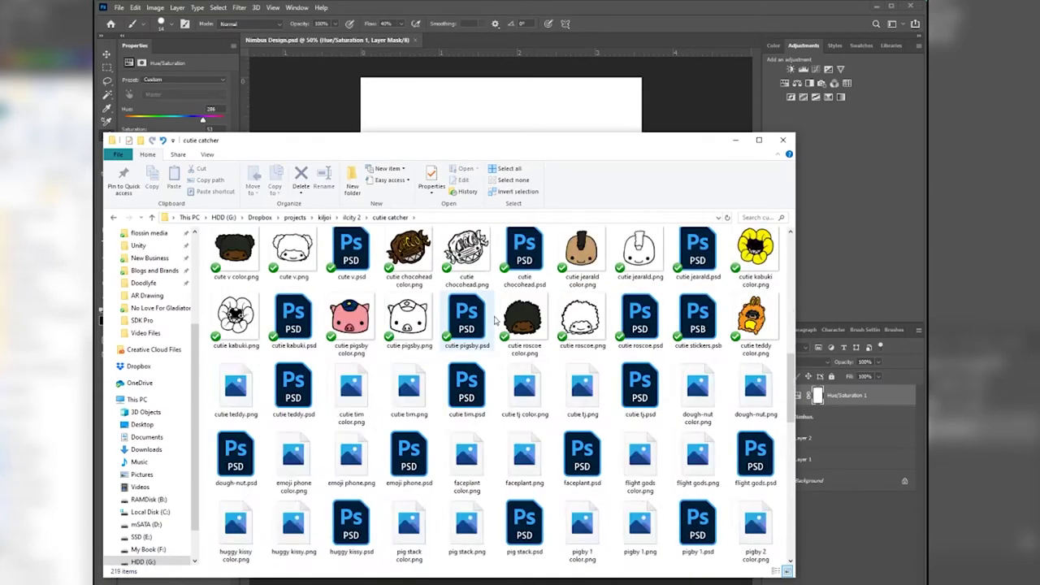
scroll(495, 320, "down", 10)
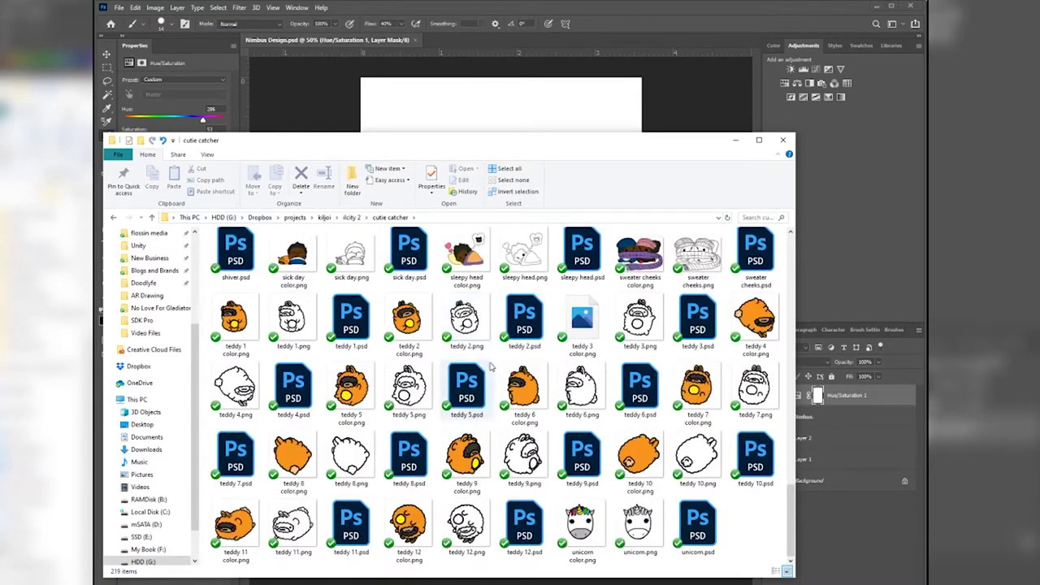
Select teddy 7, 9, 10, 11 and 12 color PNGs and drag them onto the Photoshop canvas.
left_click(237, 319)
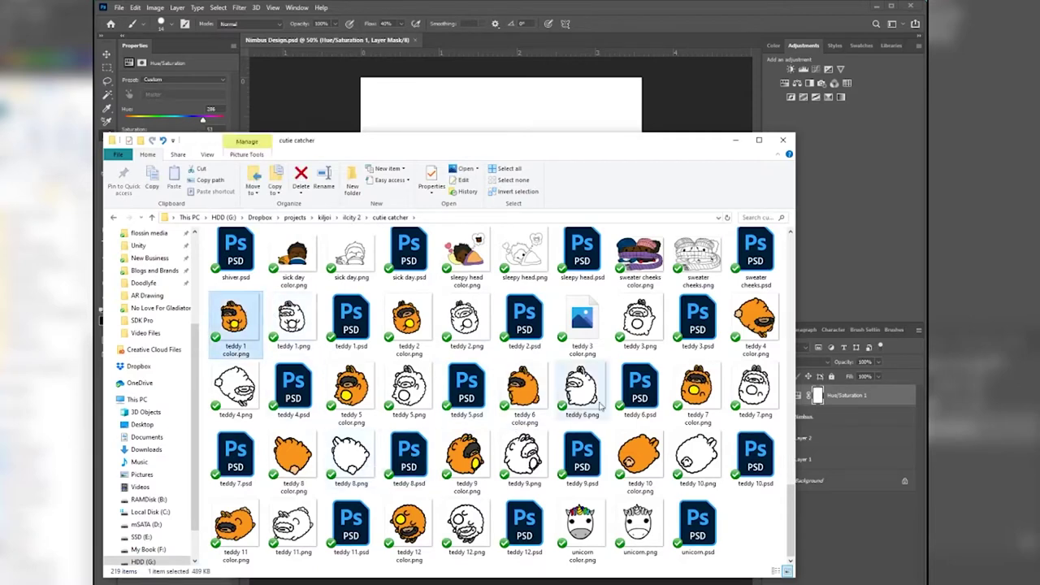
left_click(696, 391, "ctrl")
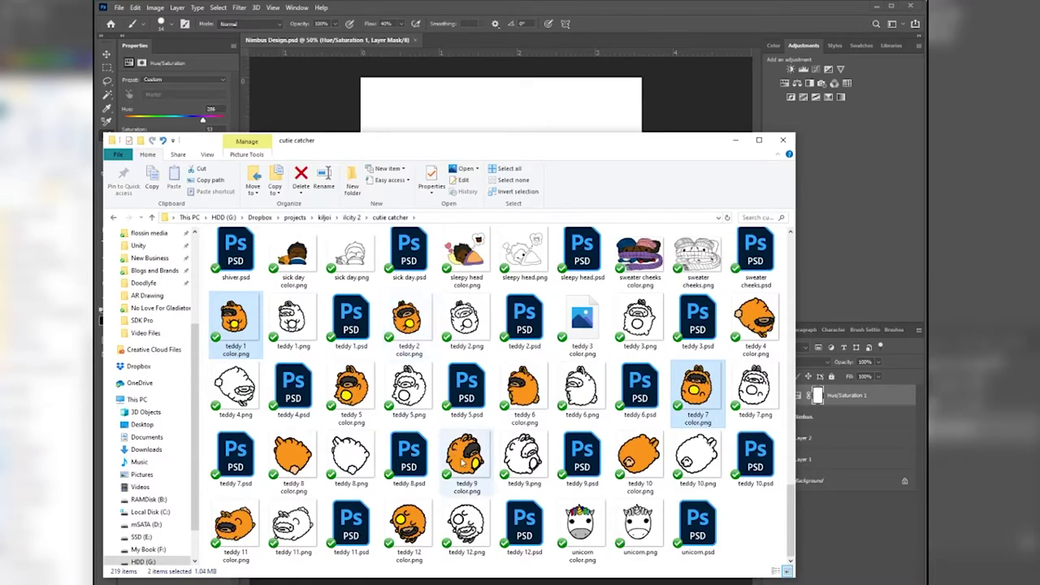
left_click(640, 459, "ctrl")
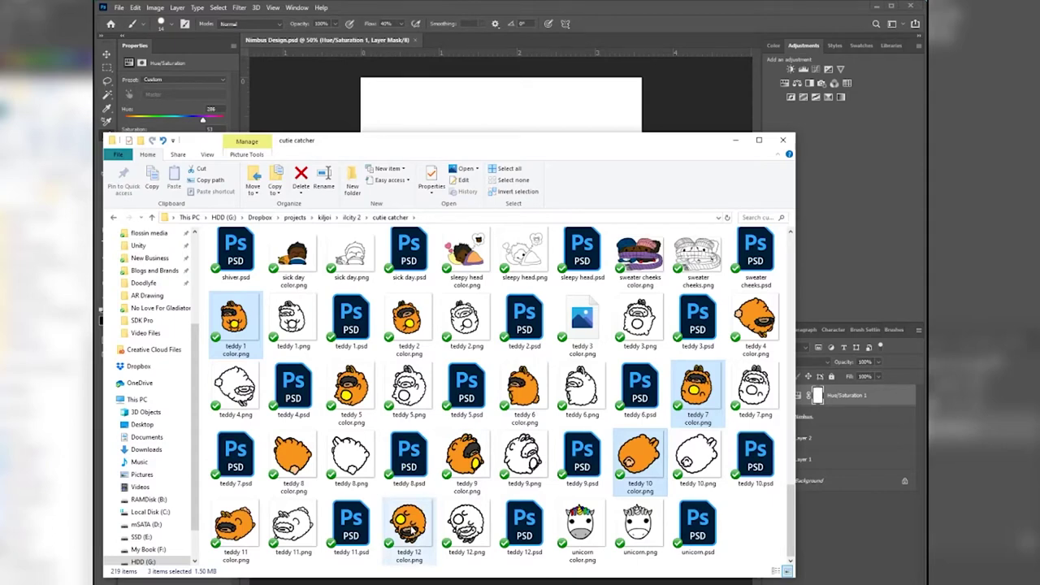
left_click(412, 532, "ctrl")
left_click(246, 532, "ctrl")
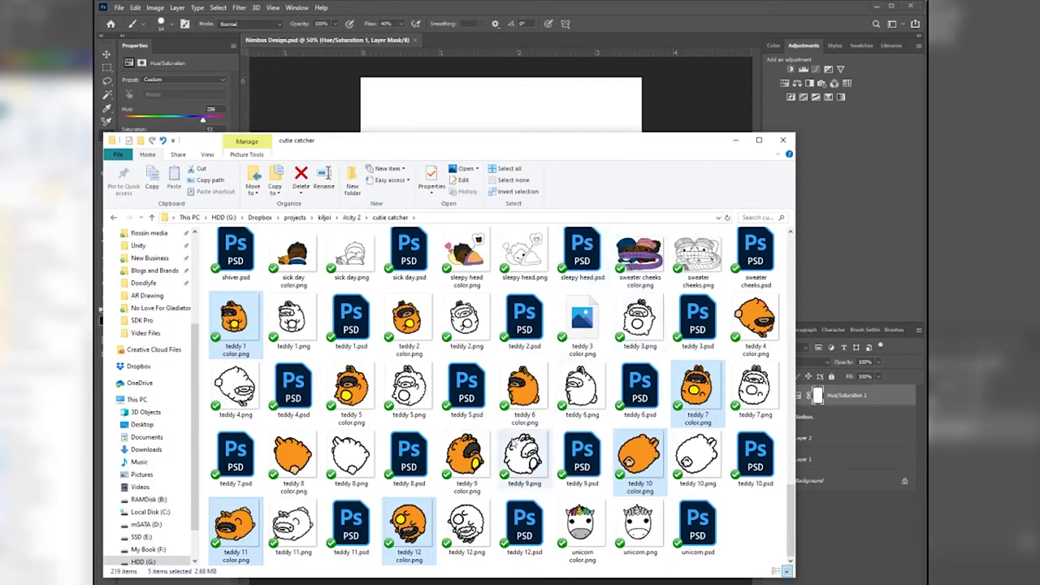
left_click(473, 457, "ctrl")
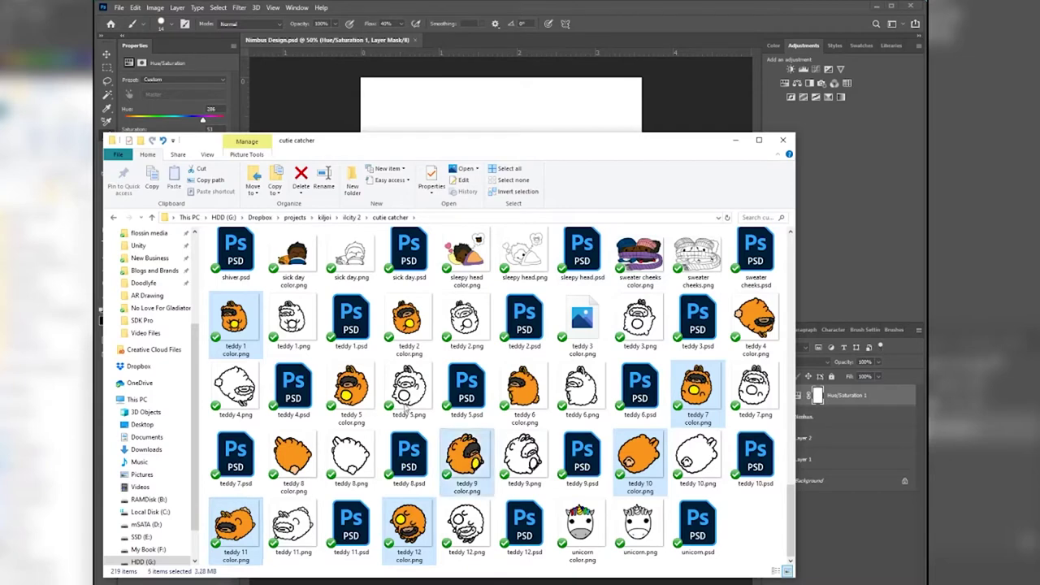
left_click(245, 323, "ctrl")
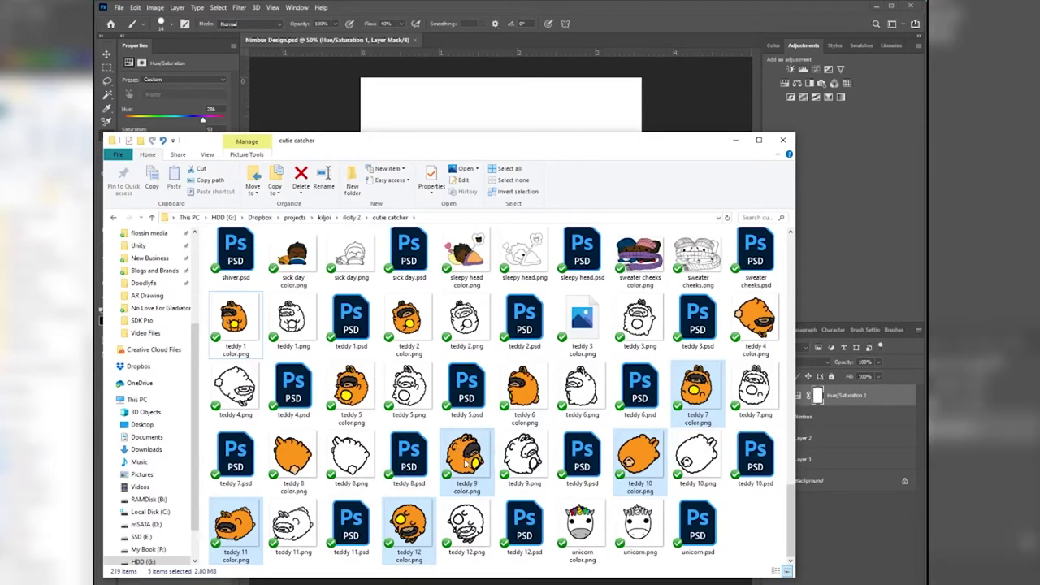
left_click_drag(466, 462, 486, 119)
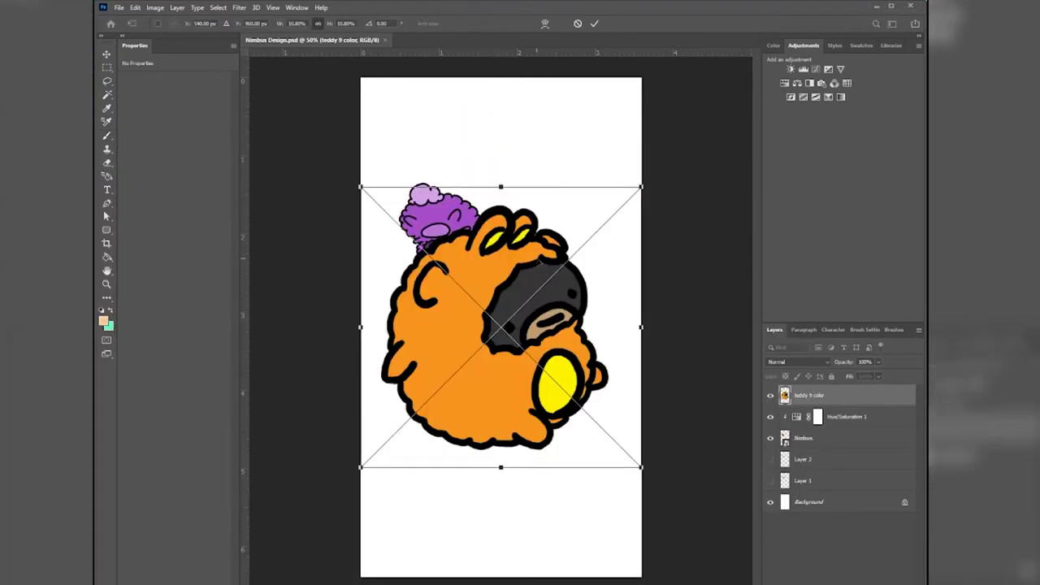
Commit the placement of all five teddy color images.
left_click(596, 24)
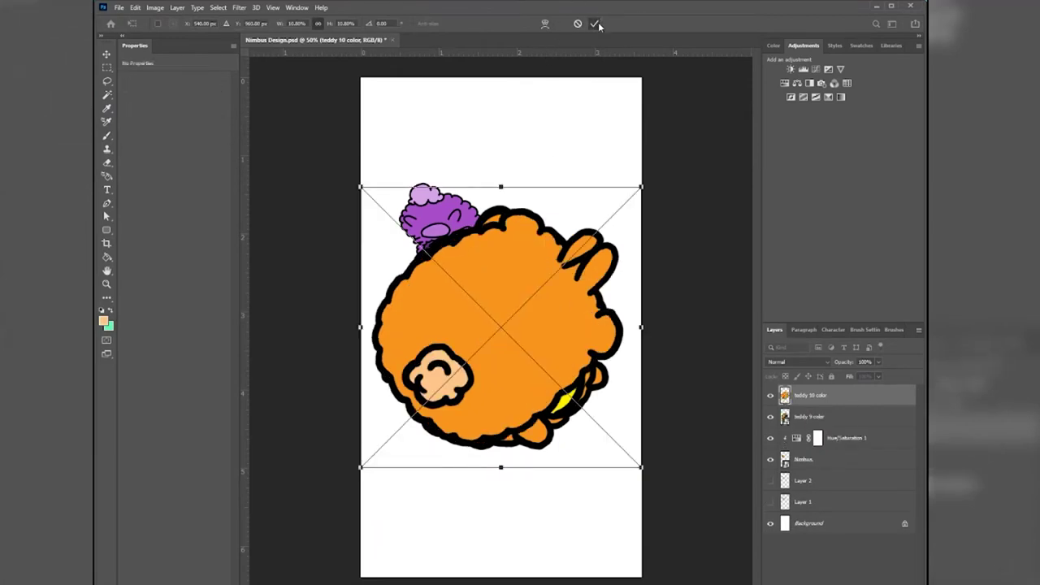
left_click(595, 23)
left_click(596, 23)
left_click(596, 23)
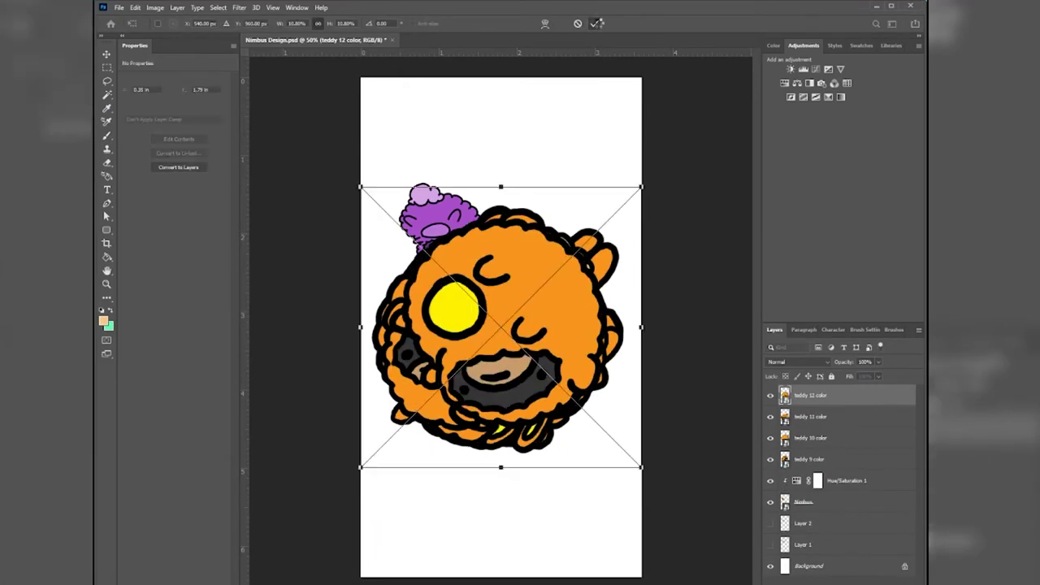
left_click(596, 24)
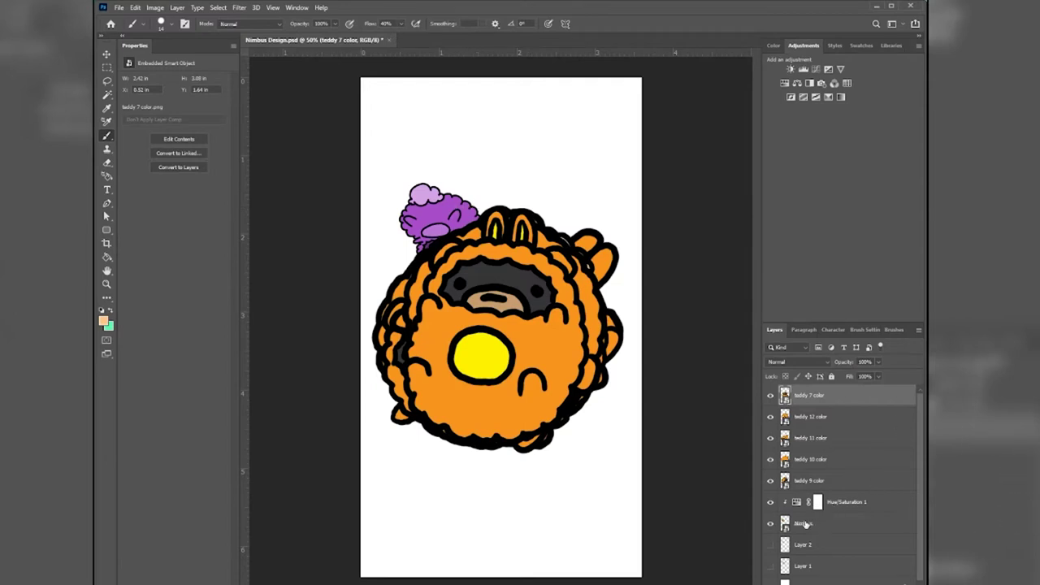
Hide the Hue/Saturation 1 and Nimbus layers and select the five teddy layers.
left_click(770, 502)
left_click(770, 524)
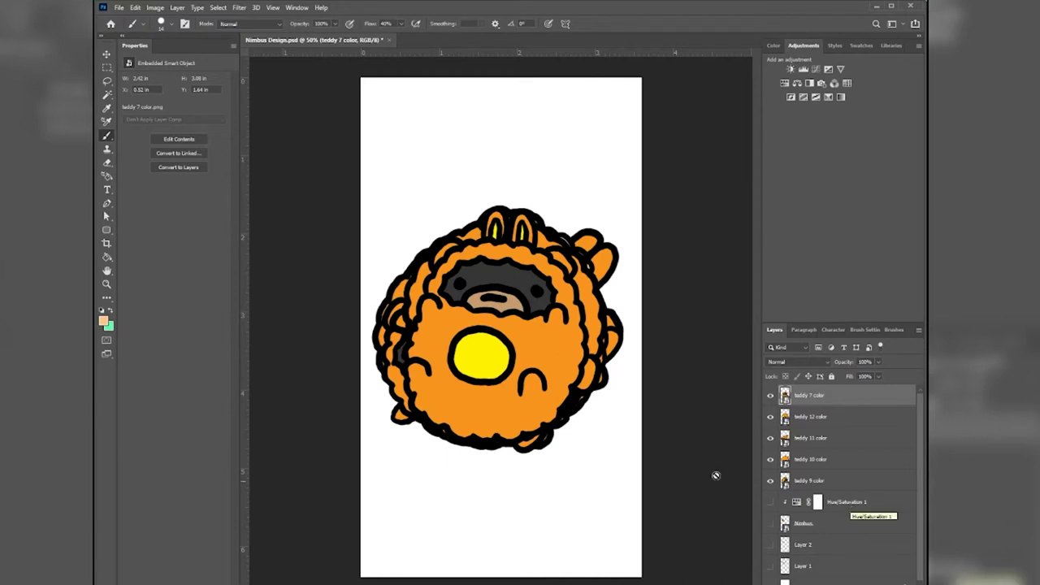
left_click(840, 483, "shift")
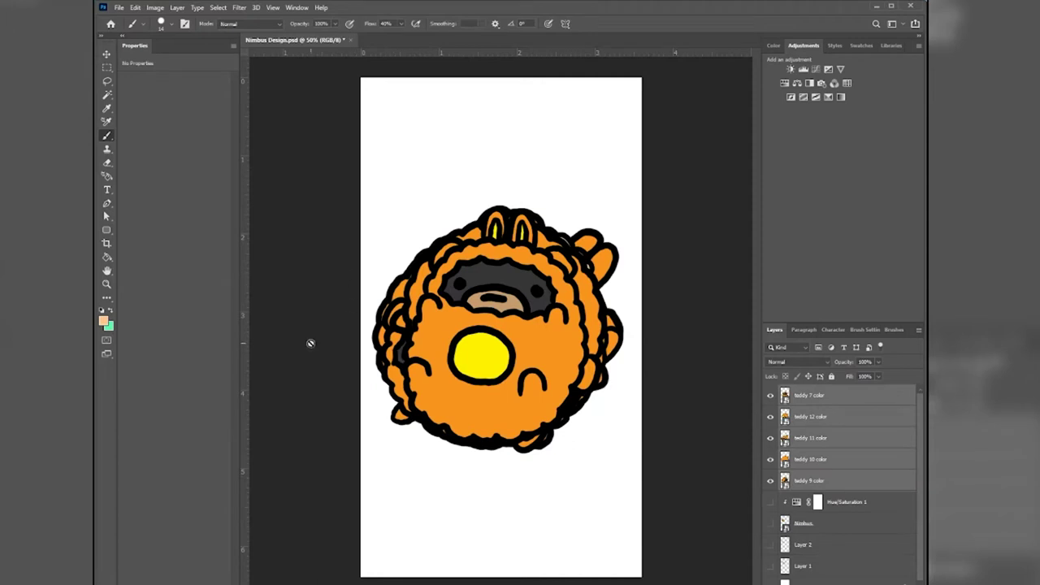
Scale the five teddies to about half size and move teddy 7 and teddy 12 to the top row.
key("ctrl+t")
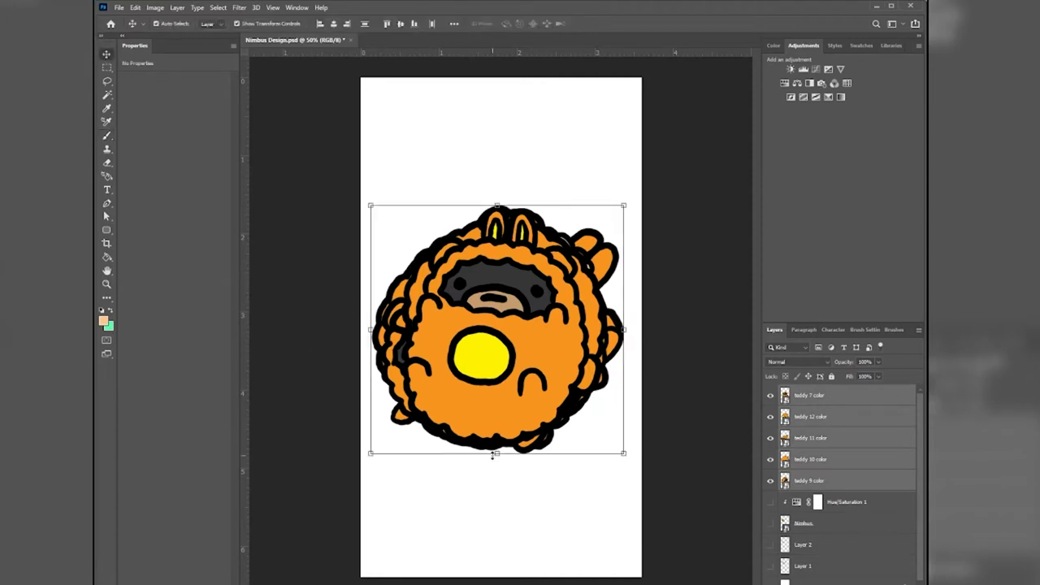
left_click_drag(496, 456, 497, 271)
left_click(613, 24)
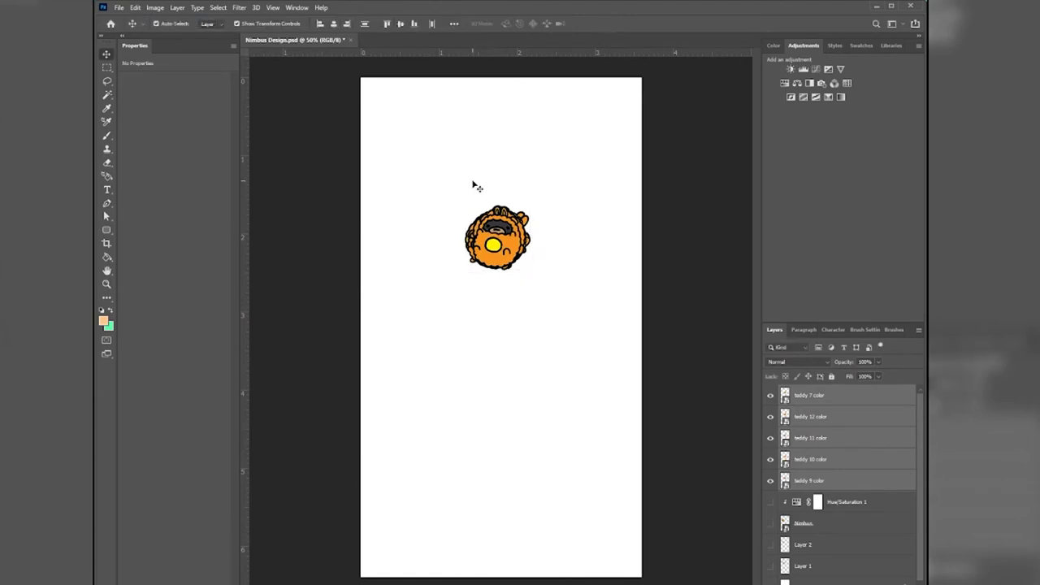
left_click(474, 184)
left_click_drag(500, 213, 407, 118)
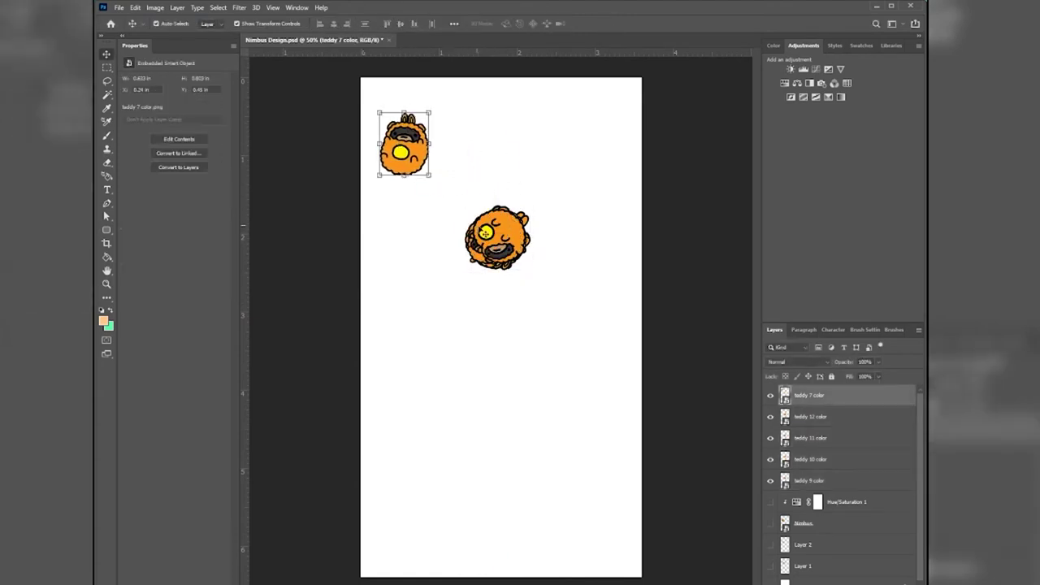
left_click_drag(499, 239, 523, 227)
left_click(613, 332)
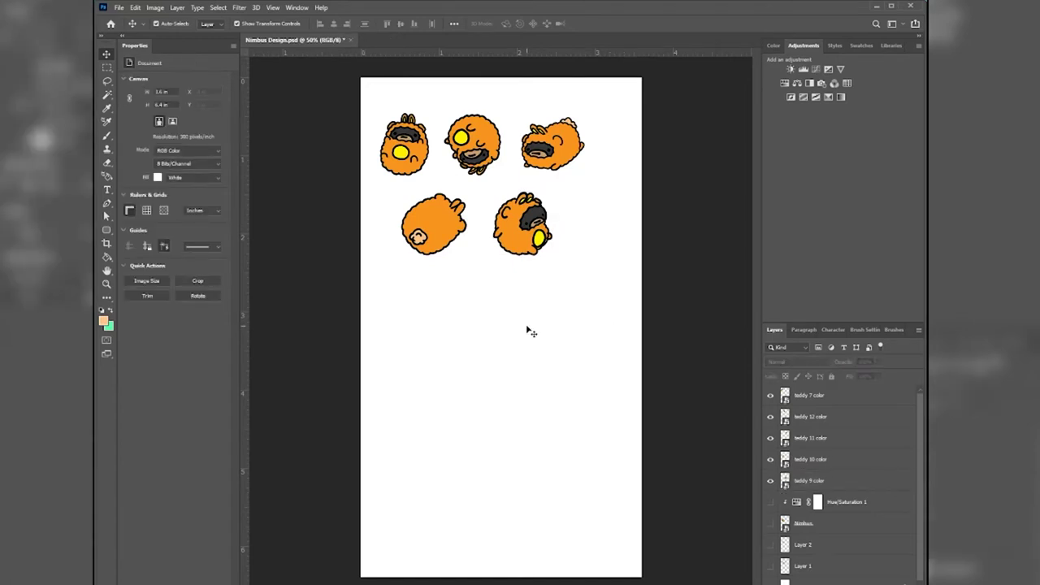
Zoom in to 100% and scroll to inspect the teddies.
key("ctrl+plus")
key("ctrl+plus")
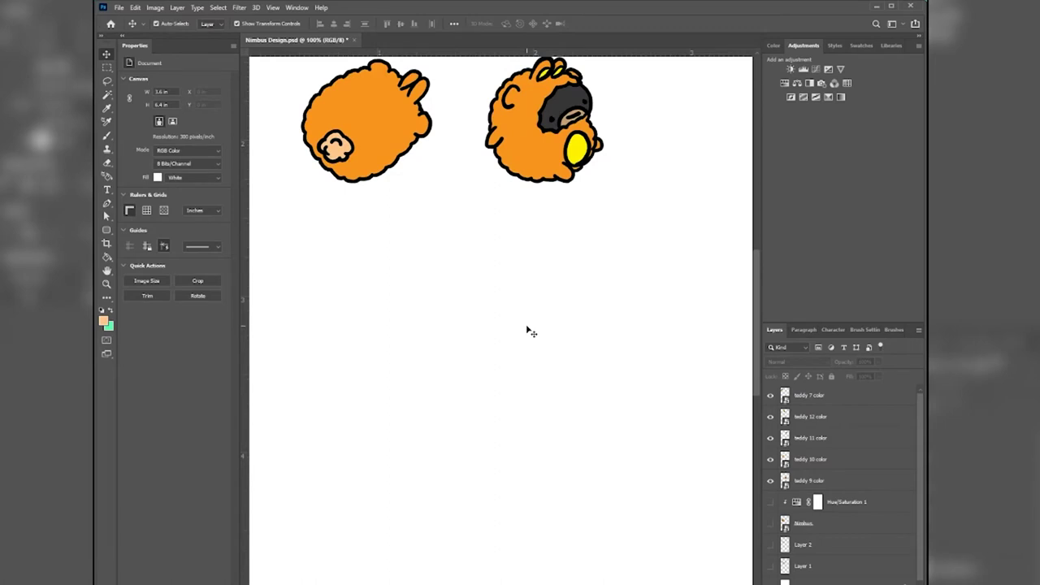
scroll(348, 321, "up", 5)
scroll(364, 337, "down", 1)
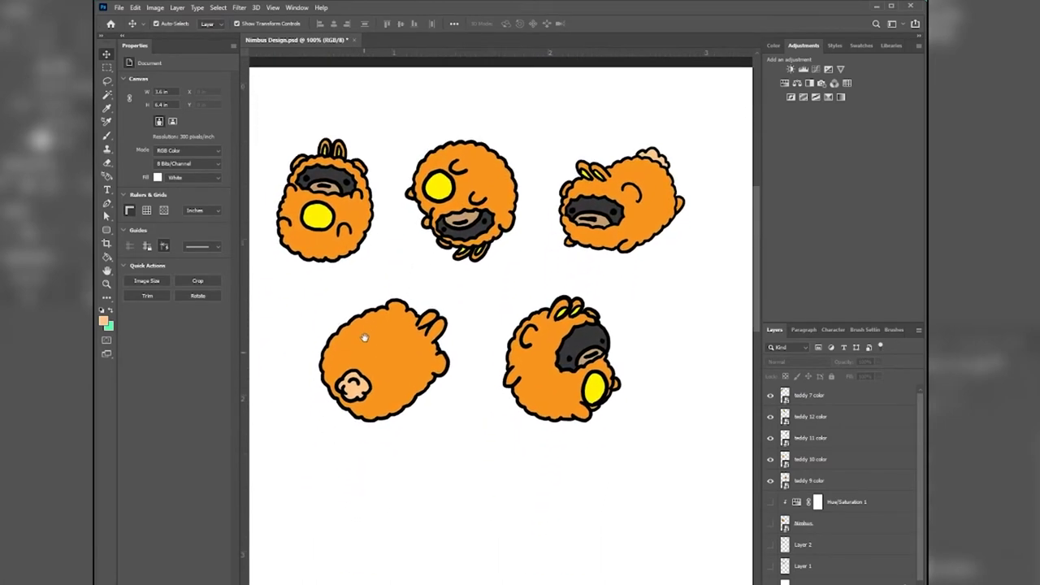
scroll(366, 335, "down", 1)
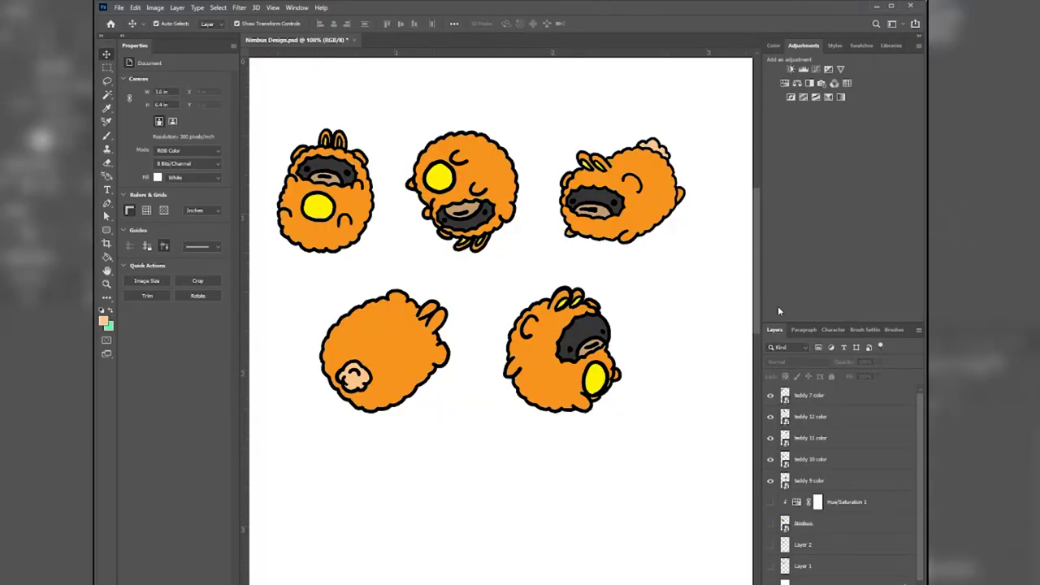
Open the File menu over the five-teddy Nimbus Design canvas.
left_click(120, 8)
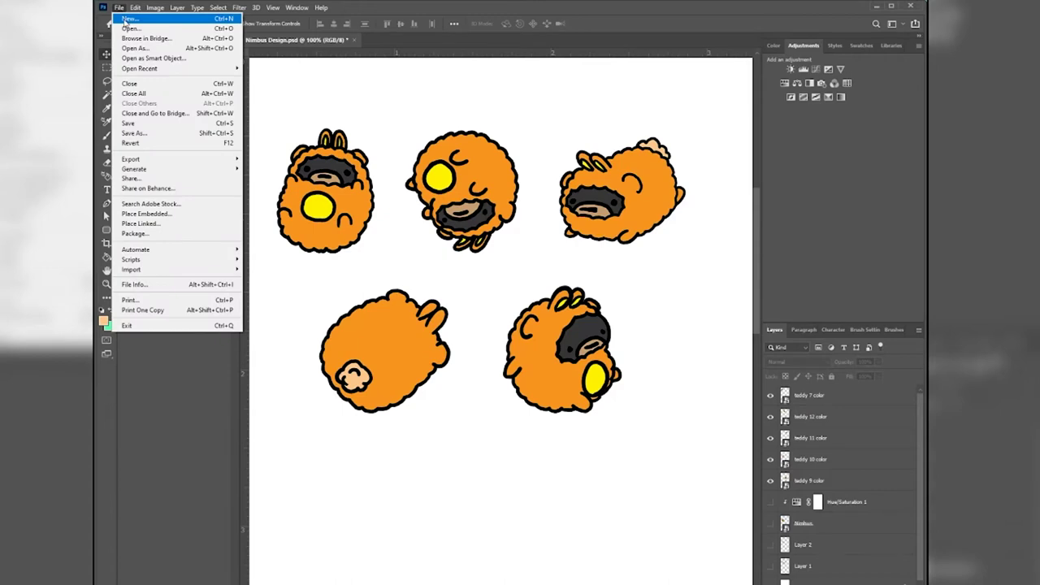
Create a new 600 × 600 px document, add an empty Layer 1, and return to Nimbus Design.
left_click(128, 18)
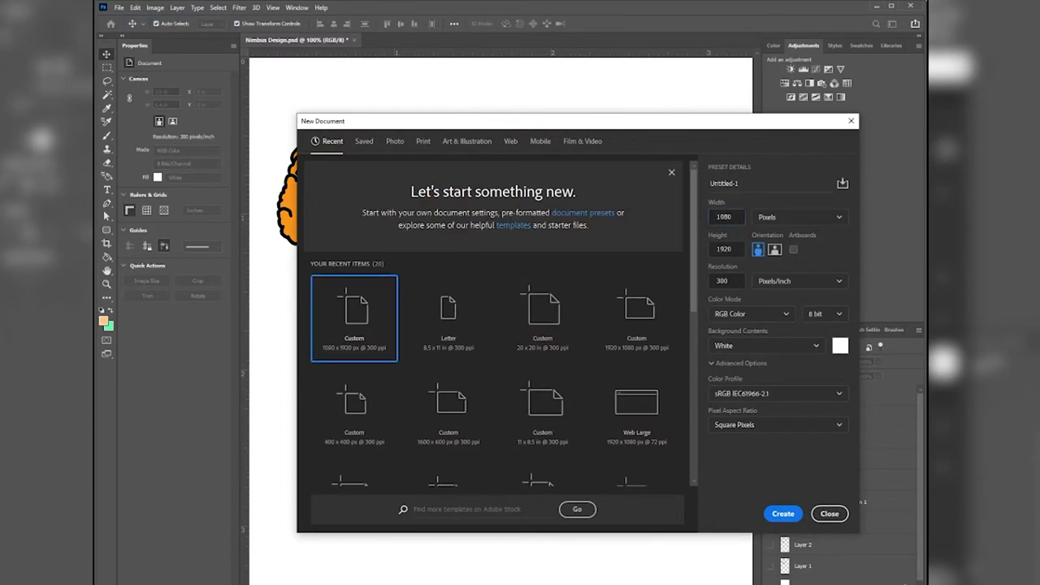
double_click(707, 214)
key("Tab")
left_click(776, 514)
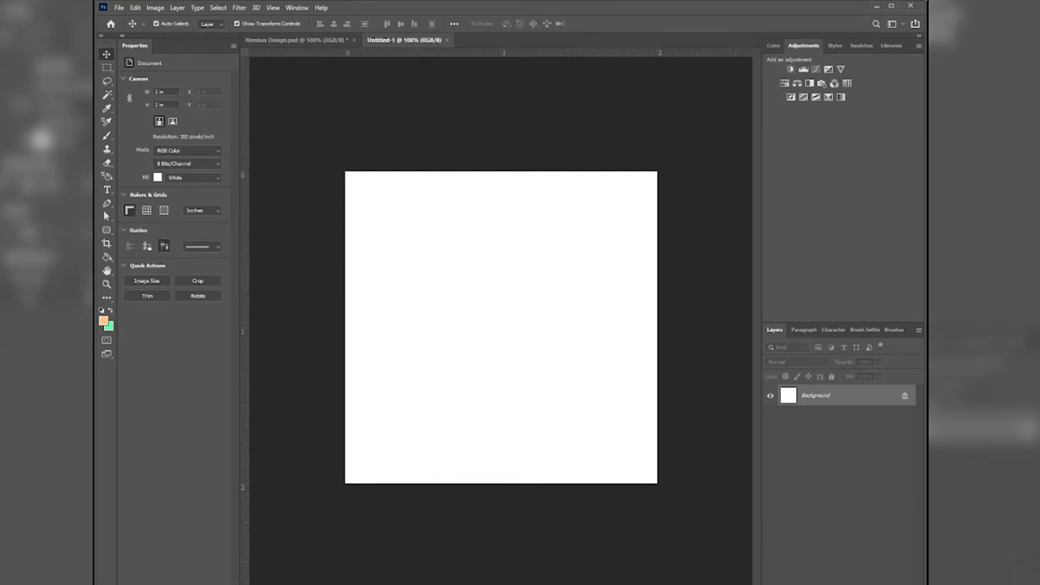
key("ctrl+shift+alt+n")
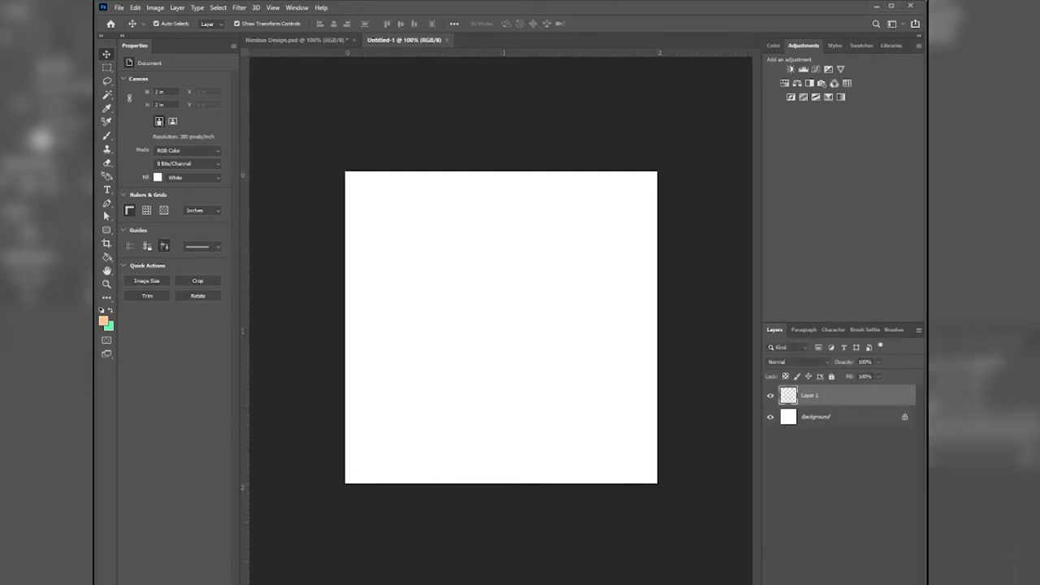
left_click(302, 40)
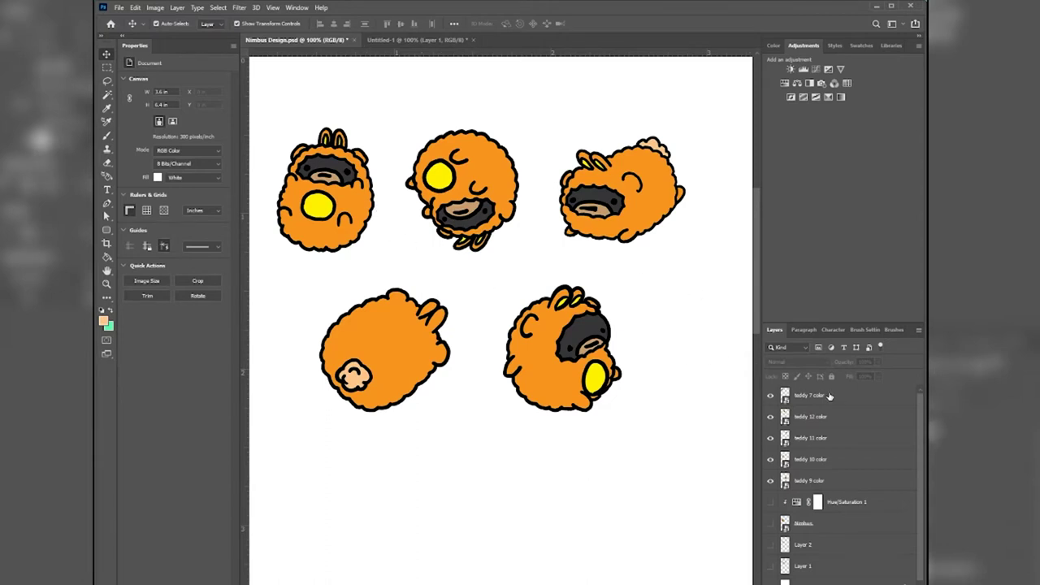
Copy the five teddy layers from Nimbus Design and paste them into Untitled-1.
left_click(829, 397)
left_click(819, 482, "shift")
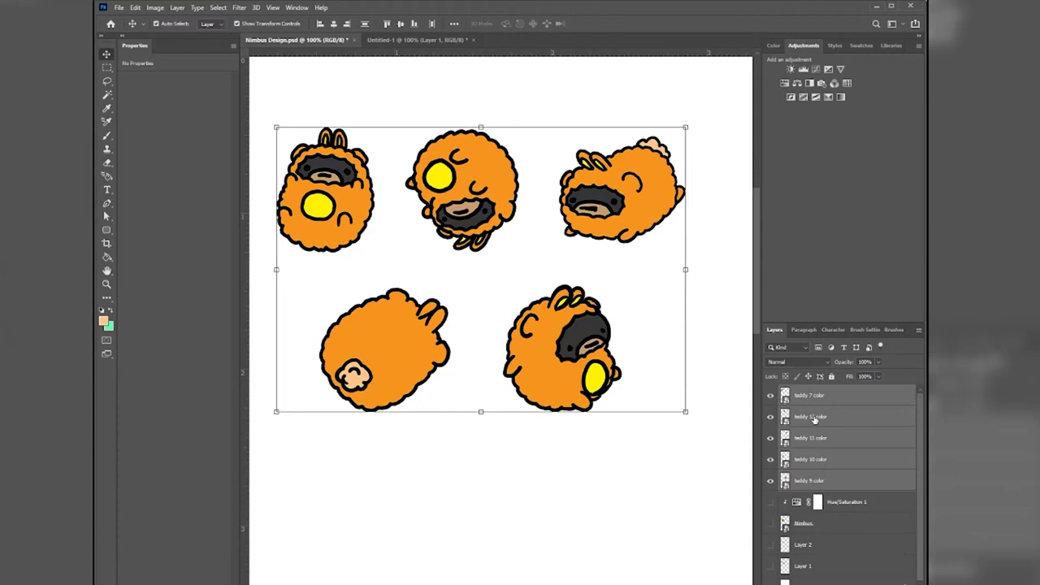
left_click_drag(816, 419, 399, 122)
left_click(134, 7)
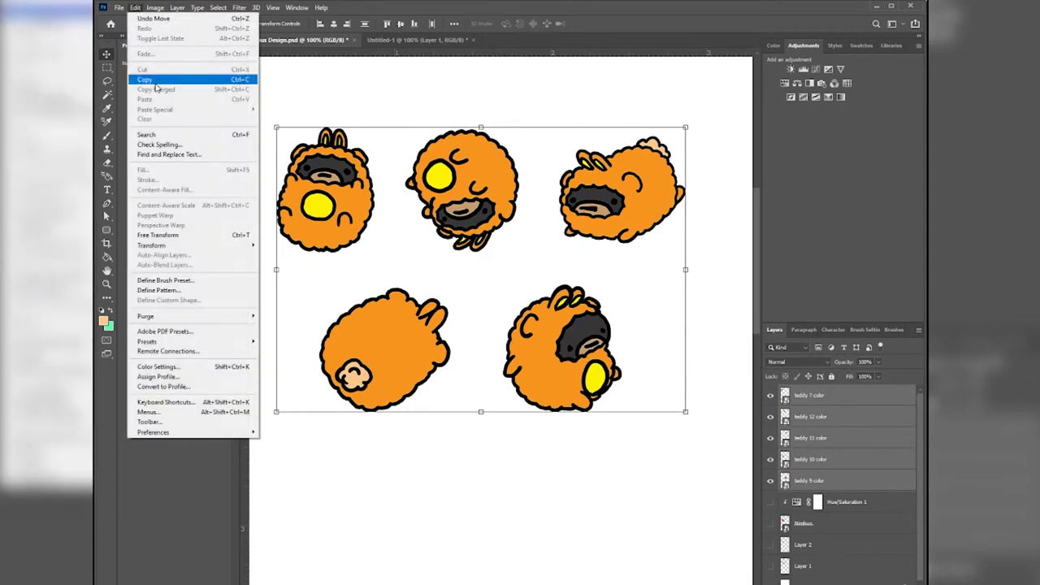
left_click(156, 79)
left_click(426, 40)
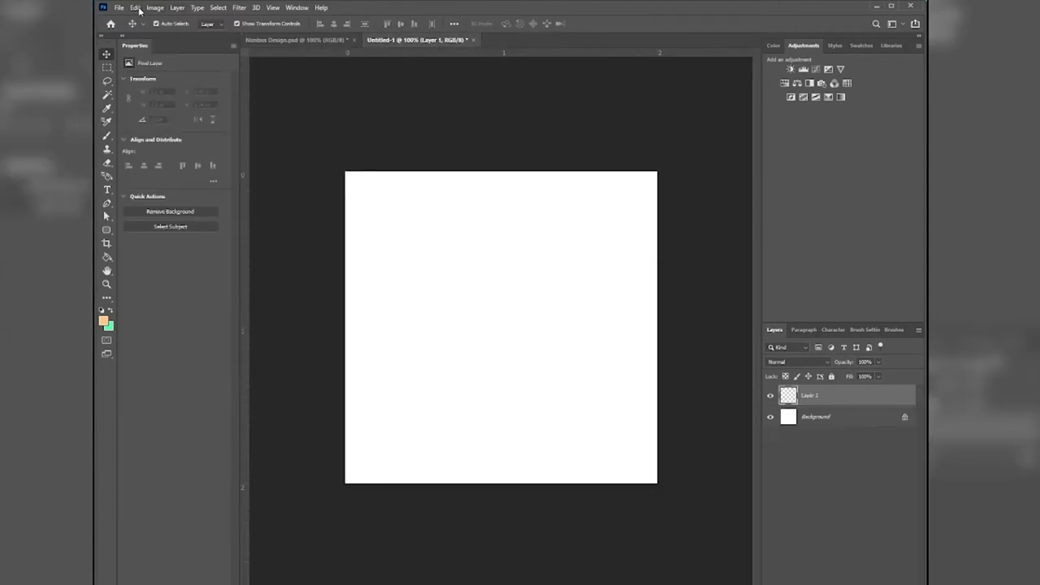
left_click(134, 8)
left_click(165, 100)
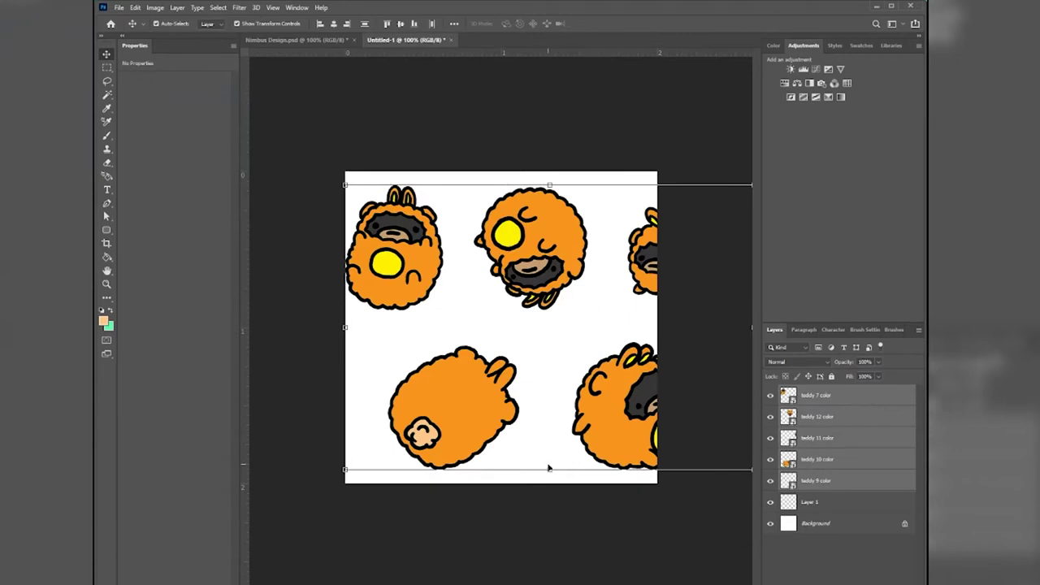
Shrink the pasted teddies and arrange them across the upper canvas, then deselect.
left_click_drag(550, 469, 514, 364)
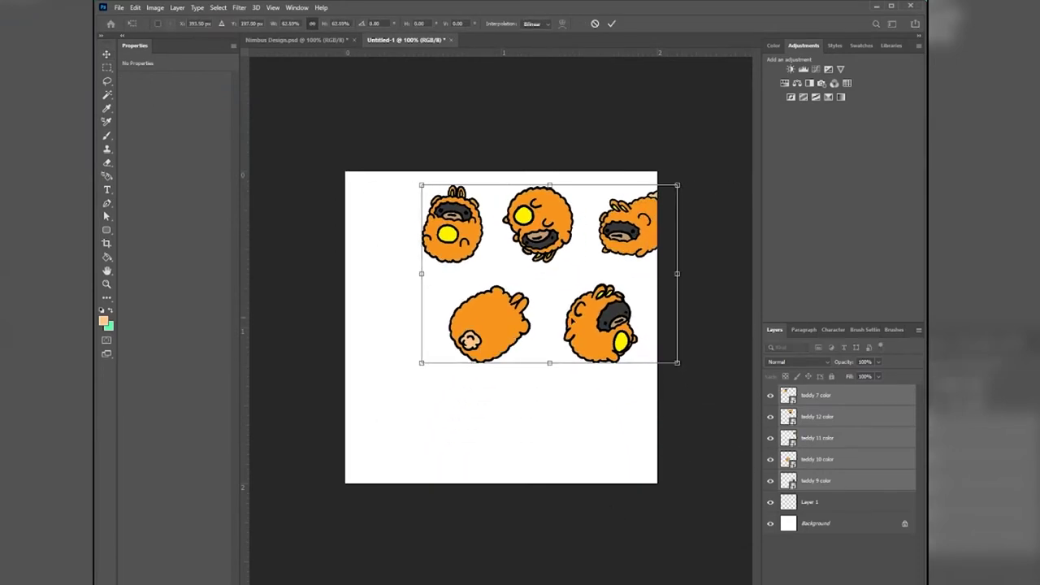
left_click_drag(583, 329, 537, 321)
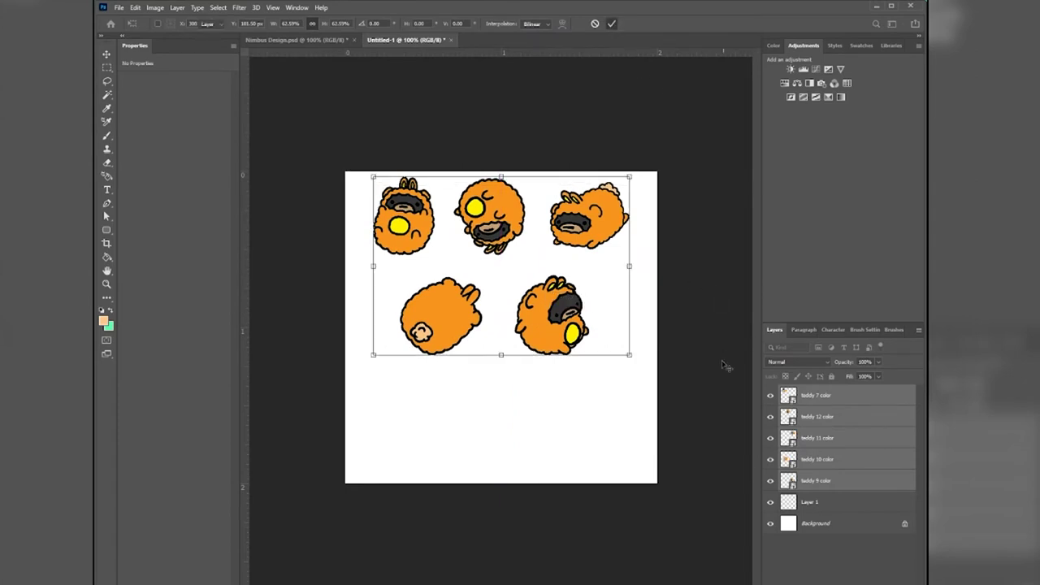
key("Return")
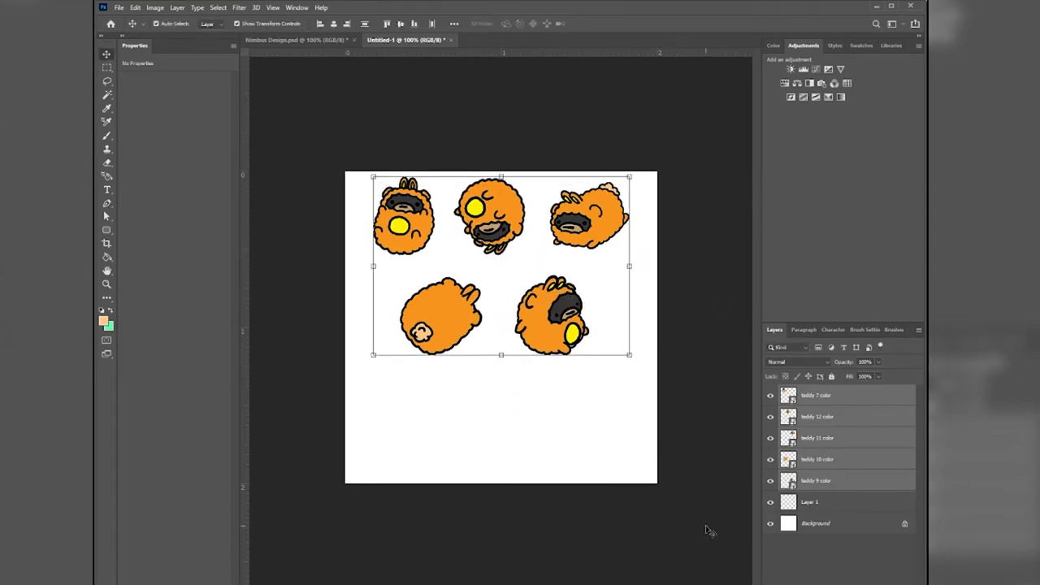
left_click(718, 525)
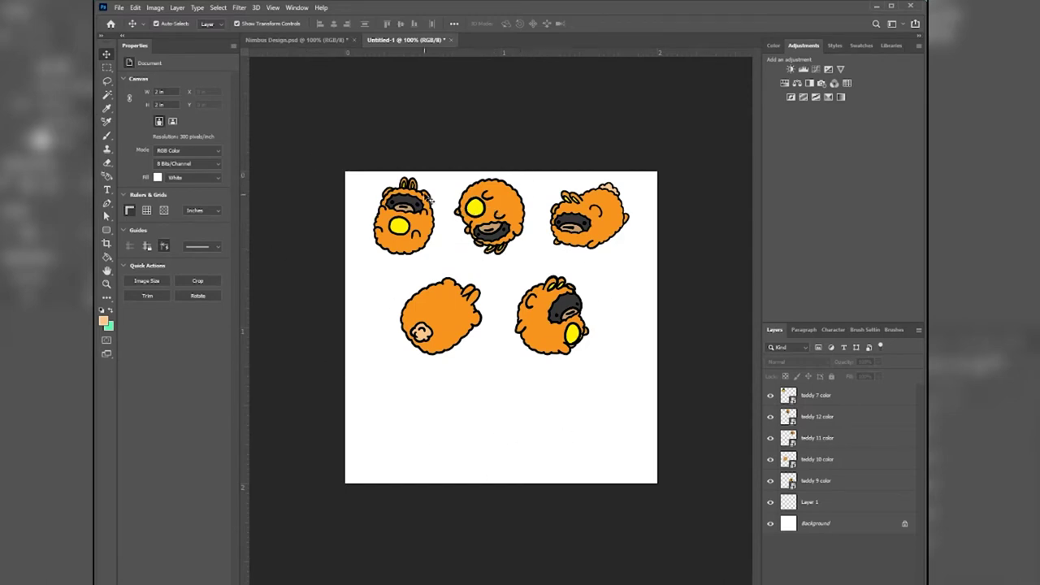
Open New Guide Layout and move its dialog below the artwork.
left_click(272, 8)
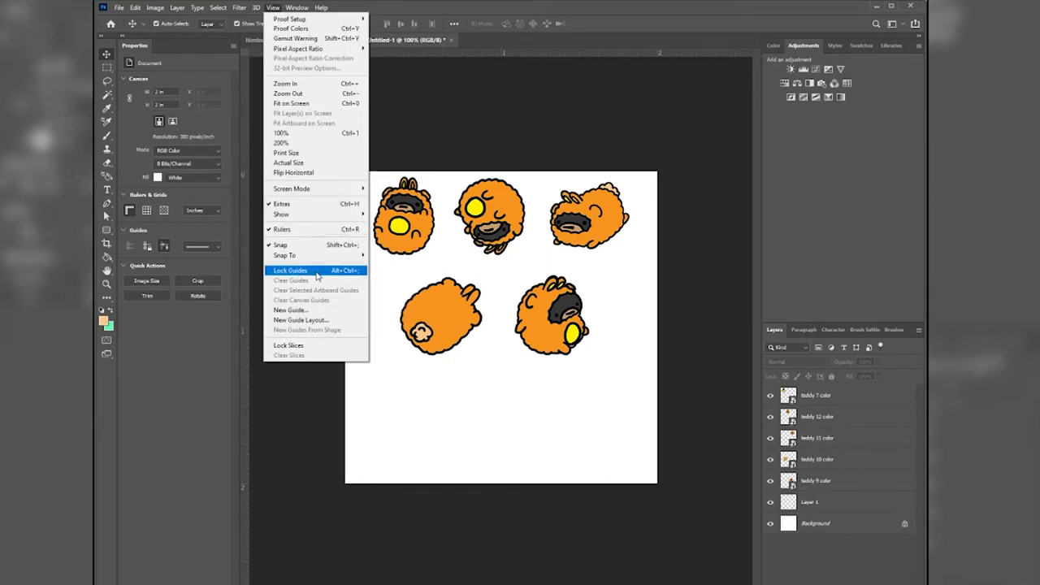
left_click(325, 322)
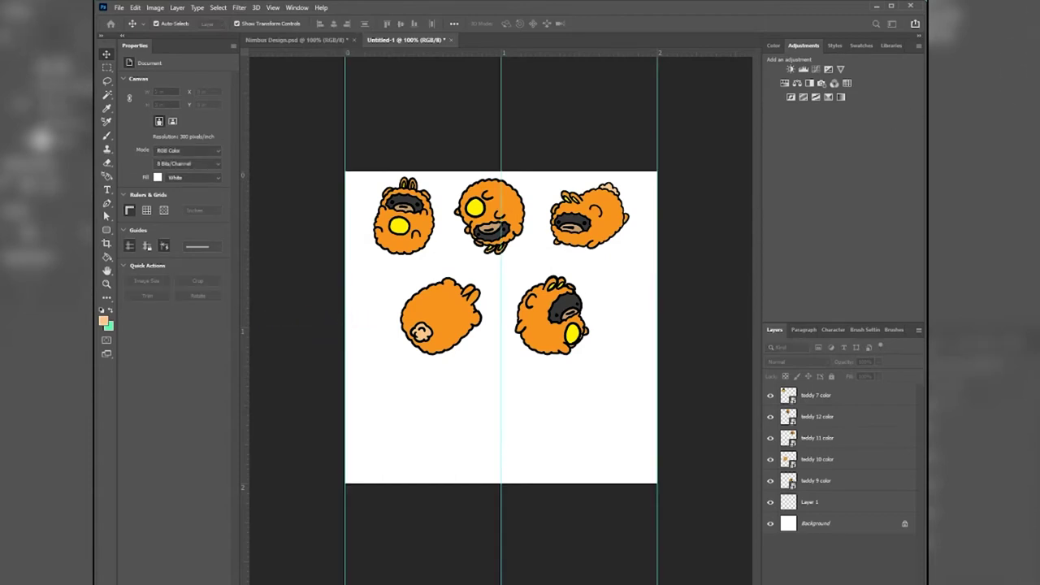
left_click_drag(647, 392, 385, 299)
left_click(297, 7)
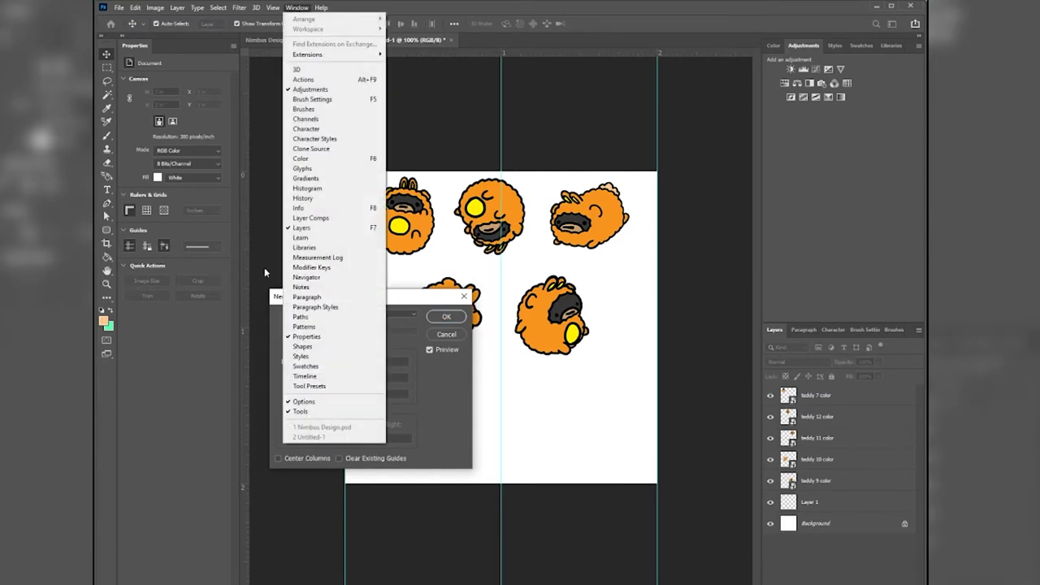
mouse_move(276, 8)
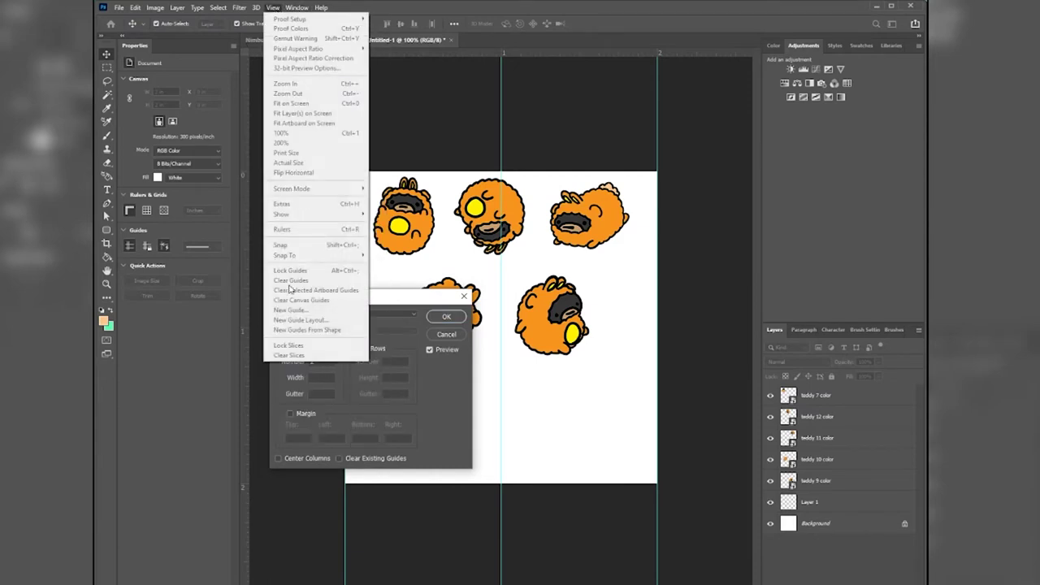
left_click(293, 321)
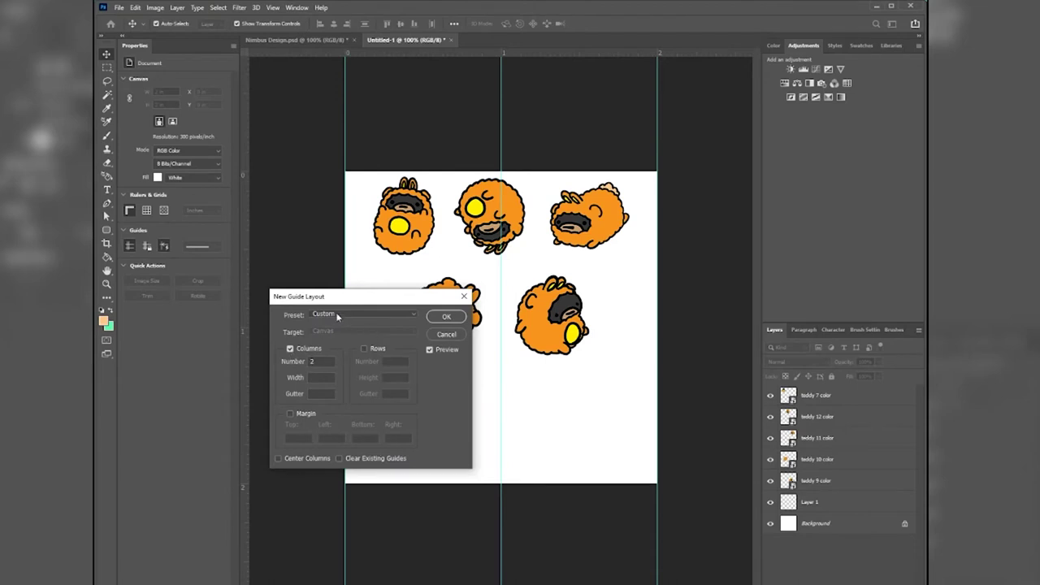
left_click_drag(345, 297, 544, 411)
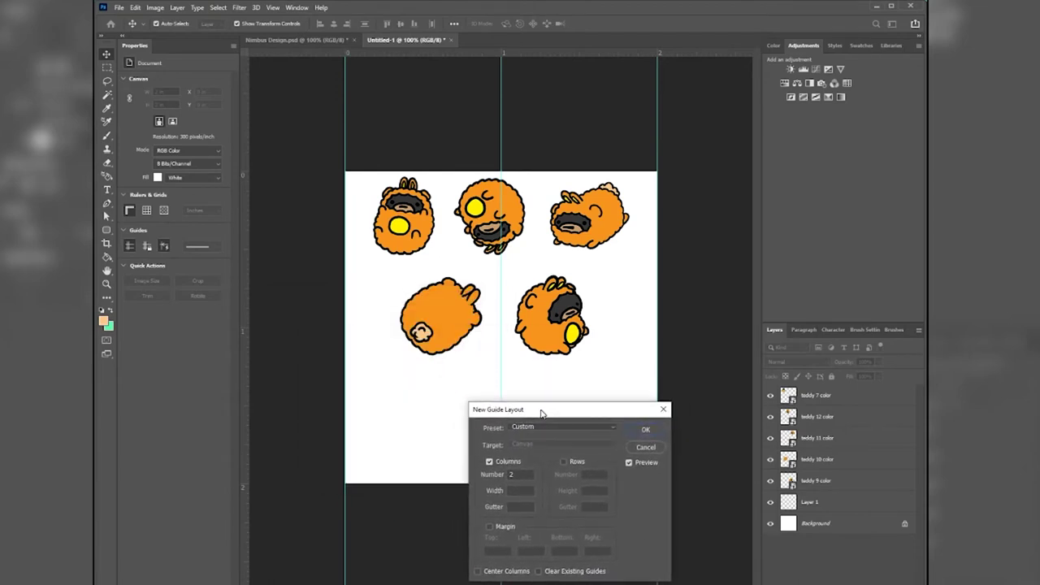
Enable row and margin guides and trim the column and row gutters to 0.06 in.
left_click(562, 462)
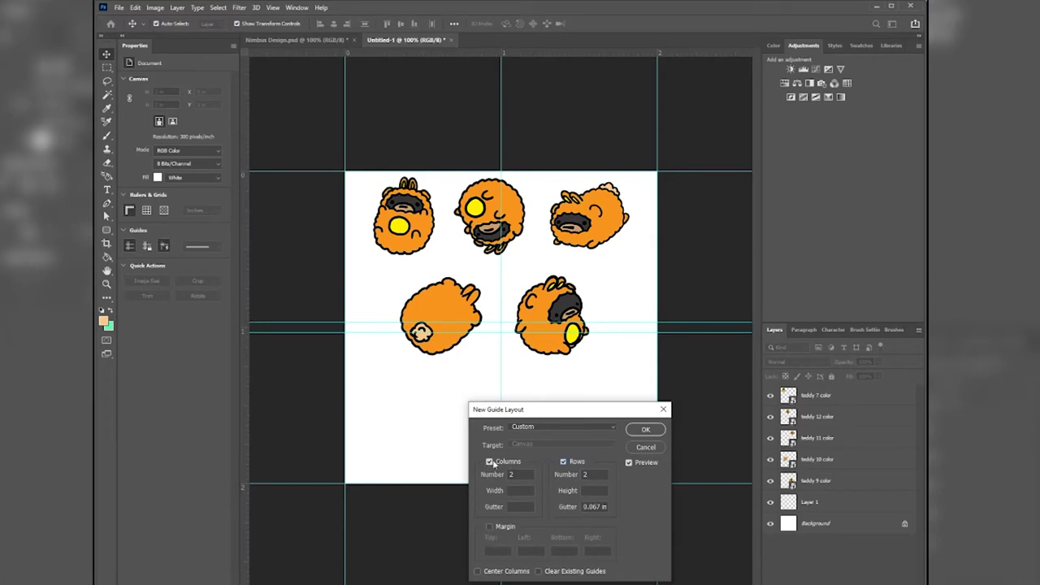
left_click(490, 527)
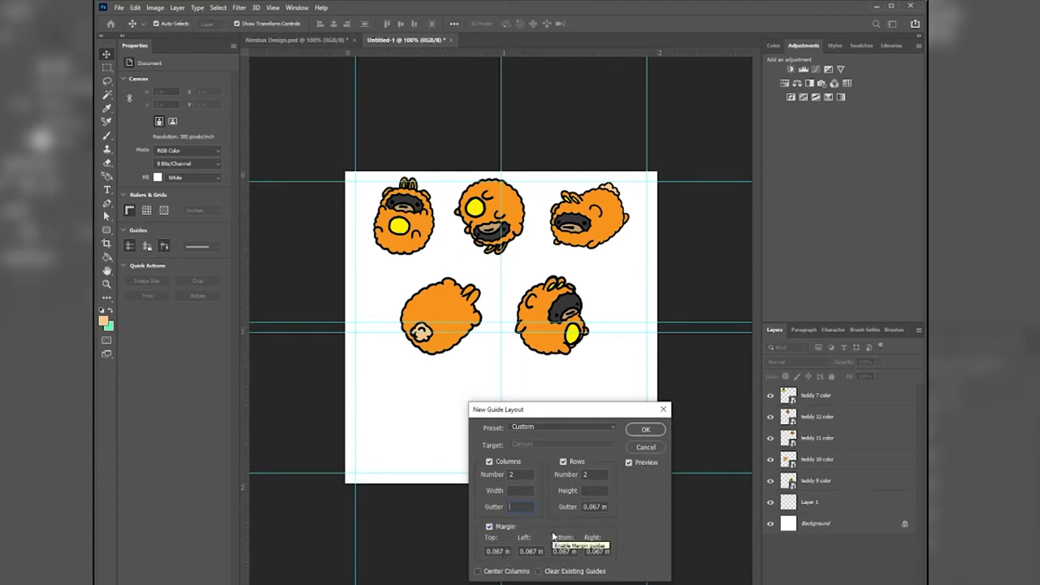
type(".06")
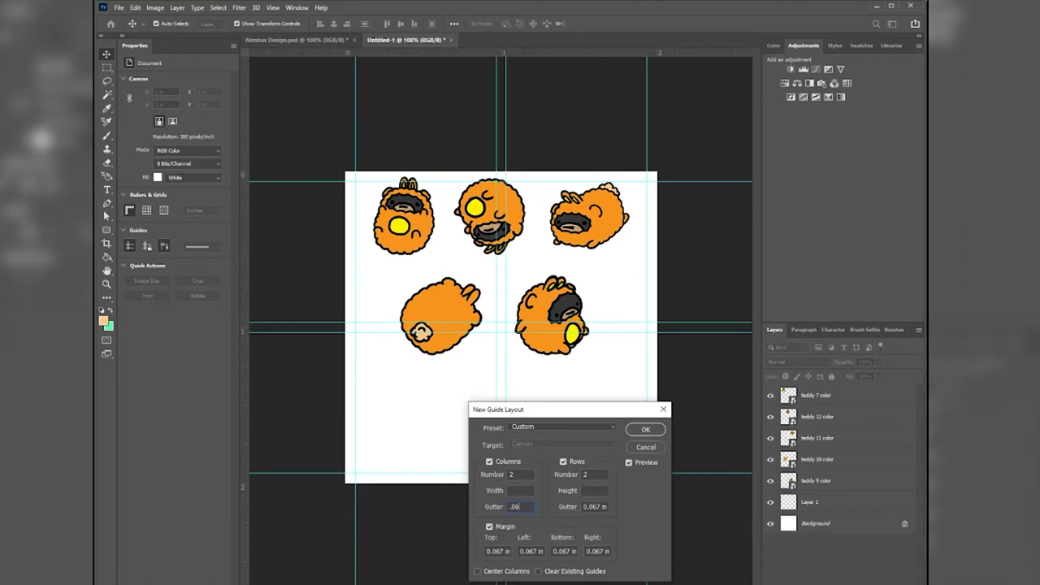
type("7in")
left_click(497, 551)
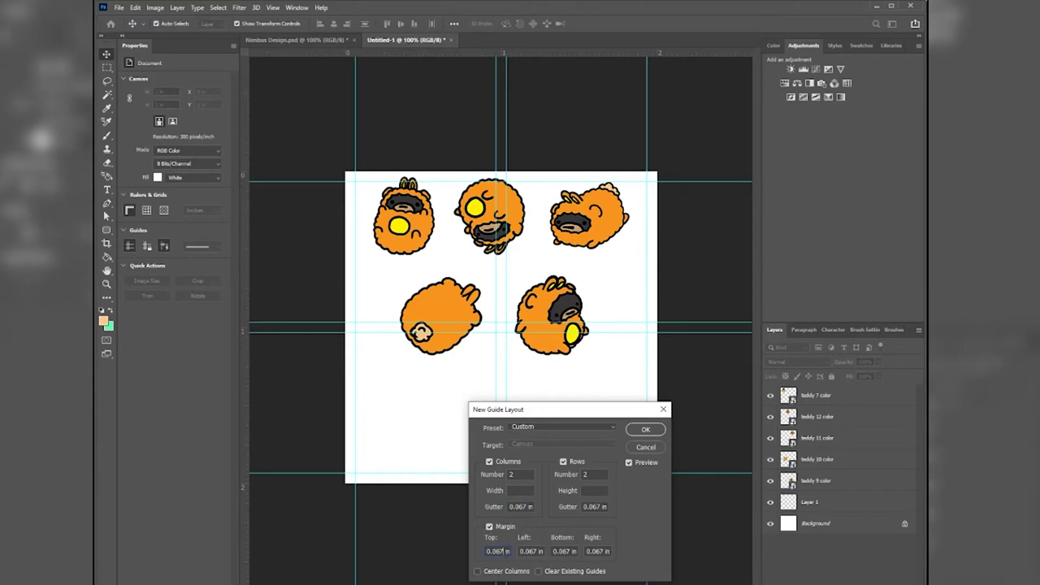
key("BackSpace")
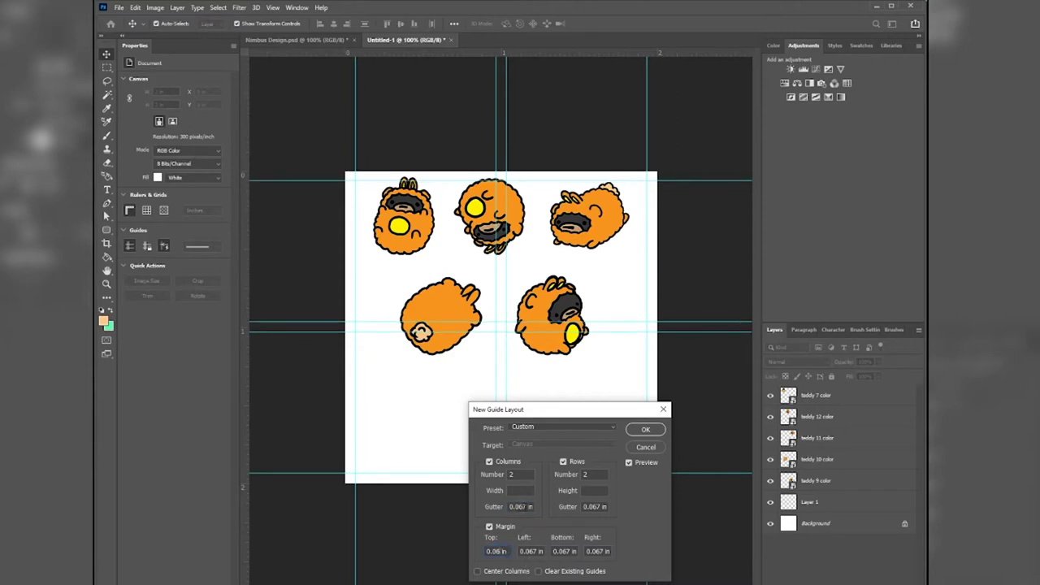
key("BackSpace")
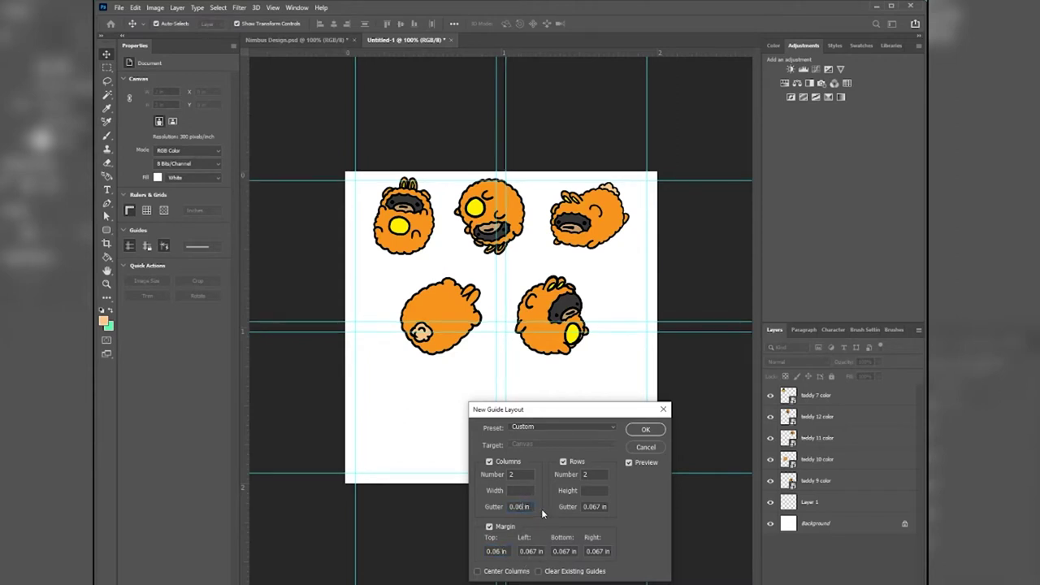
left_click(602, 506)
key("BackSpace")
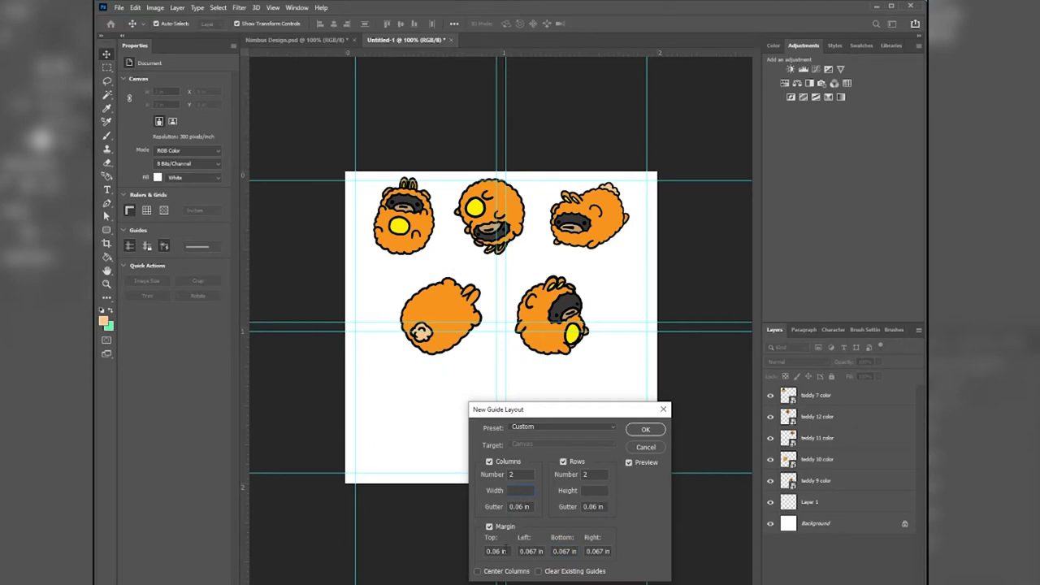
Set the top, left, bottom and right margins to 0.03 in.
left_click(498, 551)
key("BackSpace")
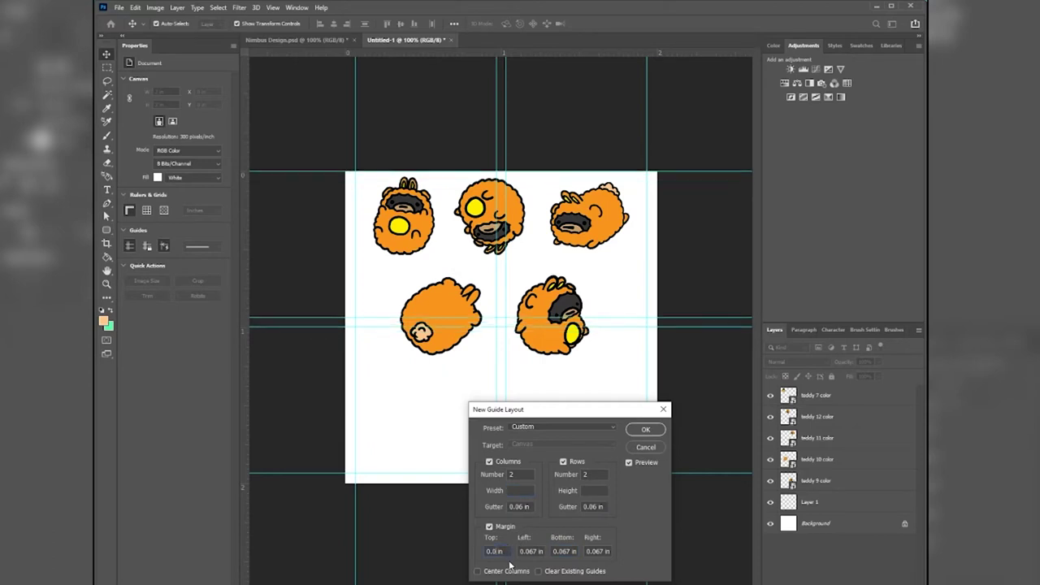
type("3")
key("Tab")
type("0.03")
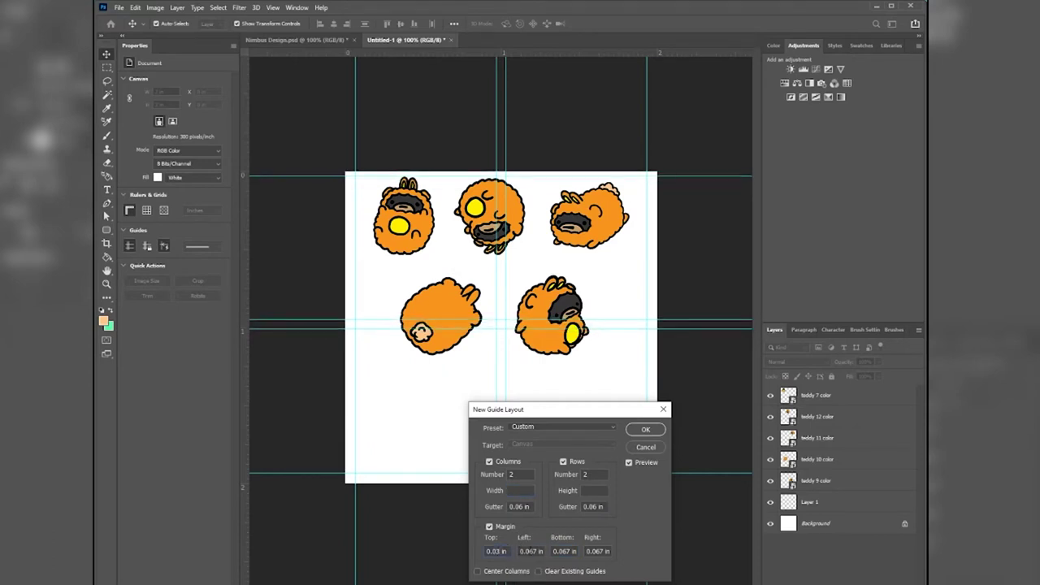
double_click(560, 551)
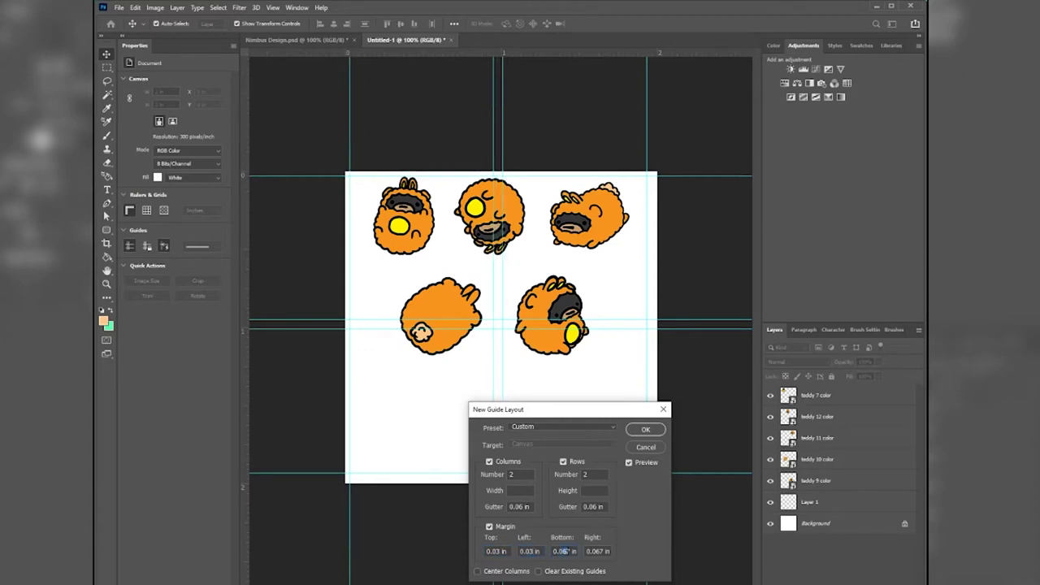
type("0.03")
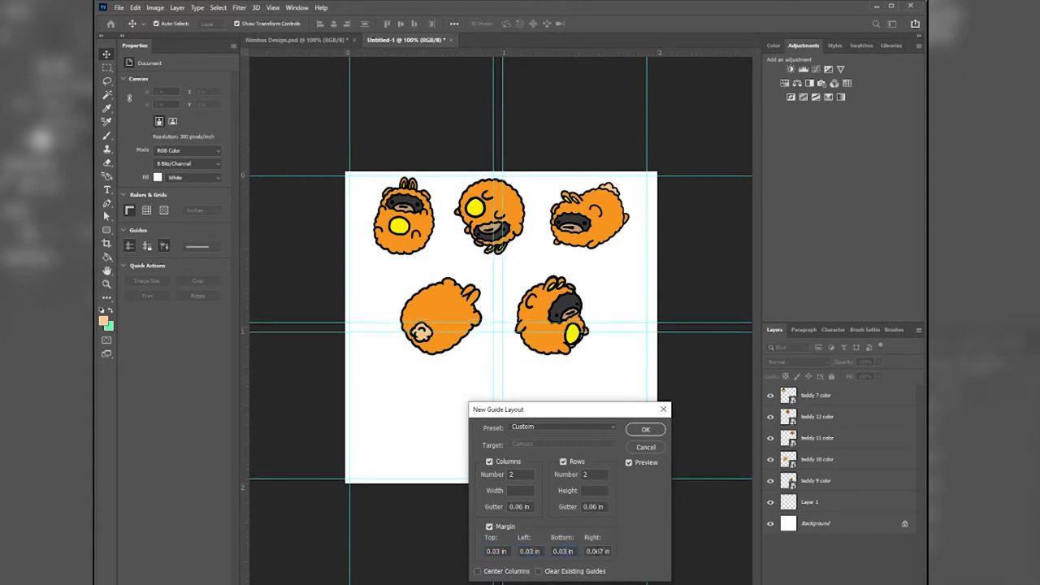
double_click(596, 551)
type("0.03")
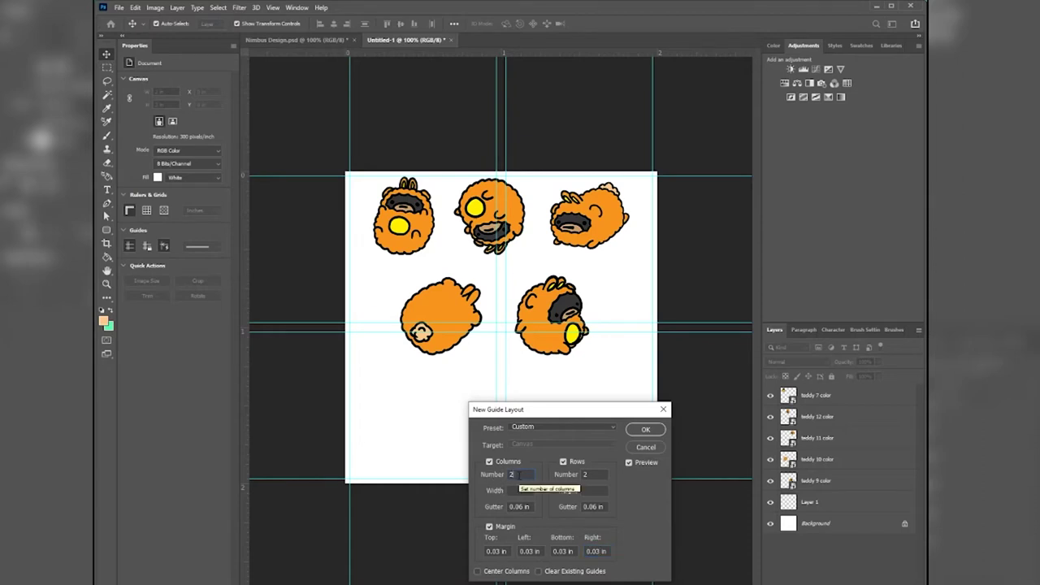
Set the guide layout to 3 columns and 3 rows.
key("BackSpace")
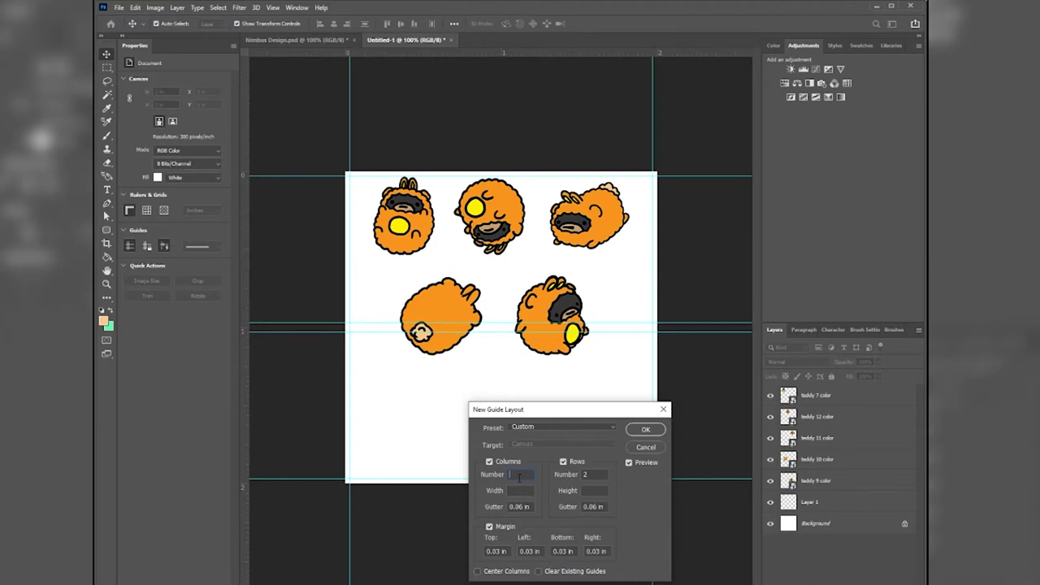
type("6")
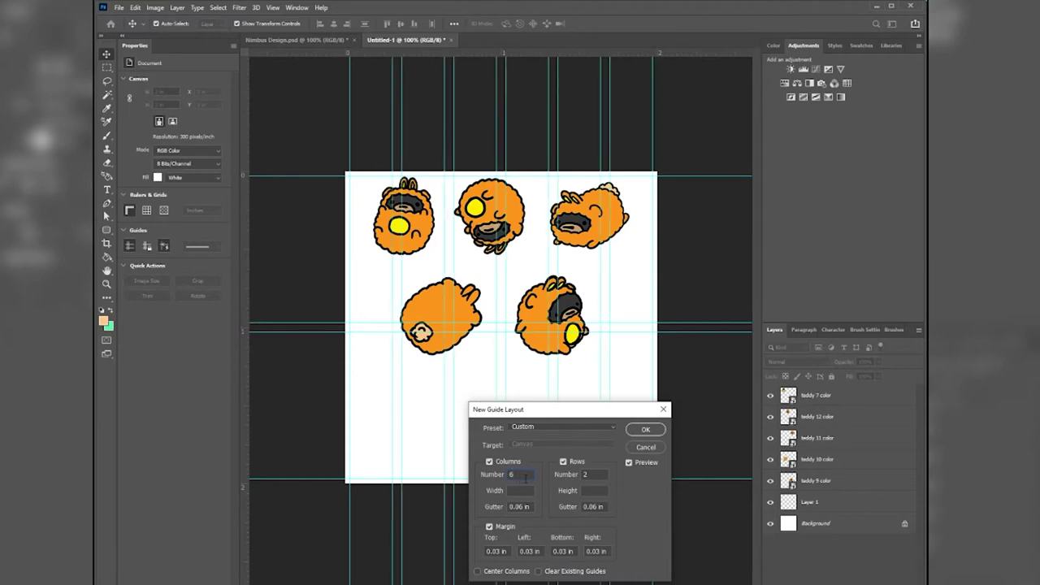
key("BackSpace")
type("3")
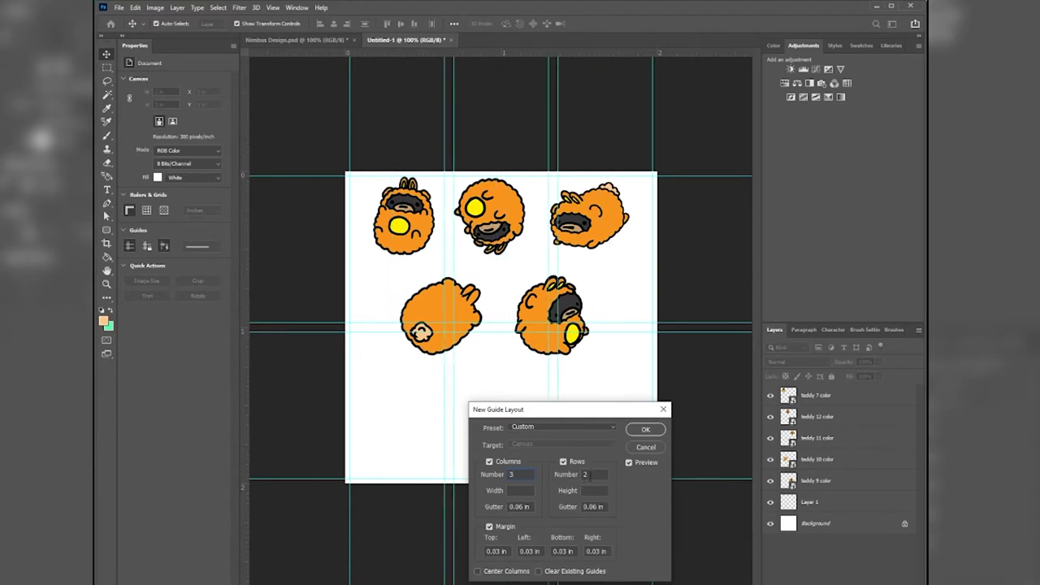
double_click(586, 476)
type("3")
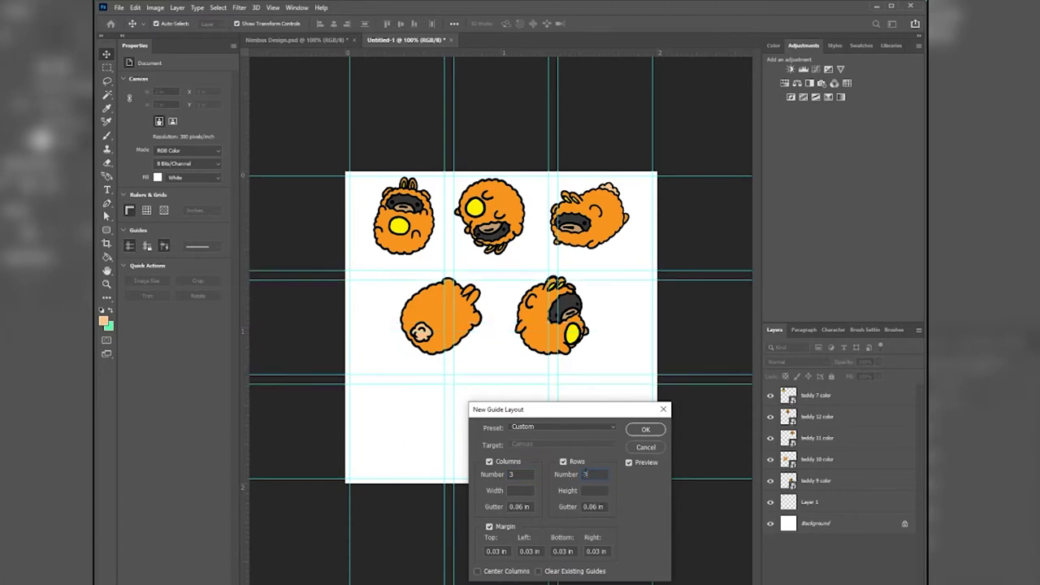
Apply the 3×3 guide grid and move teddy 10 into the bottom-left cell.
left_click(645, 430)
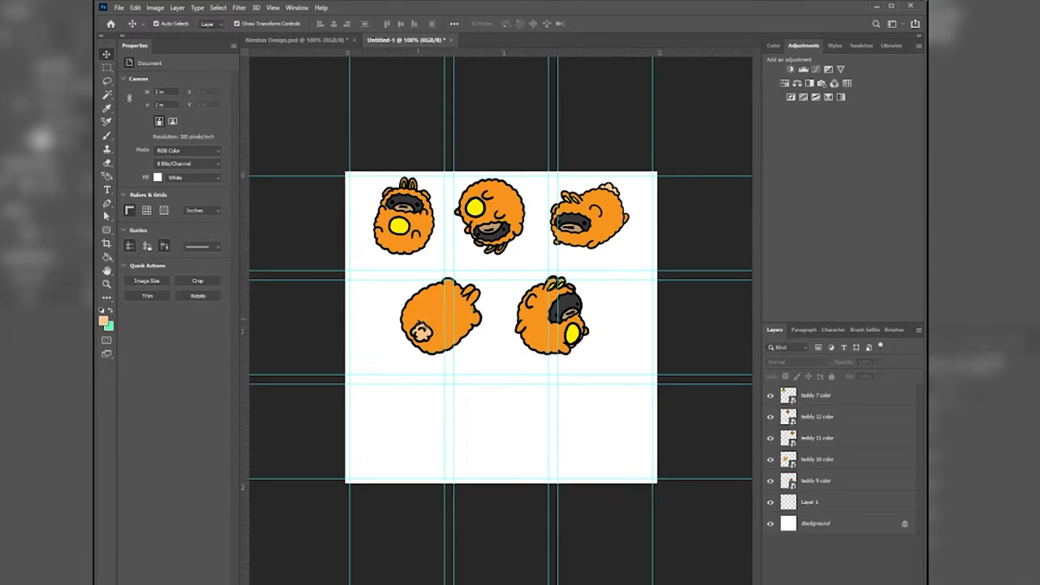
left_click(424, 327)
left_click_drag(424, 328, 375, 442)
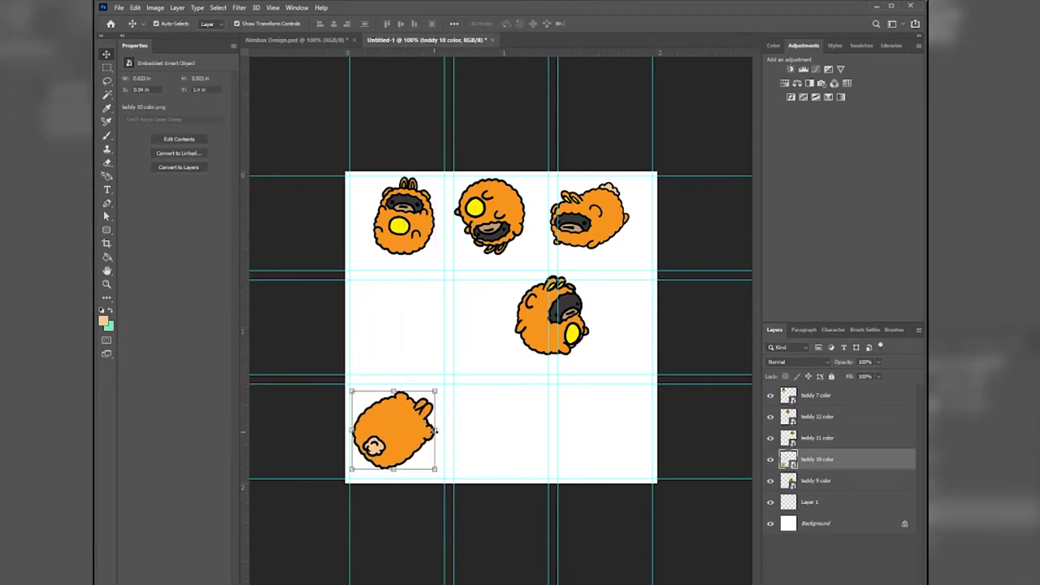
mouse_move(436, 431)
left_mouse_down()
mouse_move(445, 410)
mouse_move(444, 430)
left_mouse_up()
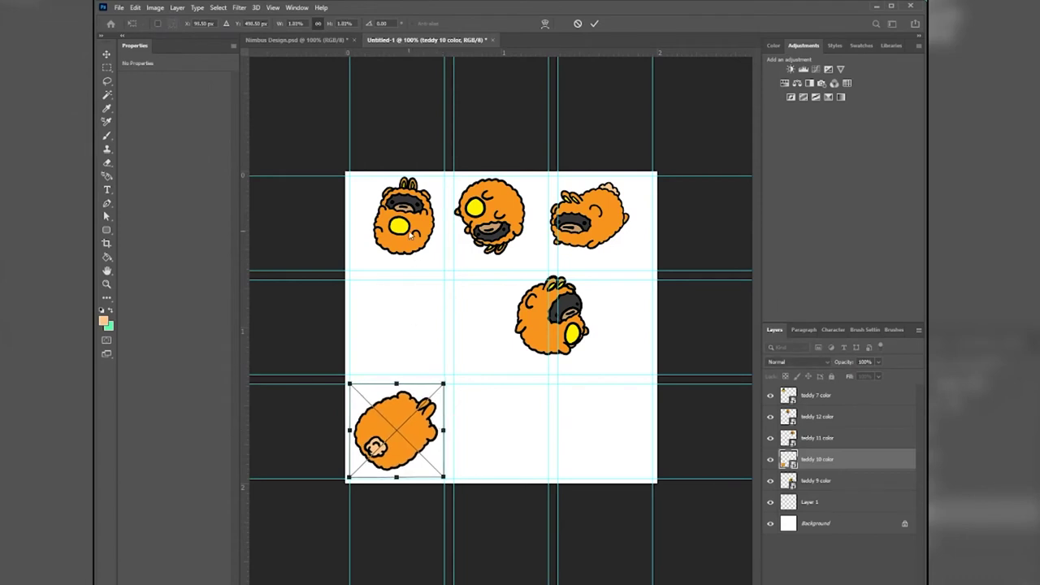
left_click(594, 23)
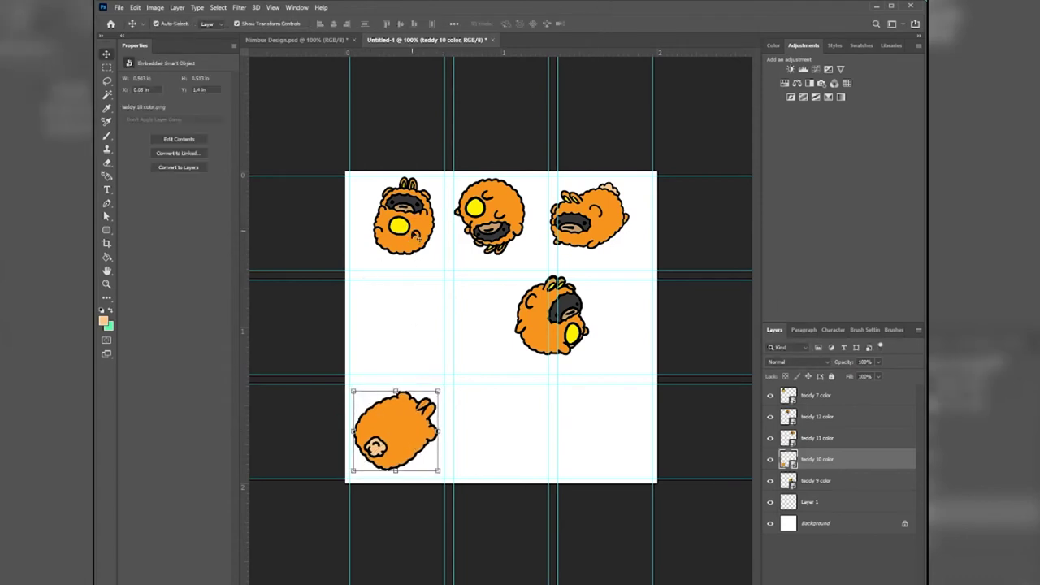
Move teddy 7 into the middle-left cell and enlarge it to fill the cell.
left_click_drag(416, 238, 417, 299)
left_click_drag(424, 258, 444, 281)
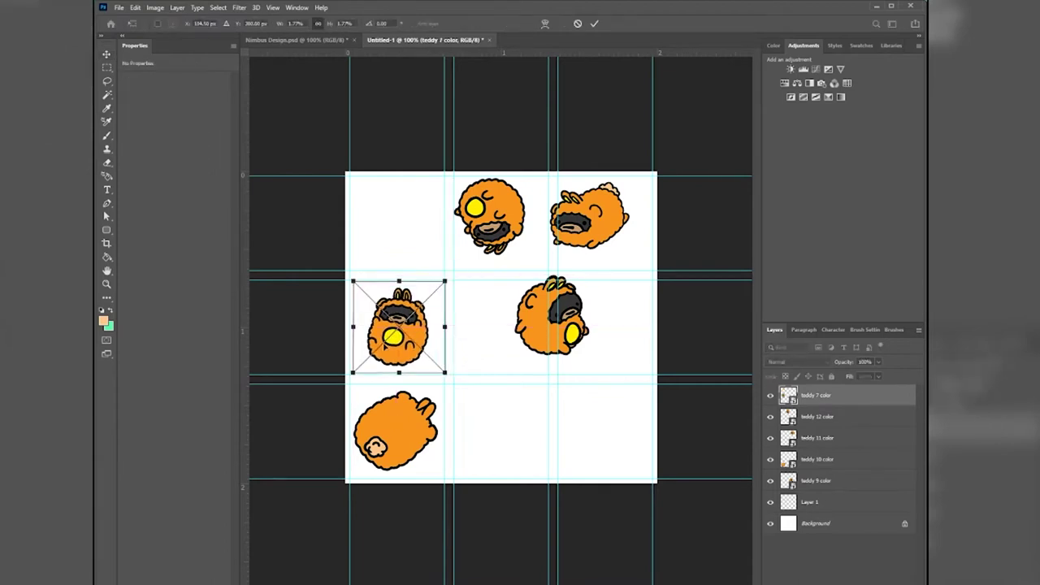
left_click_drag(353, 372, 345, 379)
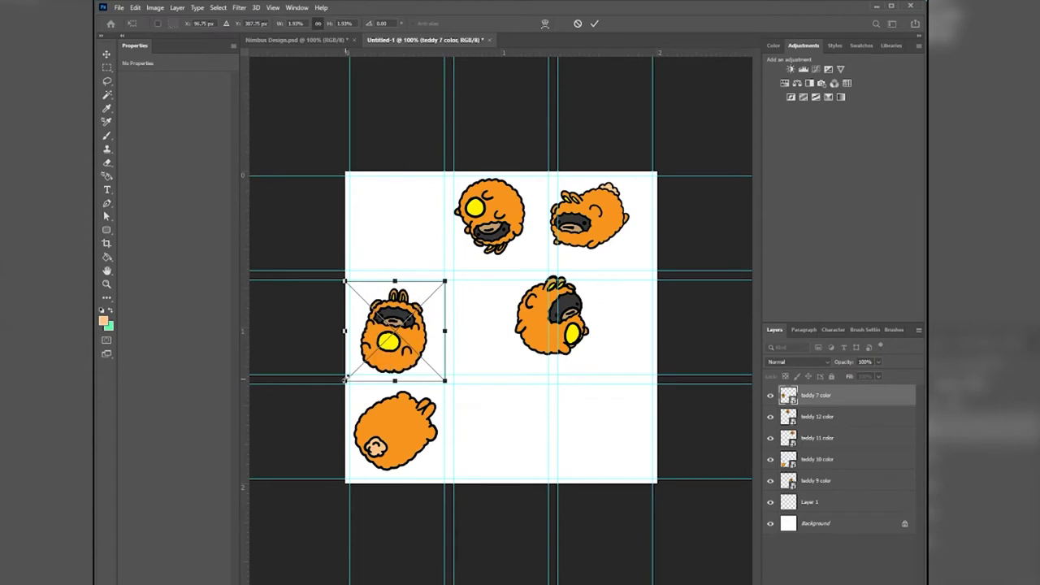
left_click(596, 23)
Place teddy 12 in the top-left cell and enlarge it to fit.
left_click_drag(493, 219, 442, 190)
key("ctrl+t")
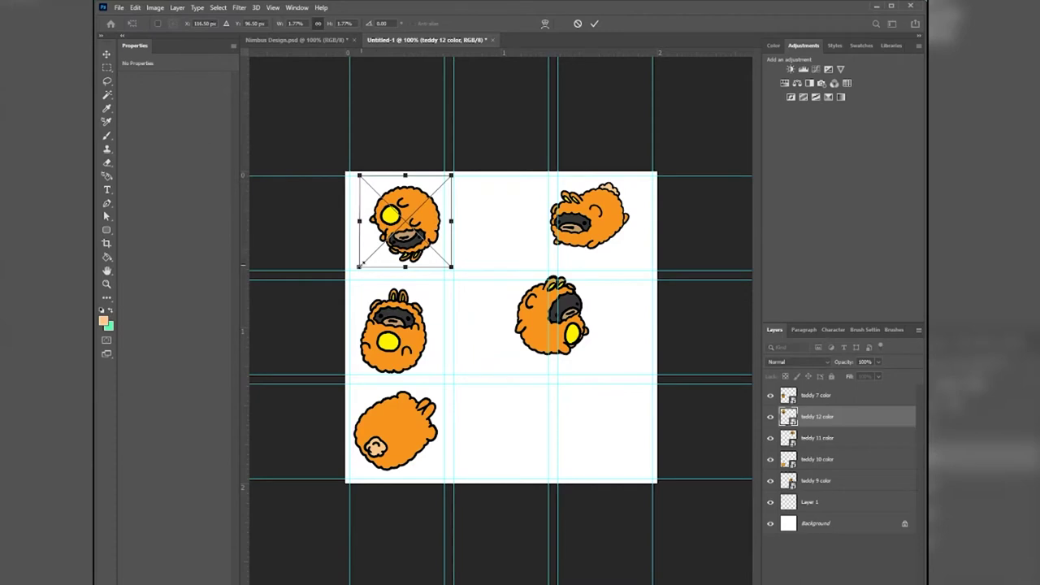
left_click_drag(358, 266, 349, 278)
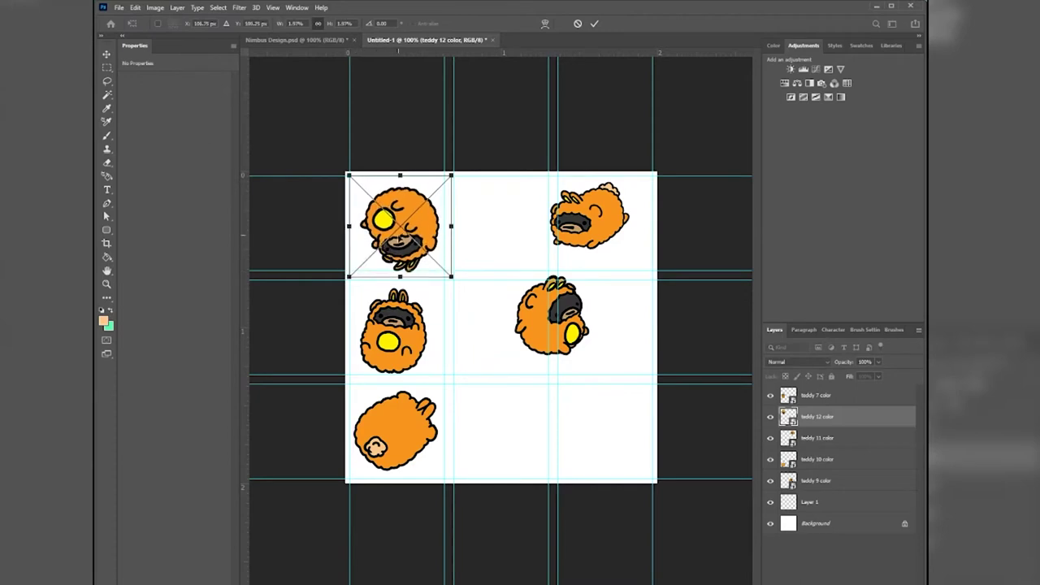
left_click_drag(398, 232, 395, 232)
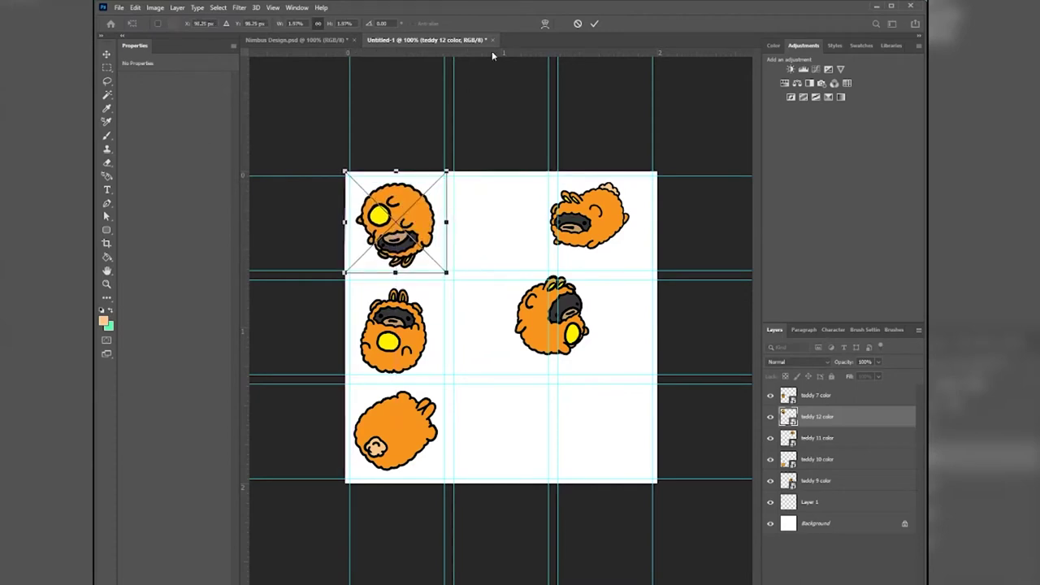
left_click(595, 24)
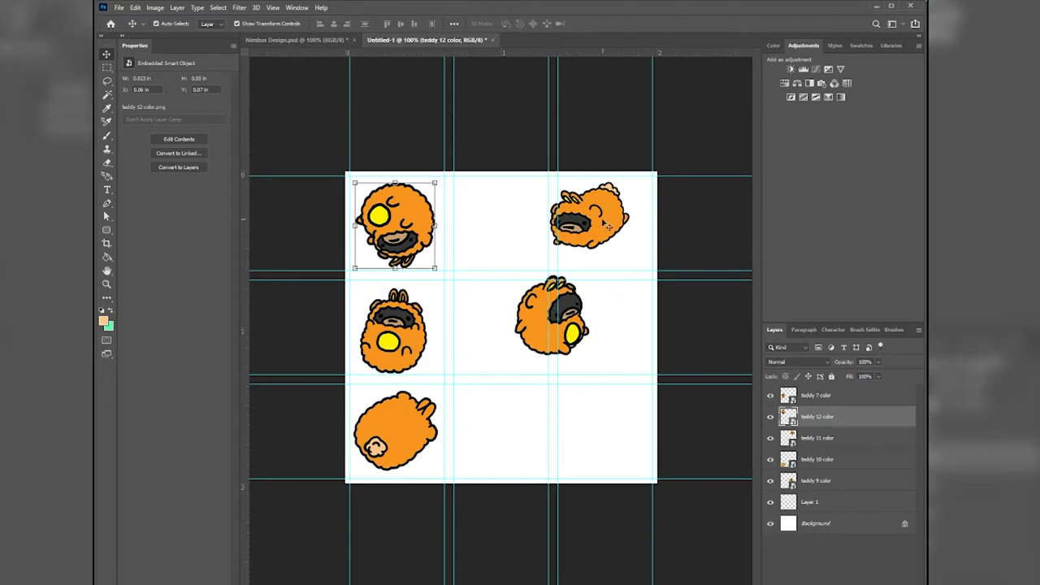
Move teddy 11 into the top-middle cell and enlarge it to fit.
left_click_drag(603, 222, 515, 230)
key("ctrl+t")
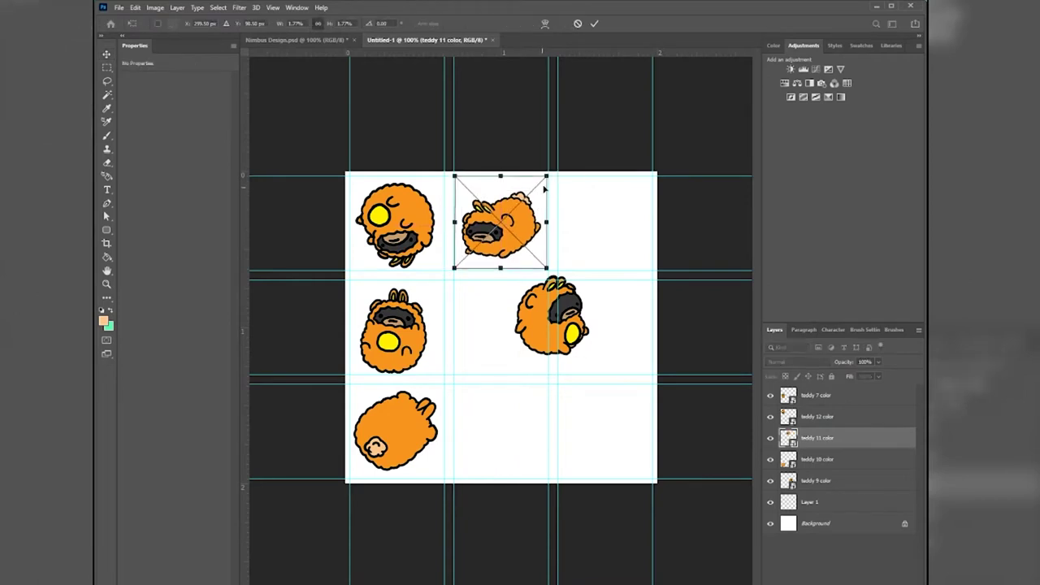
left_click_drag(500, 269, 501, 278)
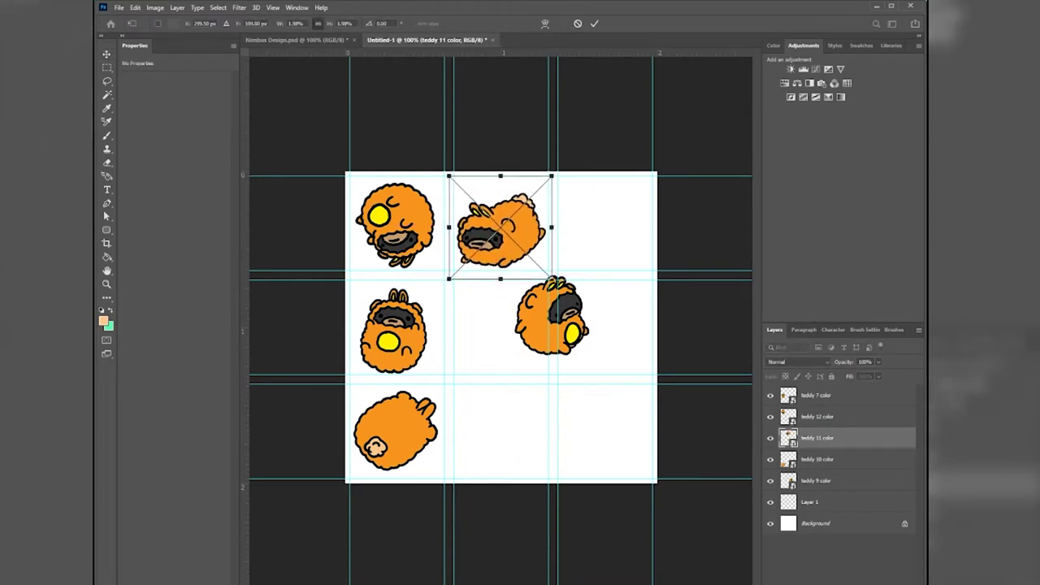
left_click(599, 23)
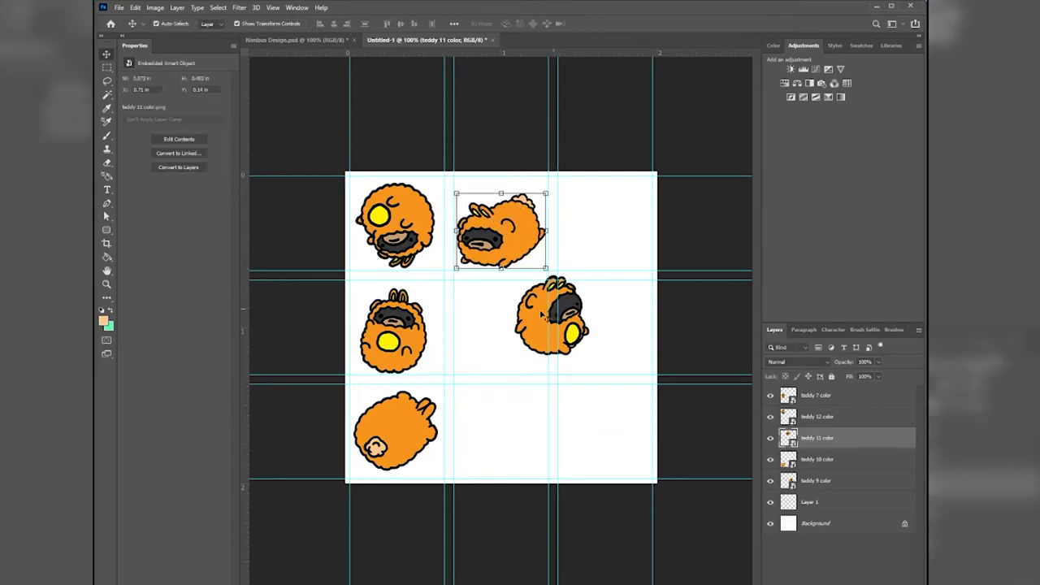
Move teddy 9 into the centre cell, enlarging and centring it.
left_click_drag(528, 317, 471, 324)
left_click_drag(531, 286, 546, 280)
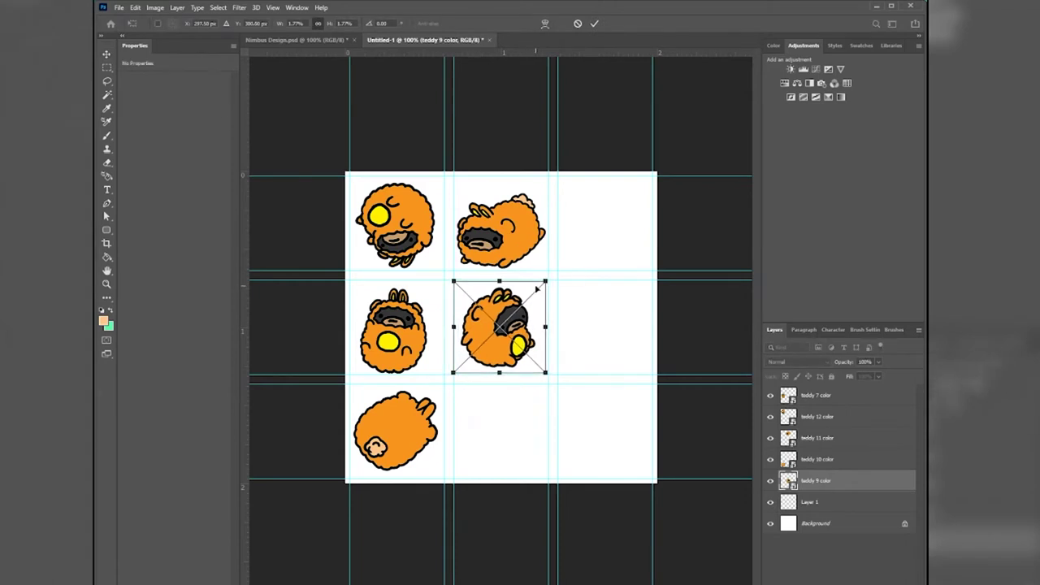
left_click_drag(500, 372, 503, 351)
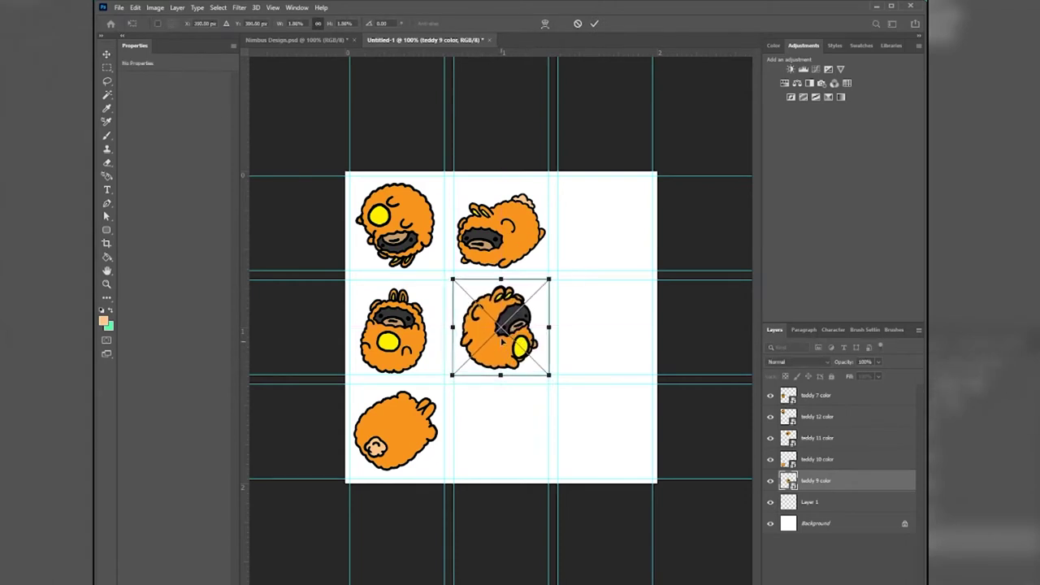
left_click(594, 23)
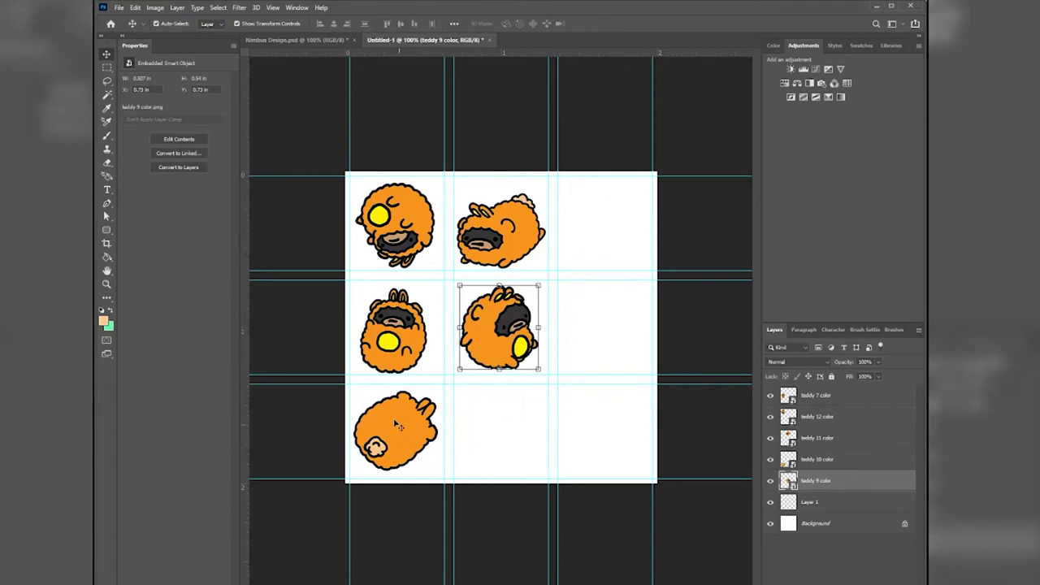
left_click(409, 436)
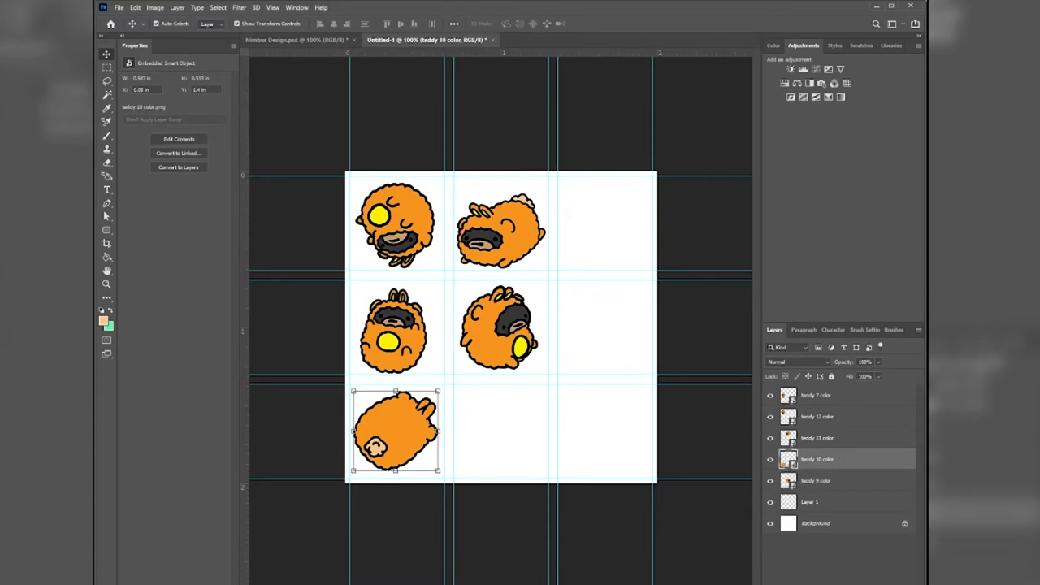
mouse_move(151, 583)
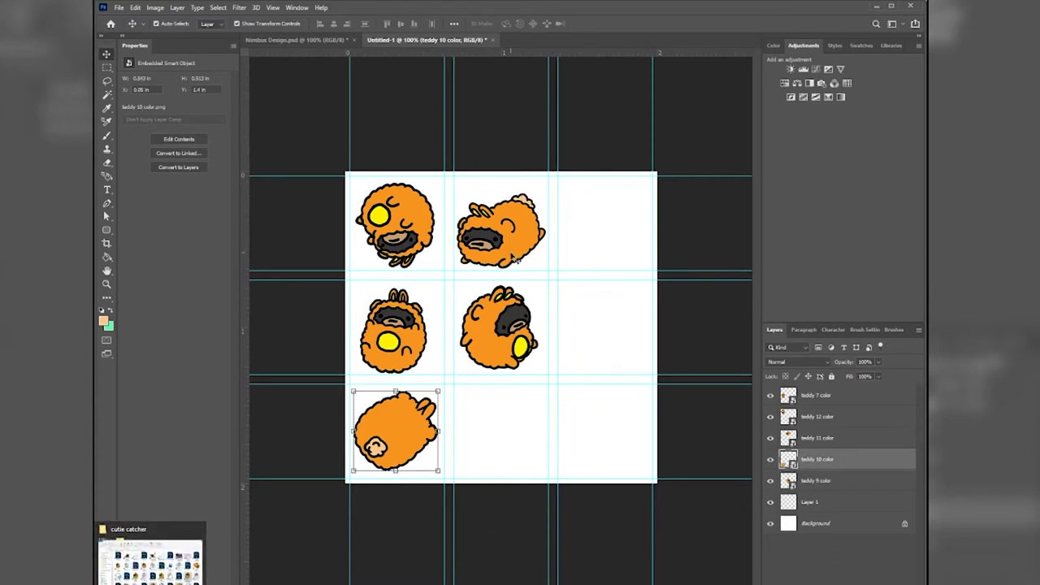
Duplicate teddy 12 into the top-right cell and rotate the copy.
left_click(405, 224)
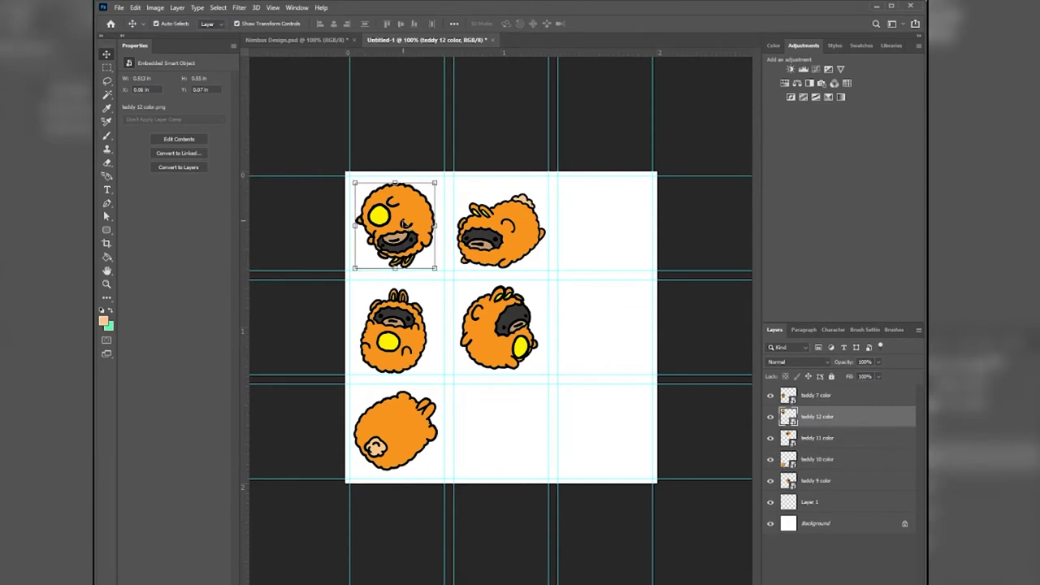
left_click_drag(405, 224, 606, 225, "alt")
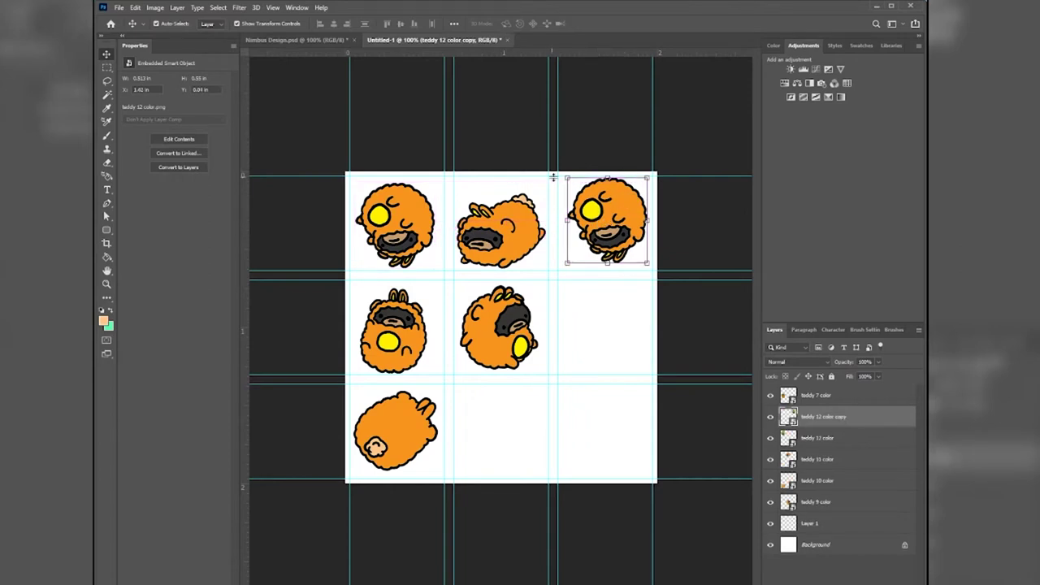
left_click_drag(565, 168, 518, 248)
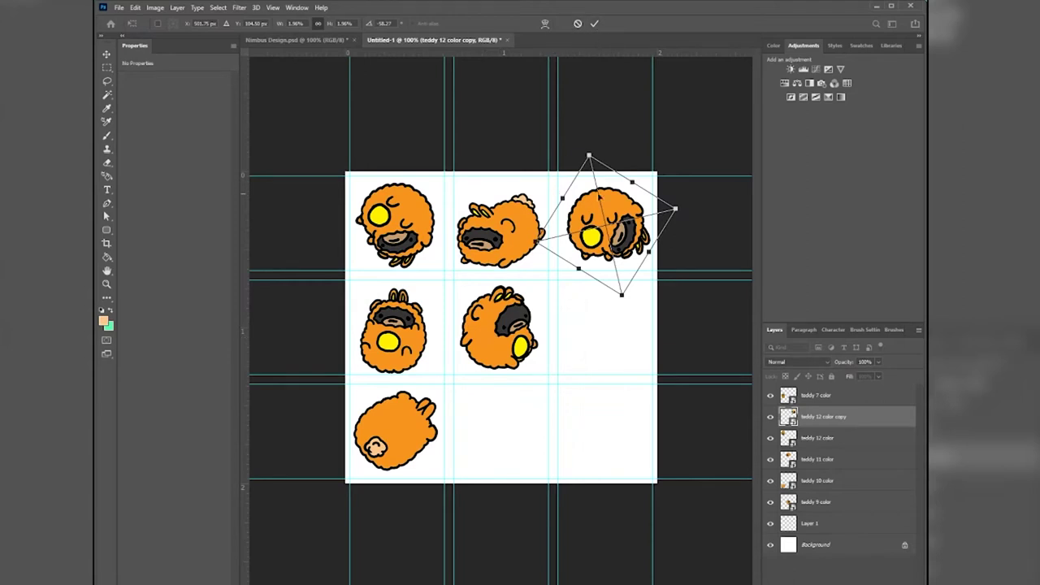
left_click(595, 25)
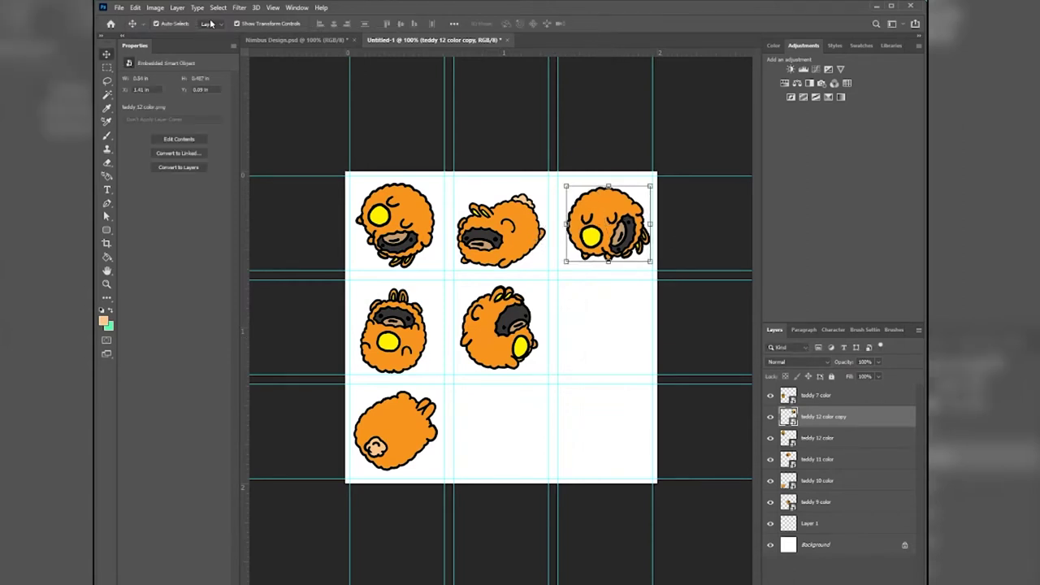
Flip the copy horizontally, rotate it further, and place it in the middle-right cell.
left_click(179, 8)
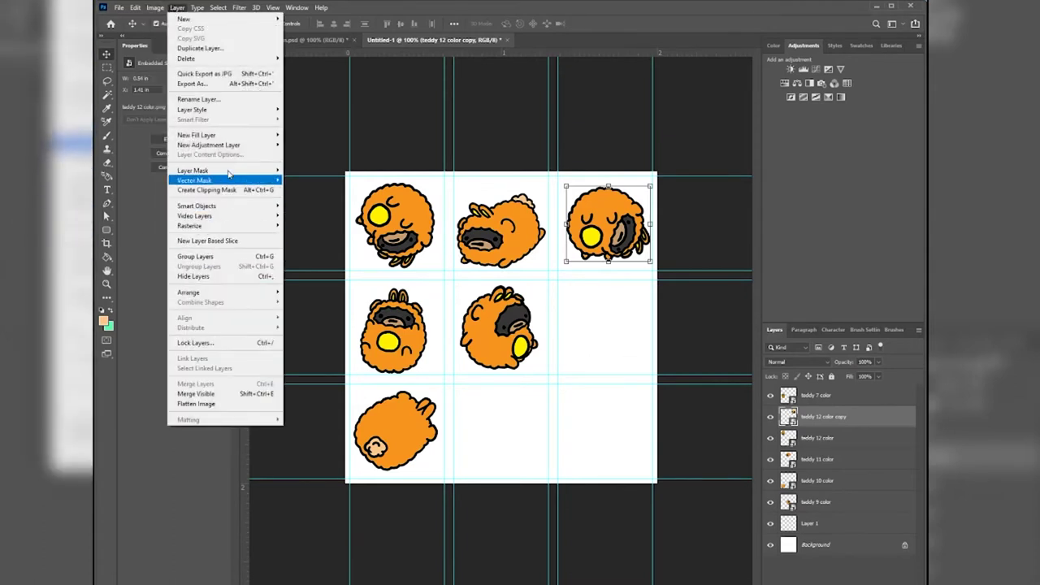
mouse_move(138, 8)
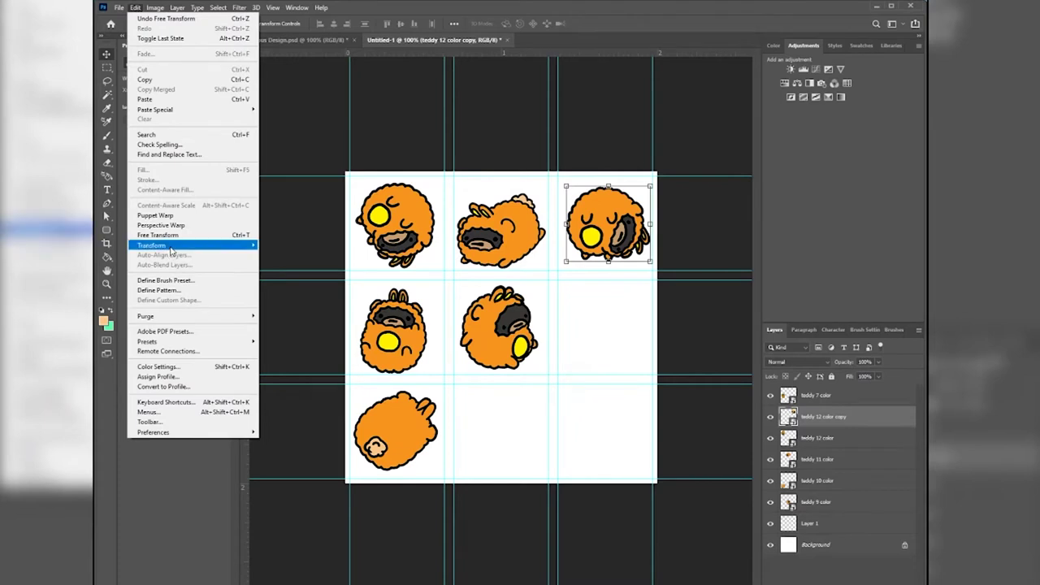
mouse_move(172, 249)
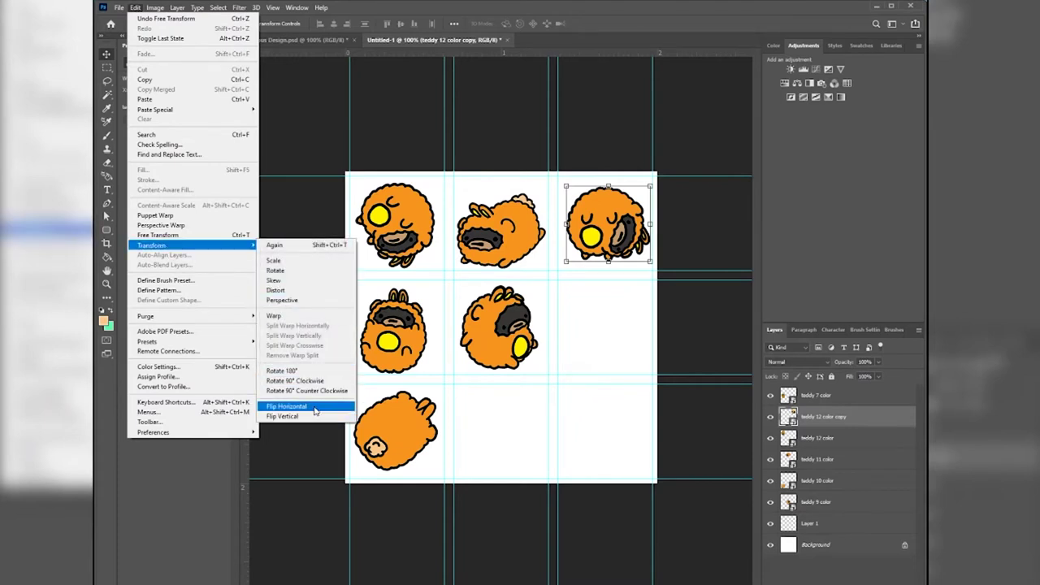
left_click(286, 406)
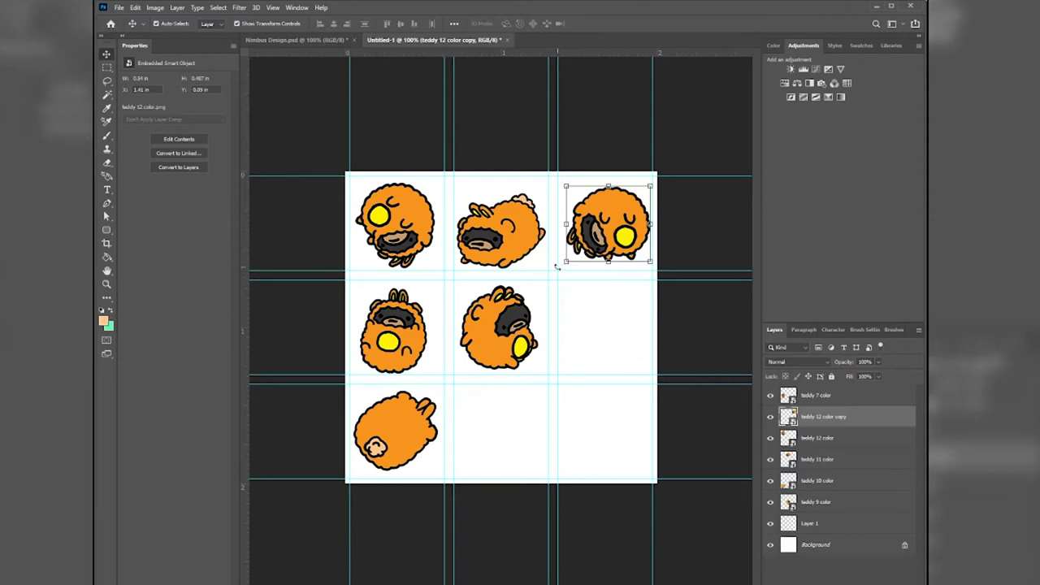
left_click_drag(558, 267, 557, 282)
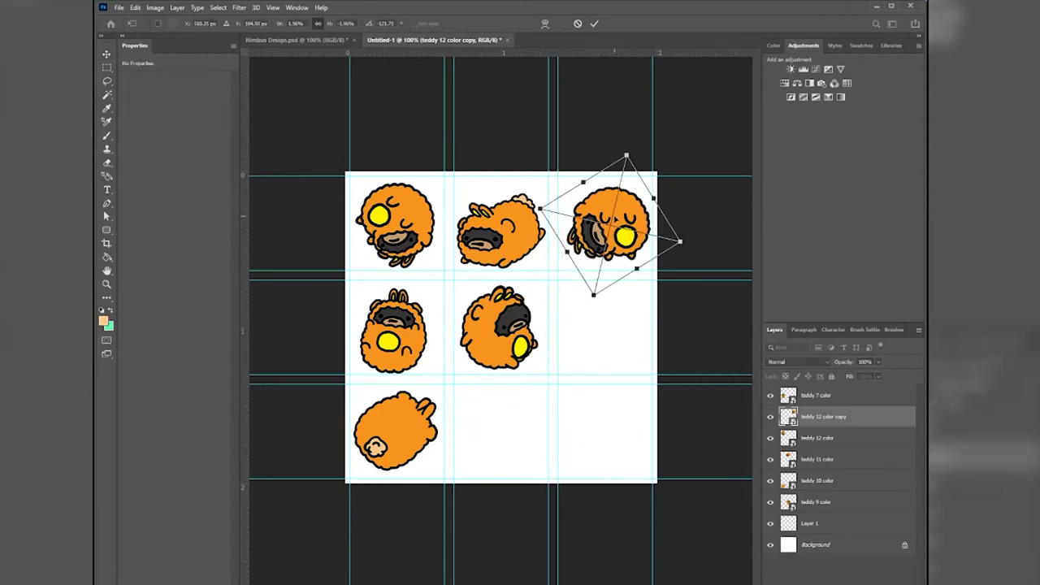
left_click_drag(629, 147, 603, 140)
left_click_drag(603, 223, 601, 319)
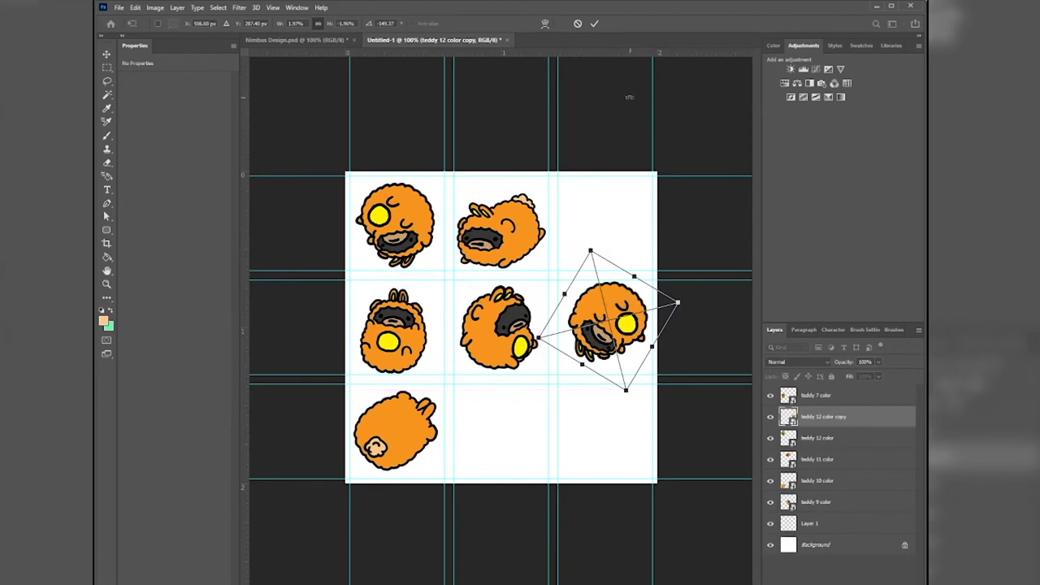
left_click(596, 25)
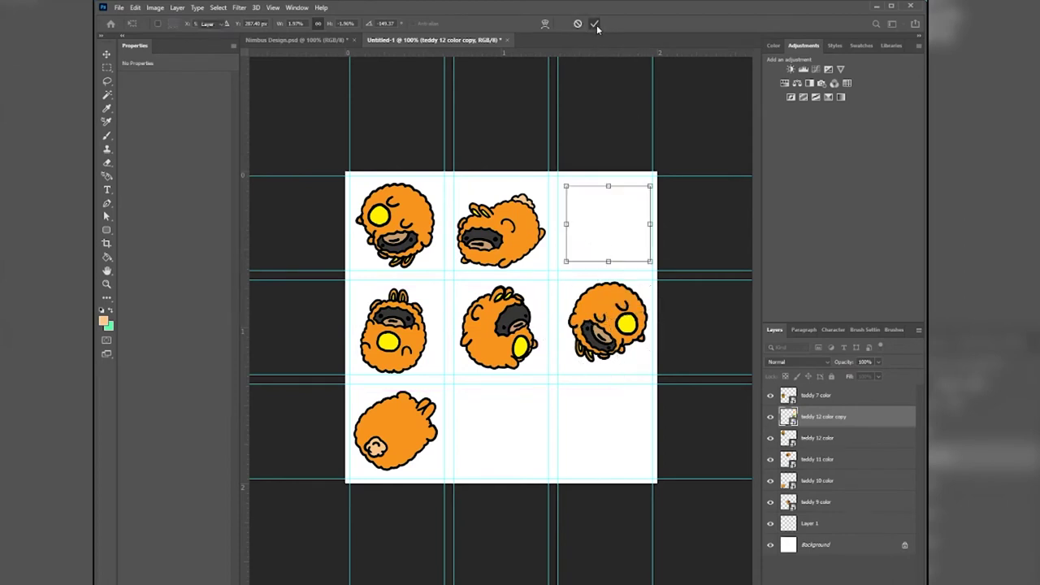
left_click(494, 351)
Duplicate the centre teddy into the top-right cell and rotate it about -60°.
left_click_drag(490, 352, 595, 247, "alt")
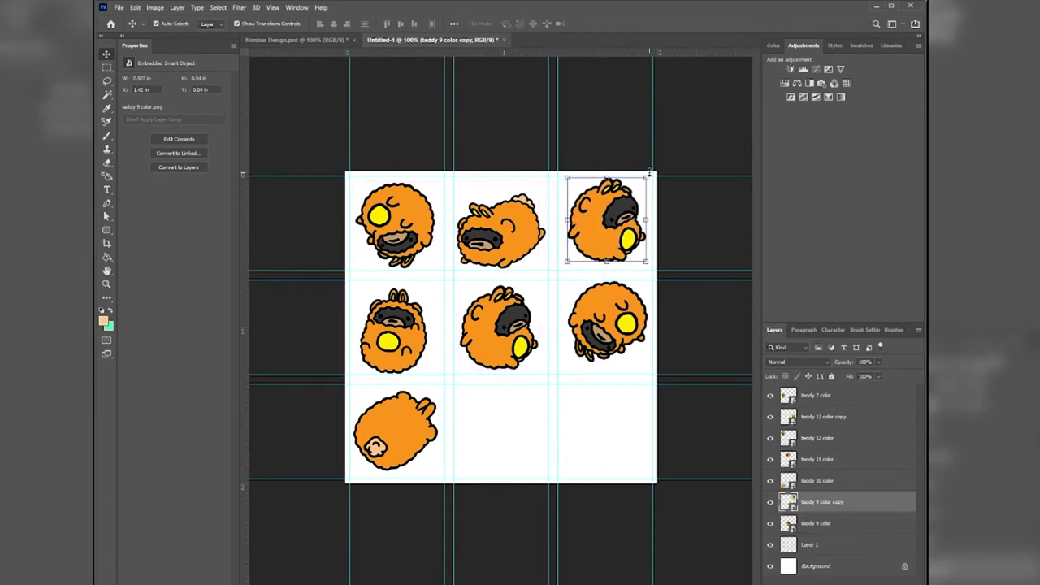
left_click_drag(650, 172, 639, 167)
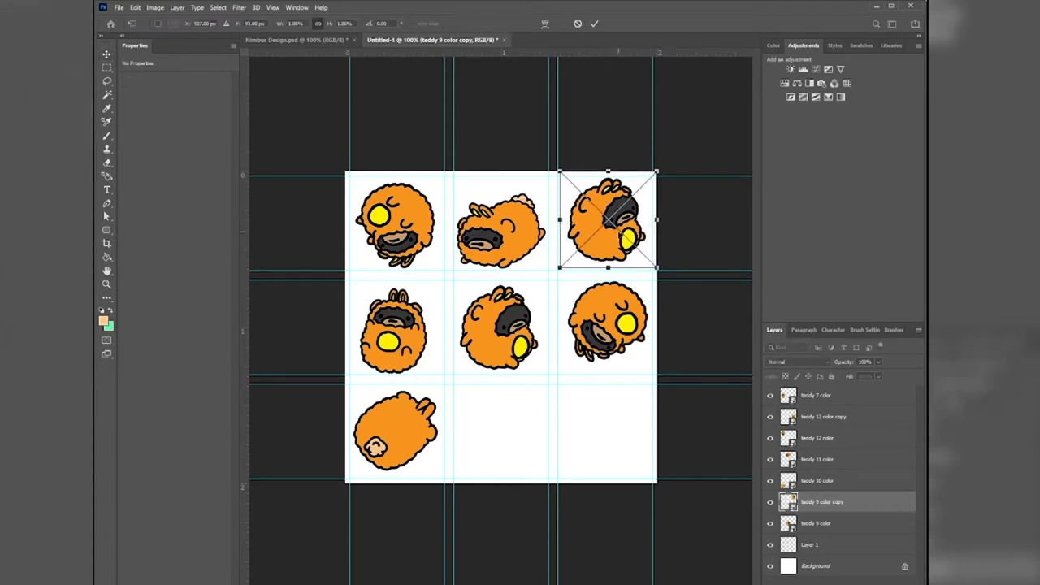
left_click_drag(552, 273, 655, 295)
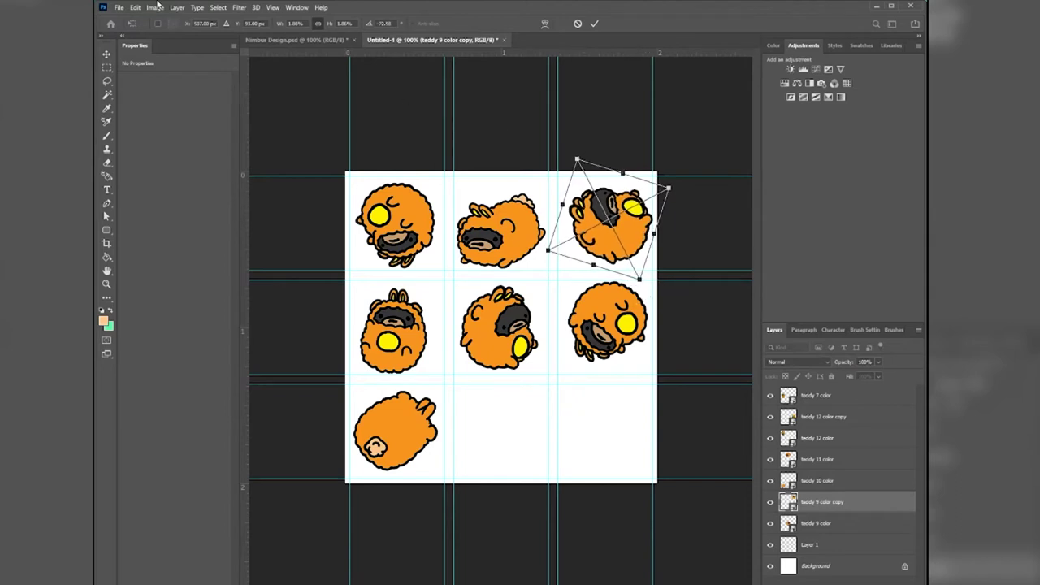
left_click(595, 25)
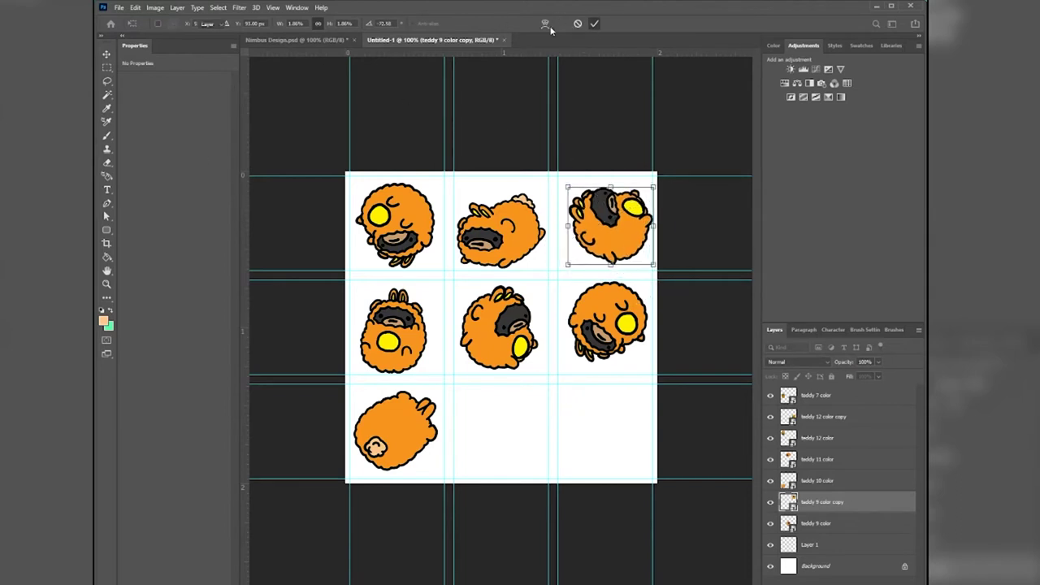
Flip the top-right teddy vertically and nudge it snugly into its cell.
left_click(136, 8)
mouse_move(186, 245)
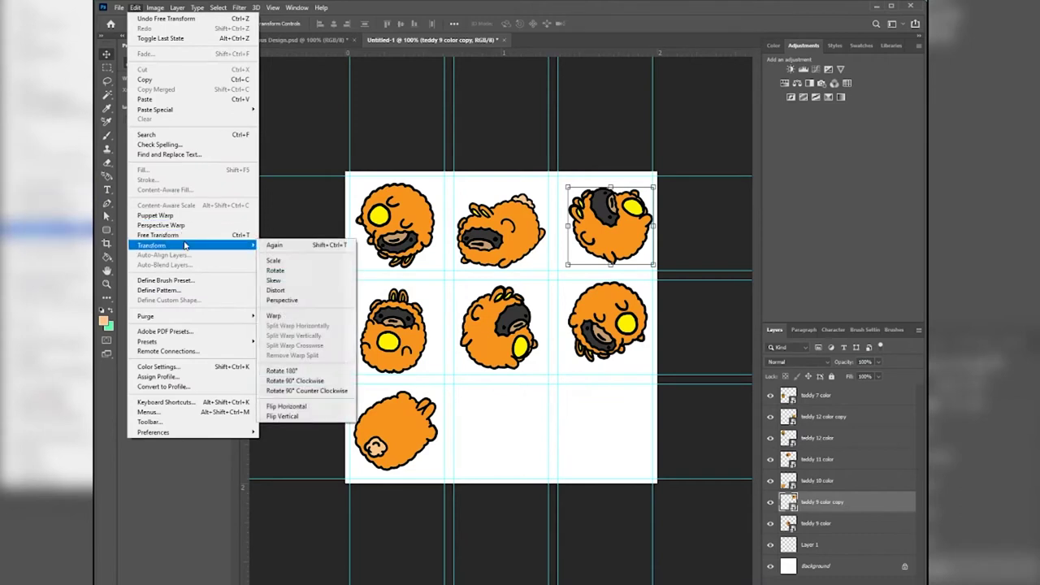
left_click(292, 416)
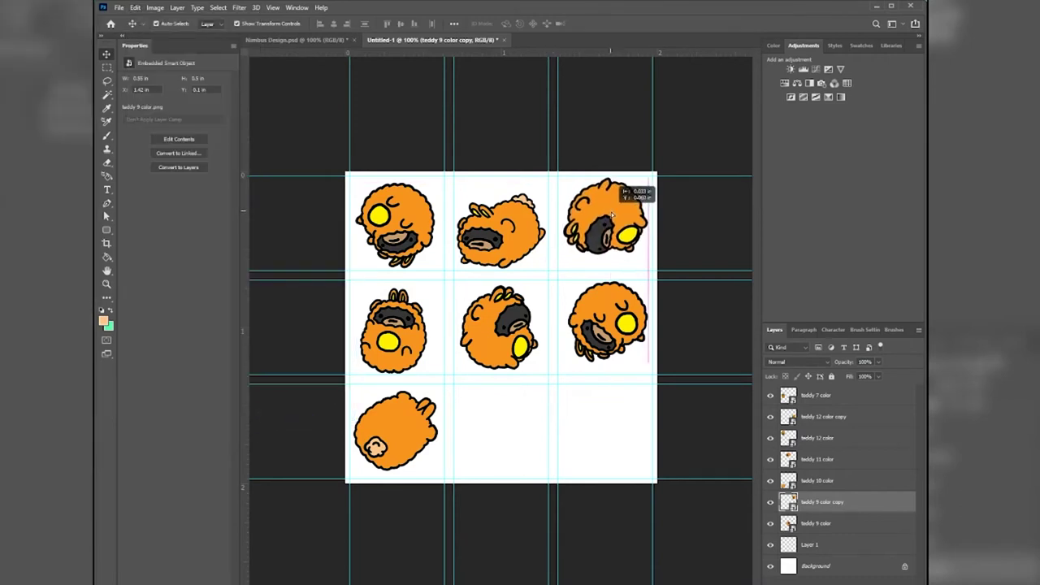
left_click_drag(617, 224, 611, 213)
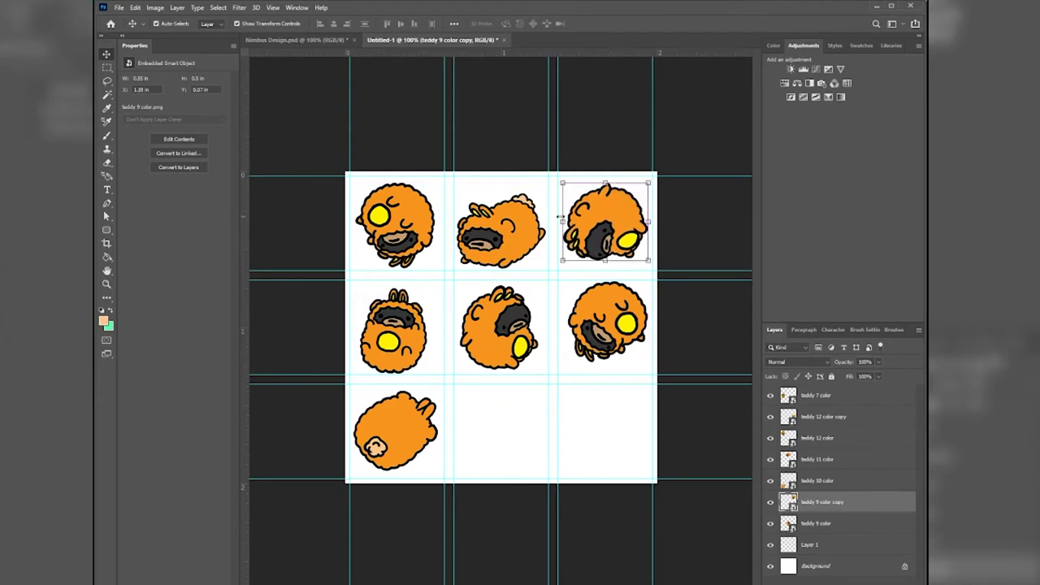
left_click(395, 347)
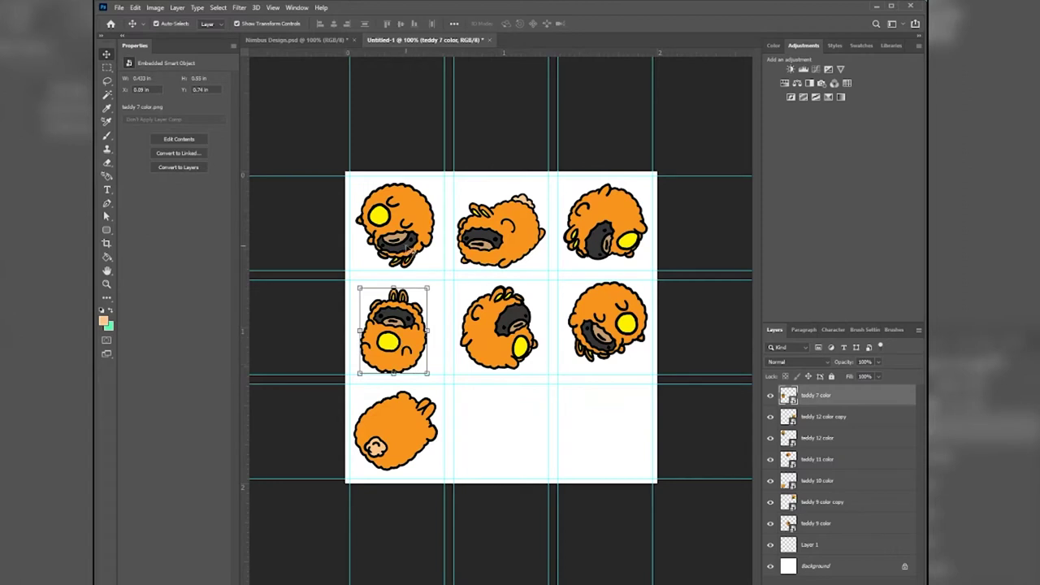
Copy the top-middle teddy into the bottom-right cell.
left_click(505, 237)
left_click_drag(502, 233, 606, 430, "alt")
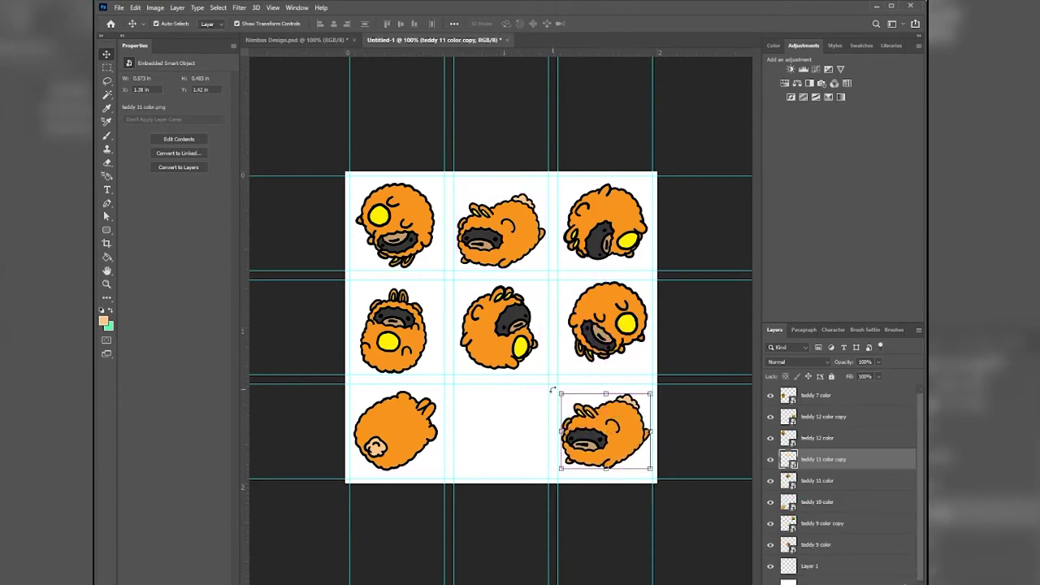
mouse_move(551, 391)
left_mouse_down()
mouse_move(550, 380)
mouse_move(547, 403)
left_mouse_up()
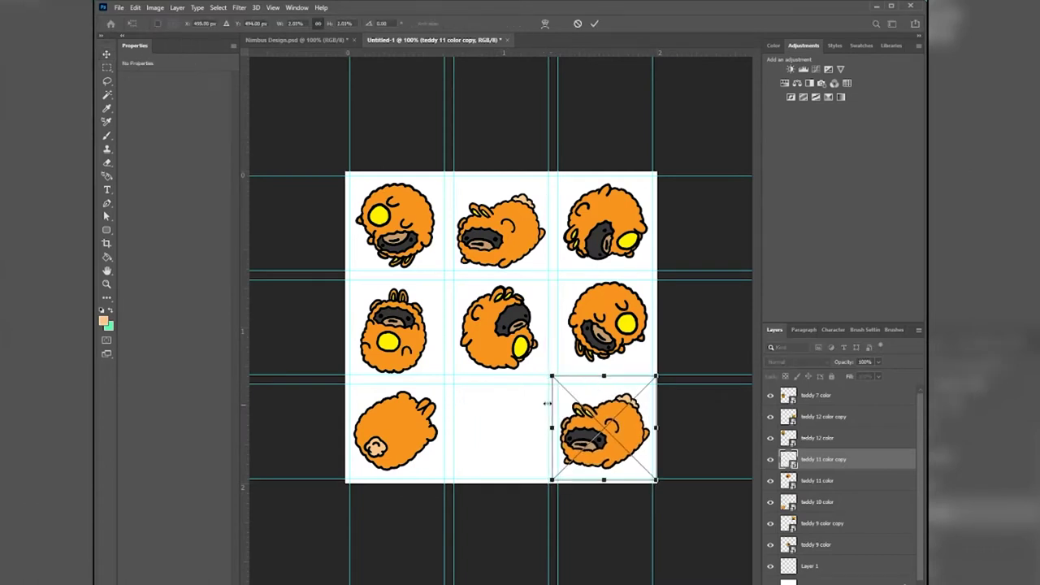
left_click(594, 23)
Mirror the bottom-right teddy horizontally, then rotate and shift it into place.
left_click(135, 7)
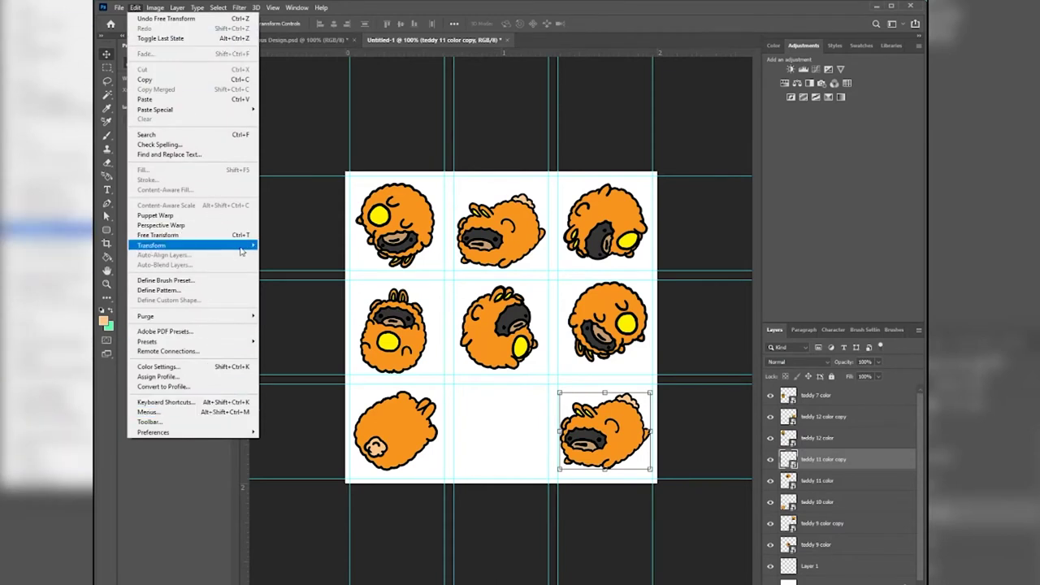
mouse_move(203, 245)
left_click(286, 407)
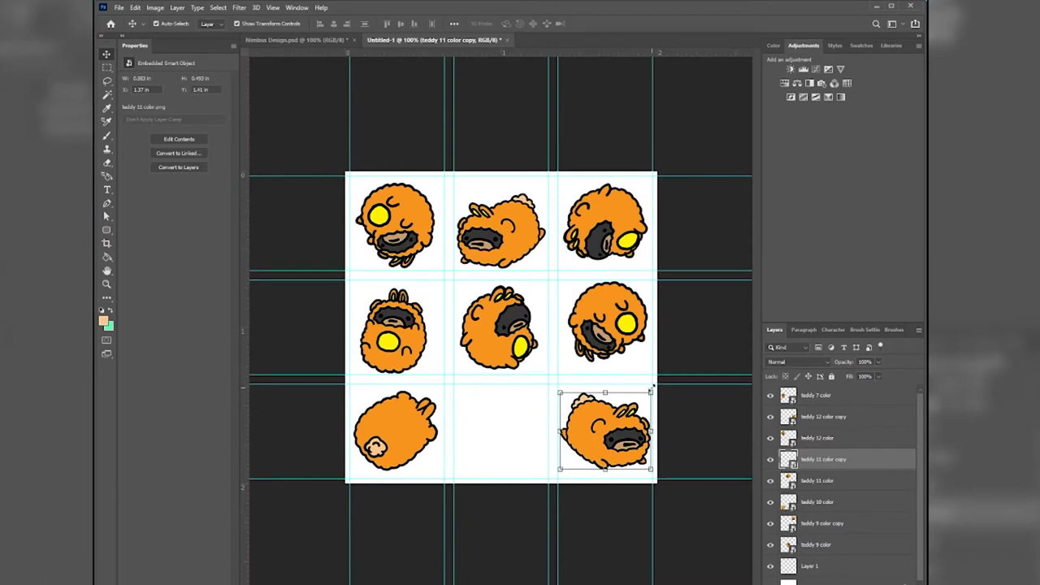
left_click_drag(660, 388, 619, 312)
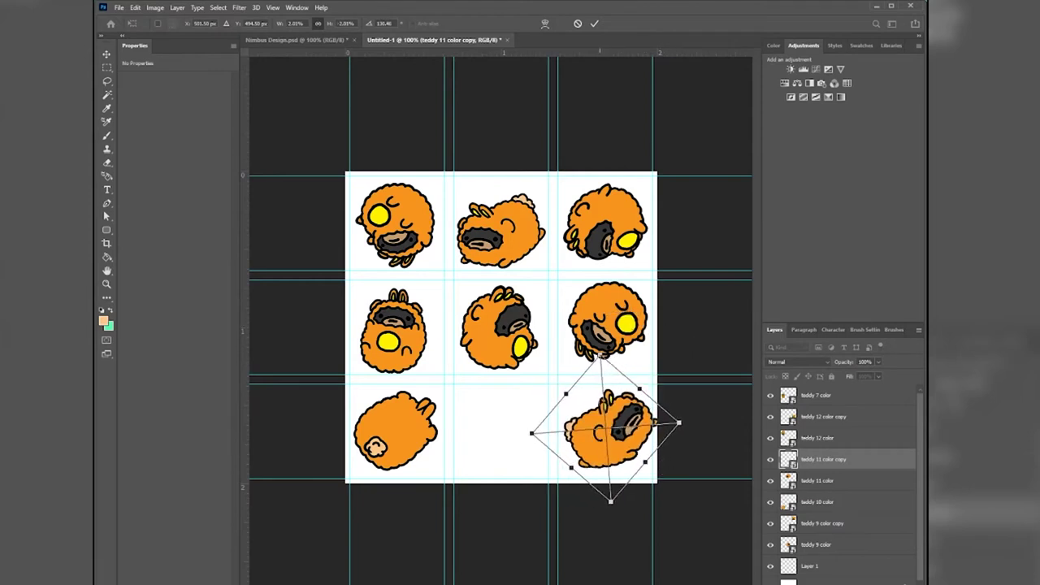
left_click_drag(659, 431, 653, 427)
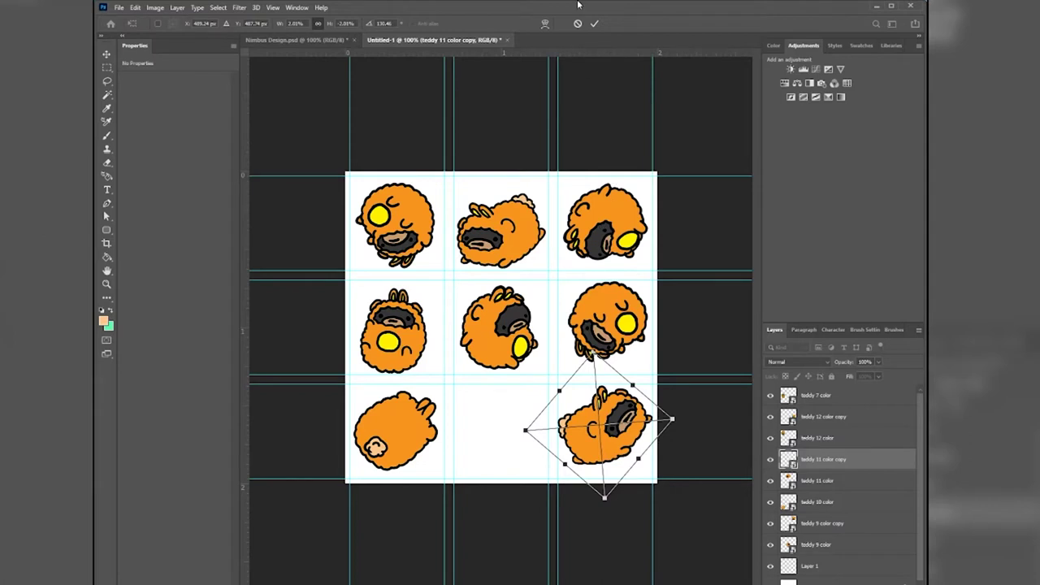
left_click(596, 24)
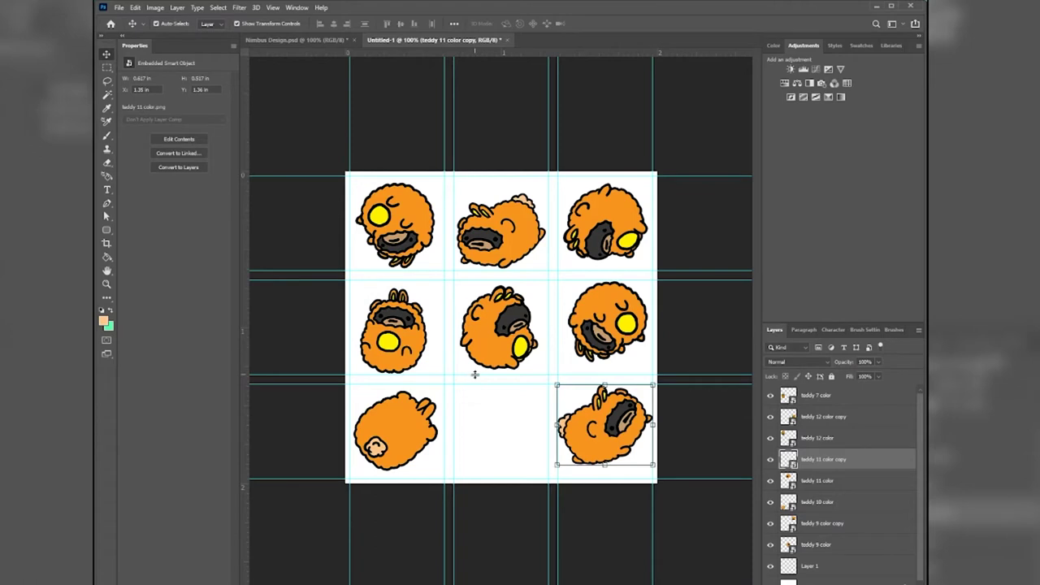
left_click(392, 438)
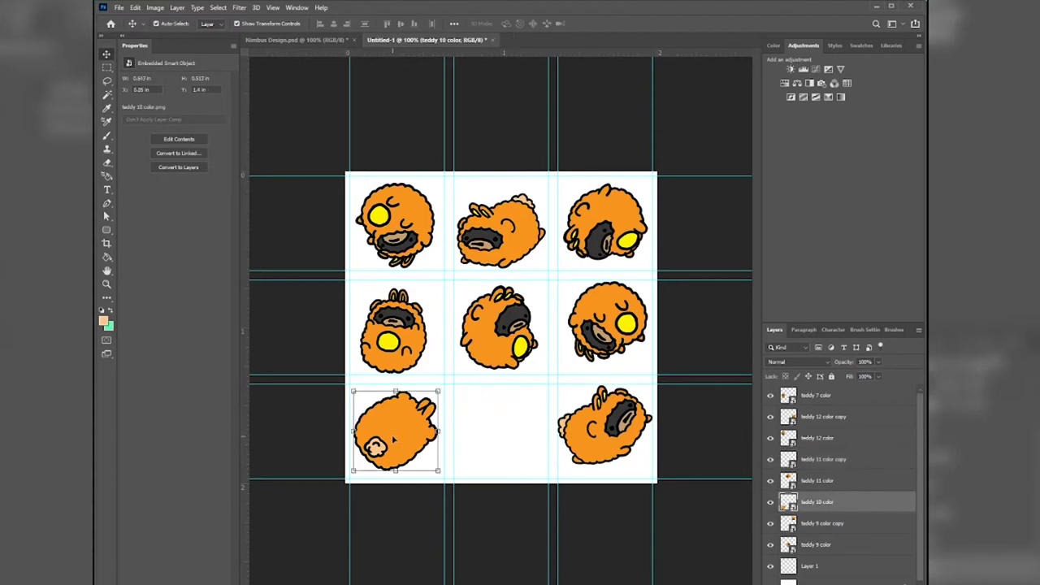
Move the middle-right teddy to bottom-middle and copy teddy 10 into the middle-right cell.
left_click(624, 324)
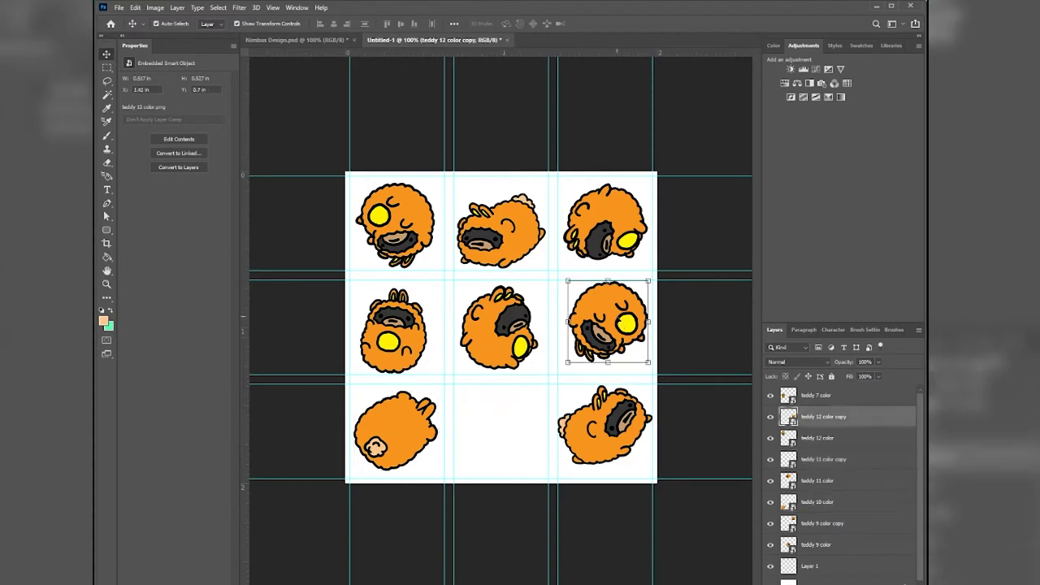
left_click_drag(625, 324, 518, 430)
left_click(402, 429)
left_click_drag(403, 429, 606, 320, "alt")
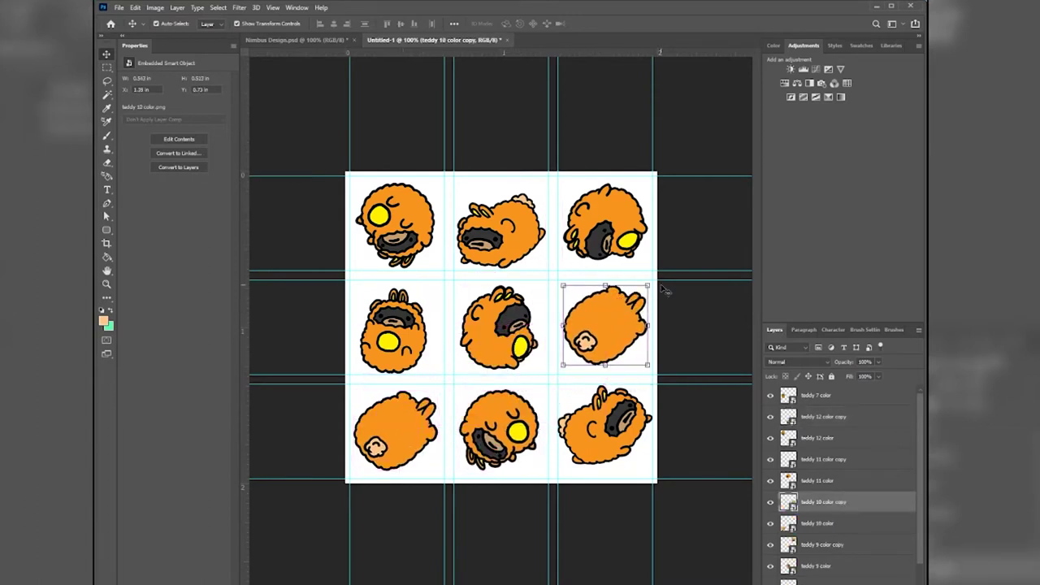
Rotate the copied teddy about -60° and commit it.
key("ctrl+t")
left_click_drag(650, 281, 634, 271)
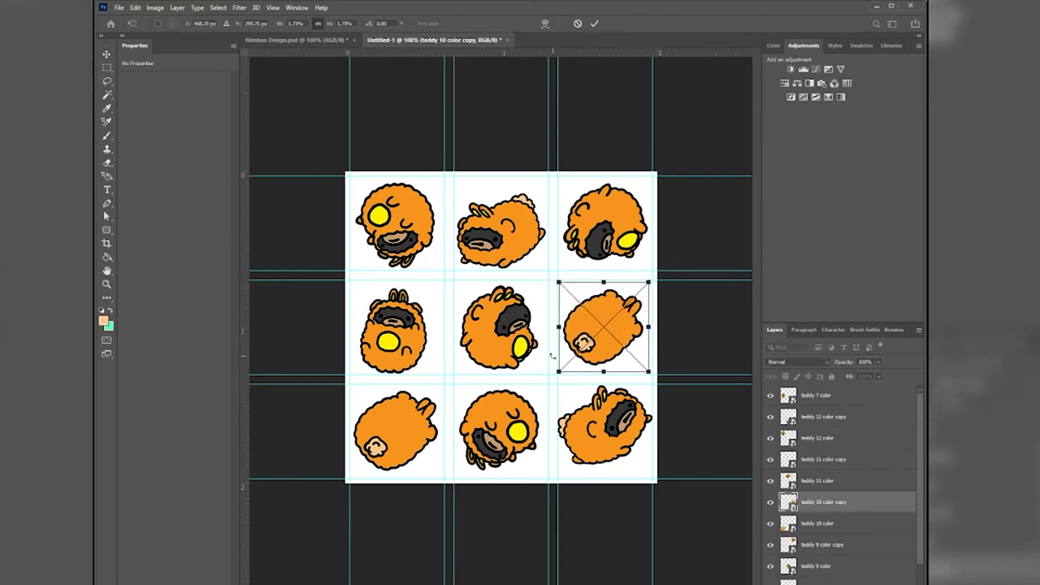
left_click_drag(554, 356, 646, 382)
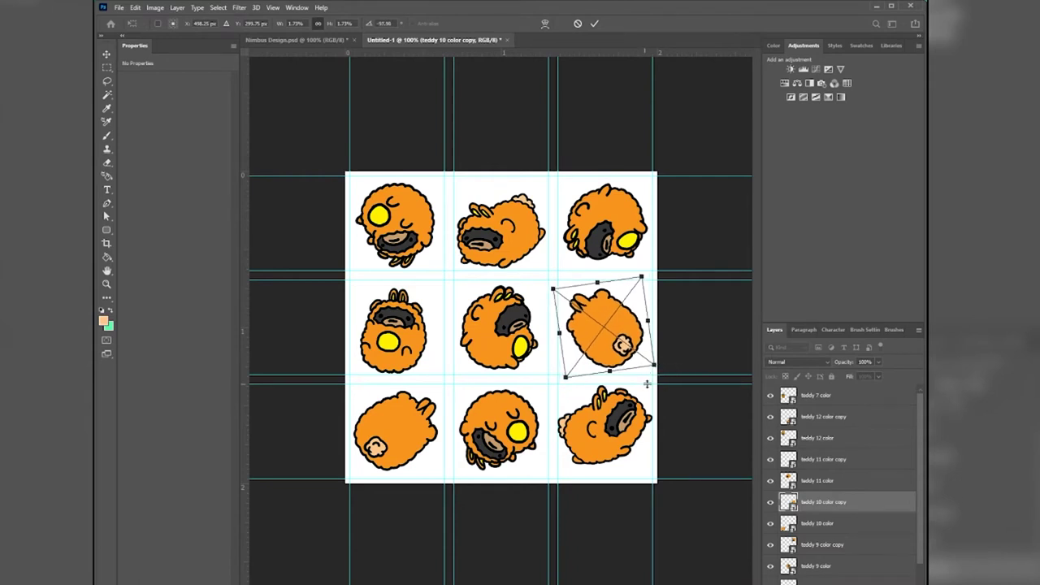
left_click(597, 24)
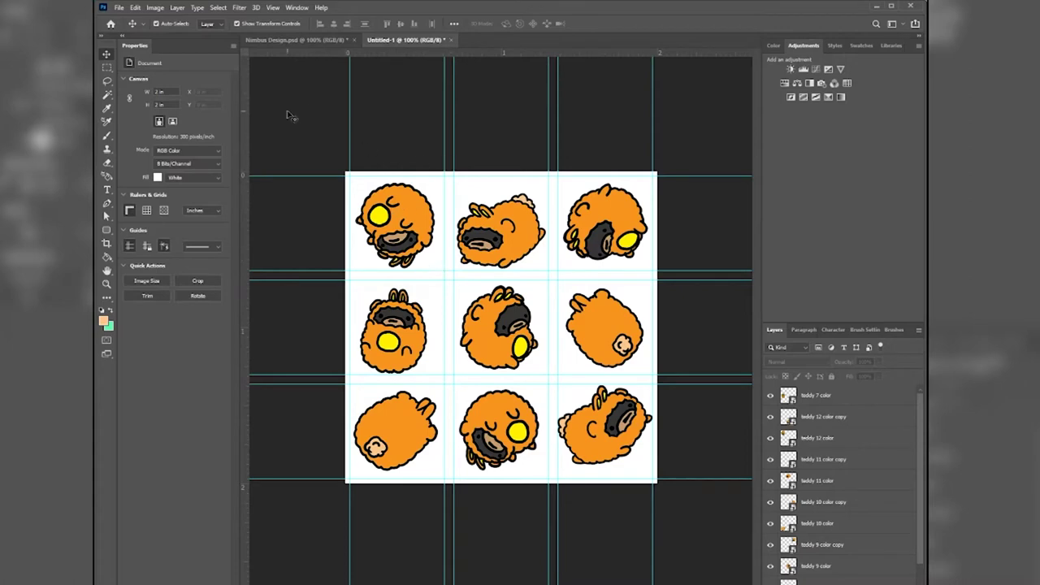
Start Save As and rename the file from Untitled-1 to Nimbus Pattern.
left_click(118, 7)
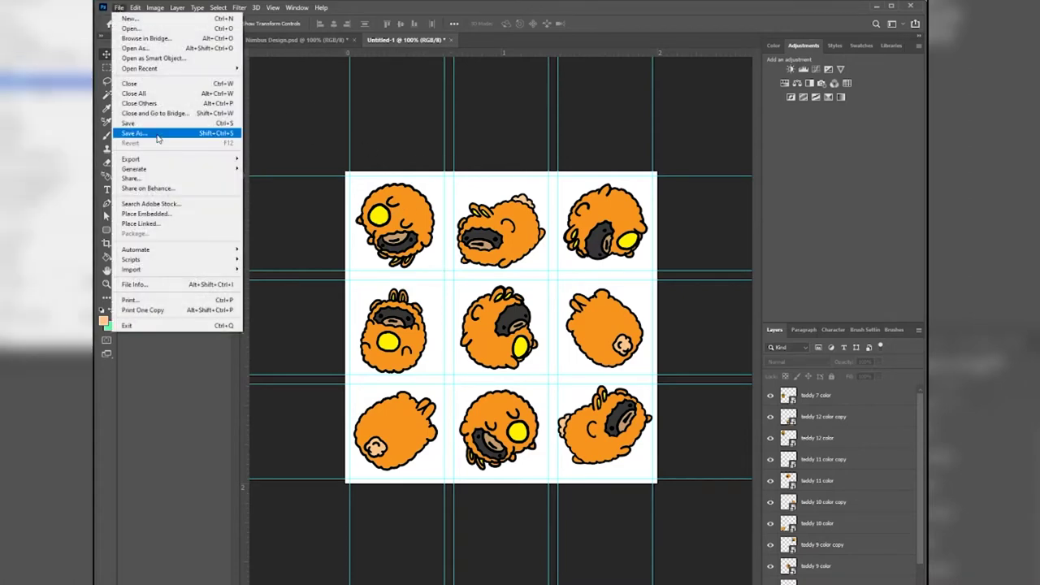
left_click(154, 134)
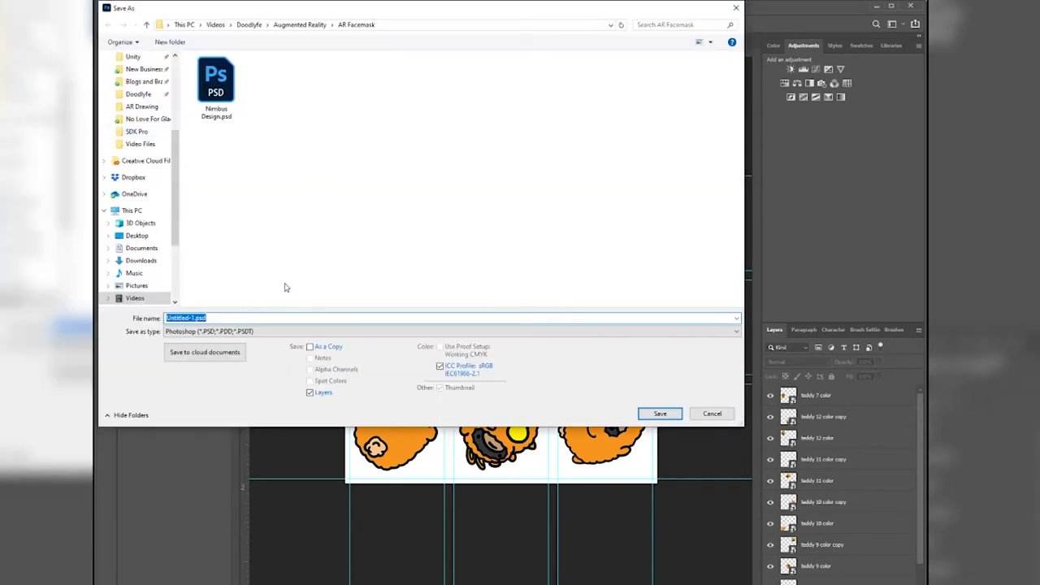
left_click(193, 318)
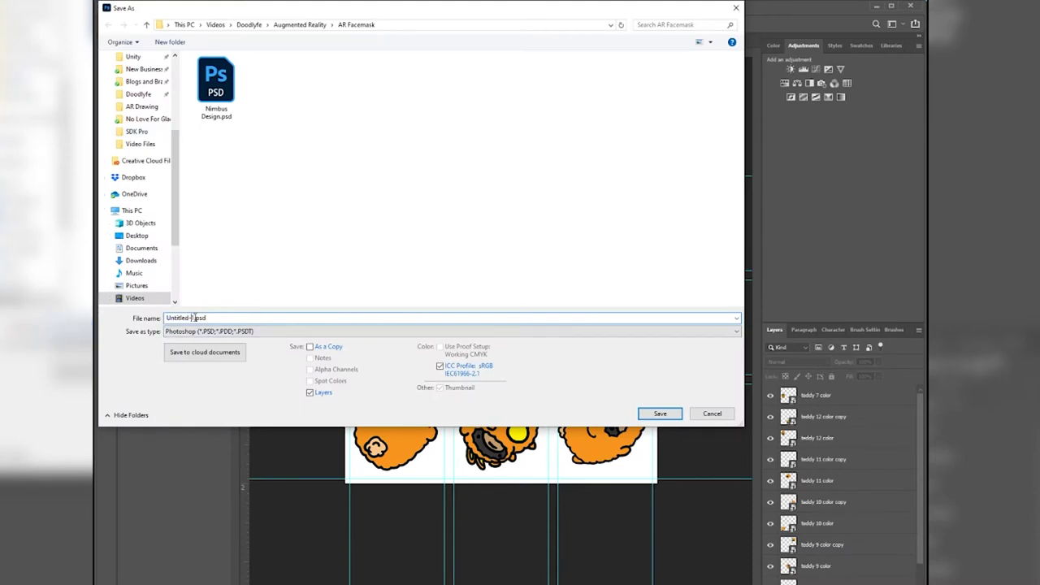
left_click_drag(195, 318, 156, 321)
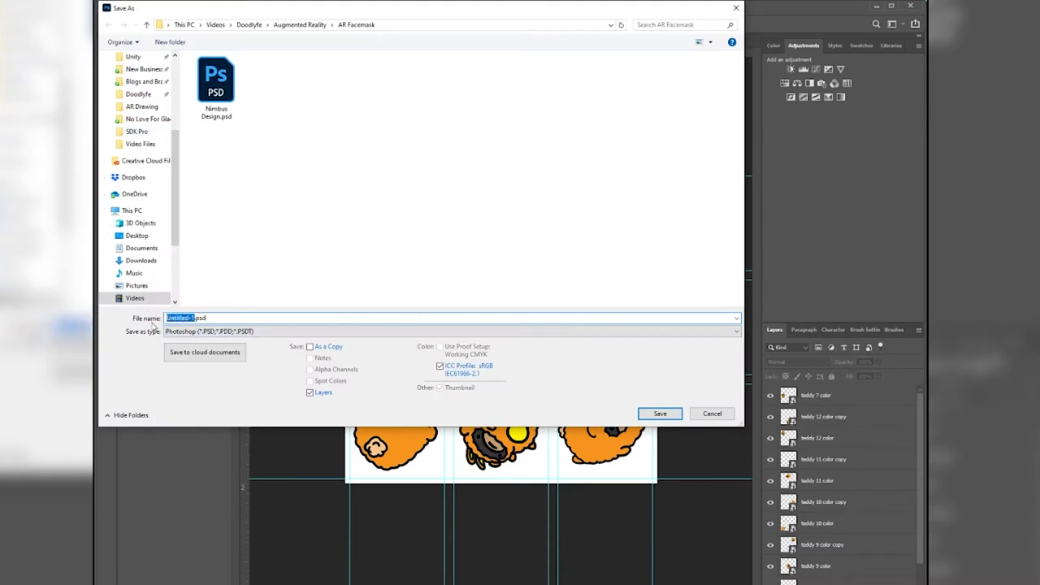
type("Nimbus")
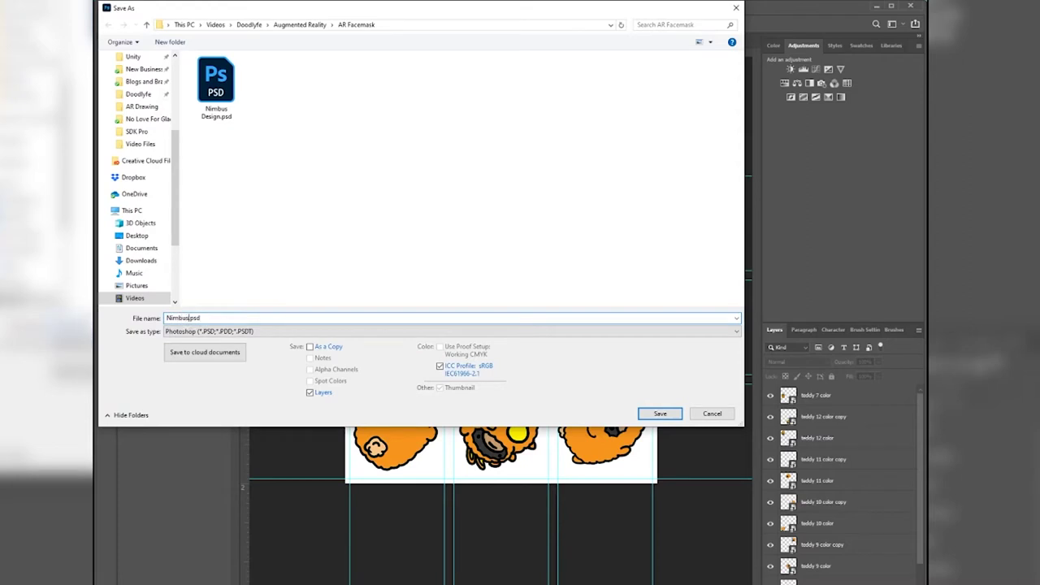
type(" Pattern")
Confirm the save so the 3×3 teddy grid is stored as Nimbus Pattern.psd.
left_click(659, 414)
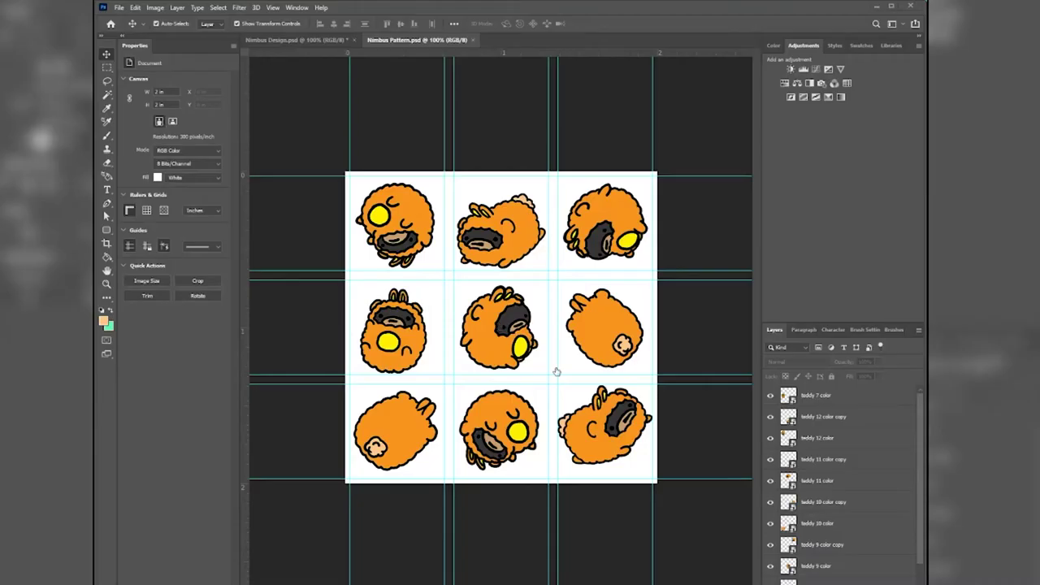
scroll(848, 485, "down", 2)
scroll(851, 495, "up", 1)
Define the nine-teddy grid as a new pattern, renaming it from the .psd name to 'Nimbus Pattern 01'.
left_click_drag(669, 153, 250, 540)
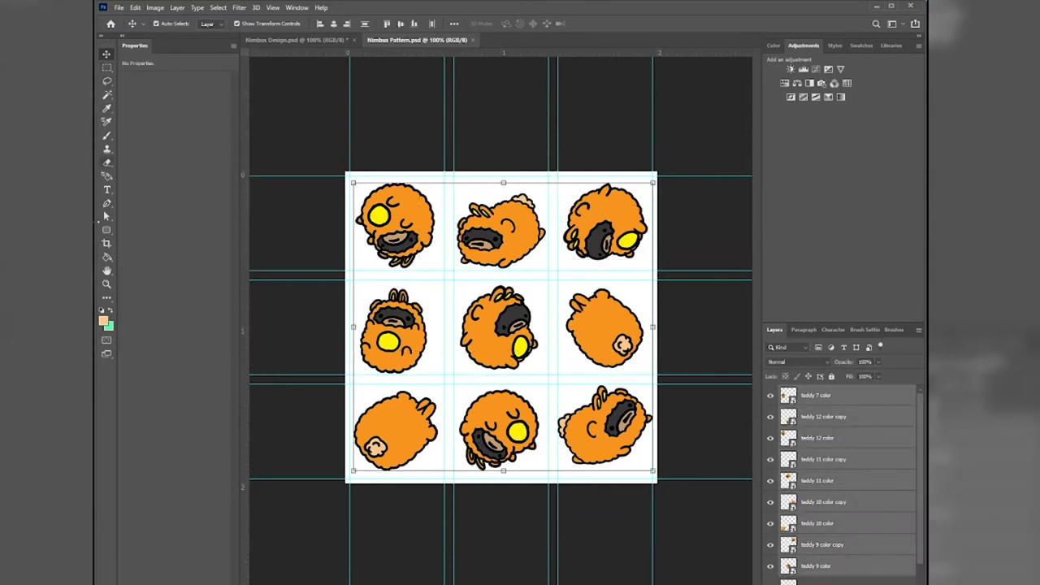
left_click(106, 231)
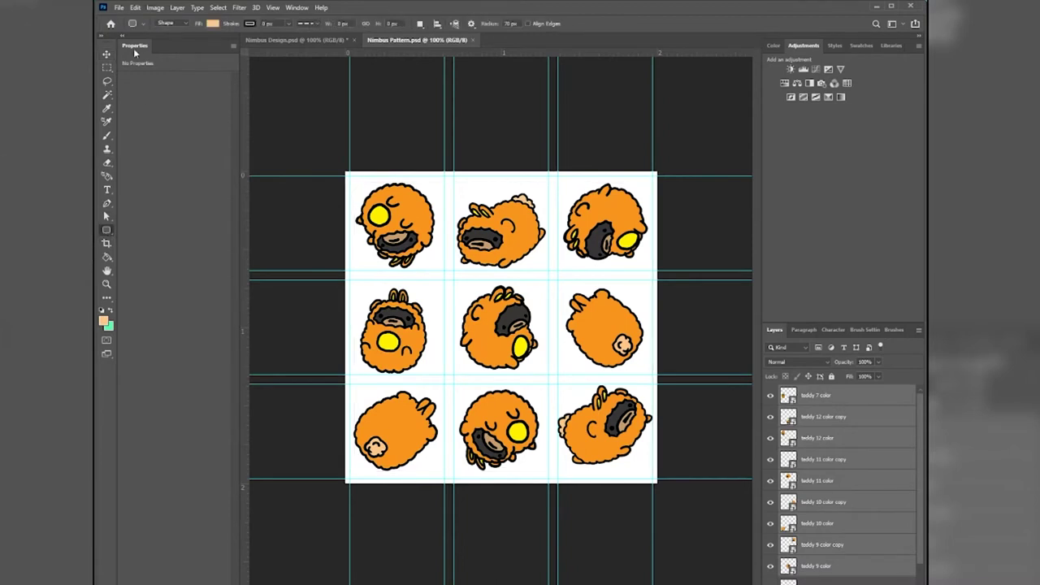
left_click(136, 8)
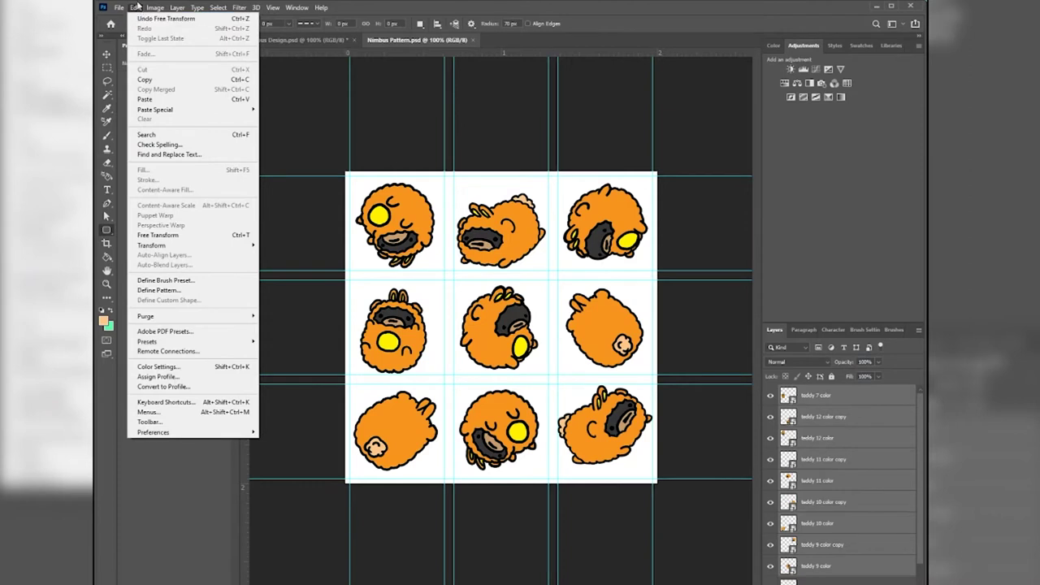
left_click(180, 290)
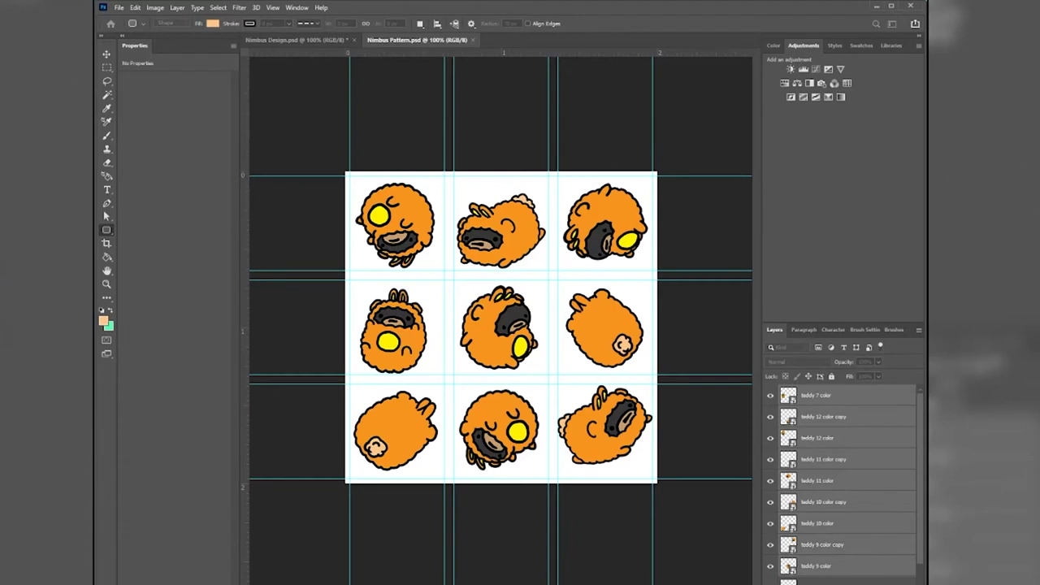
left_click_drag(755, 159, 414, 128)
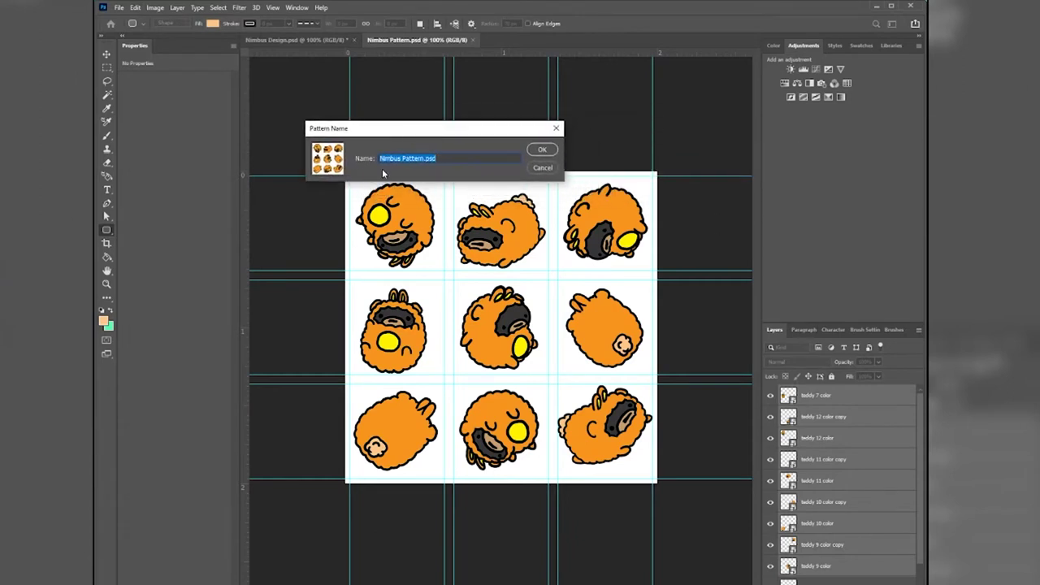
left_click(424, 159)
left_click_drag(424, 160, 451, 160)
key("BackSpace")
type("01")
Confirm the Nimbus Pattern 01 pattern, hide the teddy layers, and add a new empty layer.
left_click(549, 152)
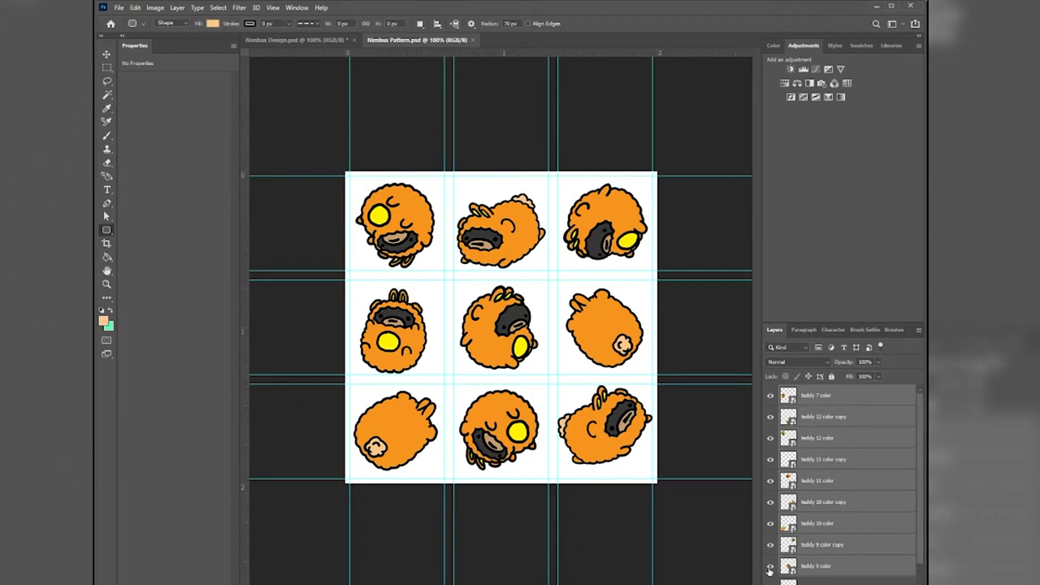
left_click_drag(771, 569, 769, 395)
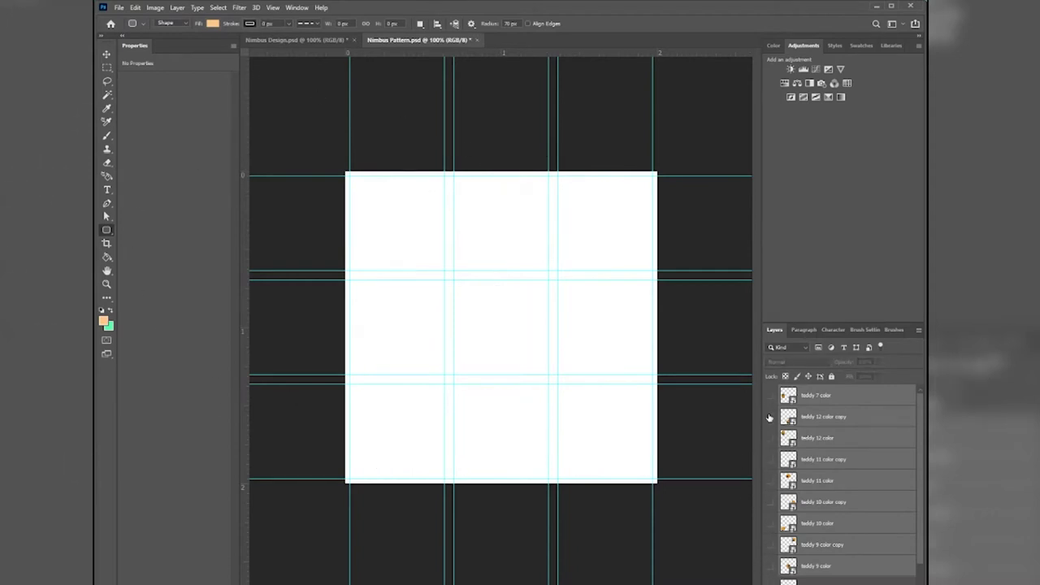
key("ctrl+shift+alt+n")
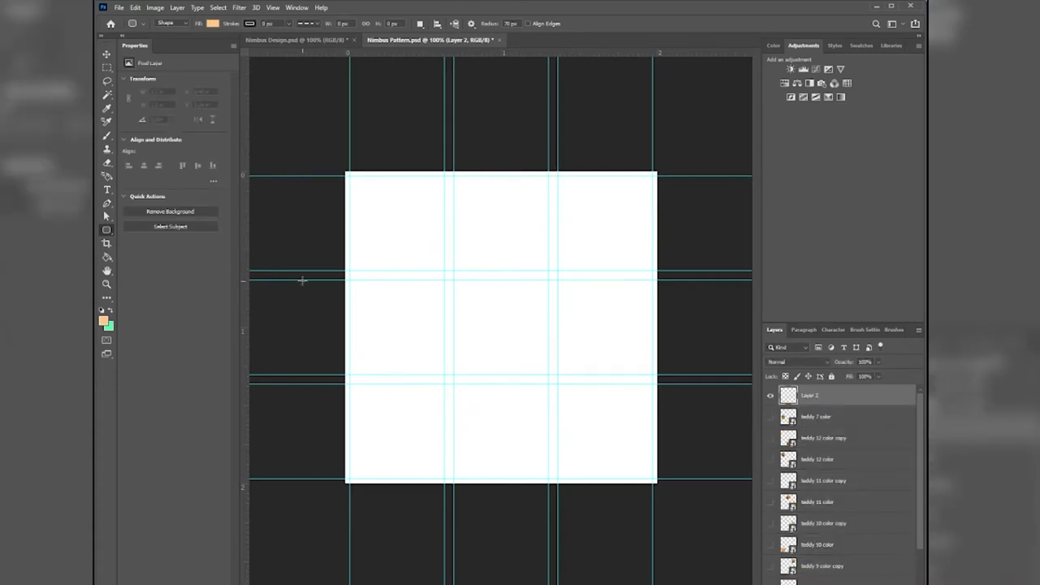
Switch the rounded-rectangle shape fill to Pattern and browse the available patterns.
left_click(181, 26)
left_click(182, 28)
left_click(211, 24)
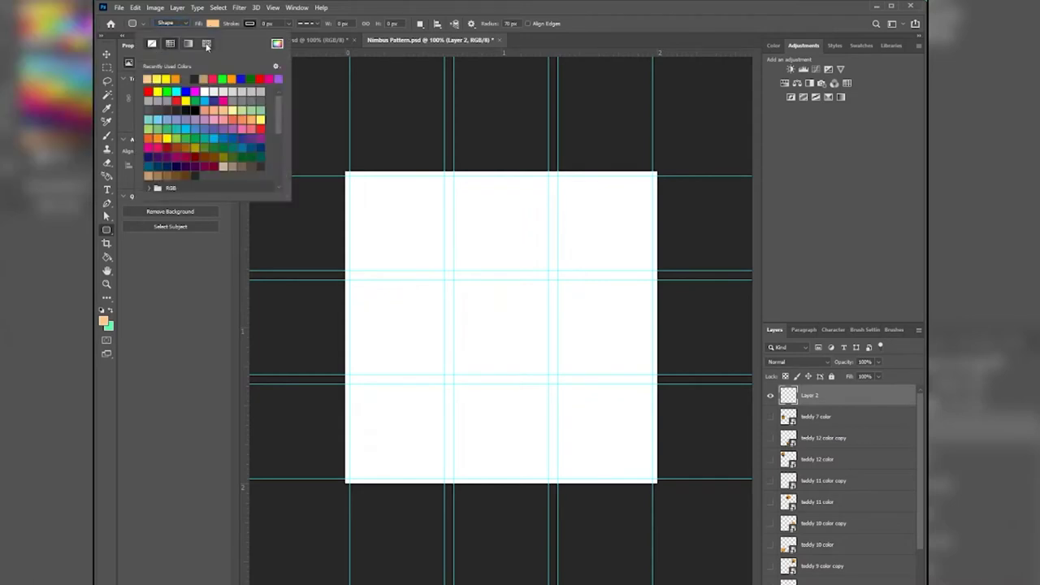
left_click(207, 44)
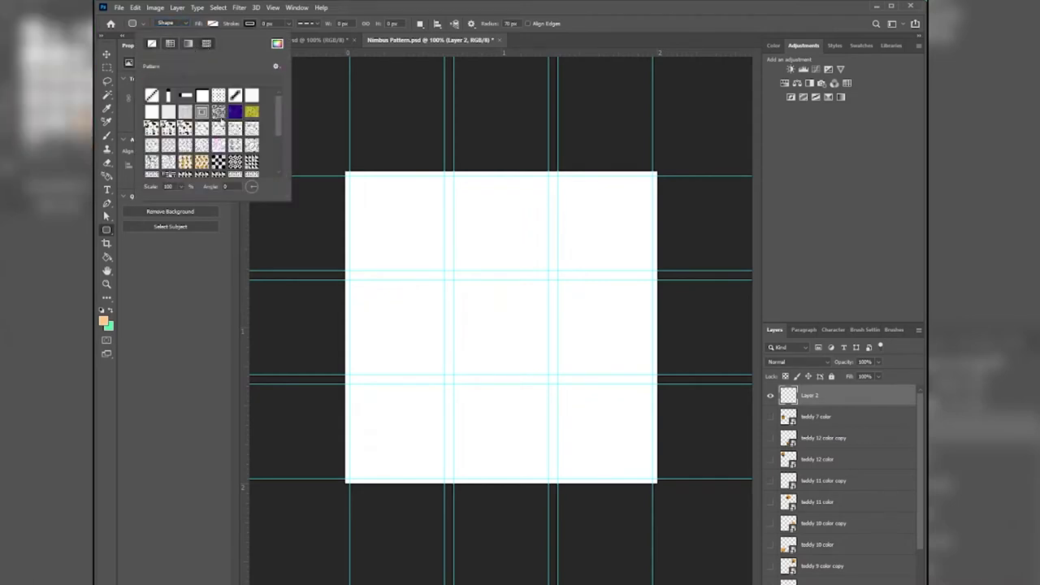
scroll(232, 124, "down", 5)
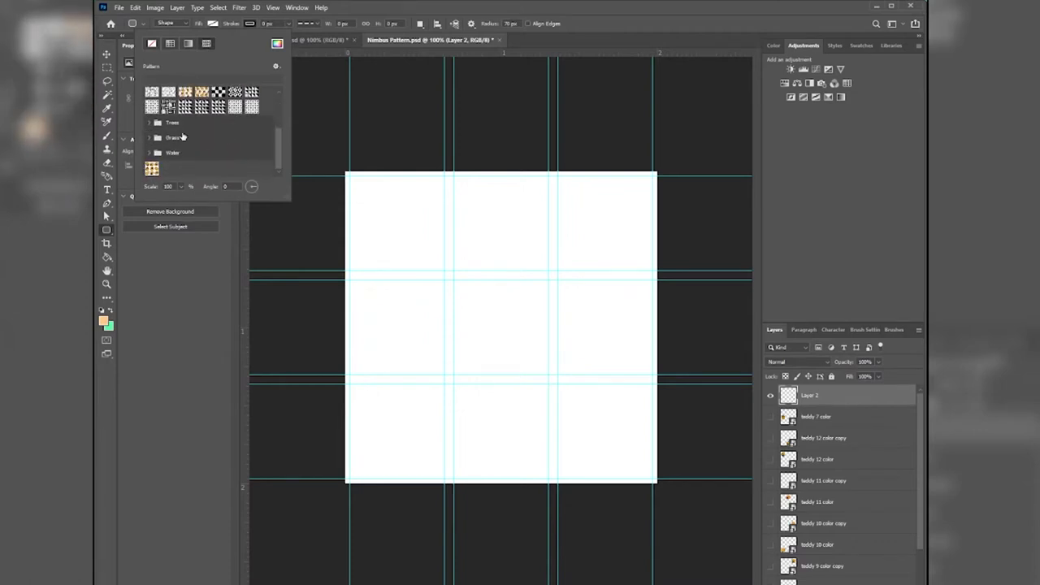
left_click(218, 26)
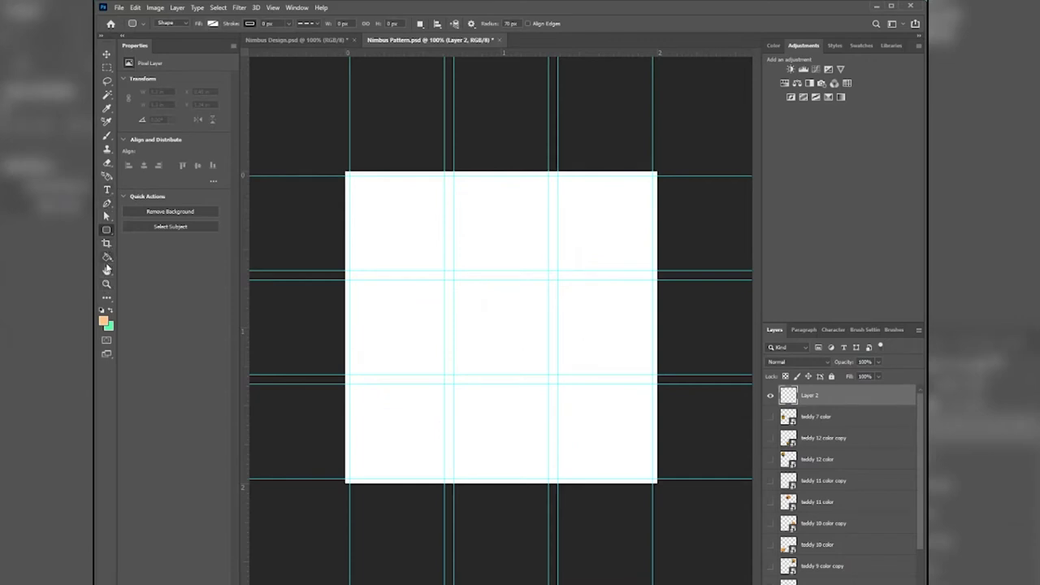
Set the Paint Bucket source to Pattern and choose the orange creature pattern.
left_click(107, 257)
left_click(186, 25)
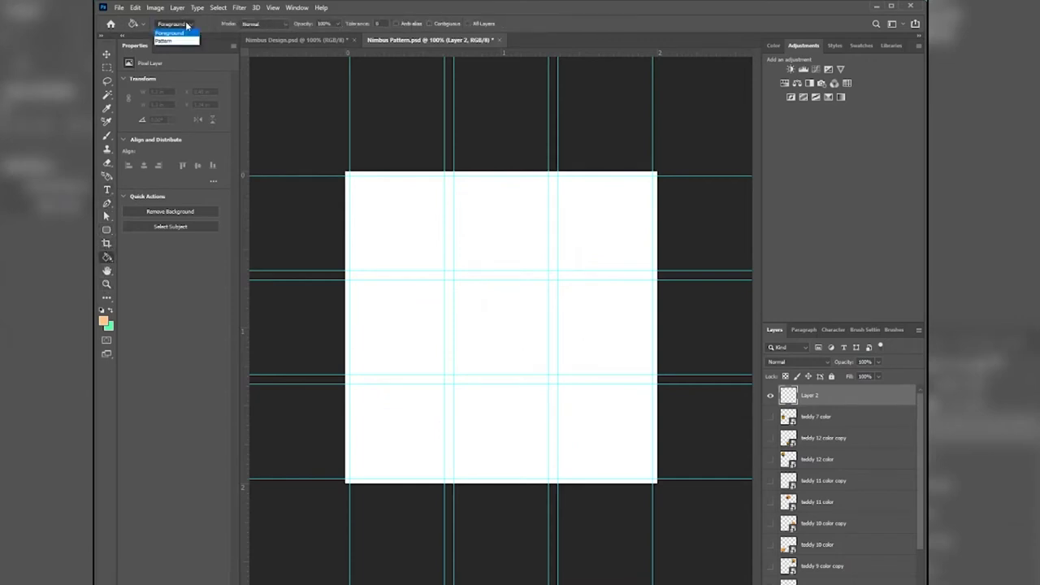
left_click(170, 42)
left_click(215, 25)
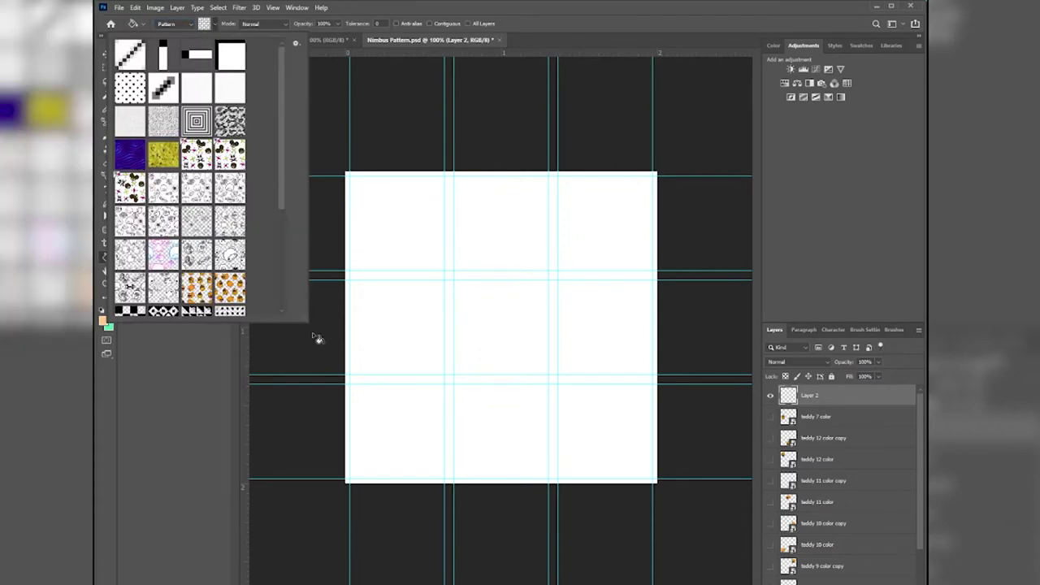
left_click_drag(307, 321, 588, 549)
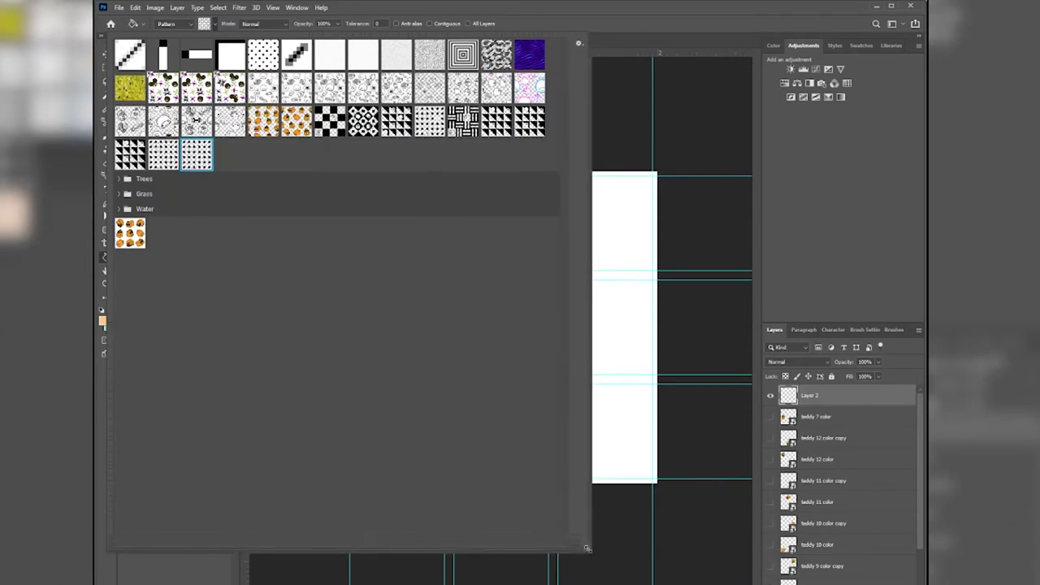
left_click(130, 236)
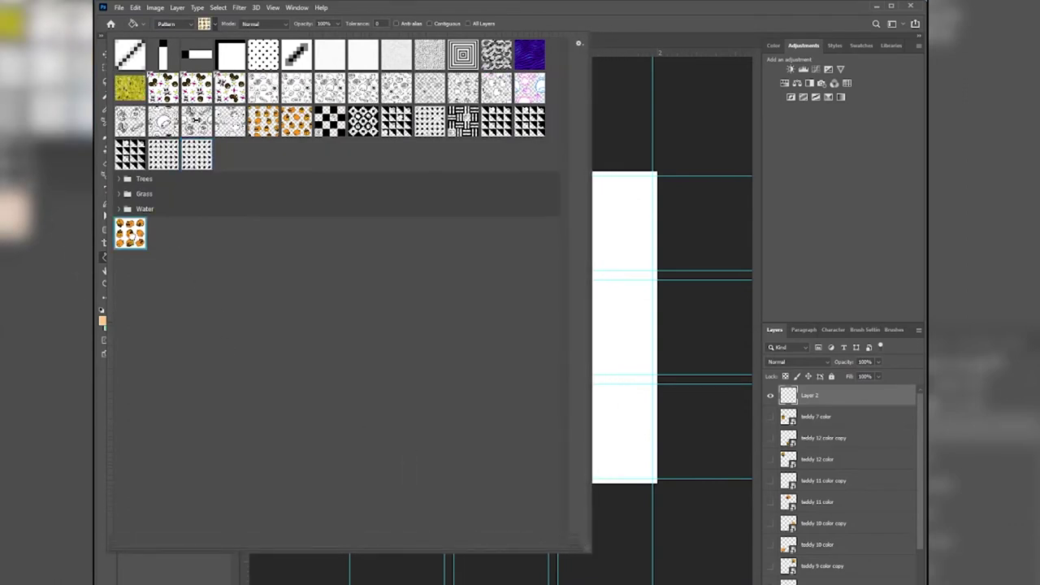
right_click(129, 239)
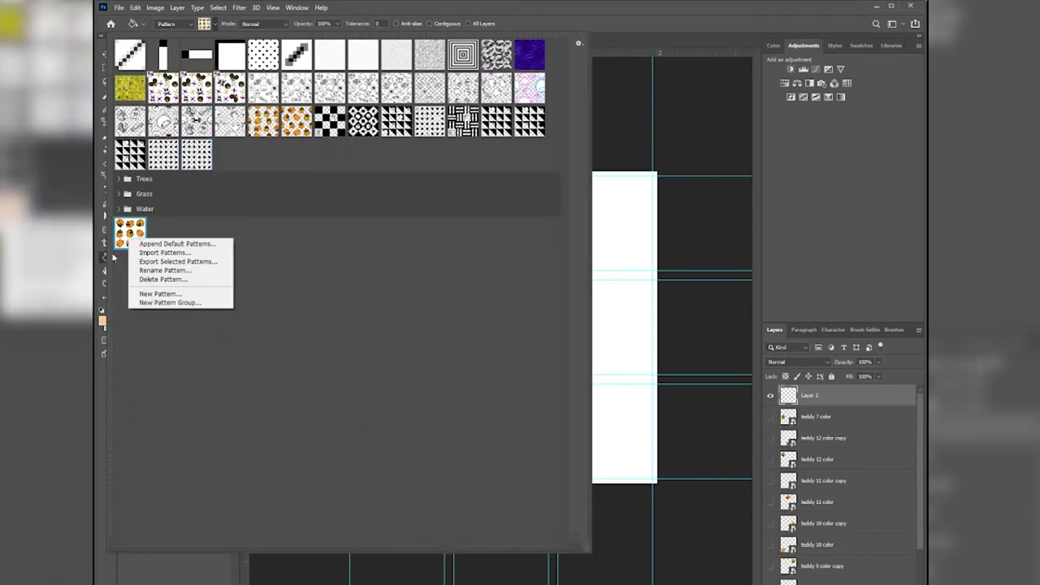
left_click(124, 297)
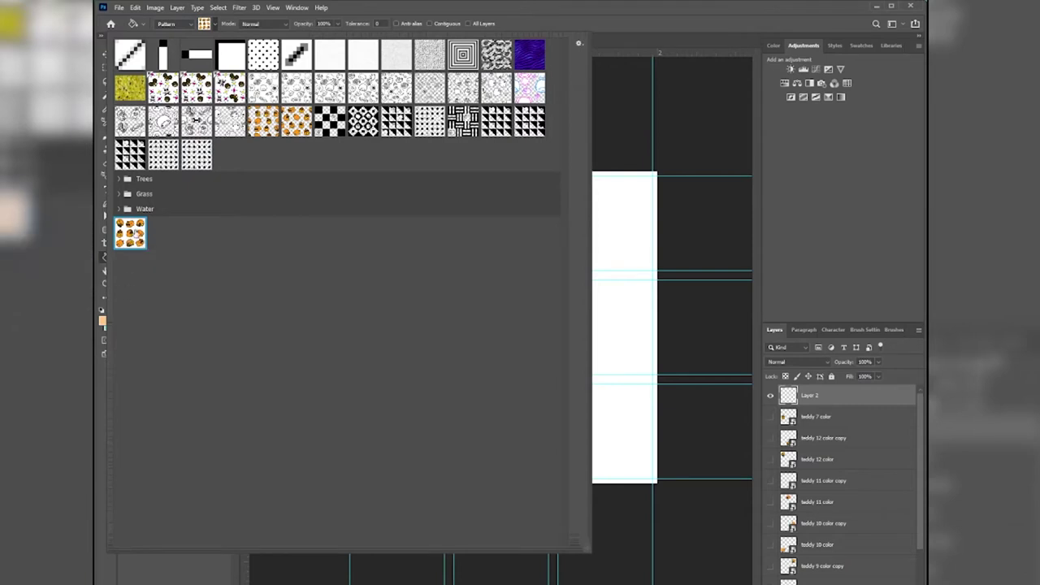
left_click(209, 25)
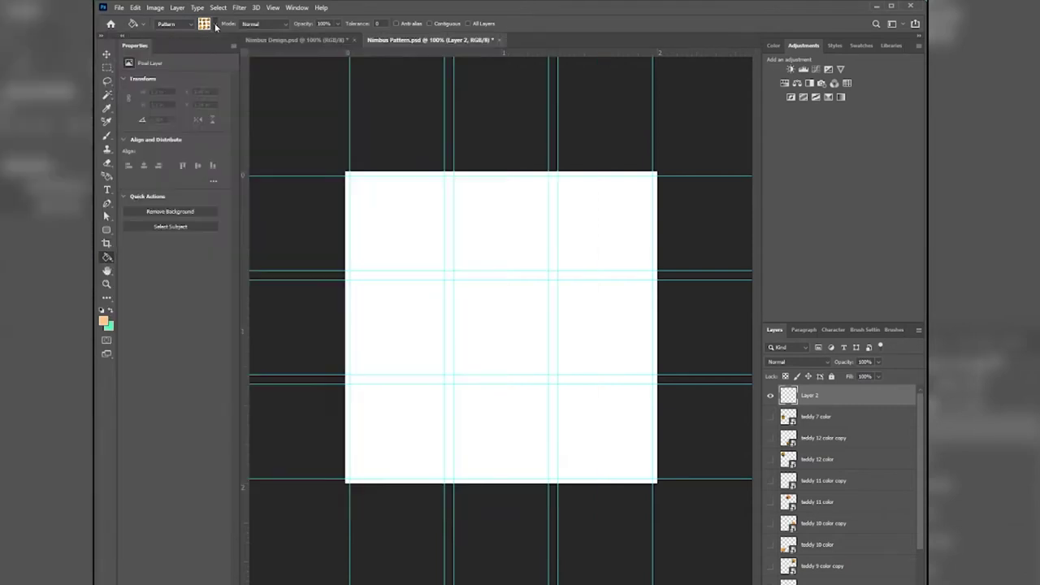
Test-fill Layer 2 with the creature pattern, then undo the fill.
left_click(431, 332)
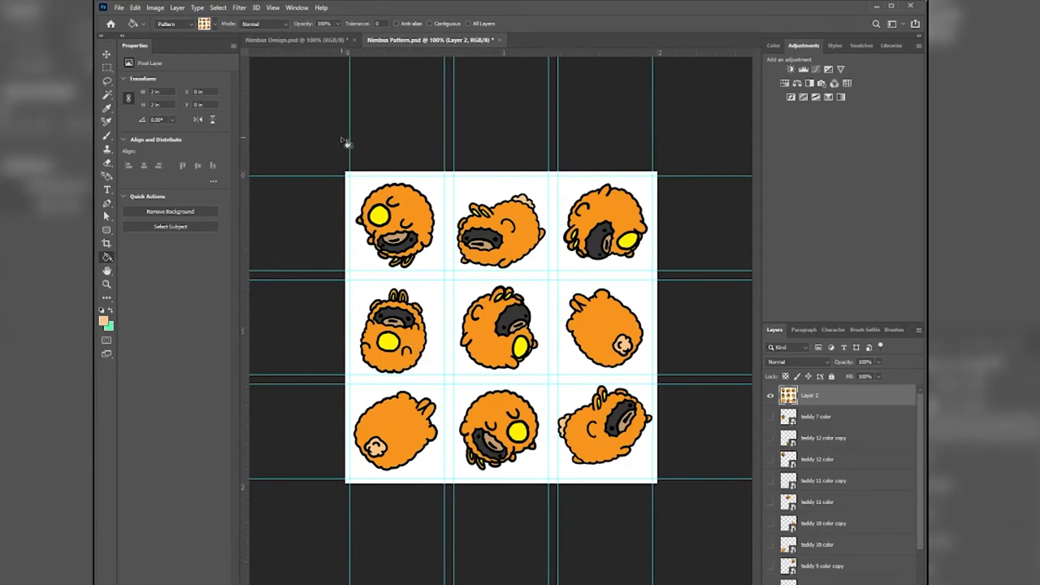
key("ctrl+z")
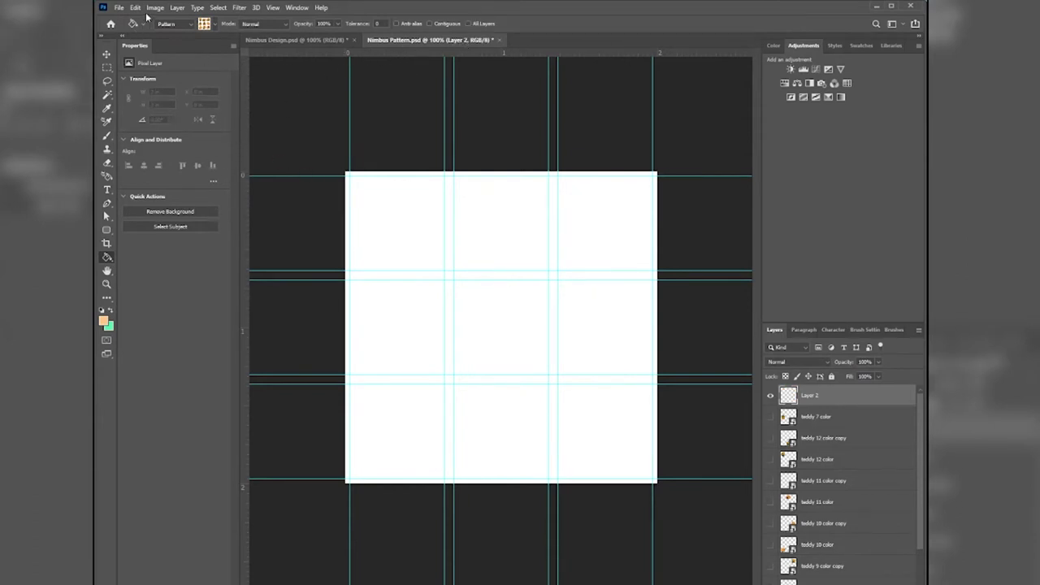
left_click(120, 8)
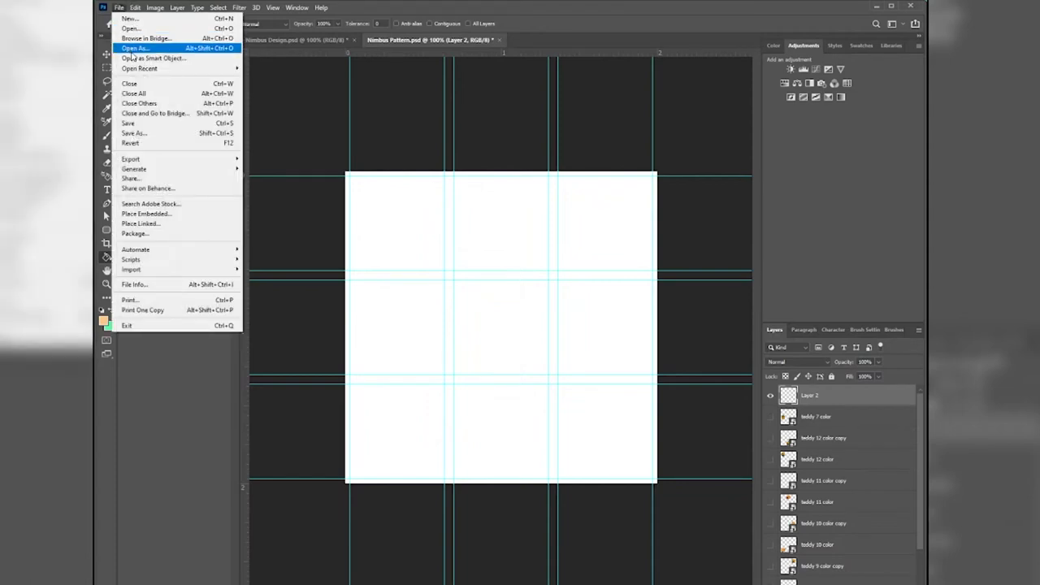
Create a new 1080 × 1080 px document.
left_click(132, 20)
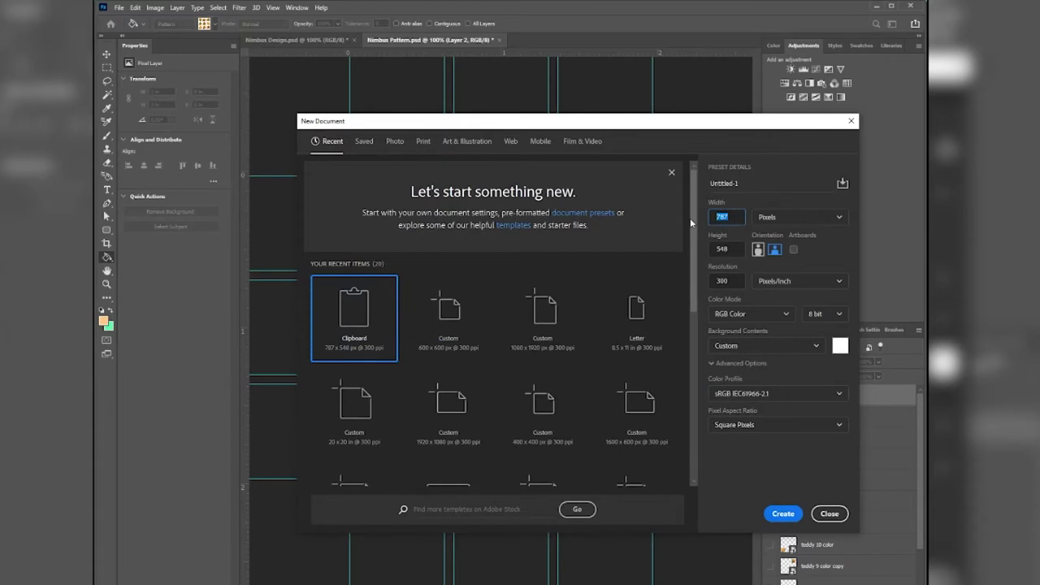
type("1080")
key("Tab")
type("1")
left_click(779, 510)
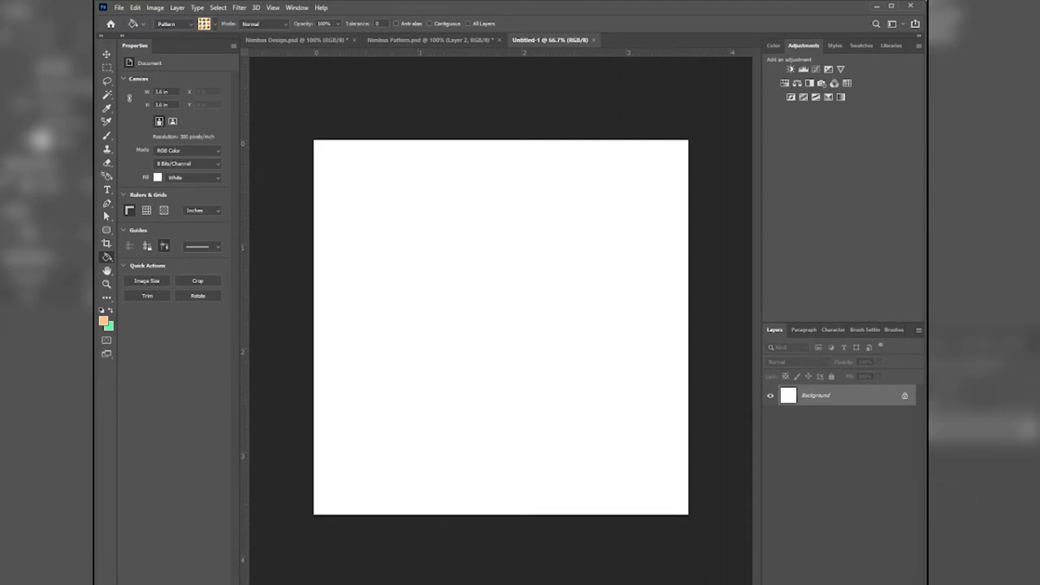
Add a layer to Untitled-1 and bucket-fill it with the teddy pattern.
left_click(868, 558)
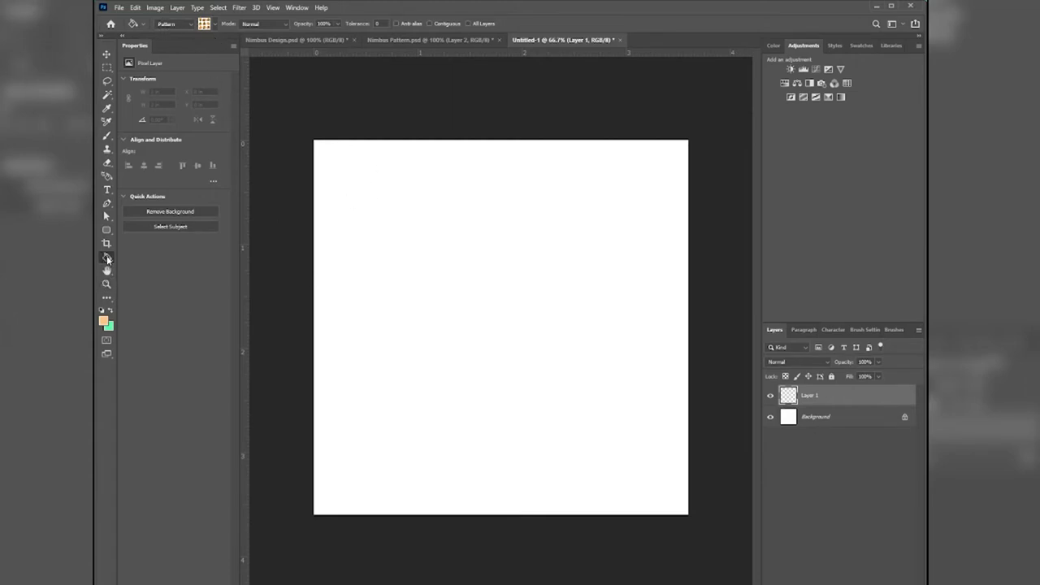
left_click(186, 27)
left_click(187, 30)
left_click(208, 27)
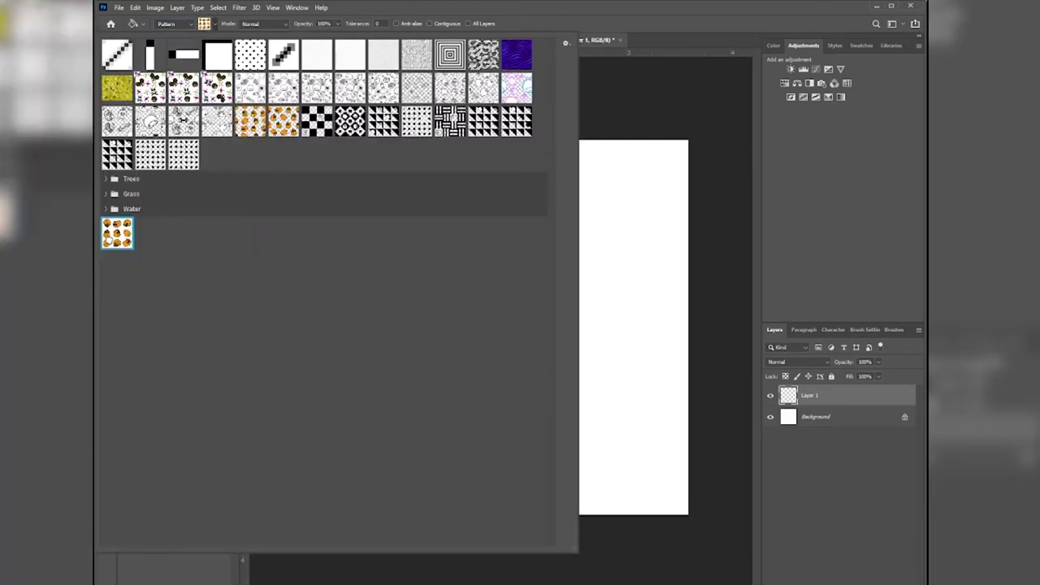
left_click(633, 40)
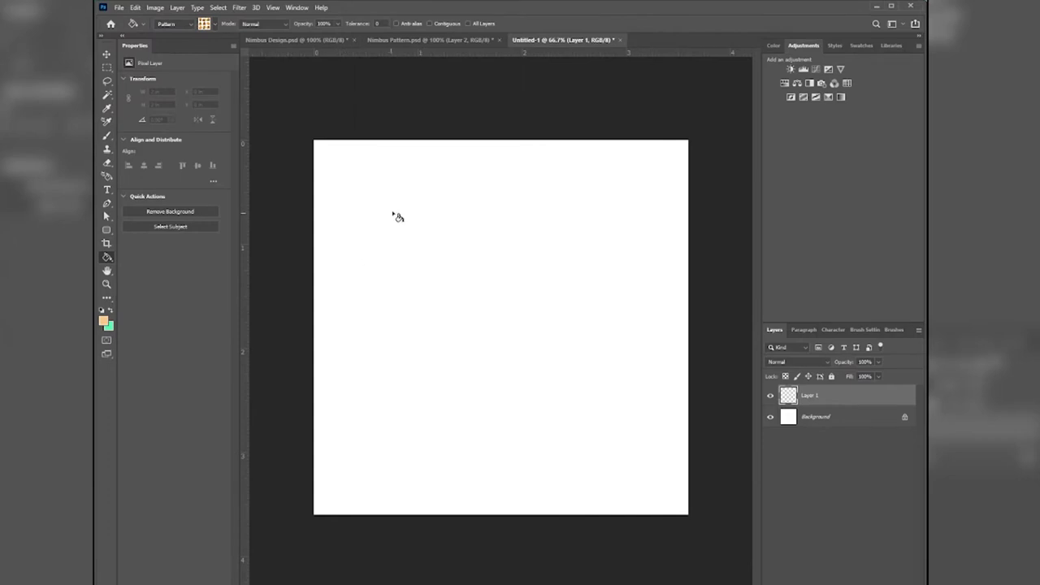
left_click(429, 275)
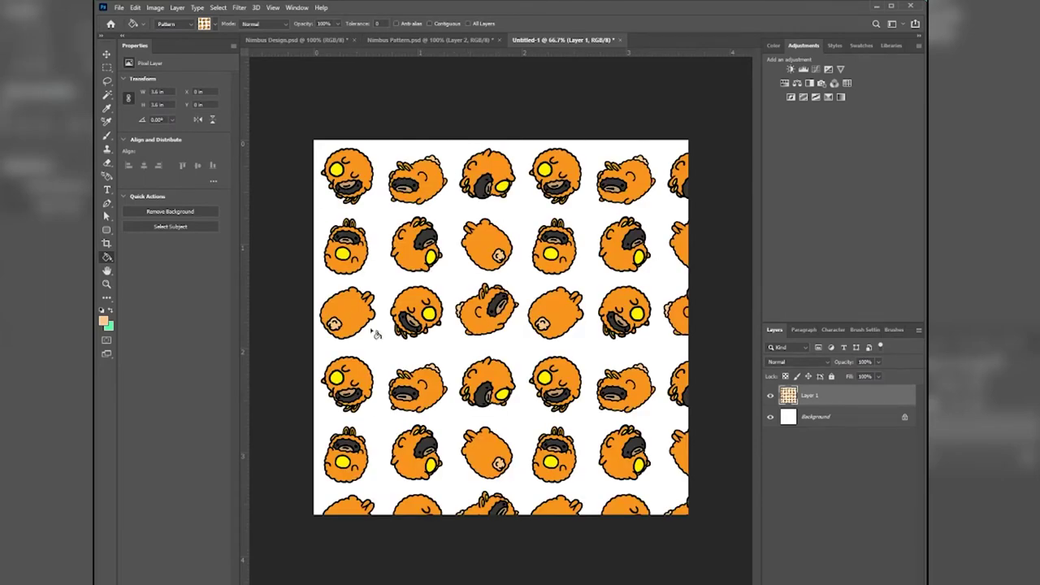
left_click(396, 40)
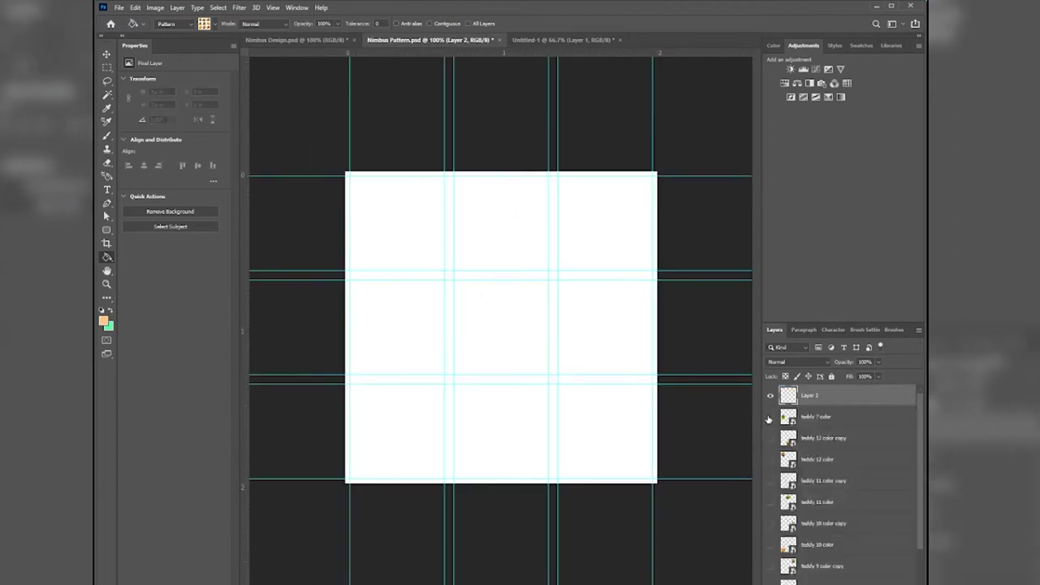
Unhide the teddy layers in Nimbus Pattern, then delete the pattern-filled Layer 1 in Untitled-1.
left_click_drag(770, 457, 770, 567)
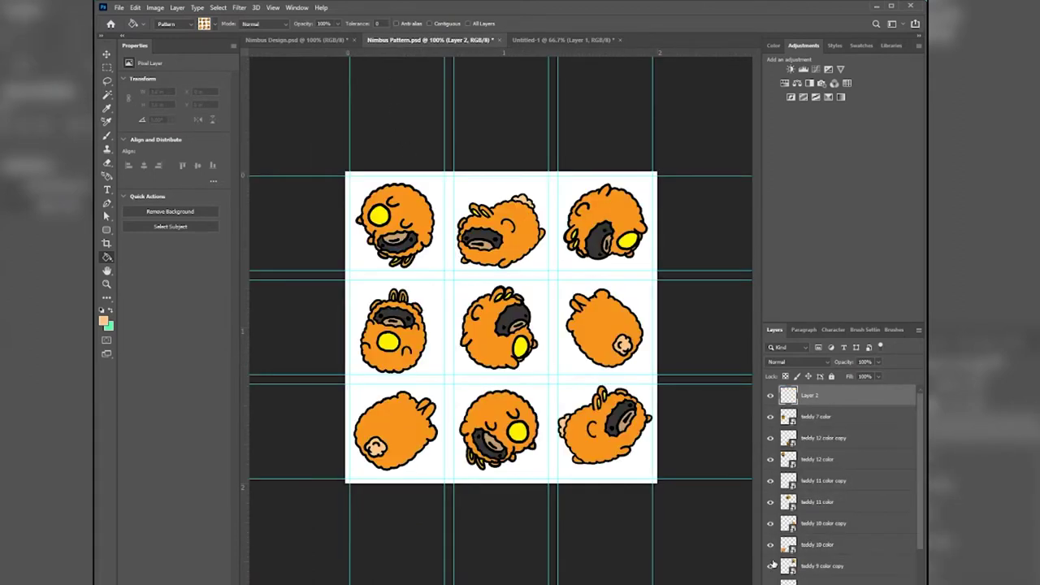
scroll(772, 549, "down", 2)
scroll(764, 485, "up", 2)
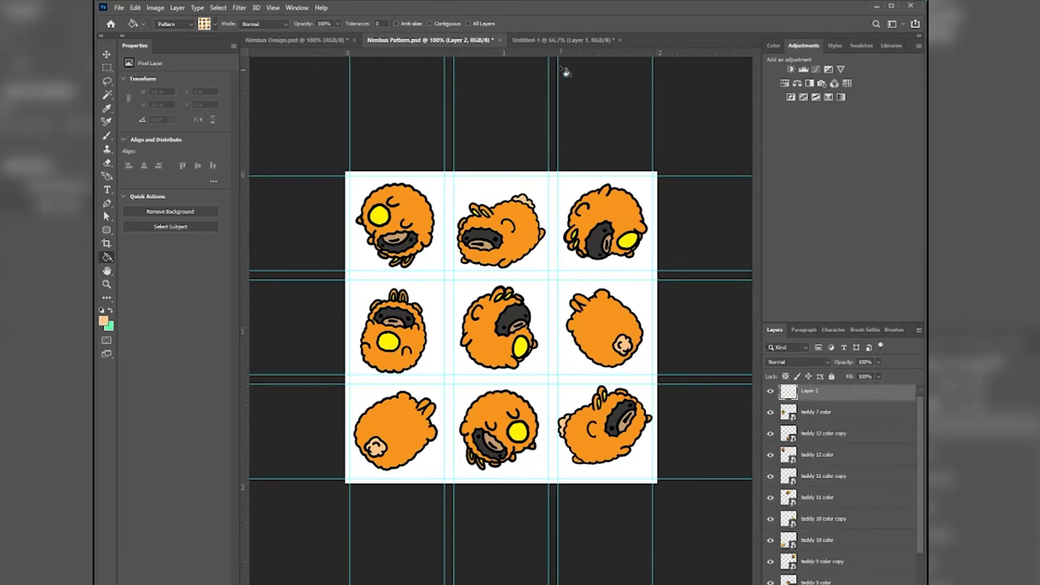
left_click(556, 41)
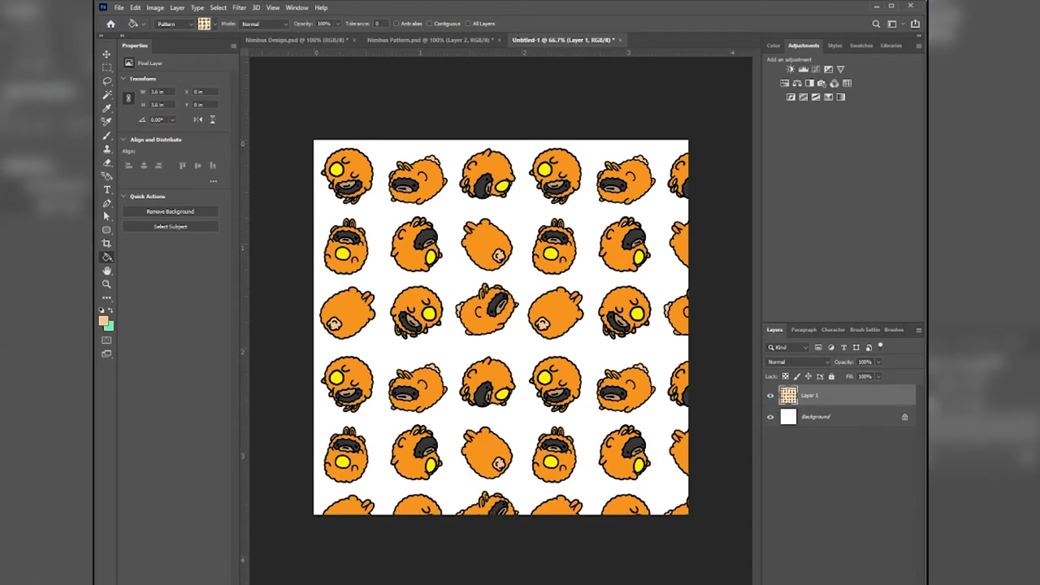
key("Delete")
Confirm deleting Layer 1, add a new layer, enlarge the canvas with Crop, and hide Layer 0.
left_click(469, 231)
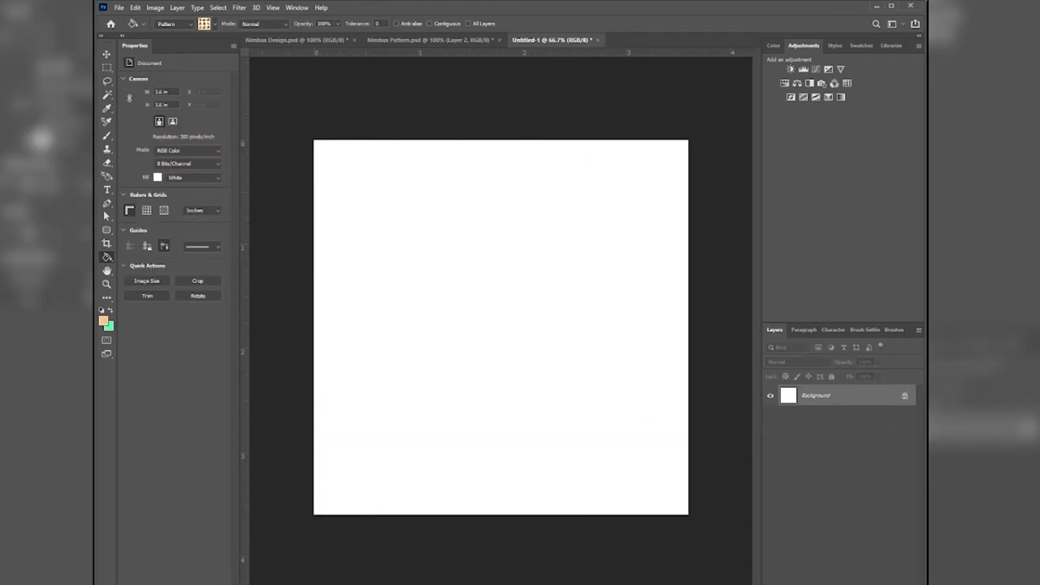
key("ctrl+shift+alt+n")
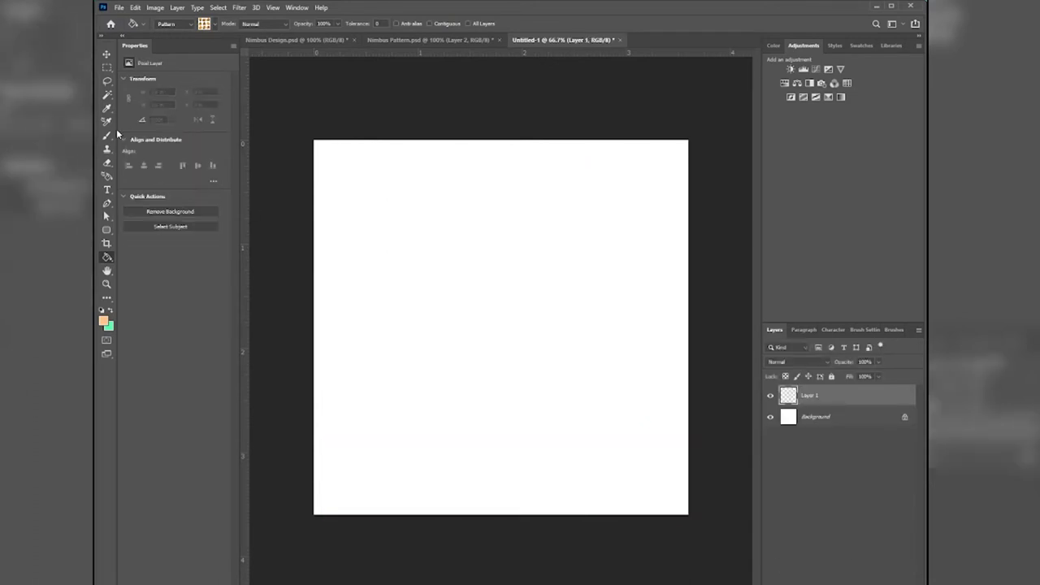
left_click(106, 243)
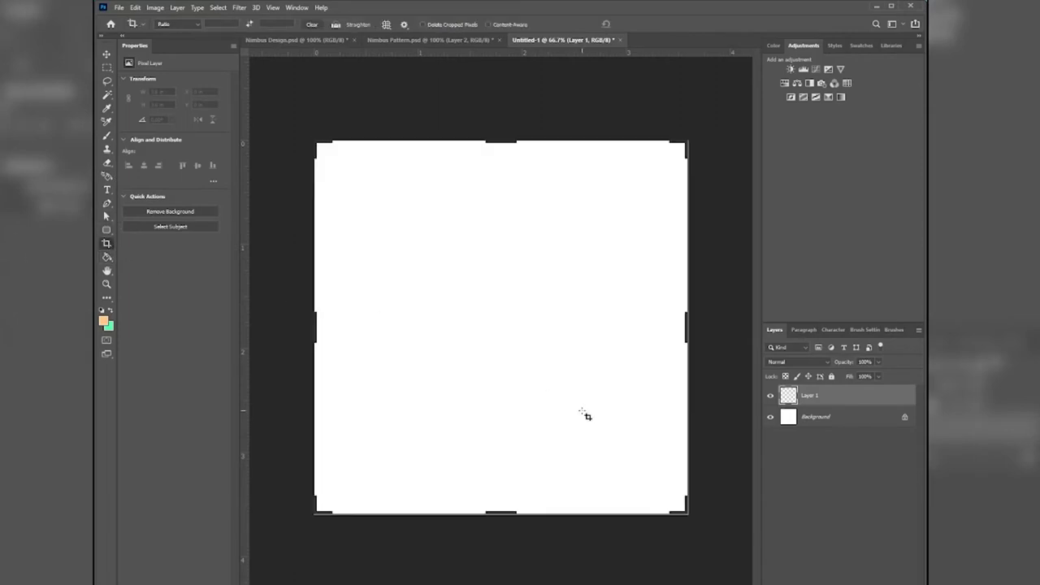
key("ctrl+minus")
key("ctrl+minus")
key("ctrl+minus")
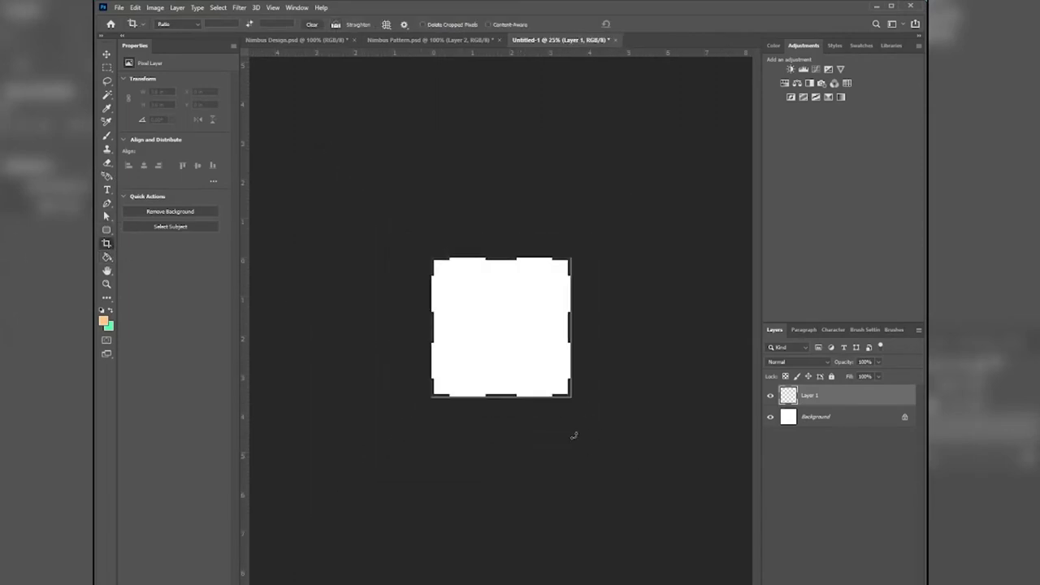
left_click_drag(574, 398, 682, 517, "alt")
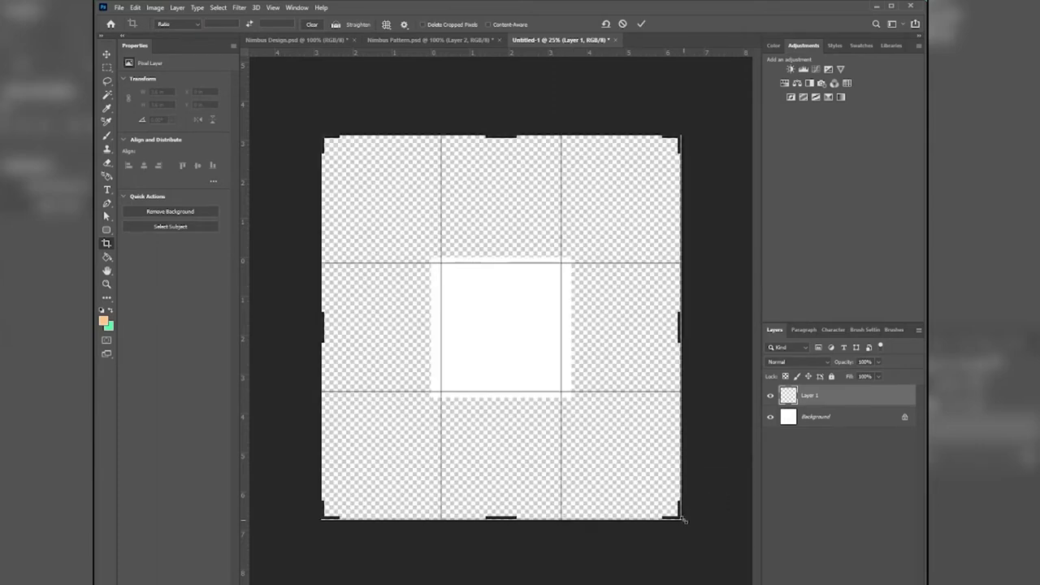
left_click(641, 25)
left_click(771, 418)
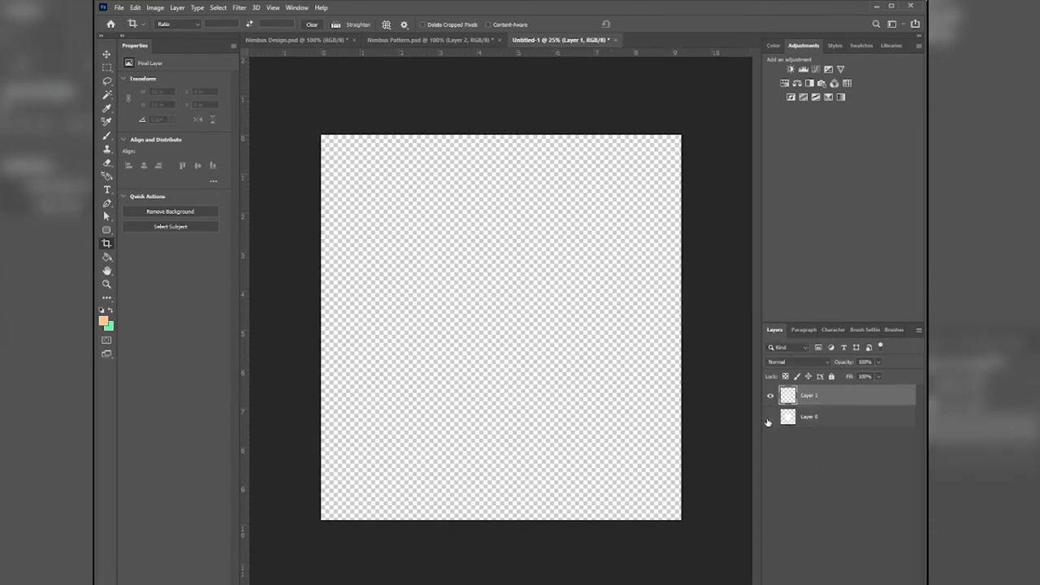
Tile the transparent enlarged canvas with the orange creature pattern using the Paint Bucket.
left_click(107, 256)
left_click(182, 25)
left_click(183, 27)
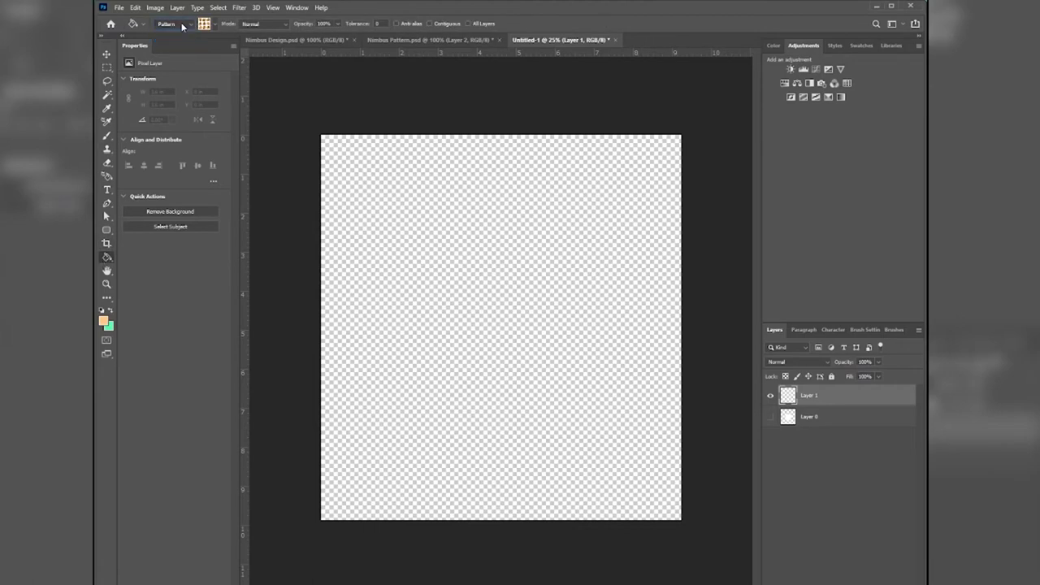
left_click(211, 25)
left_click(211, 25)
left_click(486, 296)
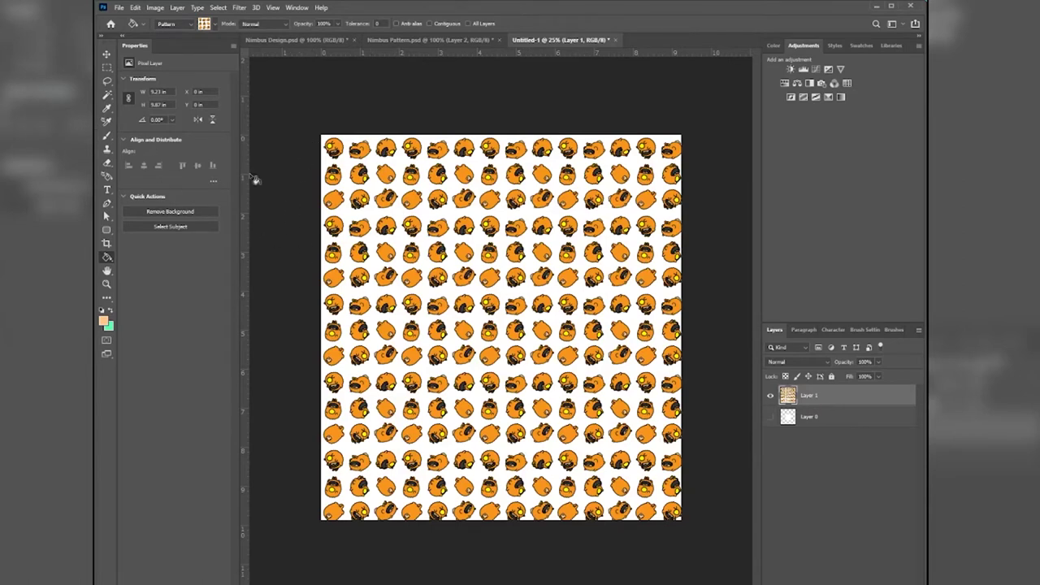
left_click(106, 55)
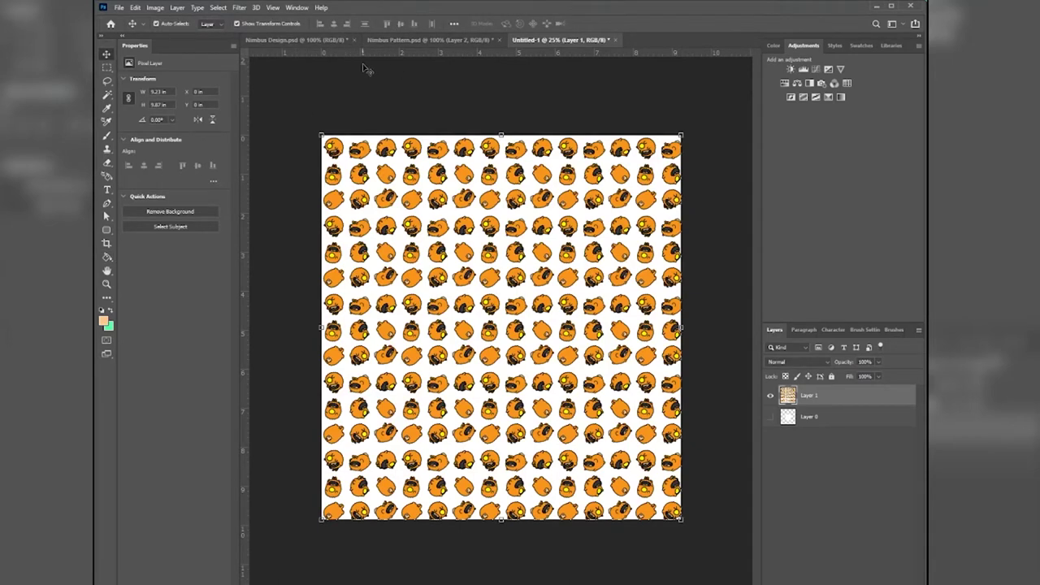
left_click(462, 41)
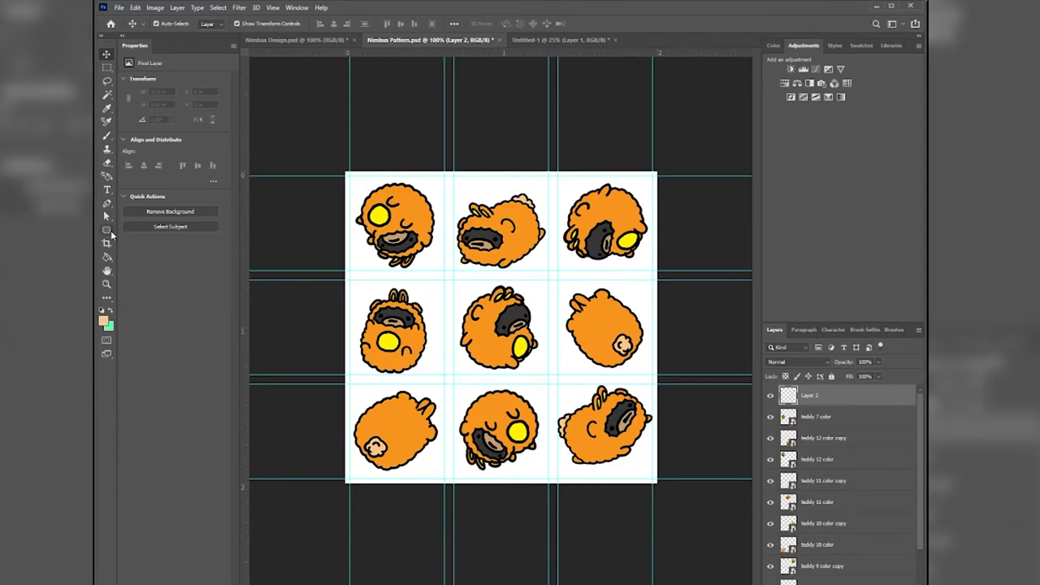
Select the Custom Shape tool with the starburst shape.
left_click(106, 231)
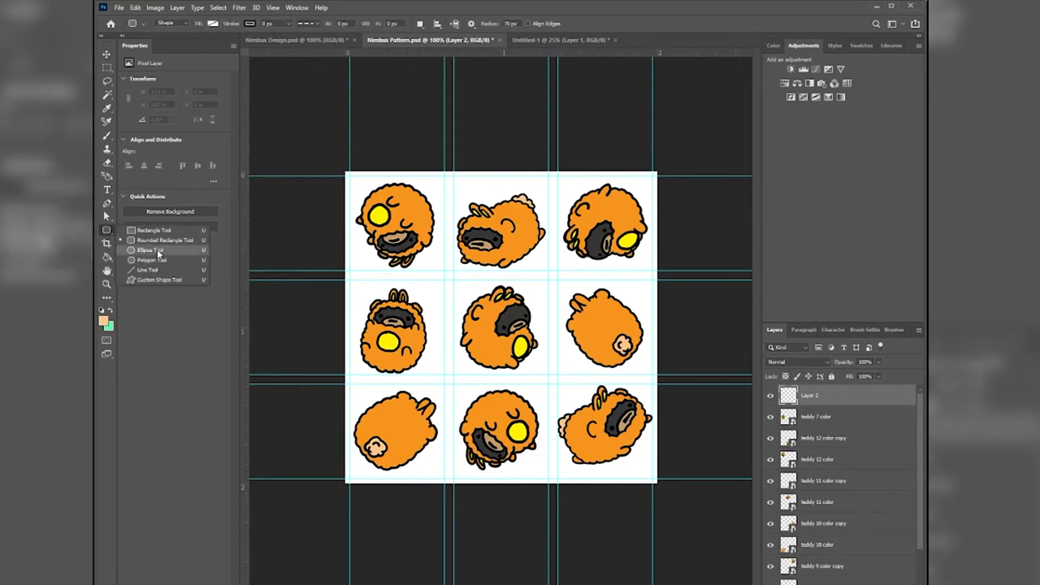
left_click(155, 279)
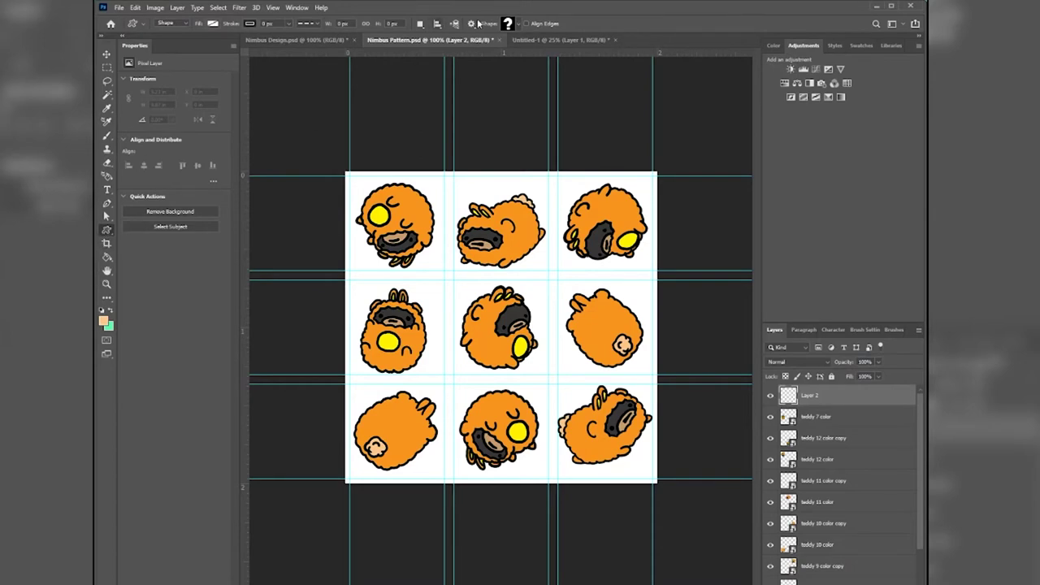
left_click(514, 25)
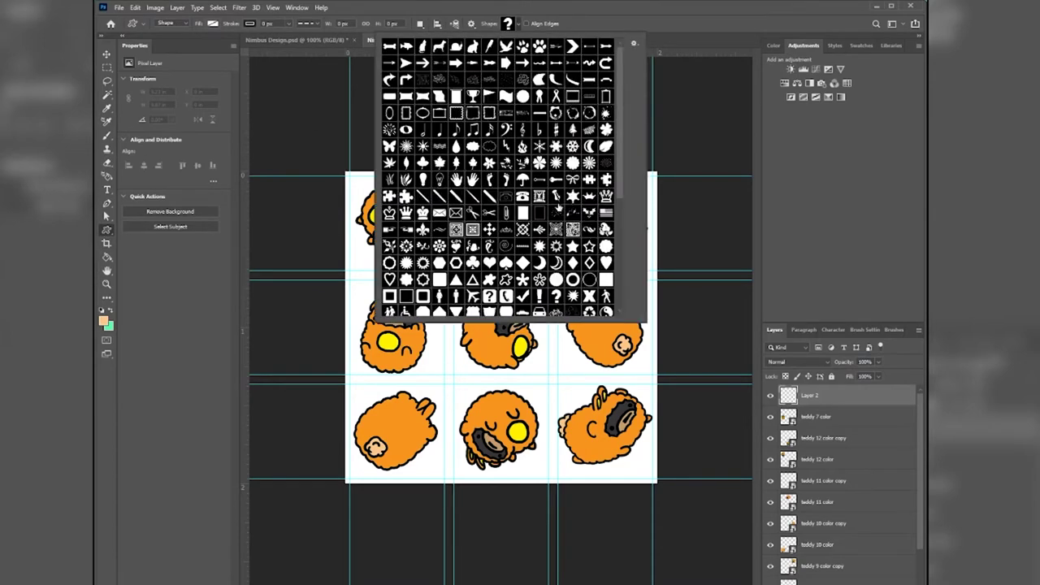
scroll(558, 209, "down", 9)
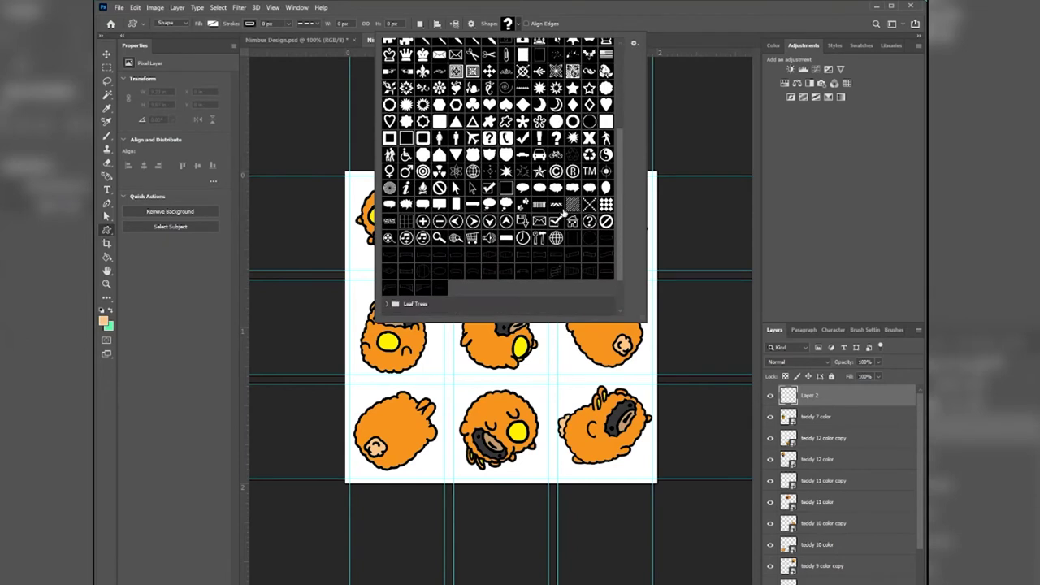
scroll(563, 213, "up", 3)
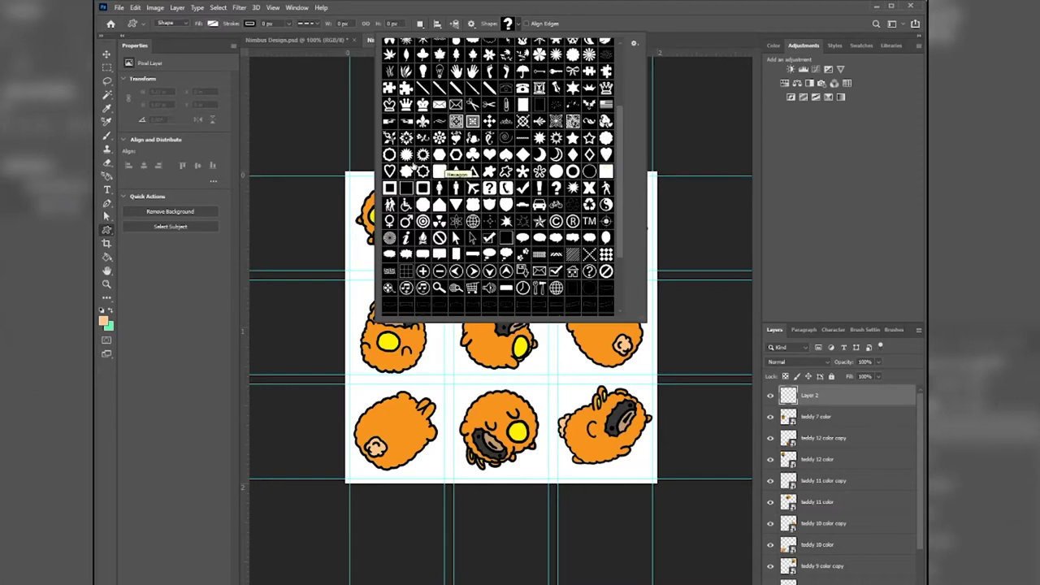
left_click(406, 155)
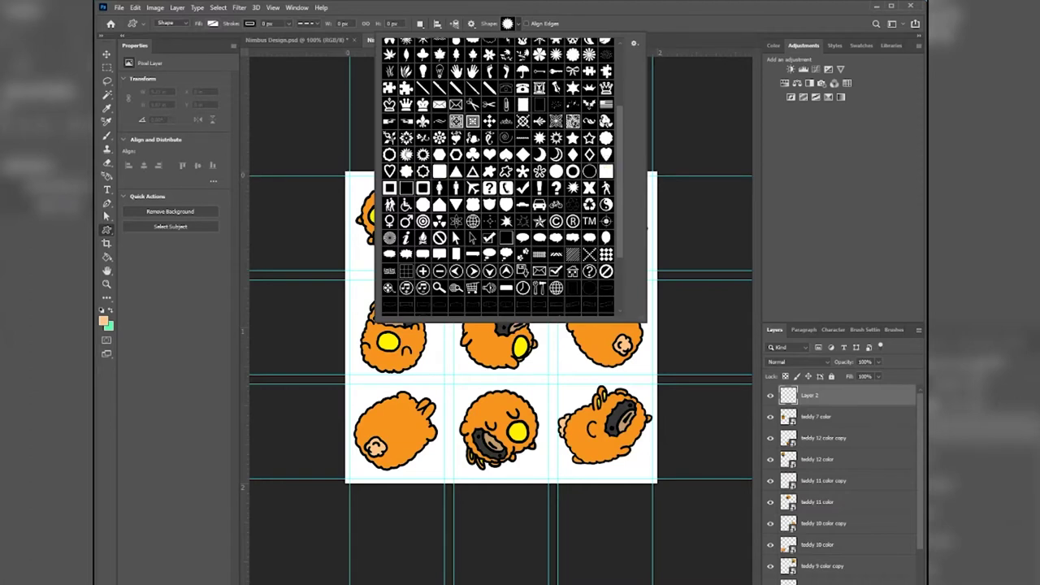
left_click(517, 27)
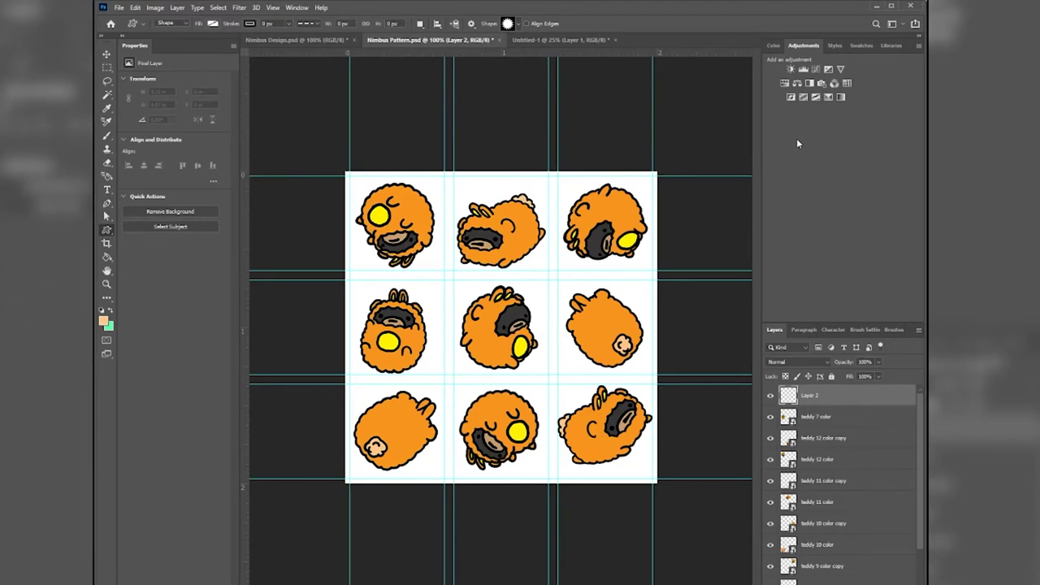
Set the starburst's shape fill to solid red.
left_click(213, 24)
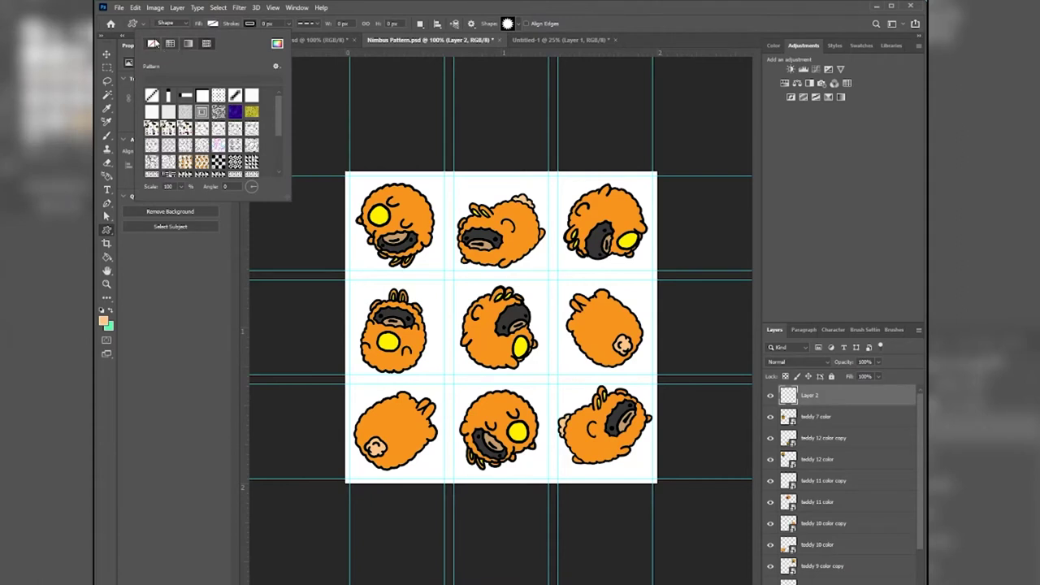
left_click(189, 45)
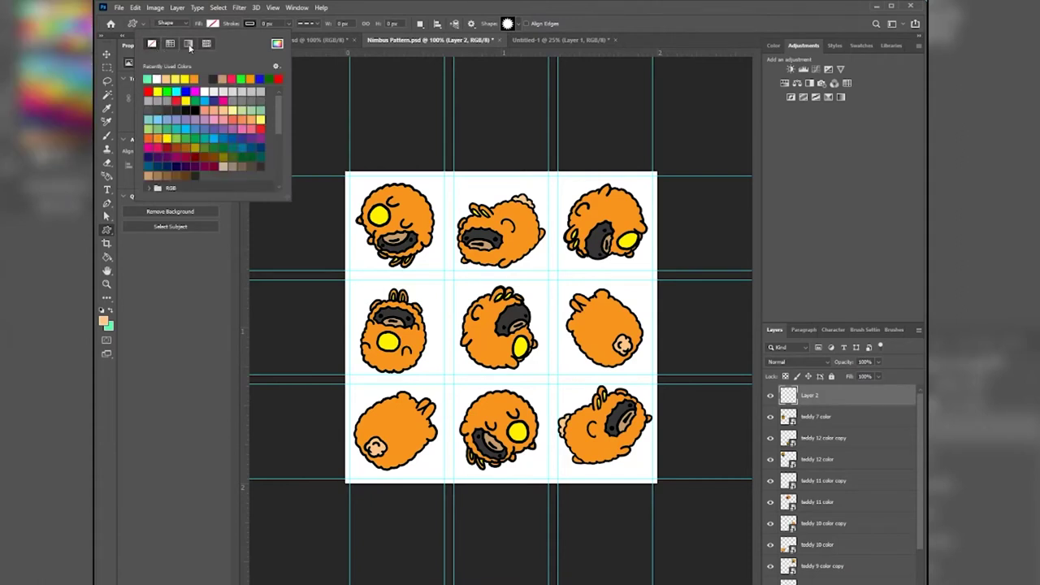
left_click(148, 91)
left_click(223, 26)
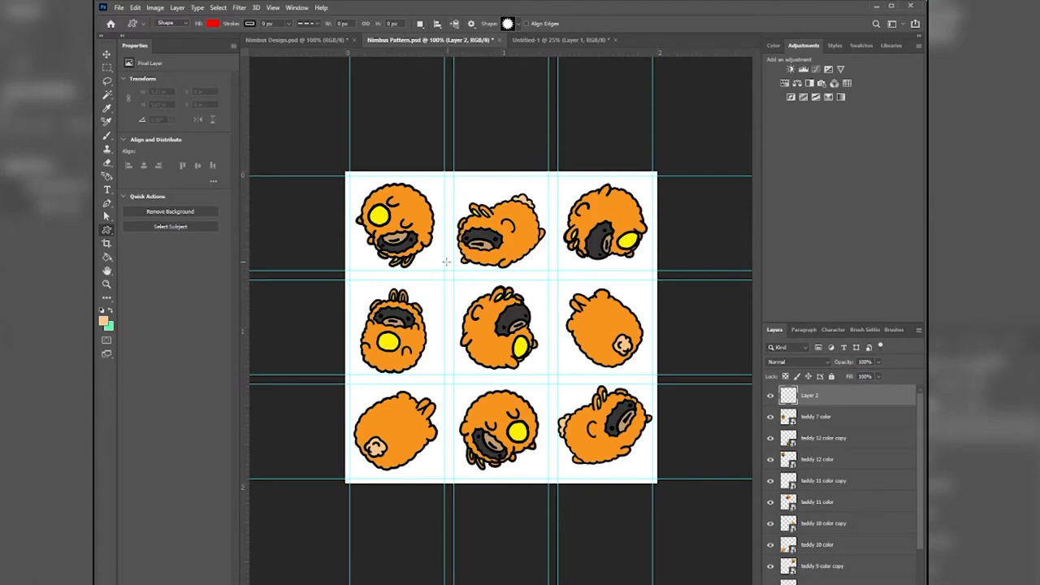
Draw a red starburst and position it on the upper-left guide intersection.
left_click_drag(442, 269, 462, 288)
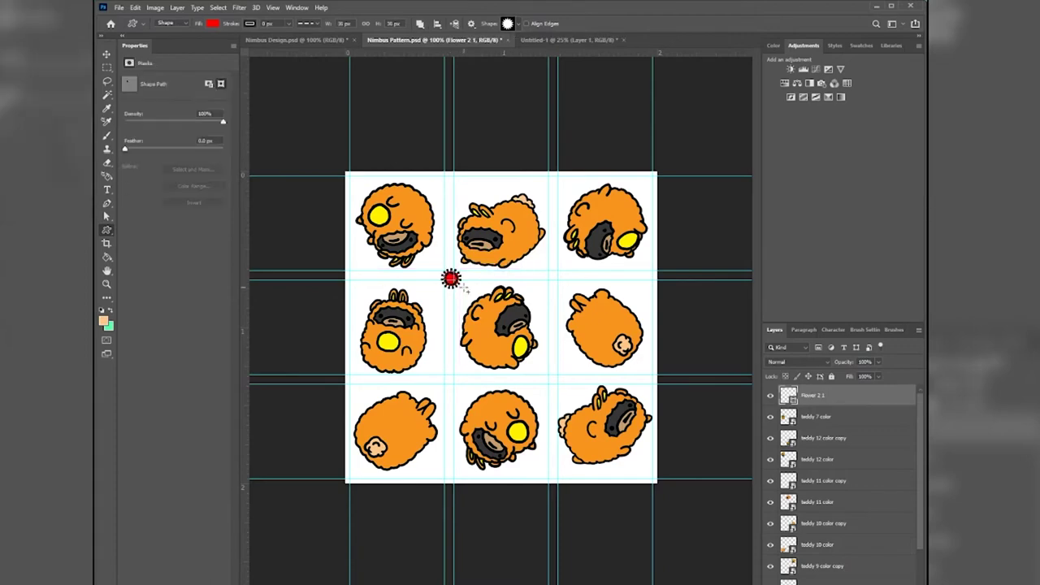
left_click(106, 53)
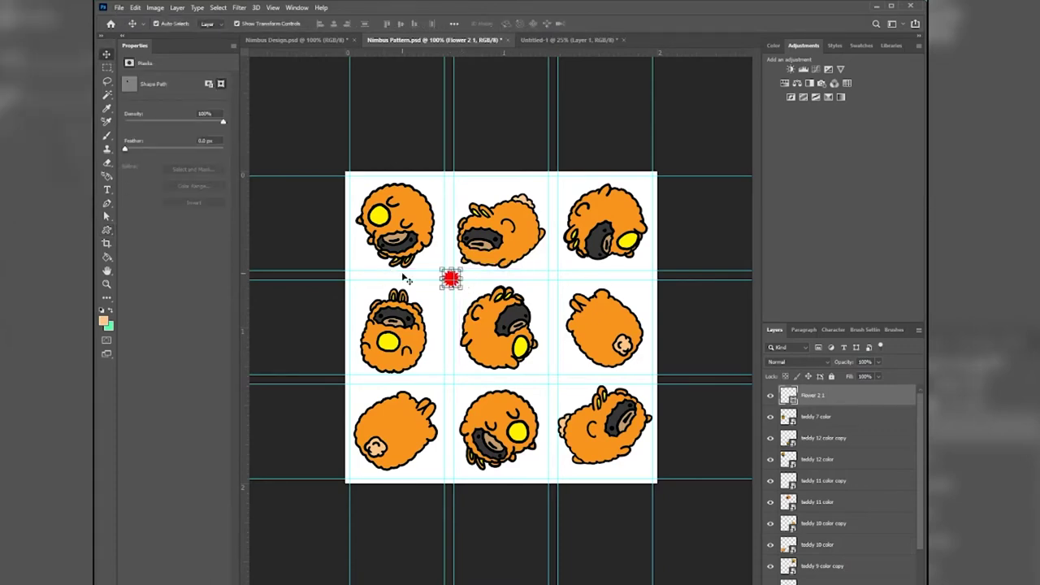
key("ctrl+plus")
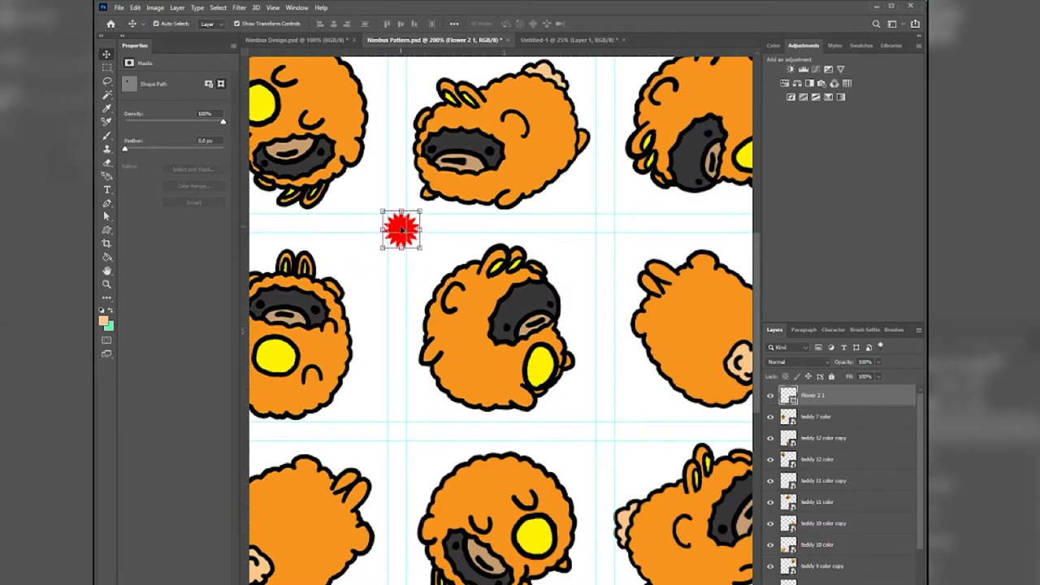
mouse_move(401, 231)
left_mouse_down()
mouse_move(392, 217)
mouse_move(399, 222)
left_mouse_up()
left_click_drag(398, 219, 605, 231)
Place starbursts on the remaining three inner grid intersections around the centre teddy.
scroll(603, 230, "down", 1)
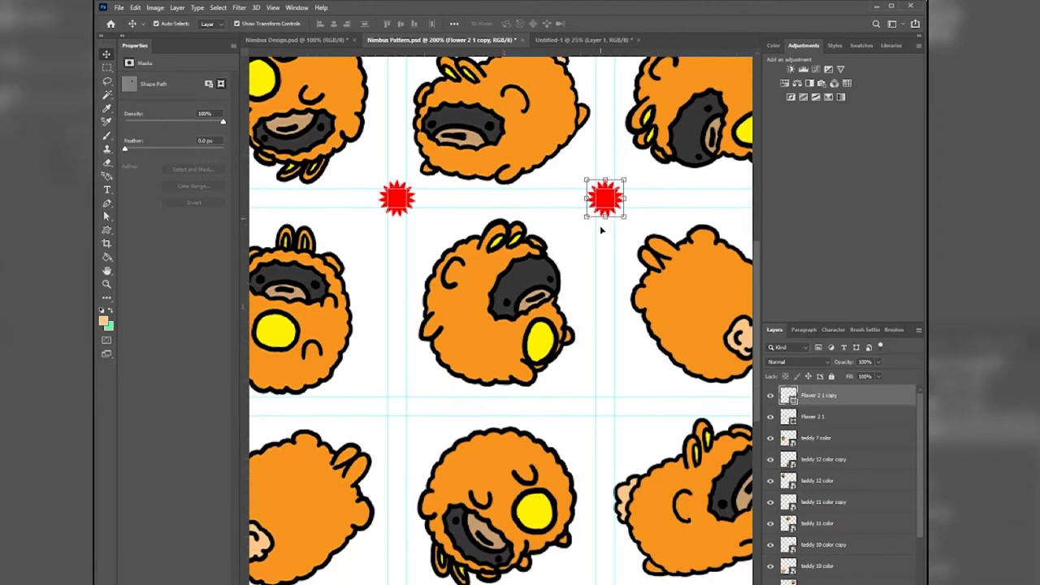
left_click_drag(660, 188, 424, 398)
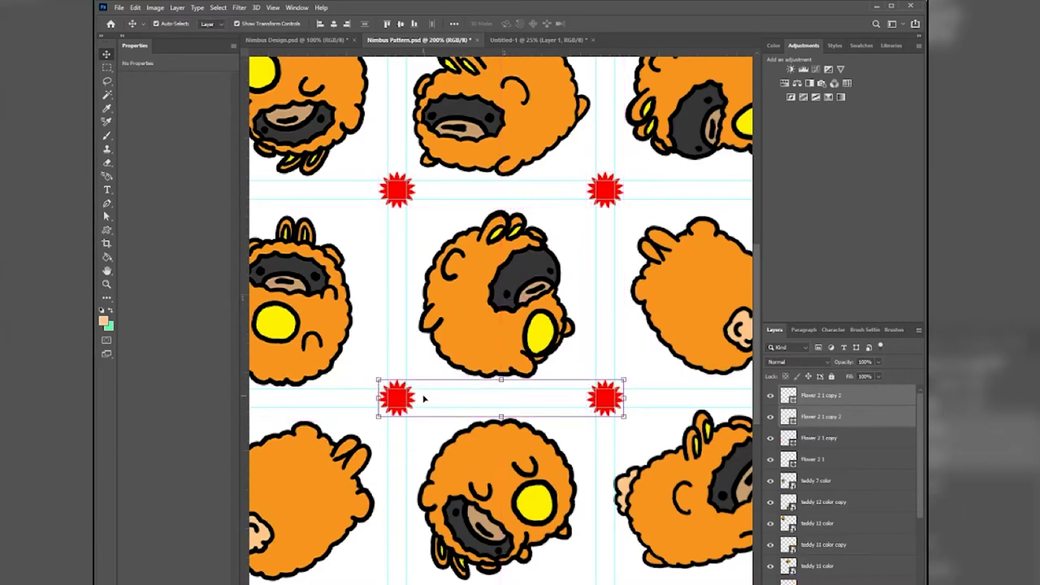
scroll(423, 396, "down", 3)
scroll(421, 374, "up", 6)
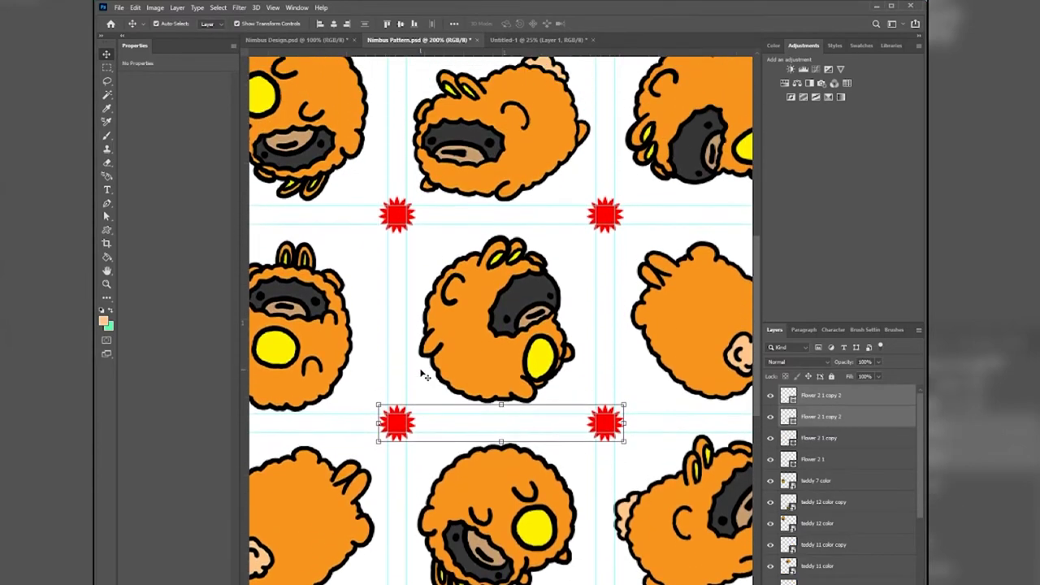
key("ctrl+minus")
key("ctrl+minus")
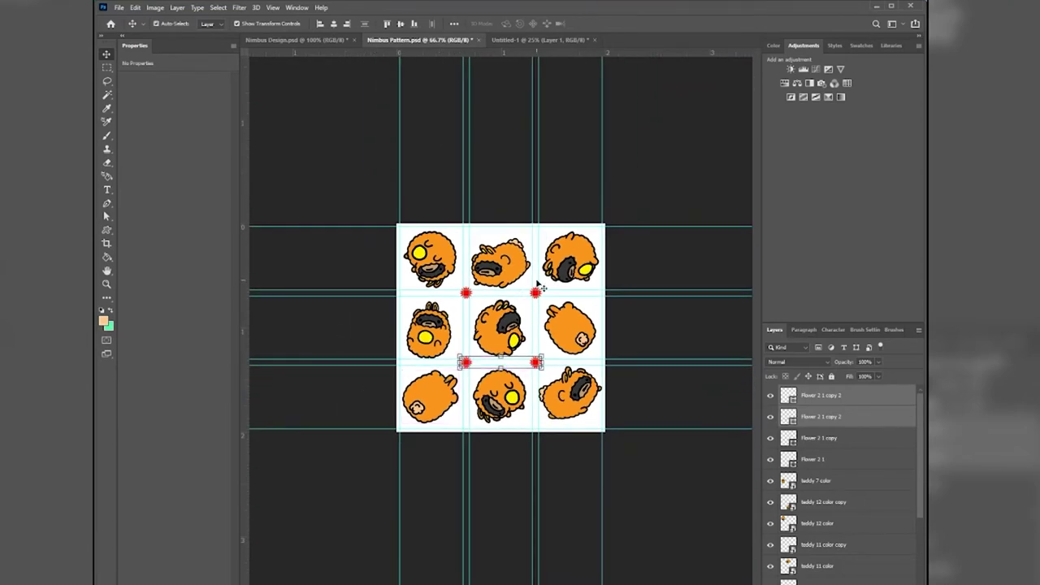
left_click_drag(517, 319, 517, 320)
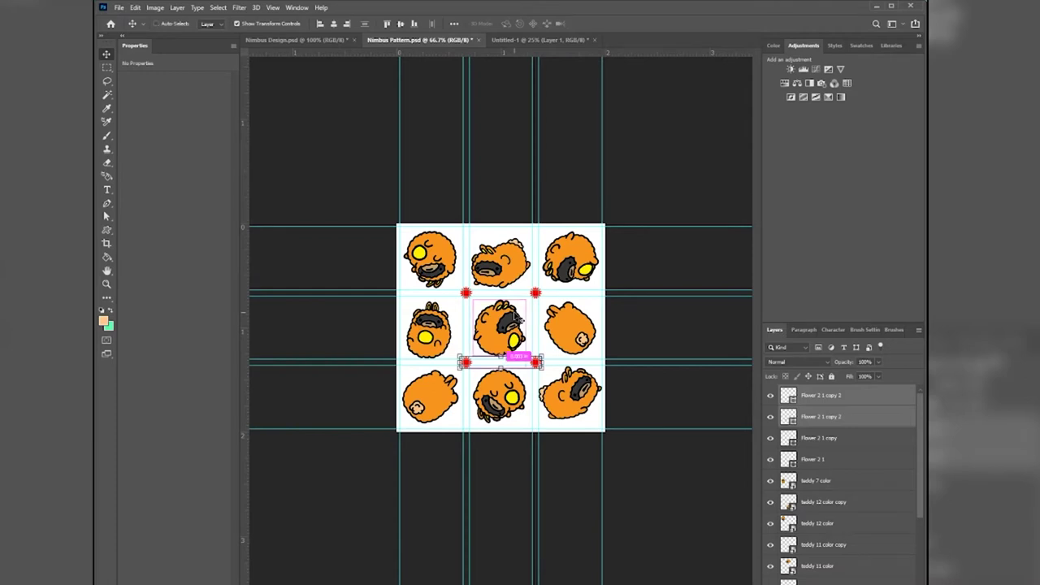
key("ctrl+plus")
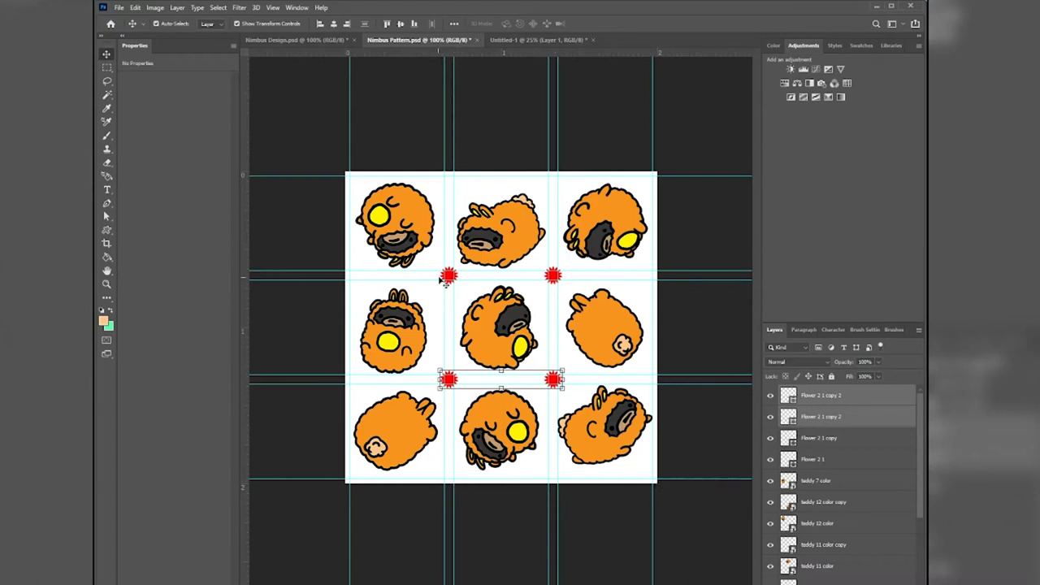
Alt-drag copies of the upper red star markers out to the tile's left and right edges.
left_click(552, 275)
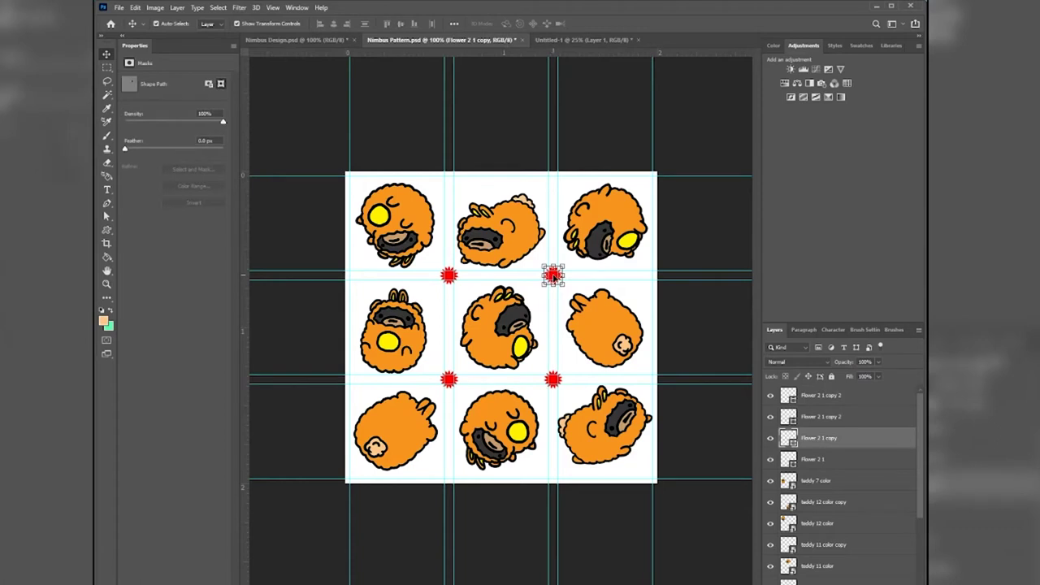
left_click_drag(553, 276, 662, 278, "alt")
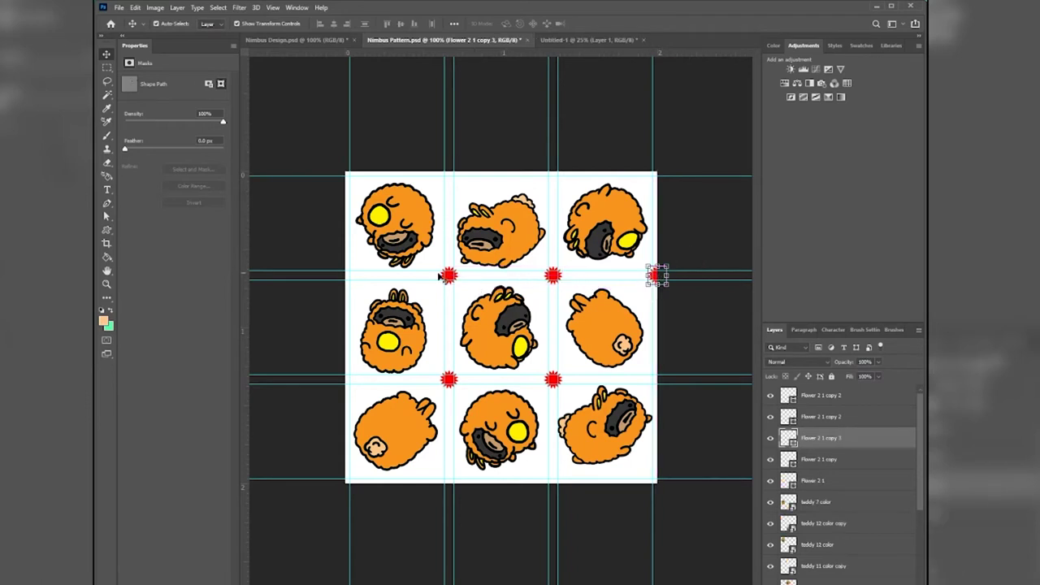
mouse_move(449, 276)
left_mouse_down("alt")
mouse_move(335, 279)
mouse_move(346, 281)
left_mouse_up("alt")
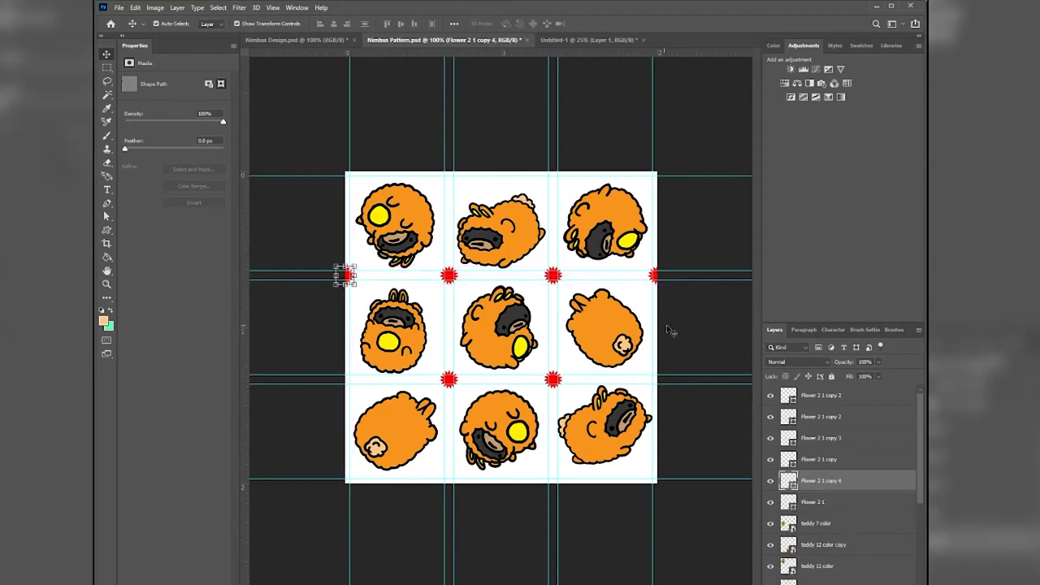
left_click(704, 332)
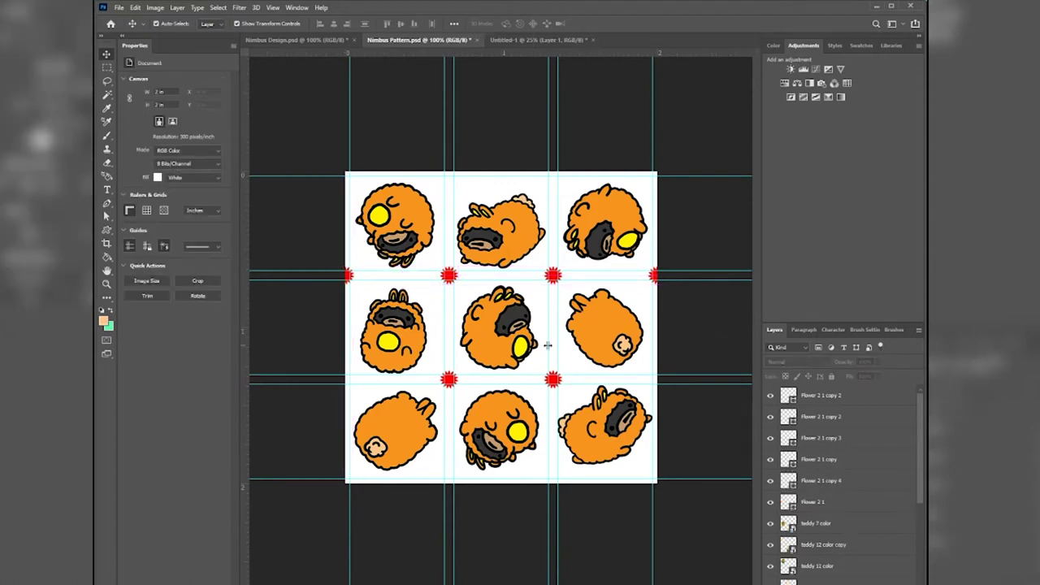
left_click(349, 277)
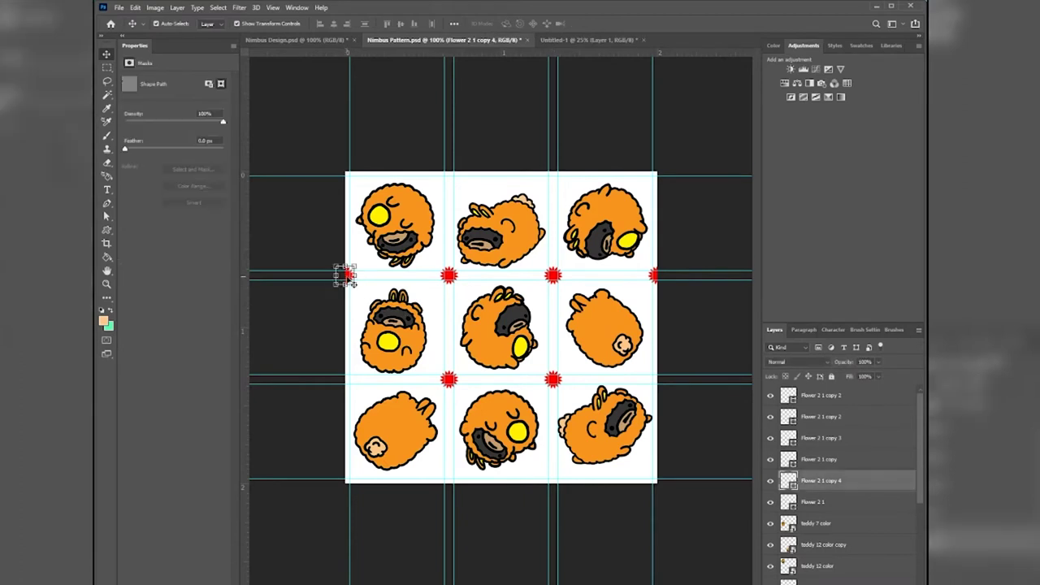
left_click(319, 322)
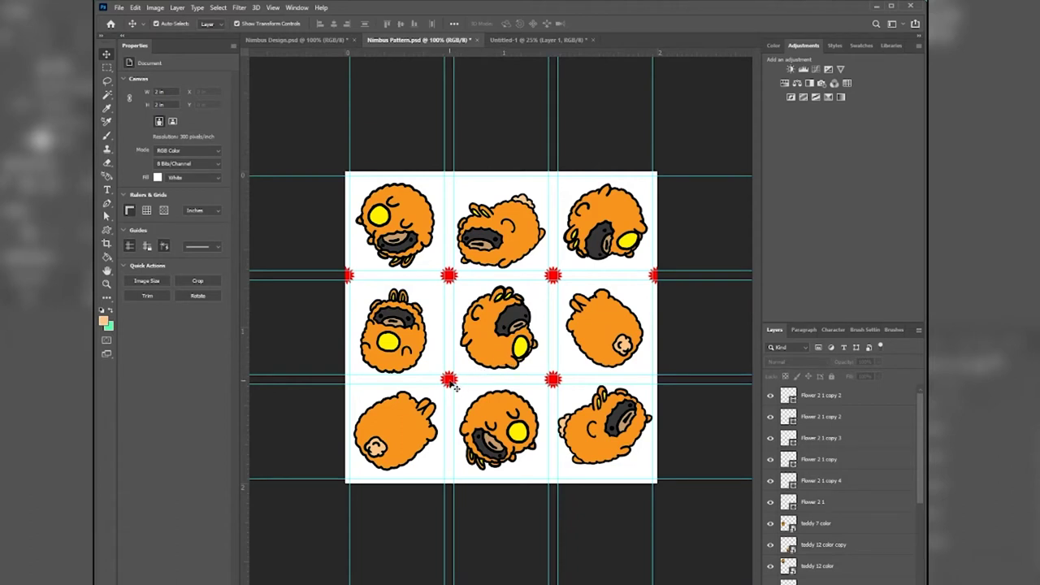
Delete the two lower-row red markers and marquee-select the four-marker upper row.
left_click(449, 380)
key("Delete")
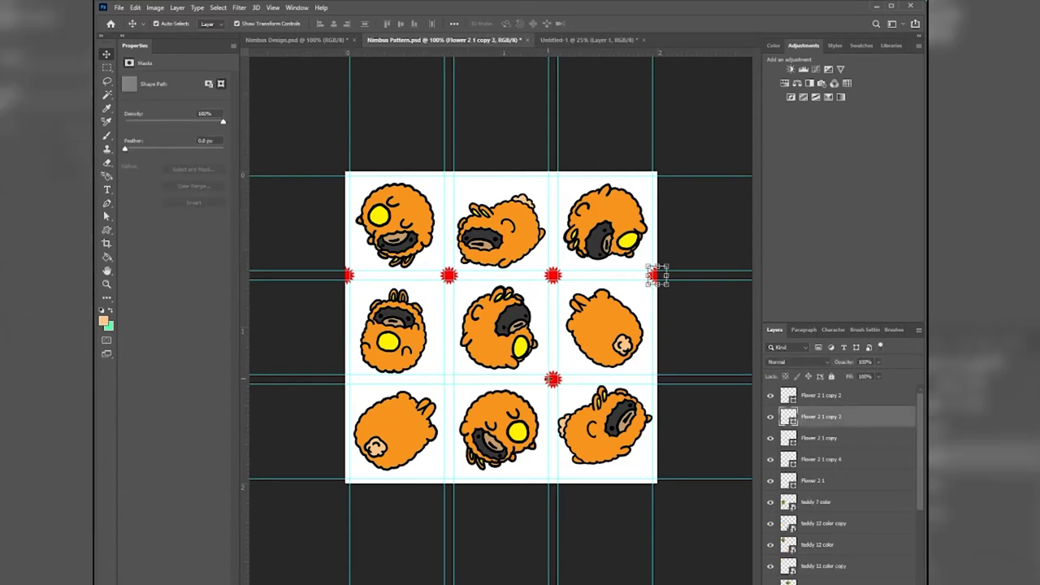
left_click(552, 379)
key("Delete")
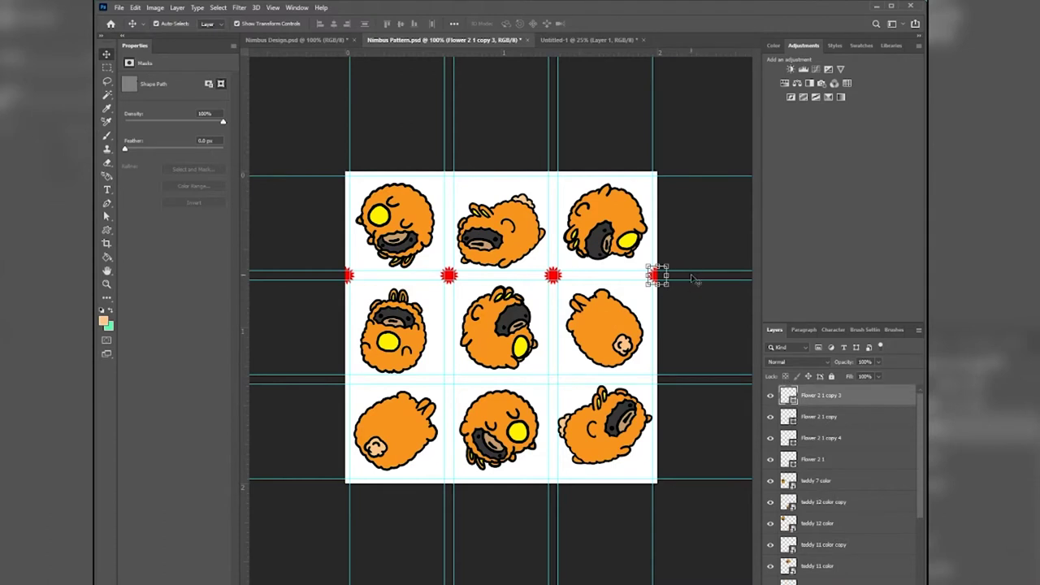
left_click_drag(693, 279, 358, 276)
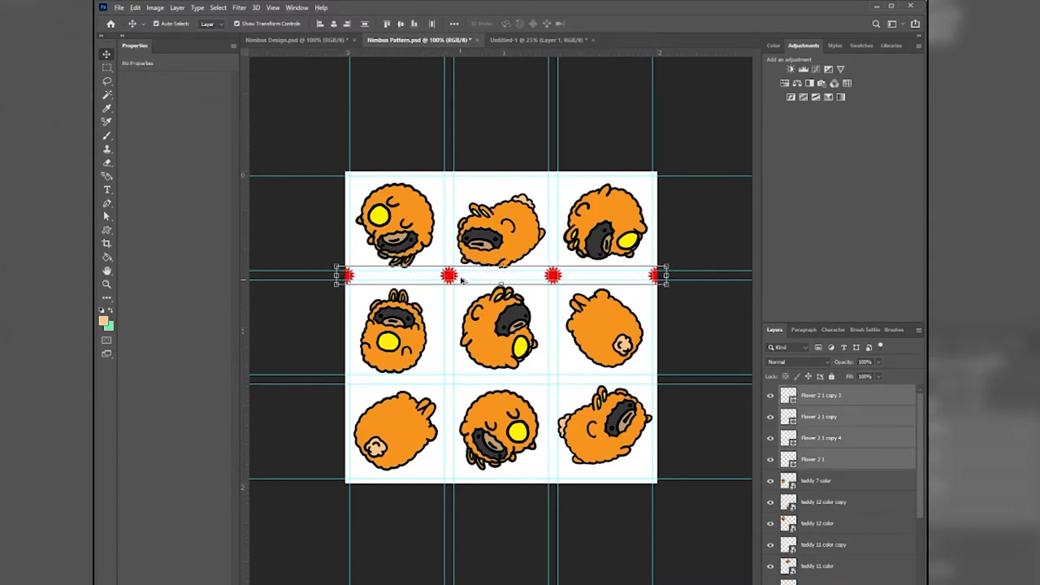
Duplicate the selected marker row onto the lower guide, the bottom edge and the top edge.
left_click_drag(449, 276, 458, 486, "alt")
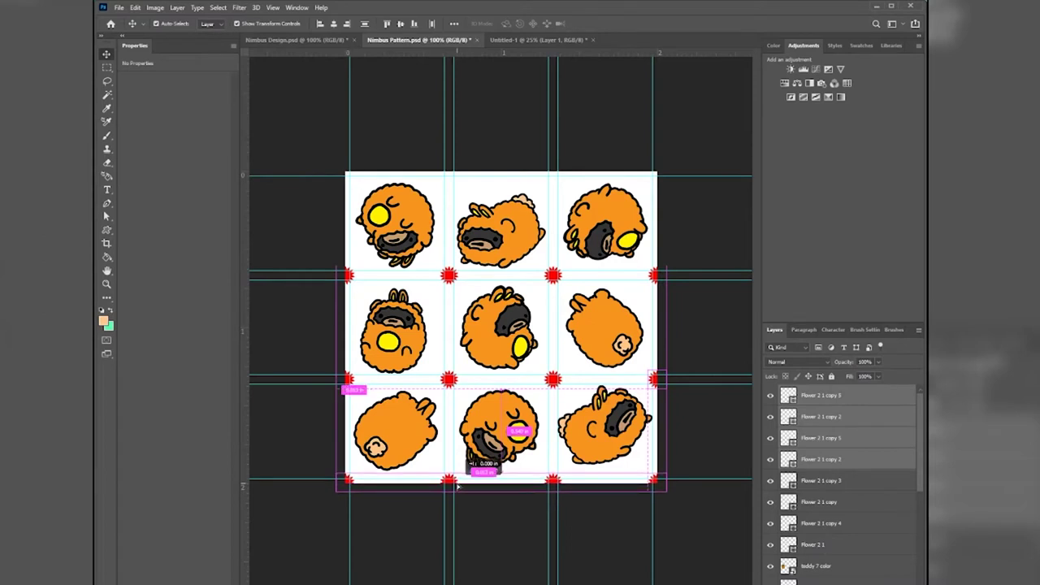
left_click_drag(457, 486, 436, 173, "alt")
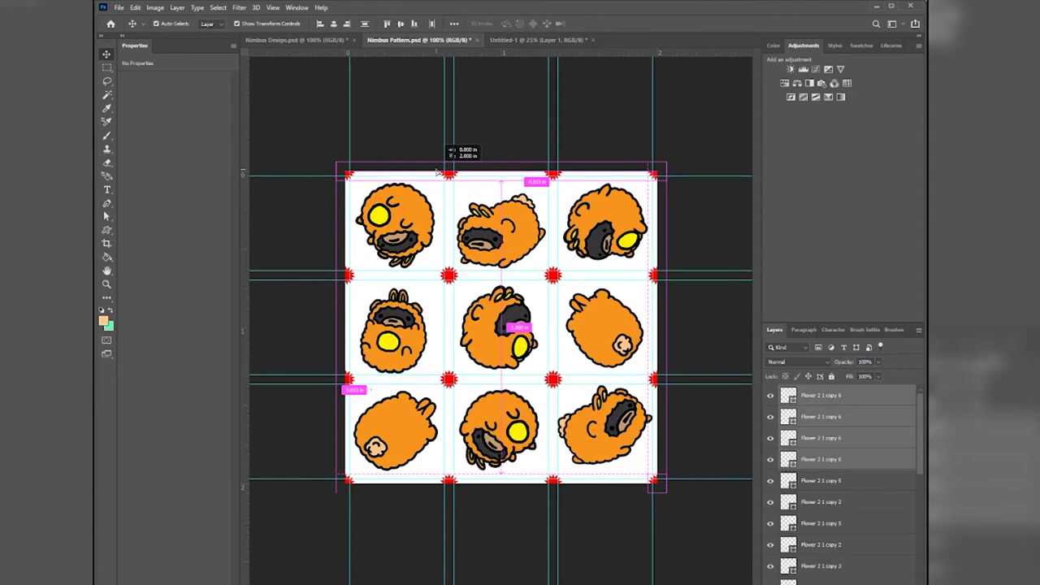
left_click_drag(436, 172, 437, 172, "alt")
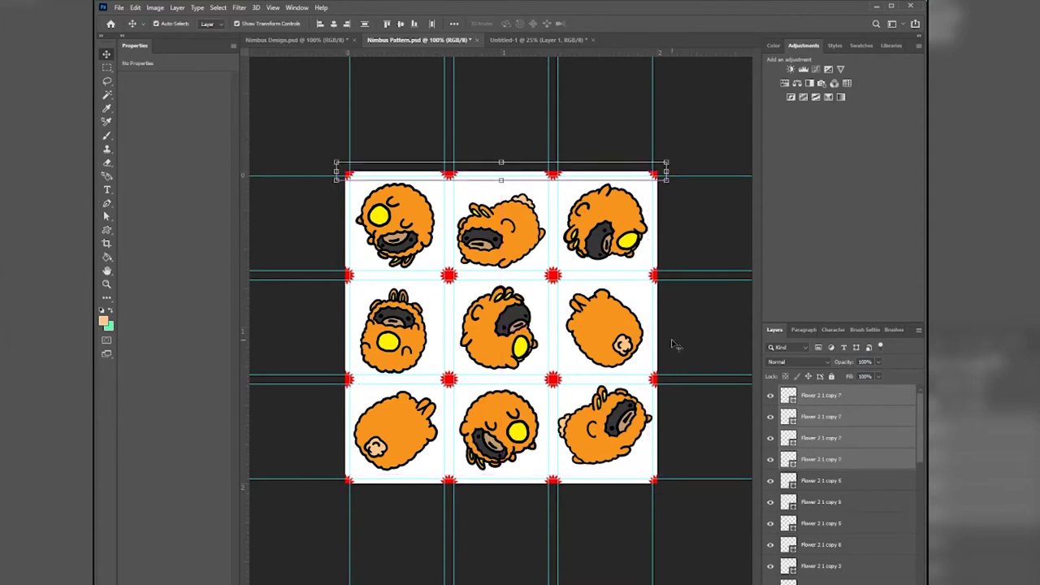
Group all the flower marker layers with Ctrl+G and name the group Flowers.
scroll(875, 458, "down", 3)
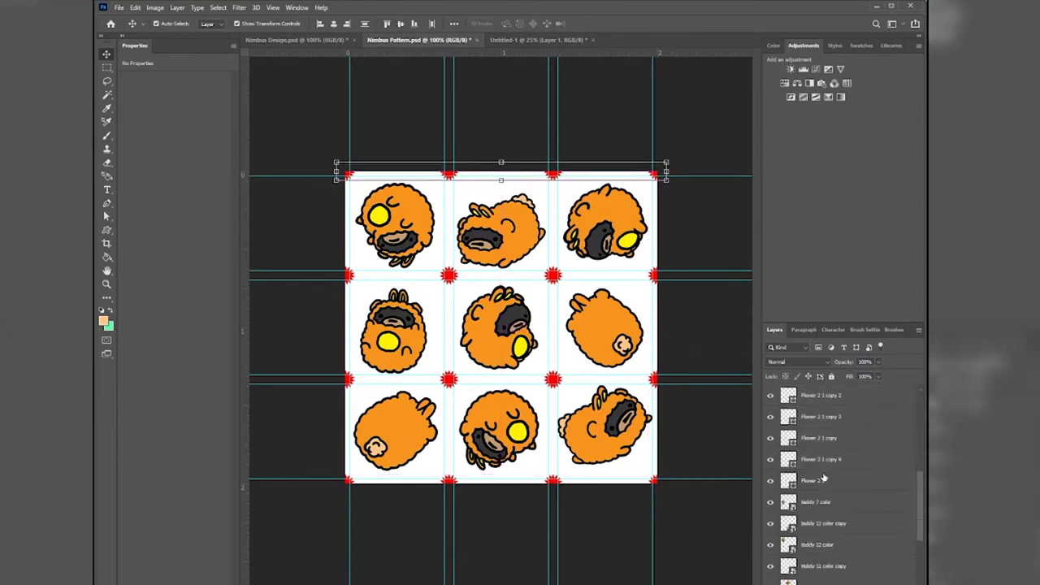
left_click(837, 522)
scroll(842, 457, "up", 1)
scroll(845, 453, "up", 3)
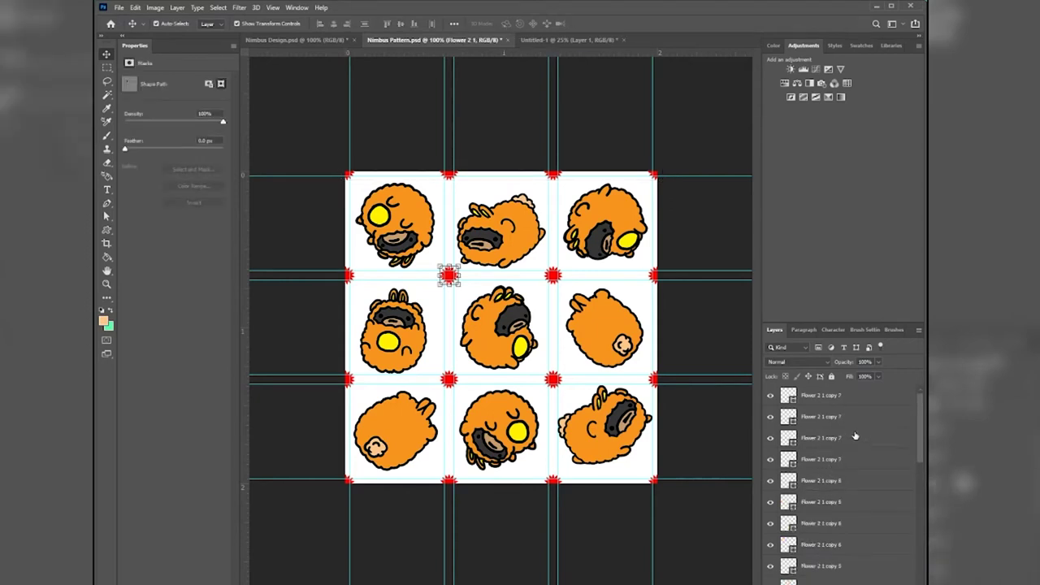
left_click(823, 395, "shift")
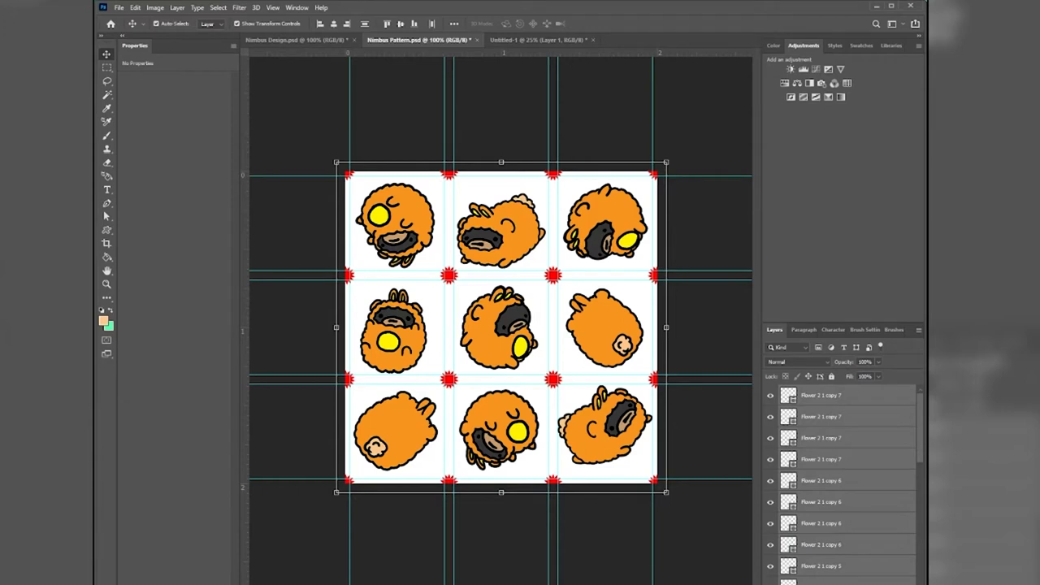
key("ctrl+g")
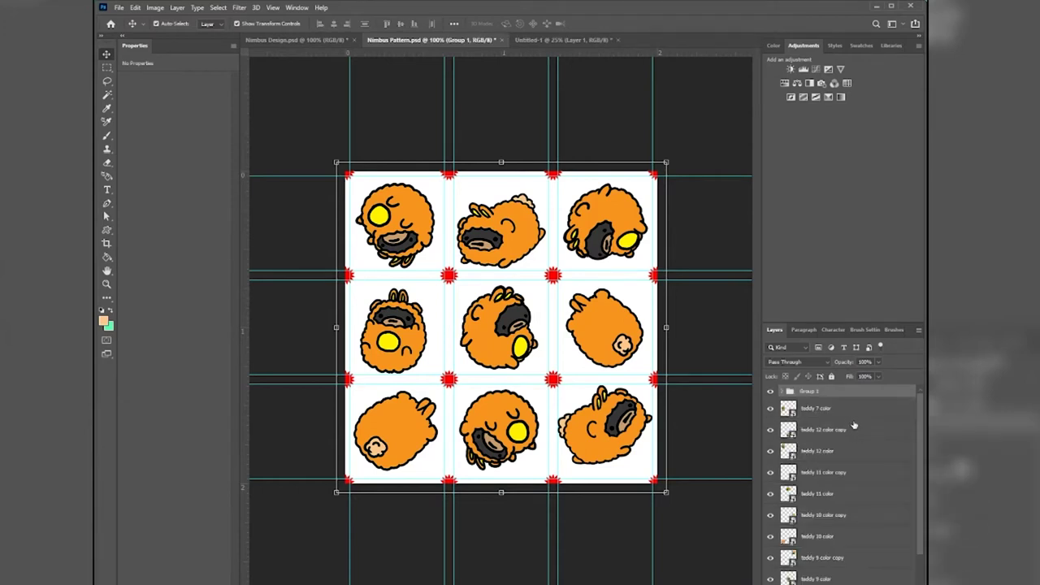
double_click(809, 391)
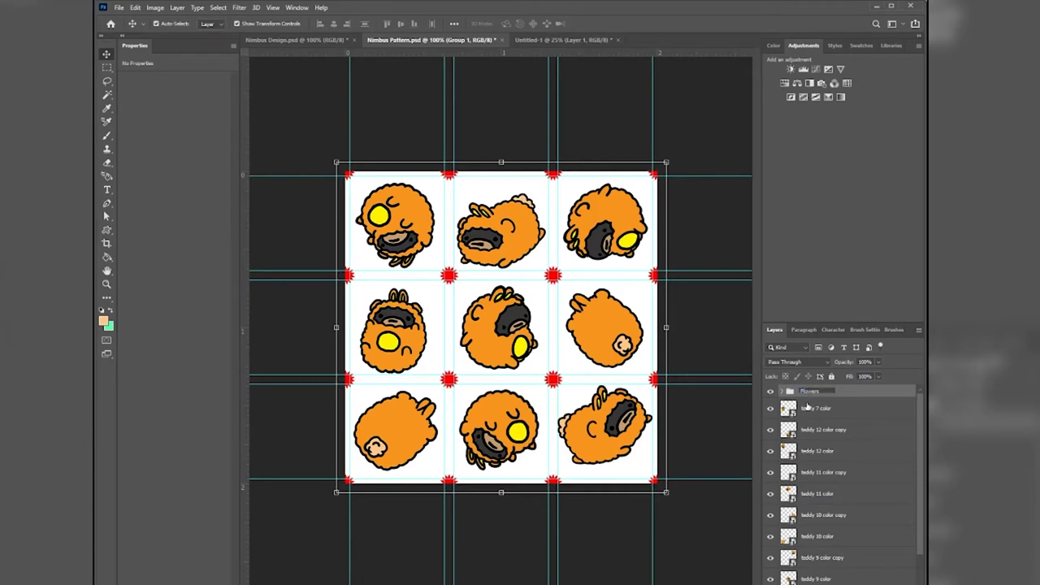
left_click(809, 408)
Group all the teddy layers and name the group Nimbuses.
scroll(813, 416, "down", 3)
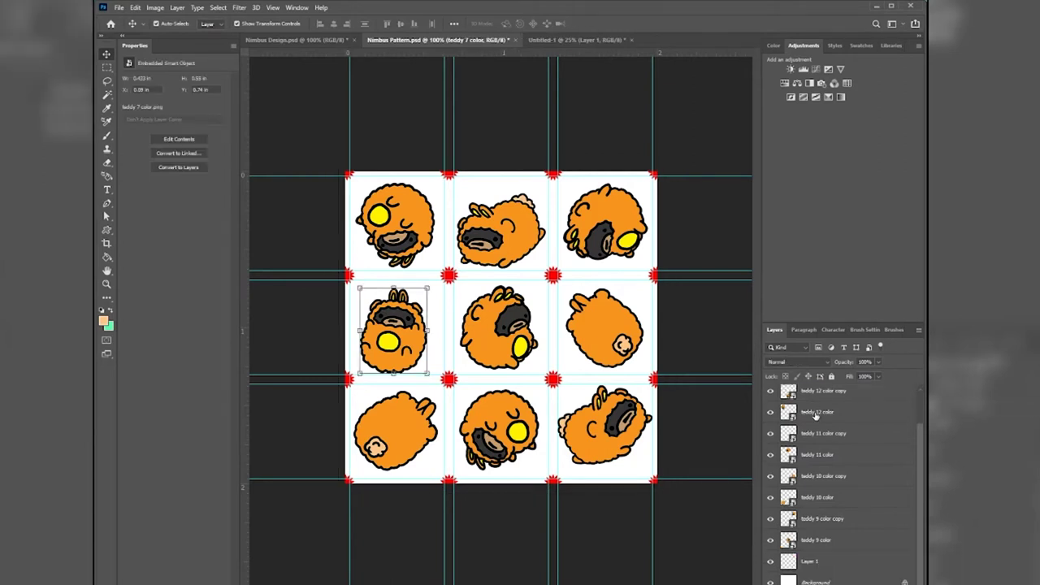
left_click(817, 540, "shift")
key("ctrl+g")
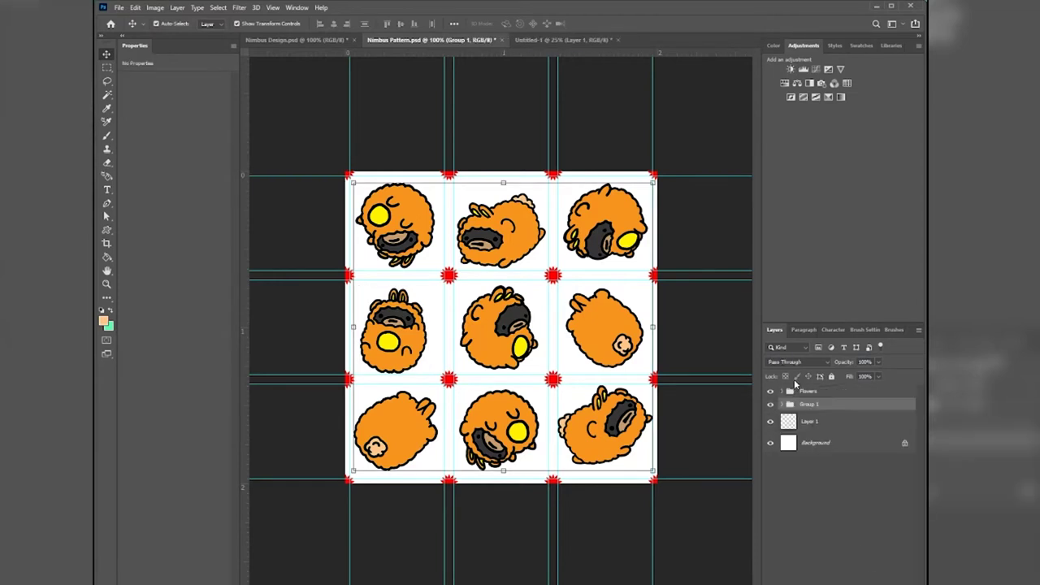
double_click(813, 405)
type("Nimbuses")
left_click(798, 484)
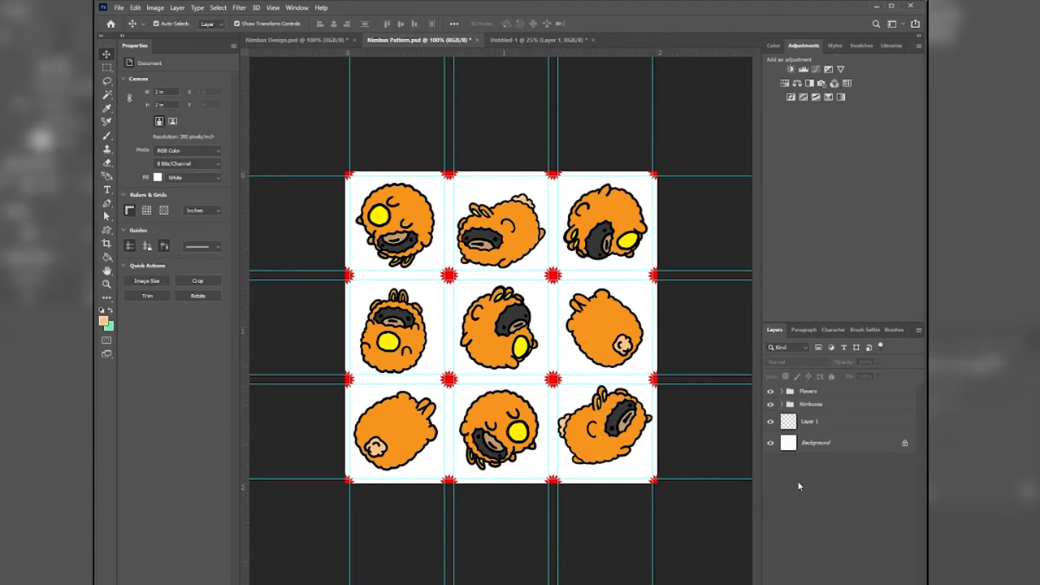
Toggle the Nimbuses group's visibility and check the top- and bottom-edge red markers' layers.
left_click(771, 404)
left_click(771, 404)
left_click(451, 176)
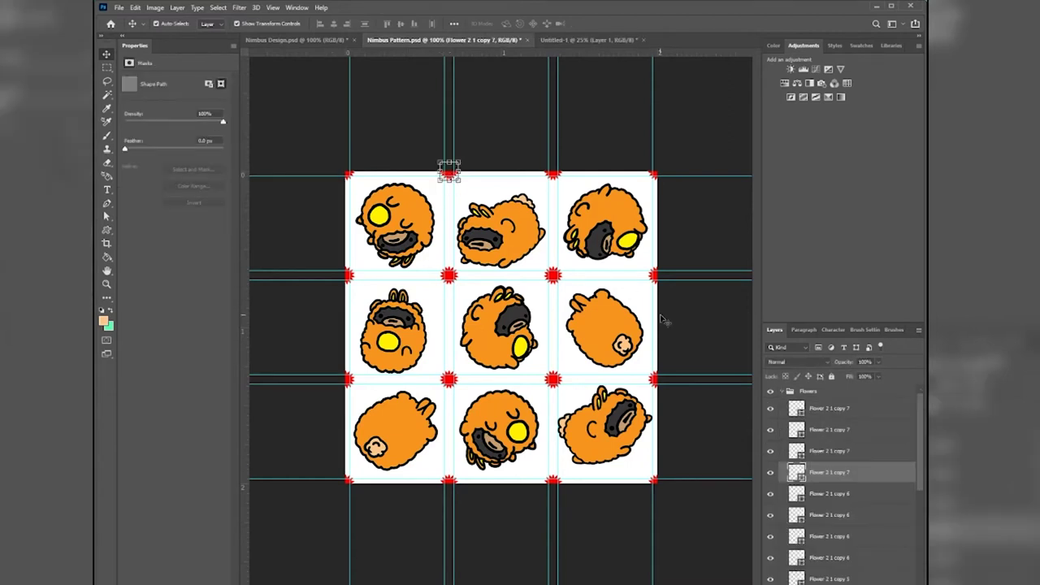
left_click(690, 553)
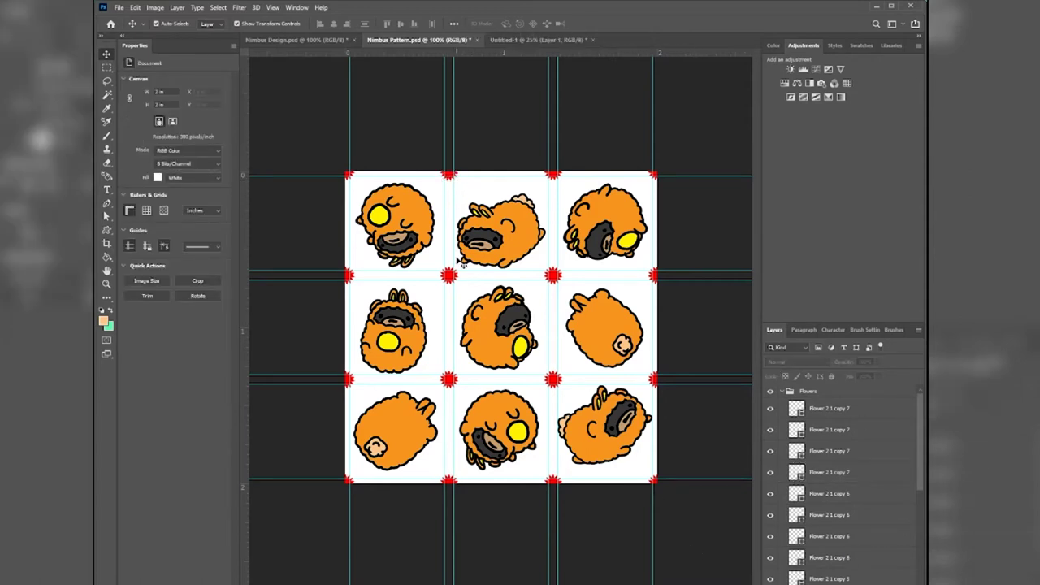
left_click(450, 483)
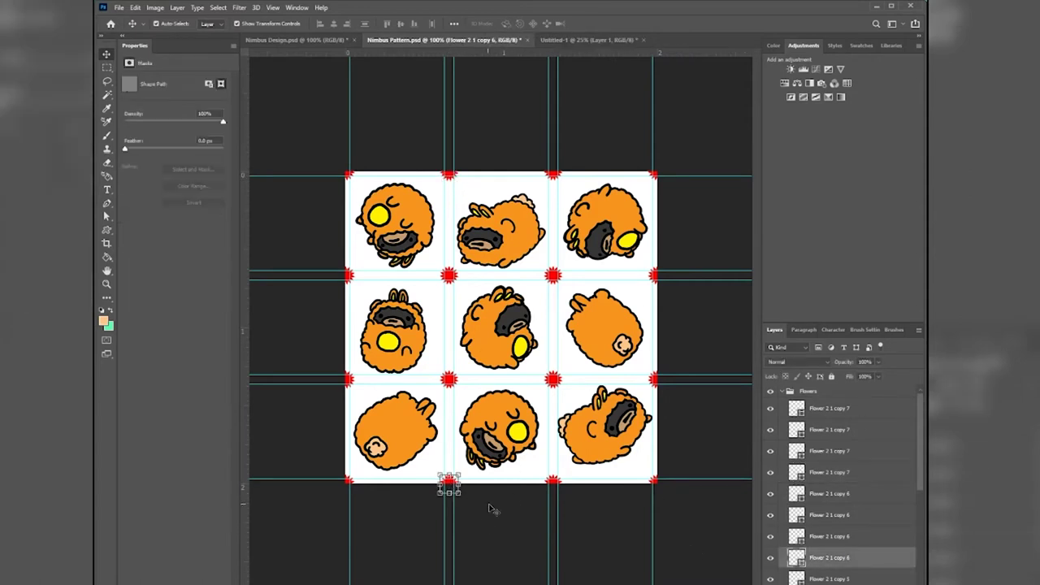
left_click(611, 534)
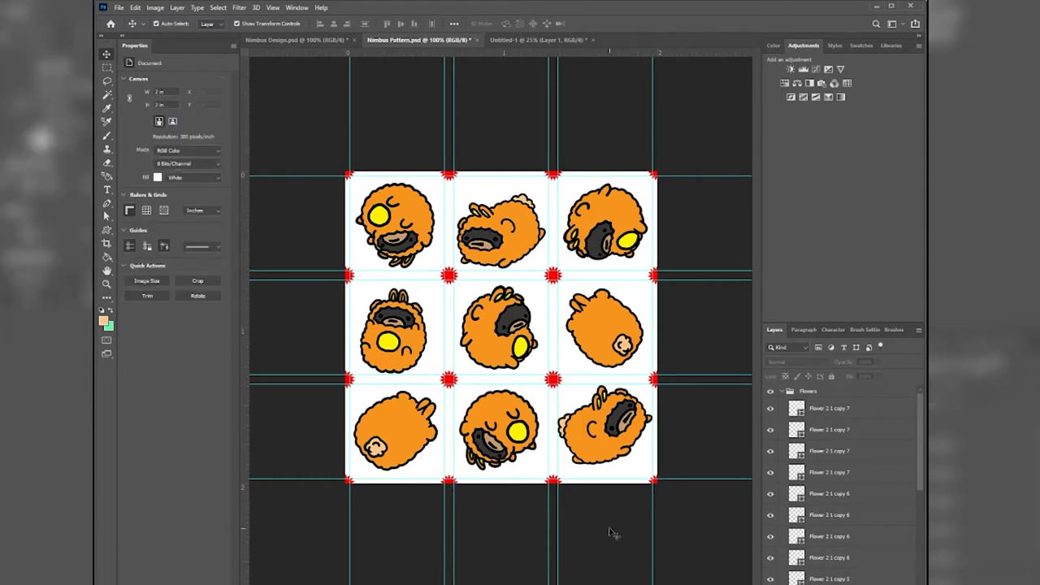
left_click(555, 486)
left_click(597, 503)
Check the positions of the top-right, bottom-right and bottom-left corner markers.
left_click(553, 174)
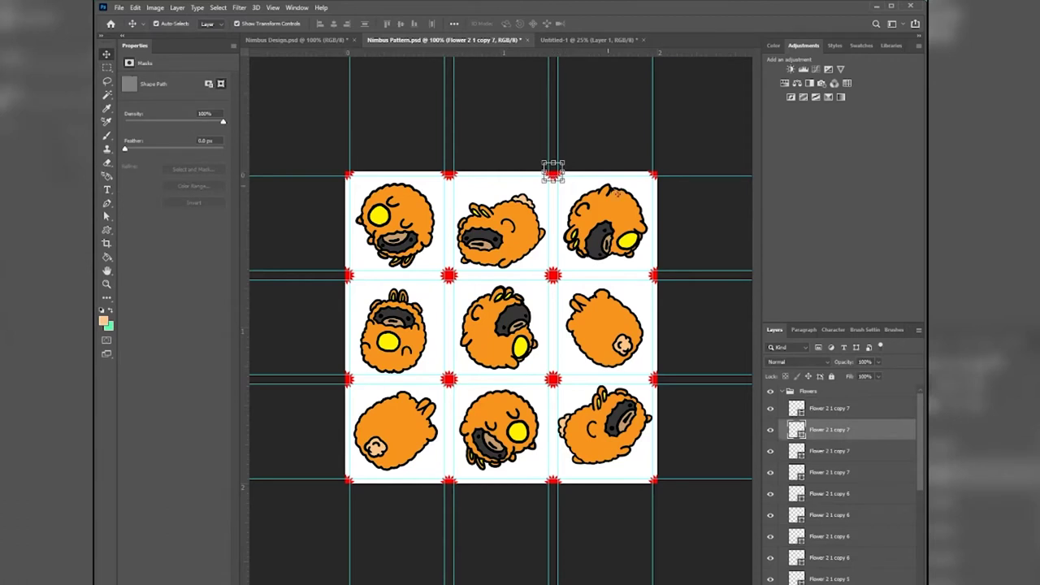
left_click(657, 174)
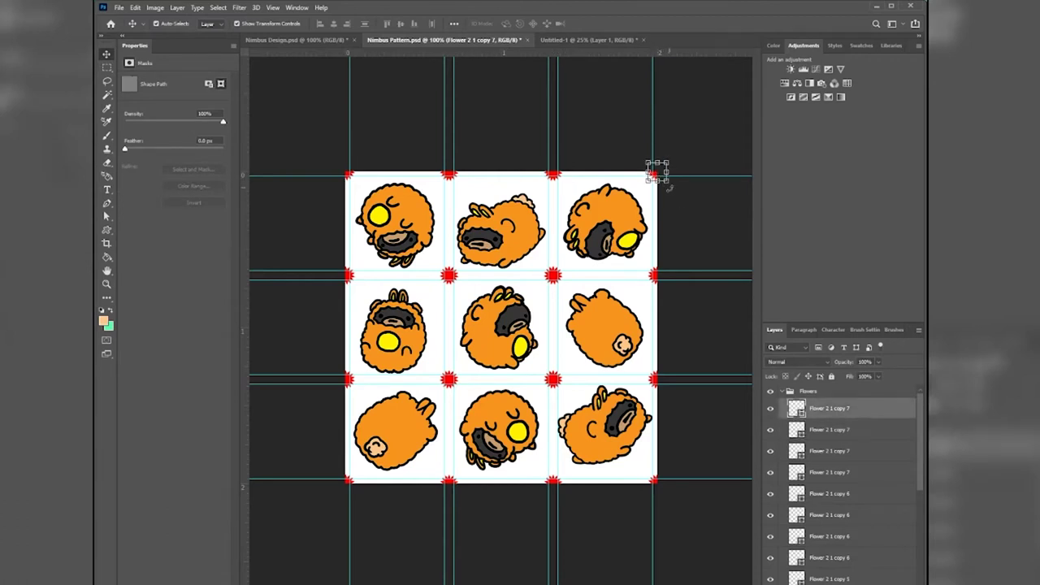
left_click(655, 486)
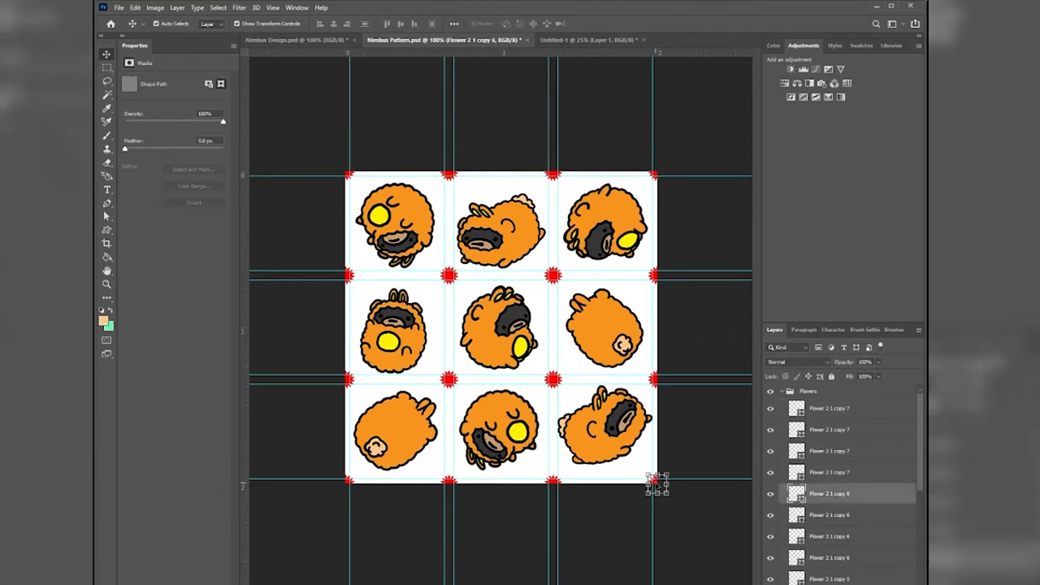
left_click(355, 490)
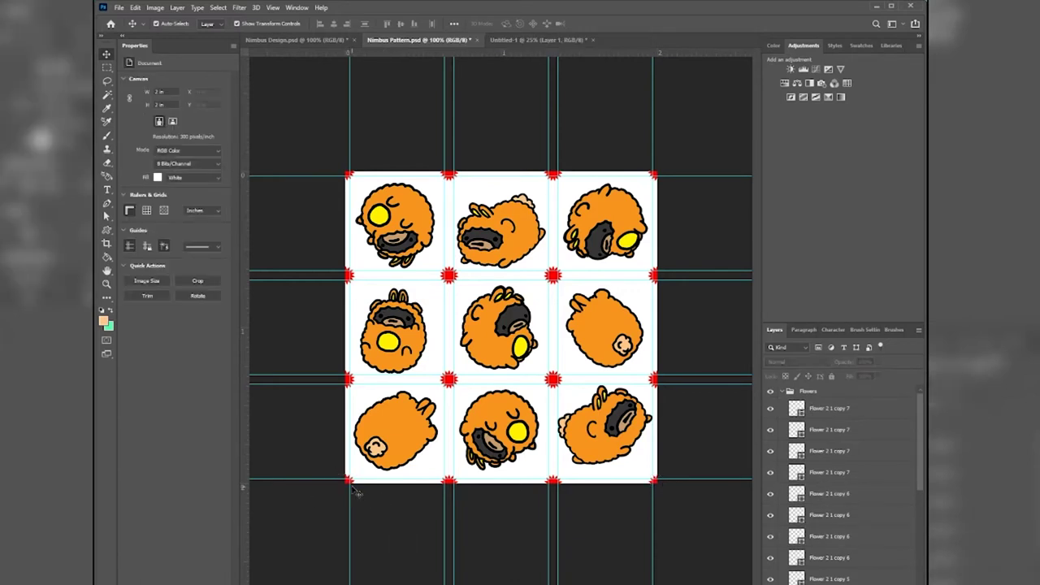
left_click(352, 489)
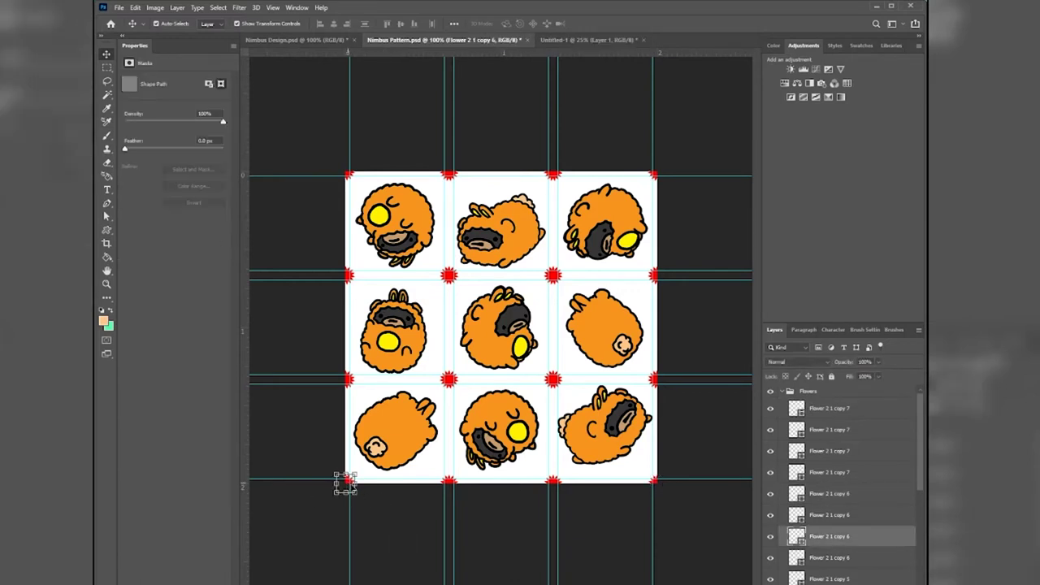
left_click(395, 515)
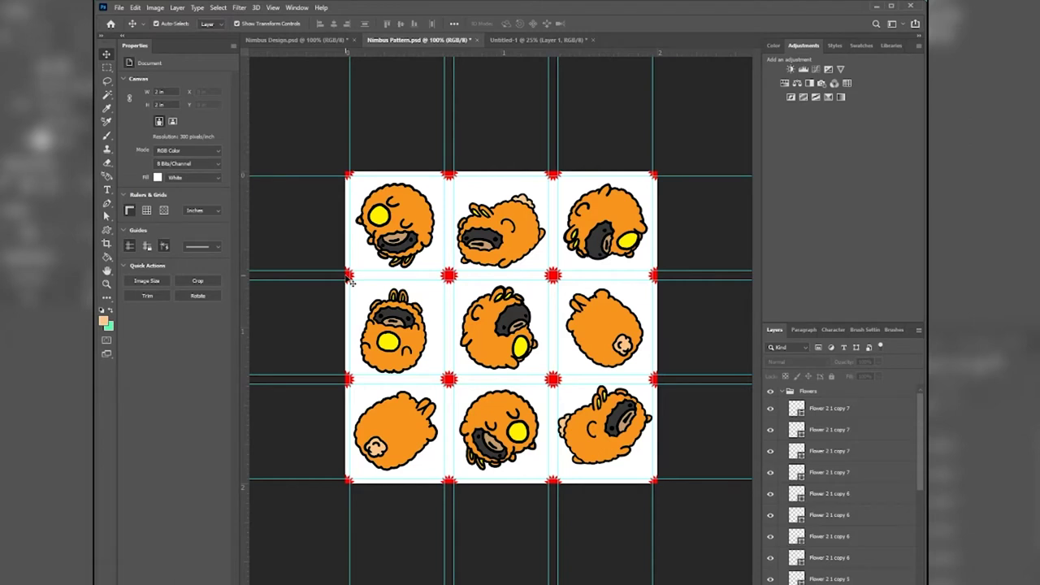
Check the alignment of the middle-left, lower-left and bottom-left red markers.
left_click(351, 280)
left_click(340, 319)
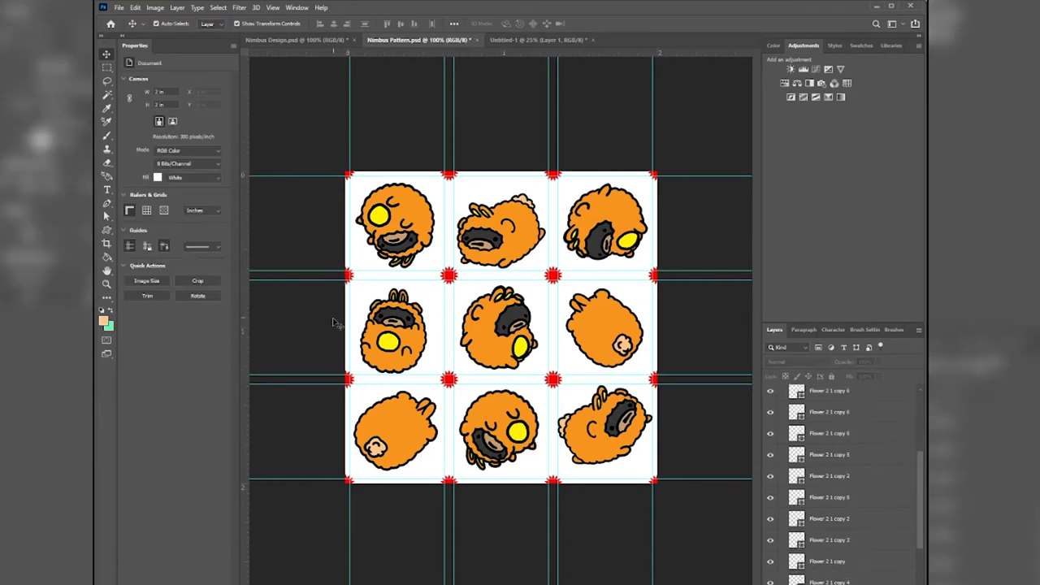
left_click(348, 380)
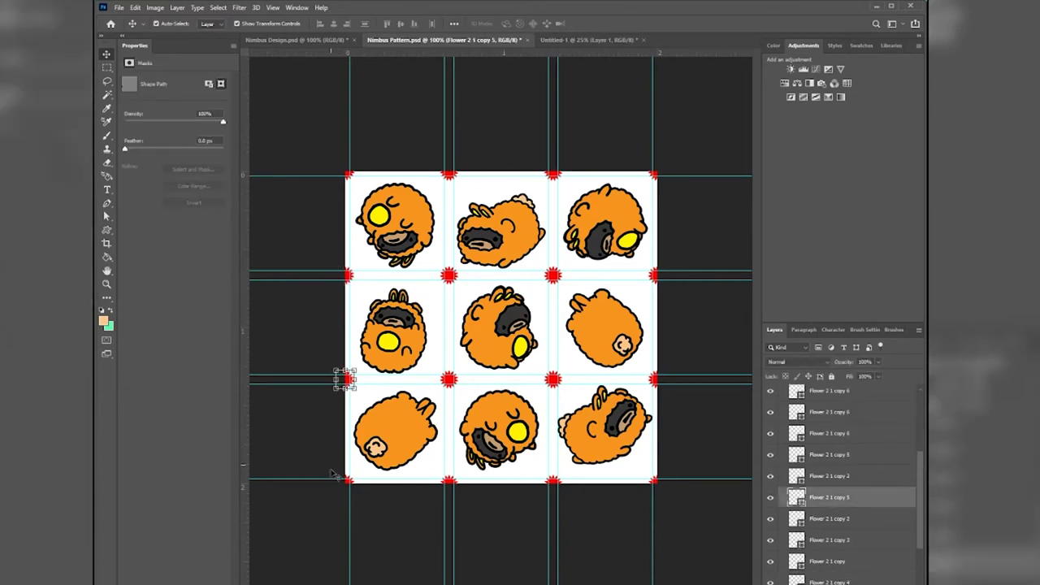
left_click(347, 512)
left_click(346, 483)
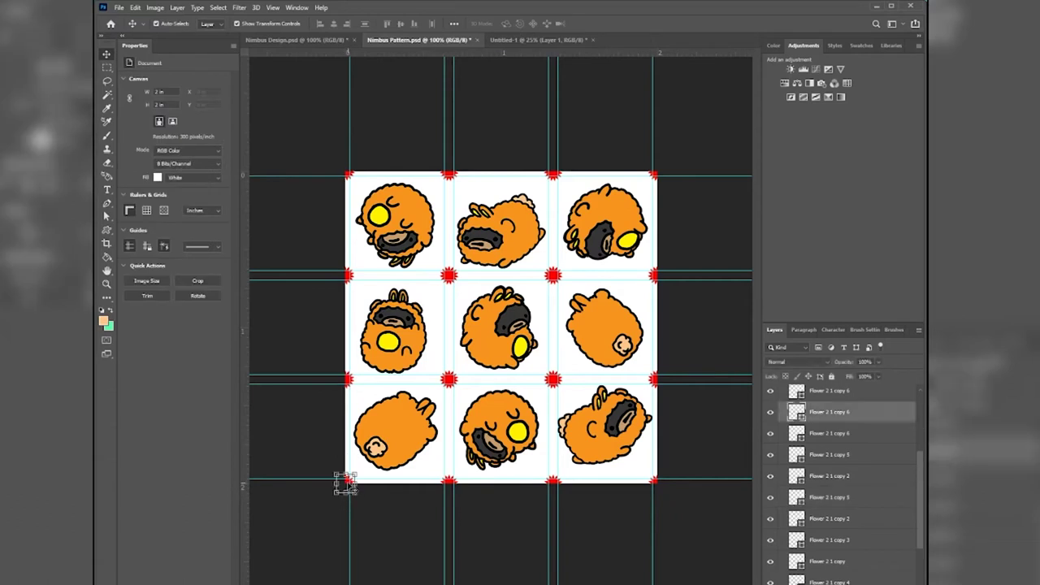
left_click(393, 512)
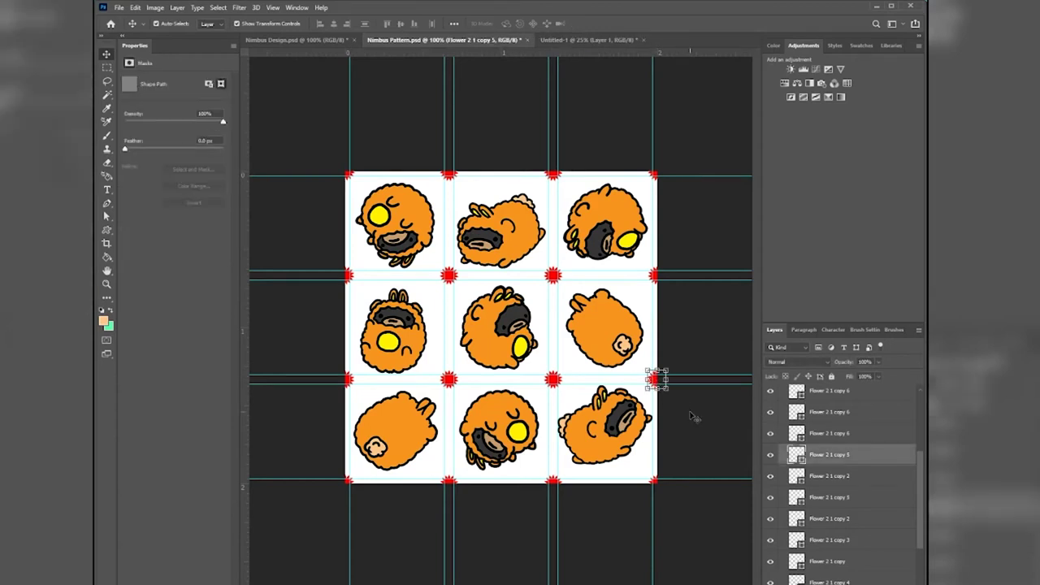
Check the alignment of the right-edge markers and the top-right corner marker.
left_click(656, 380)
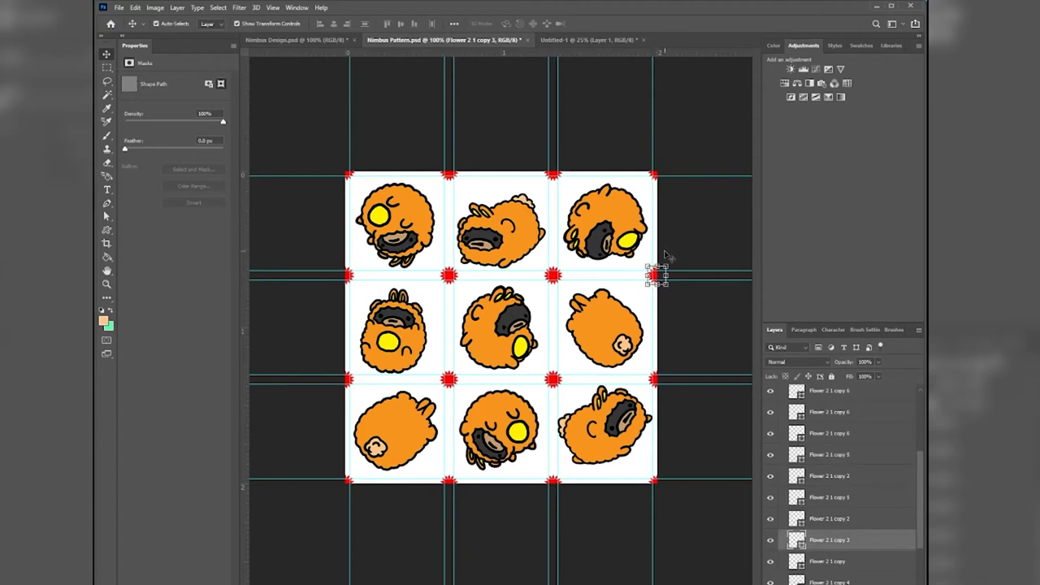
left_click(656, 276)
left_click(657, 276)
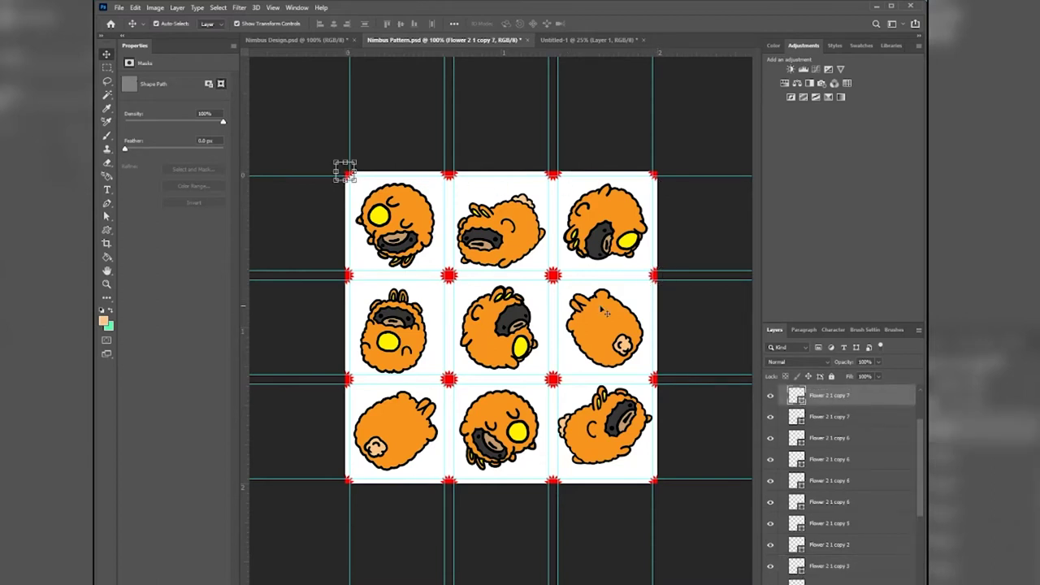
left_click(683, 337)
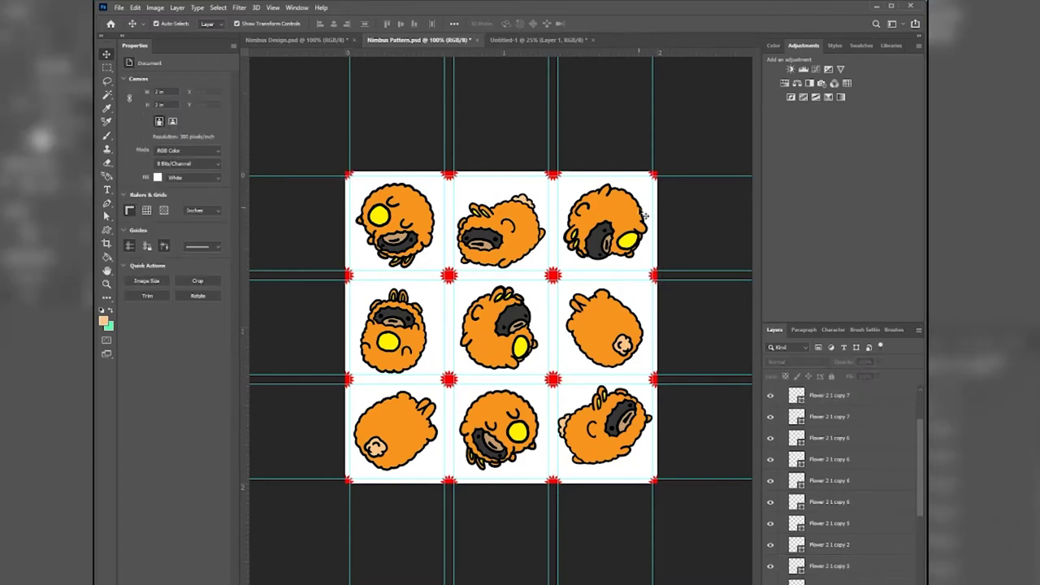
left_click(660, 174)
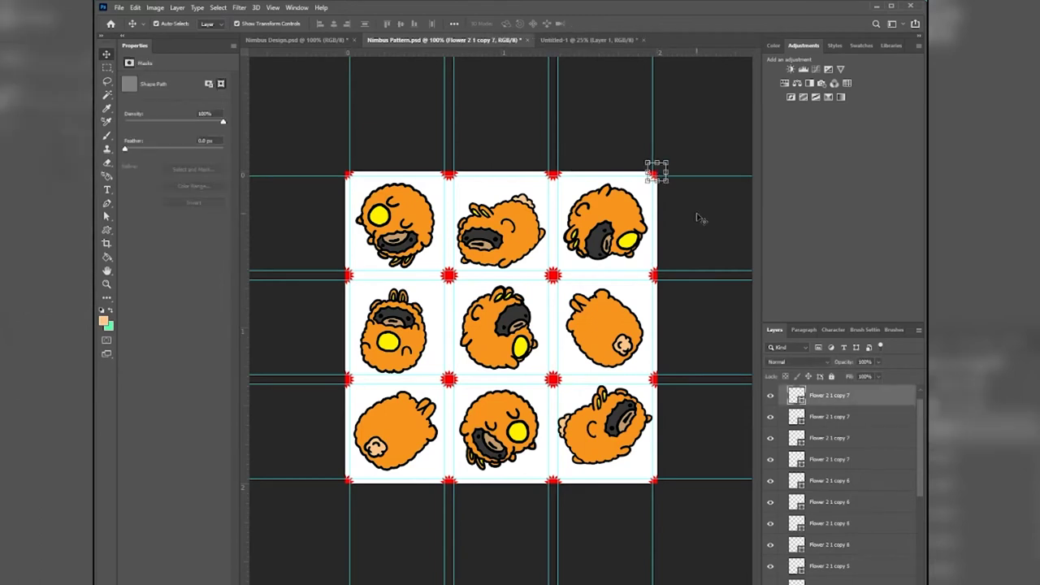
left_click(689, 207)
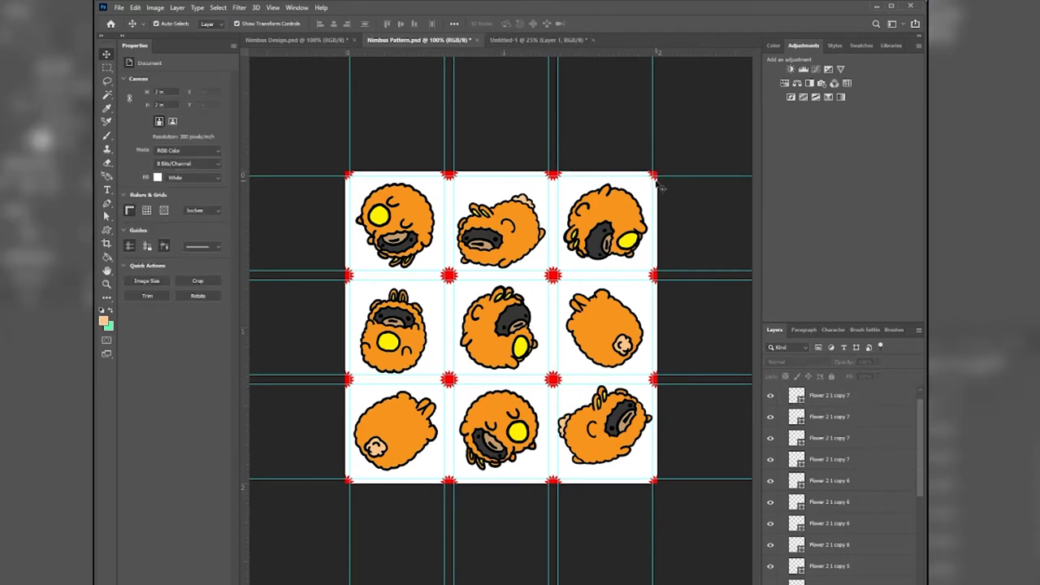
left_click(655, 175)
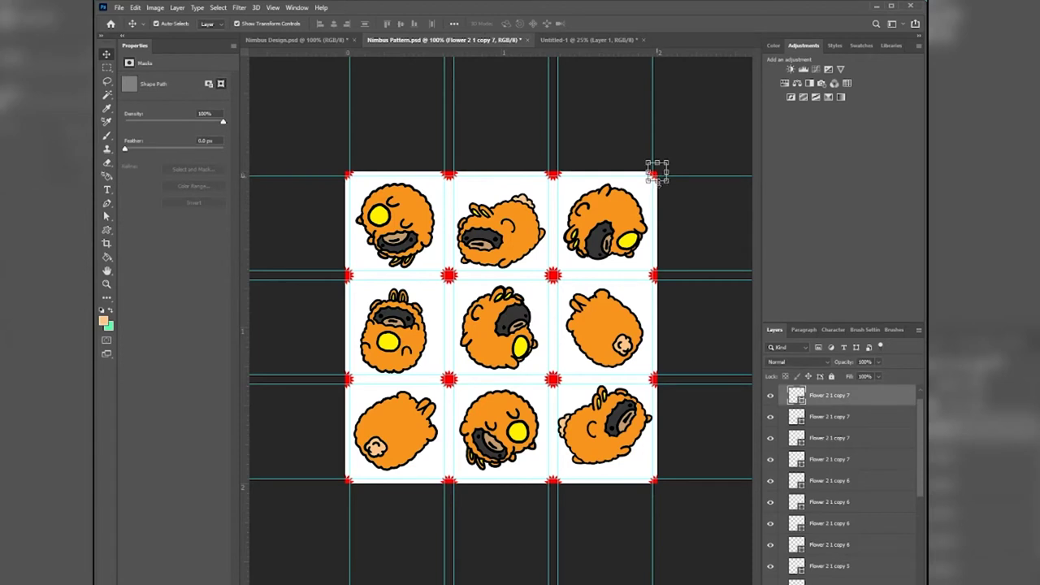
Recheck the bottom-right corner marker and the right marker between the lower rows.
left_click(655, 481)
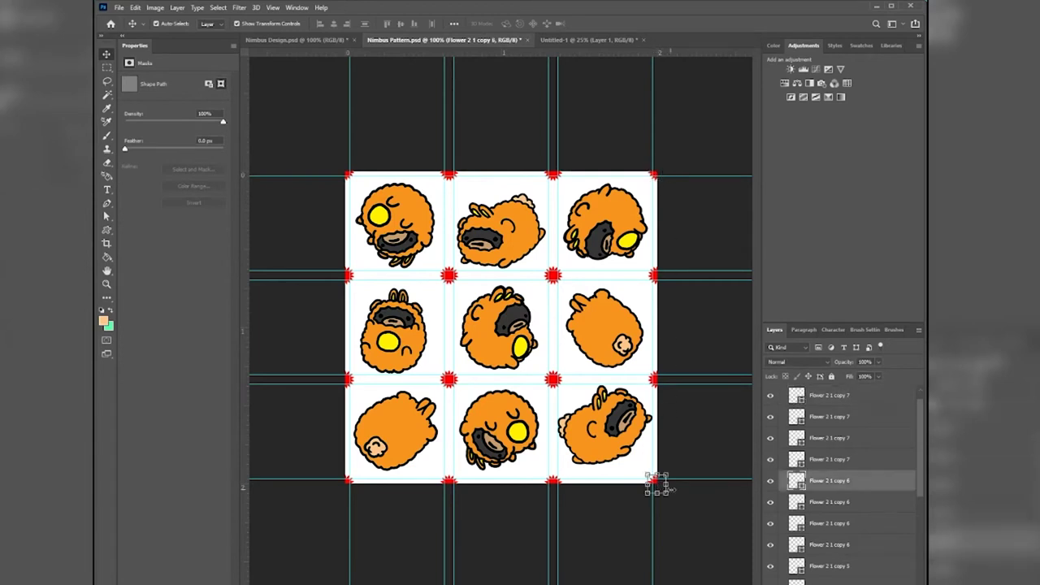
left_click(689, 495)
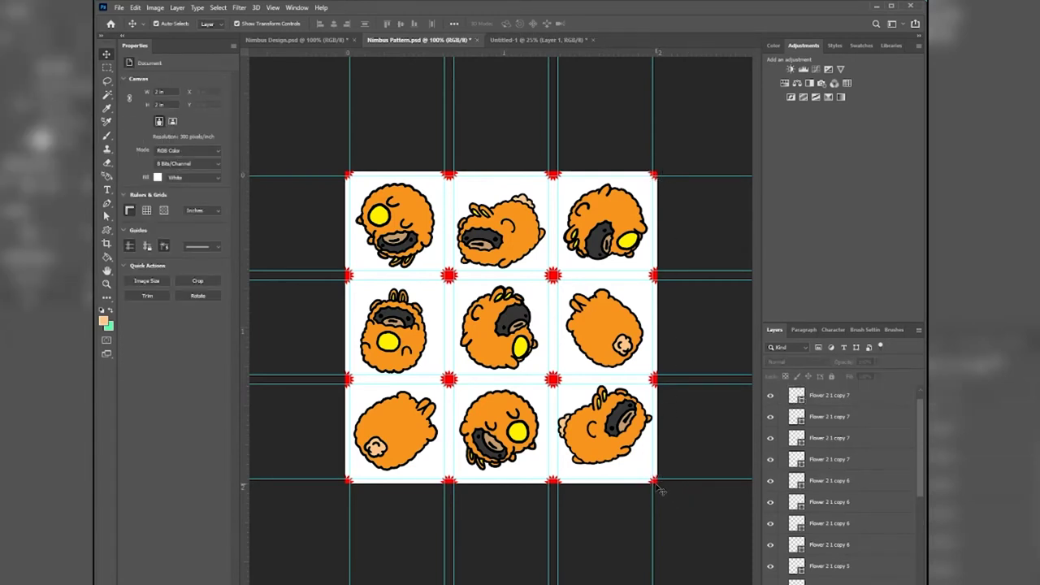
left_click(655, 481)
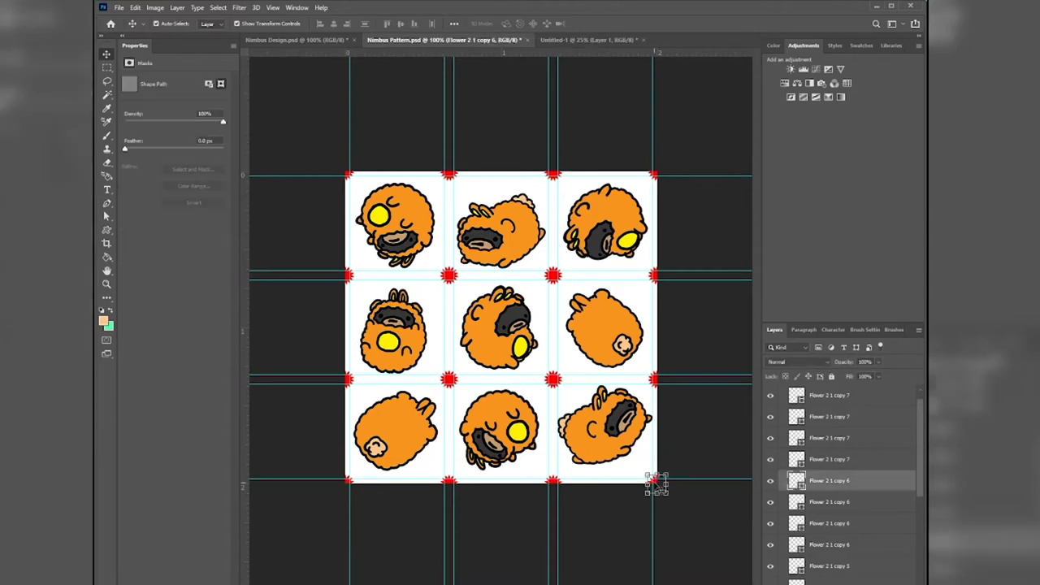
left_click(687, 405)
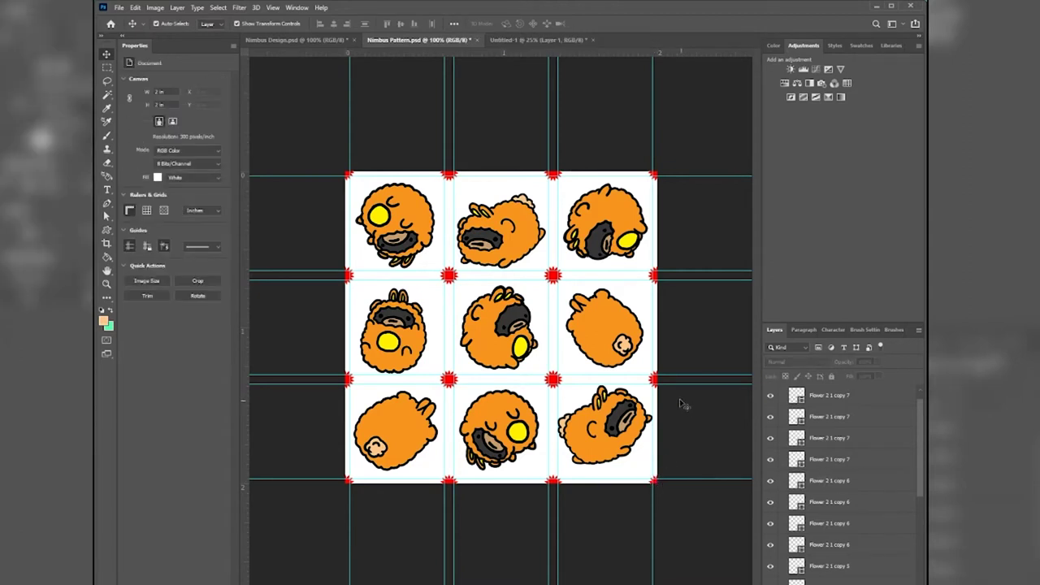
left_click(655, 382)
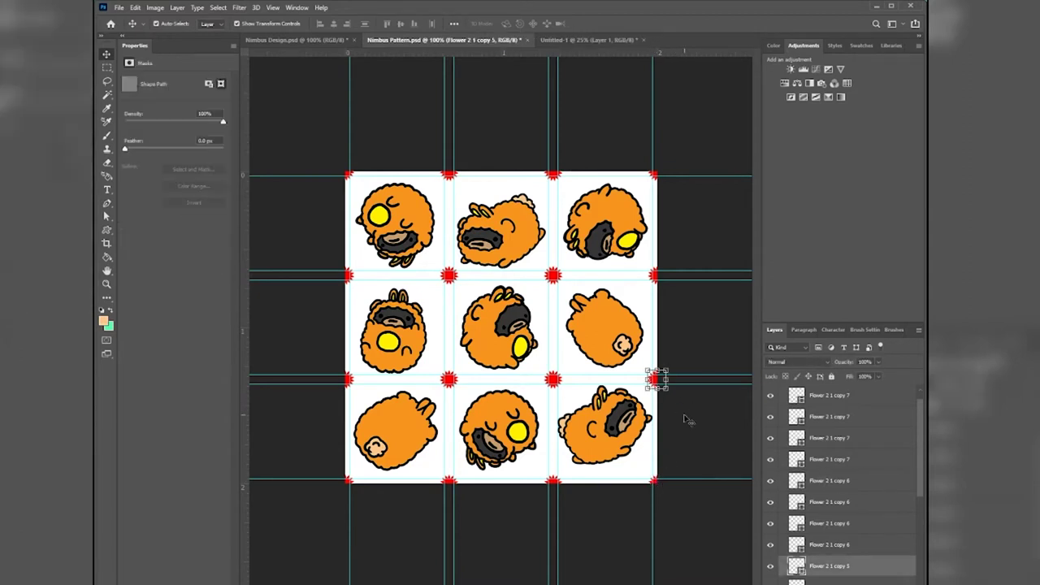
left_click(664, 396)
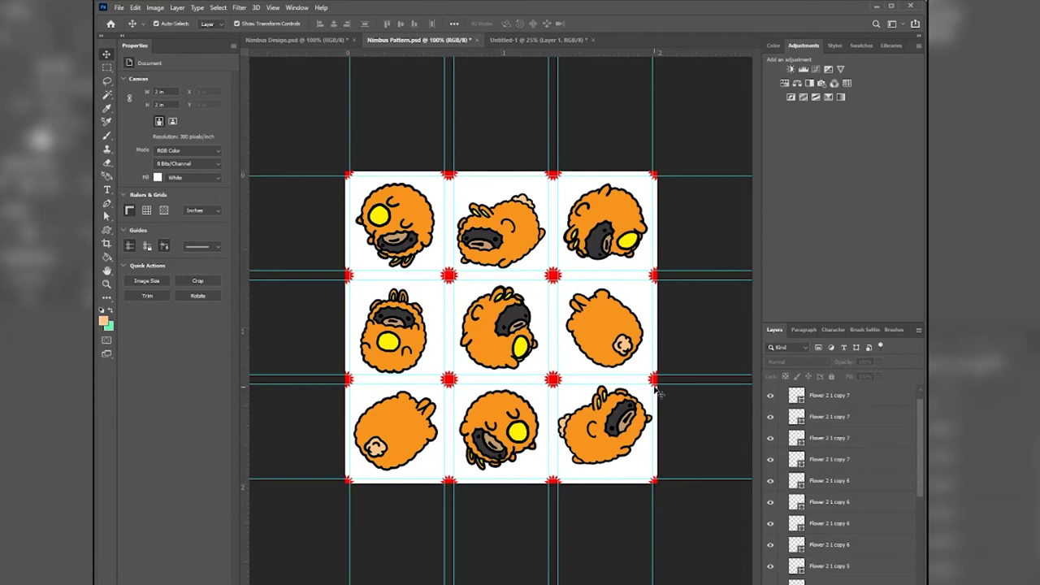
Nudge the lower right-edge marker onto its guide intersection with Free Transform and commit.
left_click(656, 381)
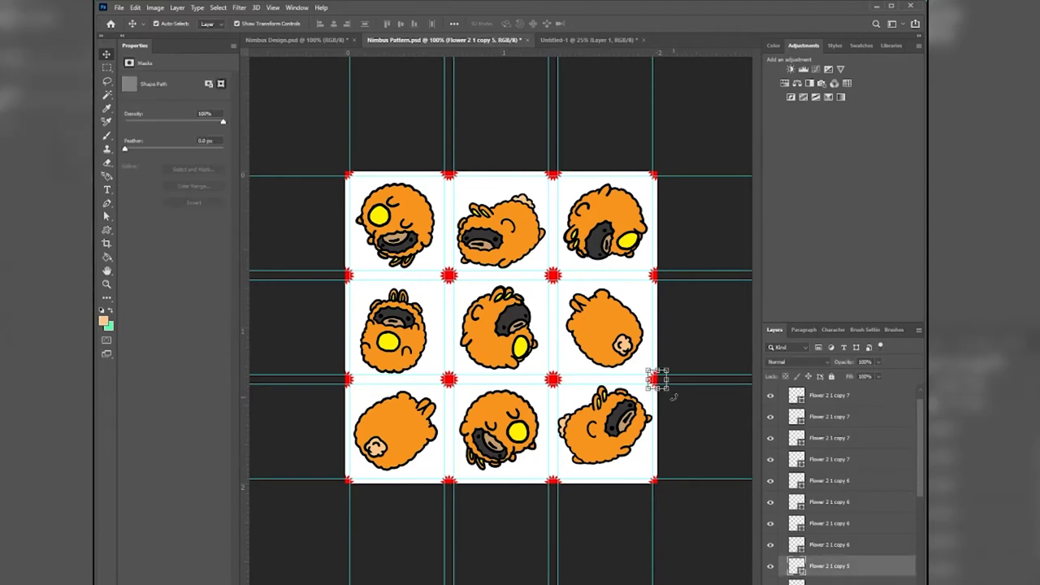
key("ctrl+t")
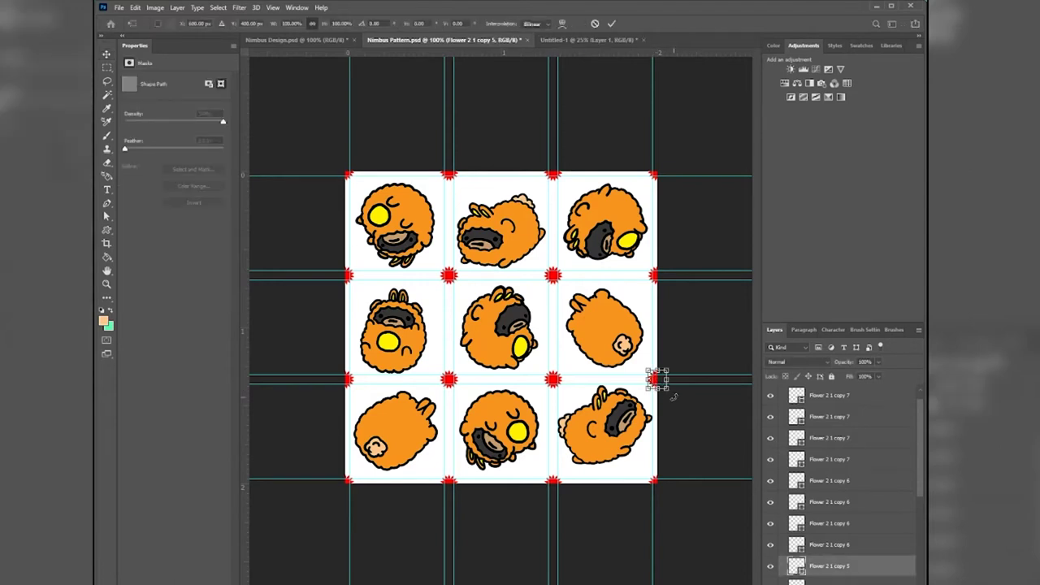
left_click(612, 24)
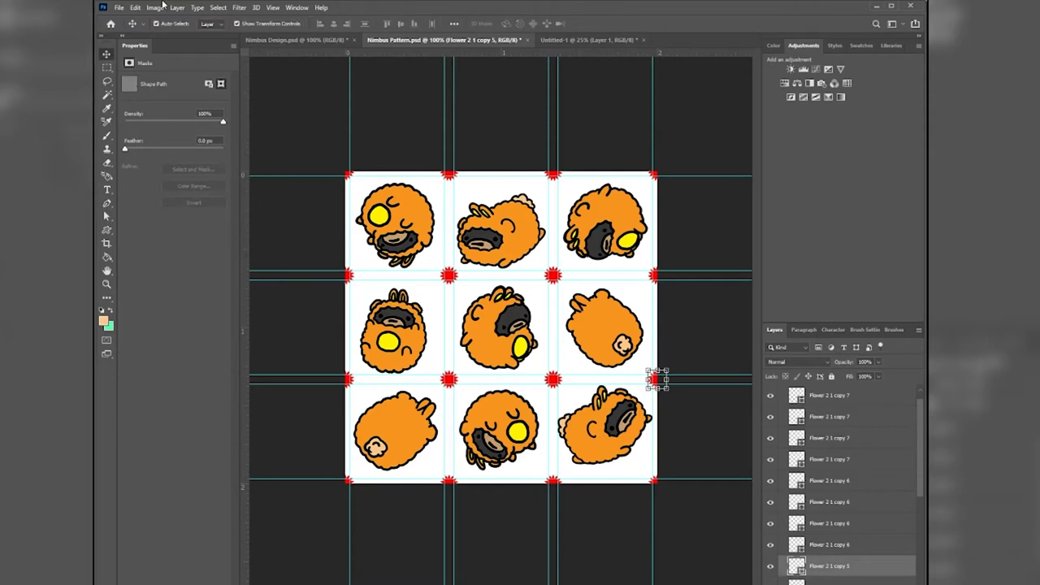
Define the tile as a pattern named Nimbus Pattern 002, dropping the .psd extension.
left_click(136, 10)
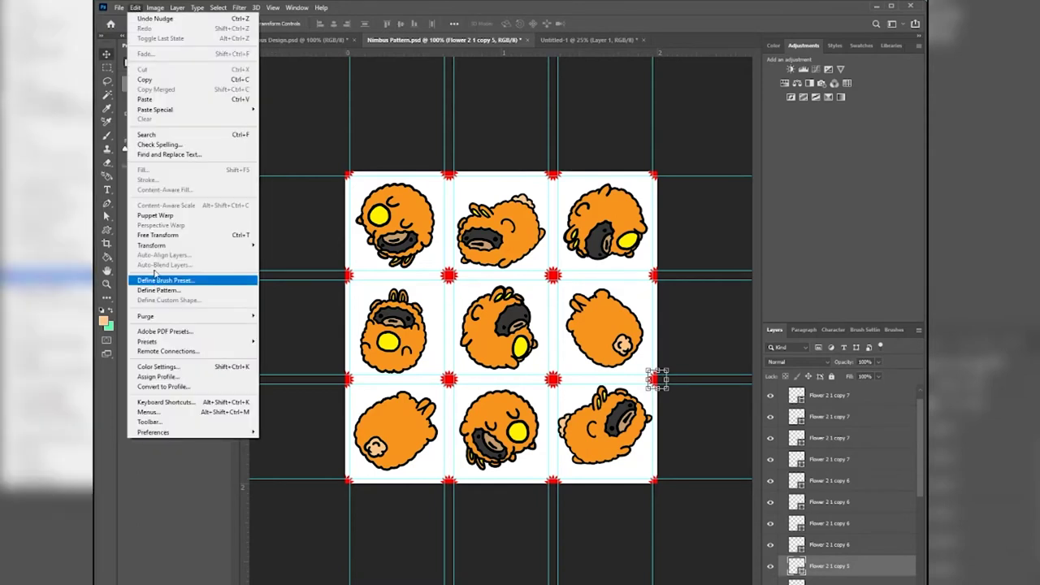
left_click(159, 291)
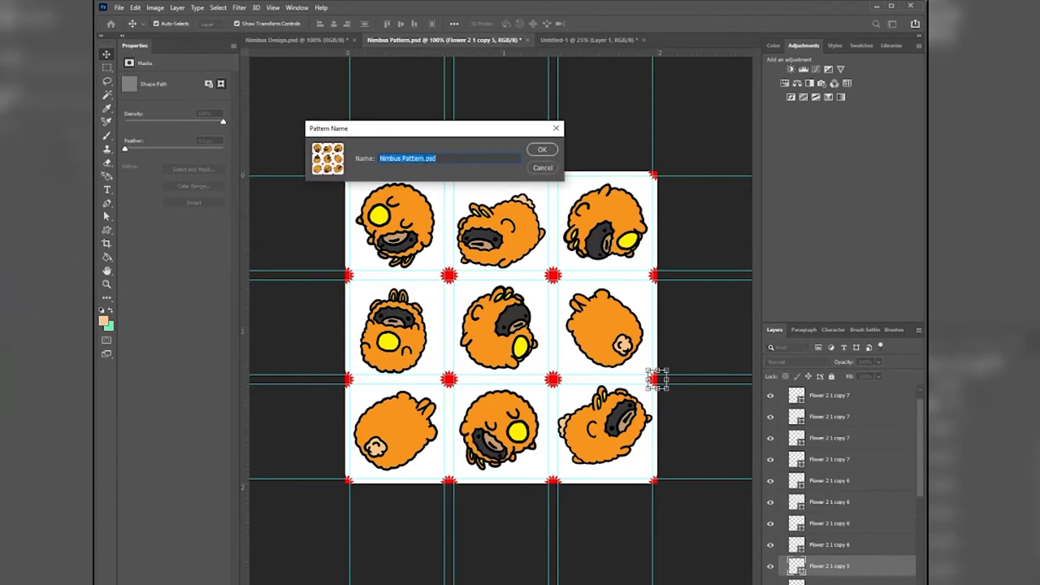
left_click_drag(423, 159, 475, 169)
key("BackSpace")
type("002")
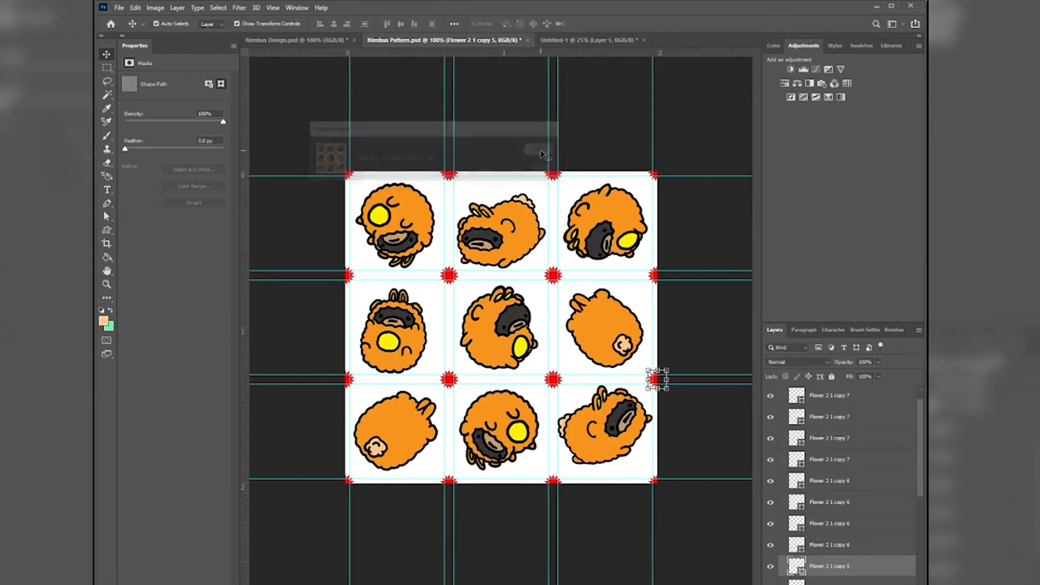
left_click(543, 150)
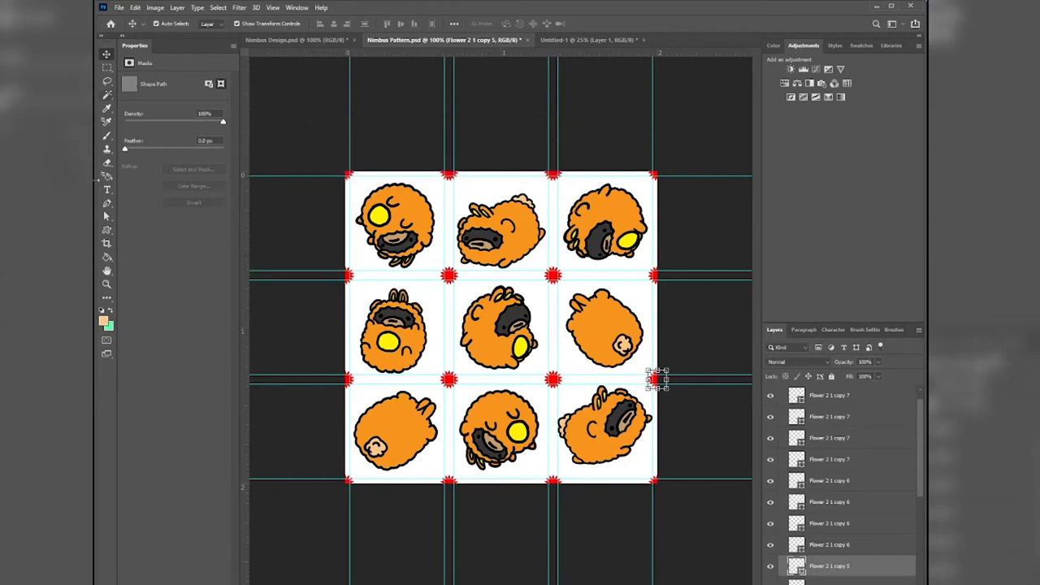
Set the Paint Bucket to fill with the newest Nimbus pattern.
left_click(106, 257)
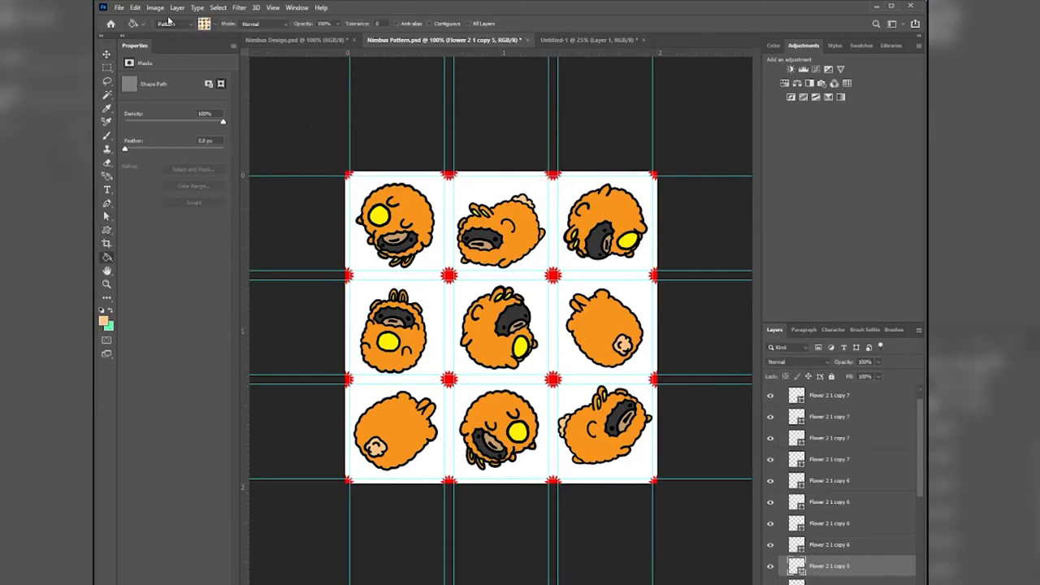
left_click(188, 26)
left_click(179, 40)
left_click(217, 31)
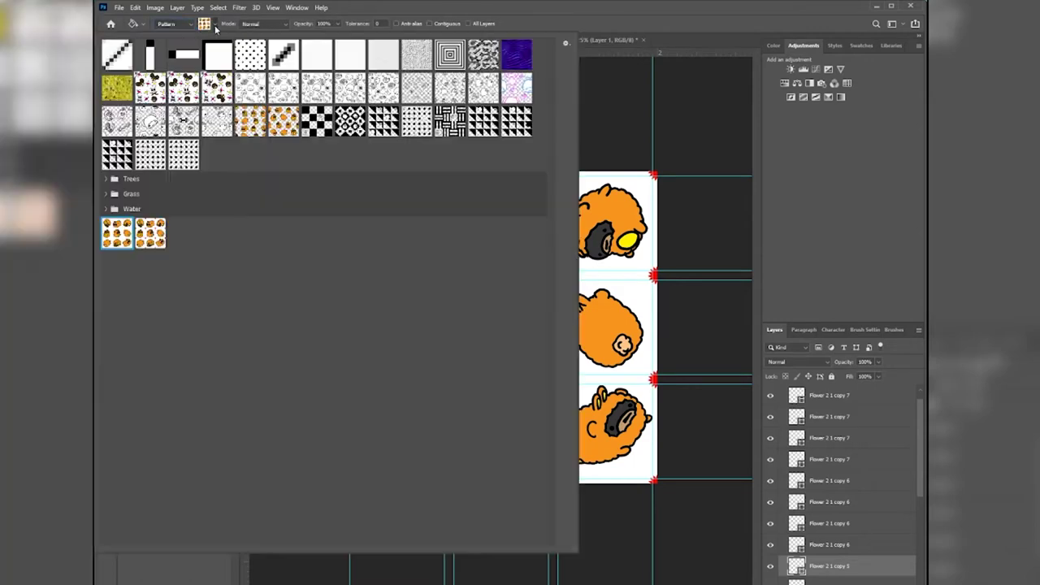
left_click(150, 239)
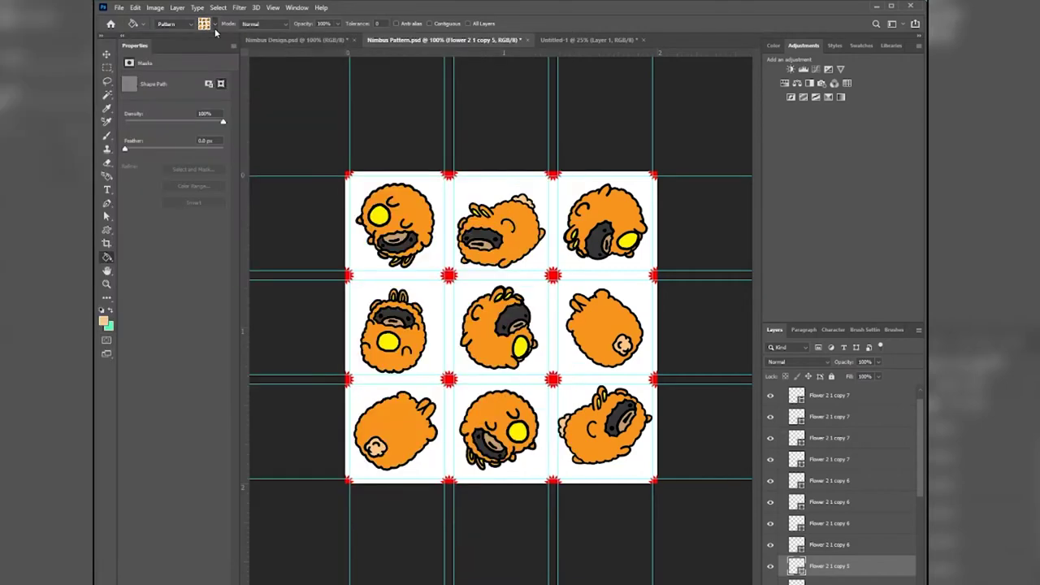
left_click(217, 33)
In Untitled-1, add Layer 2, hide the old pattern layer, and fill Layer 2 with the Nimbus pattern.
left_click(569, 40)
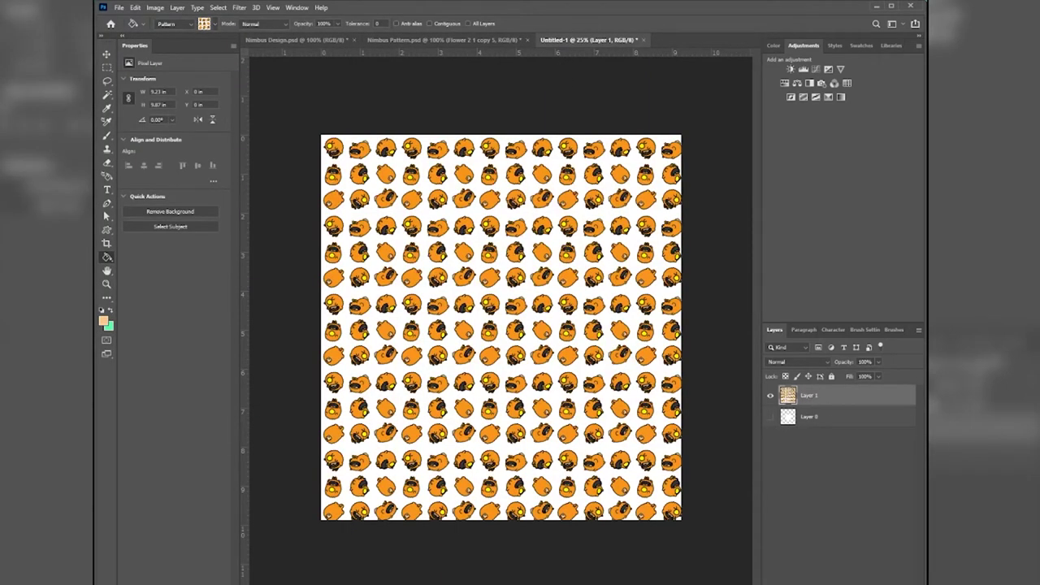
key("ctrl+shift+alt+n")
left_click(771, 416)
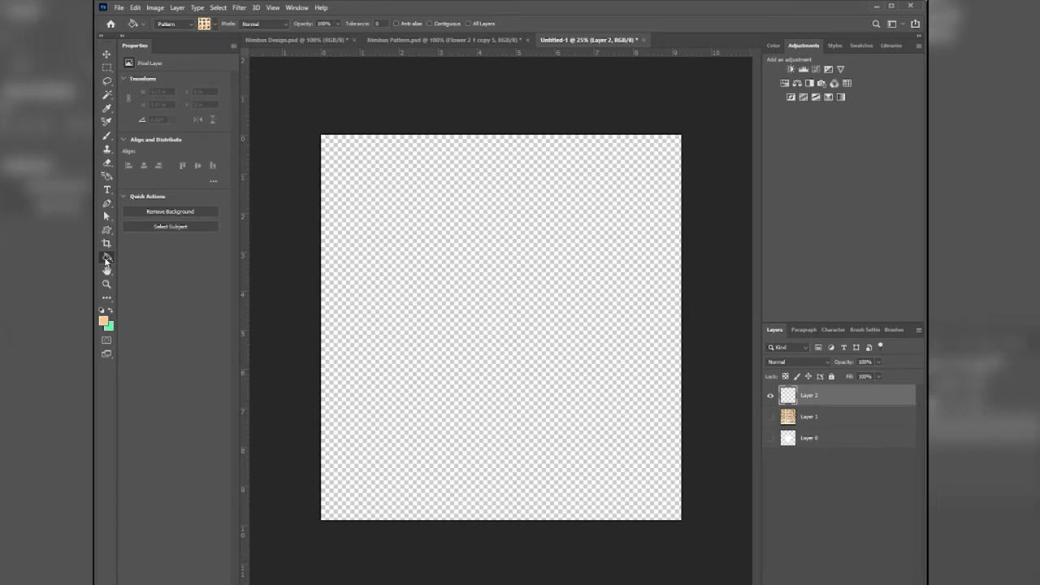
left_click(214, 24)
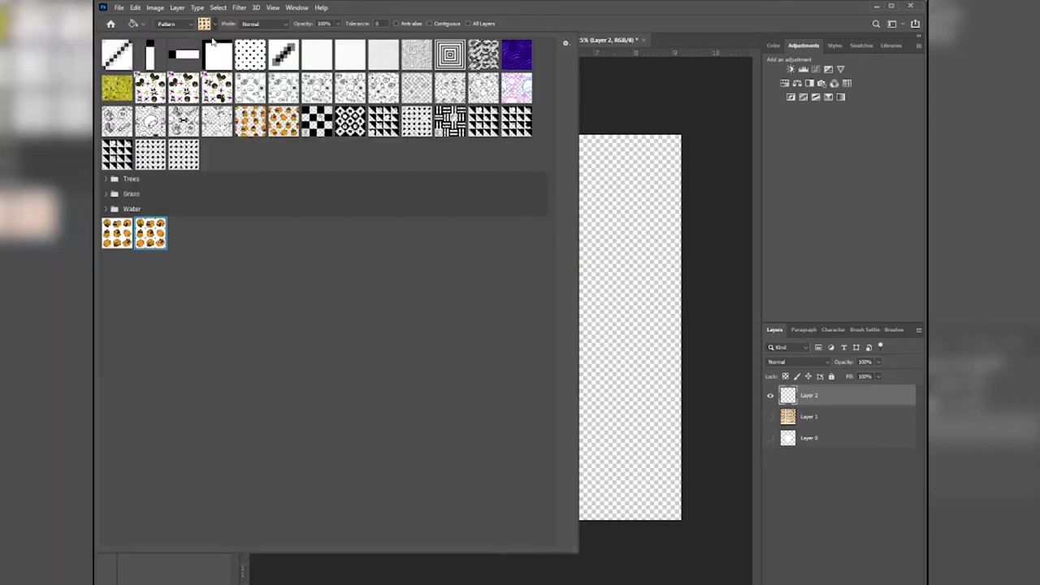
left_click(214, 24)
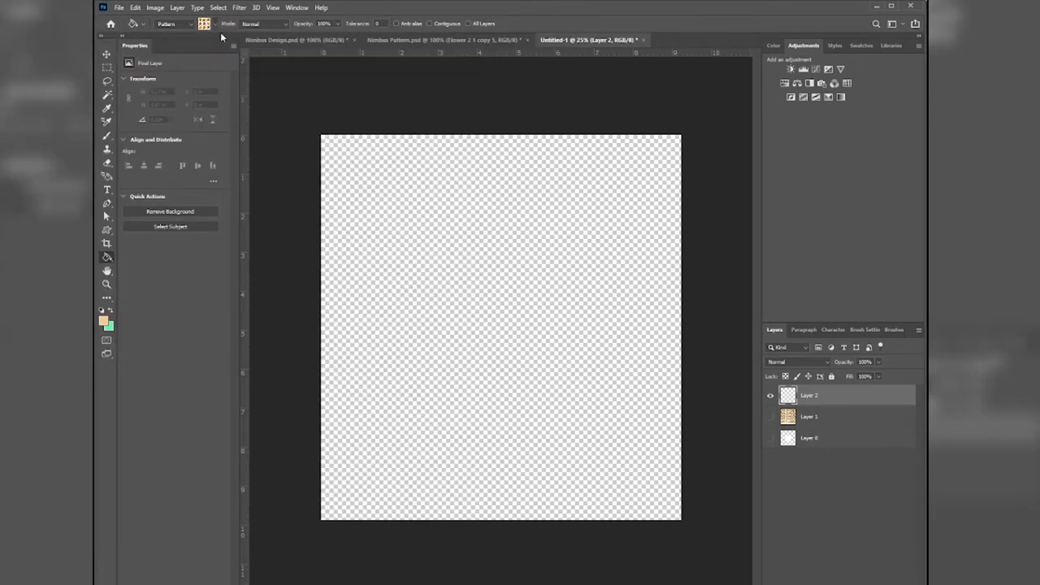
left_click(495, 340)
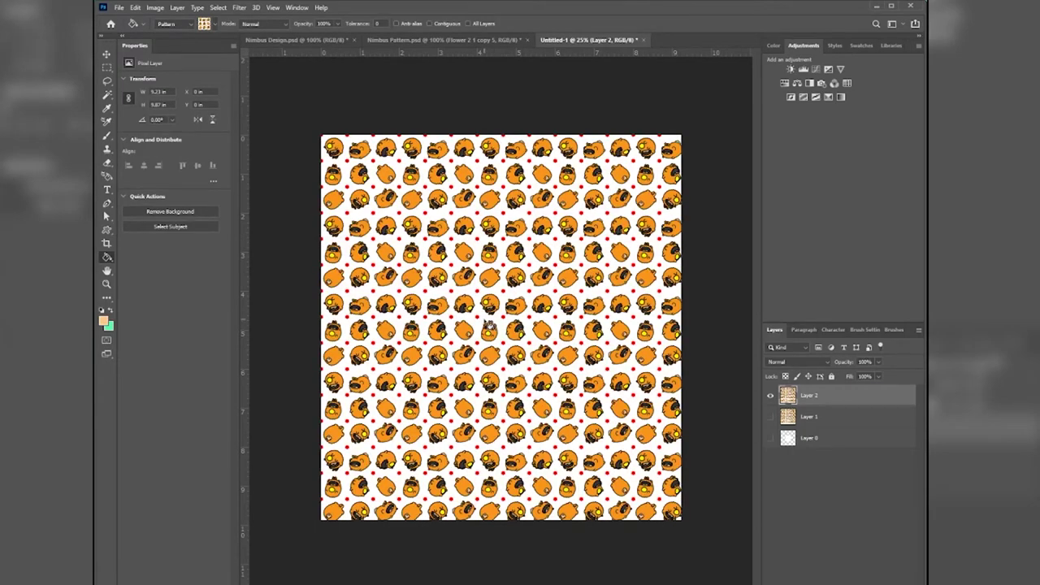
Drag the Layer 2 pattern sideways with the Move tool to shift its position on the canvas.
scroll(489, 326, "up", 5, "alt")
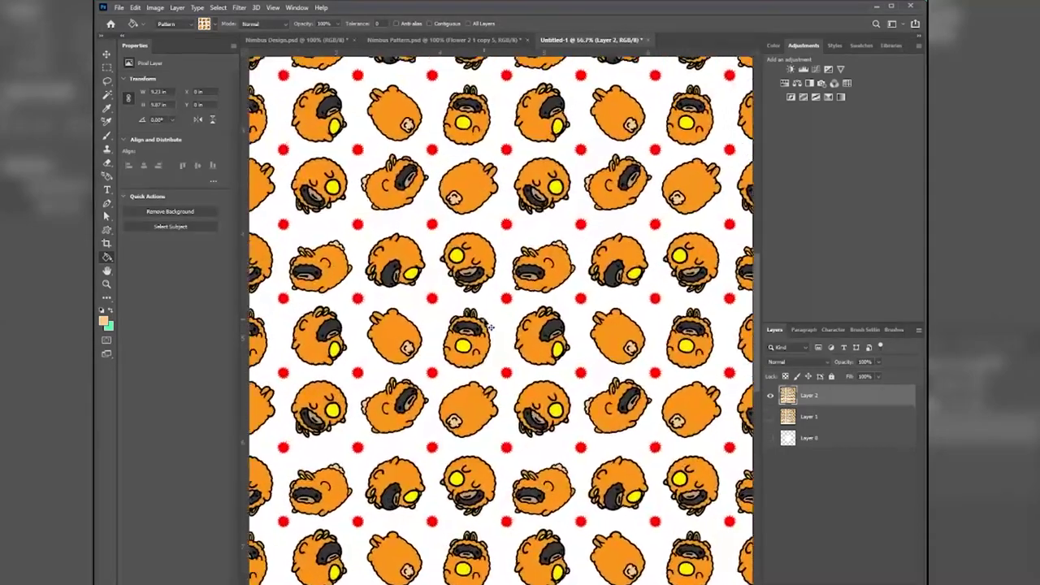
scroll(489, 326, "up", 1, "alt")
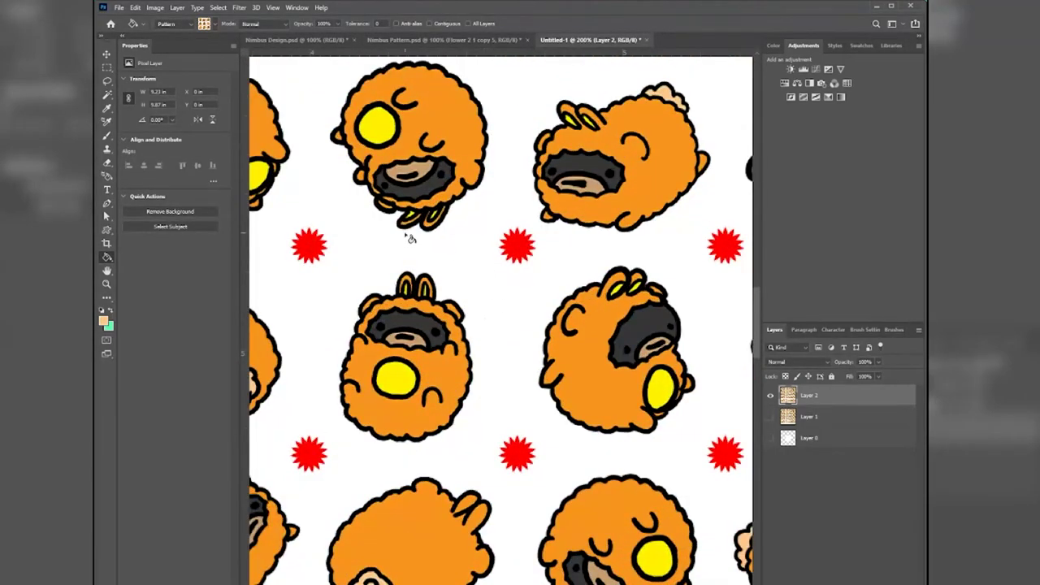
scroll(366, 264, "down", 1, "alt")
scroll(371, 272, "down", 1, "alt")
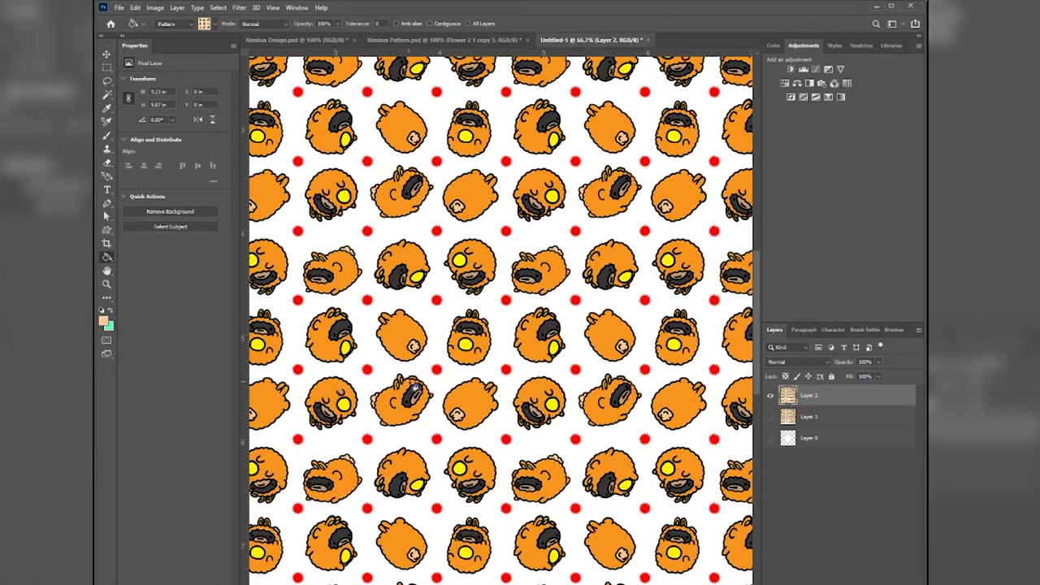
left_click(105, 54)
left_click_drag(422, 335, 634, 328)
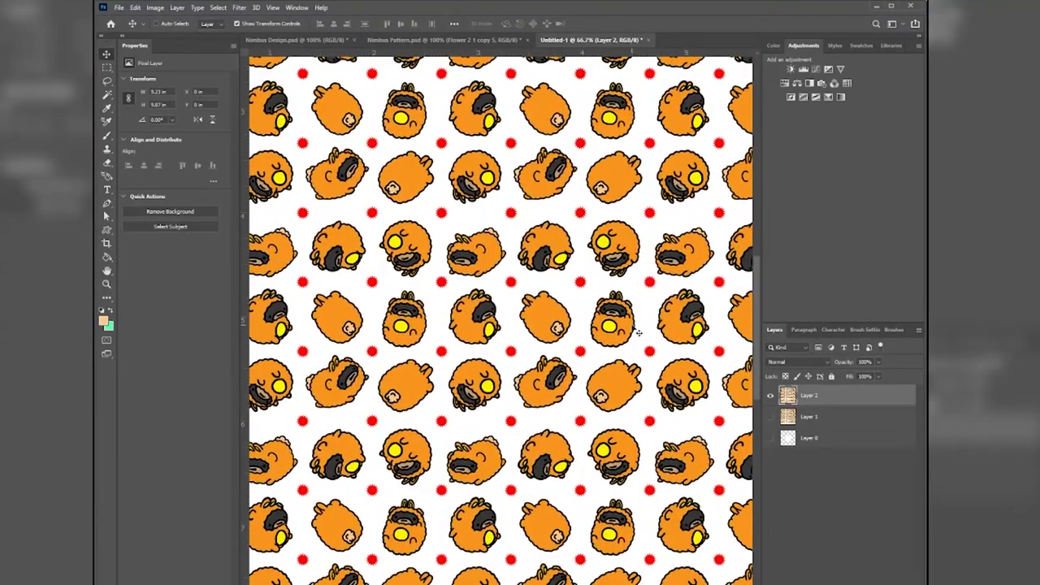
key("ctrl+minus")
key("ctrl+minus")
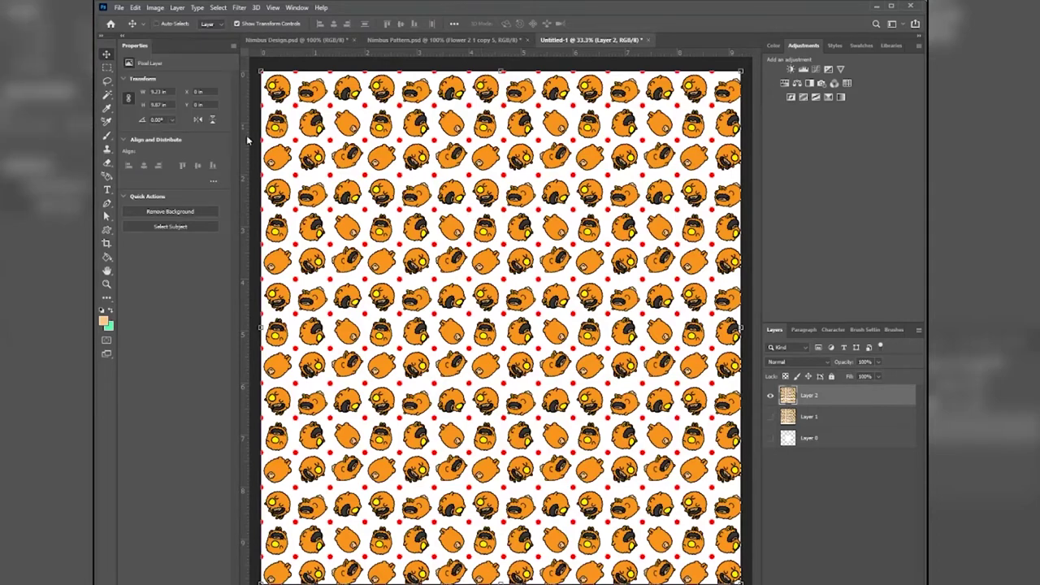
key("ctrl+minus")
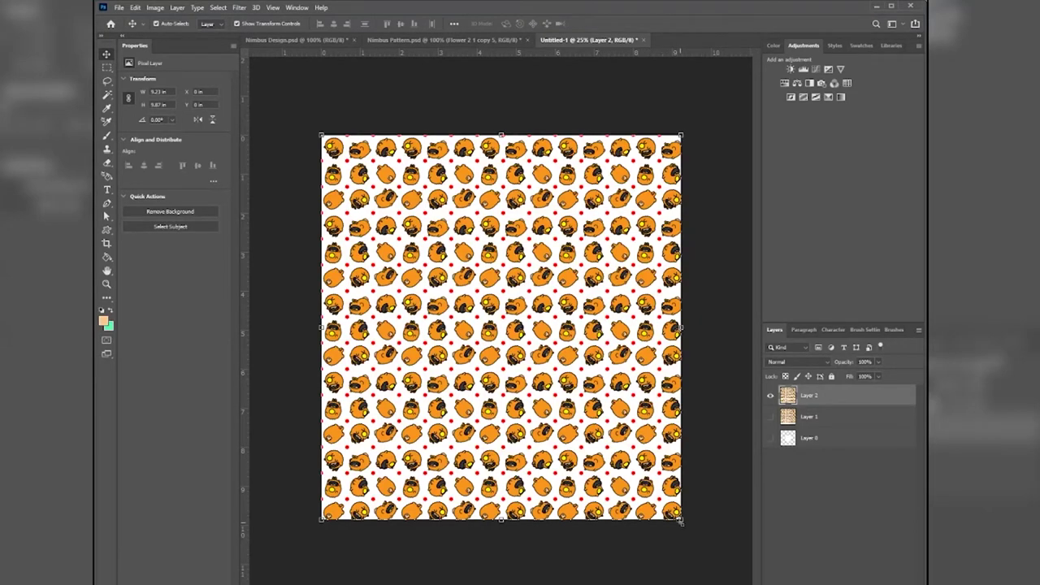
Scale the Layer 2 pattern to about 116%, rotate it about 9°, and commit the transform.
left_click(680, 521)
left_click_drag(681, 522, 752, 517, "alt")
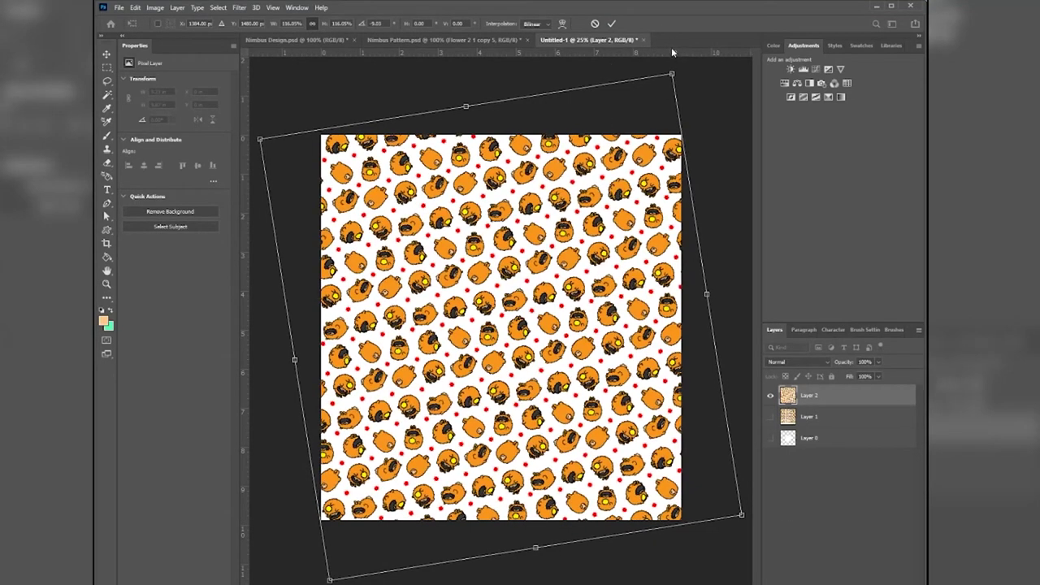
left_click_drag(671, 74, 673, 73)
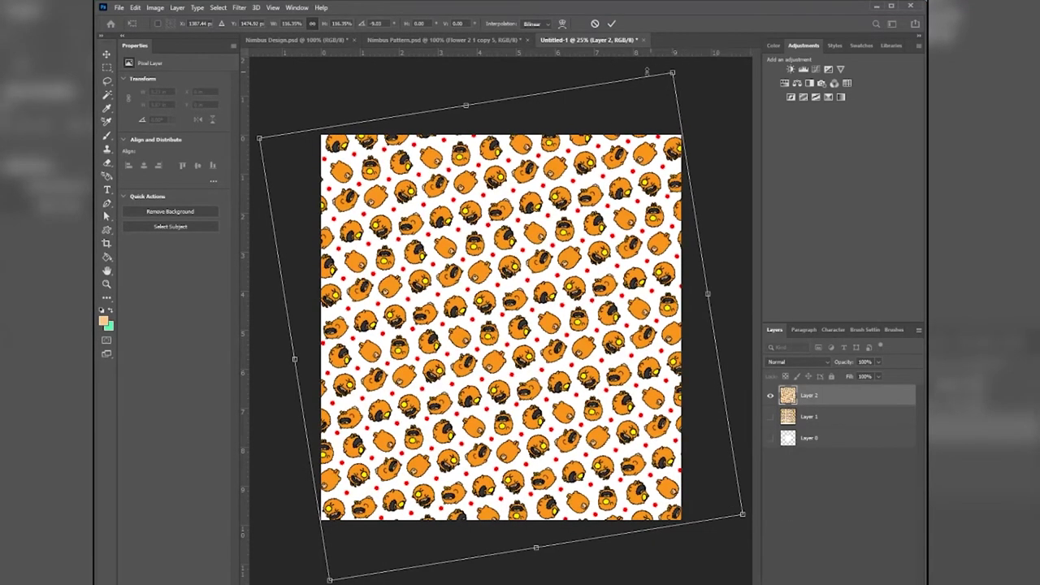
left_click(614, 22)
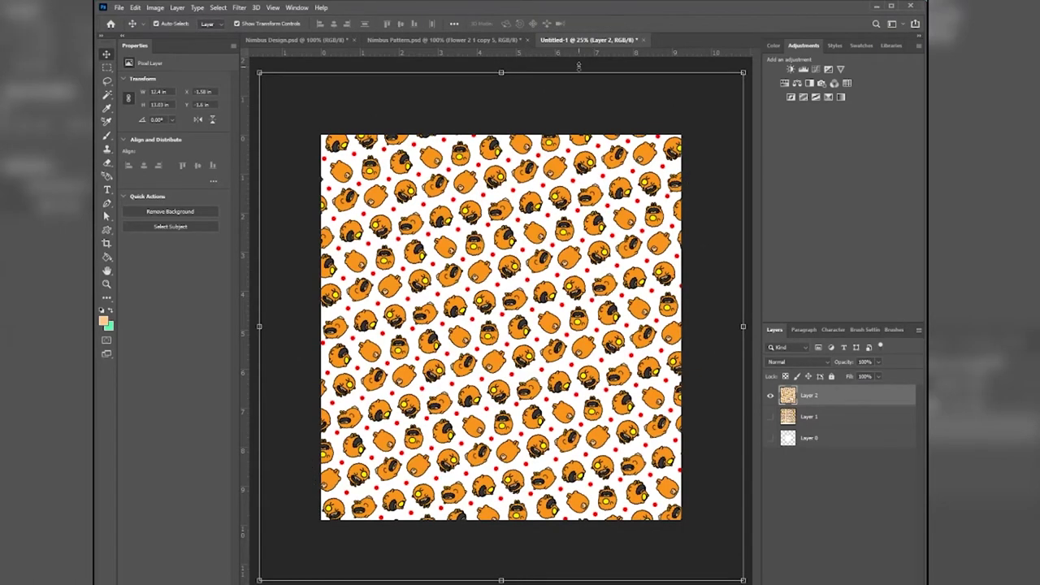
left_click(691, 112)
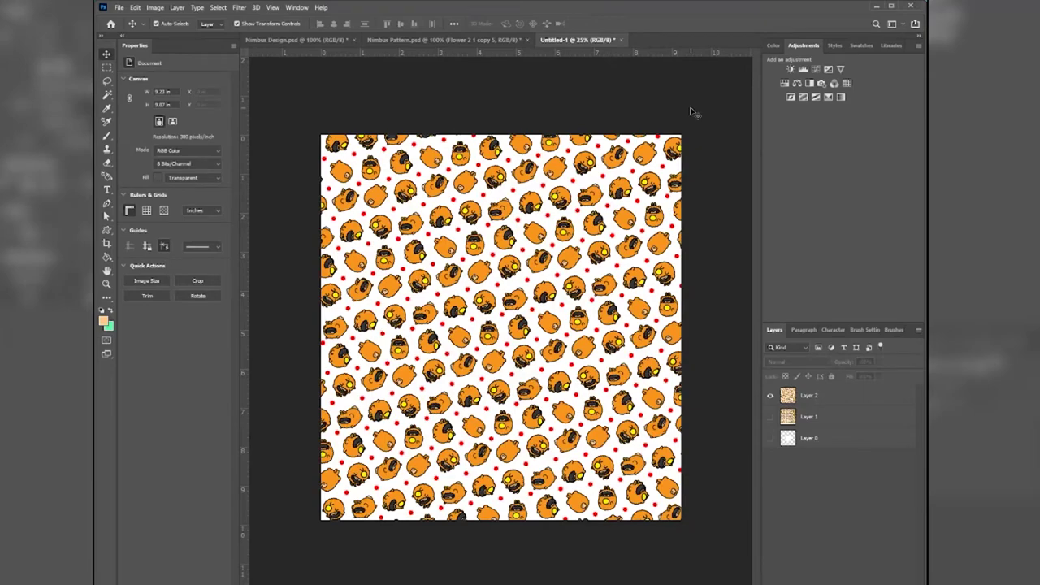
key("ctrl+plus")
key("ctrl+plus")
key("ctrl+minus")
key("ctrl+minus")
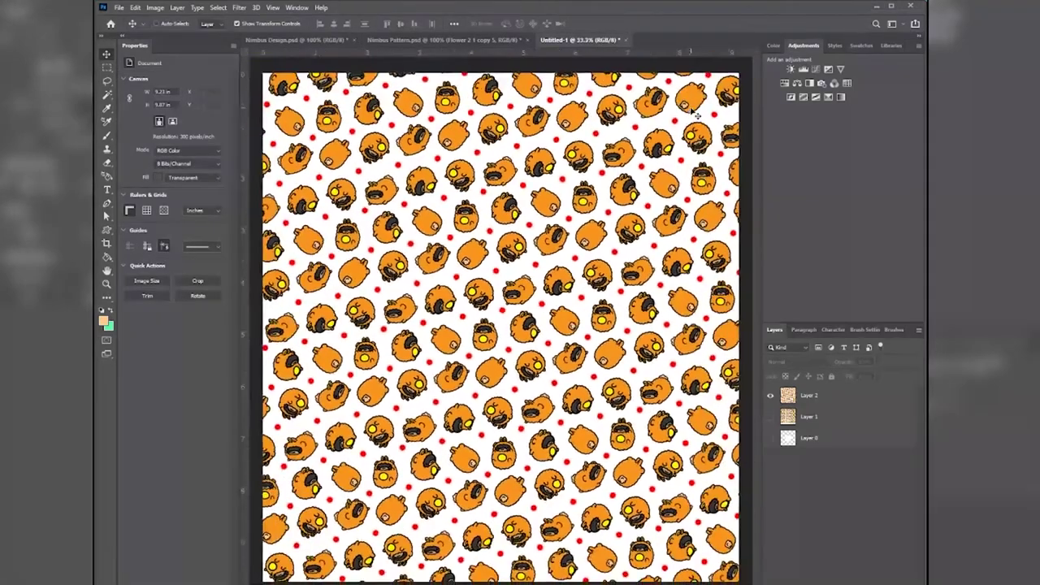
key("ctrl+plus")
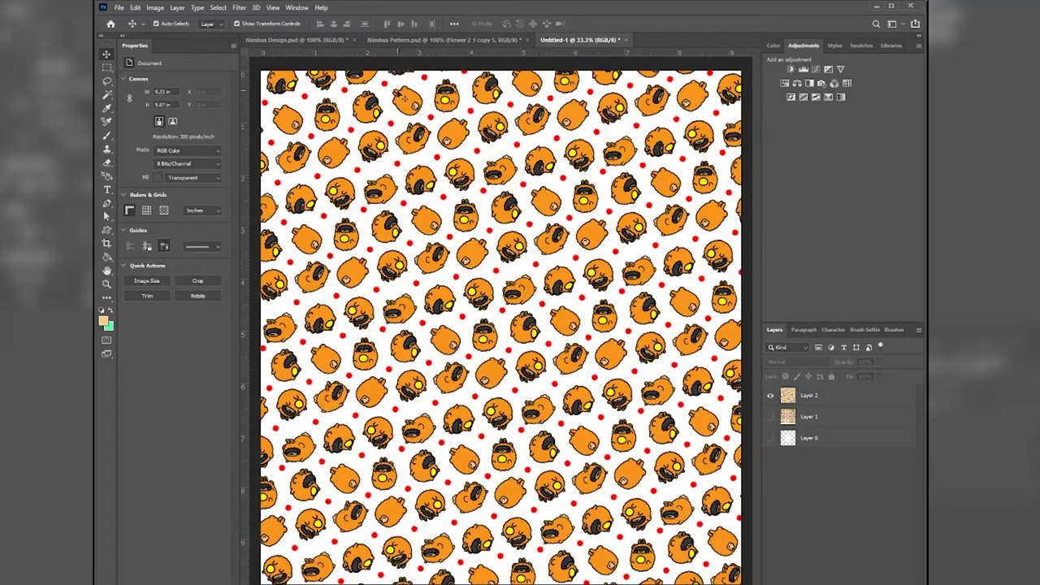
left_click(120, 8)
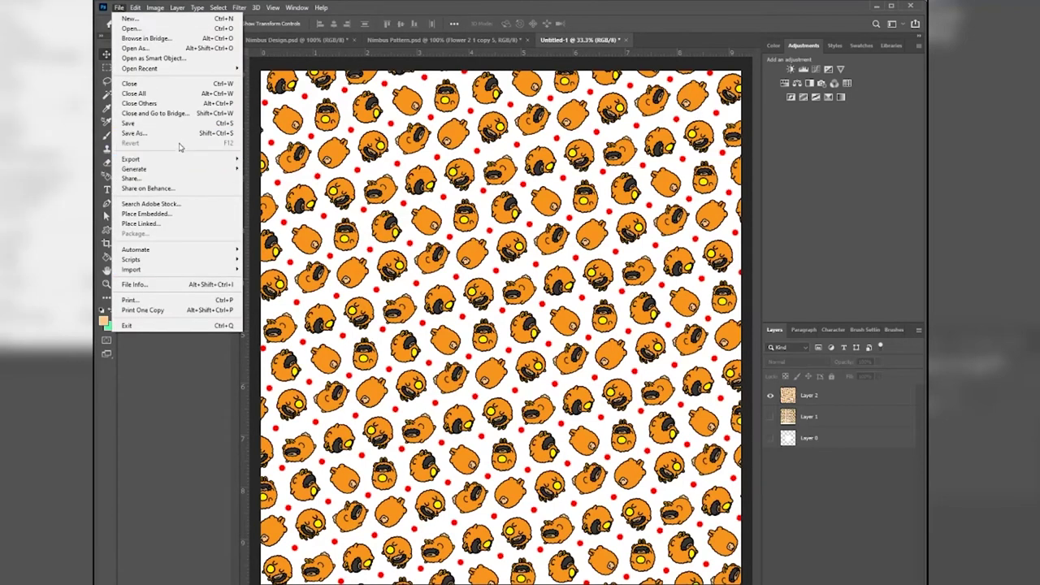
Save the document as Final Nimbus Pattern.psd in the AR Facemask folder.
left_click(170, 124)
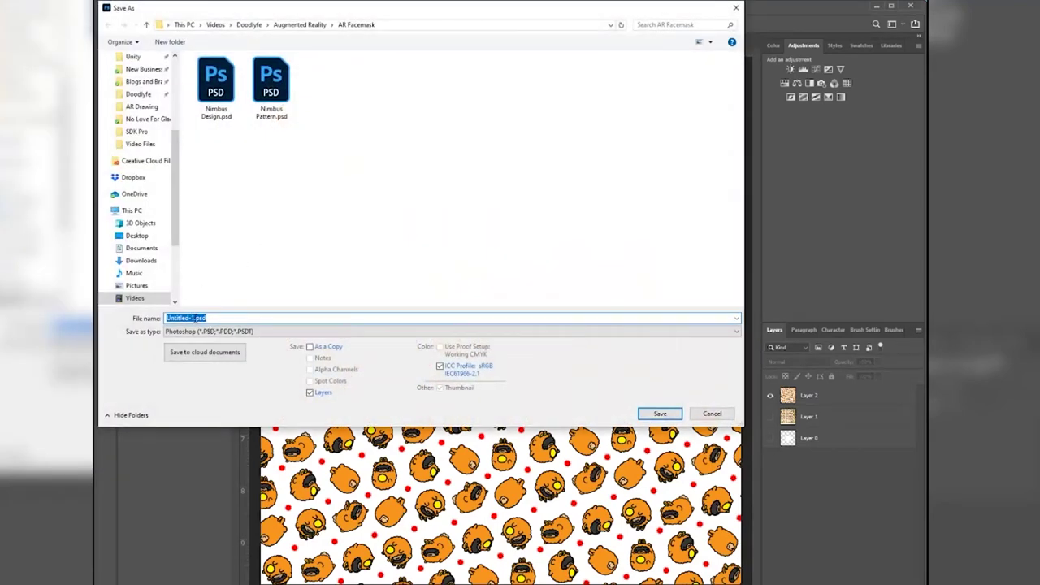
left_click(194, 318)
left_click_drag(194, 318, 160, 318)
type("Final")
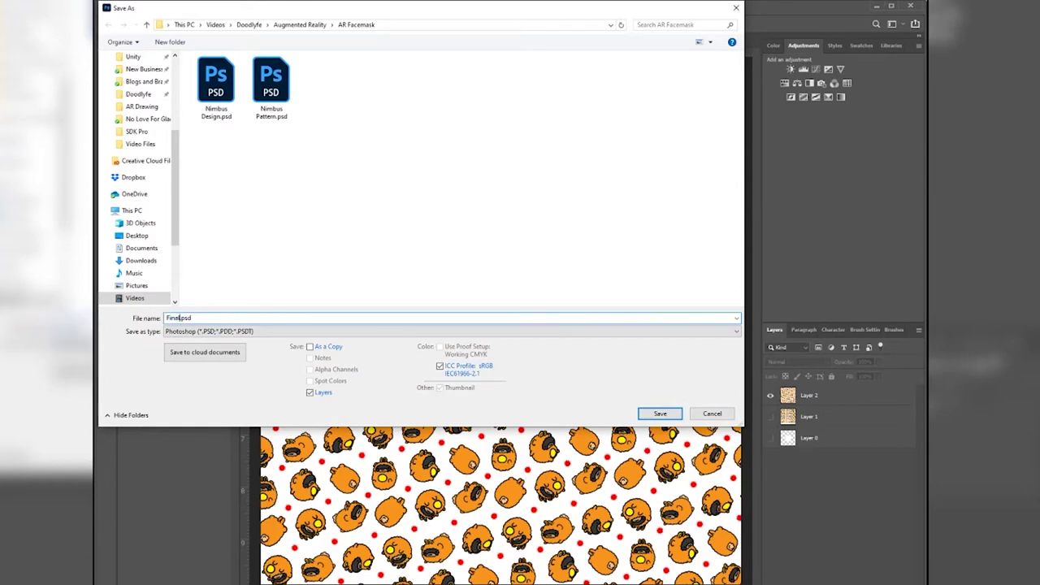
type(" Nimbus Pattern")
key("Return")
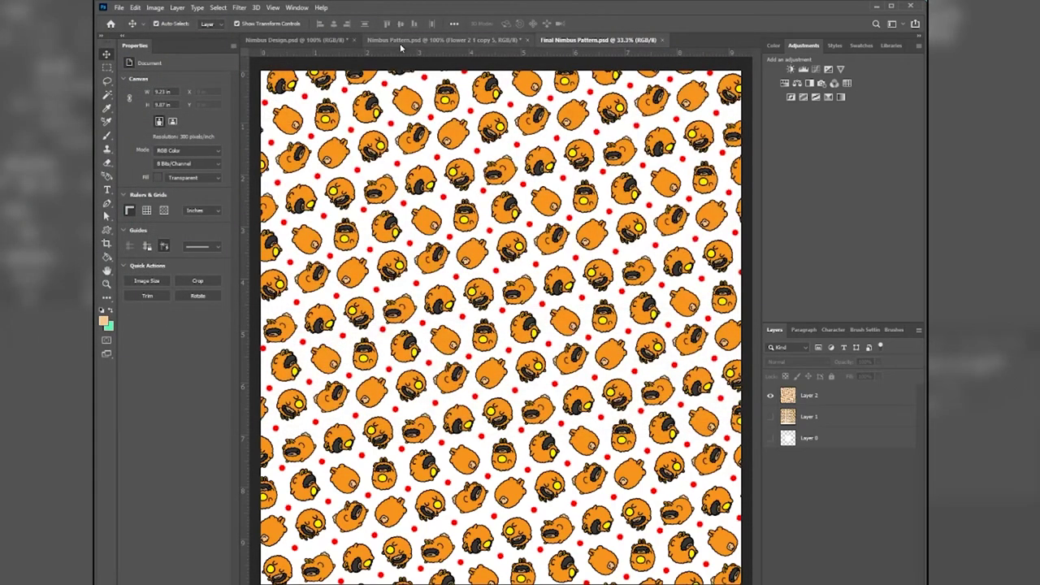
left_click(443, 40)
Save Nimbus Pattern.psd, then look over the Nimbus Design document.
left_click(119, 7)
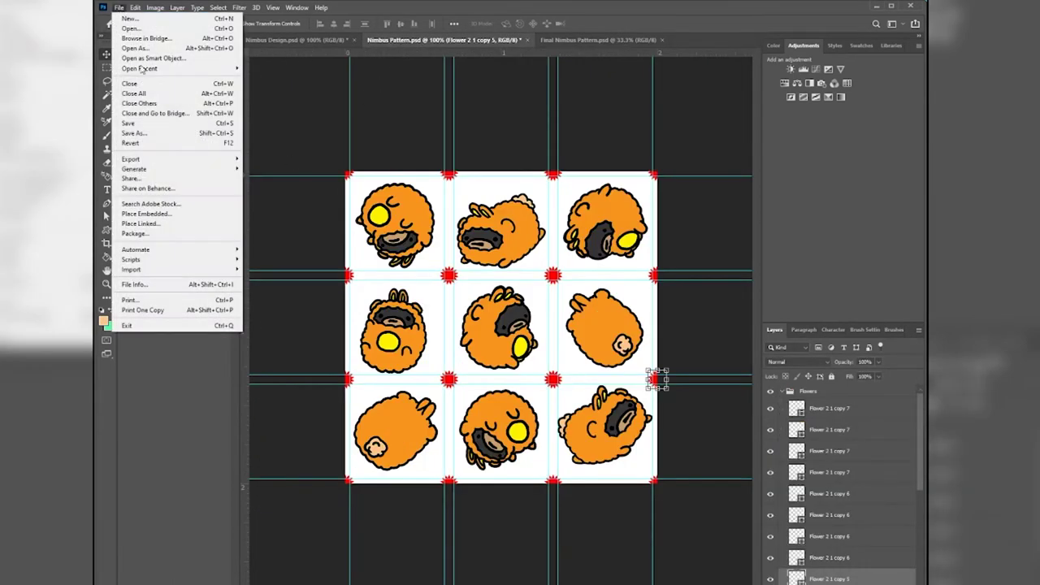
left_click(136, 124)
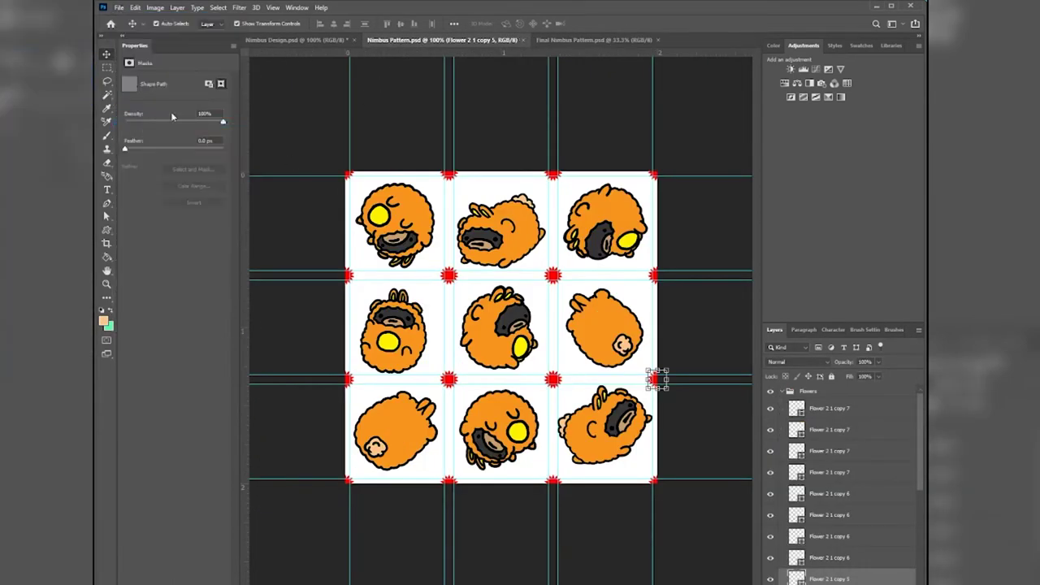
left_click(309, 40)
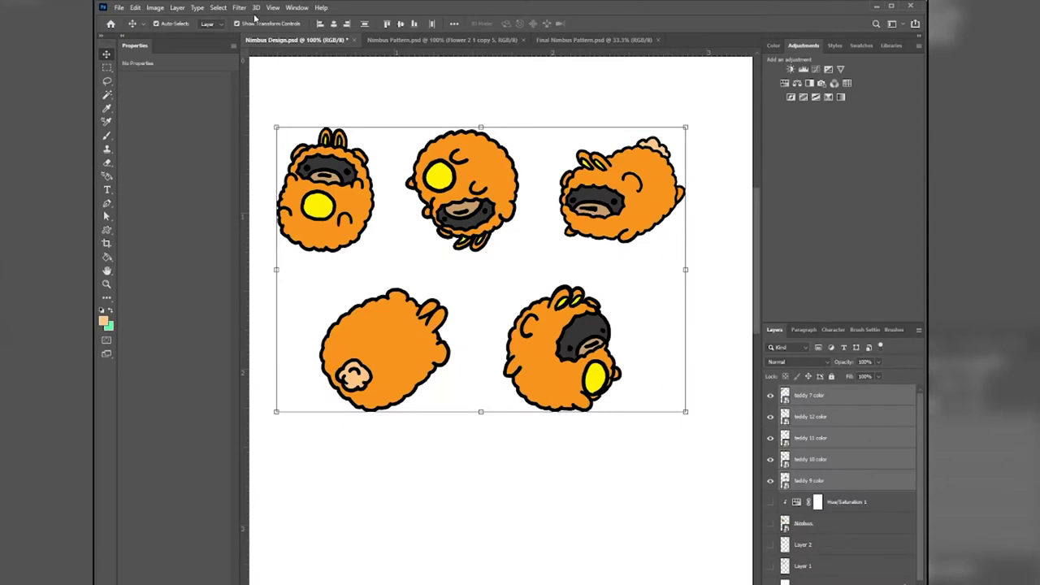
Deselect the layers in Nimbus Pattern and bring Final Nimbus Pattern back to the front.
left_click(118, 7)
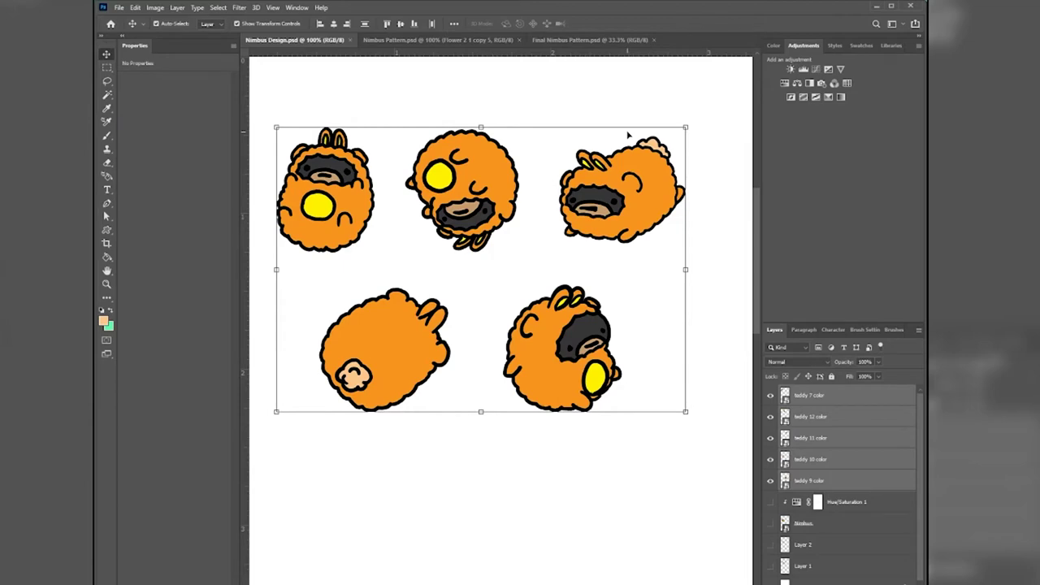
left_click(434, 41)
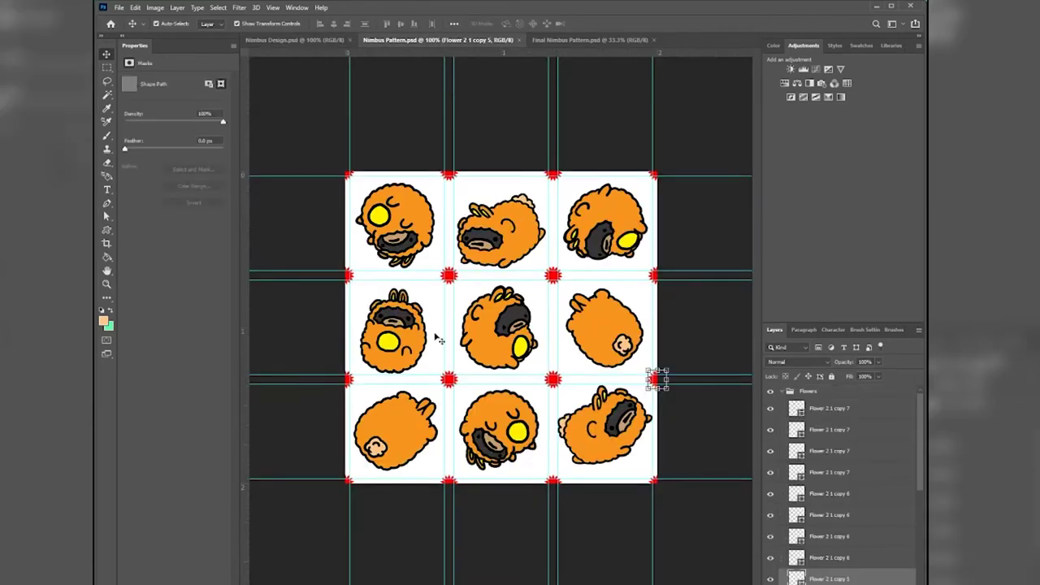
left_click(694, 324)
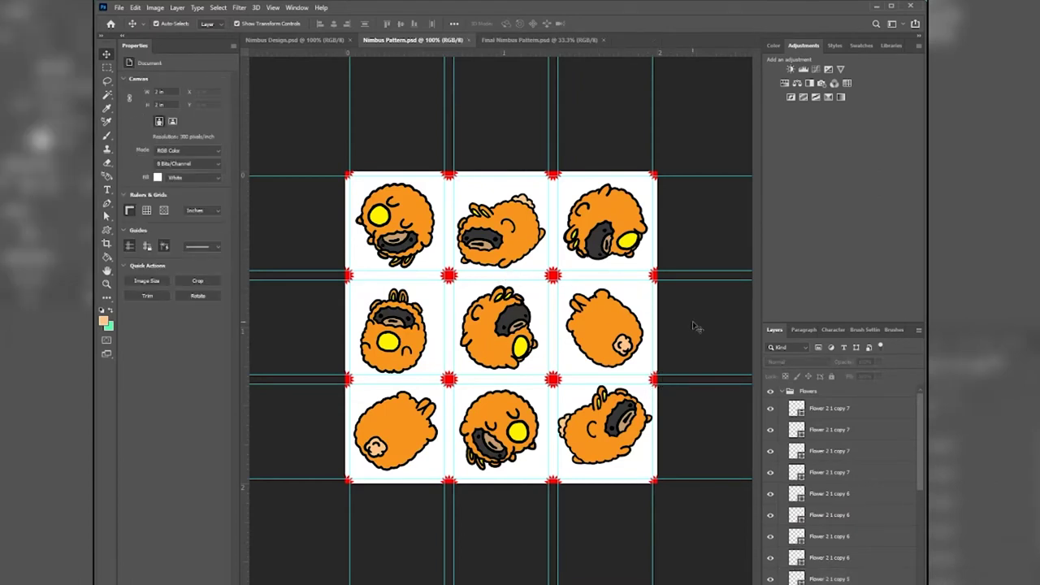
left_click(557, 41)
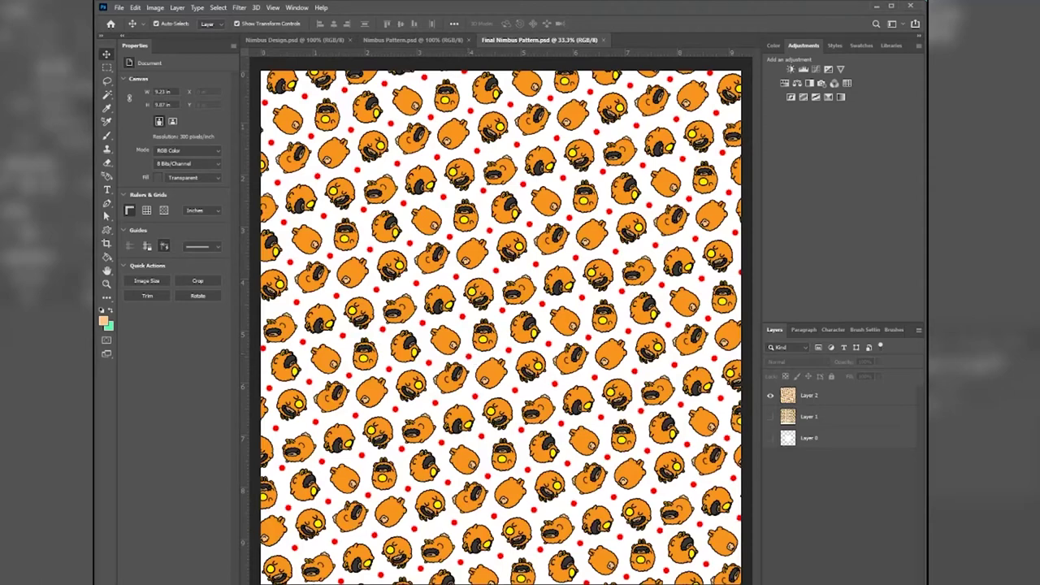
key("alt+Tab")
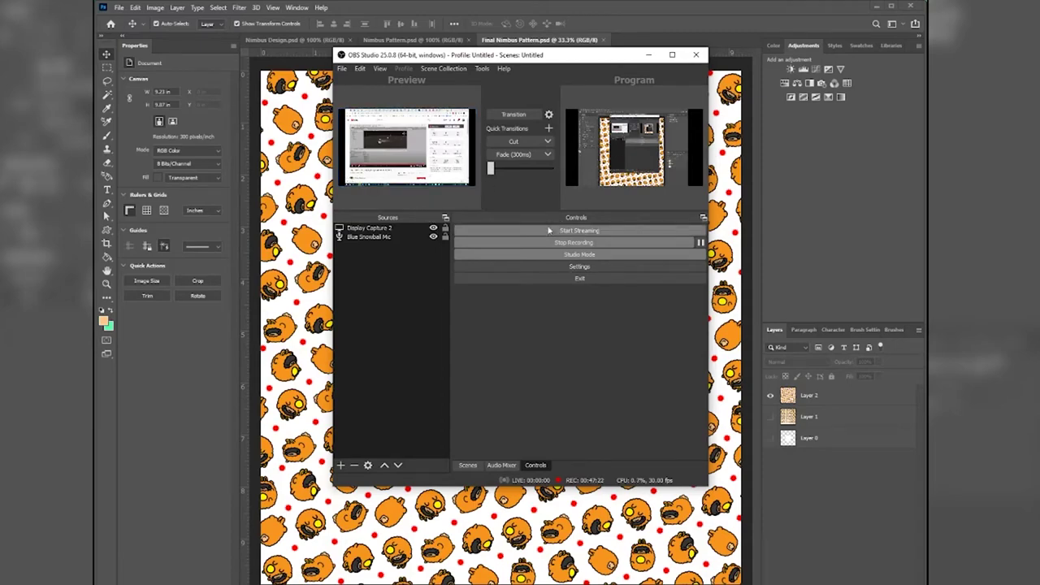
Load amazon.com in a new browser tab.
left_click(515, 115)
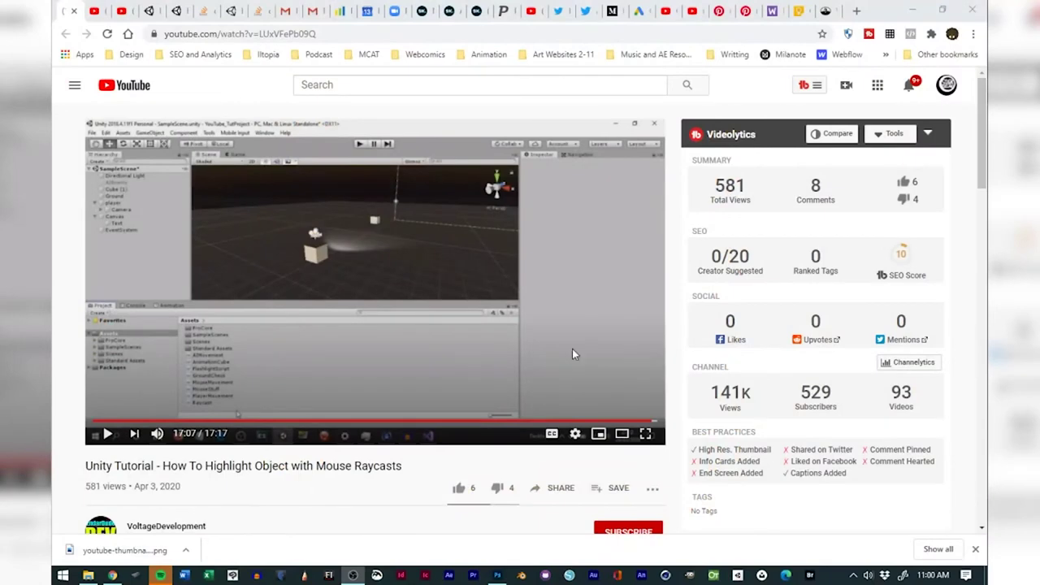
left_click(856, 10)
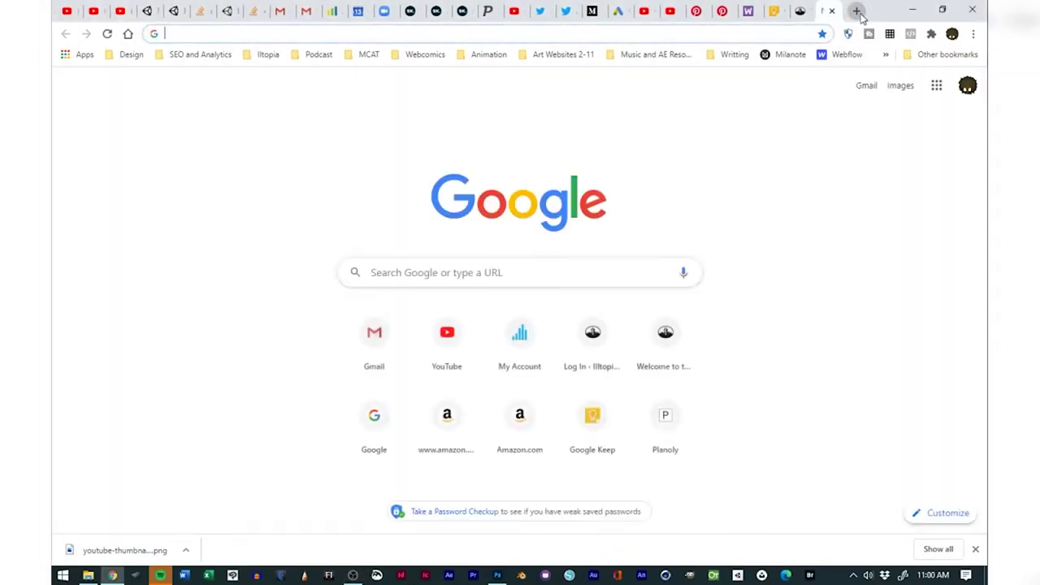
type("amazon.c")
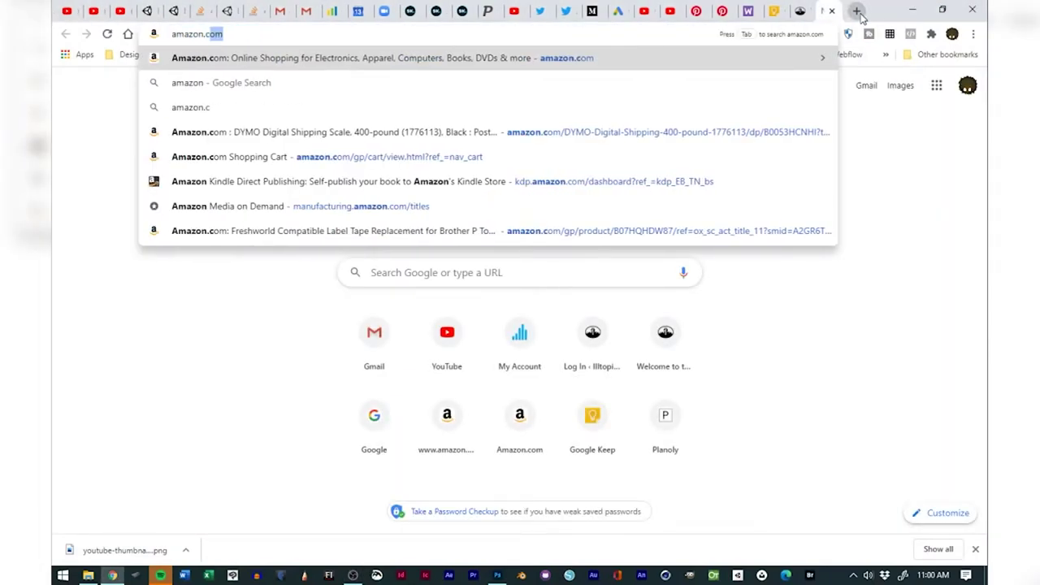
type("om")
key("Return")
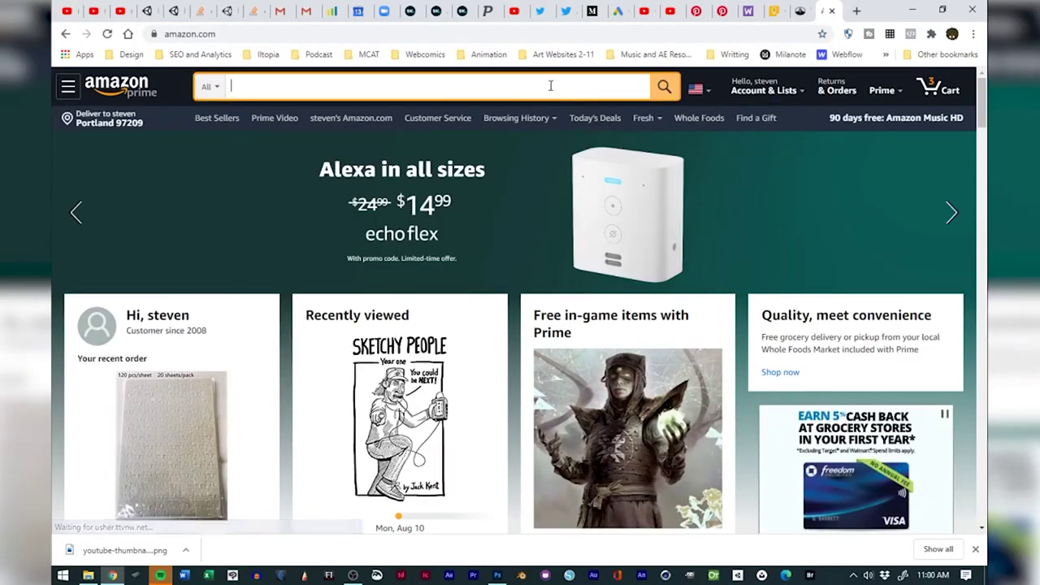
Search Amazon for 'sublimation cloth face mask washable' using the suggestion.
type("s")
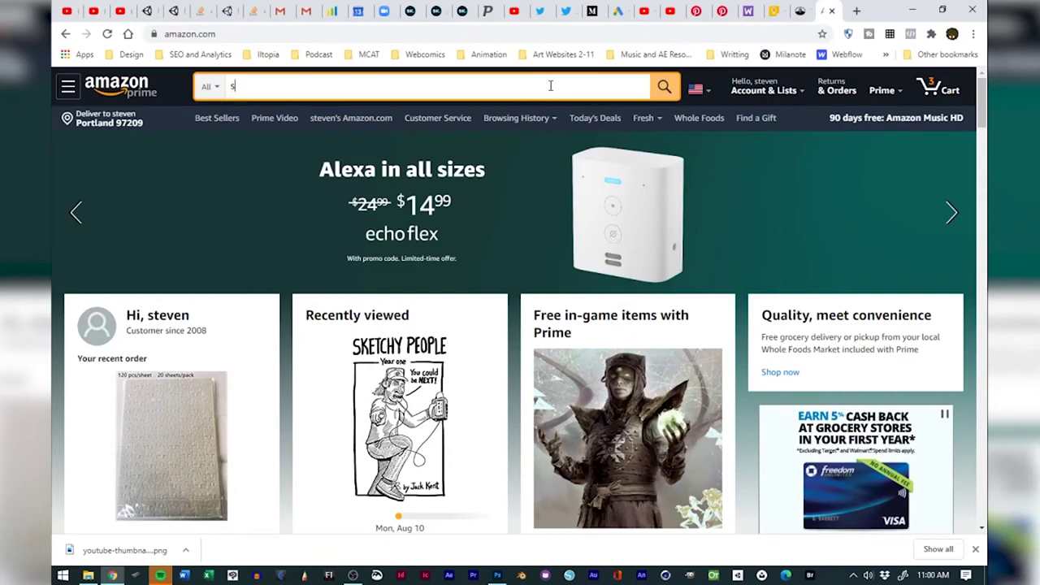
type("ublimation clos")
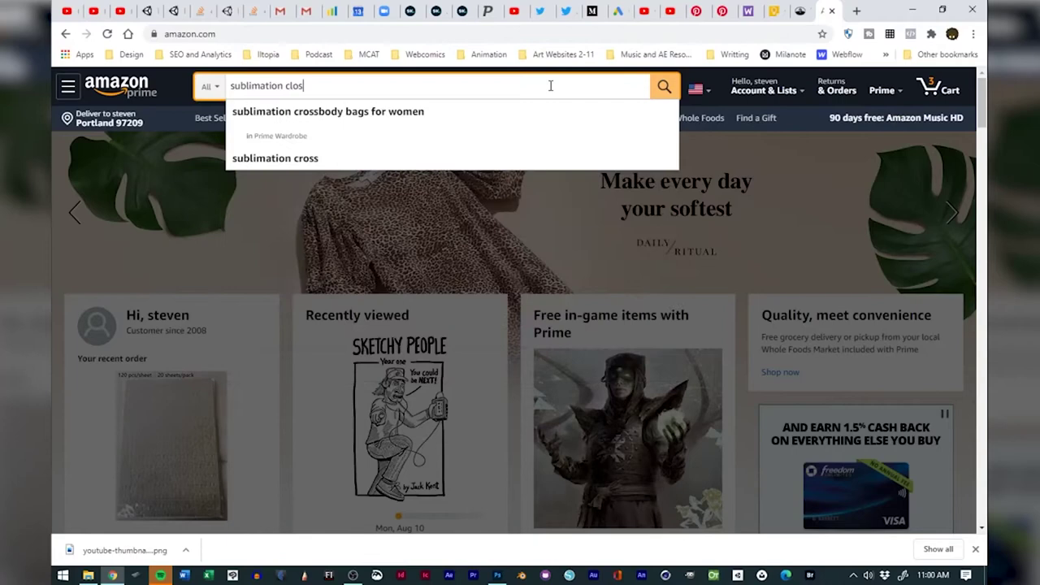
key("BackSpace")
type("th")
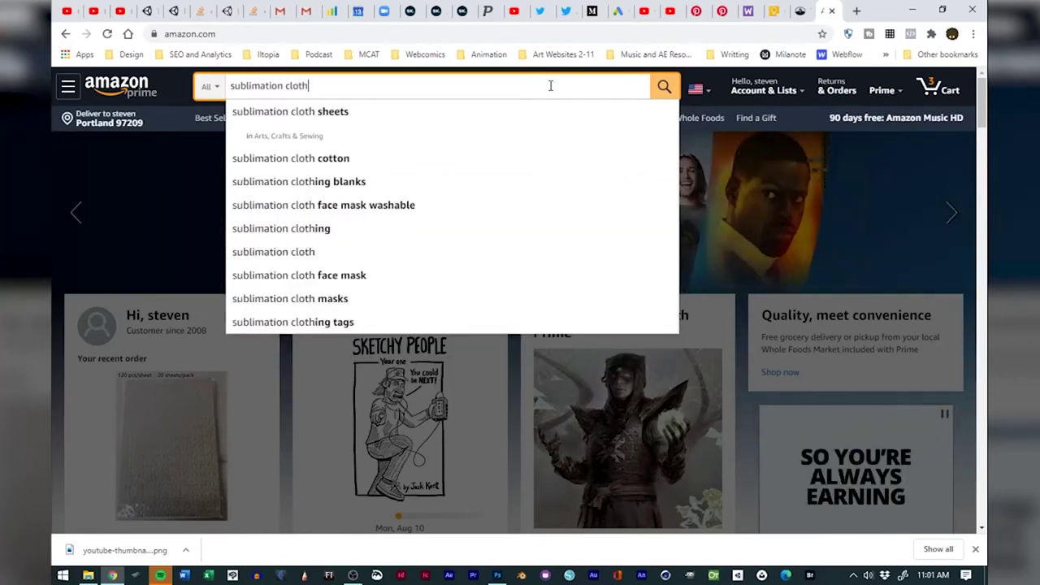
key("Down")
key("Down")
key("Down")
key("Down")
key("Down")
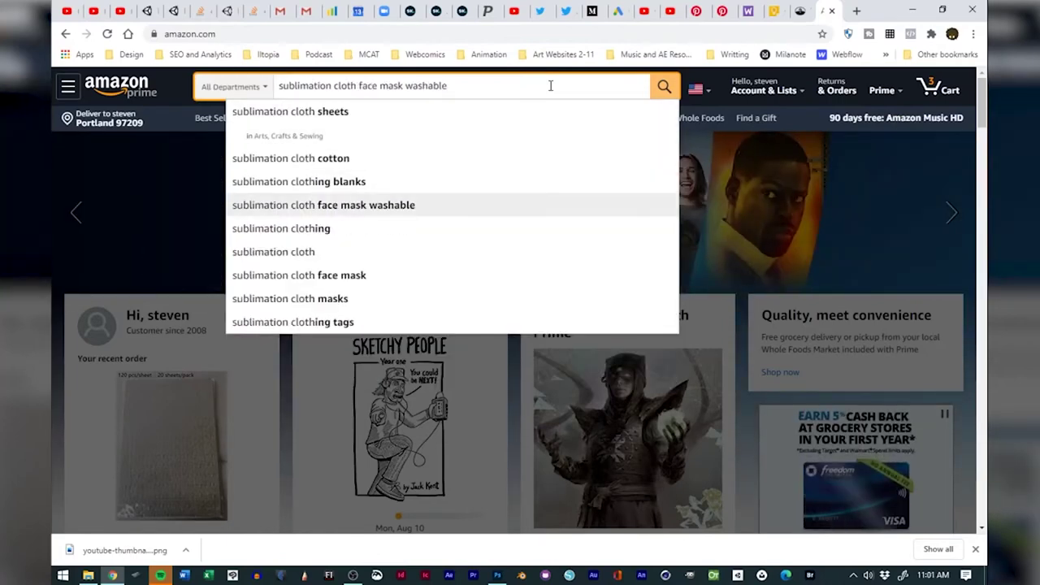
key("Return")
Scroll through the 241 washable cloth mask results.
scroll(558, 293, "down", 3)
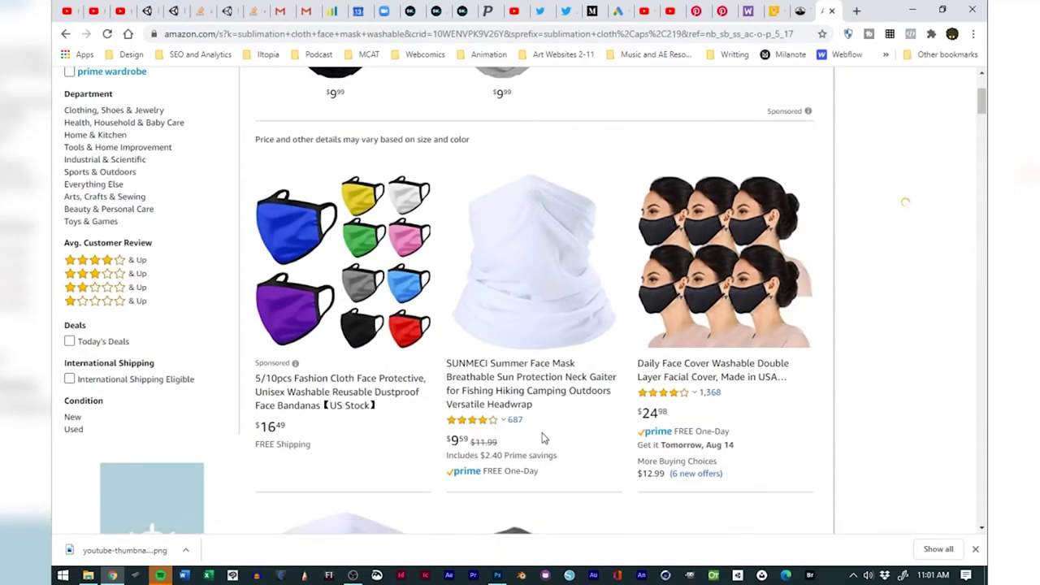
scroll(568, 418, "down", 4)
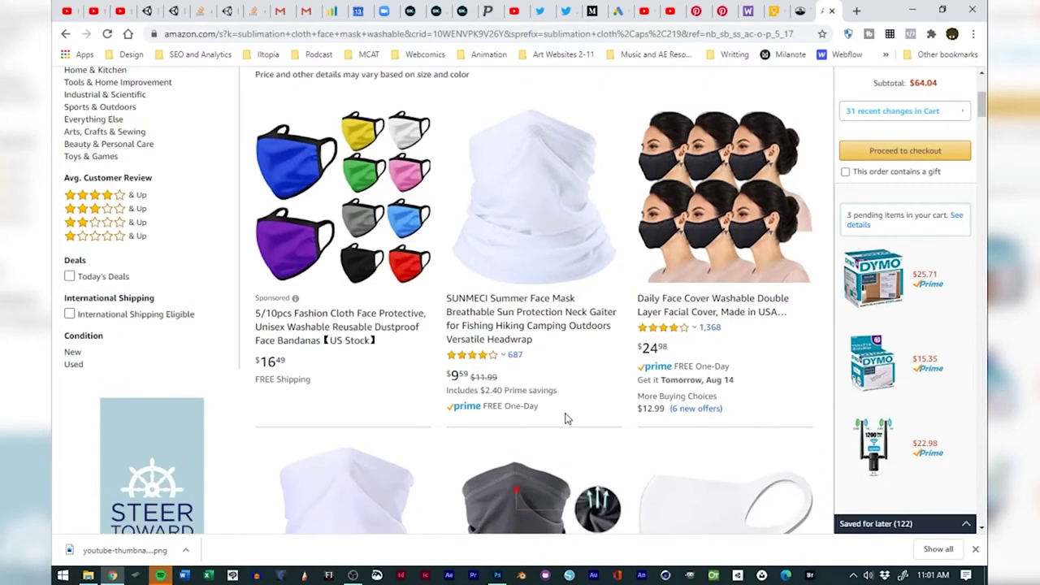
scroll(571, 418, "down", 10)
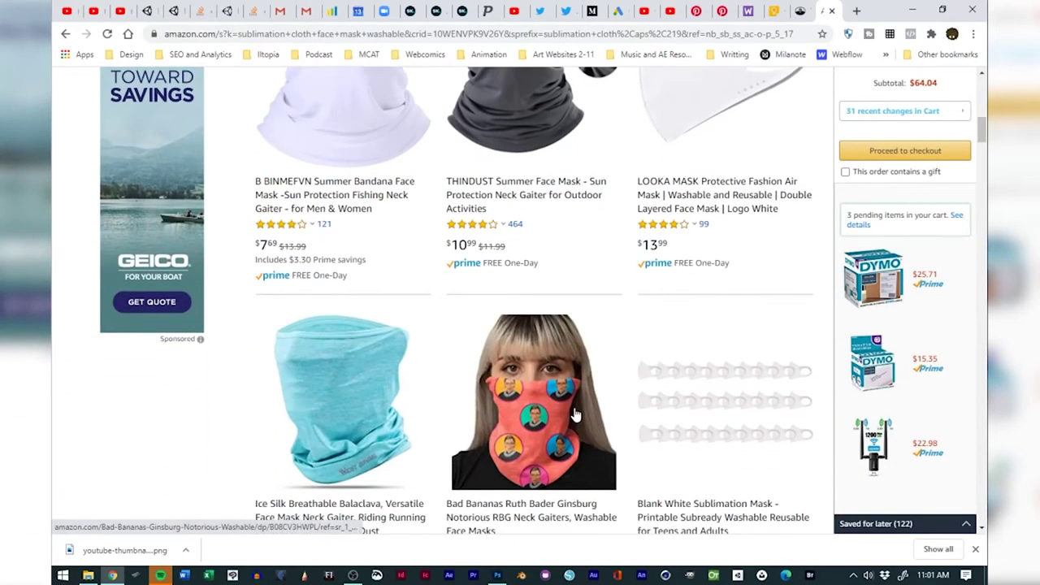
scroll(588, 390, "up", 15)
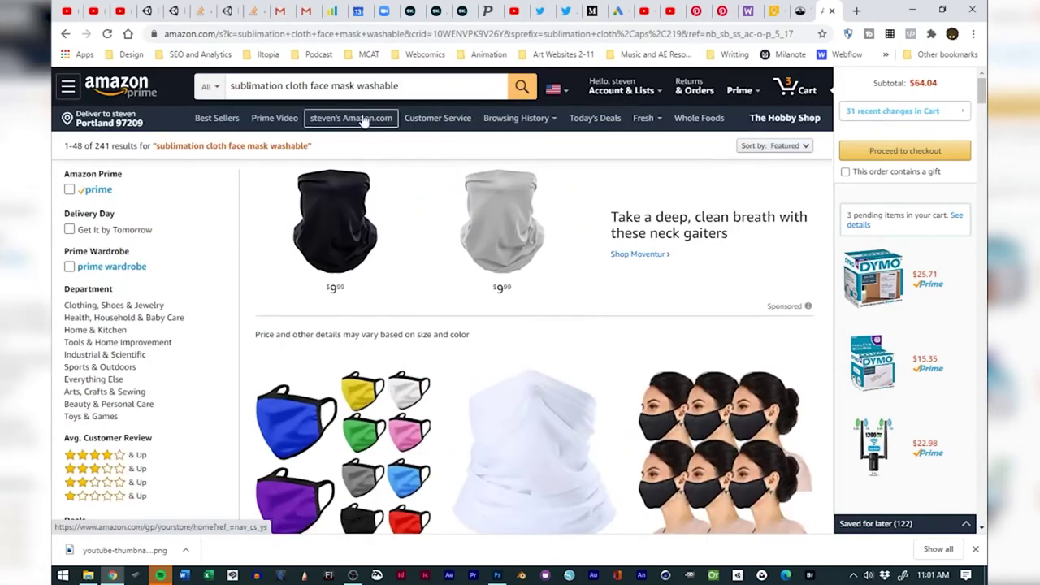
Drop 'washable' from the query, search 'sublimation cloth face mask' and browse the results.
left_click(340, 85)
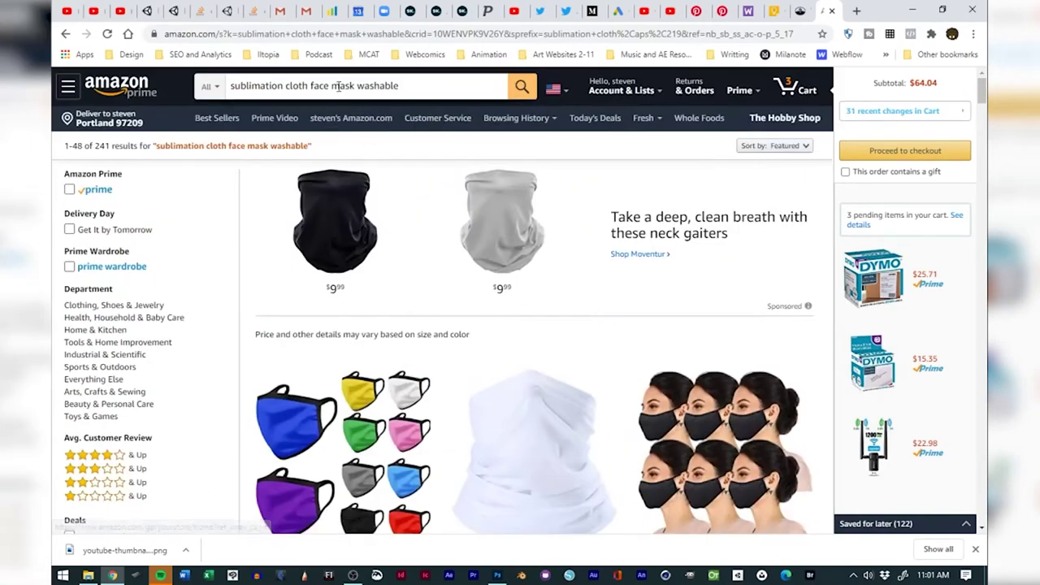
left_click_drag(355, 86, 468, 94)
key("BackSpace")
key("Return")
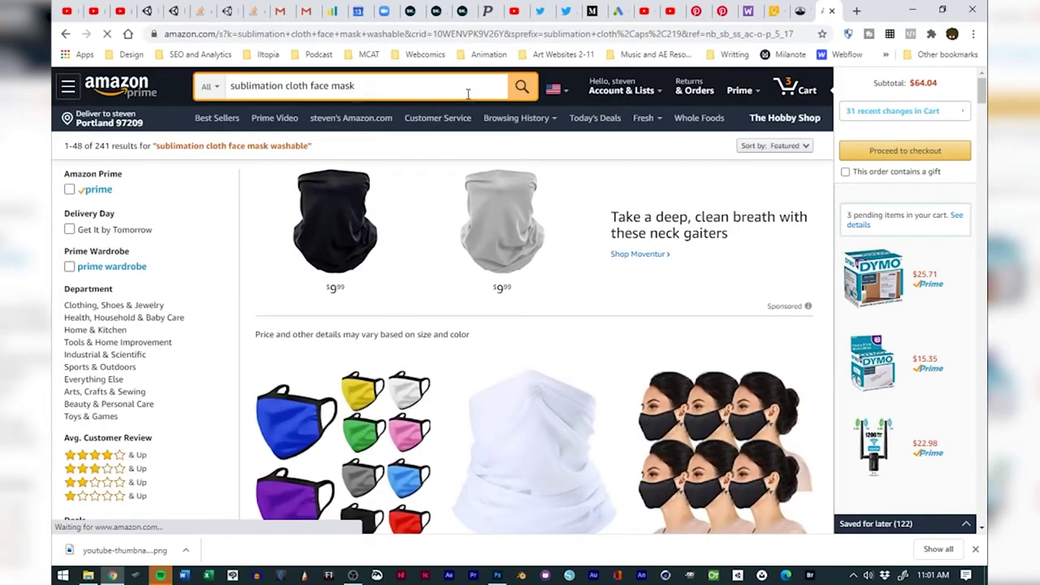
scroll(547, 304, "down", 5)
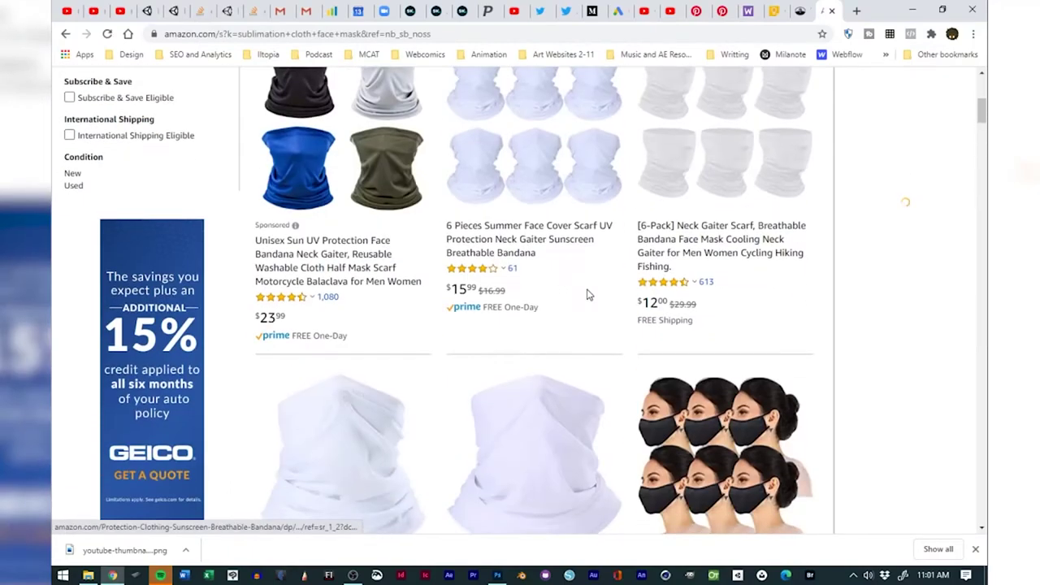
scroll(619, 301, "down", 7)
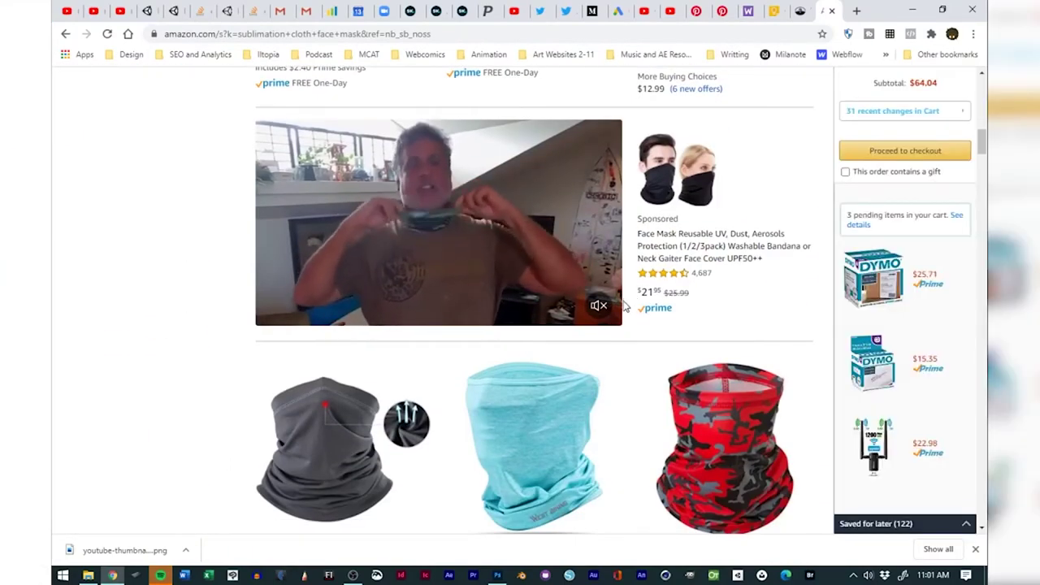
scroll(625, 302, "down", 6)
scroll(632, 301, "up", 18)
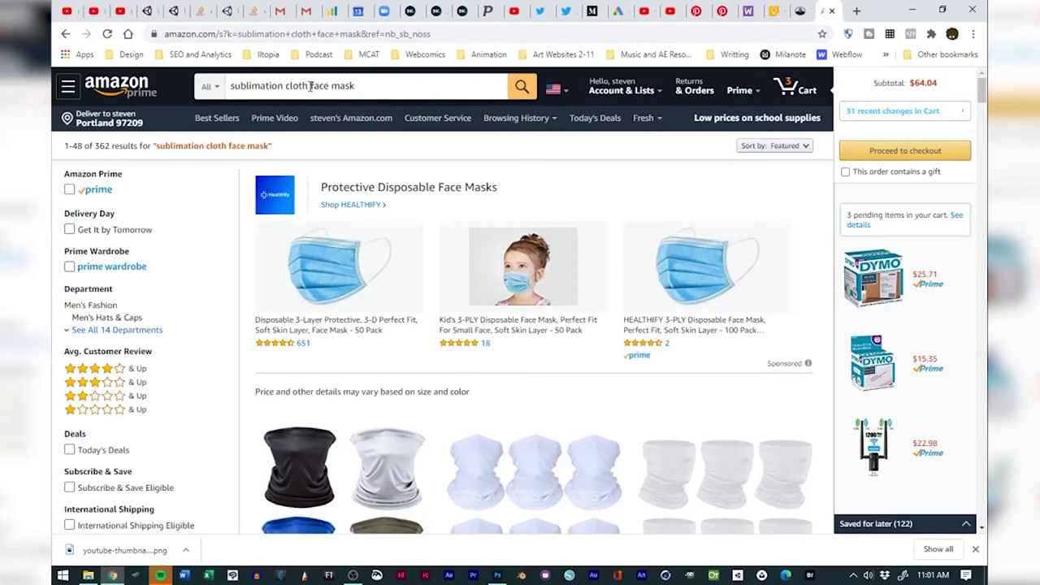
Remove 'cloth' to search 'sublimation face mask' and browse the 482 results.
left_click_drag(309, 87, 287, 87)
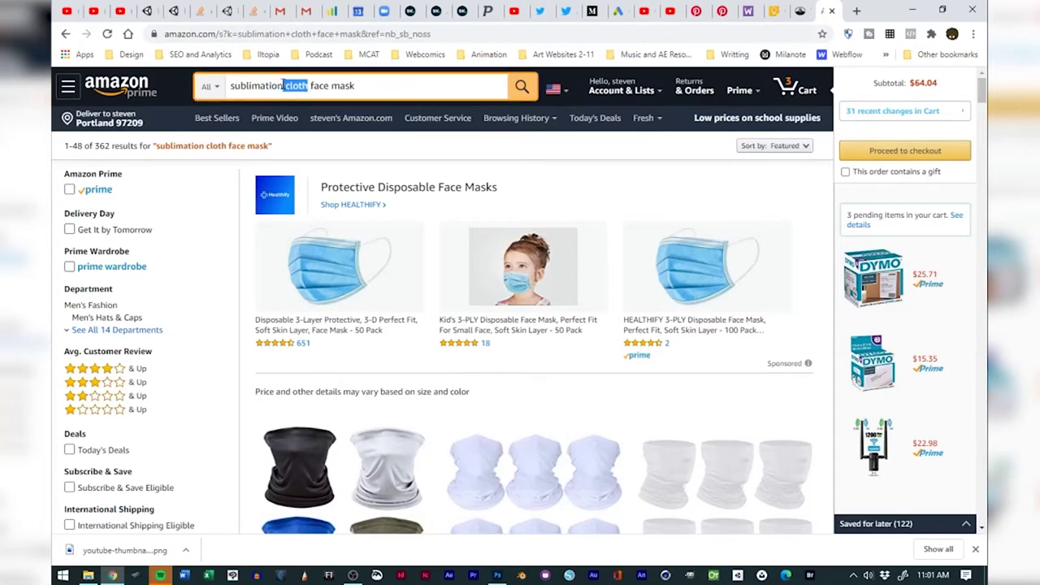
key("BackSpace")
key("Return")
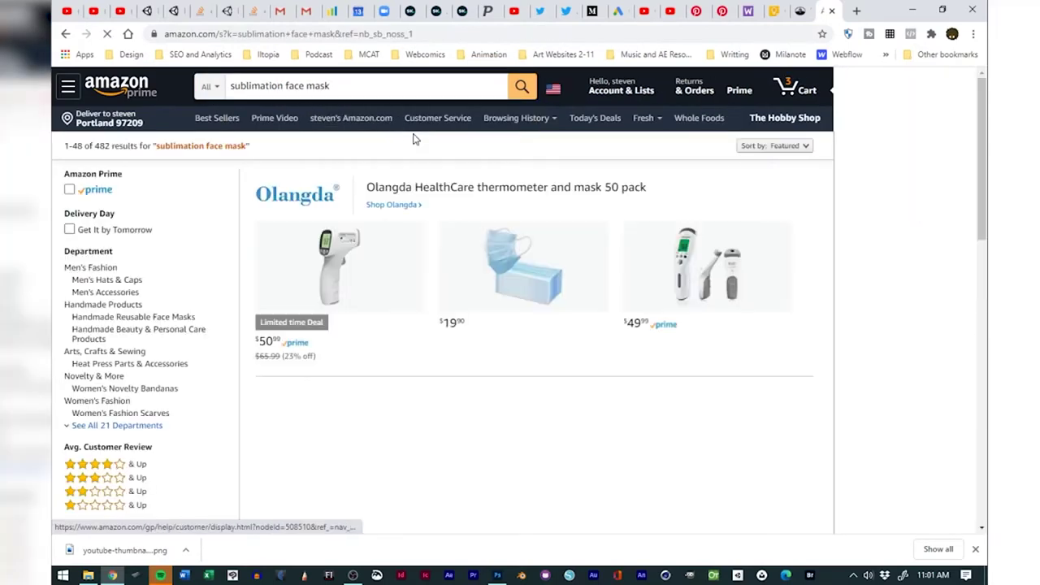
scroll(459, 300, "down", 2)
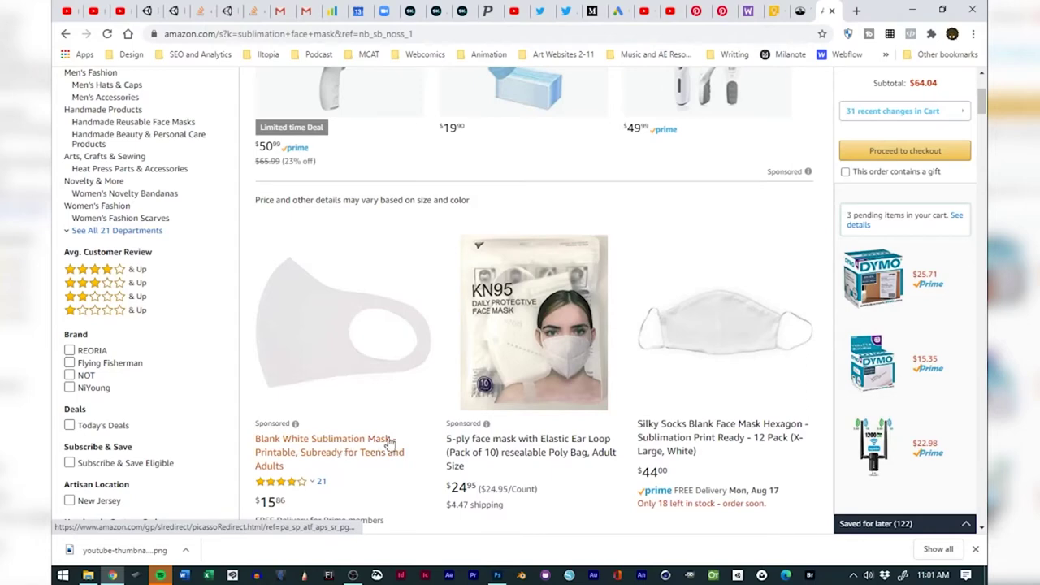
scroll(446, 448, "down", 5)
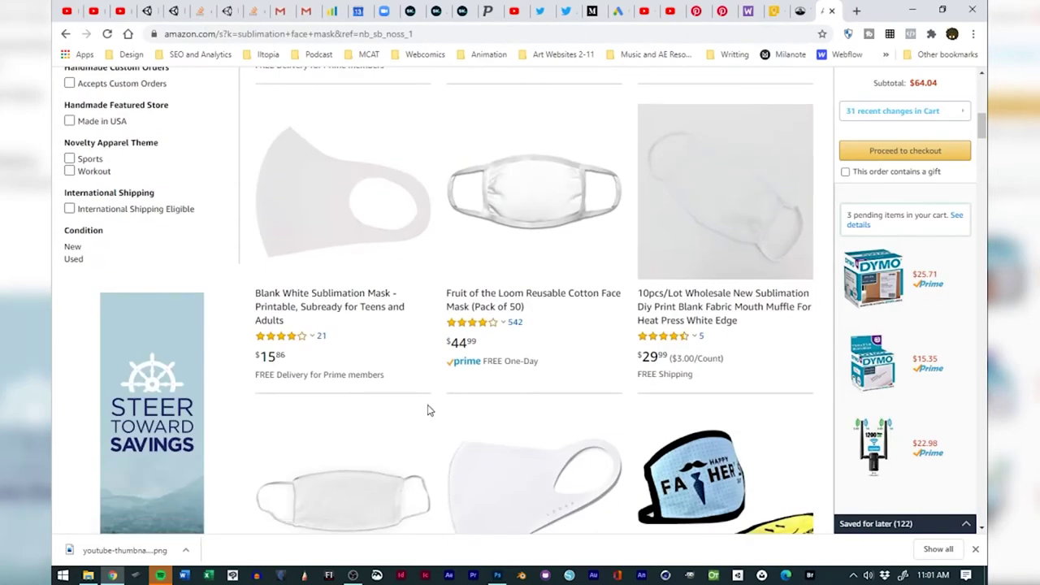
scroll(430, 411, "up", 10)
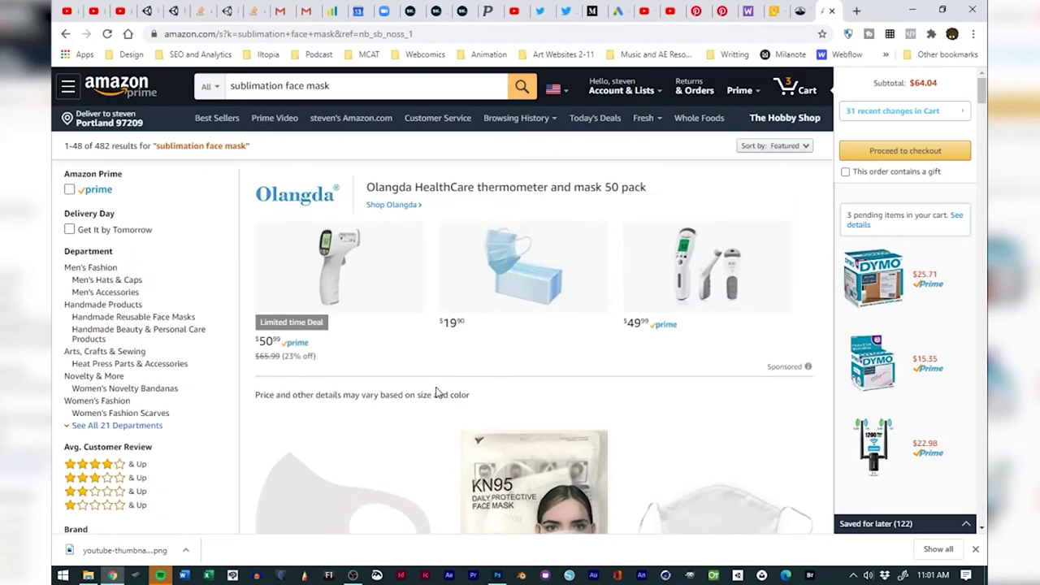
Clear the search query and return to the Amazon home page.
left_click_drag(344, 85, 211, 87)
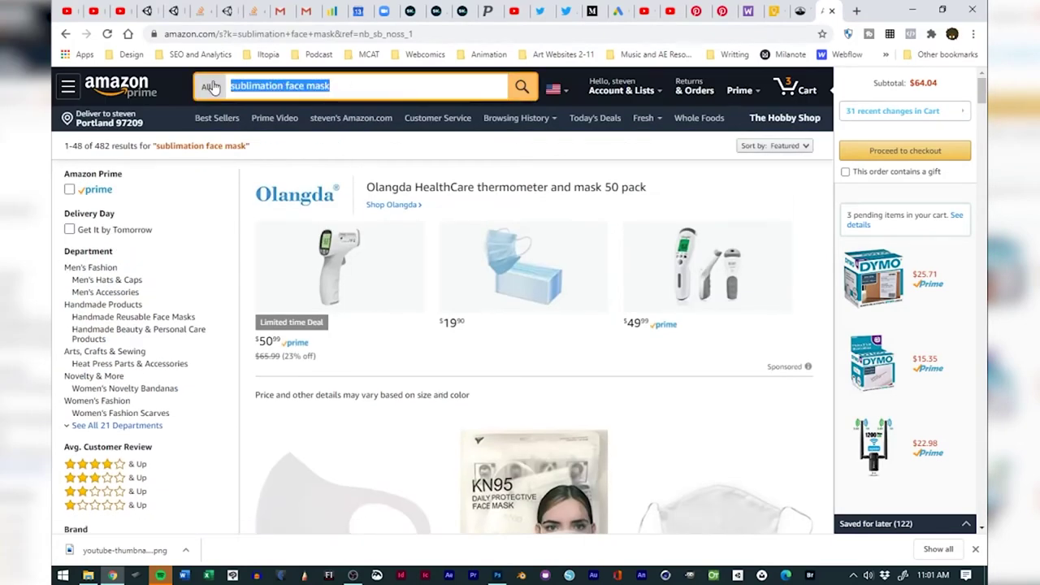
key("BackSpace")
left_click(183, 88)
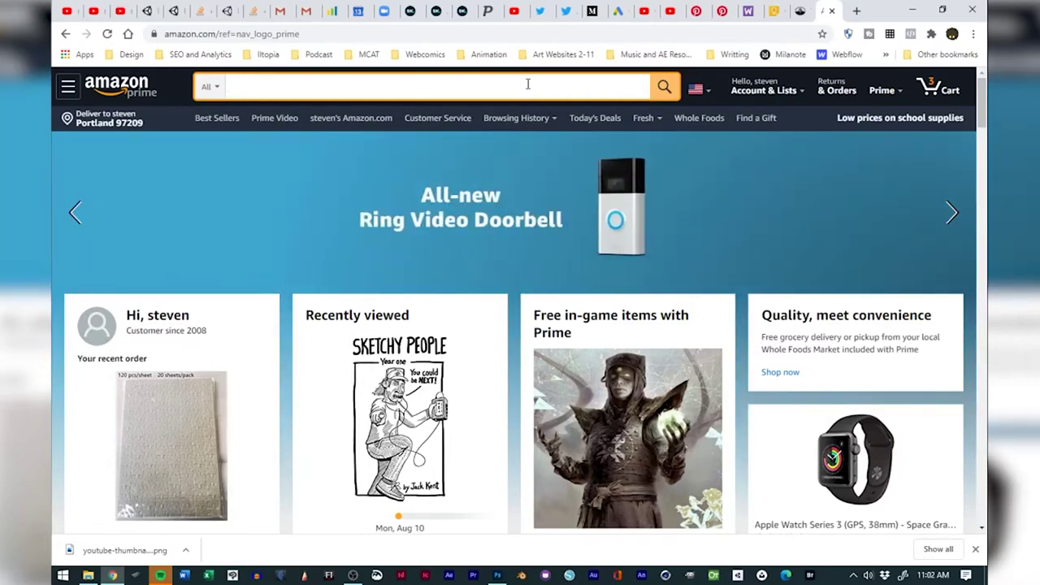
Search 'sublimation face mask' via the suggestion and scroll down the results.
type("sublimation")
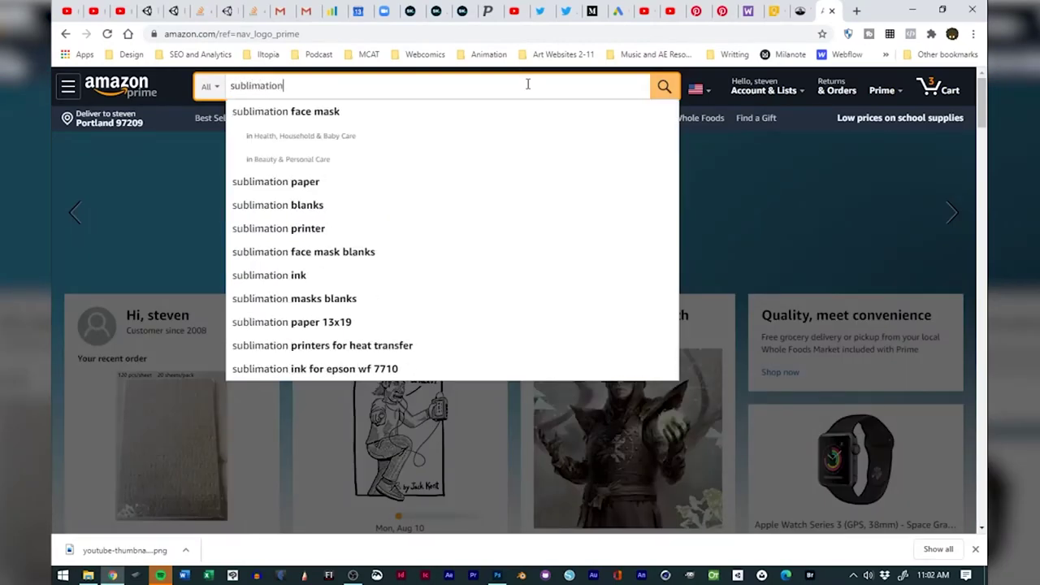
key("Down")
key("Return")
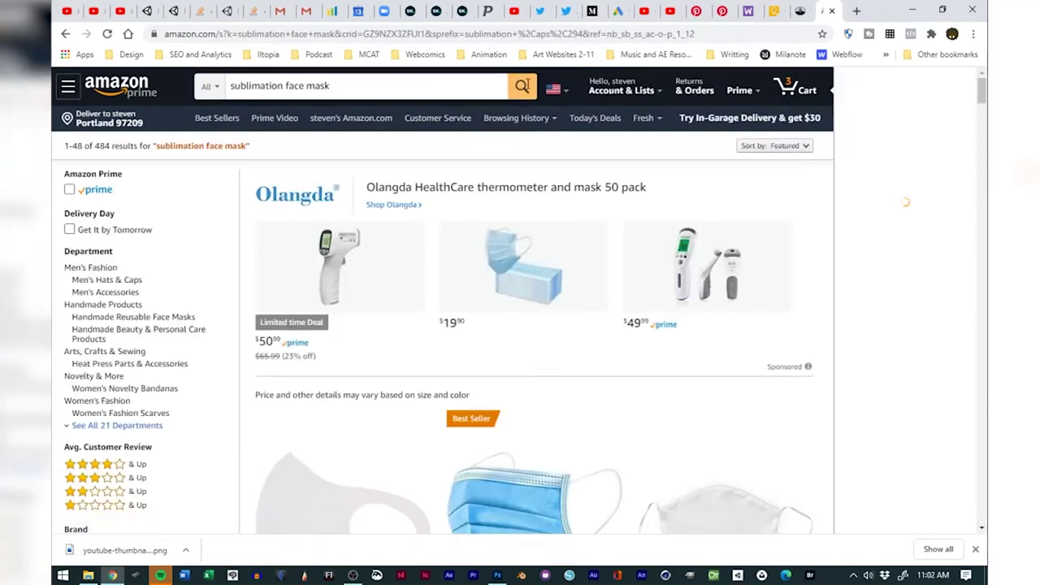
scroll(648, 265, "down", 2)
scroll(648, 265, "down", 2)
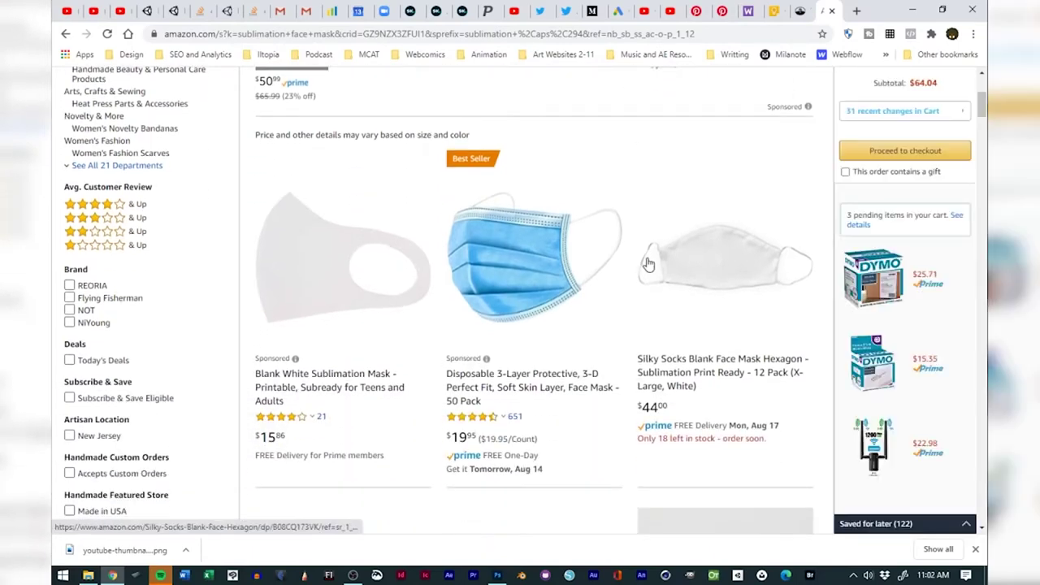
scroll(610, 288, "down", 1)
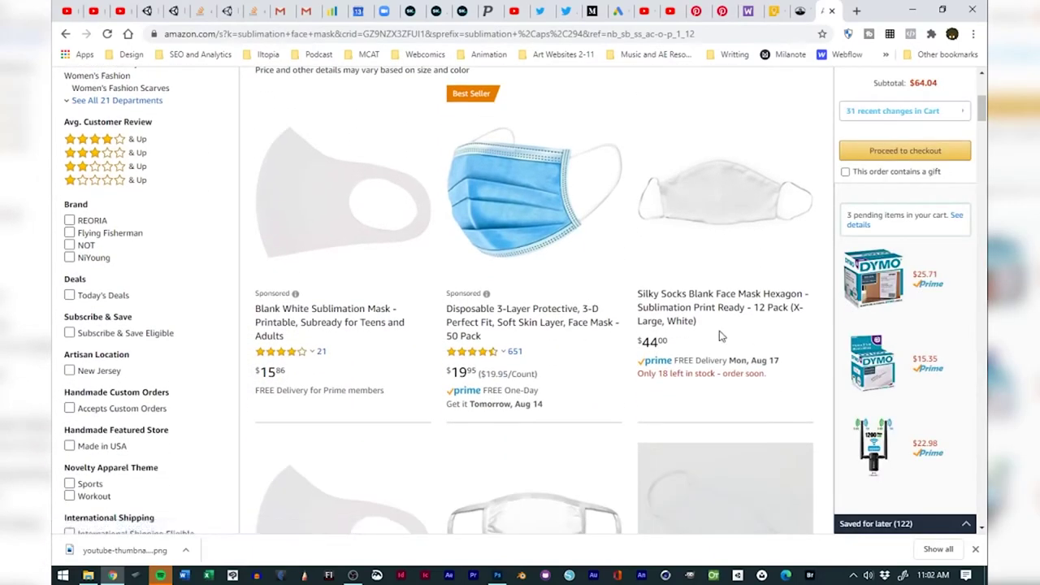
scroll(642, 268, "down", 5)
scroll(640, 274, "down", 4)
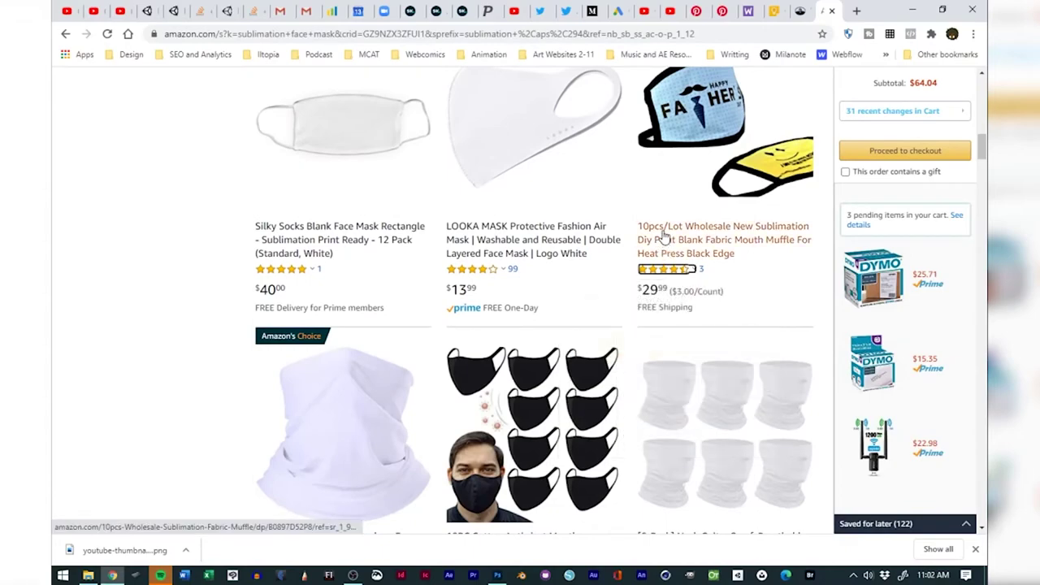
Open the 10pcs wholesale sublimation mask listing in a new tab.
right_click(665, 237)
left_click(687, 239)
scroll(569, 241, "down", 3)
scroll(585, 242, "down", 2)
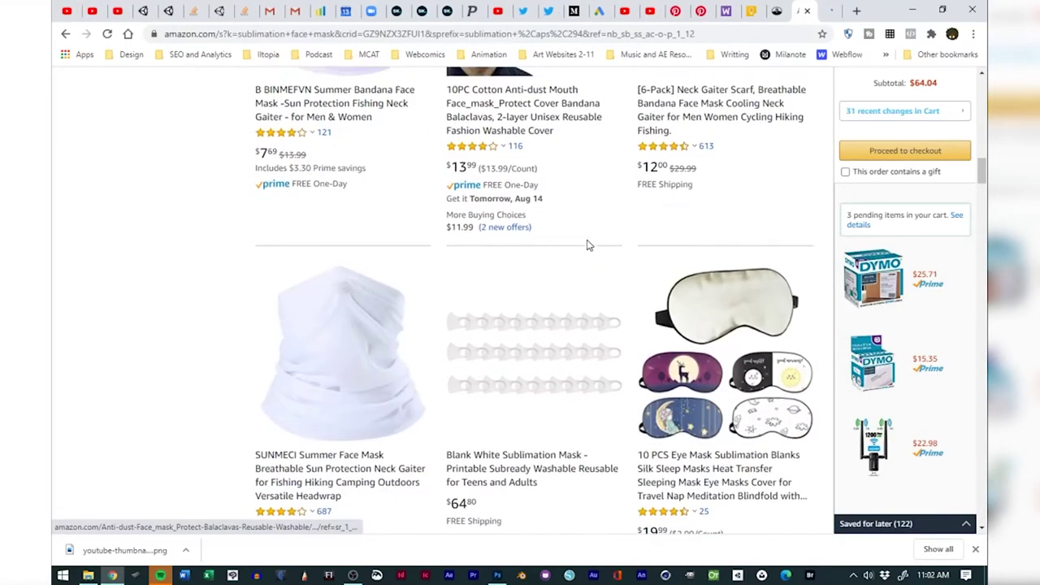
scroll(589, 242, "up", 4)
scroll(660, 300, "down", 2)
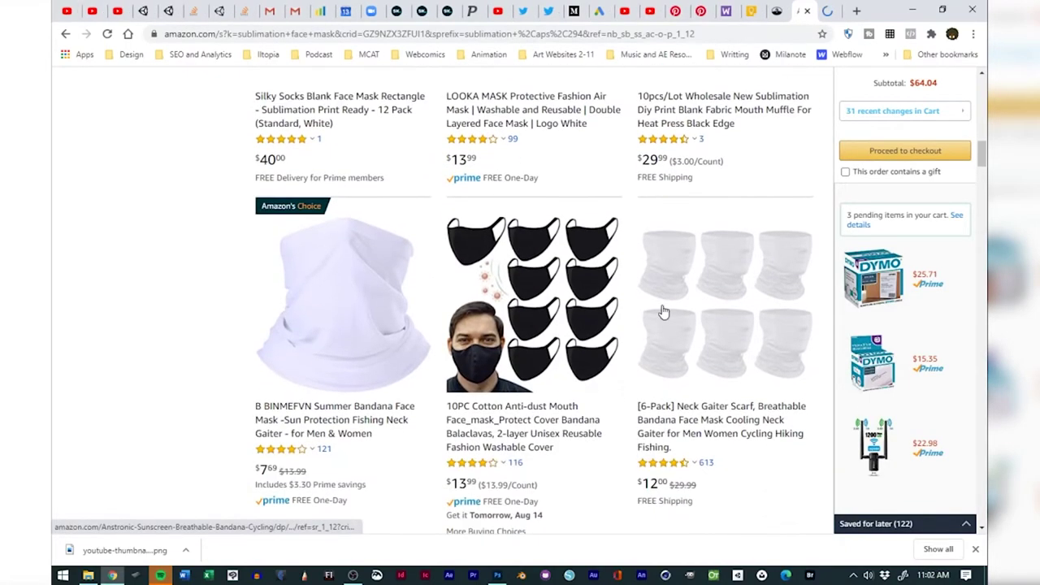
scroll(654, 419, "up", 3)
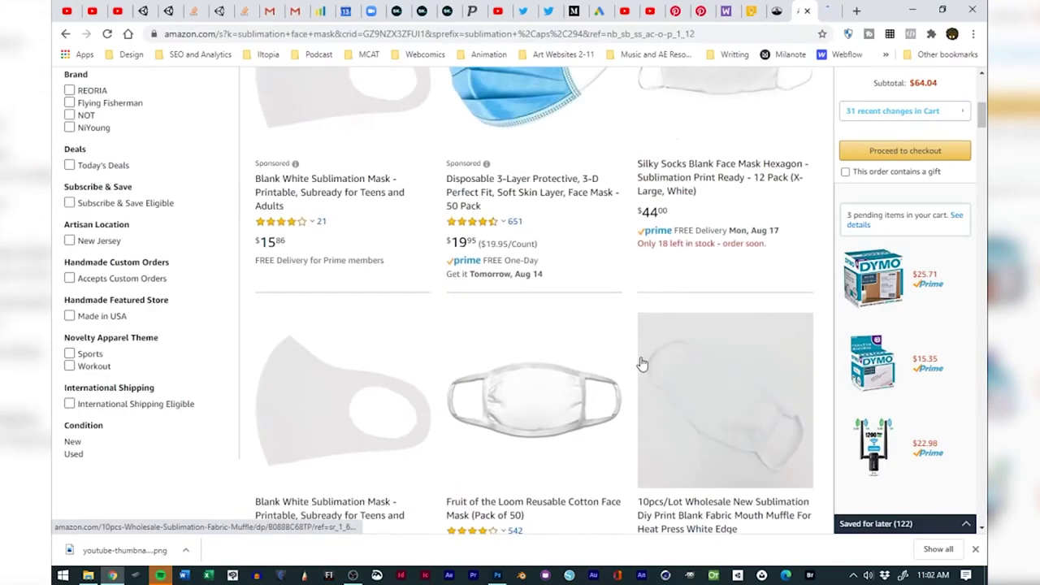
View the 10-pack mask product page and its 18cm x 12cm dimensions image.
left_click(828, 10)
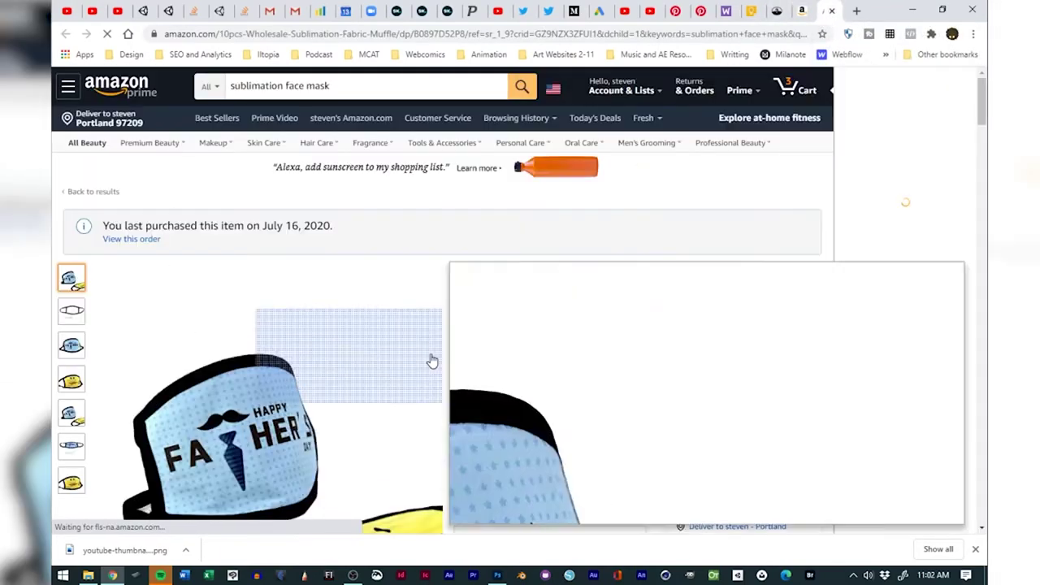
scroll(446, 342, "down", 2)
scroll(439, 293, "up", 1)
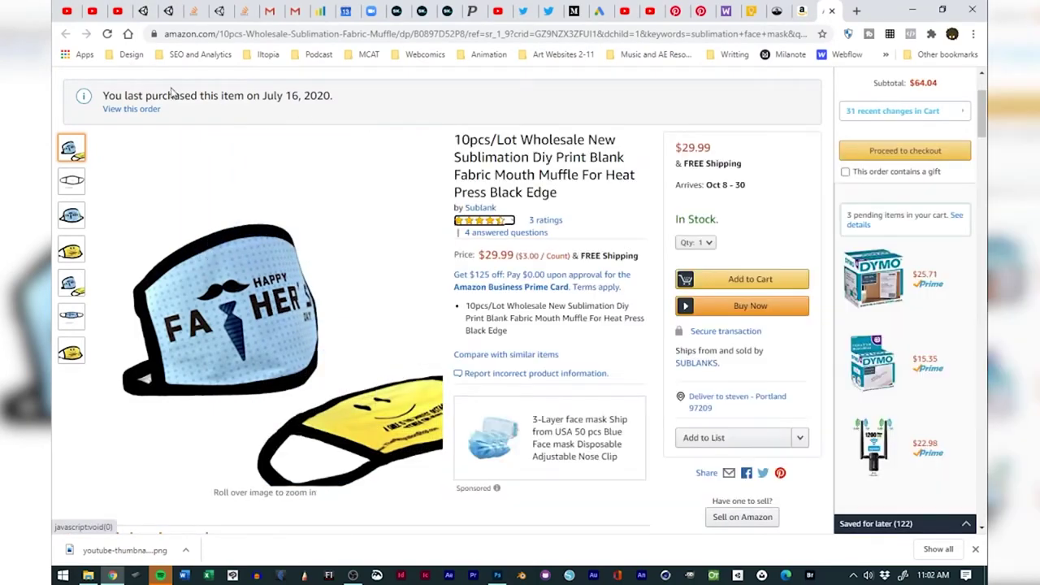
scroll(626, 323, "down", 2)
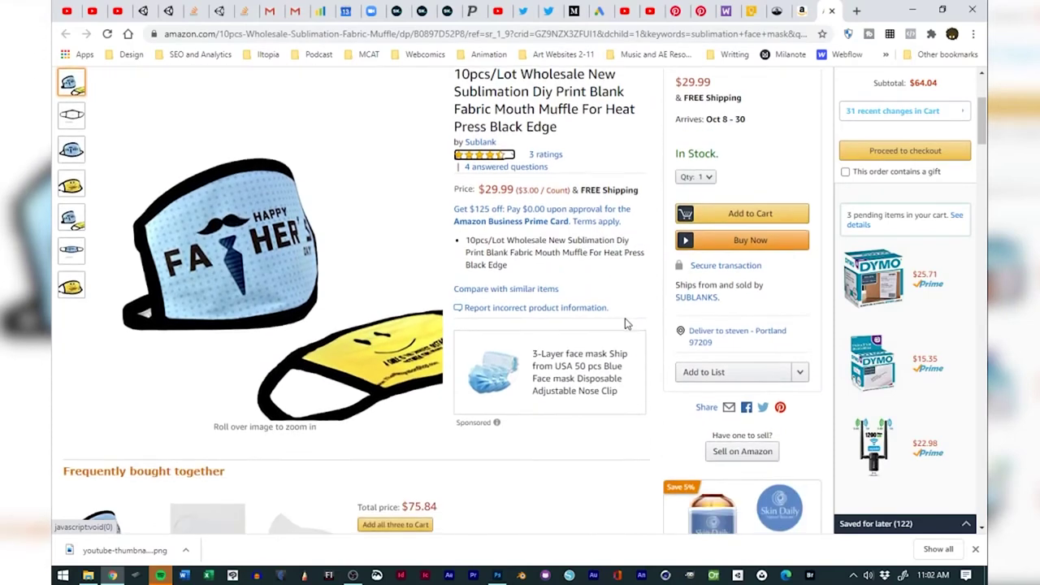
scroll(630, 323, "up", 2)
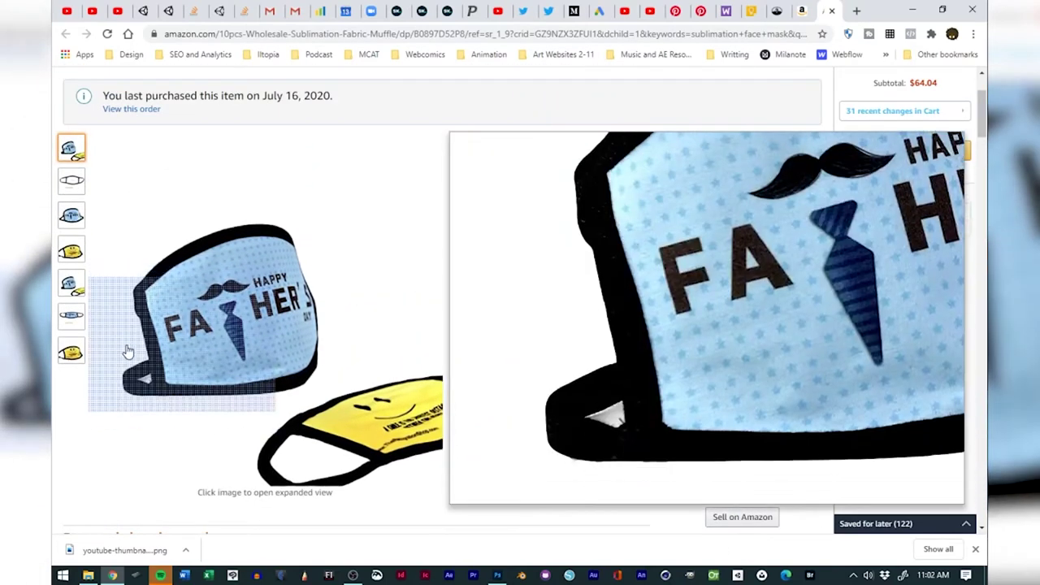
mouse_move(69, 357)
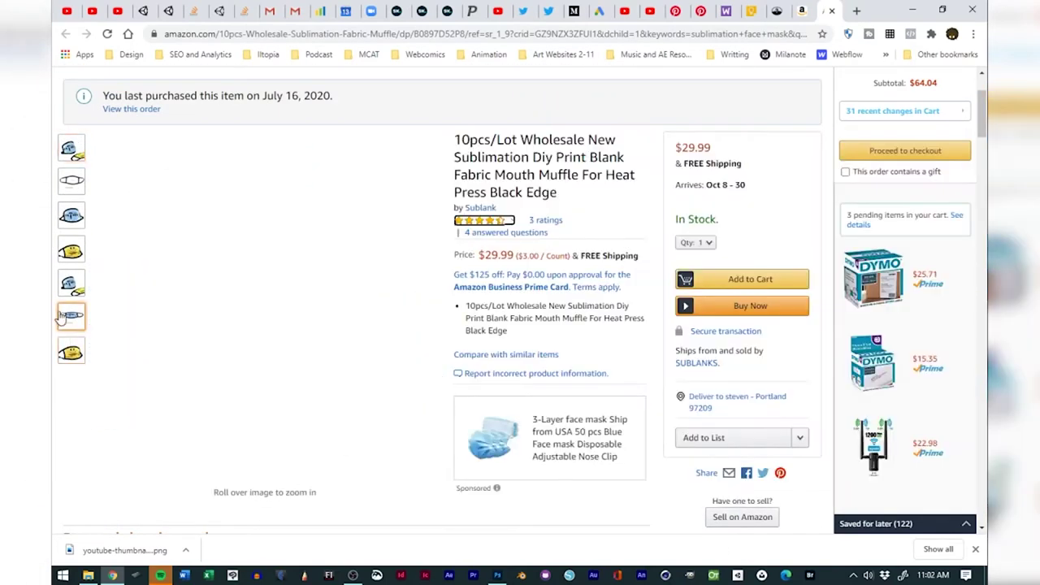
mouse_move(72, 183)
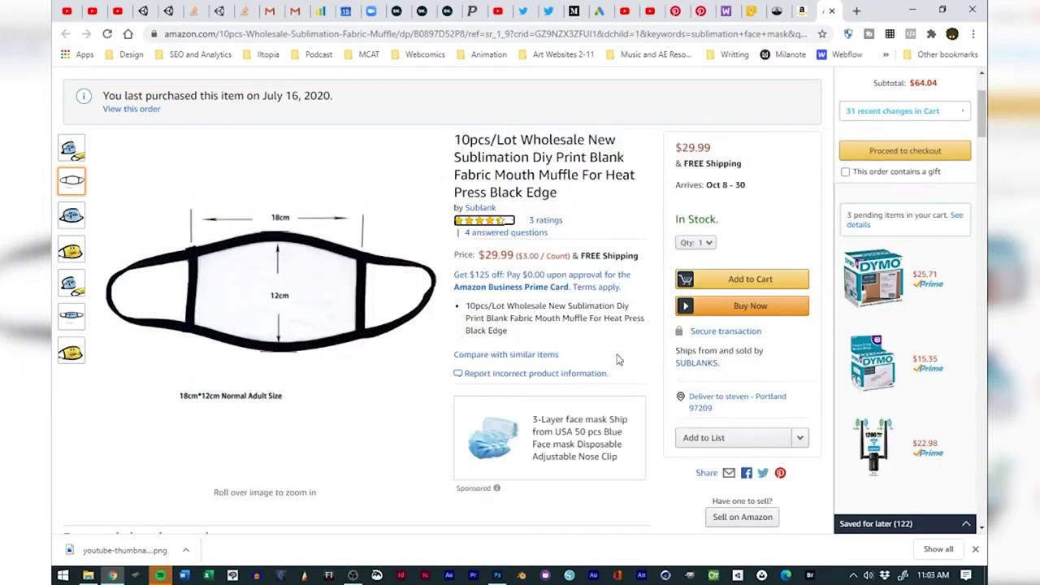
scroll(620, 365, "down", 4)
scroll(620, 362, "down", 2)
scroll(620, 363, "up", 4)
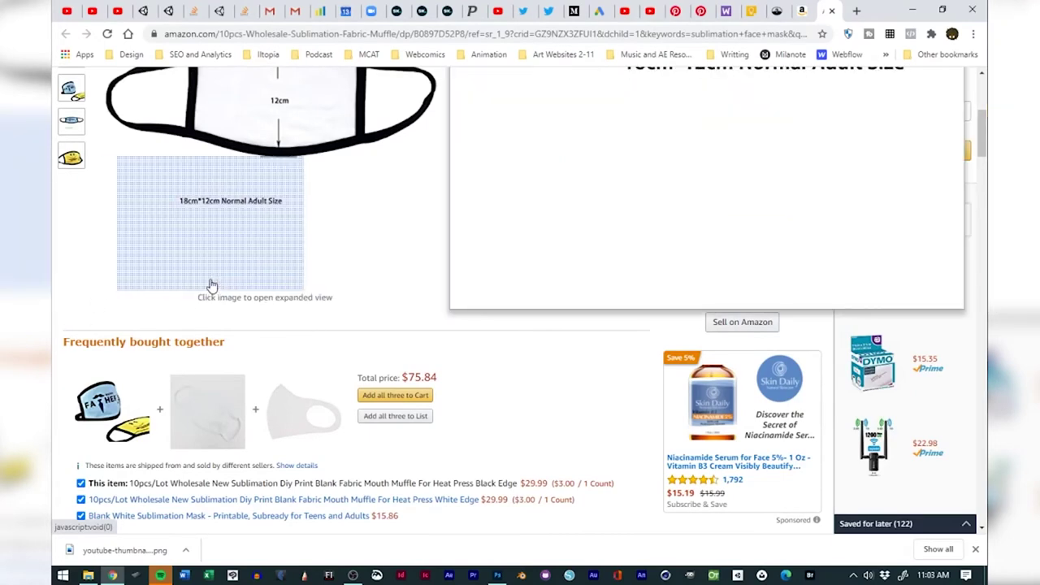
scroll(502, 316, "up", 3)
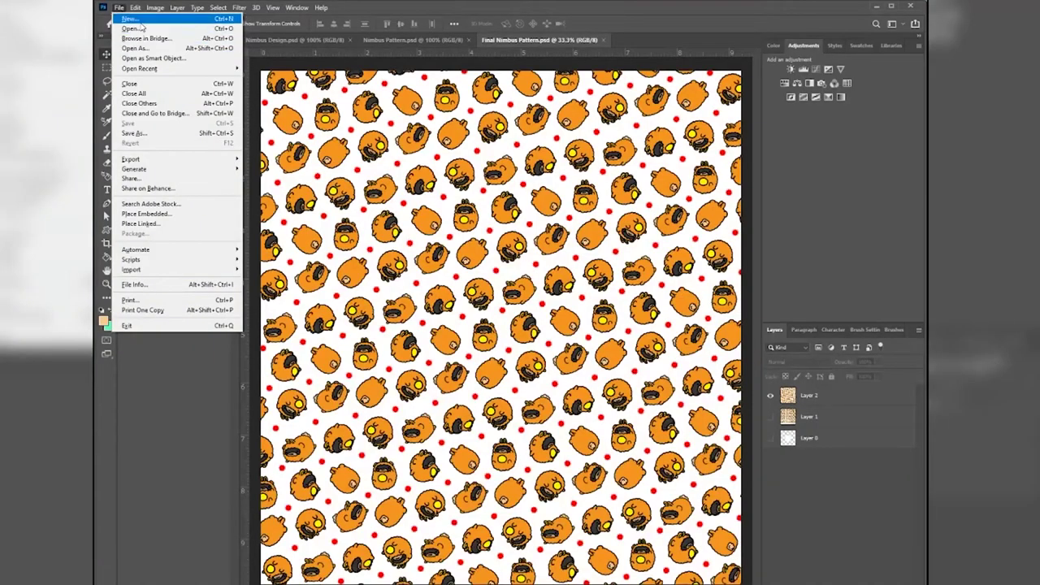
Create Untitled-1 from the recent Custom 1080 x 1080 px, 300 ppi preset.
left_click(143, 28)
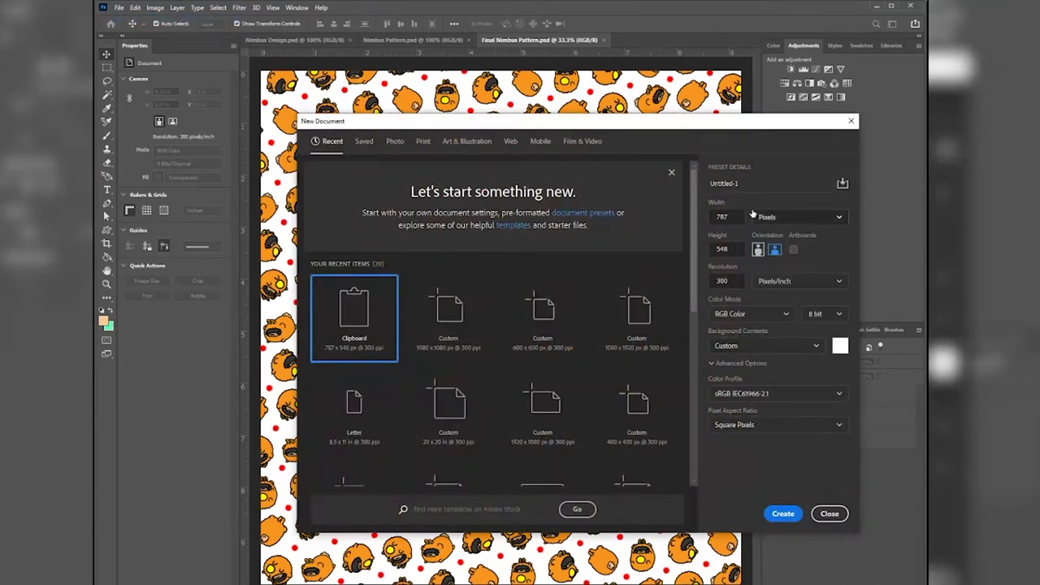
left_click(776, 217)
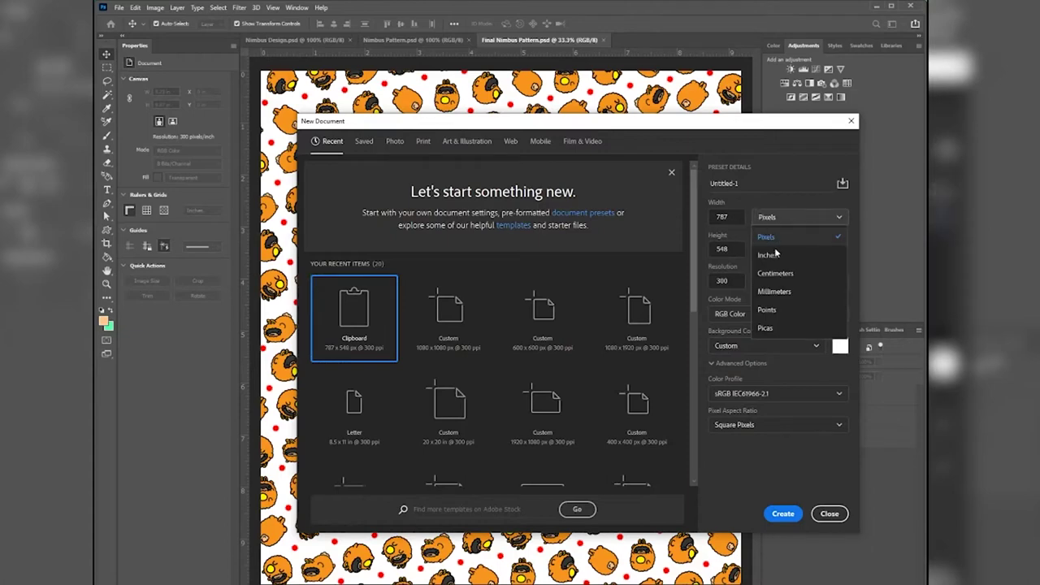
left_click(772, 271)
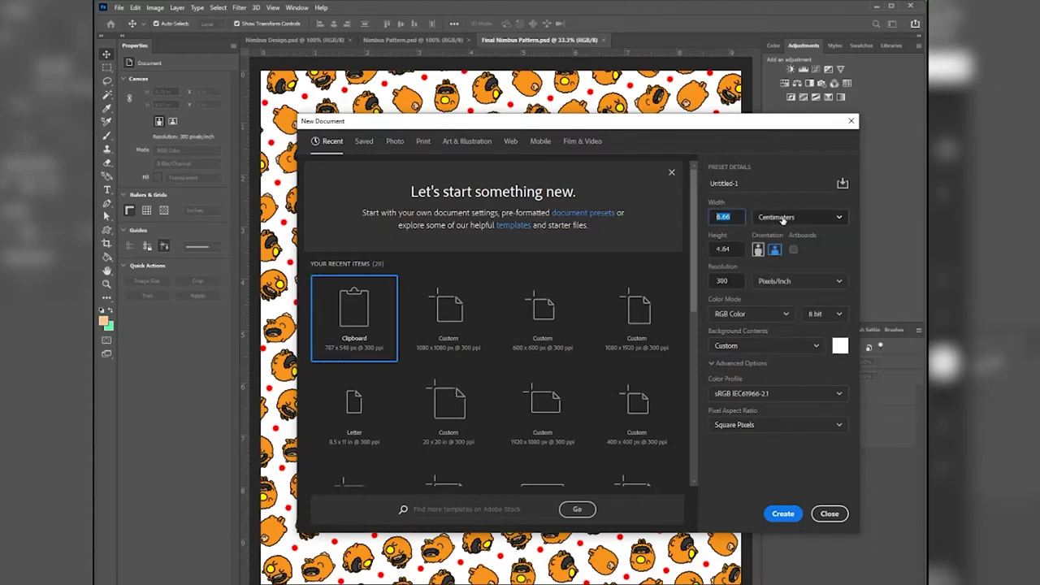
left_click(778, 220)
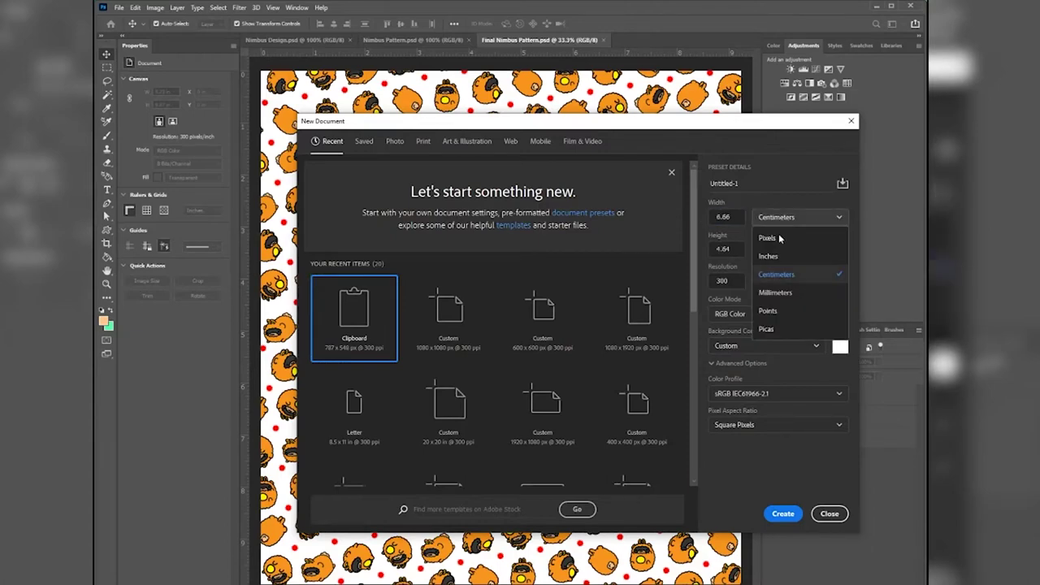
left_click(448, 318)
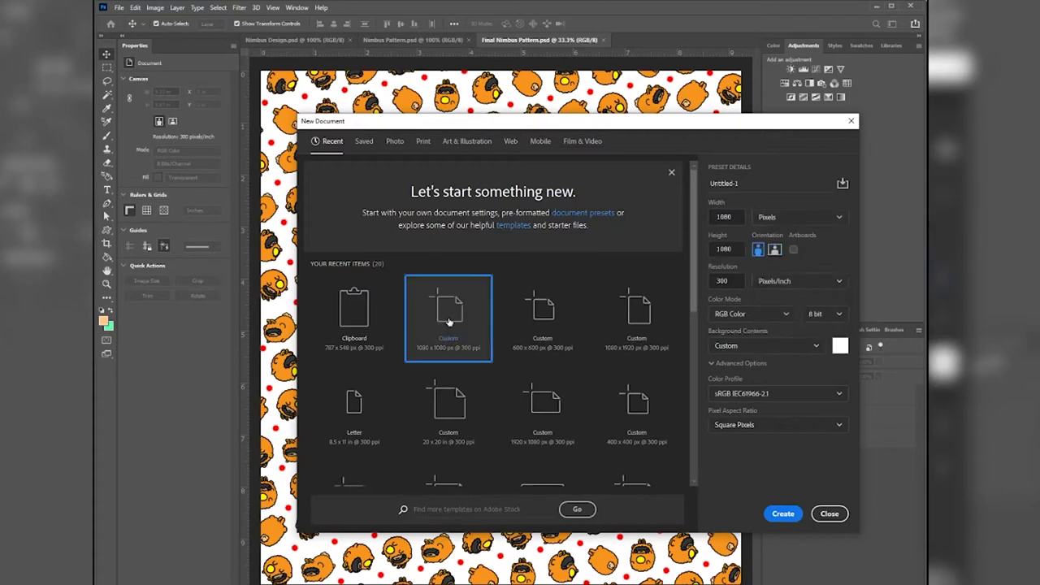
left_click(782, 515)
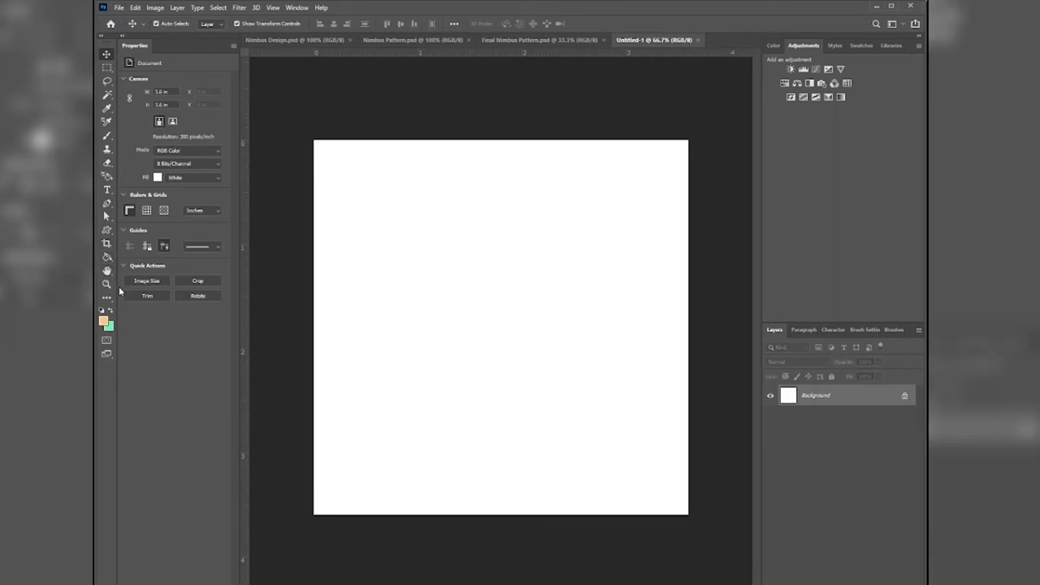
Draw a red 20 cm x 15 cm rectangle with the Rectangle Tool.
left_click_drag(106, 231, 140, 235)
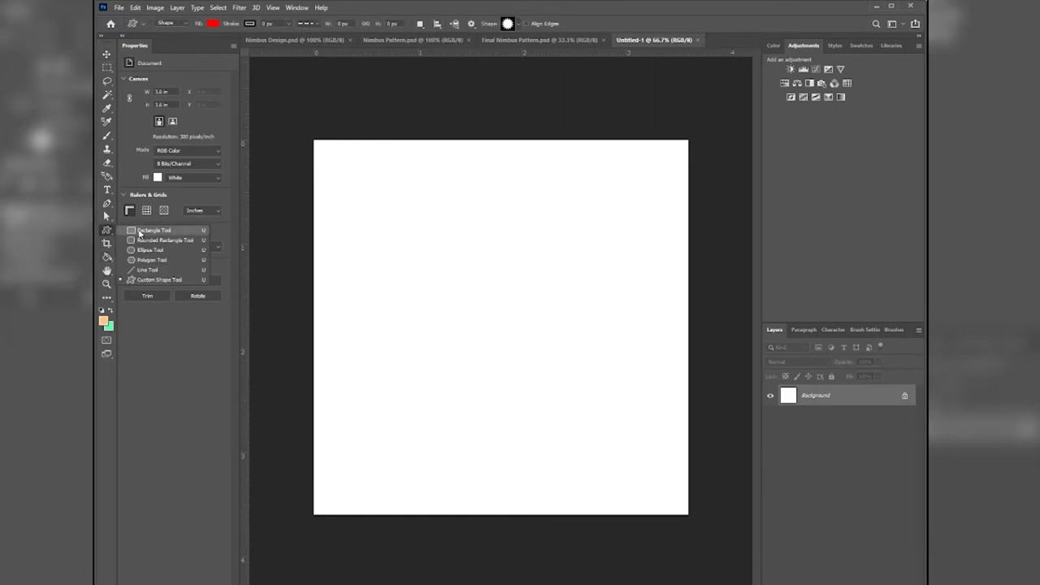
left_click(140, 232)
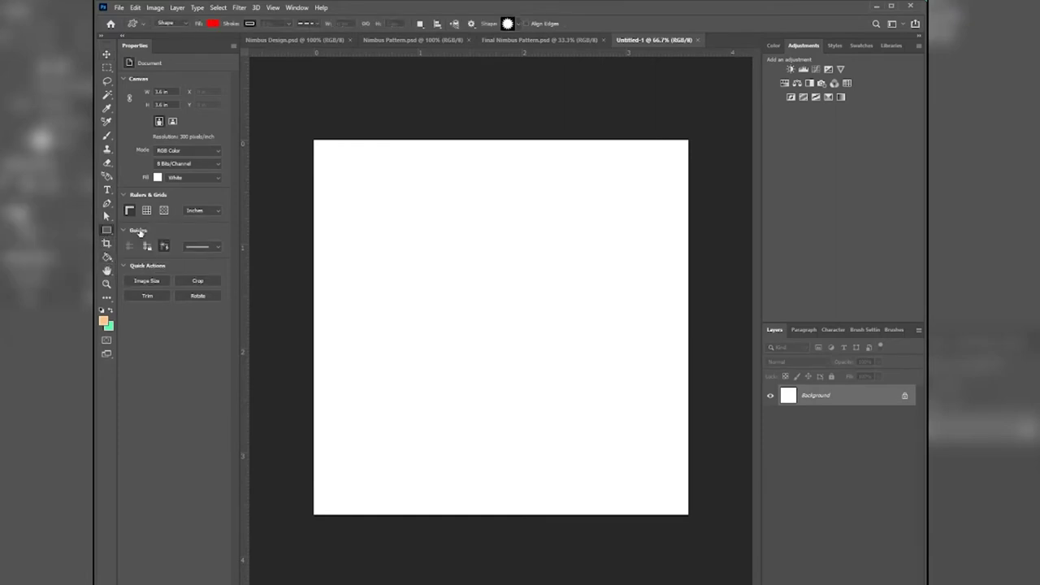
left_click(447, 249)
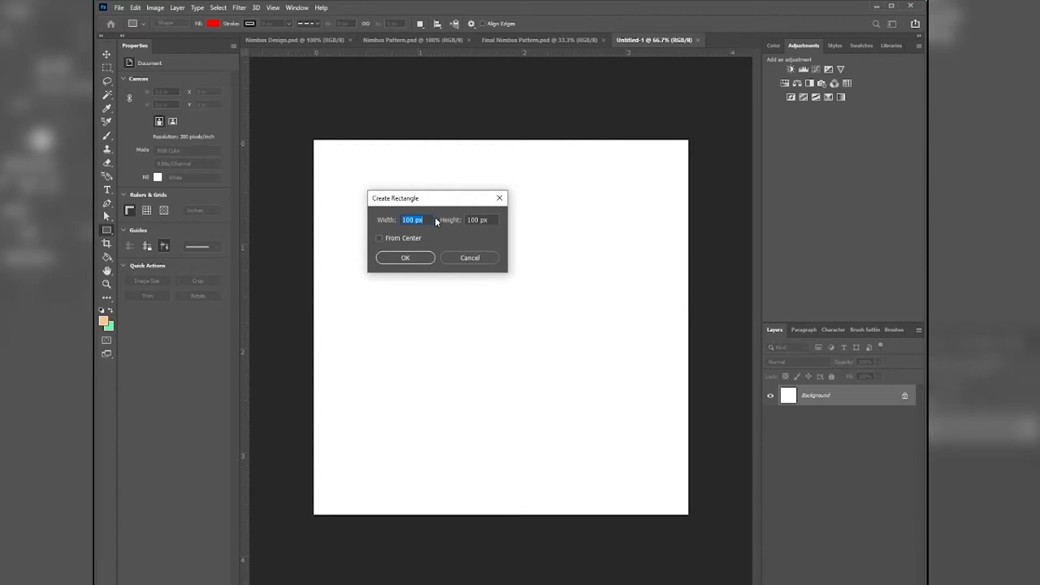
type("20 cm")
key("Tab")
type("15")
key("BackSpace")
key("BackSpace")
type("15cm")
left_click(406, 258)
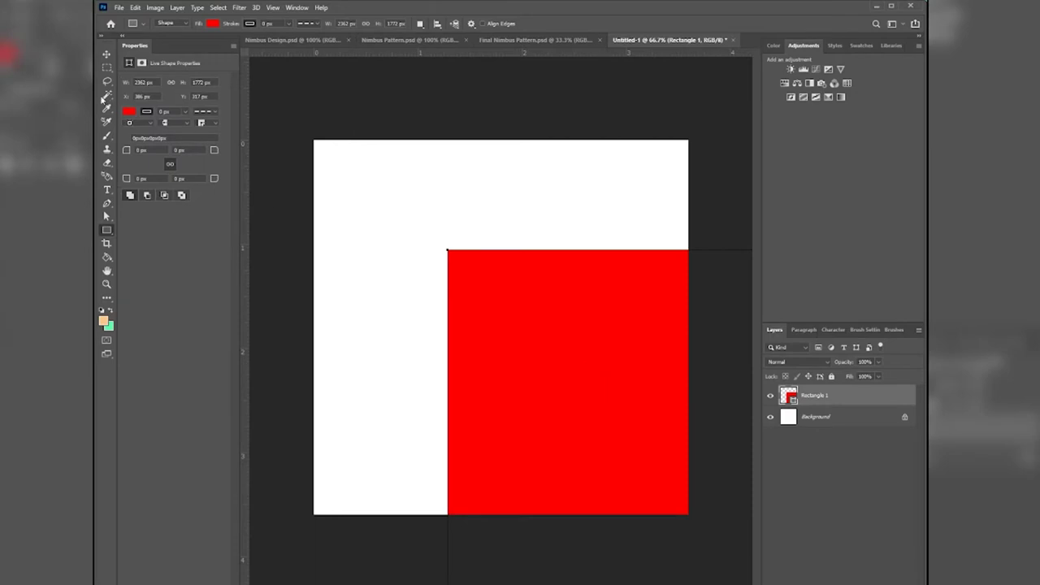
Move the rectangle up and to the left, then zoom out.
left_click(107, 54)
left_click_drag(501, 346, 431, 236)
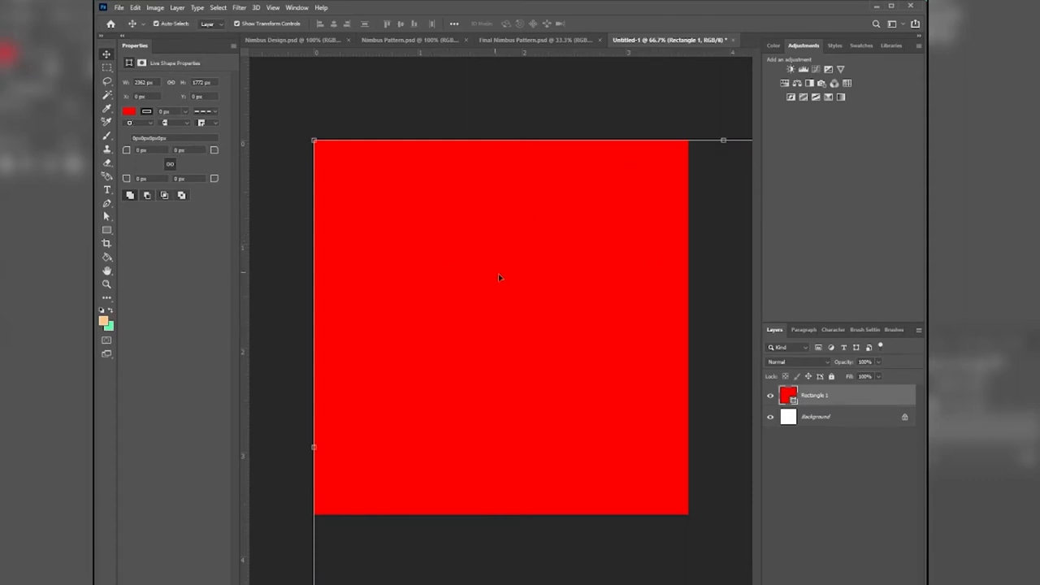
left_click_drag(553, 281, 460, 280)
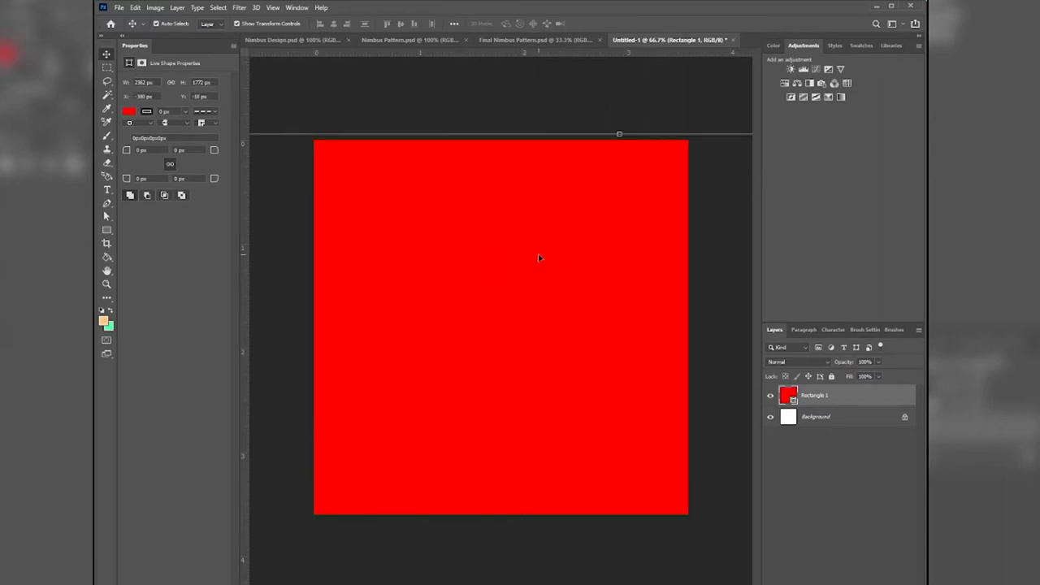
key("ctrl+minus")
key("ctrl+minus")
key("ctrl+minus")
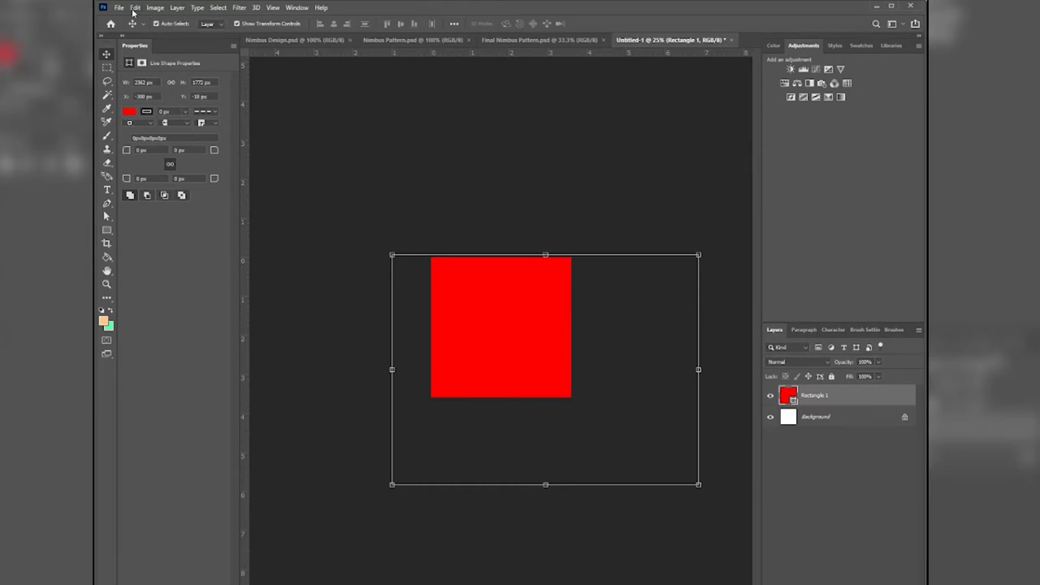
Begin a new document in inches with width 8, then cancel it.
left_click(120, 8)
left_click(130, 18)
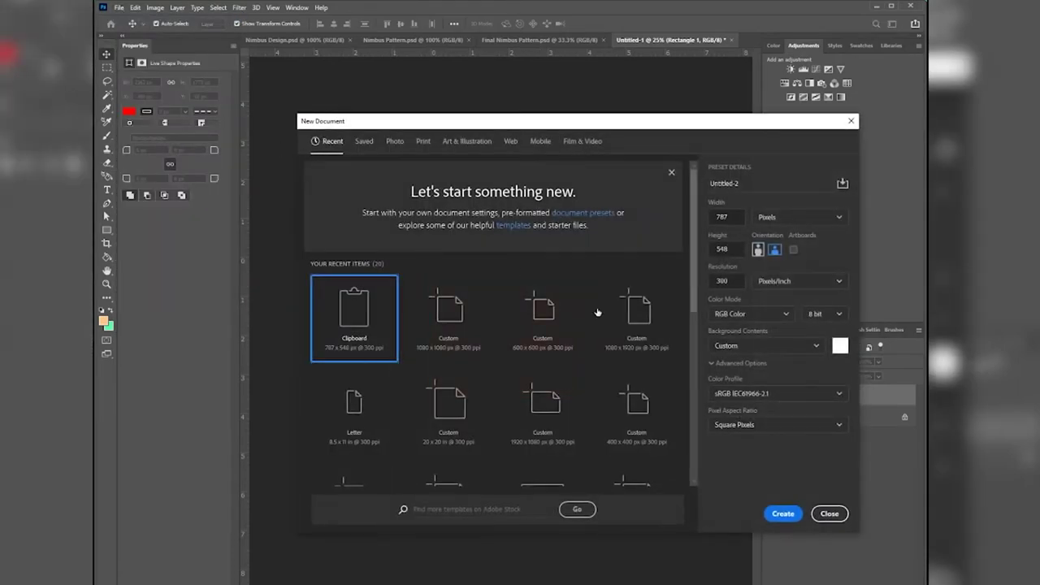
left_click(785, 217)
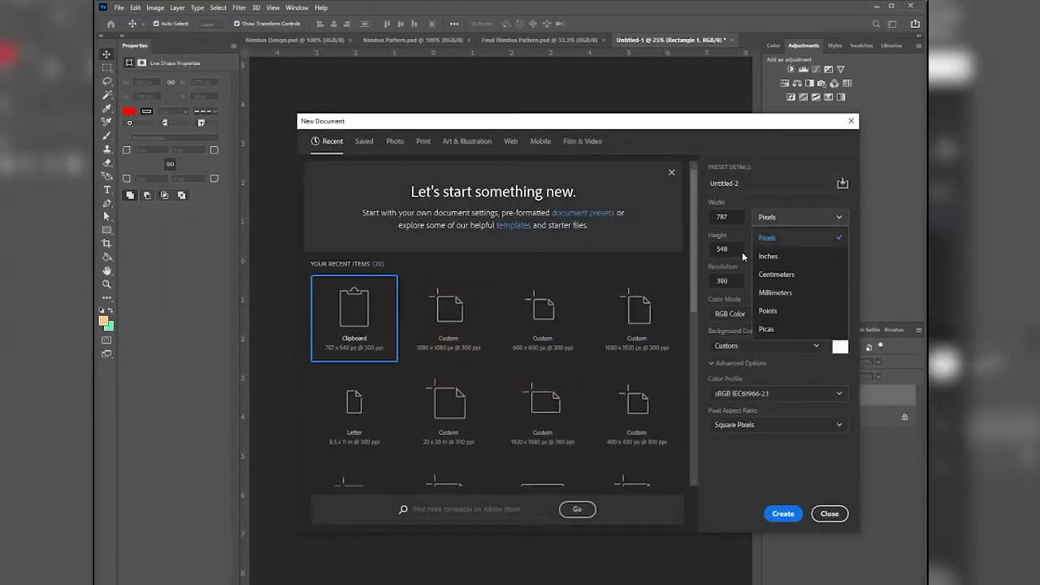
left_click(768, 256)
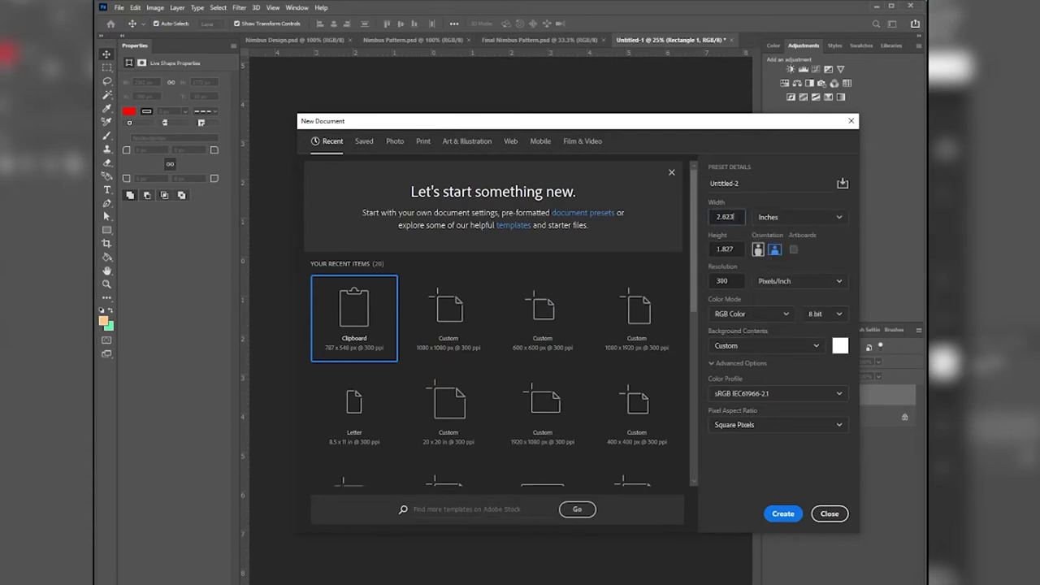
left_click_drag(743, 217, 677, 219)
type("8")
left_click(830, 513)
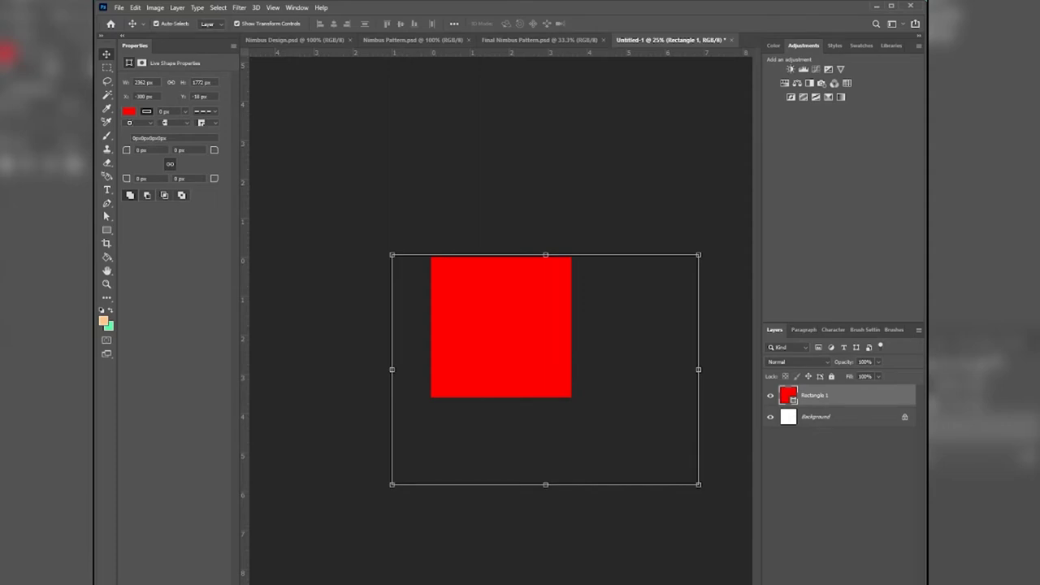
Create a blank Letter-size document from the print presets.
left_click(120, 8)
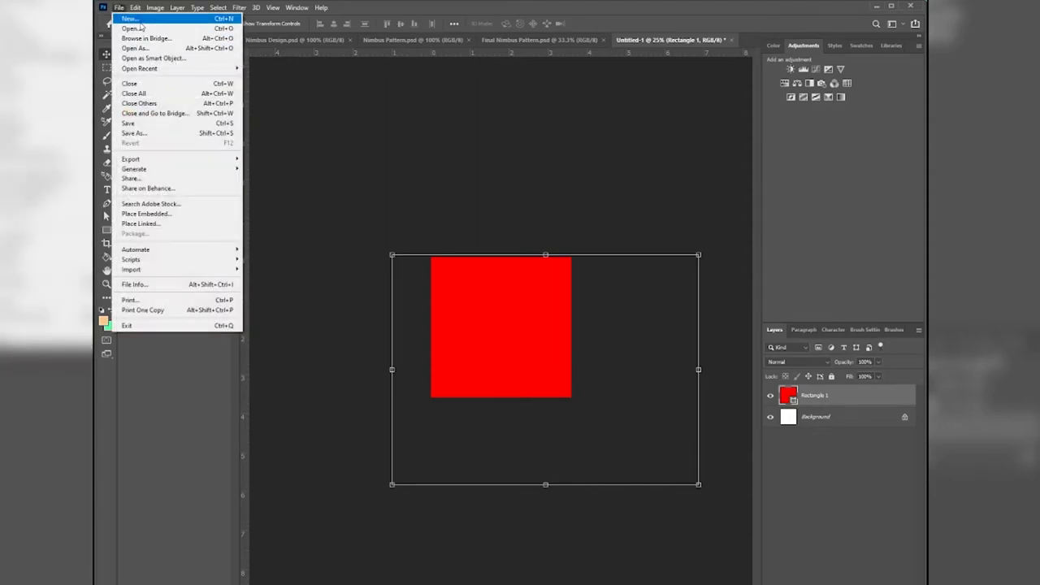
left_click(137, 19)
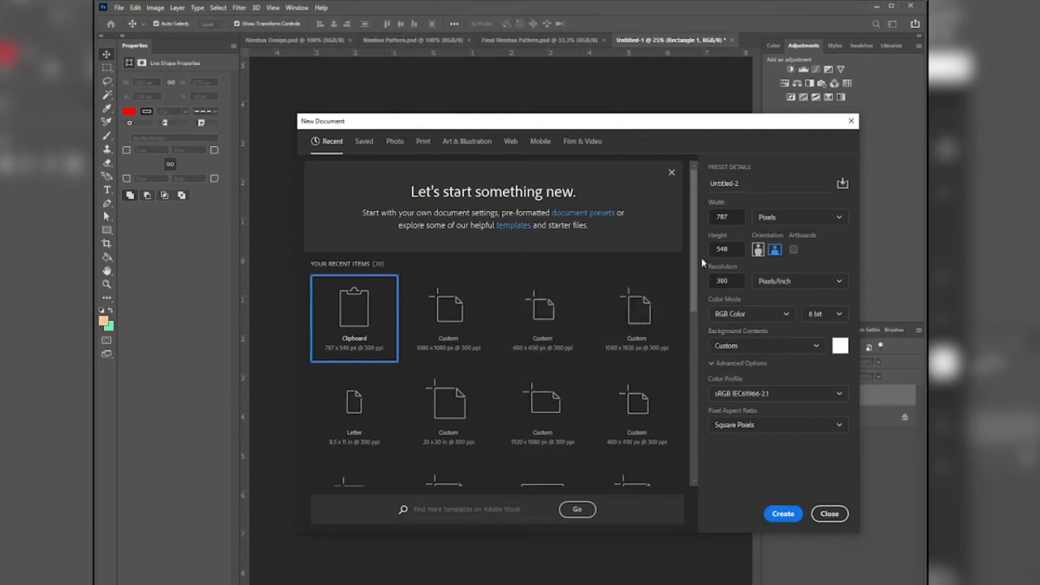
left_click(423, 142)
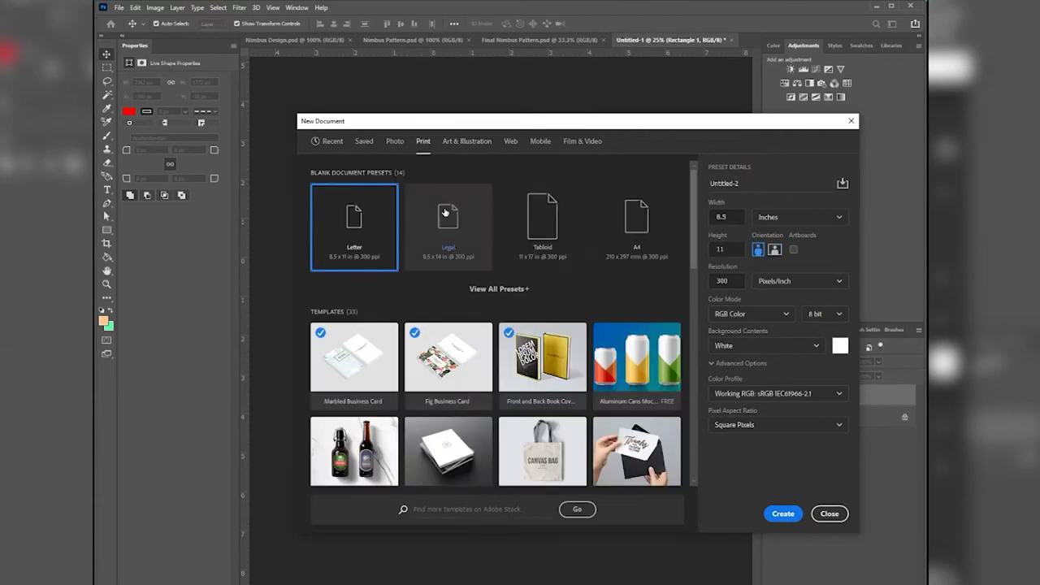
double_click(362, 234)
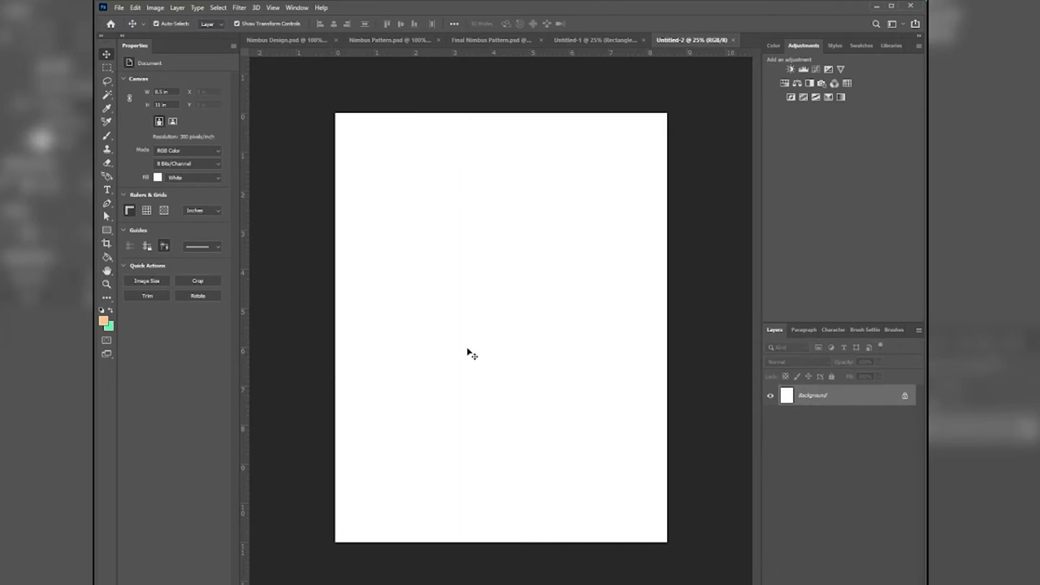
Draw a red 24 cm x 15 cm rectangle on the Letter page.
left_click(106, 231)
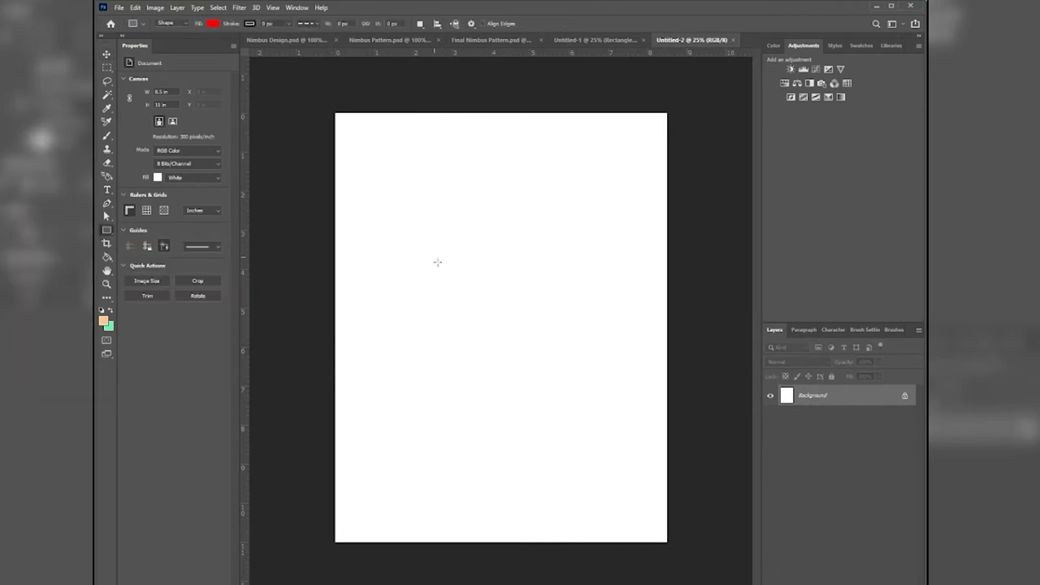
left_click(470, 238)
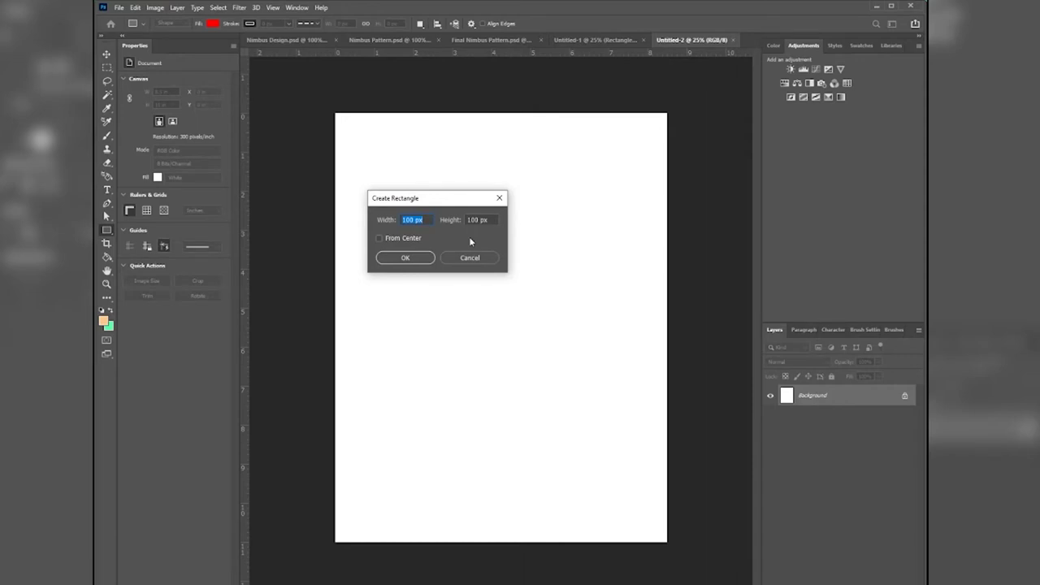
type("2")
type("4")
type("cm")
type("15")
left_click(406, 220)
left_click(423, 259)
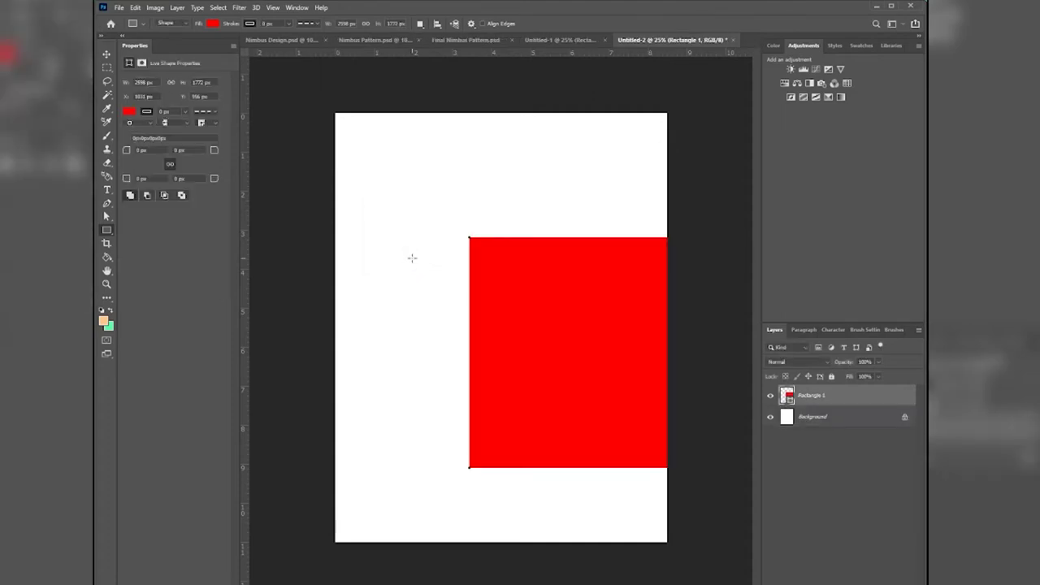
Rotate the rectangle 90° to stand upright and centre it on the page.
left_click(106, 54)
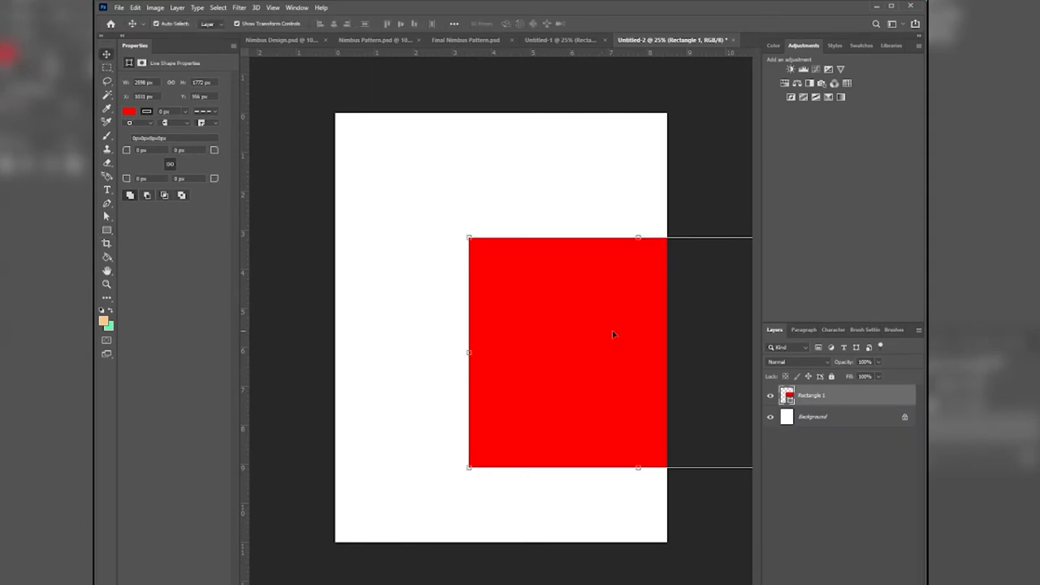
left_click_drag(614, 333, 491, 288)
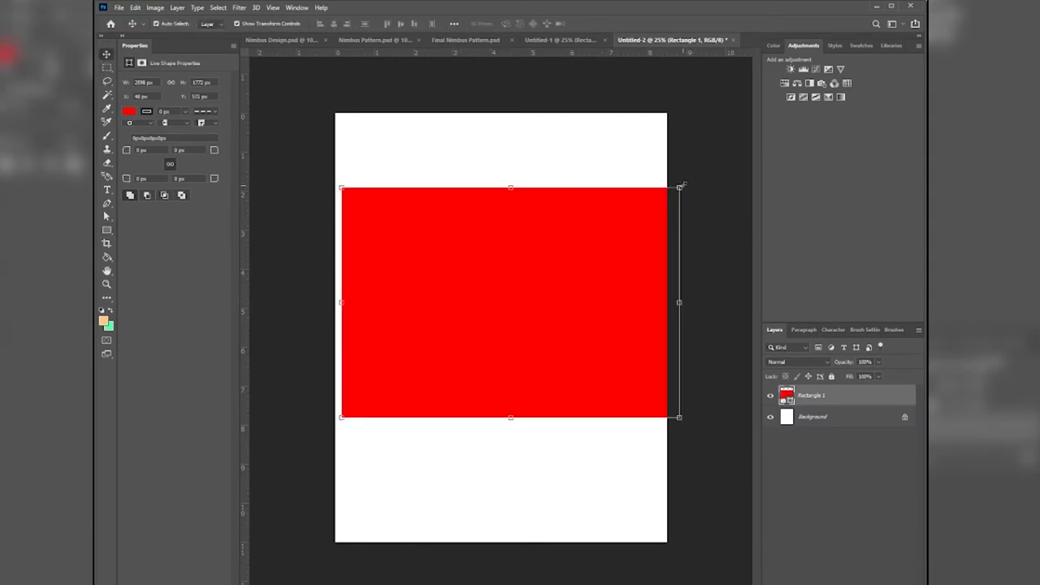
left_click_drag(691, 181, 416, 123)
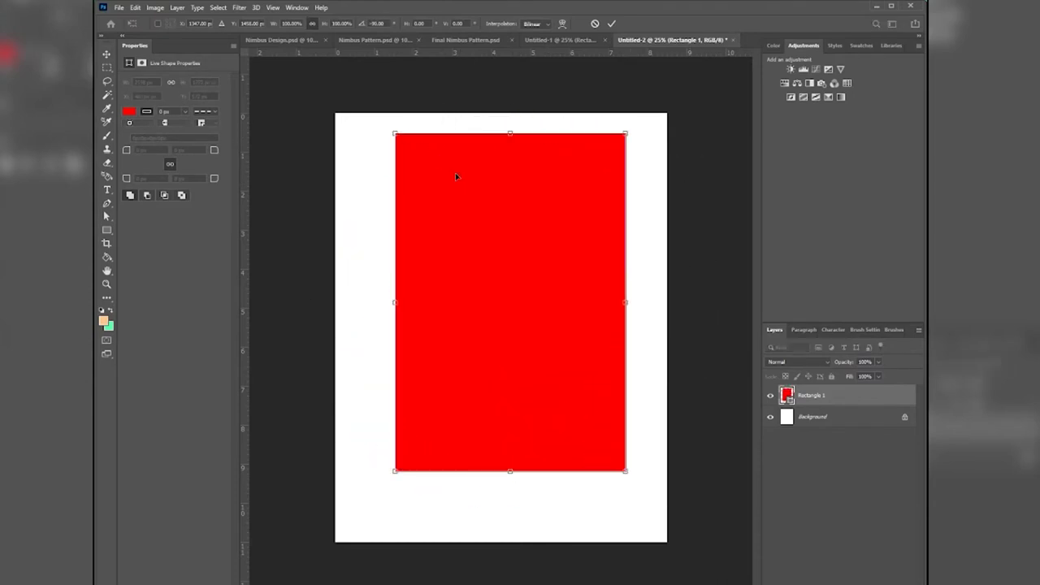
left_click_drag(493, 240, 492, 266)
left_click(612, 24)
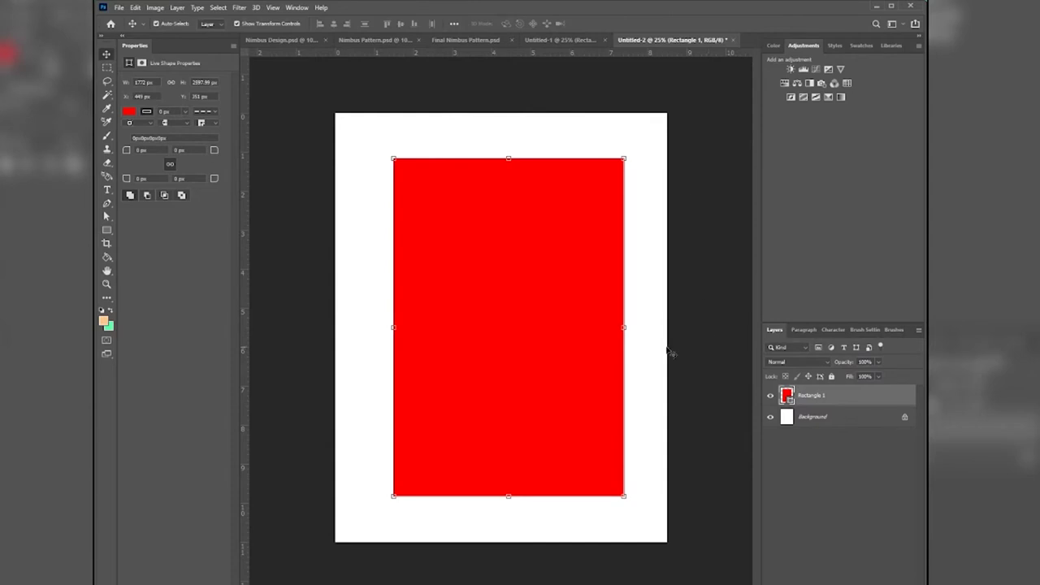
mouse_move(483, 319)
left_mouse_down()
mouse_move(477, 330)
mouse_move(481, 317)
left_mouse_up()
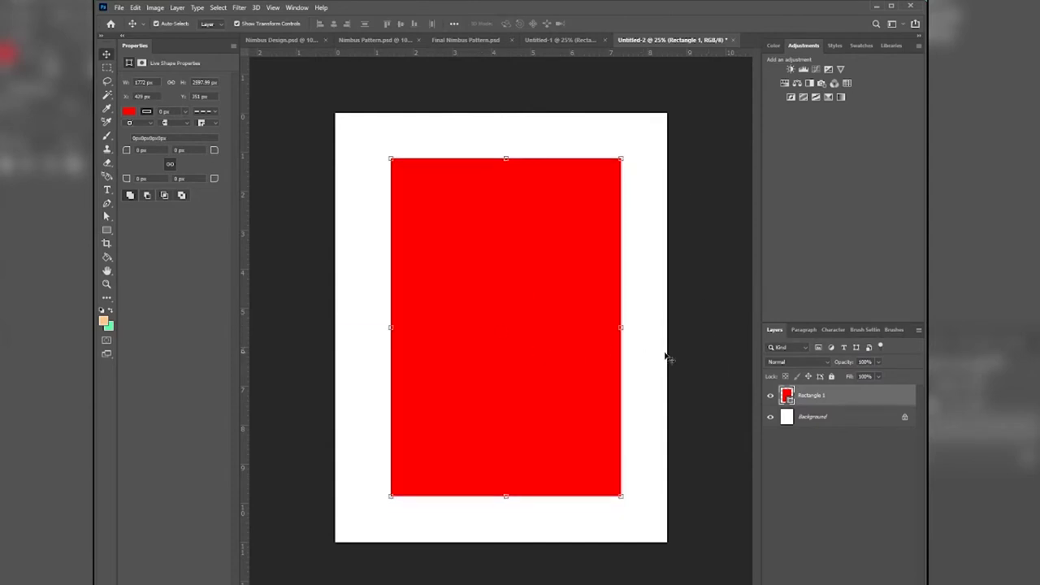
Deselect and reselect the rectangle to check its centred position.
left_click(699, 365)
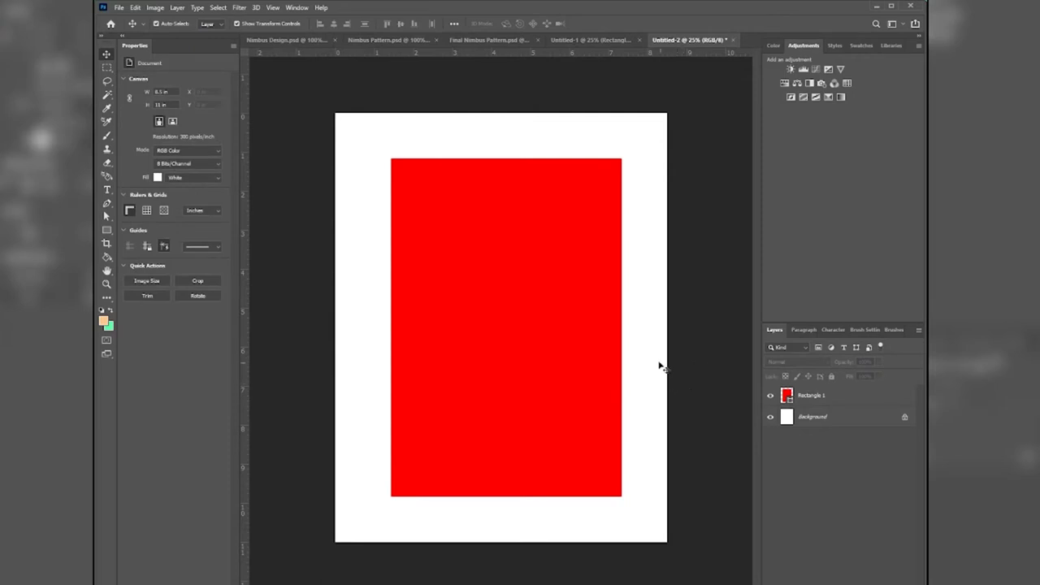
left_click(487, 305)
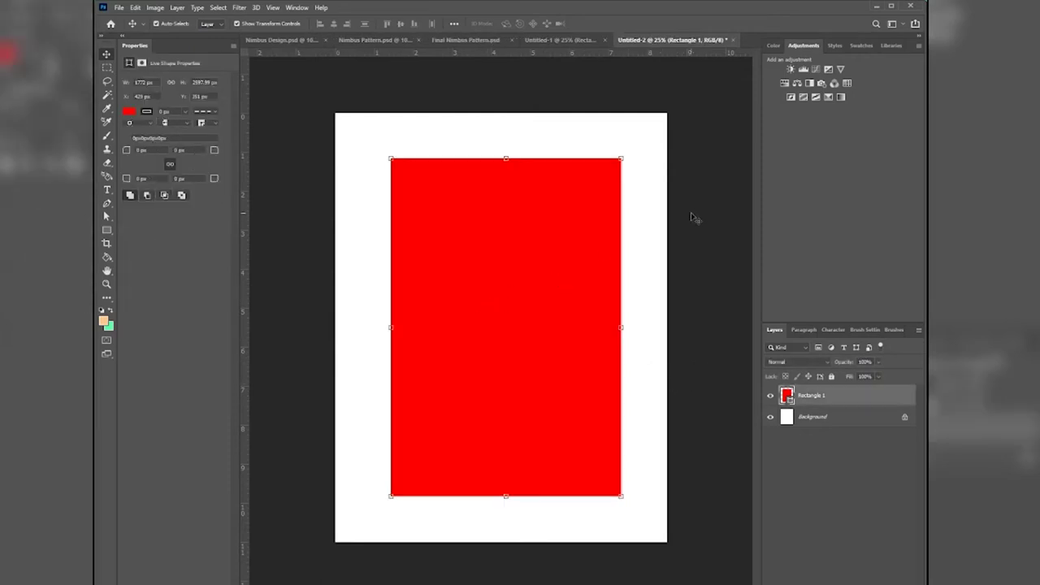
left_click(641, 203)
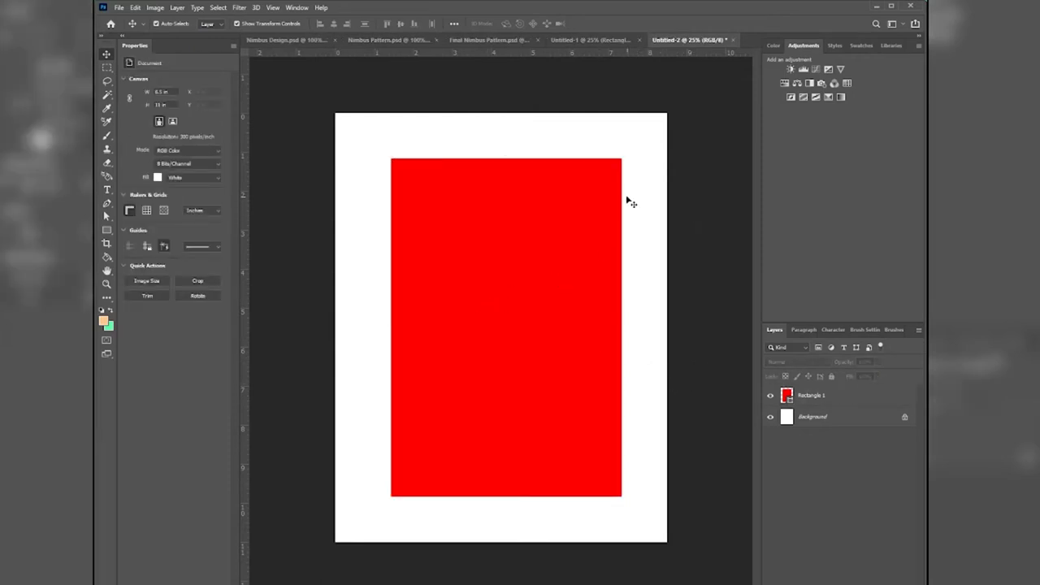
left_click(601, 223)
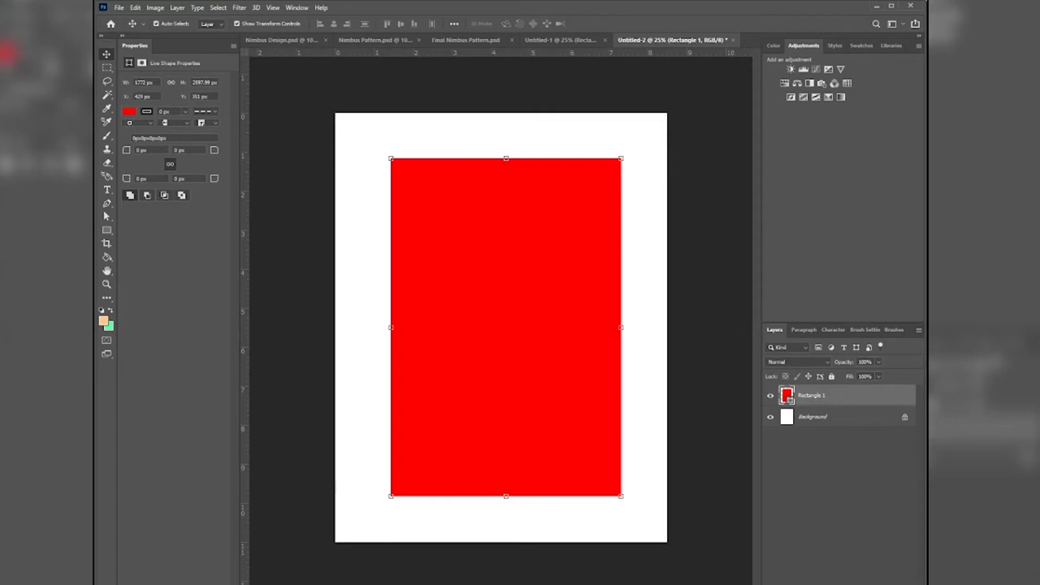
mouse_move(151, 584)
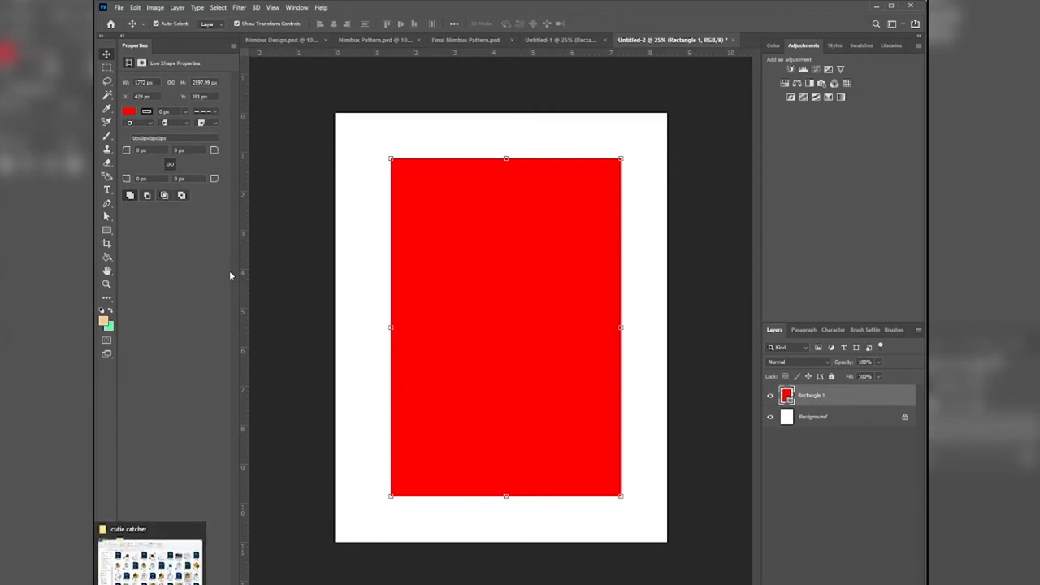
Drag Final Nimbus Pattern.psd from the AR Facemask folder onto the Untitled-2 page.
left_click(151, 582)
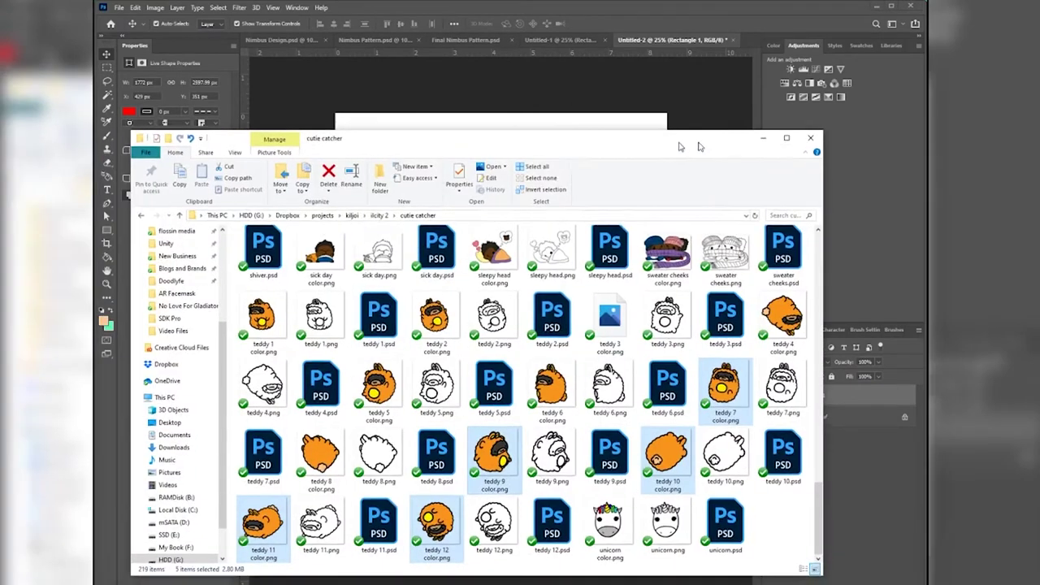
left_click(735, 140)
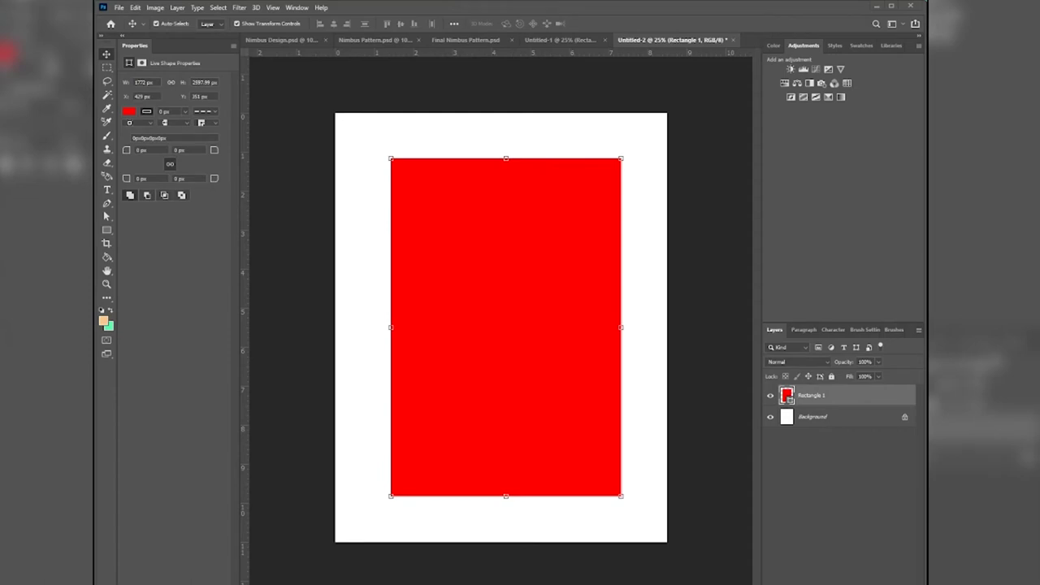
key("alt+Tab")
left_click_drag(528, 60, 541, 130)
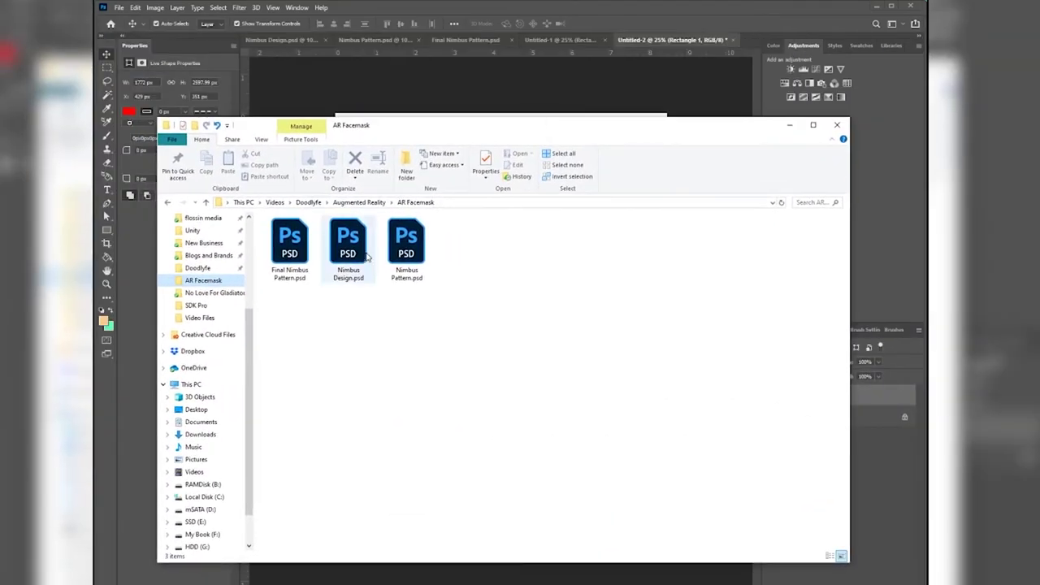
left_click(291, 245)
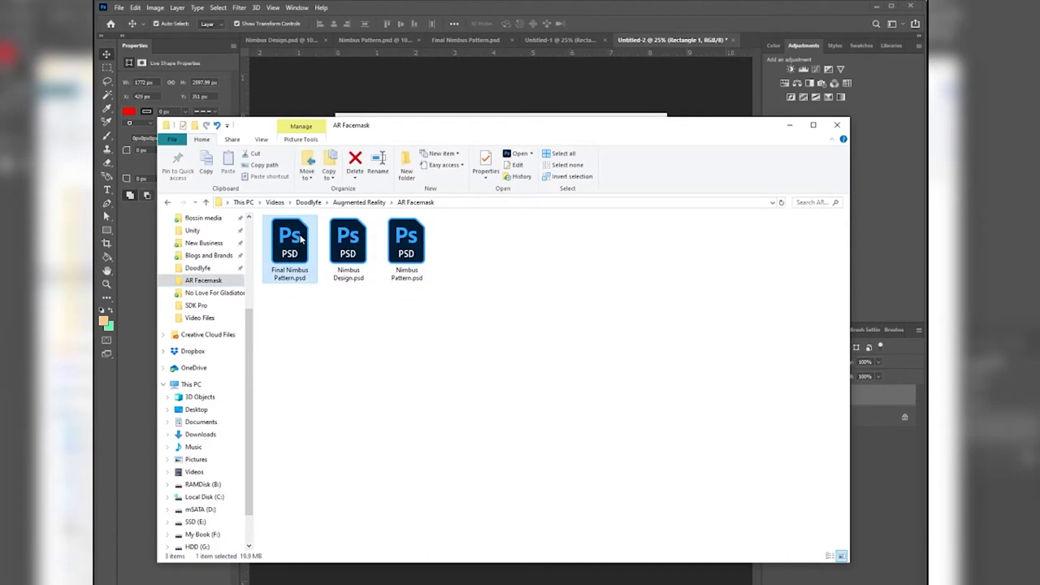
left_click_drag(419, 123, 401, 435)
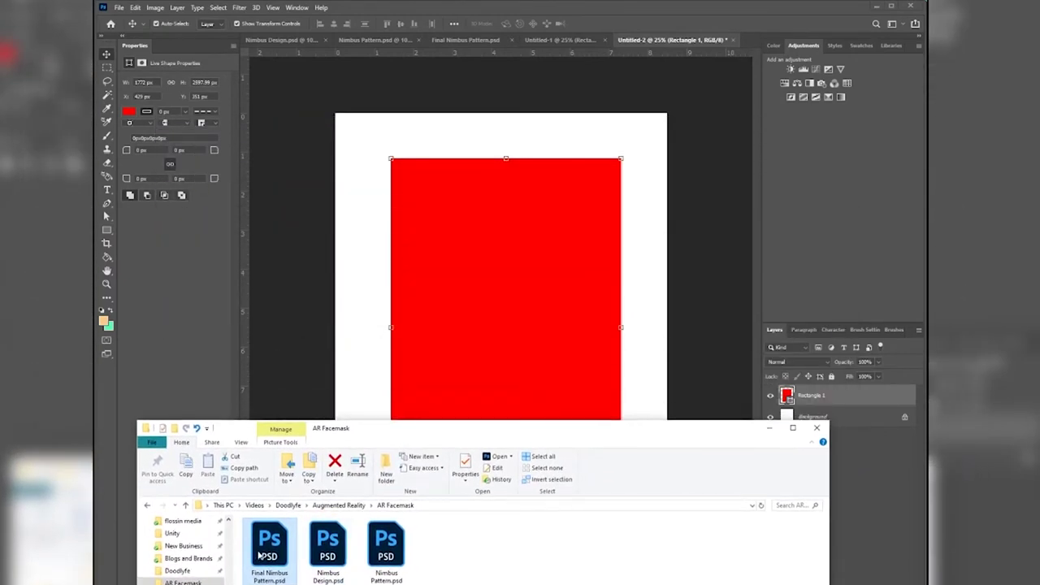
left_click_drag(260, 556, 376, 317)
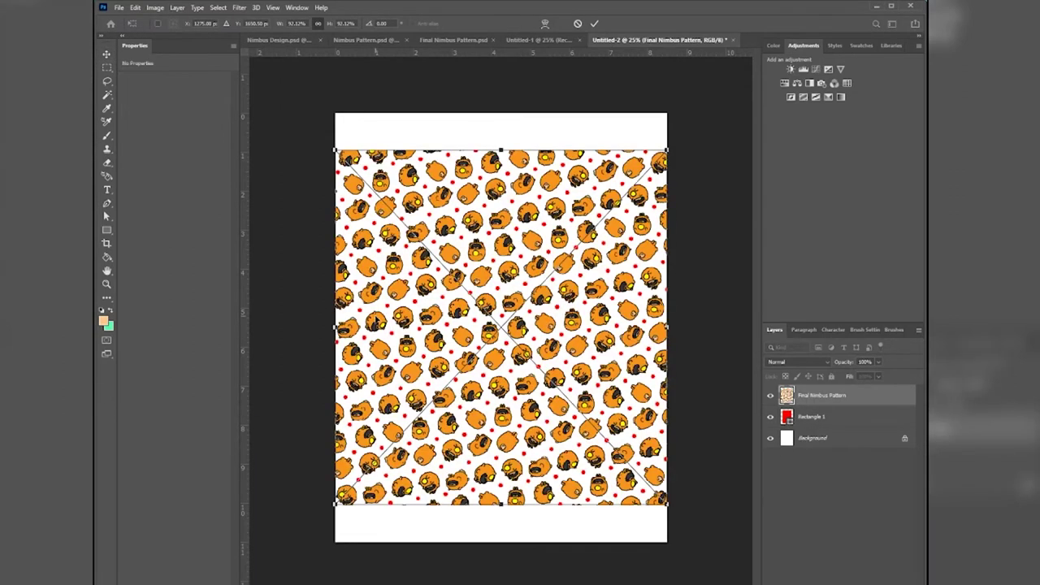
Commit the placed Nimbus pattern, then enlarge it down the page and apply the size.
left_click(595, 24)
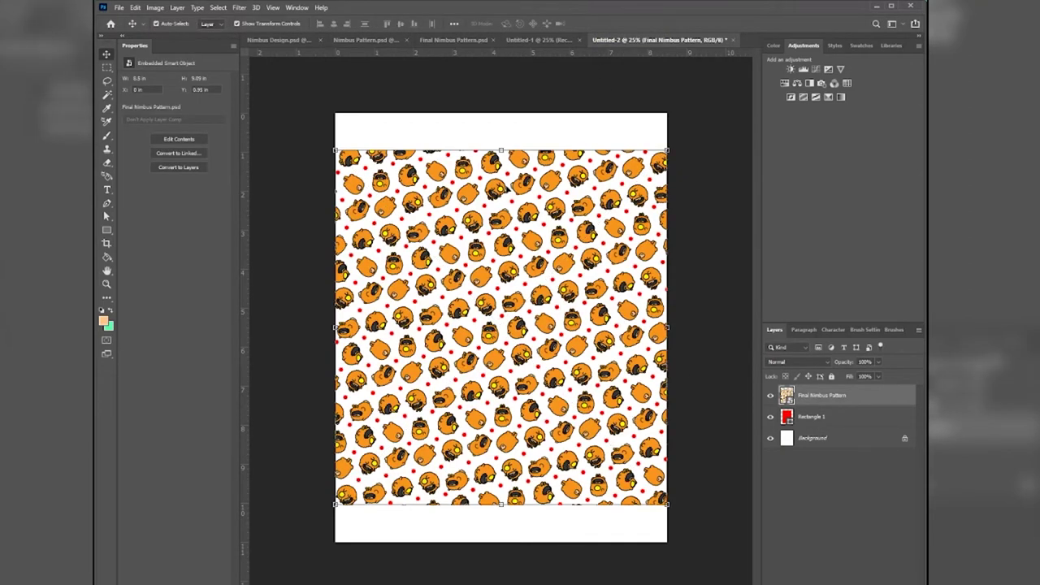
left_click_drag(500, 150, 500, 142)
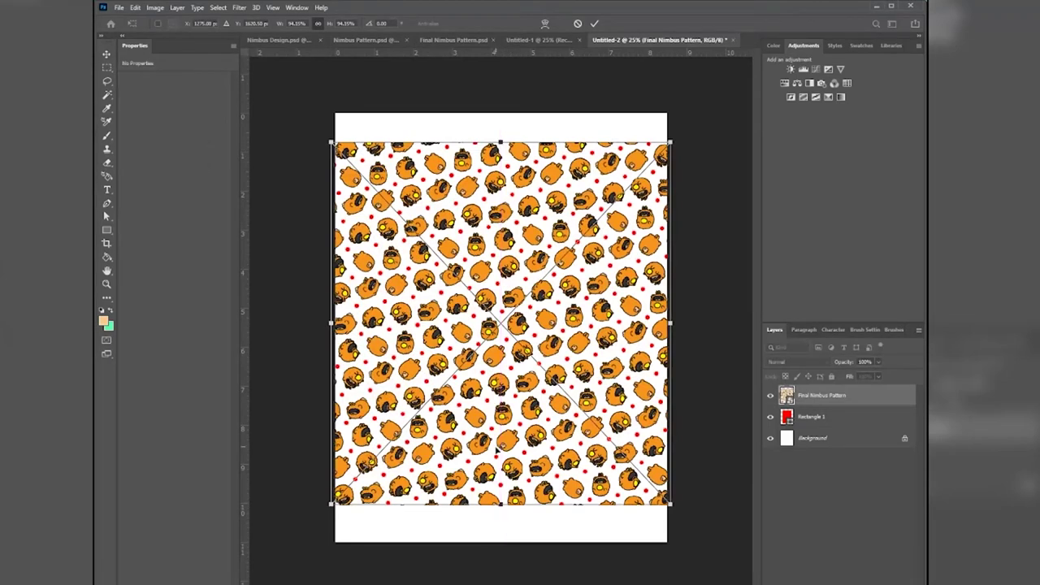
left_click_drag(501, 505, 501, 510)
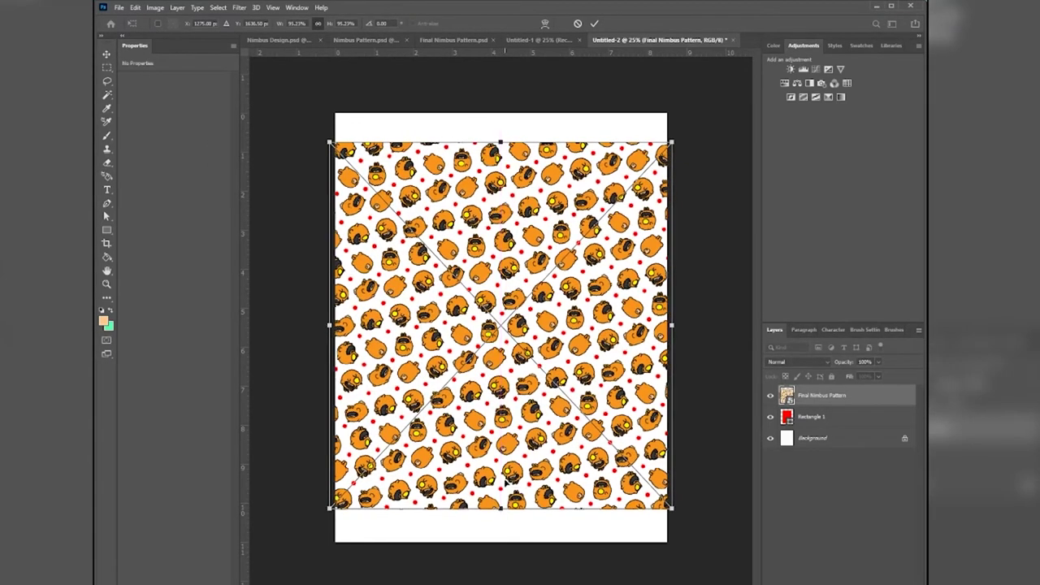
left_click(595, 23)
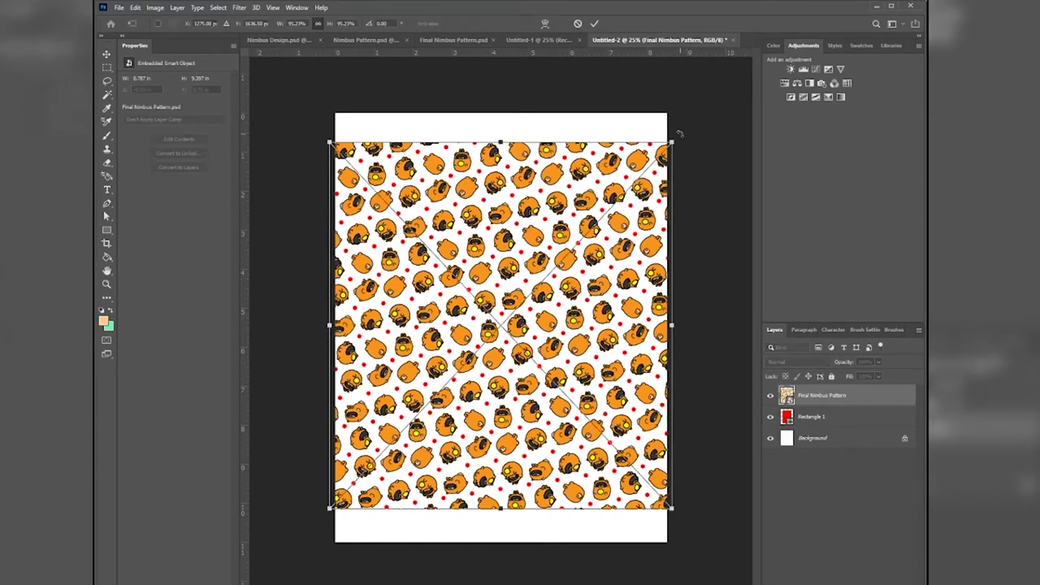
Rotate the pattern 90° and stretch it to about 96% so it covers the red rectangle.
left_click_drag(679, 133, 681, 462)
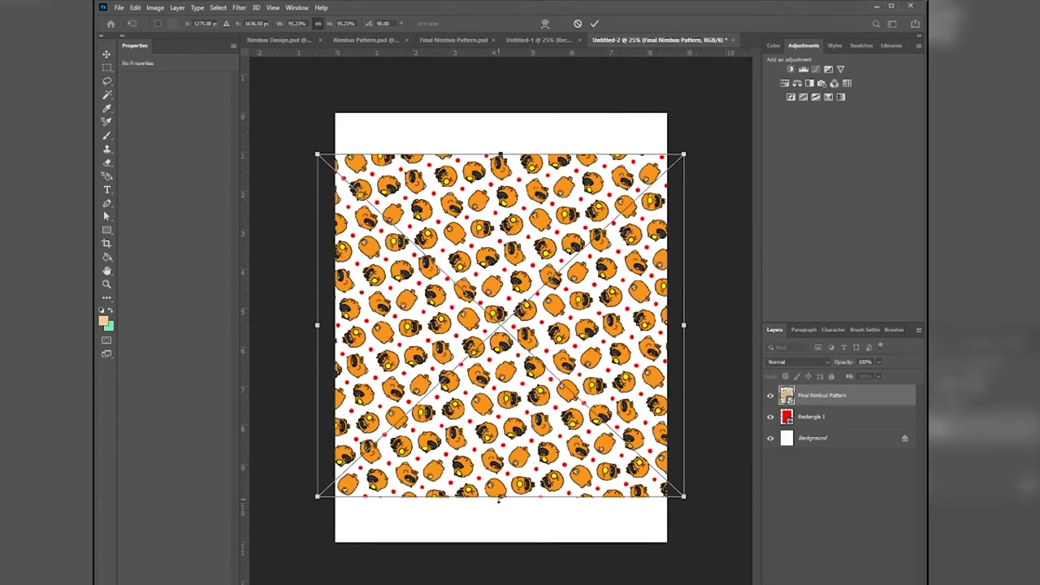
left_click_drag(520, 503, 520, 508)
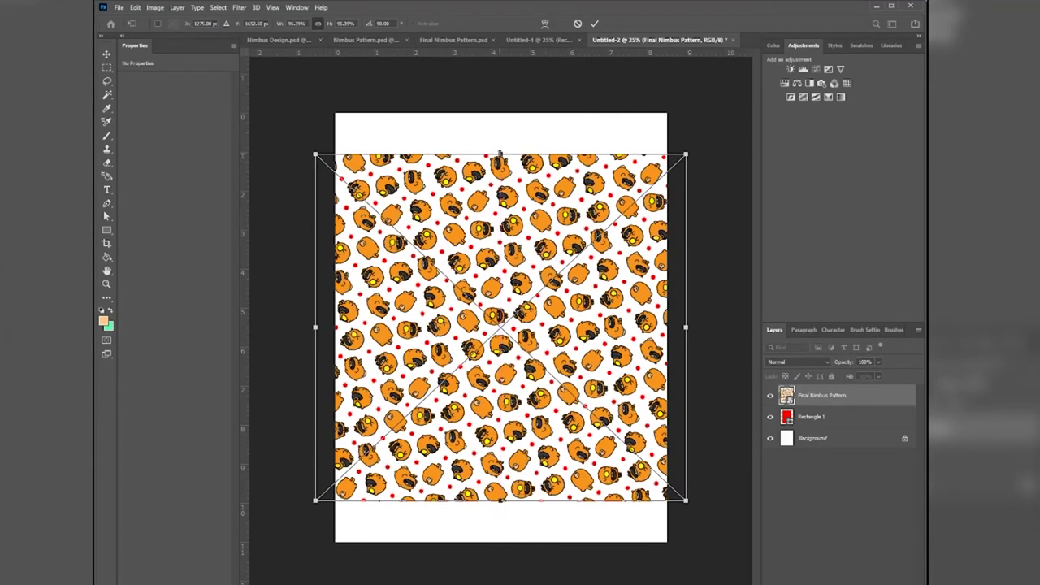
left_click_drag(500, 154, 501, 143)
left_click(595, 23)
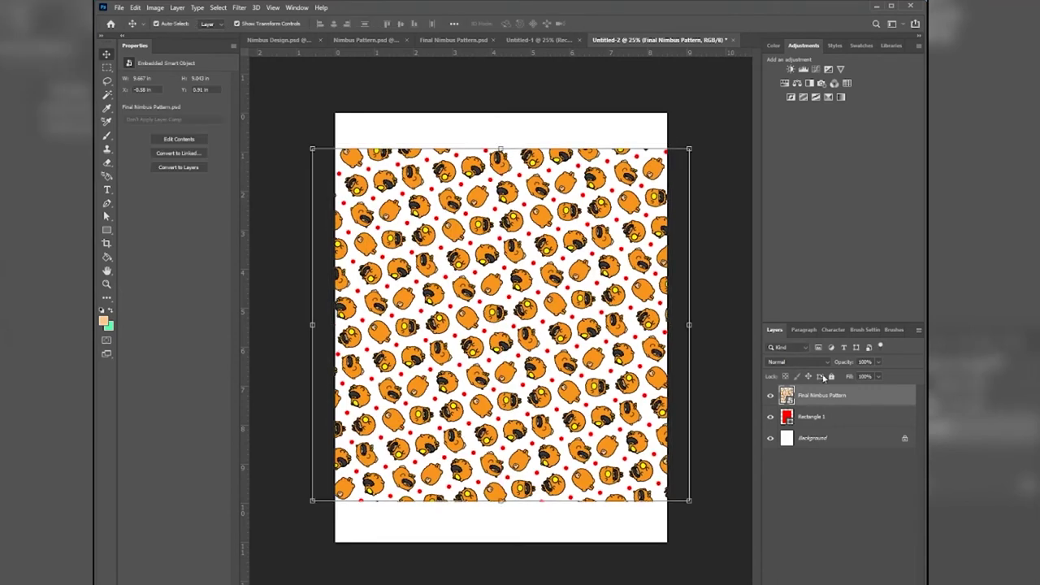
right_click(829, 397)
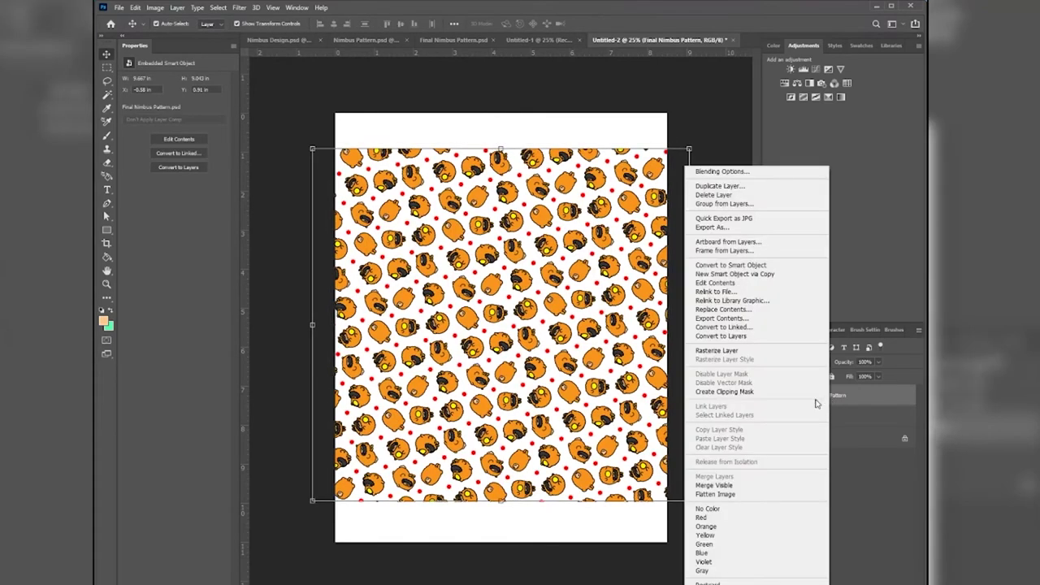
left_click(751, 397)
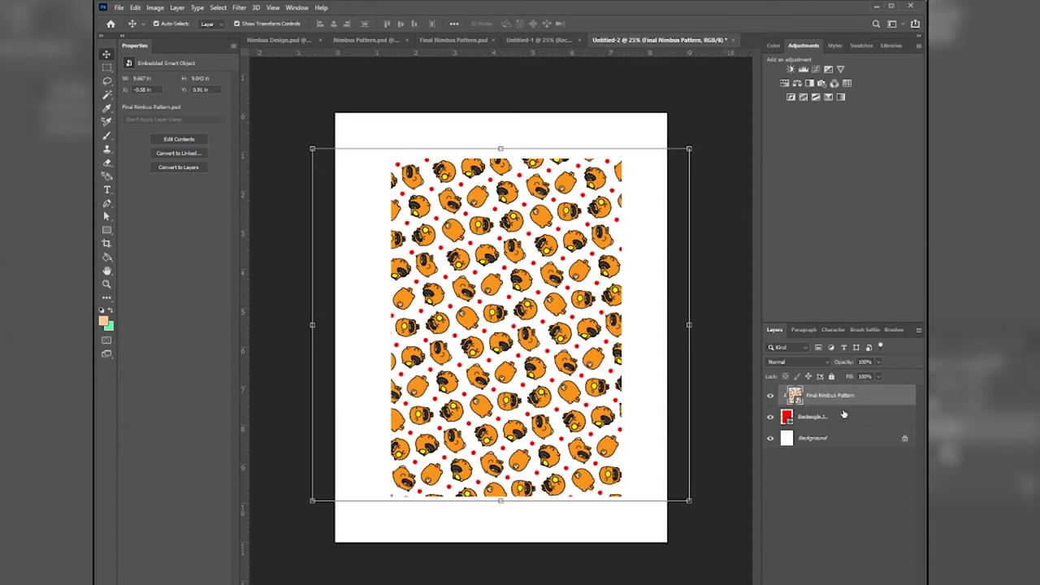
right_click(845, 399)
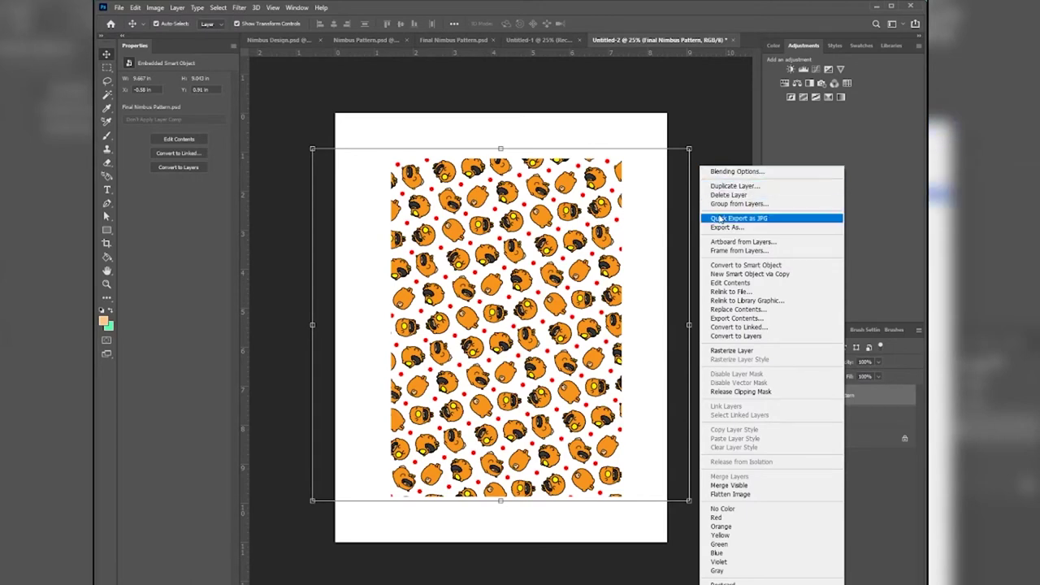
left_click(737, 171)
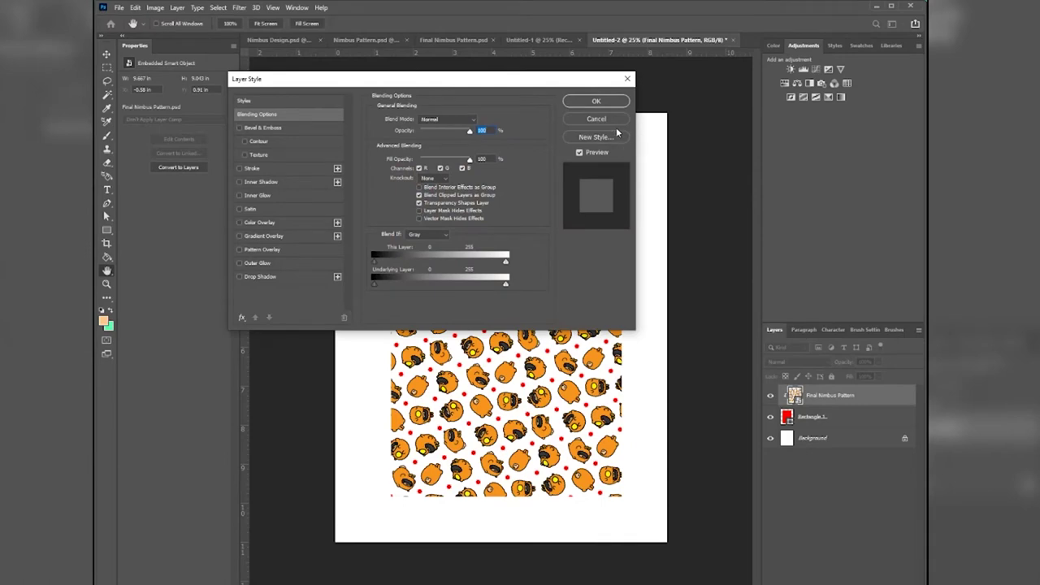
left_click(609, 120)
right_click(851, 423)
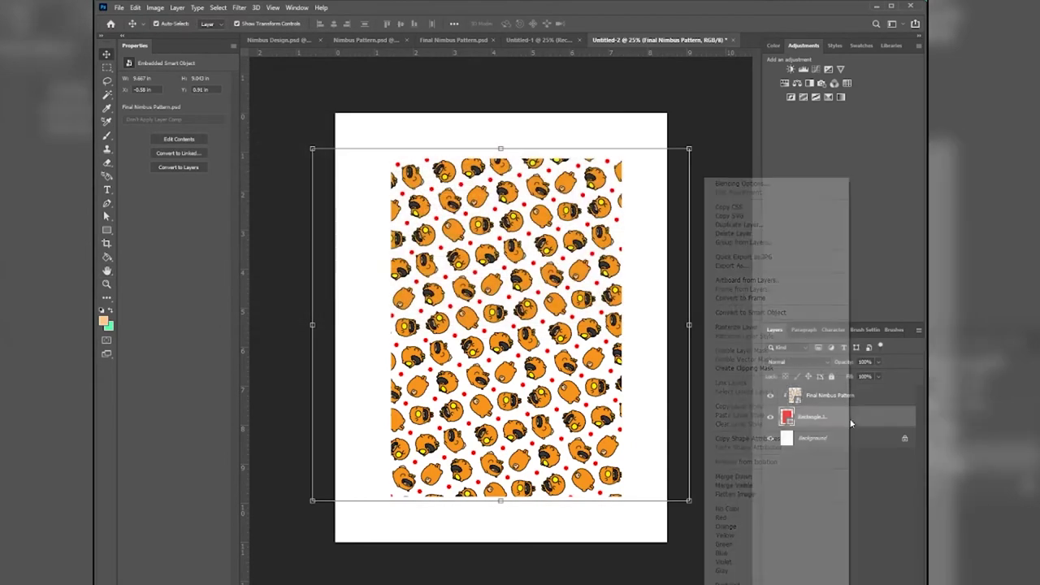
Give Rectangle 1 a black inside Stroke layer style, then deselect it with the Move tool.
left_click(727, 184)
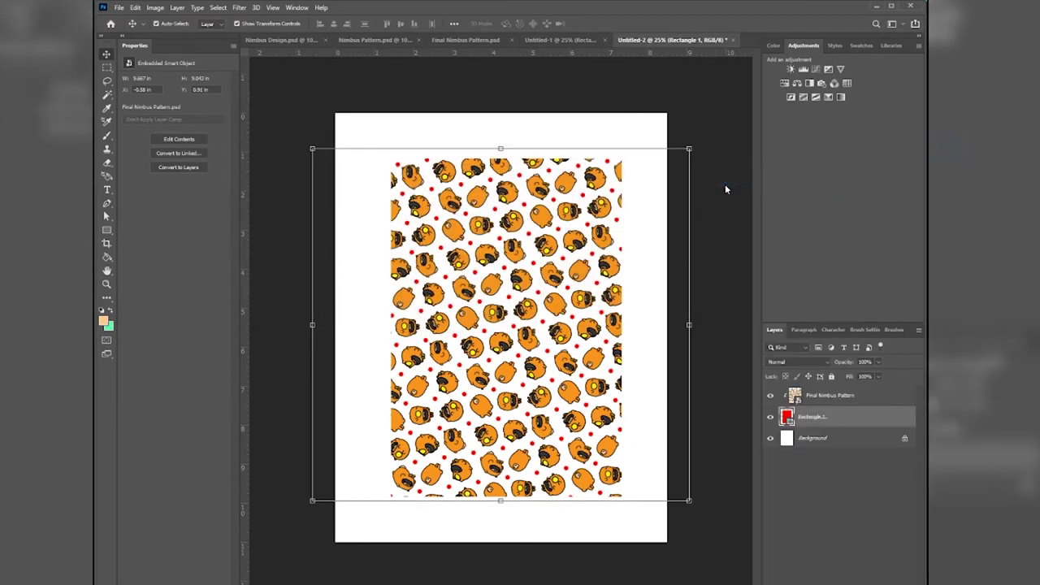
left_click(241, 168)
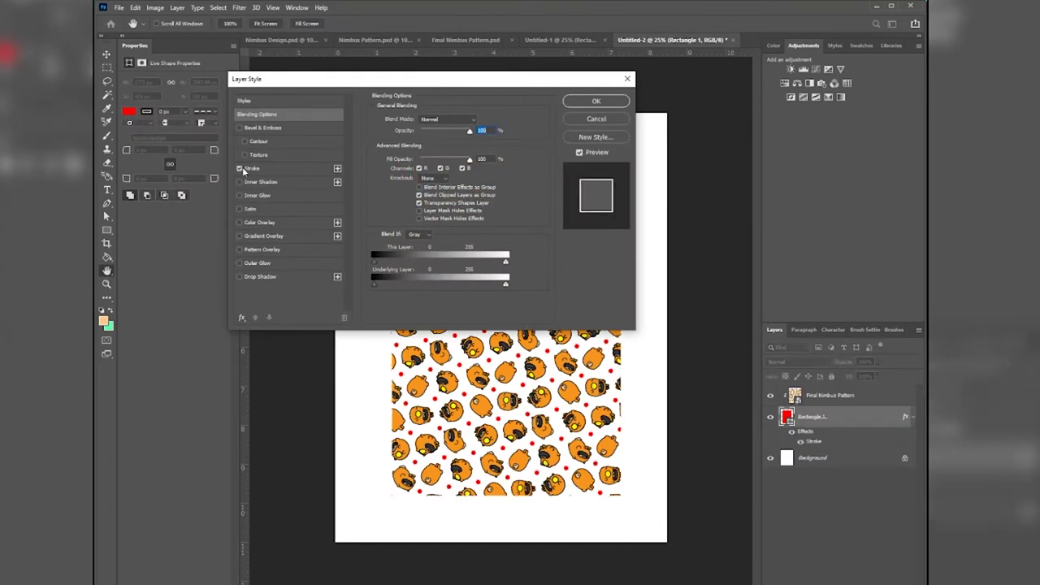
left_click(259, 169)
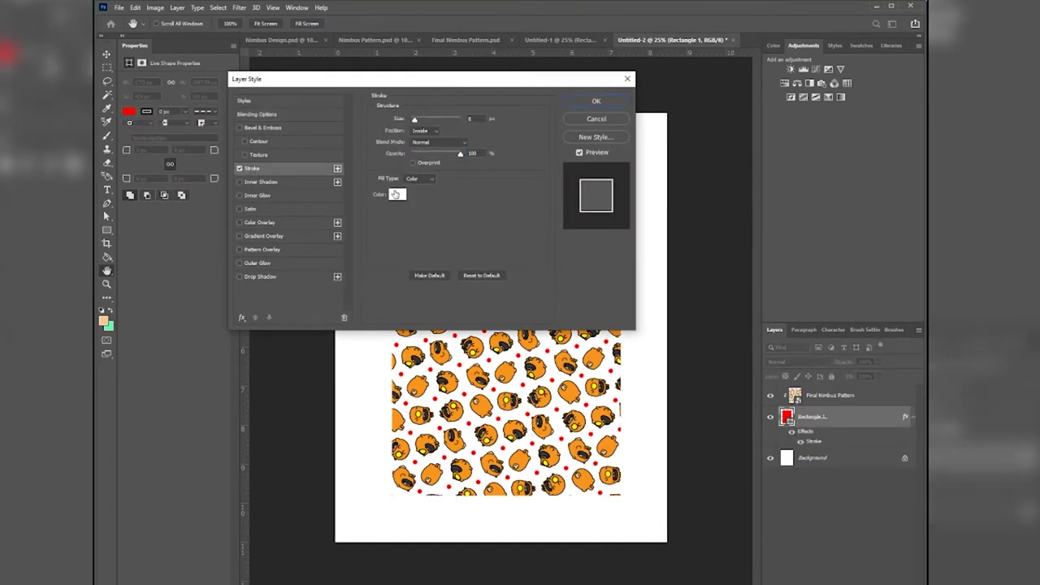
left_click(397, 194)
left_click(494, 553)
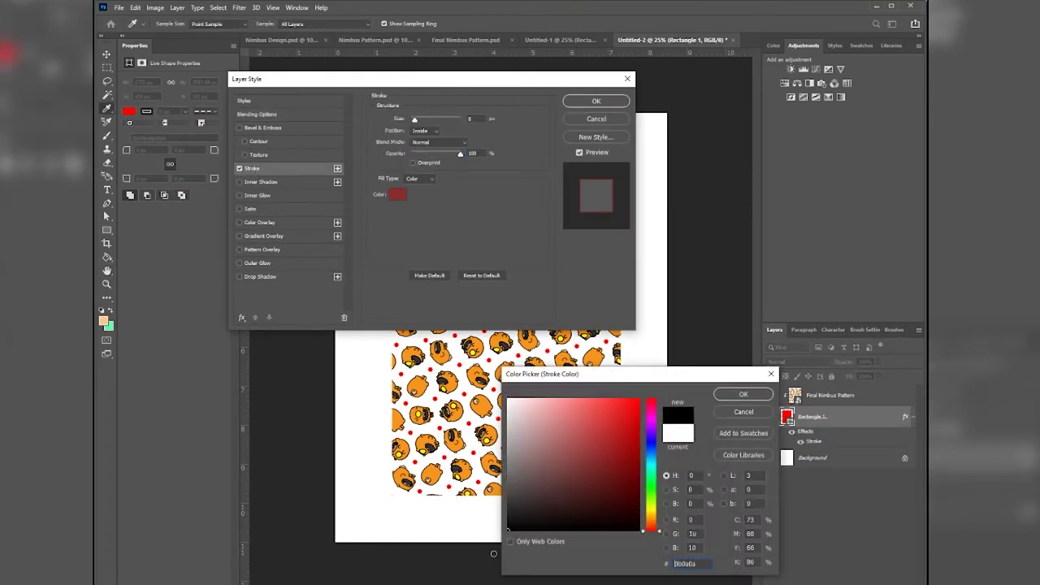
left_click(743, 394)
left_click(596, 101)
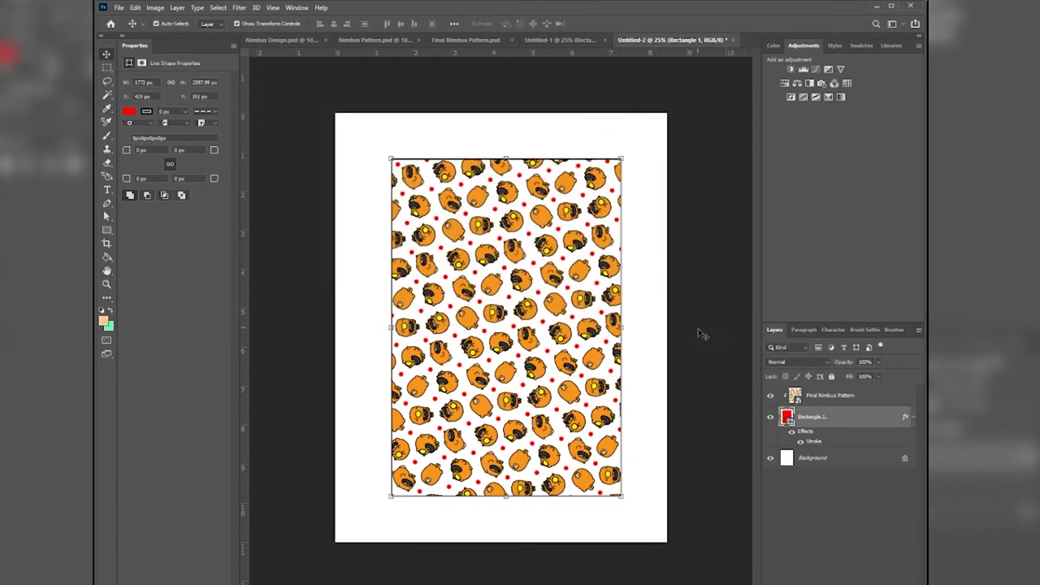
key("v")
left_click(708, 326)
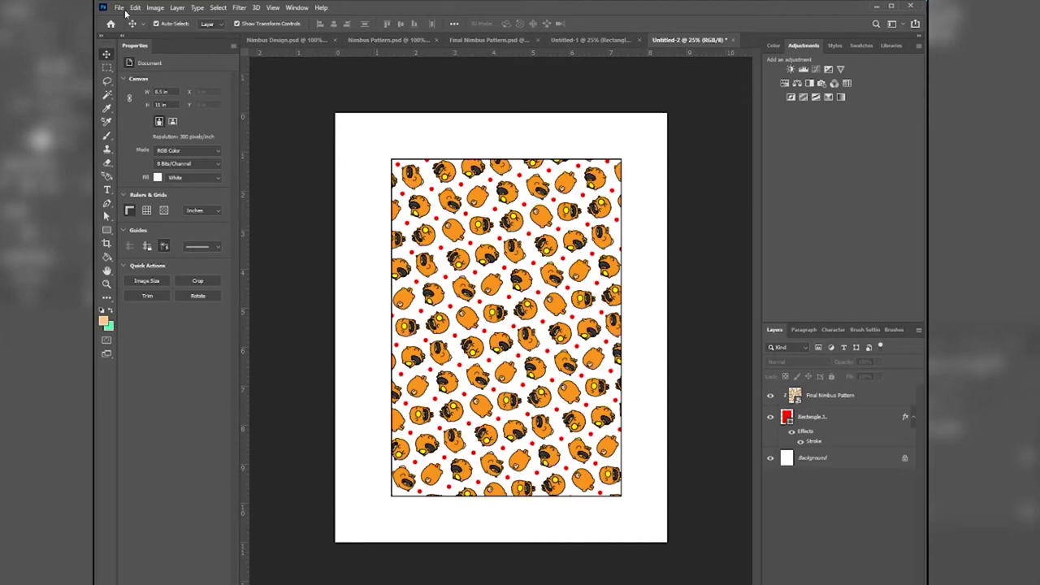
Save As a Photoshop file named 'Facemask Print Template'.
left_click(119, 7)
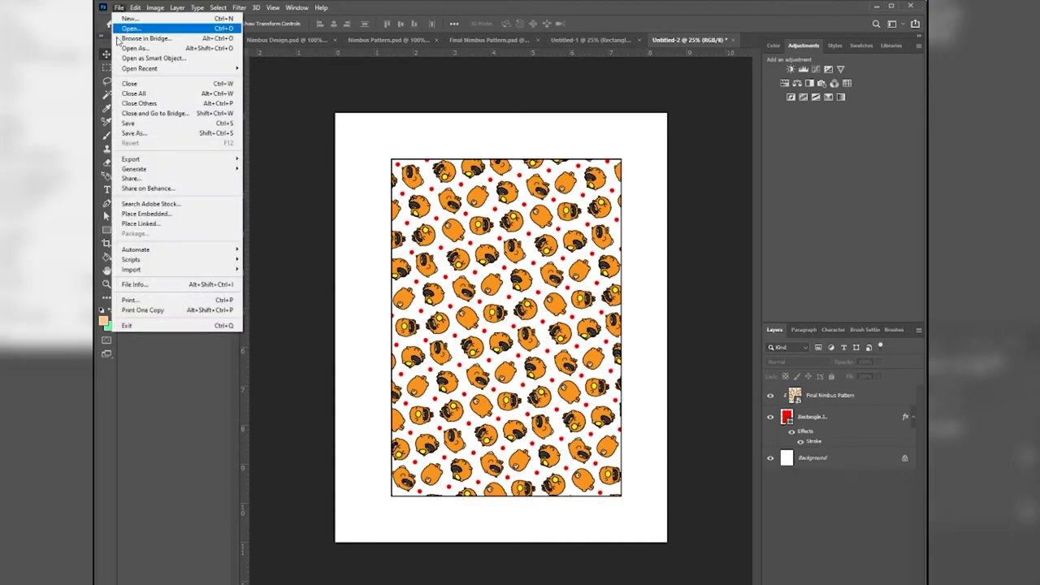
left_click(135, 132)
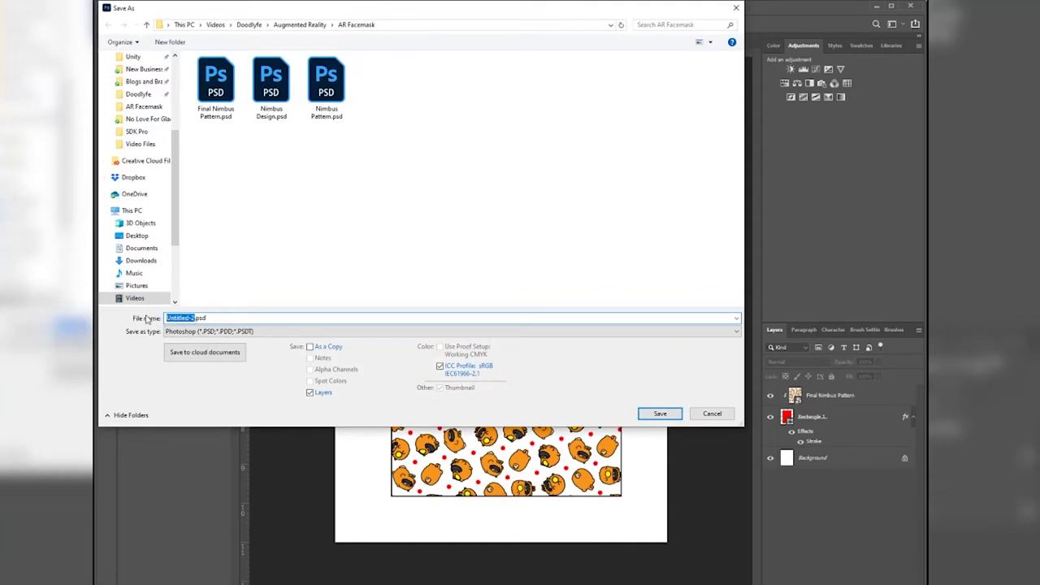
type("Facemask")
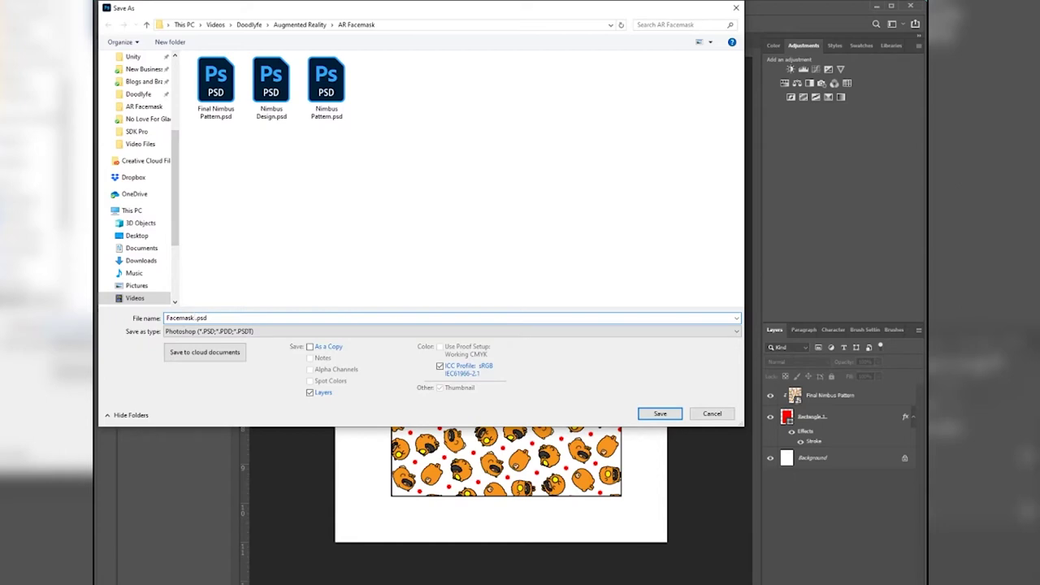
type(" Print Template")
left_click(656, 415)
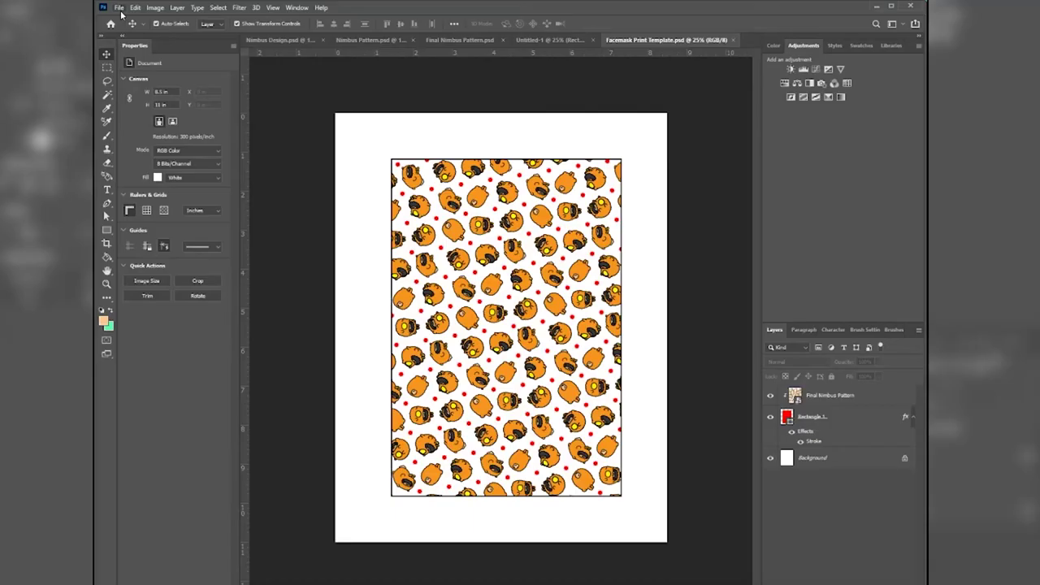
Return to Photoshop and open the File menu.
left_click(119, 7)
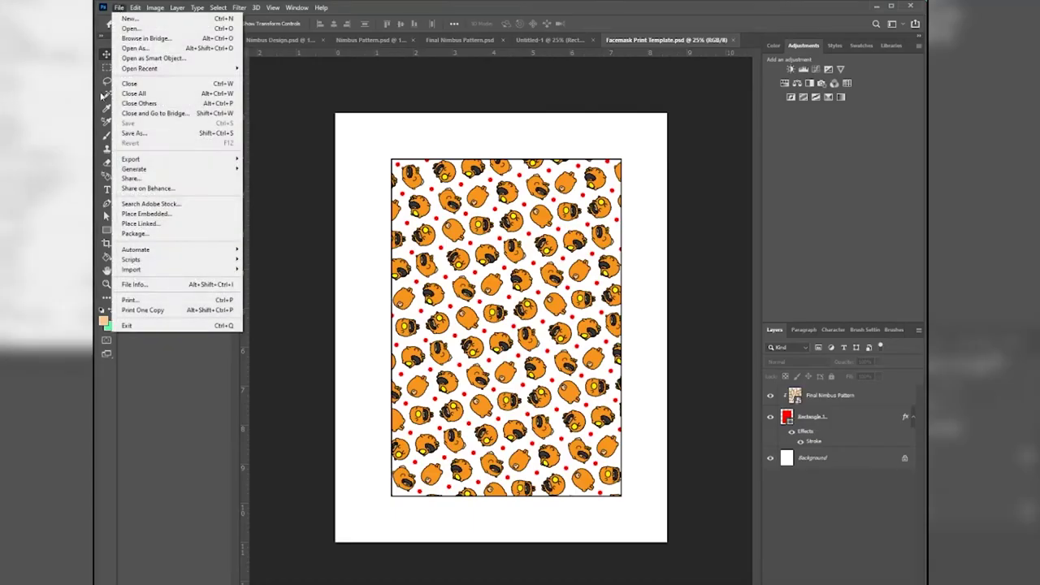
In Print settings, select the ET-2760 Series (Network) printer and Hard Proofing mode.
left_click(142, 301)
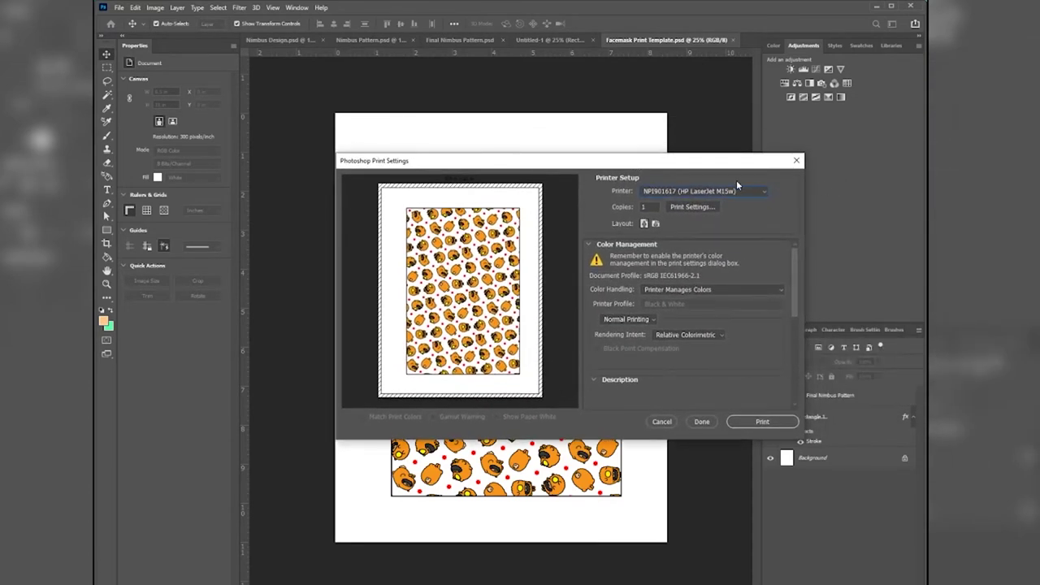
left_click(736, 191)
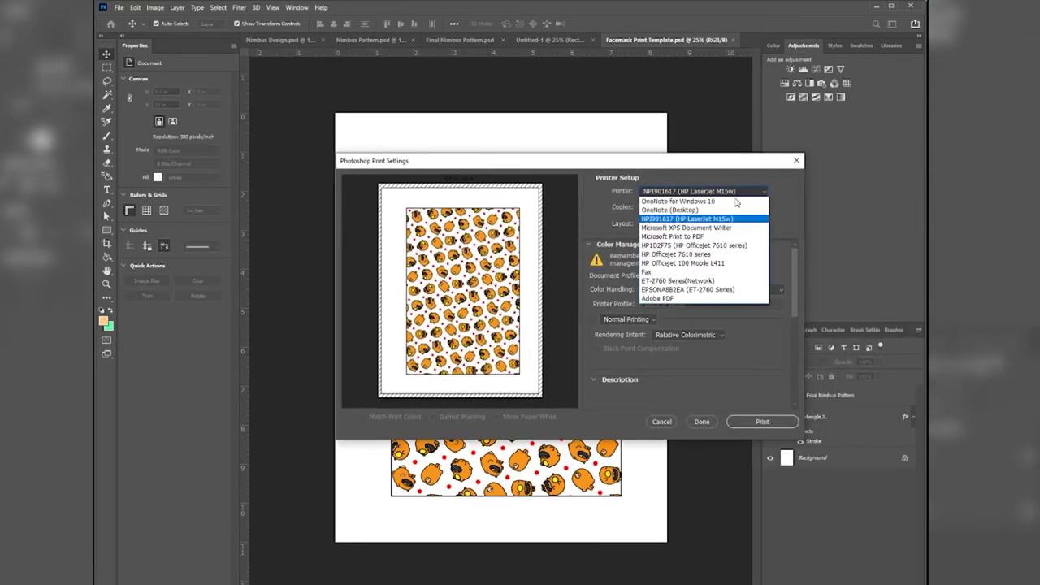
left_click(697, 282)
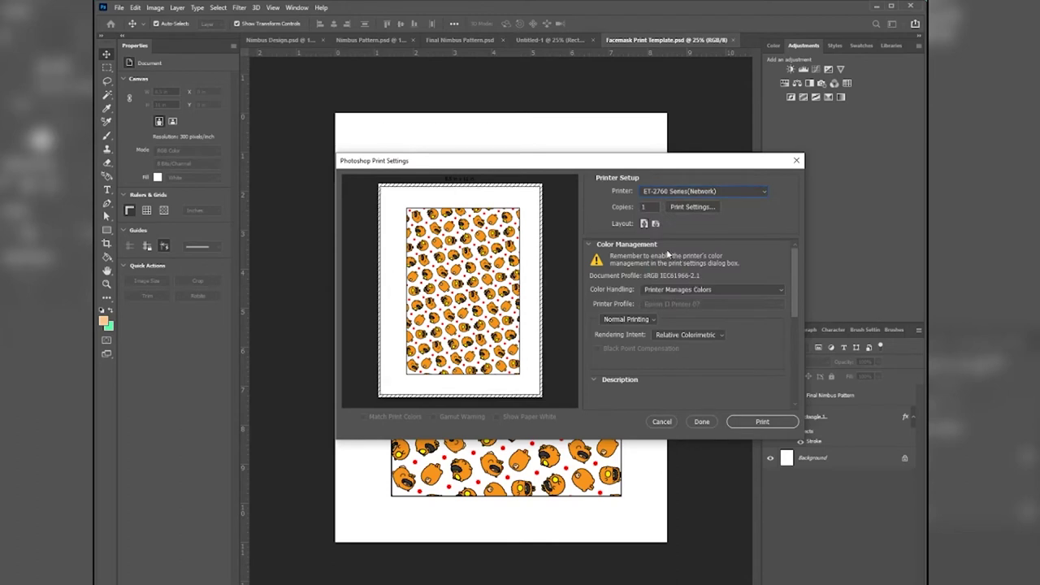
left_click(626, 318)
left_click(621, 291)
Leave Scale to Fit Media unchecked and send the template to print.
scroll(621, 291, "down", 1)
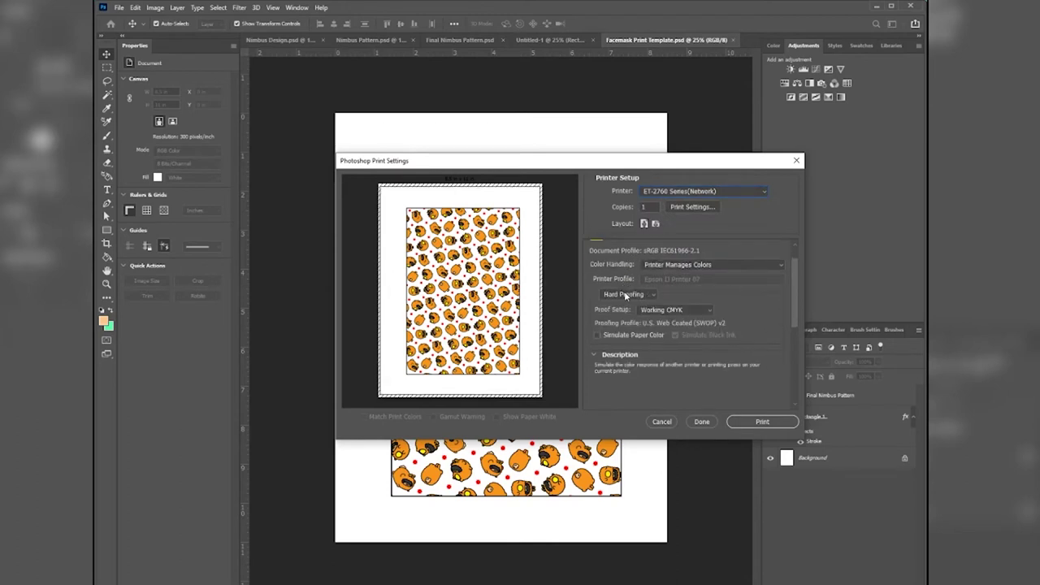
scroll(757, 324, "down", 1)
scroll(769, 299, "up", 2)
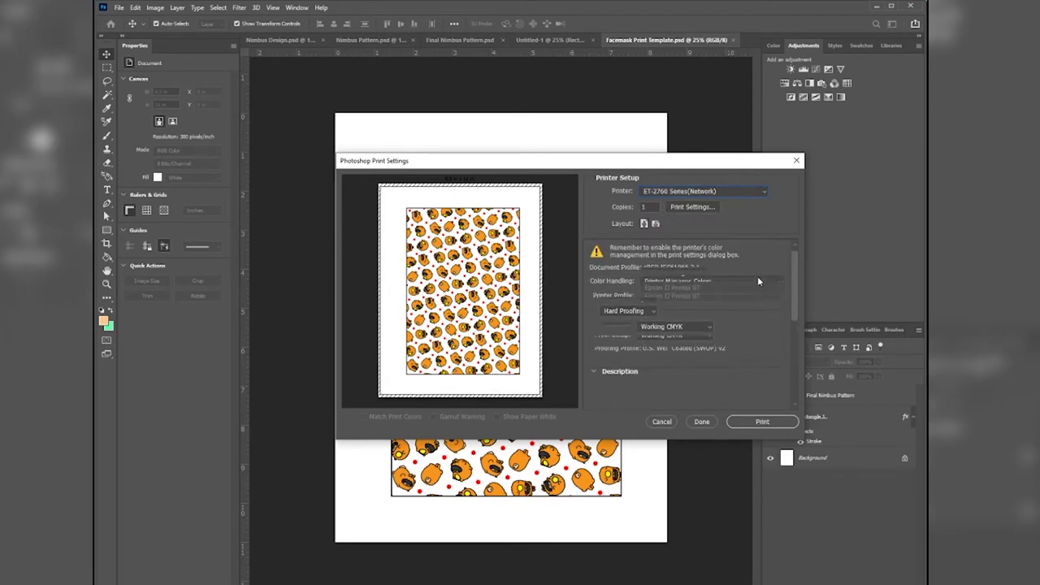
scroll(769, 309, "down", 4)
scroll(769, 310, "down", 4)
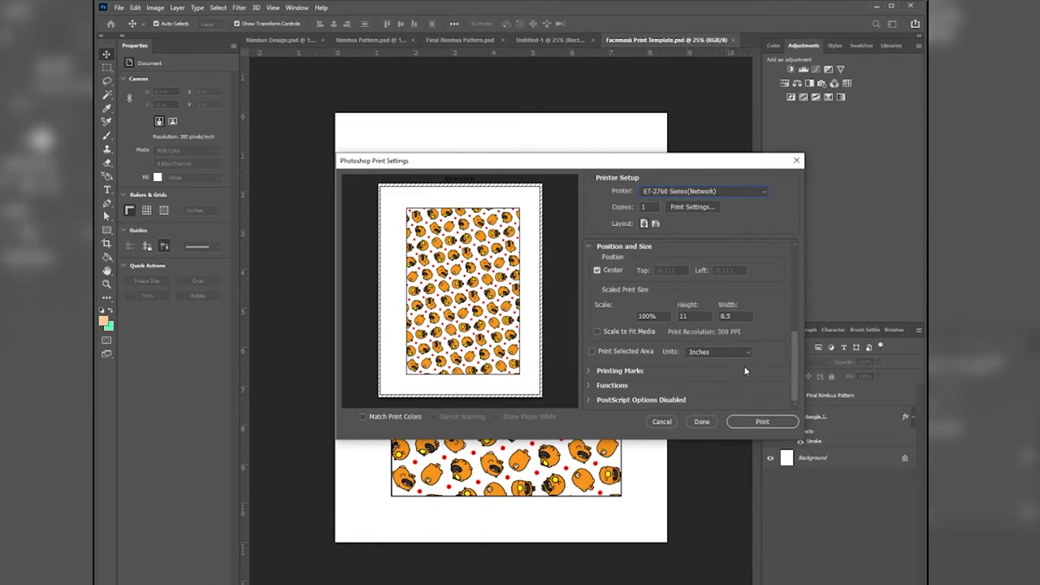
scroll(761, 363, "up", 2)
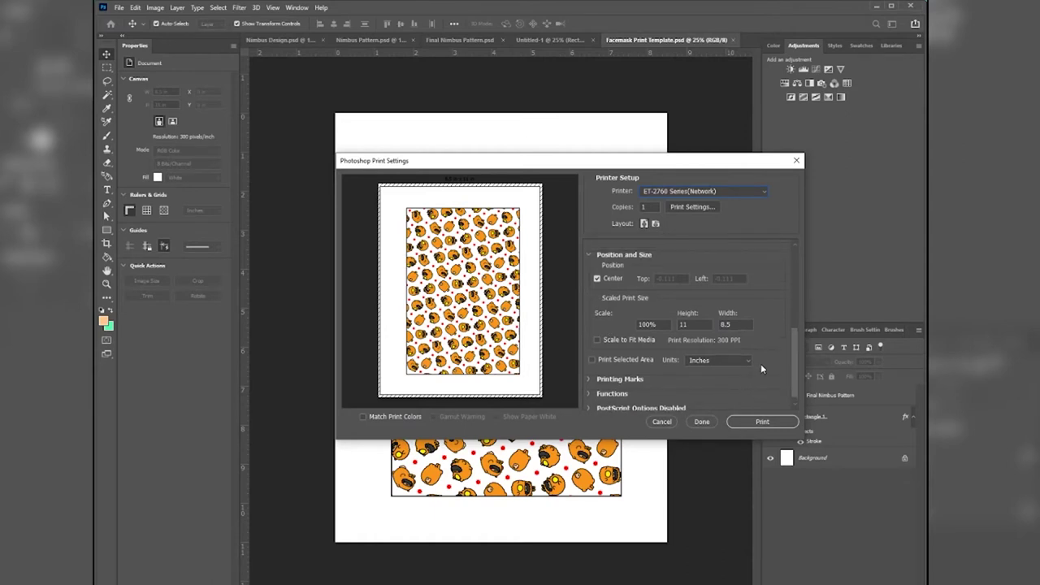
left_click(598, 348)
left_click(598, 348)
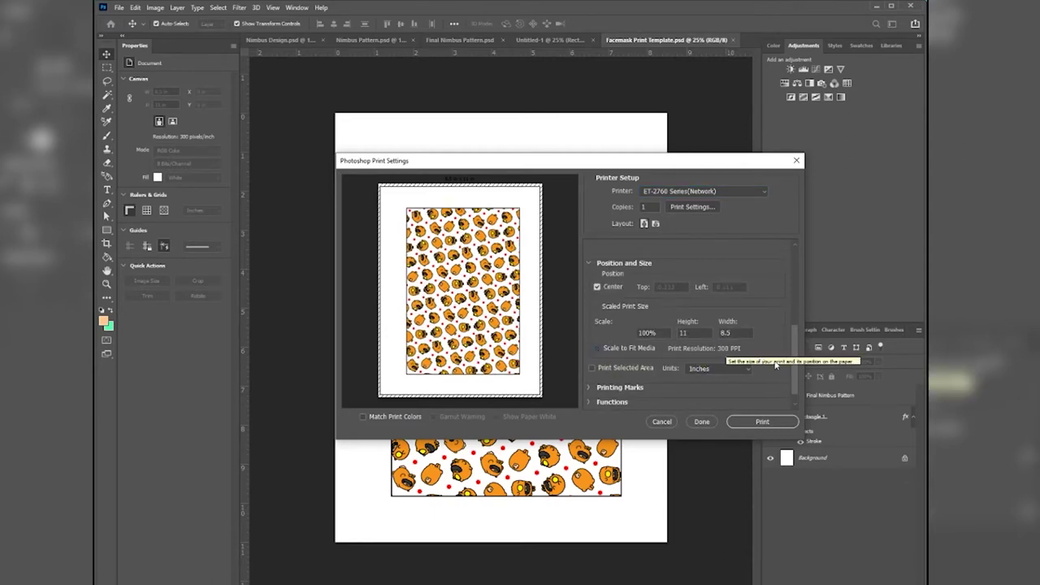
scroll(759, 338, "up", 6)
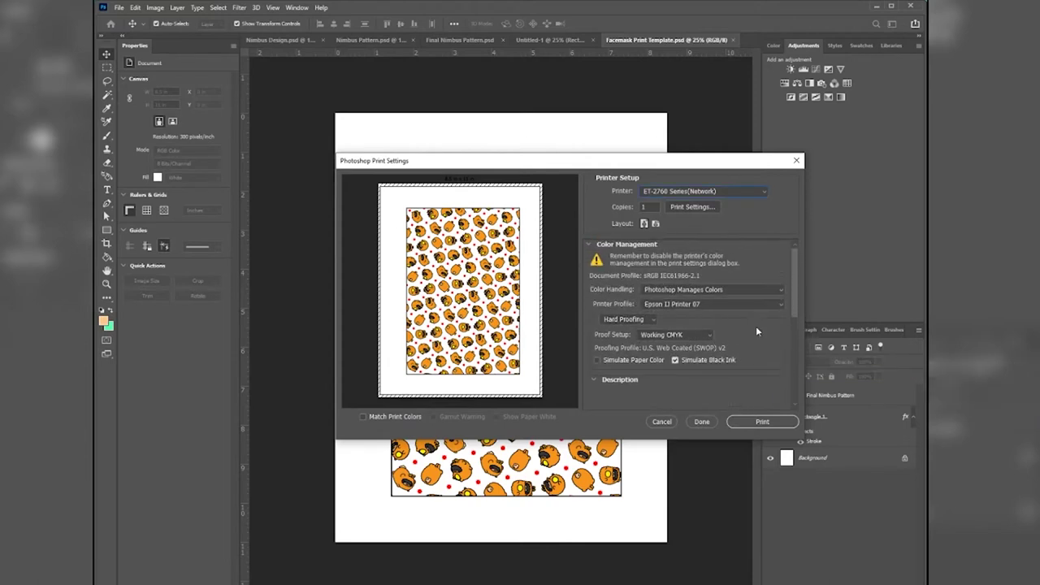
left_click(752, 421)
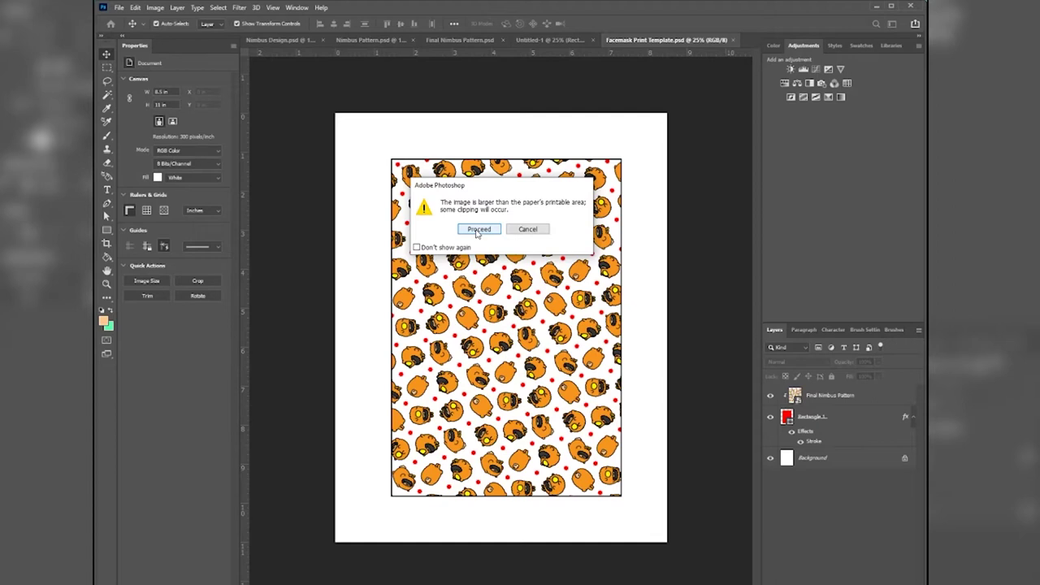
Choose Proceed in the clipping warning so the print job continues.
left_click(478, 230)
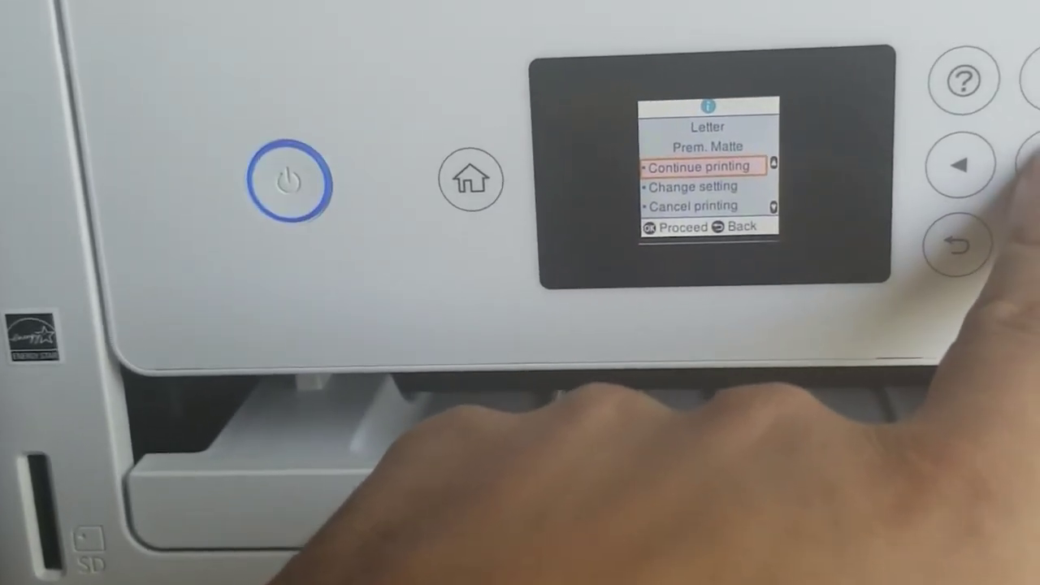
Accept Continue printing on the Epson panel for Letter, Prem. Matte paper.
key("Return")
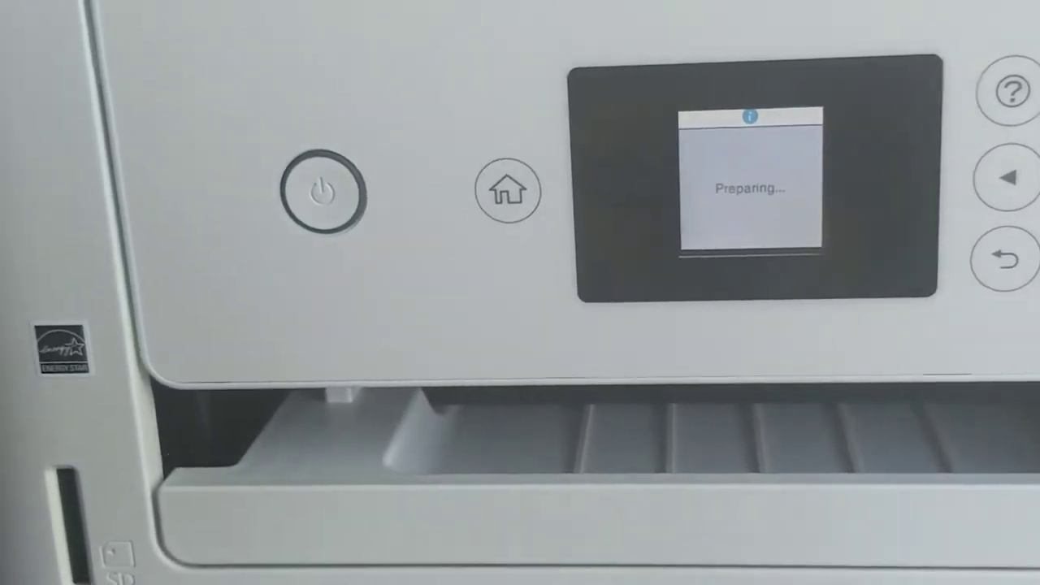
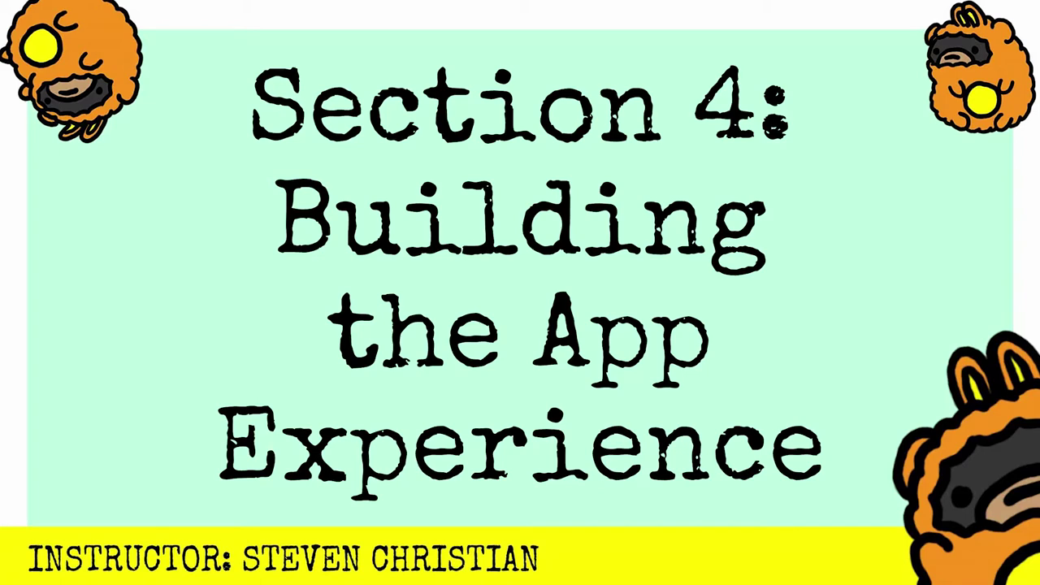
Advance past the Section 4: Building the App Experience title slide.
key("Right")
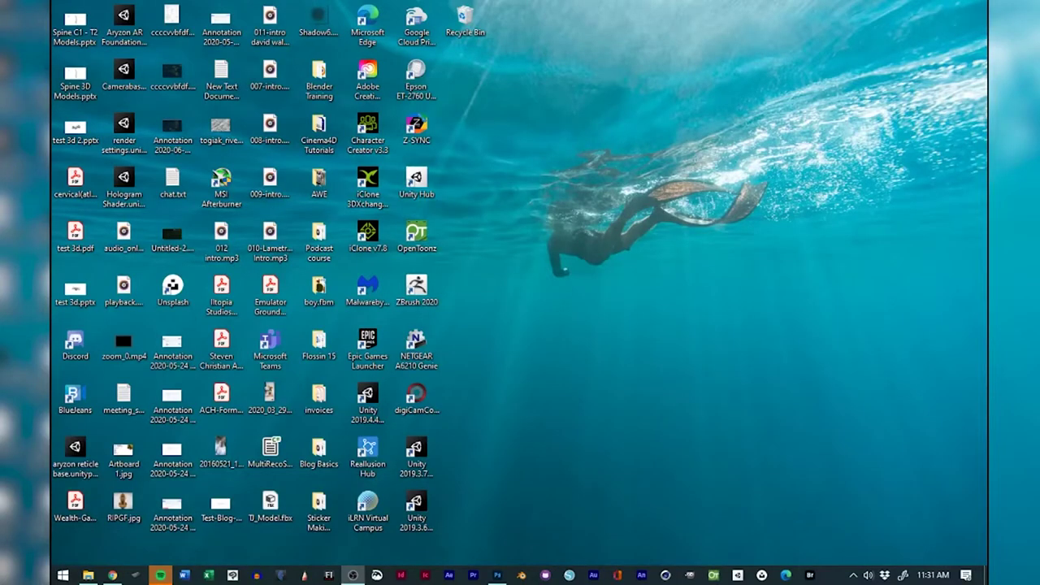
In Unity Hub, create a new 3D project named AR ClothFacemask in E:\Unity.
left_click(736, 577)
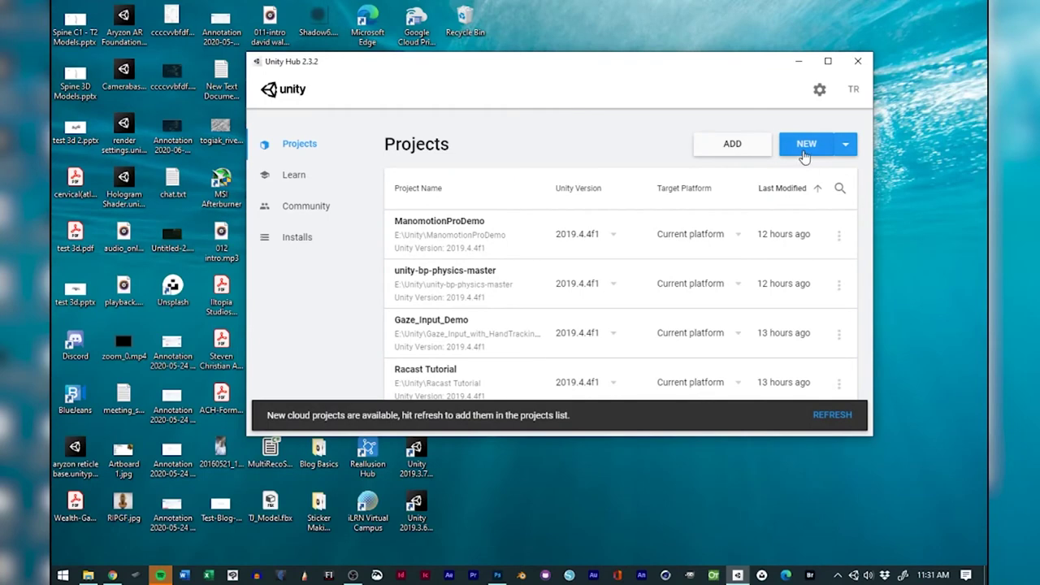
left_click(821, 147)
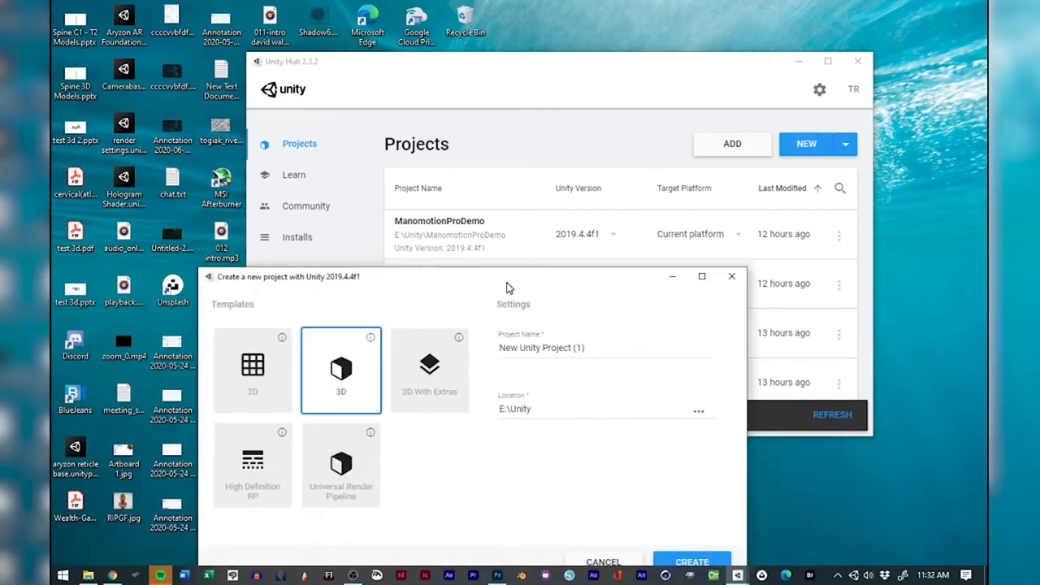
double_click(623, 228)
triple_click(631, 229)
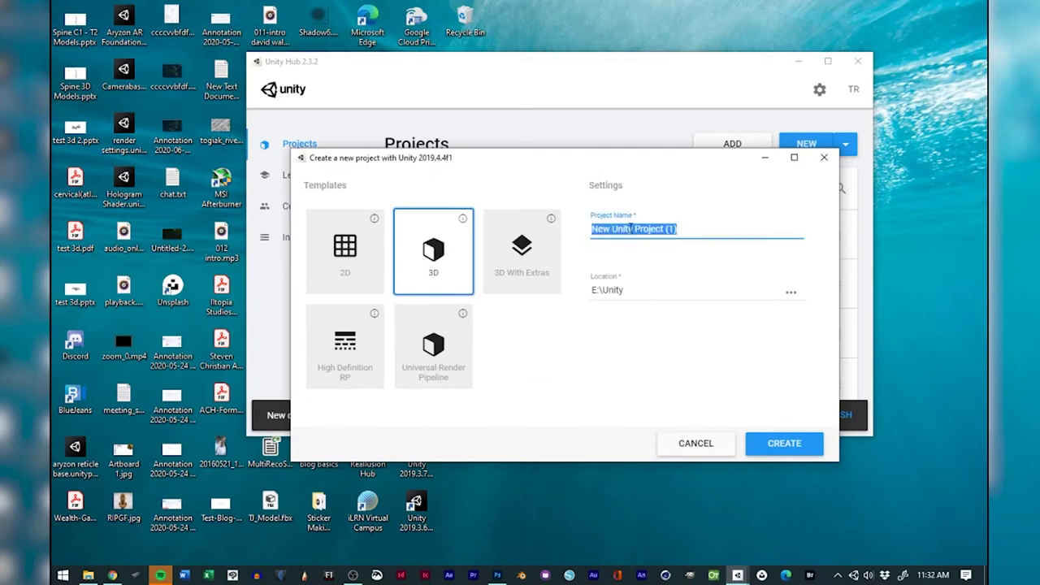
type("AR Clos")
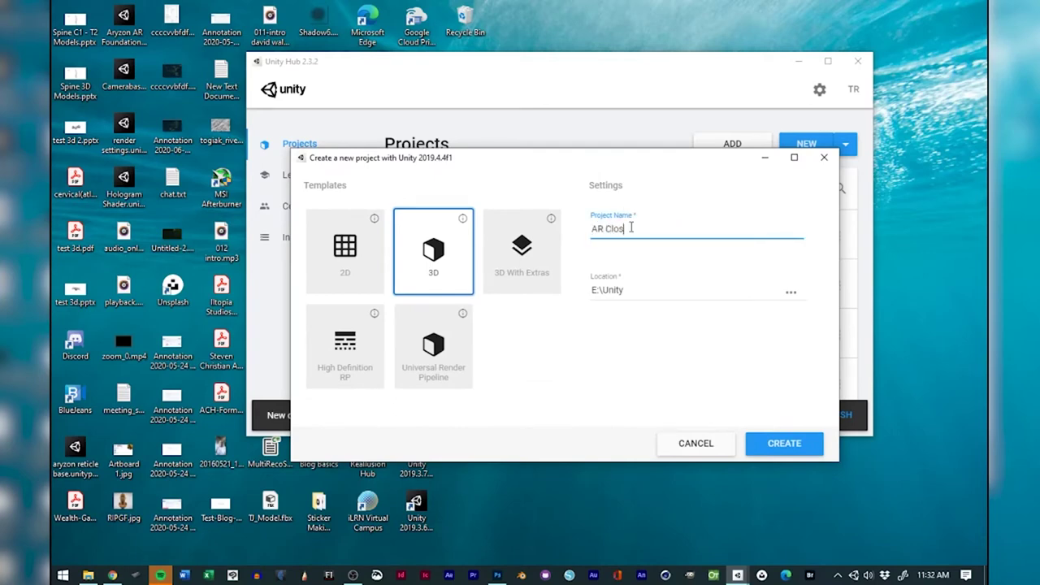
key("BackSpace")
type("thFacemask")
left_click(757, 445)
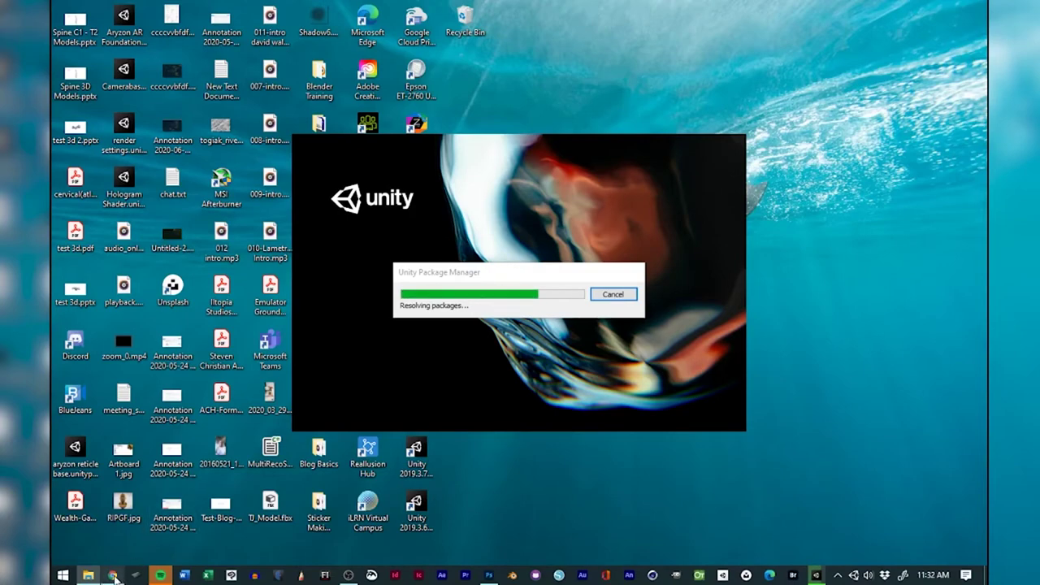
Switch briefly to Chrome and back to Unity while the AR ClothFacemask project loads.
mouse_move(112, 574)
left_click(63, 490)
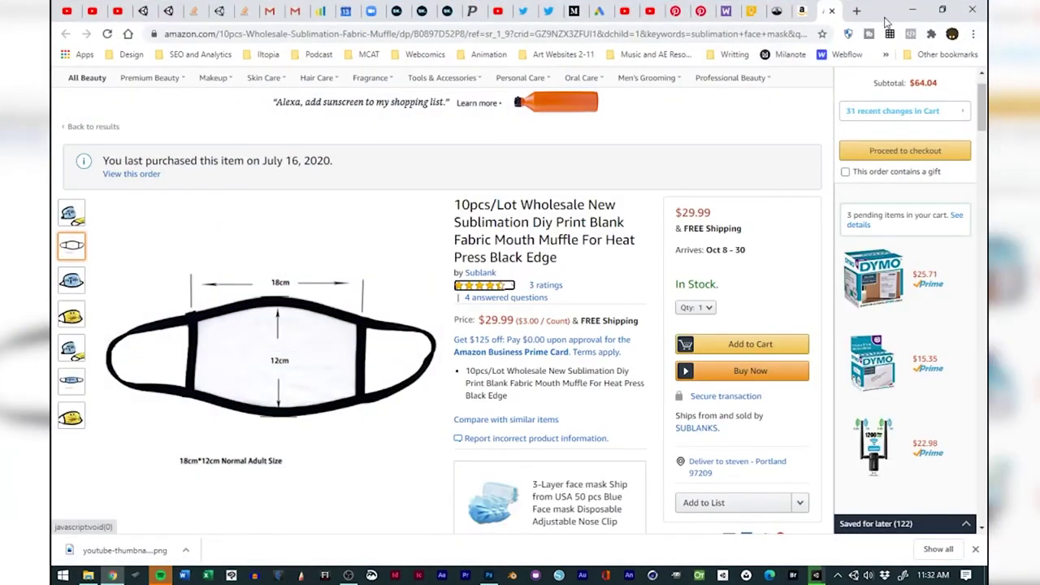
left_click(112, 575)
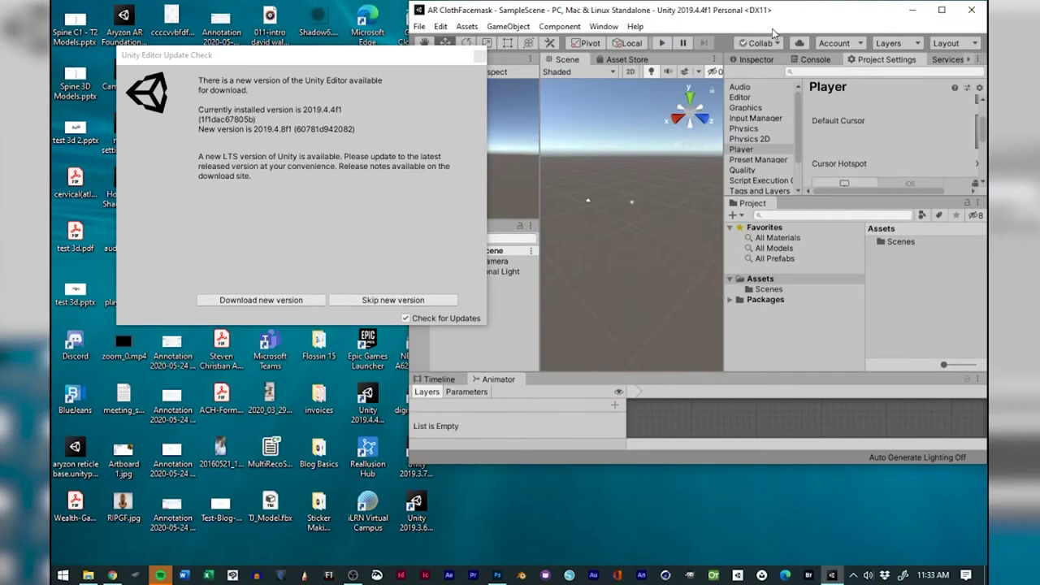
Dismiss the update notice and switch the build platform to Android in Build Settings.
left_click(941, 10)
left_click(479, 55)
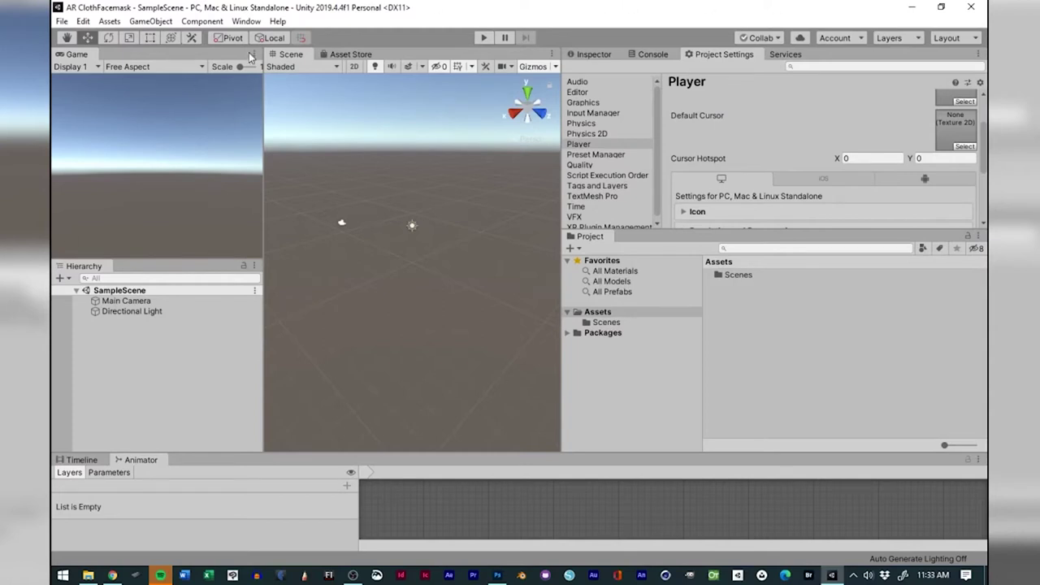
left_click(64, 22)
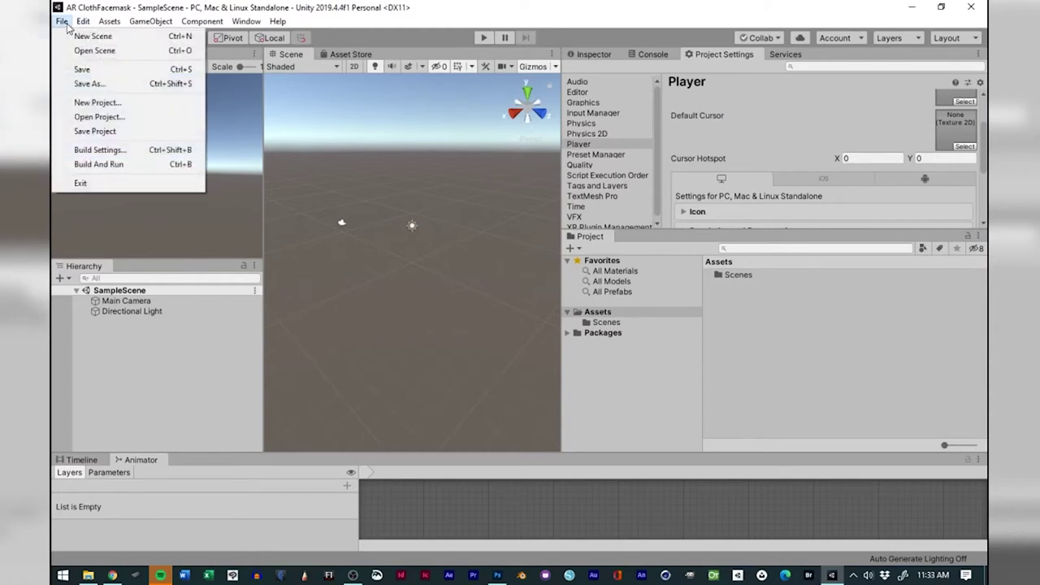
left_click(100, 151)
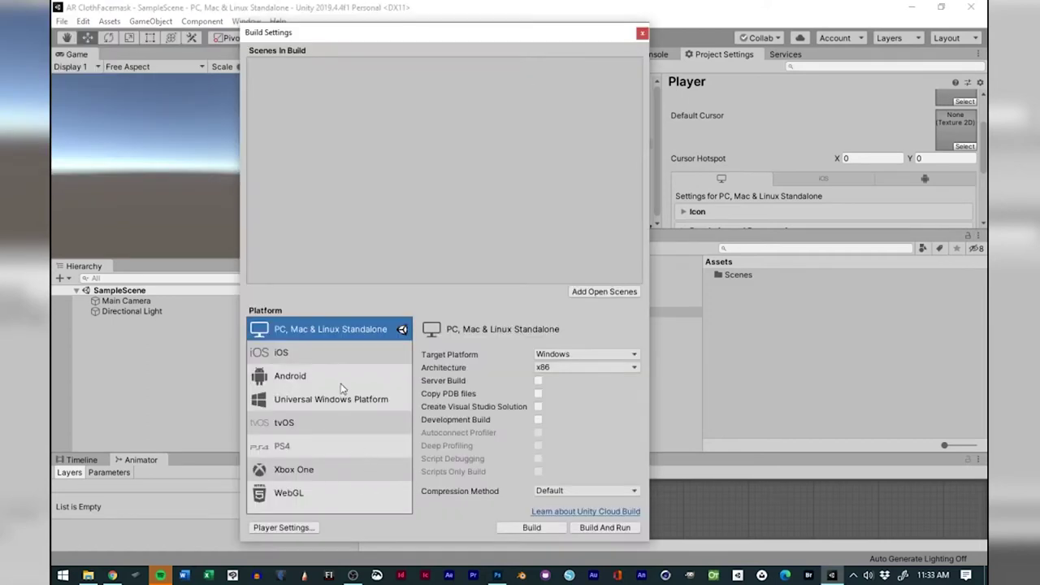
left_click(339, 371)
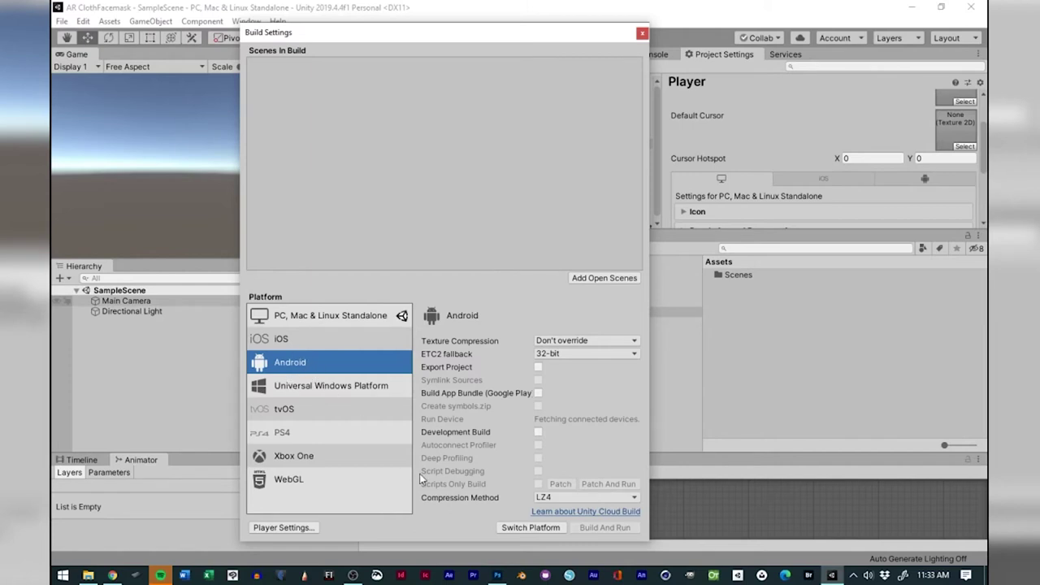
left_click(523, 529)
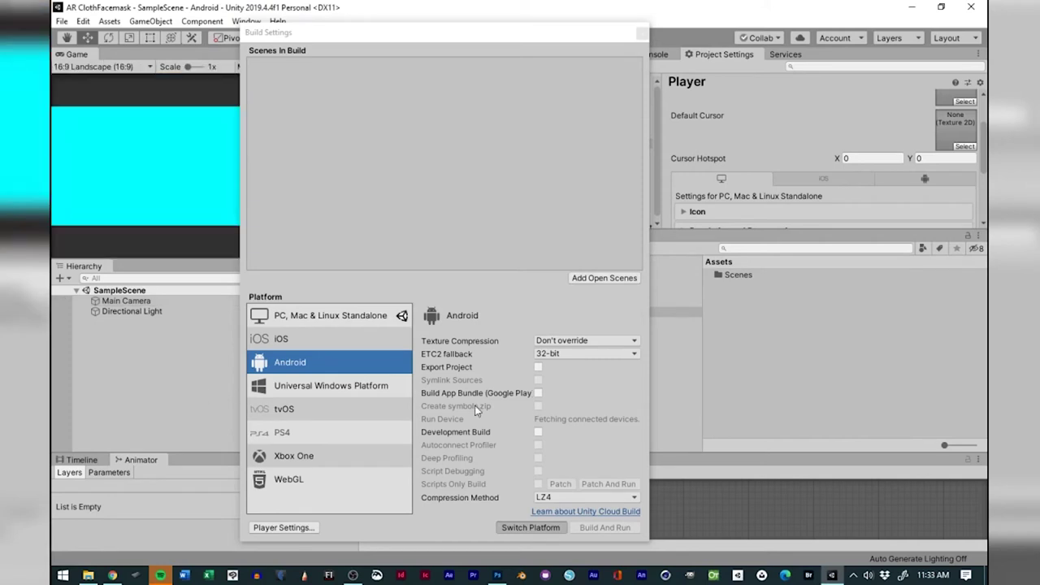
left_click(635, 32)
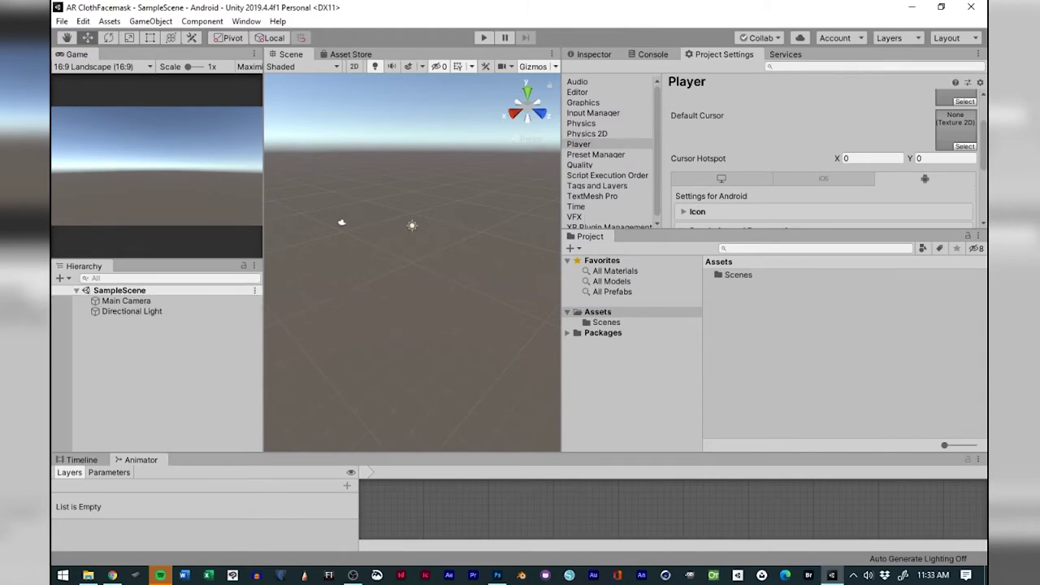
On the Vuforia Developer Portal downloads page, choose Add Vuforia Engine to a Unity Project.
left_click(112, 576)
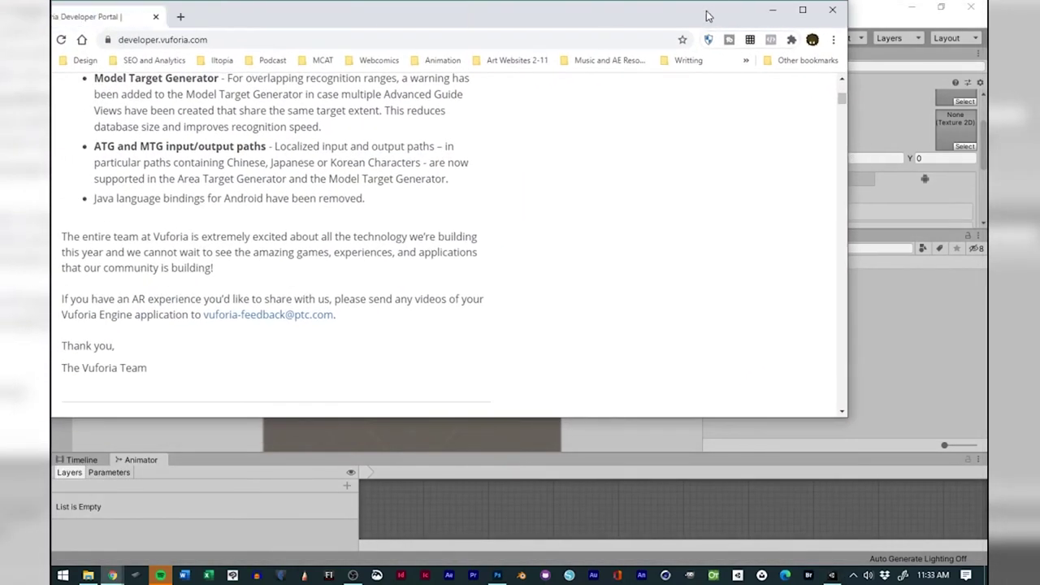
left_click(803, 10)
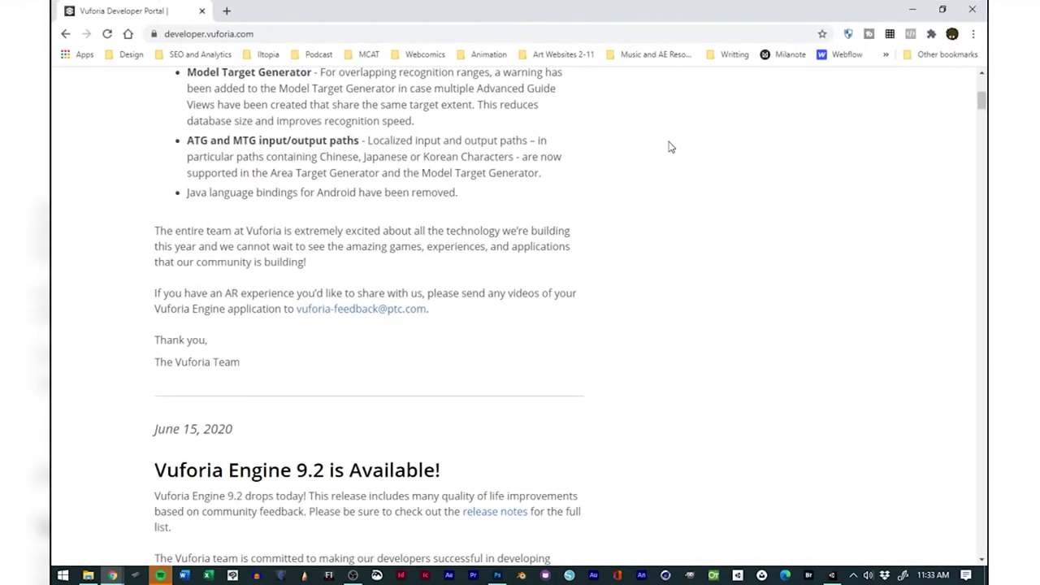
scroll(673, 174, "up", 5)
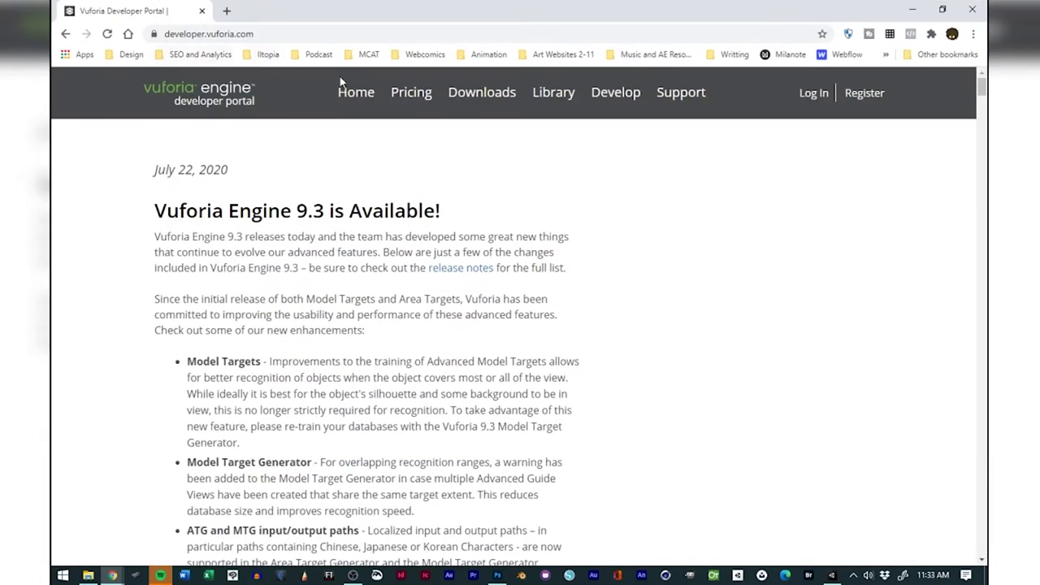
scroll(651, 280, "down", 9)
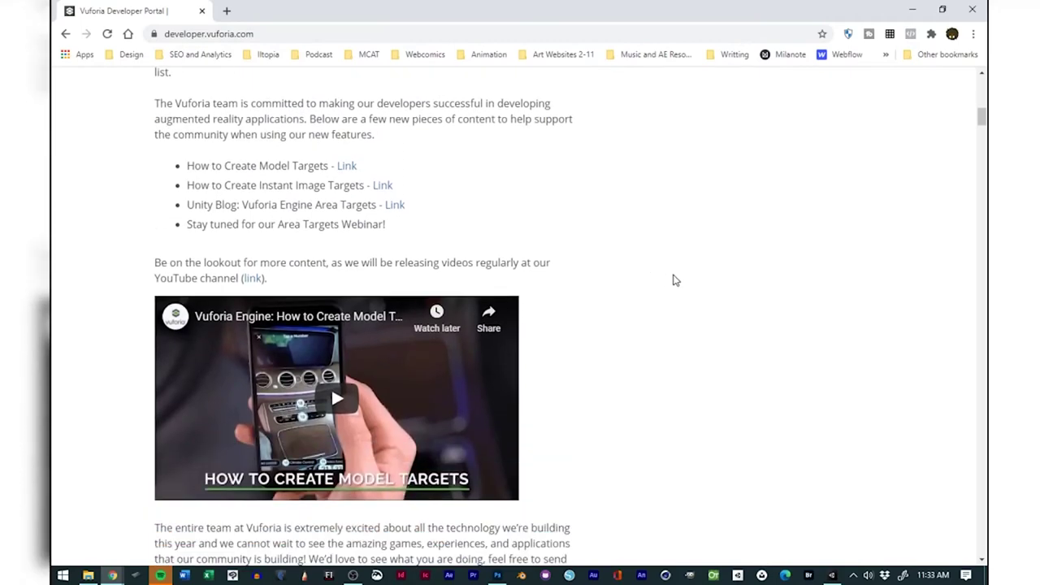
scroll(674, 279, "up", 3)
scroll(691, 280, "up", 6)
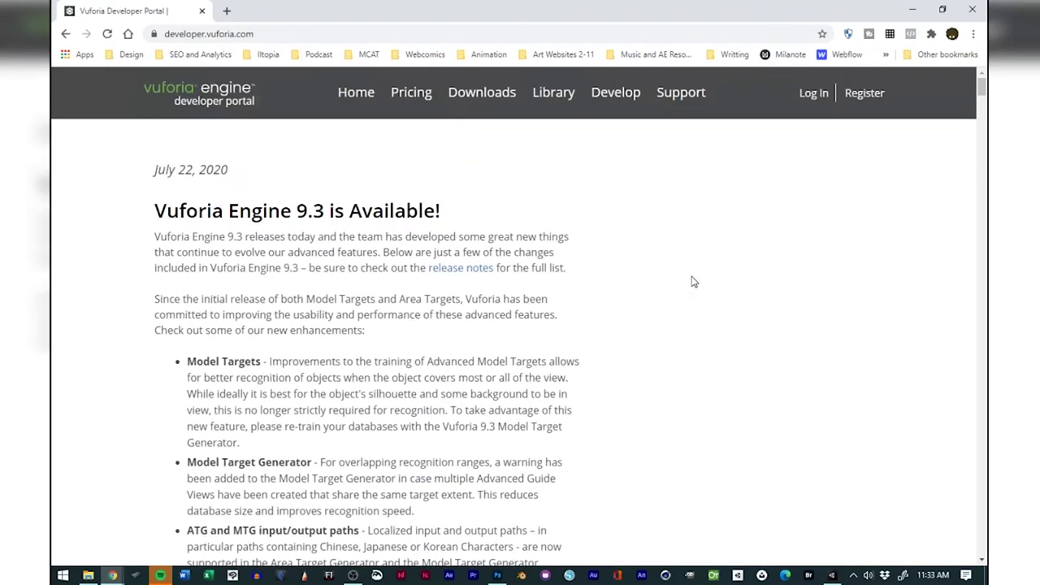
left_click(512, 99)
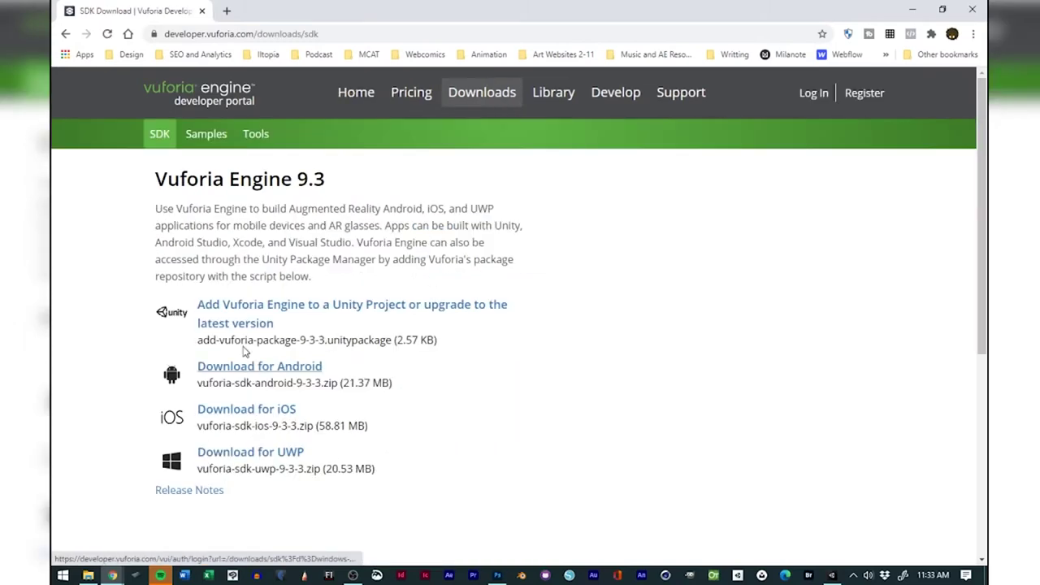
left_click(240, 312)
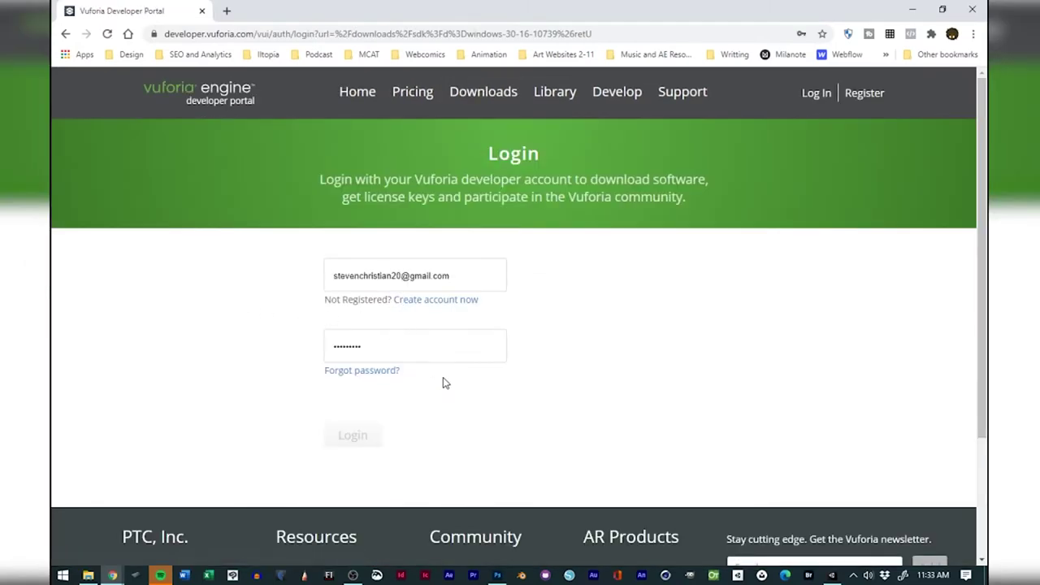
Sign in with the saved account password and accept the licence to download the package.
left_click(471, 355)
left_click(580, 434)
left_click(352, 436)
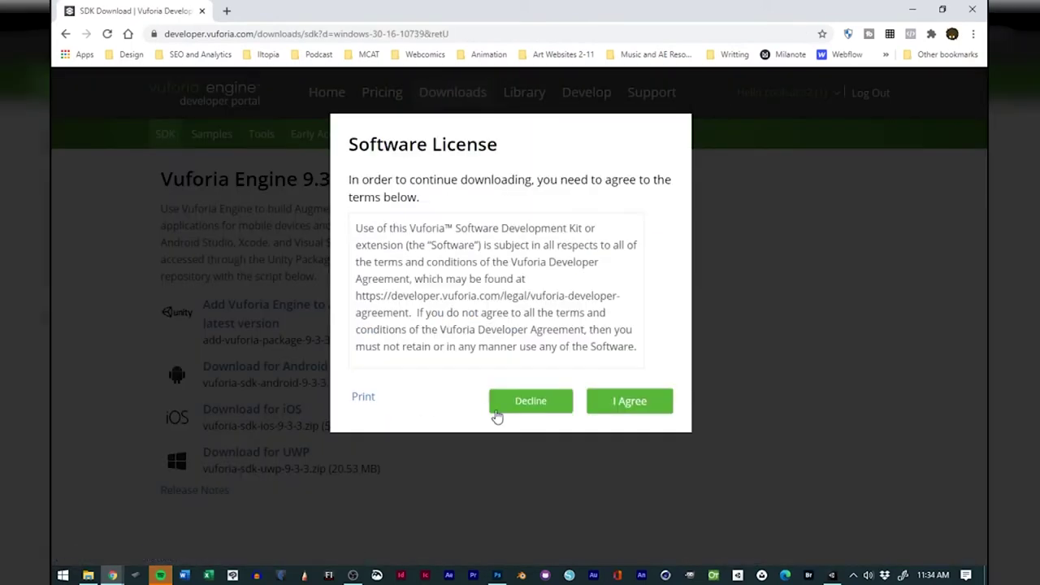
left_click(655, 411)
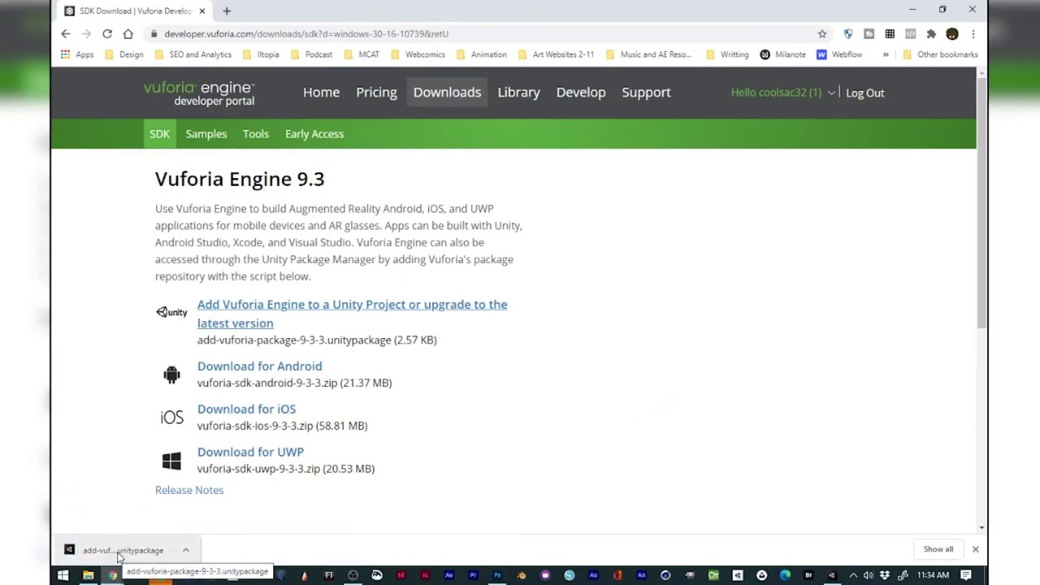
left_click_drag(511, 22, 501, 104)
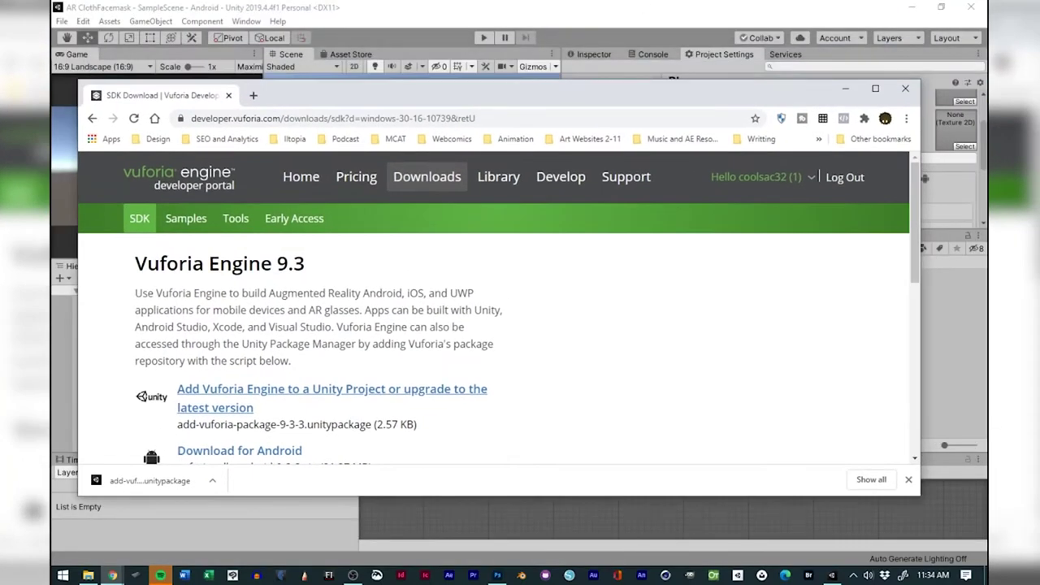
Drag add-vuforia-package-9-3-3.unitypackage from Chrome's download bar into the AR Facemask folder.
left_click(88, 575)
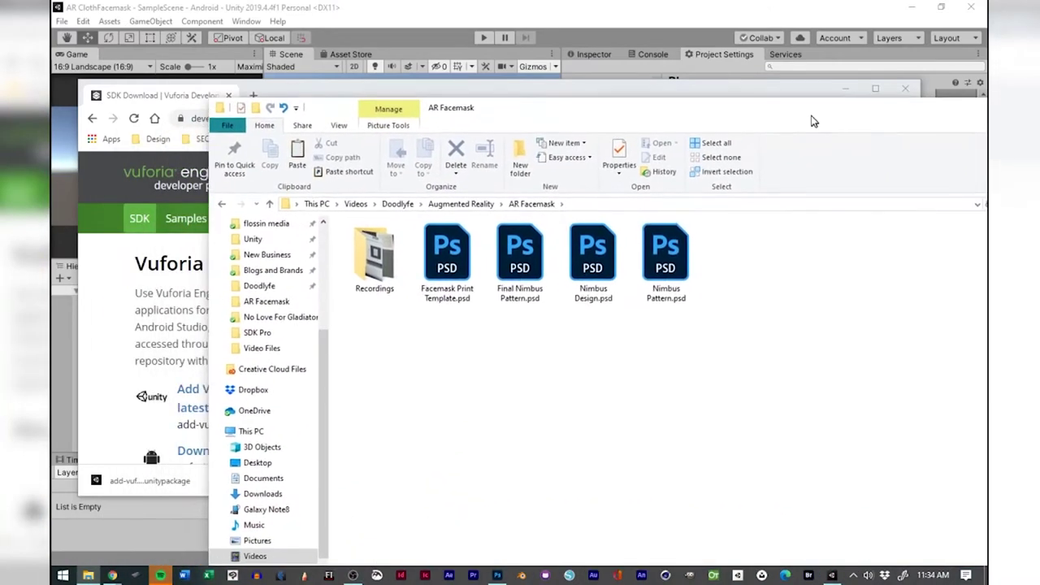
left_click_drag(154, 481, 671, 474)
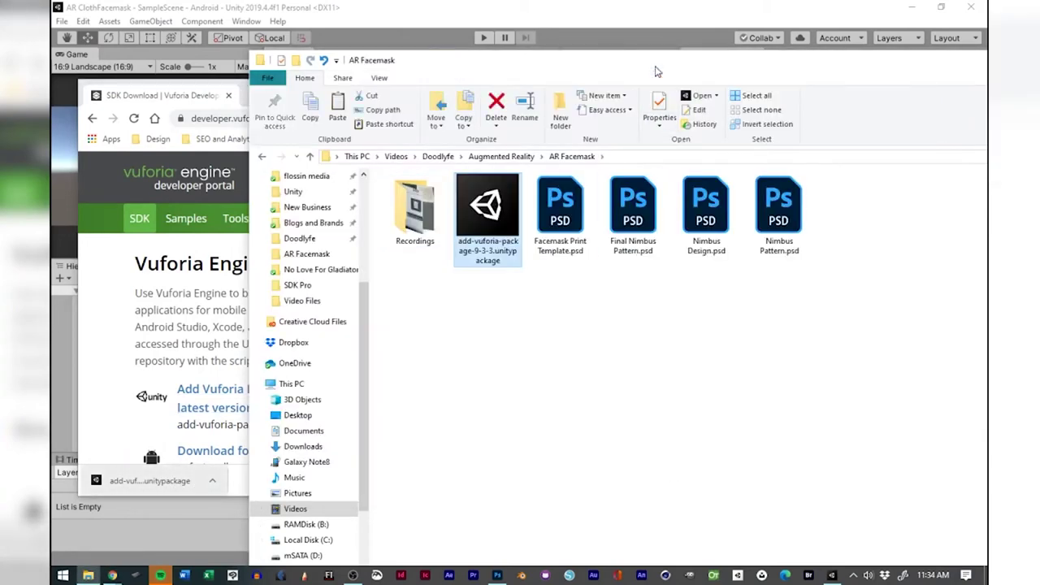
left_click_drag(657, 70, 475, 31)
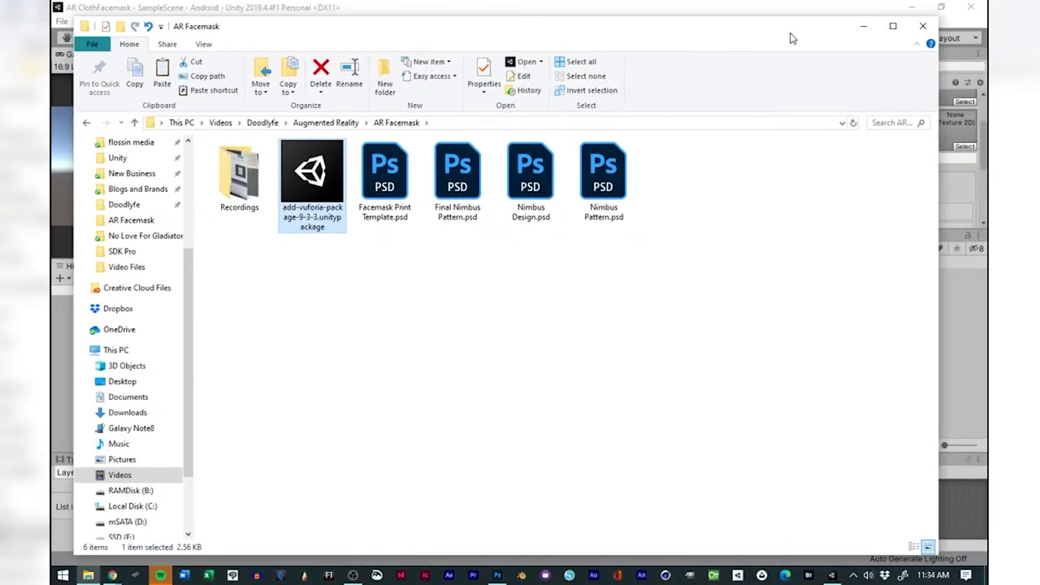
key("alt+Tab")
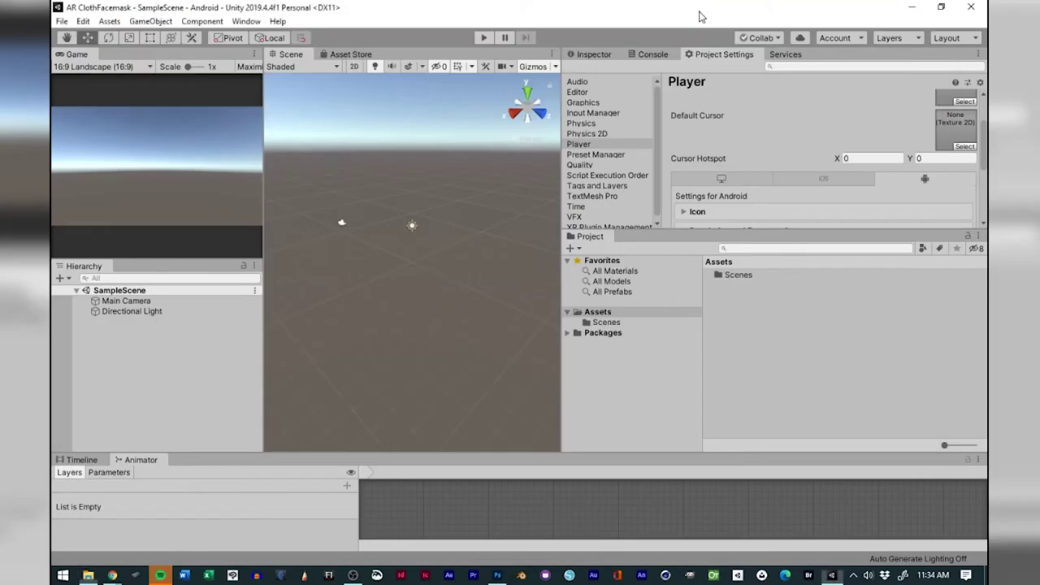
Import add-vuforia-package-9-3-3.unitypackage as a custom package and update the project to Vuforia 9.3.3.
left_click(109, 21)
mouse_move(154, 189)
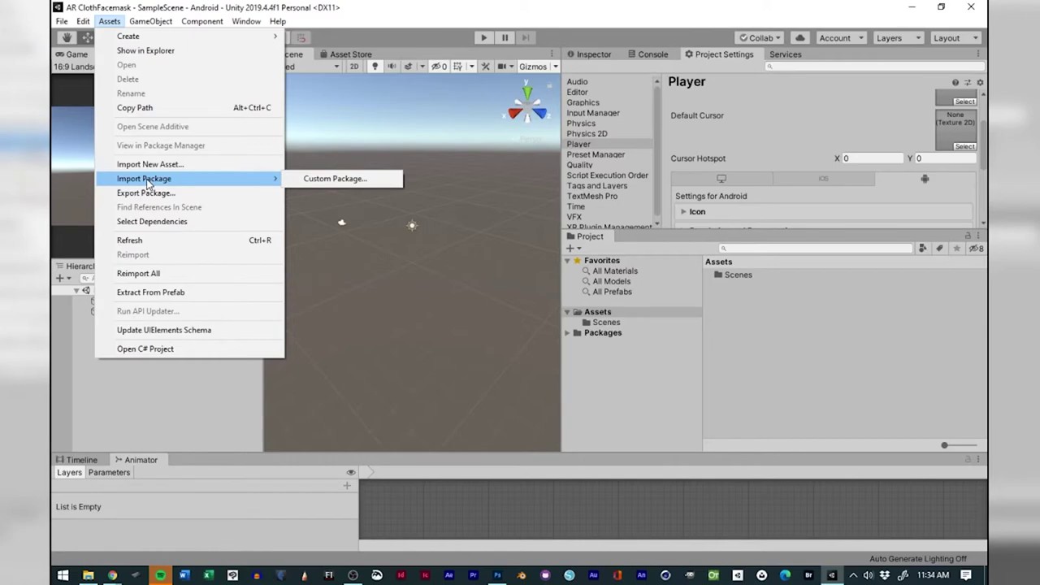
left_click(358, 179)
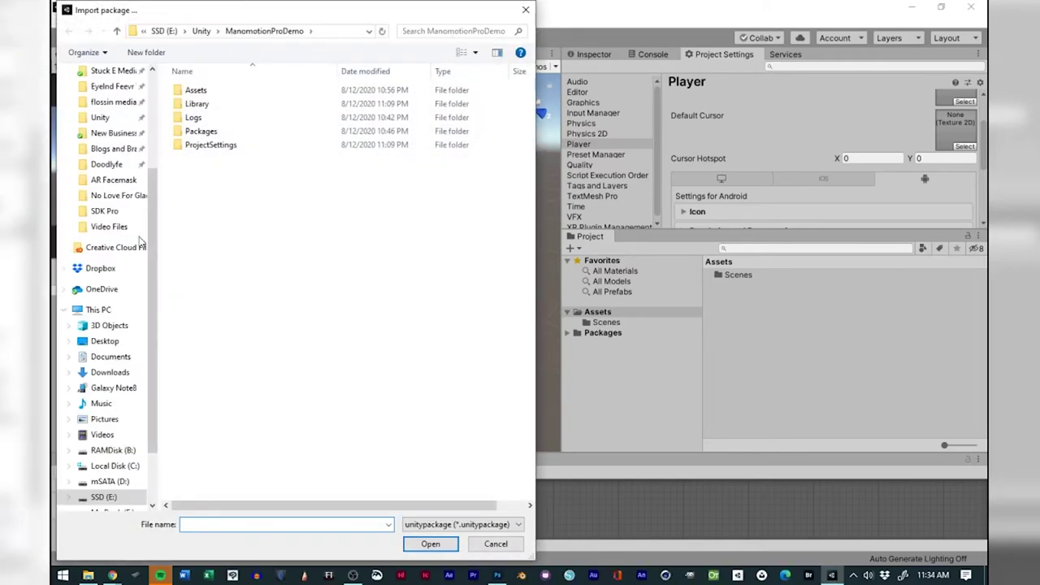
scroll(154, 234, "up", 1)
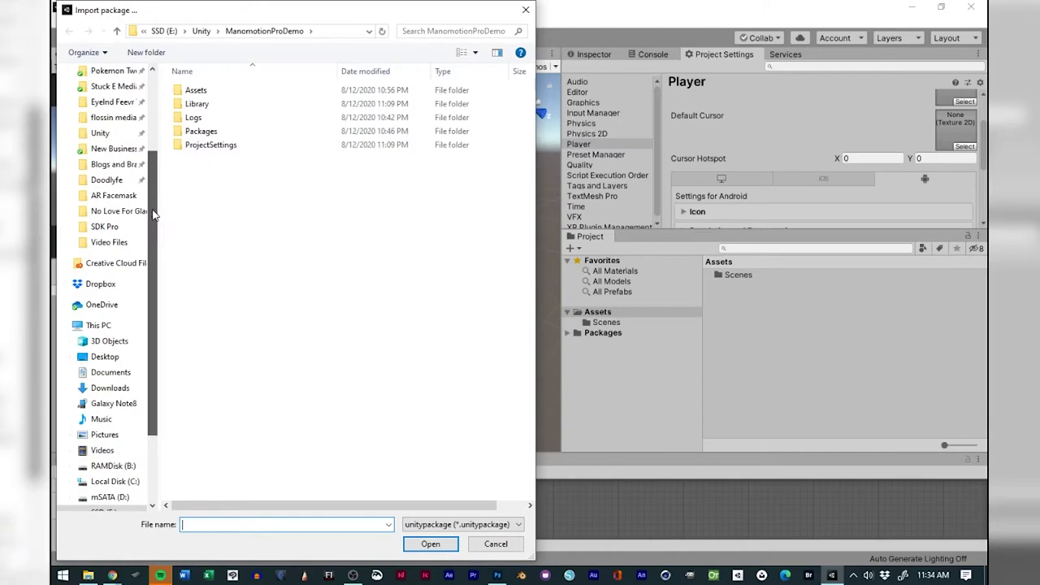
left_click(114, 195)
left_click(280, 101)
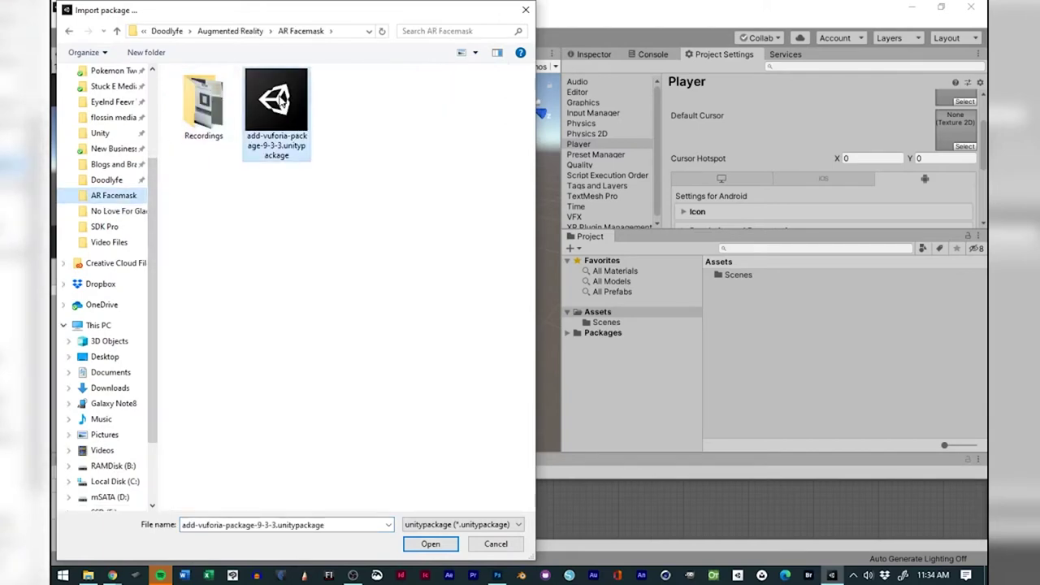
double_click(281, 101)
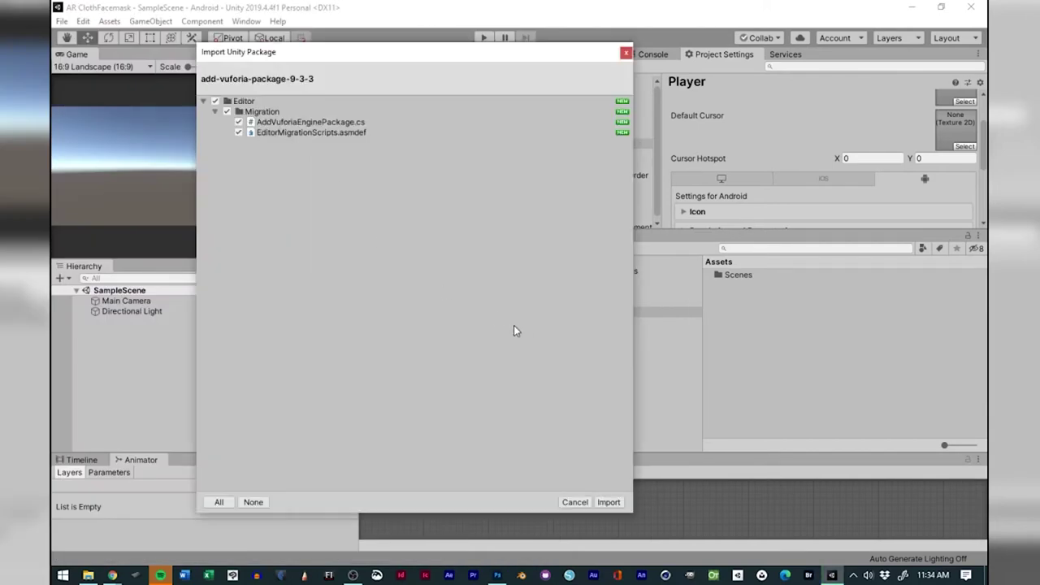
left_click(622, 503)
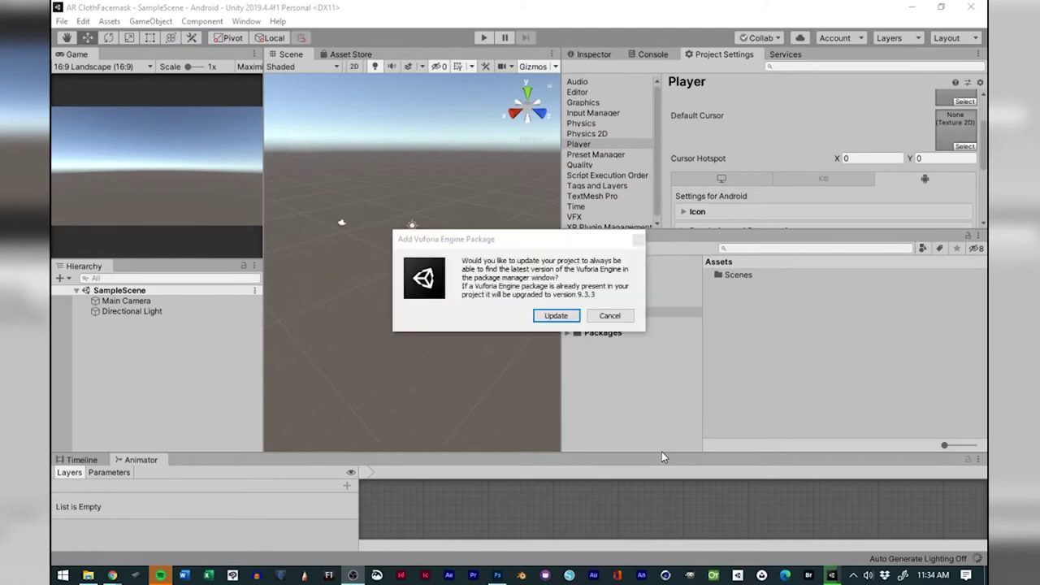
left_click(556, 316)
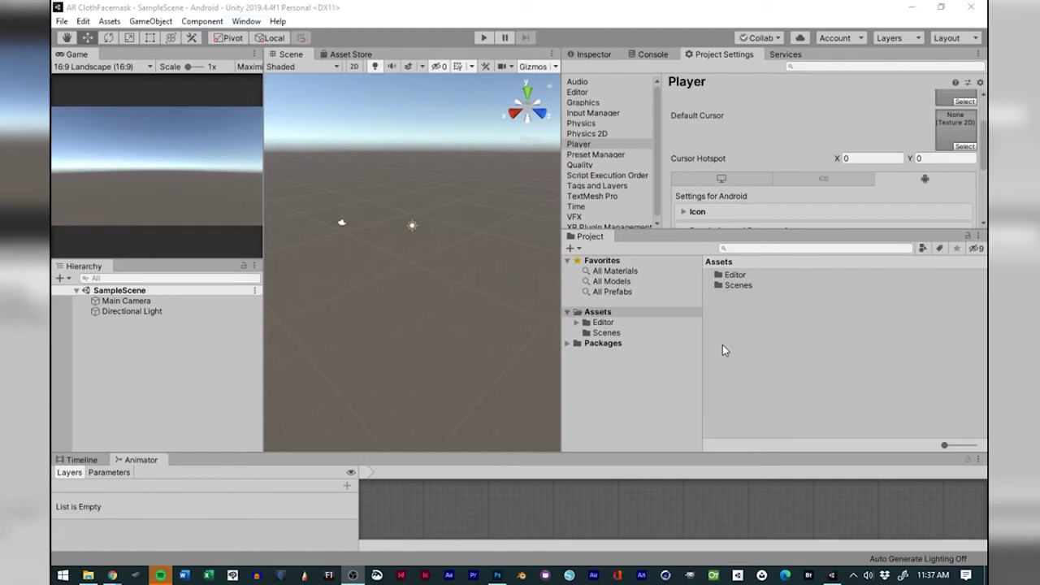
Create a scene asset named ARFacemask inside Assets/Scenes.
double_click(725, 285)
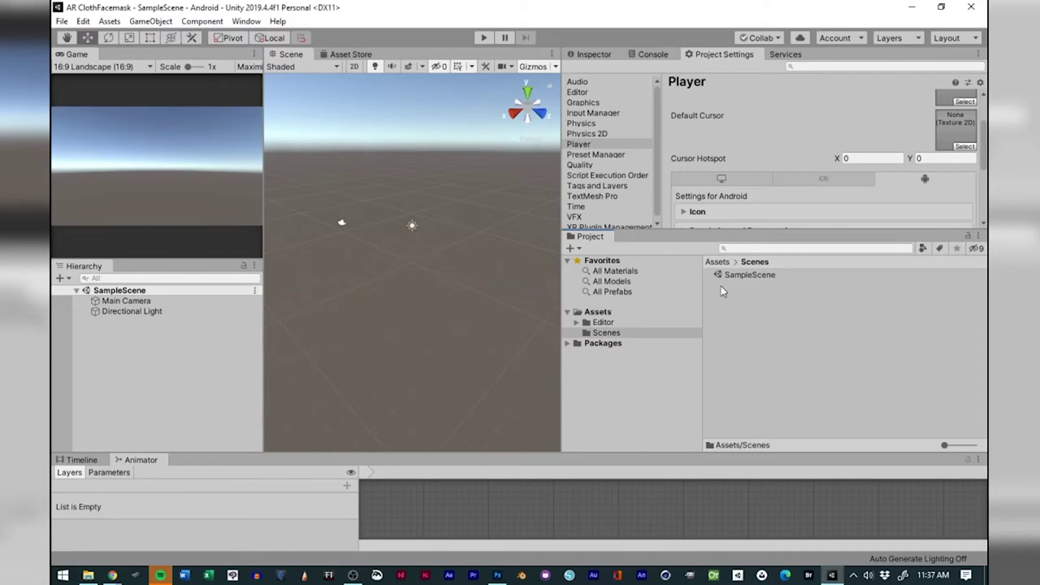
right_click(755, 325)
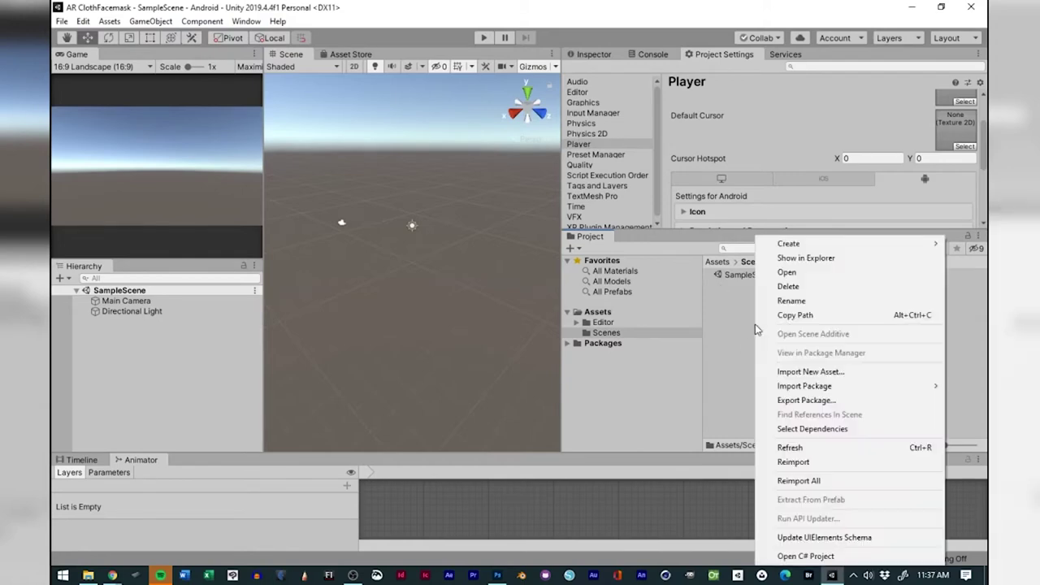
mouse_move(789, 248)
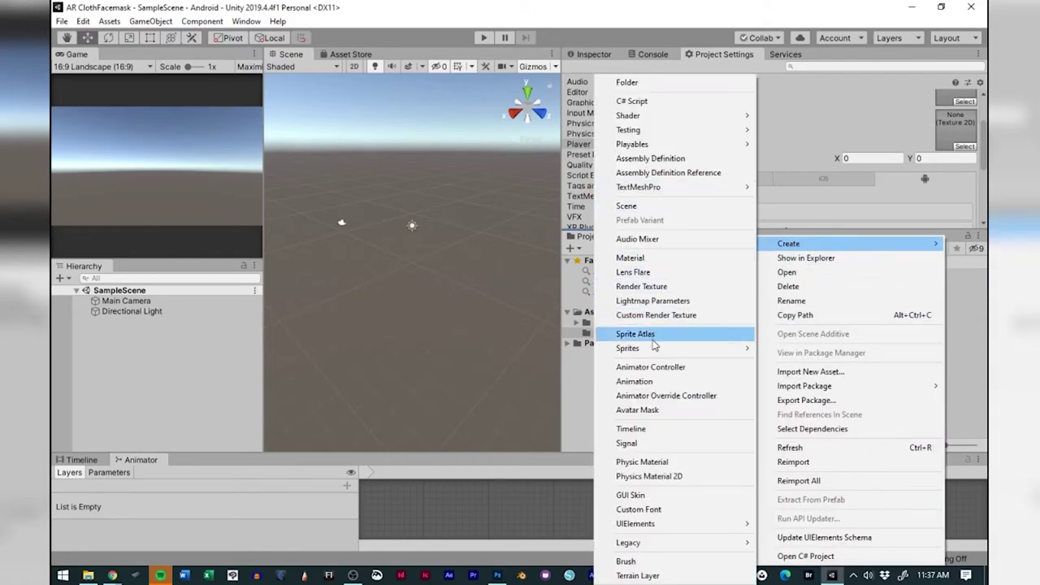
left_click(648, 208)
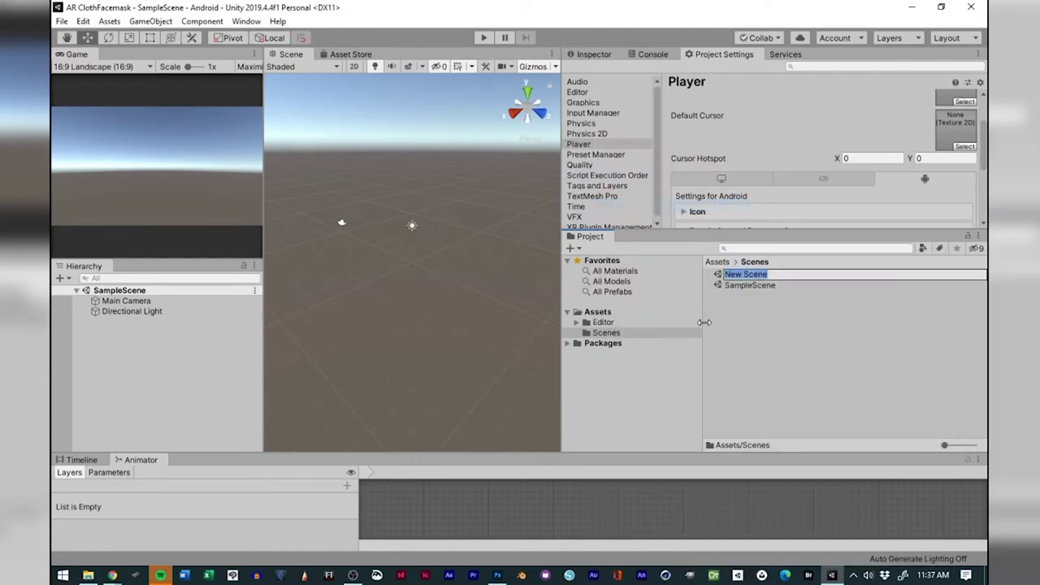
type("ARFacemask")
key("Return")
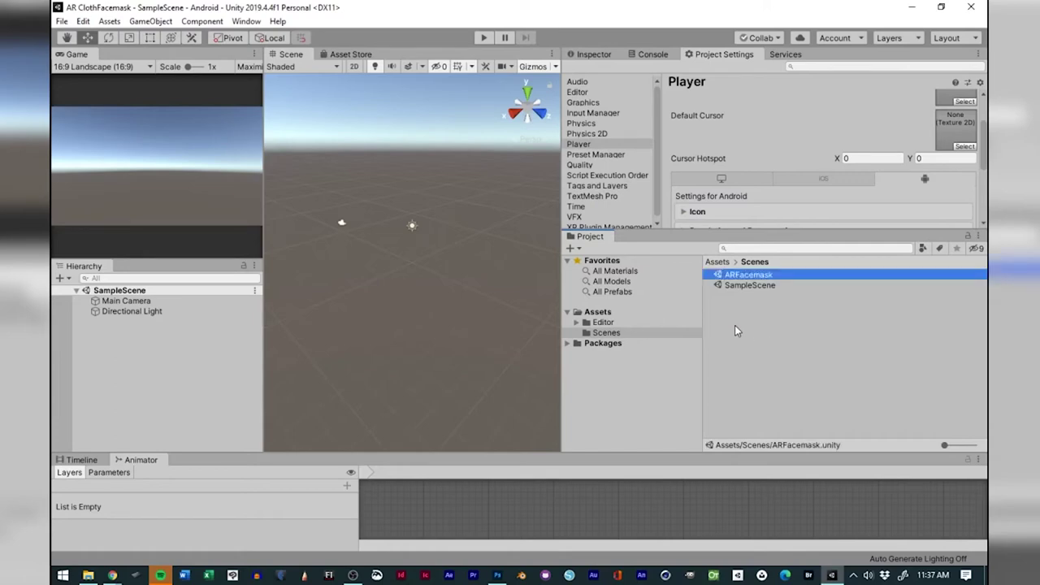
Open the ARFacemask scene, add a Vuforia AR Camera, and accept the Vuforia licence.
double_click(744, 276)
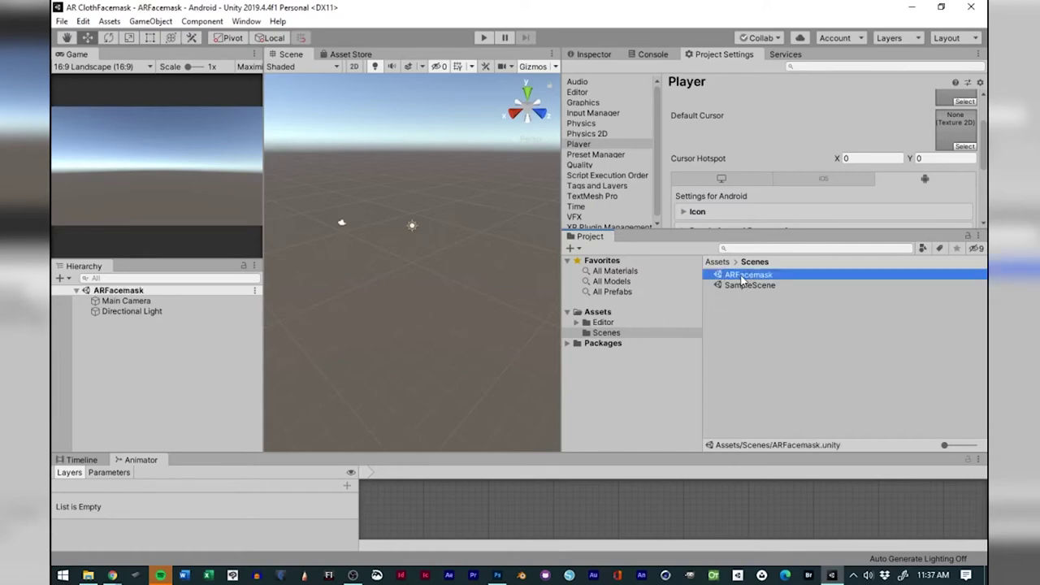
left_click(151, 334)
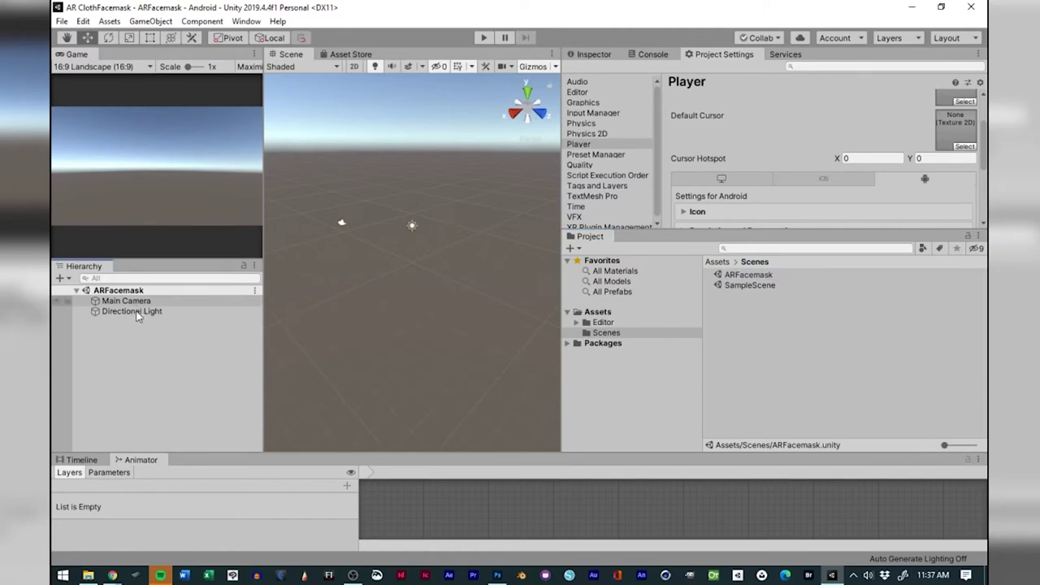
right_click(149, 356)
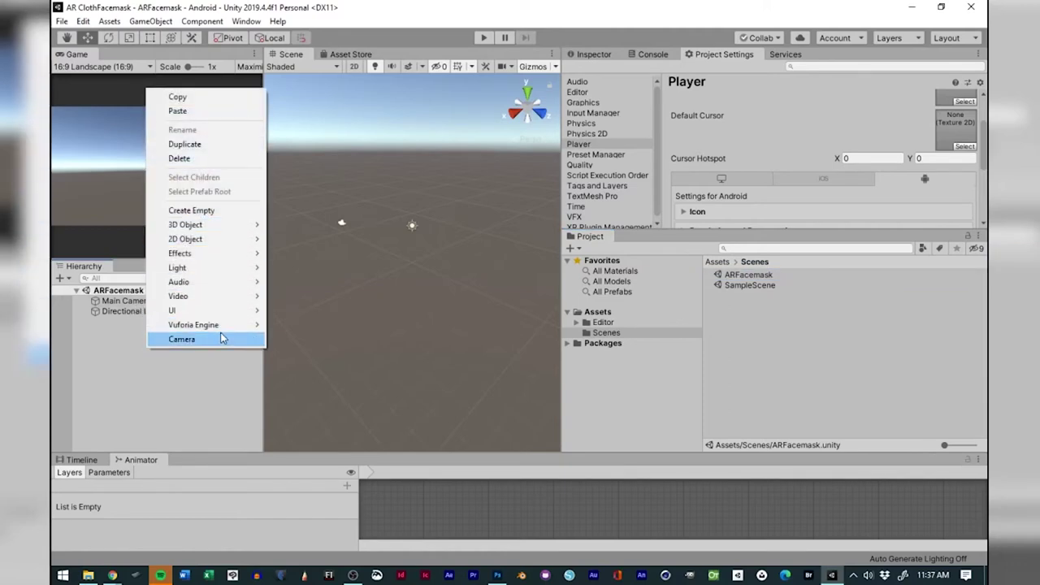
mouse_move(224, 327)
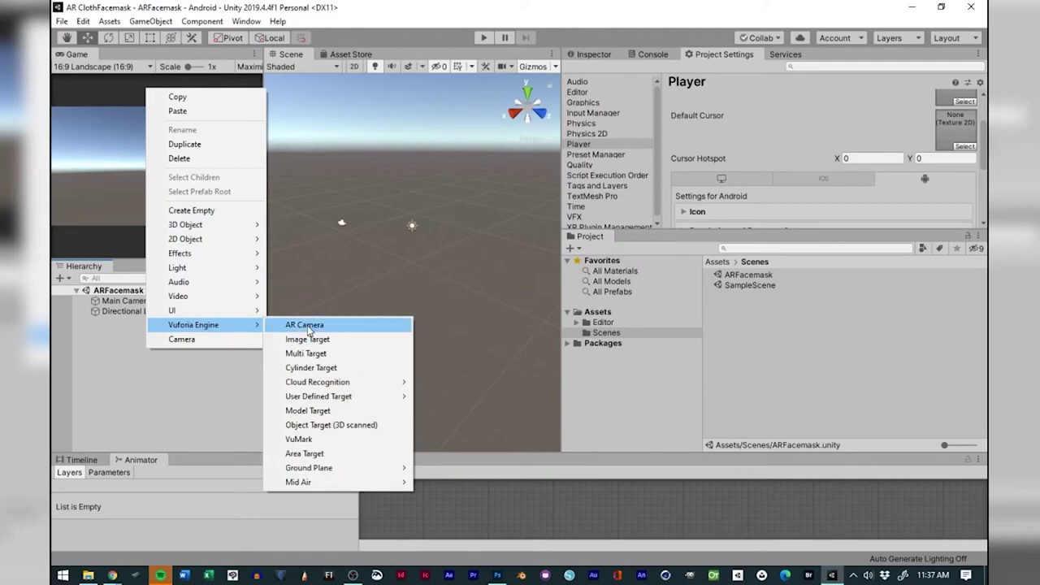
left_click(308, 327)
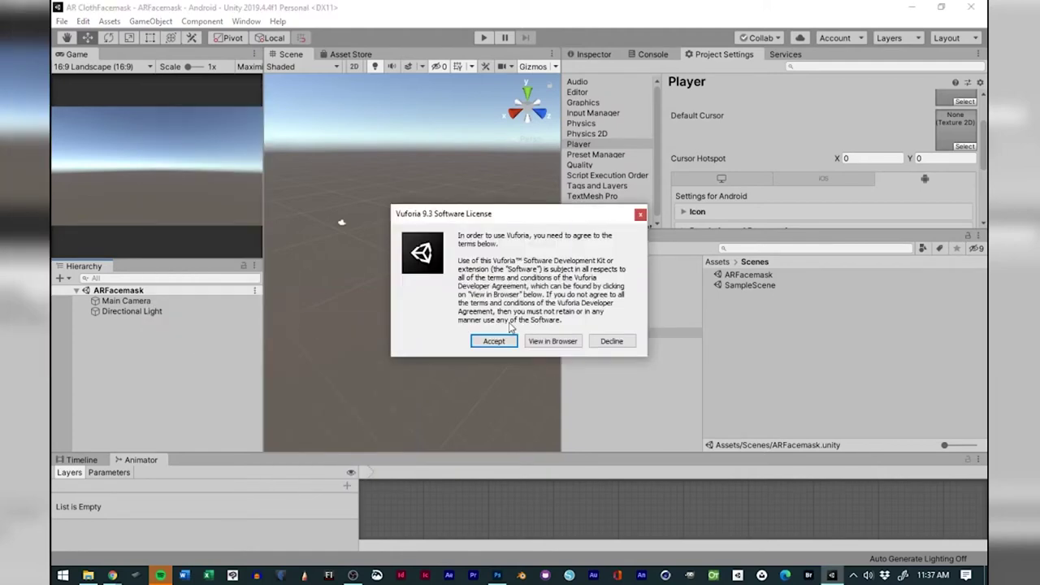
left_click(494, 341)
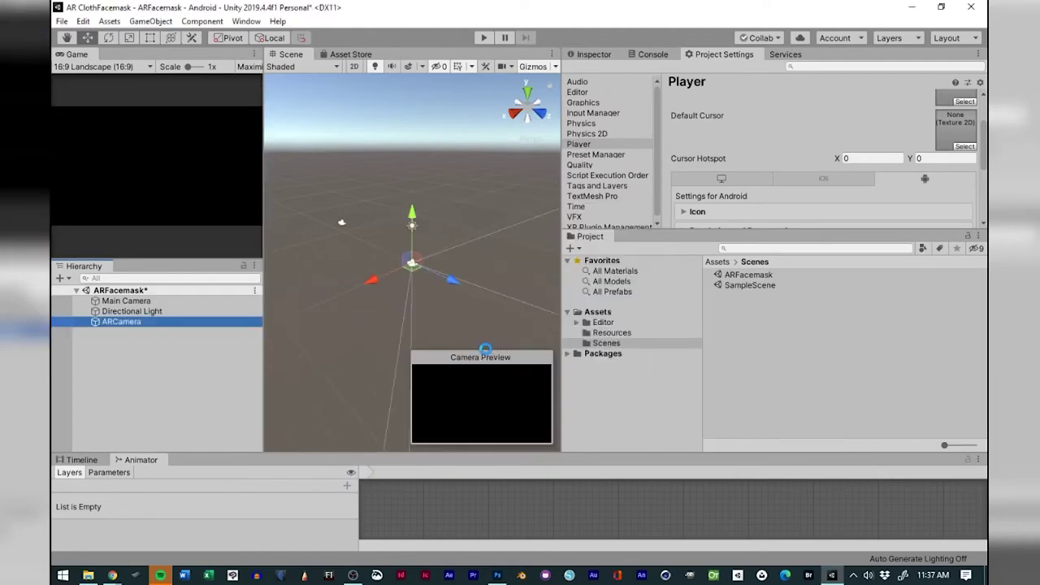
Delete the Main Camera and keep the ARCamera's tag as MainCamera.
right_click(121, 302)
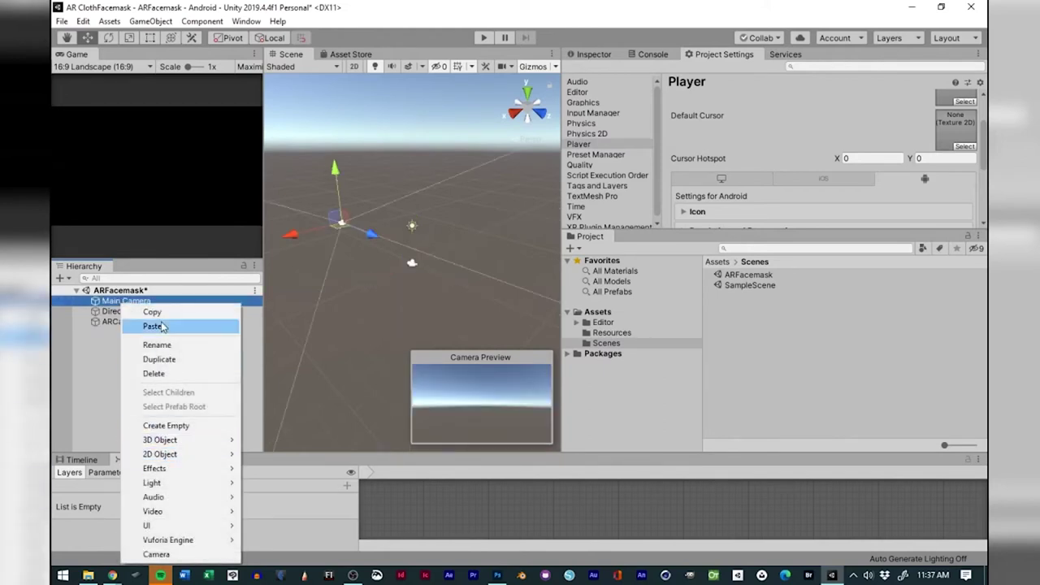
left_click(162, 373)
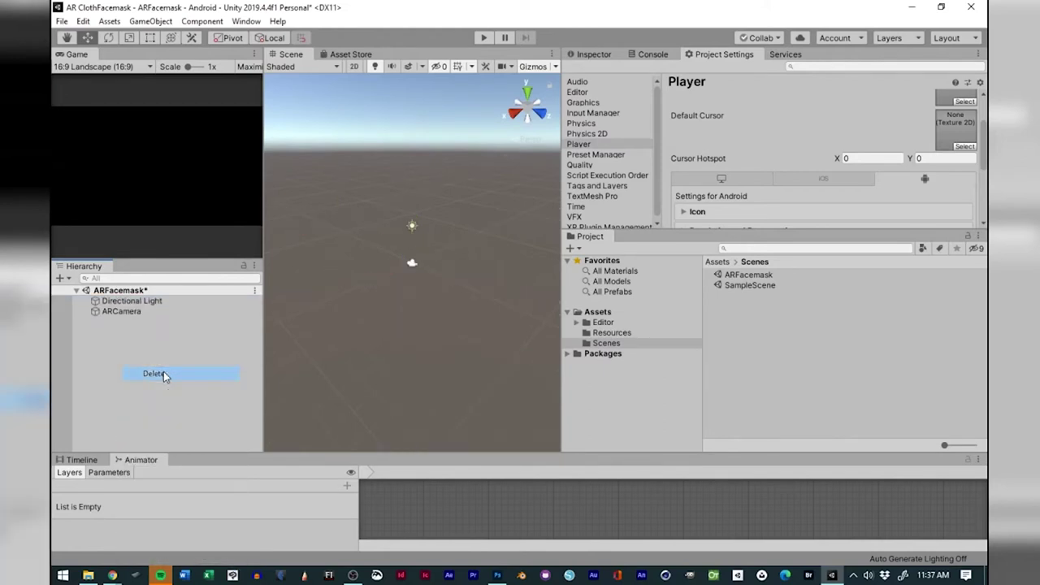
left_click(130, 313)
left_click(587, 55)
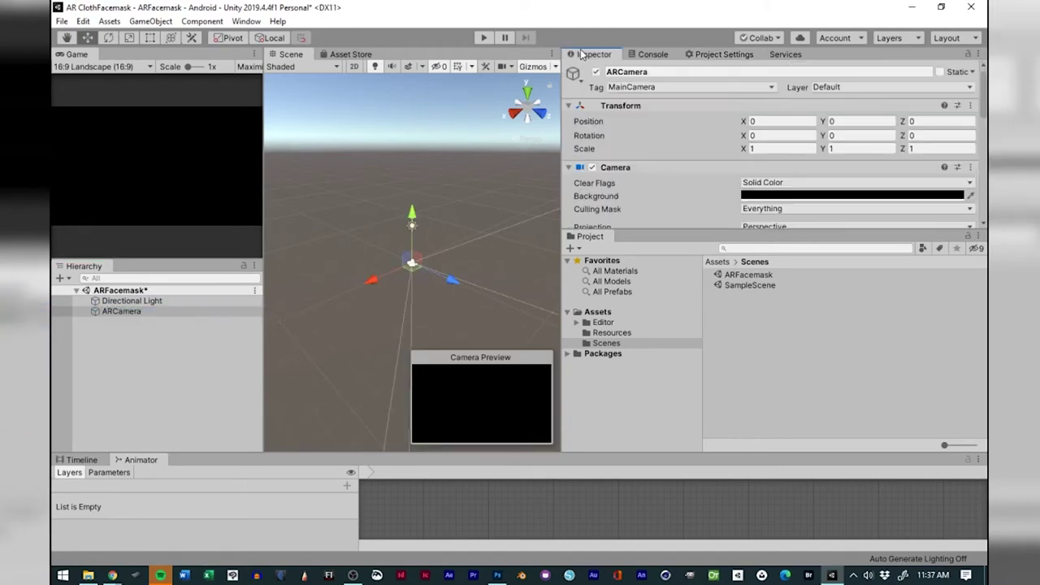
left_click(659, 87)
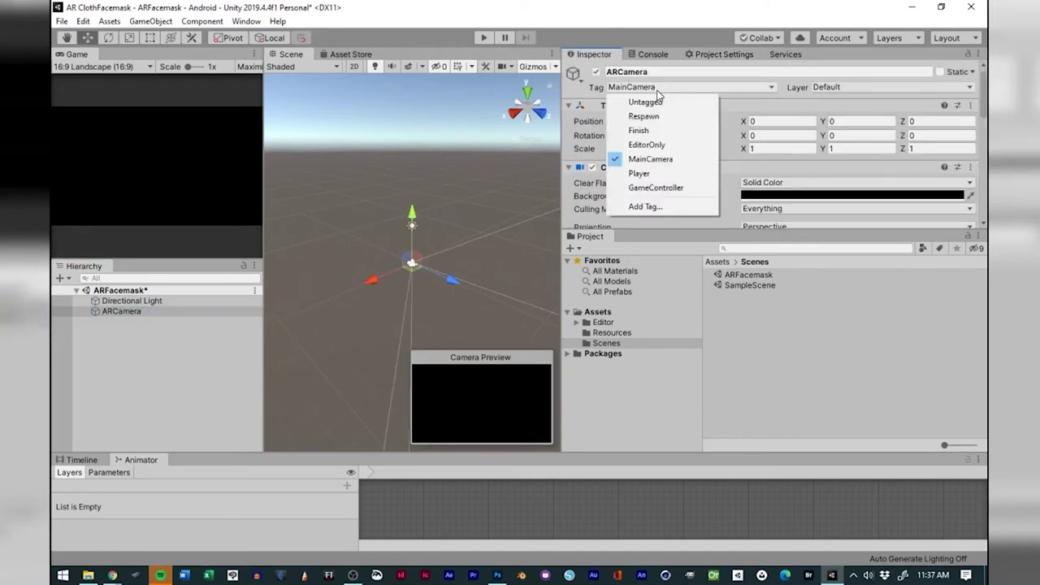
left_click(748, 96)
Open the Vuforia Engine configuration and follow its link to get a license key.
scroll(715, 130, "down", 10)
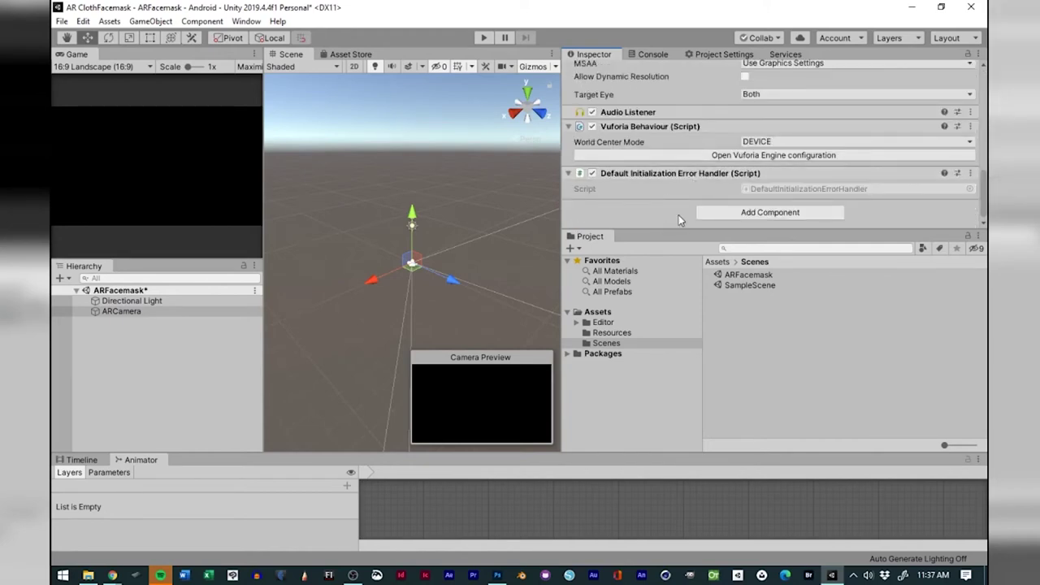
left_click(707, 156)
scroll(725, 118, "up", 10)
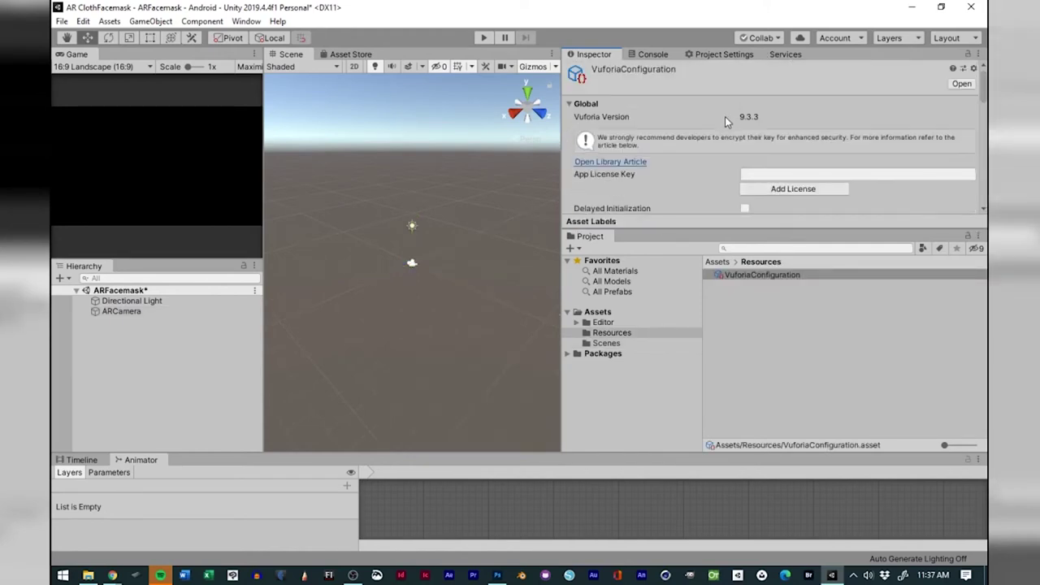
left_click(764, 191)
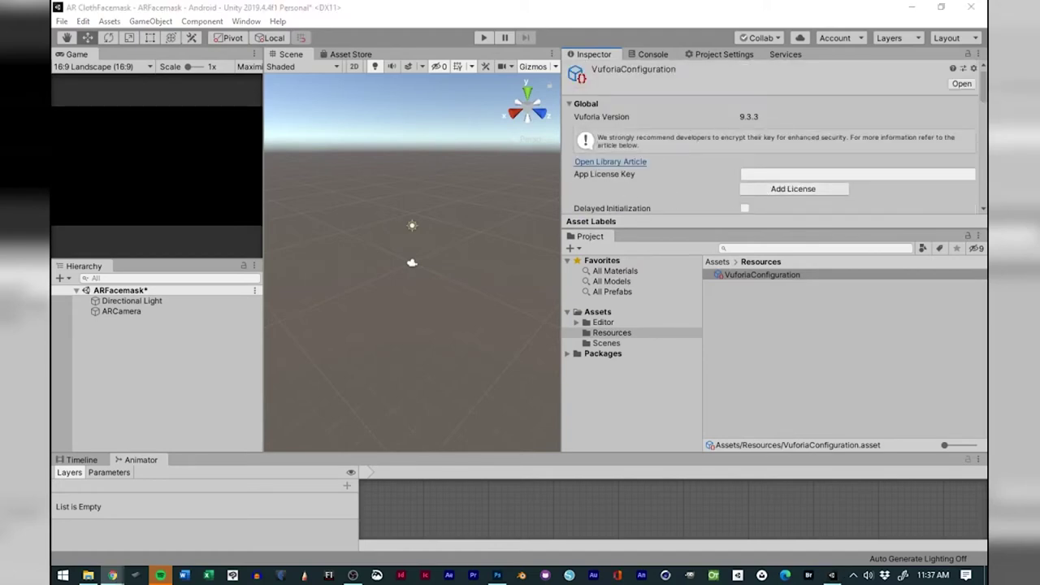
Start a free development license key named AR Facemask Test.
scroll(469, 188, "down", 1)
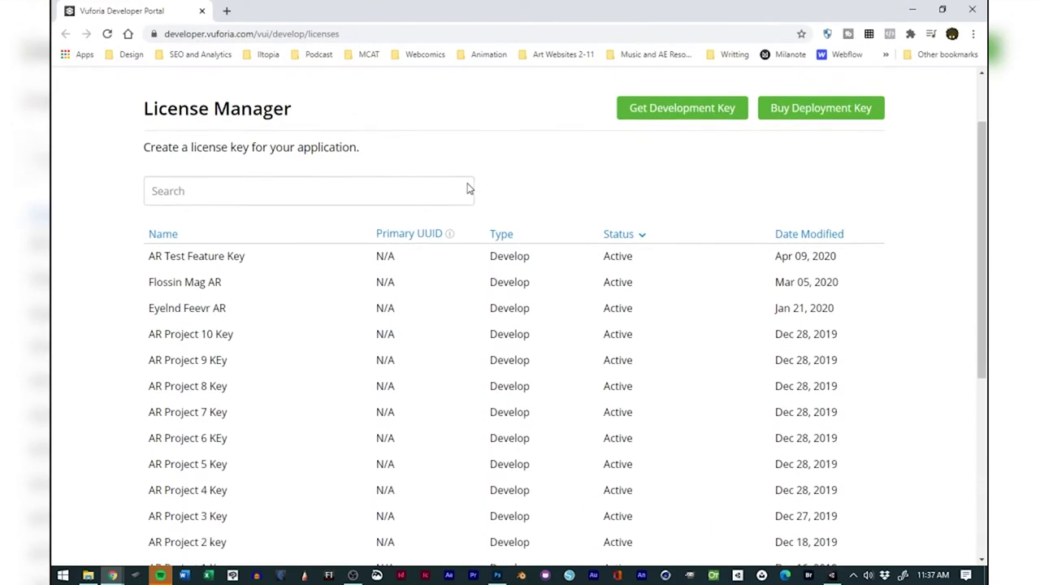
scroll(469, 189, "up", 1)
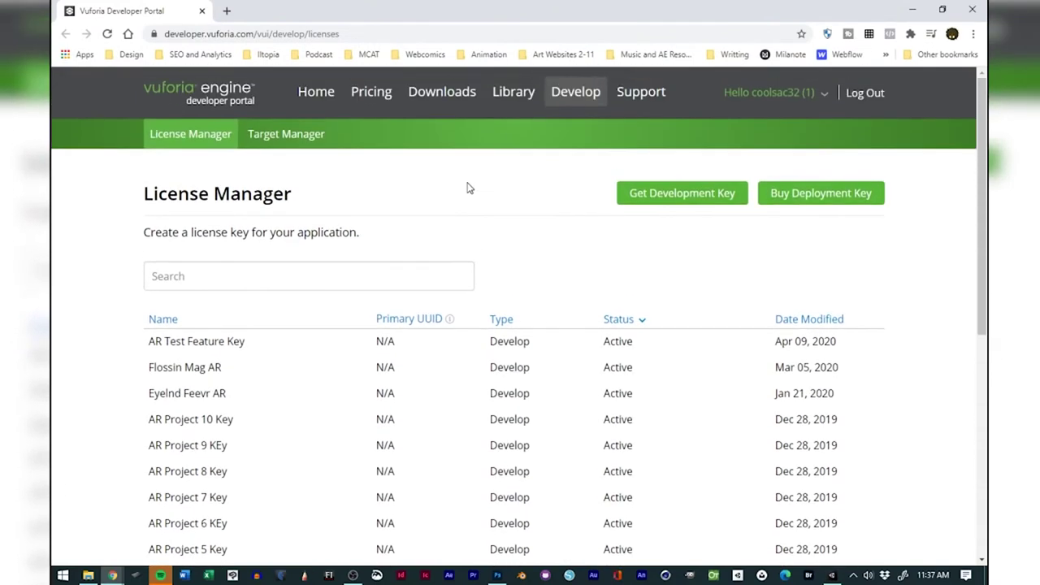
left_click(657, 195)
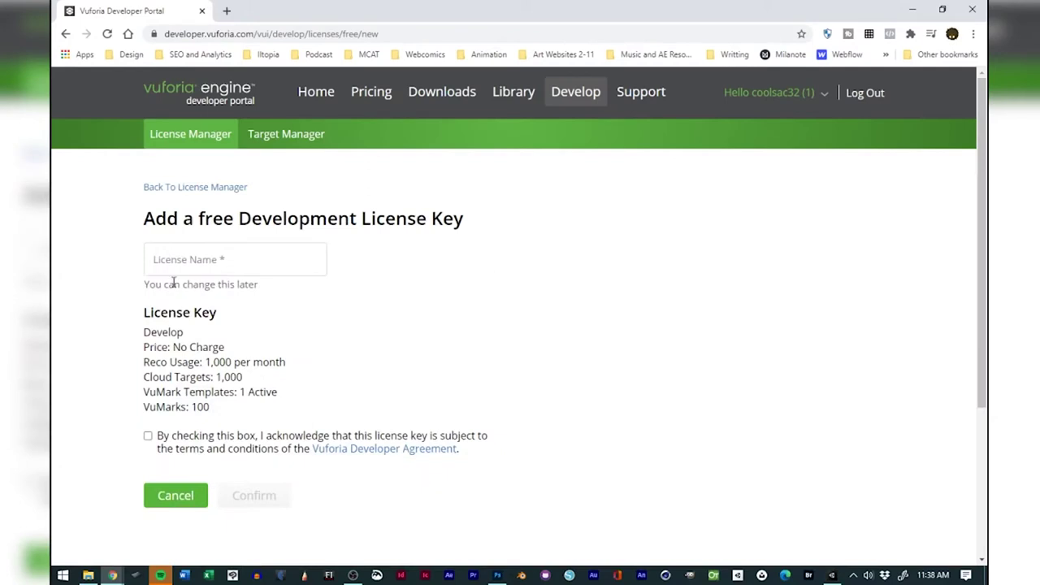
left_click(195, 266)
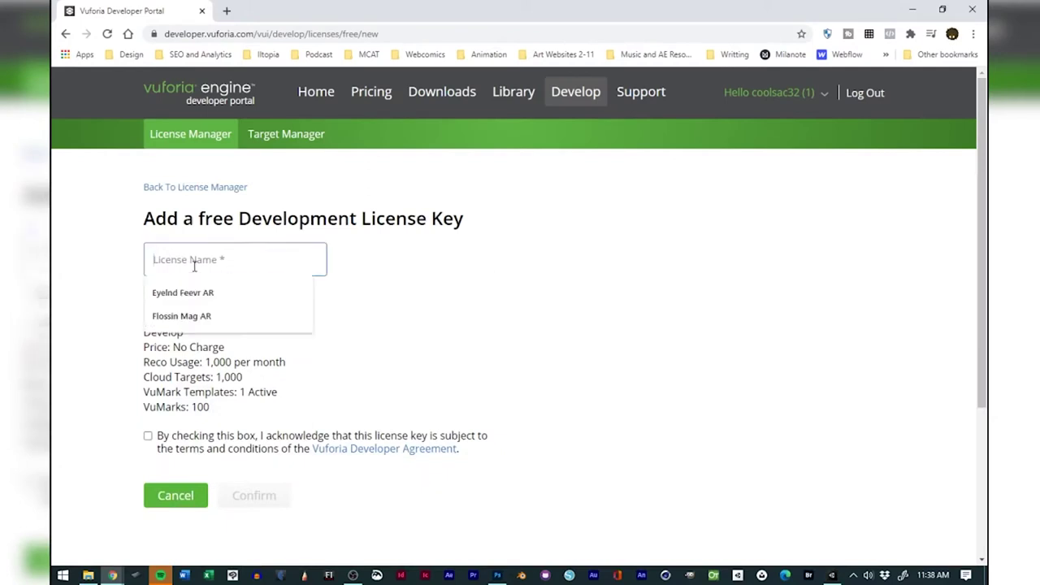
type("AR")
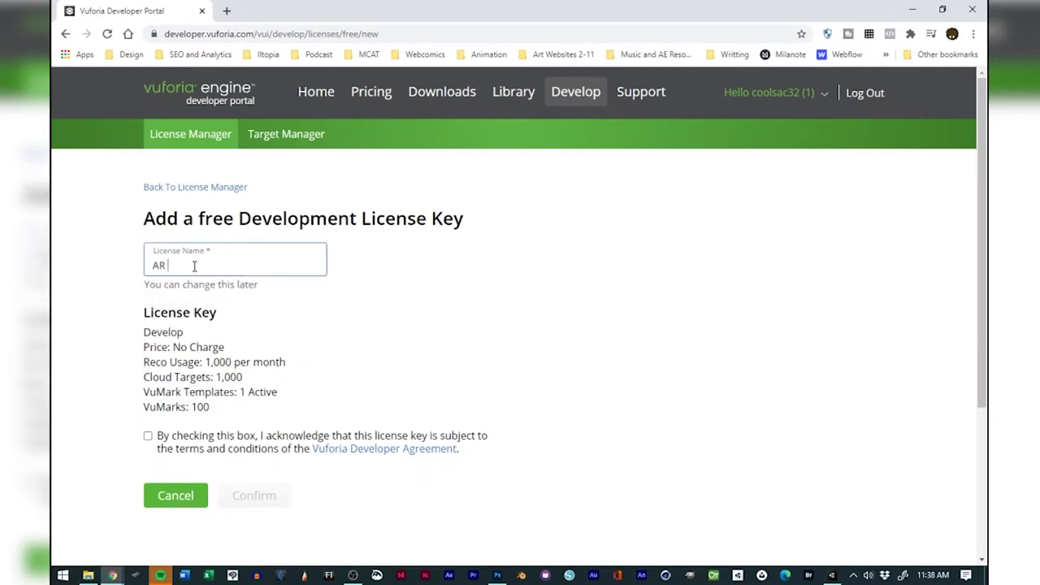
type(" Facemask Test")
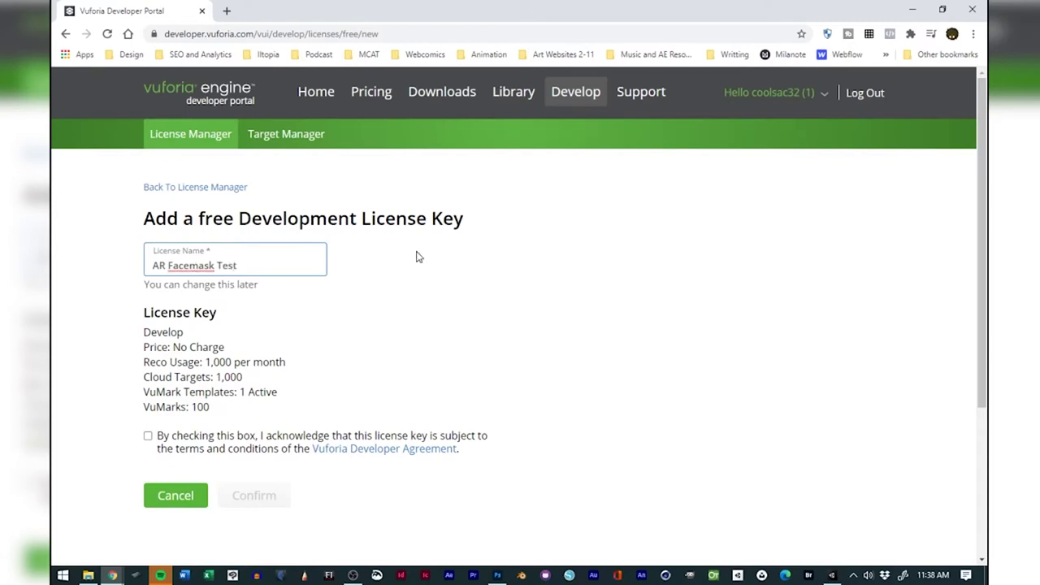
Accept the terms, create the key, and copy it from the AR Facemask Test details.
scroll(360, 371, "down", 2)
left_click(148, 305)
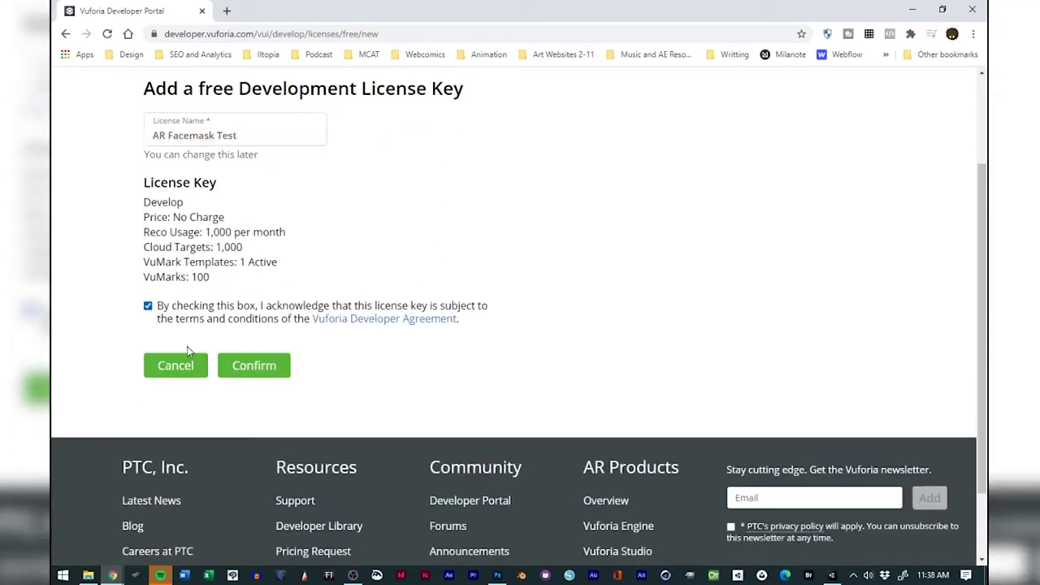
left_click(255, 366)
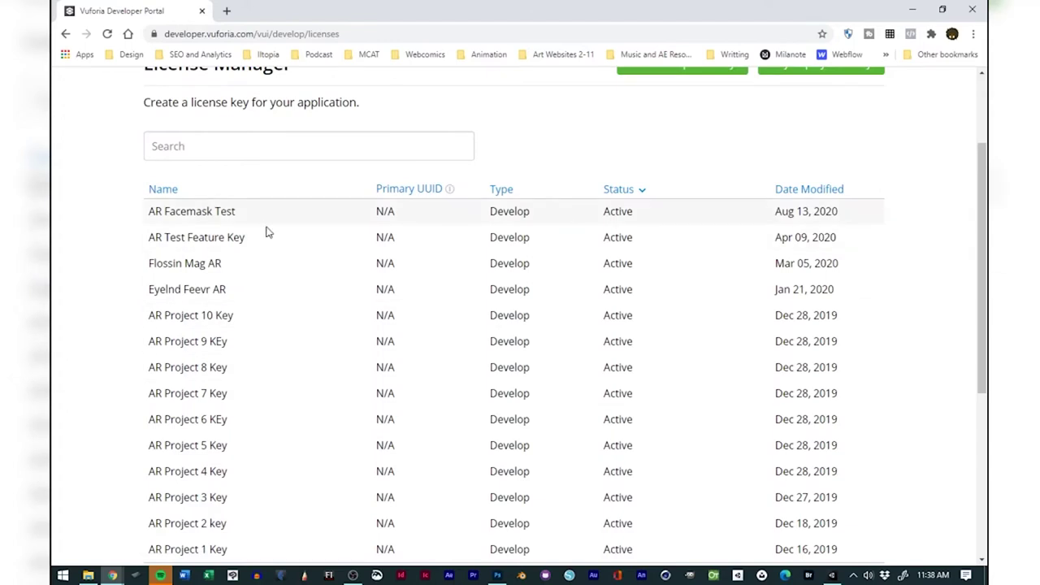
left_click(188, 215)
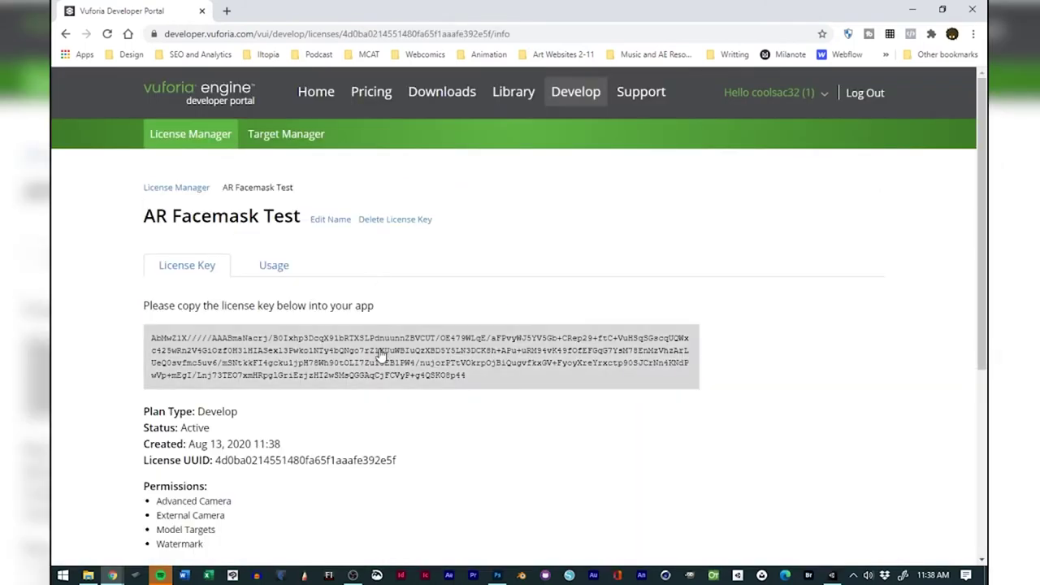
left_click(380, 354)
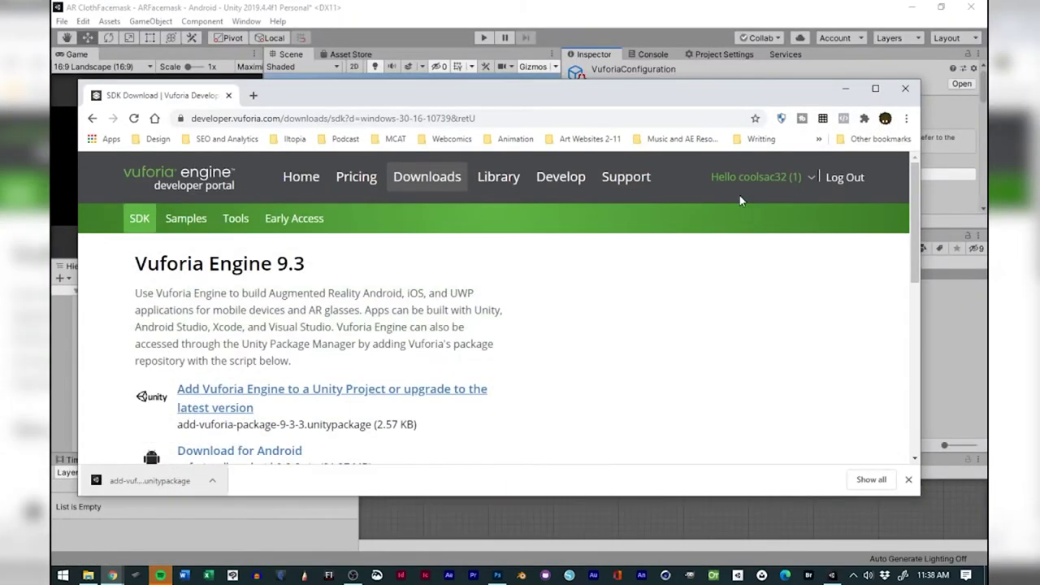
Paste the copied Vuforia app license key into the App License Key field.
left_click(674, 23)
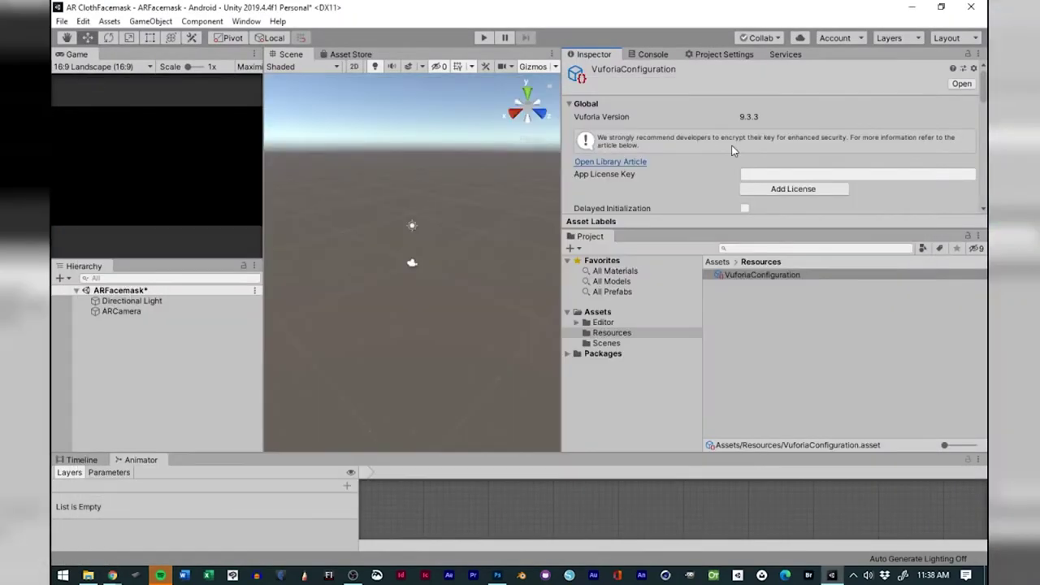
left_click(774, 173)
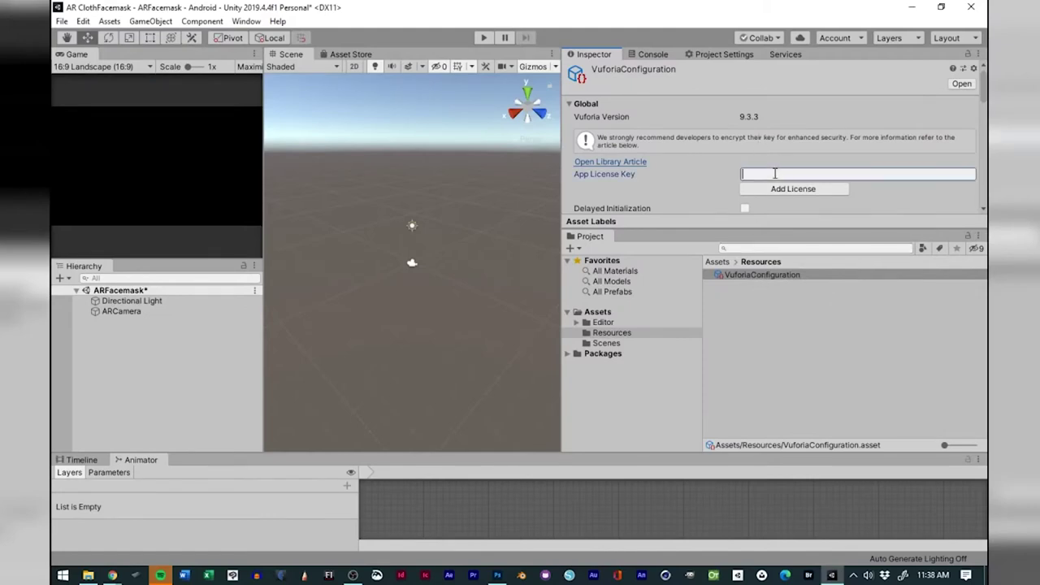
key("ctrl+v")
scroll(675, 176, "down", 3)
scroll(700, 160, "up", 3)
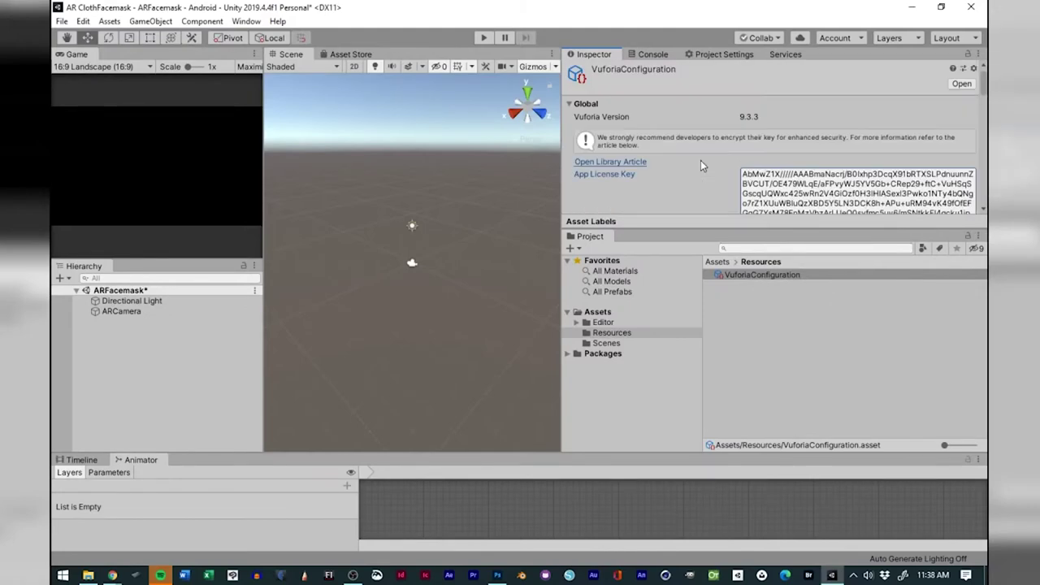
scroll(700, 160, "down", 3)
scroll(700, 160, "down", 5)
scroll(701, 160, "up", 3)
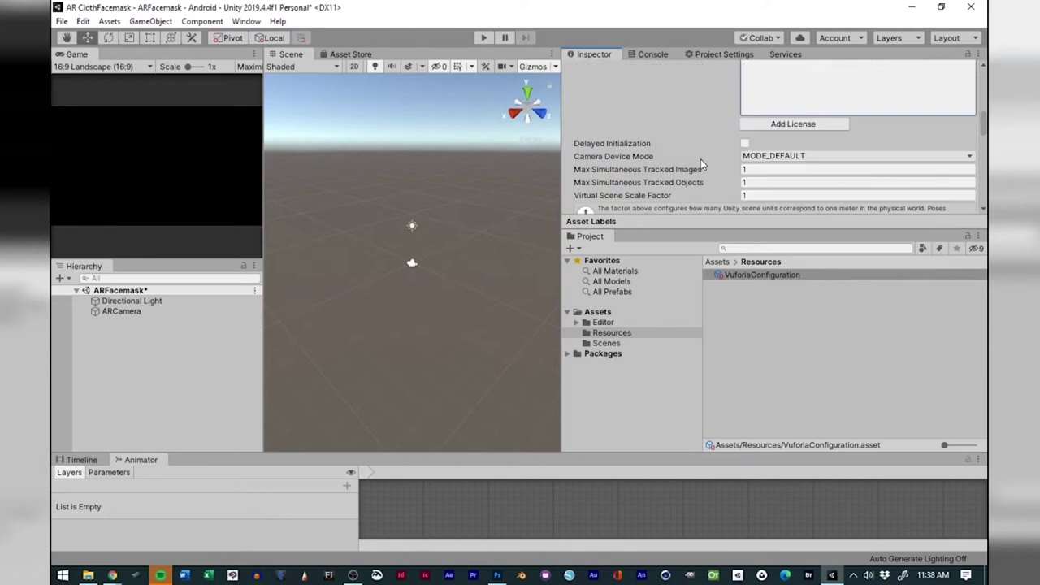
scroll(712, 158, "down", 3)
scroll(712, 159, "up", 3)
Set Camera Device Mode to MODE_OPTIMIZE_QUALITY, keeping Model Target Tracking Mode at DEFAULT.
left_click(774, 157)
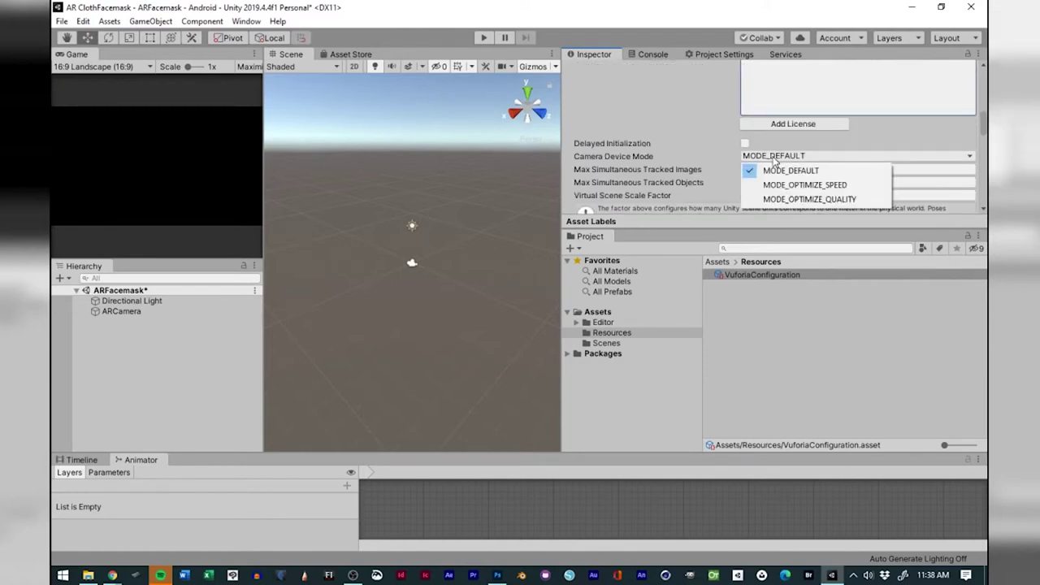
left_click(779, 201)
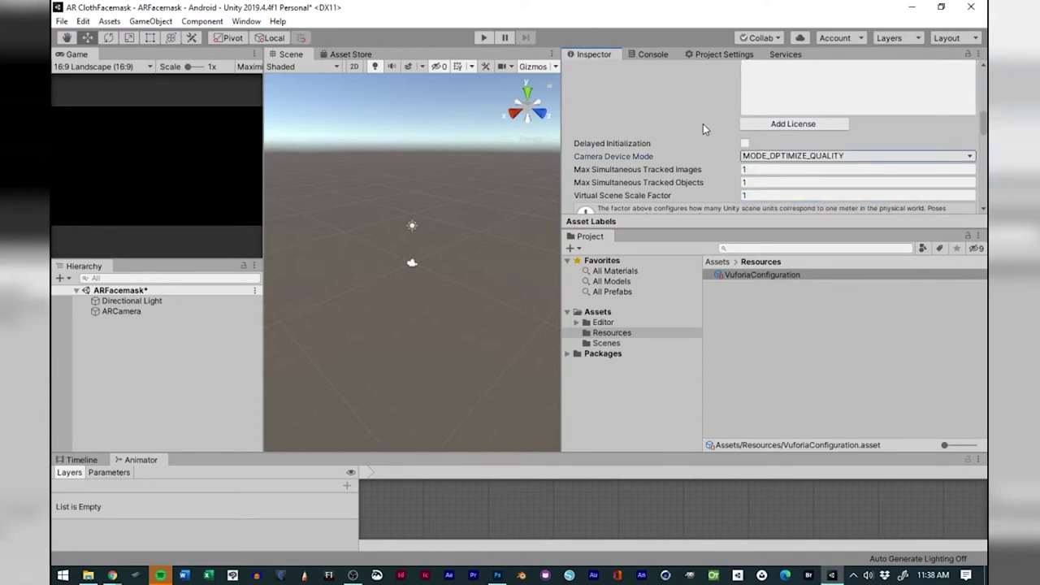
scroll(699, 131, "down", 6)
scroll(796, 137, "up", 3)
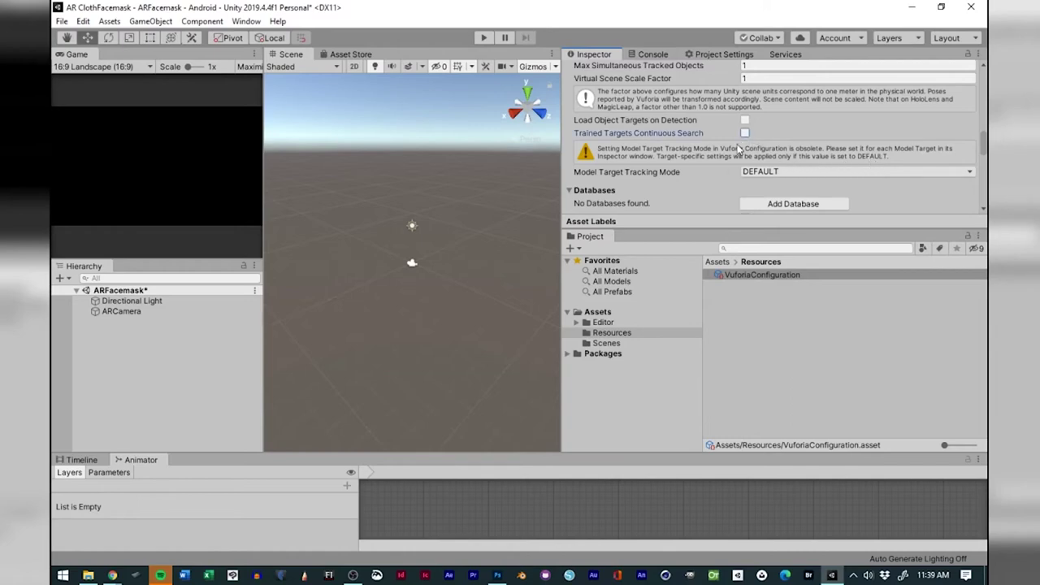
scroll(725, 167, "down", 3)
scroll(842, 131, "up", 3)
left_click(783, 173)
left_click(778, 186)
scroll(706, 180, "down", 6)
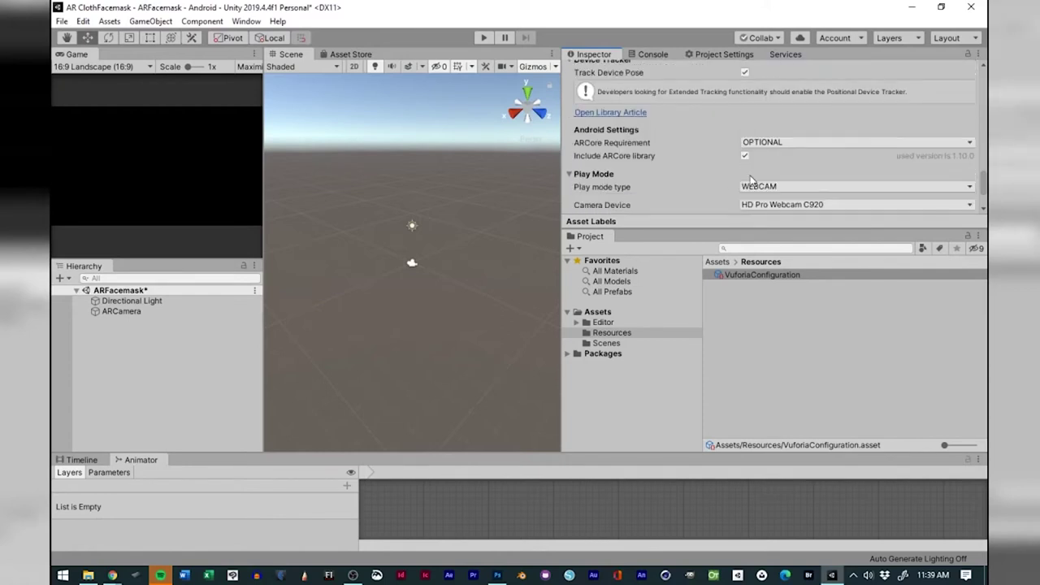
scroll(752, 180, "down", 1)
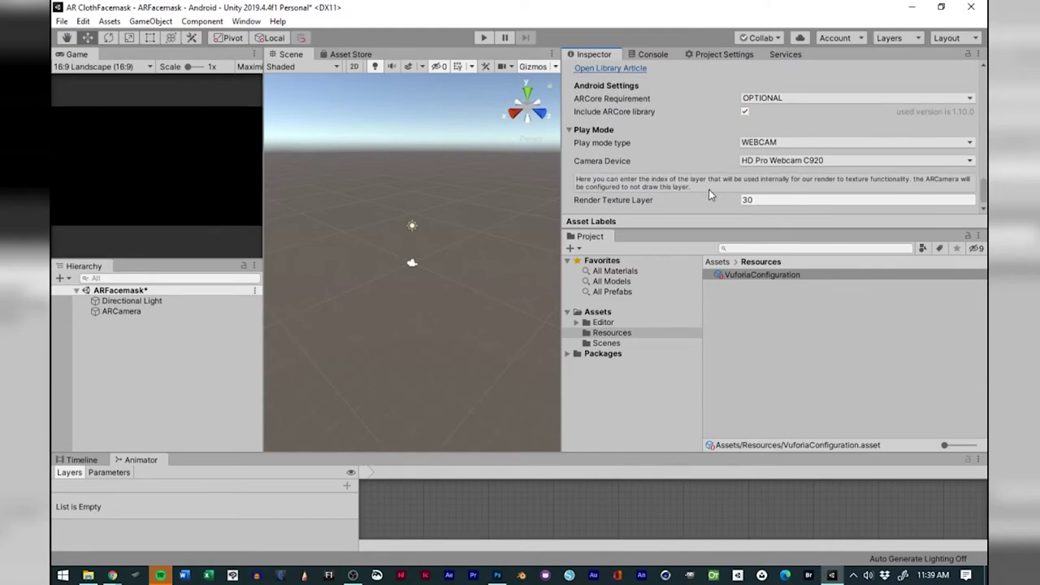
scroll(721, 185, "up", 3)
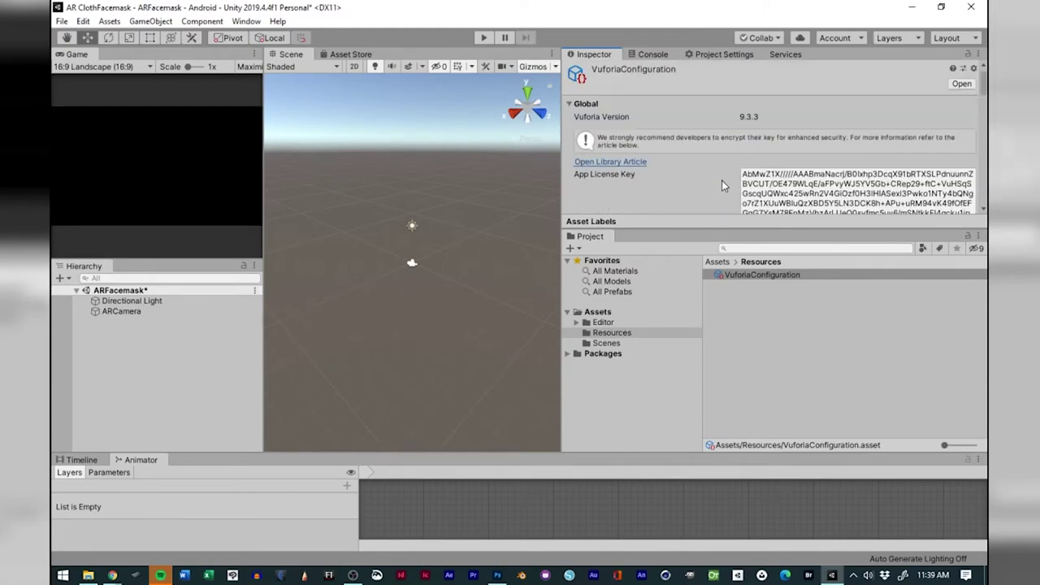
Add a Vuforia Engine Image Target to the ARFacemask scene and orbit the view around it.
left_click(148, 350)
right_click(148, 347)
mouse_move(197, 328)
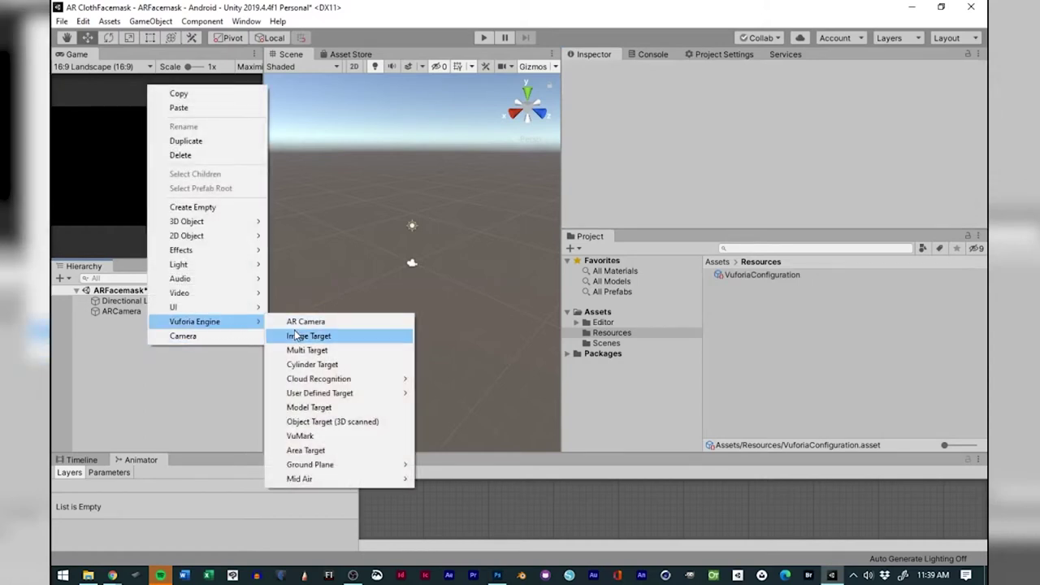
mouse_move(322, 384)
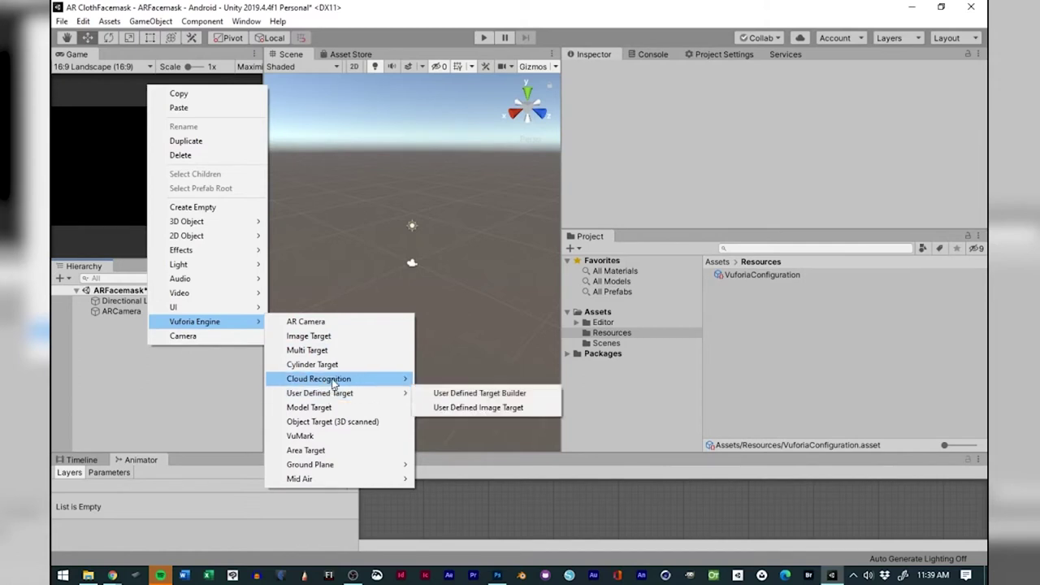
left_click(337, 342)
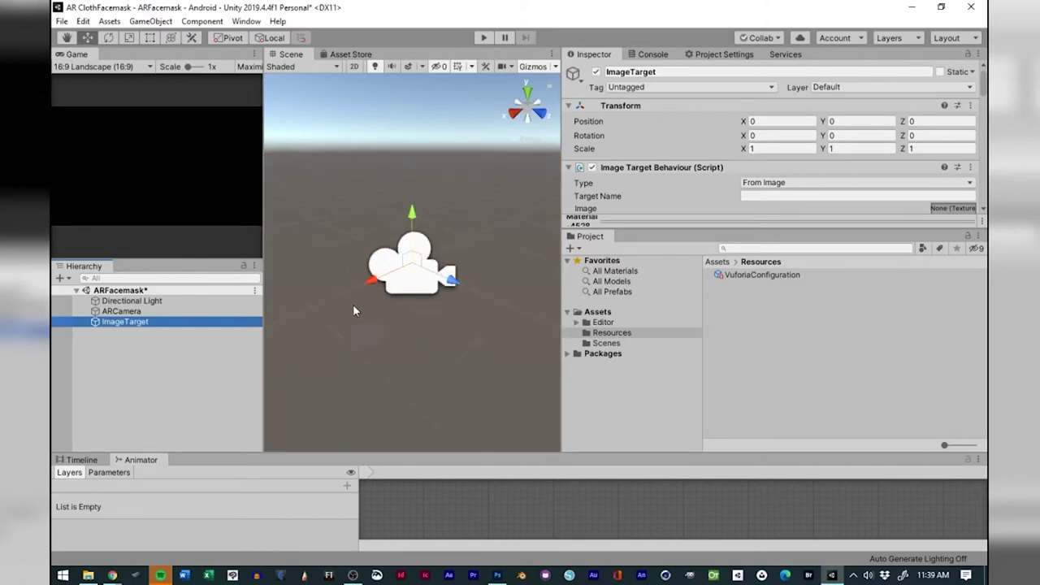
left_click_drag(354, 310, 450, 351, "alt")
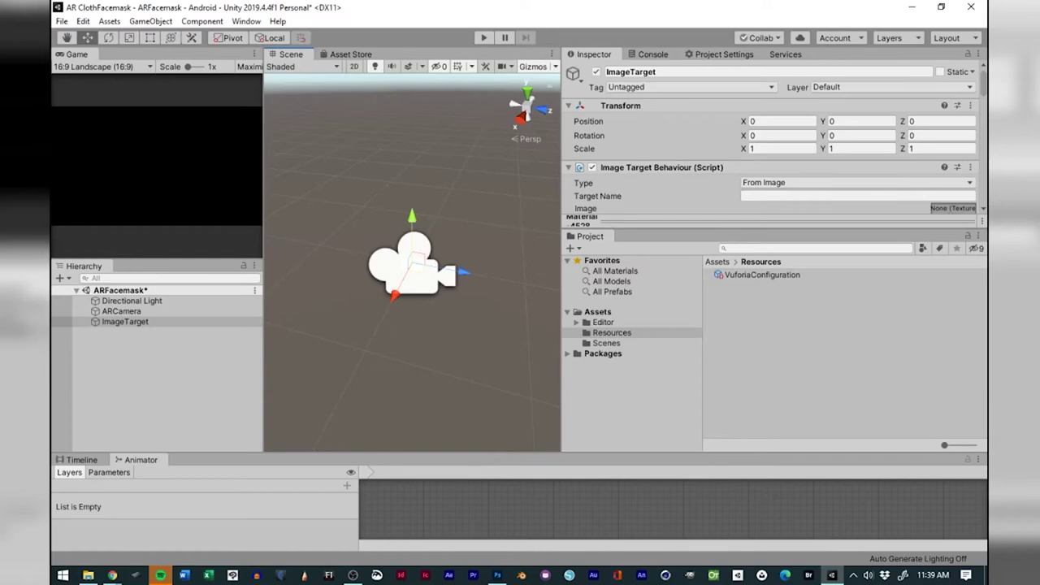
left_click(353, 575)
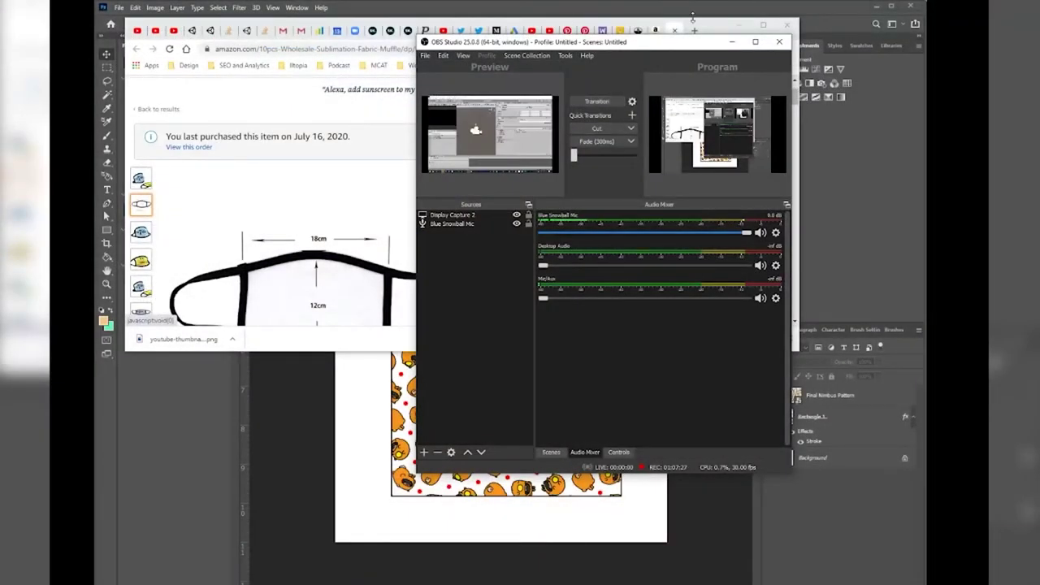
Minimize the Chrome mask listing and OBS Studio to bring the Photoshop template into view.
left_click(738, 24)
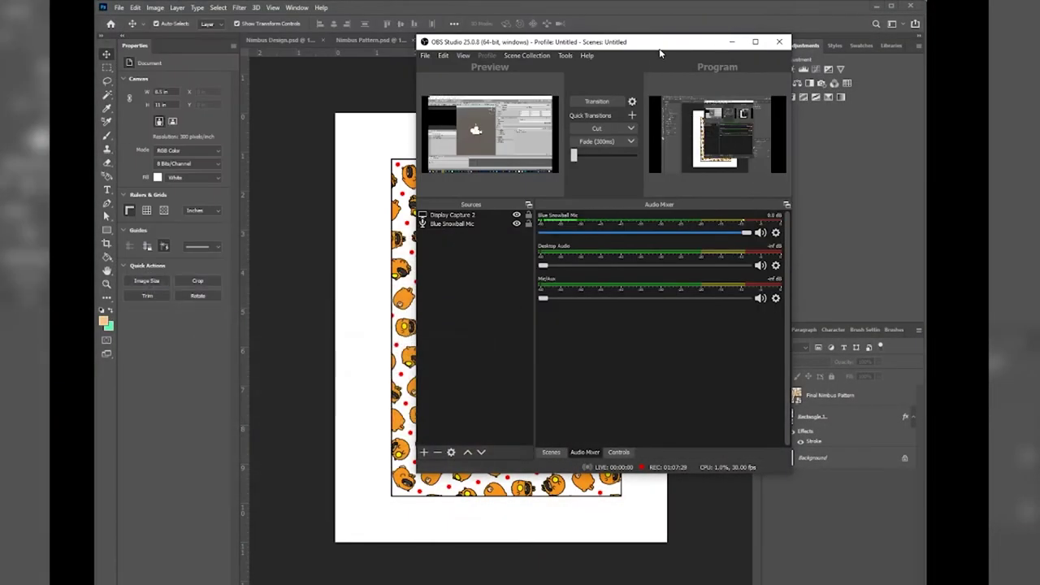
left_click(732, 41)
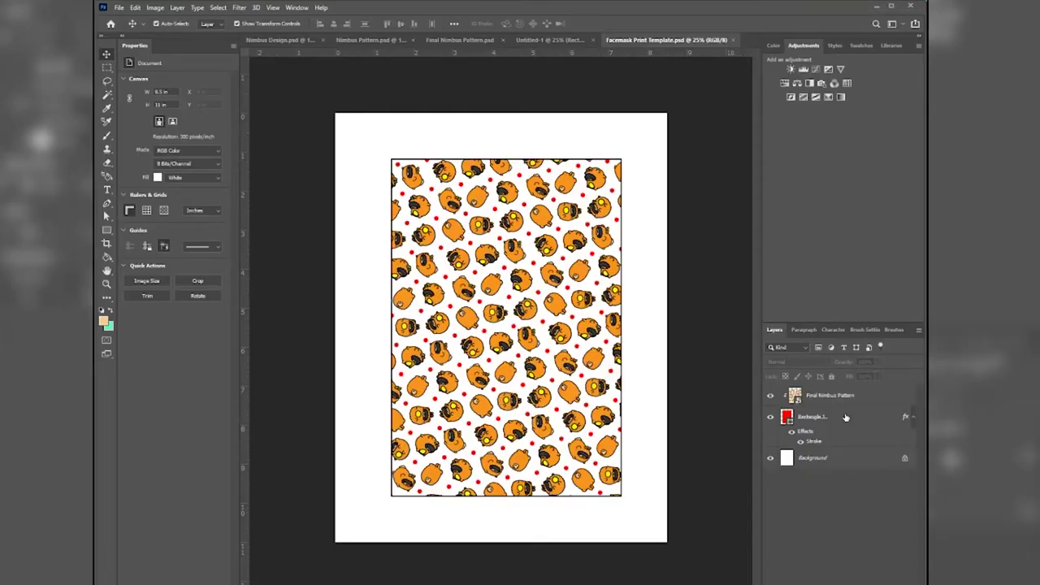
Rotate Rectangle 1 and Final Nimbus Pattern together by 90° into landscape.
left_click(831, 421)
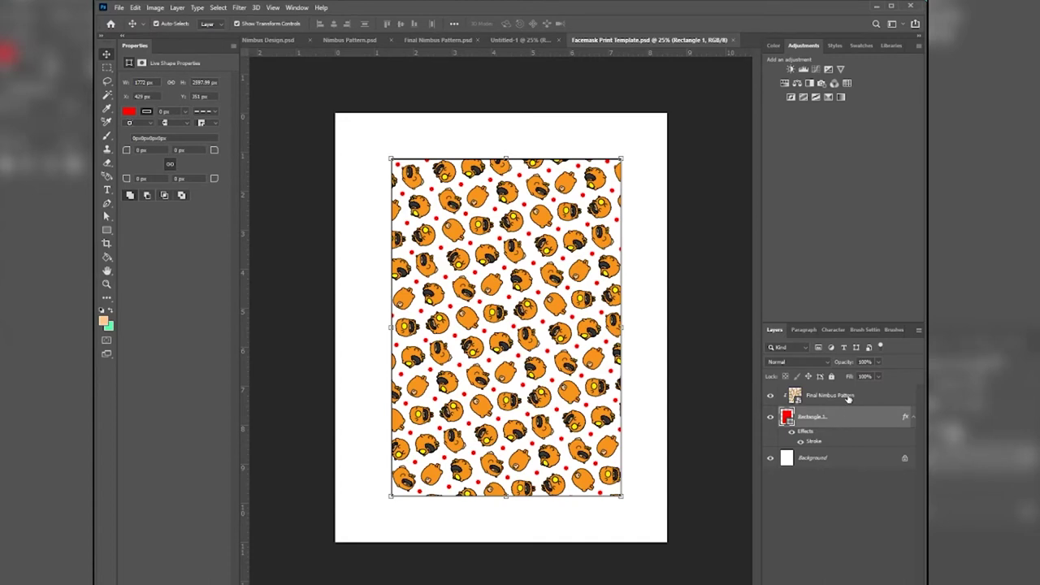
left_click(847, 399, "shift")
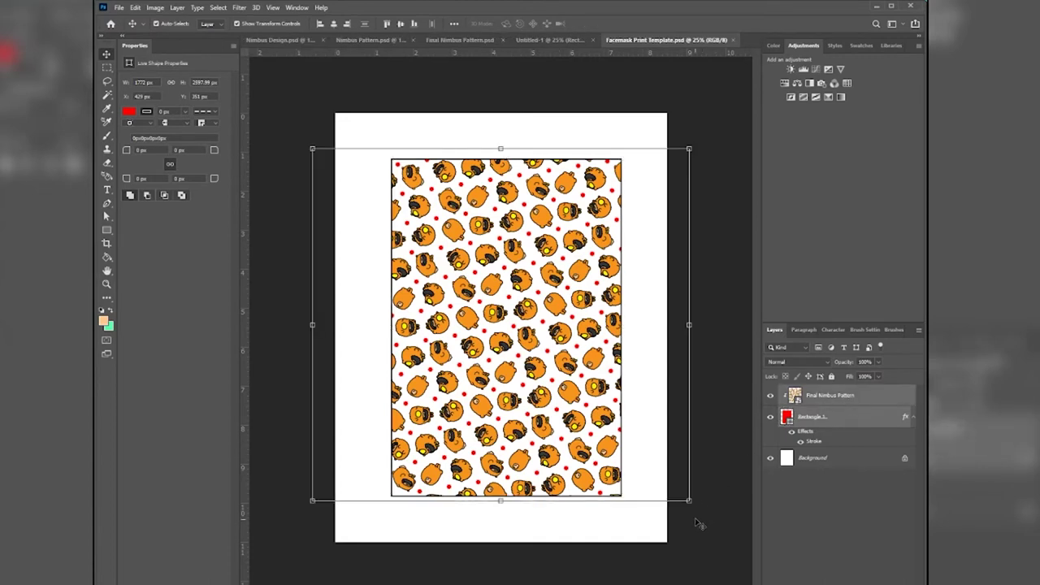
key("ctrl+t")
left_click_drag(696, 510, 608, 216)
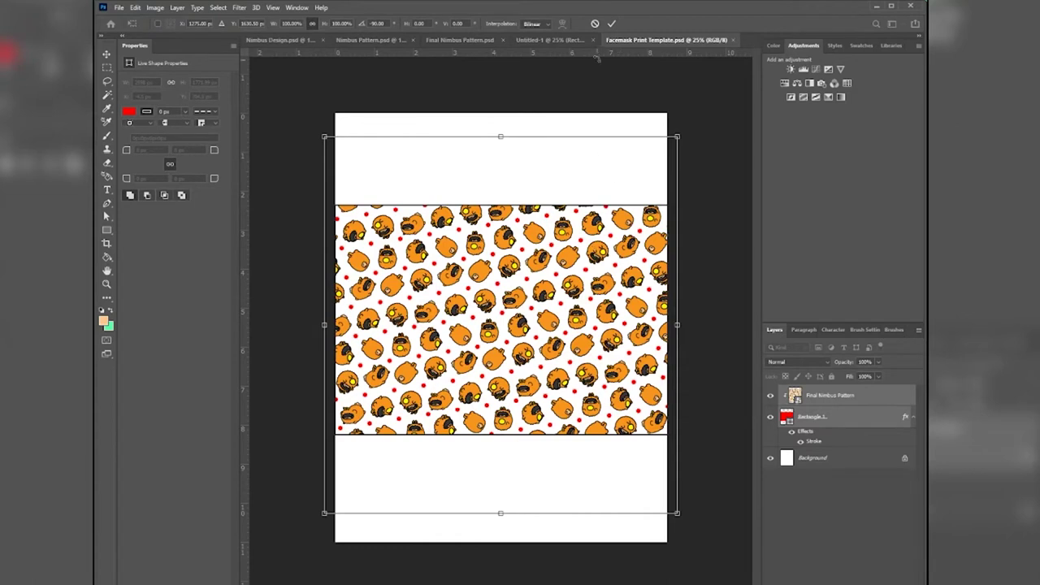
left_click(612, 24)
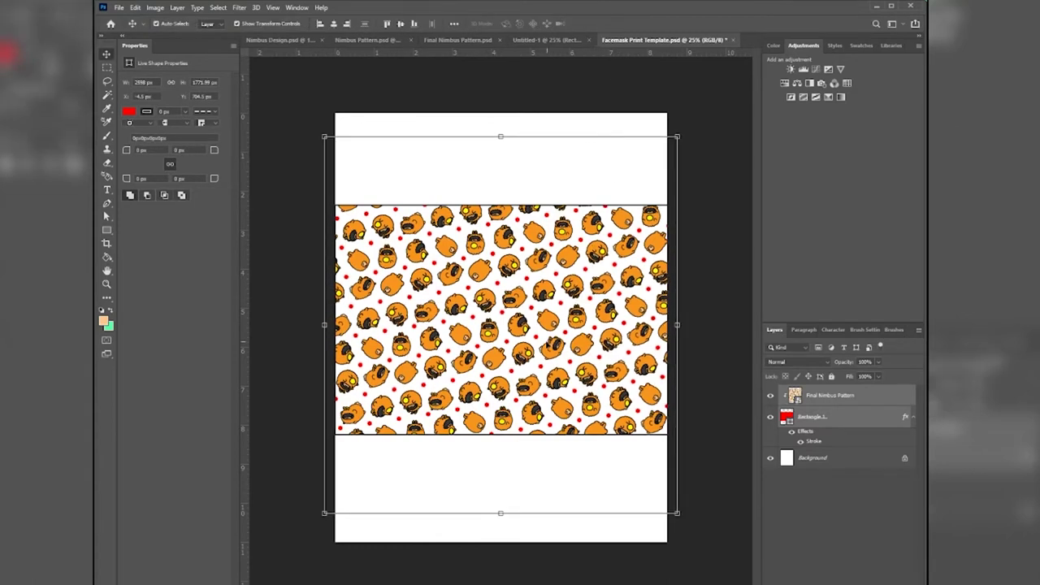
left_click(725, 406)
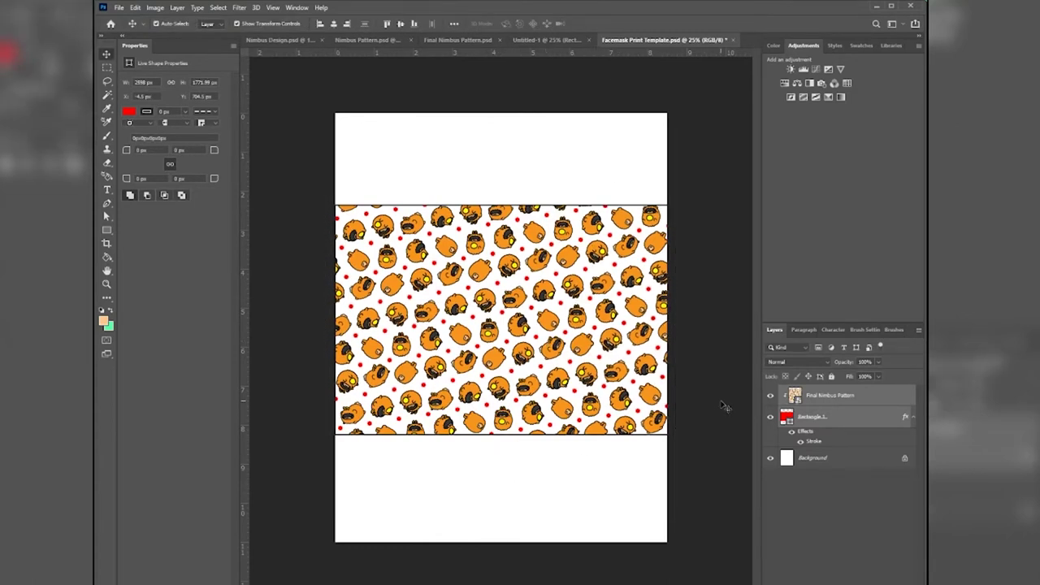
Flip the Final Nimbus Pattern layer horizontally.
left_click(823, 395)
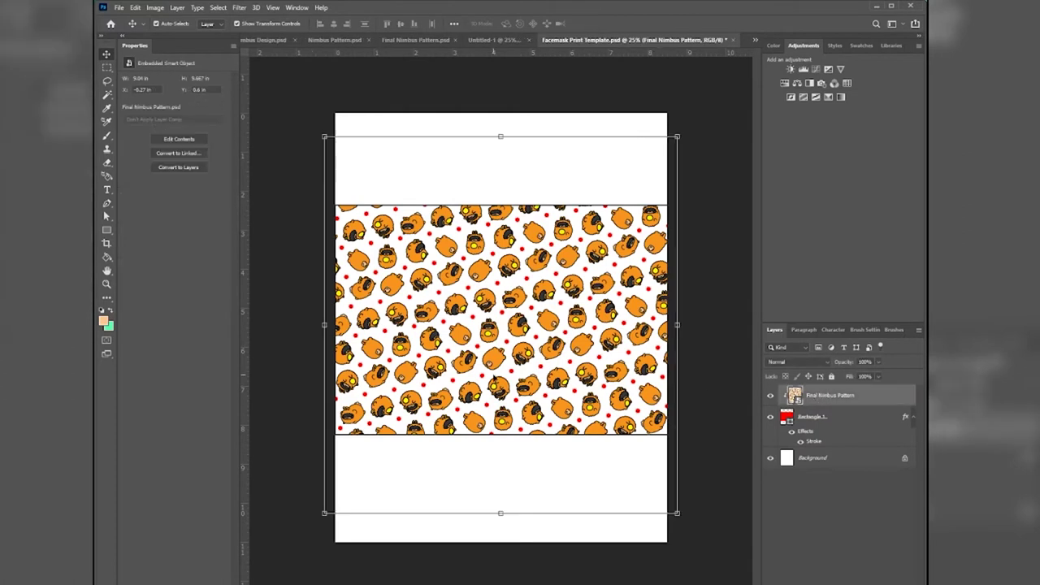
left_click(135, 8)
mouse_move(195, 244)
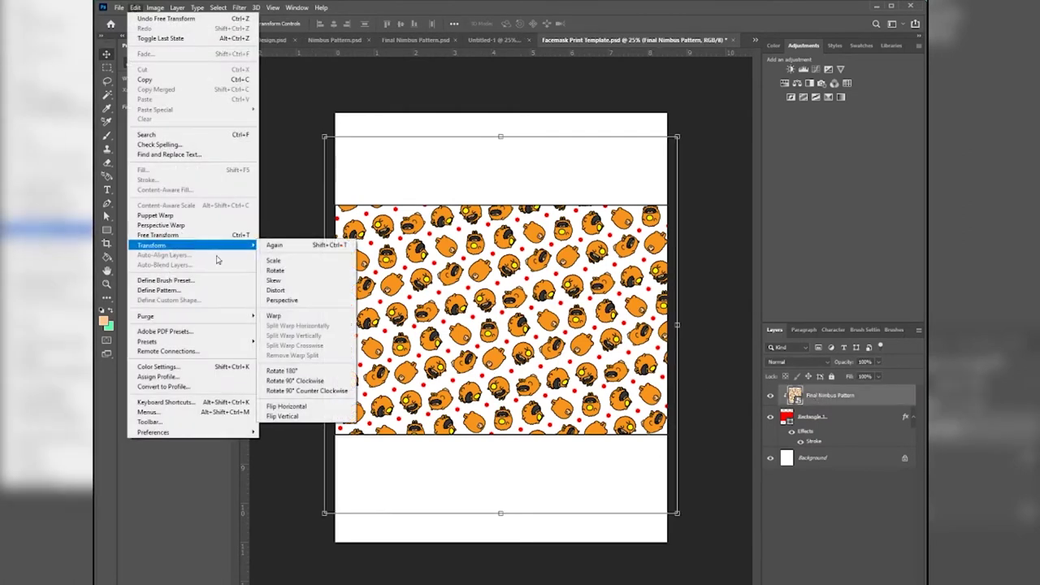
left_click(312, 415)
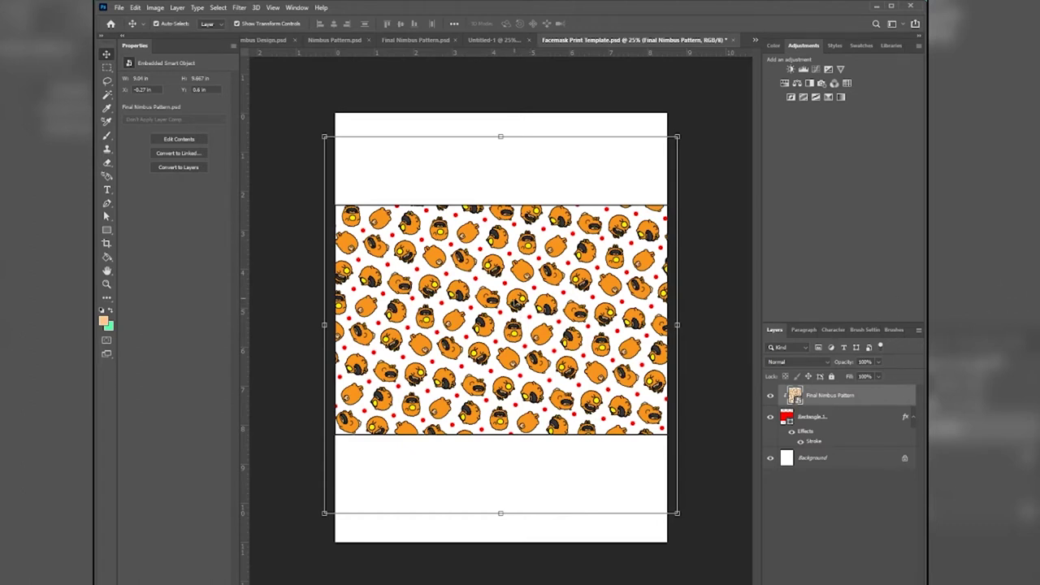
left_click(860, 428)
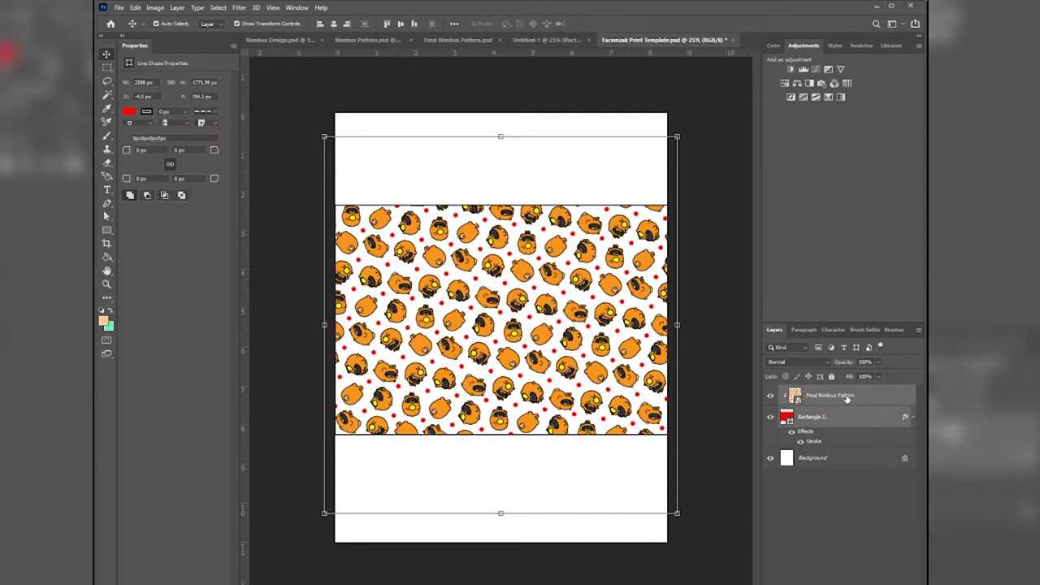
Combine pattern and rectangle into a smart object named 'Facemask Design' and open its contents.
right_click(829, 402)
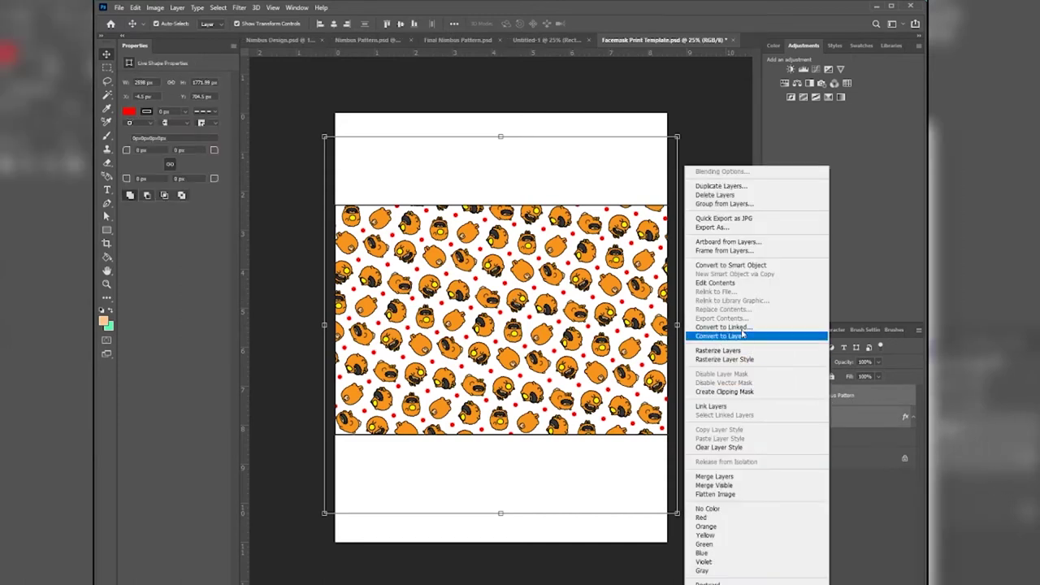
left_click(741, 267)
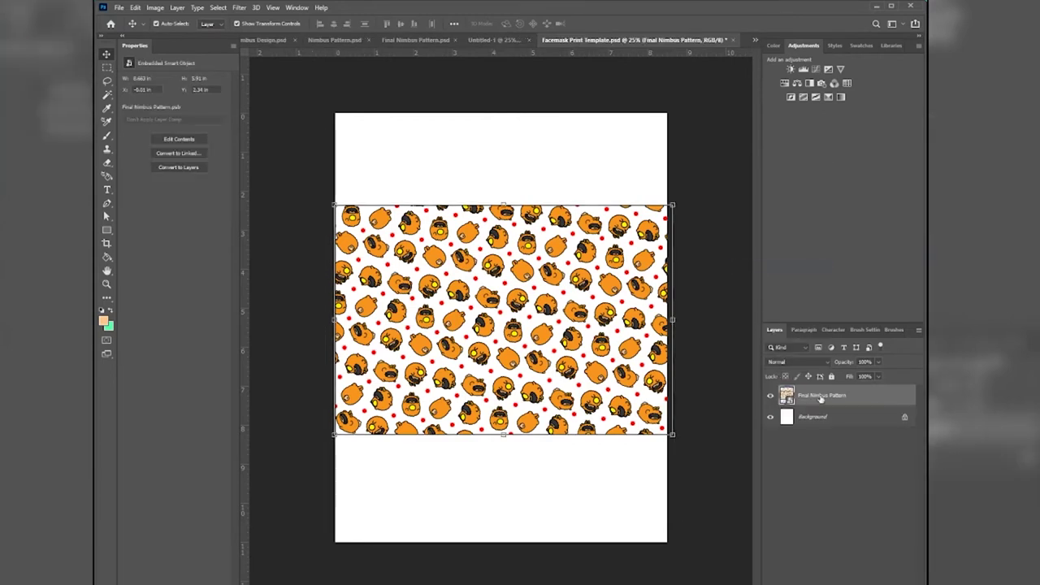
double_click(821, 396)
type("Fi")
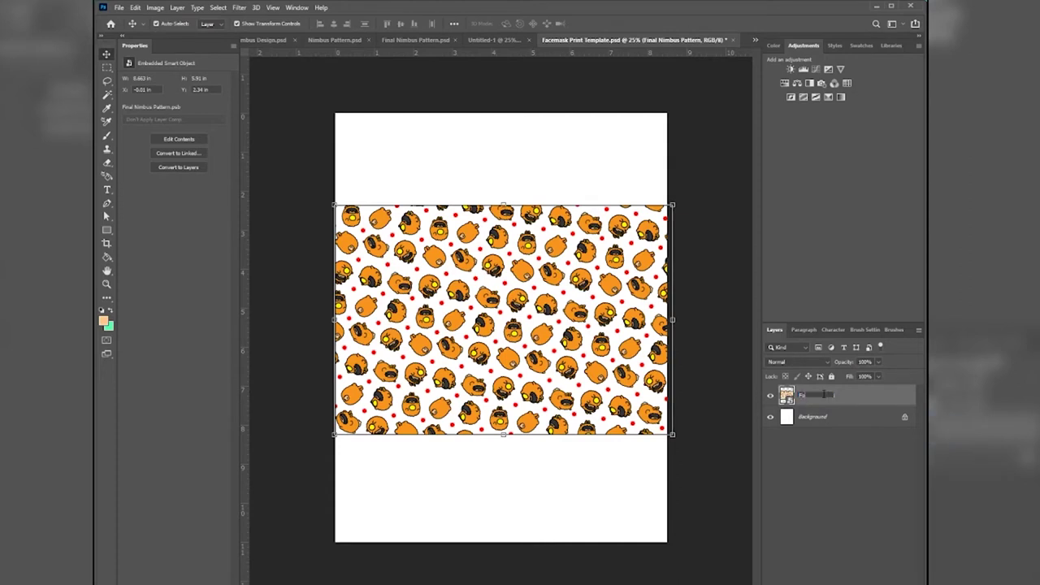
type("cemask Design")
key("Return")
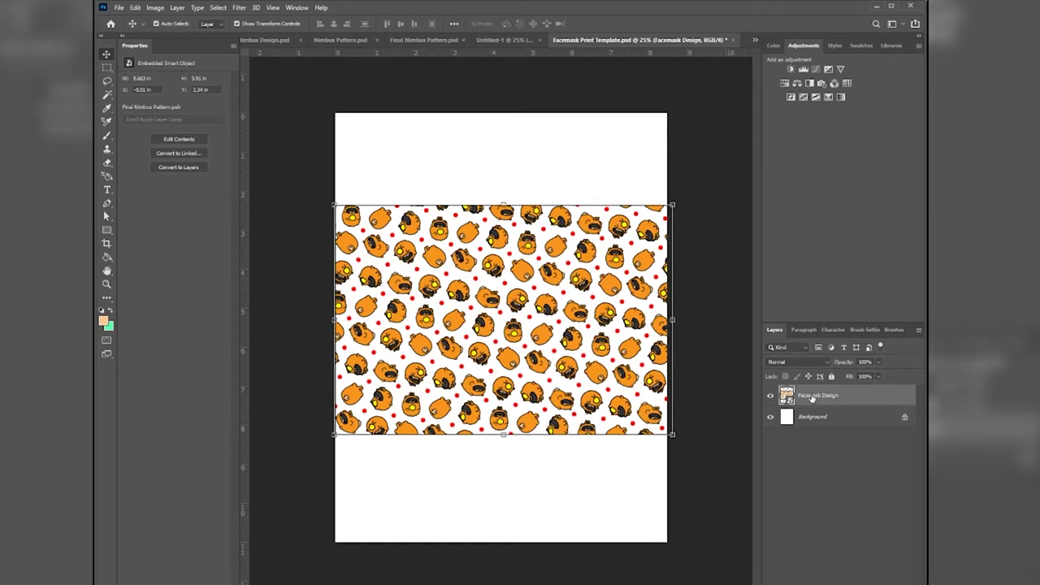
double_click(787, 397)
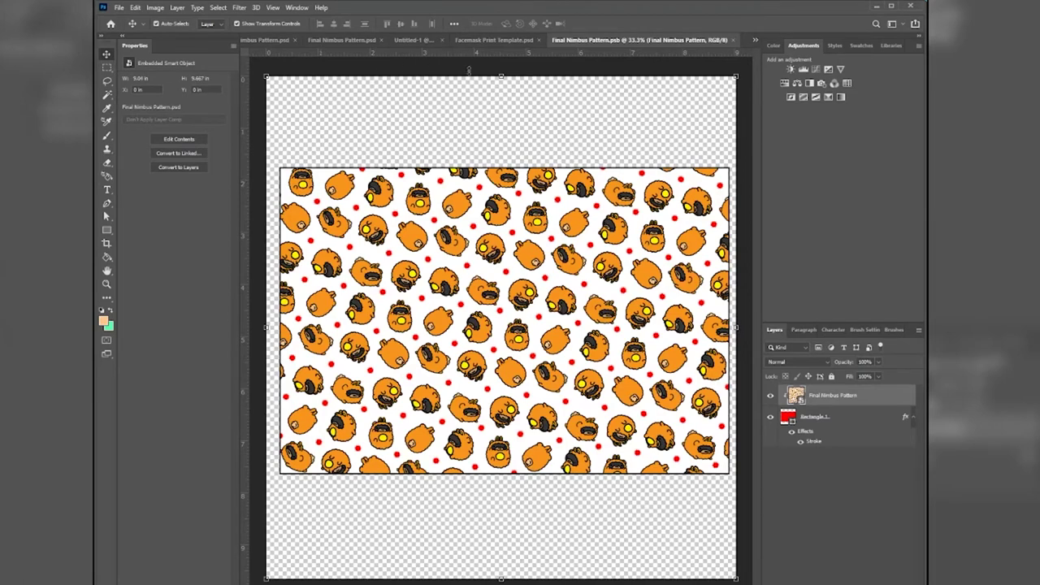
Crop the Final Nimbus Pattern.psb canvas to the pattern's top, bottom, left and right edges.
left_click(106, 243)
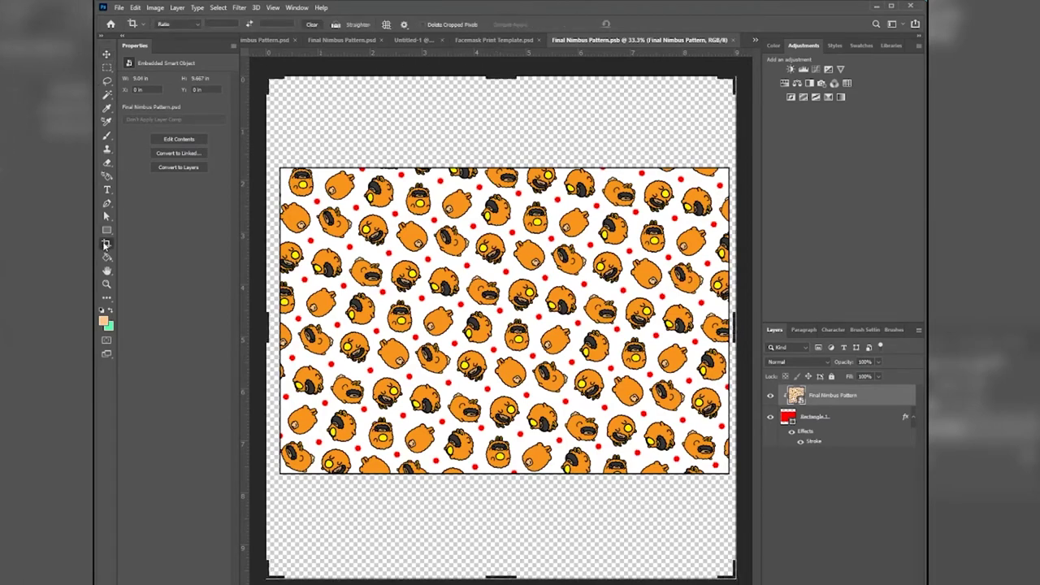
left_click_drag(499, 77, 498, 134)
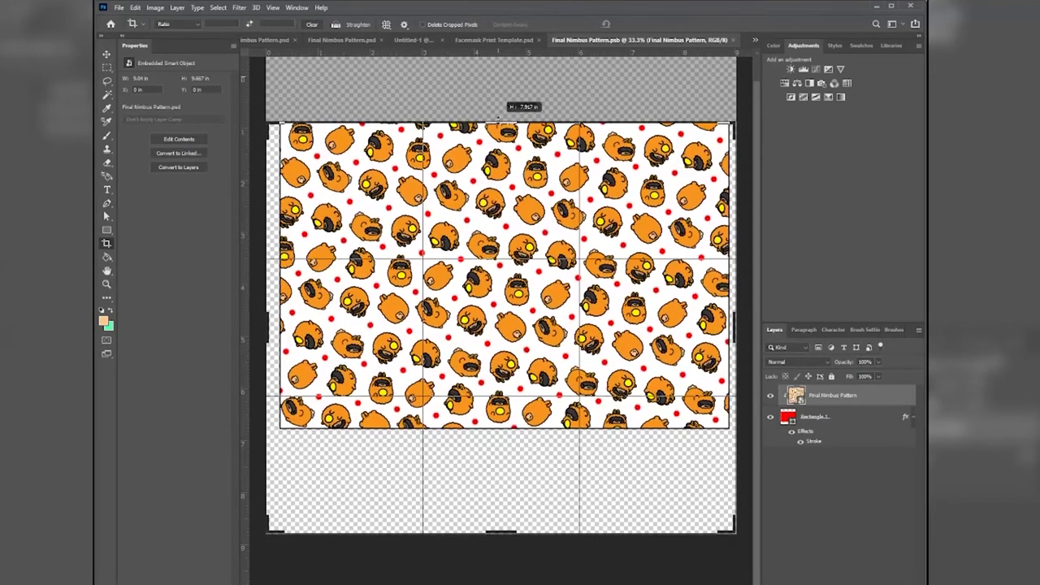
left_click_drag(504, 532, 504, 480)
left_click(268, 340)
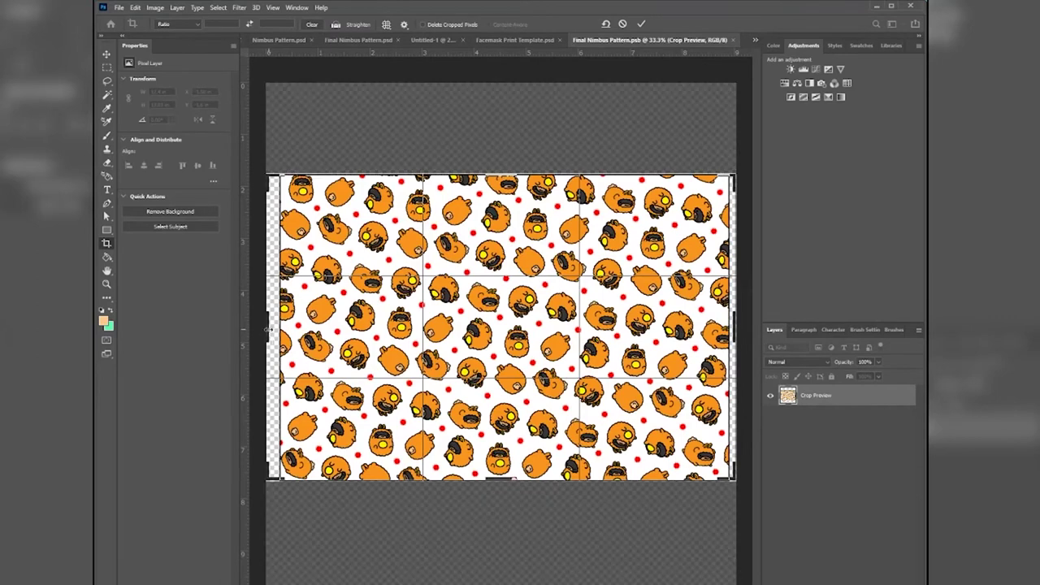
left_click_drag(268, 329, 275, 329)
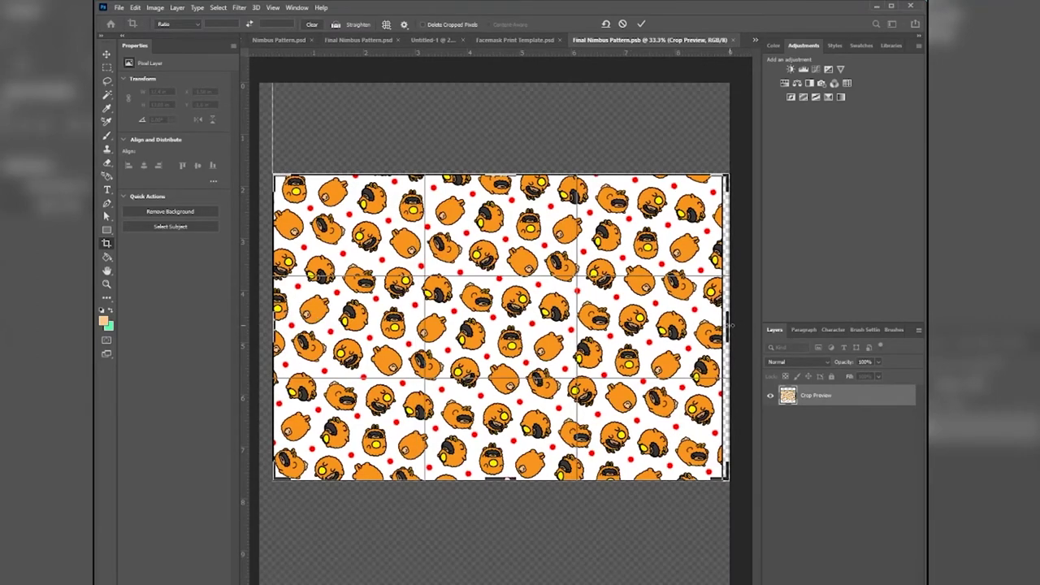
left_click_drag(729, 325, 724, 326)
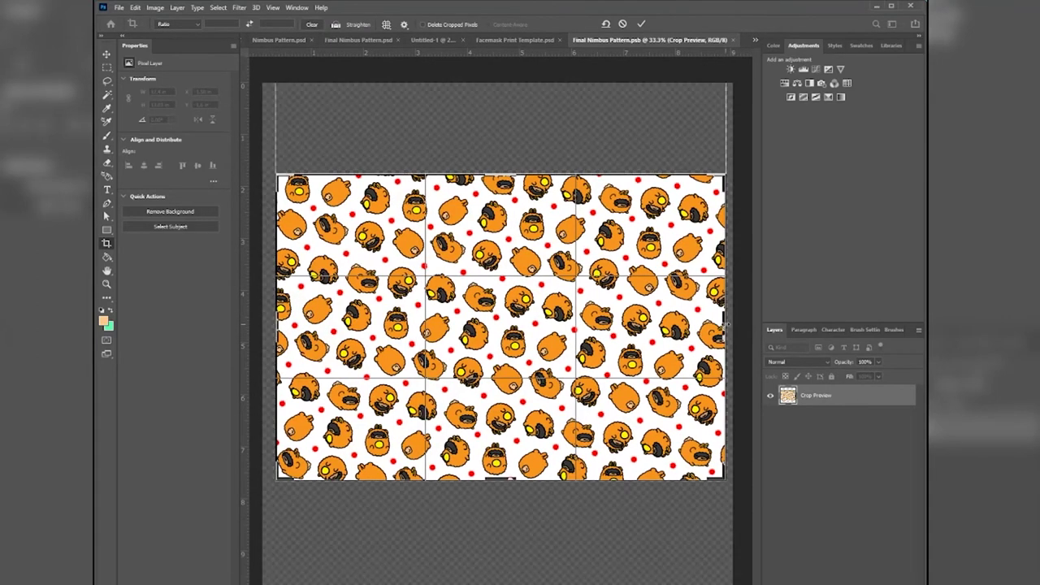
left_click(641, 26)
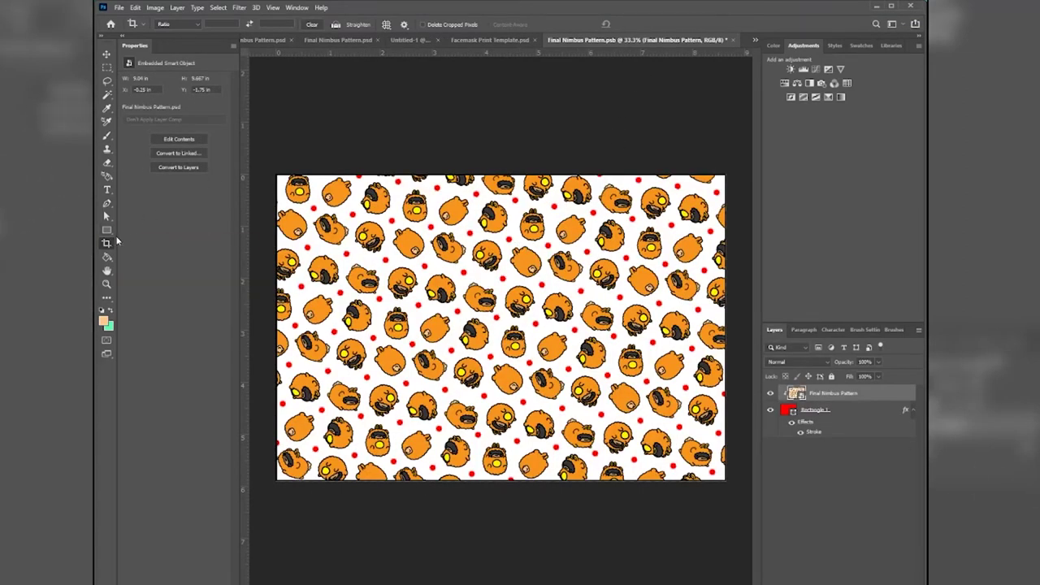
Create an 18 cm × 12 cm rectangle on the pattern canvas.
left_click(107, 230)
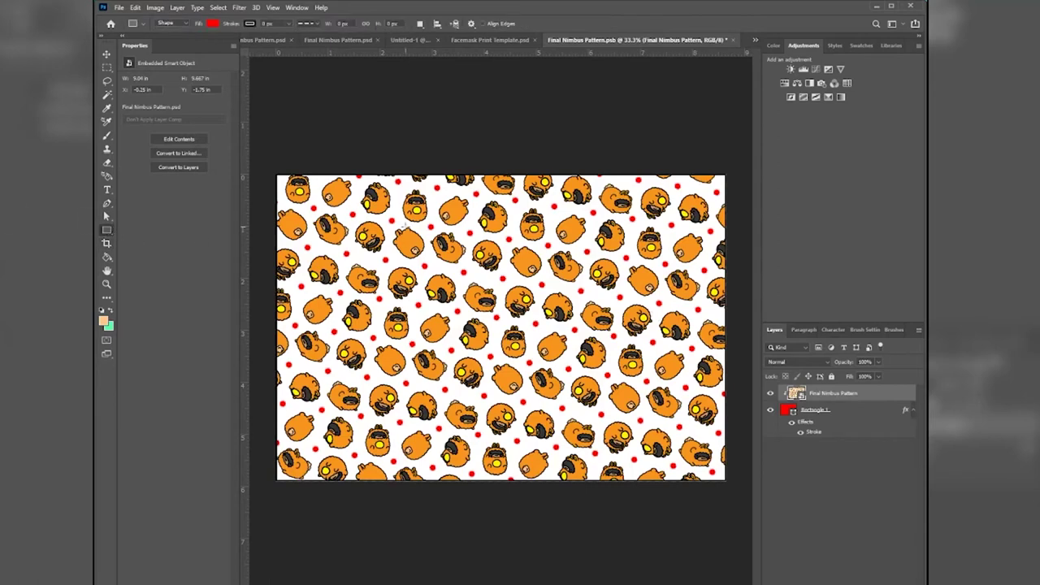
left_click(463, 273)
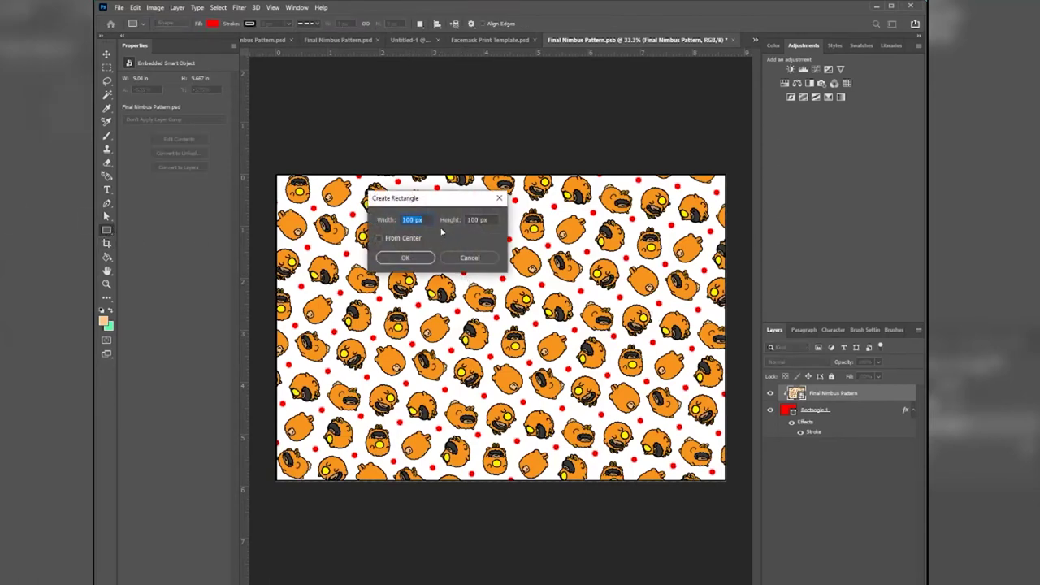
type("18 cm")
key("Tab")
type("12")
key("Return")
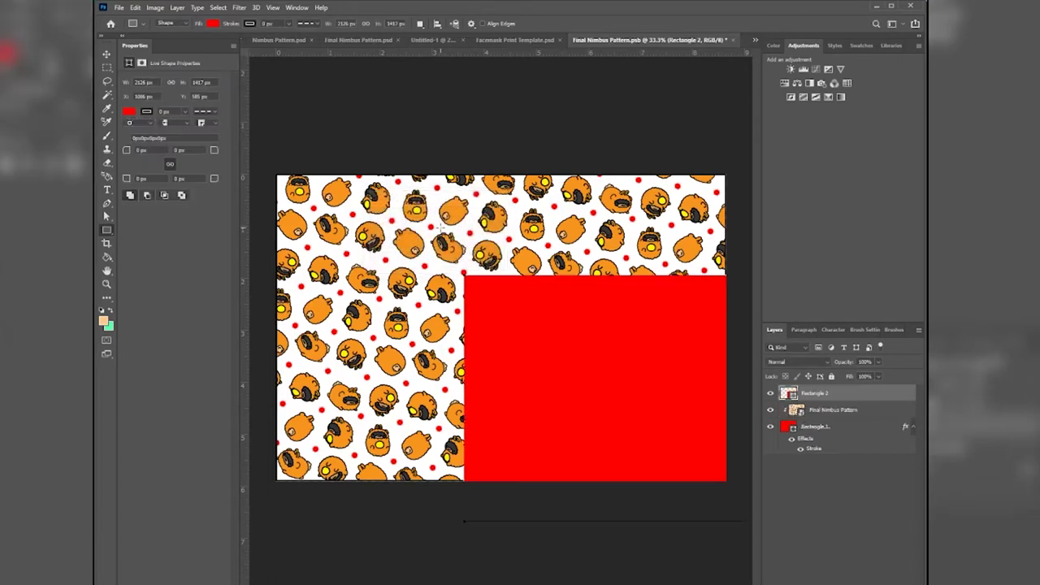
Move the red rectangle up-left over the centre of the pattern.
left_click(106, 54)
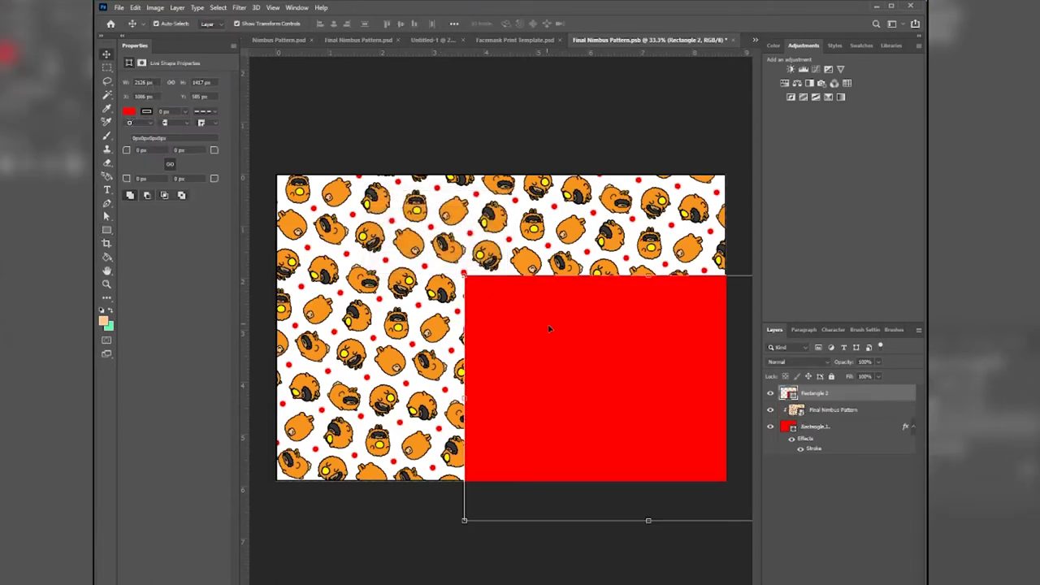
left_click_drag(546, 326, 407, 258)
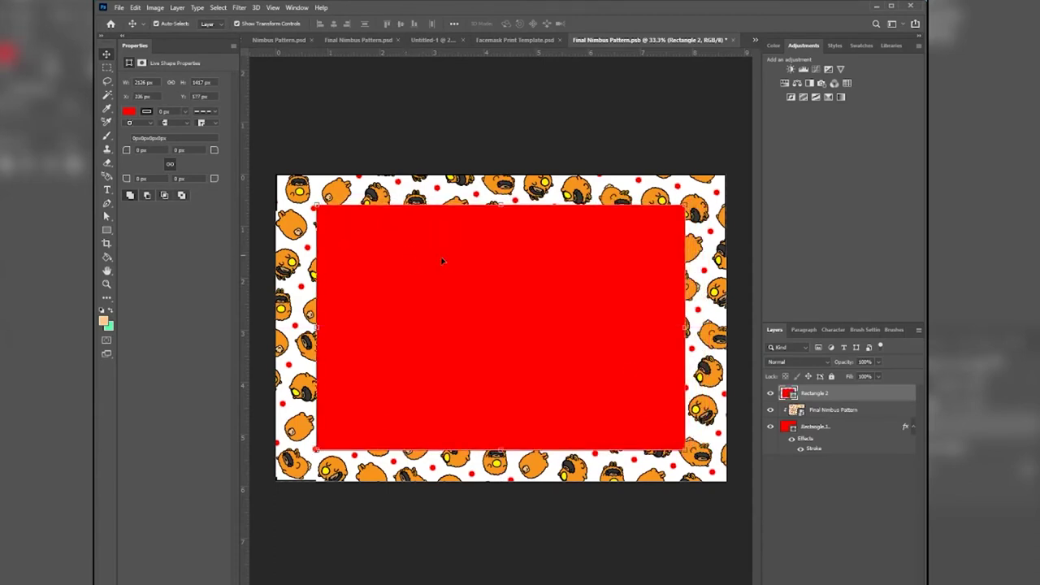
left_click(821, 412)
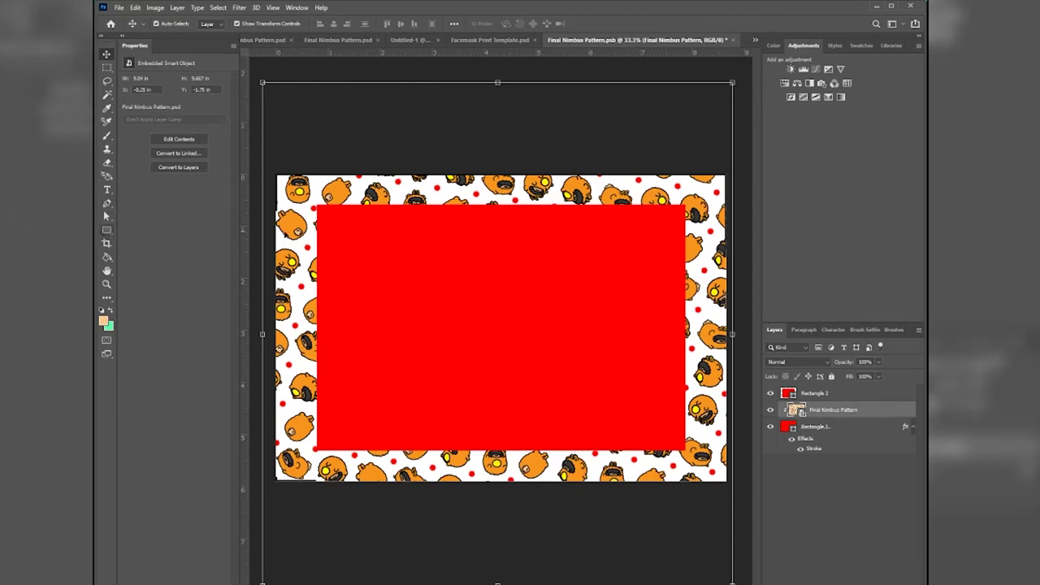
Commit a small transform on Rectangle 2, then give it a white layer mask.
left_click(374, 248)
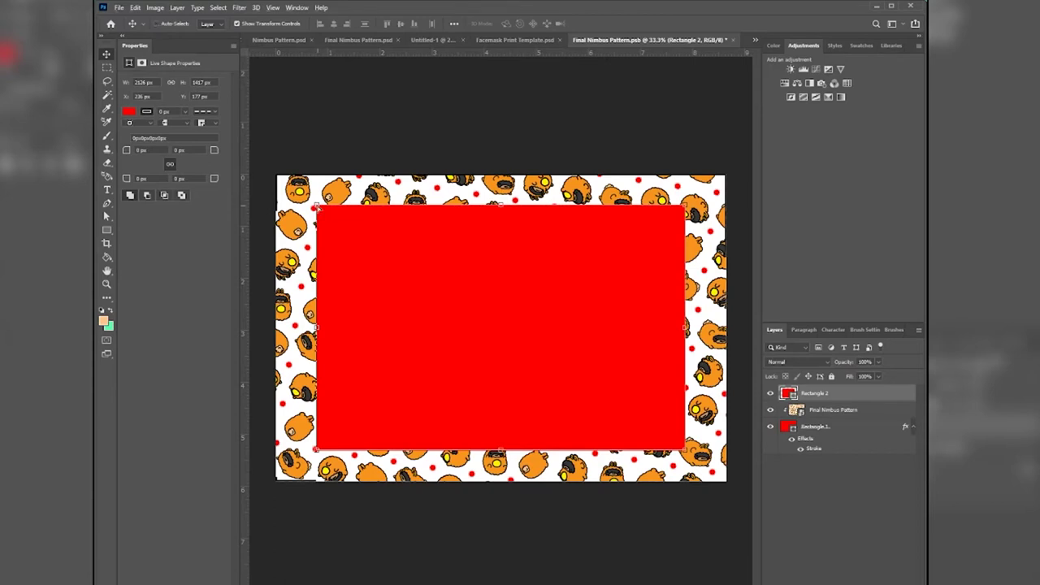
mouse_move(319, 210)
left_mouse_down("ctrl")
mouse_move(321, 245)
mouse_move(318, 212)
left_mouse_up("ctrl")
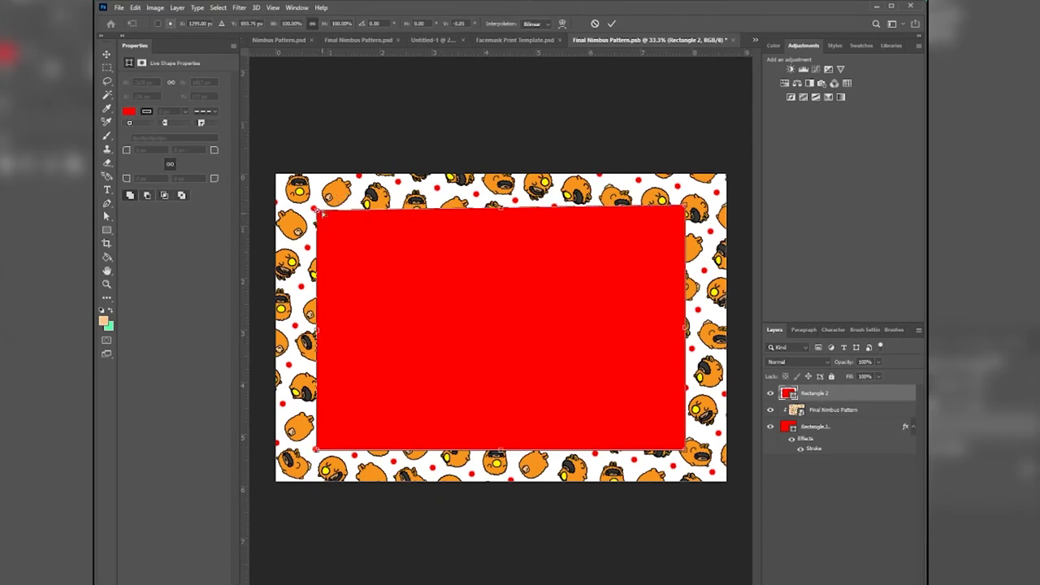
left_click(611, 24)
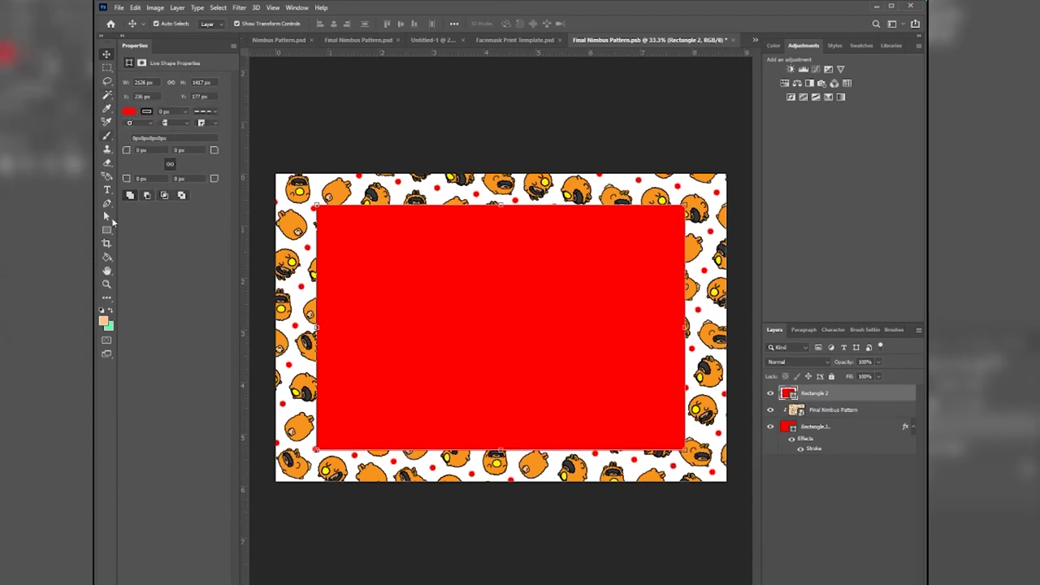
right_click(835, 403)
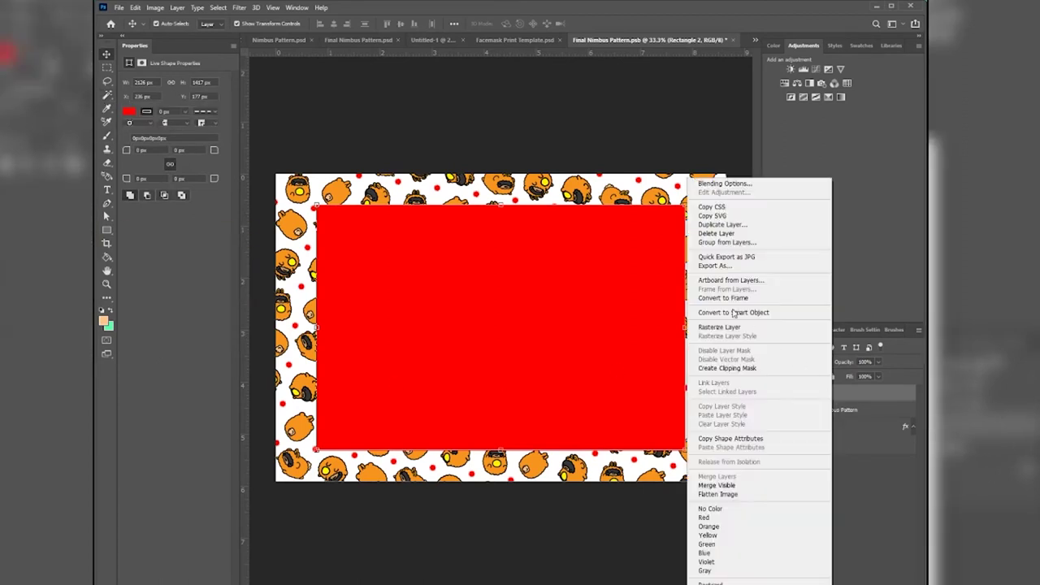
left_click(885, 521)
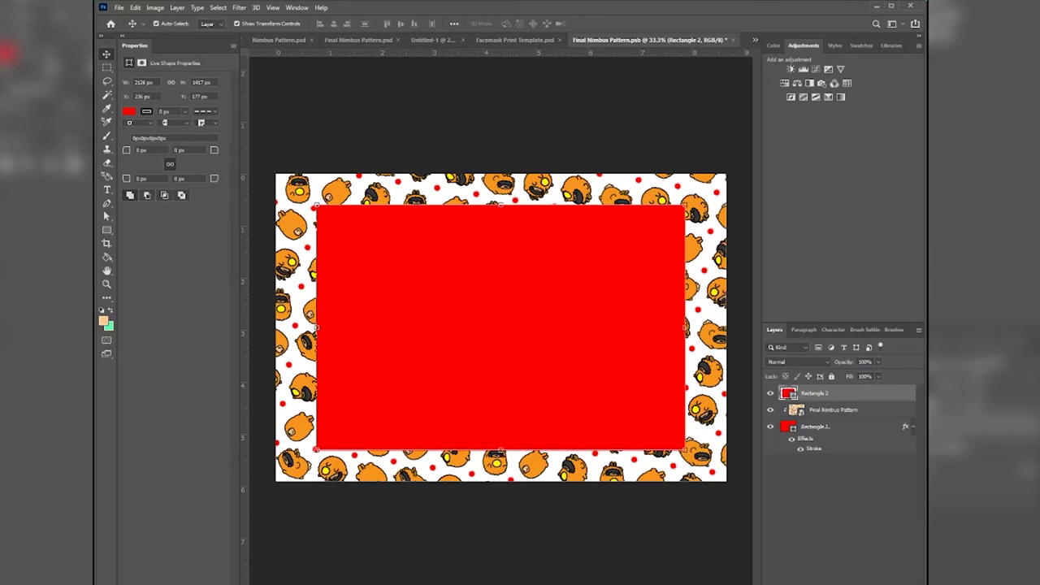
left_click(829, 579)
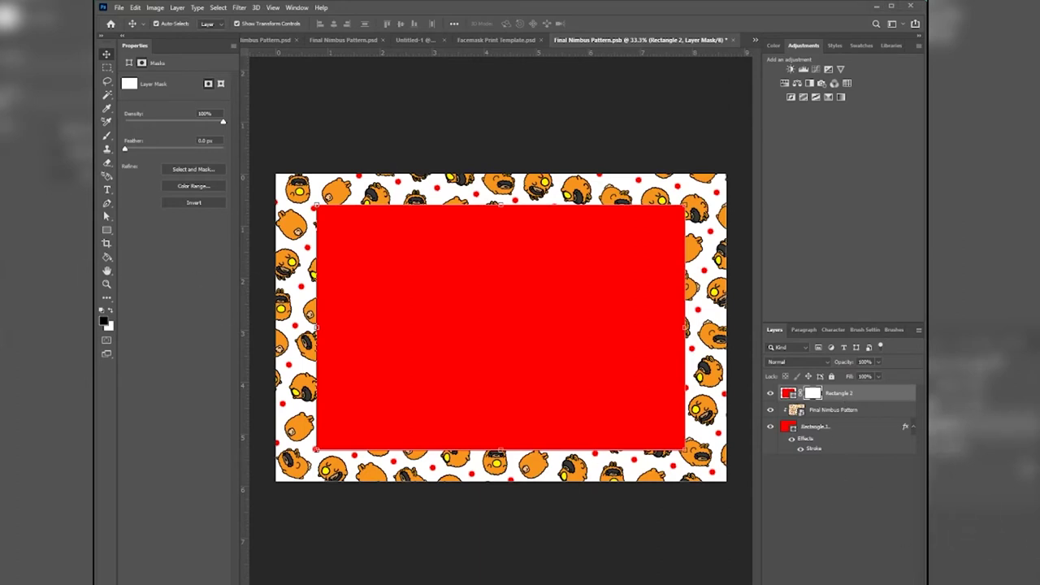
Show Chrome's enlarged 18 cm × 12 cm blank mask photo beside the Photoshop canvas.
key("alt+Tab")
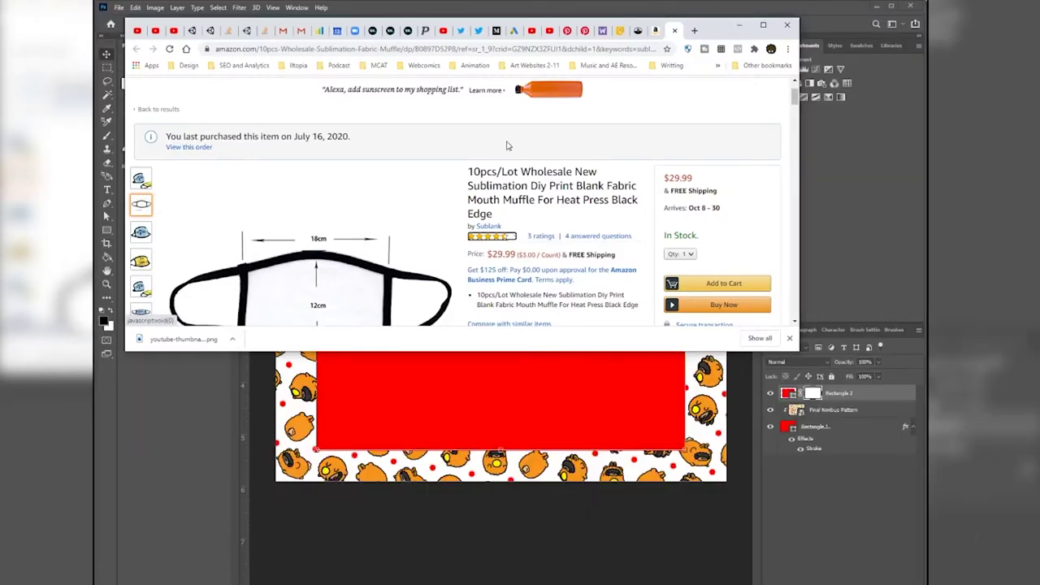
left_click_drag(481, 354, 481, 470)
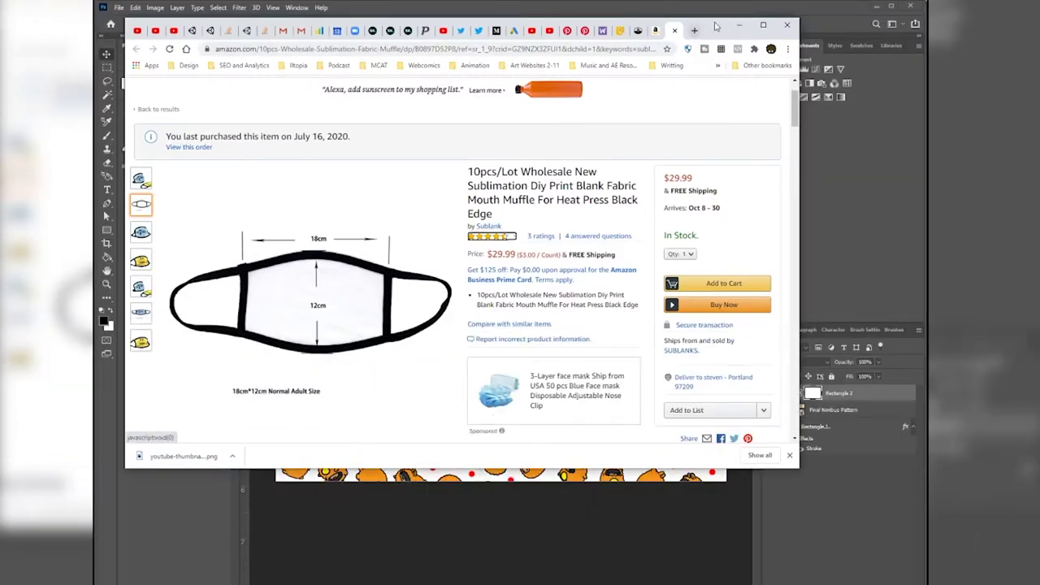
left_click_drag(714, 27, 870, 98)
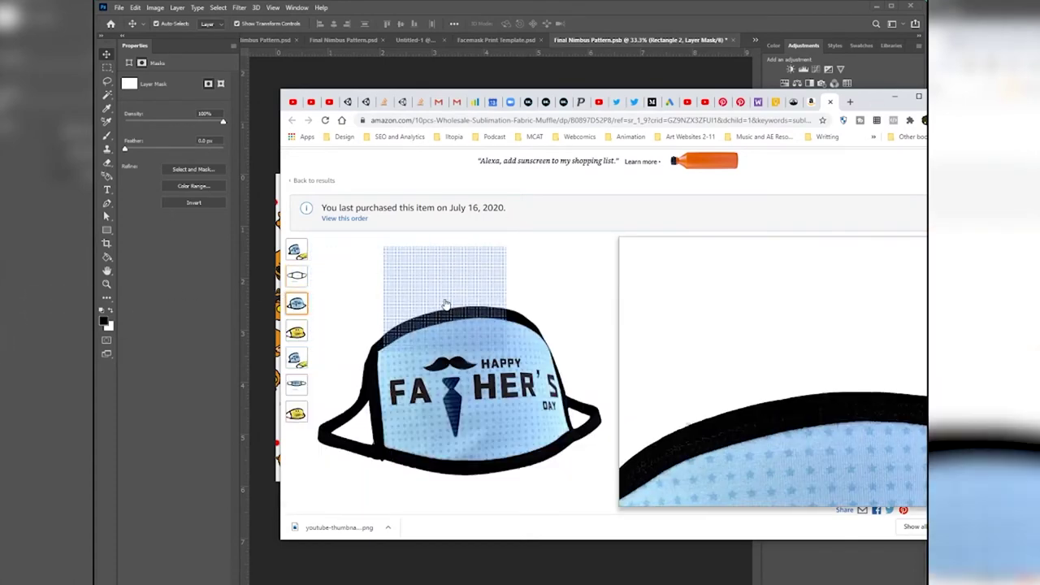
left_click_drag(374, 296, 307, 287)
mouse_move(303, 281)
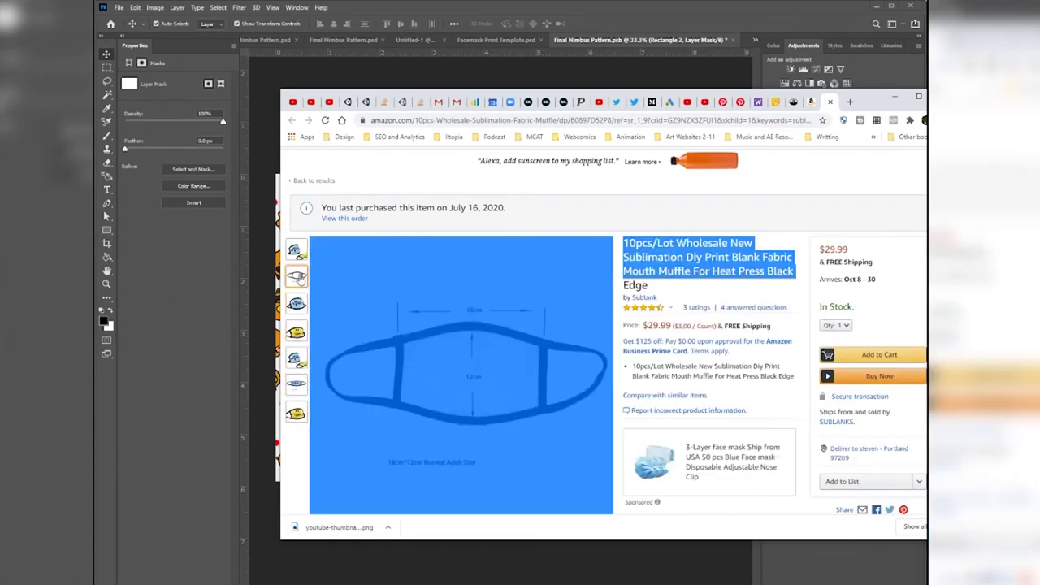
left_click(611, 297)
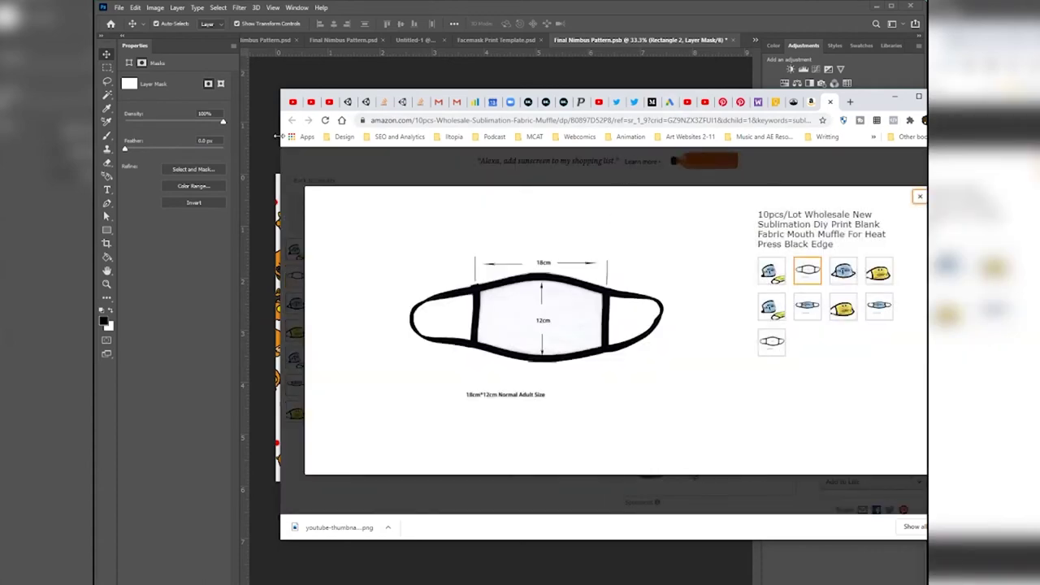
left_click_drag(276, 137, 606, 171)
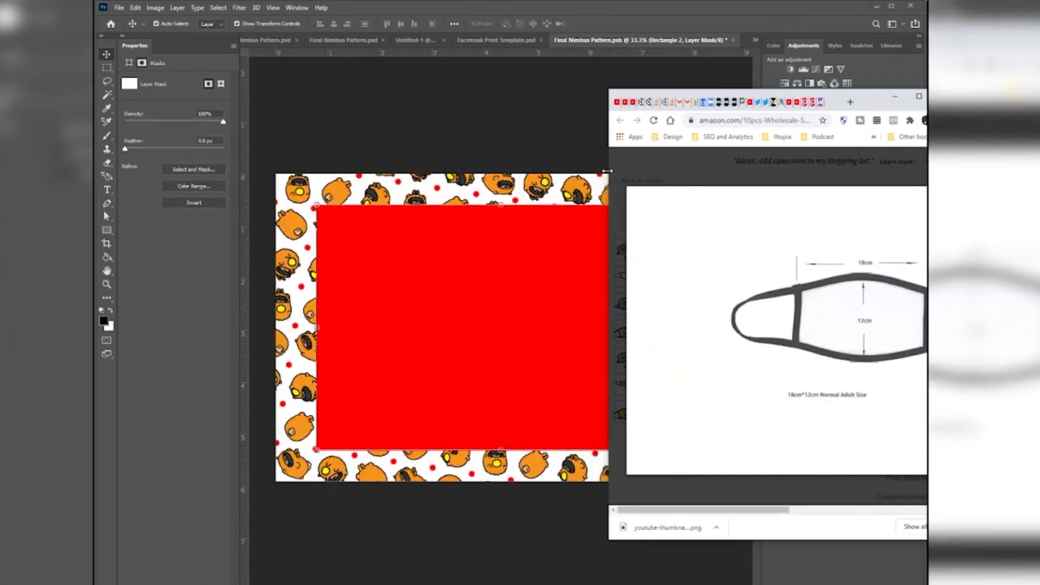
Arrange Photoshop beside the mask photo, widen the canvas area and zoom out to 25%.
left_click_drag(871, 100, 835, 91)
left_click_drag(803, 9, 681, 7)
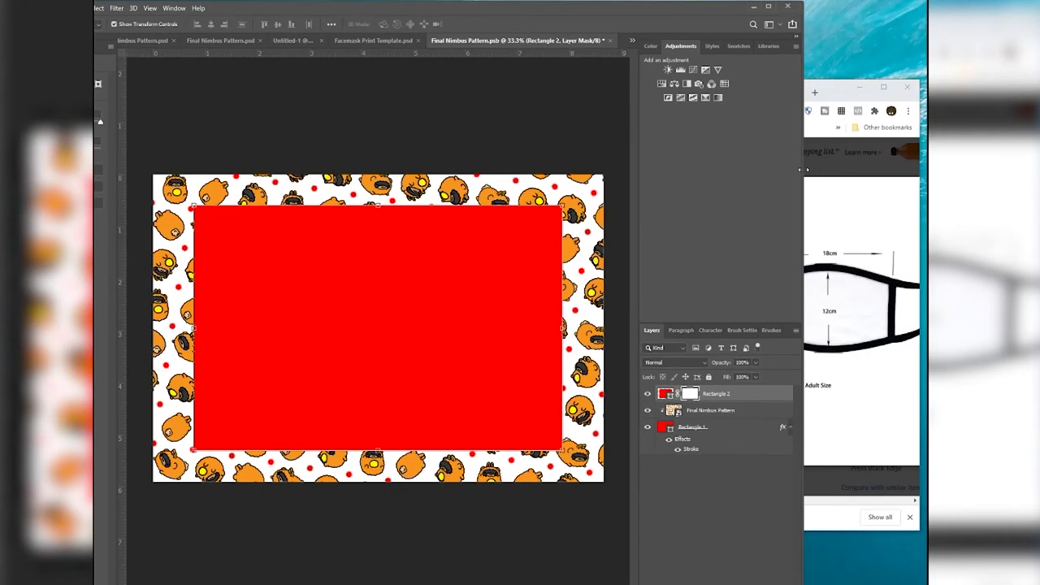
left_click_drag(803, 171, 614, 180)
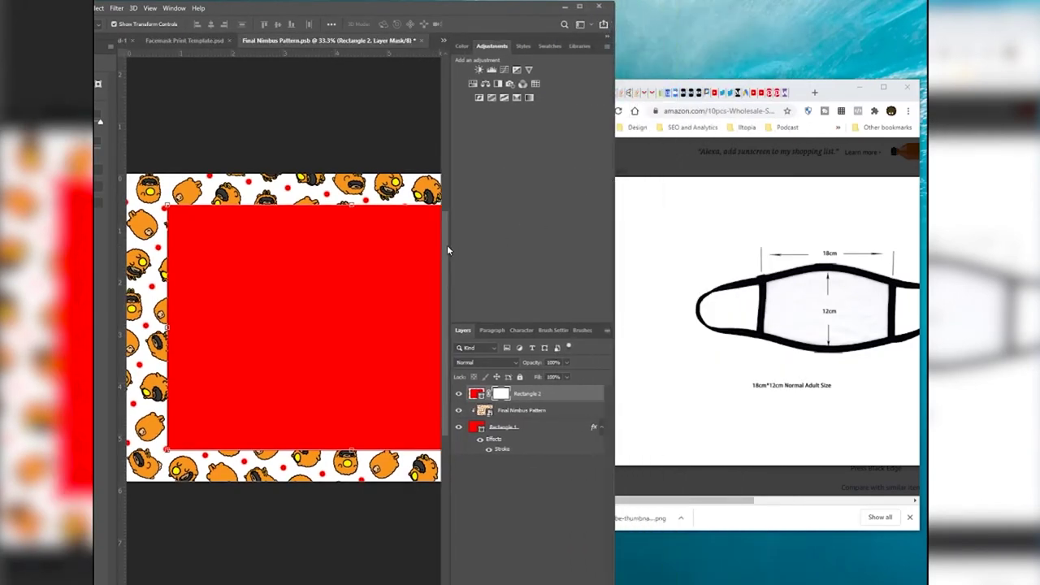
left_click_drag(448, 249, 524, 256)
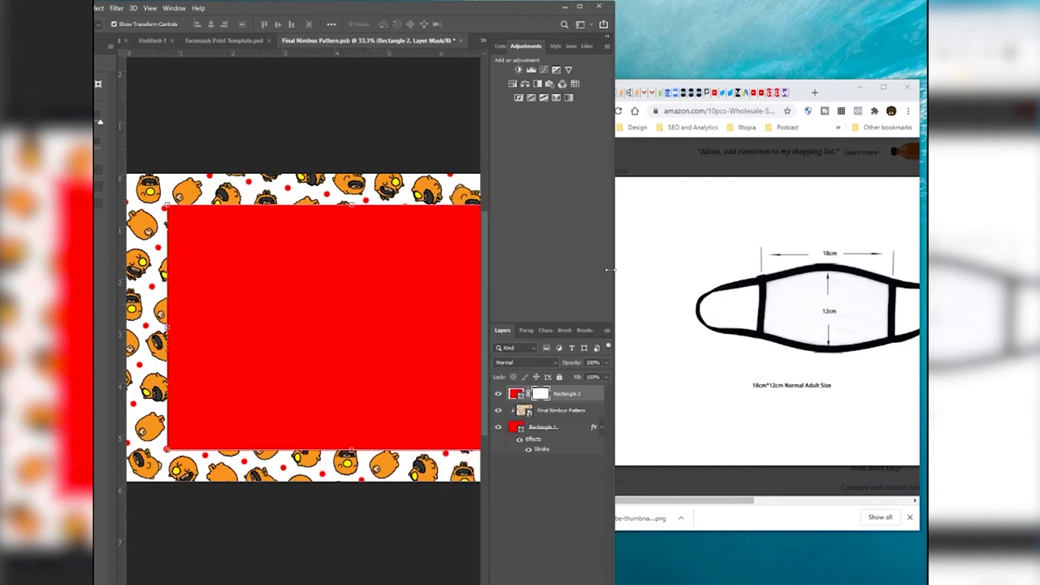
scroll(383, 578, "right", 3)
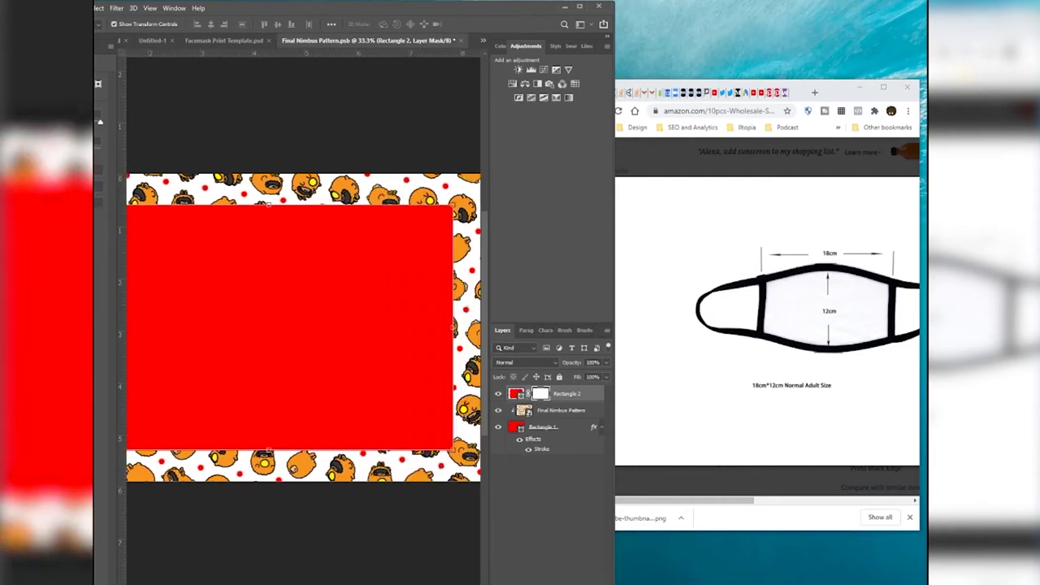
scroll(303, 325, "left", 2)
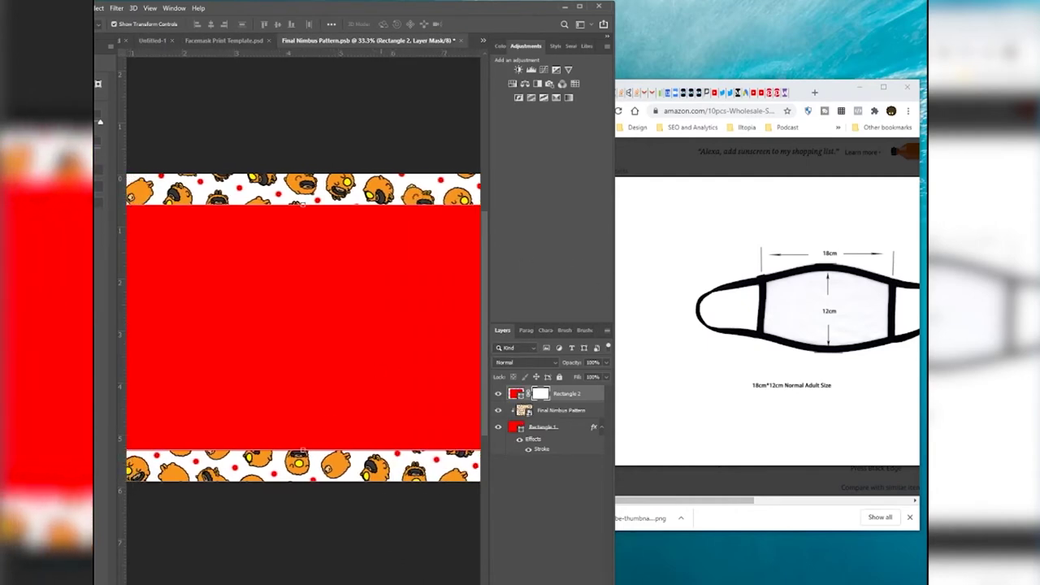
key("ctrl+minus")
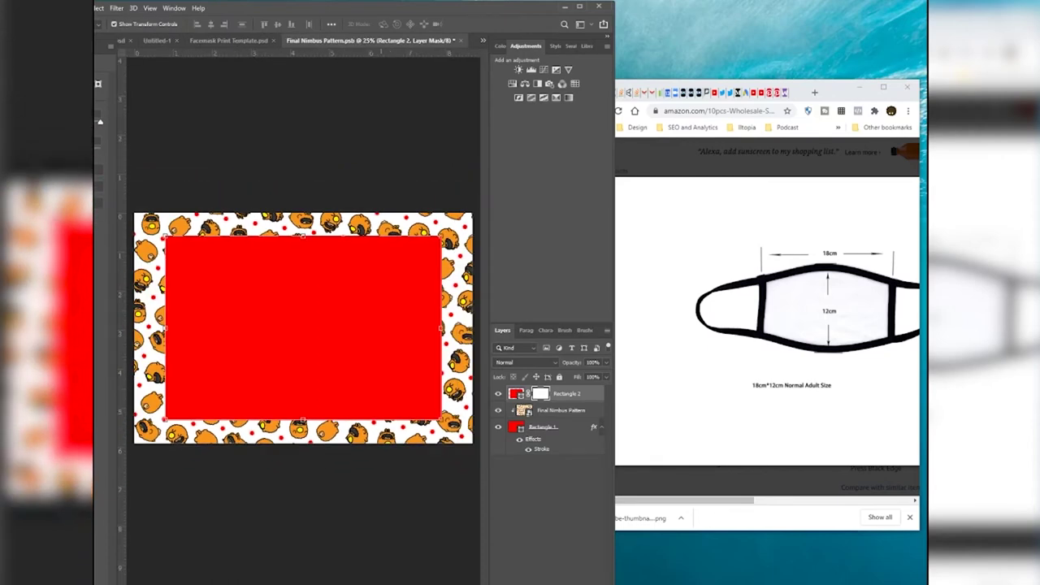
Move the Photoshop window aside and try a test brush stroke on the Rectangle 2 mask, then undo it.
left_click_drag(473, 15, 582, 9)
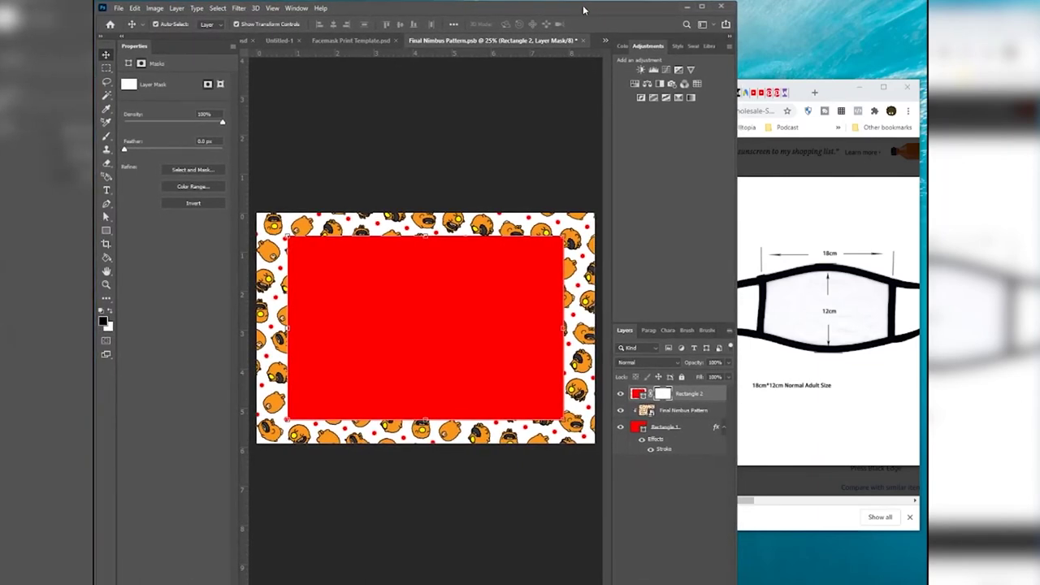
left_click(106, 136)
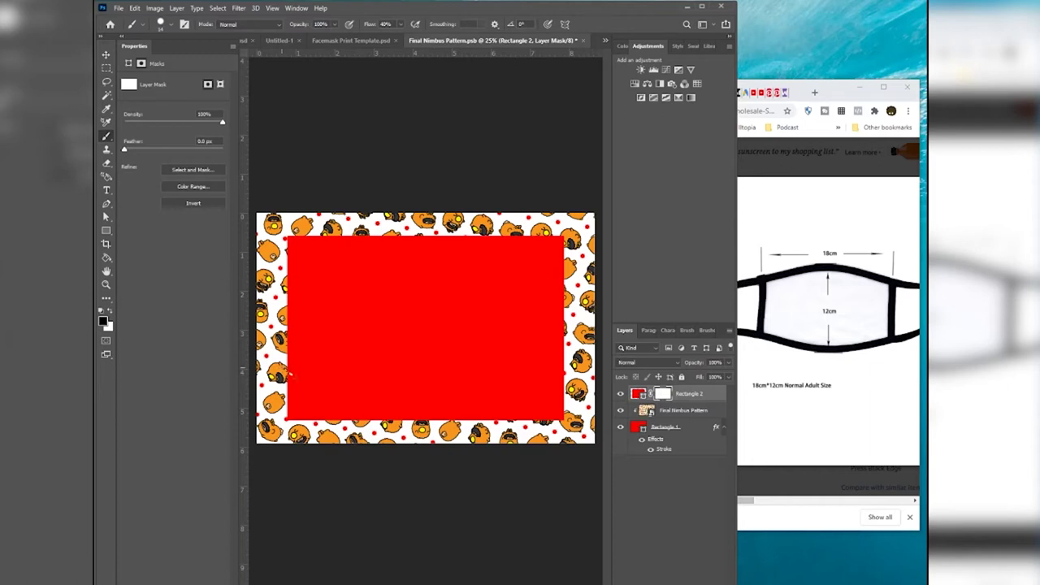
left_click_drag(288, 374, 354, 420)
key("ctrl+z")
Enlarge the brush size from the brush settings on the canvas.
right_click(293, 269)
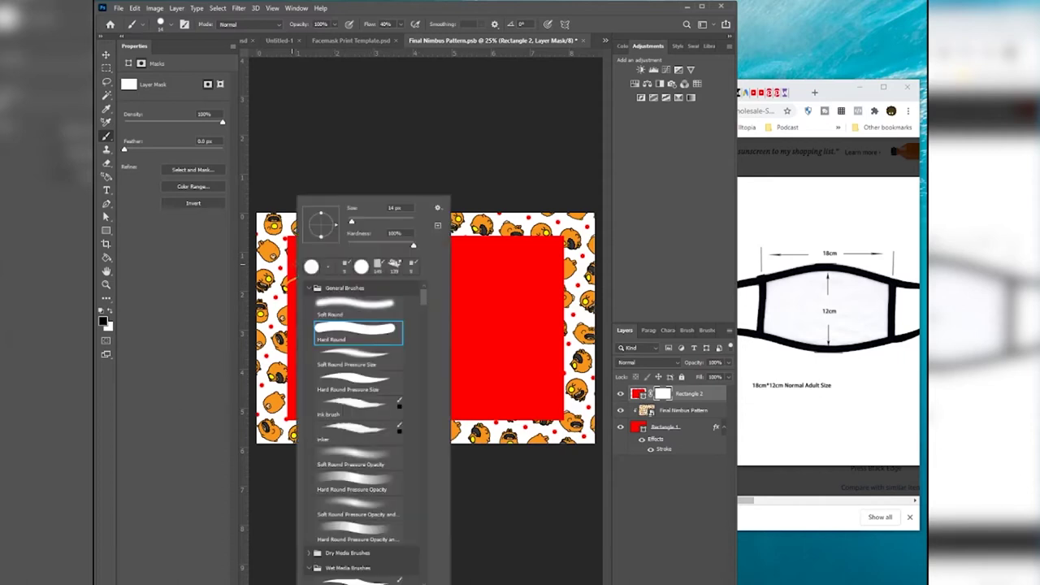
left_click_drag(349, 223, 370, 224)
left_click(275, 274)
Paint black on the Rectangle 2 mask to trim all four corners into a face-mask outline.
mouse_move(286, 280)
left_mouse_down()
mouse_move(370, 237)
mouse_move(281, 277)
mouse_move(333, 241)
mouse_move(290, 259)
mouse_move(320, 239)
mouse_move(294, 239)
mouse_move(315, 239)
mouse_move(315, 229)
left_mouse_up()
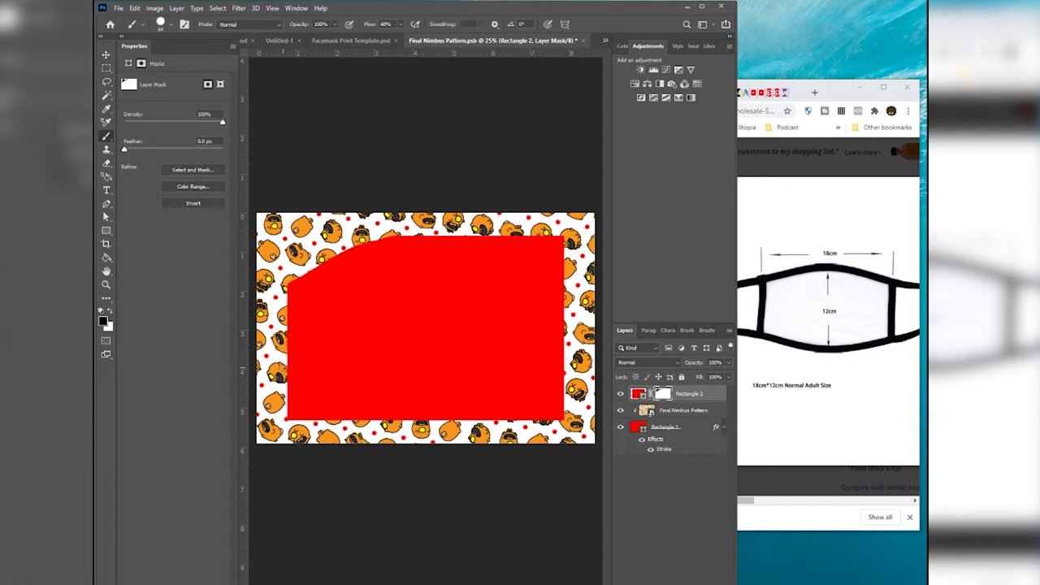
mouse_move(284, 365)
left_mouse_down()
mouse_move(375, 416)
mouse_move(289, 388)
left_mouse_up()
mouse_move(364, 416)
left_mouse_down()
mouse_move(267, 370)
mouse_move(313, 406)
mouse_move(297, 411)
mouse_move(330, 402)
left_mouse_up()
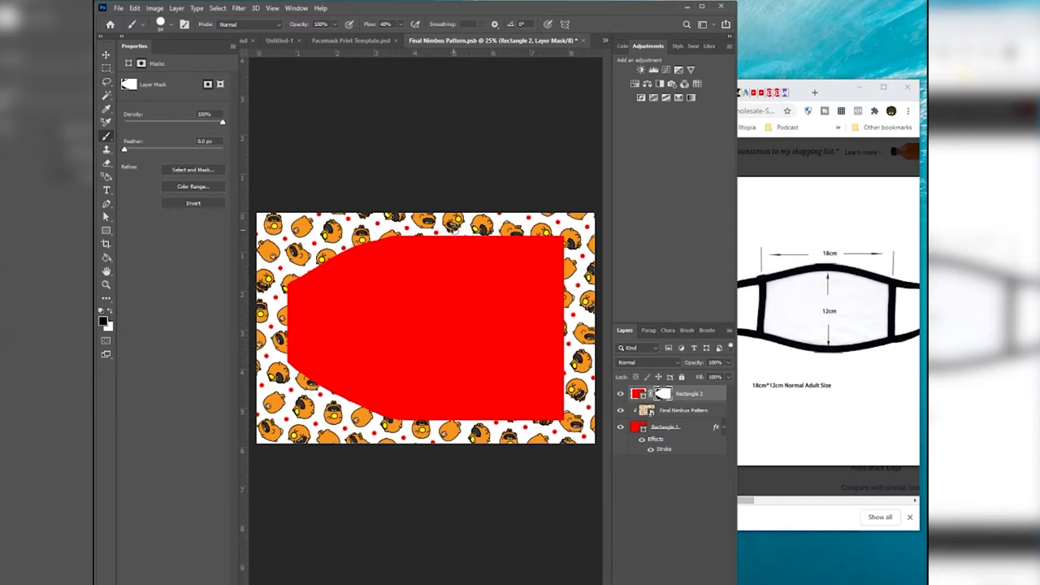
mouse_move(465, 234)
left_mouse_down()
mouse_move(536, 262)
mouse_move(574, 296)
mouse_move(512, 248)
mouse_move(454, 228)
left_mouse_up()
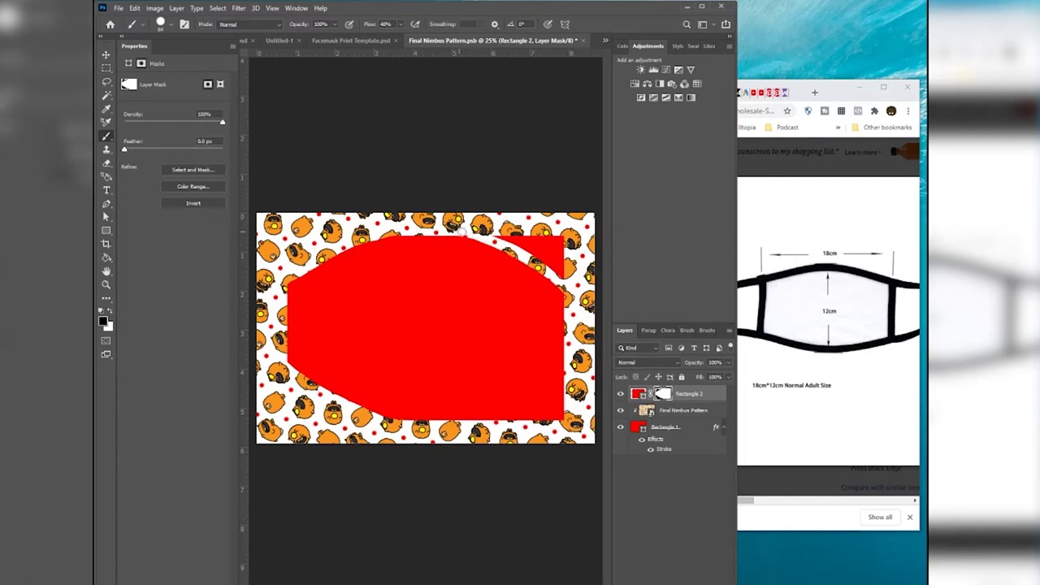
mouse_move(559, 276)
left_mouse_down()
mouse_move(499, 228)
mouse_move(551, 236)
mouse_move(529, 221)
left_mouse_up()
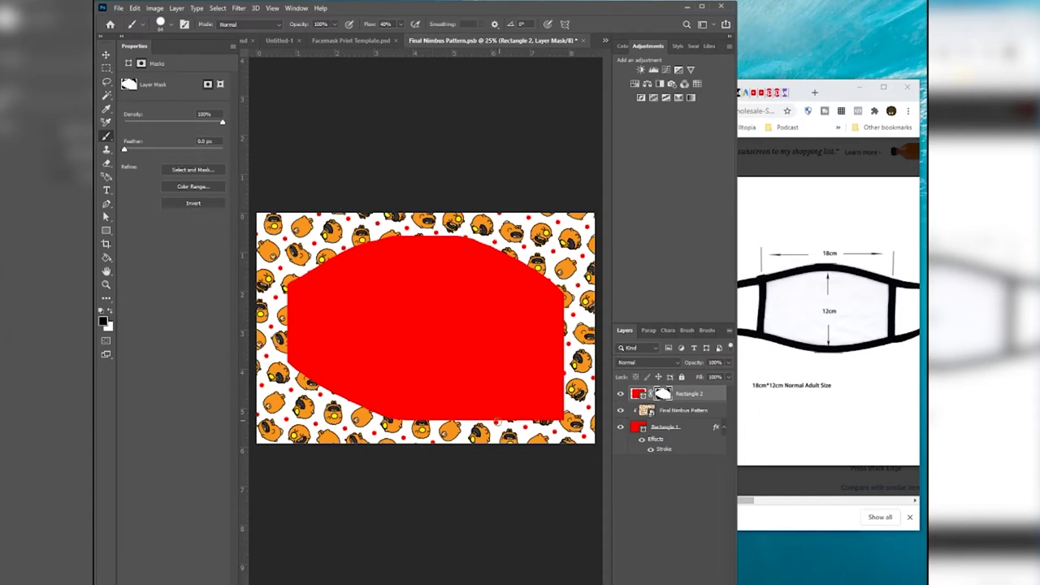
mouse_move(473, 434)
left_mouse_down()
mouse_move(561, 377)
mouse_move(475, 431)
left_mouse_up()
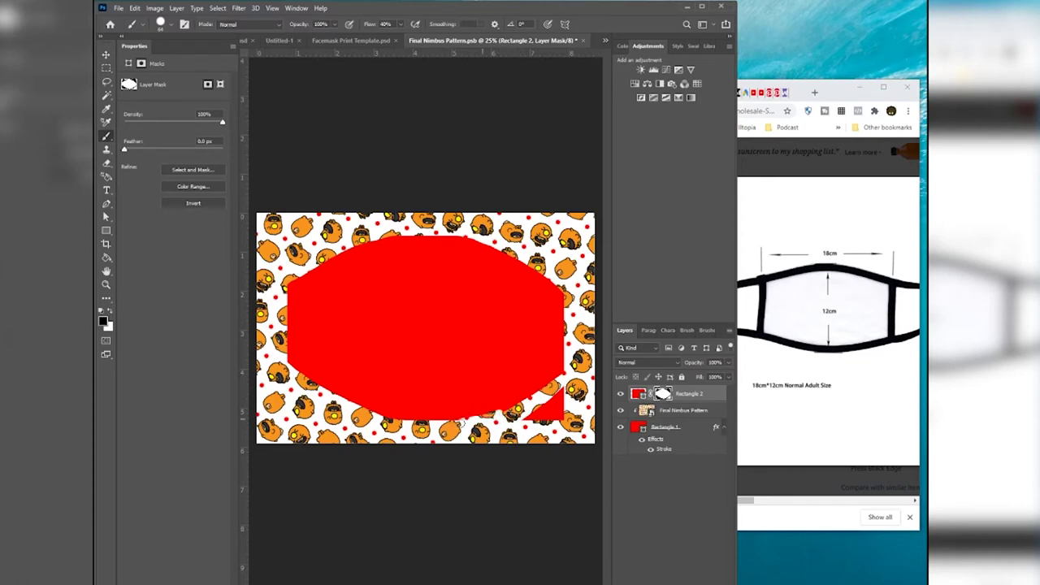
mouse_move(531, 403)
left_mouse_down()
mouse_move(517, 404)
mouse_move(556, 392)
mouse_move(533, 428)
mouse_move(574, 408)
left_mouse_up()
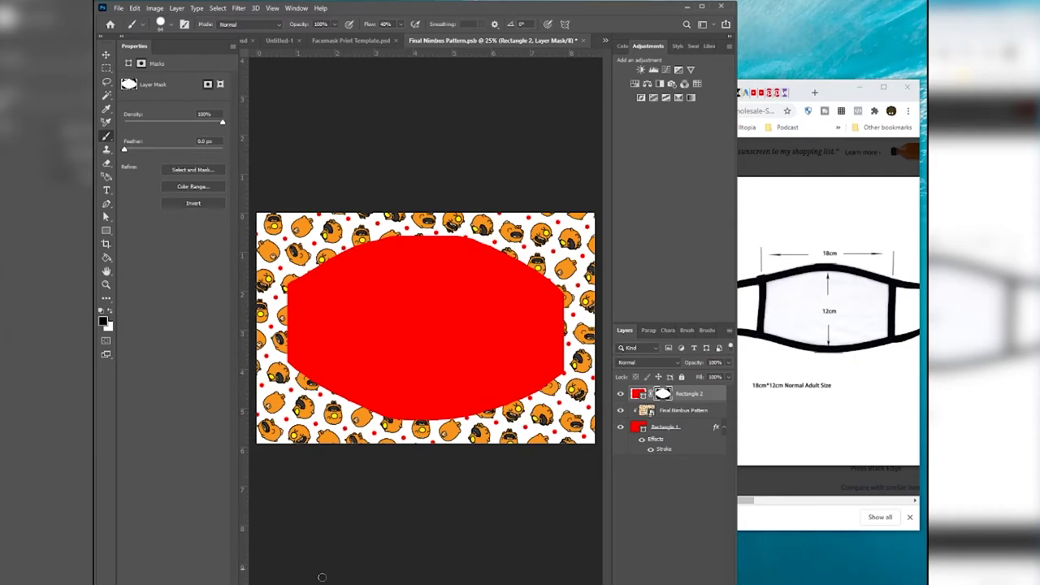
Move Rectangle 2 below Final Nimbus Pattern and release it from its clipping mask.
left_click_drag(691, 396, 690, 413)
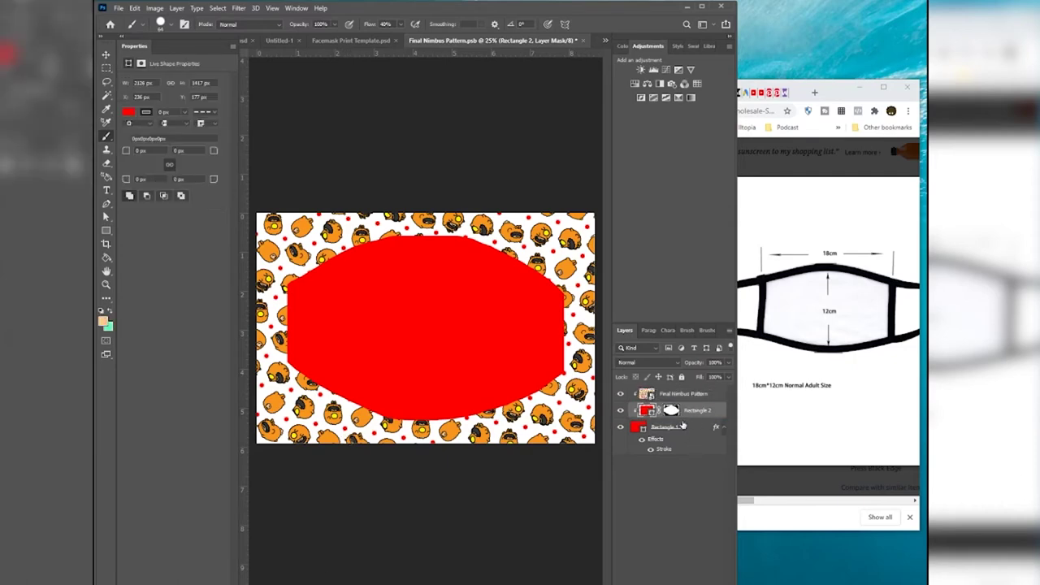
left_click(621, 428)
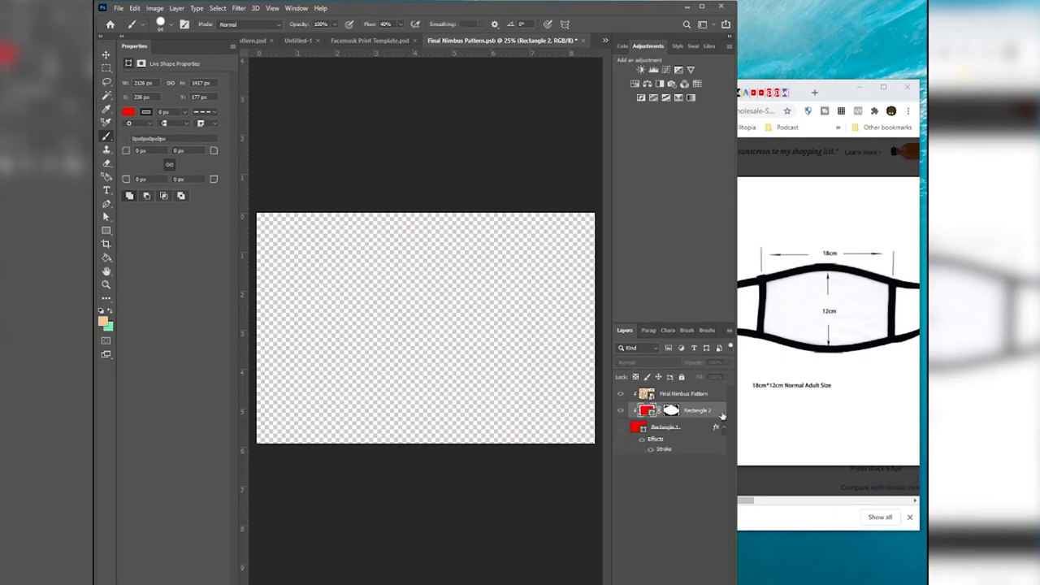
left_click(621, 426)
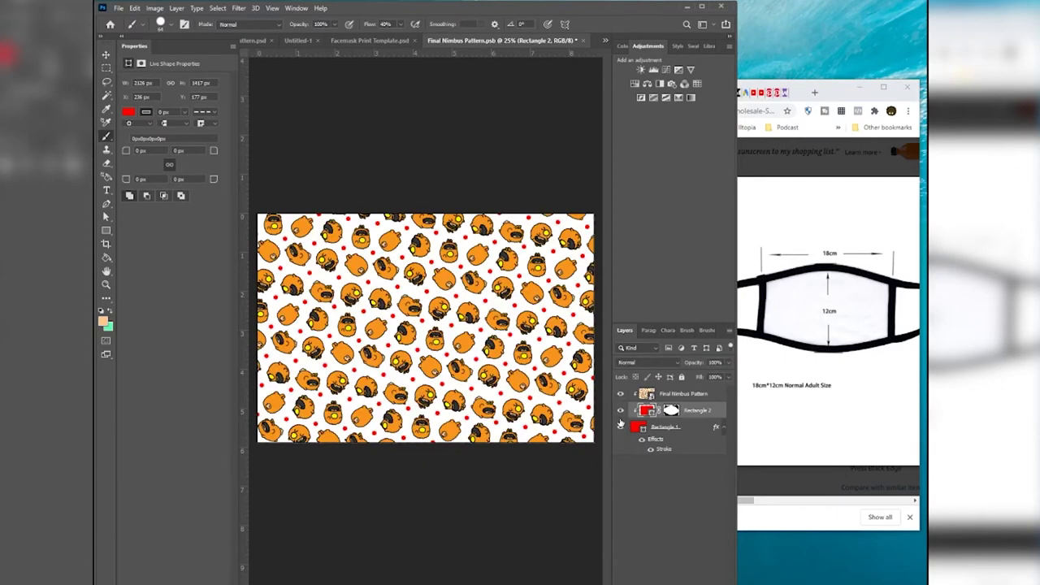
right_click(693, 429)
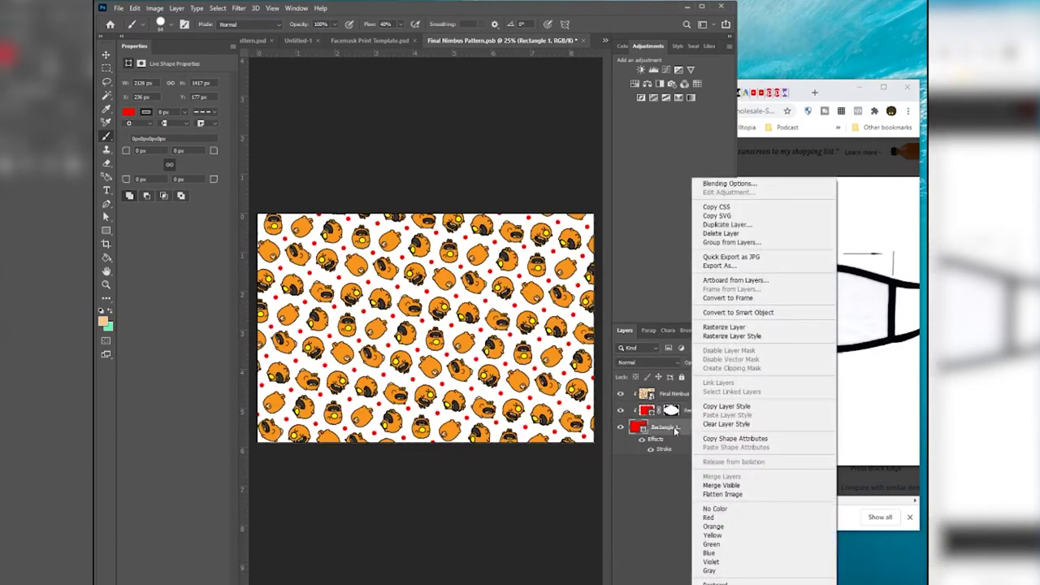
right_click(685, 411)
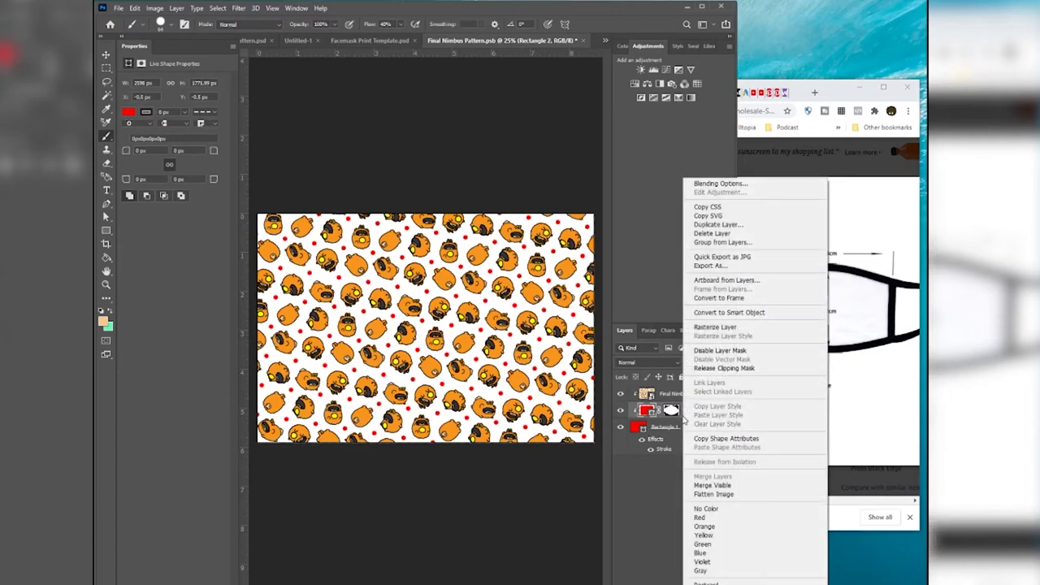
left_click(713, 368)
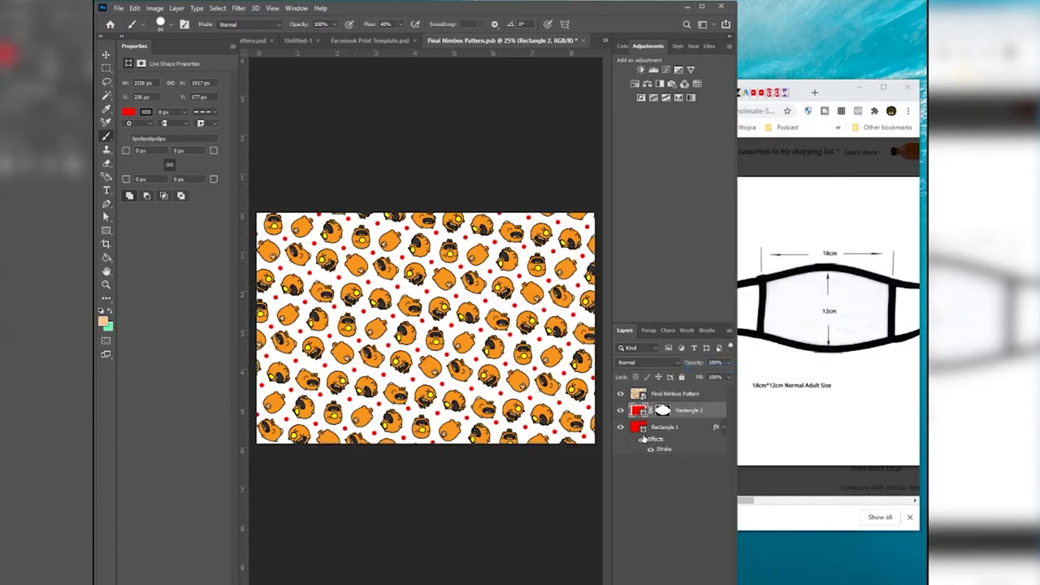
Clip Final Nimbus Pattern to Rectangle 2 and hide the red Rectangle 1.
right_click(680, 395)
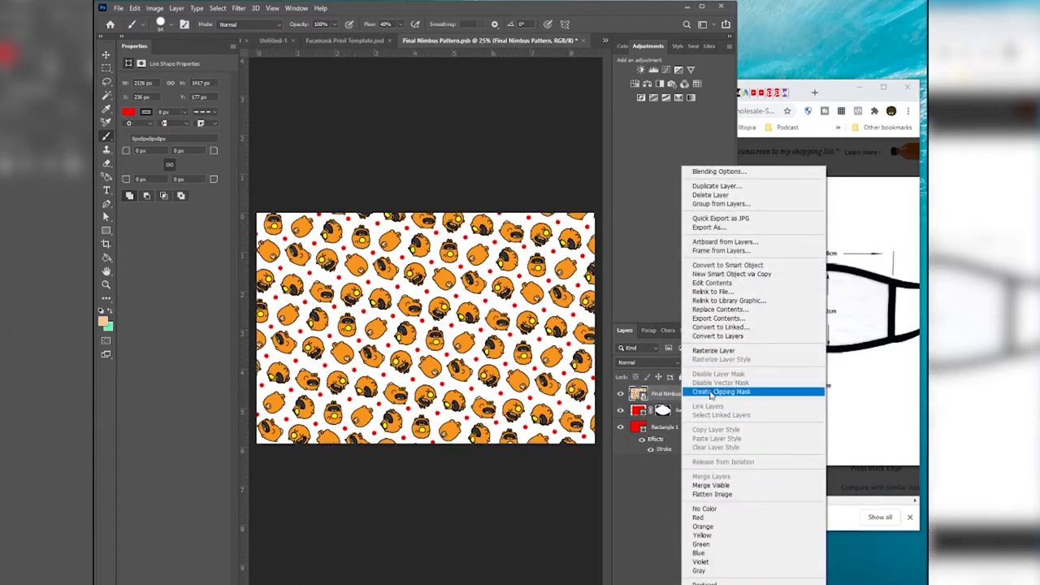
left_click(715, 394)
left_click(620, 428)
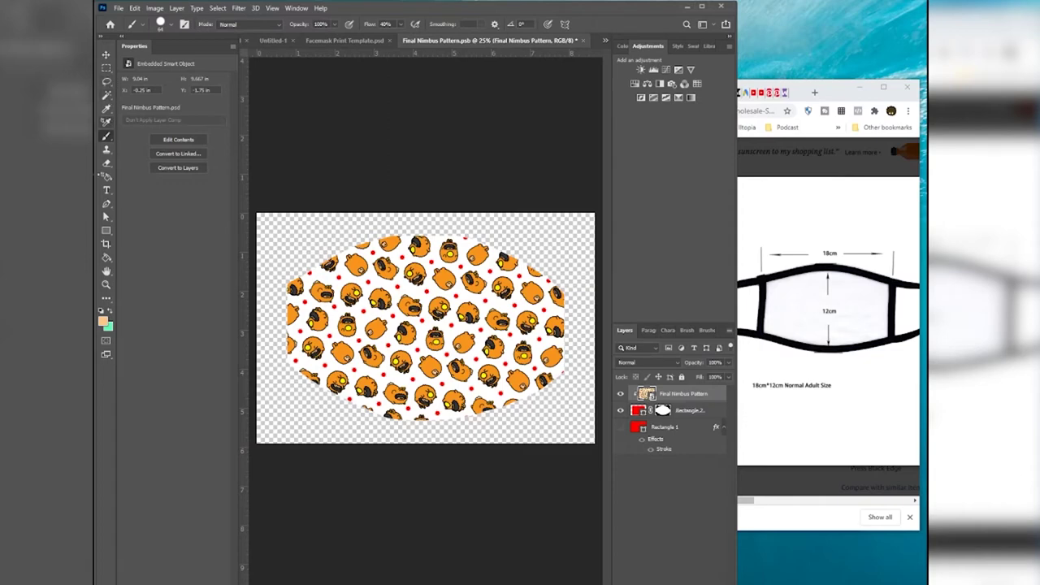
Crop the canvas by pulling the top, right, left and bottom edges inward, then commit.
left_click(105, 246)
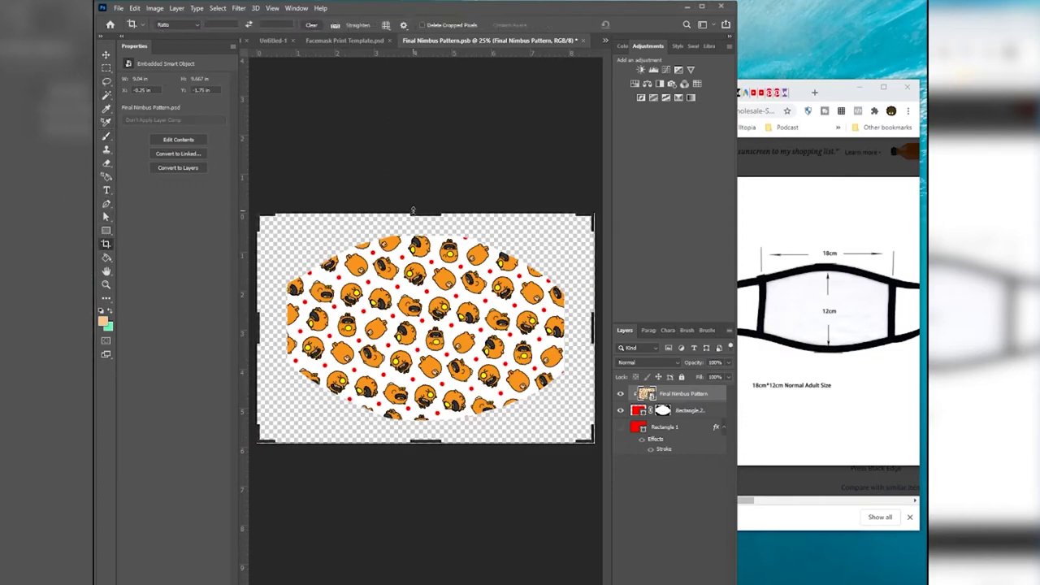
left_click_drag(423, 216, 424, 223)
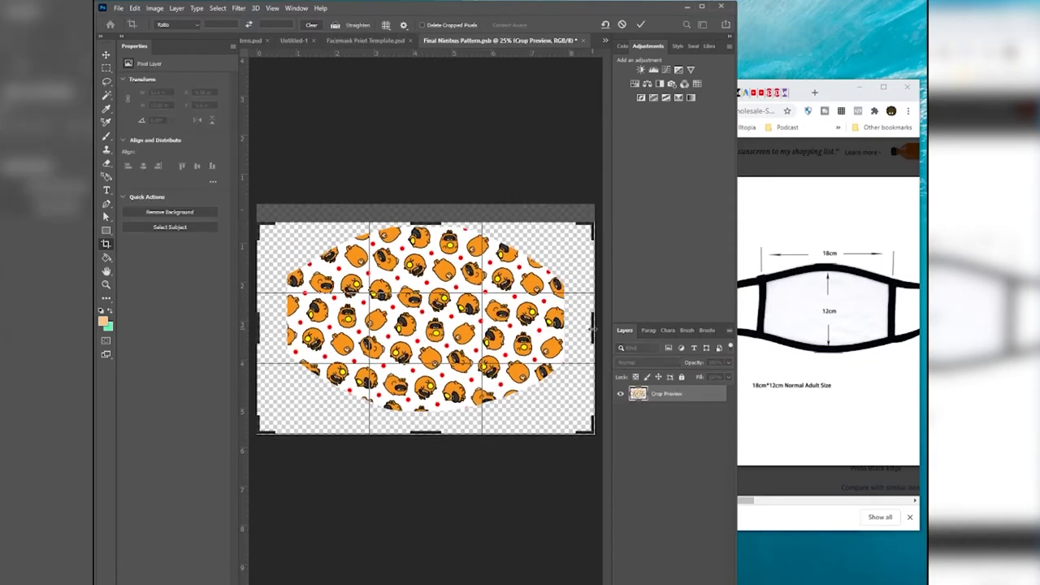
left_click_drag(594, 321, 581, 319)
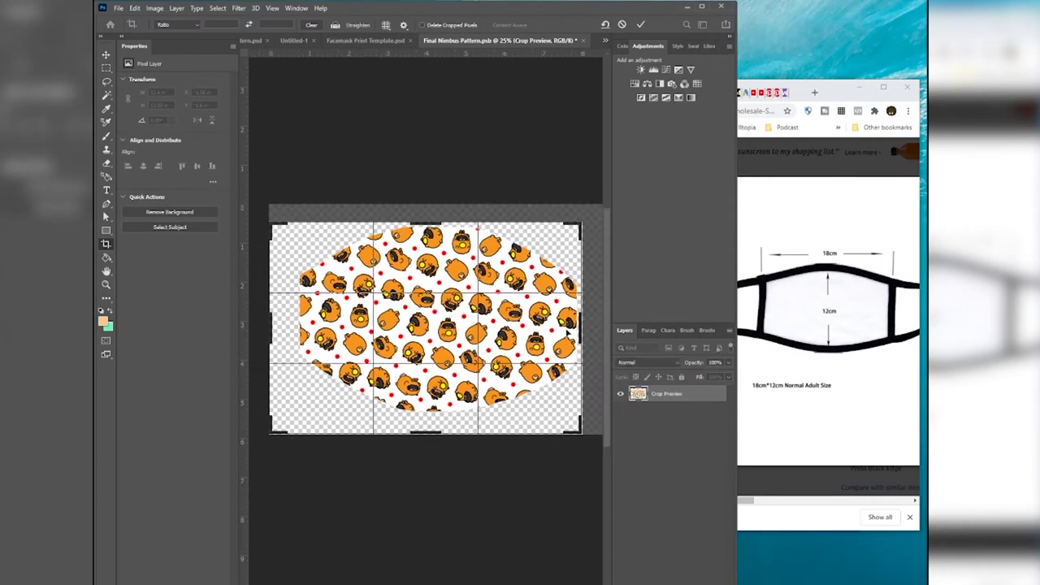
left_click_drag(273, 326, 284, 325)
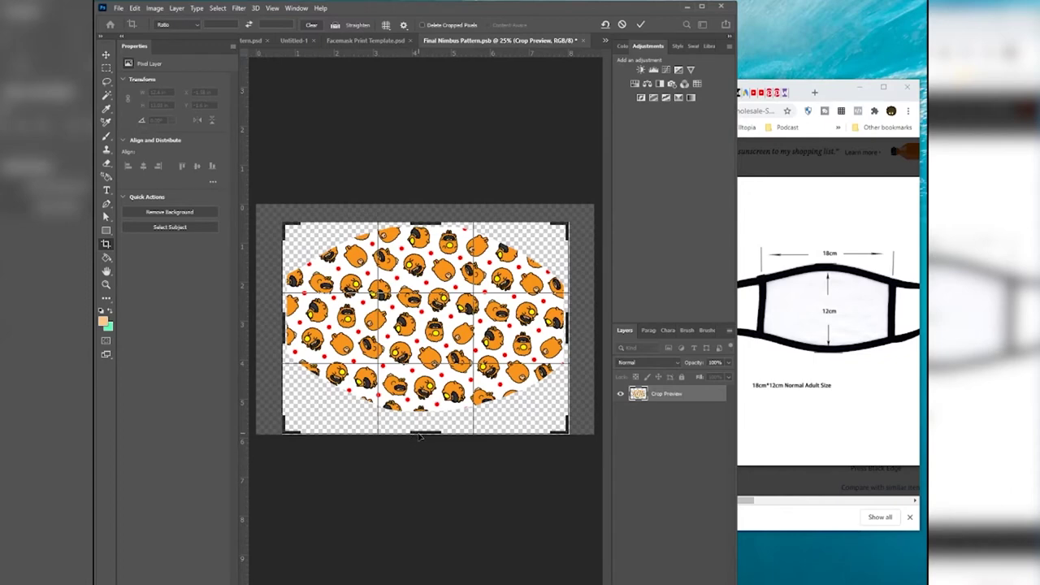
left_click_drag(419, 437, 420, 423)
left_click(642, 26)
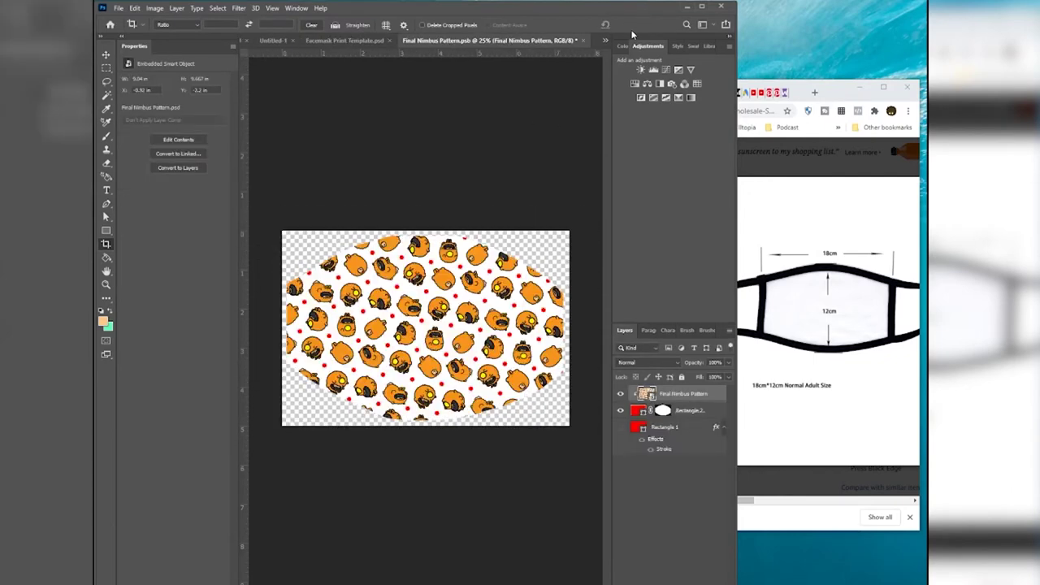
Export the design as Final Nimbus Pattern.png into the AR Facemask folder.
left_click(119, 8)
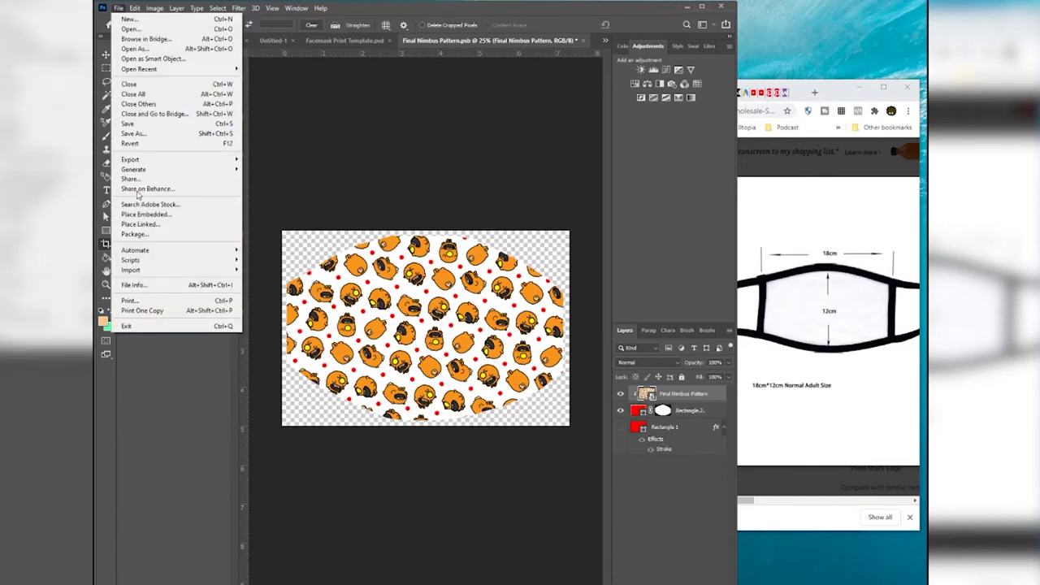
mouse_move(154, 161)
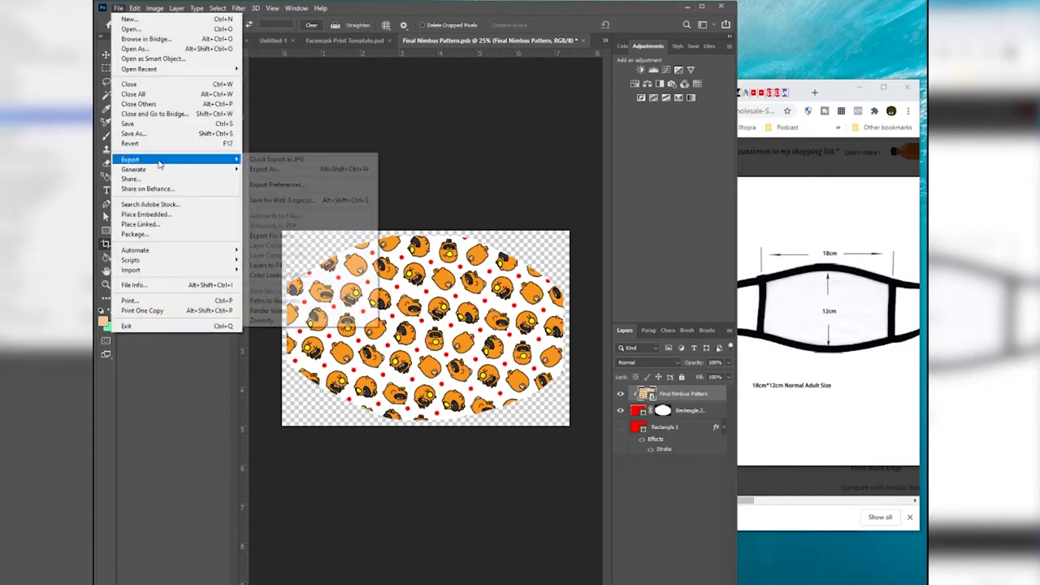
left_click(273, 170)
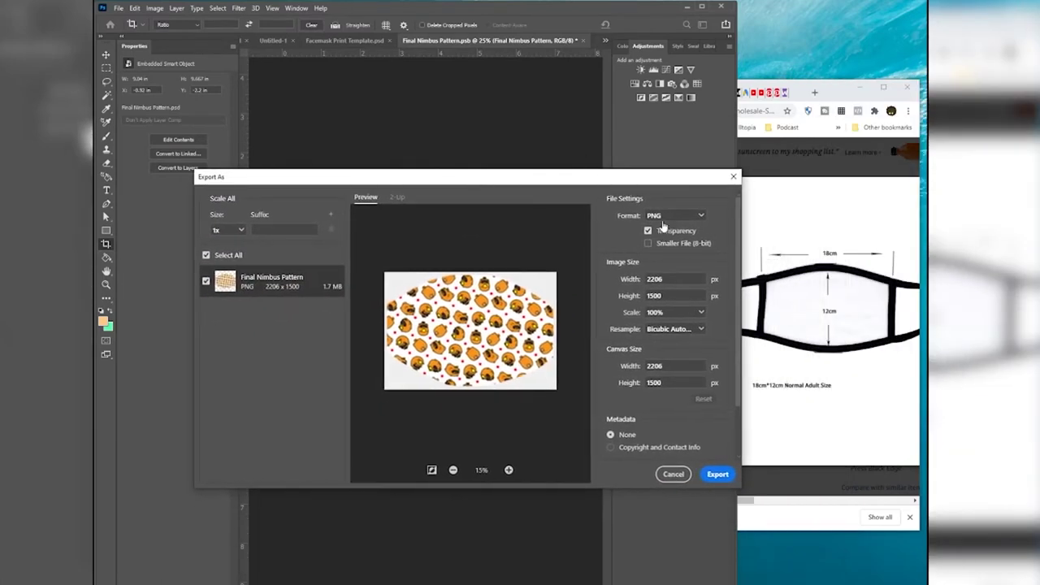
left_click(707, 476)
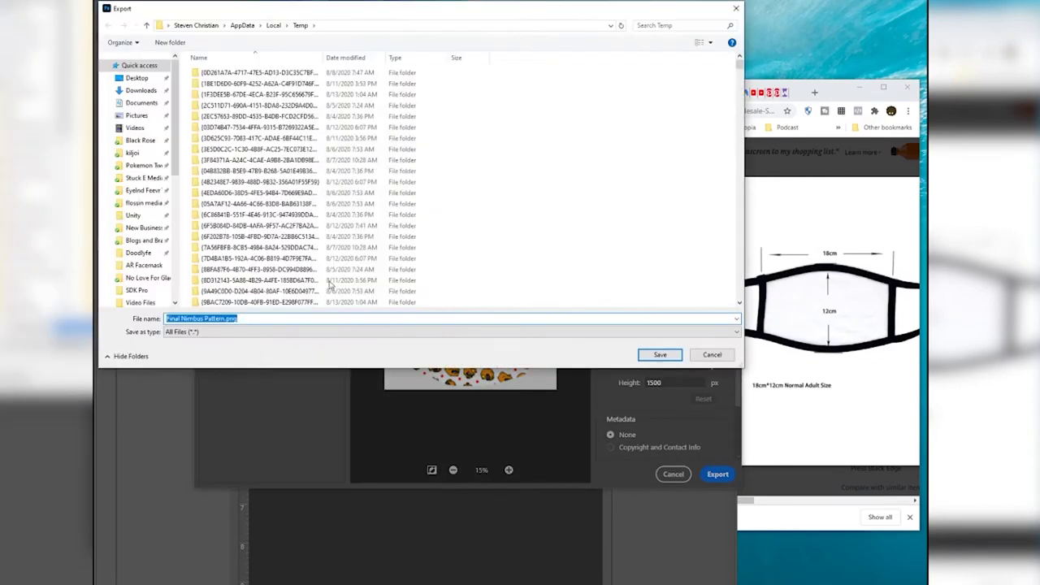
left_click(144, 266)
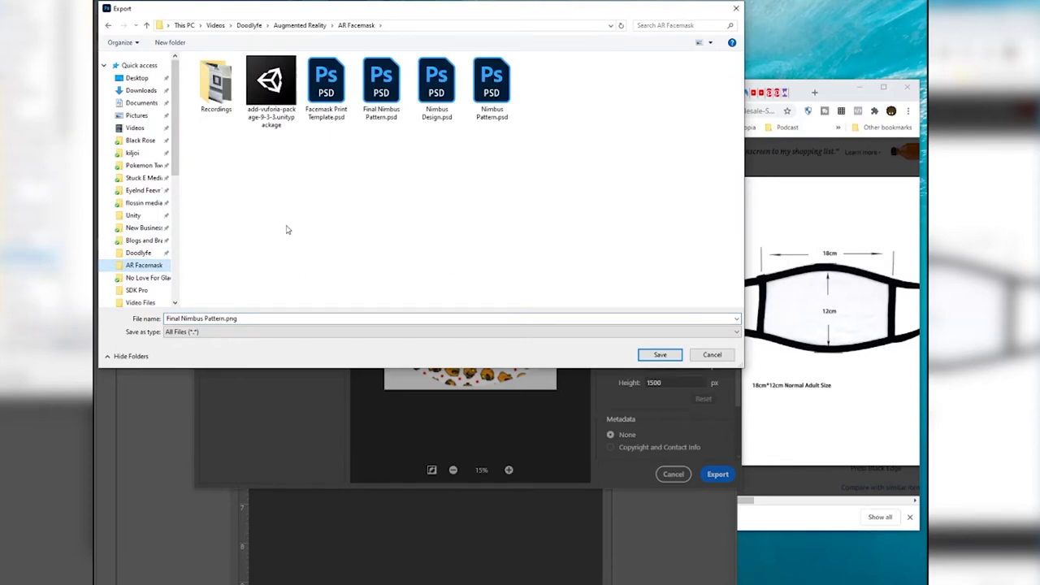
left_click(660, 354)
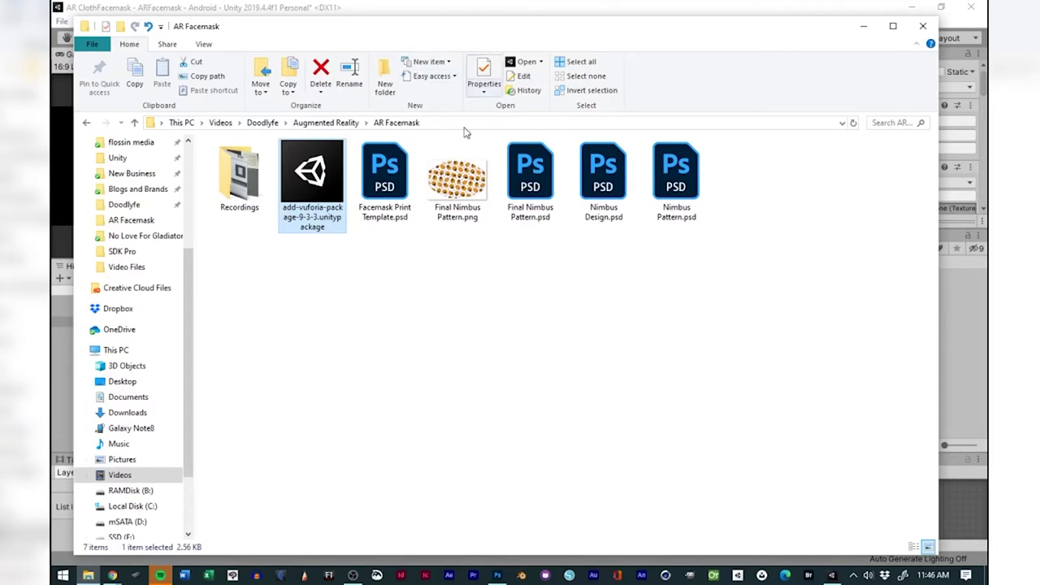
Create a folder named images under Assets and open it.
left_click(461, 183)
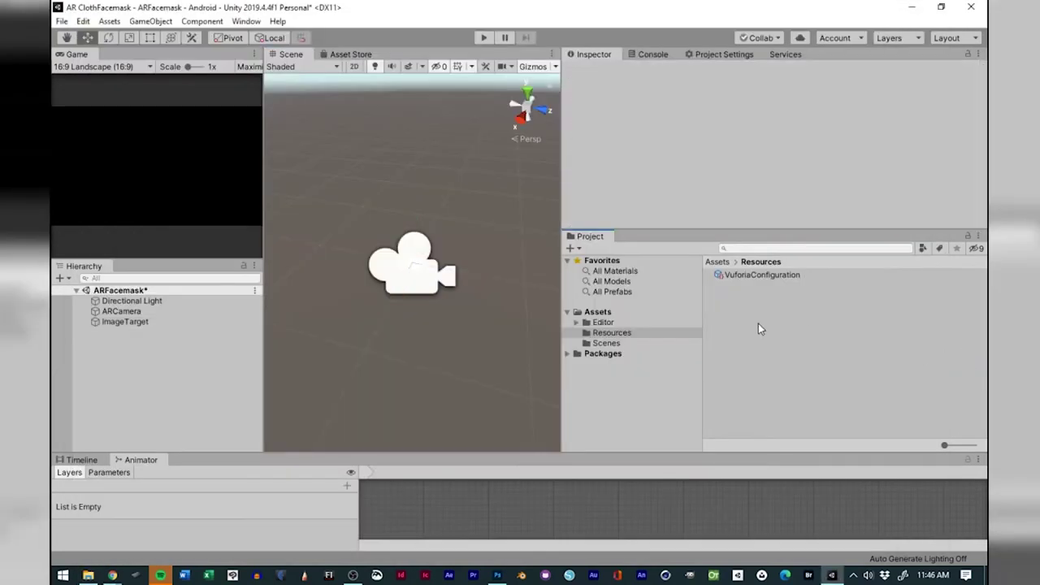
left_click(616, 314)
right_click(793, 349)
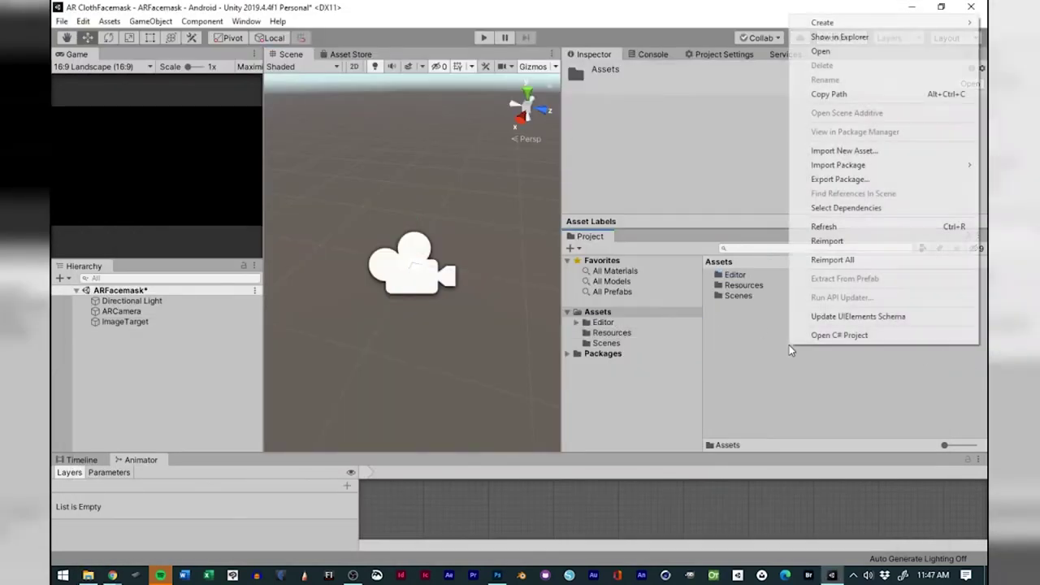
mouse_move(853, 22)
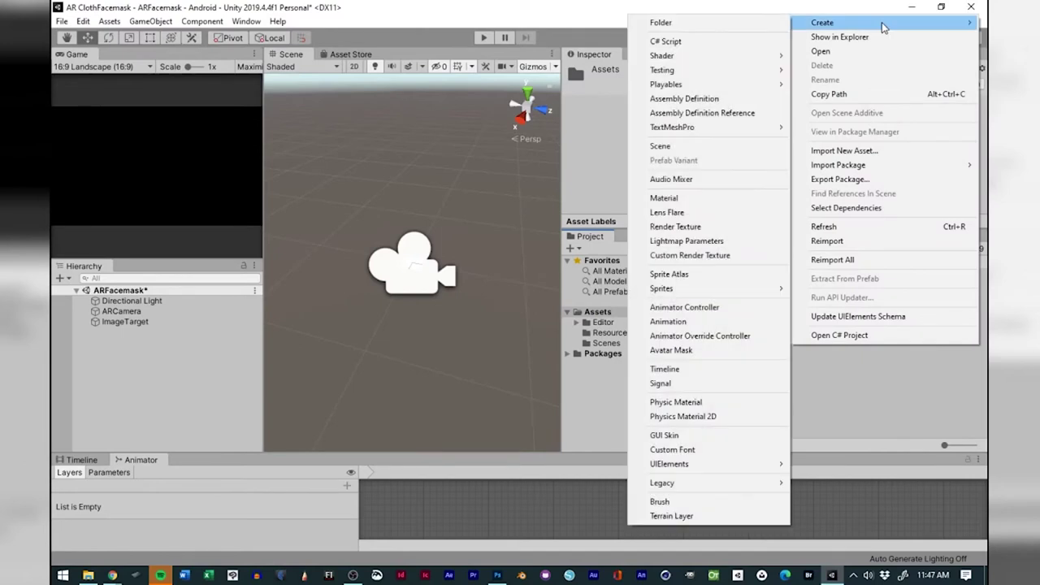
left_click(703, 25)
key("BackSpace")
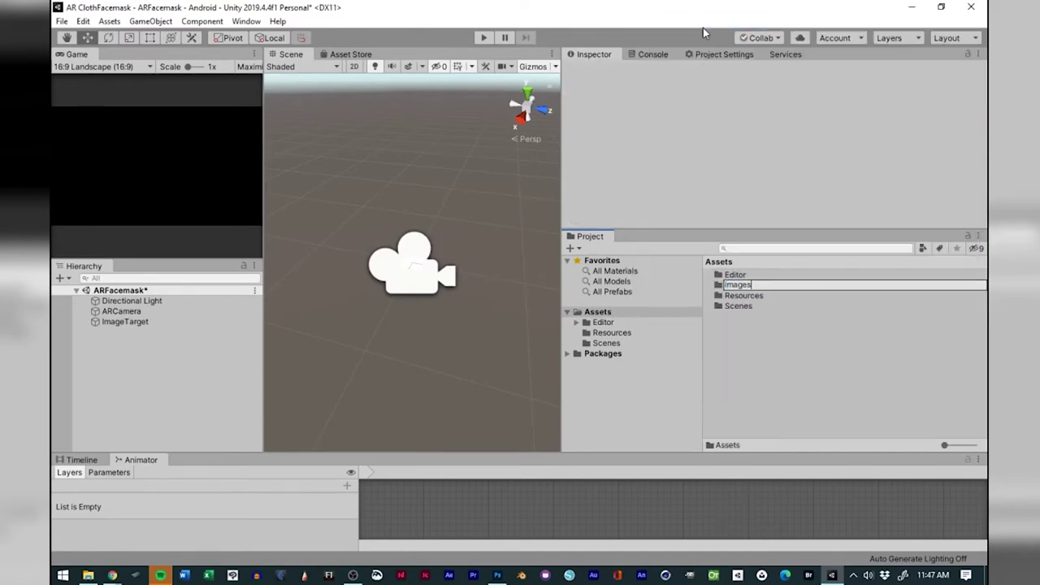
key("Return")
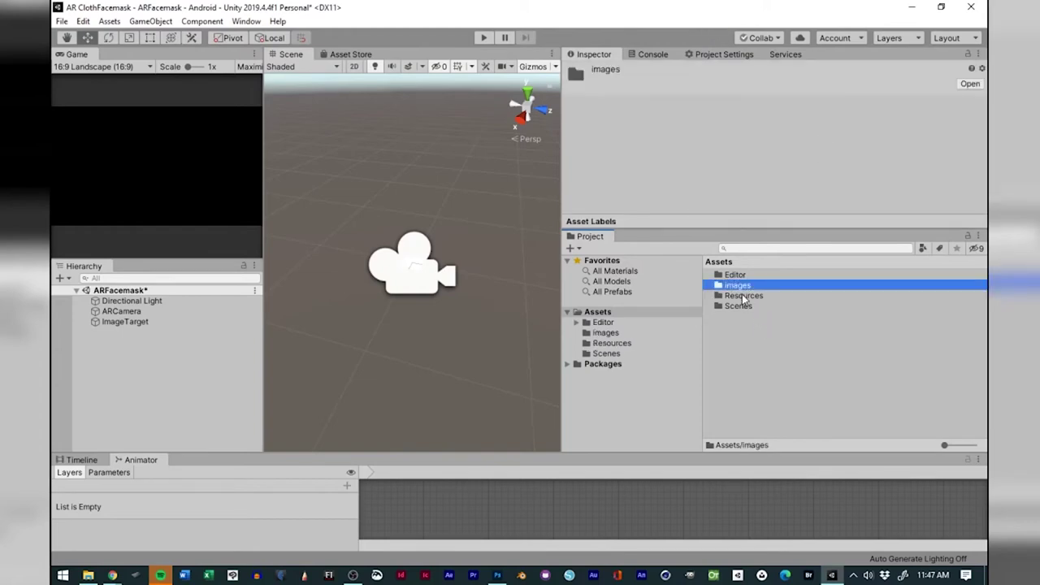
double_click(740, 289)
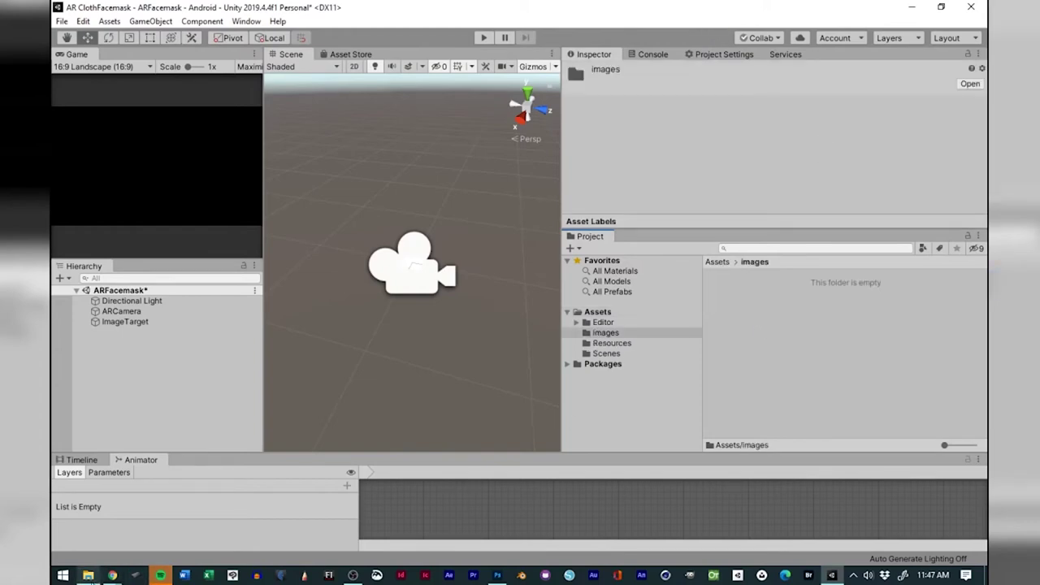
Import Final Nimbus Pattern.png from File Explorer and set its Texture Type to Sprite (2D and UI).
left_click(89, 576)
left_click_drag(457, 181, 947, 365)
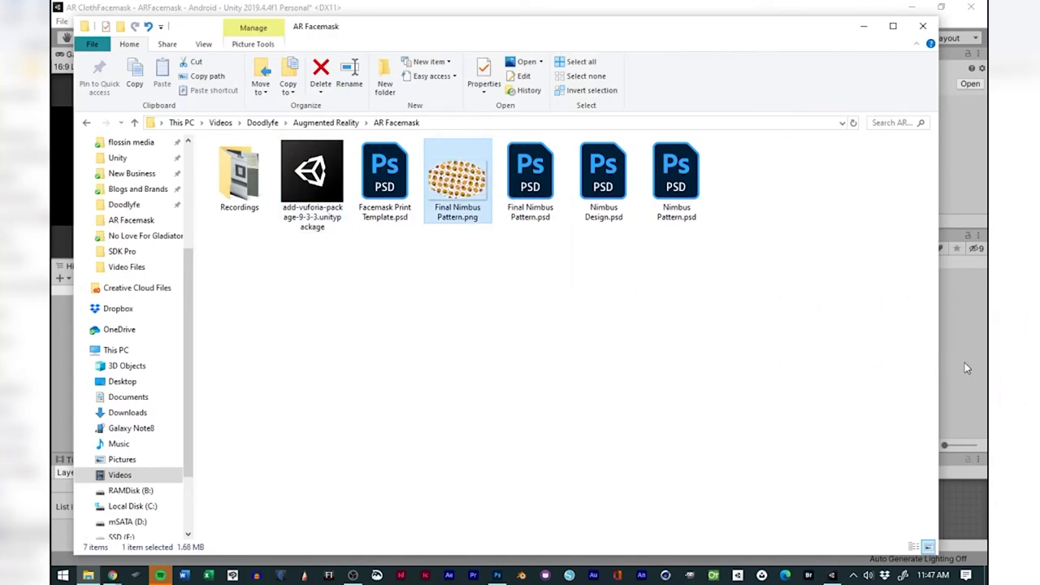
left_click(964, 363)
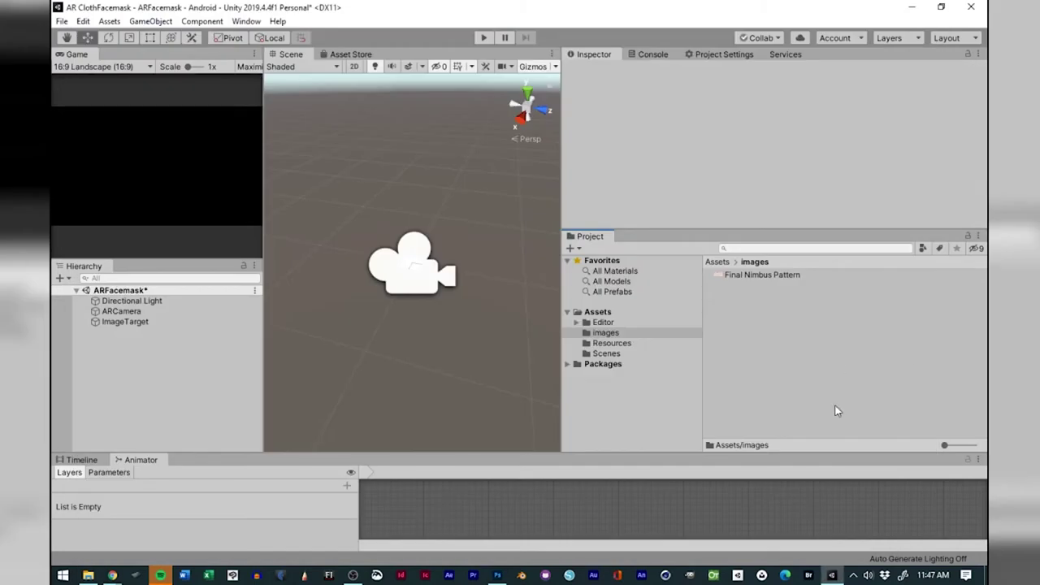
left_click(749, 275)
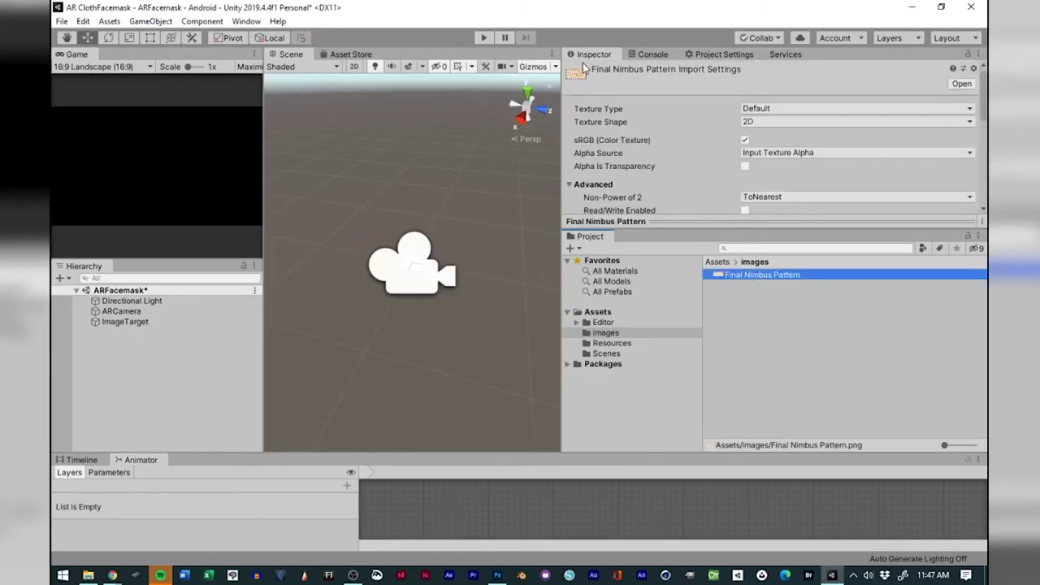
left_click(793, 109)
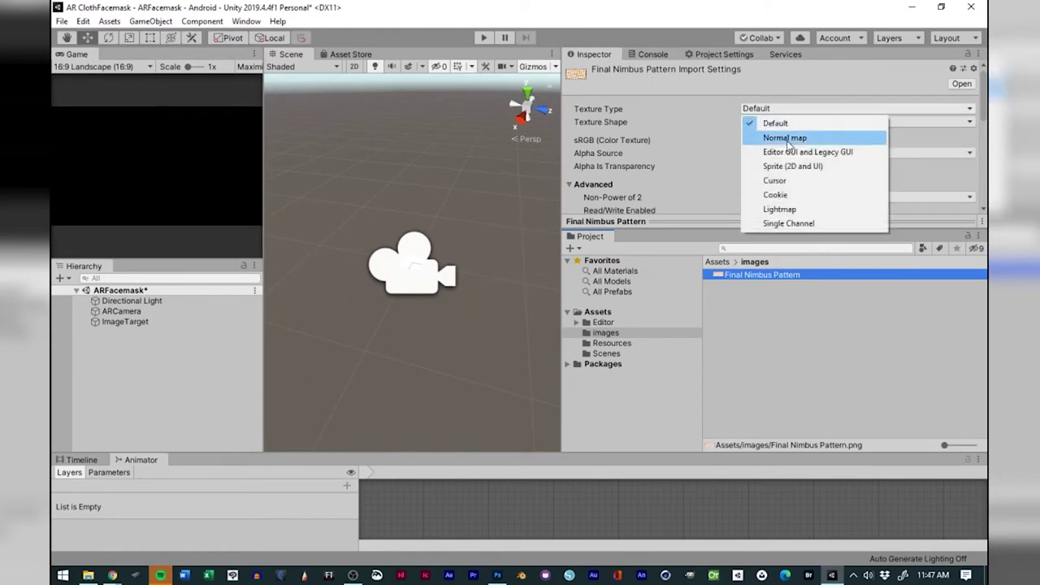
left_click(793, 166)
scroll(894, 162, "down", 10)
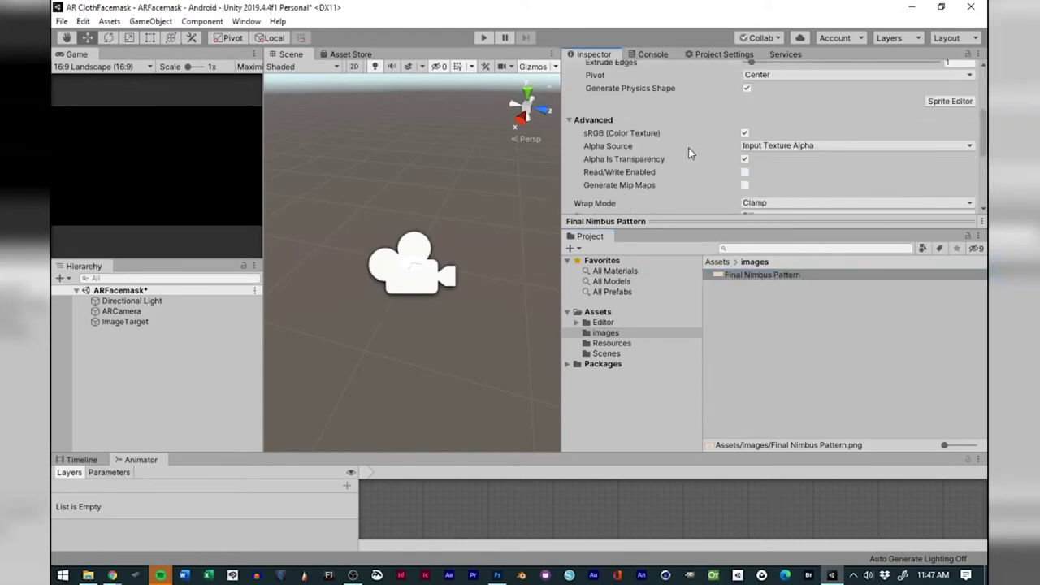
left_click(962, 204)
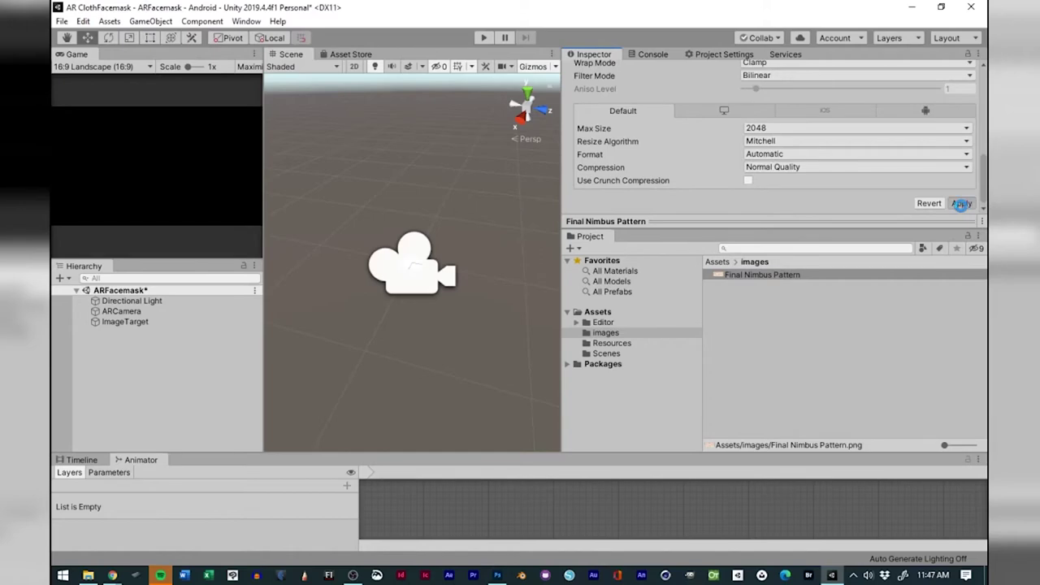
Preview the Final Nimbus Pattern texture, then select the ImageTarget object.
left_click(745, 275)
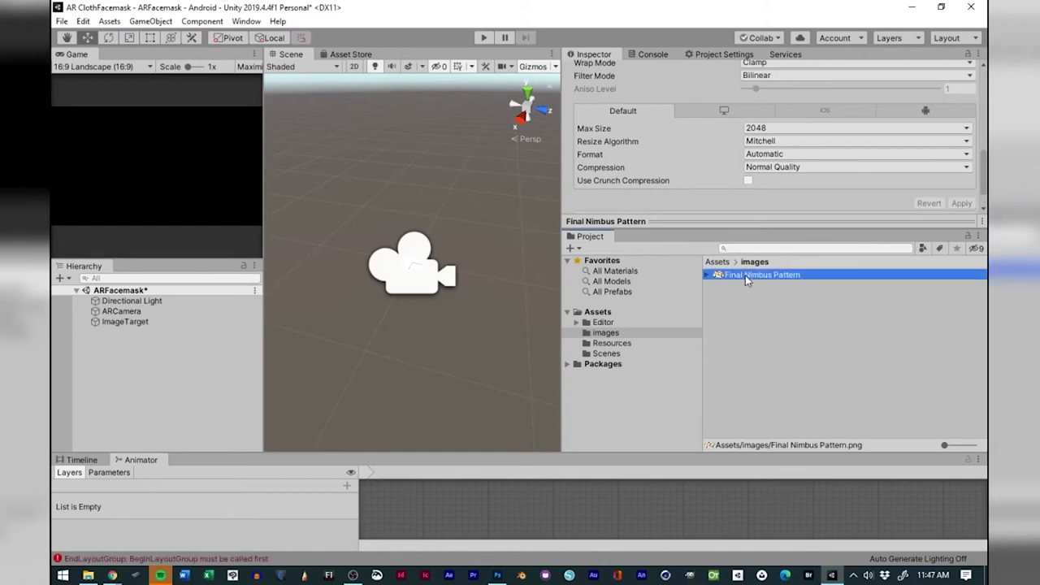
left_click(722, 221)
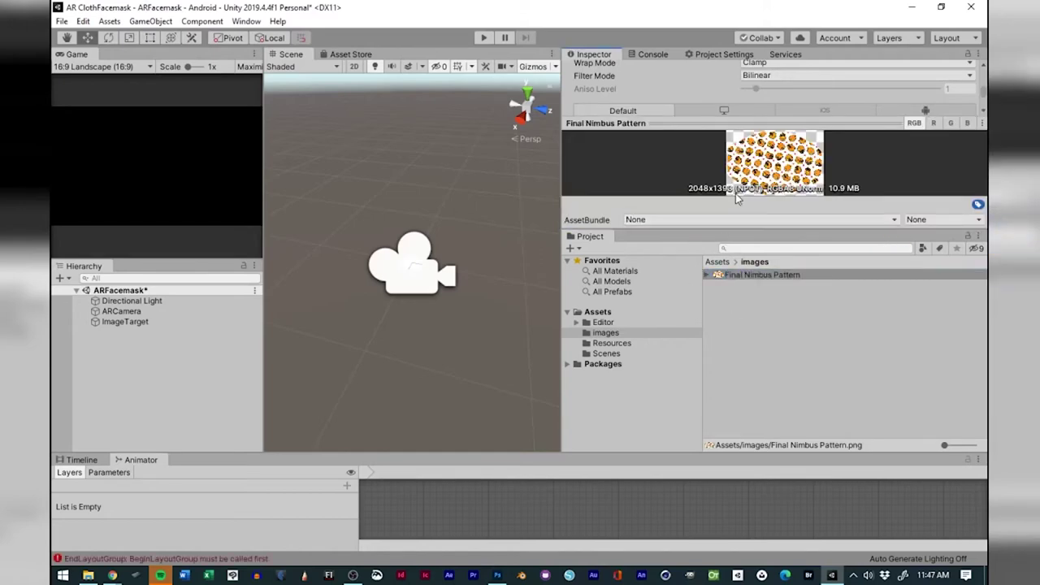
left_click(126, 322)
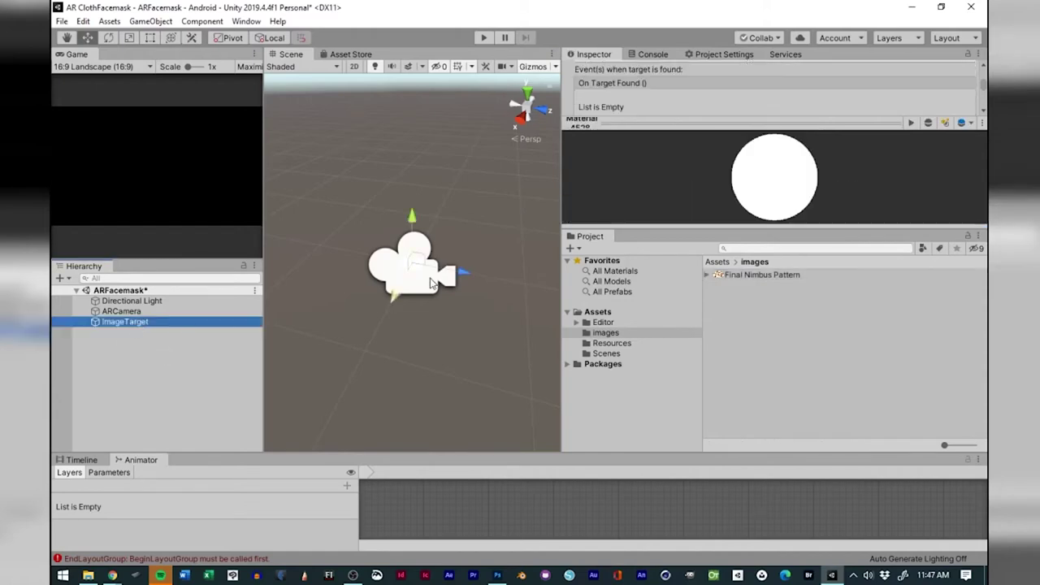
Keep the ImageTarget's Type set to From Image.
left_click(633, 121)
scroll(694, 147, "up", 5)
scroll(693, 147, "down", 3)
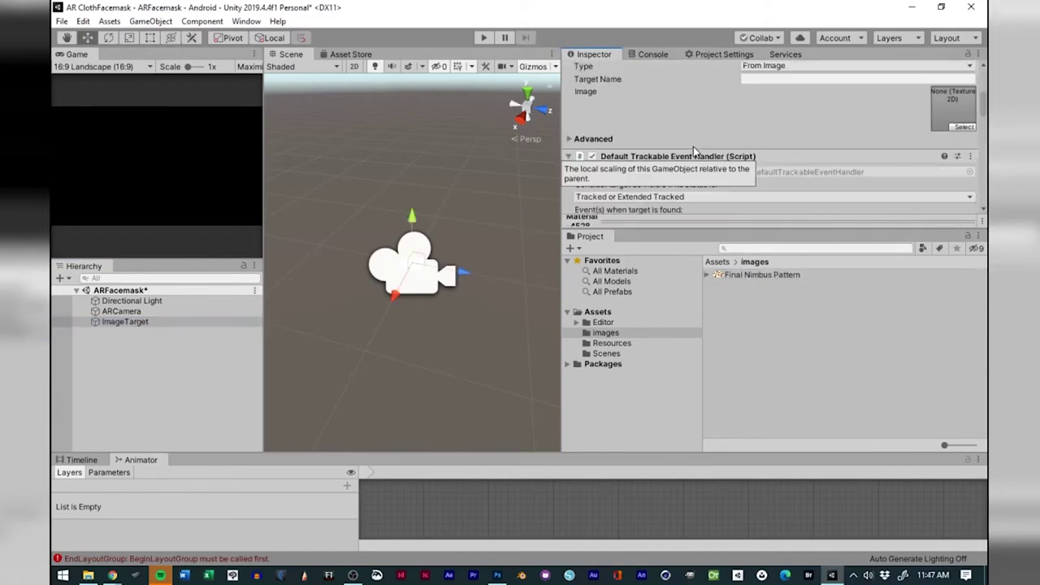
scroll(693, 146, "up", 4)
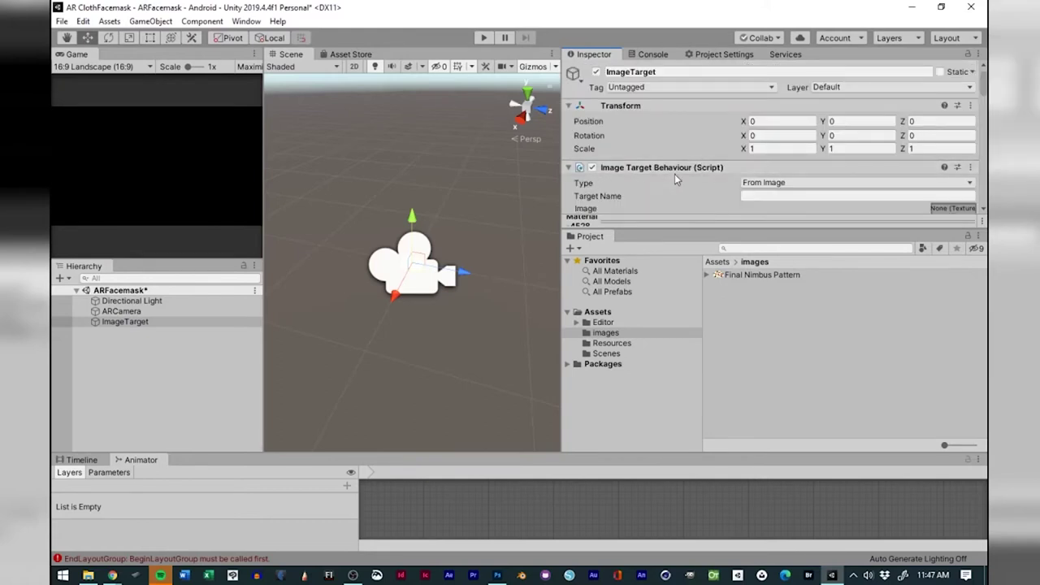
left_click(777, 185)
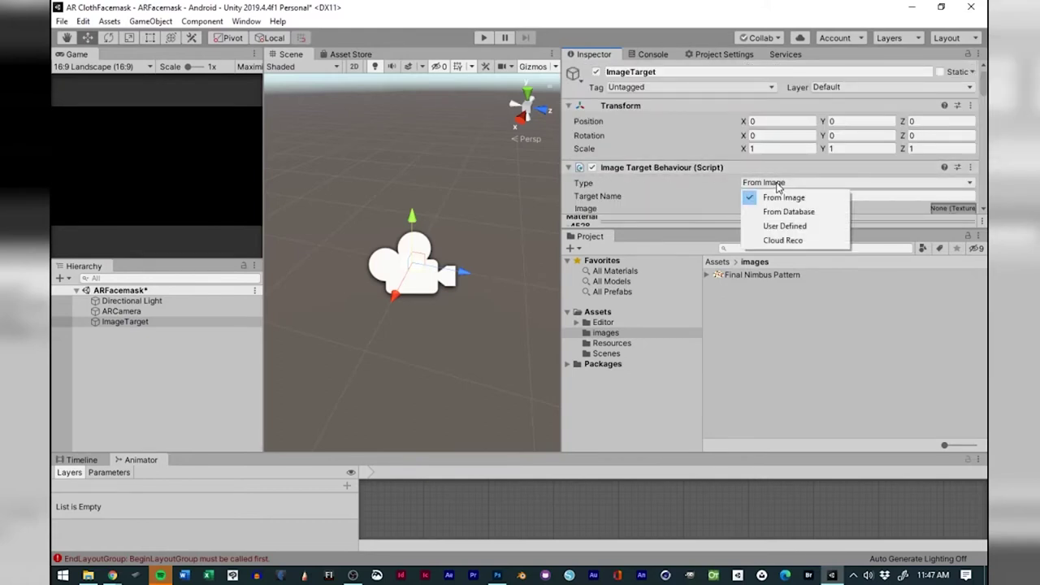
left_click(777, 185)
Choose Final Nimbus Pattern as the ImageTarget's image.
scroll(903, 210, "down", 3)
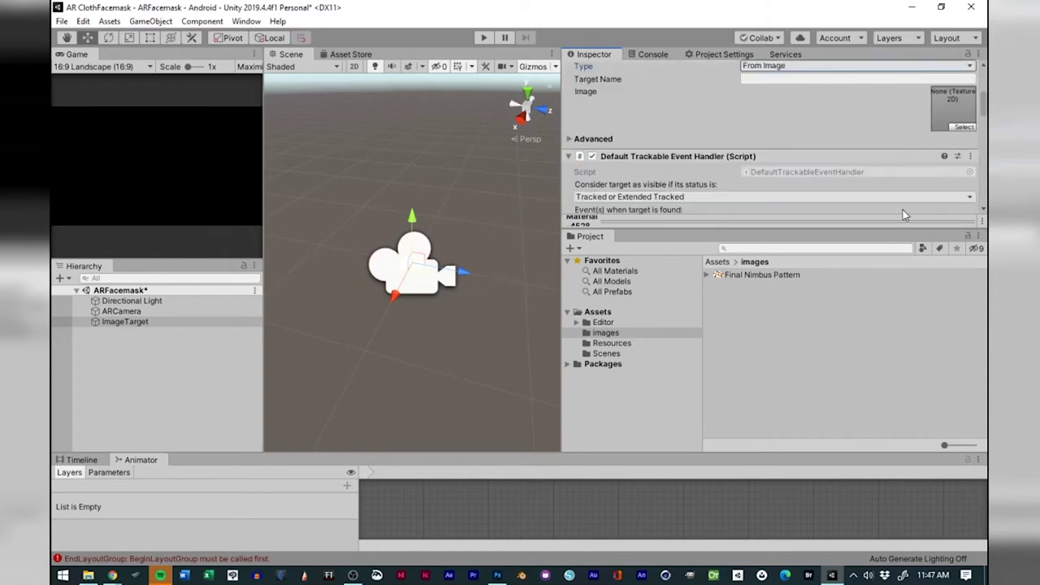
scroll(903, 210, "up", 3)
scroll(931, 195, "down", 3)
left_click(966, 126)
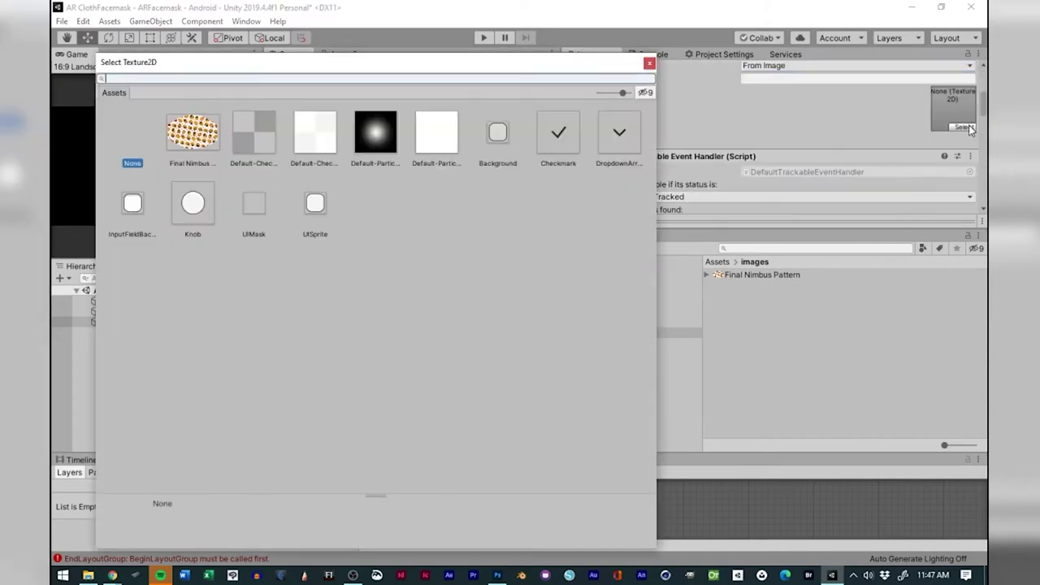
left_click(187, 128)
left_click(650, 63)
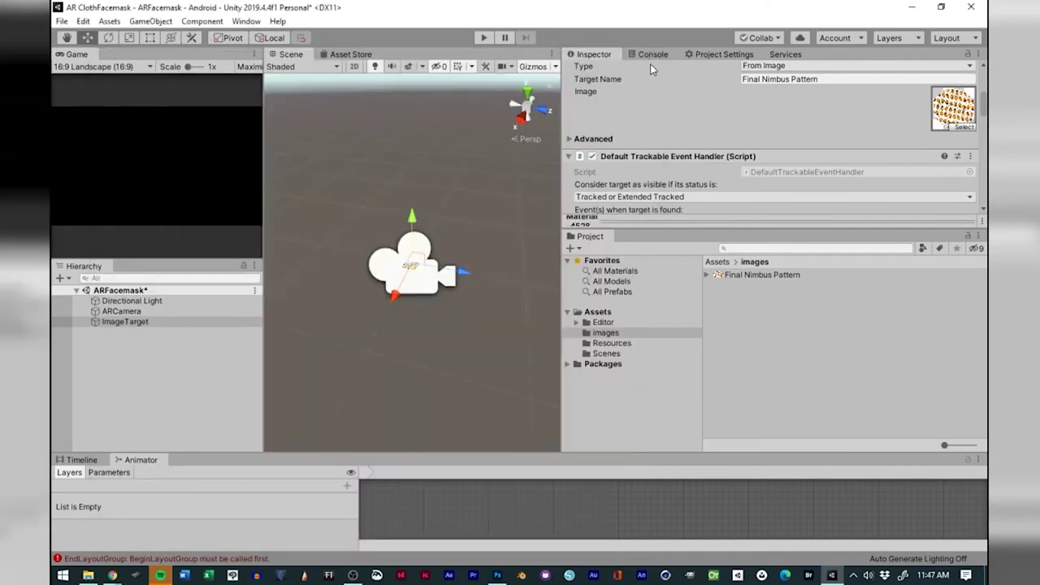
Turn off the scene Gizmos with ImageTarget selected.
left_click(94, 325)
left_click(534, 68)
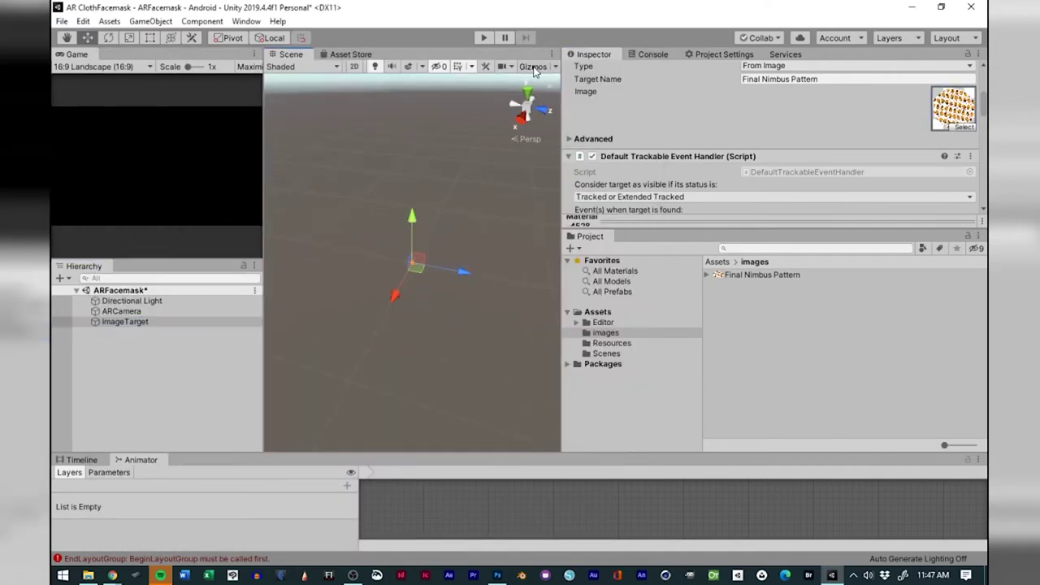
left_click(94, 323)
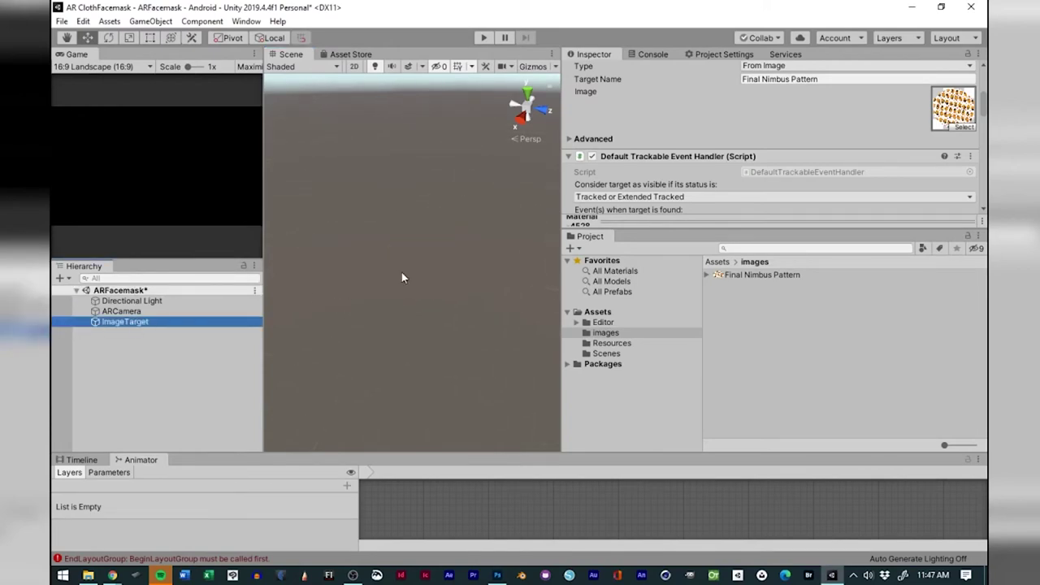
Orbit the Scene view to inspect the image target from above and low angles.
left_click(402, 272, "alt")
left_click_drag(402, 272, 224, 398, "alt")
key("w")
scroll(418, 248, "up", 5)
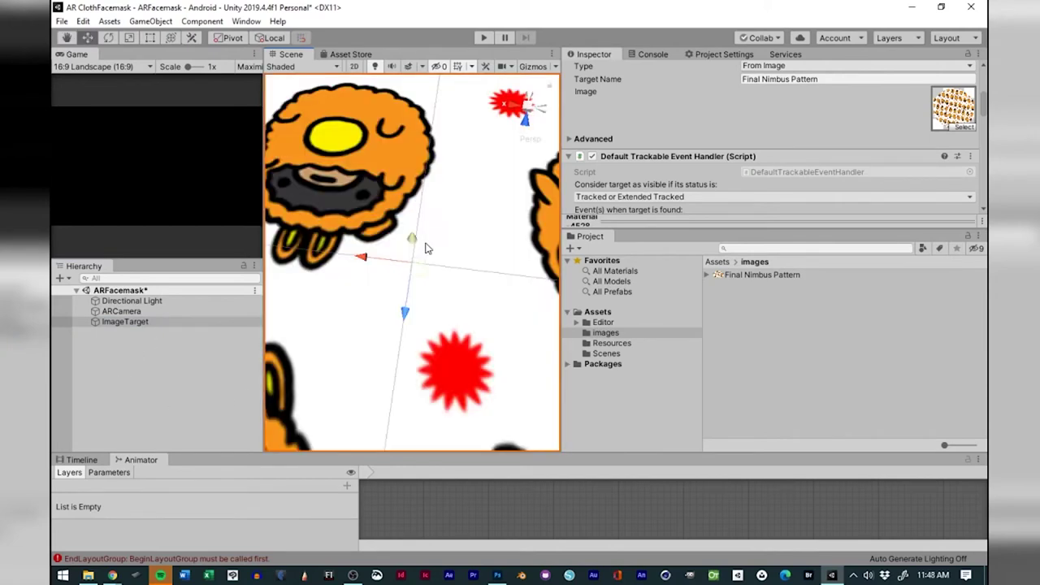
scroll(419, 248, "down", 5)
left_click_drag(417, 273, 506, 372, "alt")
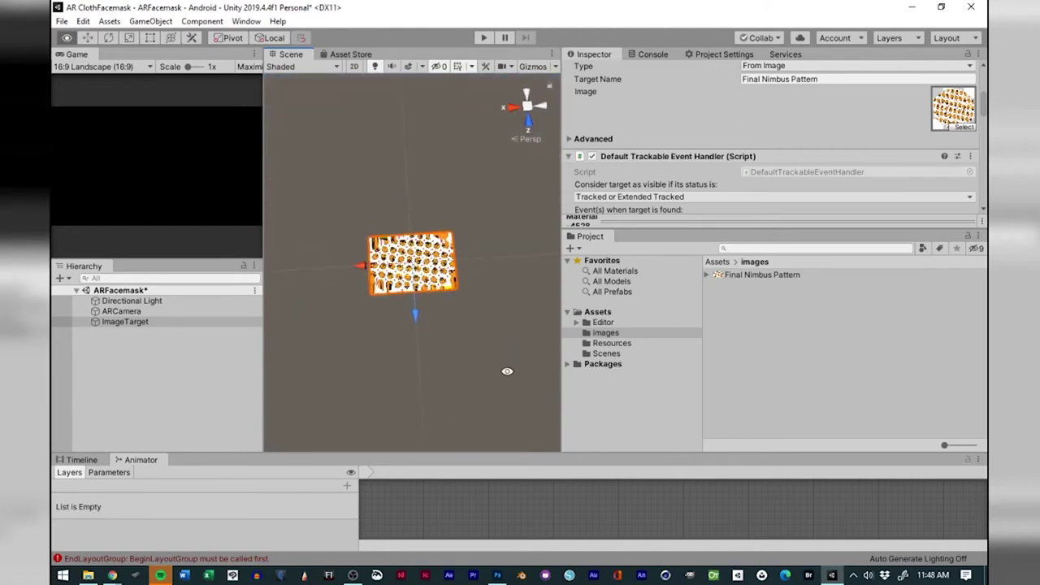
scroll(475, 287, "up", 5)
scroll(475, 287, "down", 5)
left_click_drag(464, 271, 436, 263, "alt")
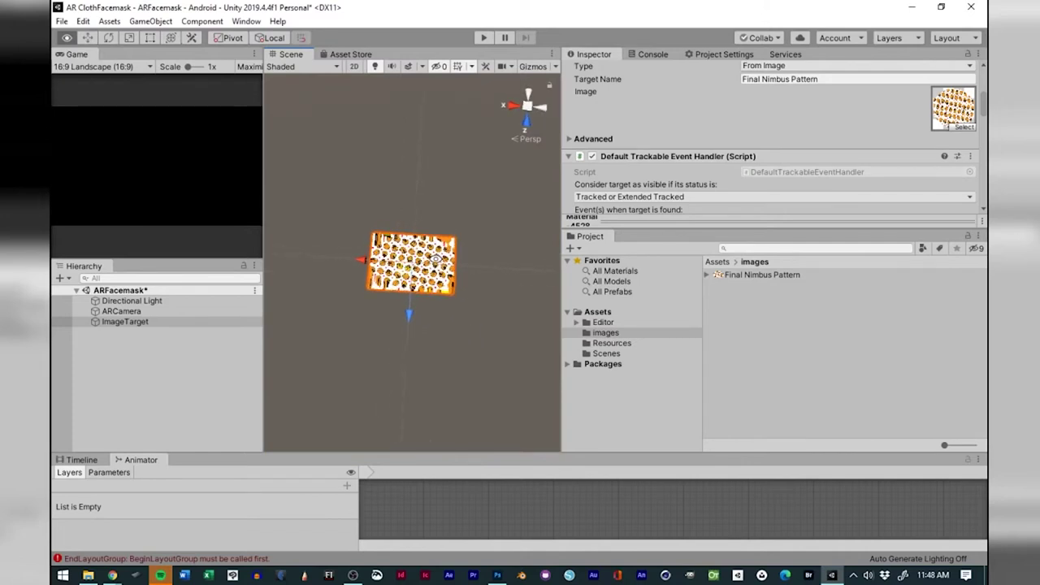
scroll(634, 151, "down", 4)
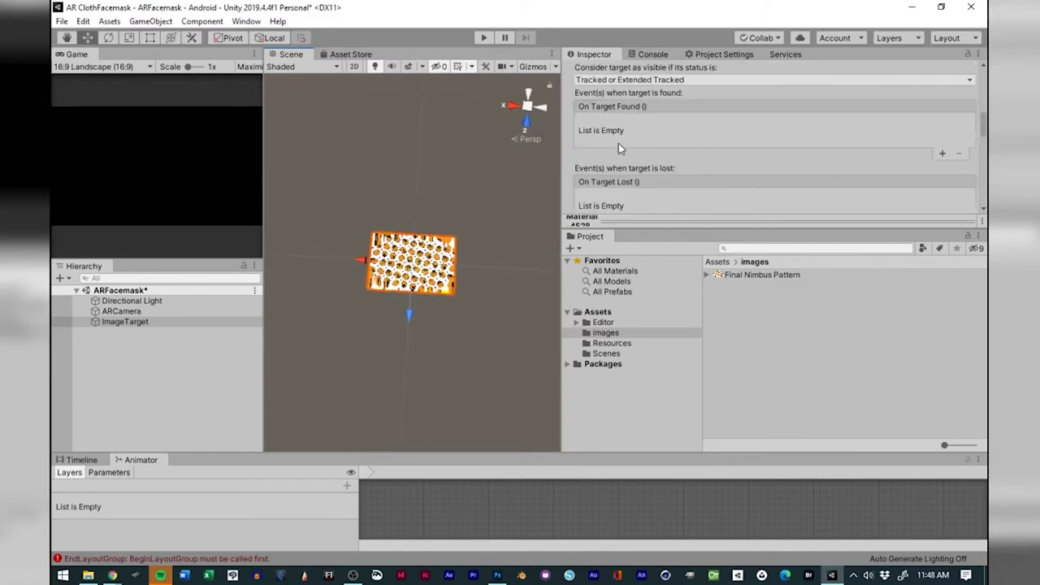
scroll(619, 143, "up", 4)
Check the target size (width 0.2, height 0.1360352) and save the ARFacemask scene.
left_click(570, 140)
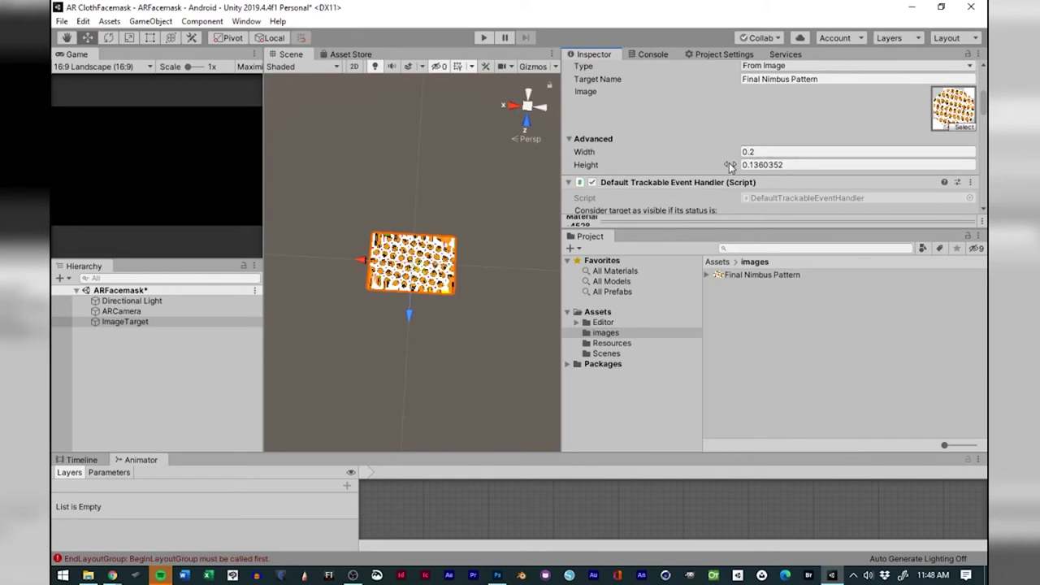
left_click(569, 139)
scroll(755, 134, "up", 5)
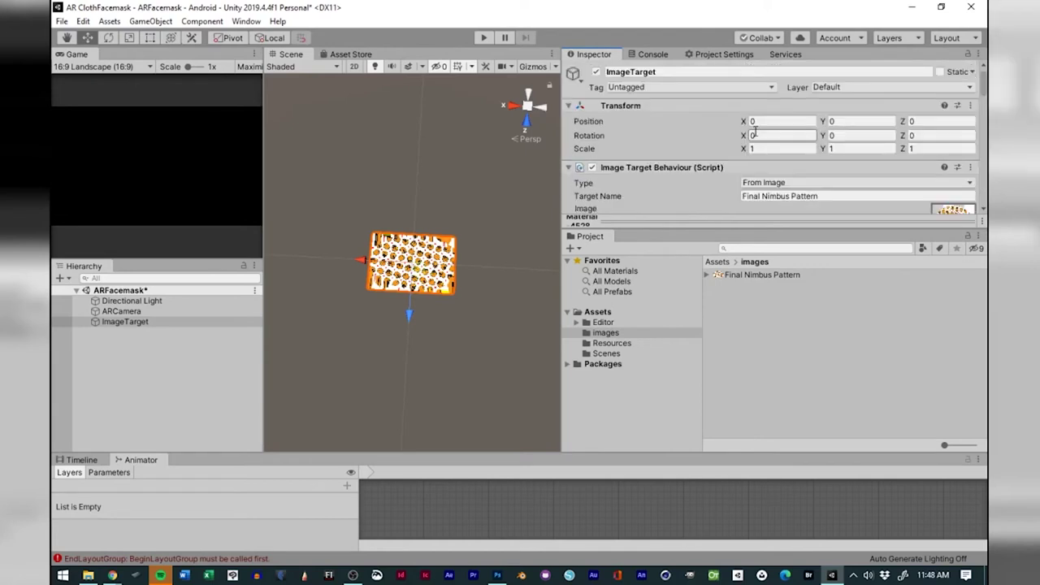
scroll(719, 142, "down", 10)
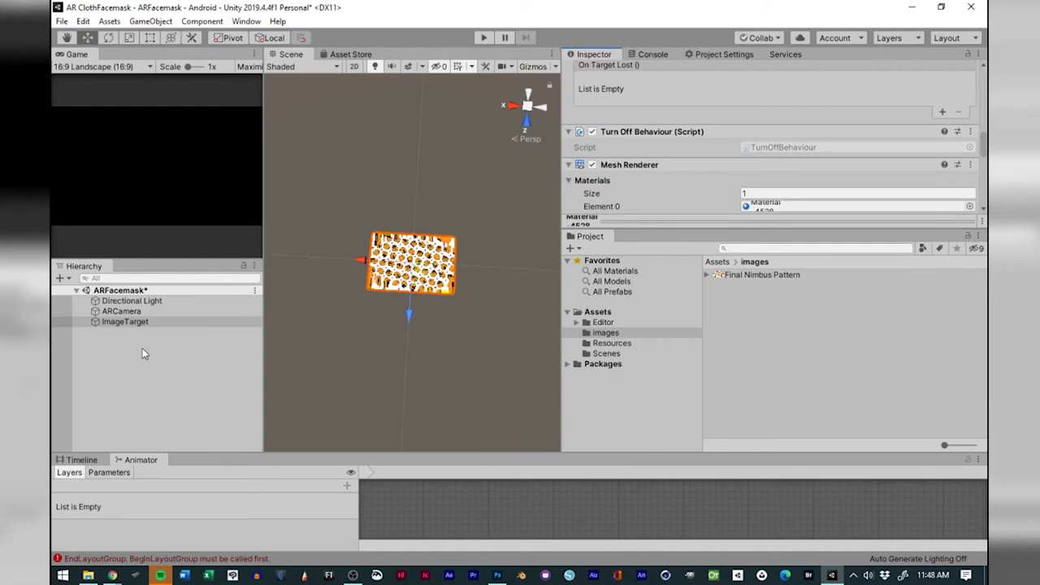
left_click(61, 21)
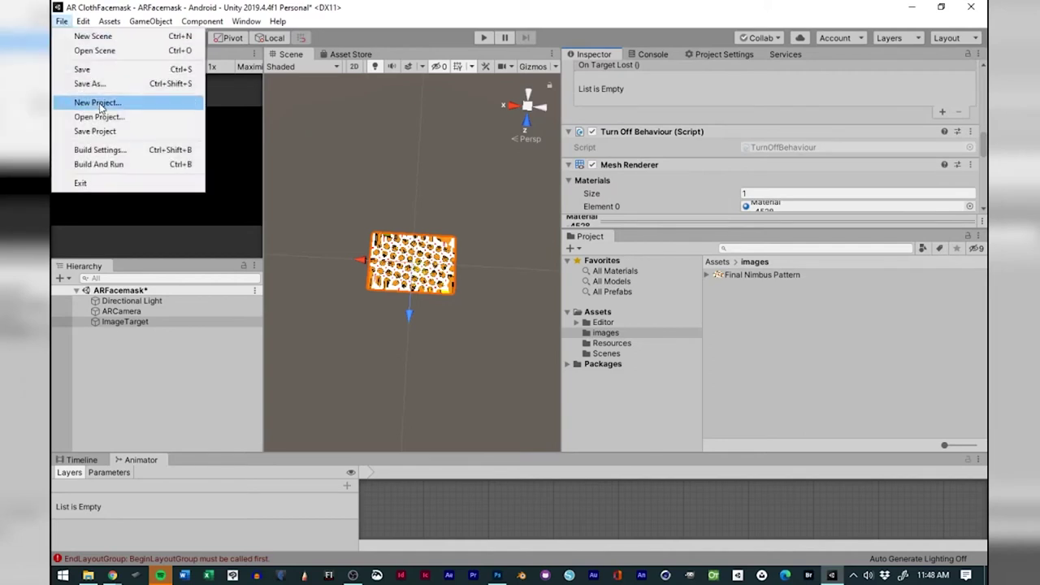
left_click(101, 71)
Add a Cube as a child of ImageTarget.
right_click(125, 322)
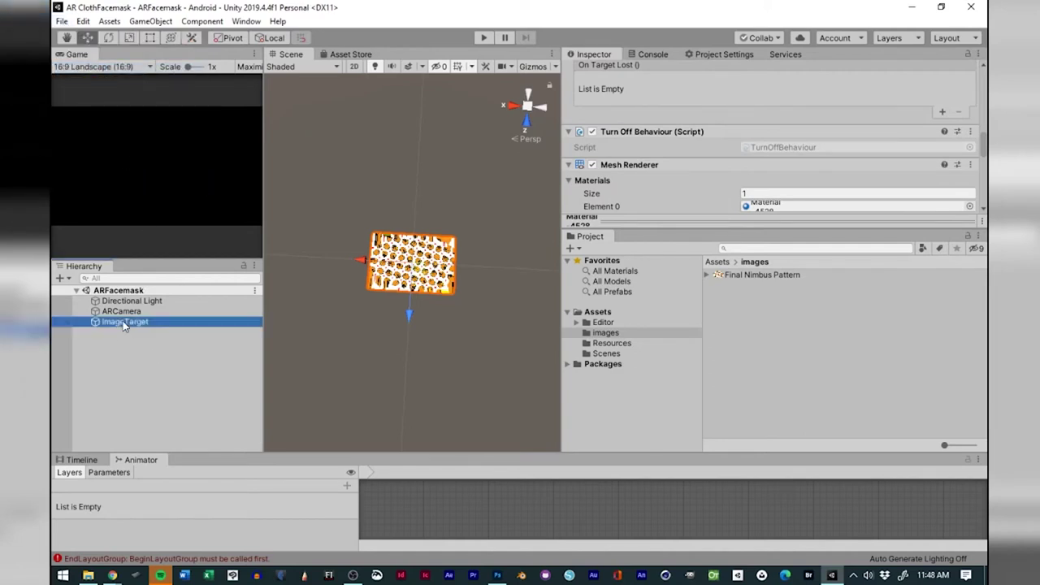
mouse_move(182, 204)
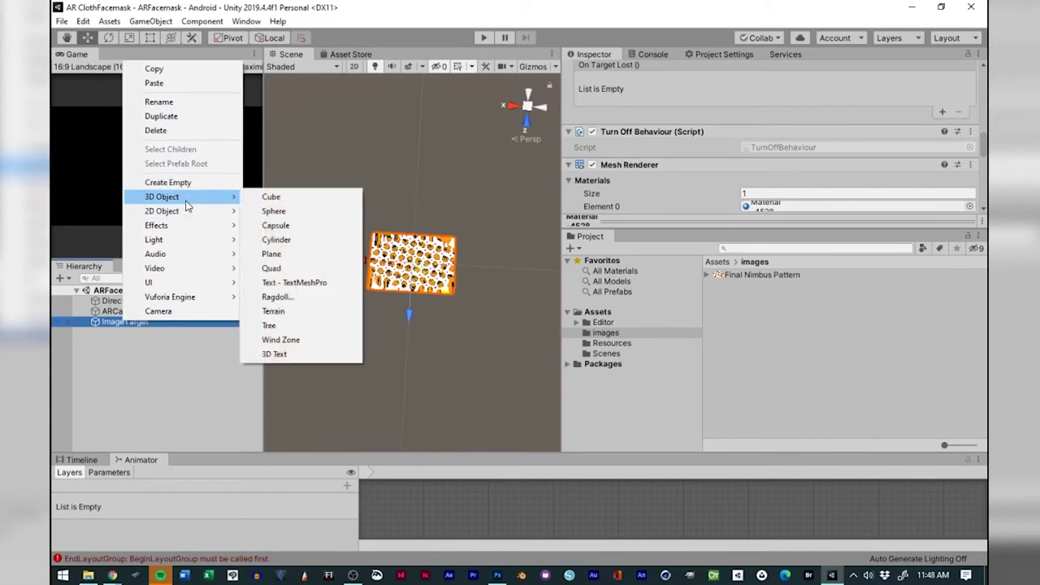
left_click(276, 198)
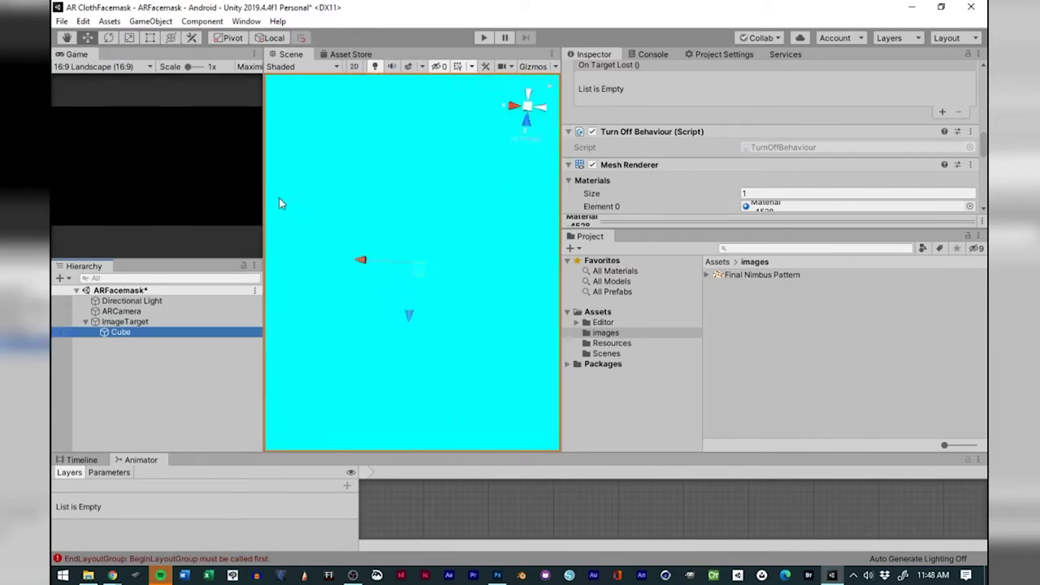
scroll(401, 309, "down", 5)
scroll(416, 258, "up", 3)
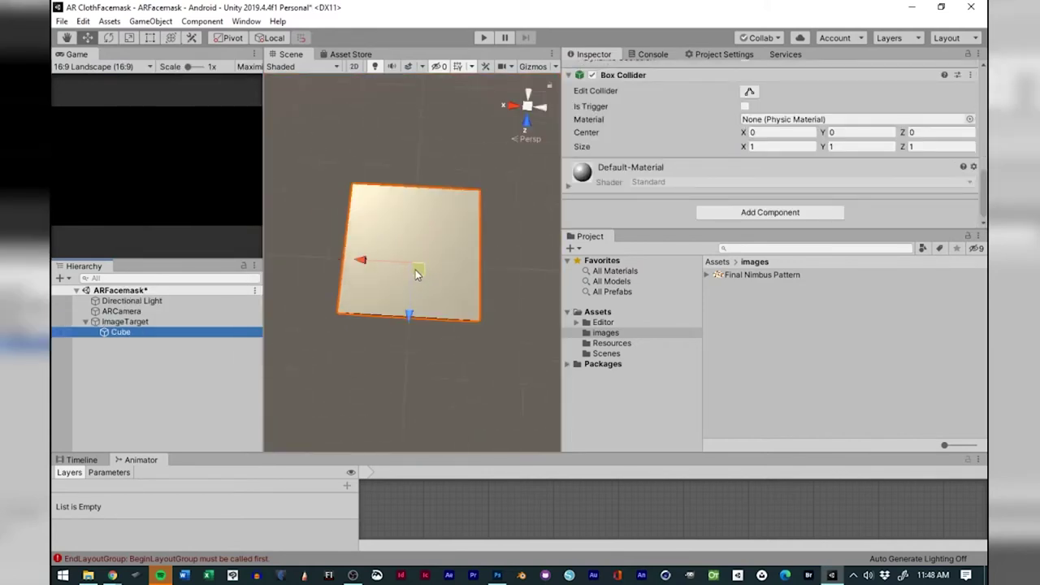
Scale the cube down uniformly to 0.1235.
left_click(129, 37)
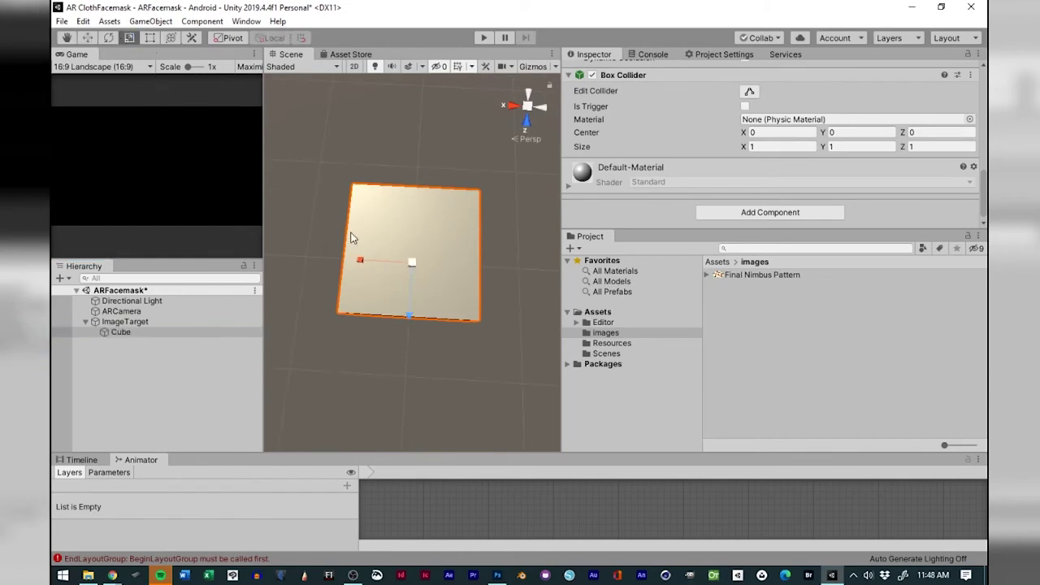
left_click_drag(410, 264, 411, 313)
key("ctrl+z")
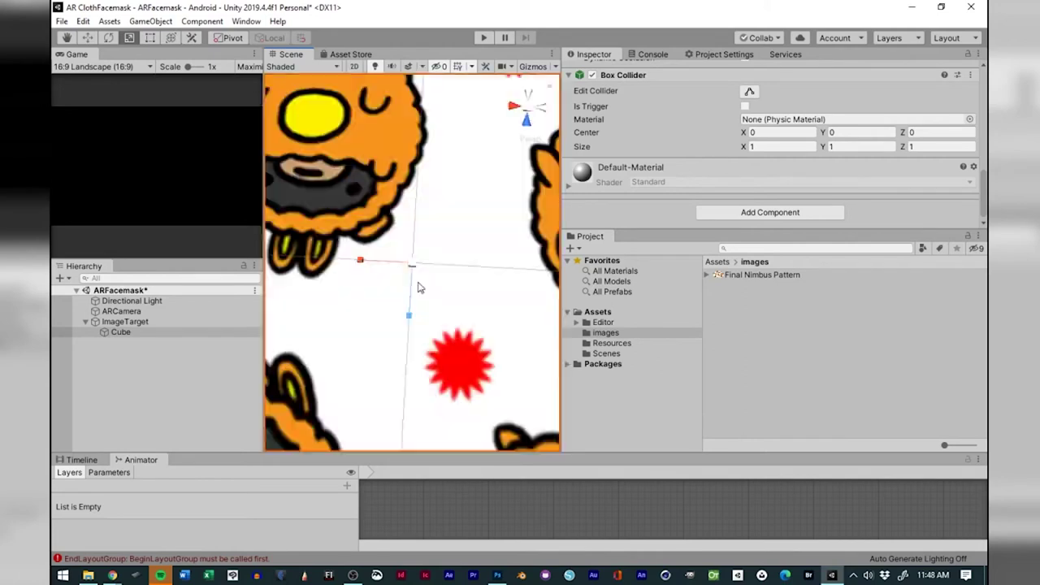
key("ctrl+z")
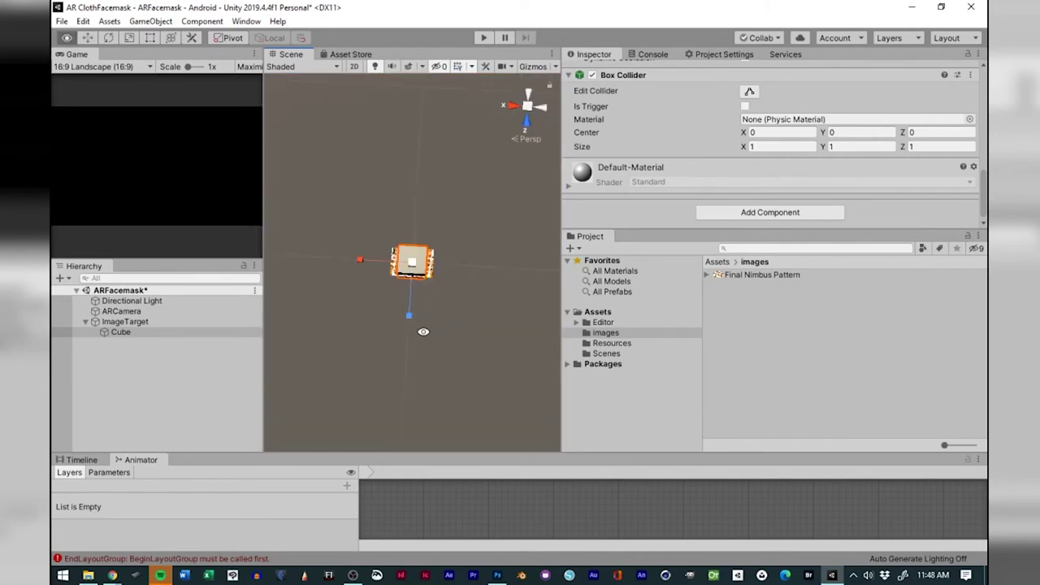
left_click_drag(429, 327, 369, 118, "alt")
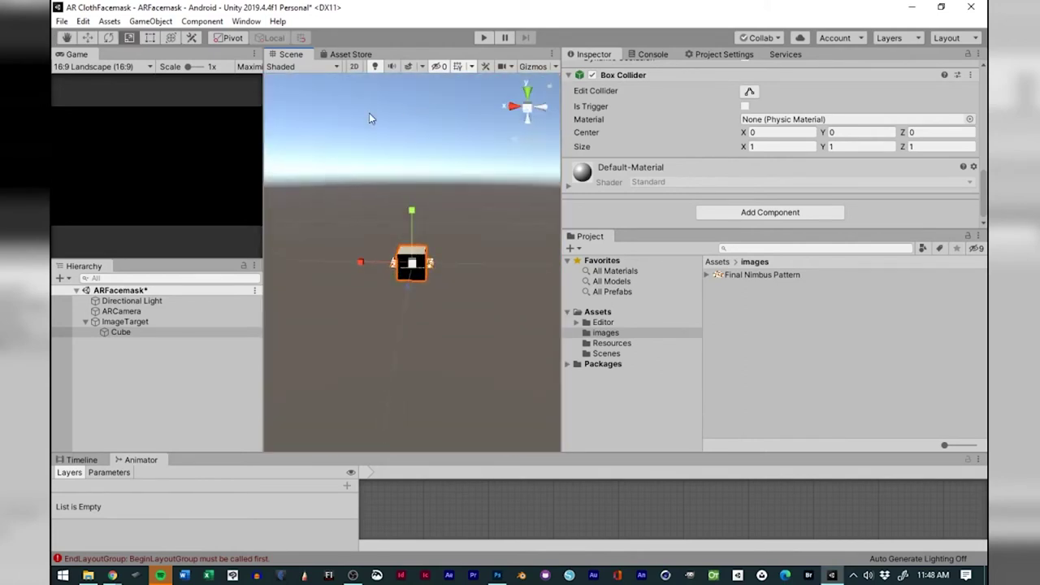
Raise the cube to Y 0.075 onto the image target and save the scene.
left_click(90, 39)
left_click_drag(412, 218, 412, 202)
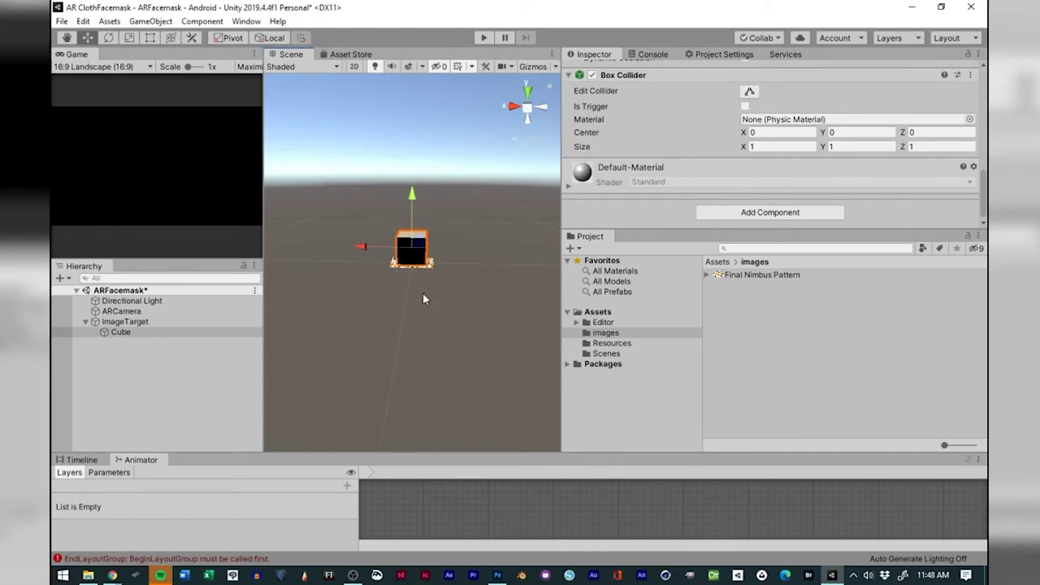
scroll(419, 296, "up", 5)
scroll(416, 292, "down", 4)
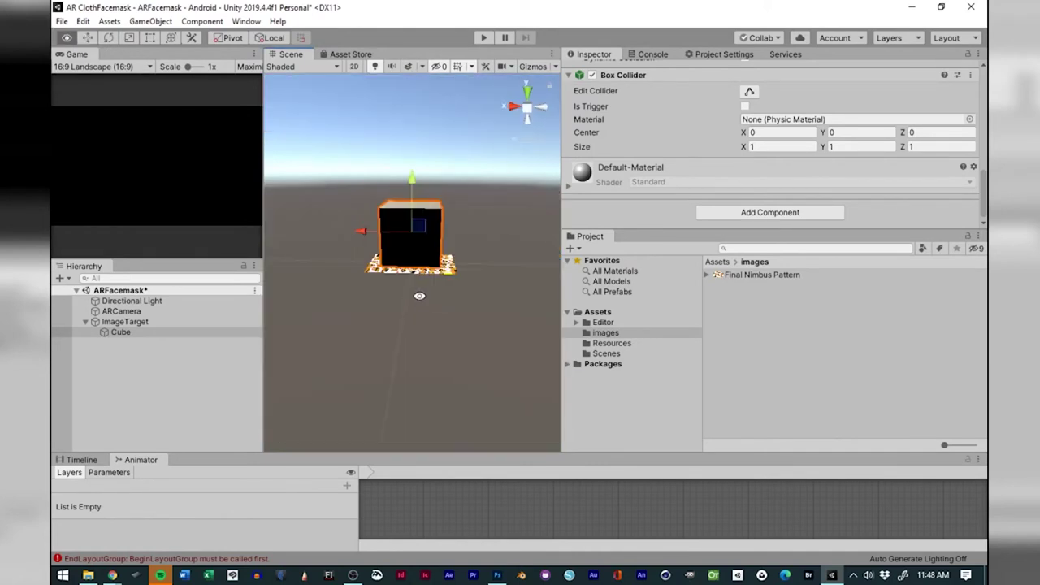
left_click_drag(419, 296, 455, 355, "alt")
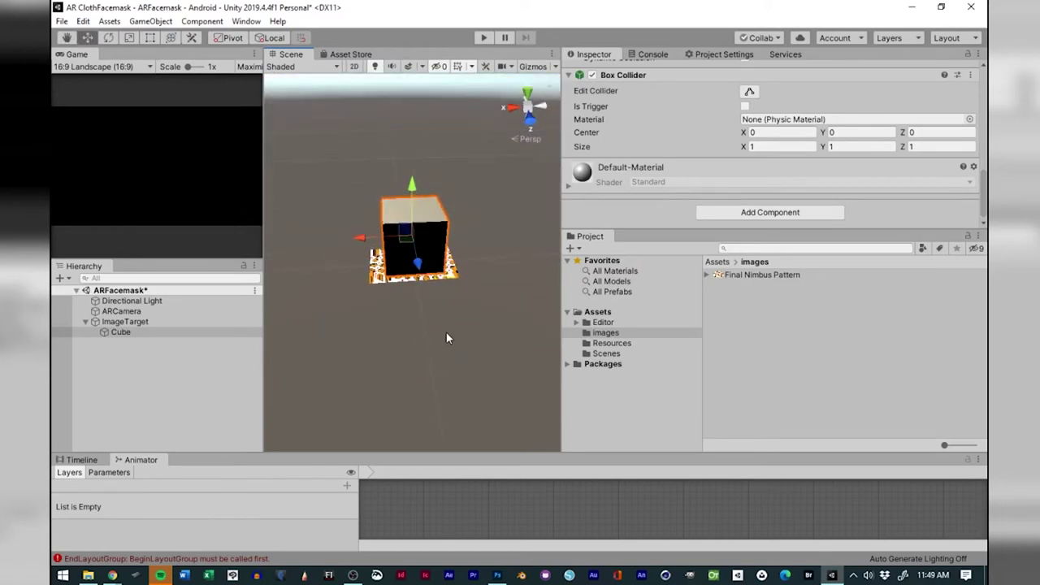
left_click(61, 21)
left_click(65, 68)
scroll(773, 144, "up", 5)
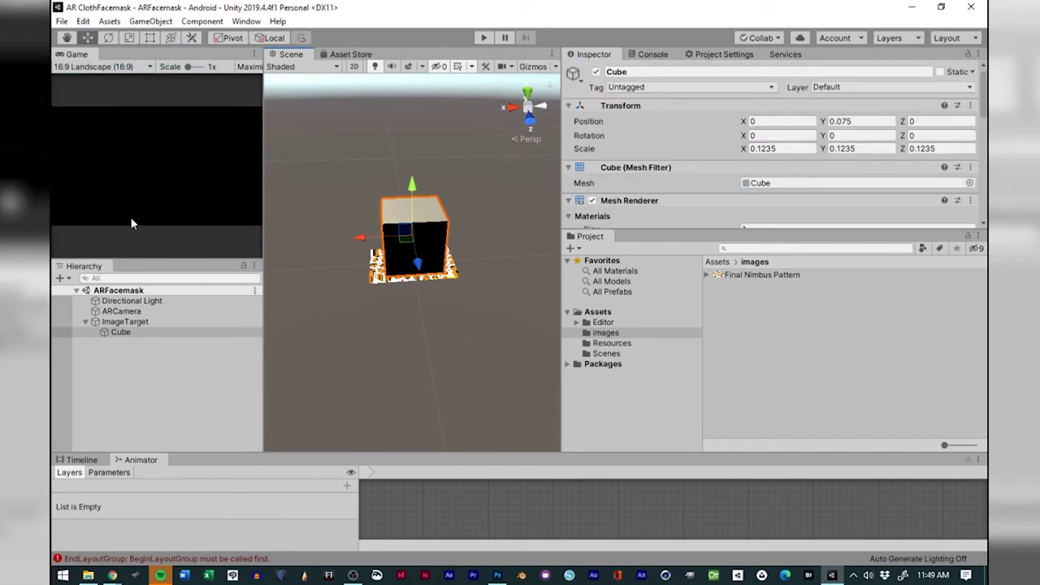
Select ARCamera, widen the Game view, and run a webcam play test of the Nimbus target.
left_click(121, 312)
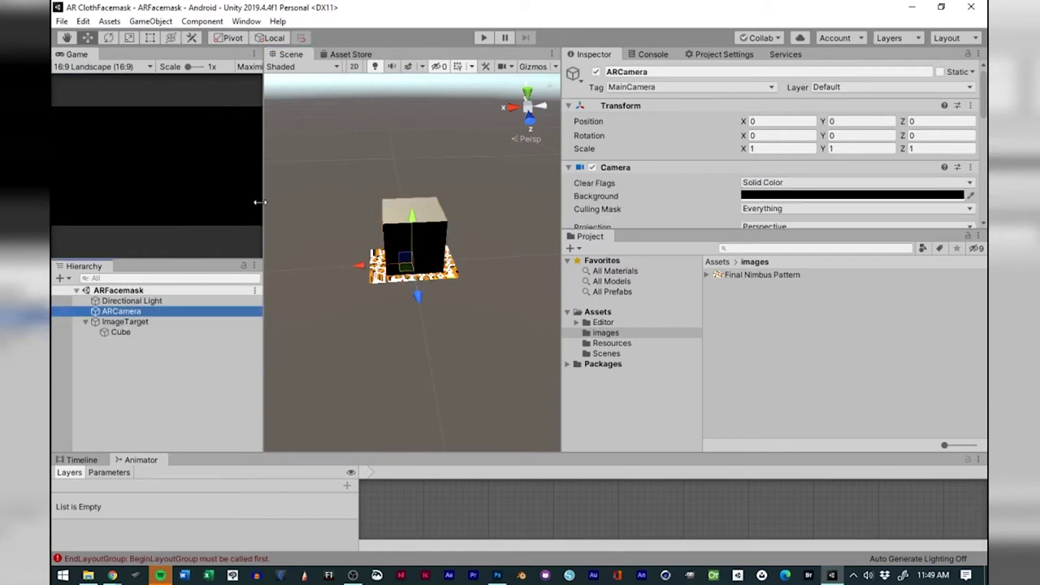
left_click_drag(263, 202, 329, 211)
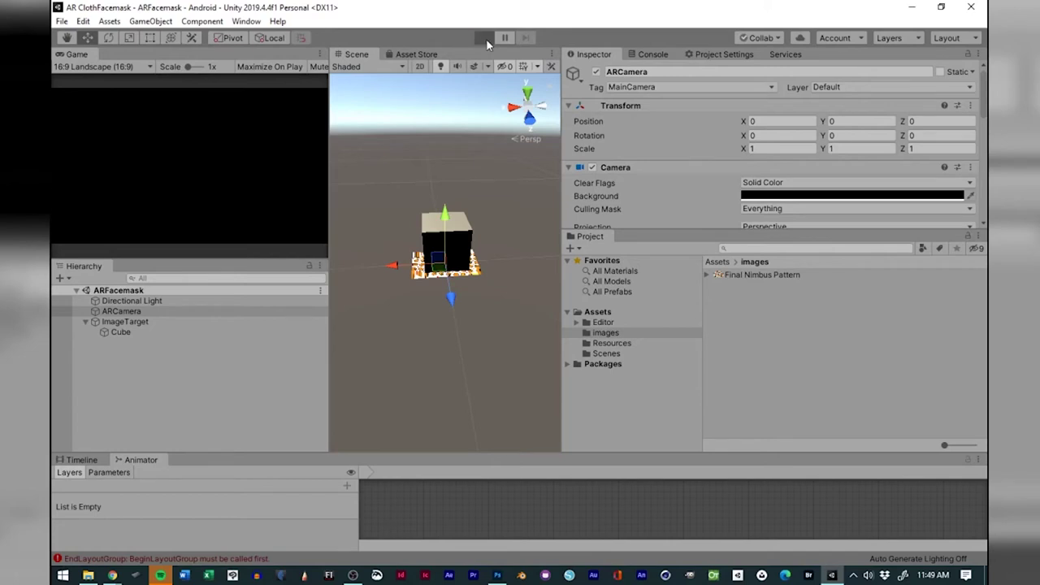
left_click(485, 39)
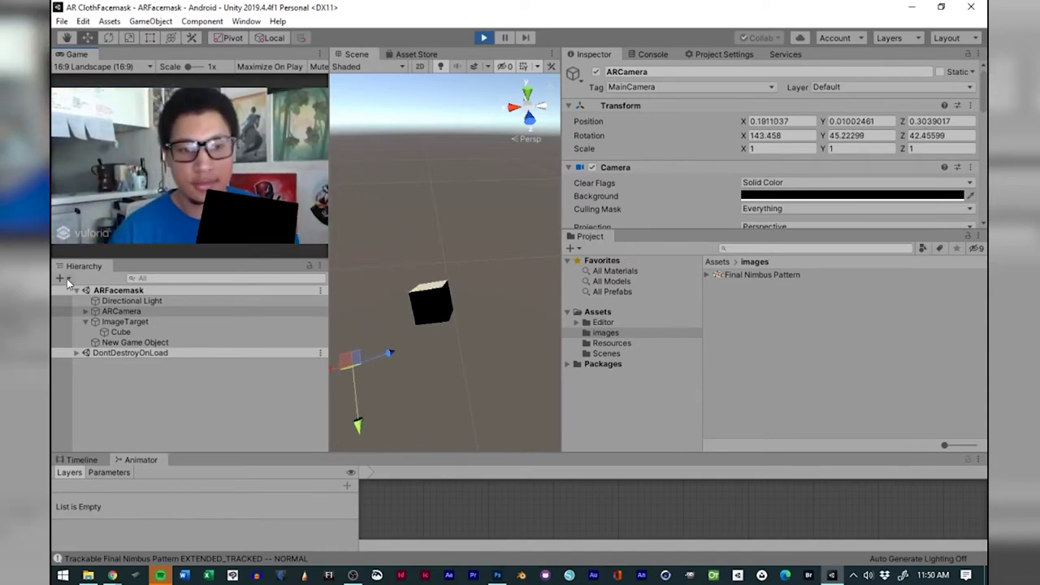
left_click(484, 37)
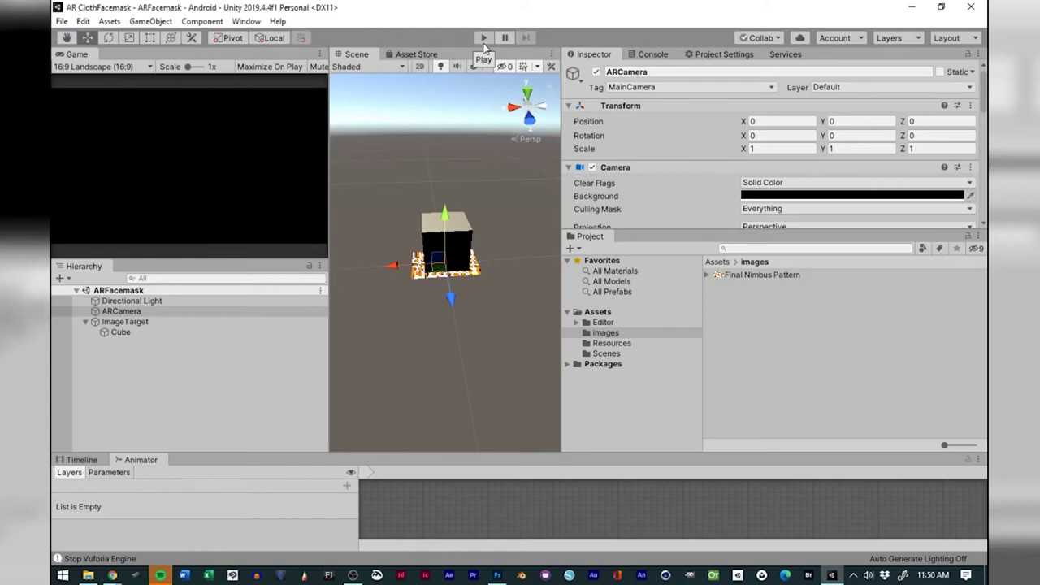
Enter play mode again to test tracking of the worn Nimbus-pattern mask on the webcam.
left_click(483, 38)
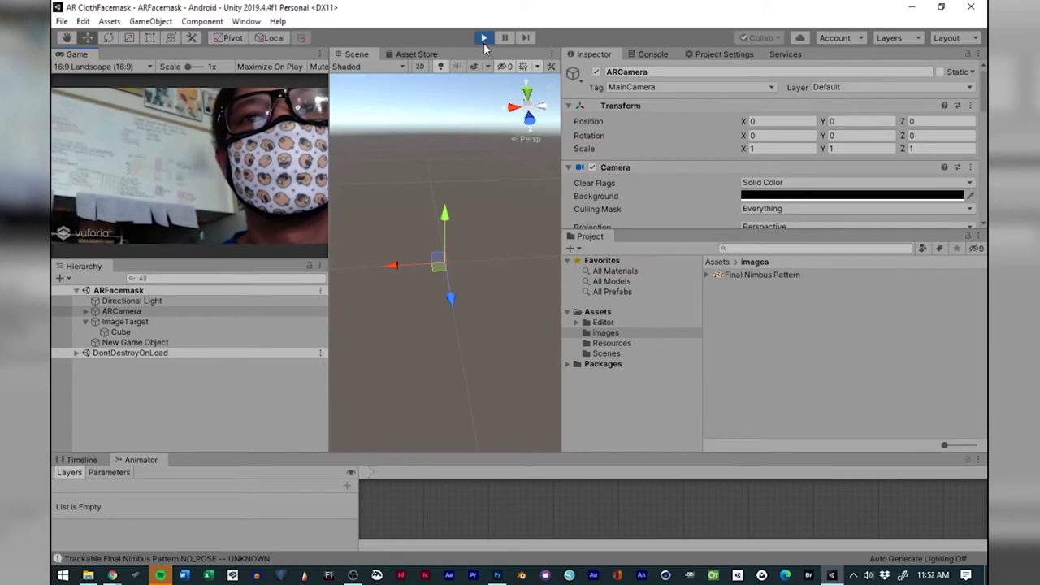
left_click(483, 38)
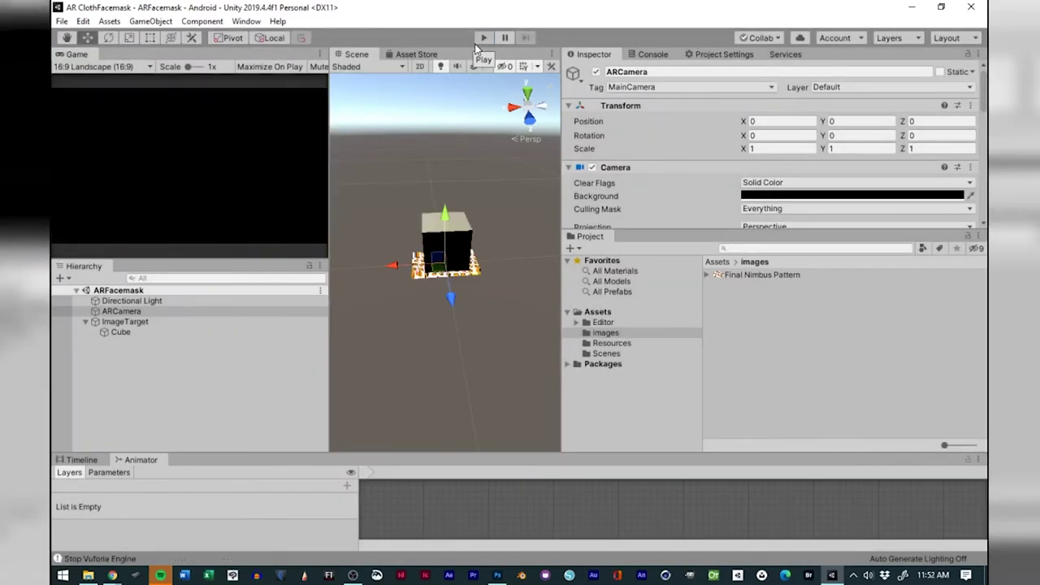
key("alt+Tab")
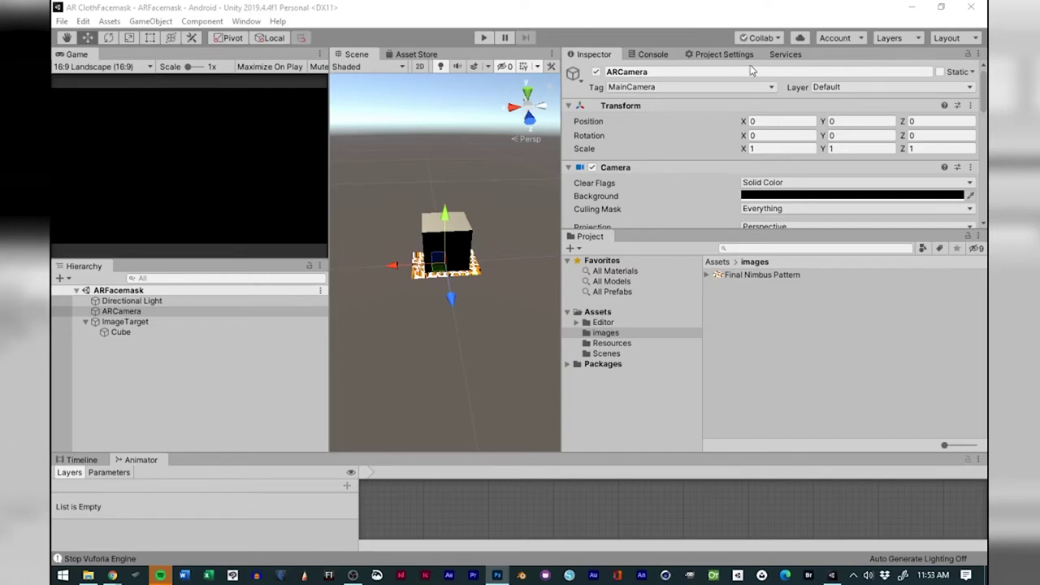
left_click(488, 77)
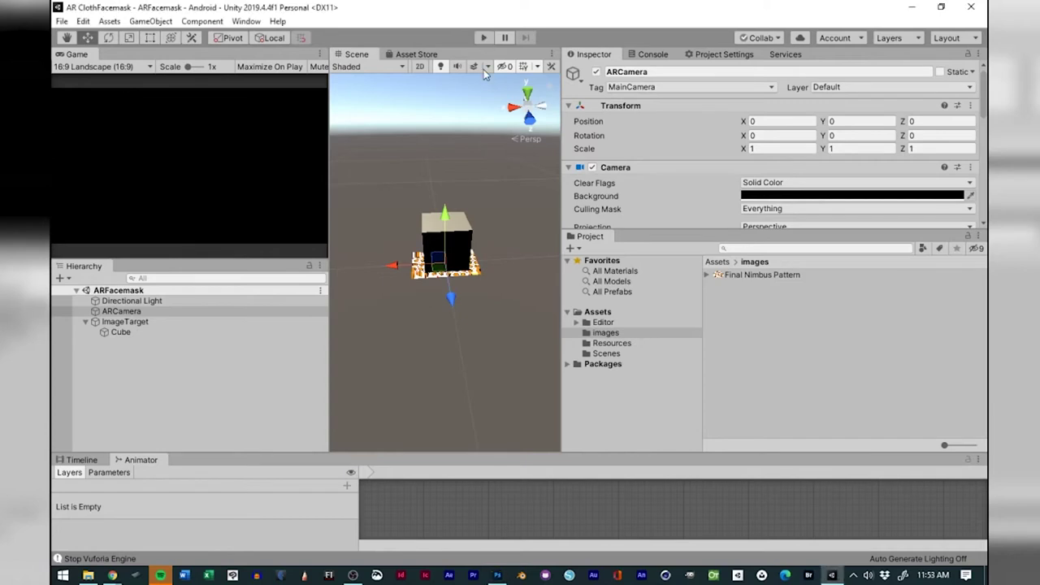
key("ctrl+p")
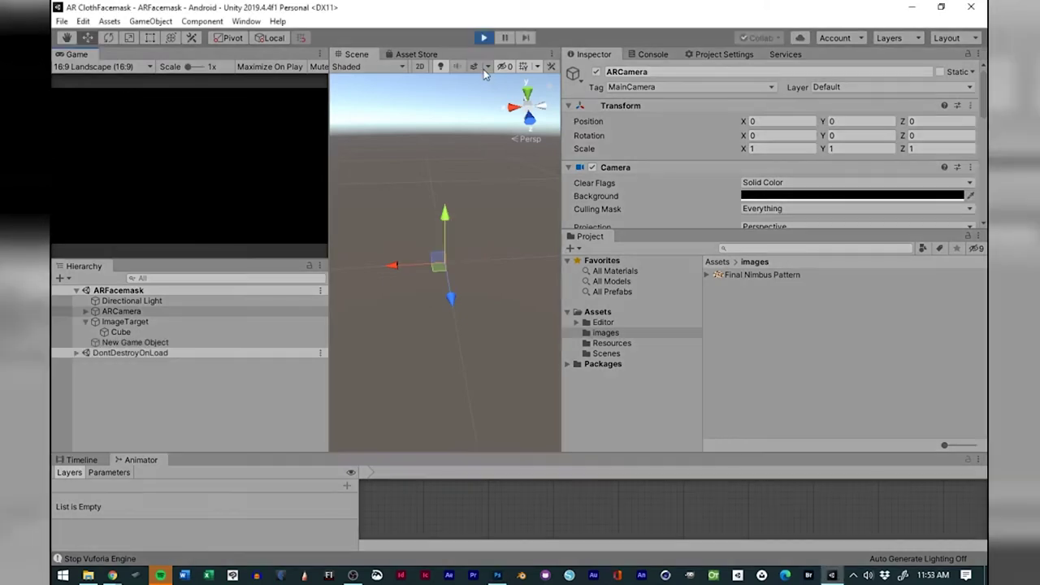
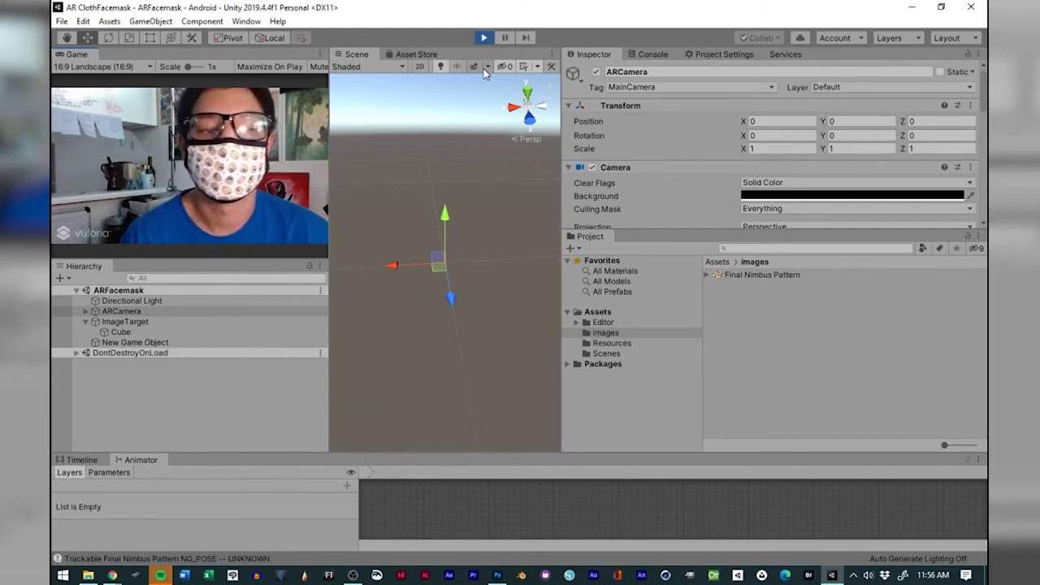
Stop play mode and import Final Nimbus Pattern 2.png into the Assets/images folder.
left_click(486, 37)
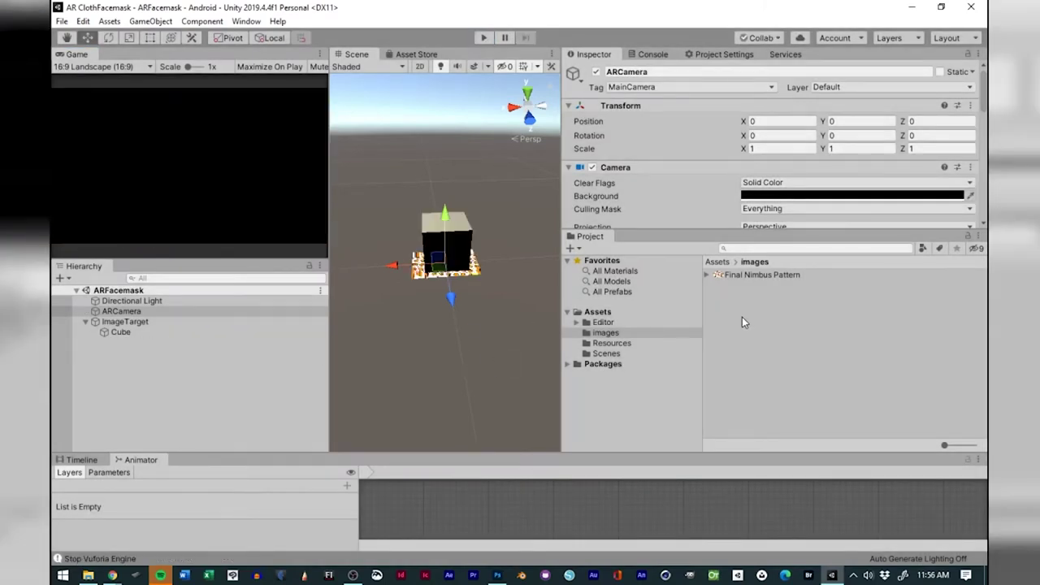
key("alt+Tab")
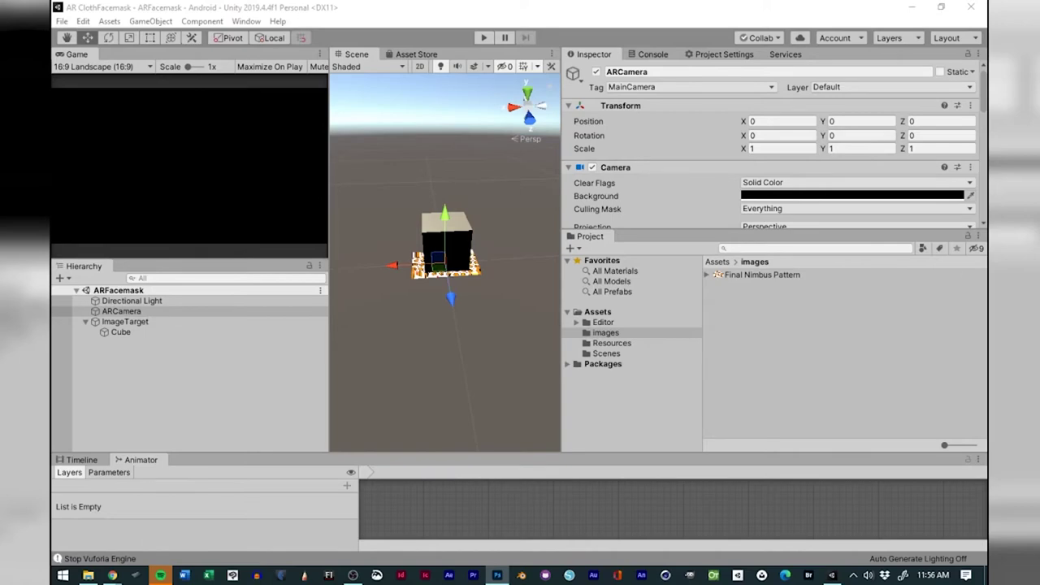
key("alt+Tab")
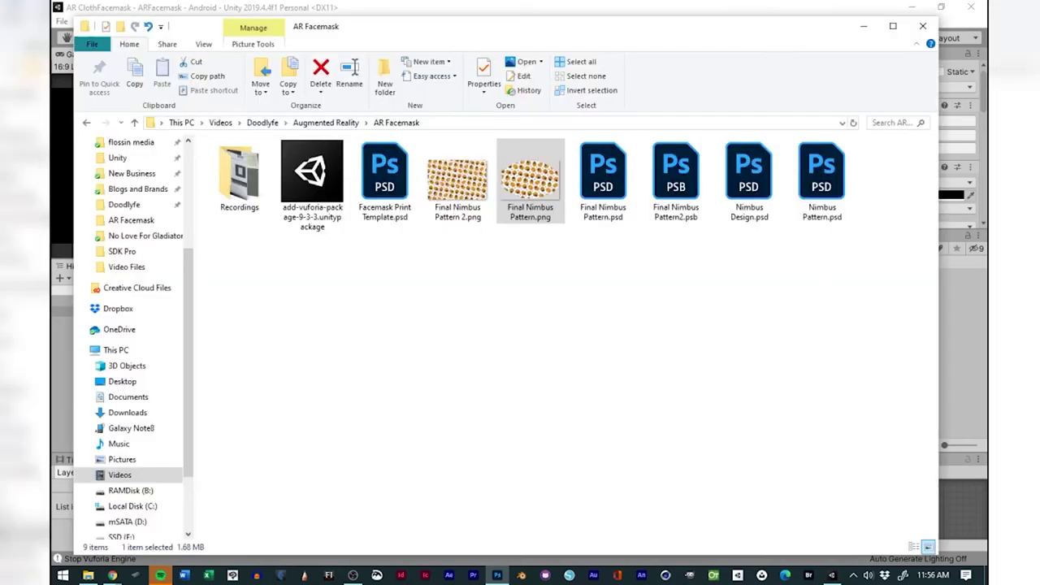
left_click(467, 189)
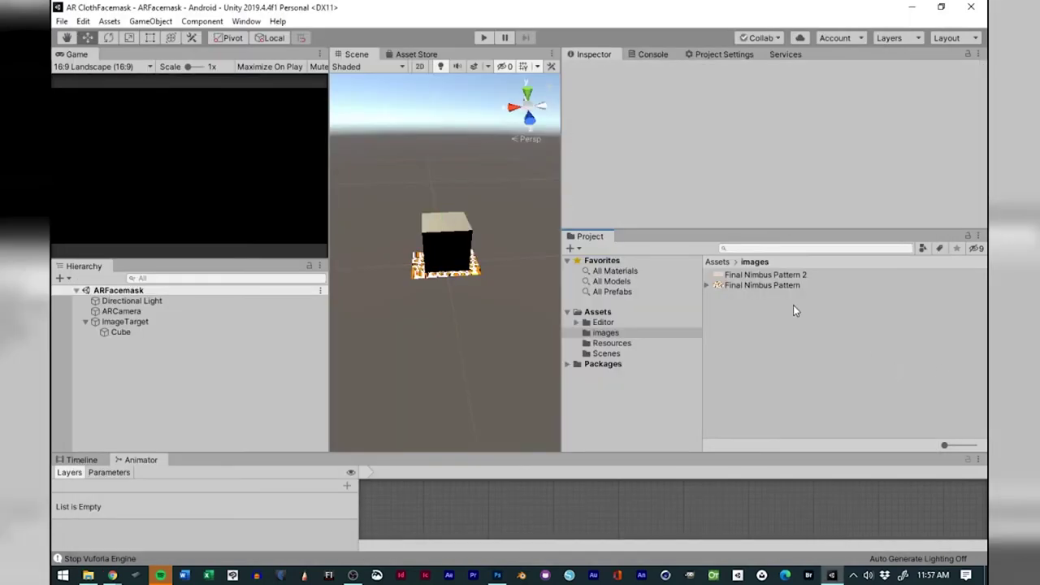
Set Final Nimbus Pattern 2's Texture Type to Sprite (2D and UI) and apply the change.
left_click(776, 284)
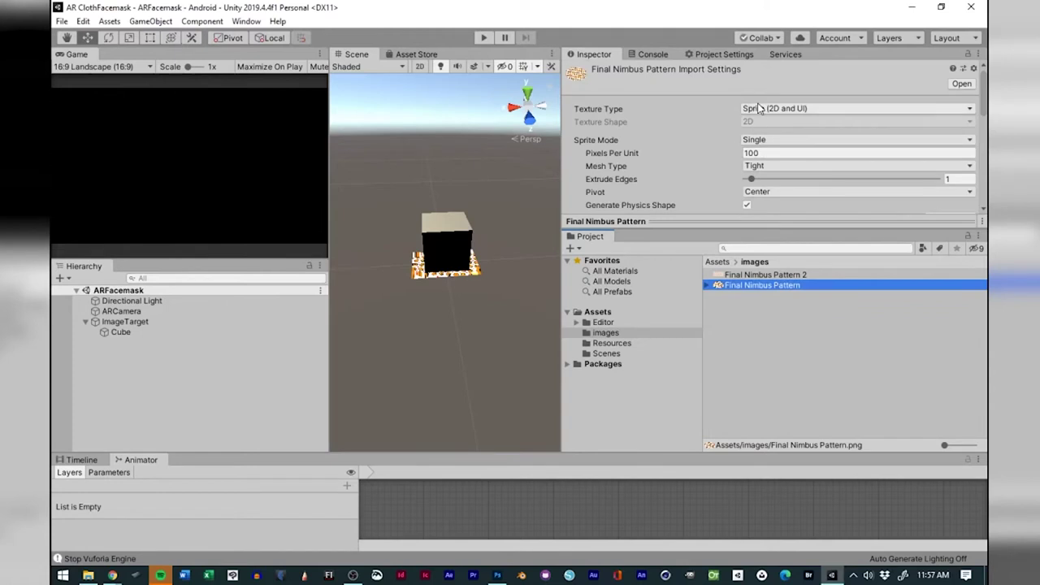
left_click(756, 275)
left_click(778, 109)
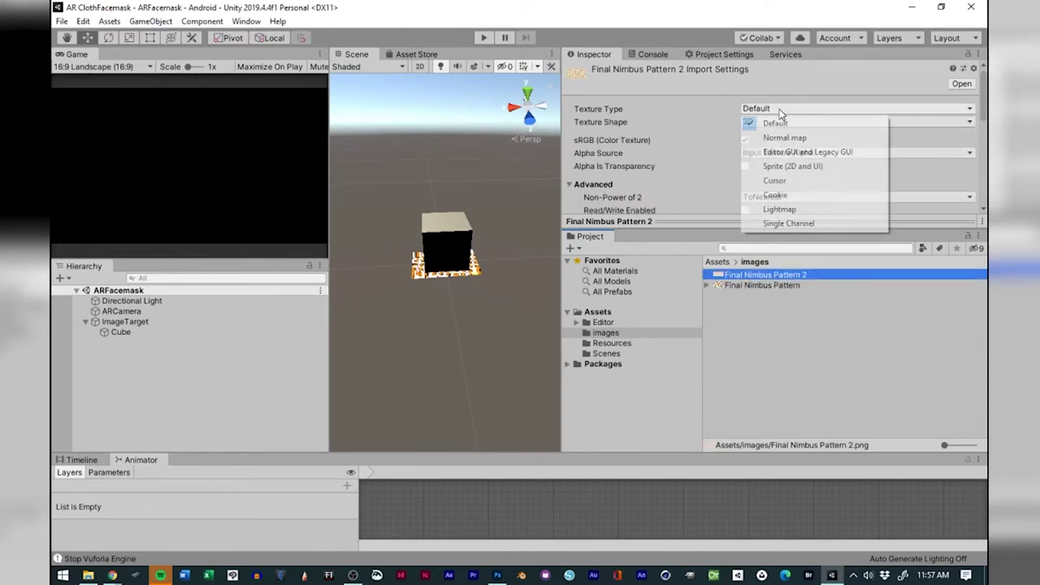
left_click(789, 166)
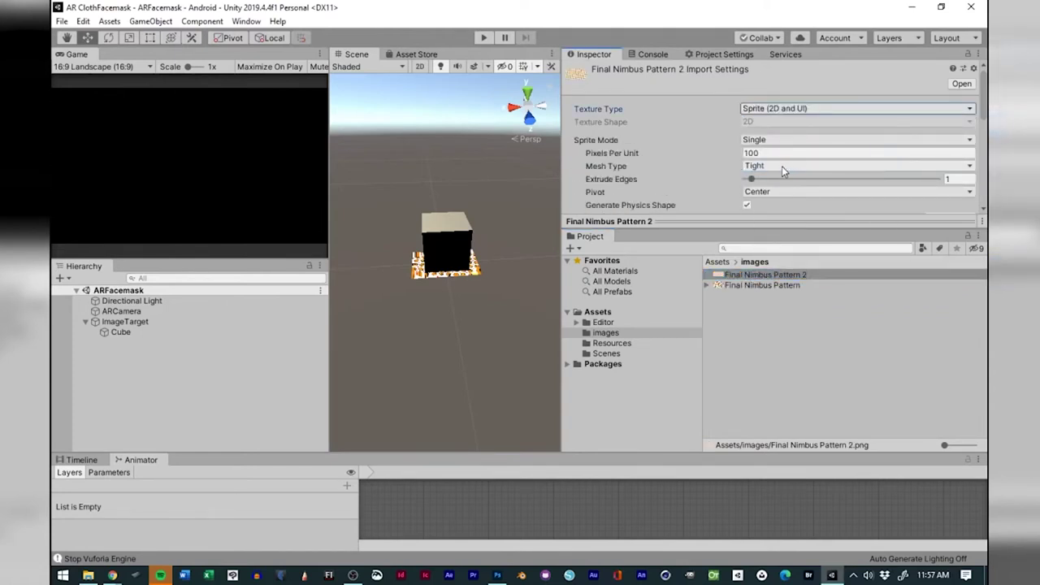
scroll(782, 166, "down", 5)
scroll(768, 172, "up", 2)
scroll(768, 174, "up", 5)
scroll(768, 173, "down", 10)
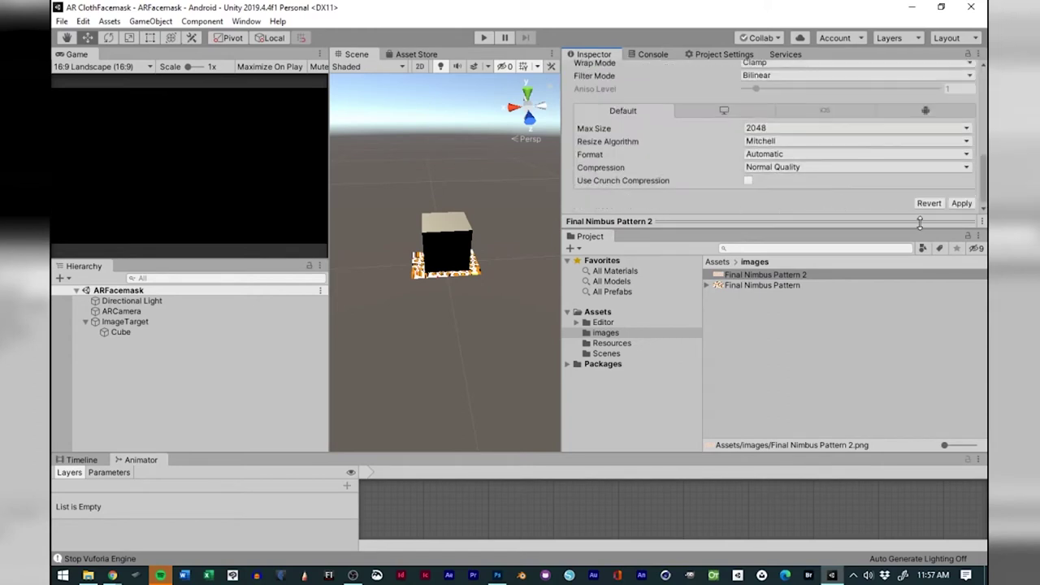
left_click(961, 203)
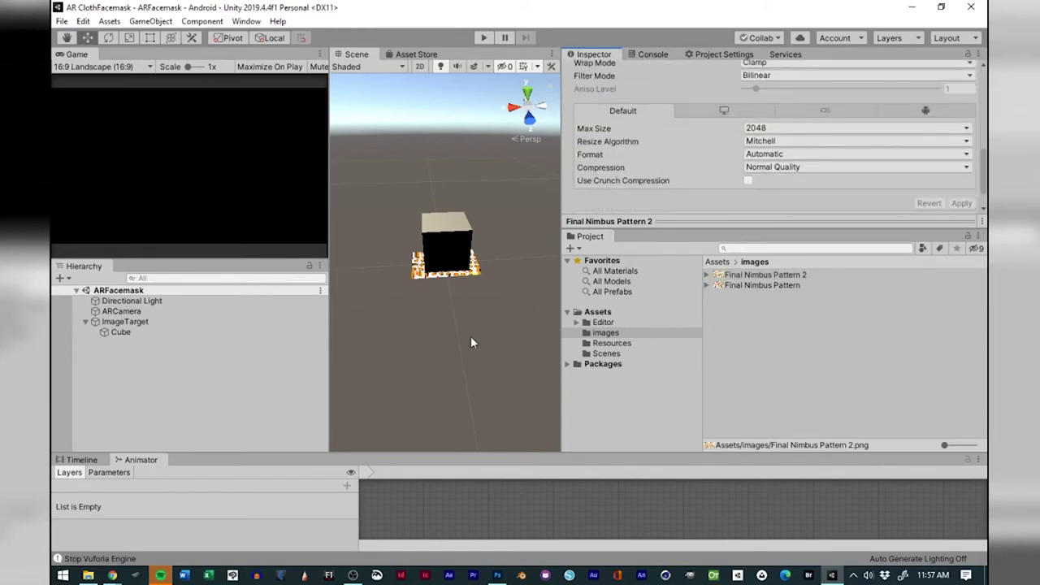
Swap the ImageTarget's image to Final Nimbus Pattern 2 and raise the Cube slightly along Y.
left_click(130, 322)
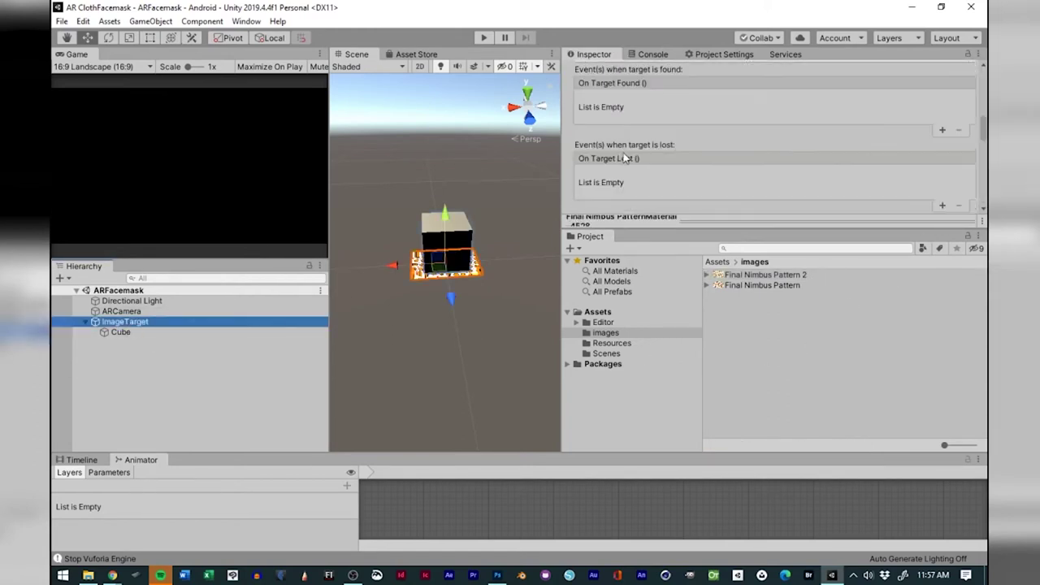
scroll(642, 156, "down", 5)
scroll(698, 151, "up", 8)
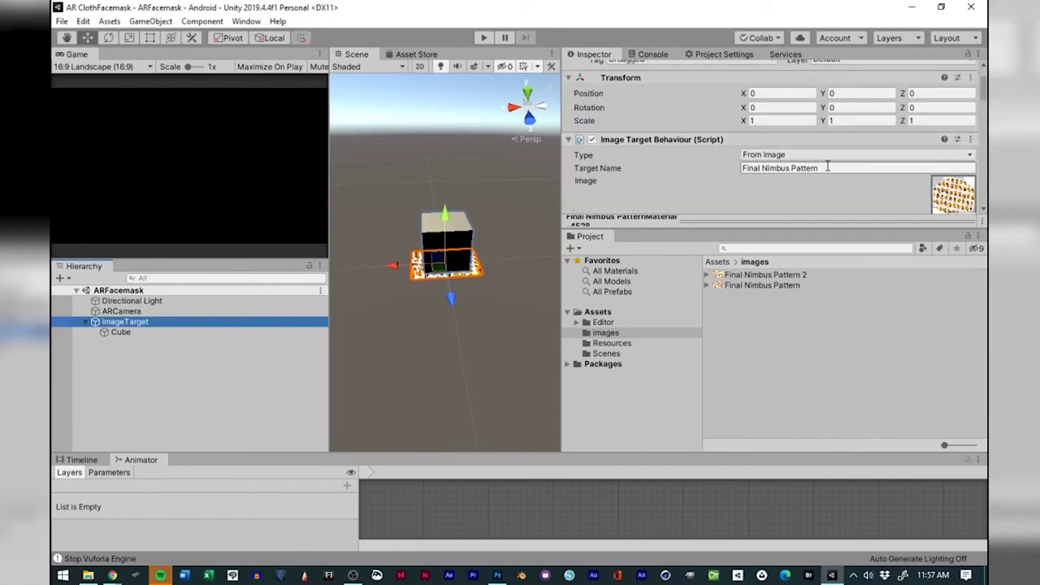
scroll(894, 146, "down", 3)
left_click(964, 98)
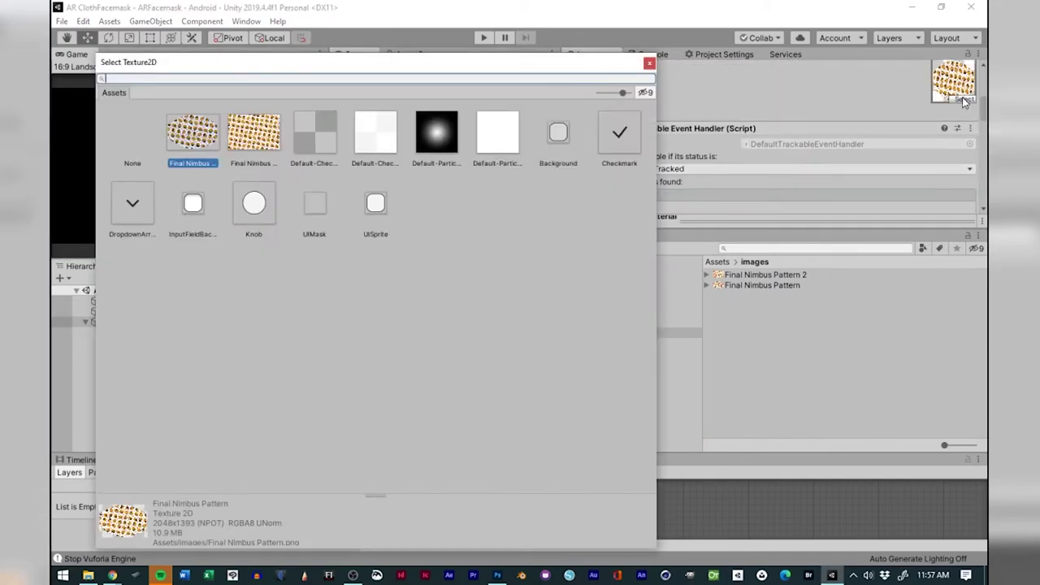
double_click(267, 144)
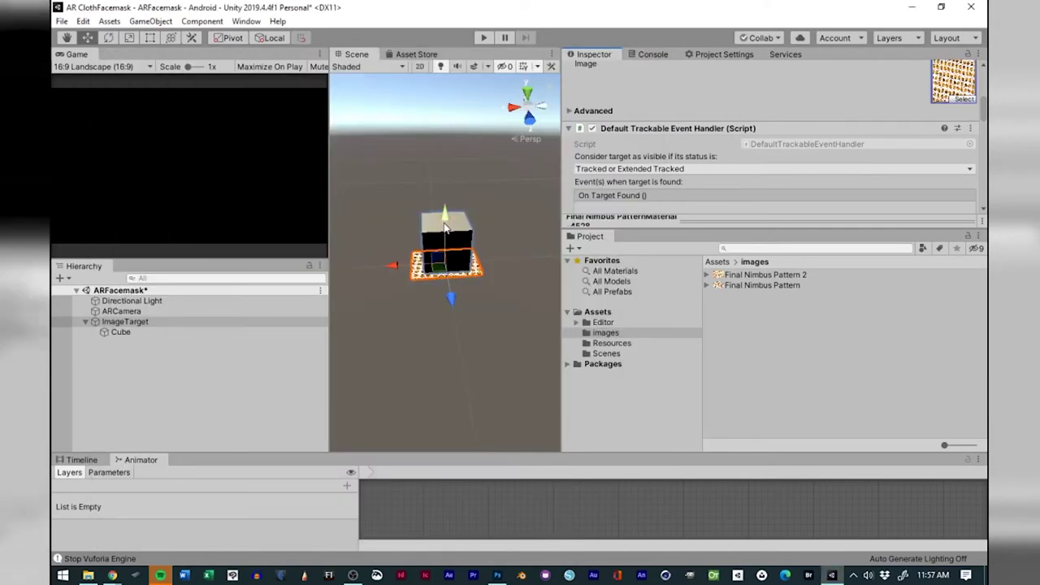
left_click(141, 332)
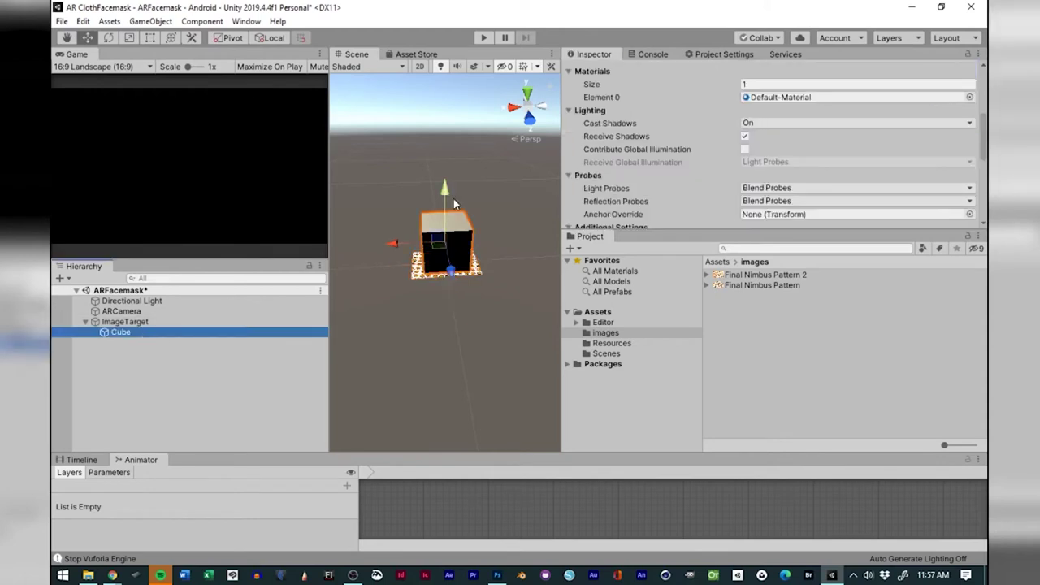
left_click_drag(447, 215, 446, 193)
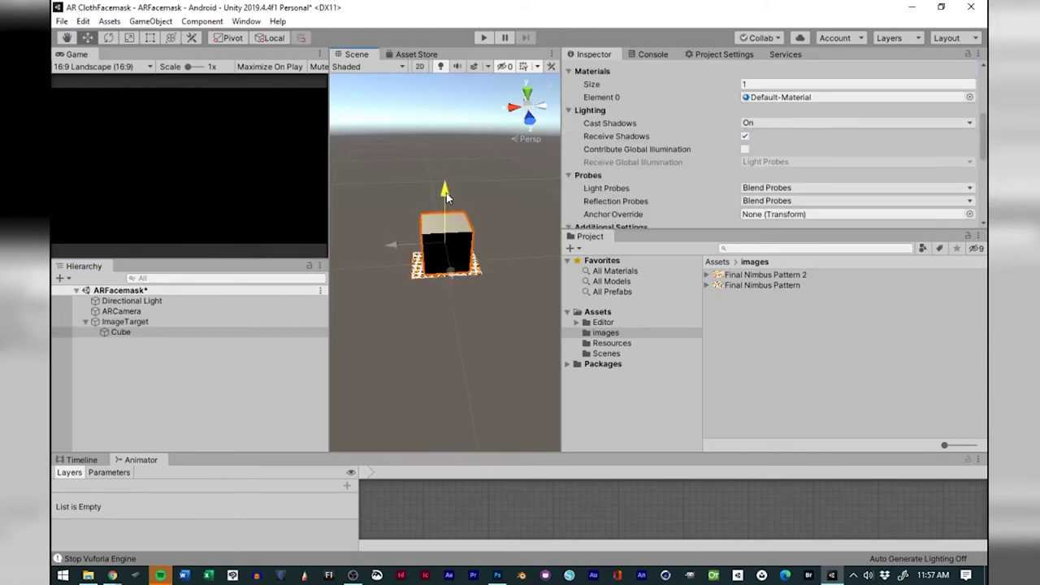
Save the ARFacemask scene, then run and stop a webcam test in play mode.
left_click(61, 21)
left_click(82, 69)
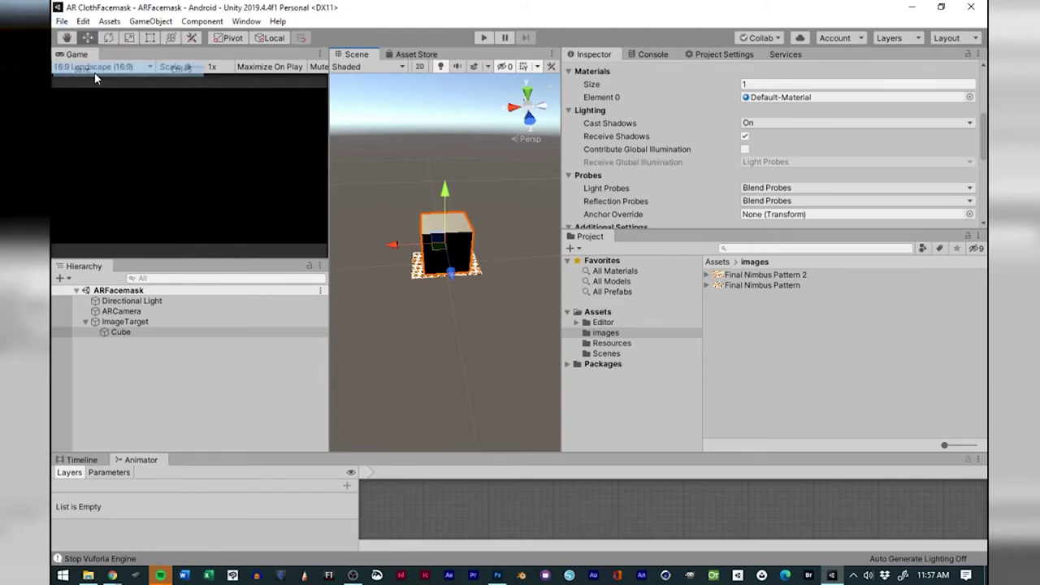
left_click(485, 40)
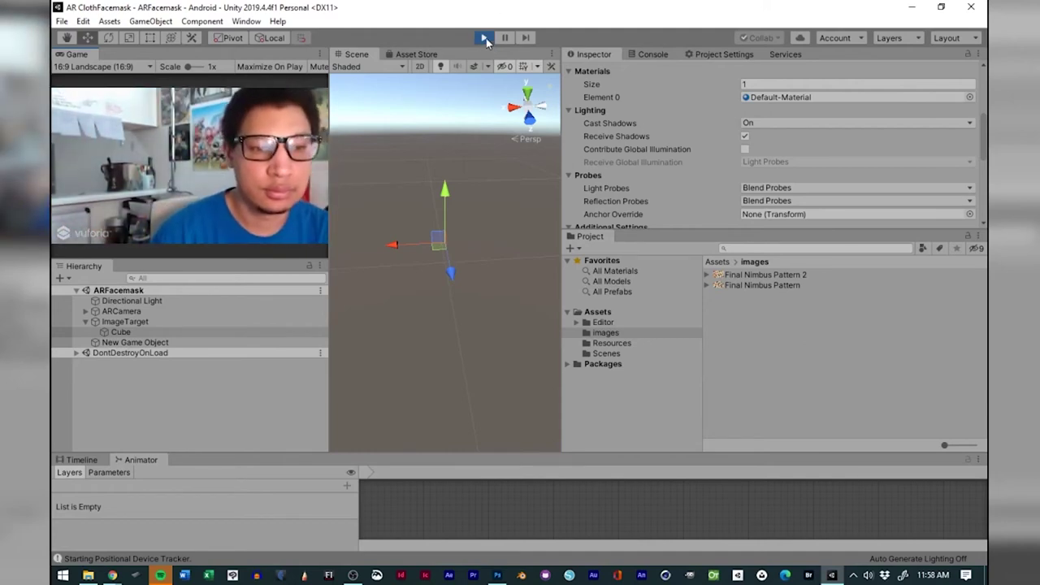
left_click(483, 38)
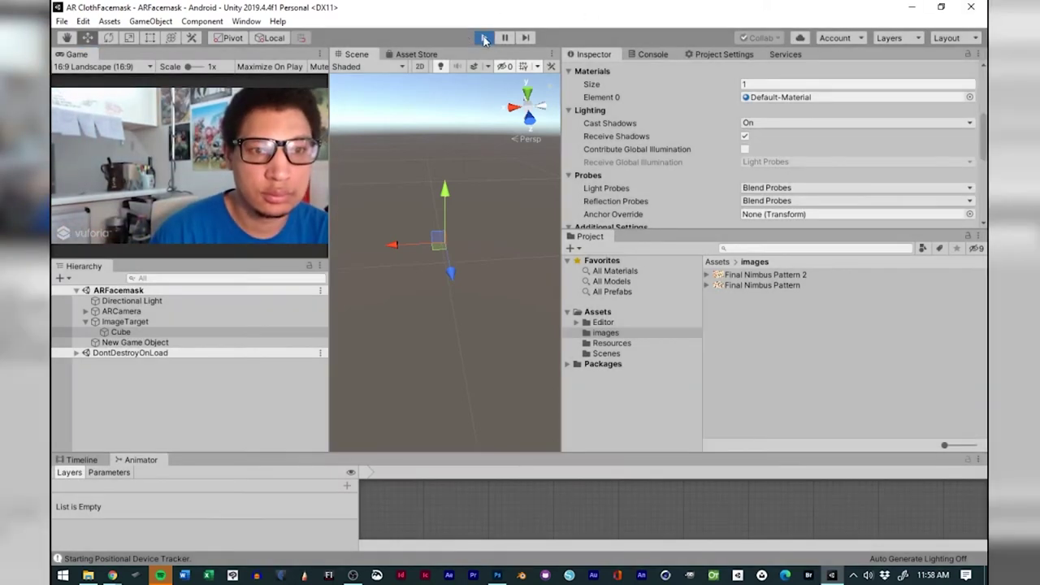
left_click(742, 286)
left_click(744, 276)
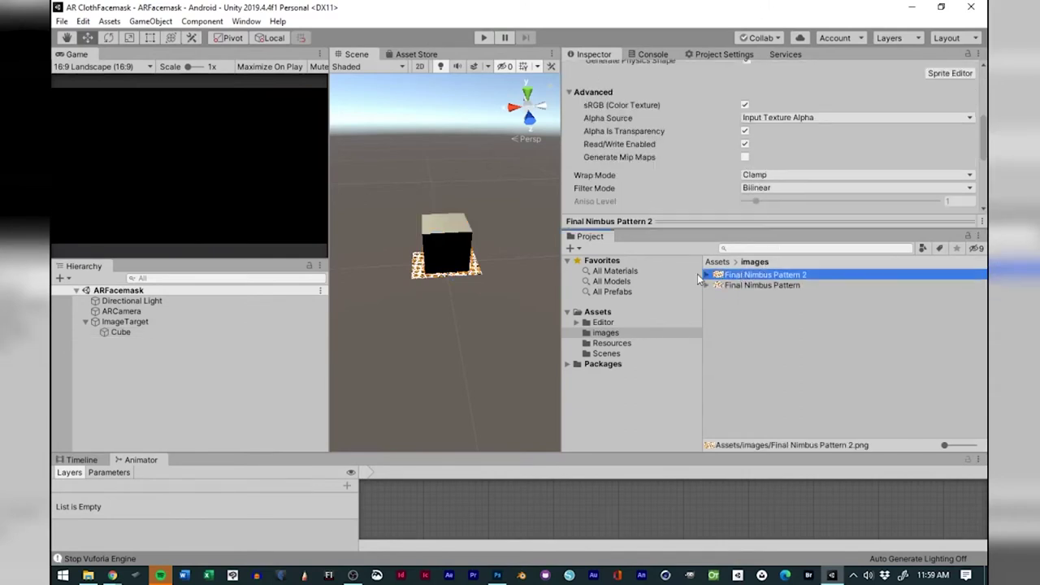
left_click(352, 576)
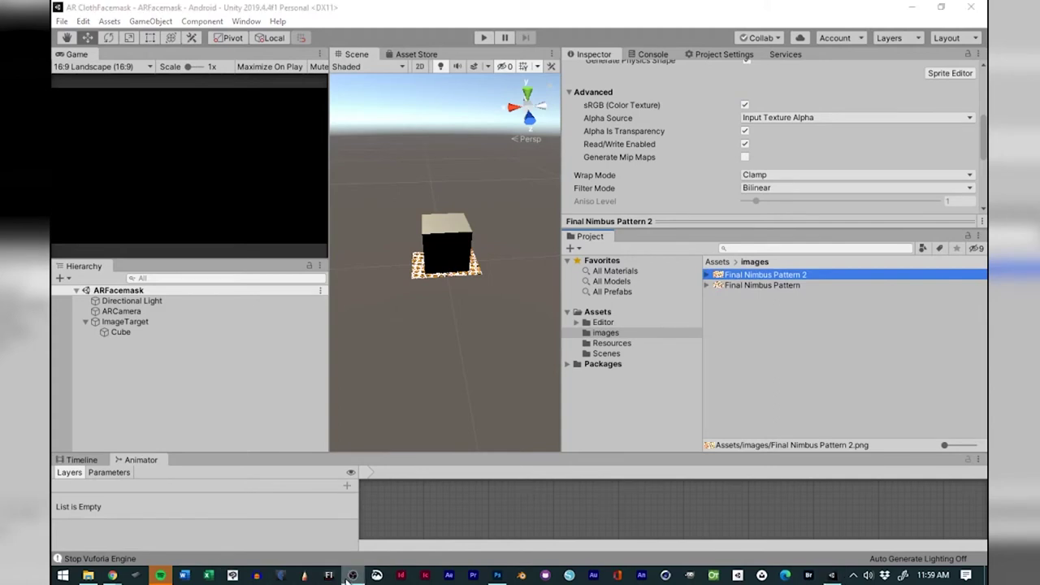
left_click(132, 323)
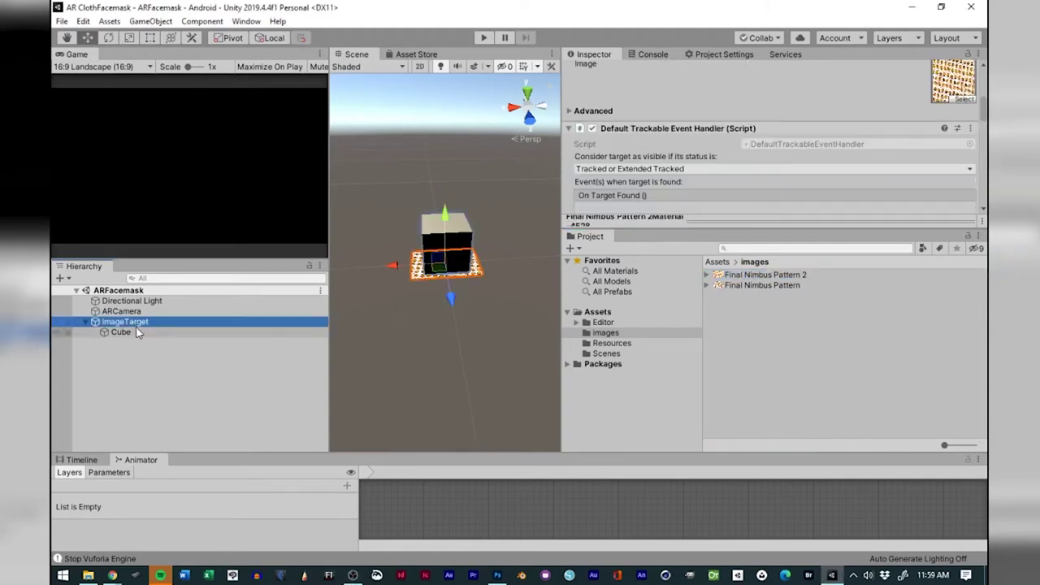
scroll(833, 147, "up", 3)
scroll(842, 154, "down", 5)
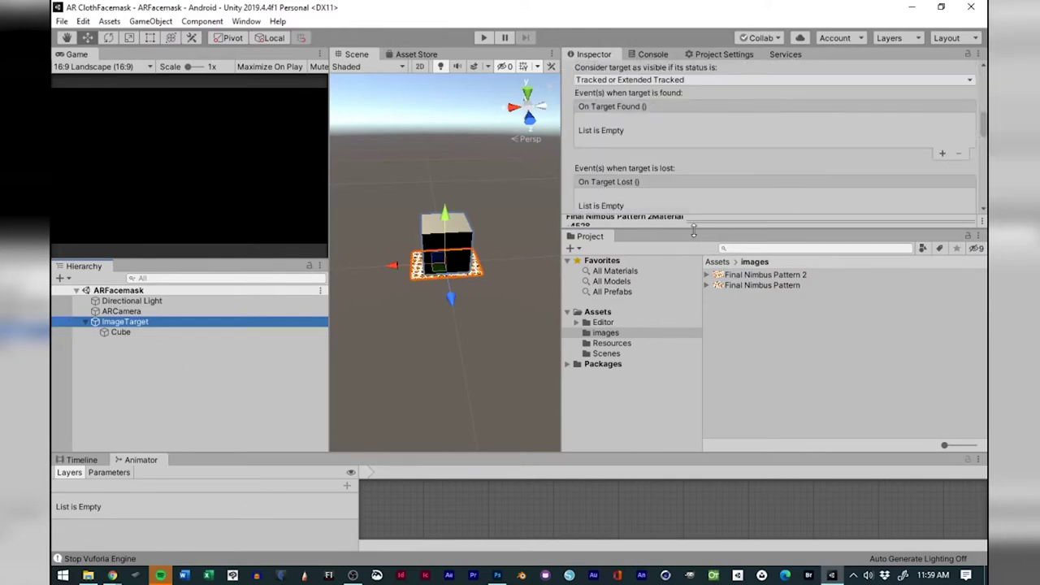
left_click_drag(693, 231, 695, 279)
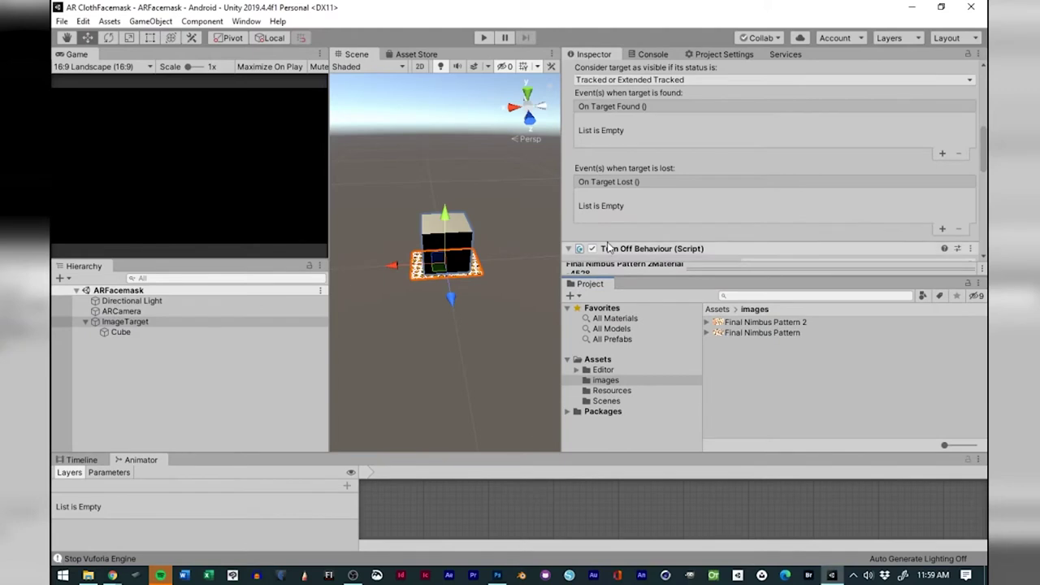
scroll(791, 222, "up", 3)
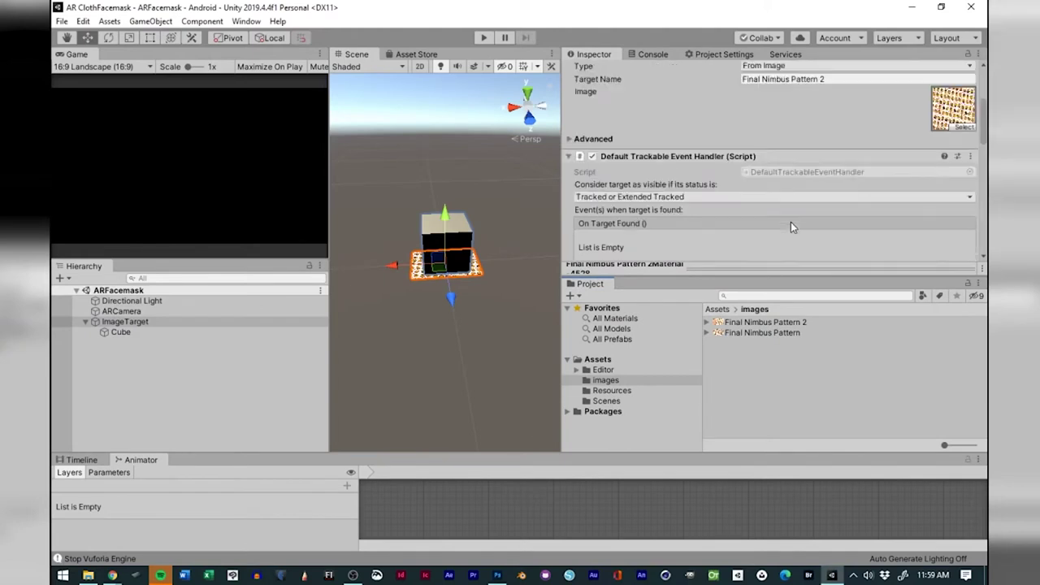
left_click(673, 198)
left_click(674, 198)
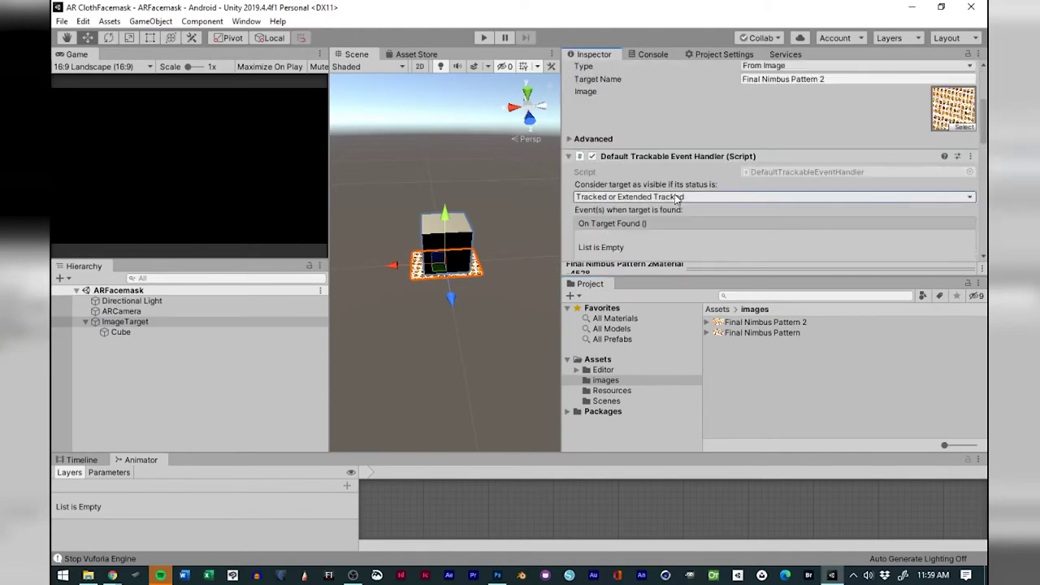
left_click(676, 198)
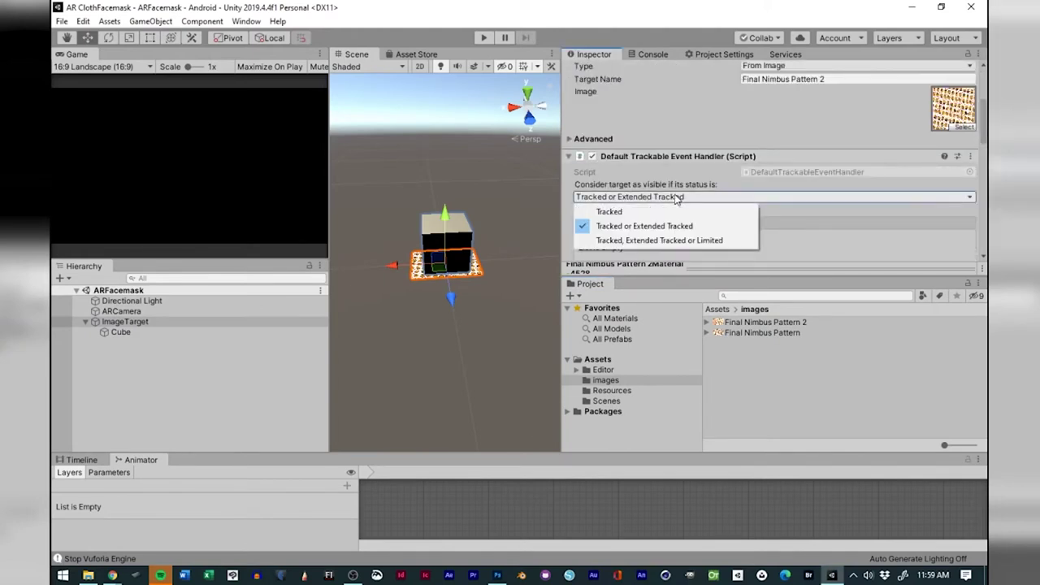
left_click(671, 241)
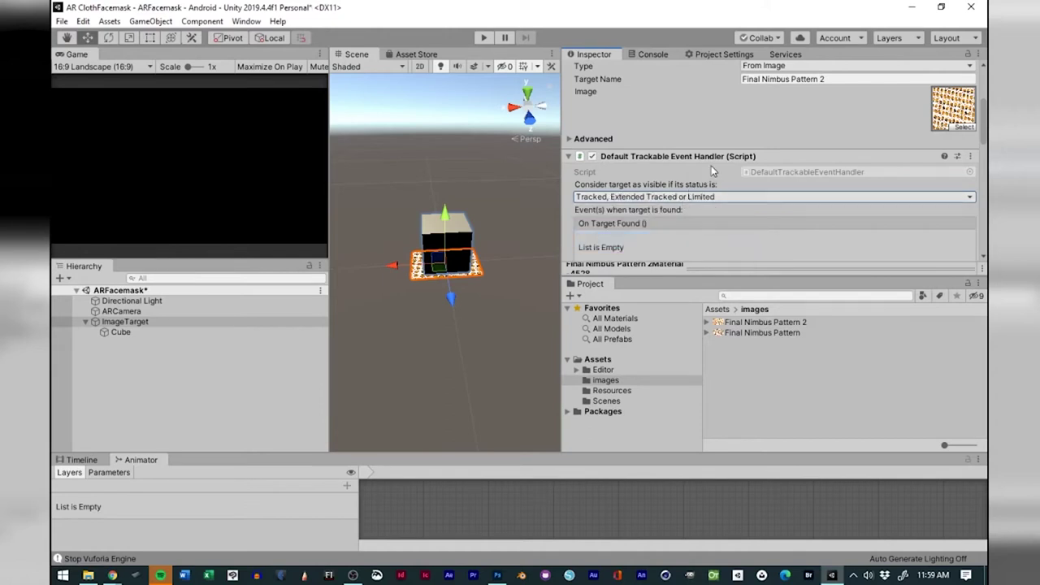
scroll(724, 160, "up", 3)
scroll(681, 186, "down", 4)
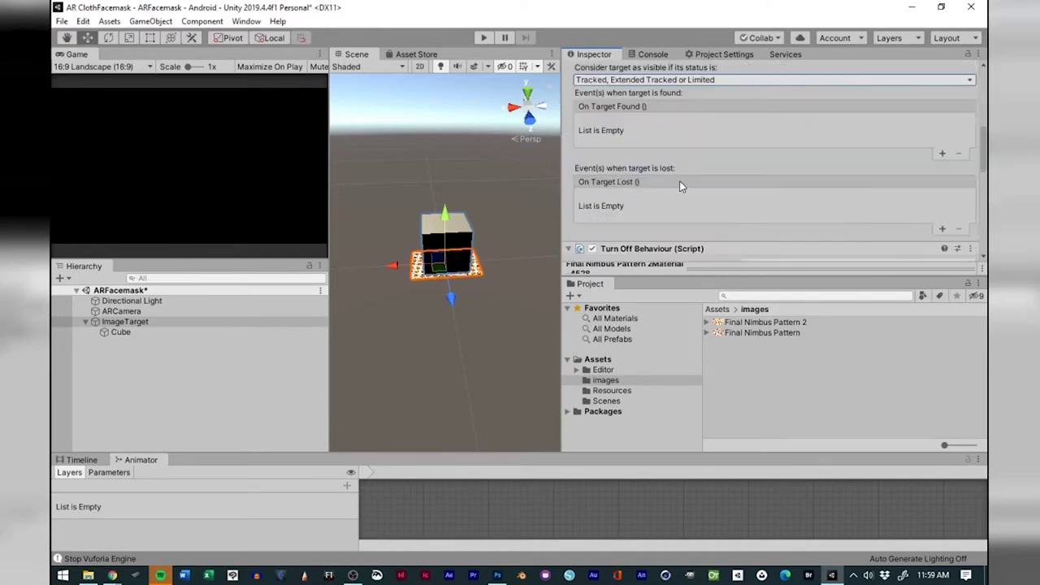
scroll(705, 204, "up", 3)
scroll(705, 202, "down", 10)
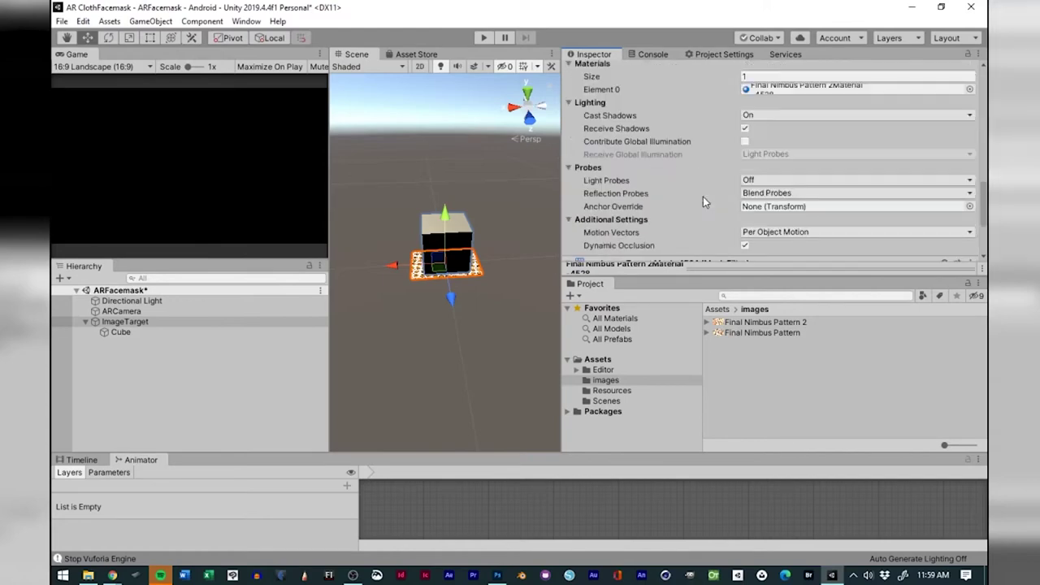
scroll(704, 197, "up", 4)
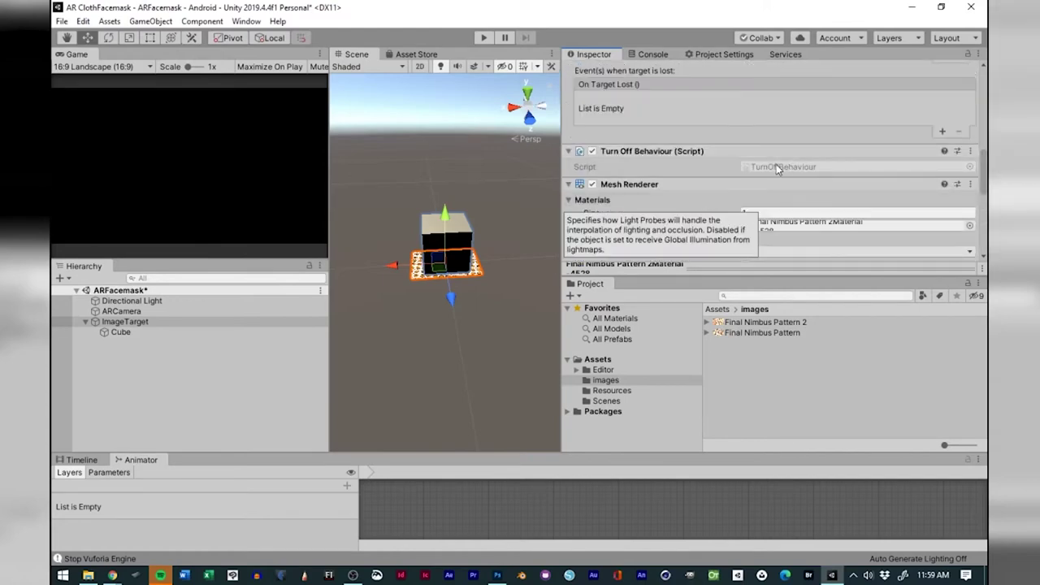
scroll(641, 260, "down", 4)
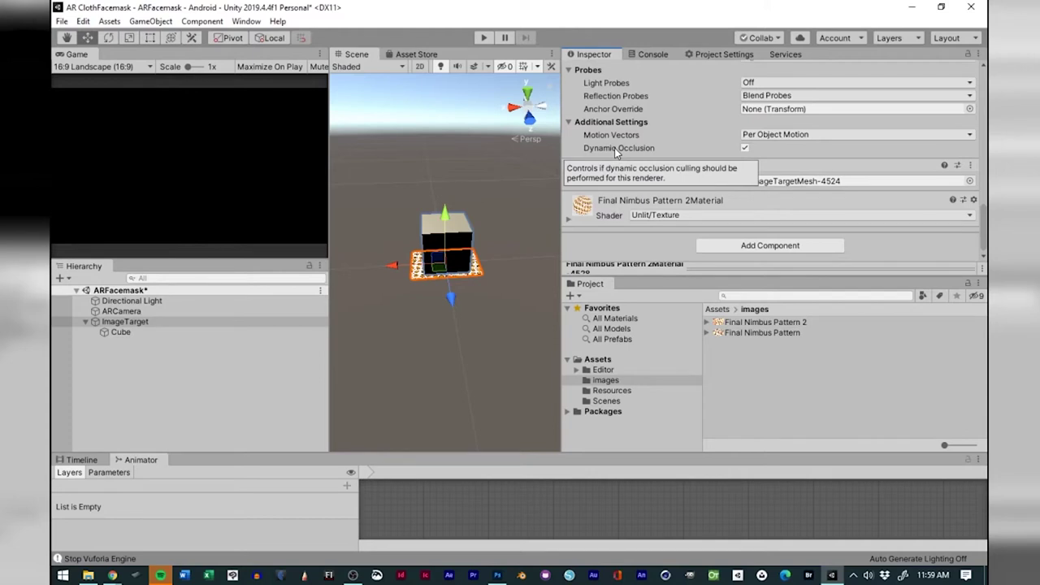
left_click(772, 135)
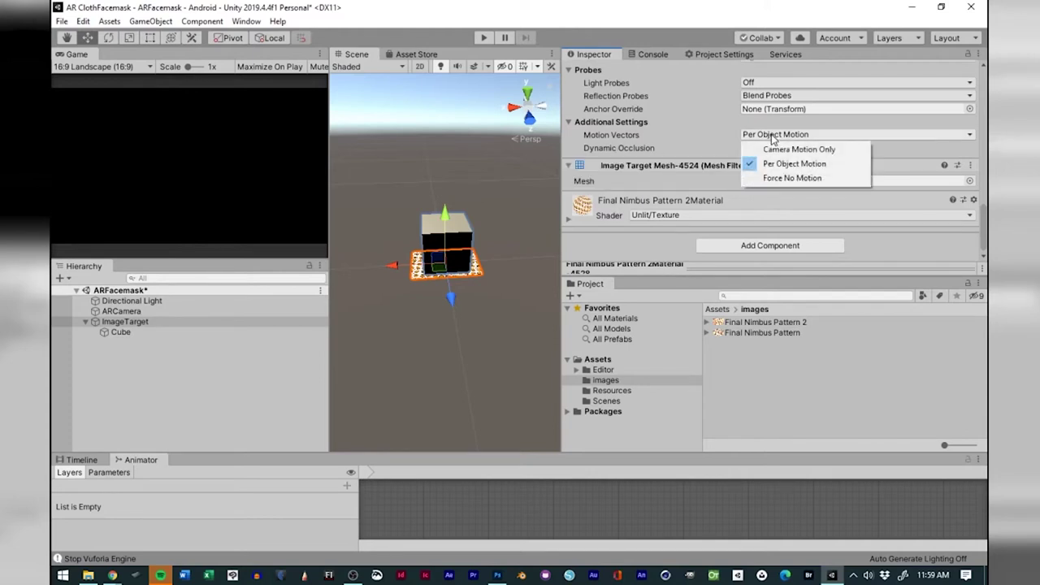
left_click(772, 138)
scroll(734, 145, "up", 10)
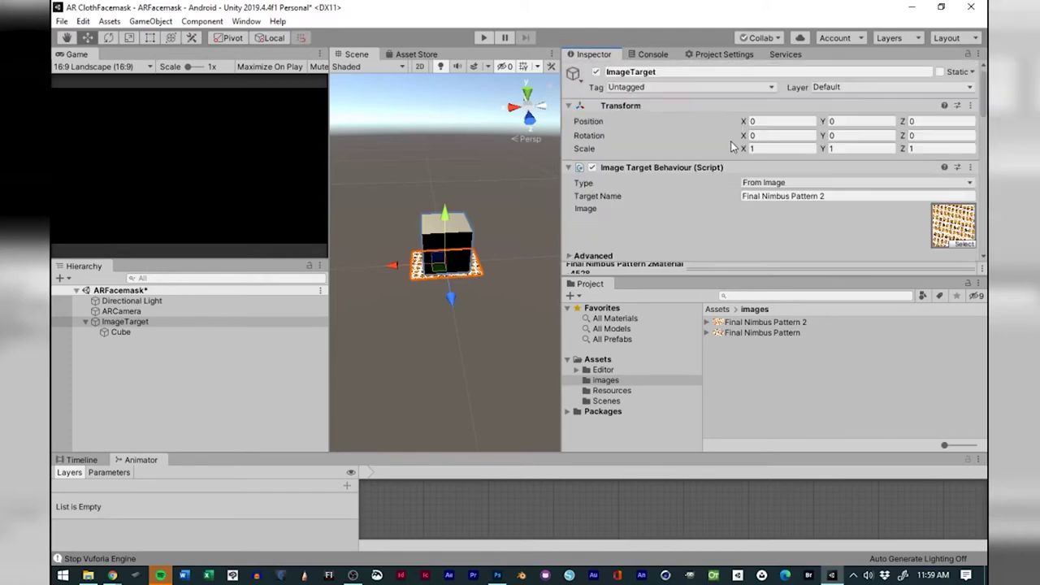
scroll(703, 145, "down", 10)
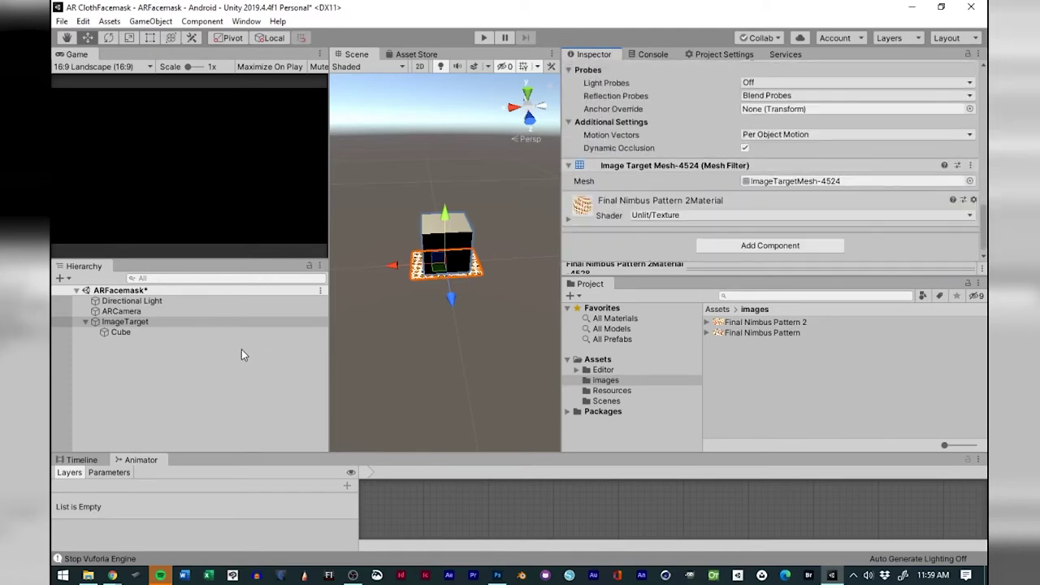
Keep the ARCamera's Vuforia World Center Mode at DEVICE and start play mode.
left_click(124, 312)
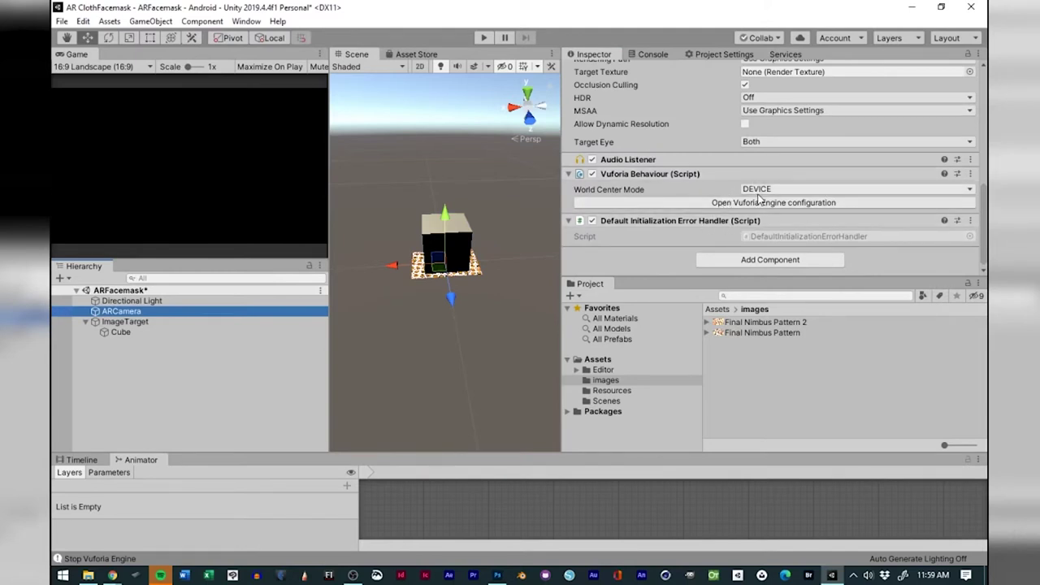
left_click(778, 190)
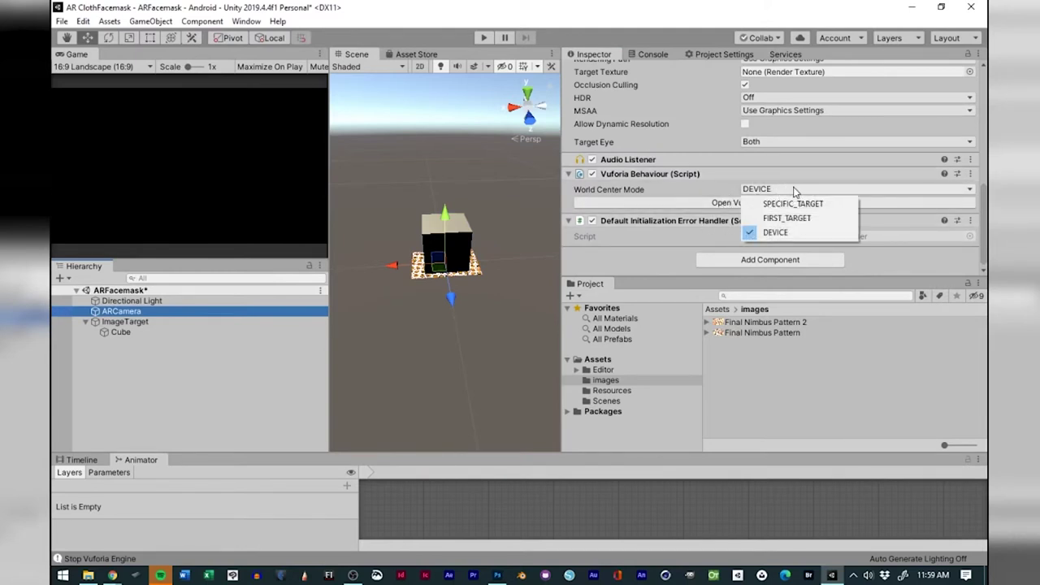
left_click(792, 192)
scroll(733, 191, "up", 6)
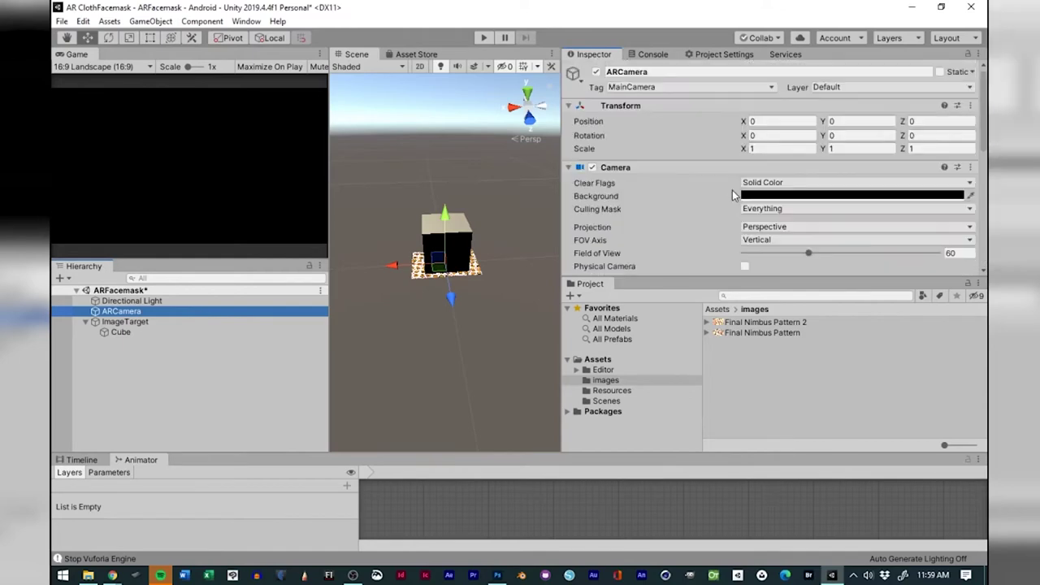
scroll(732, 188, "down", 4)
scroll(732, 187, "down", 2)
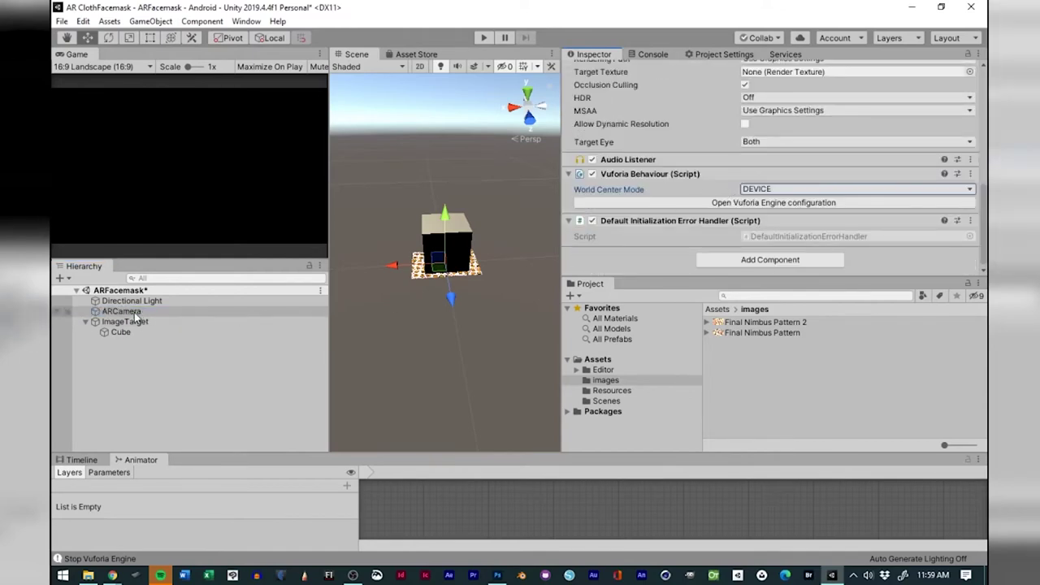
left_click(483, 39)
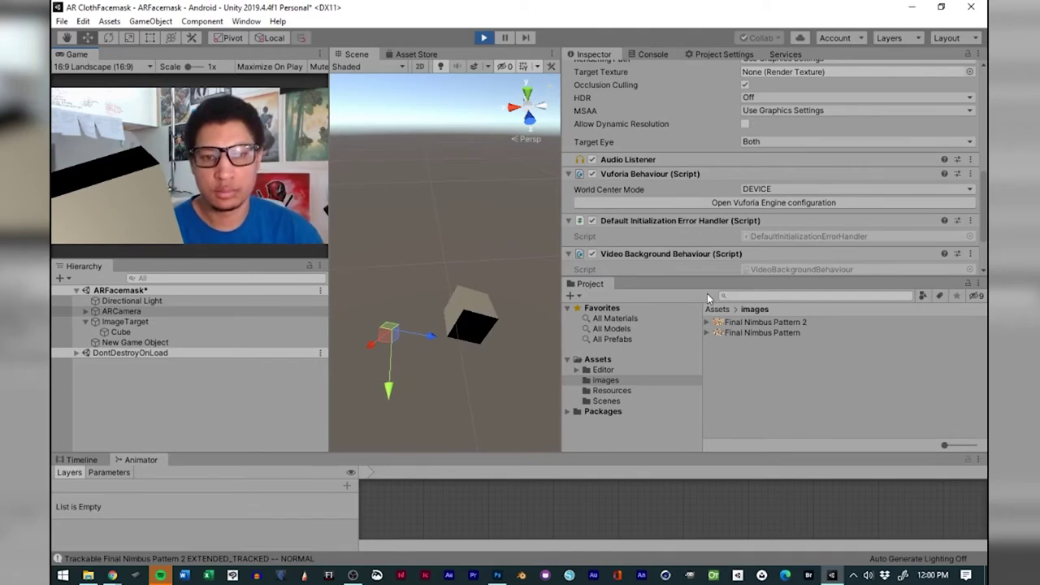
While playing, set the ImageTarget's visibility status to Tracked.
scroll(691, 195, "down", 10)
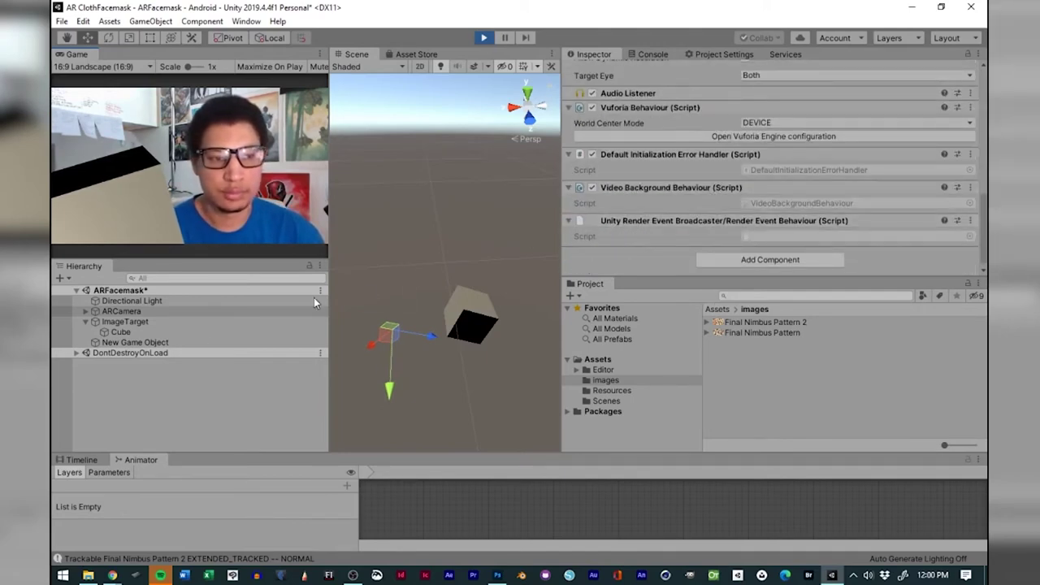
left_click(127, 323)
scroll(737, 212, "up", 10)
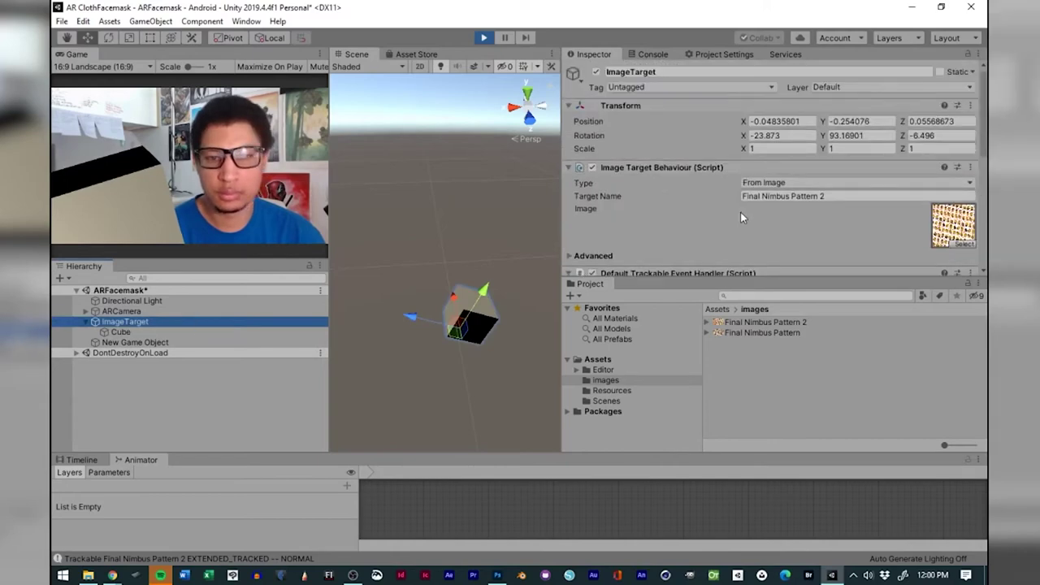
scroll(714, 208, "down", 5)
left_click(717, 200)
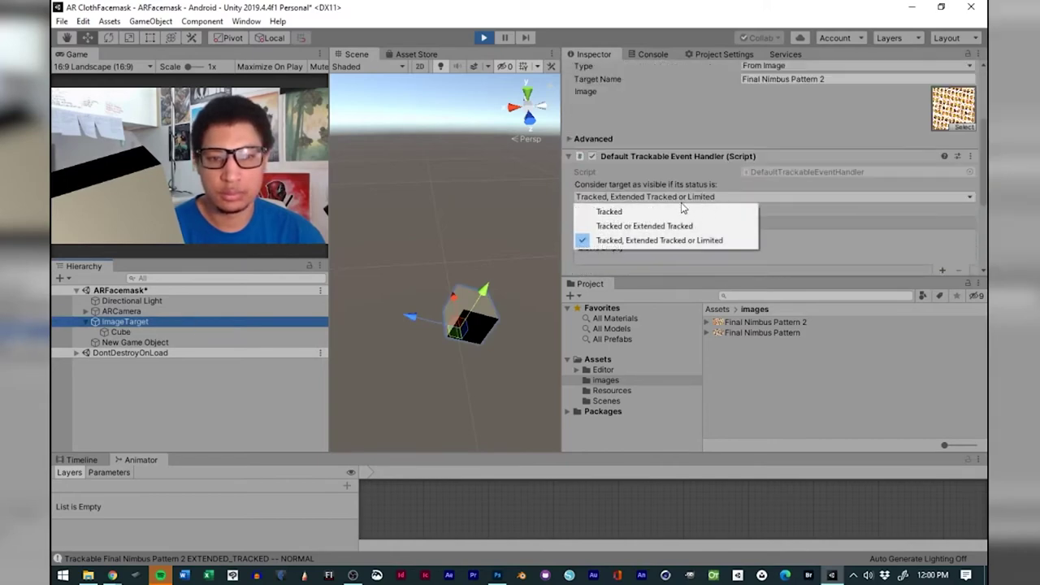
left_click(674, 209)
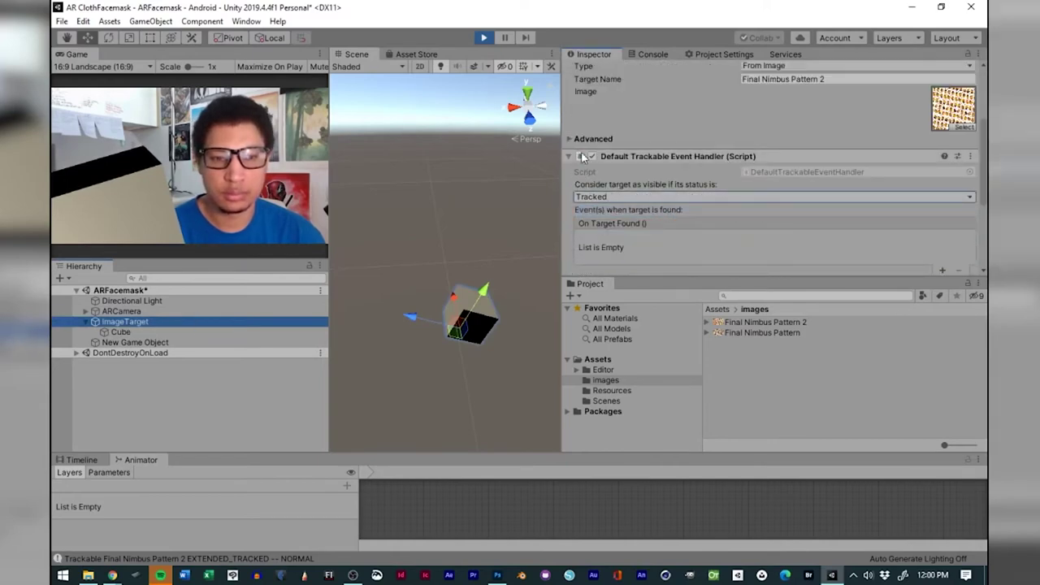
Try Tracked or Extended Tracked, then end on Tracked, Extended Tracked or Limited and stop.
left_click(655, 197)
left_click(645, 227)
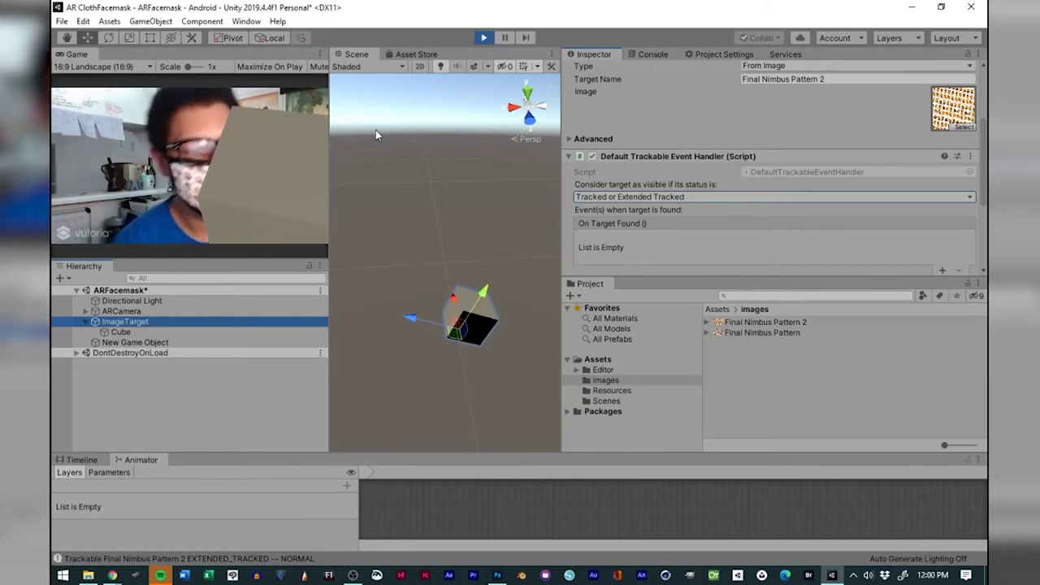
left_click(679, 197)
left_click(650, 213)
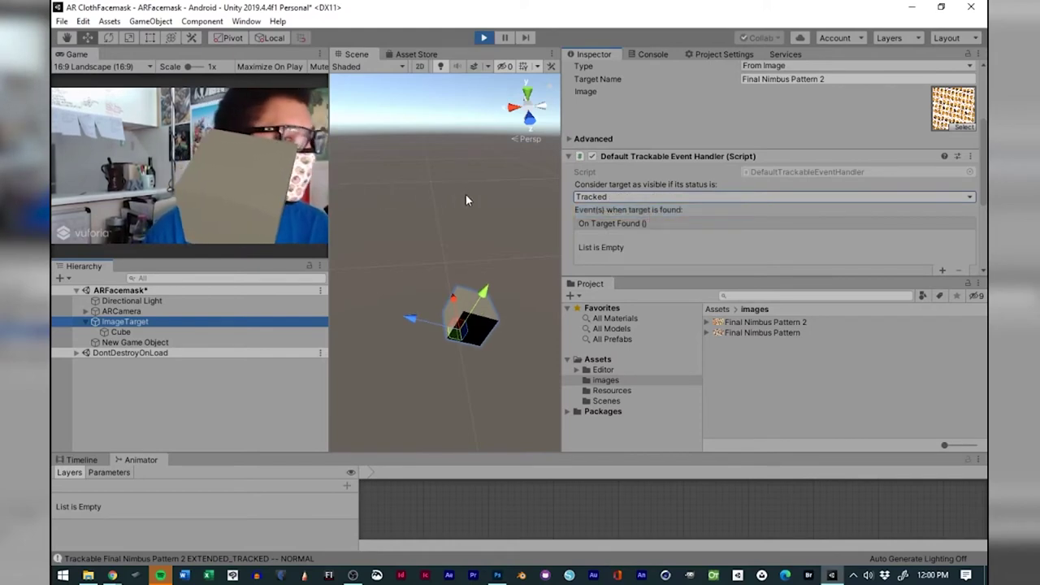
left_click(608, 195)
left_click(614, 240)
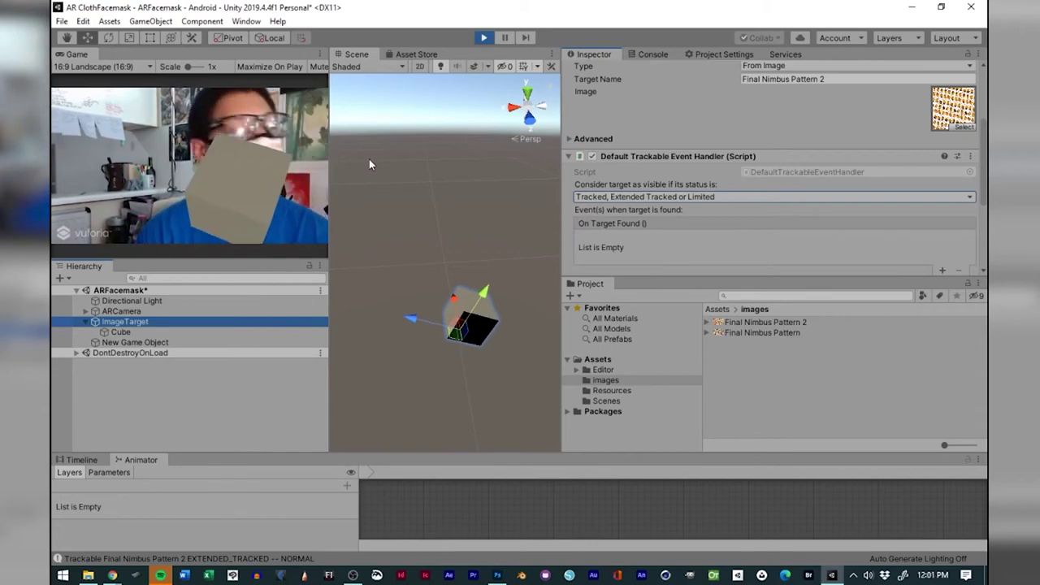
left_click(490, 37)
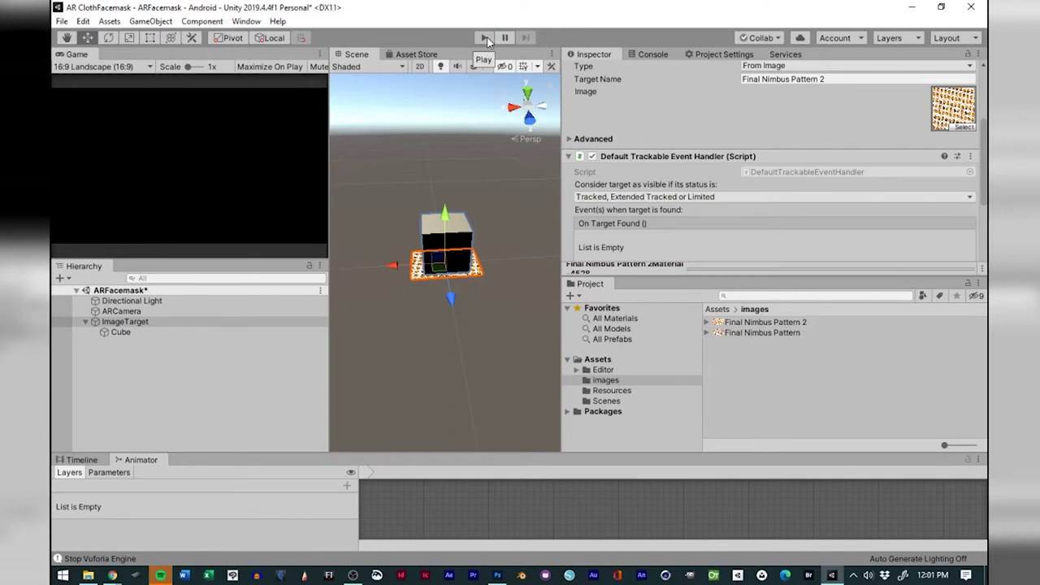
Start play mode again to test tracking of the face mask on the webcam.
left_click(486, 38)
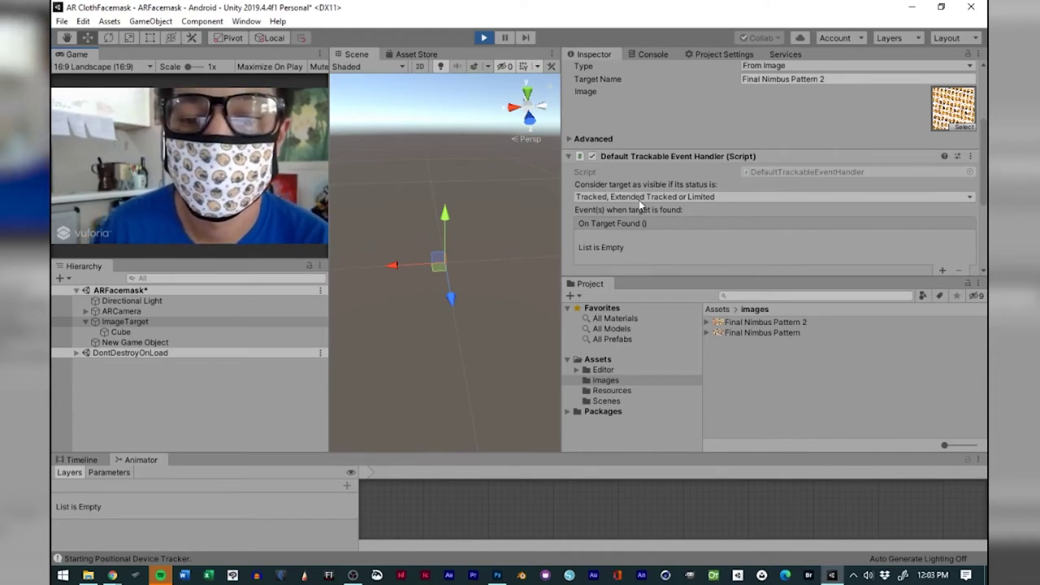
Set the visibility status to Tracked or Extended Tracked and run a quick play-mode test.
left_click(484, 38)
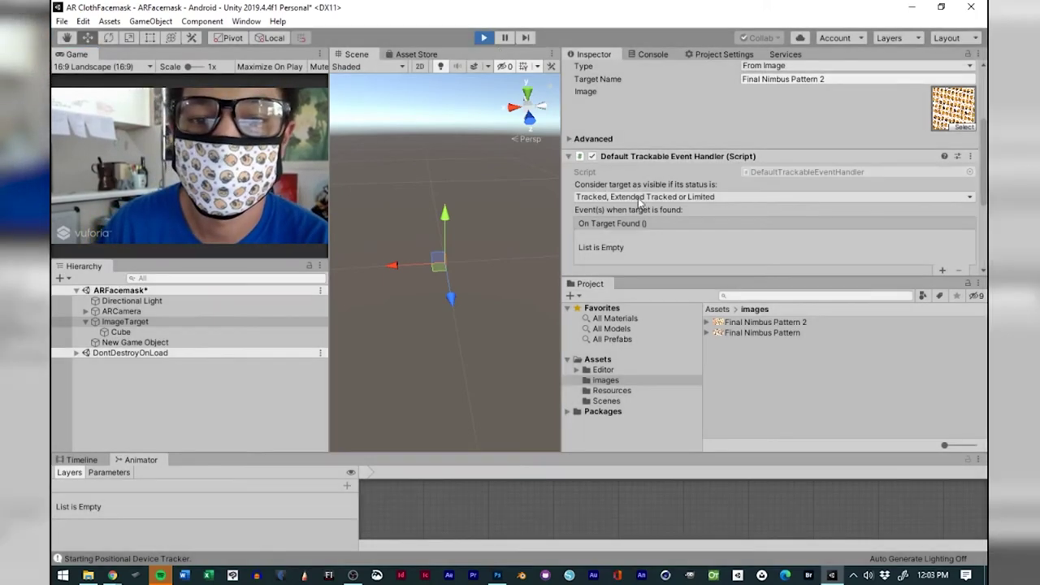
left_click(638, 197)
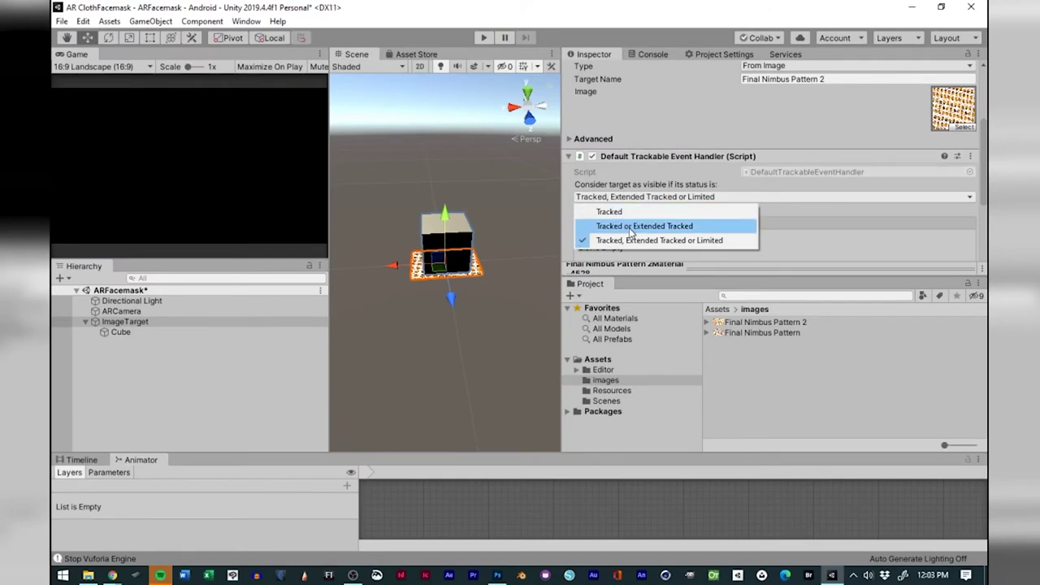
left_click(628, 227)
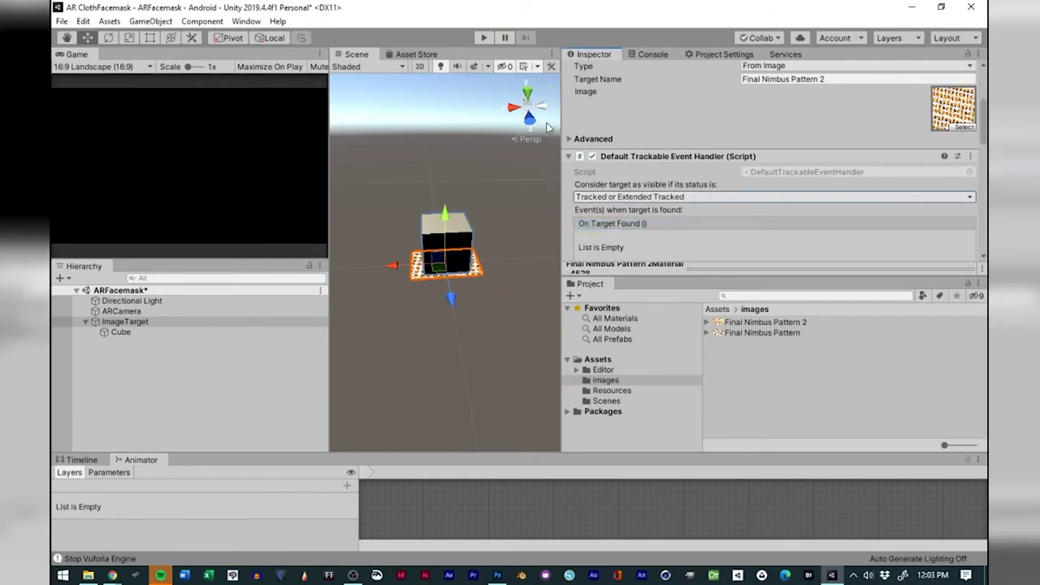
left_click(485, 37)
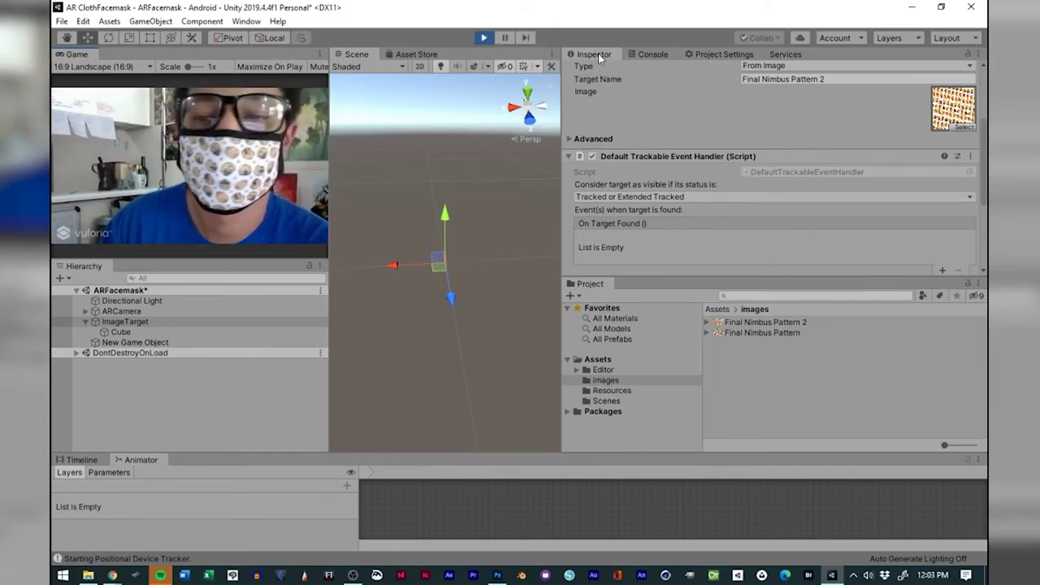
key("ctrl+p")
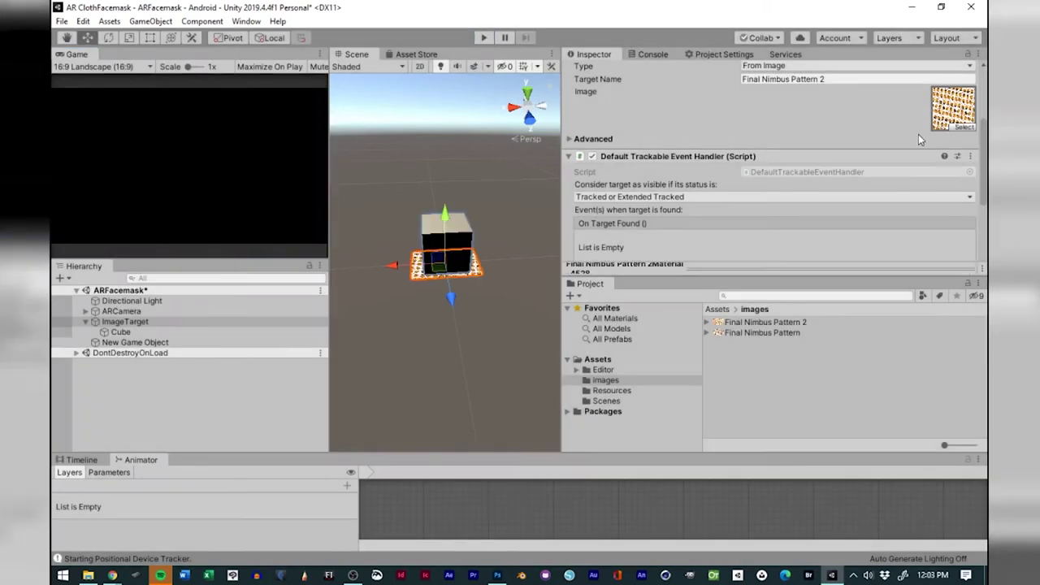
Switch the ImageTarget's image back to Final Nimbus Pattern.
left_click(946, 128)
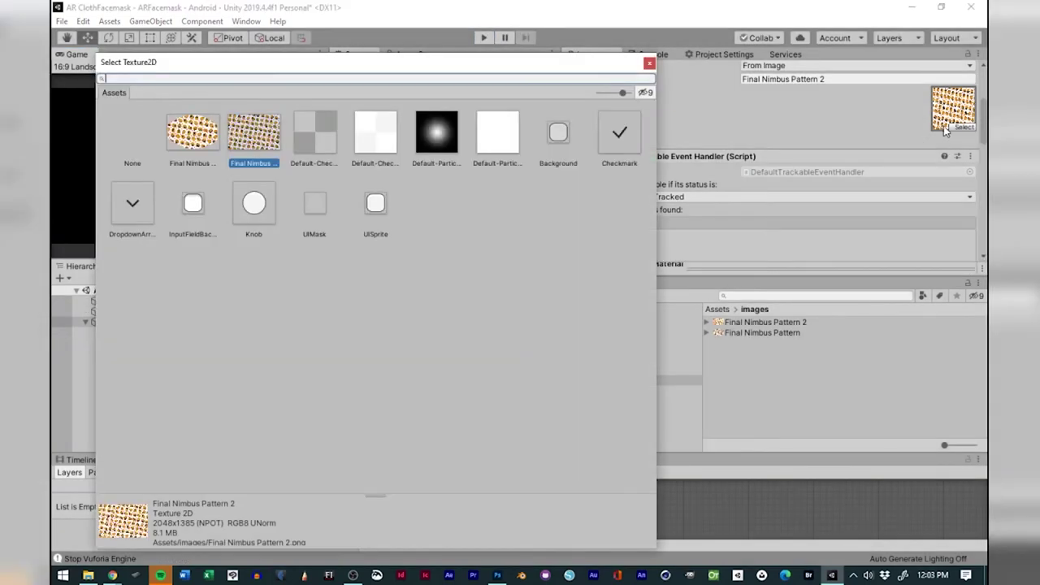
left_click(210, 130)
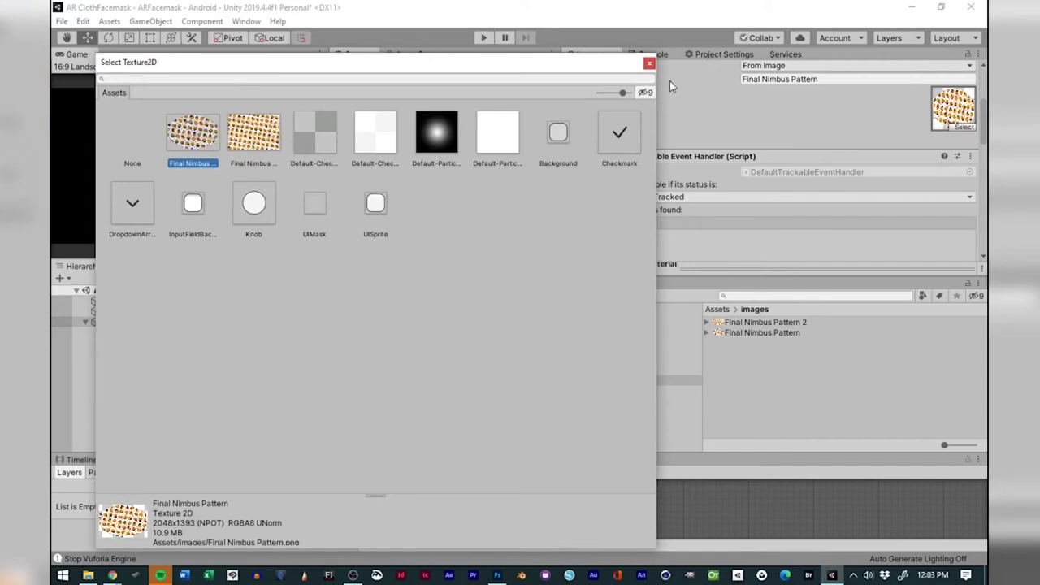
left_click(649, 63)
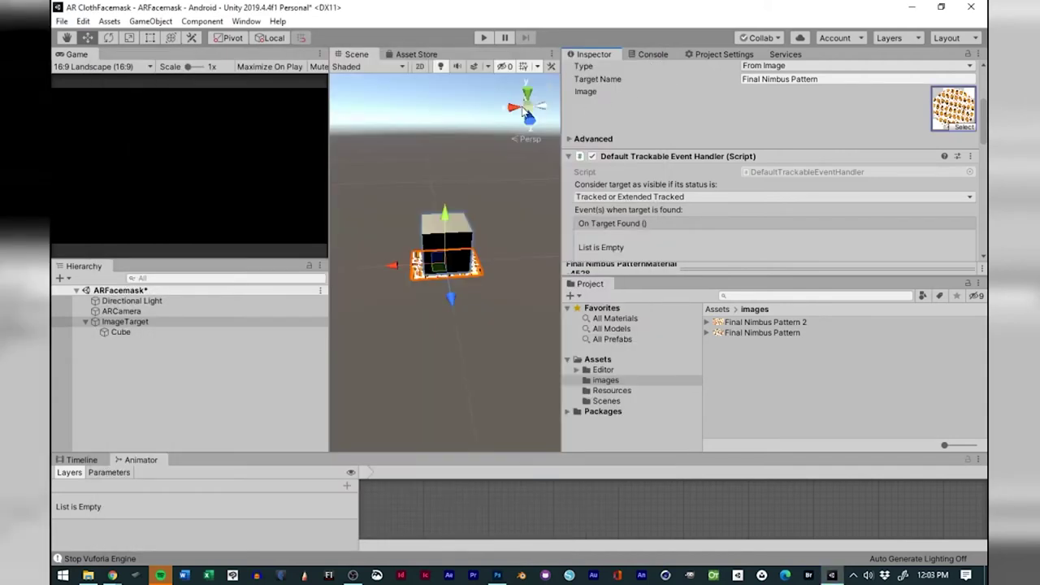
Run and stop a play-mode test with the Final Nimbus Pattern target.
left_click(485, 37)
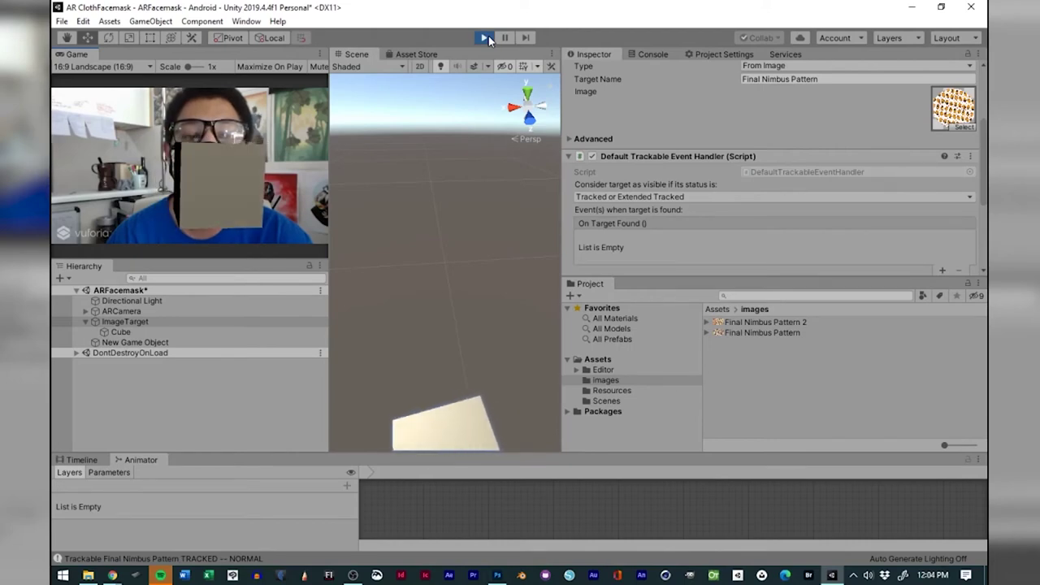
left_click(484, 37)
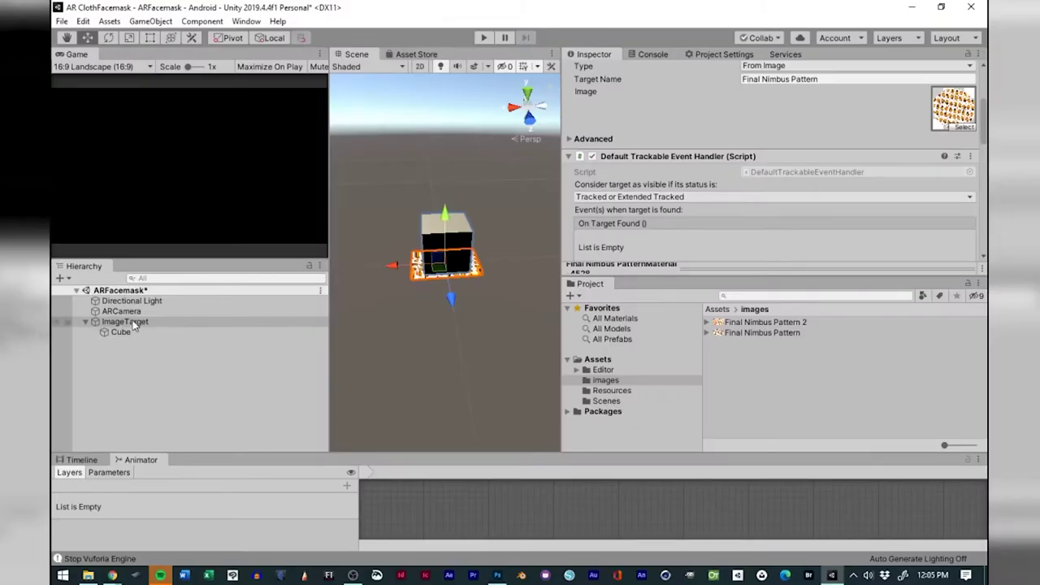
Create an empty GameObject as a child of ImageTarget, beside the Cube.
right_click(130, 321)
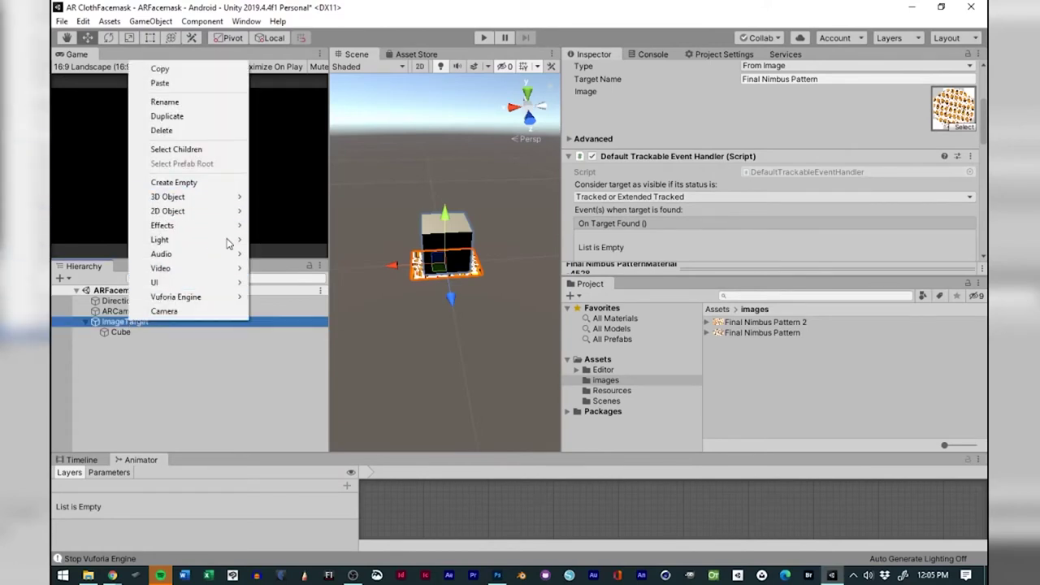
left_click(354, 577)
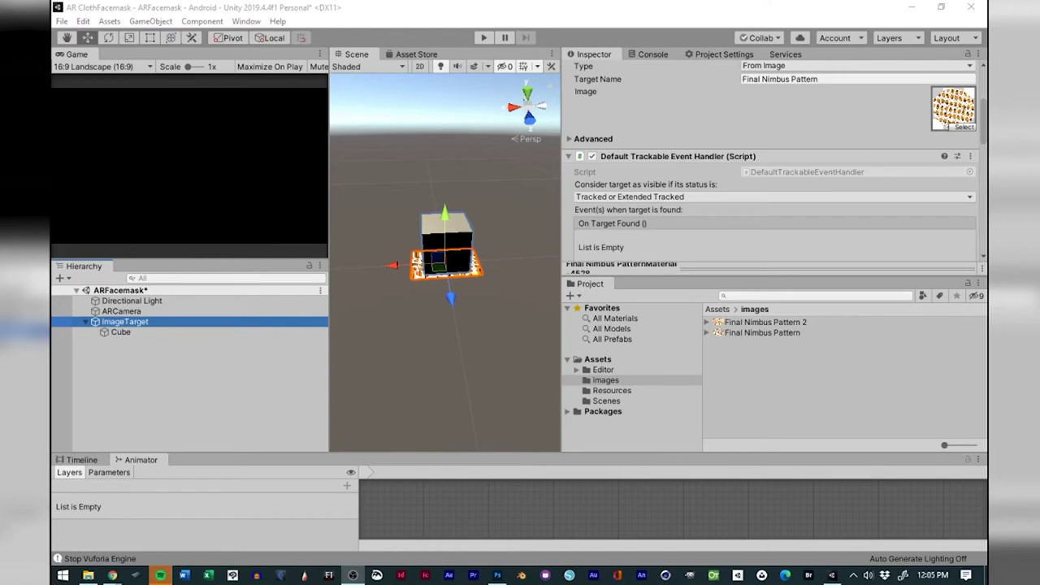
right_click(127, 323)
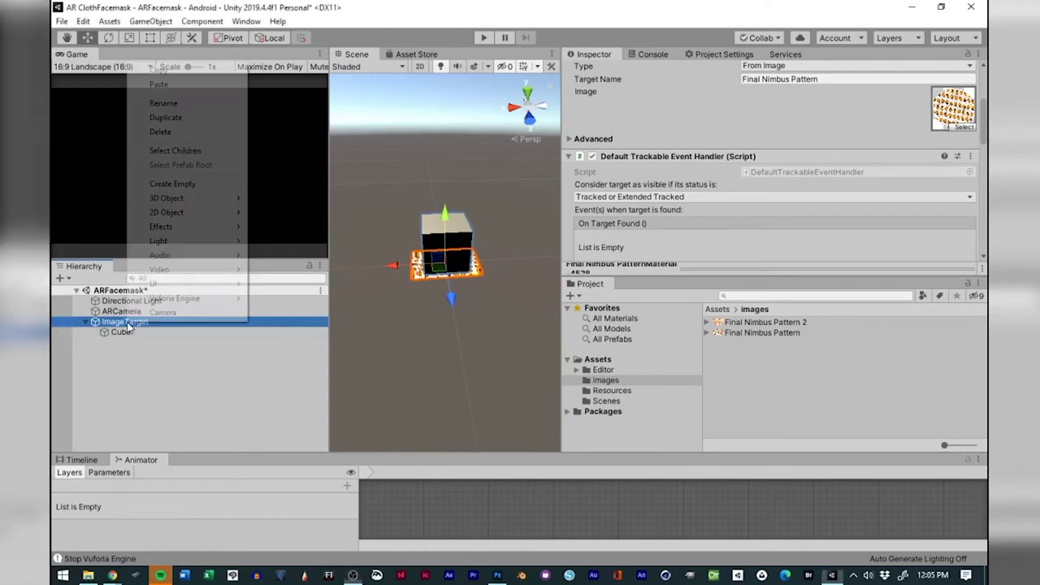
left_click(183, 187)
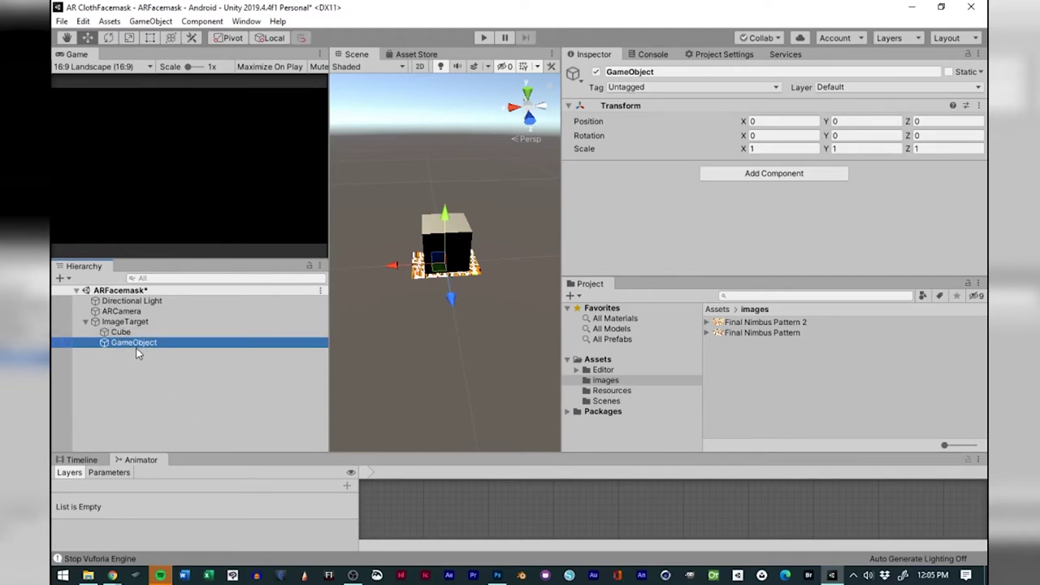
Add a Sphere as a child of the new GameObject.
right_click(137, 344)
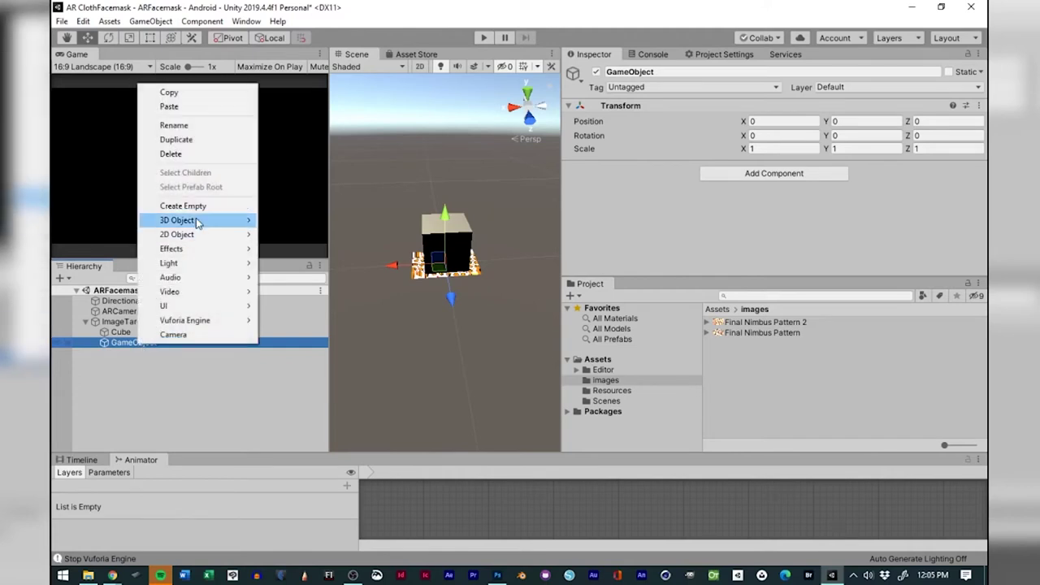
mouse_move(201, 222)
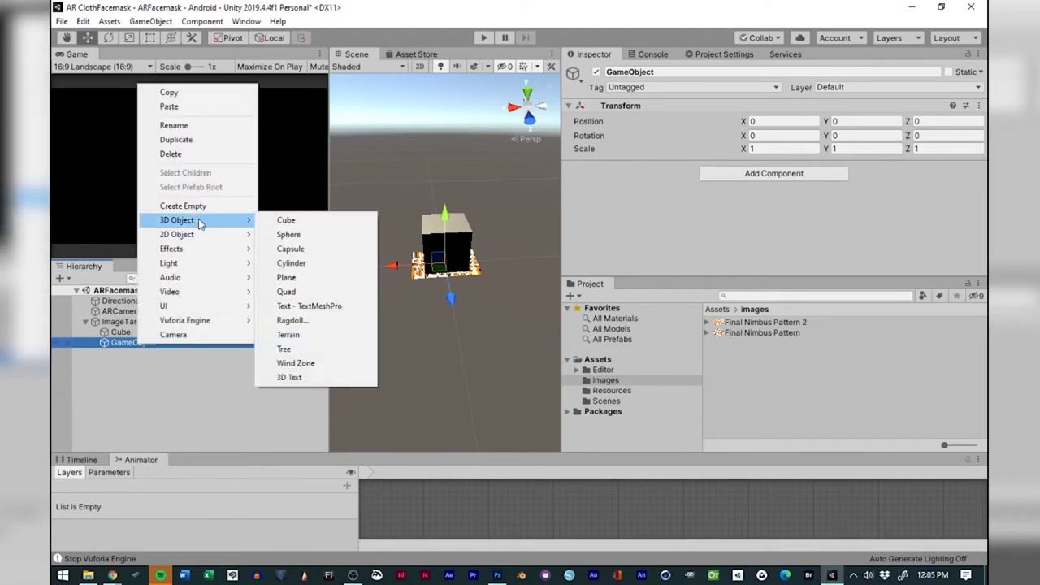
left_click(296, 234)
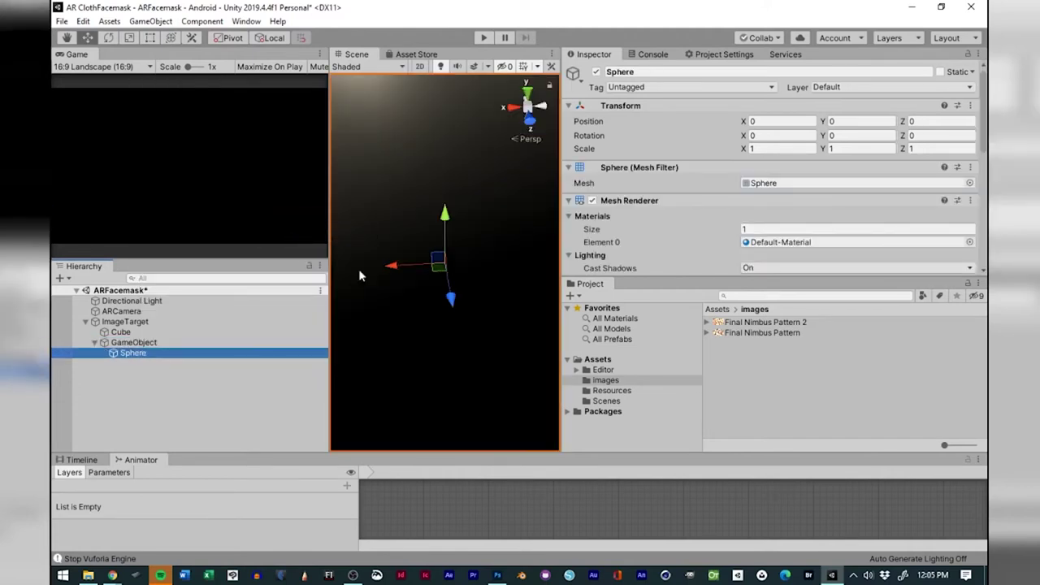
scroll(452, 263, "up", 3)
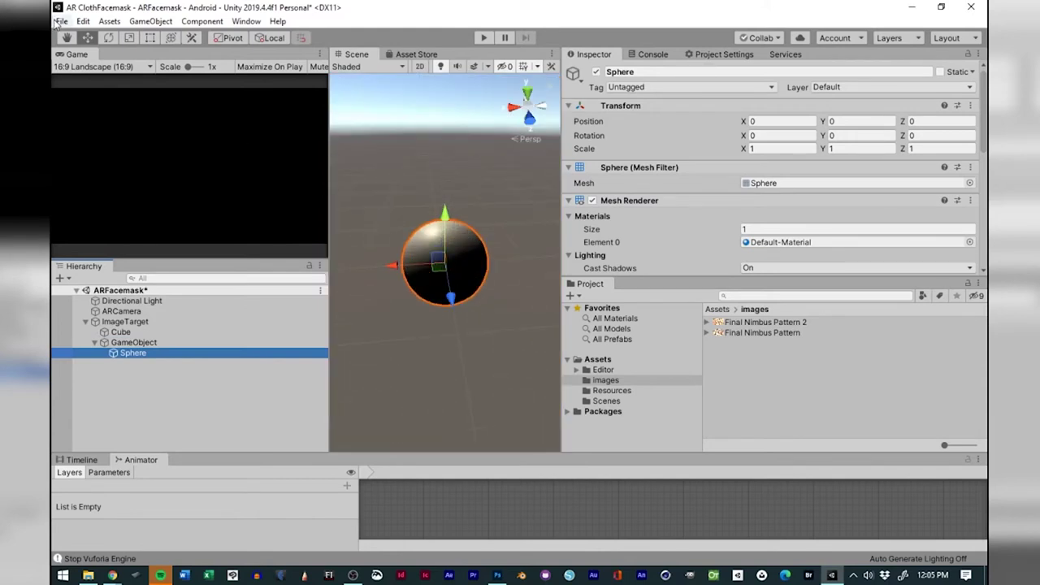
Shrink the Sphere with the Scale tool to about 0.073 on all axes.
left_click(131, 38)
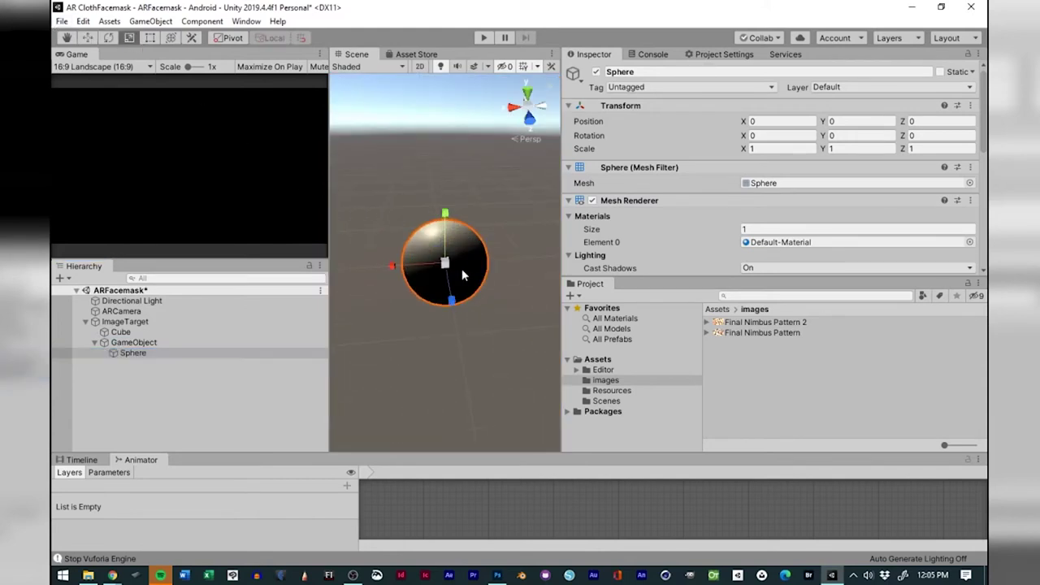
left_click_drag(444, 263, 441, 316)
scroll(444, 278, "up", 5)
scroll(465, 283, "down", 3)
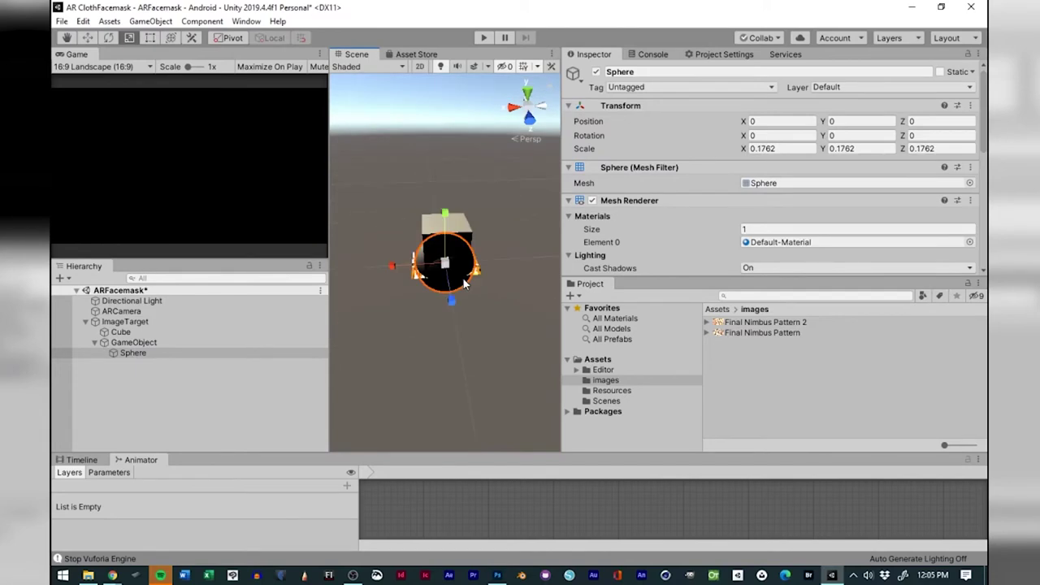
left_click_drag(446, 263, 434, 295)
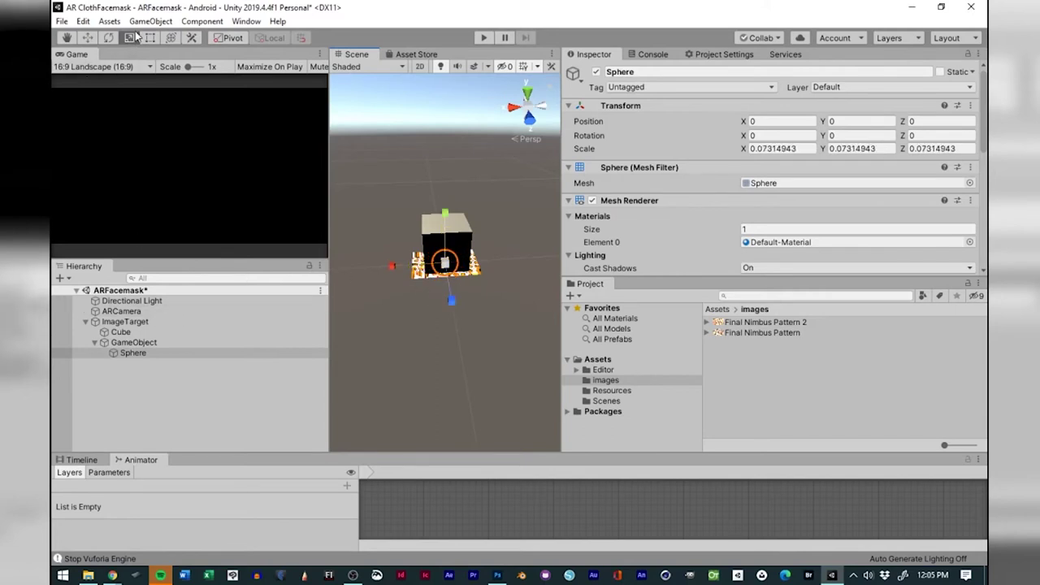
Move the Sphere right of the cube, duplicate it, and place Sphere (1) on the left in Top view.
left_click(87, 38)
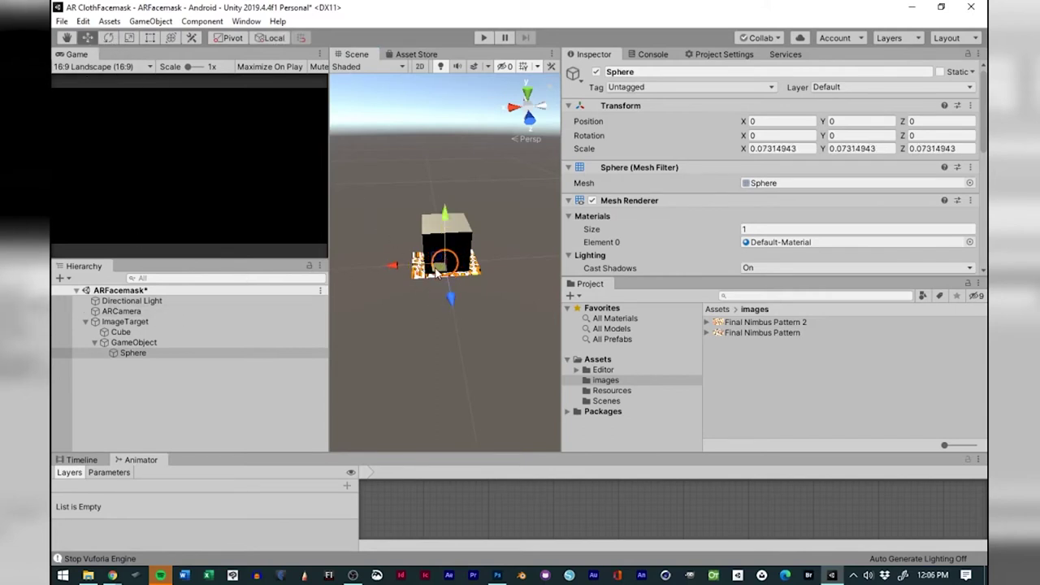
left_click_drag(437, 266, 368, 264)
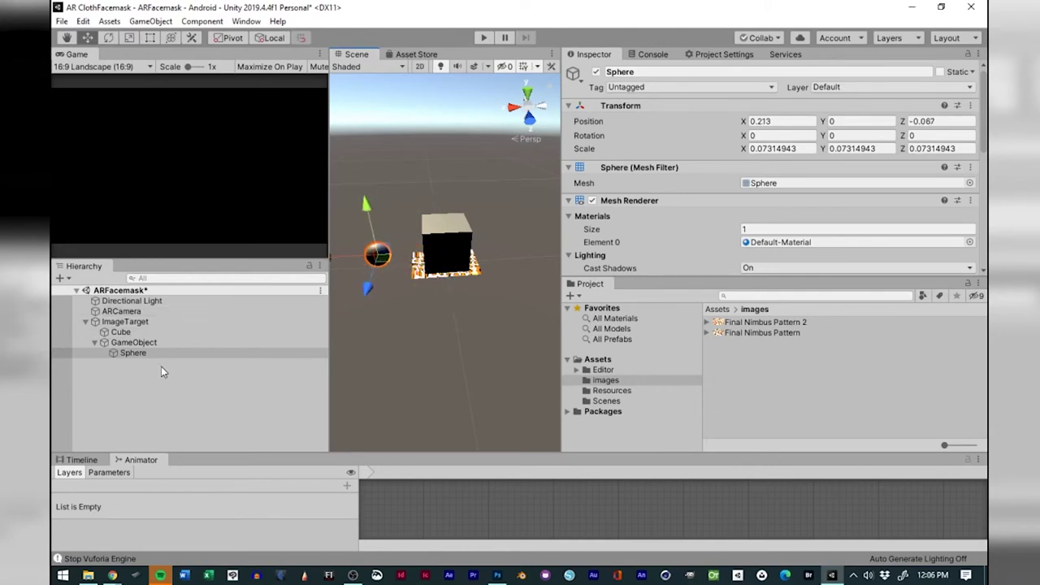
key("ctrl+d")
key("ctrl+d")
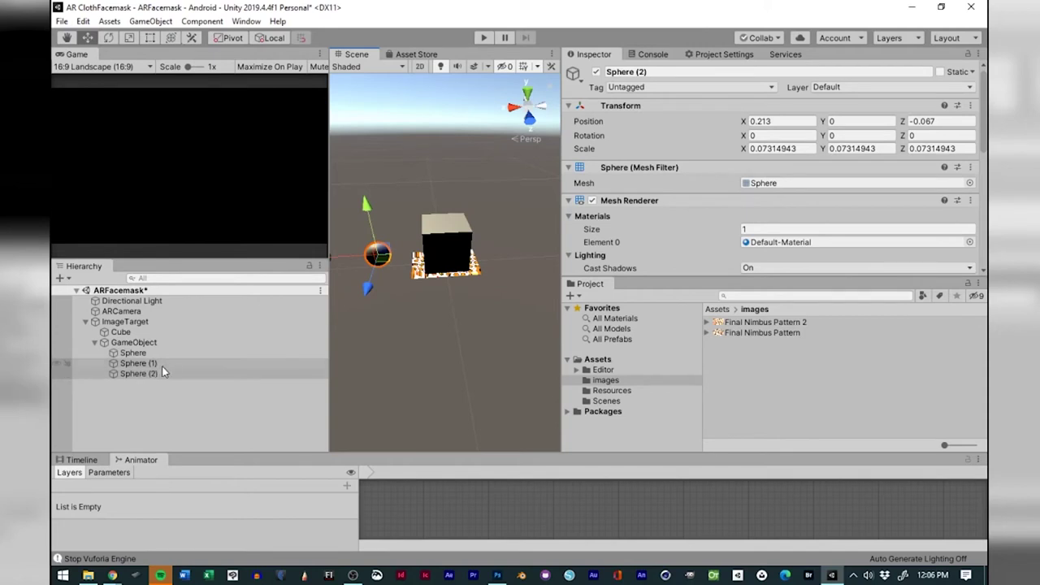
left_click(144, 363)
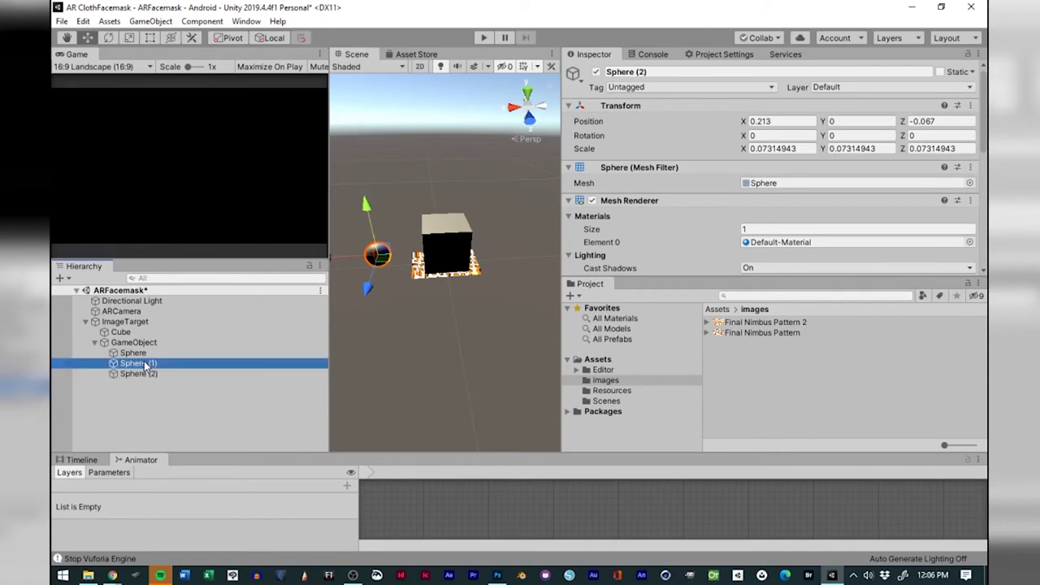
left_click(528, 95)
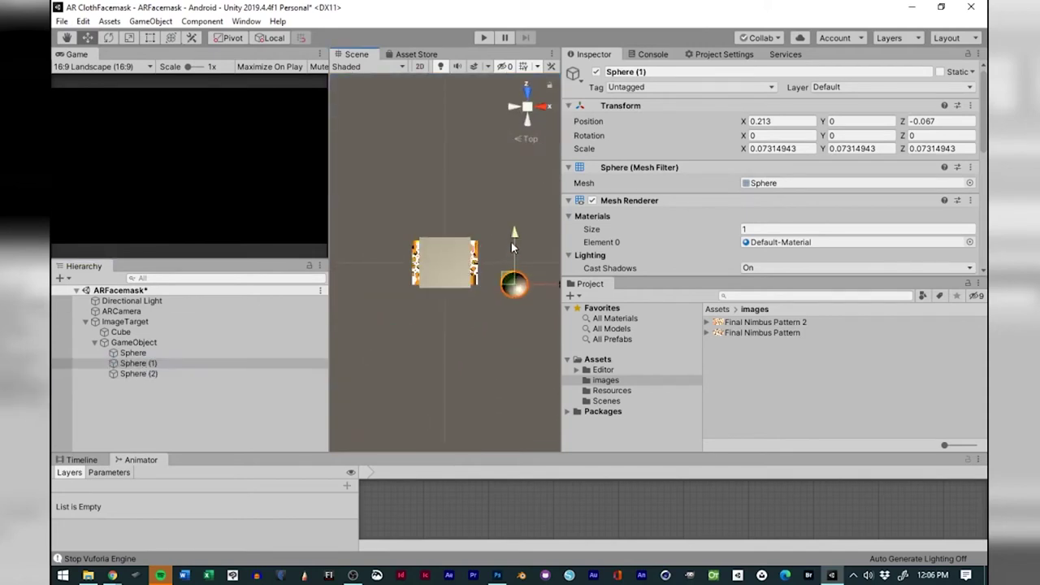
left_click_drag(511, 242, 514, 216)
left_click_drag(509, 266, 361, 265)
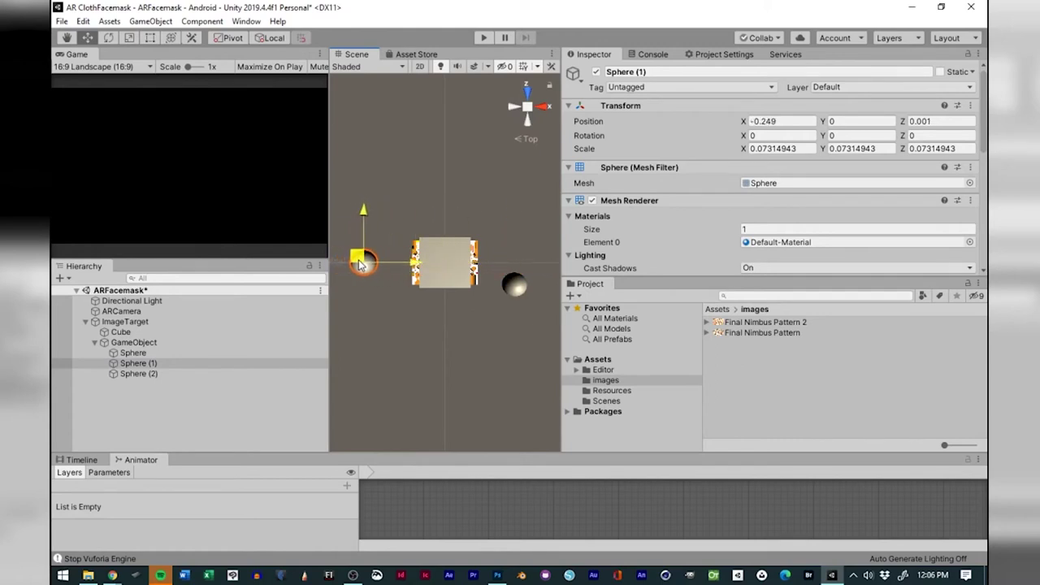
Place Sphere (2) below the cube and a new copy, Sphere (3), above it.
left_click(143, 375)
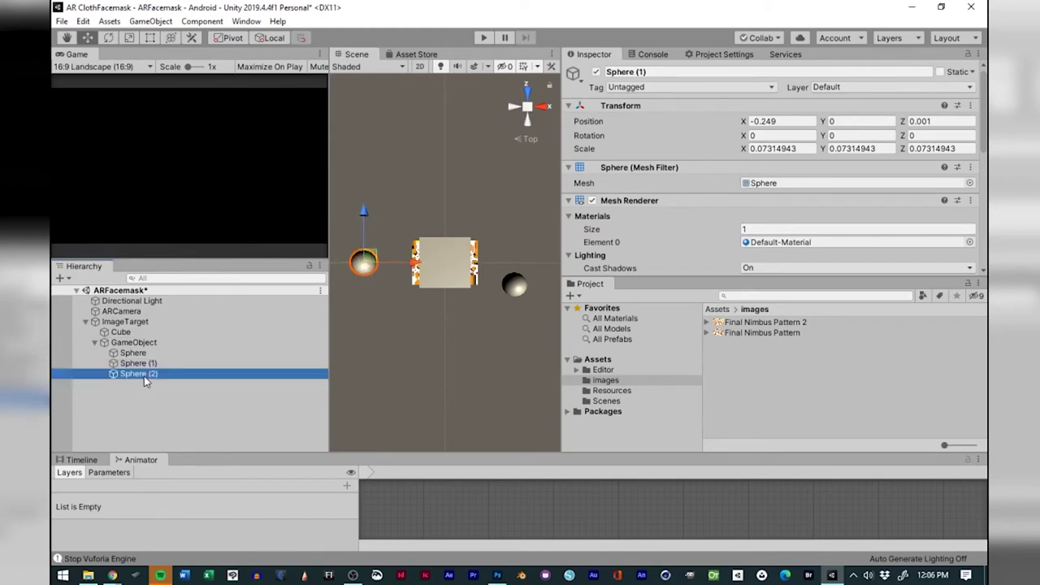
left_click_drag(512, 280, 443, 334)
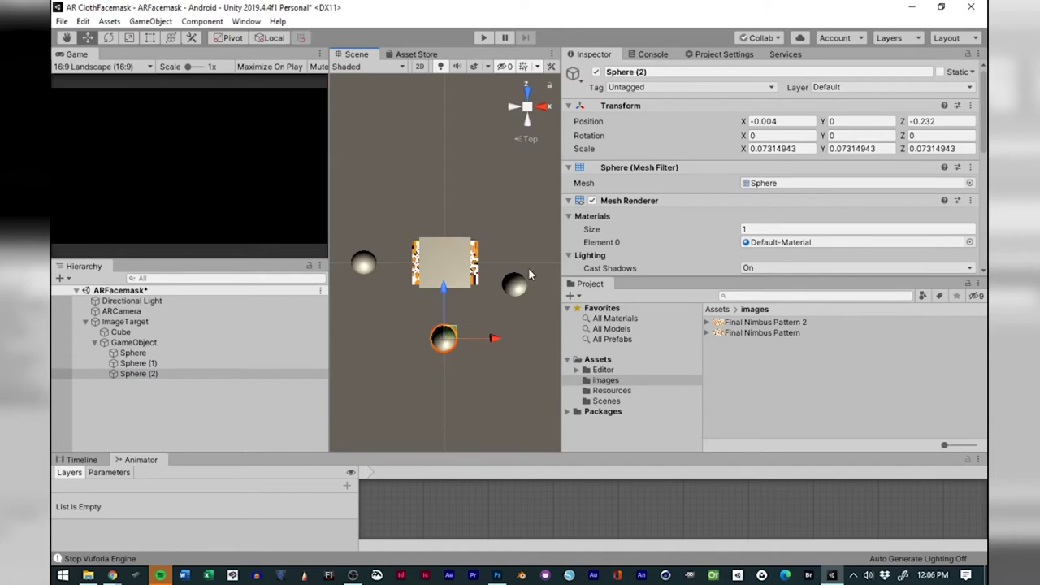
left_click(514, 283)
left_click_drag(510, 283, 520, 260)
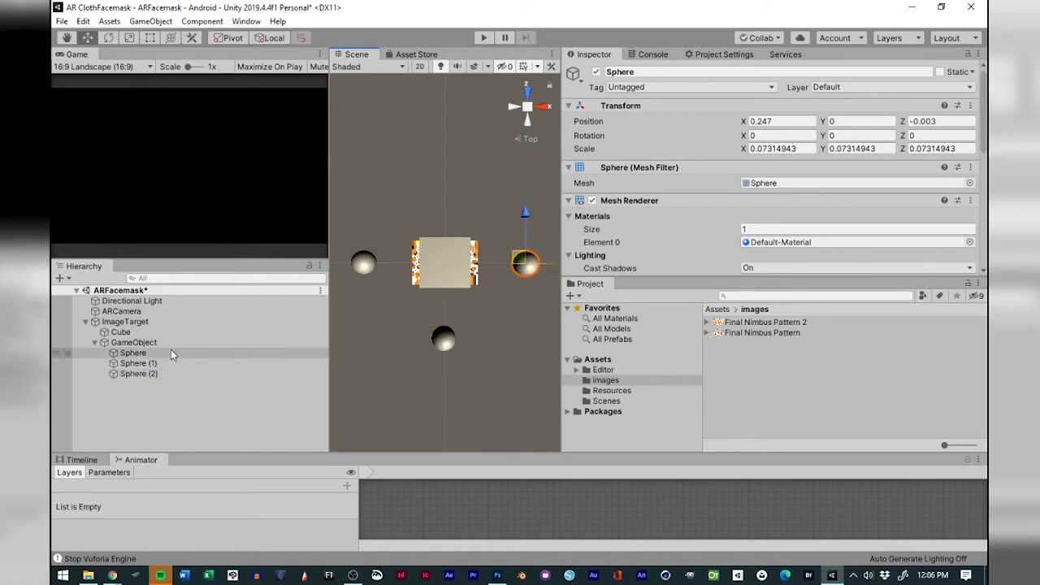
key("ctrl+d")
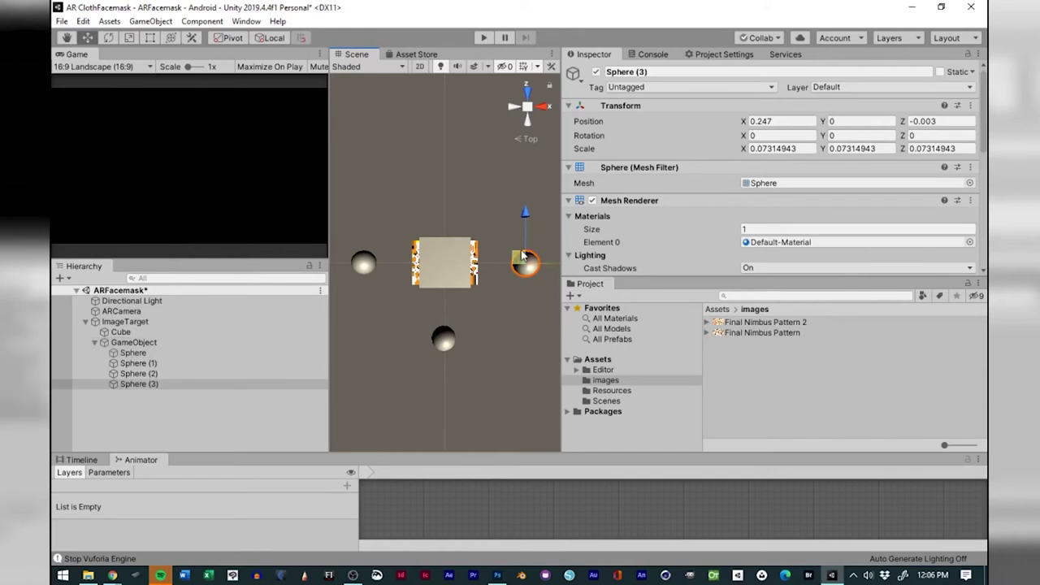
left_click_drag(523, 257, 450, 206)
Nudge Sphere (1) slightly further left and check the other spheres' positions.
left_click(363, 262)
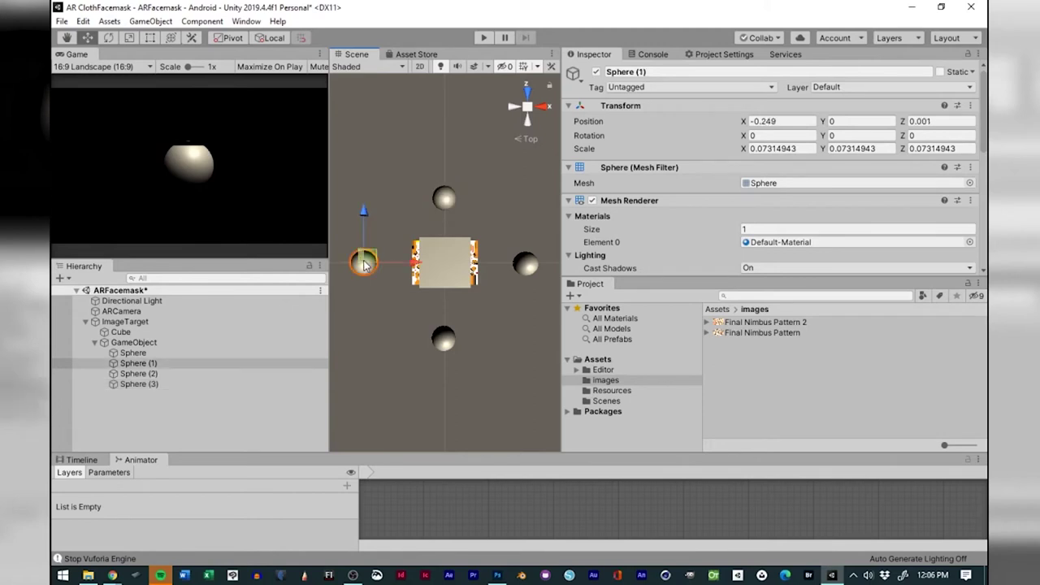
left_click_drag(363, 262, 357, 262)
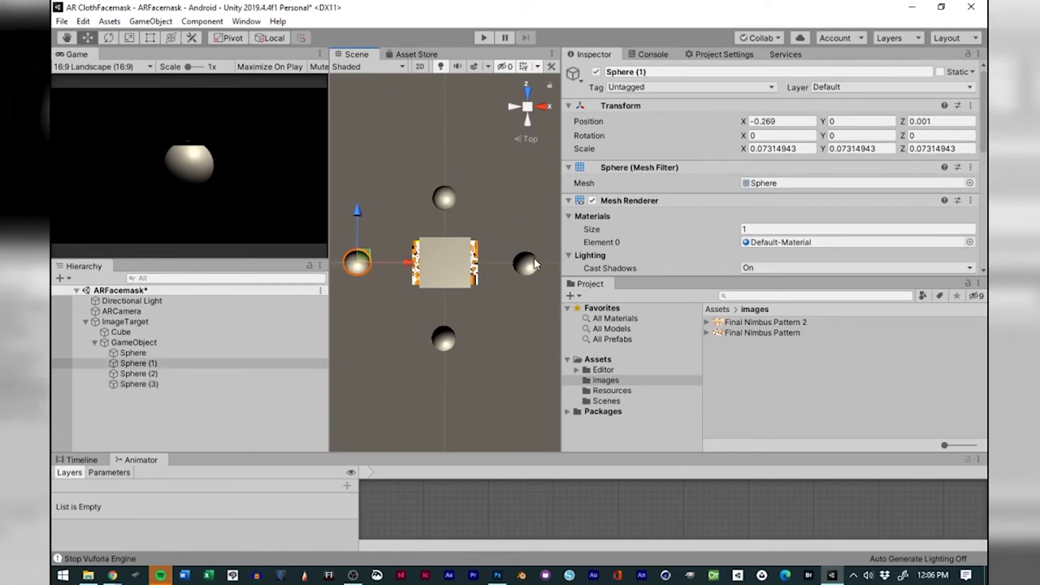
left_click(447, 341)
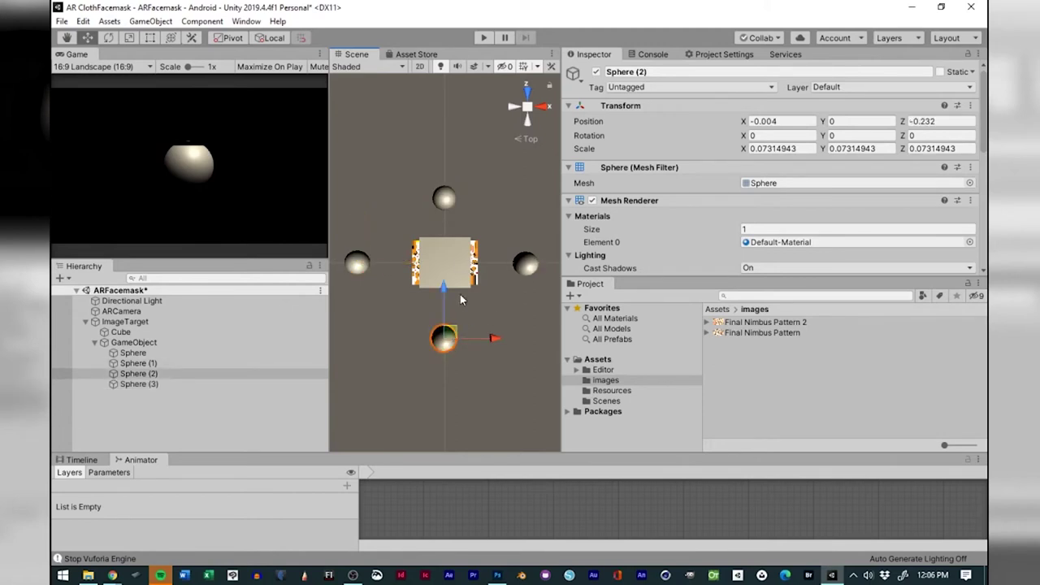
left_click(526, 274)
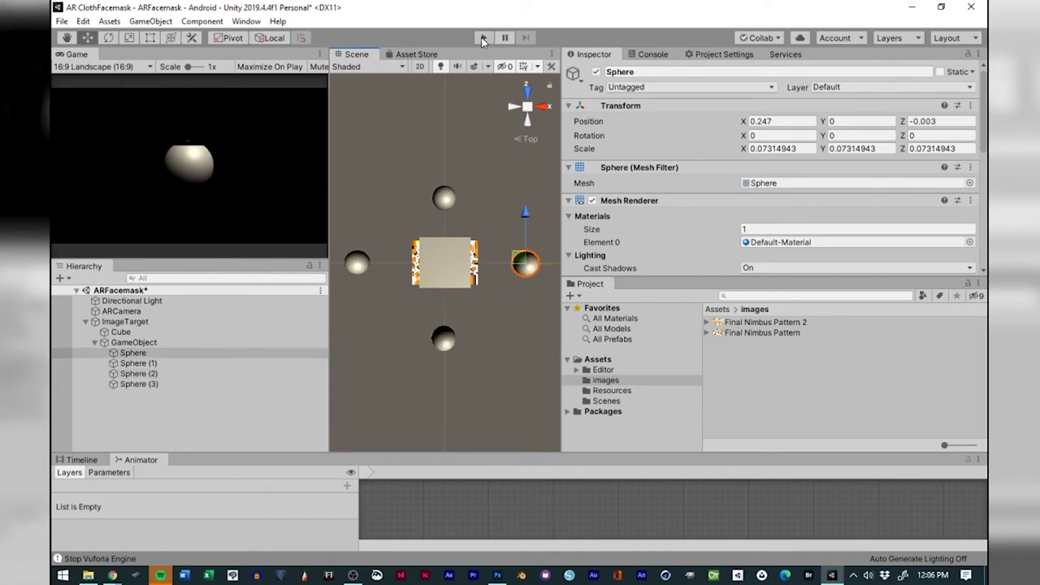
Deactivate the Cube so it is hidden.
left_click(122, 354)
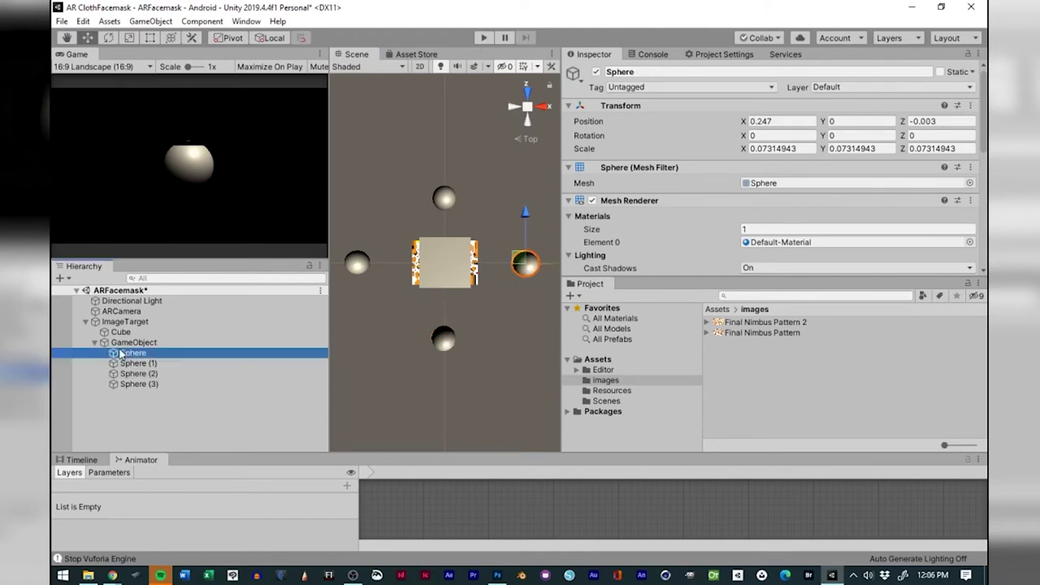
key("Up")
key("Up")
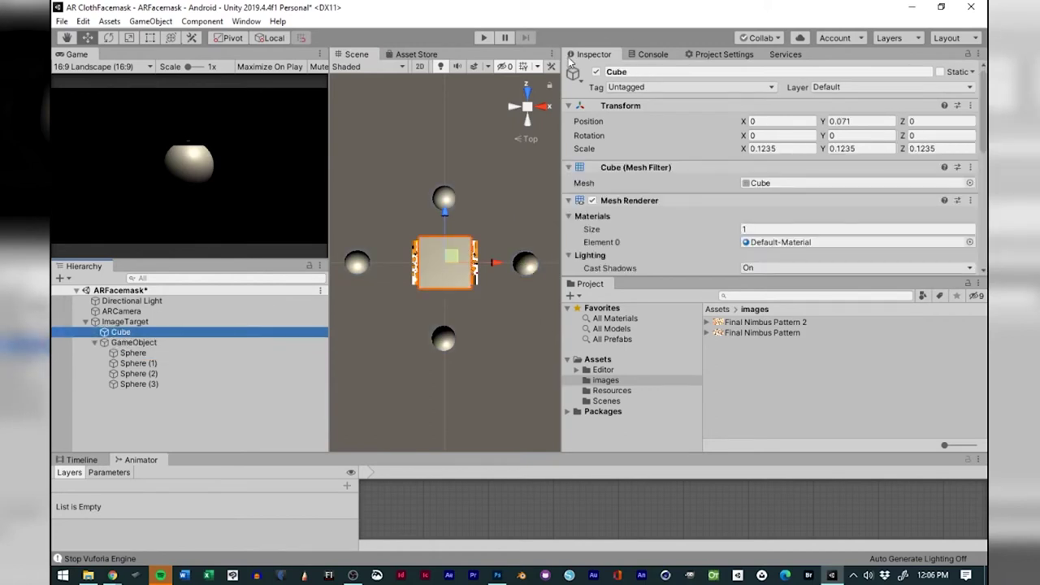
left_click(596, 71)
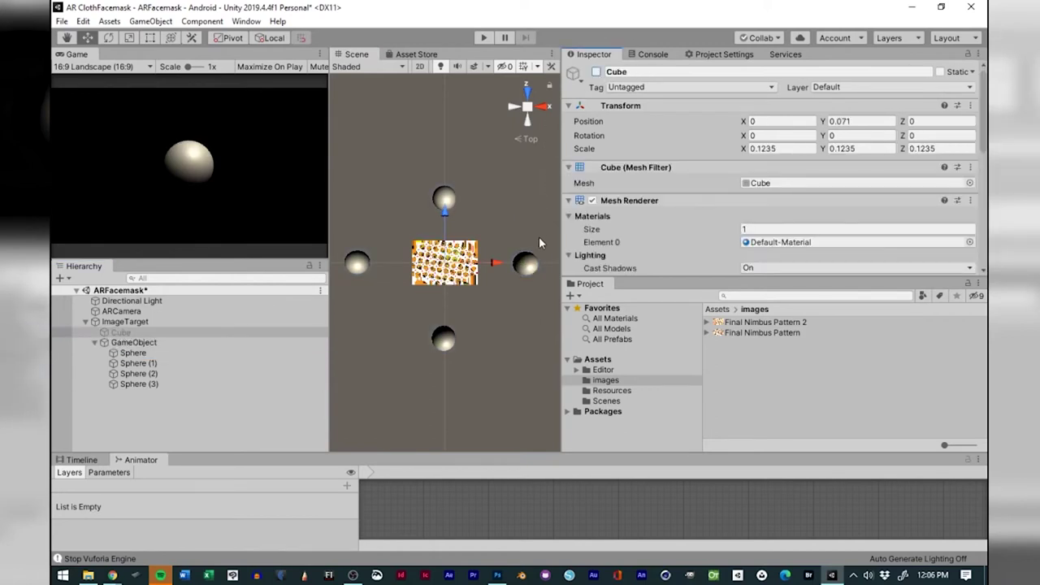
Create a new C# script named RotationScript in the Assets folder.
left_click(152, 346)
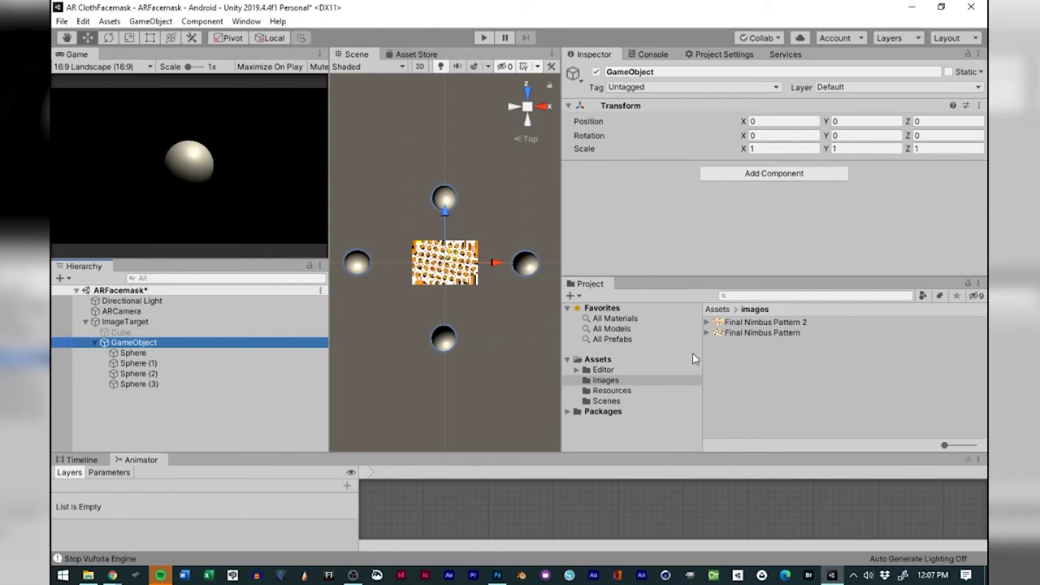
left_click(598, 359)
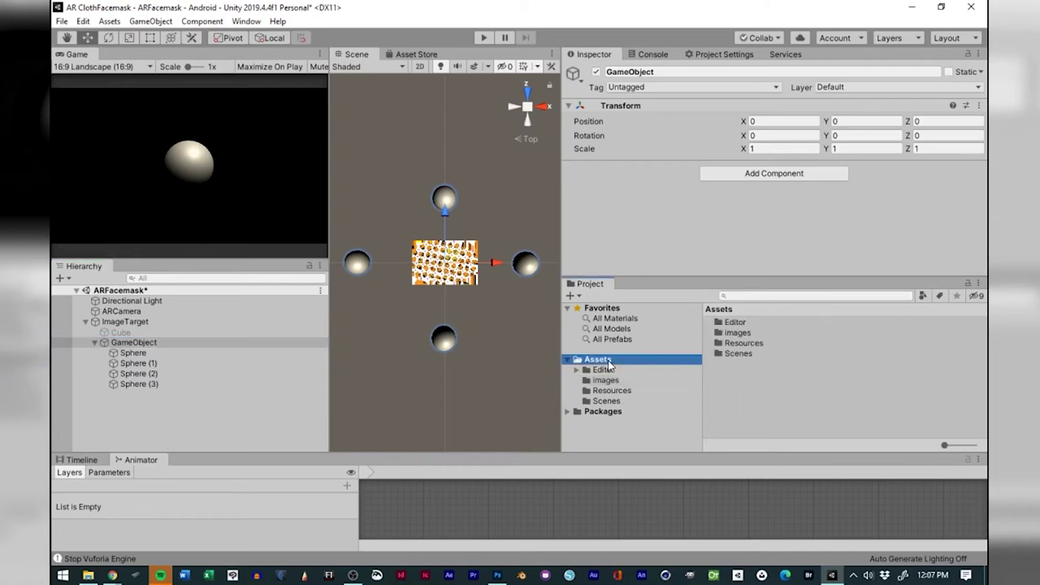
right_click(766, 378)
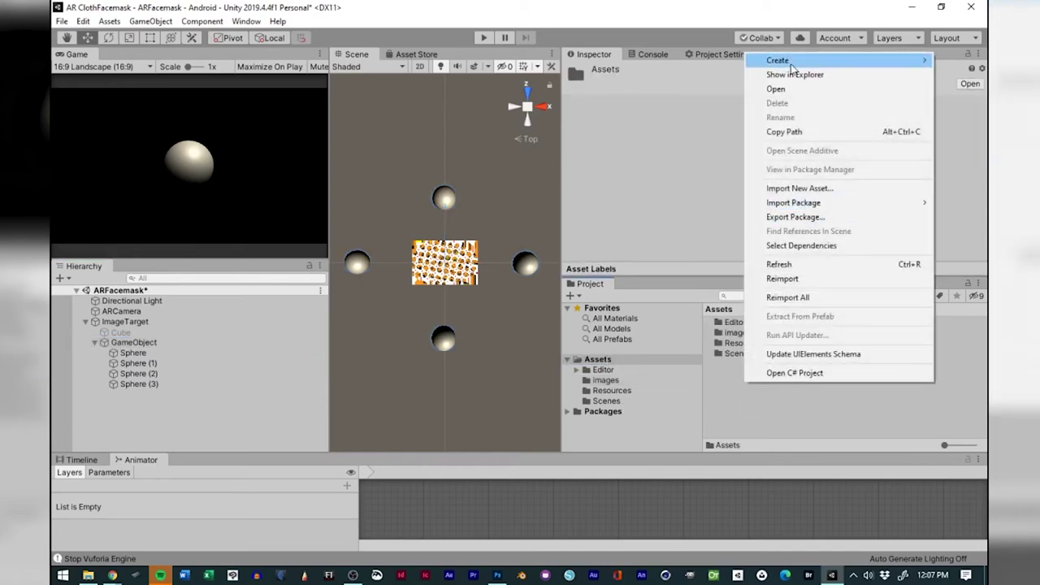
mouse_move(778, 60)
left_click(646, 79)
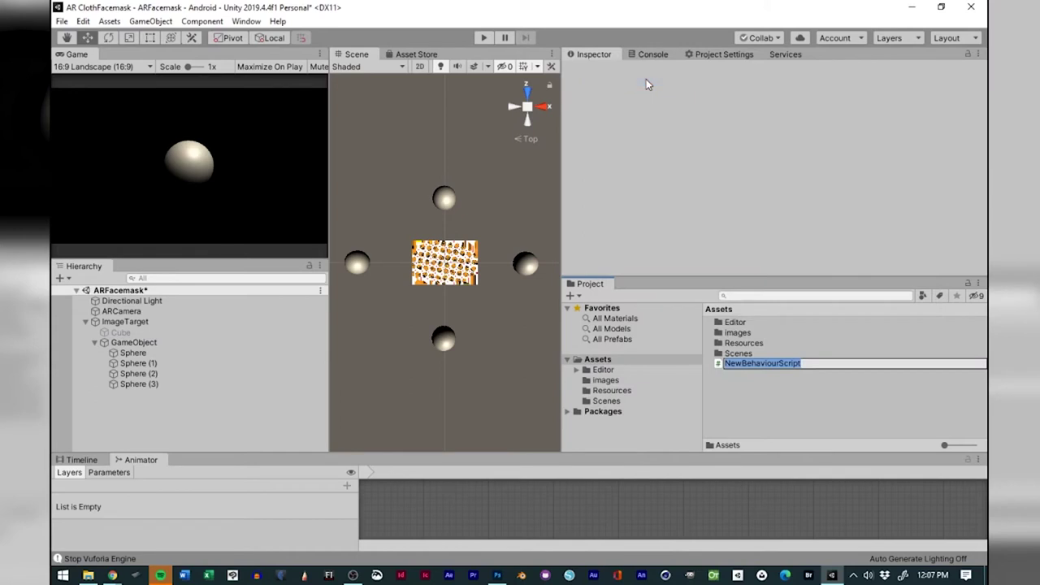
type("Rotation")
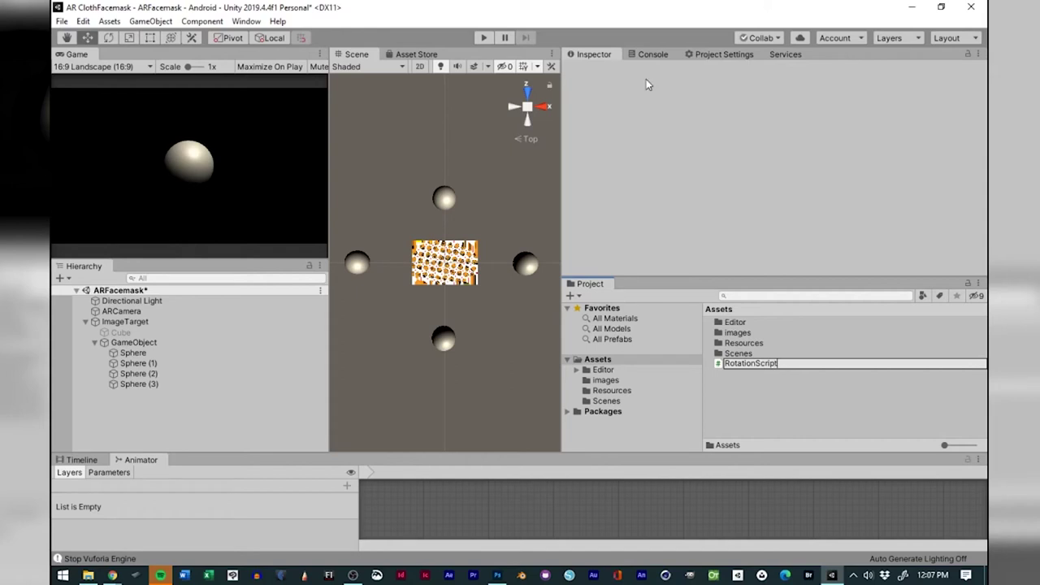
key("Return")
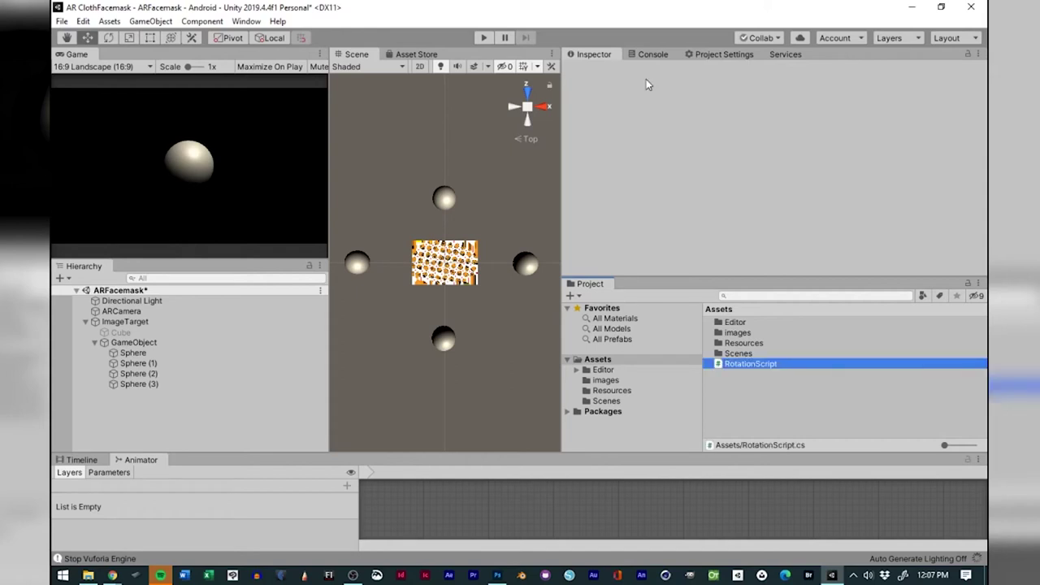
Attach RotationScript to the sphere-holding GameObject and begin retyping its name.
left_click(137, 343)
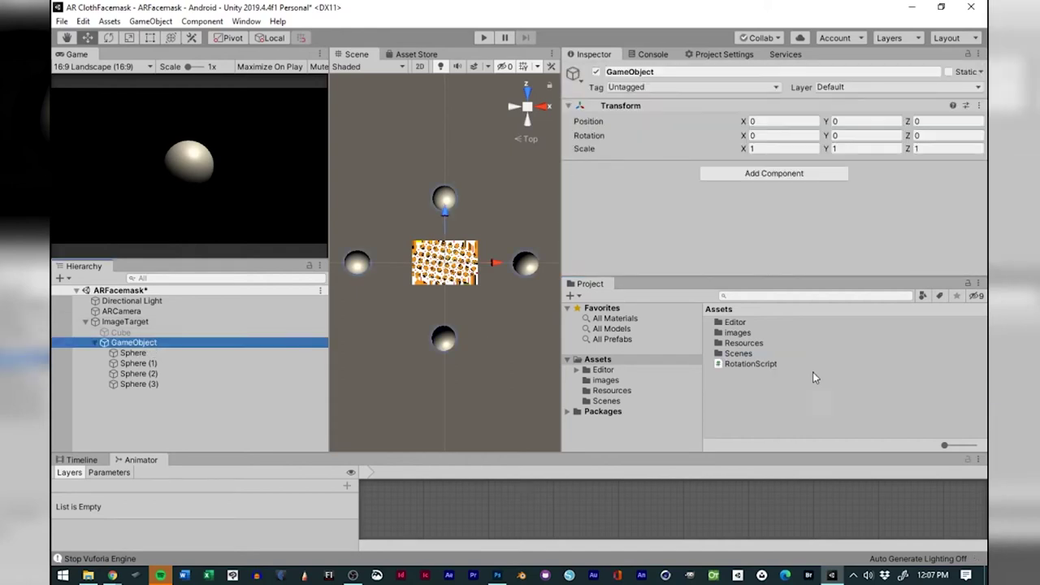
left_click_drag(736, 366, 650, 183)
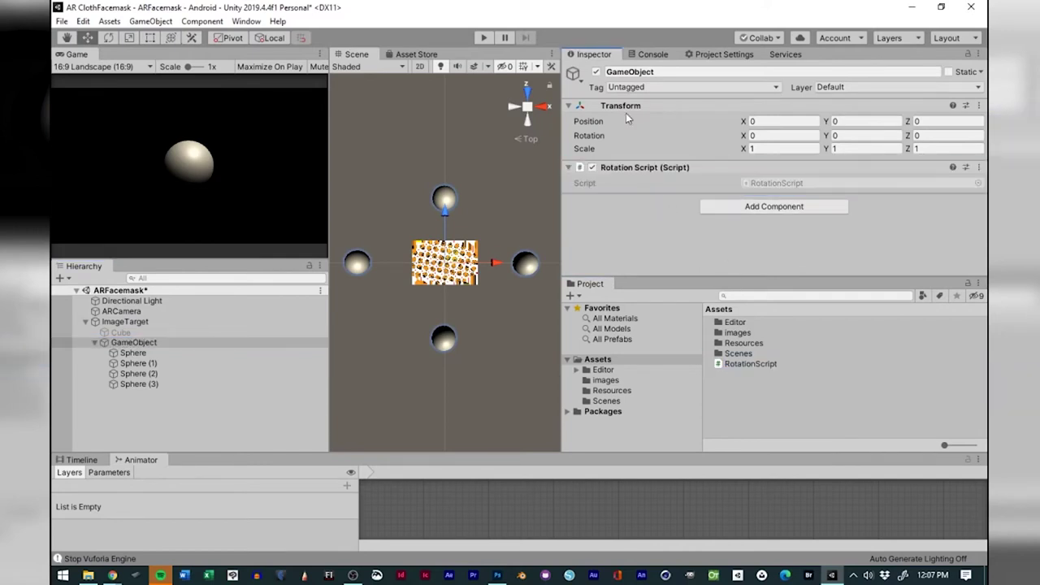
left_click(643, 72)
left_click_drag(661, 71, 556, 72)
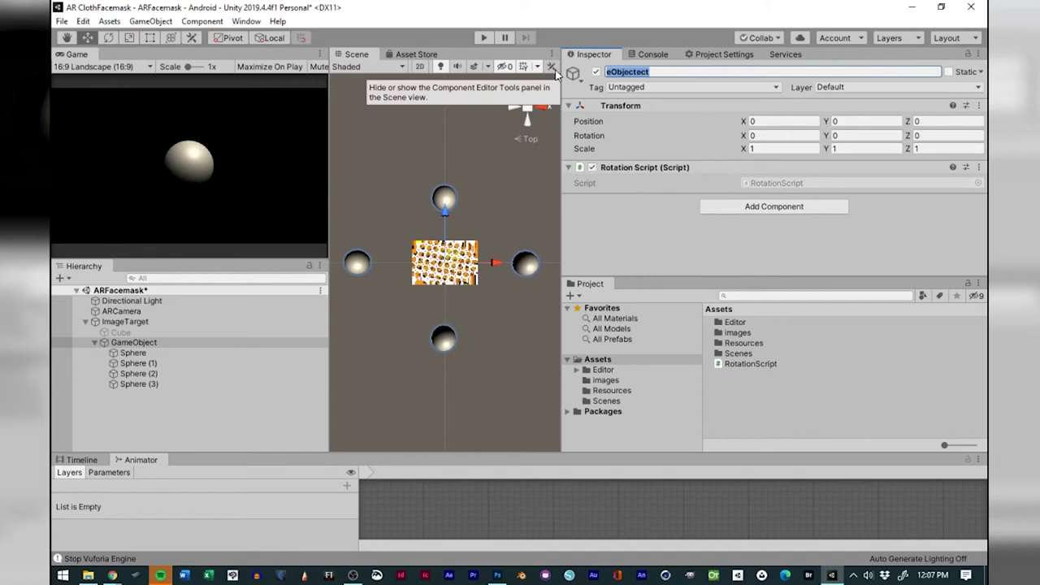
type("RotationC")
Rename the sphere-holding GameObject to RotationAnchor.
left_click(214, 404)
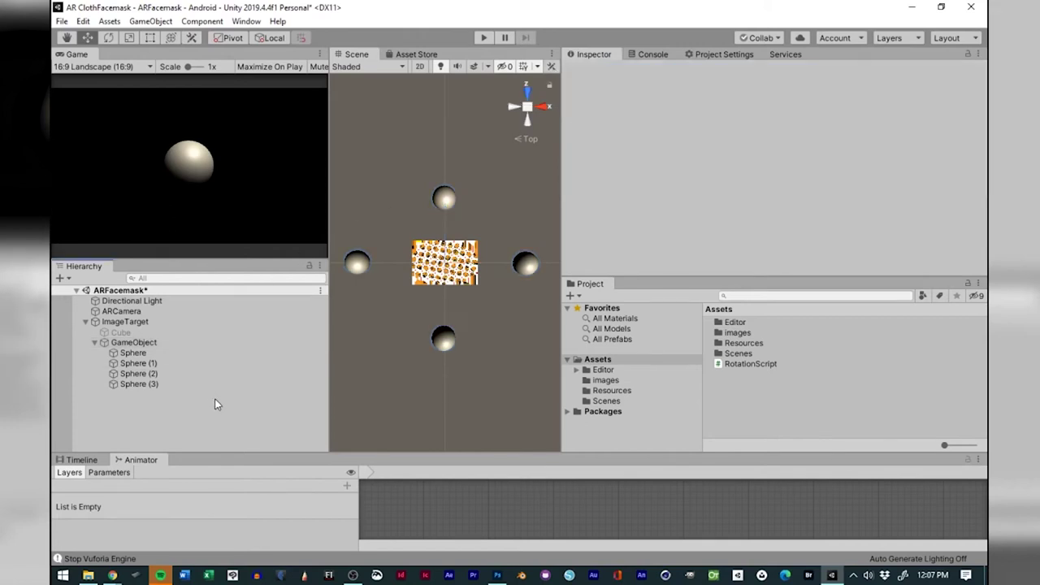
left_click(115, 342)
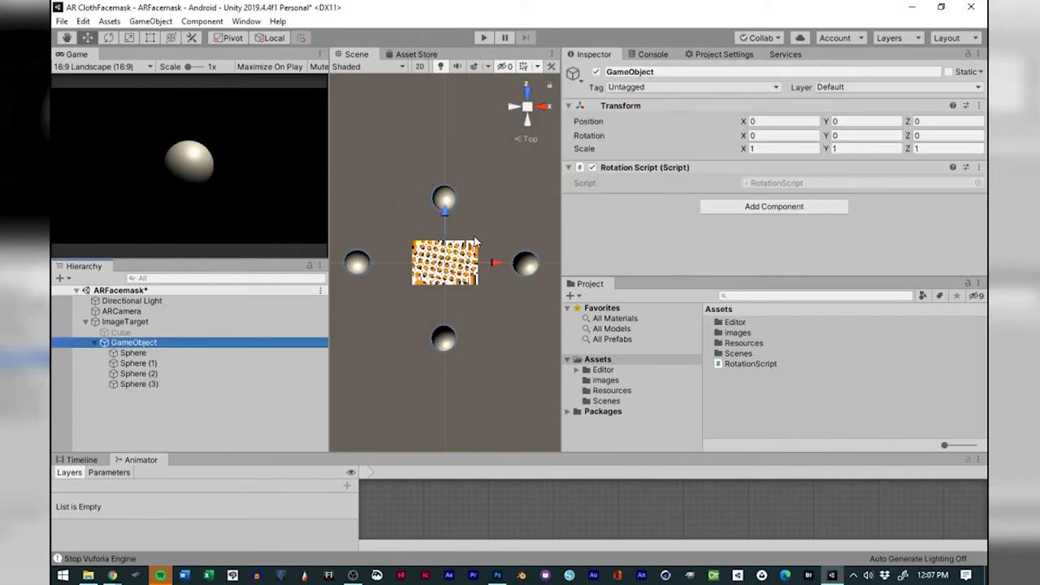
left_click(641, 72)
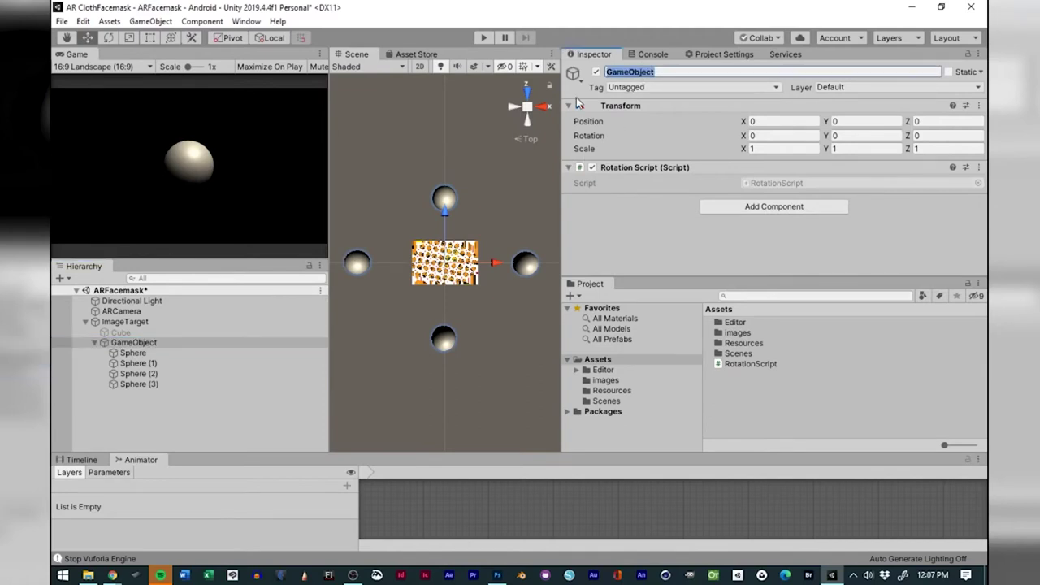
left_click(156, 343)
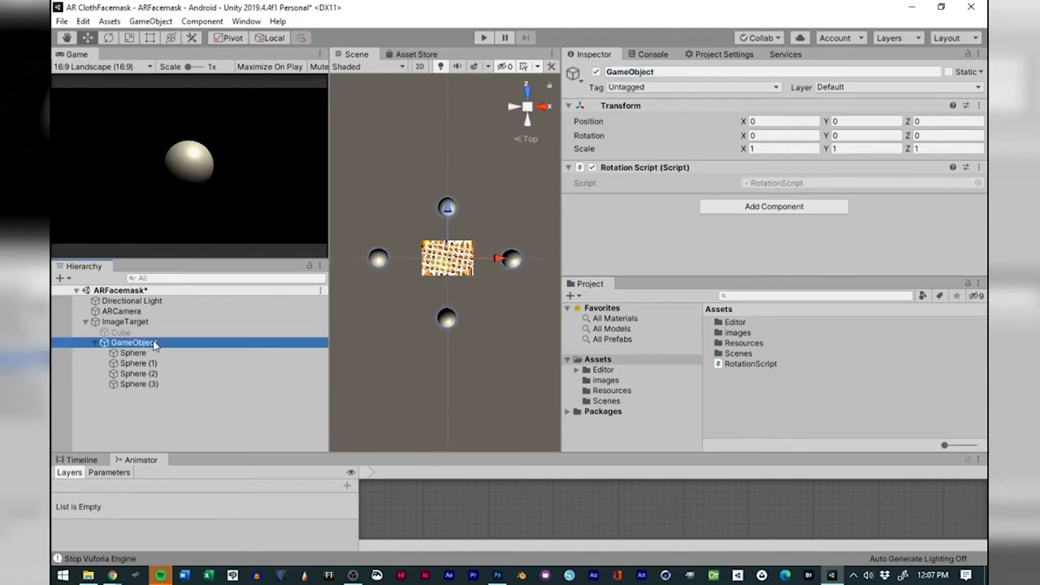
right_click(155, 345)
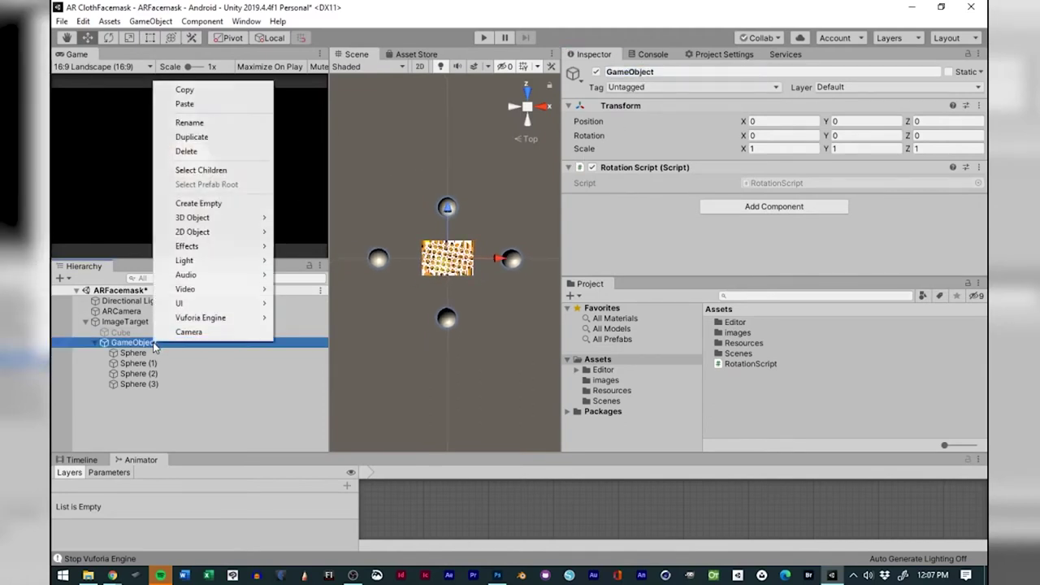
left_click(205, 124)
type("Ro")
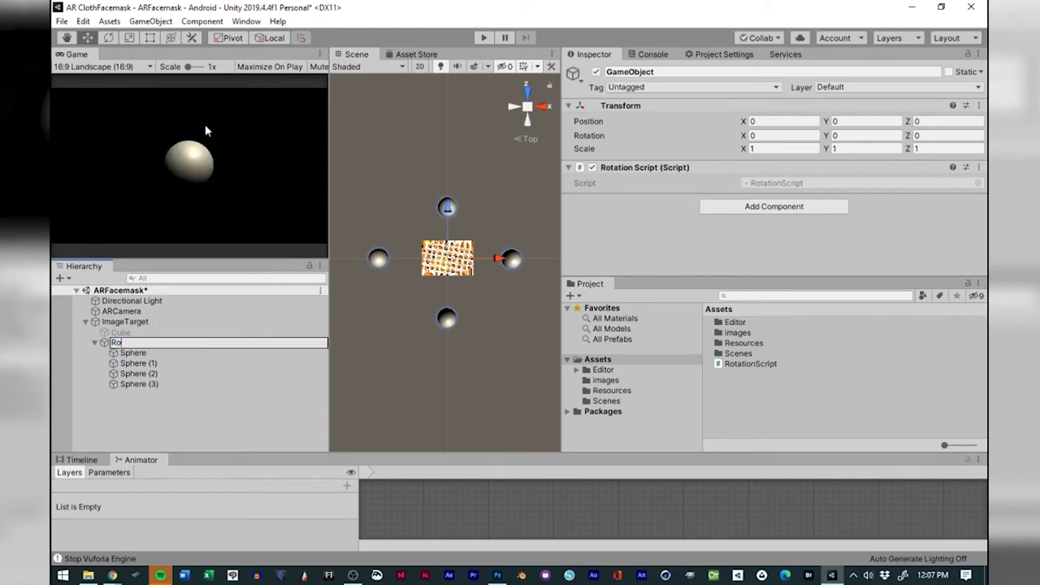
type("tation")
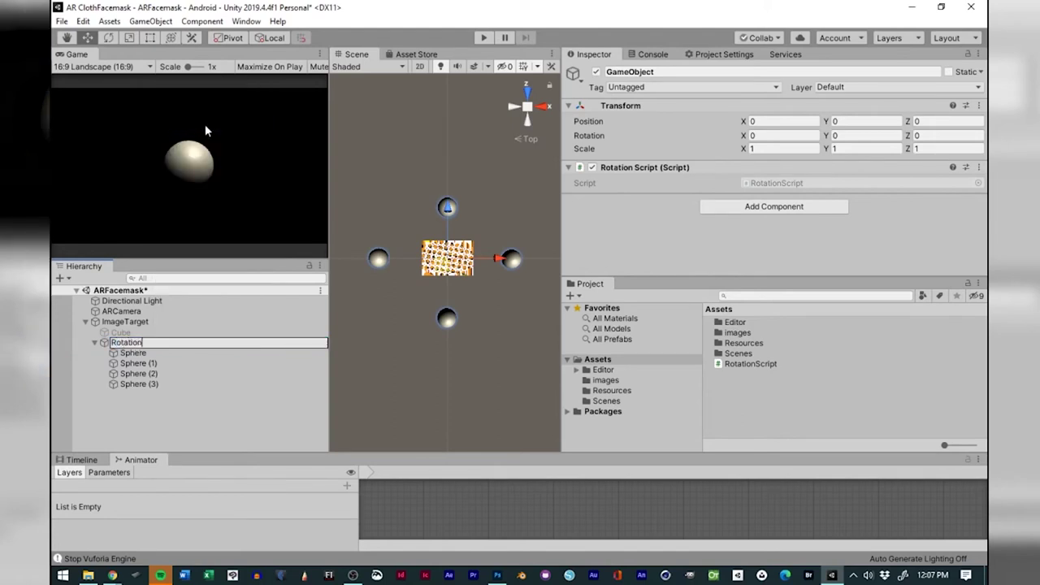
type("Anchor")
key("Return")
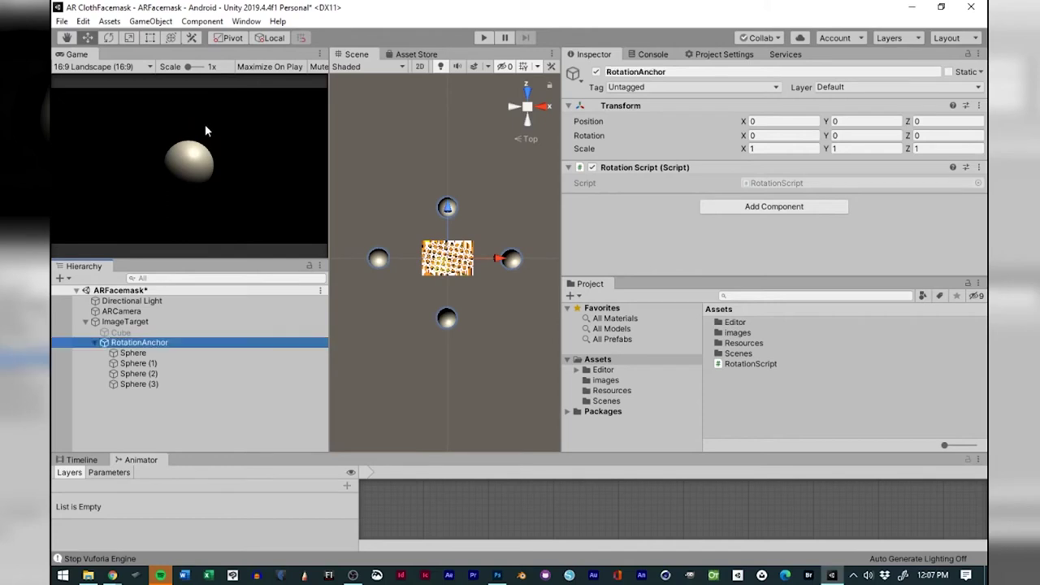
Test-spin RotationAnchor and its spheres around Y with the Rotate tool, then open the File menu.
left_click(242, 423)
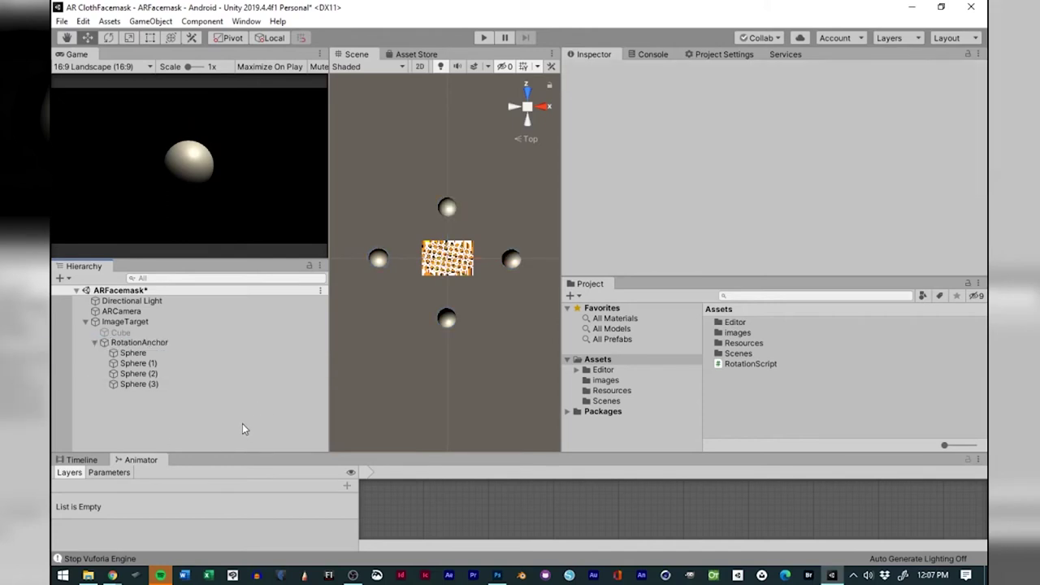
left_click(150, 343)
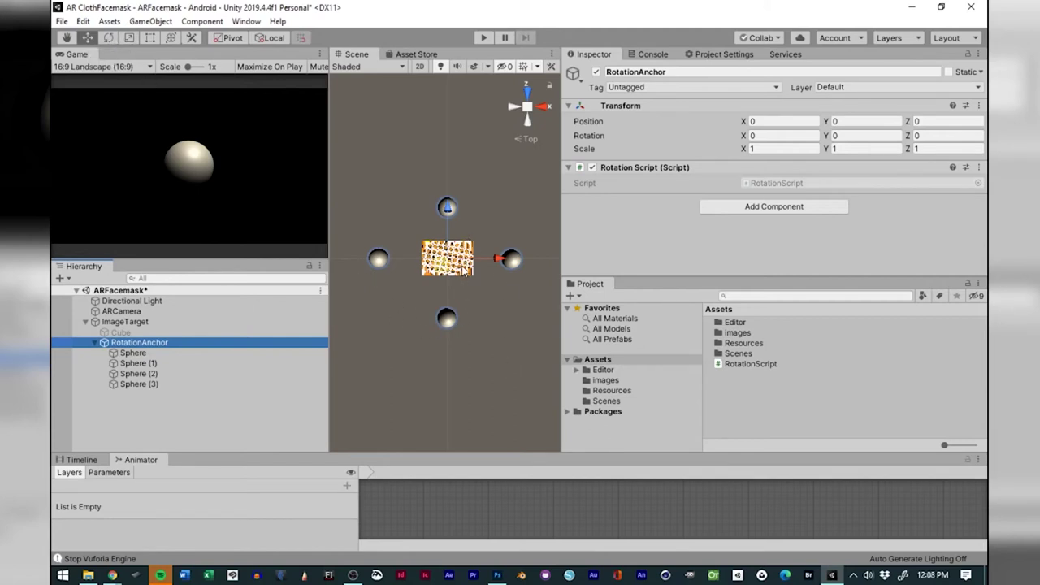
left_click(110, 39)
left_click(109, 38)
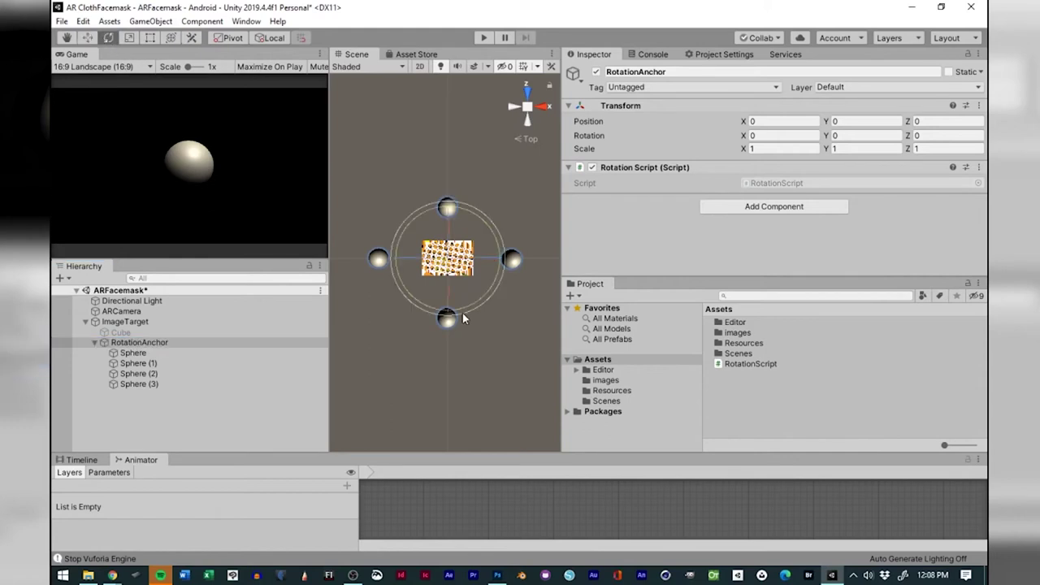
left_click_drag(421, 309, 405, 330)
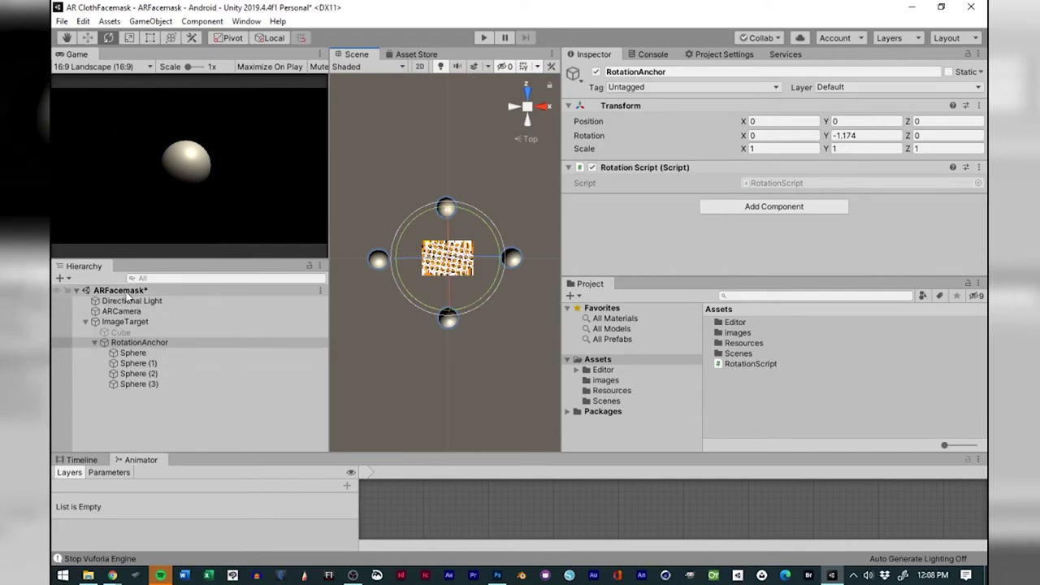
left_click(61, 21)
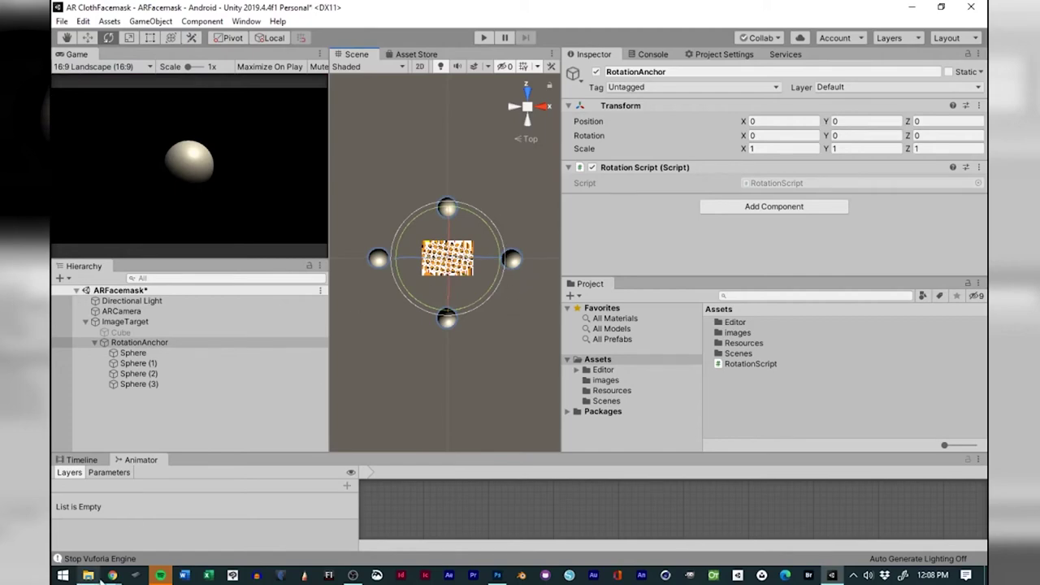
mouse_move(113, 575)
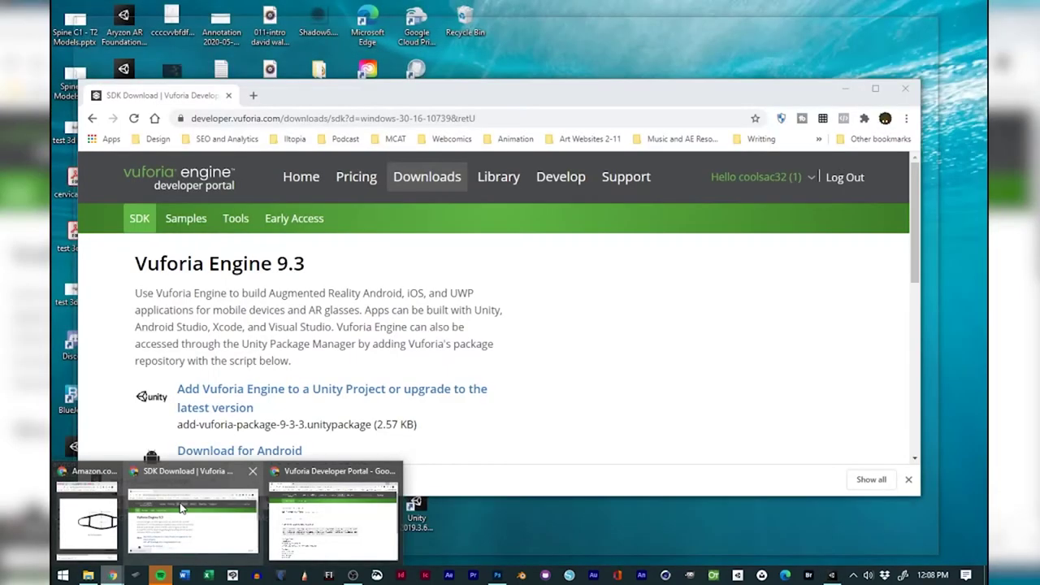
left_click(180, 508)
left_click_drag(355, 97, 50, 57)
key("alt+Tab")
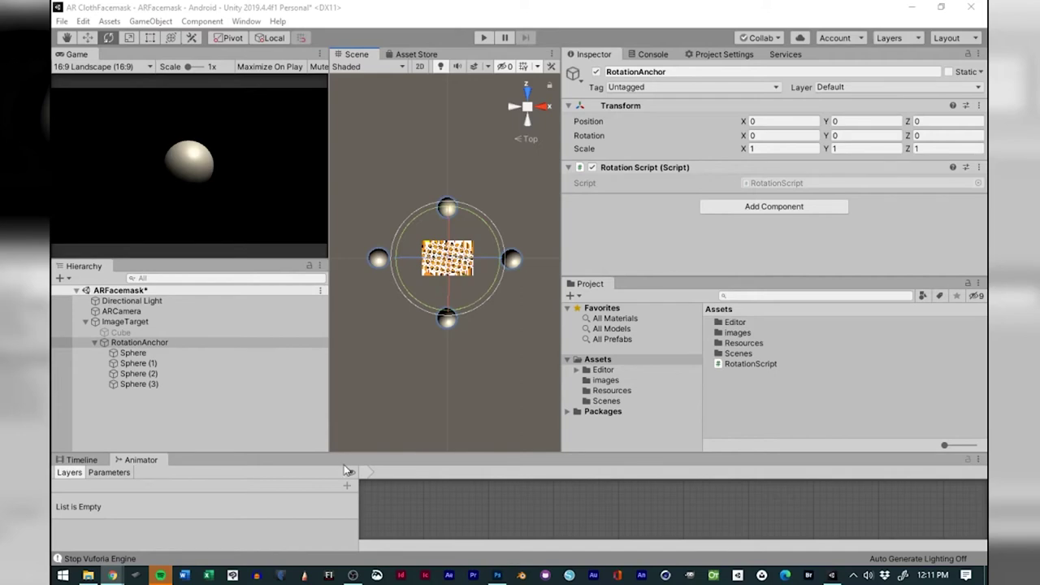
Open RotationScript and type transform.Rotate(new Vector3(0, 30, 0) inside Update.
double_click(738, 363)
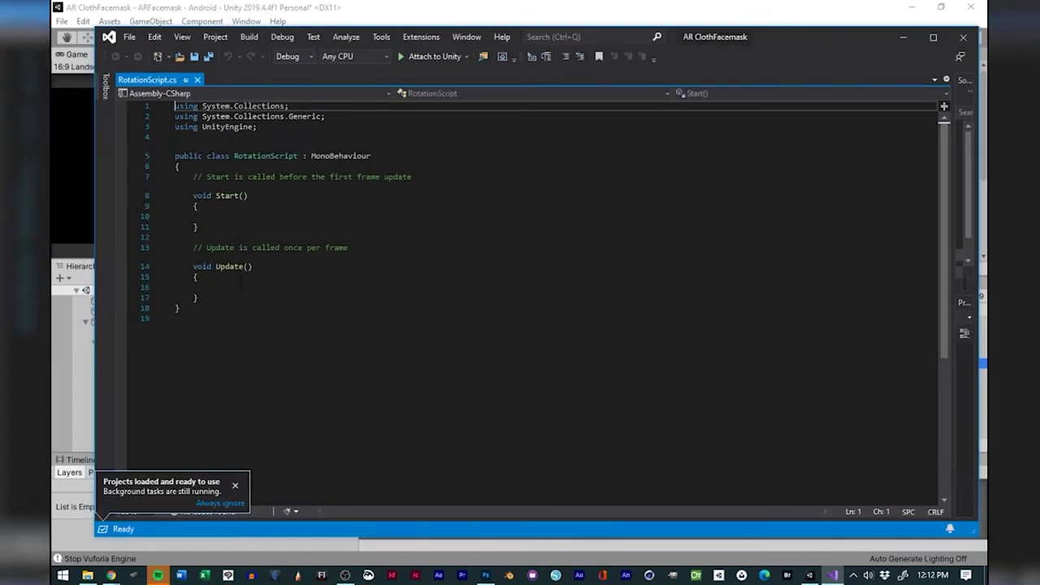
left_click(241, 285)
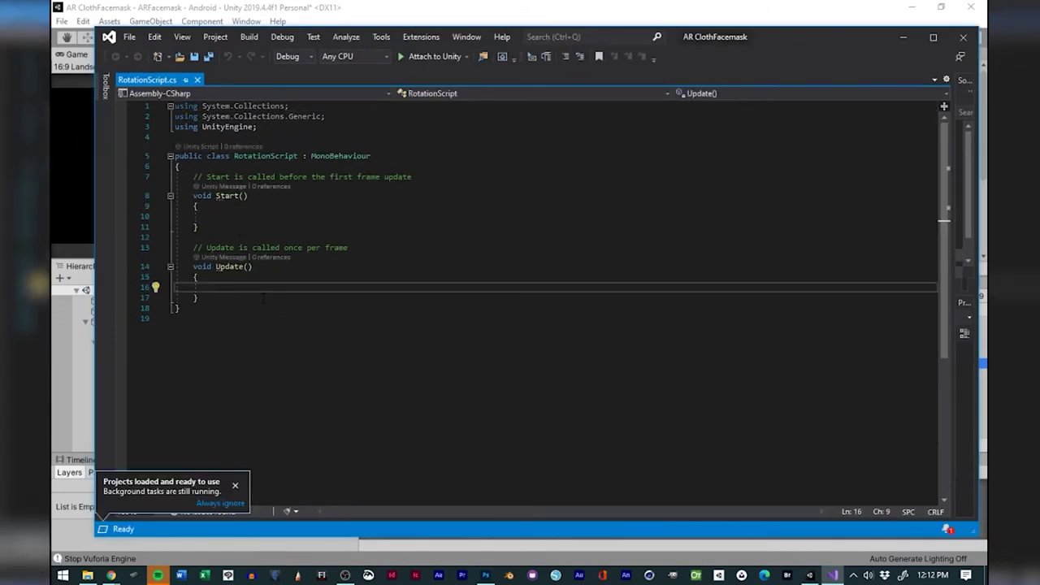
type("transf")
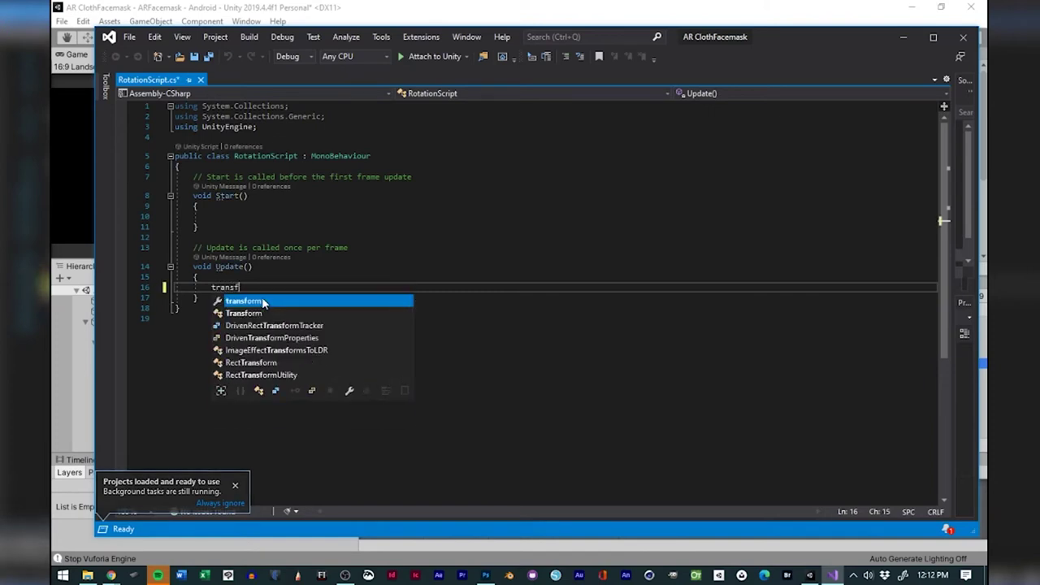
key("Tab")
type(".")
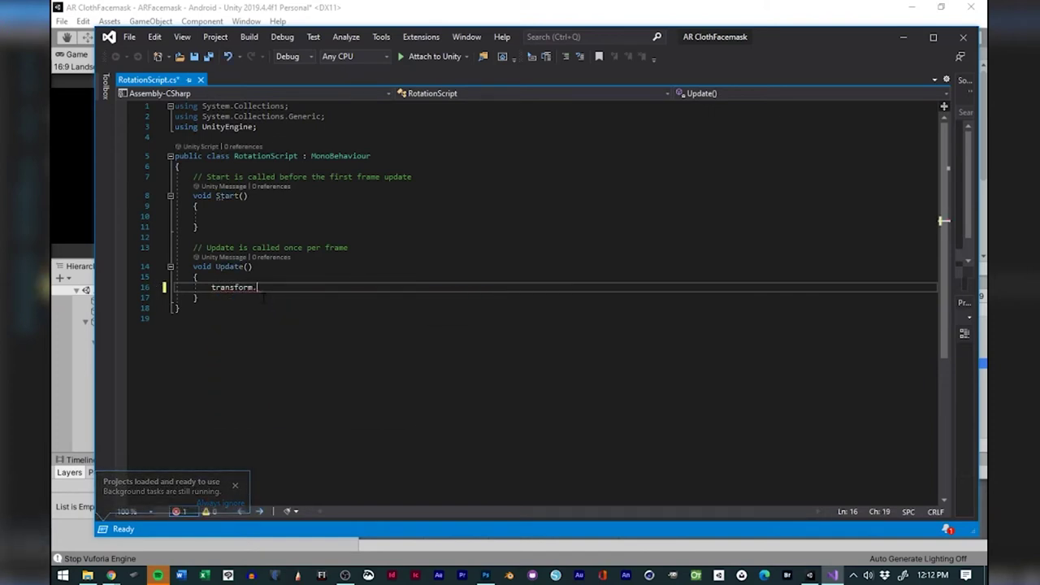
type("Rot")
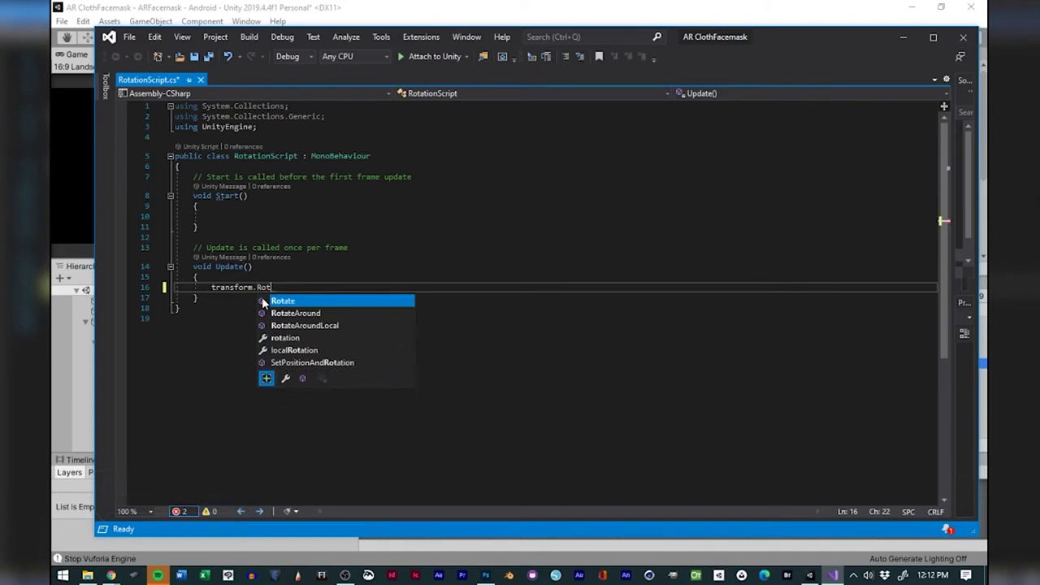
type("ate")
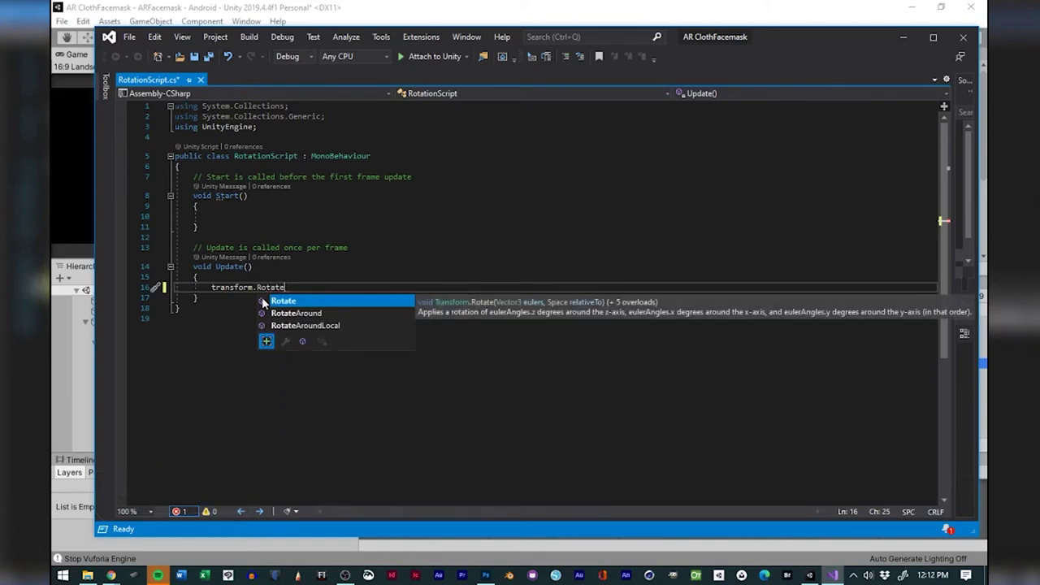
type("(new ")
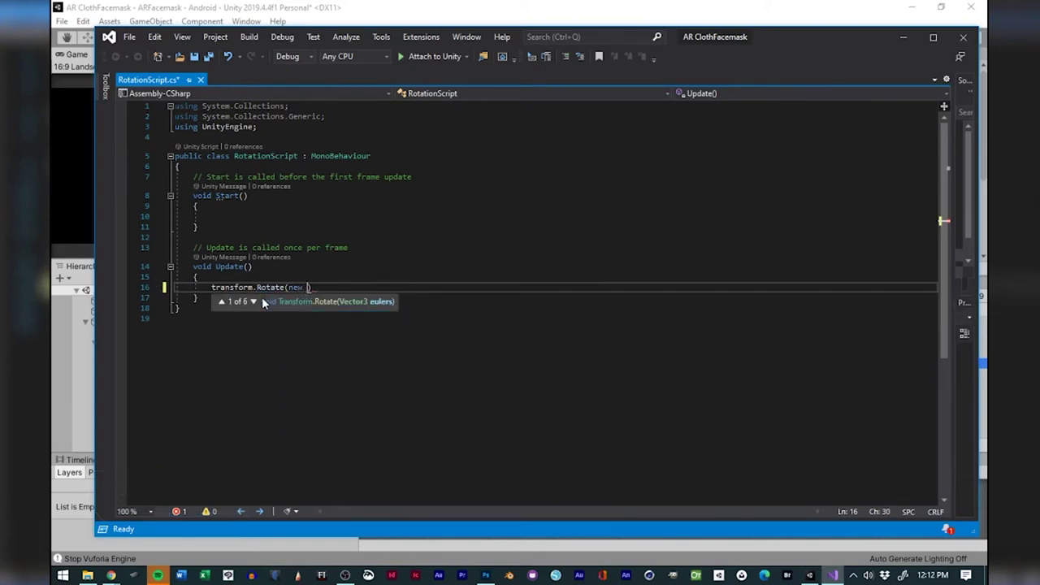
type("Vector")
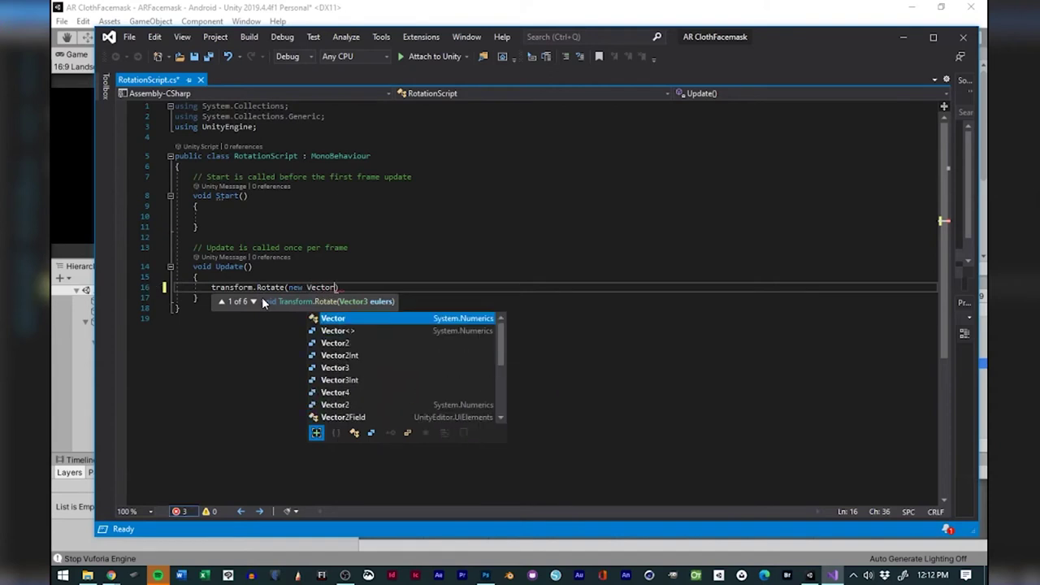
key("Down")
key("Down")
key("Down")
key("Down")
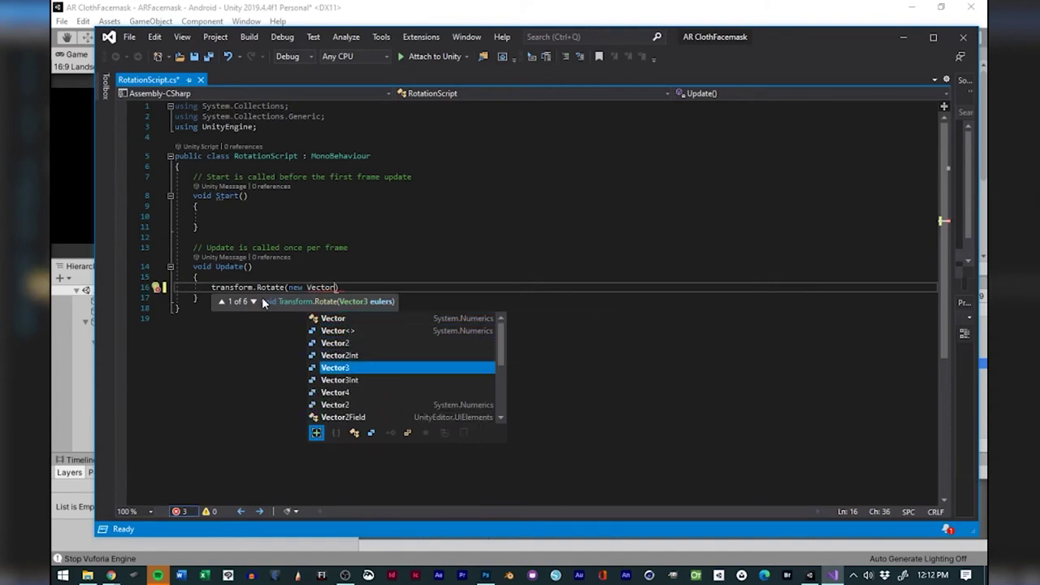
key("Tab")
type("(")
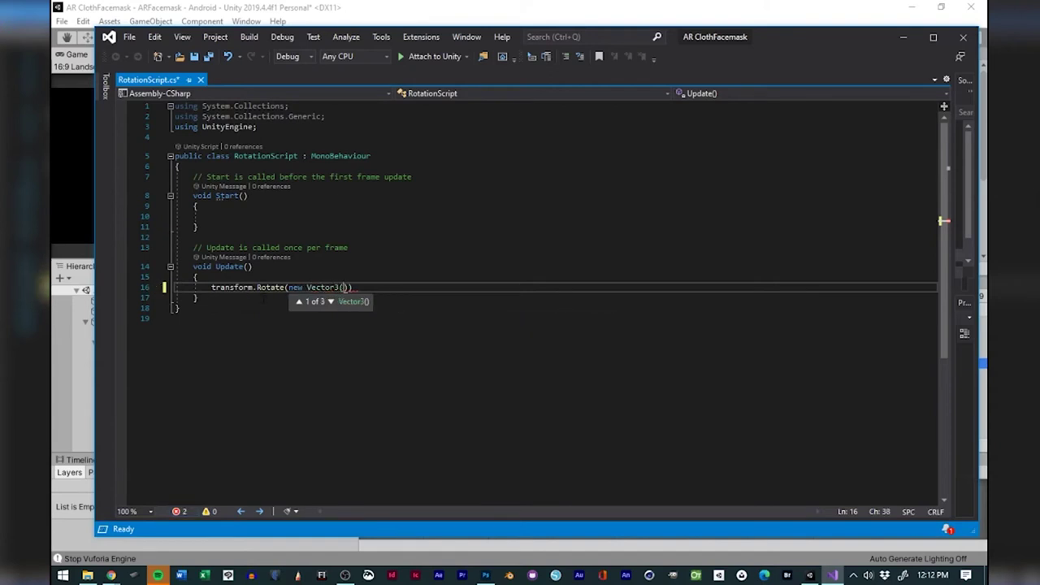
type("0")
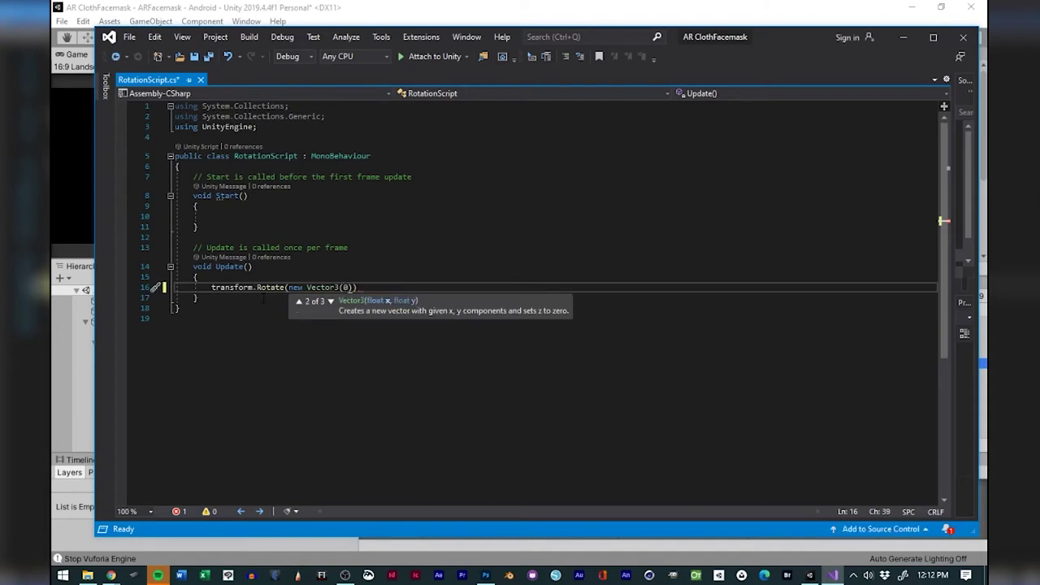
type(", 30, ")
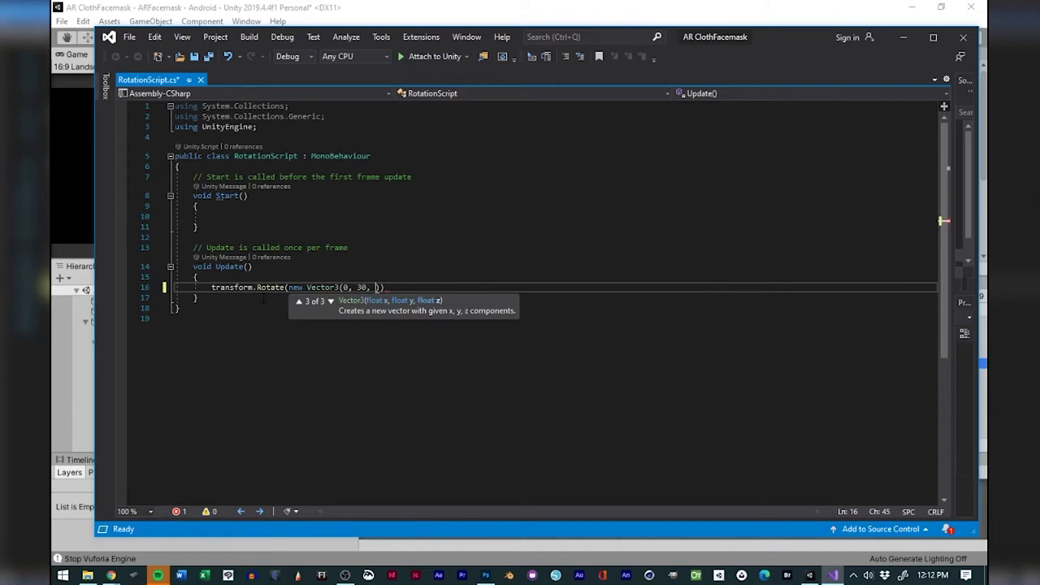
type("0")
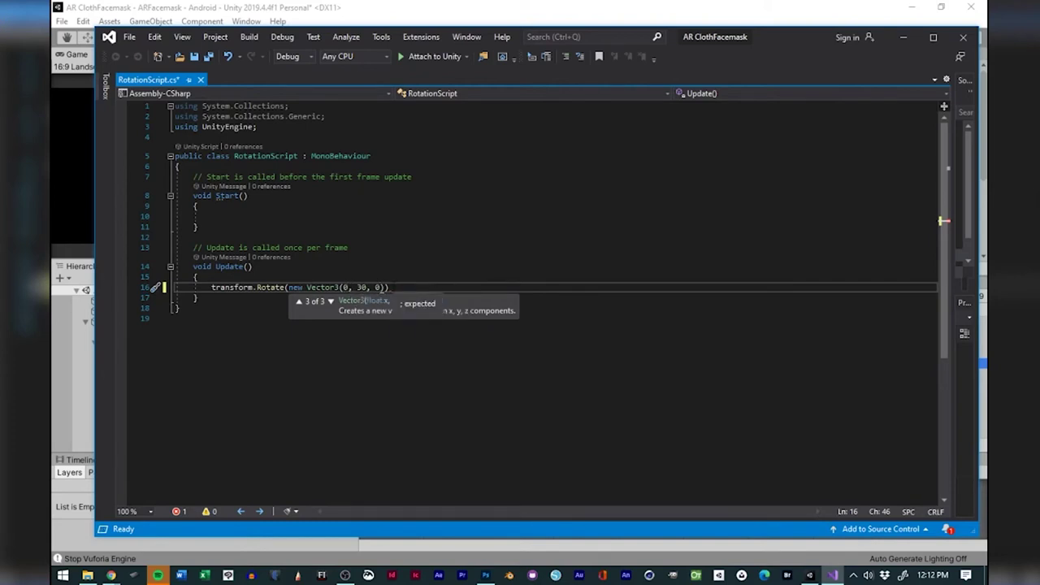
Finish the line with * Time.deltaTime, fix the typos, and save the script.
type(")")
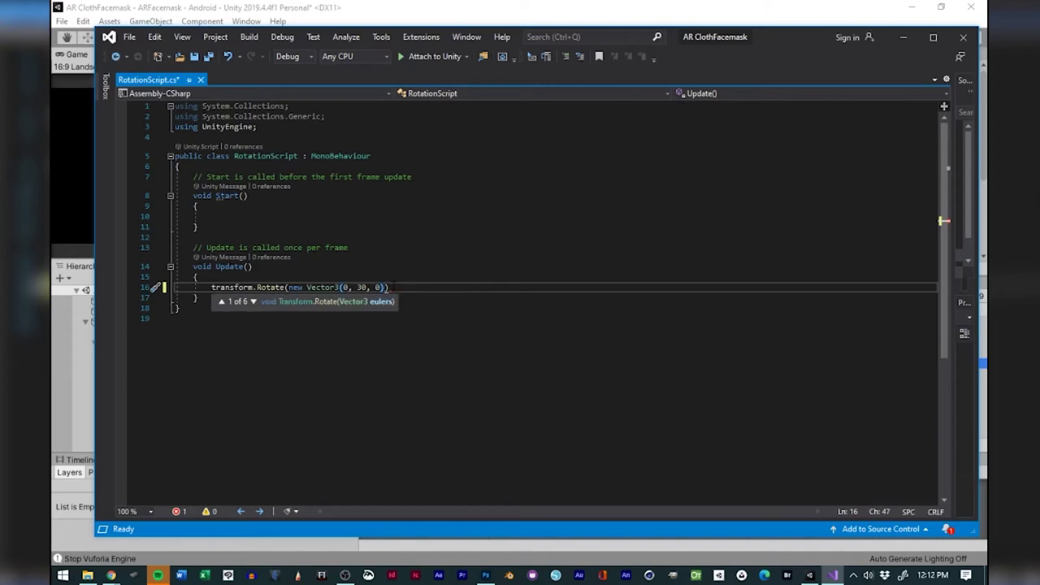
type("*")
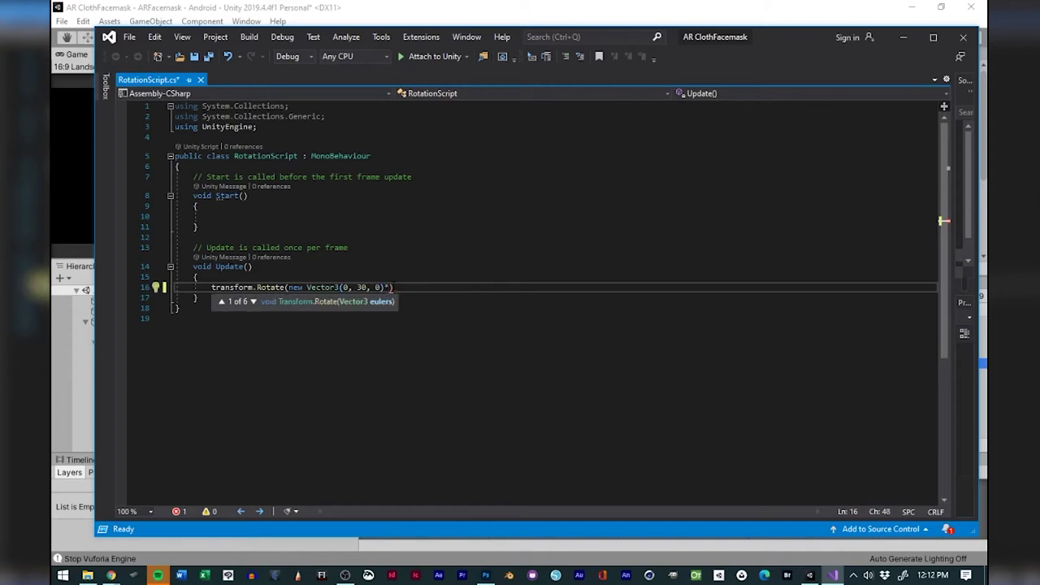
type("Time.d")
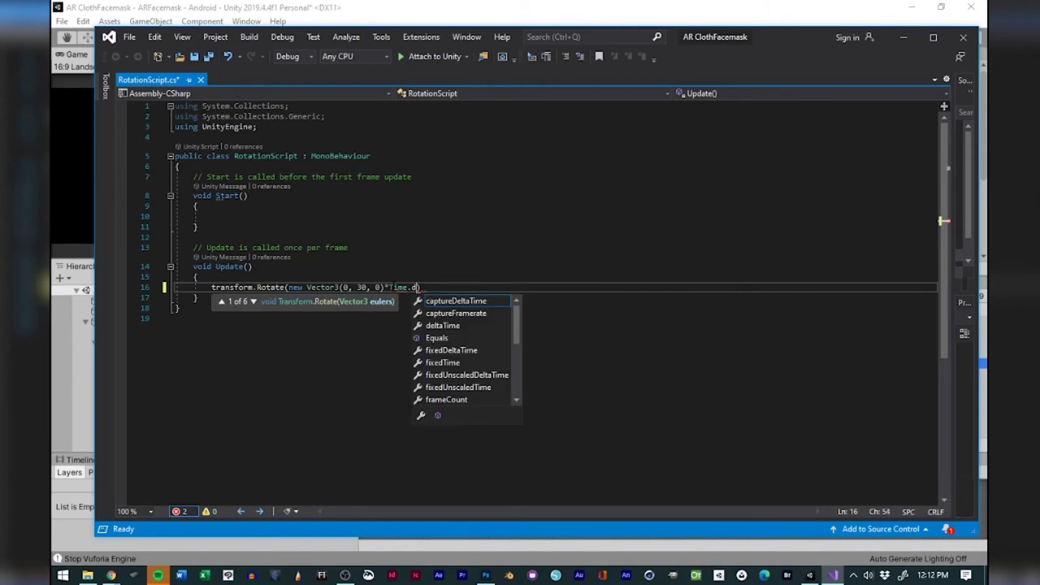
type("eltya")
key("Return")
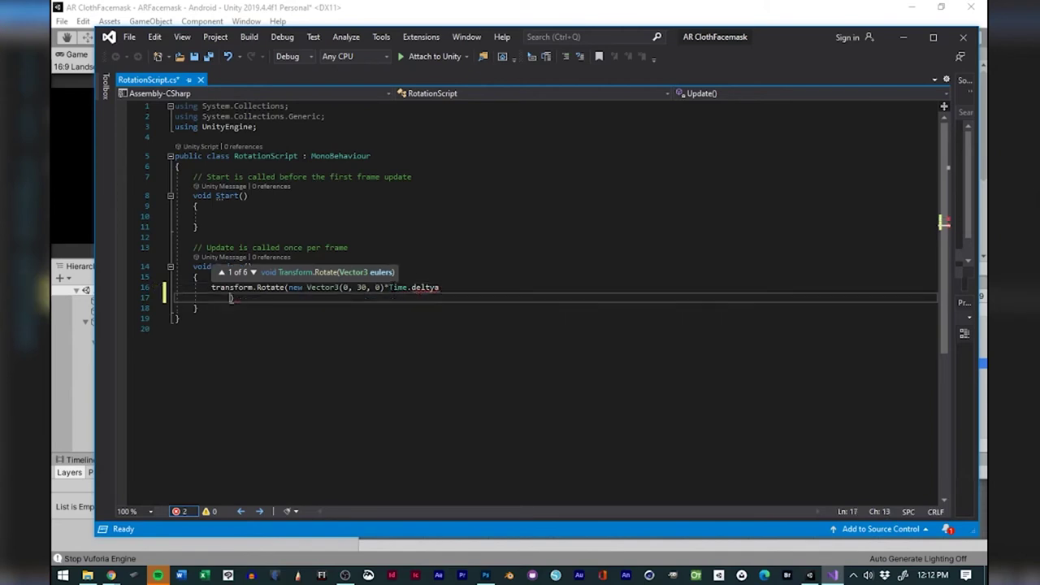
key("BackSpace")
key("BackSpace")
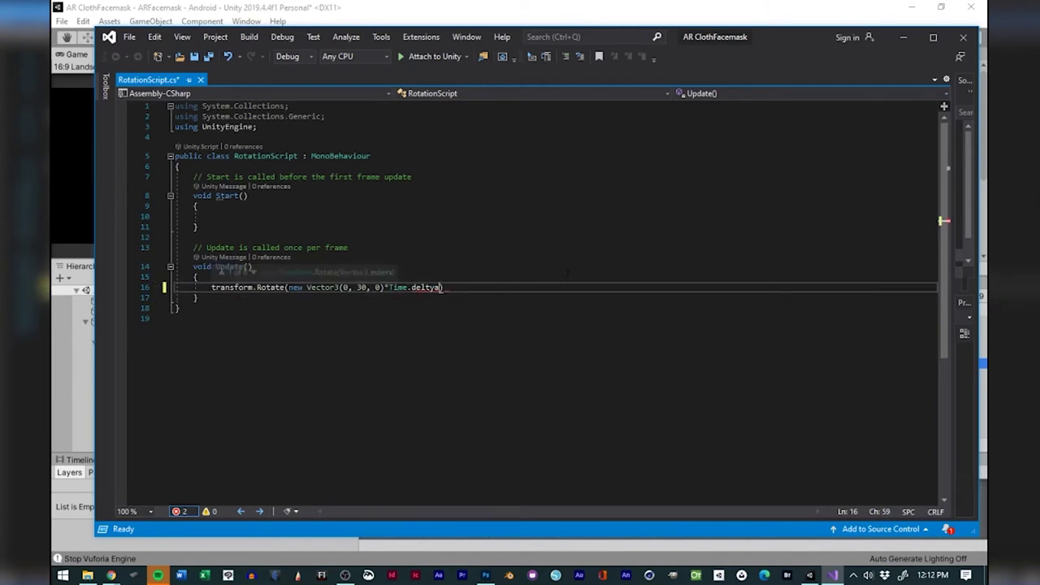
type(")")
key("BackSpace")
key("BackSpace")
type("a)")
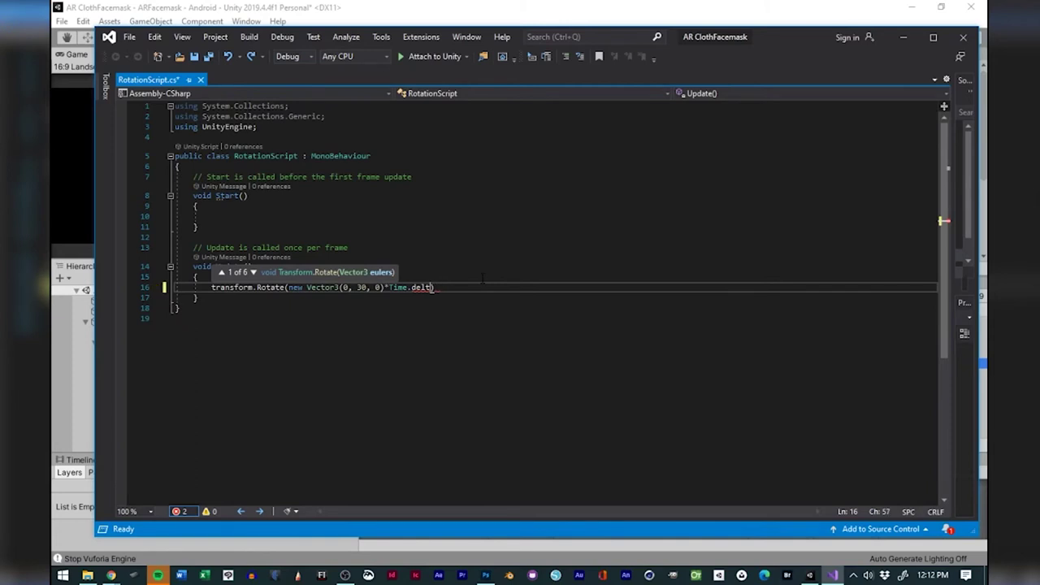
type("Time")
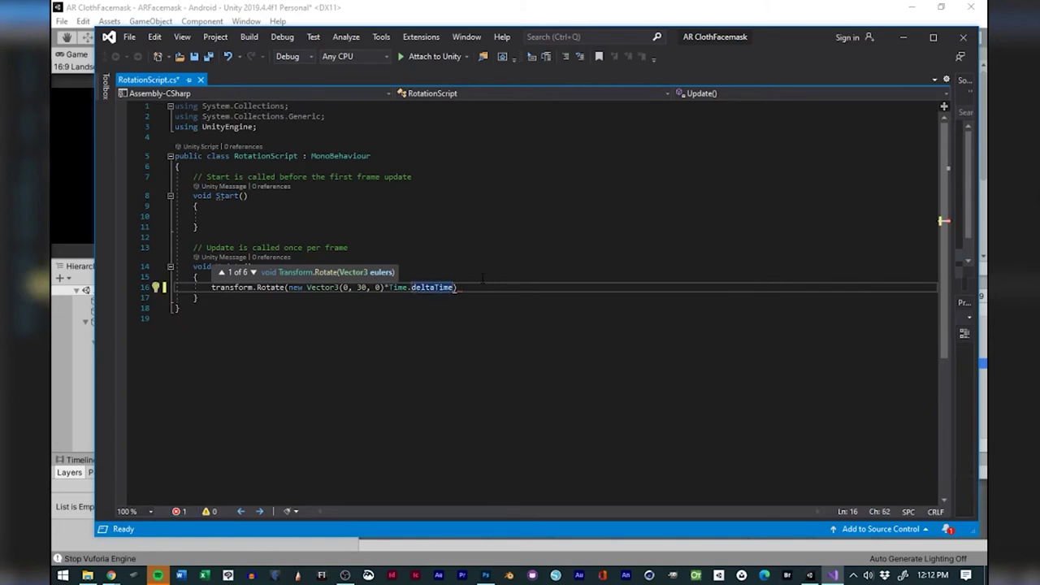
type(");")
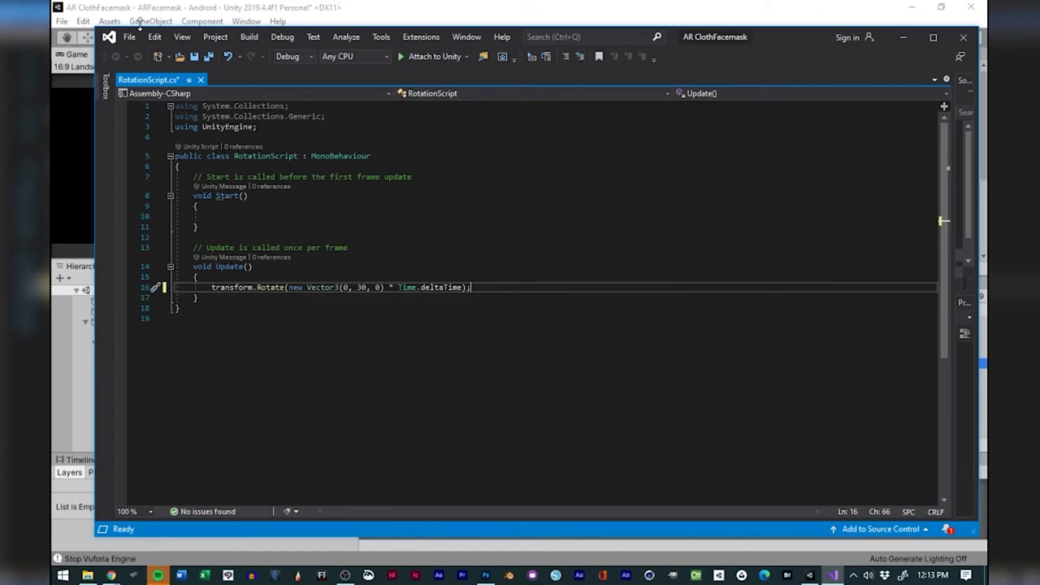
left_click(193, 57)
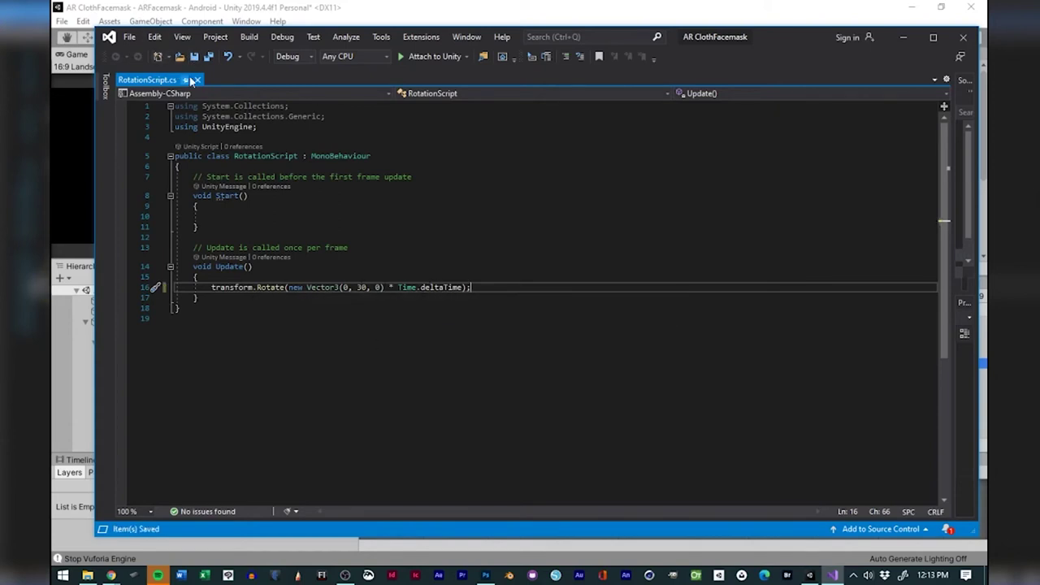
Return to Unity and check the Console for errors.
left_click(541, 7)
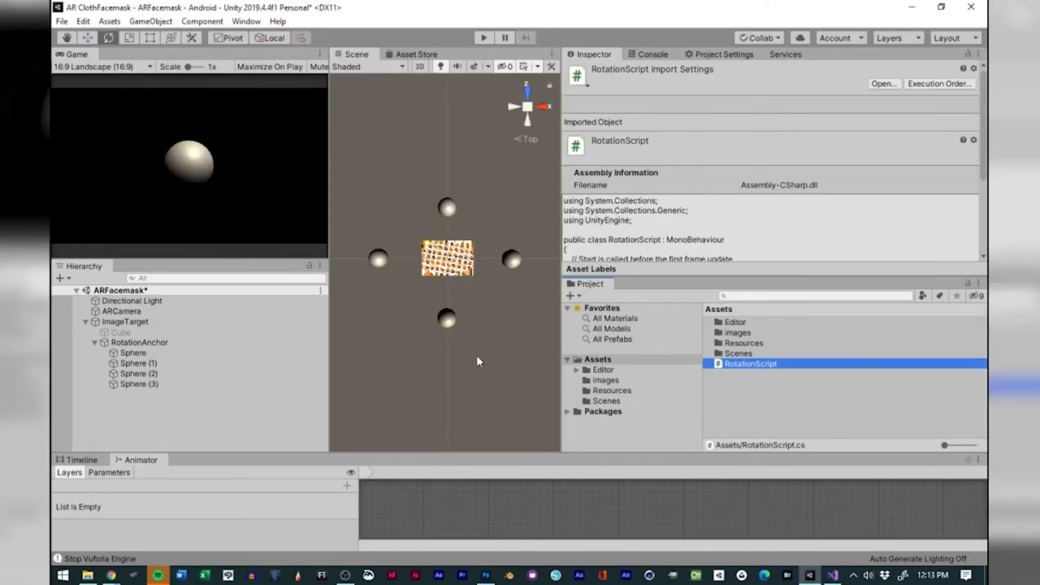
left_click(655, 53)
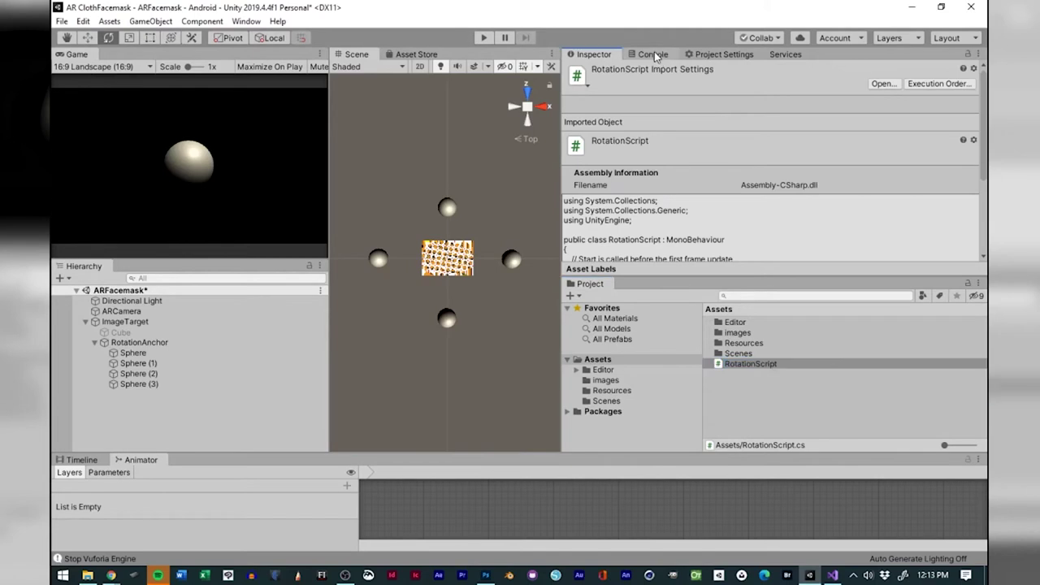
left_click(591, 54)
Save the ARFacemask scene, run it to test the rotating spheres, then stop Play mode.
left_click(62, 21)
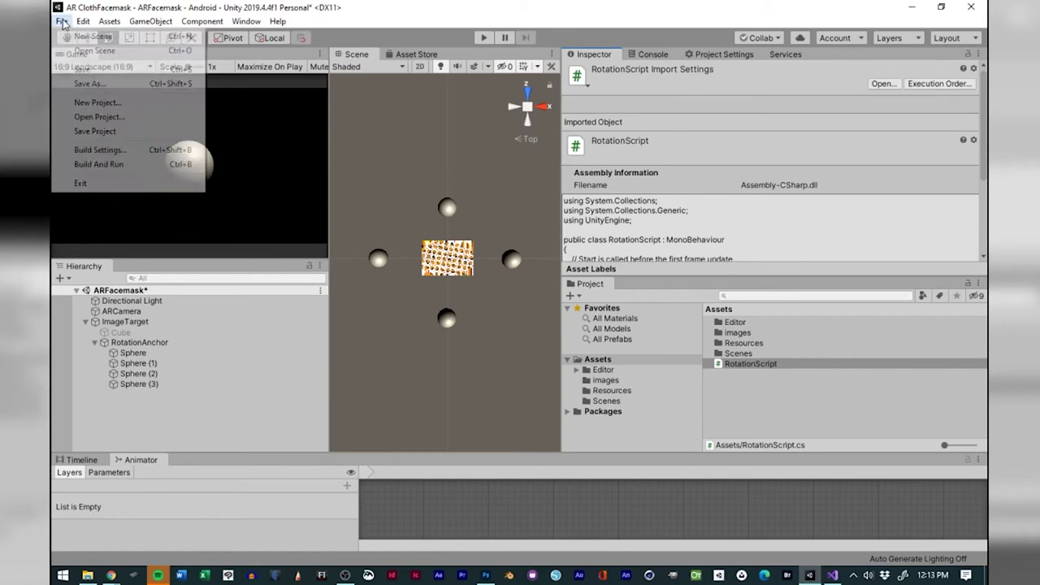
left_click(82, 71)
left_click(489, 38)
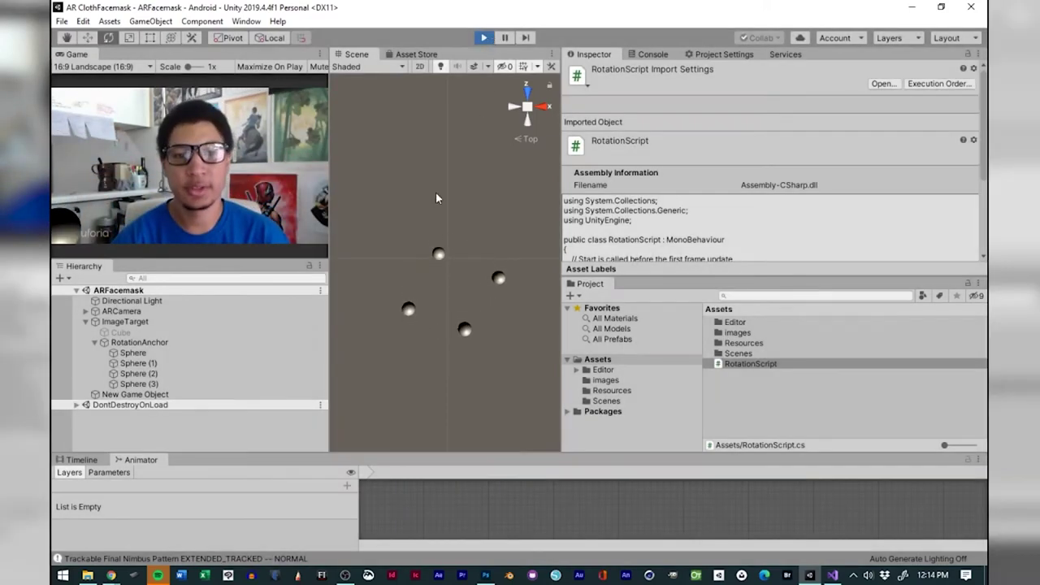
key("ctrl+p")
Scale RotationAnchor down uniformly to about 0.52 and frame it in the view.
left_click(134, 344)
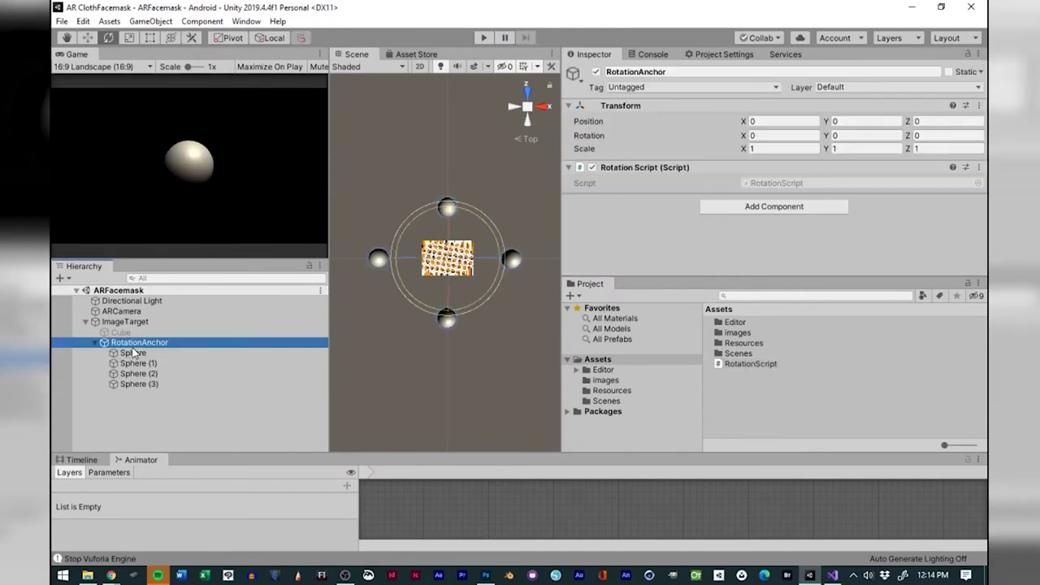
left_click(130, 39)
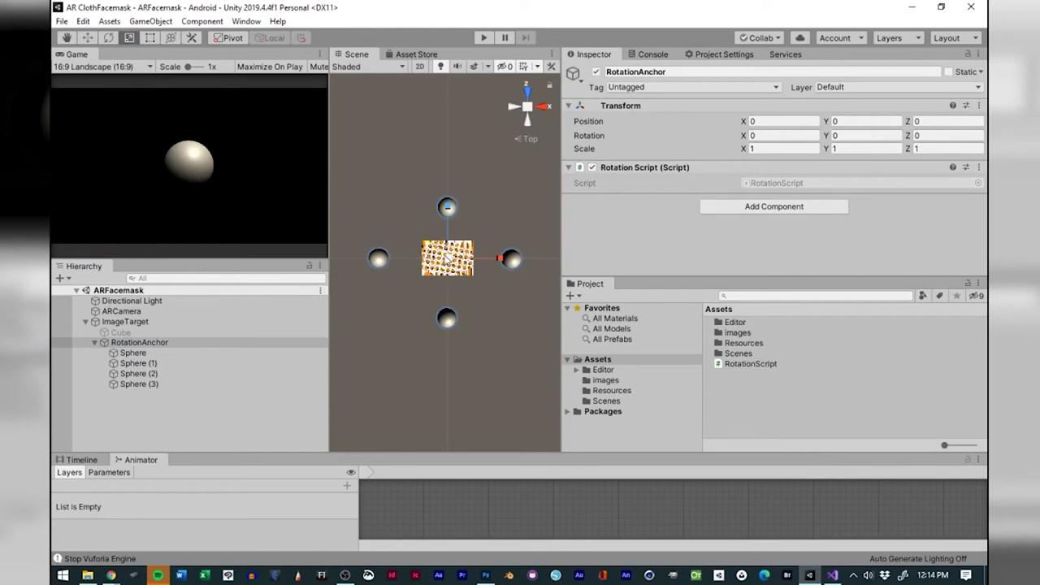
left_click_drag(446, 257, 434, 23)
key("f")
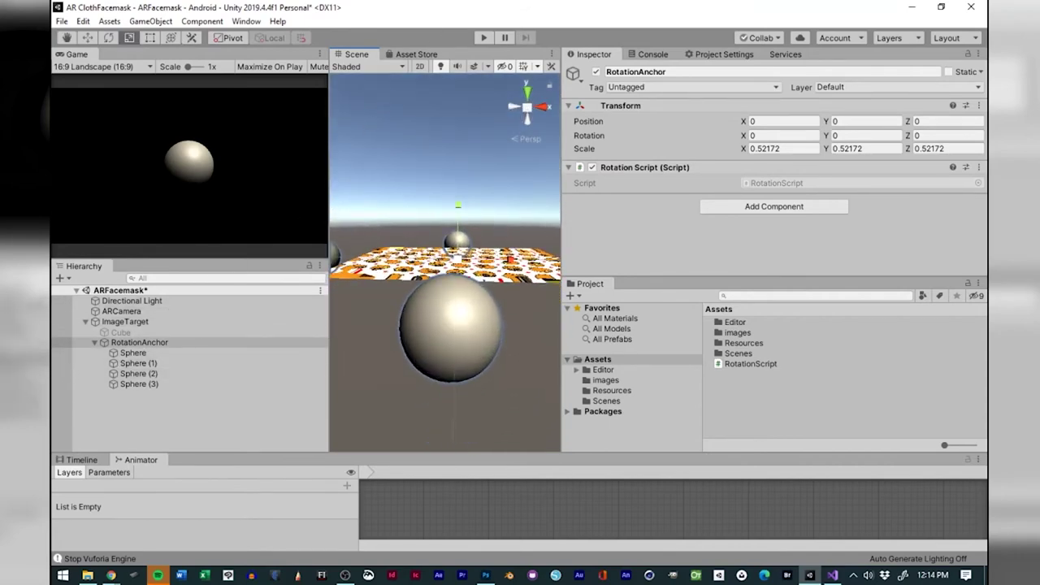
Raise RotationAnchor to Y 0.0522 above the image target and view it from above.
left_click(87, 37)
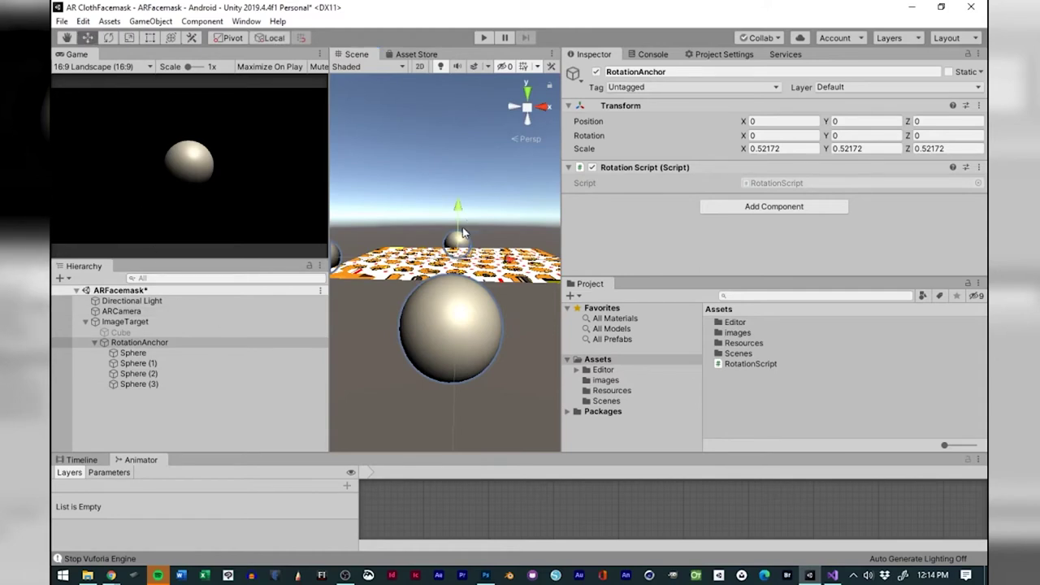
left_click_drag(459, 208, 465, 182)
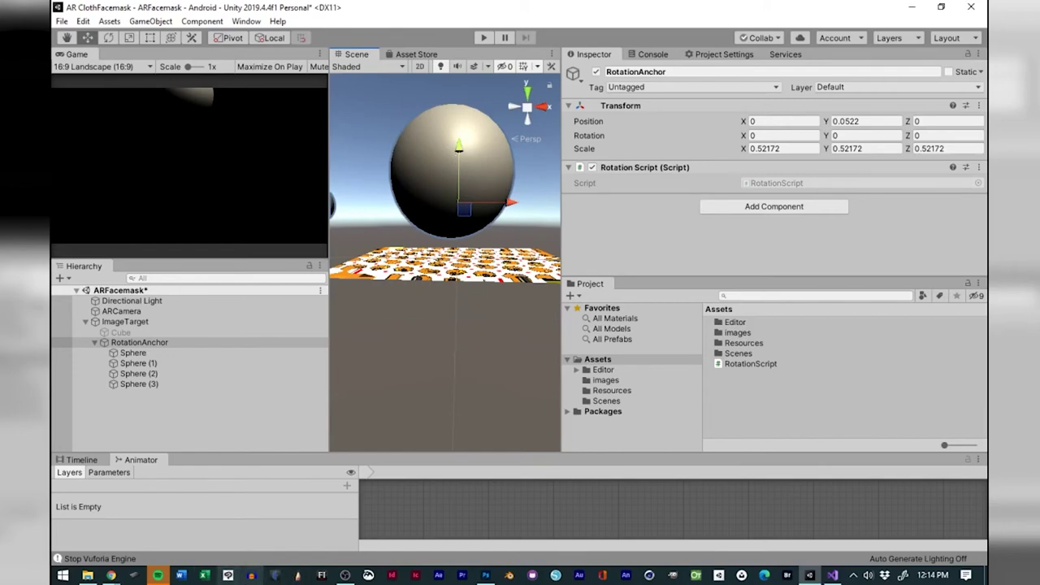
left_click(345, 576)
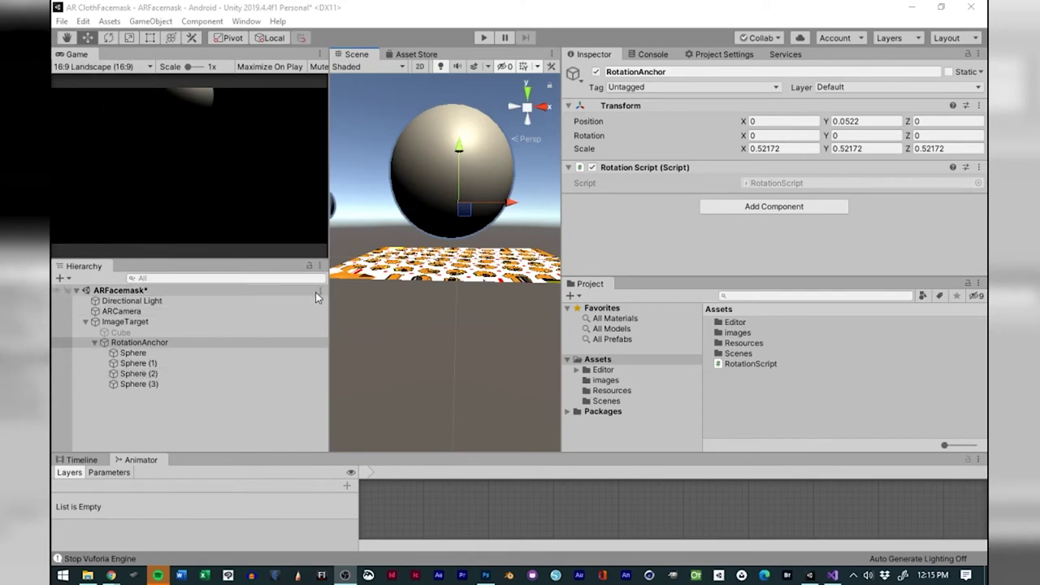
left_click_drag(455, 221, 455, 375, "alt")
scroll(454, 367, "up", 5)
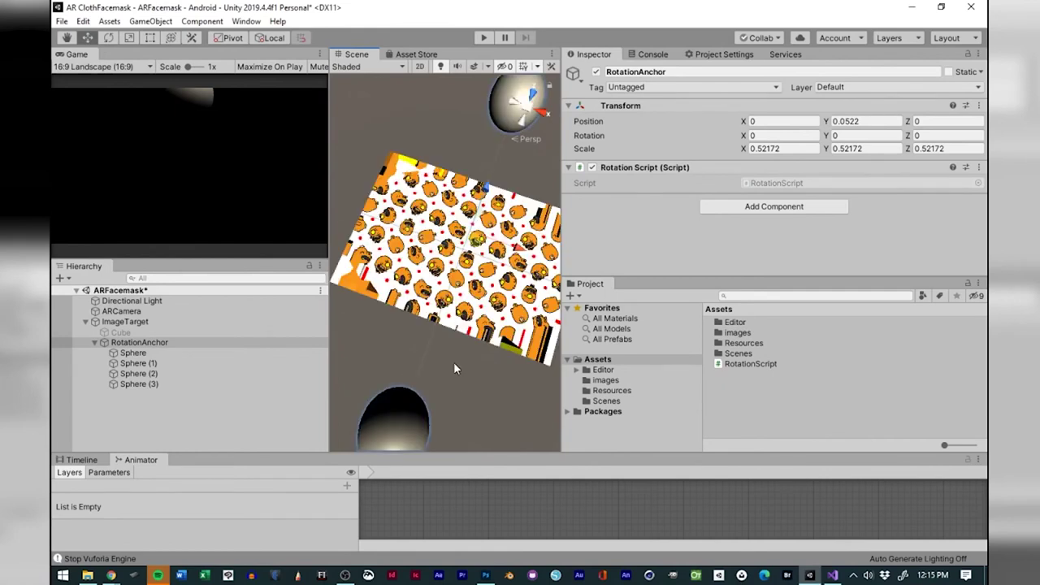
scroll(453, 362, "down", 3)
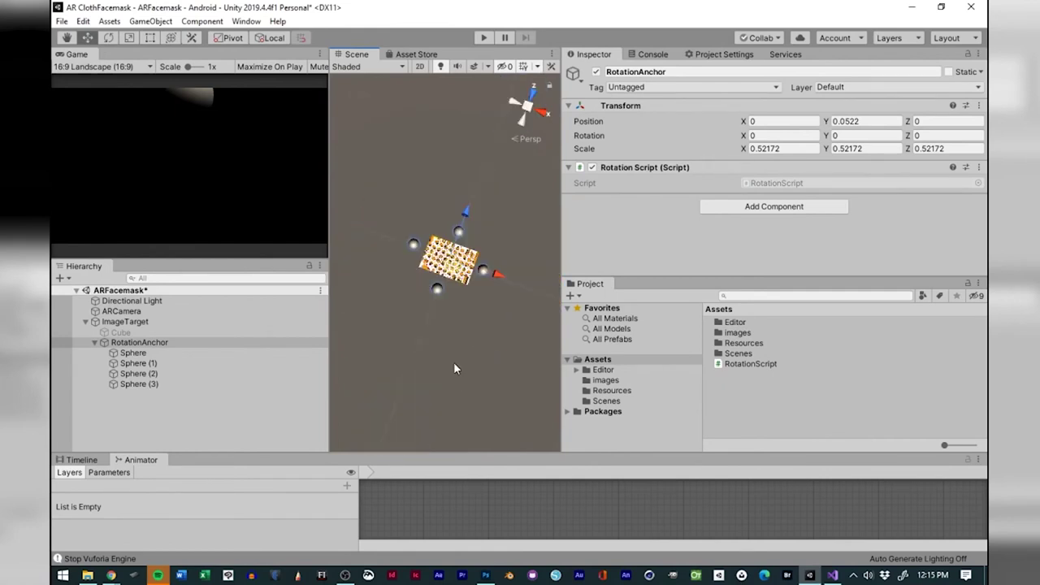
Nudge Sphere (2) along Z and slide Sphere (1) along X to -0.216.
left_click(437, 289)
left_click_drag(453, 255, 398, 248)
left_click(413, 249)
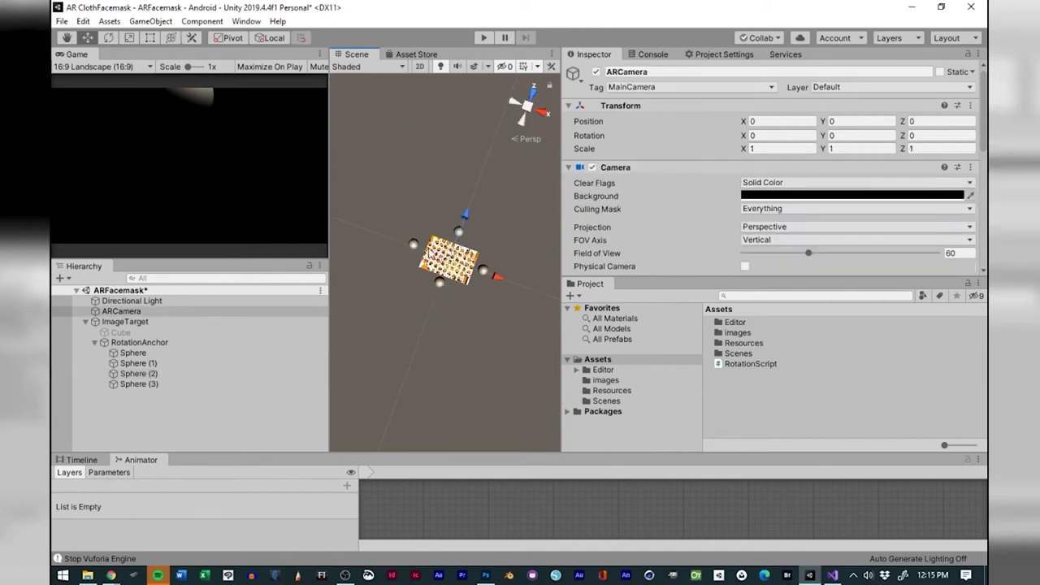
left_click(413, 248)
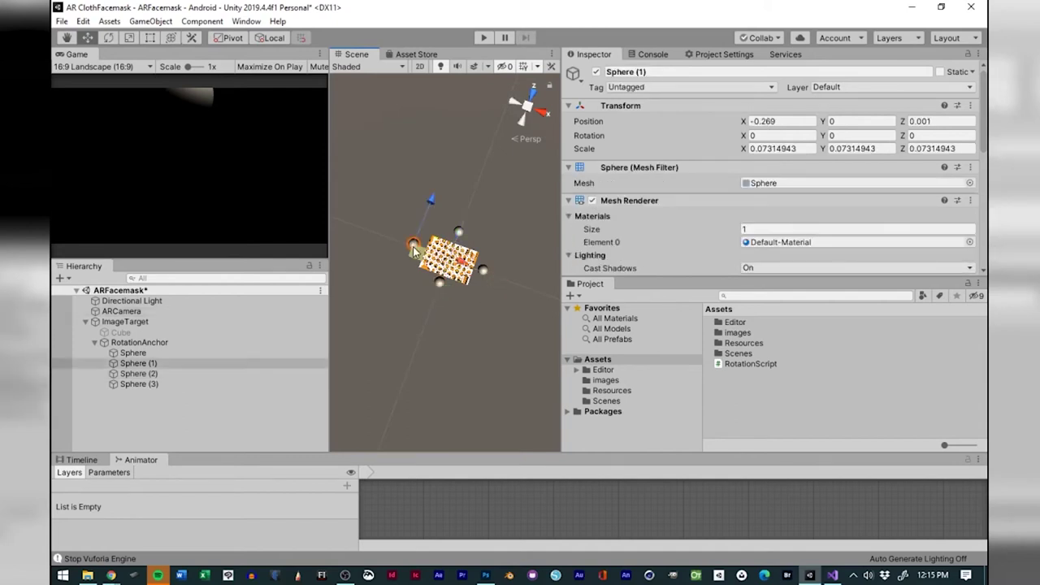
left_click_drag(454, 264, 470, 271)
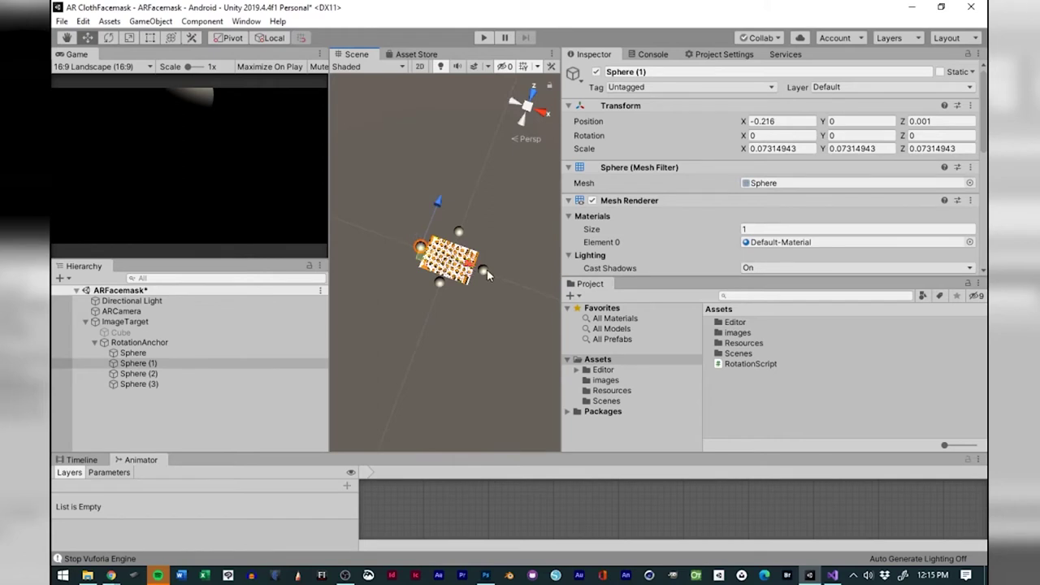
left_click(501, 236)
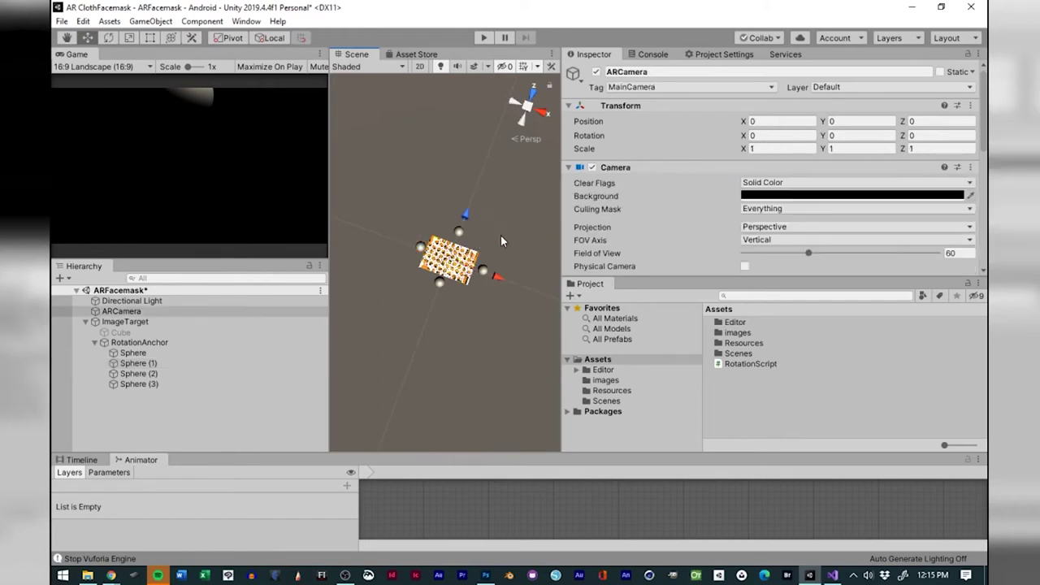
left_click(349, 349)
Save the scene and run the AR preview.
left_click(60, 21)
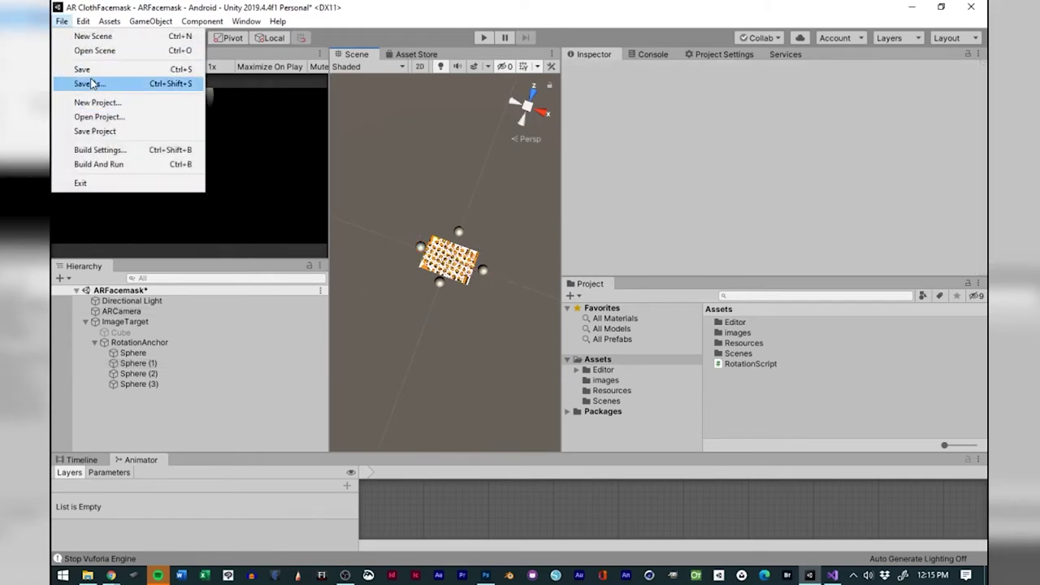
left_click(83, 69)
left_click(483, 39)
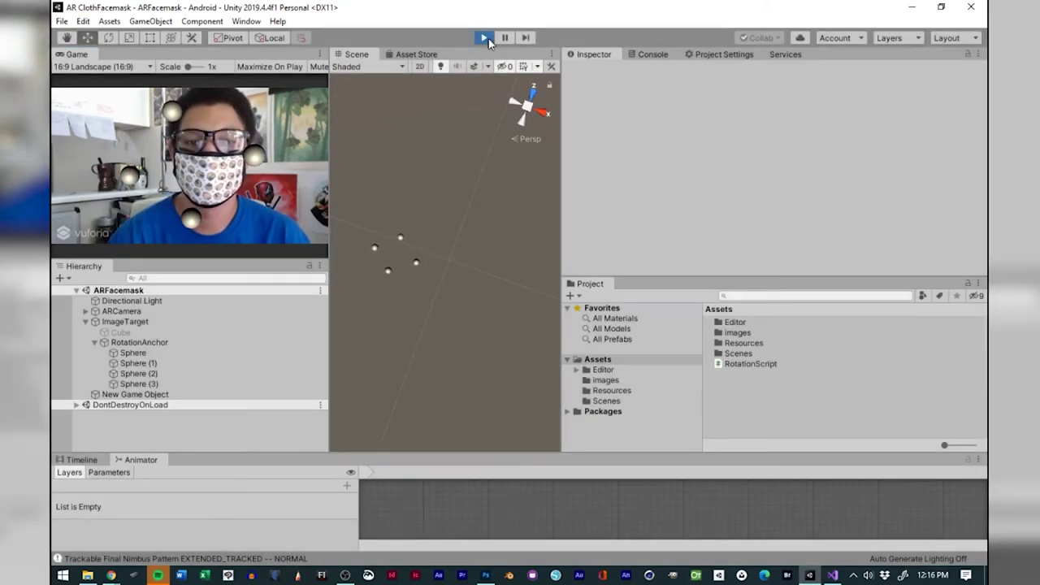
Restart the preview and inspect ImageTarget's Default Trackable Event Handler settings.
key("ctrl+p")
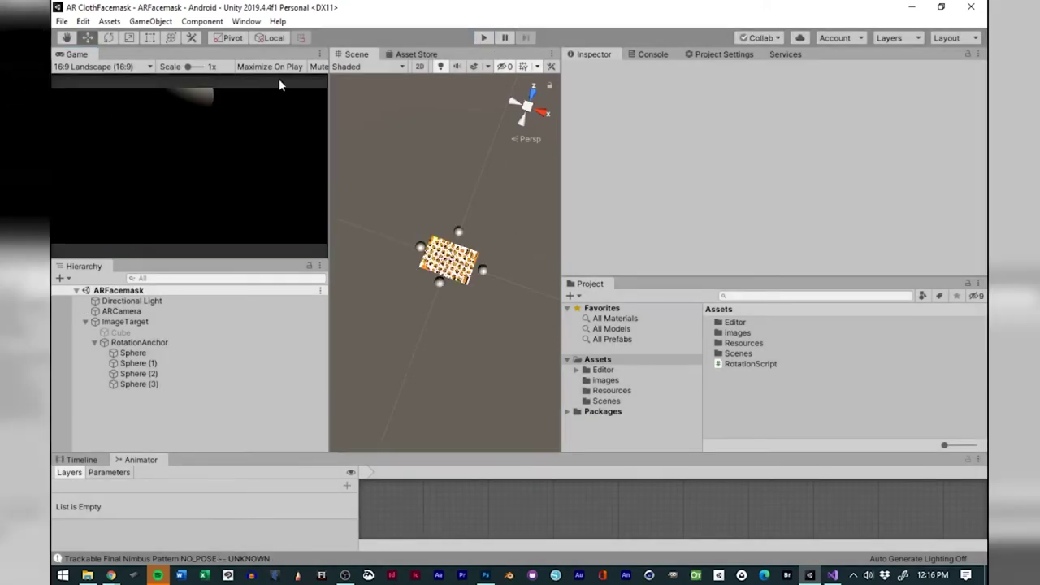
left_click(484, 38)
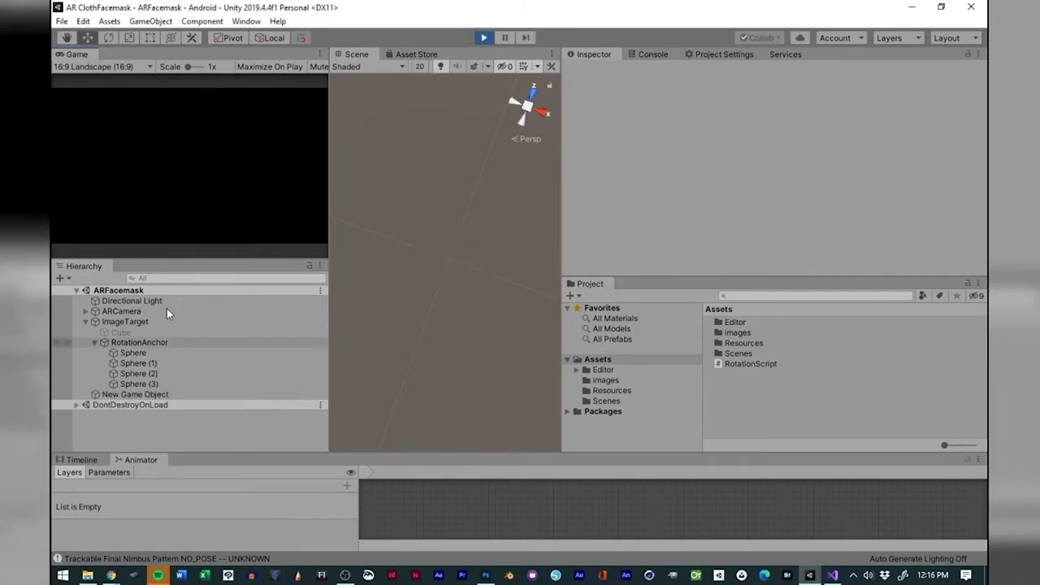
left_click(138, 323)
scroll(691, 213, "down", 5)
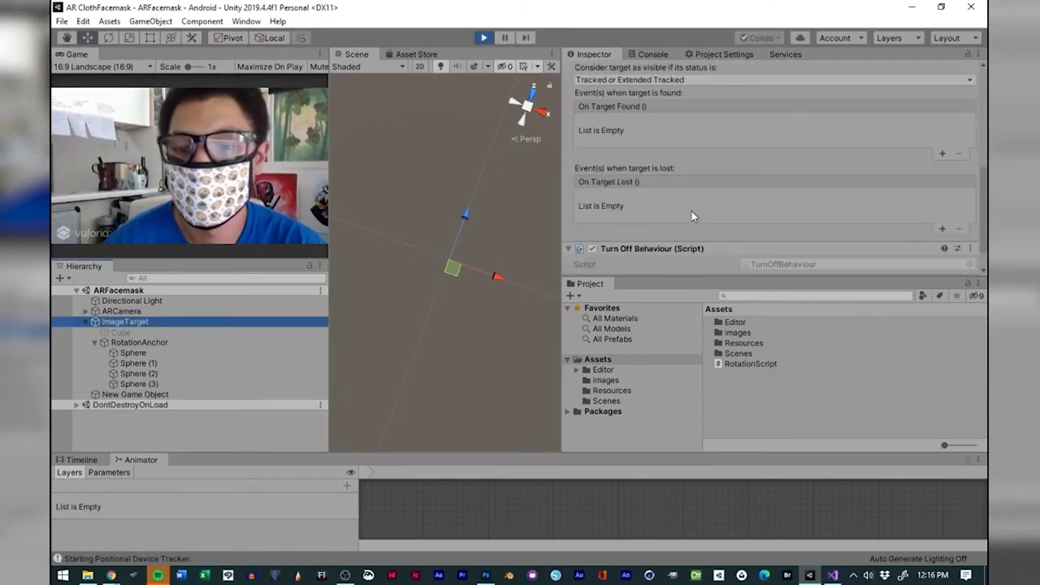
scroll(691, 208, "up", 3)
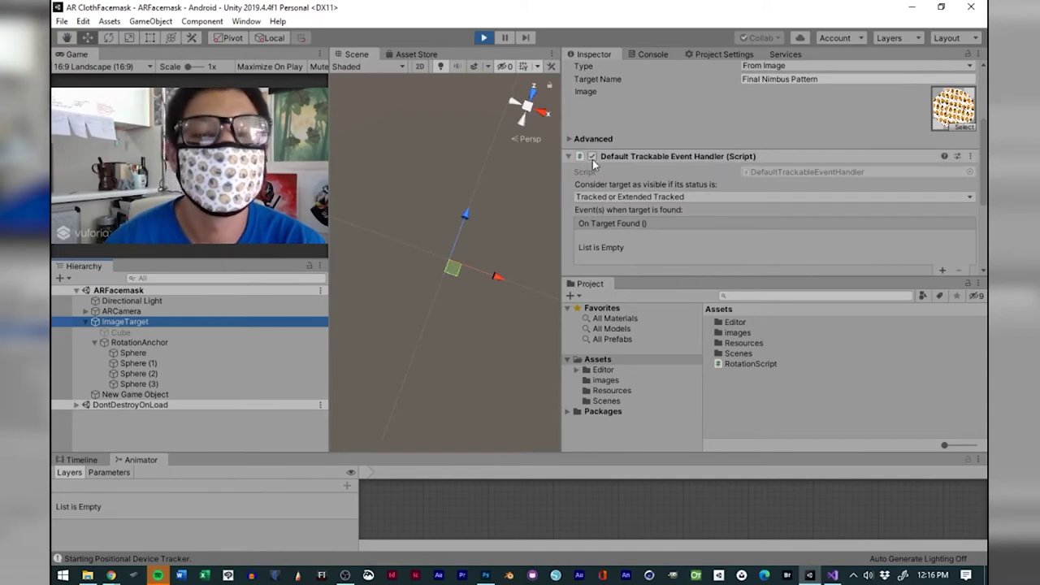
Stop the preview and switch to another application.
left_click(484, 39)
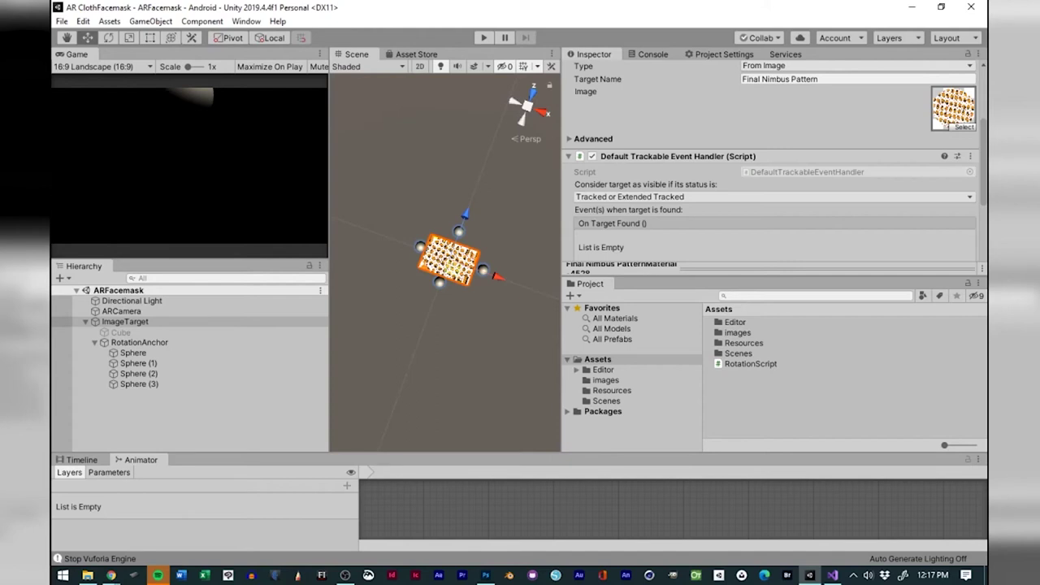
key("alt+Tab")
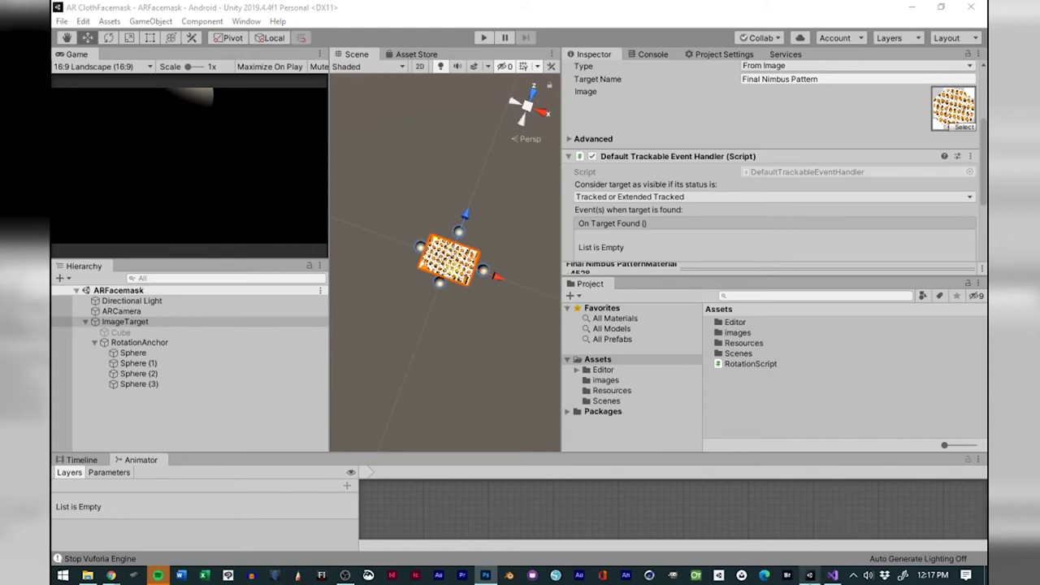
mouse_move(833, 576)
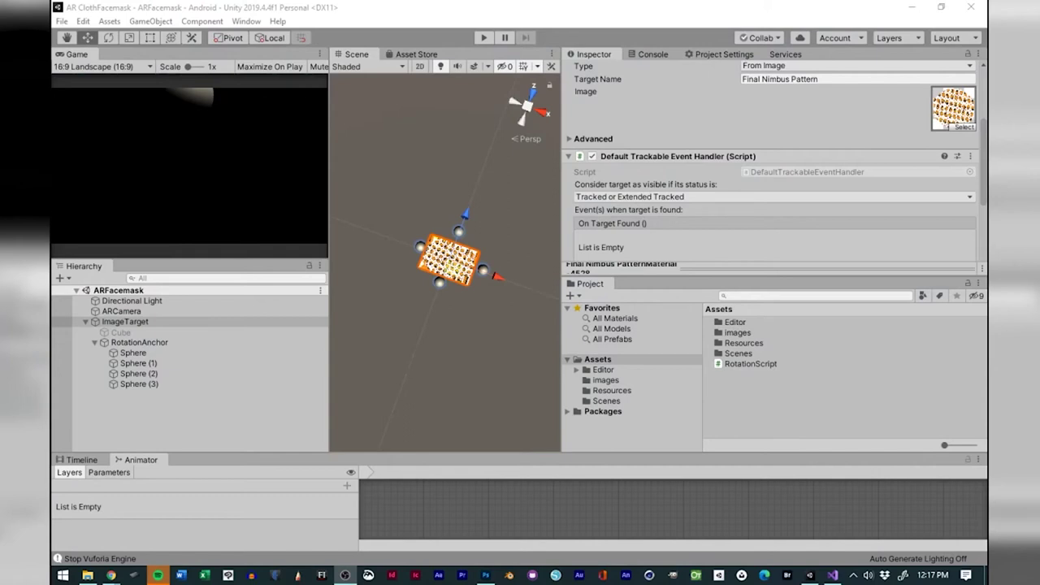
Set the trackable event handler's visibility status to Tracked and test-run the scene.
left_click(488, 41)
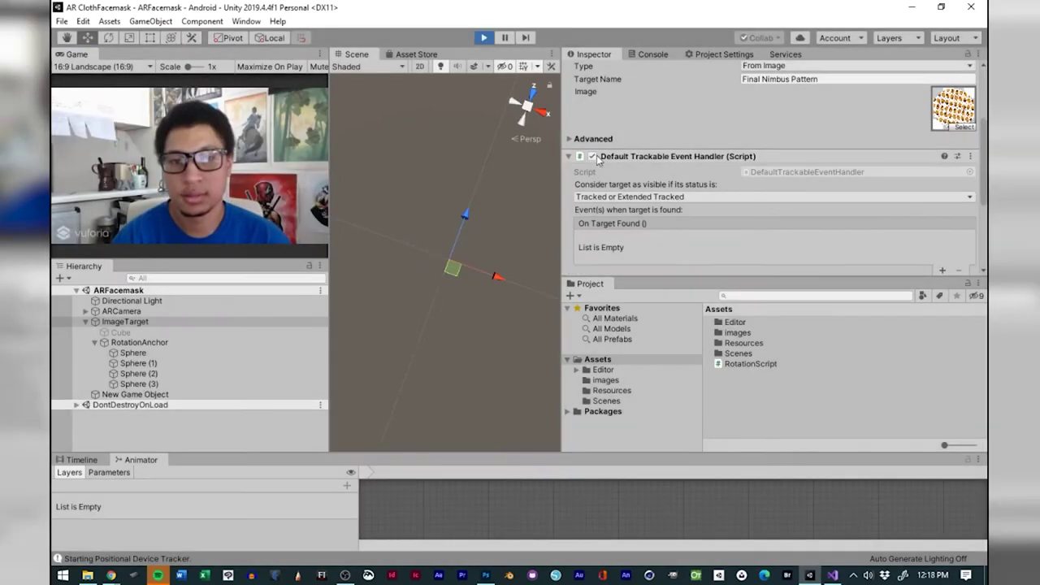
left_click(630, 196)
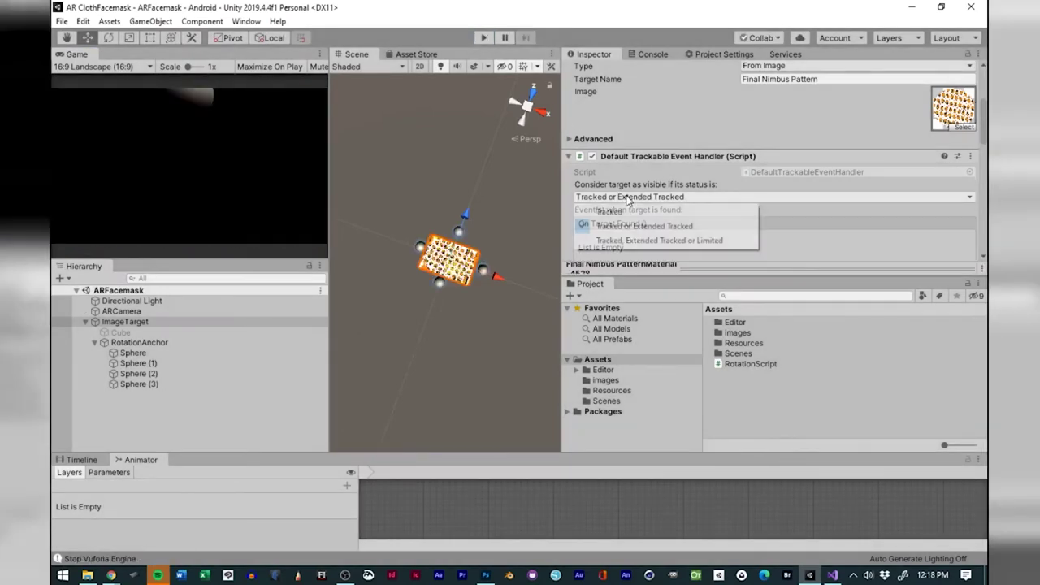
left_click(629, 210)
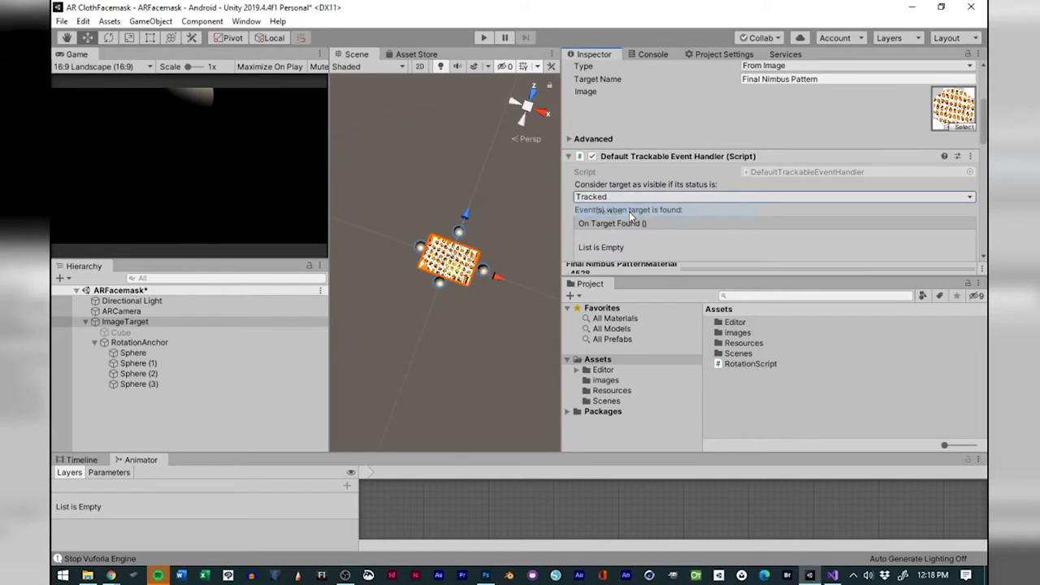
left_click(485, 38)
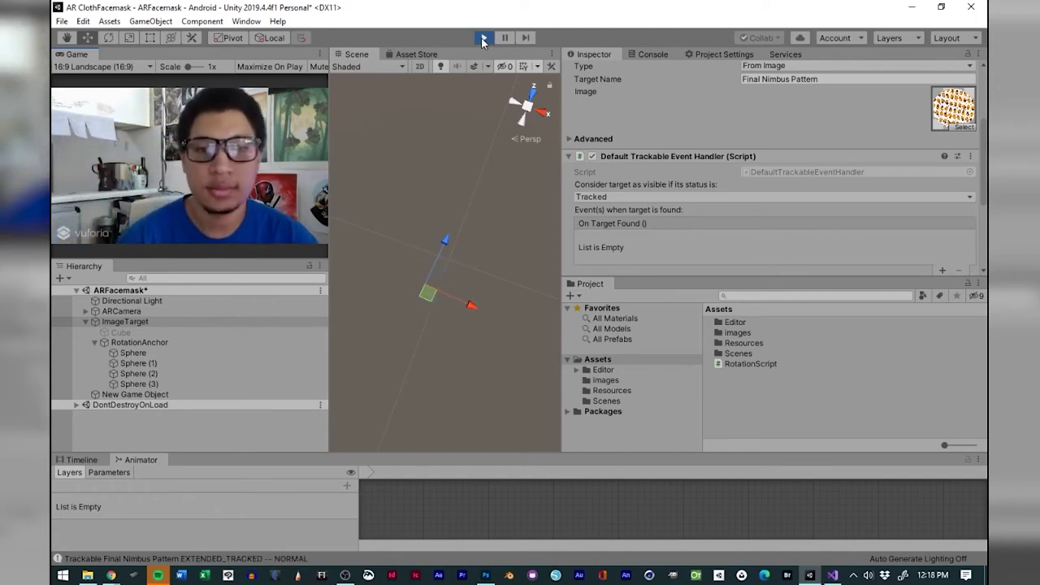
left_click(483, 39)
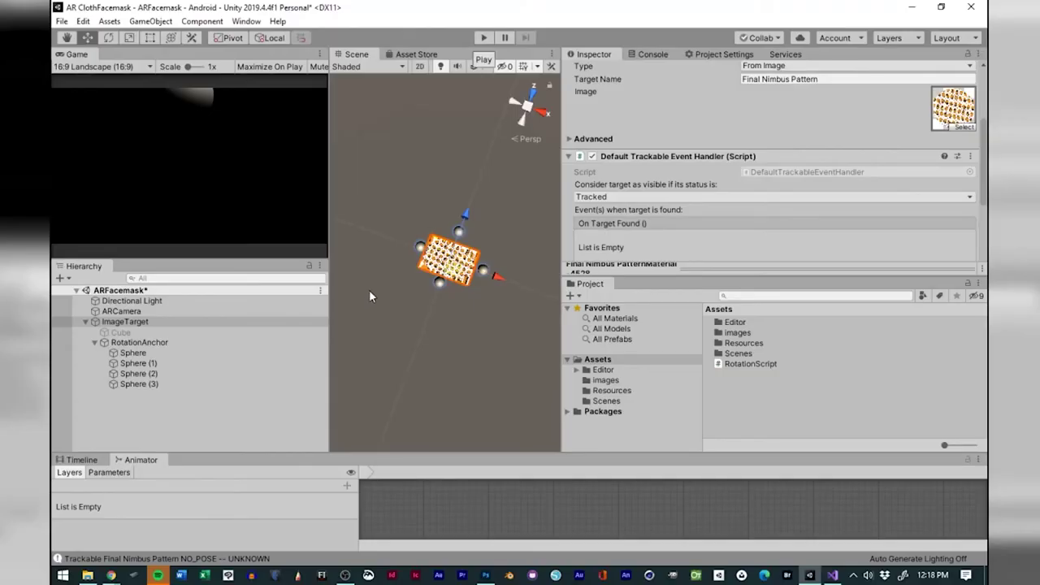
Zoom the Scene view in on the face-mask image target and its spheres.
scroll(370, 315, "up", 5)
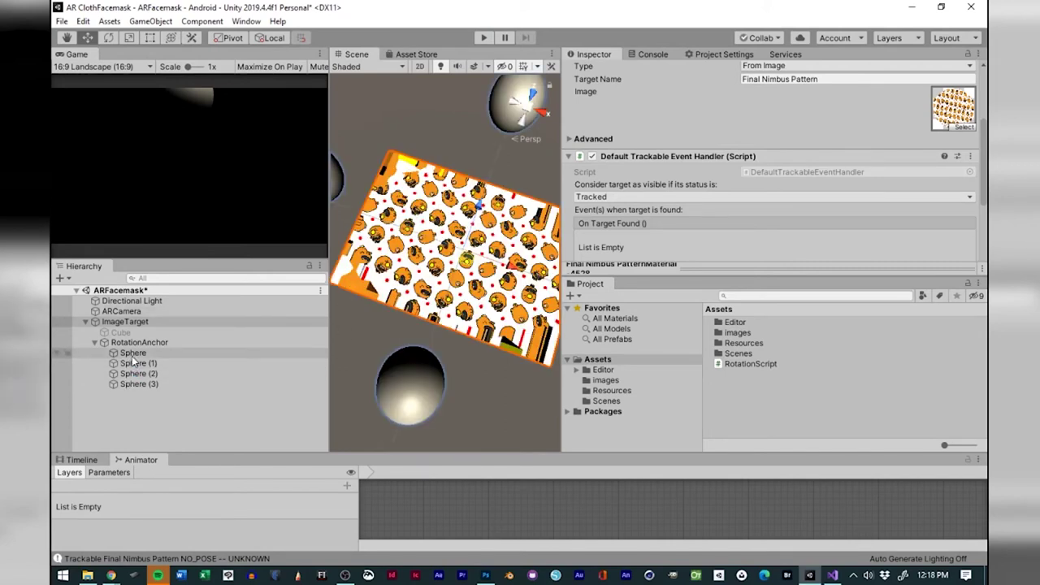
scroll(446, 320, "down", 5)
scroll(446, 320, "up", 5)
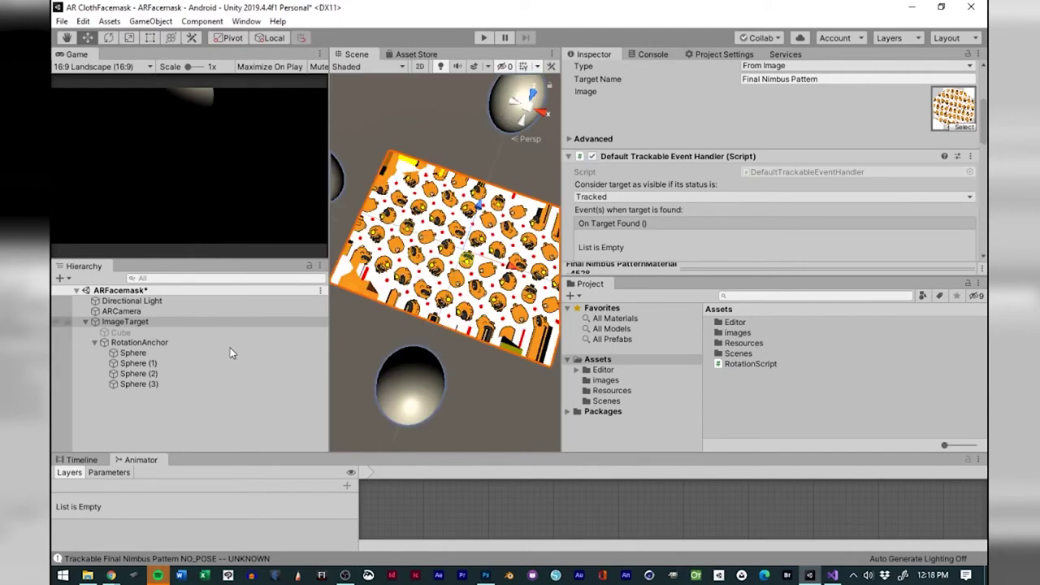
Add a Cube, a Cylinder and a Capsule as children of RotationAnchor.
left_click(136, 345)
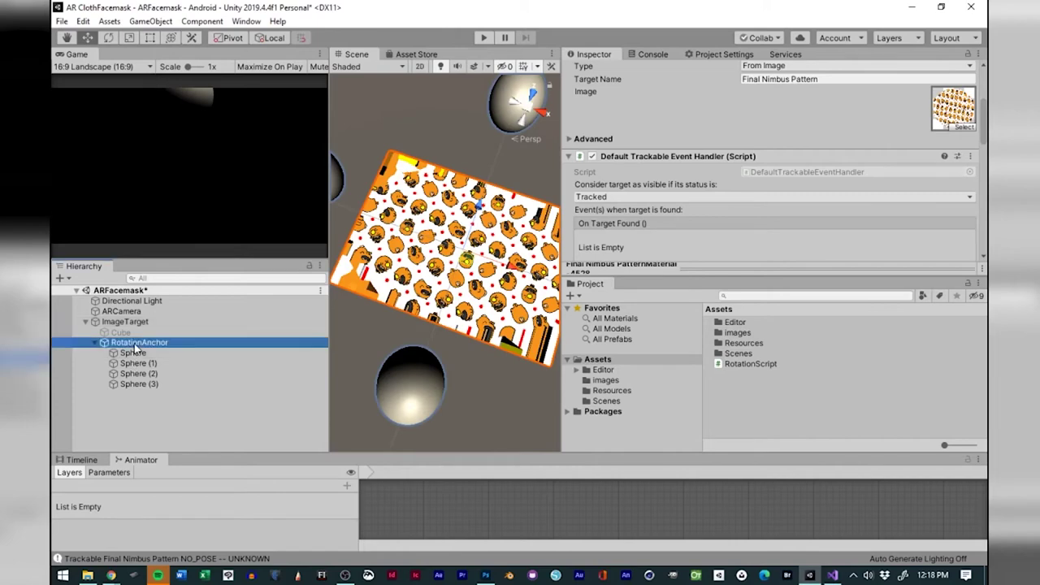
right_click(136, 345)
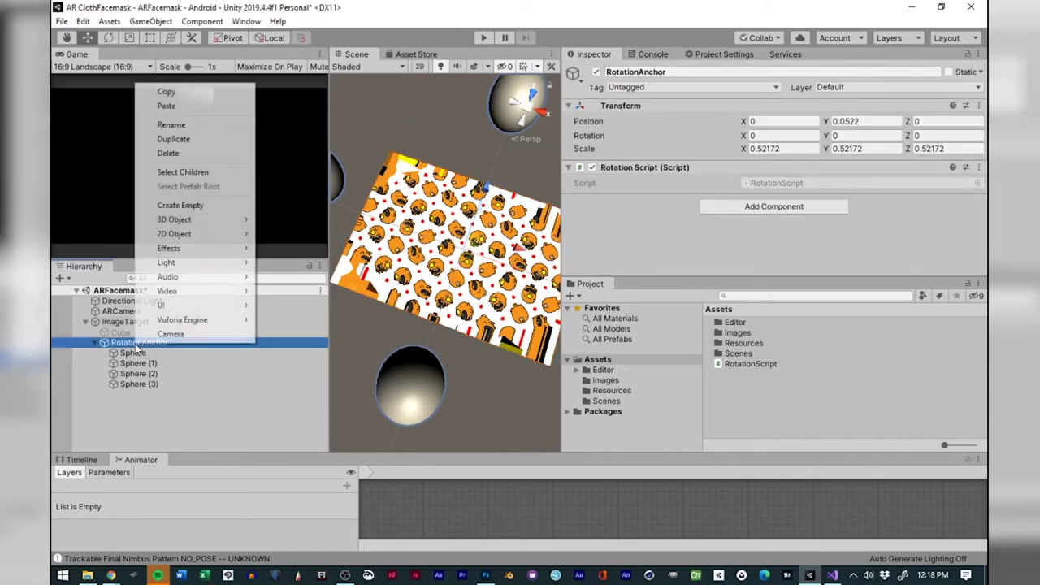
mouse_move(189, 221)
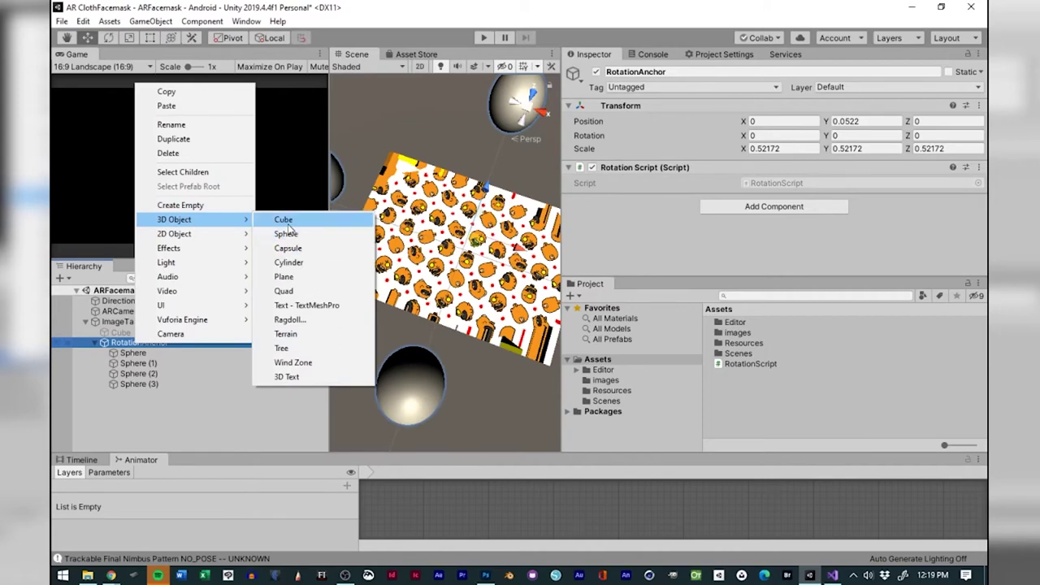
left_click(290, 222)
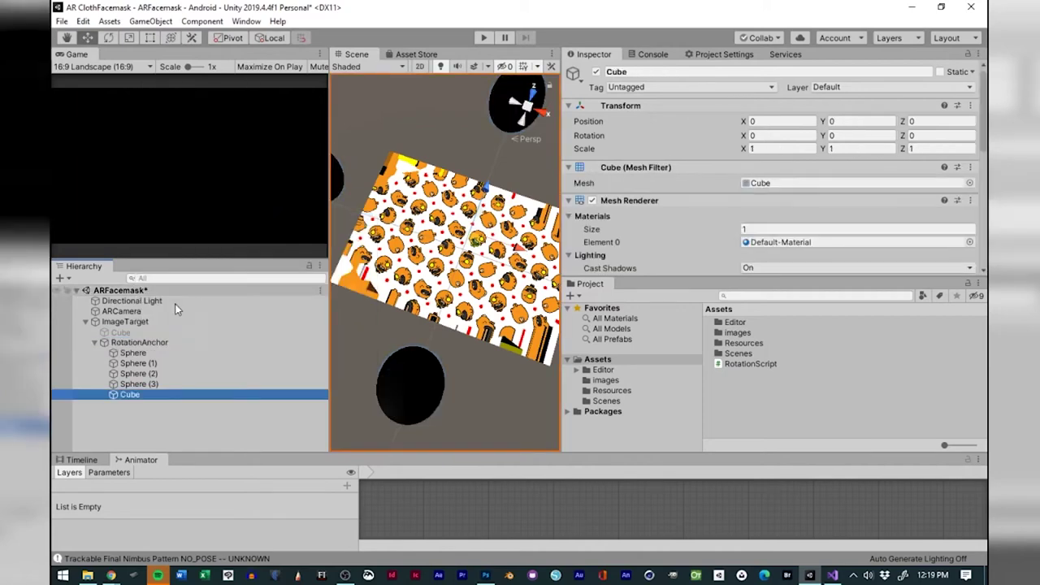
right_click(146, 343)
mouse_move(224, 220)
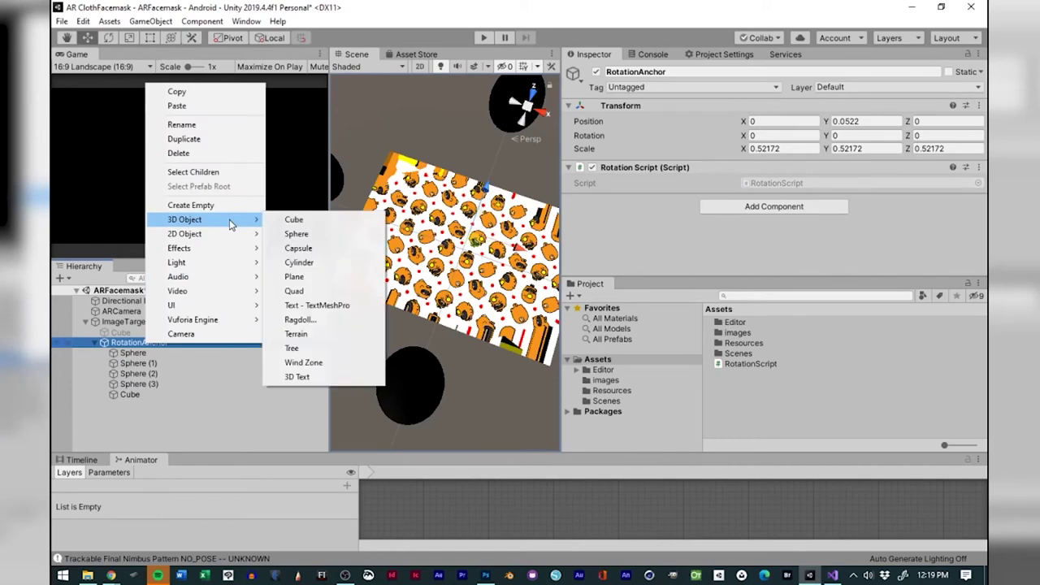
left_click(298, 262)
right_click(149, 340)
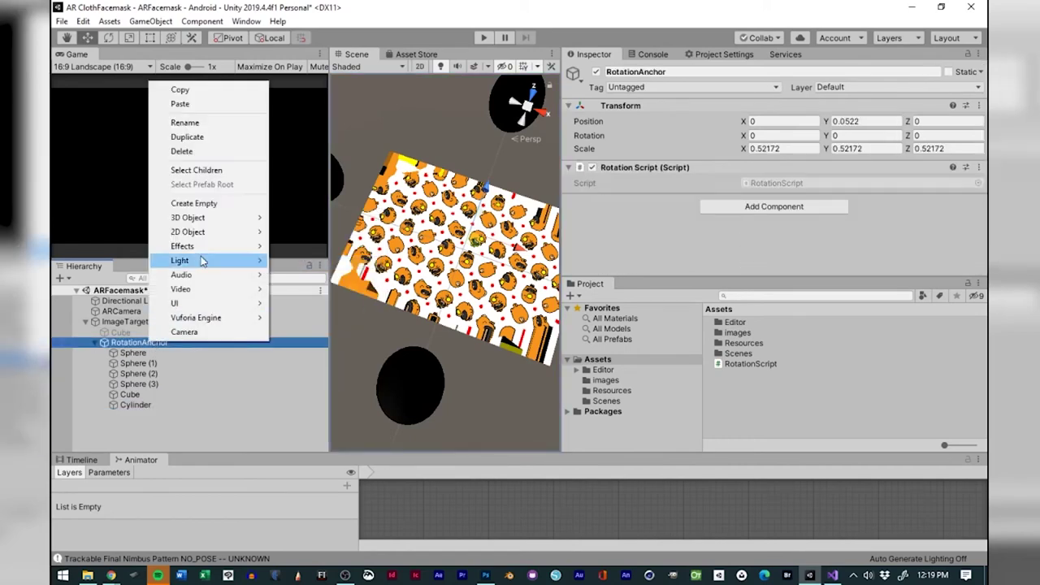
mouse_move(242, 221)
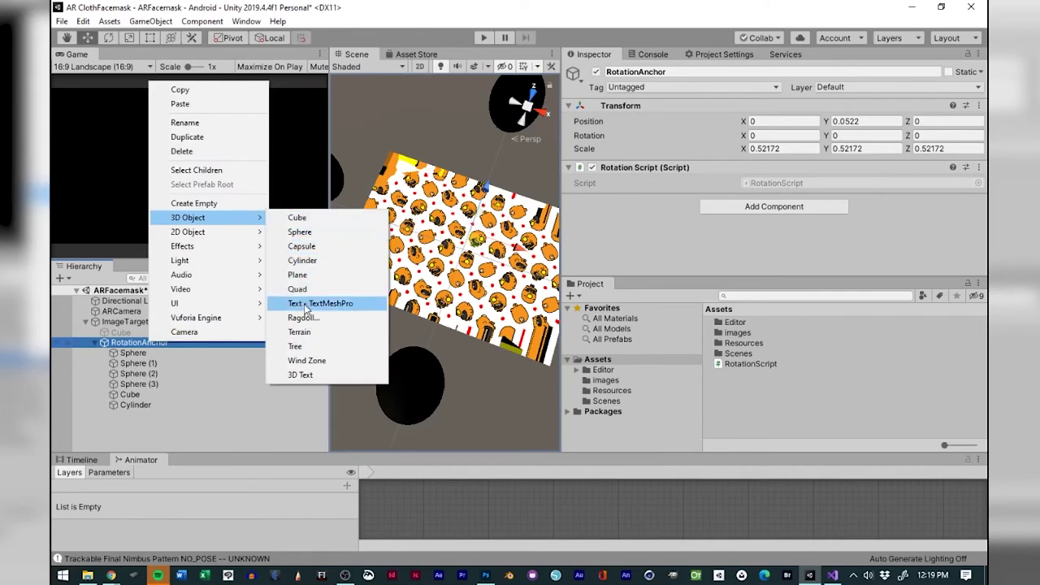
left_click(307, 249)
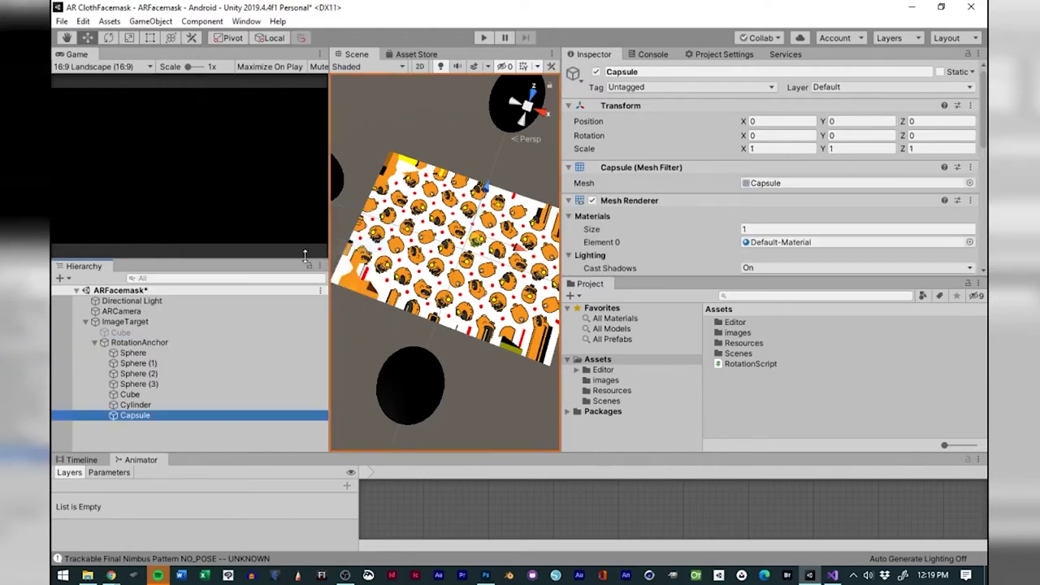
left_click(137, 382)
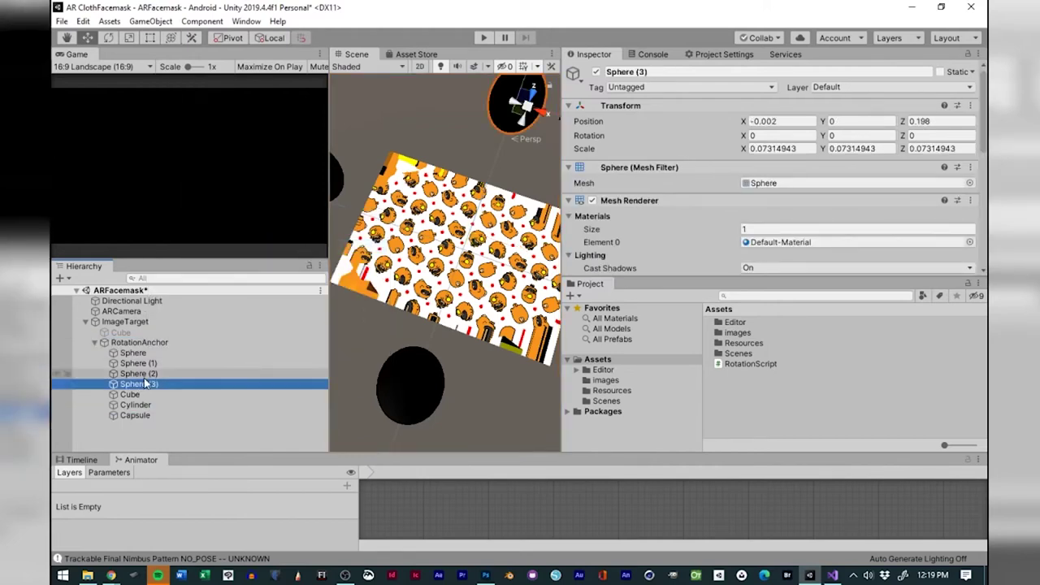
Scale the selected Cube, Cylinder and Capsule down together to about 0.058 on every axis.
scroll(421, 256, "down", 5)
scroll(417, 252, "up", 3)
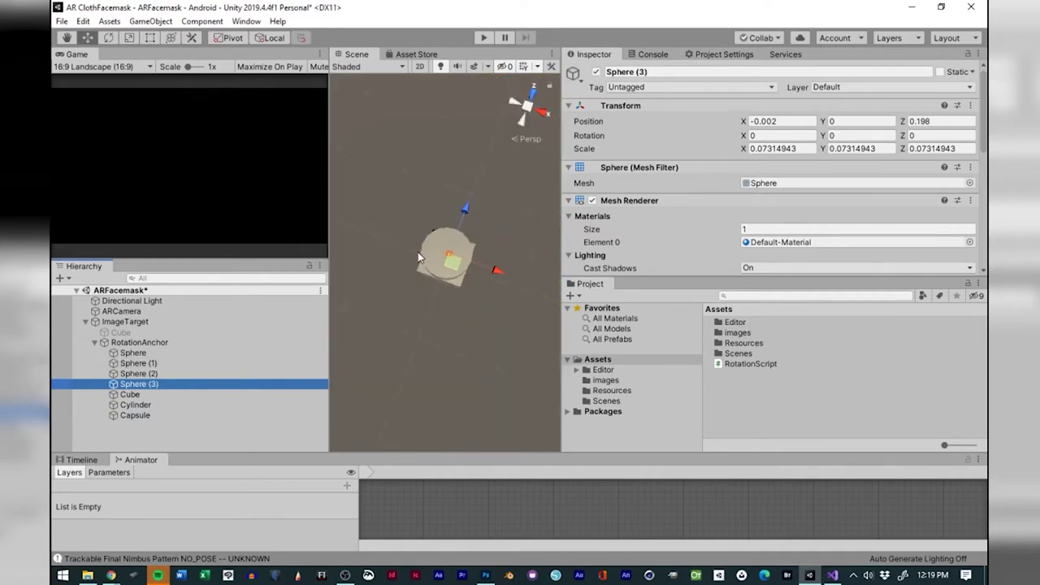
left_click(128, 395)
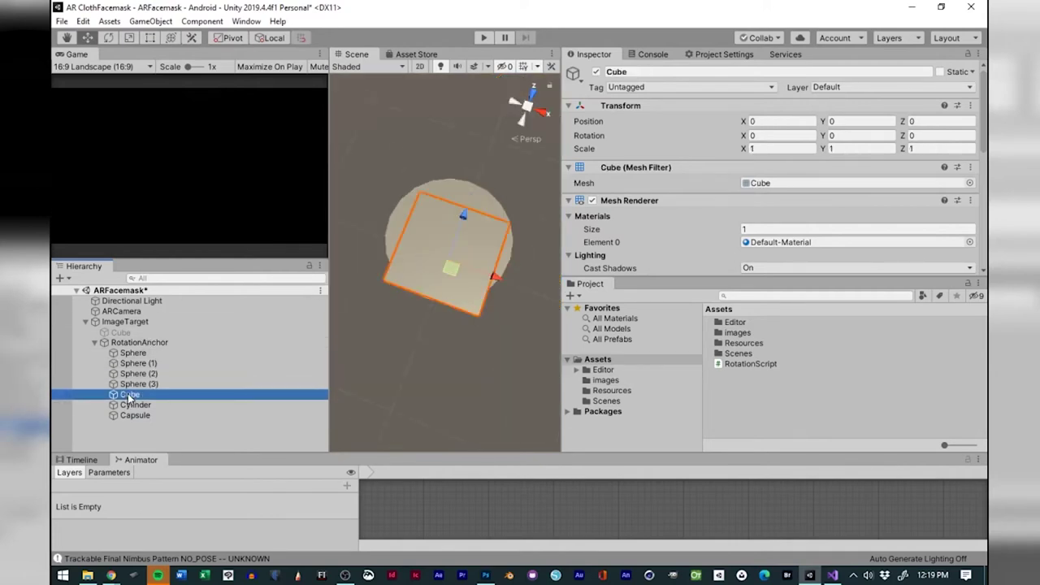
left_click(131, 416, "shift")
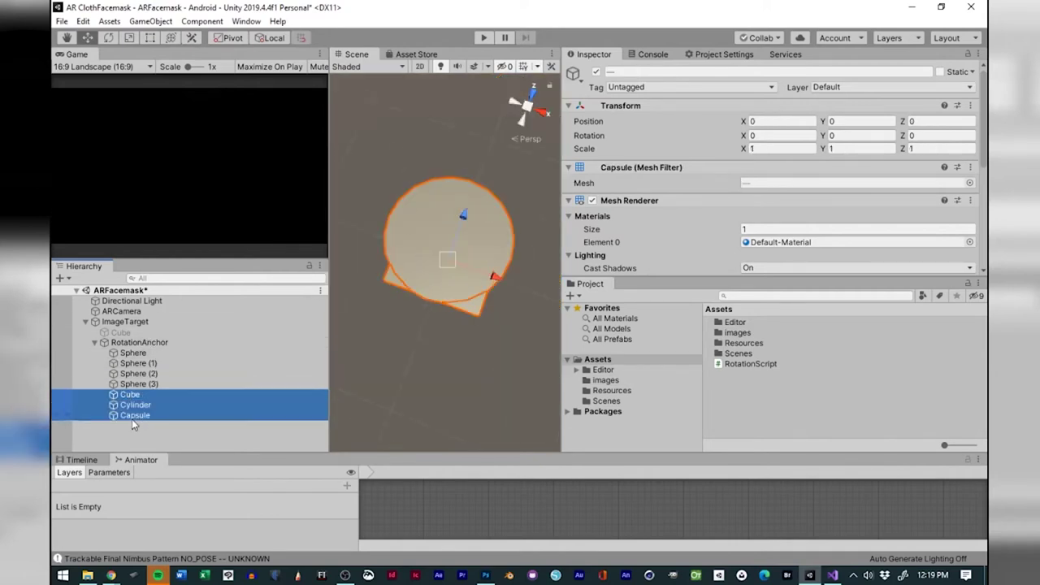
left_click(129, 38)
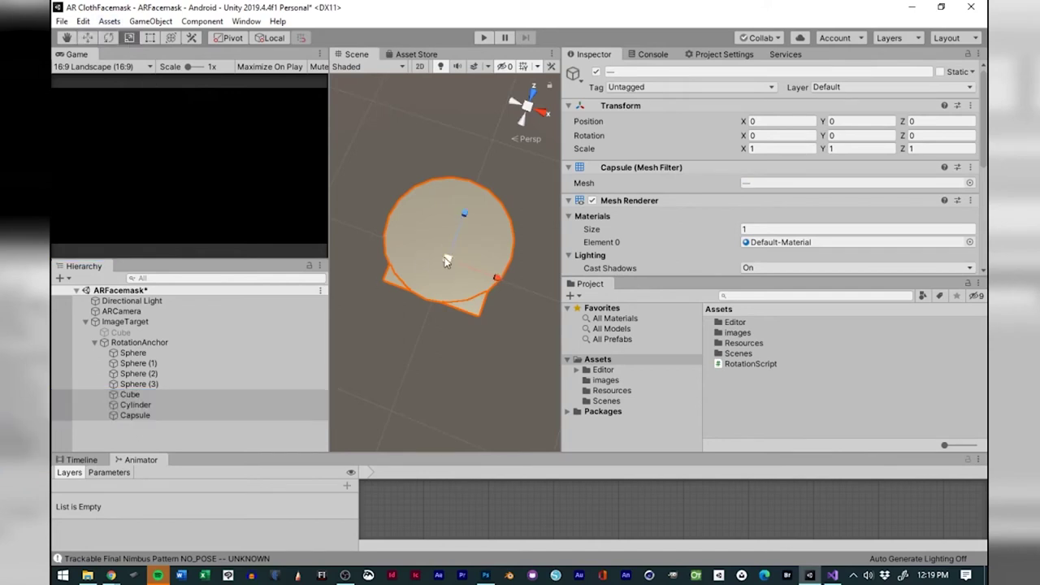
left_click_drag(447, 261, 411, 290)
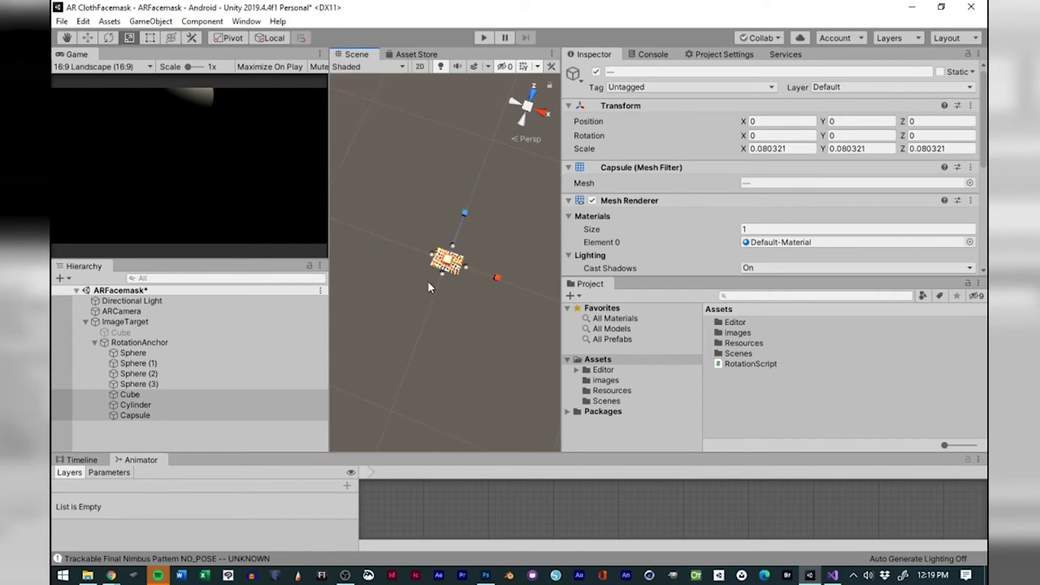
scroll(441, 269, "up", 2)
scroll(444, 276, "up", 4)
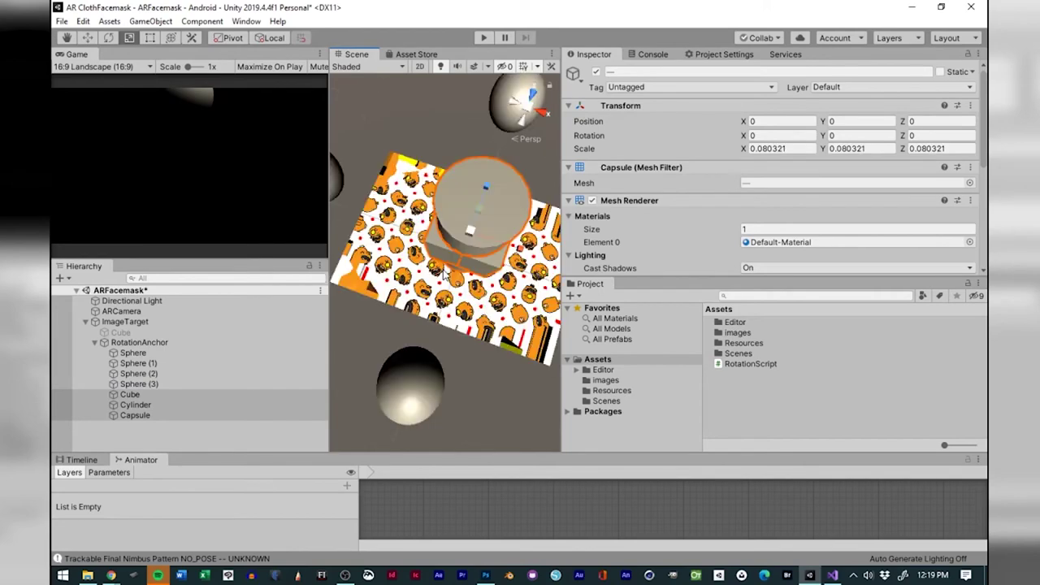
scroll(439, 270, "down", 5)
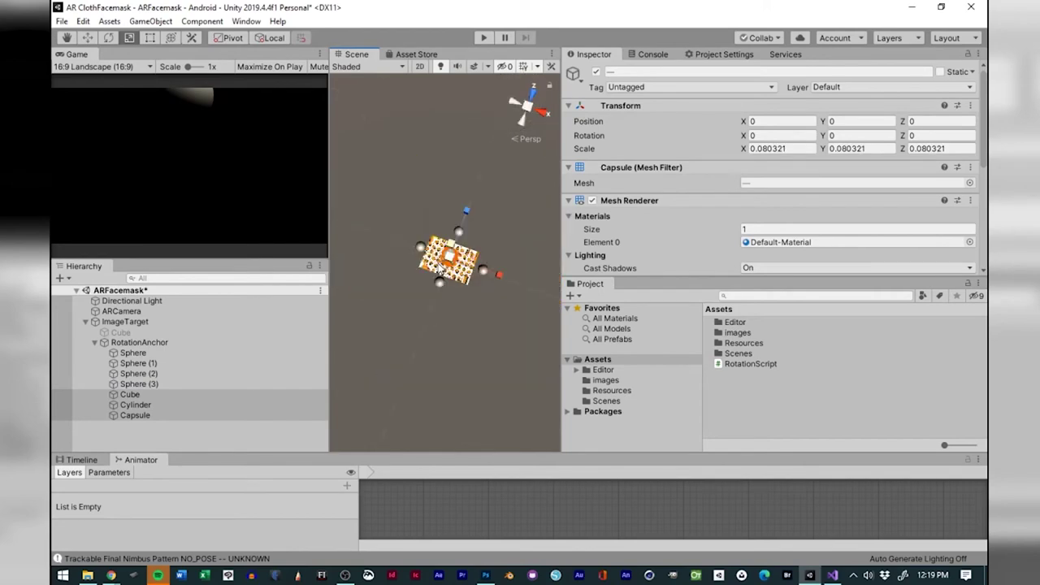
scroll(466, 272, "up", 4)
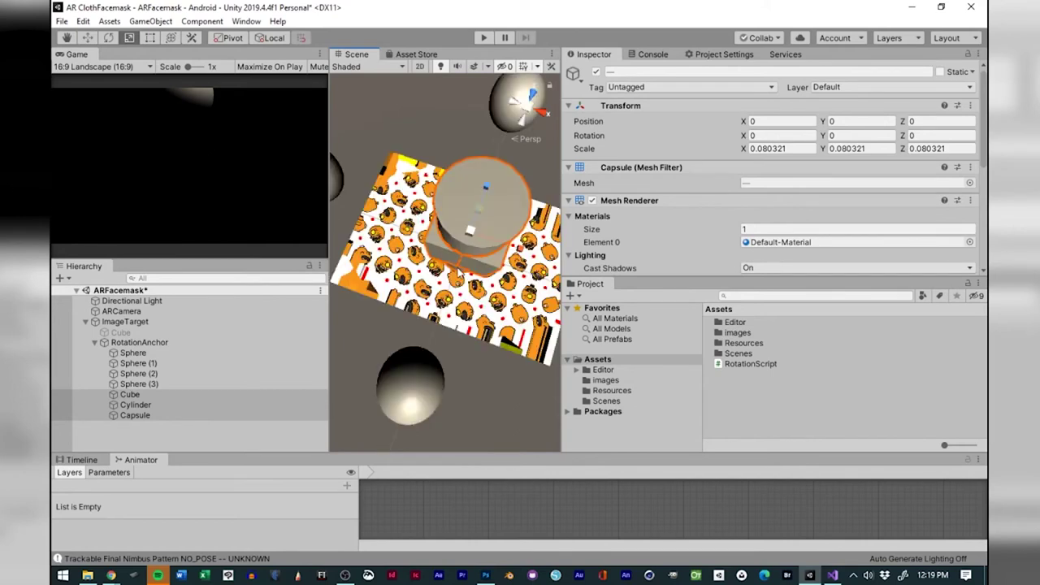
left_click_drag(470, 235, 462, 248)
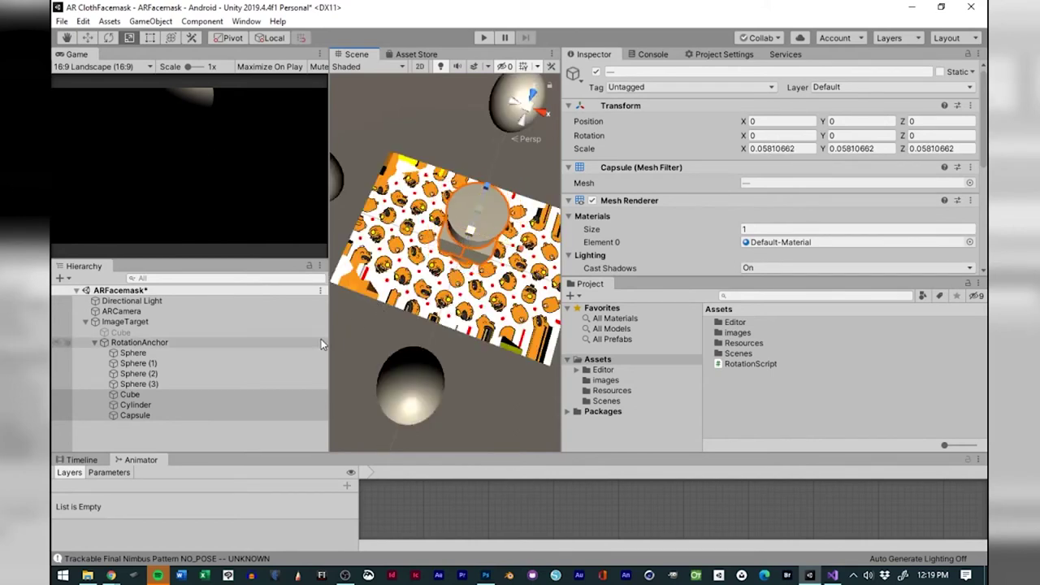
Move the cube to the target's bottom, the cylinder to its left edge, the capsule to its top.
left_click(151, 404)
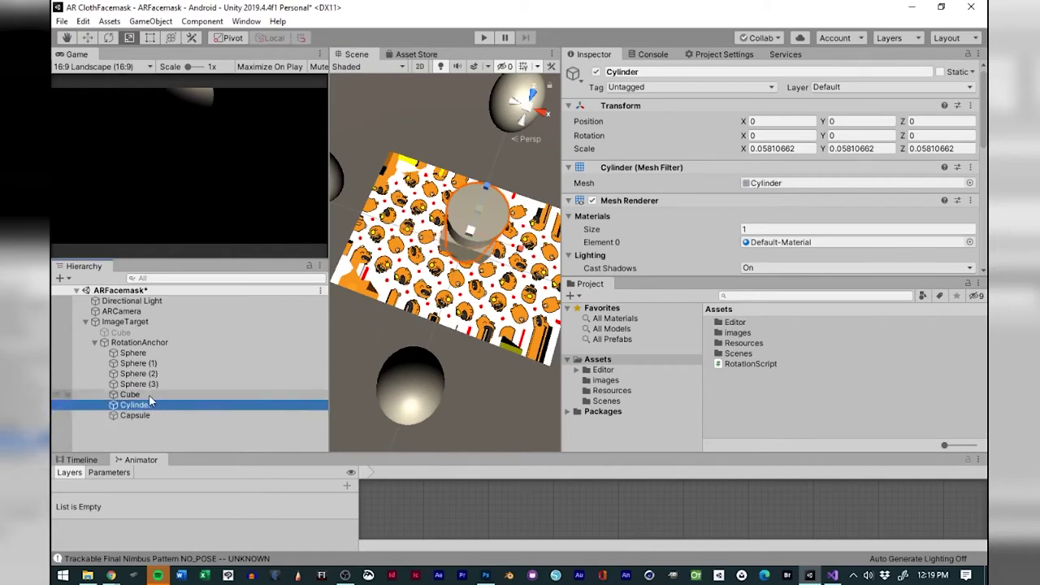
left_click(140, 384)
left_click(134, 394)
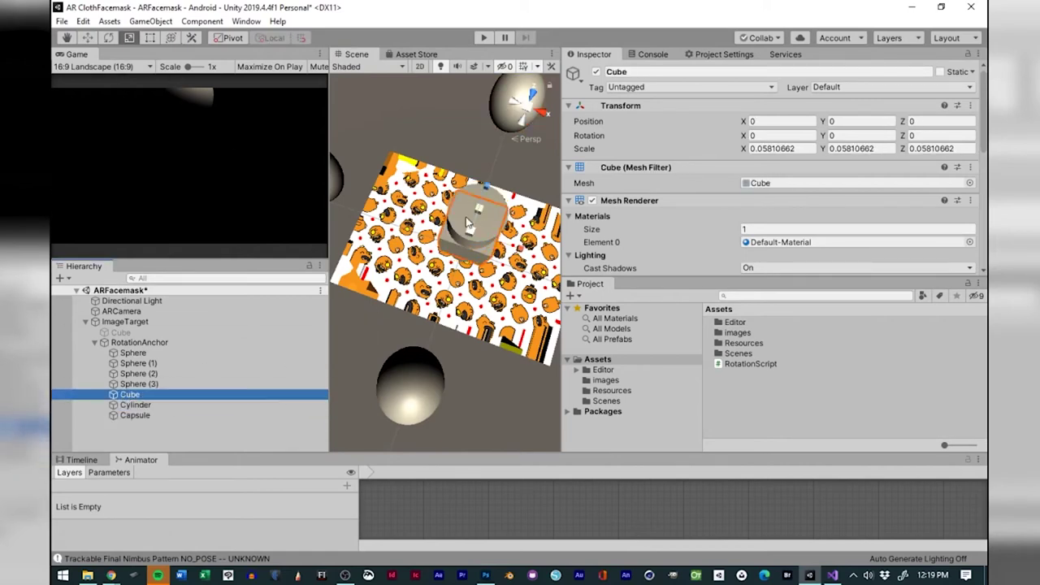
key("w")
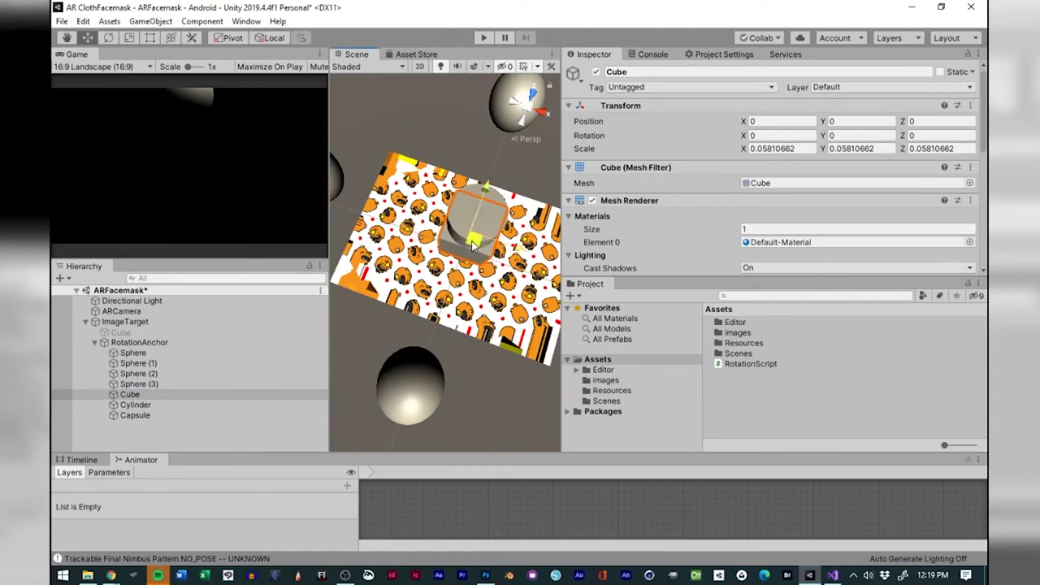
left_click_drag(472, 245, 413, 376)
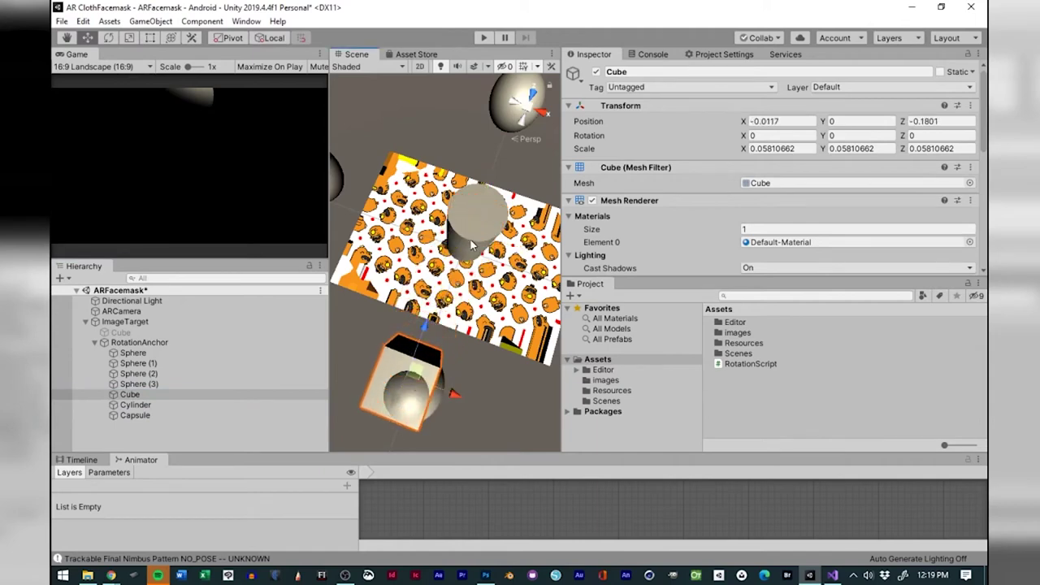
left_click(473, 244)
left_click_drag(472, 244, 308, 181)
left_click(484, 230)
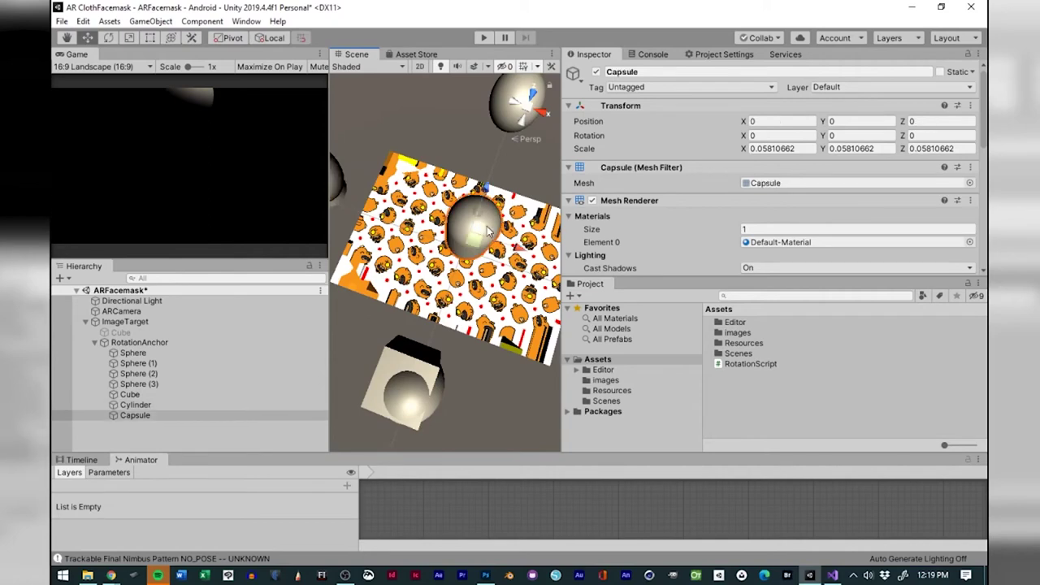
left_click_drag(487, 231, 524, 108)
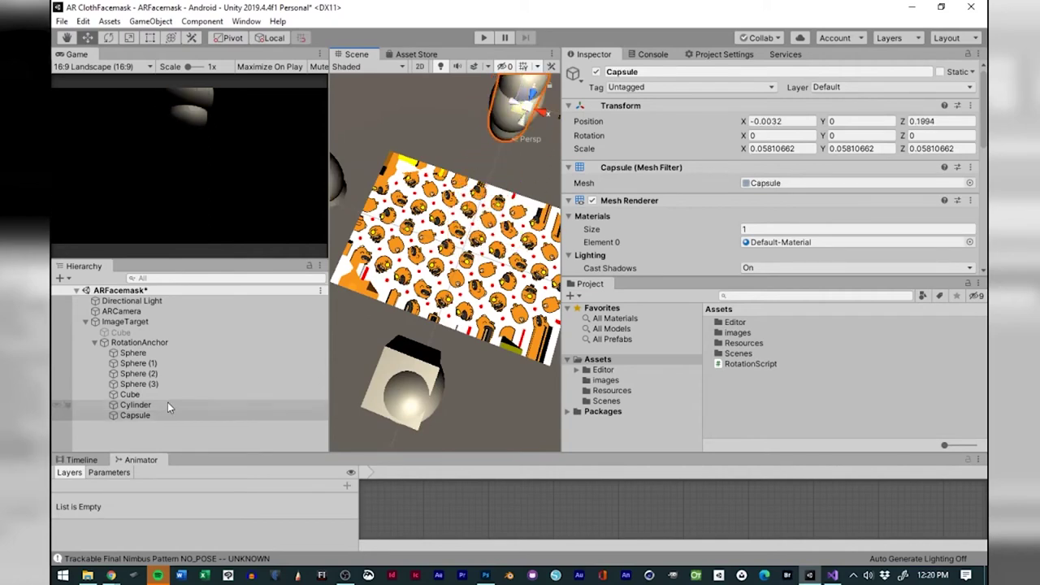
Delete Sphere (1) from under RotationAnchor.
left_click(130, 363)
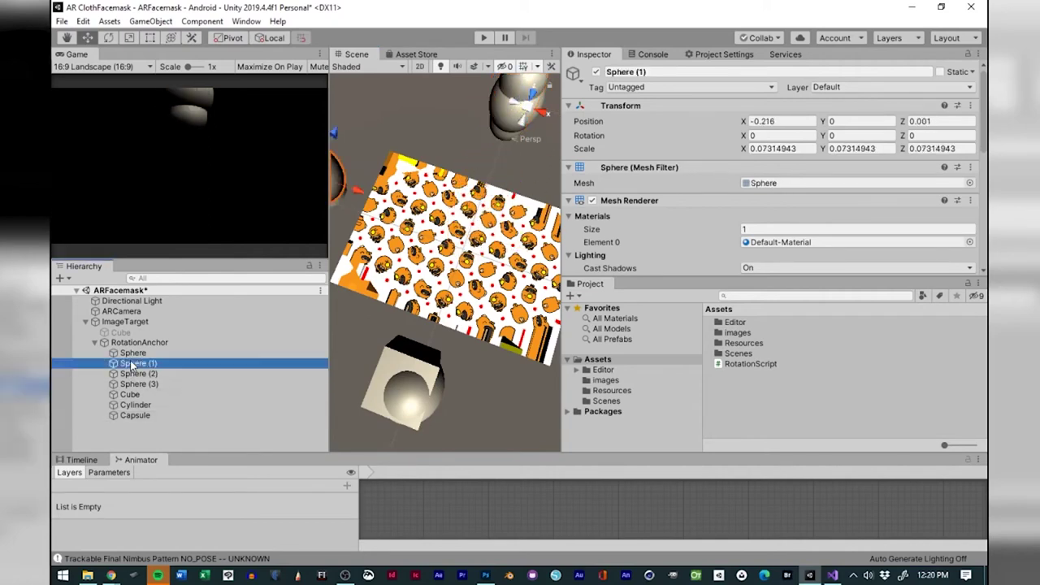
key("Delete")
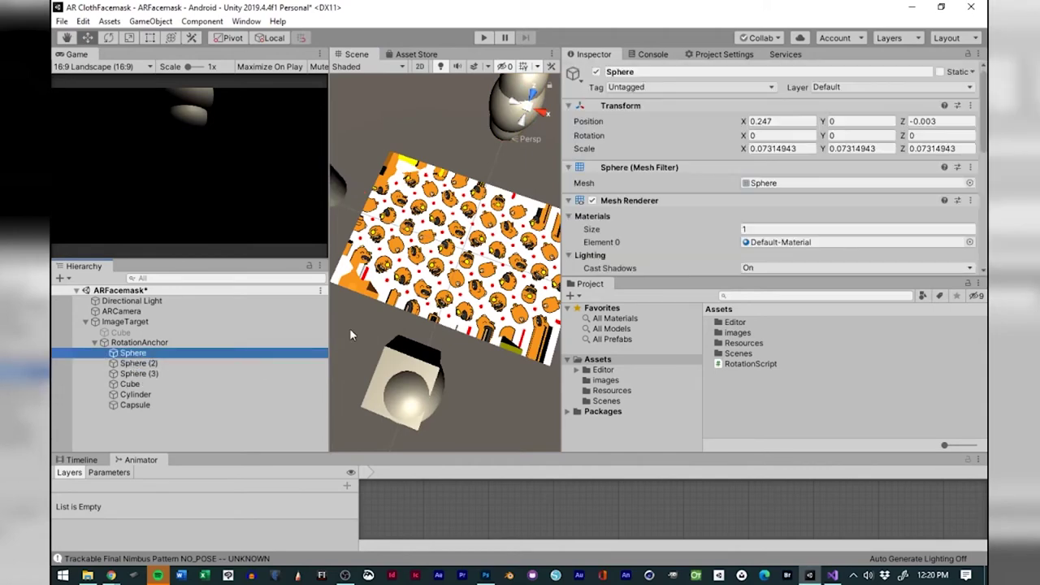
scroll(462, 295, "down", 5)
scroll(462, 295, "up", 5)
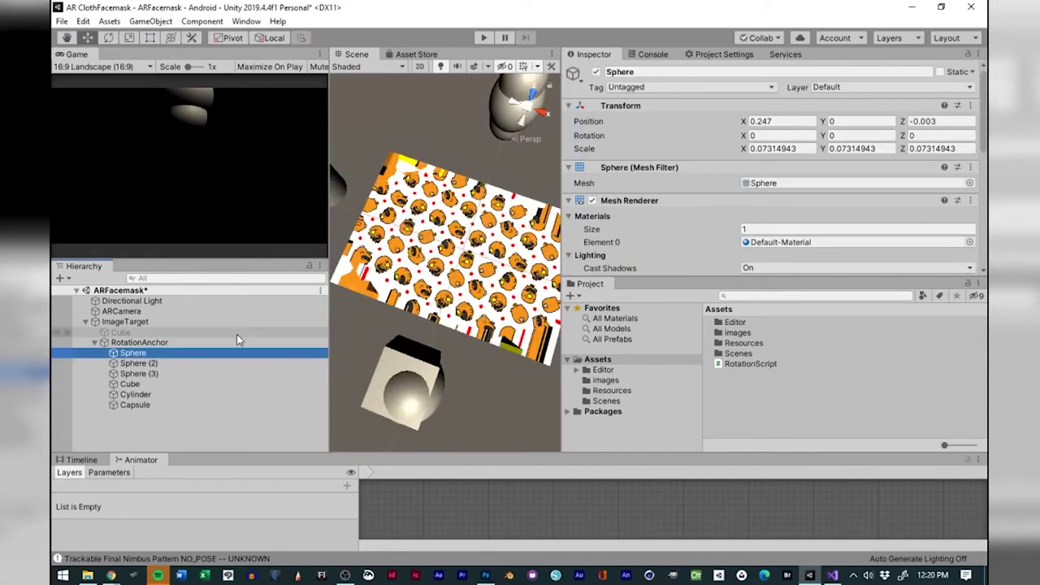
Delete Sphere (2) and Sphere (3), leaving Sphere, Cube, Cylinder and Capsule under RotationAnchor.
left_click(163, 363)
scroll(478, 336, "down", 5)
key("Delete")
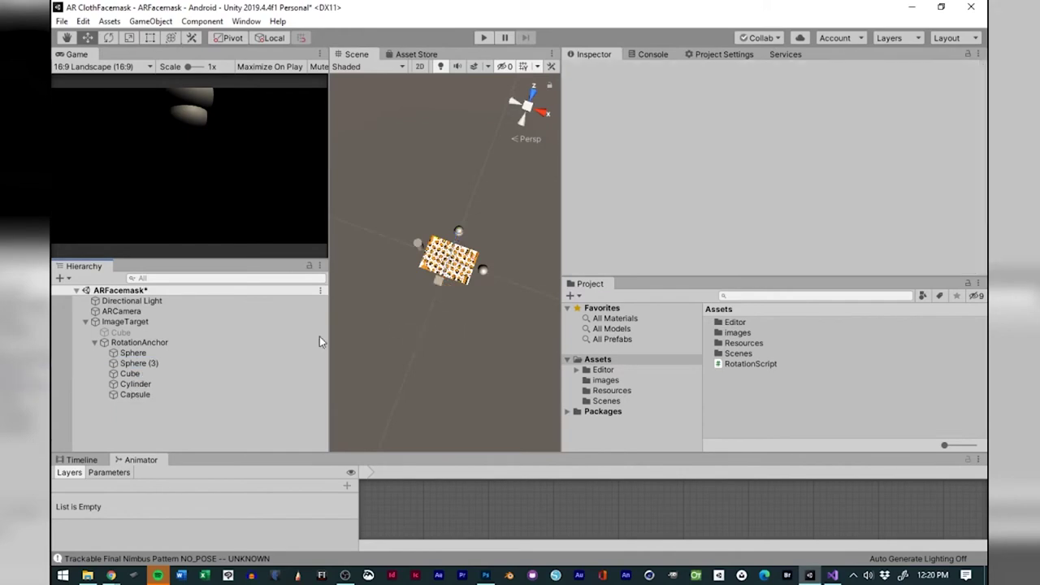
left_click(212, 364)
key("Delete")
scroll(388, 302, "up", 5)
scroll(389, 303, "down", 5)
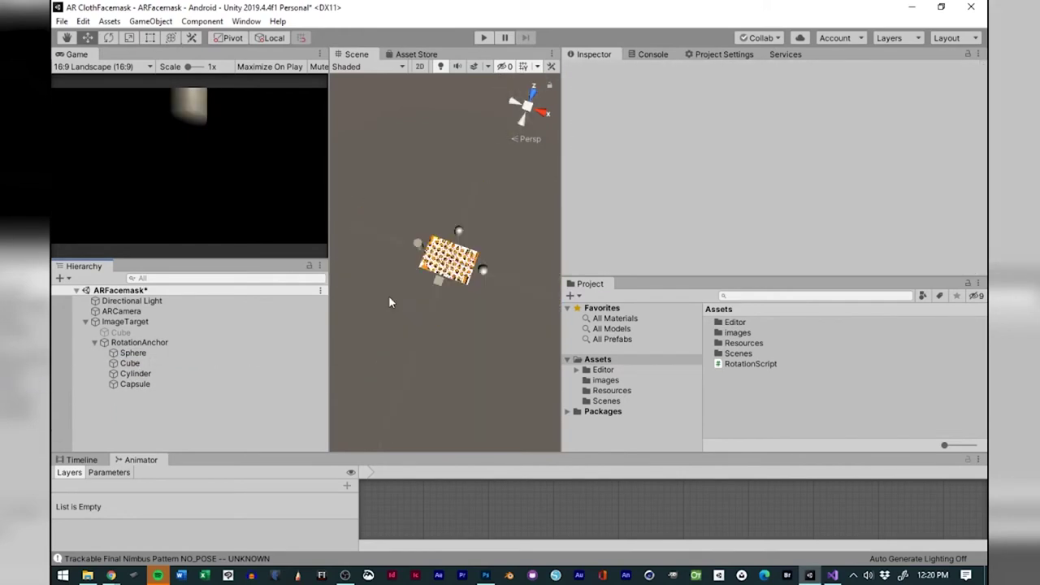
scroll(427, 290, "up", 5)
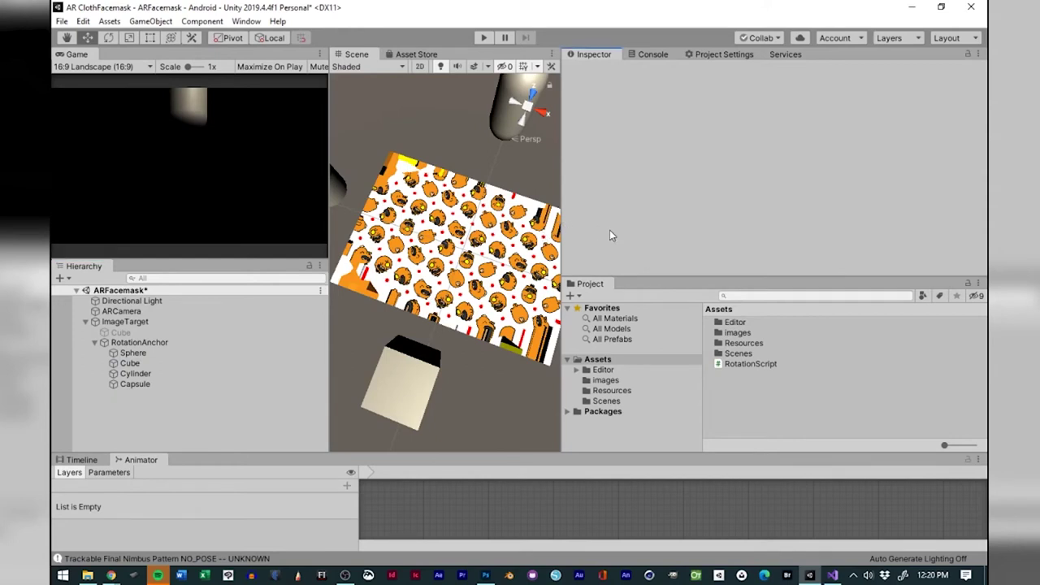
Create a new C# script in Assets named RotationScriptxyz.
right_click(732, 392)
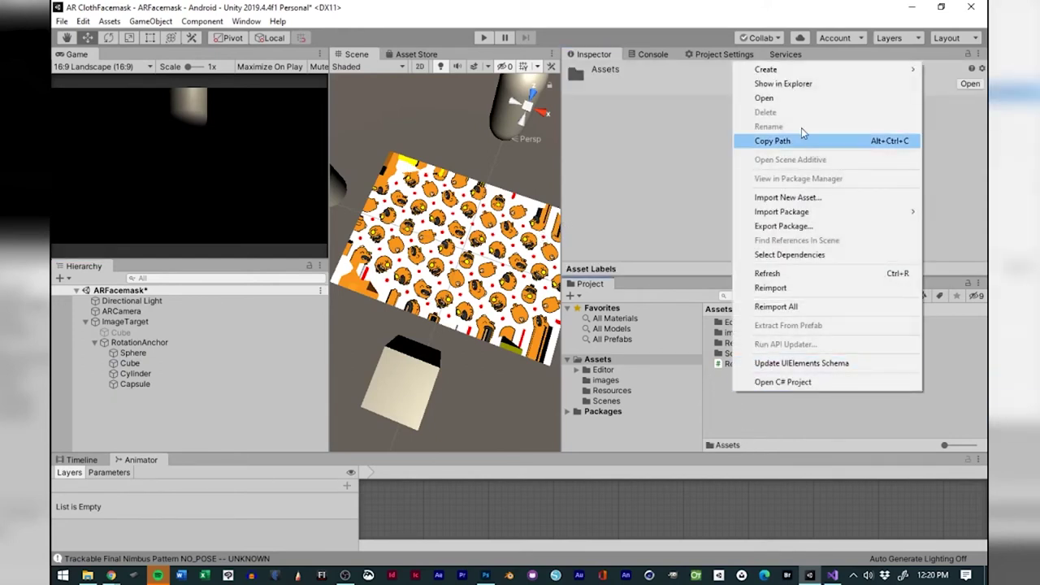
mouse_move(805, 70)
left_click(636, 87)
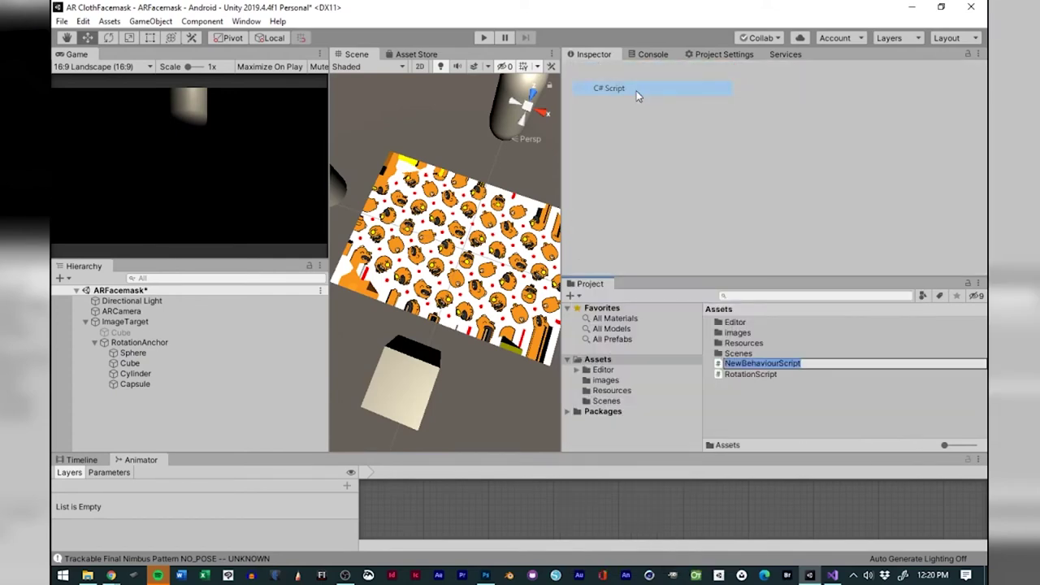
type("R")
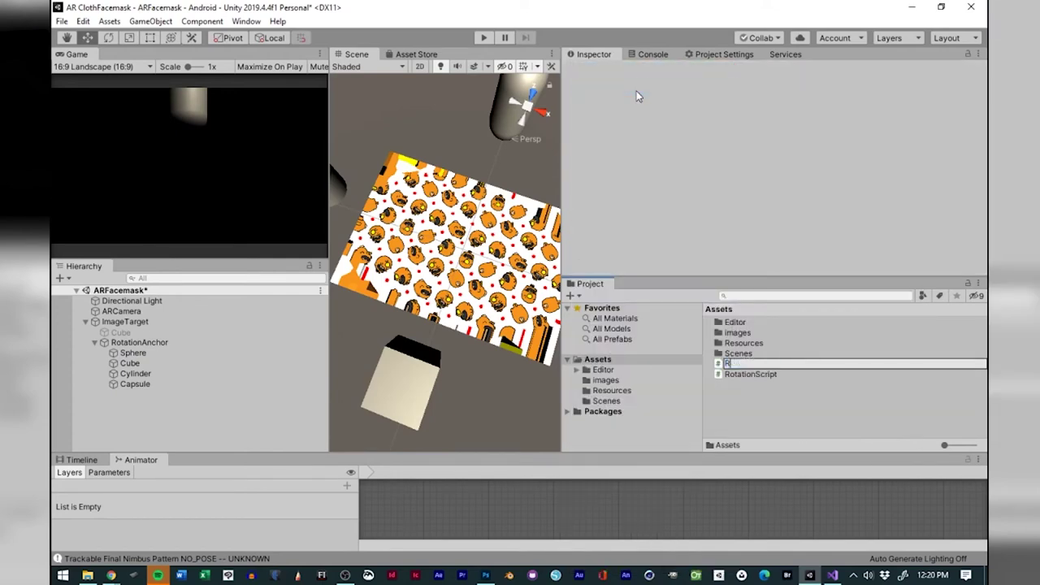
type("otationScriptxyz")
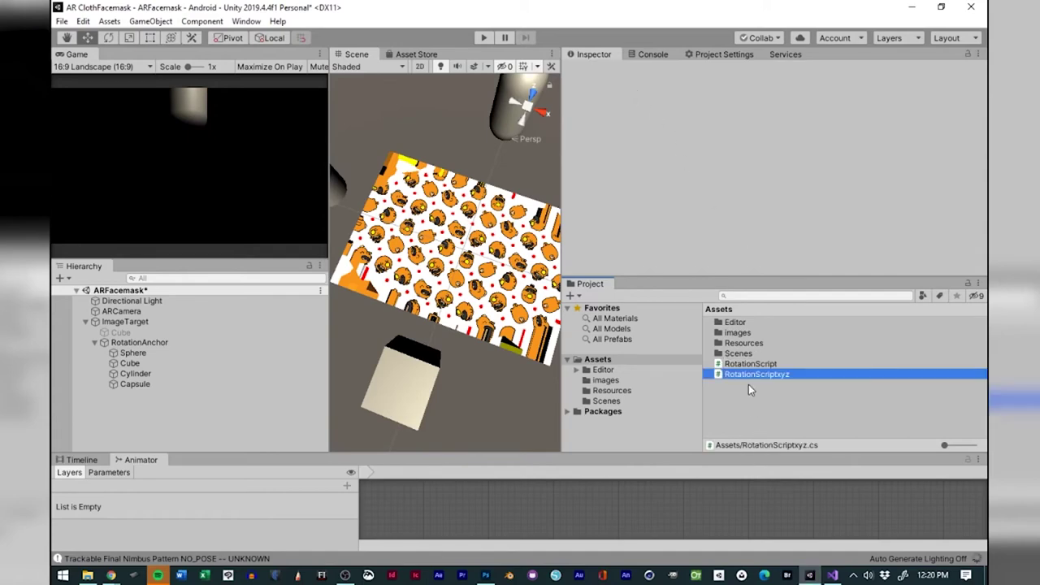
Copy the transform.Rotate line from RotationScript into RotationScriptxyz's Update method.
double_click(726, 377)
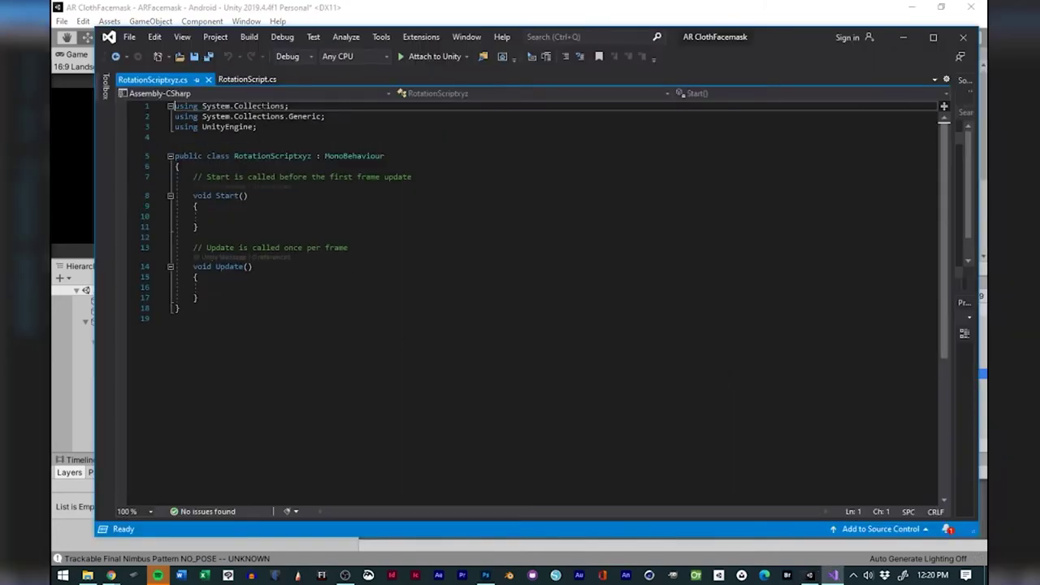
left_click(247, 79)
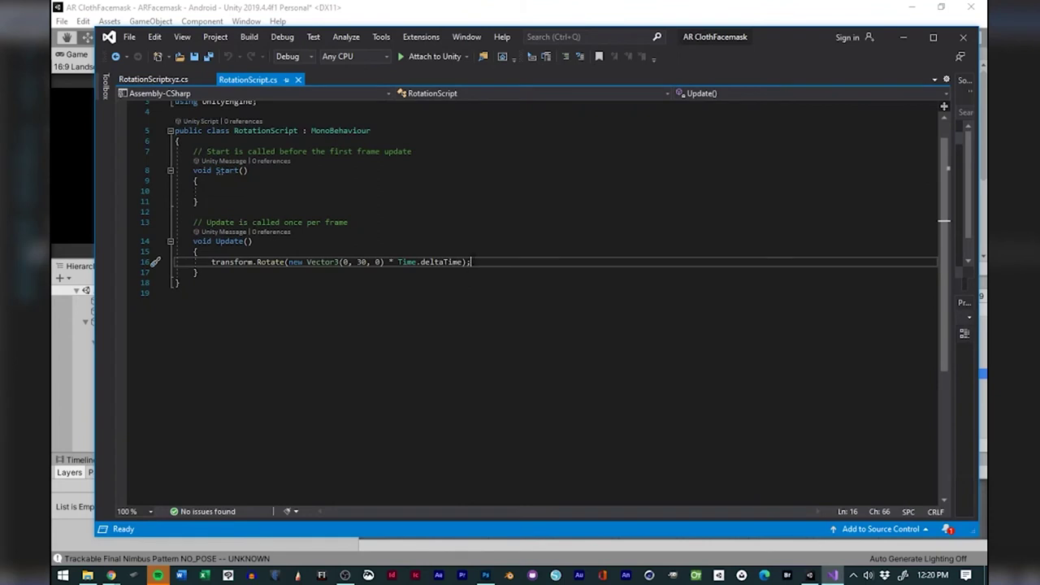
left_click_drag(473, 262, 211, 261)
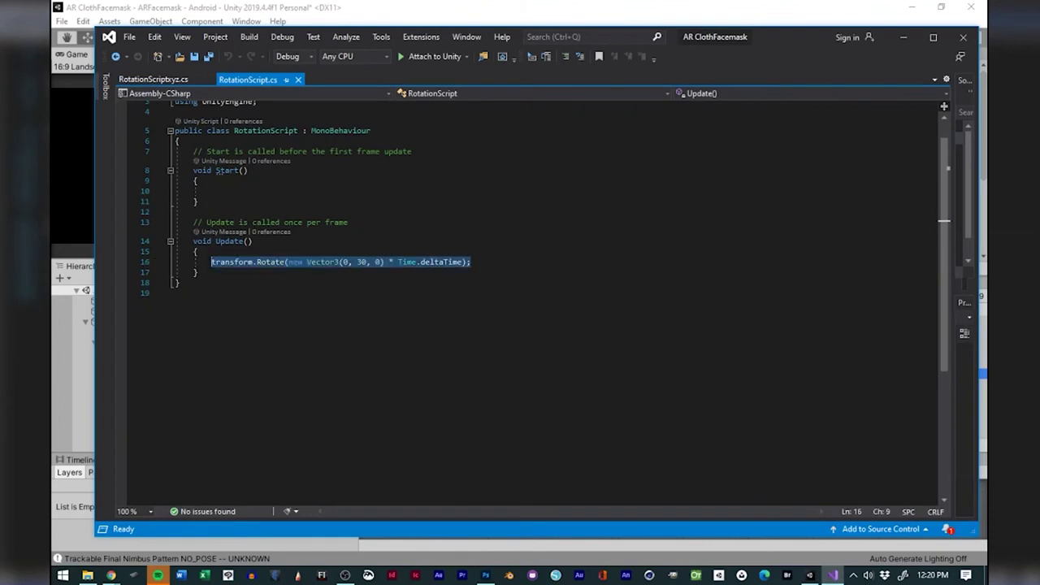
right_click(253, 268)
left_click(274, 487)
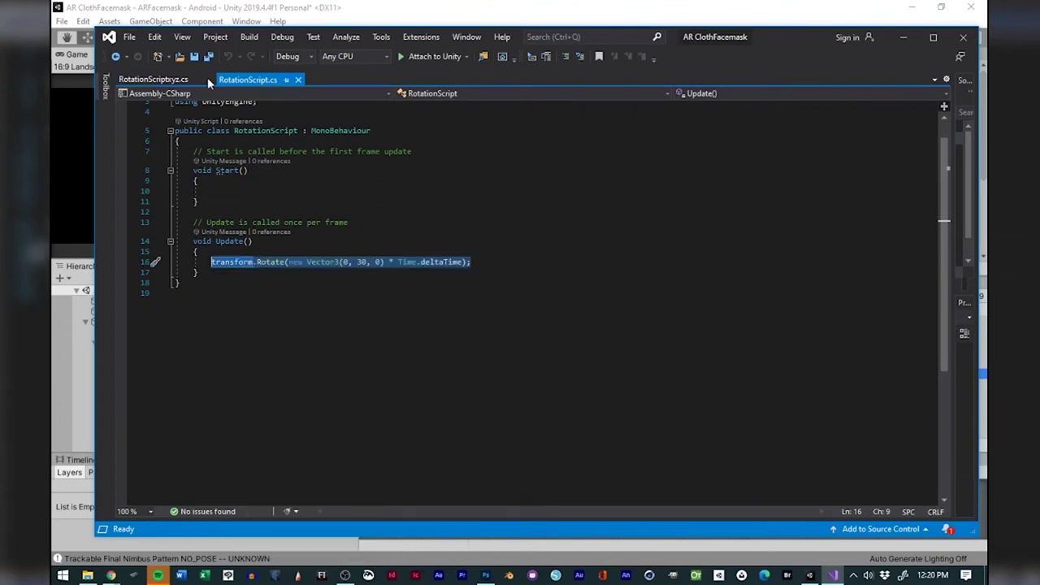
left_click(173, 82)
left_click(237, 288)
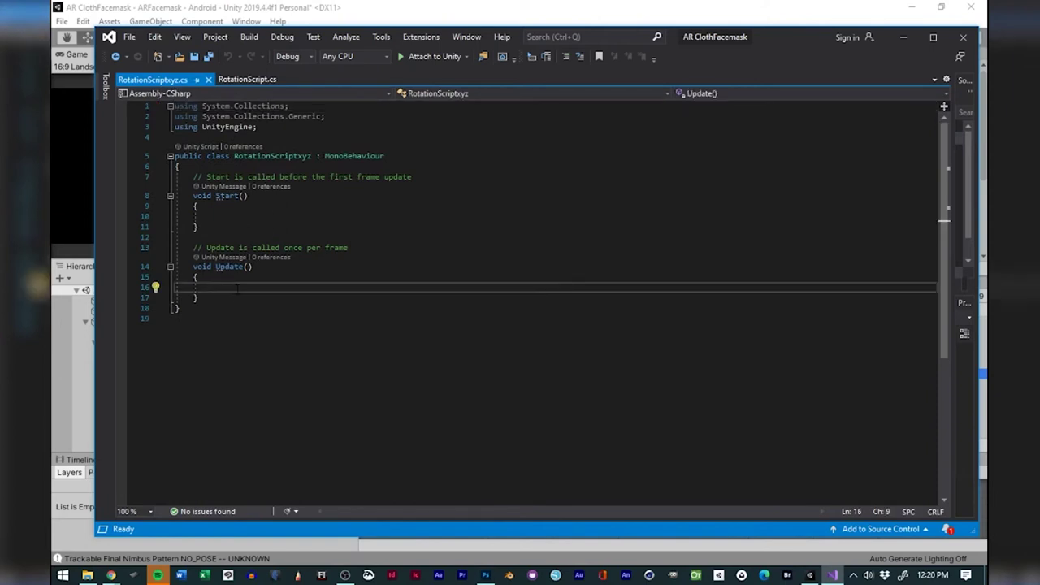
key("ctrl+v")
Change the rotation vector to Vector3(15, 25, 35) and save RotationScriptxyz.
left_click(347, 288)
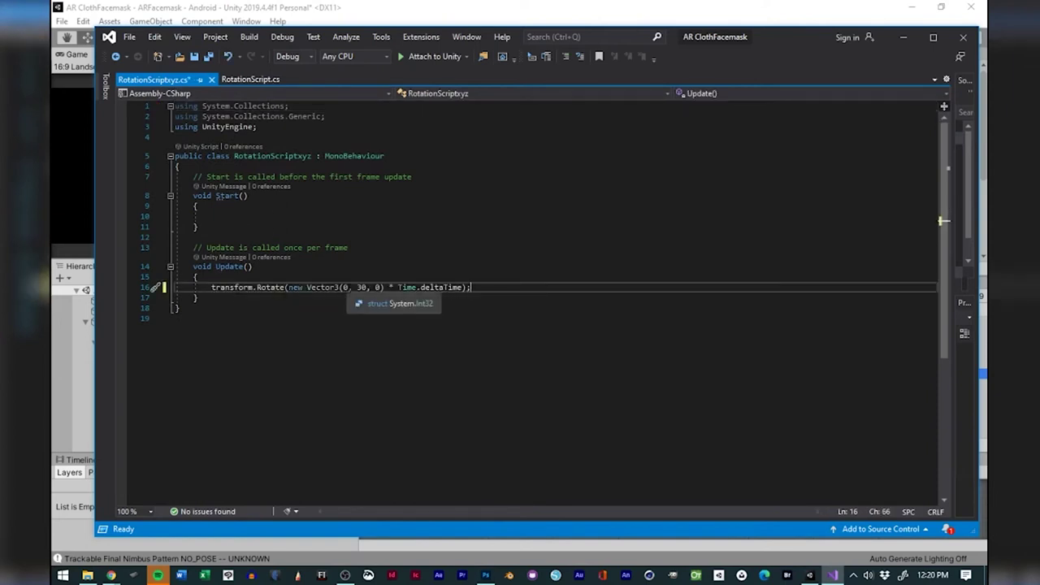
key("BackSpace")
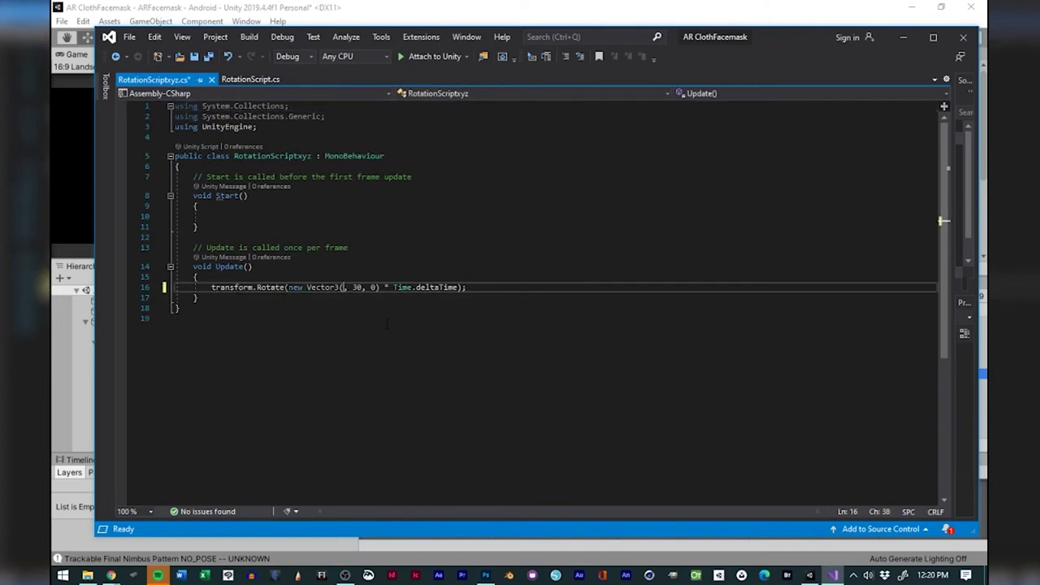
type("3")
key("BackSpace")
type("15")
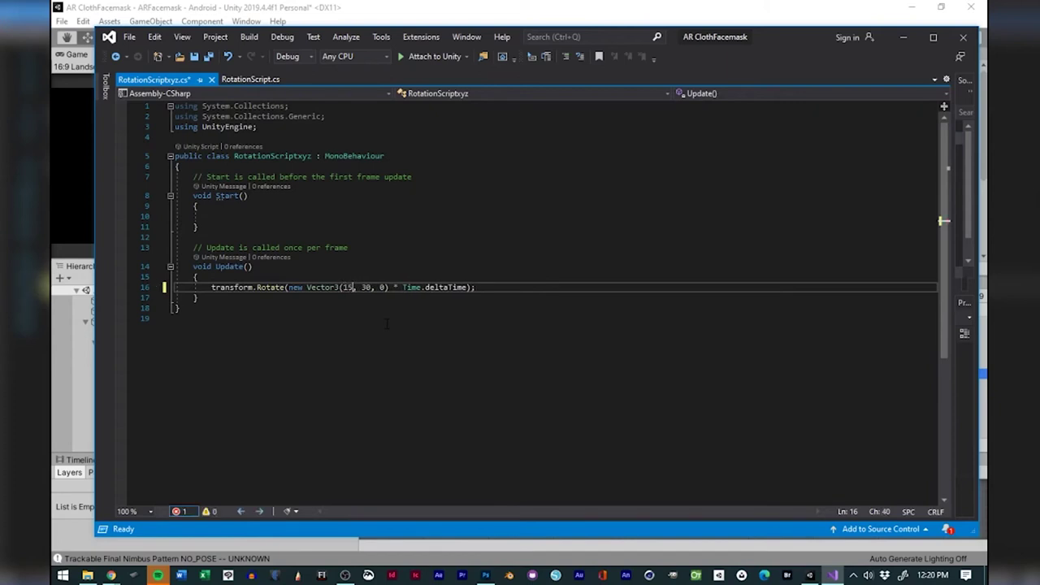
key("Right")
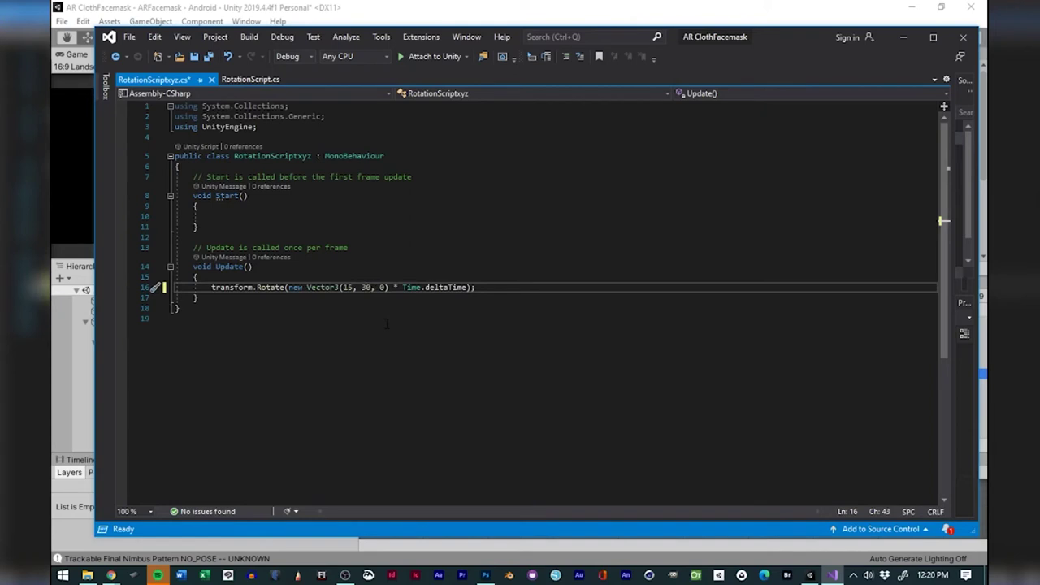
key("BackSpace")
key("BackSpace")
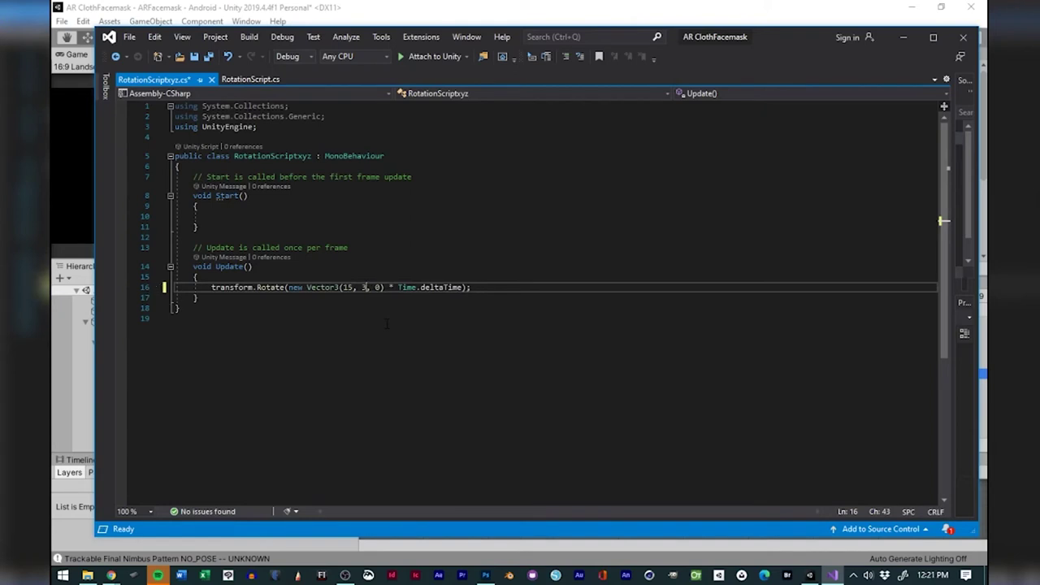
type("25")
key("Right")
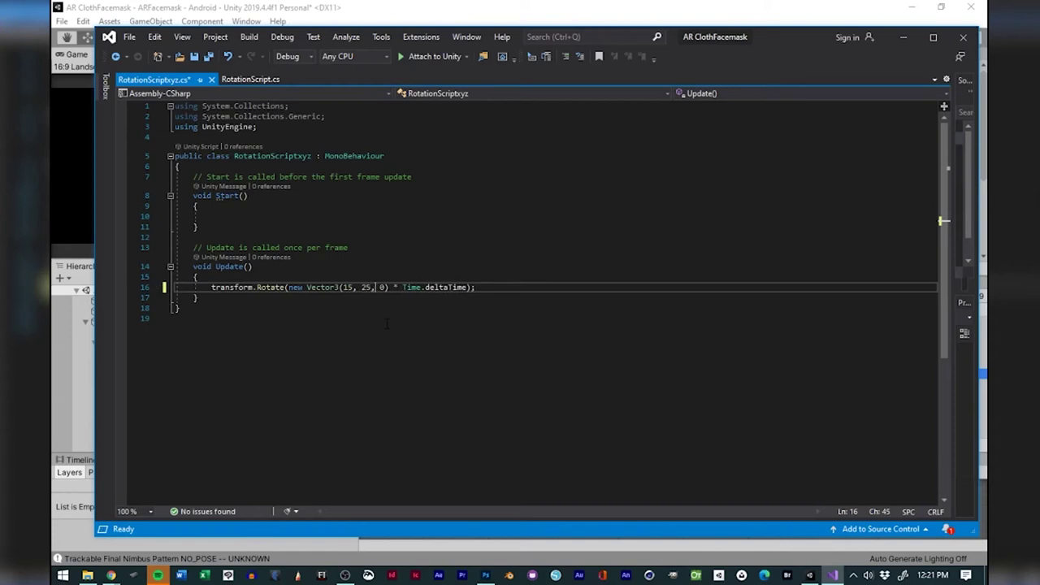
key("BackSpace")
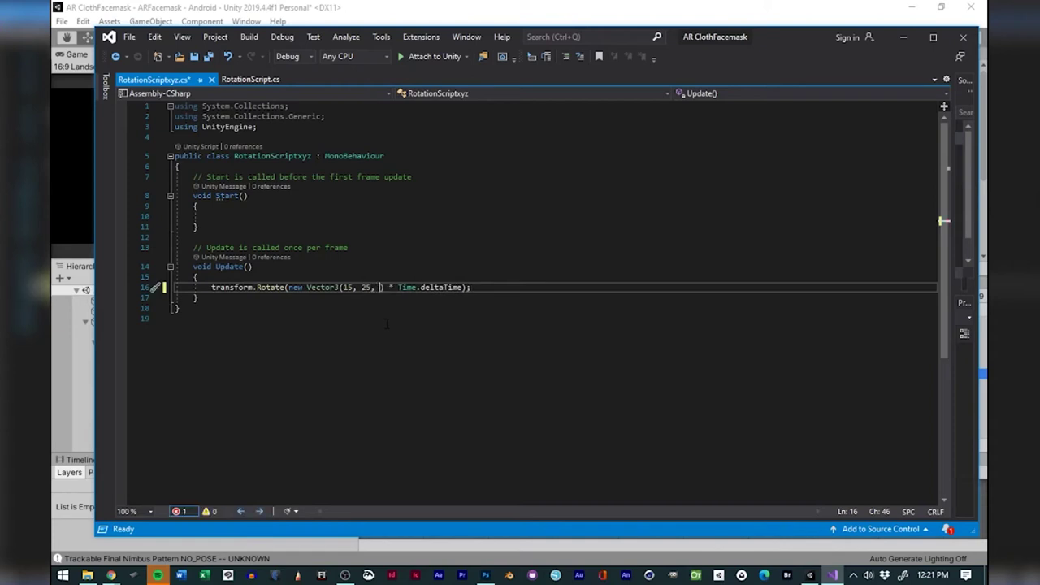
type("35")
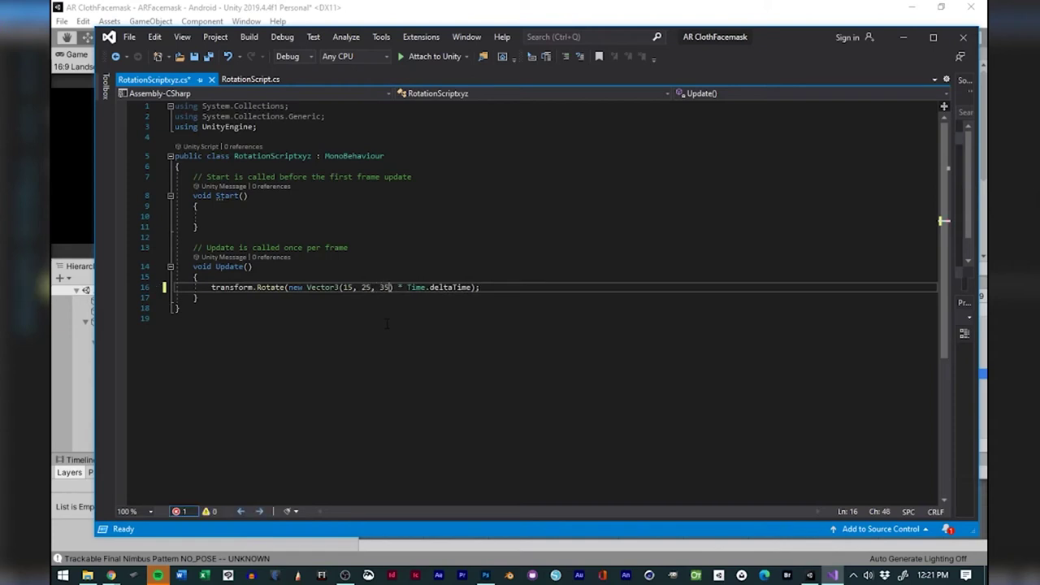
left_click(387, 324)
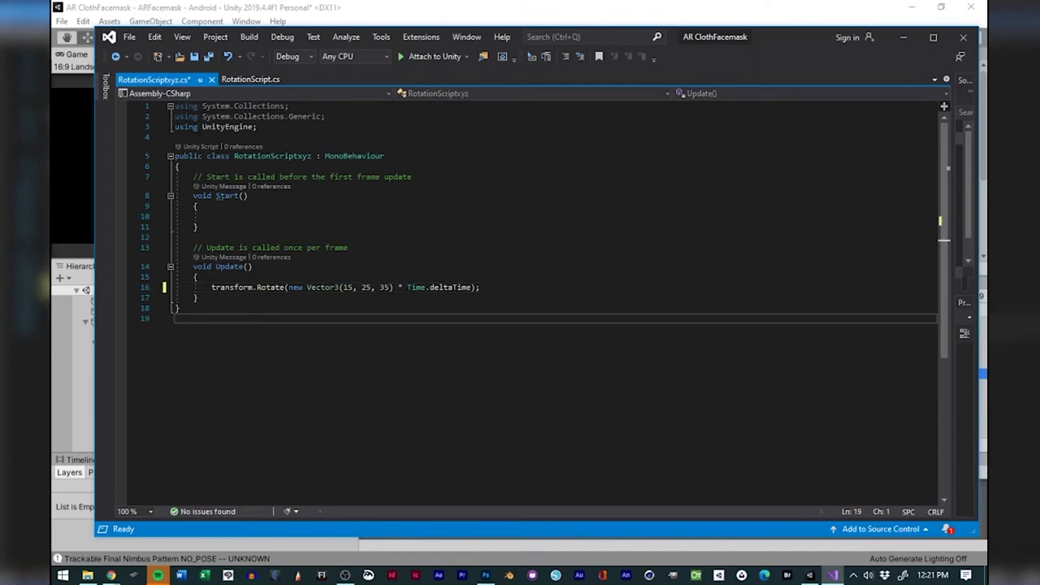
left_click(194, 57)
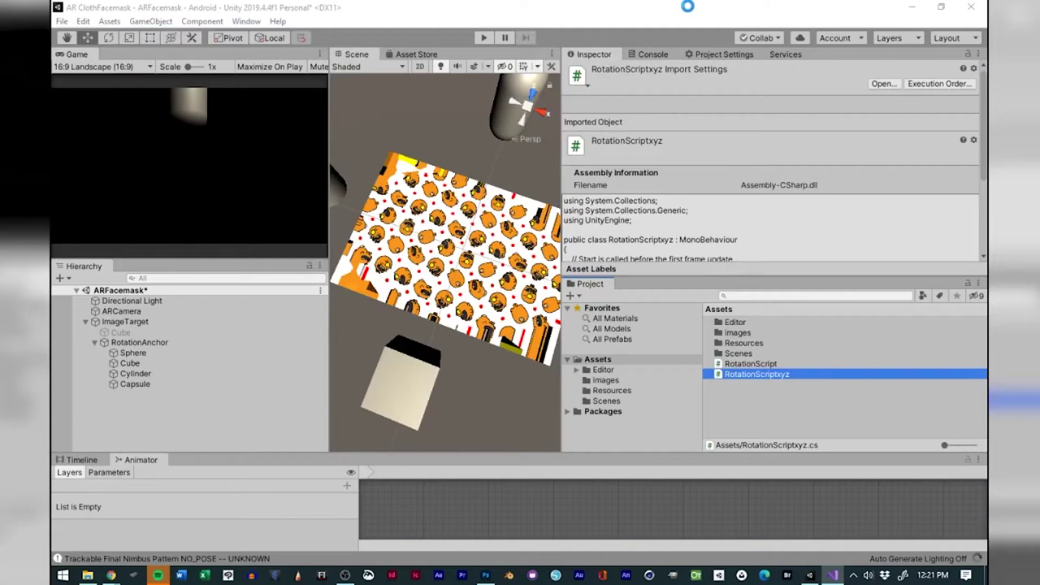
Return to the Unity editor and clear the Console messages.
left_click(693, 6)
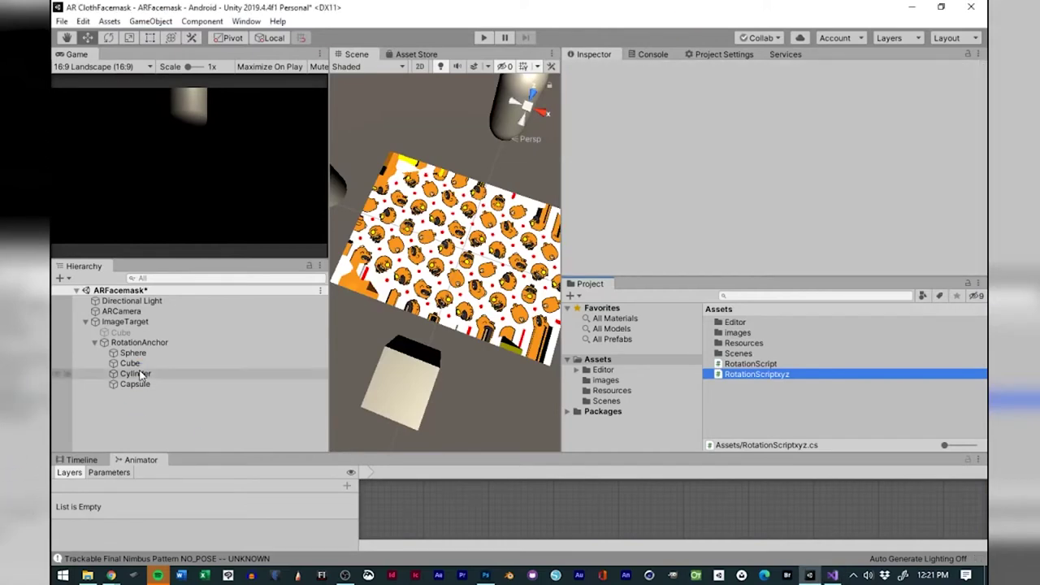
left_click(647, 54)
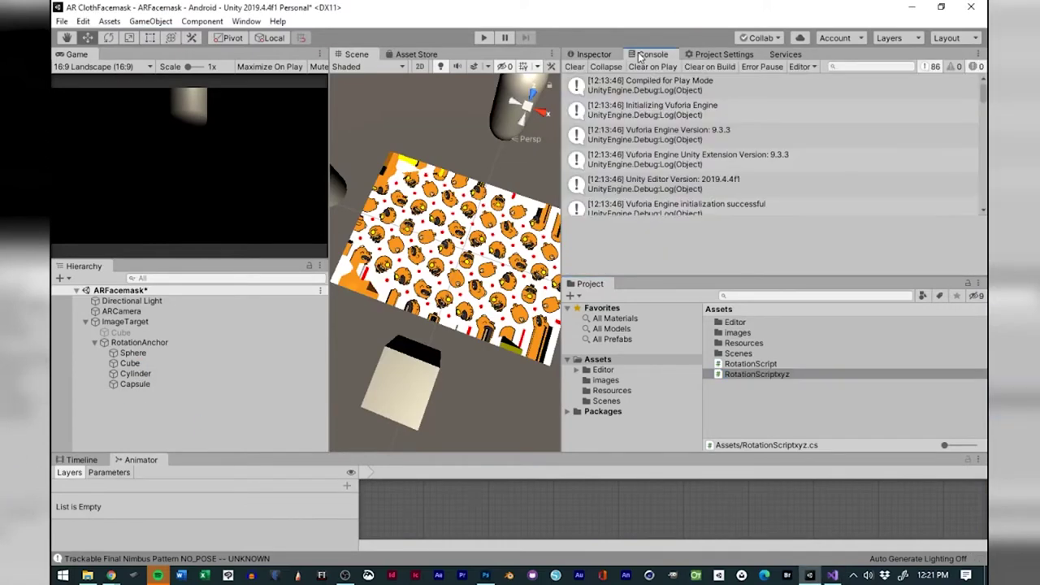
left_click(581, 66)
Attach RotationScriptxyz to Sphere, Cube, Cylinder and Capsule together.
left_click(590, 54)
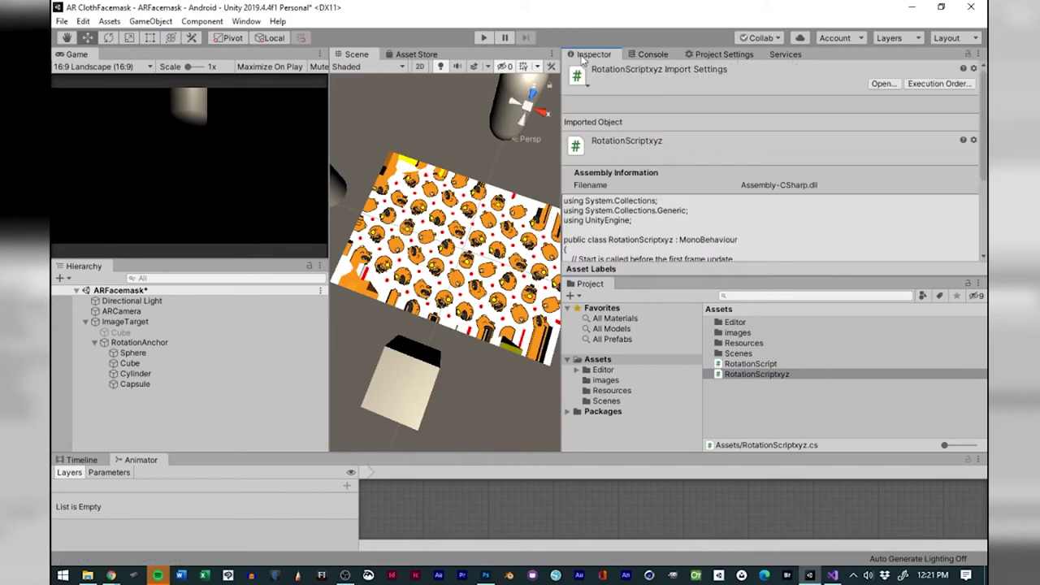
left_click(131, 353)
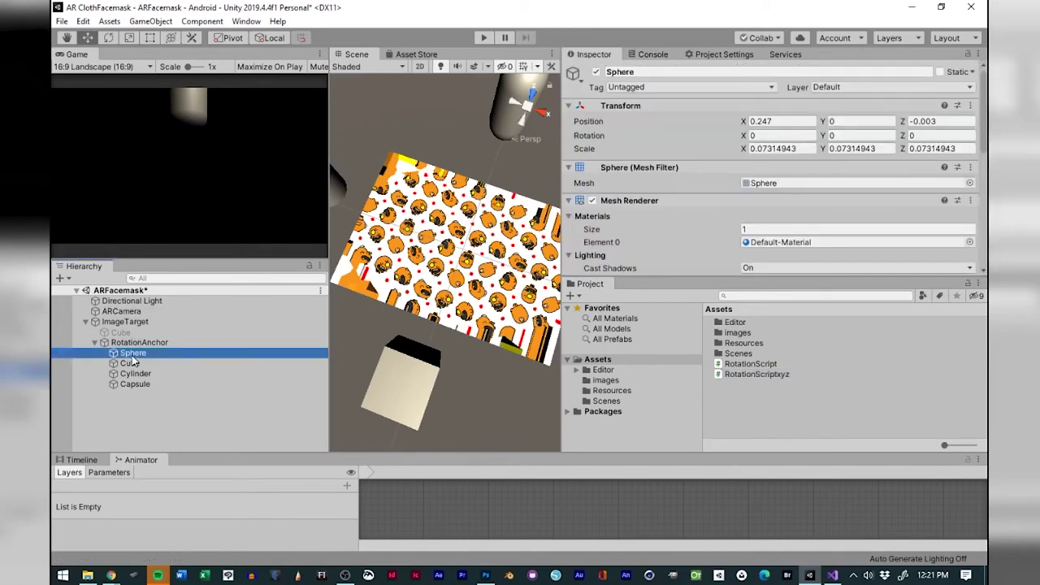
left_click(130, 364, "ctrl")
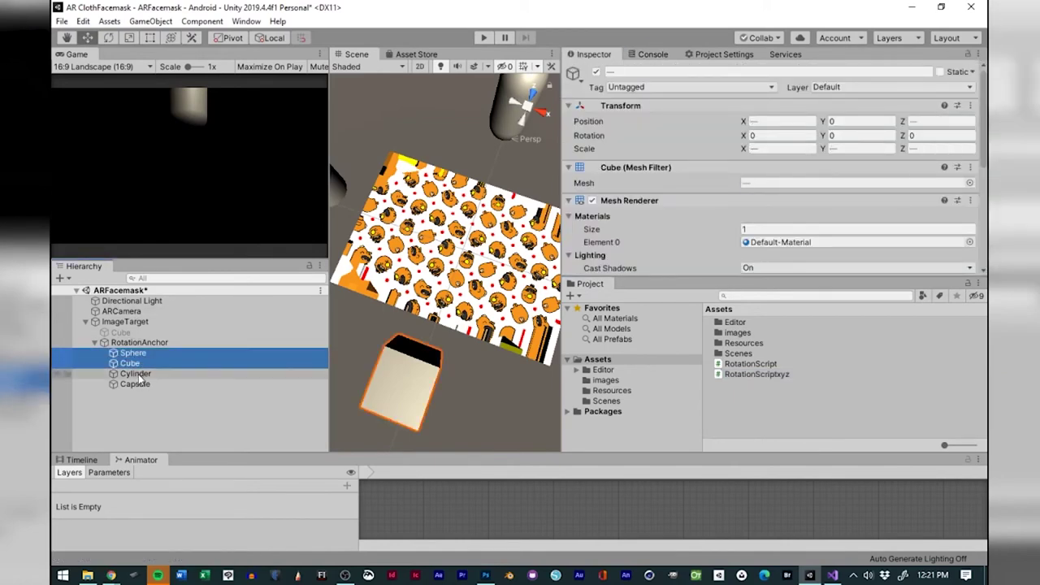
left_click(135, 374, "ctrl")
left_click(137, 384, "ctrl")
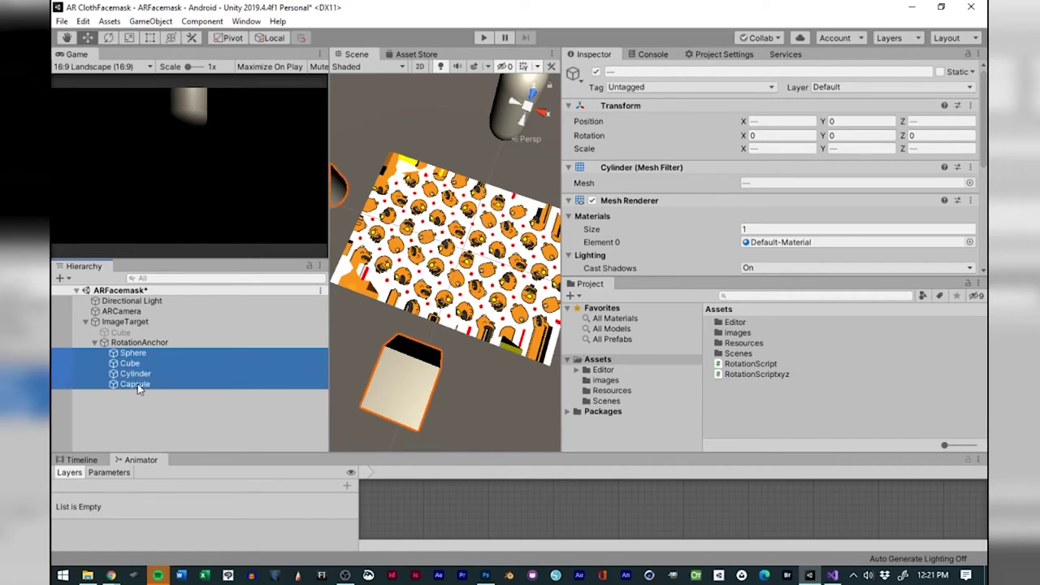
scroll(711, 171, "down", 5)
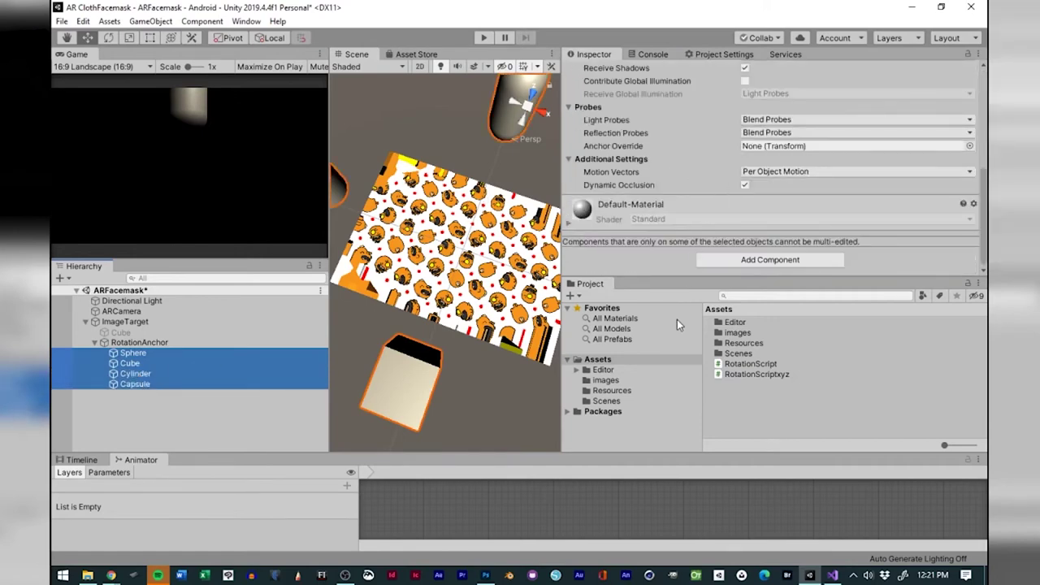
left_click_drag(747, 375, 641, 248)
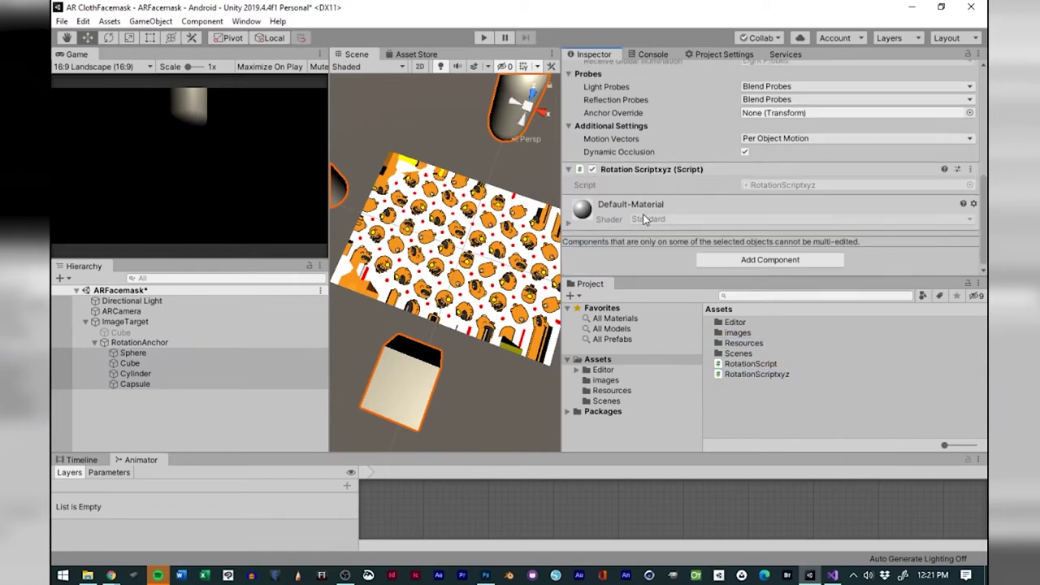
Confirm each shape carries the Rotation Scriptxyz component and save the ARFacemask scene.
left_click(126, 373)
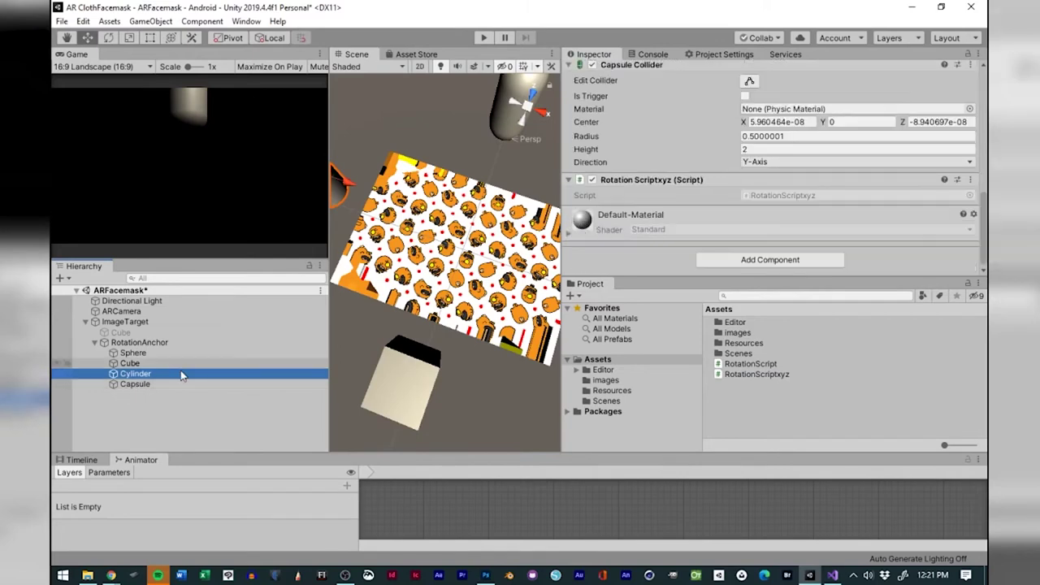
double_click(124, 387)
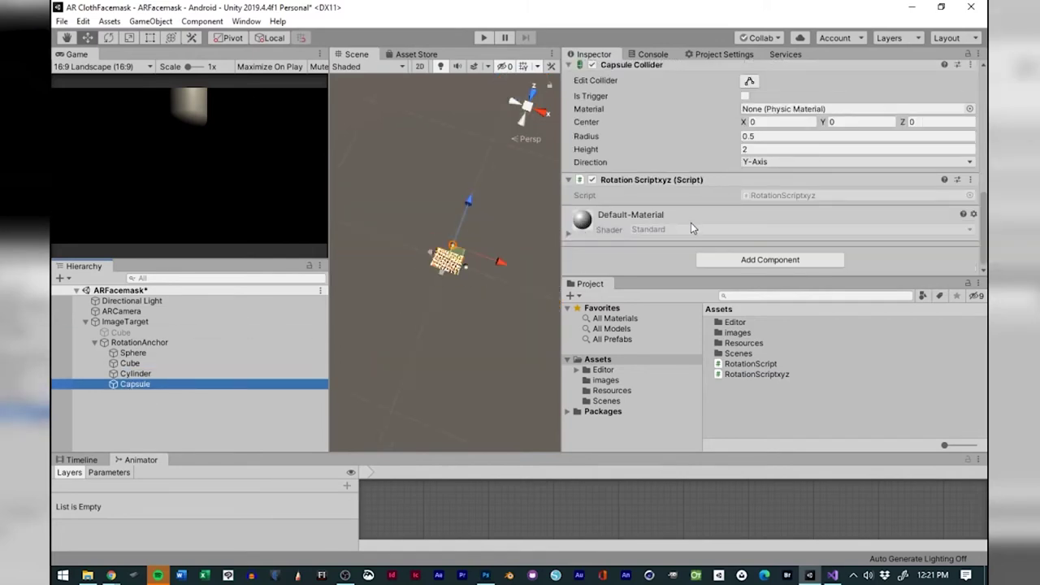
left_click(135, 363)
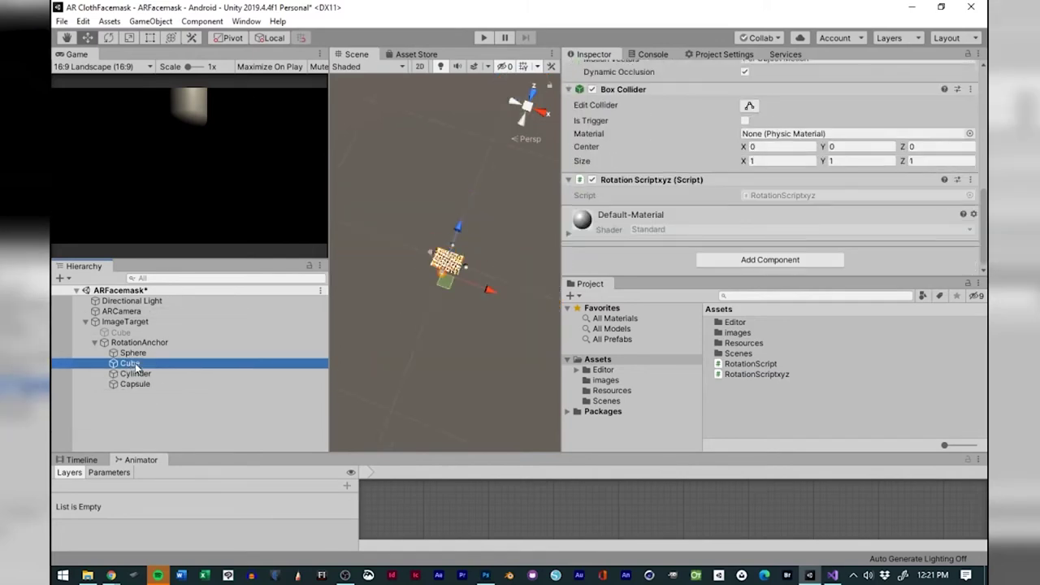
key("Up")
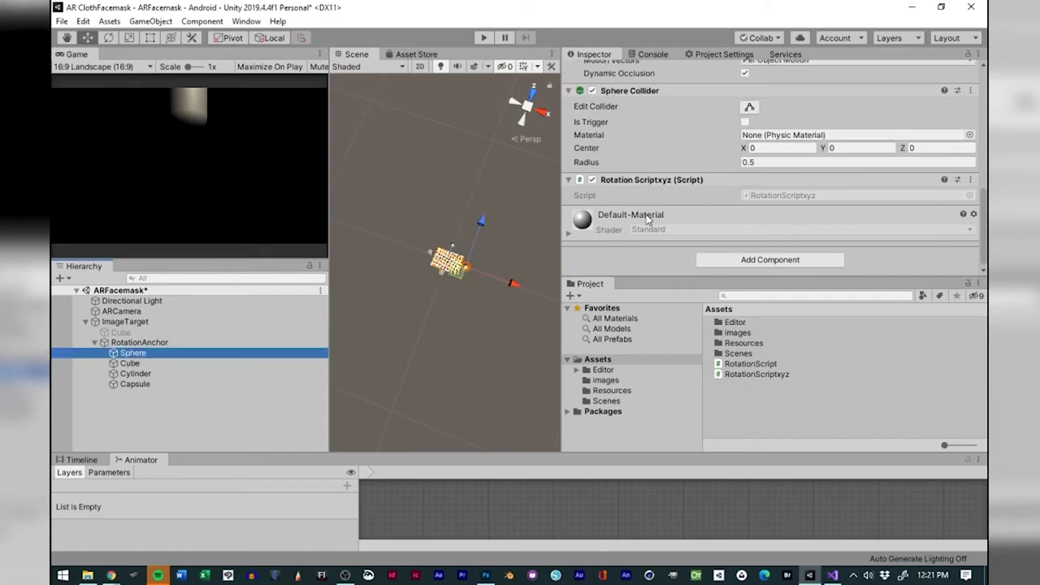
scroll(473, 279, "up", 5)
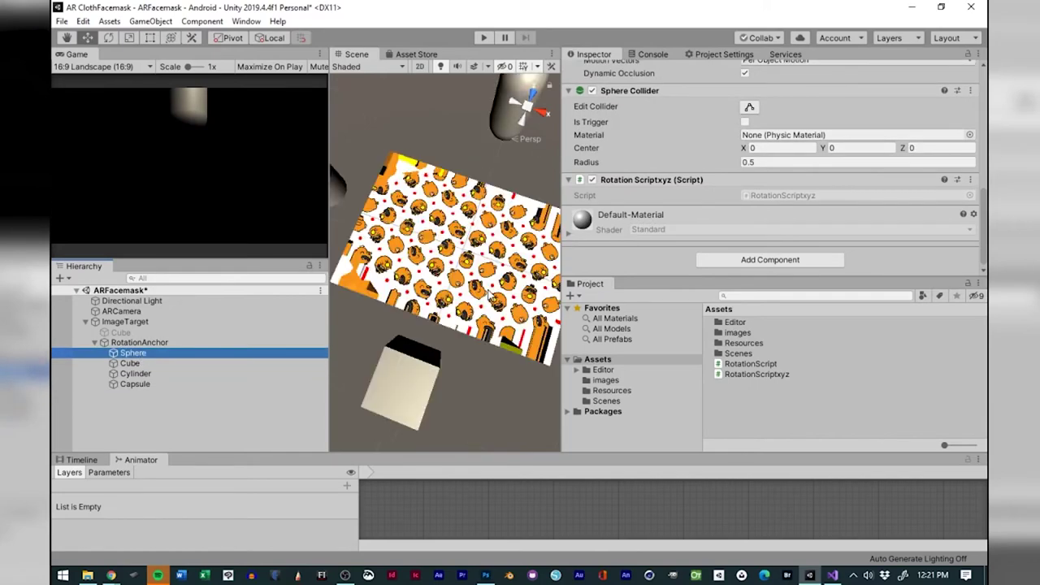
scroll(488, 288, "down", 4)
scroll(488, 295, "up", 5)
scroll(487, 288, "down", 5)
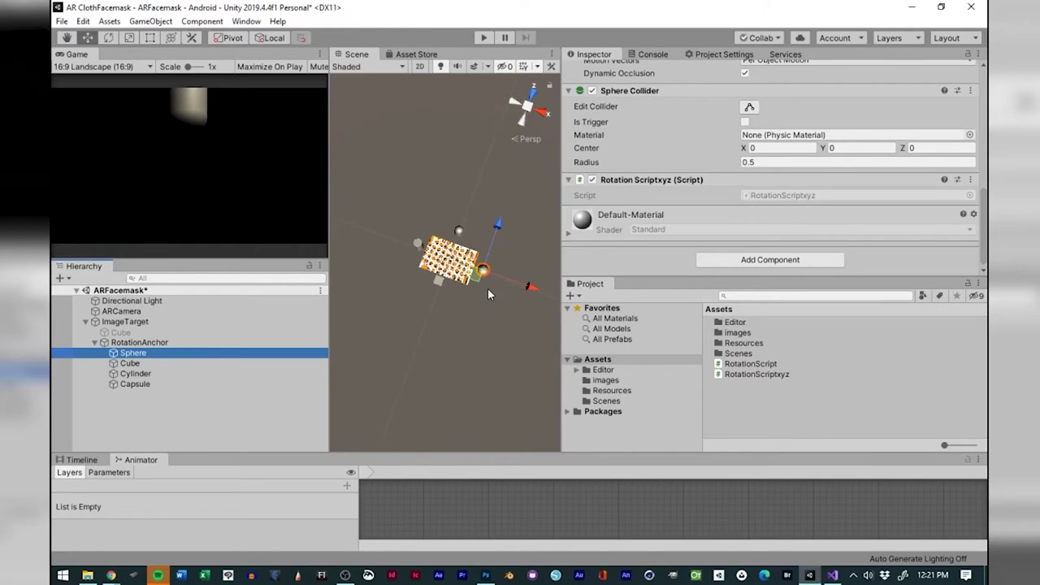
left_click(62, 21)
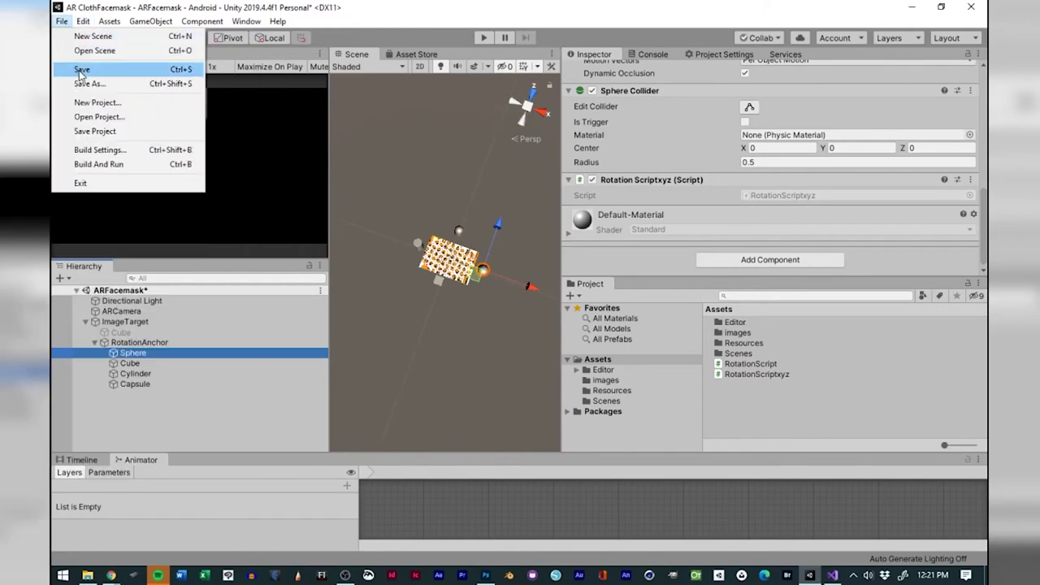
left_click(81, 70)
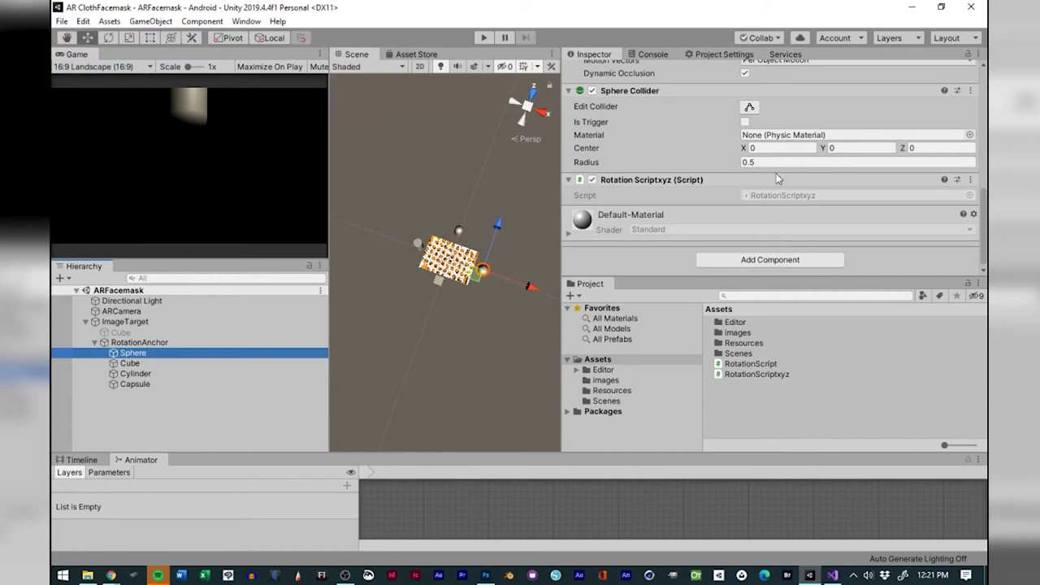
Create a new material named Blue in the Assets folder.
left_click(573, 296)
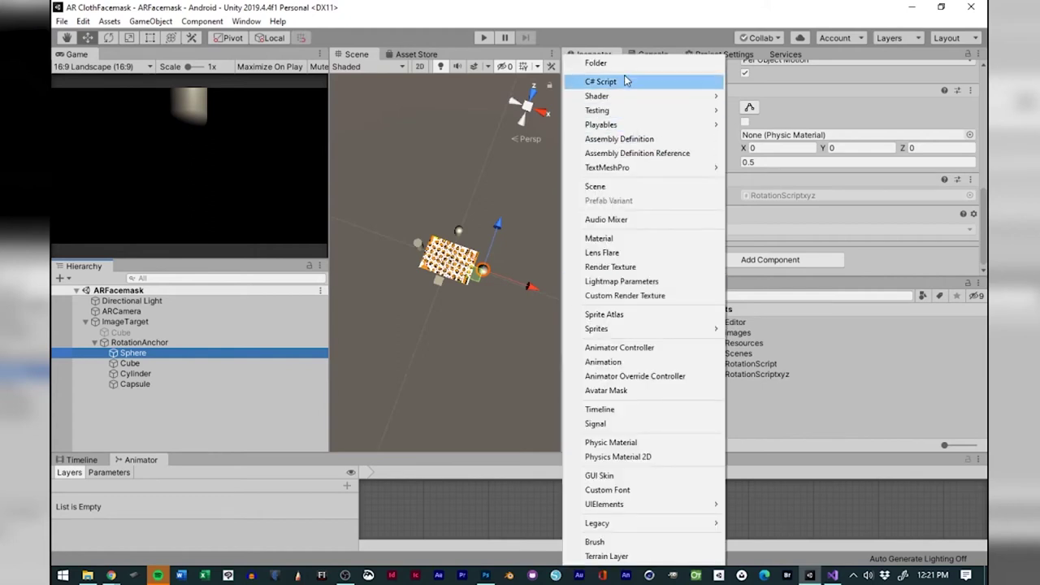
left_click(599, 238)
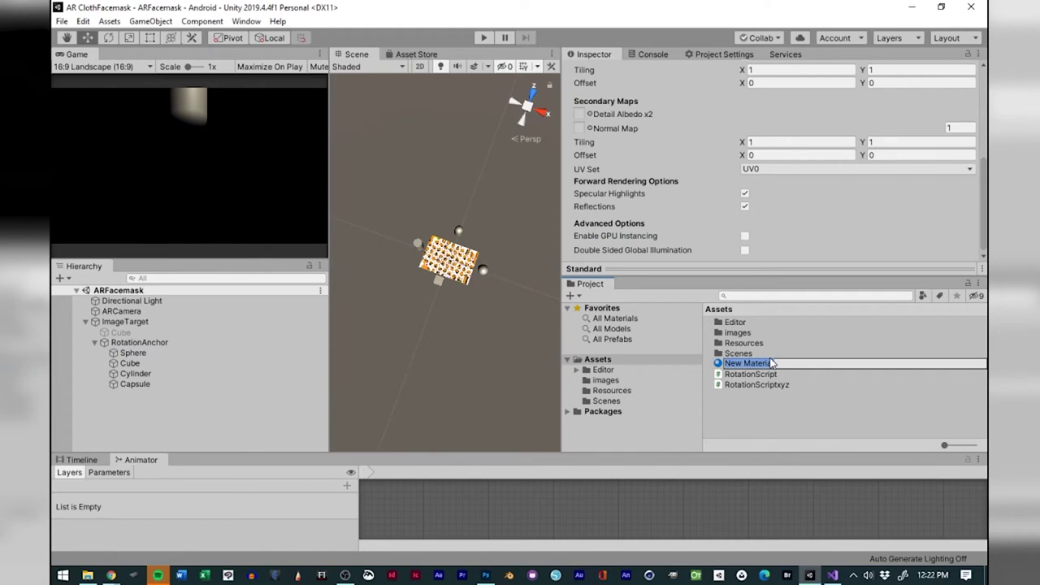
type("Blue")
key("Return")
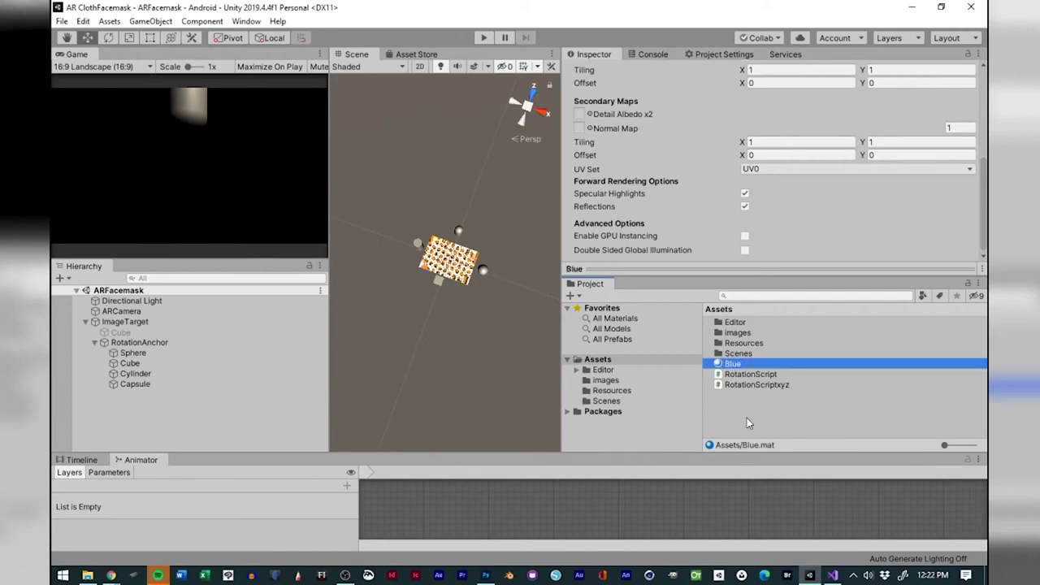
Set the Blue material's albedo colour to a saturated blue.
scroll(714, 214, "up", 5)
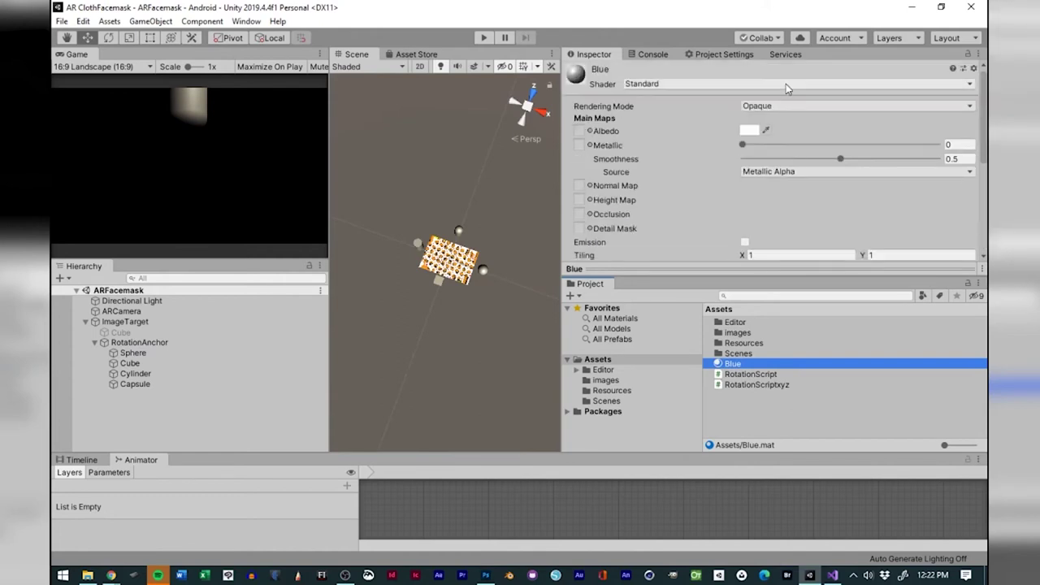
left_click(750, 131)
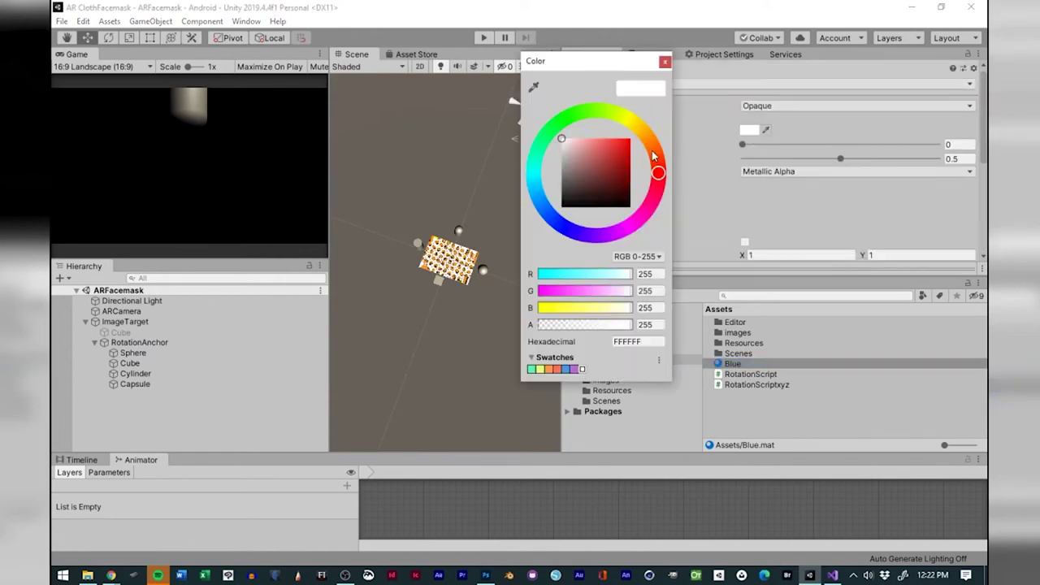
left_click(551, 218)
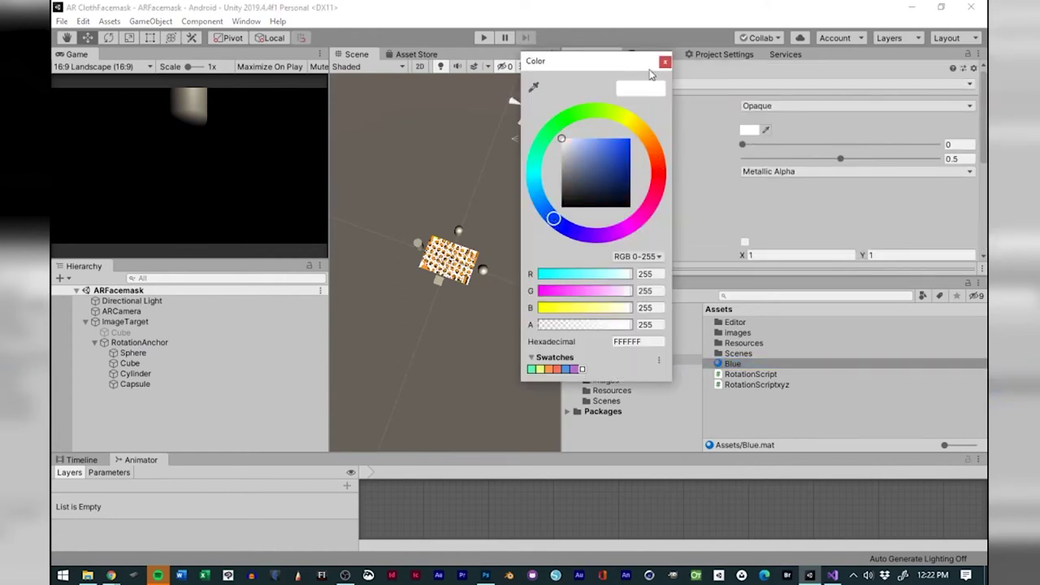
left_click(665, 61)
left_click(749, 131)
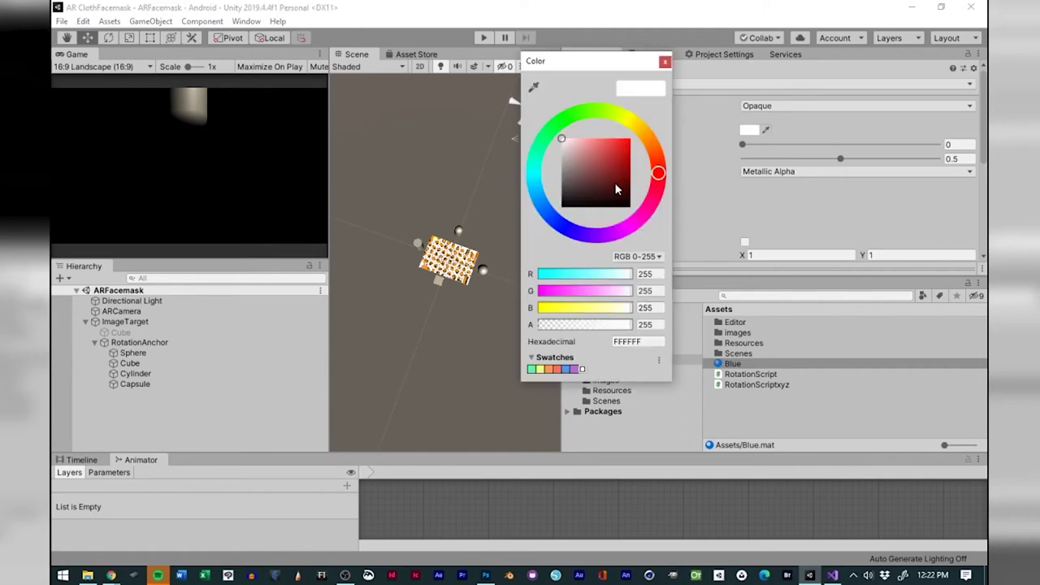
left_click(555, 223)
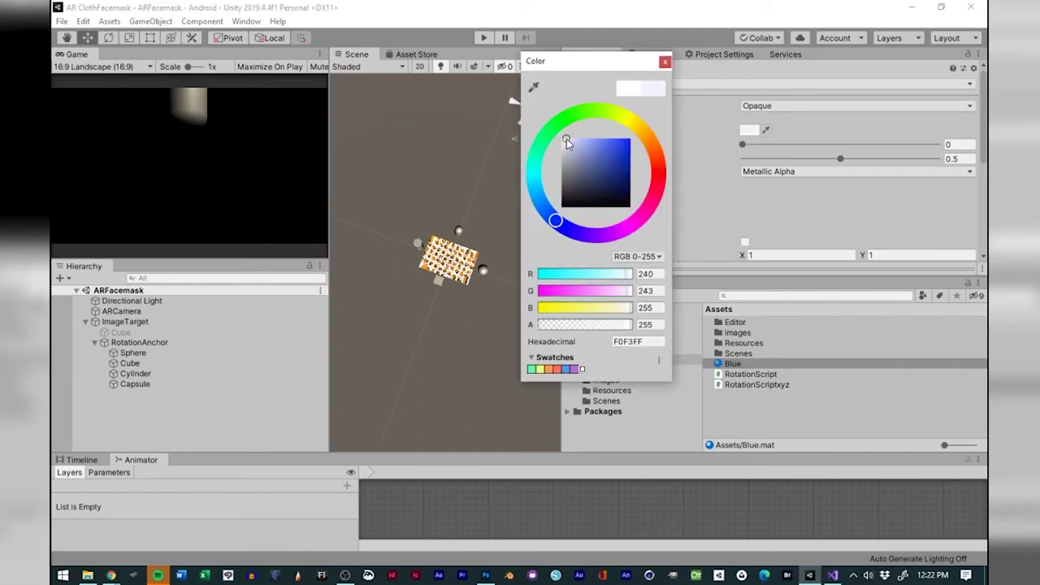
left_click_drag(567, 139, 630, 140)
left_click(665, 62)
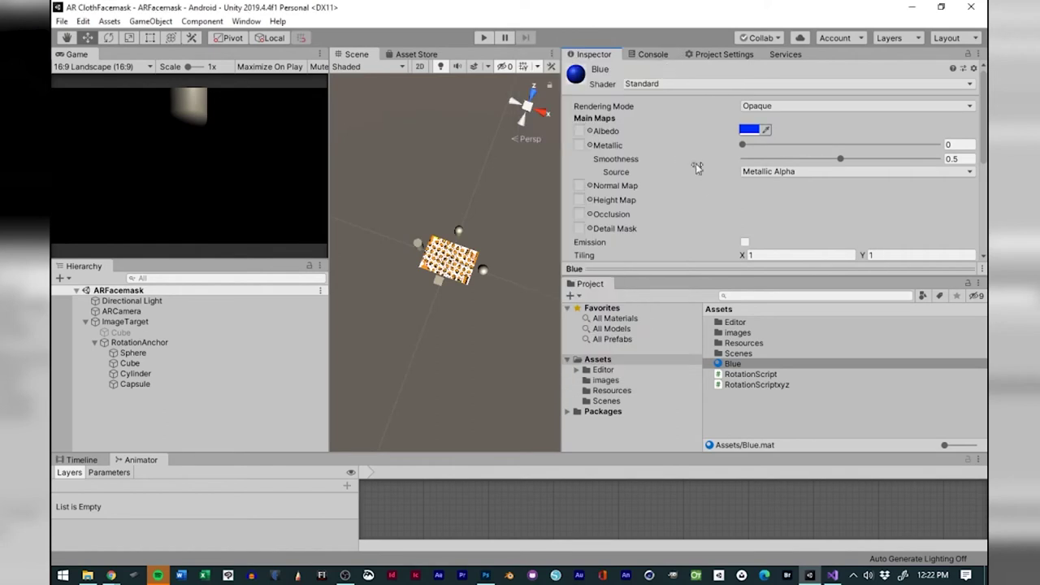
Duplicate the Blue material and rename the copies Red, Yellow and Green.
left_click(740, 366)
key("ctrl+d")
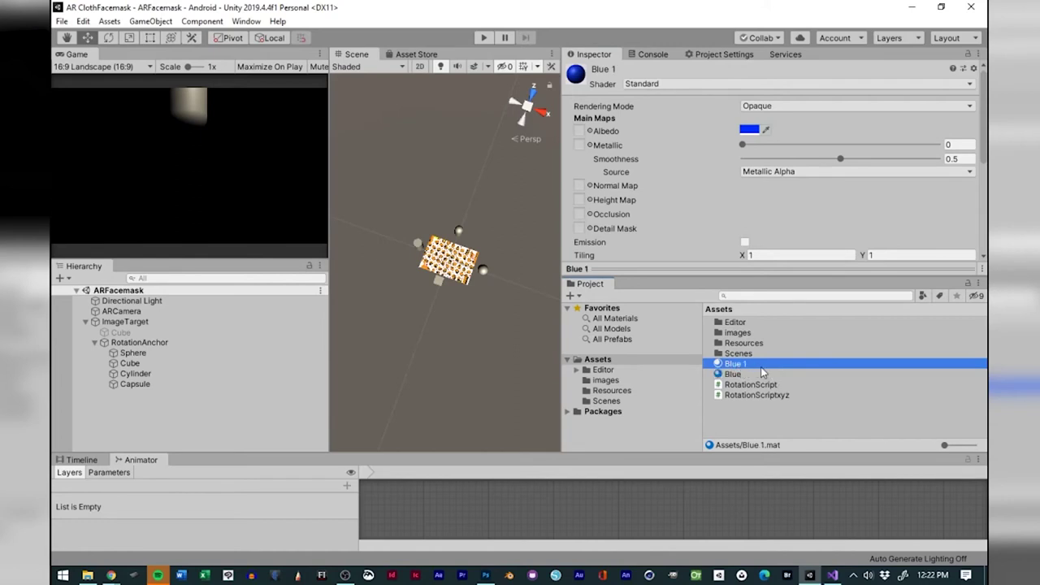
key("ctrl+d")
key("ctrl+d")
left_click(743, 365)
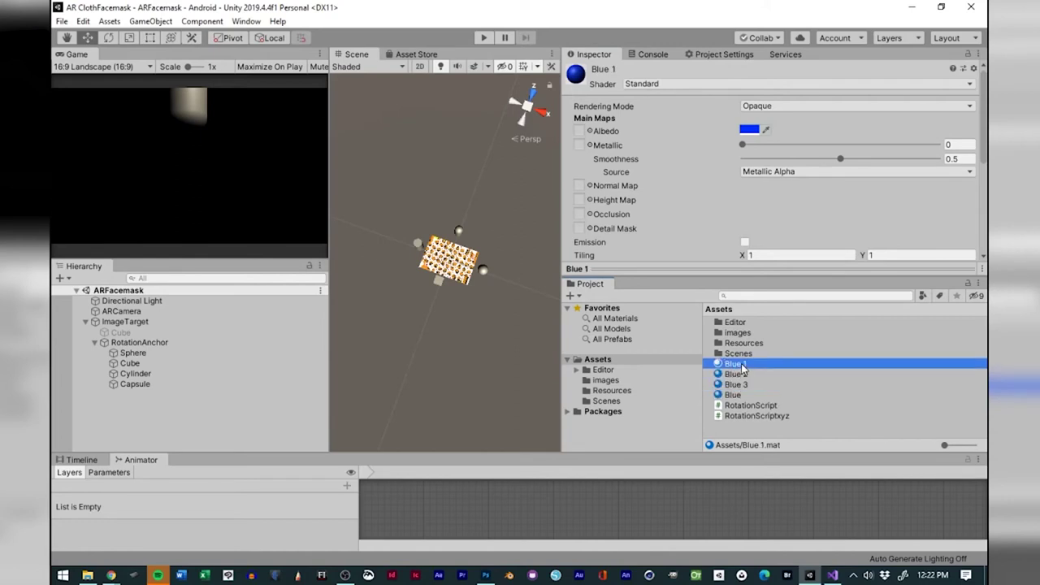
left_click(744, 365)
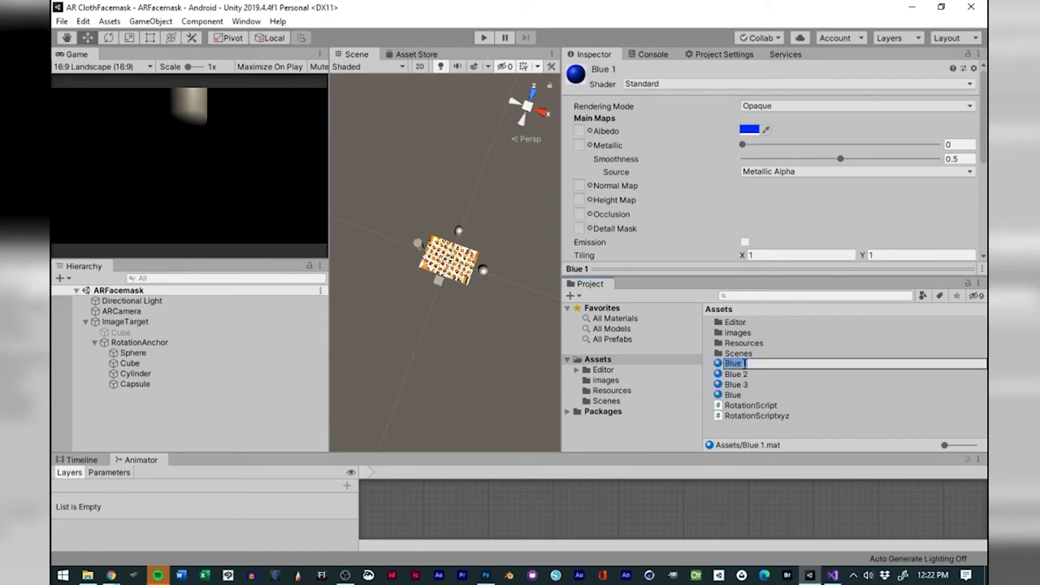
type("Red")
key("Return")
left_click(737, 366)
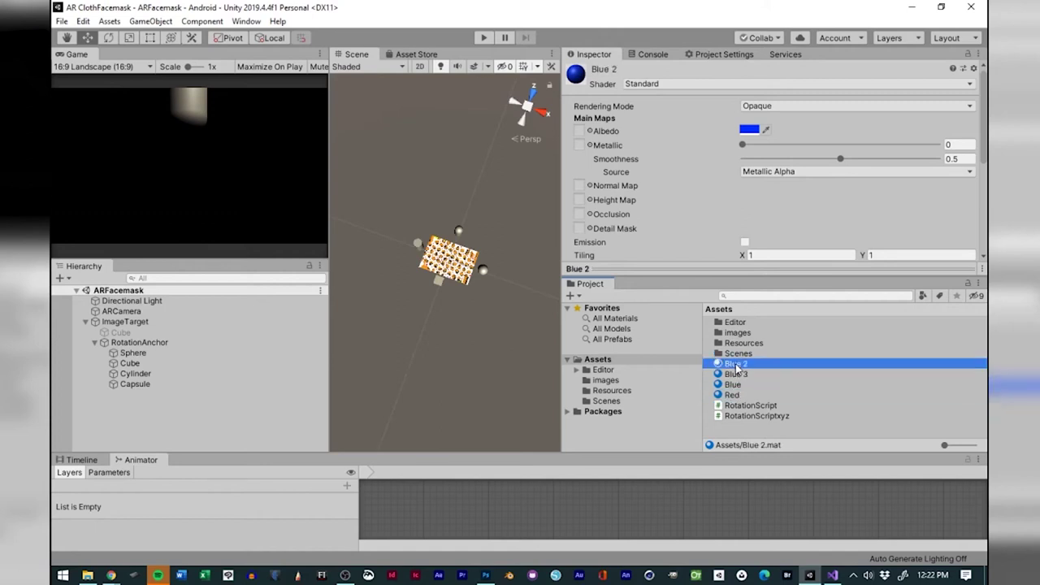
left_click(737, 366)
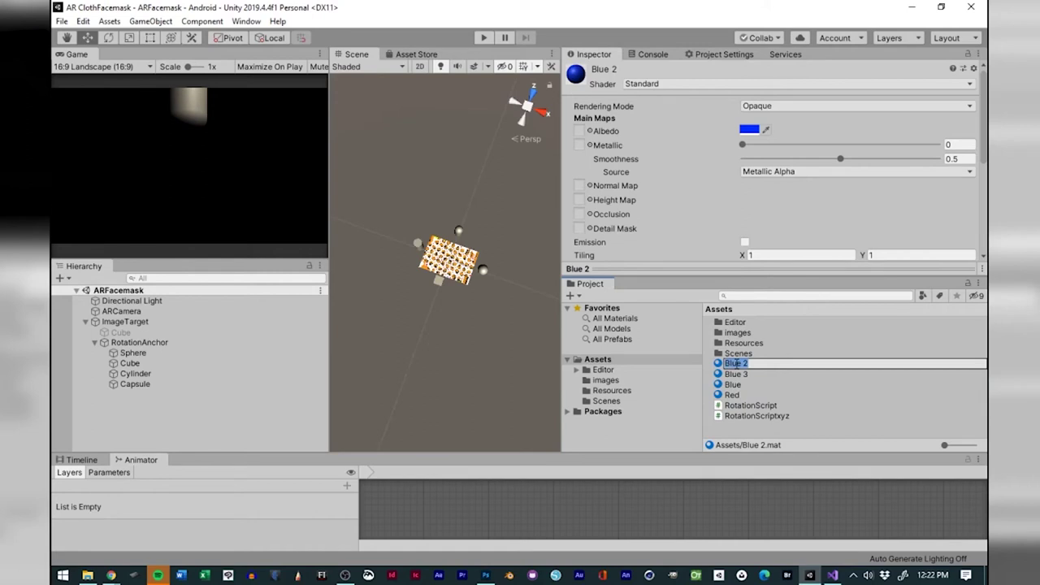
type("Yellow")
key("Return")
left_click(739, 365)
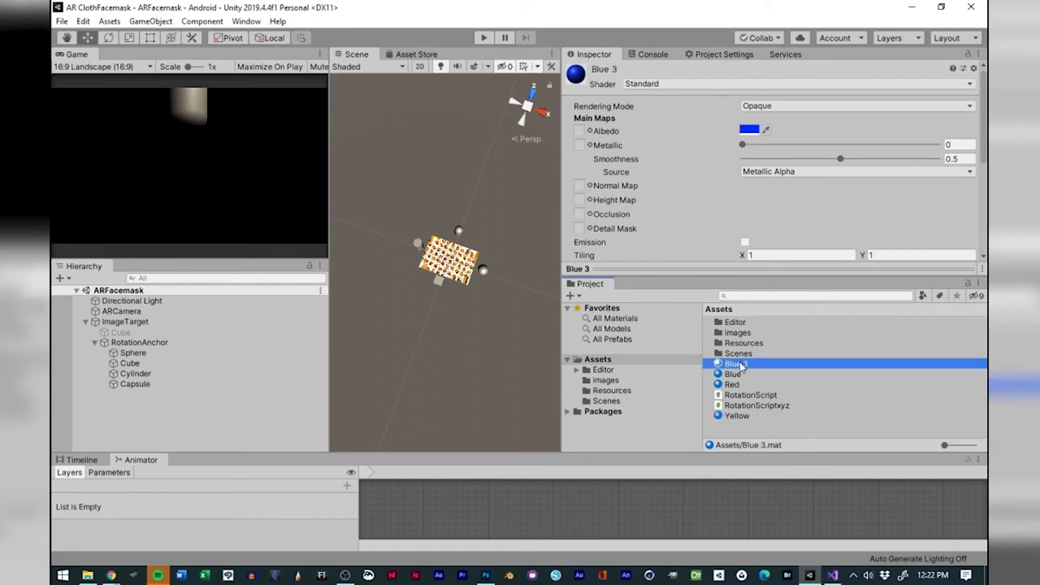
left_click(741, 366)
type("Gr")
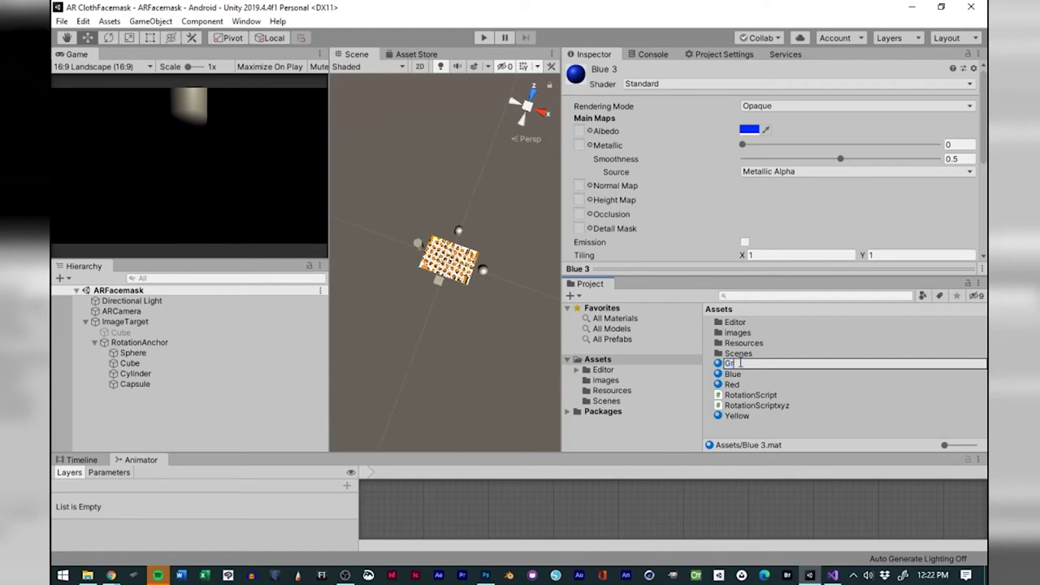
type("een")
key("Return")
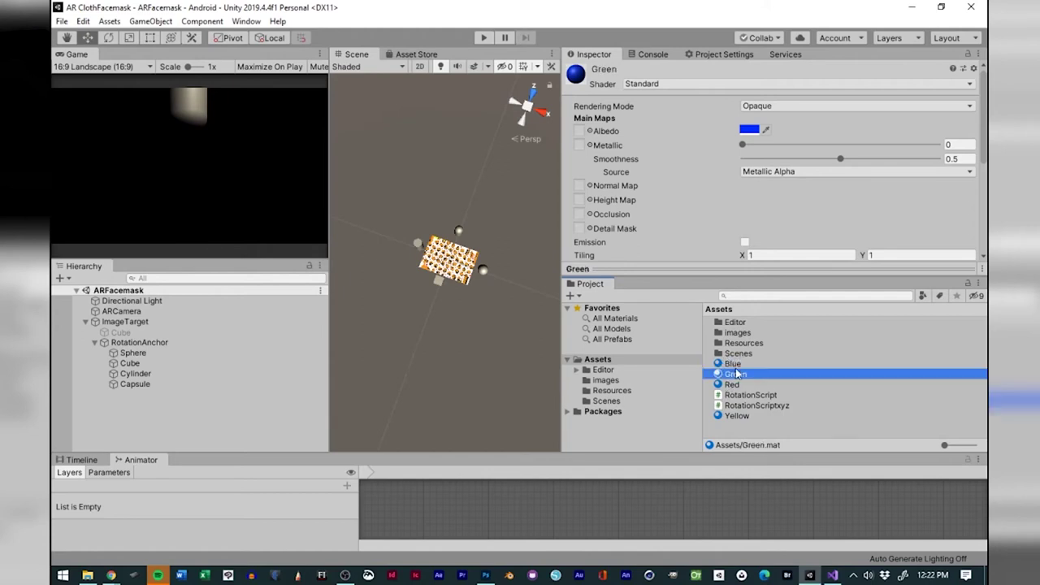
Set Green's albedo colour to green and Red's to pure red.
left_click(734, 365)
left_click(735, 374)
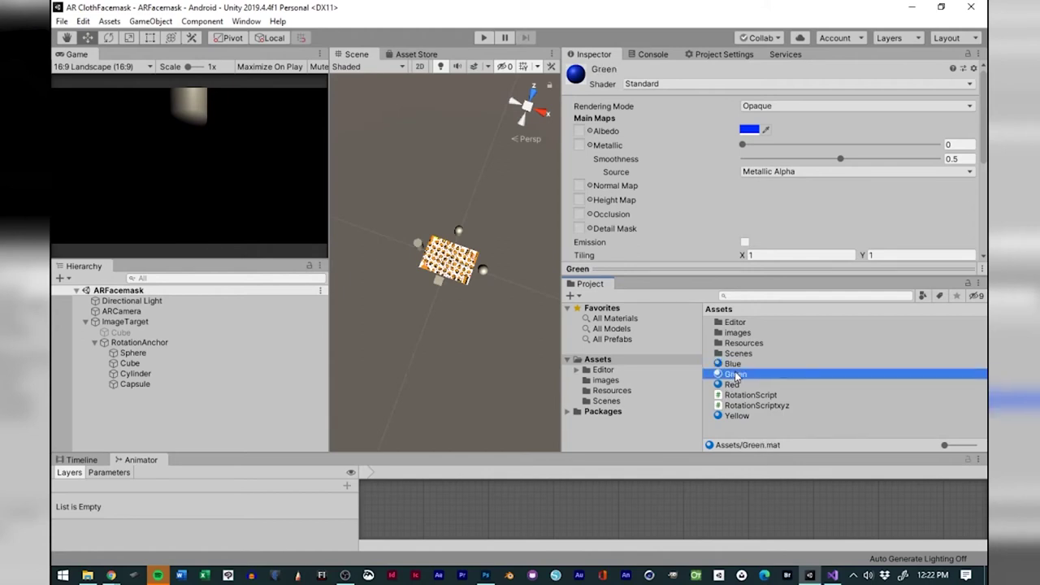
left_click(749, 128)
left_click_drag(558, 139, 581, 119)
left_click_drag(630, 168, 632, 169)
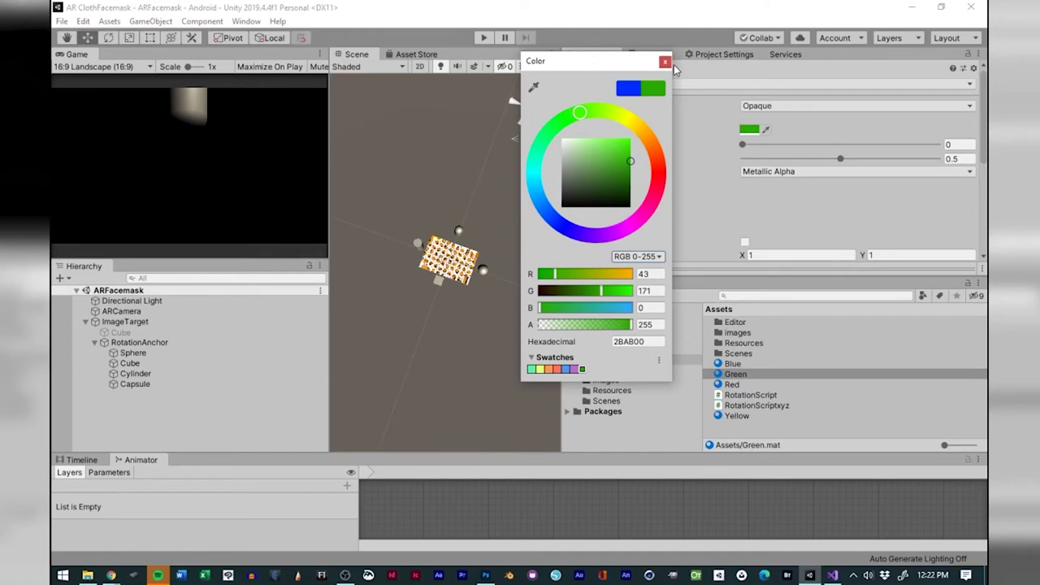
left_click(666, 63)
left_click(730, 384)
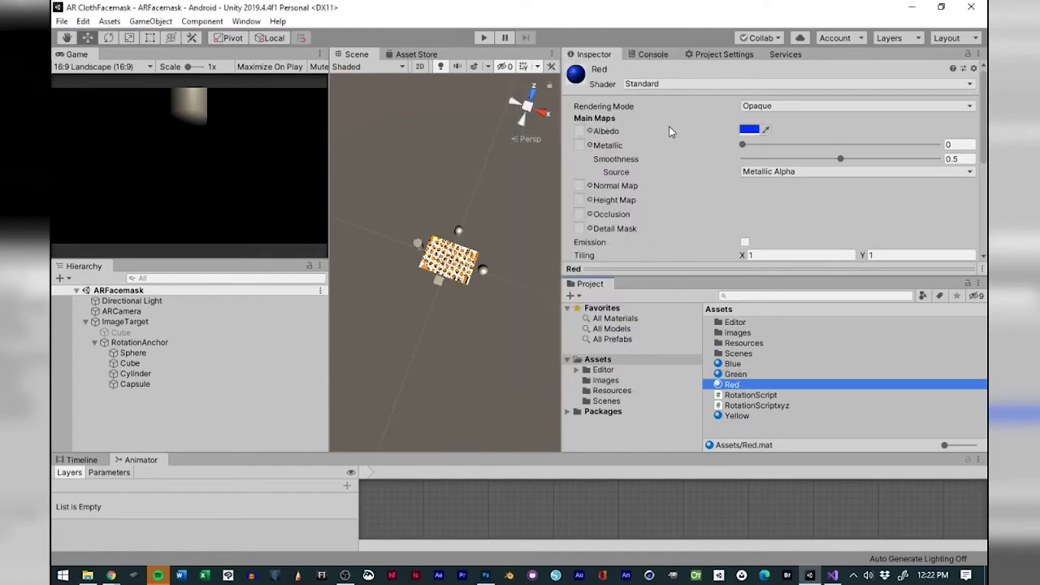
left_click(749, 128)
left_click_drag(666, 164, 667, 179)
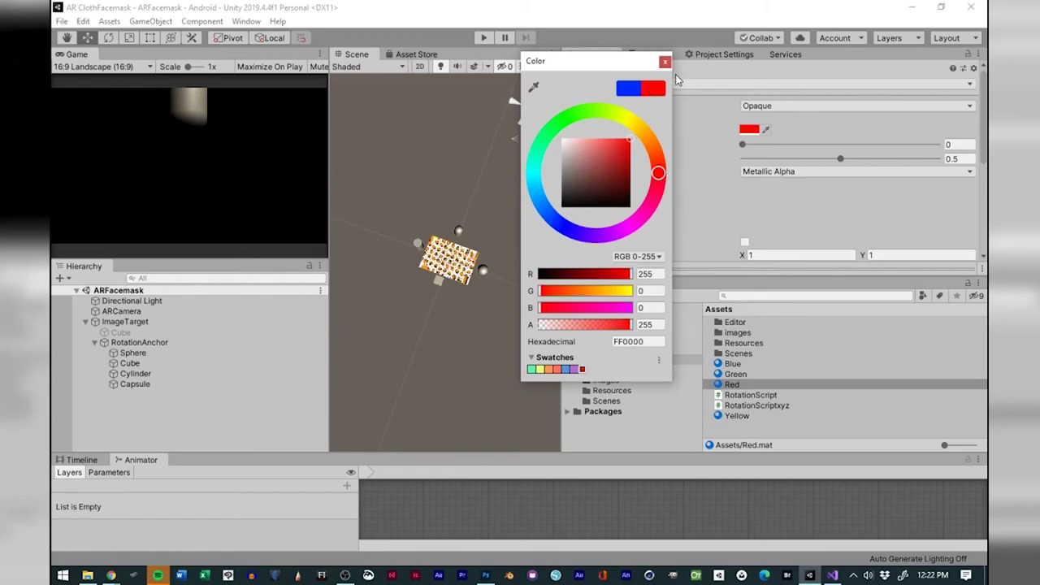
left_click(665, 62)
Set Yellow's albedo colour to yellow and apply the material to the Capsule.
left_click(736, 415)
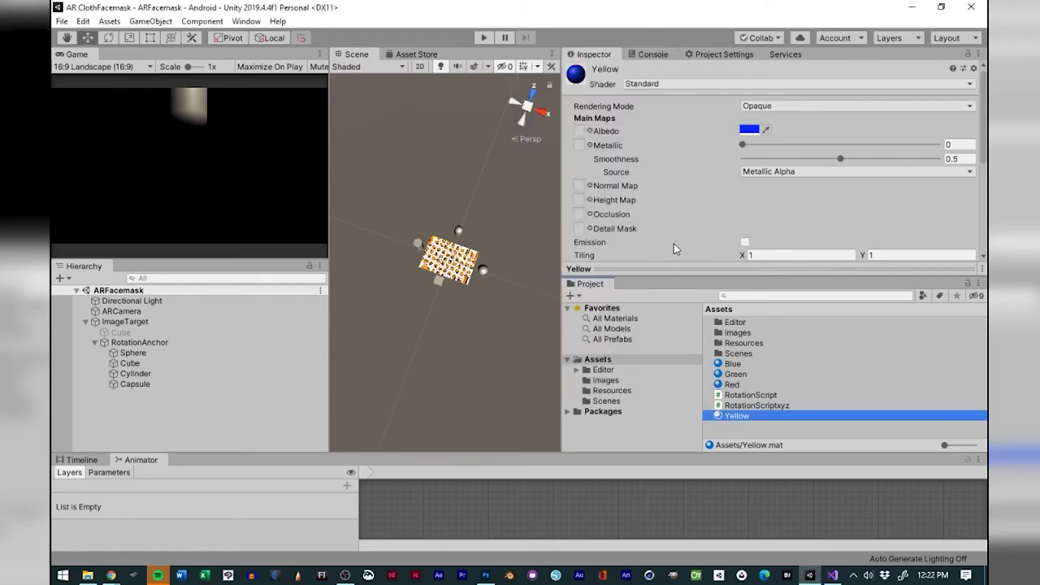
left_click(745, 130)
left_click_drag(606, 168, 629, 128)
left_click(629, 123)
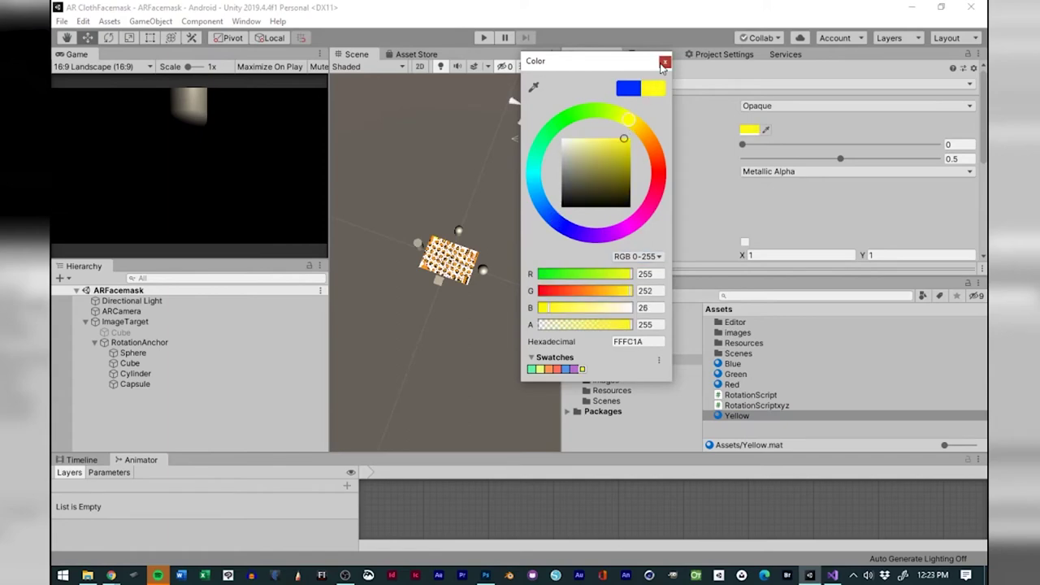
left_click(664, 62)
left_click_drag(737, 415, 134, 385)
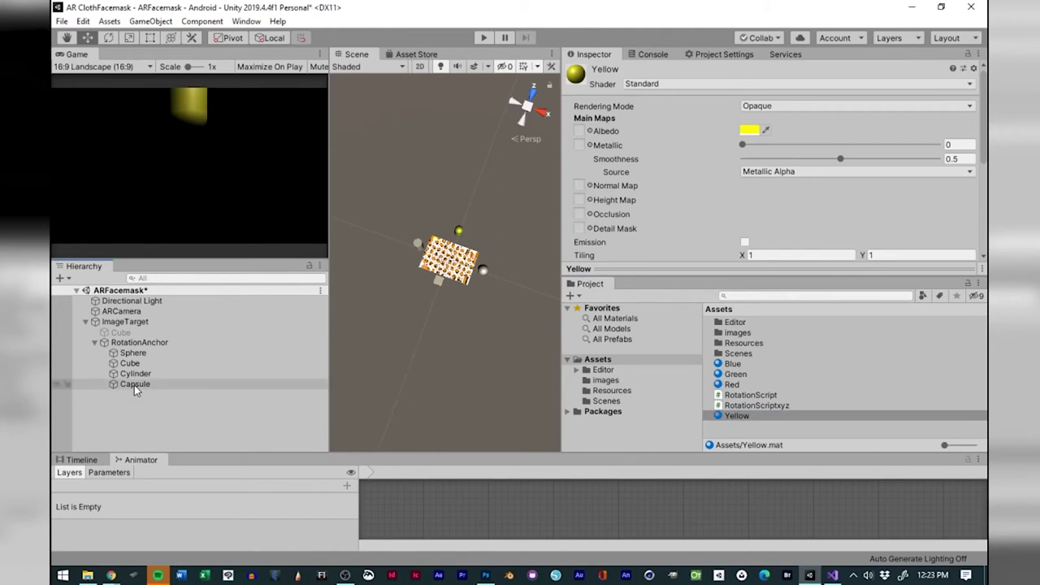
Apply the Red material to the Cylinder, Green to the Cube, and Blue to the Sphere.
left_click_drag(735, 385, 135, 375)
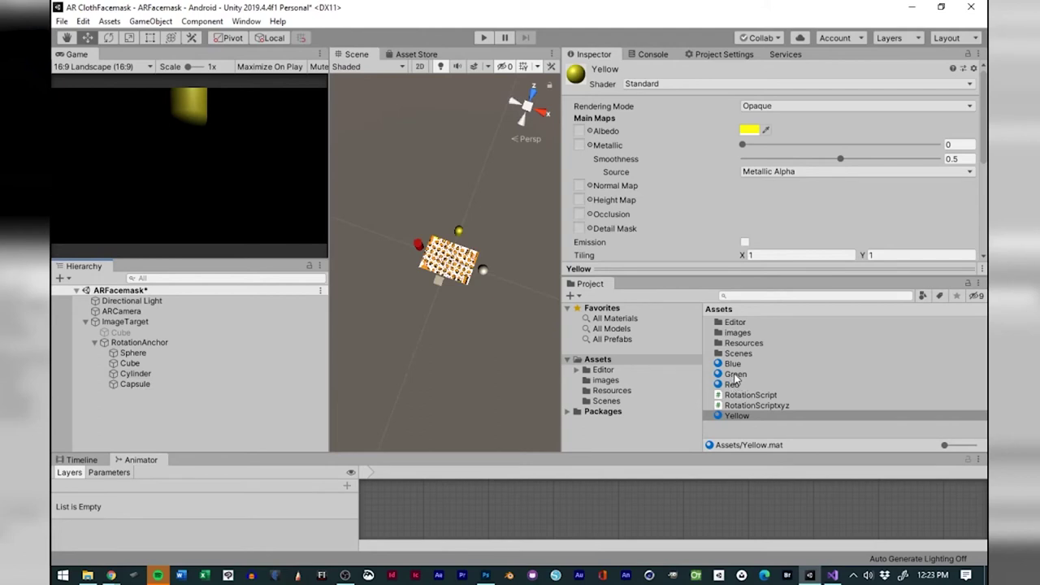
left_click_drag(736, 374, 127, 370)
left_click_drag(732, 364, 134, 353)
Save the ARFacemask scene and enter Play mode to test tracking with the webcam.
left_click(61, 21)
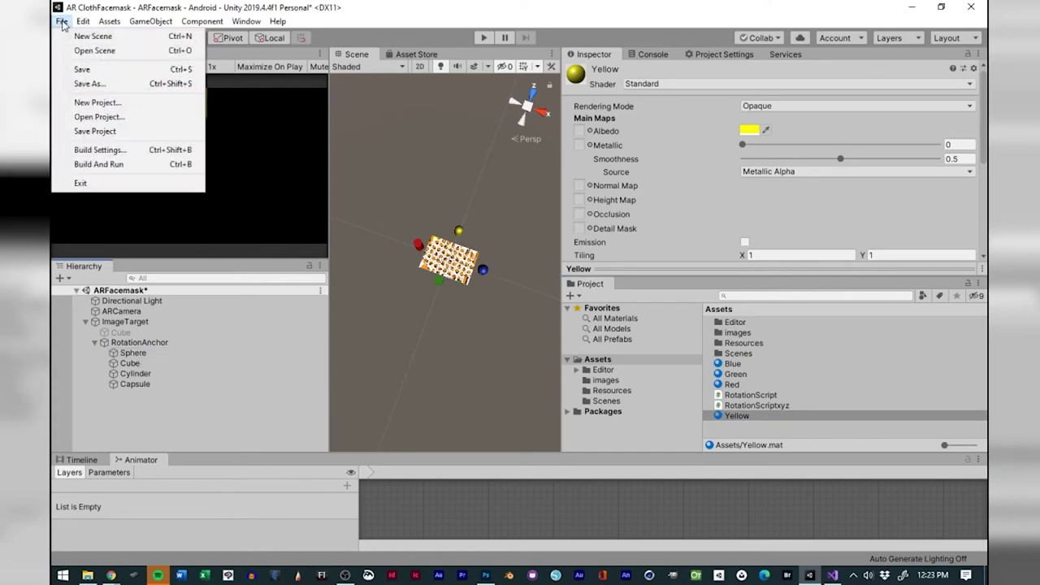
left_click(88, 72)
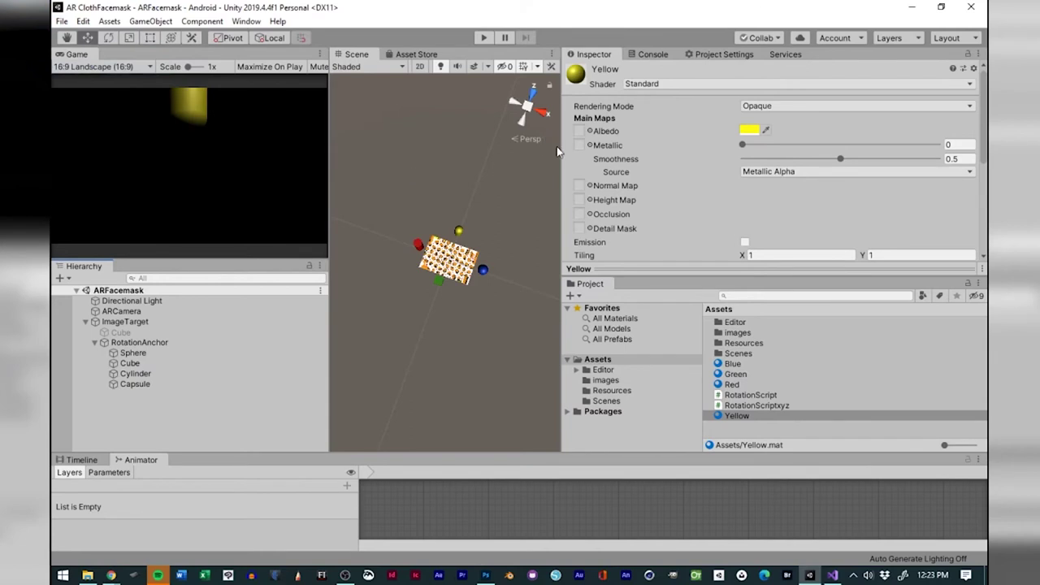
left_click(485, 39)
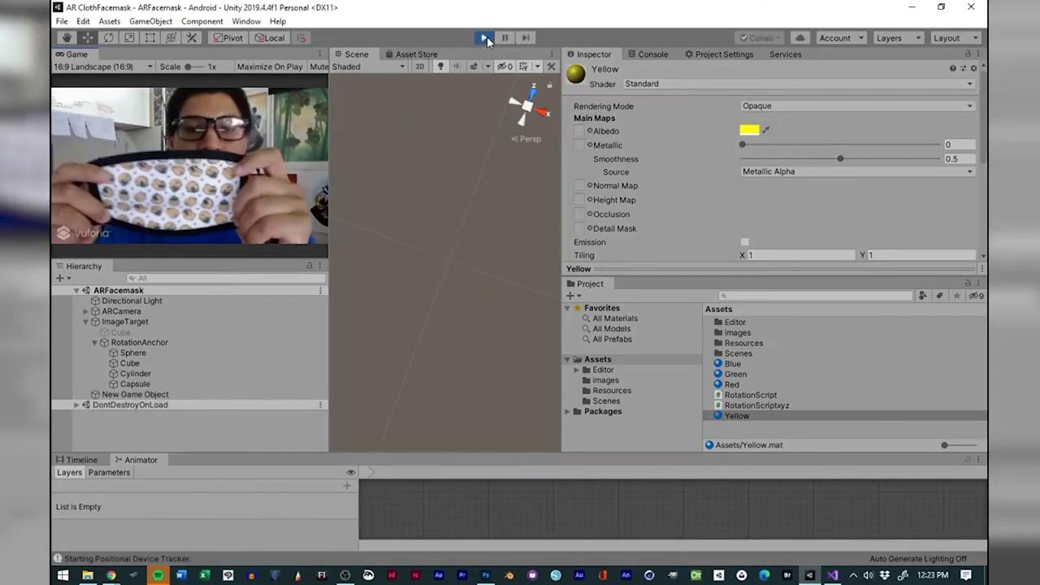
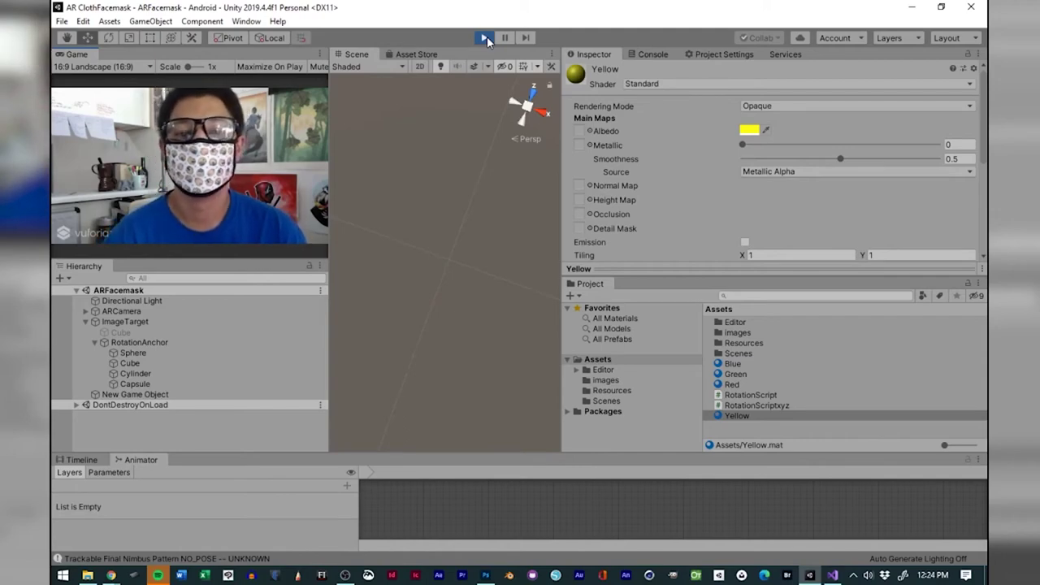
Stop the Unity webcam test and bring Photoshop's Facemask Print Template to the front.
left_click(485, 37)
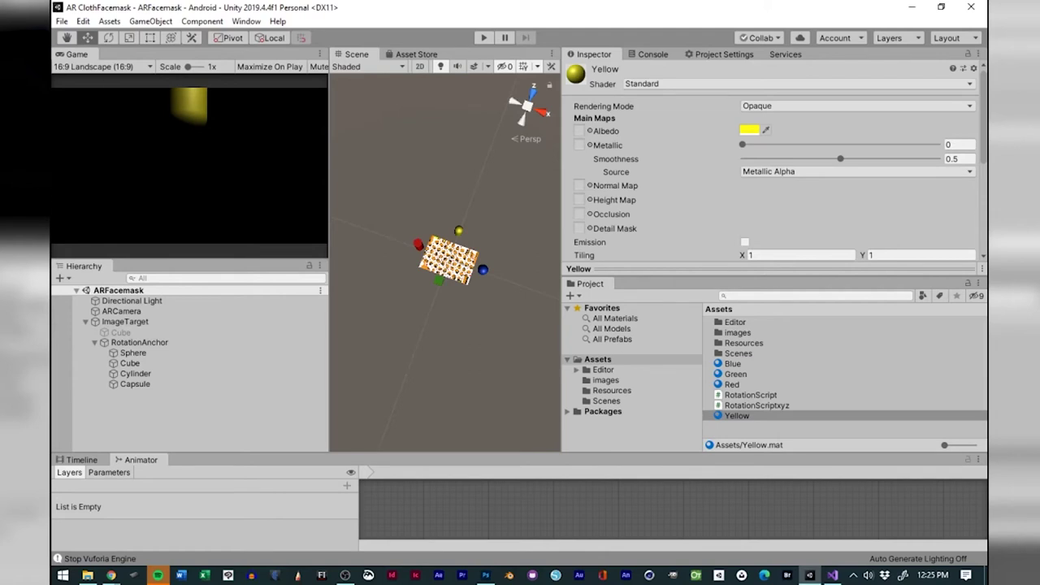
key("alt+Tab")
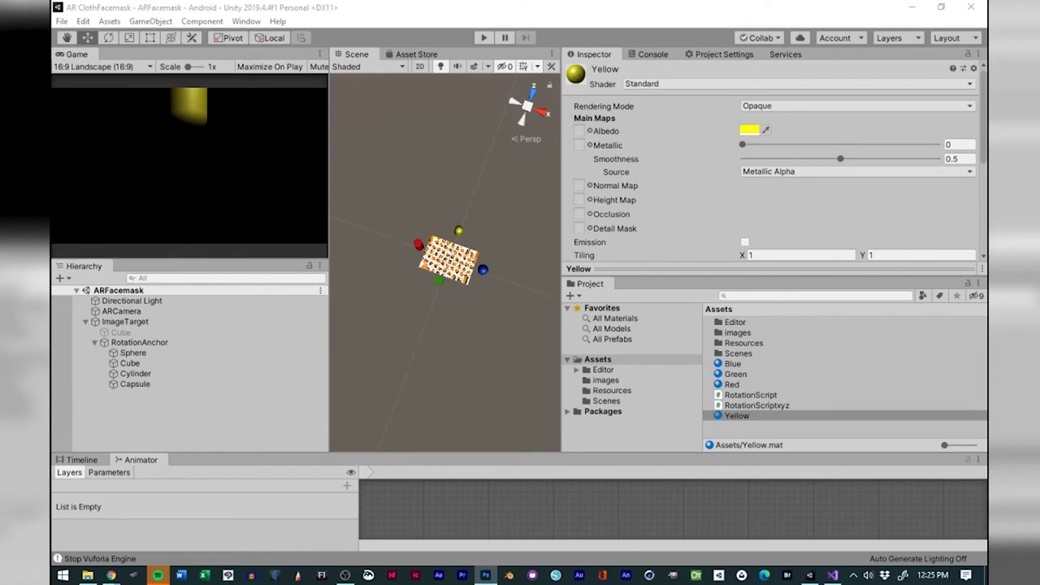
left_click(345, 574)
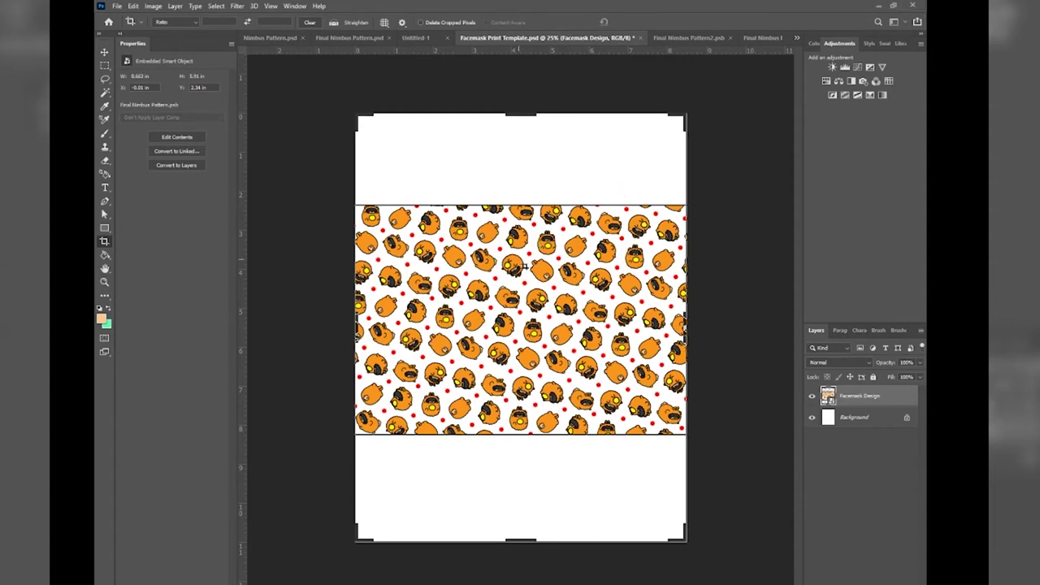
Rotate the Facemask Design layer 90° into portrait, then view Nimbus Pattern.psd.
left_click(104, 53)
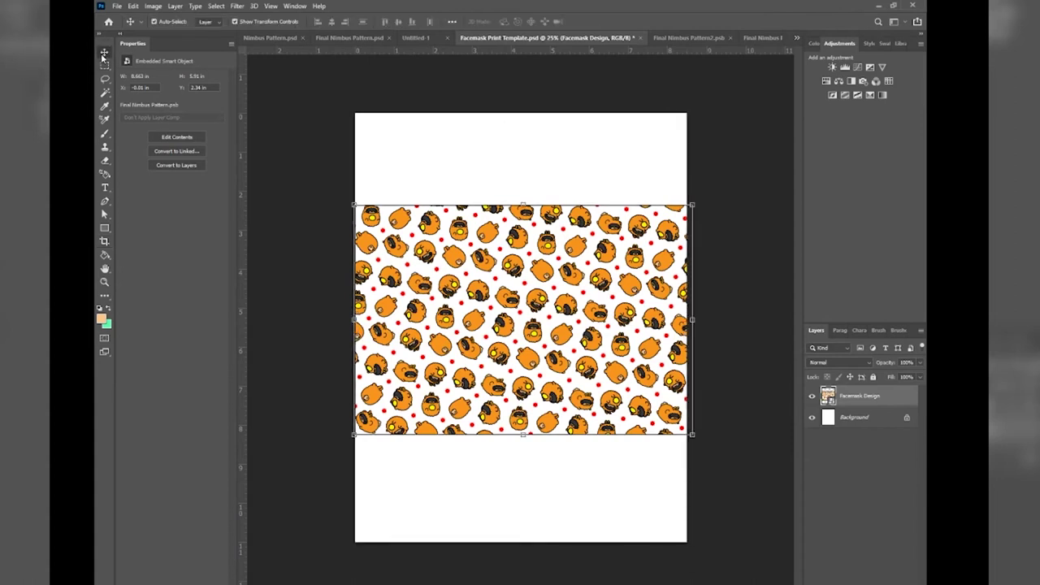
left_click(701, 198)
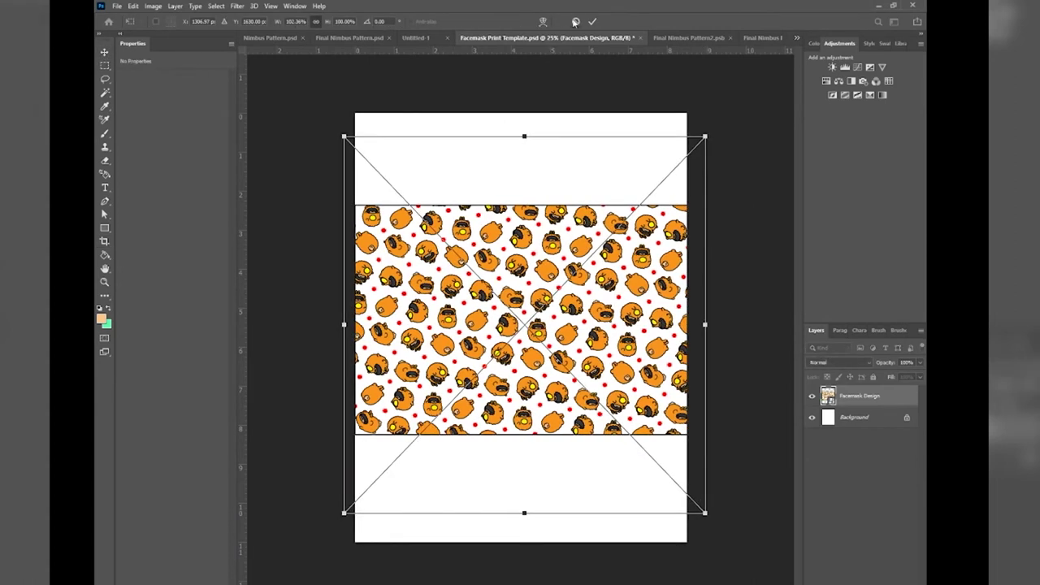
left_click(575, 22)
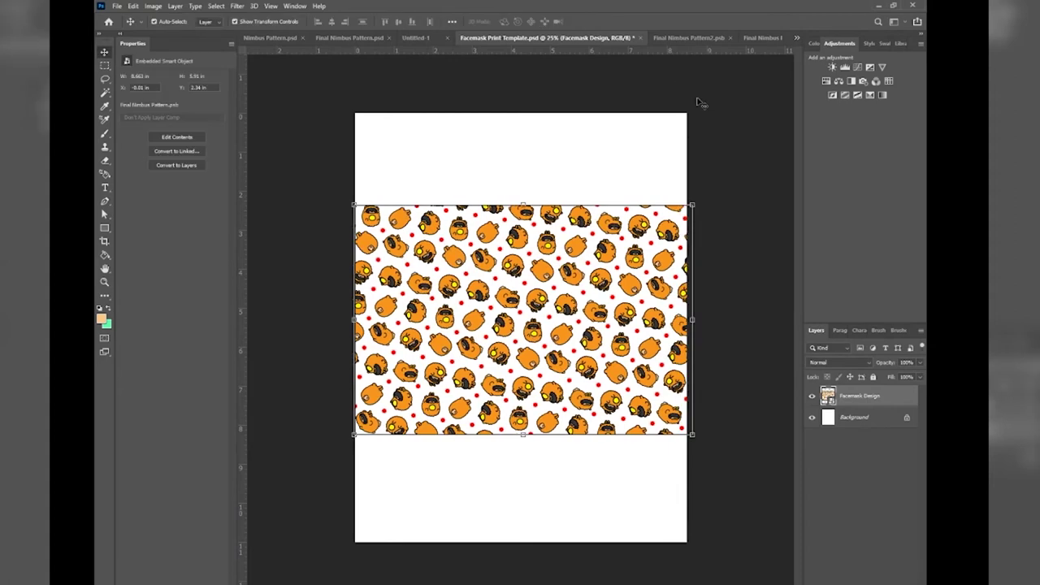
left_click(702, 199)
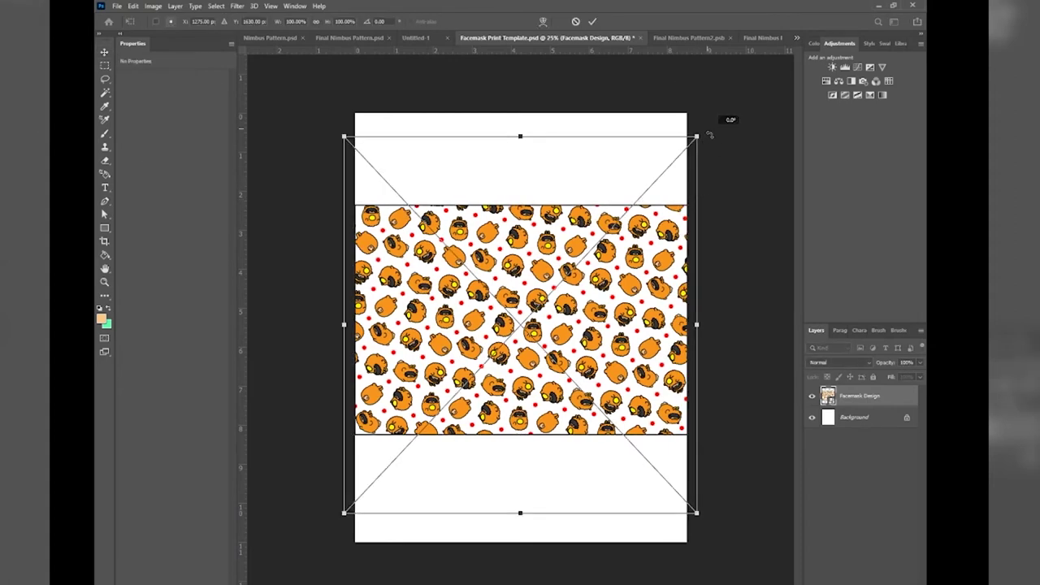
left_click_drag(709, 135, 691, 437)
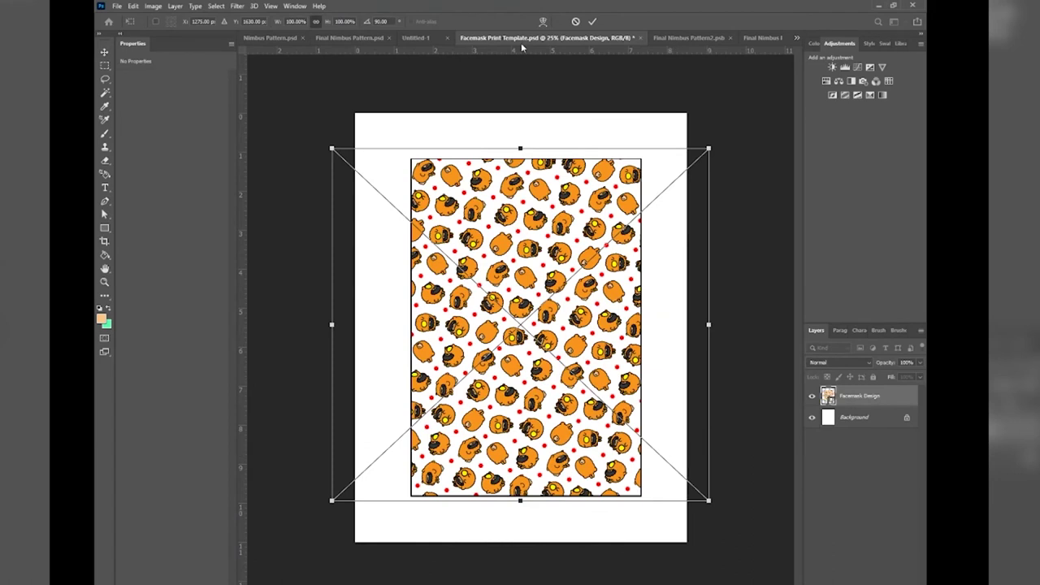
left_click(593, 22)
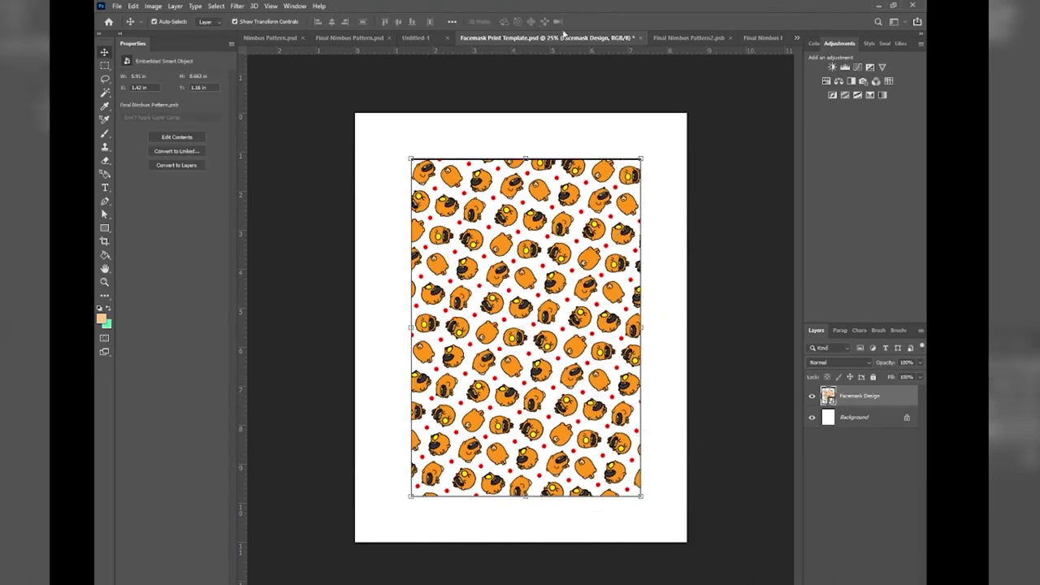
left_click(266, 38)
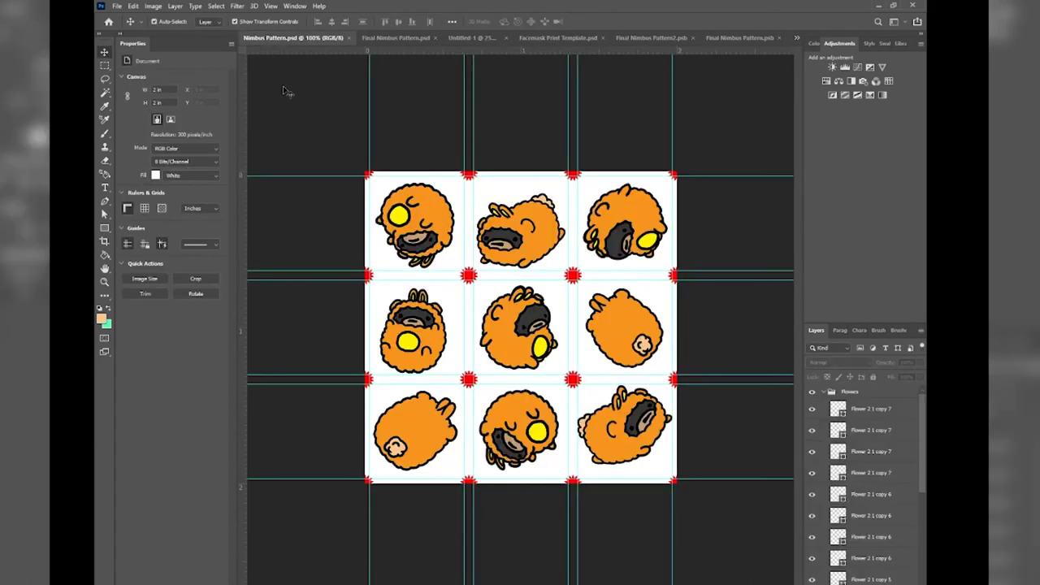
Collapse the Flowers group and bring Nimbus Design.psd to the front from the document list.
left_click(823, 393)
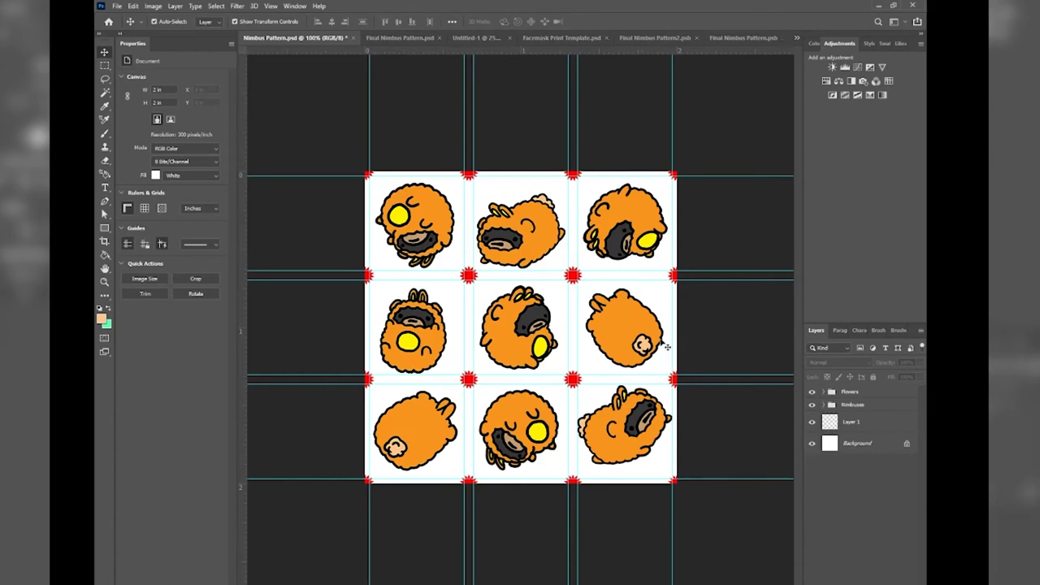
left_click(394, 38)
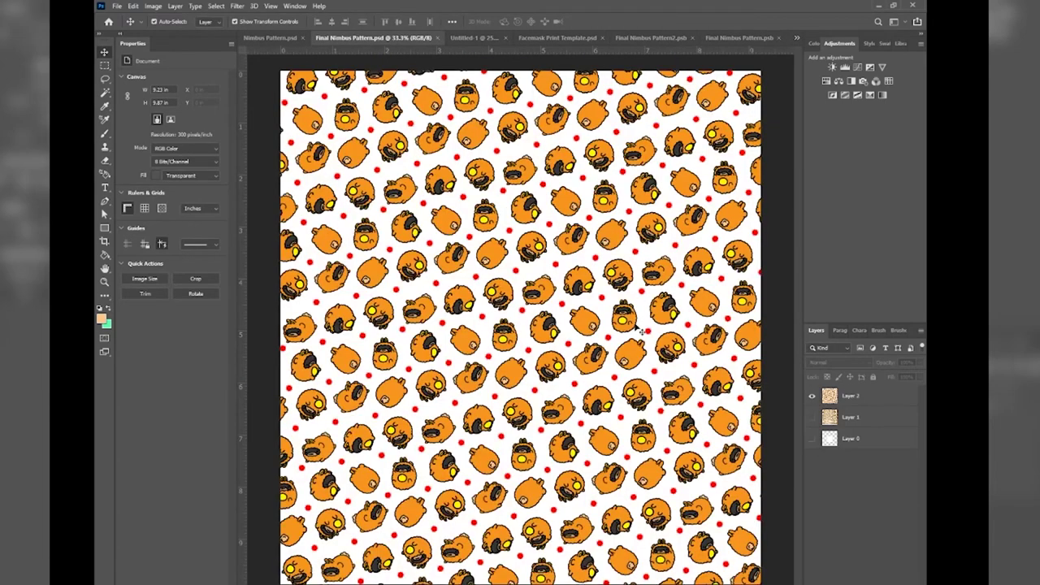
left_click(457, 38)
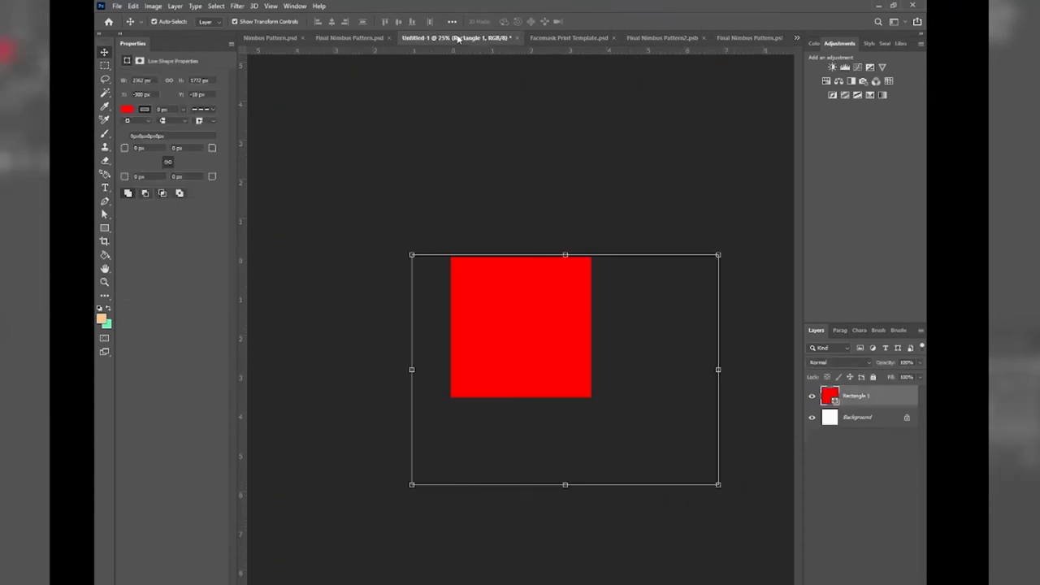
left_click(274, 38)
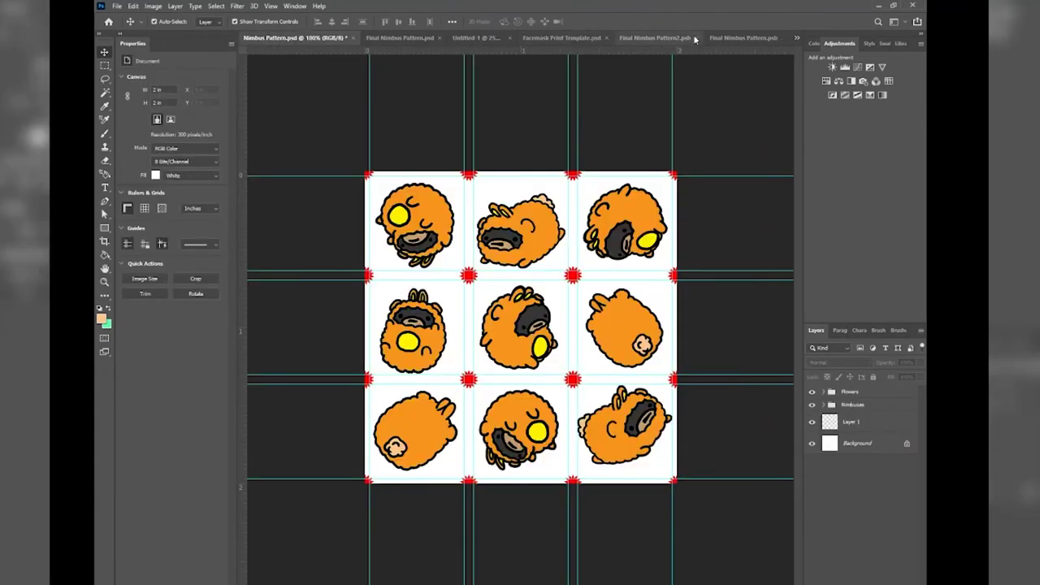
left_click(795, 41)
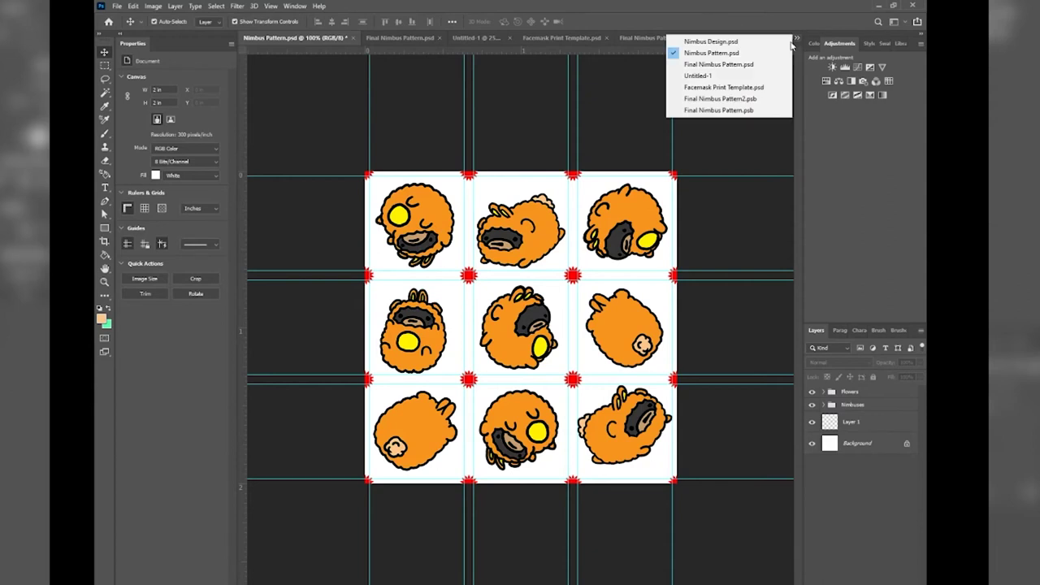
left_click(743, 42)
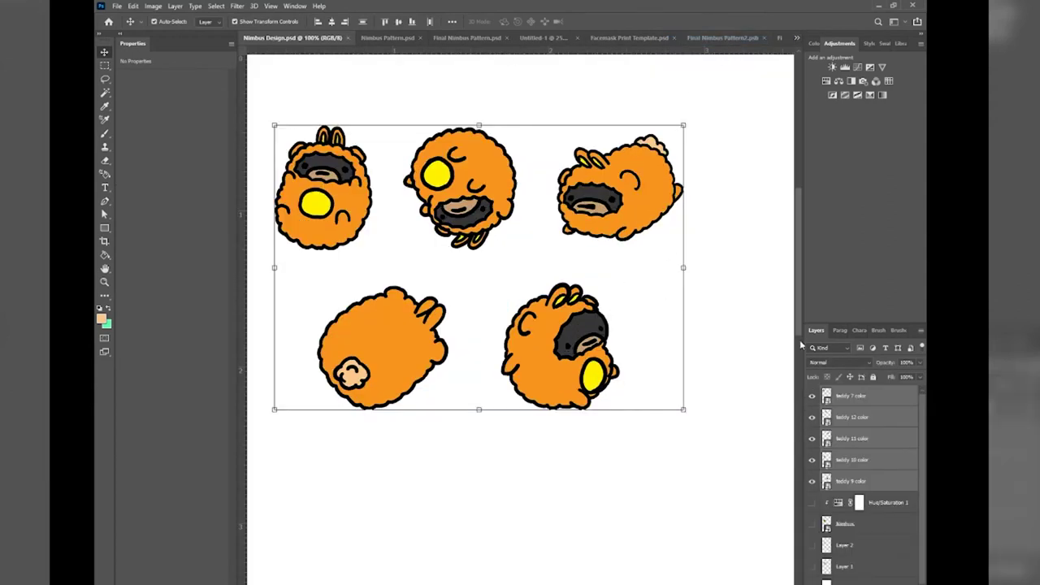
Hide teddy 7–9 and Hue/Saturation 1, show the Nimbus layer, and select it.
scroll(819, 413, "down", 1)
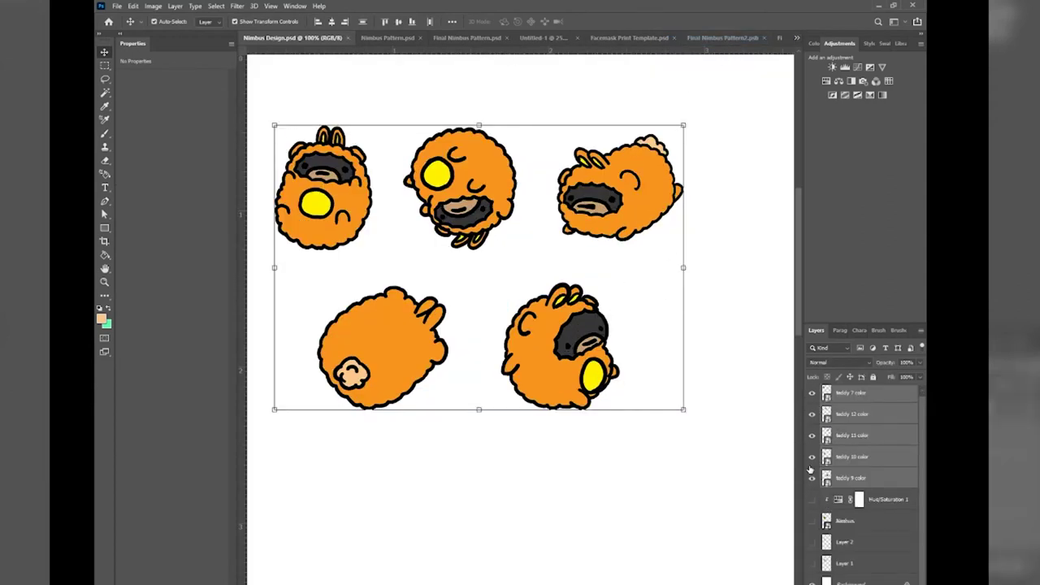
left_click_drag(811, 476, 811, 392)
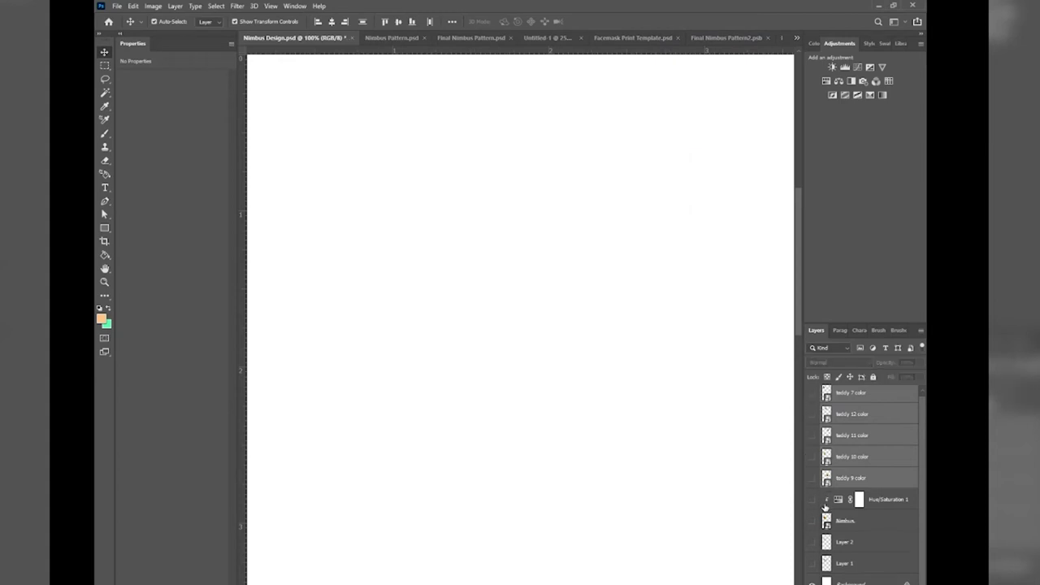
left_click(812, 521)
left_click(812, 500)
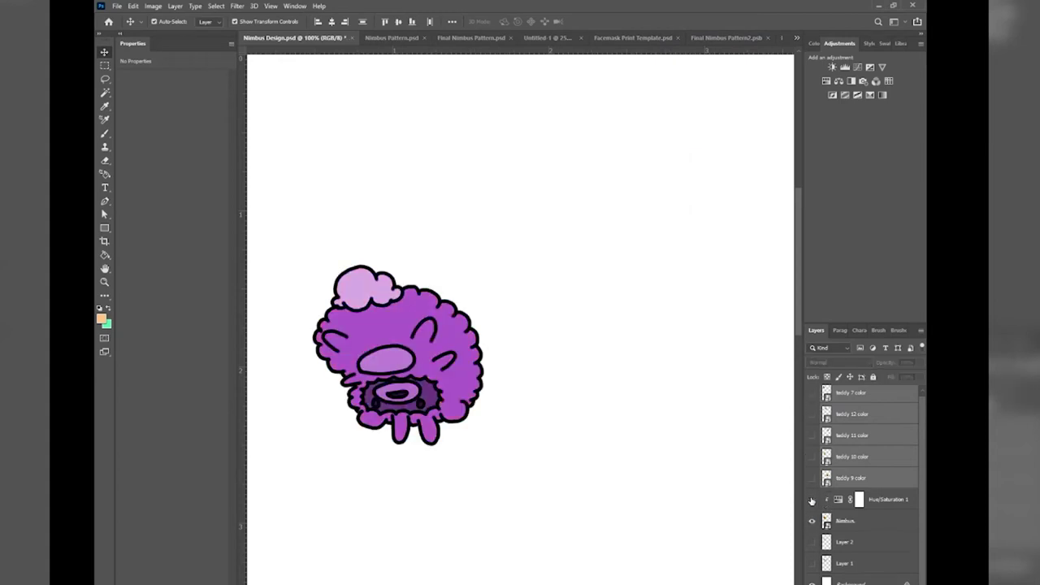
left_click(811, 500)
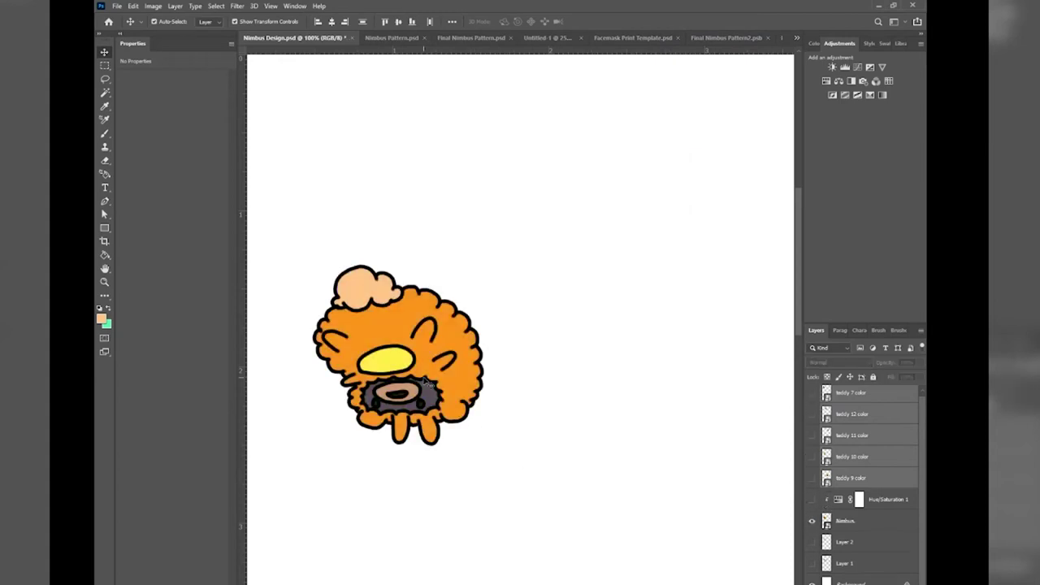
left_click(116, 5)
mouse_move(183, 159)
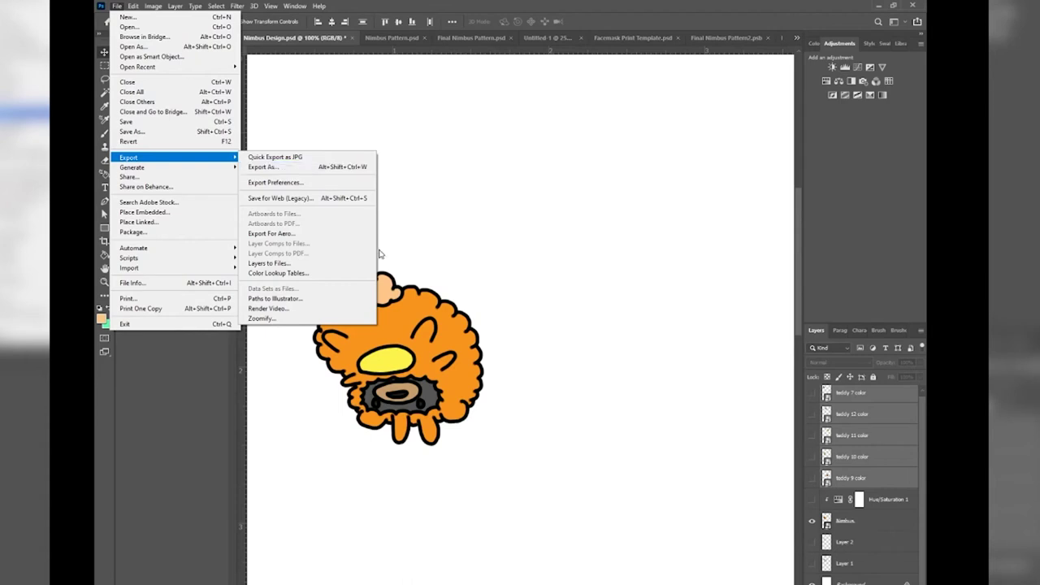
left_click(868, 528)
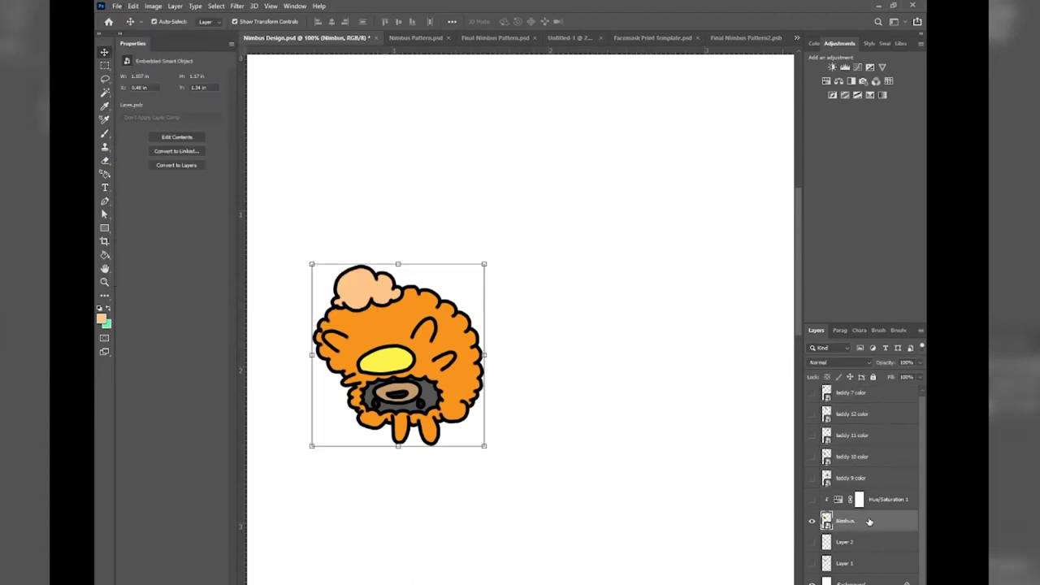
Open the Nimbus smart object and save its contents as Nimbus Art.psb in AR Facemask.
double_click(827, 521)
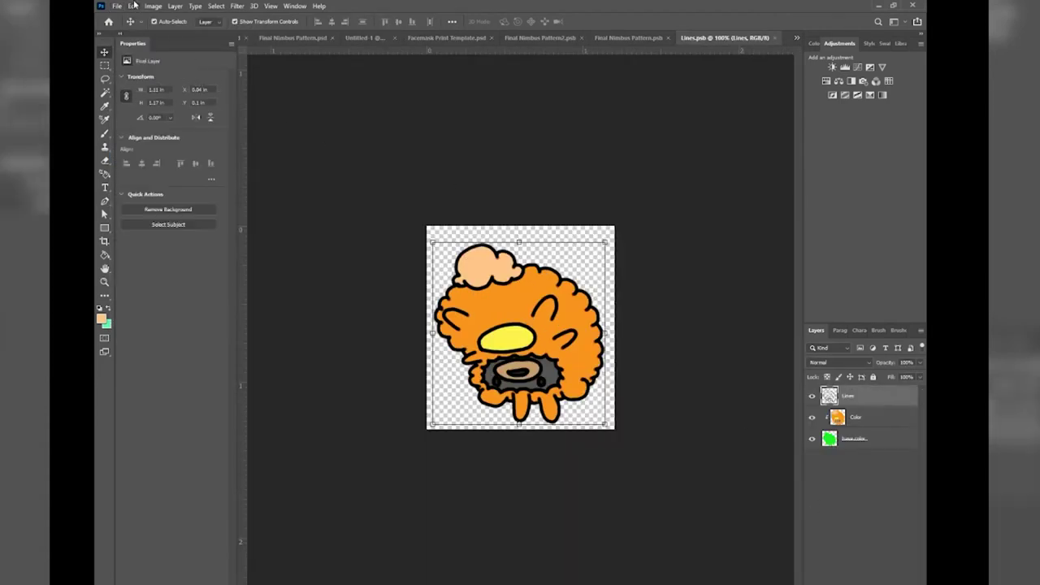
left_click(117, 6)
left_click(139, 130)
scroll(134, 207, "down", 3)
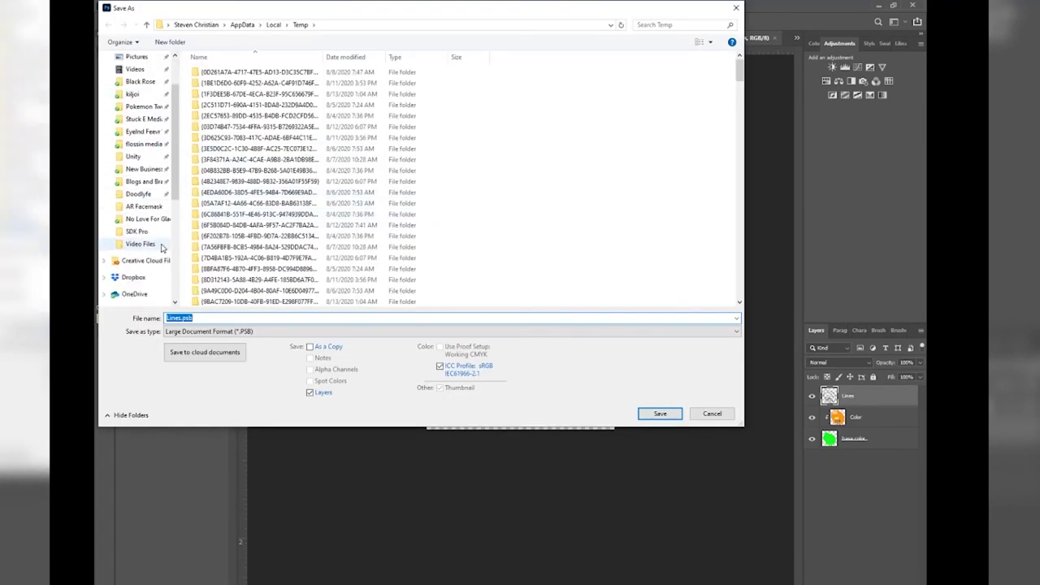
scroll(151, 236, "up", 3)
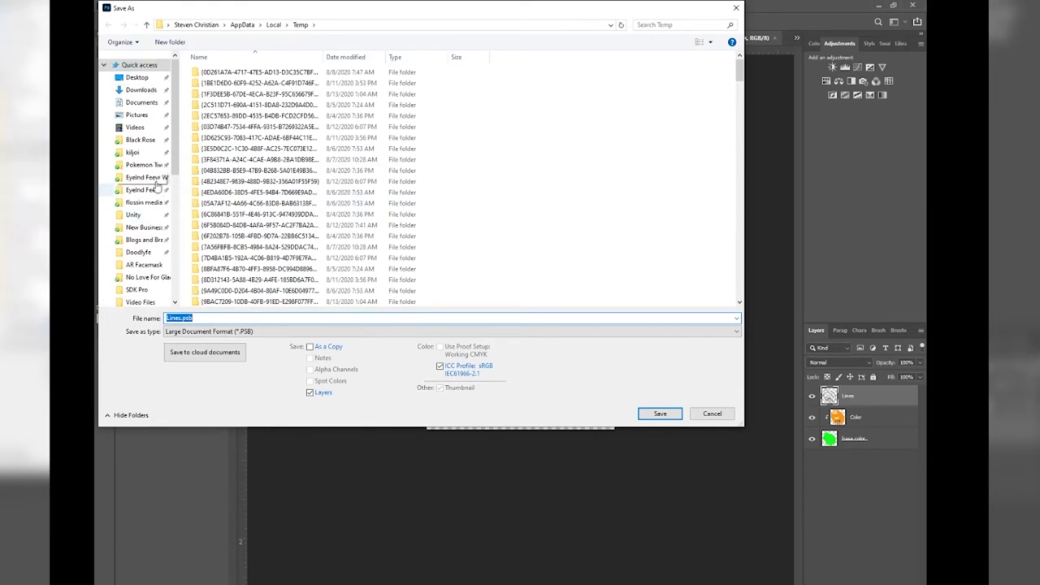
left_click(144, 244)
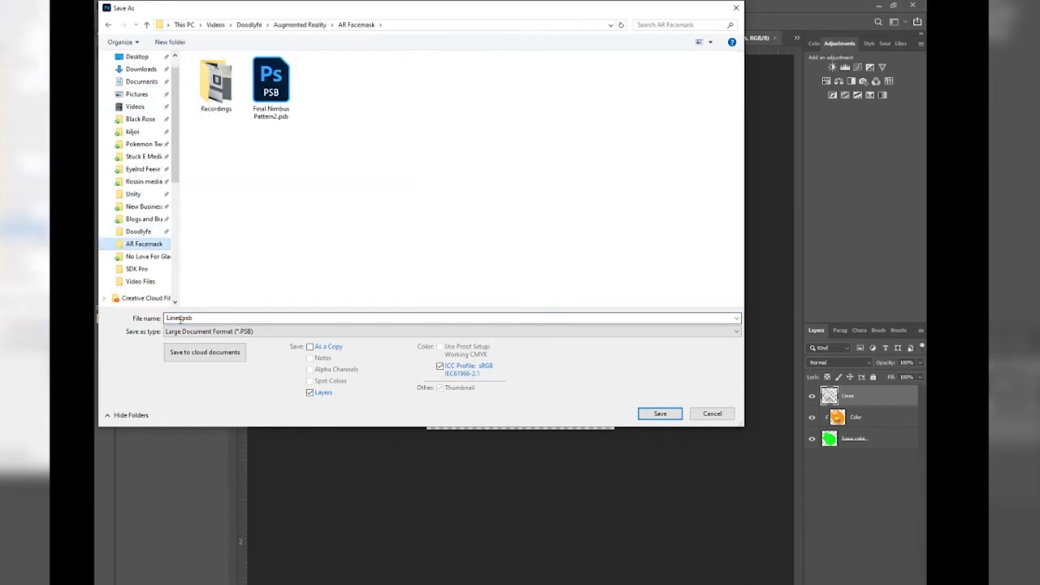
left_click_drag(180, 318, 152, 308)
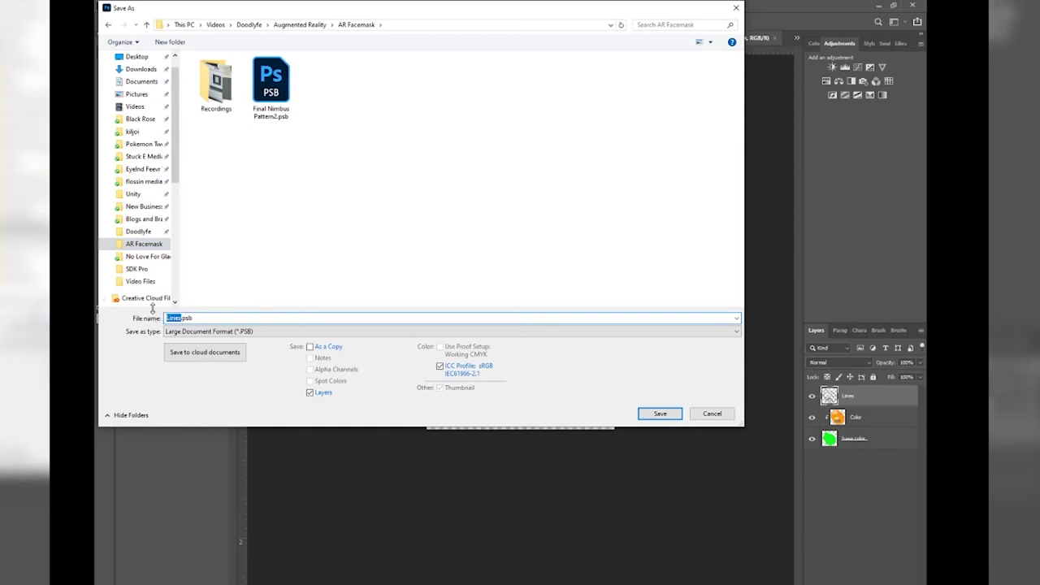
type("Nimbus Art")
key("Return")
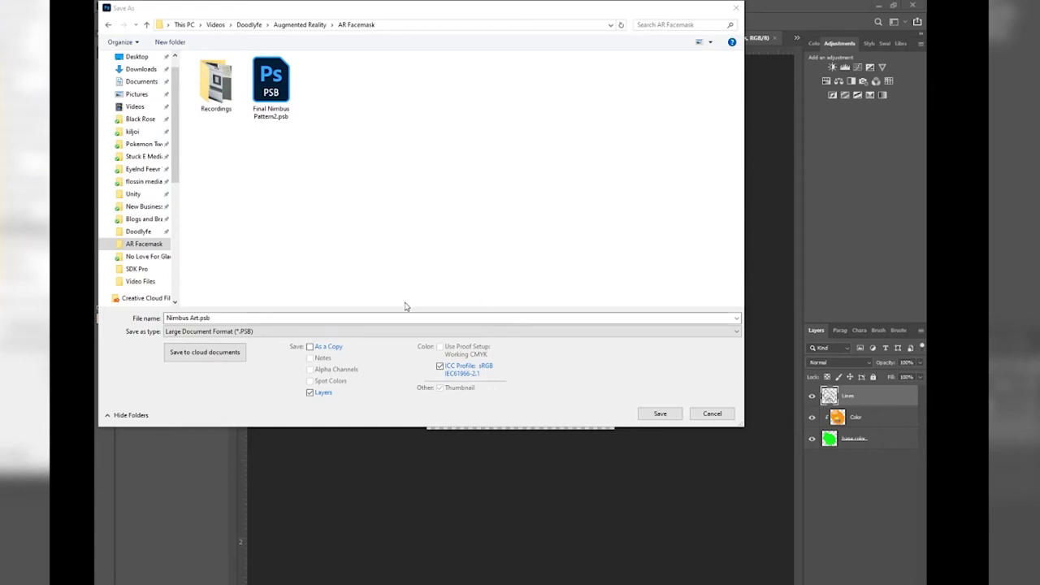
left_click(660, 413)
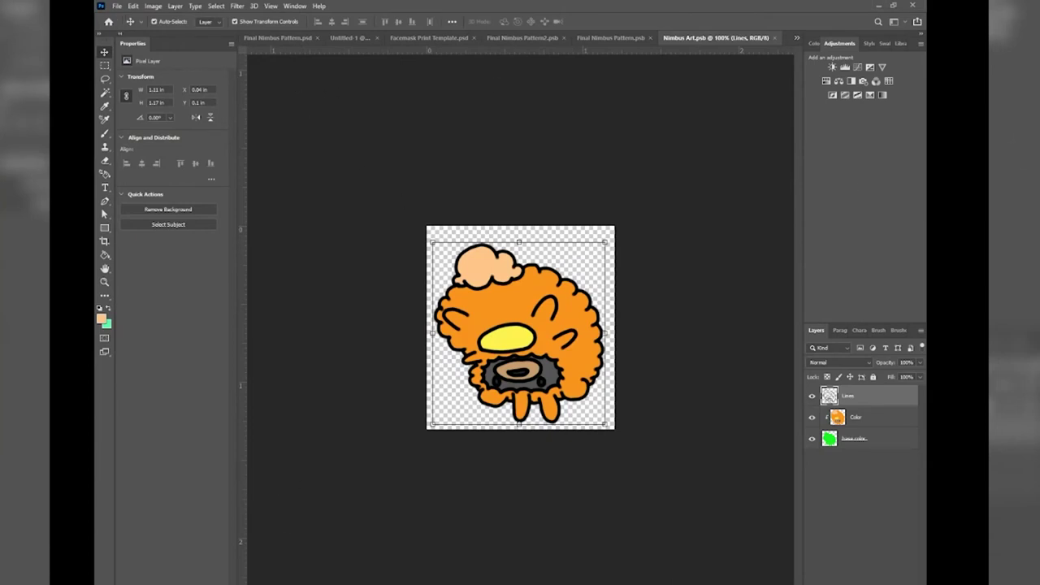
Place Nimbus Art.psb from the AR Facemask folder into the Facemask Print Template and enlarge it.
left_click_drag(927, 106, 659, 171)
left_click(715, 244)
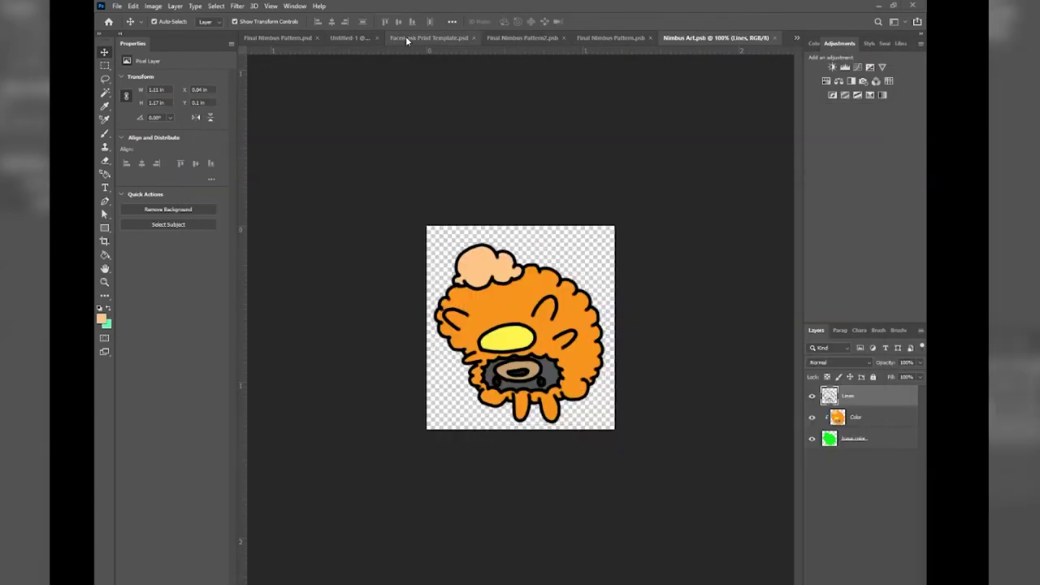
left_click(406, 39)
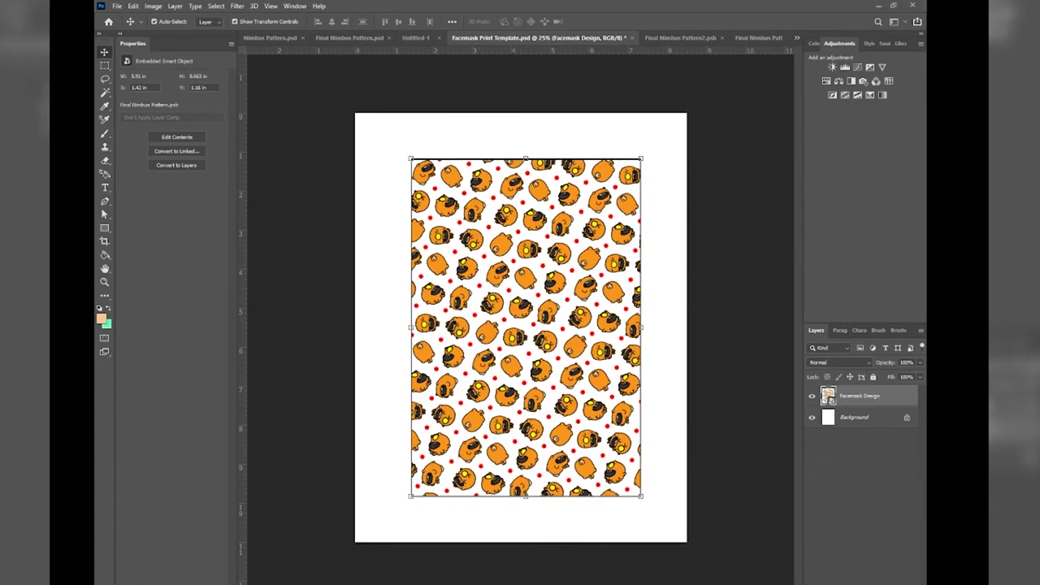
left_click(244, 565)
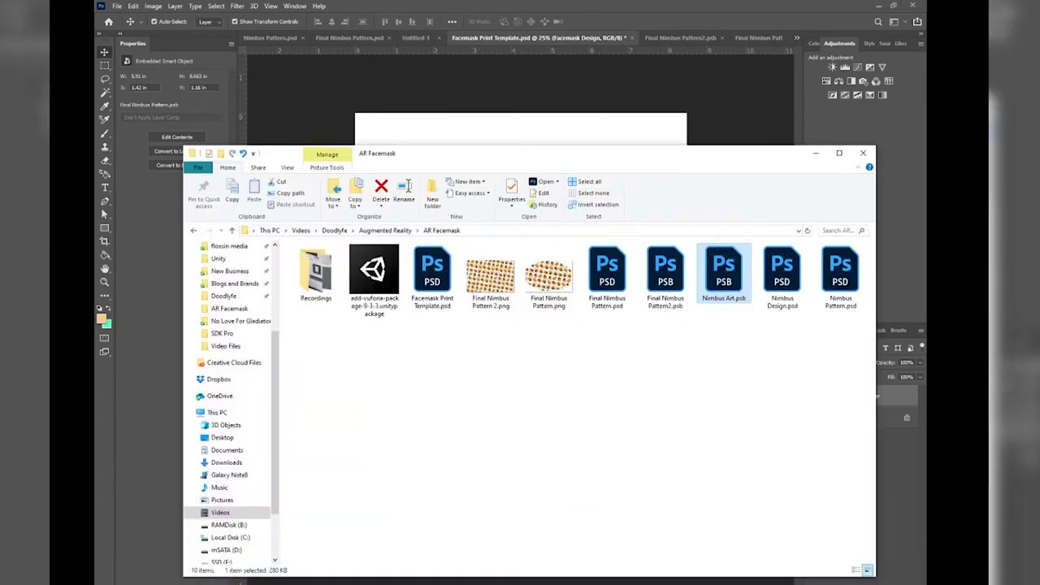
left_click_drag(724, 271, 524, 137)
left_click_drag(520, 341, 431, 389)
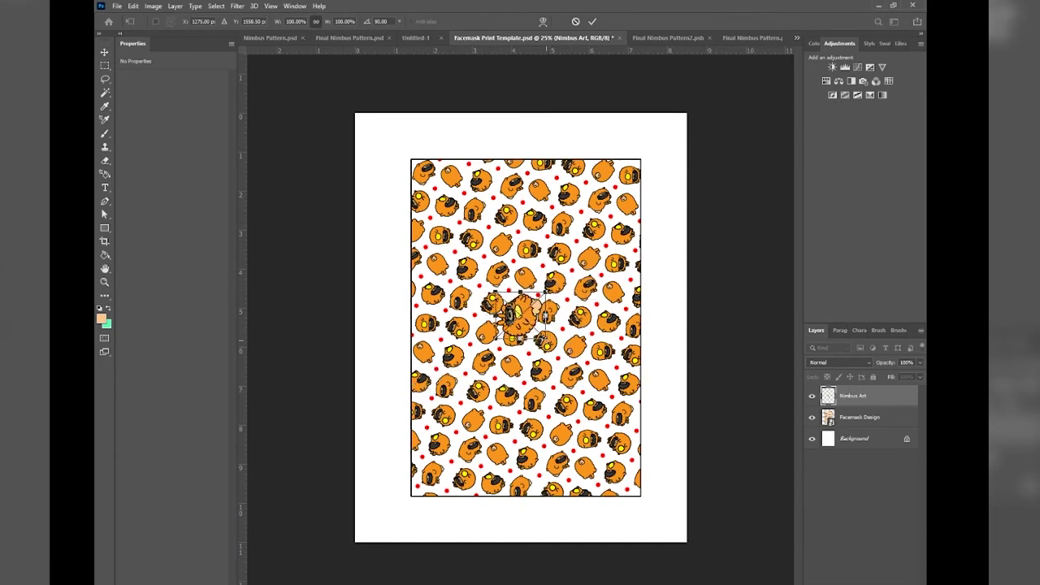
mouse_move(544, 317)
left_mouse_down()
mouse_move(585, 347)
mouse_move(554, 309)
mouse_move(556, 319)
left_mouse_up()
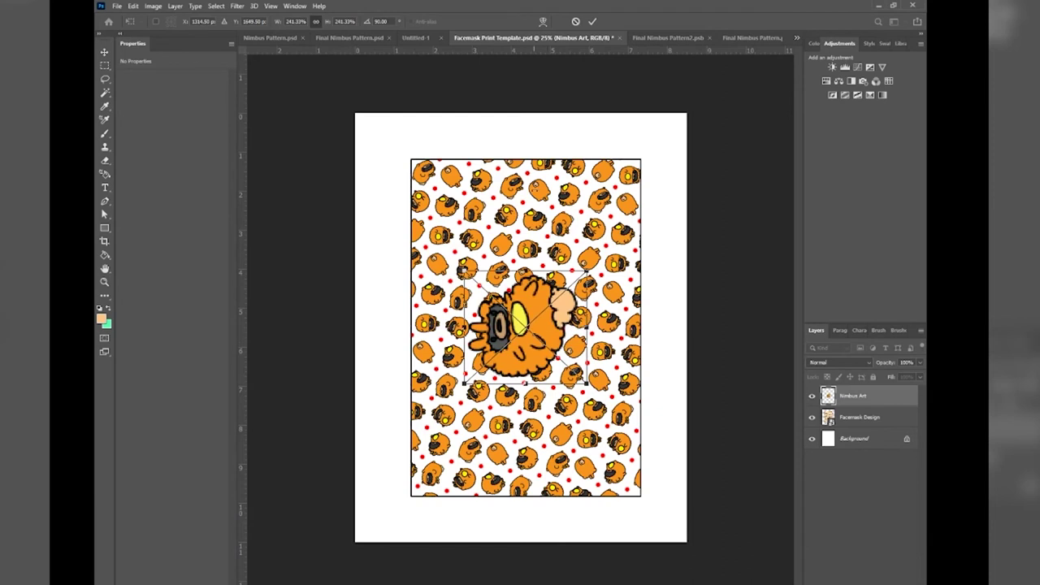
left_click(591, 25)
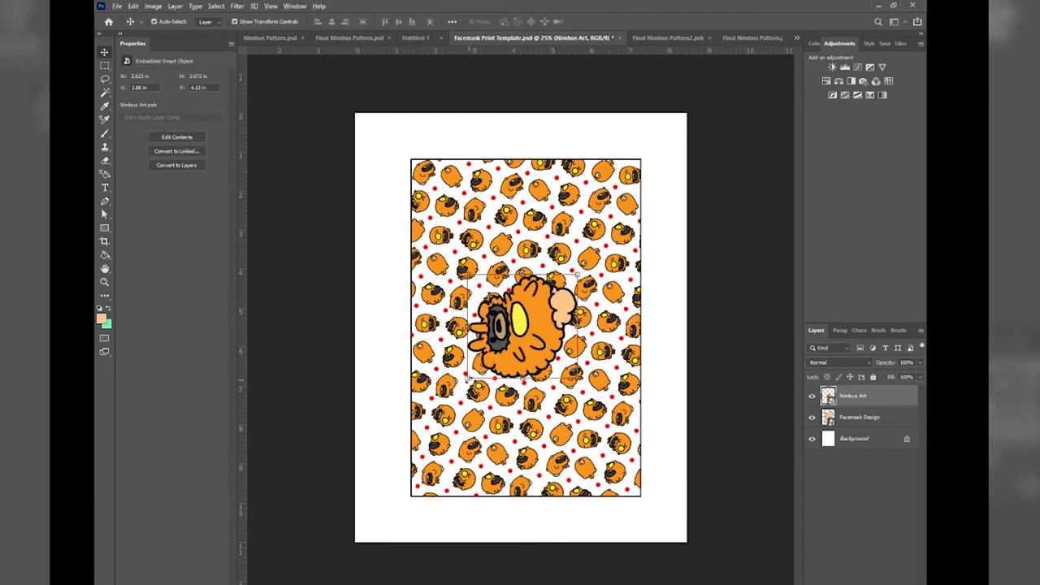
Rescale Nimbus Art to about 2.26 in and centre it over the pattern.
key("ctrl+t")
mouse_move(578, 275)
left_mouse_down()
mouse_move(533, 318)
mouse_move(564, 289)
left_mouse_up()
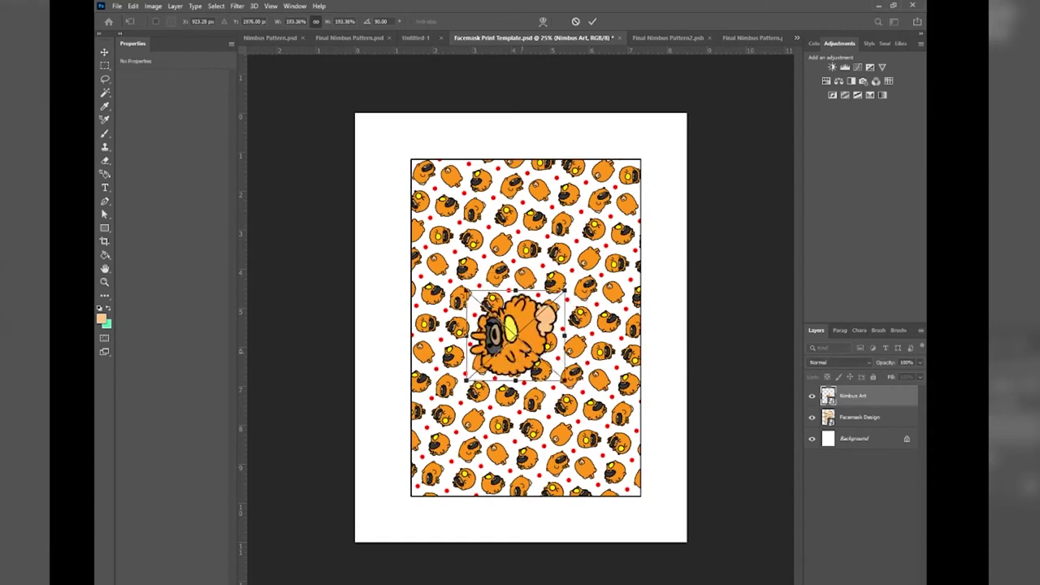
left_click_drag(516, 335, 526, 321)
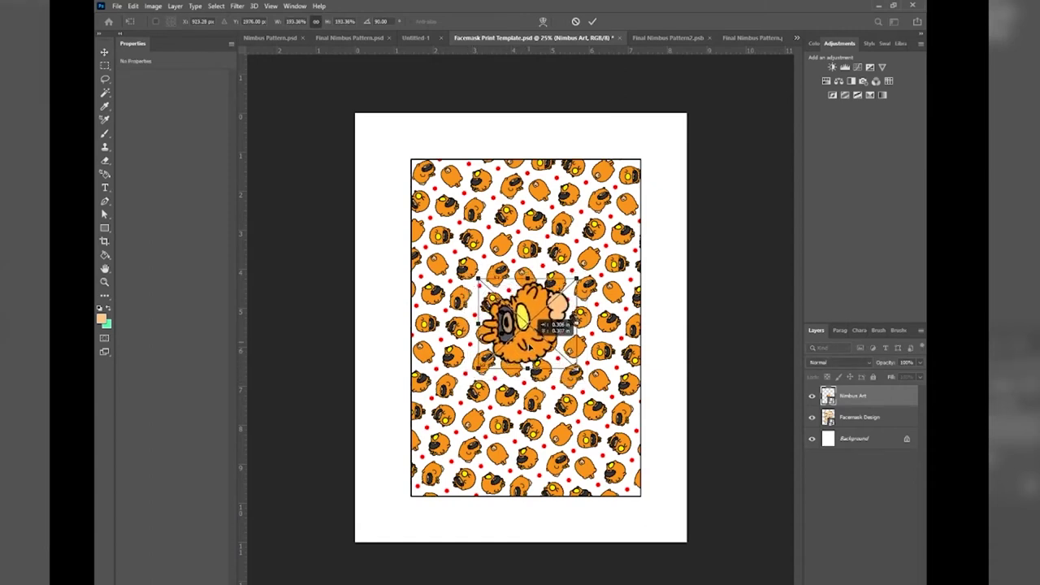
left_click(593, 21)
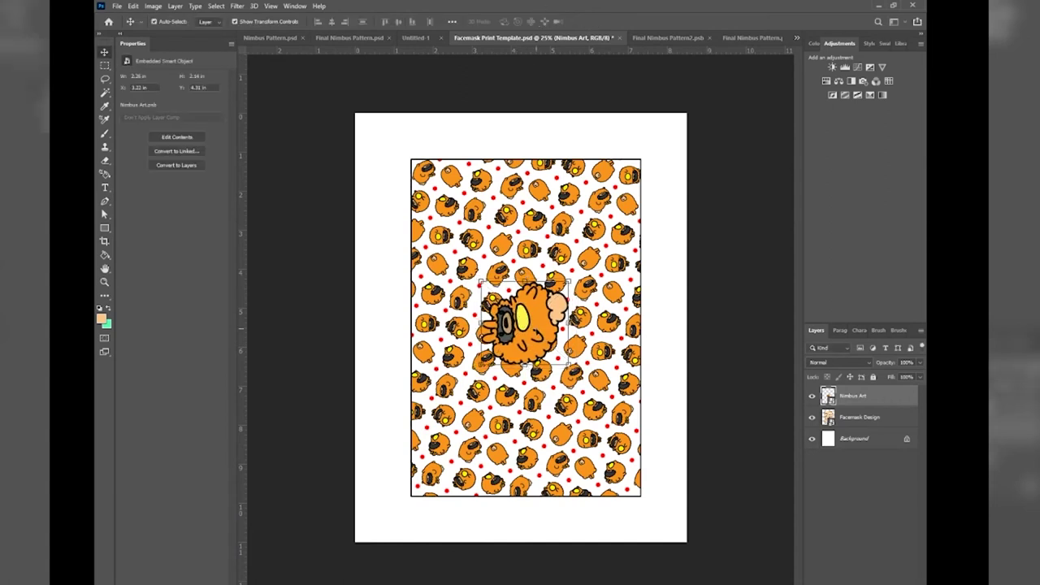
left_click_drag(538, 309, 538, 316)
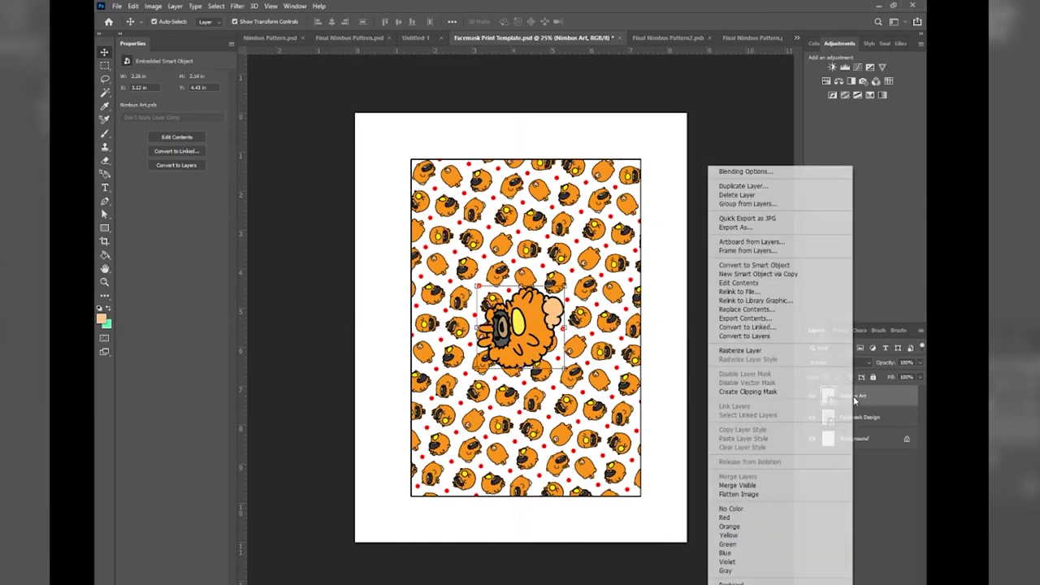
Give Nimbus Art a black 38 px outside Stroke in Blending Options, plus a second stroke.
right_click(853, 397)
left_click(756, 172)
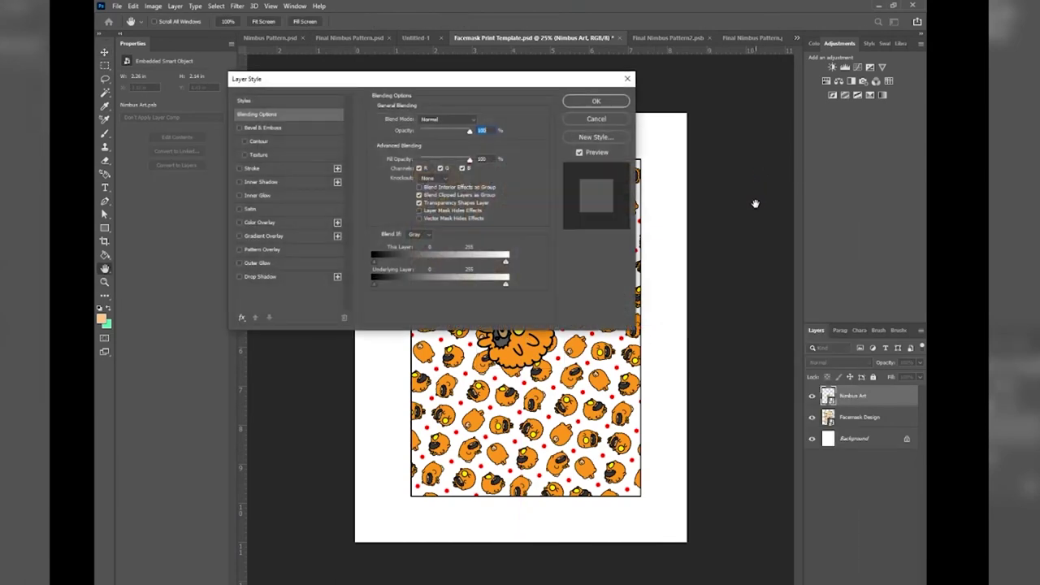
left_click_drag(368, 85, 288, 30)
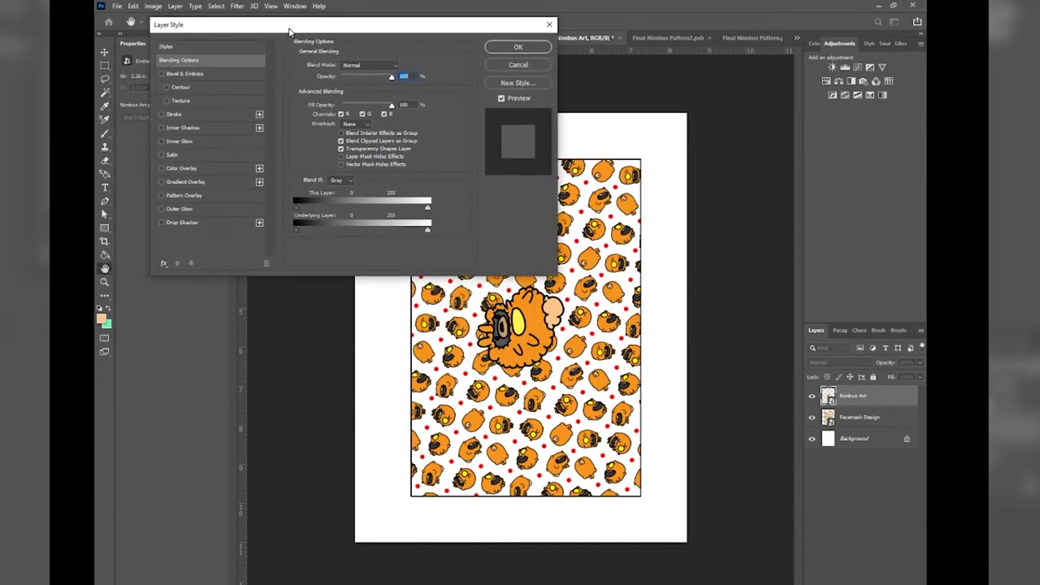
left_click(161, 115)
left_click(187, 118)
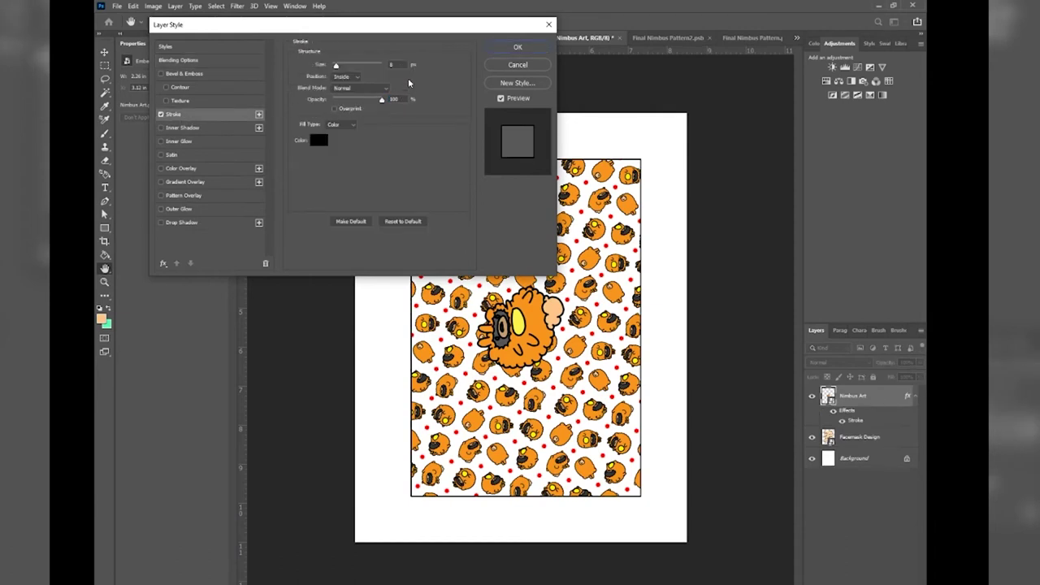
left_click_drag(338, 70, 337, 65)
left_click(348, 77)
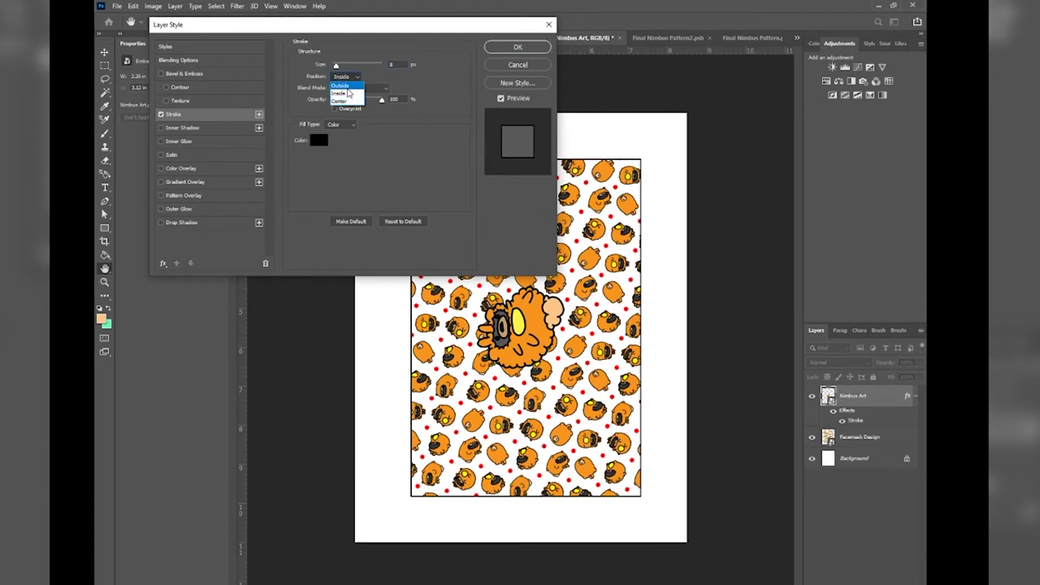
left_click(342, 86)
left_click_drag(336, 65, 342, 68)
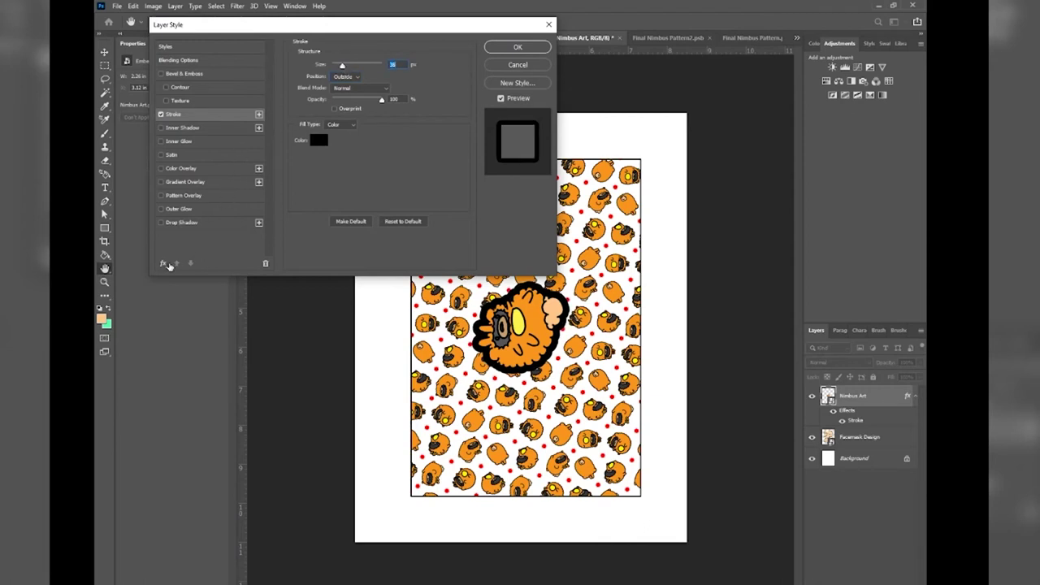
left_click(258, 115)
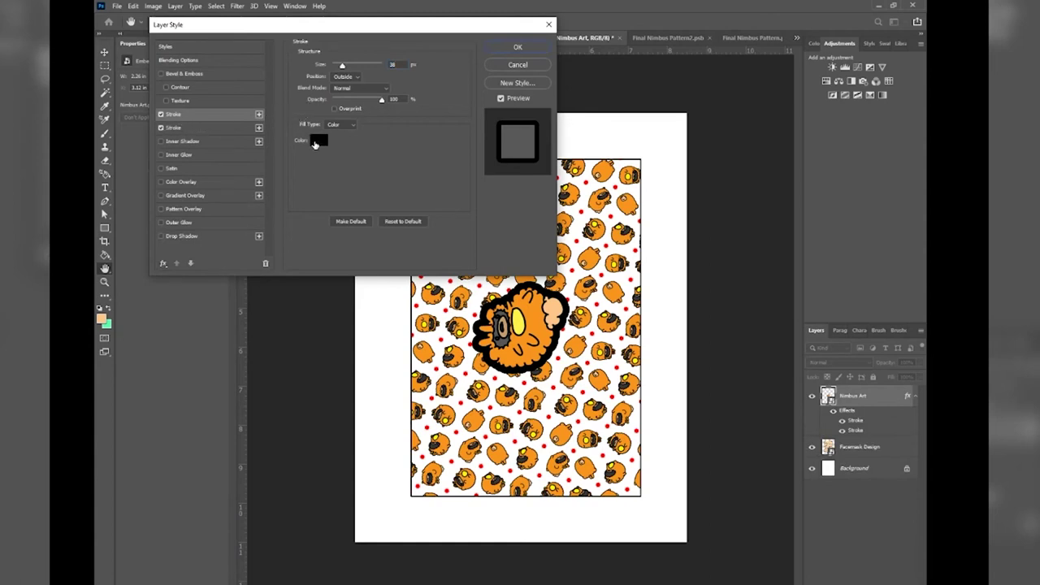
Make the second stroke white and reduce its size.
left_click(316, 143)
left_click_drag(553, 410, 501, 380)
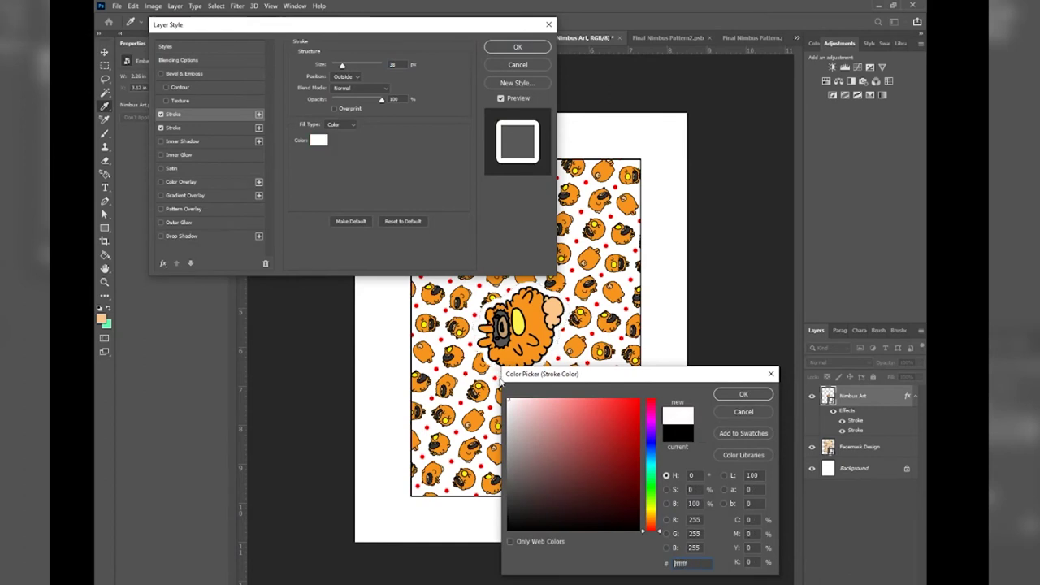
left_click(743, 395)
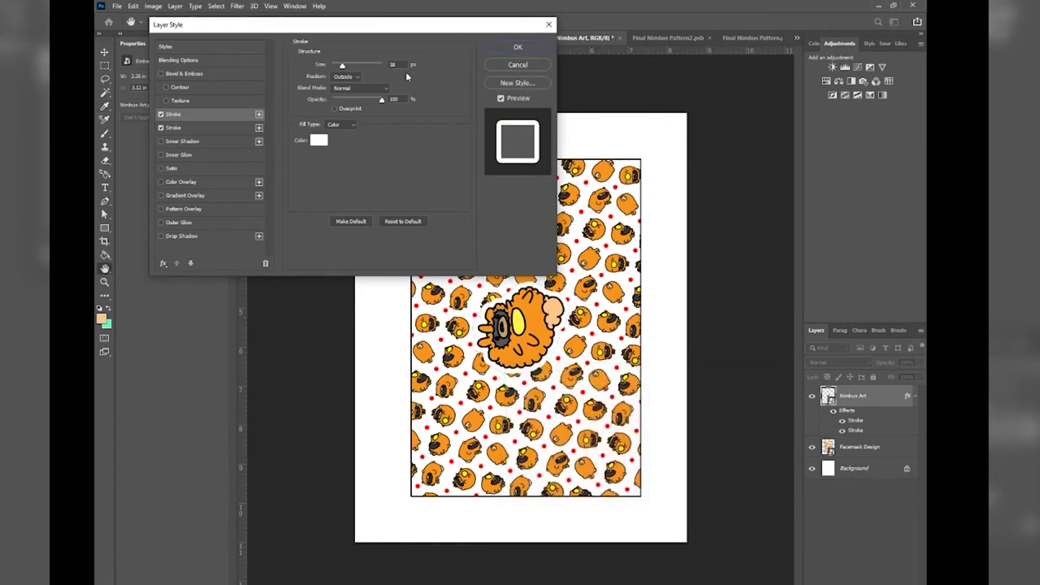
left_click(341, 67)
left_click_drag(341, 67, 339, 66)
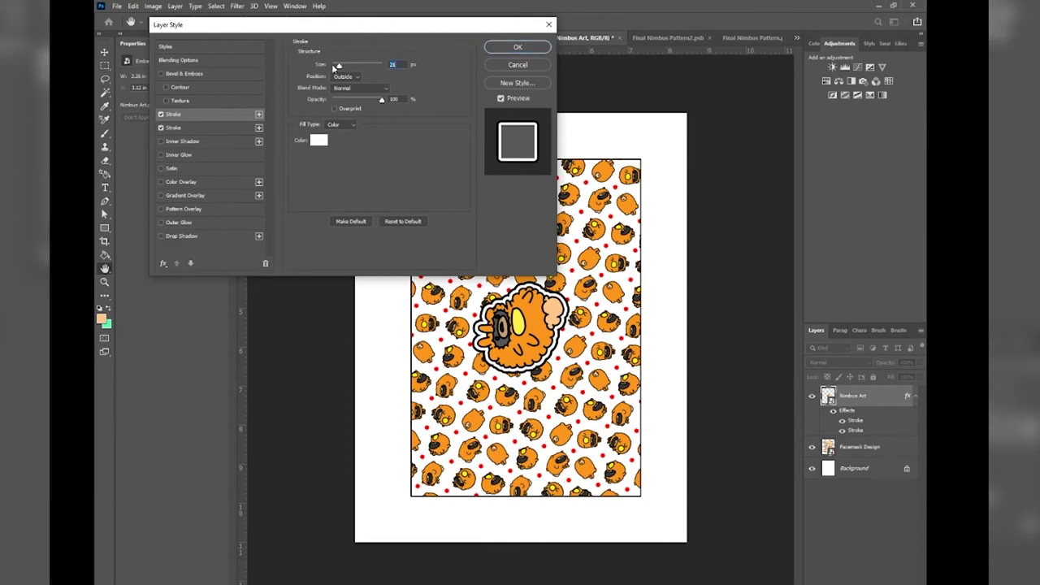
Add a third stroke in the character's orange #f7941d at 10 px.
left_click(258, 116)
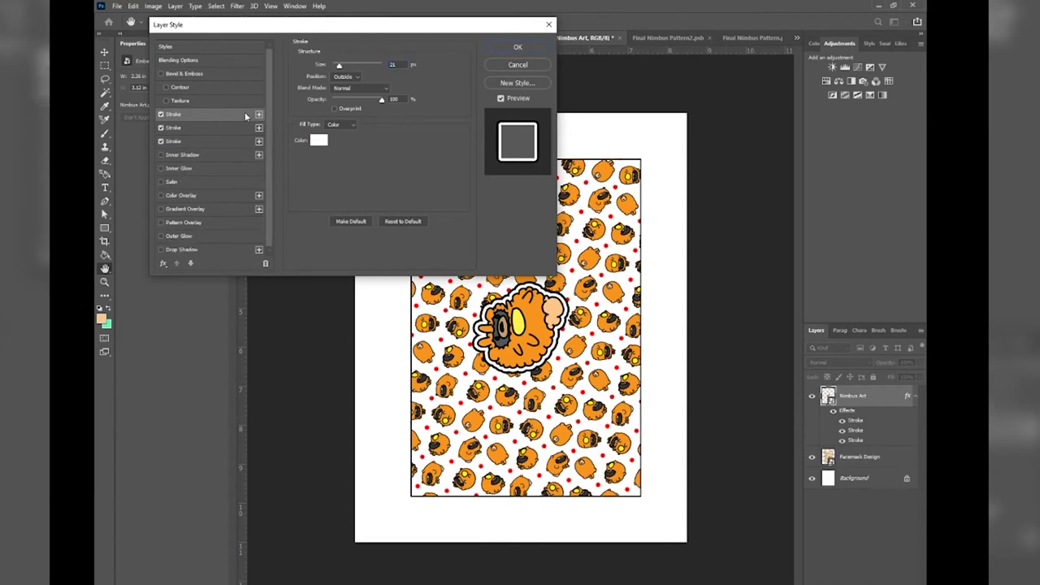
left_click(318, 140)
left_click(506, 513)
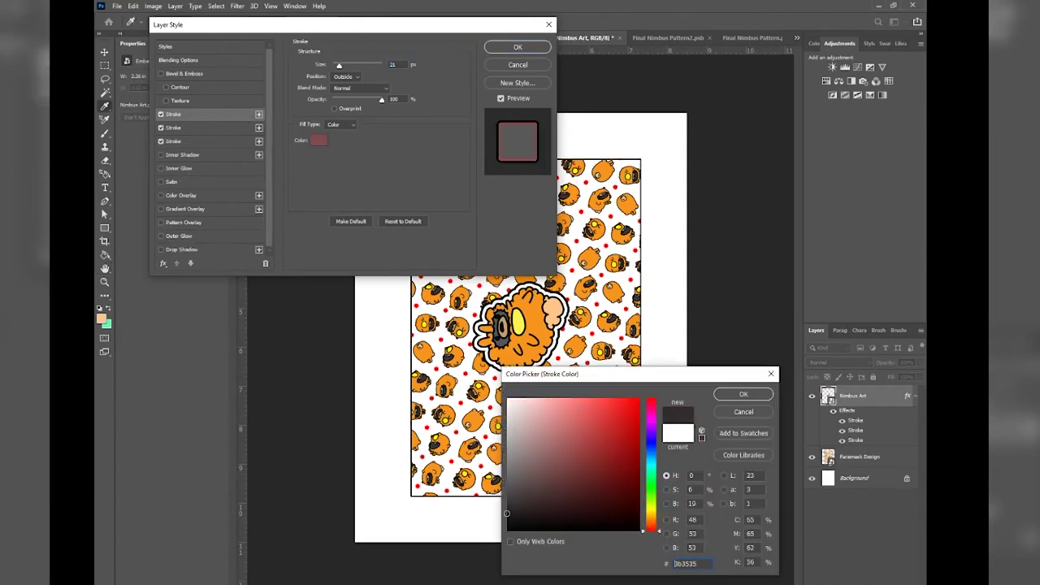
left_click(511, 495)
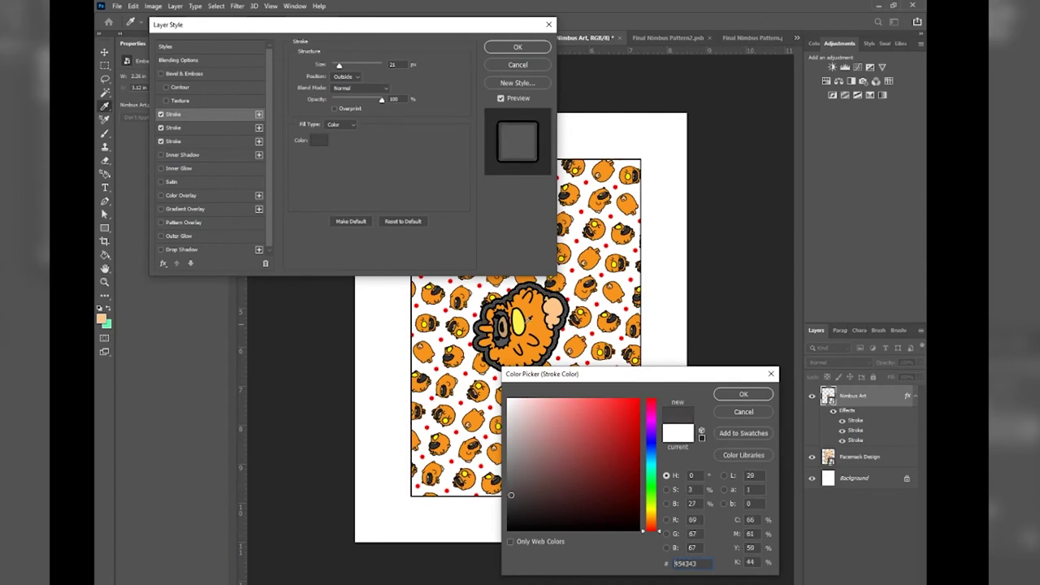
left_click(540, 317)
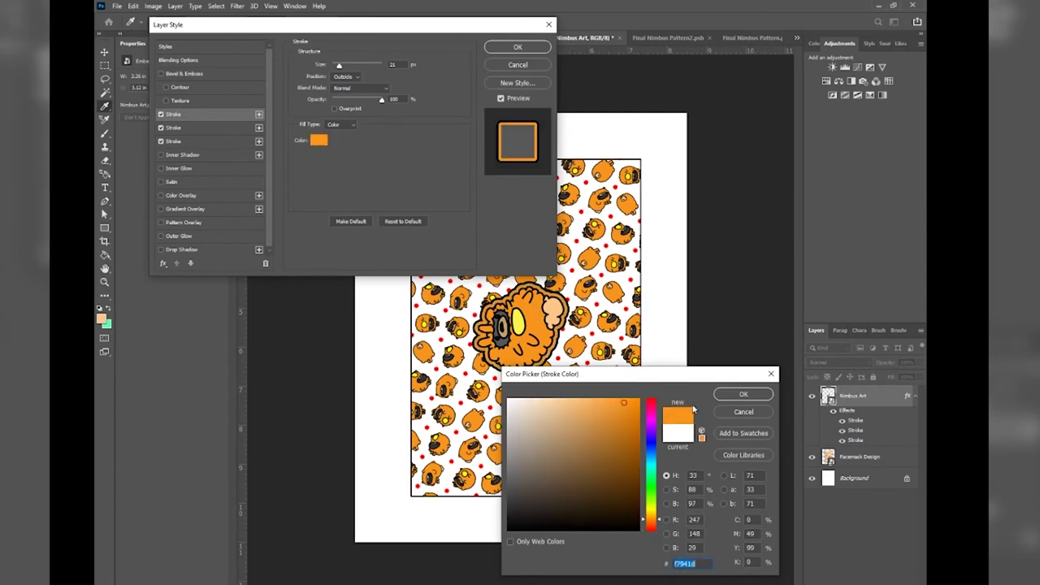
left_click(741, 395)
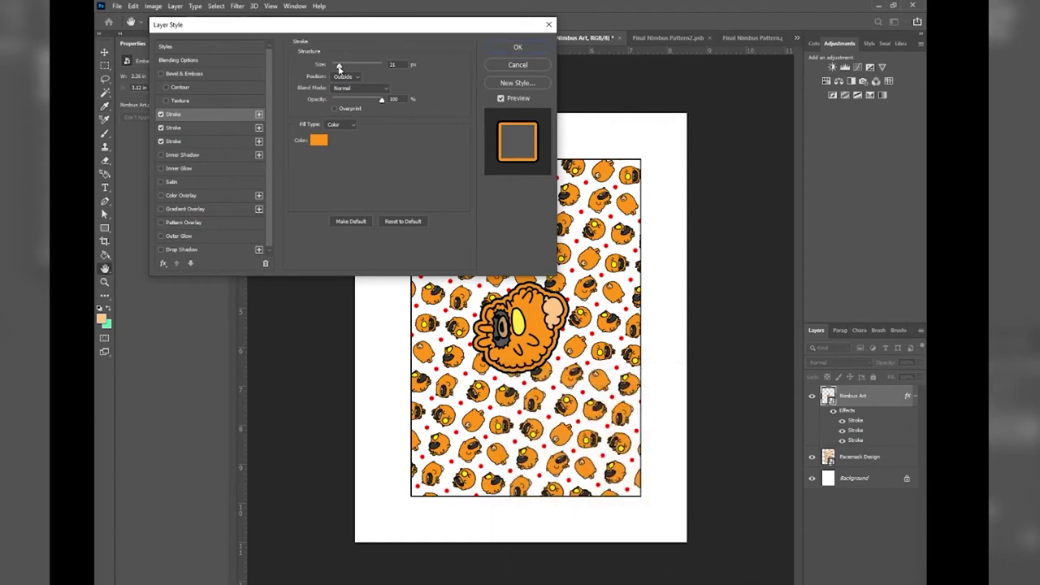
left_click_drag(339, 68, 338, 69)
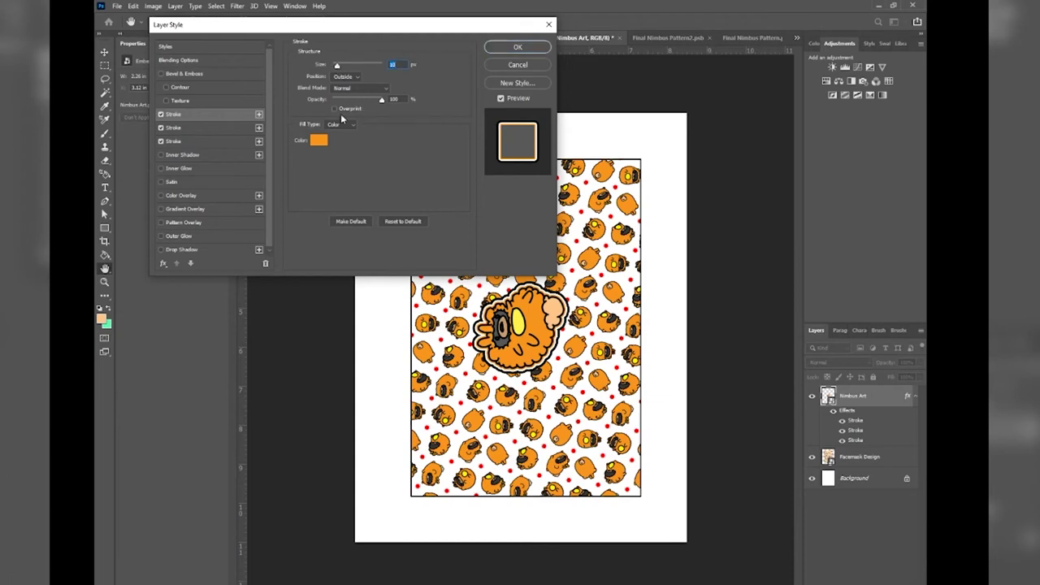
Change the thin outer stroke to pure red #ff0000 and apply the layer style.
left_click(316, 140)
left_click(651, 402)
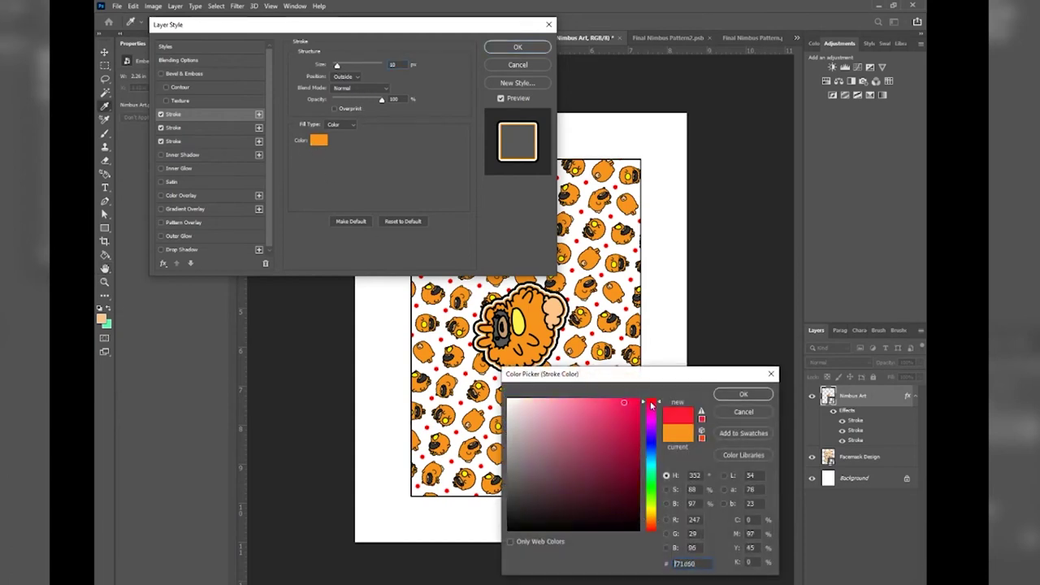
left_click(745, 395)
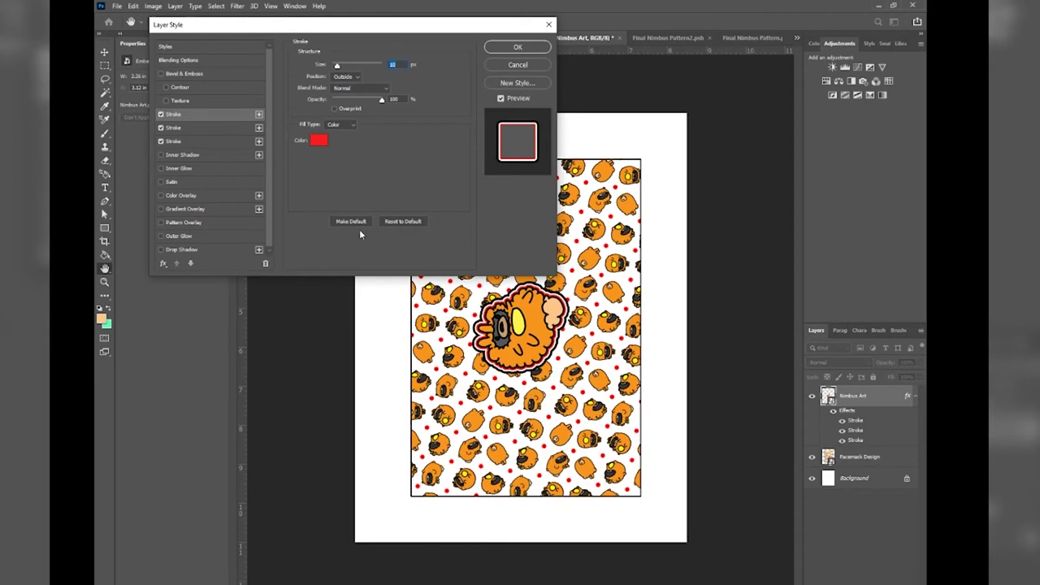
left_click(319, 141)
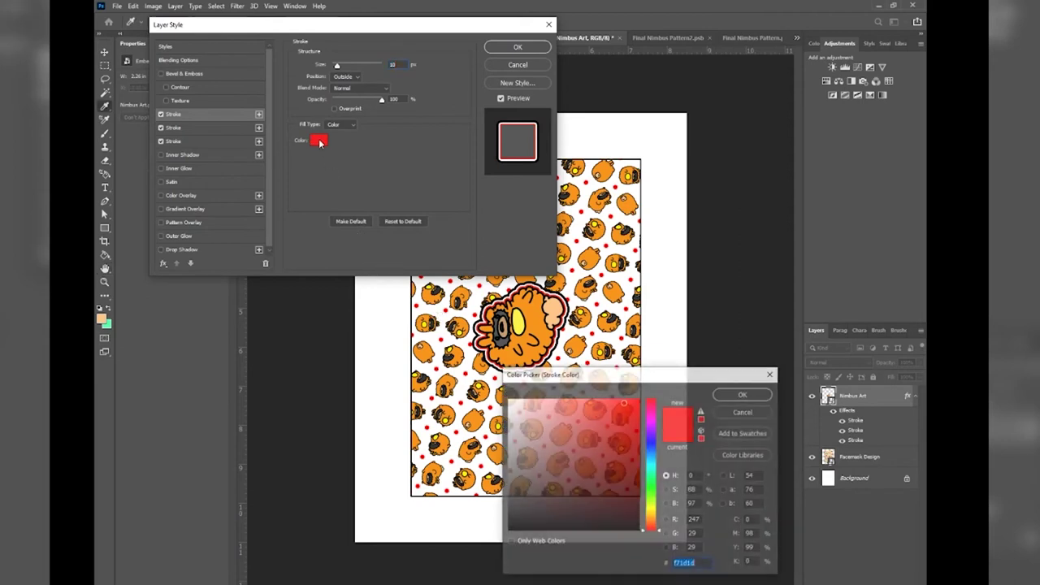
left_click(475, 339)
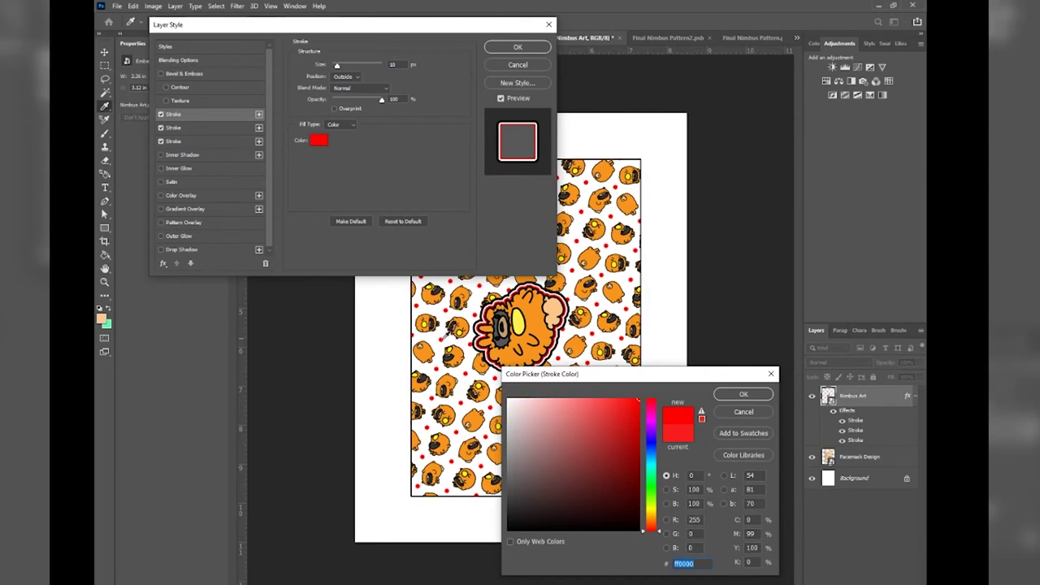
left_click(721, 397)
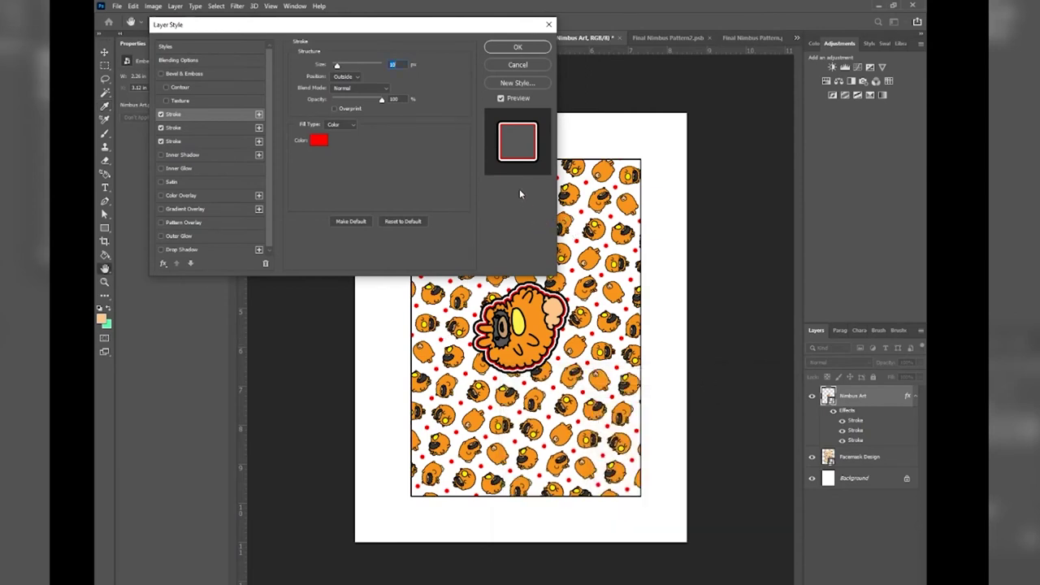
left_click(515, 47)
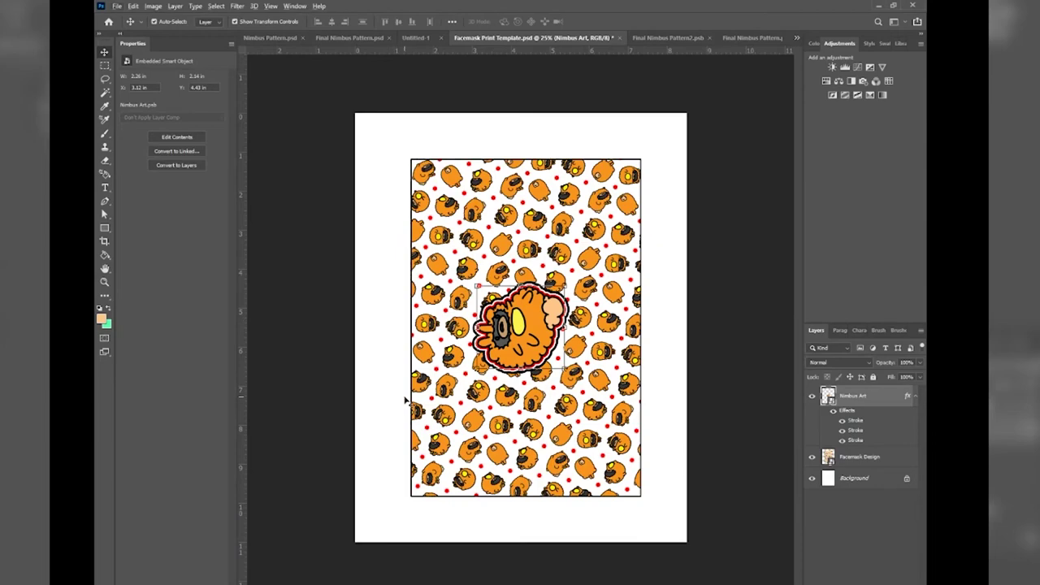
key("ctrl+plus")
key("ctrl+plus")
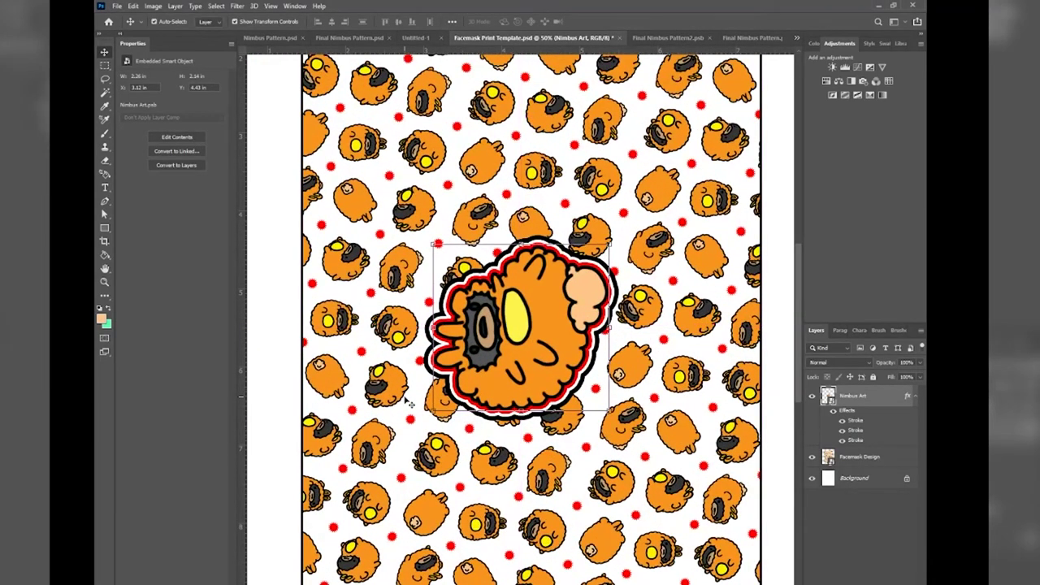
key("ctrl+minus")
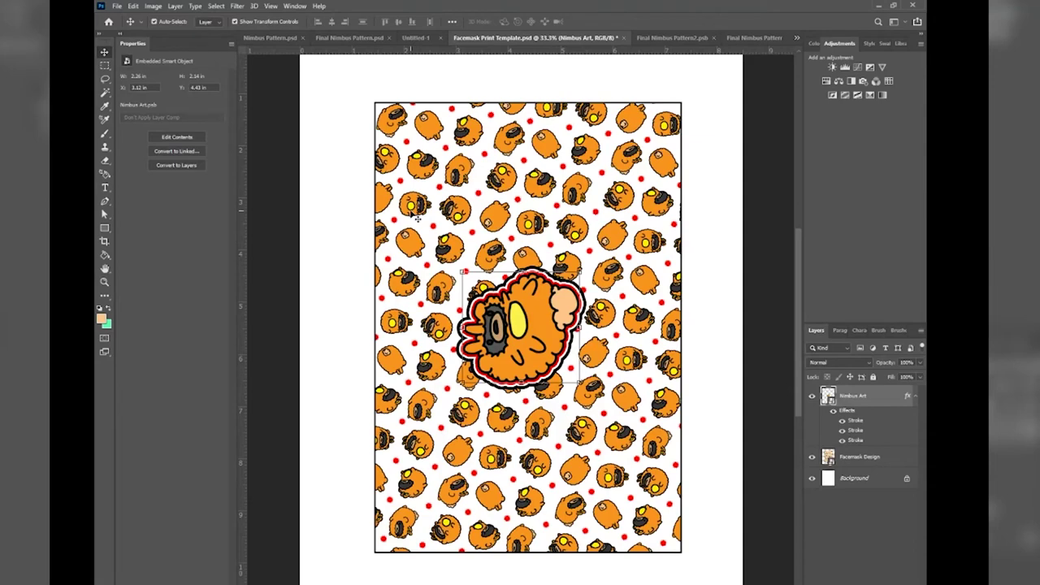
left_click(811, 458)
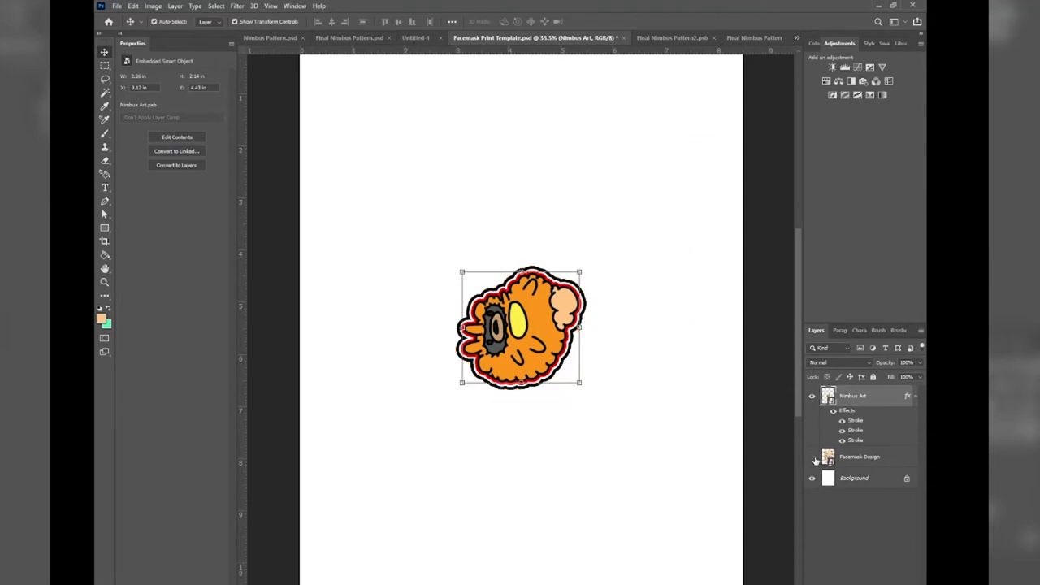
left_click(812, 458)
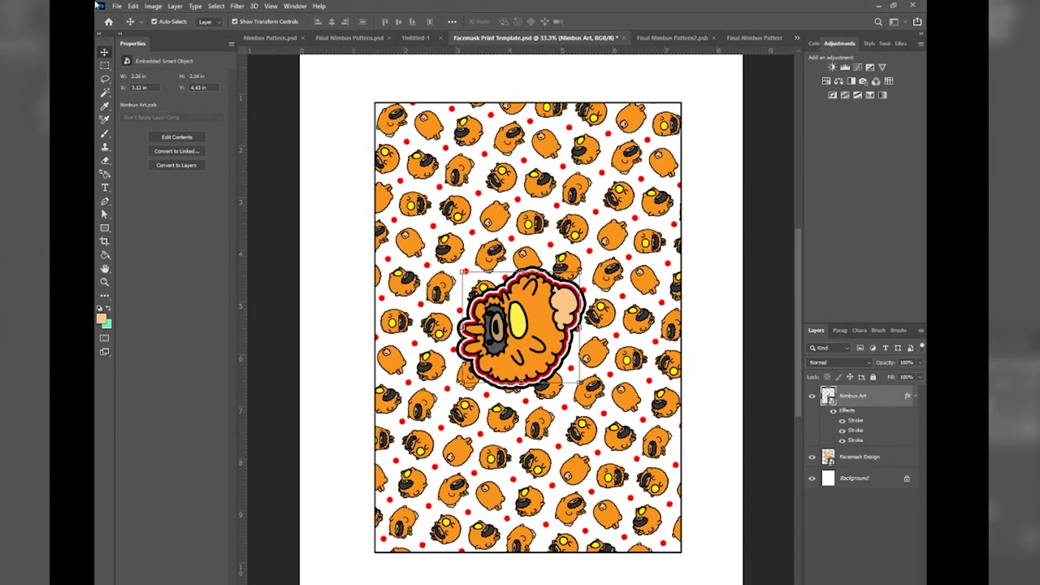
left_click(117, 5)
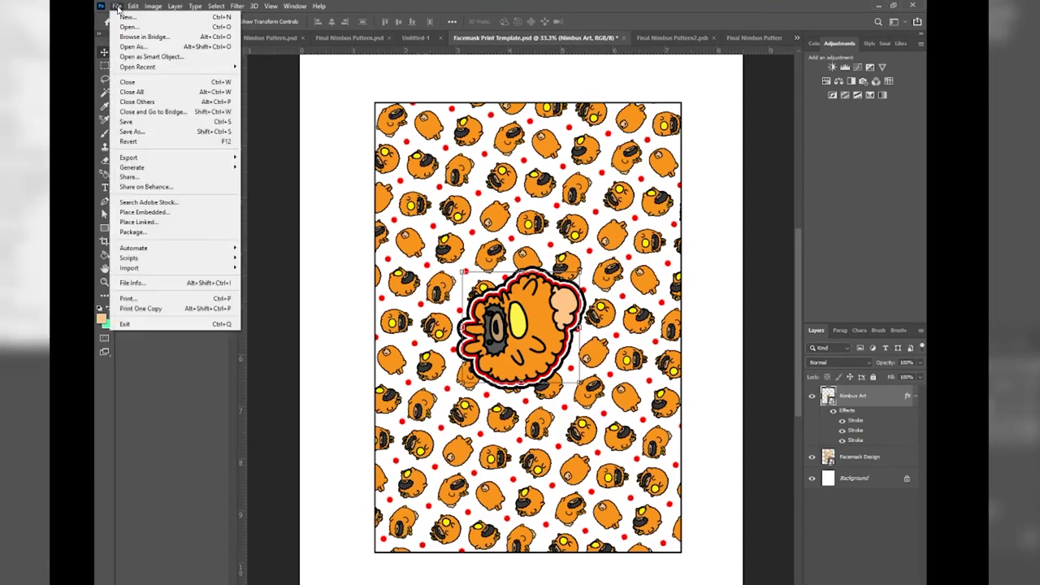
In the printer properties, set quality to High and choose the Document - High Quality preset.
left_click(185, 299)
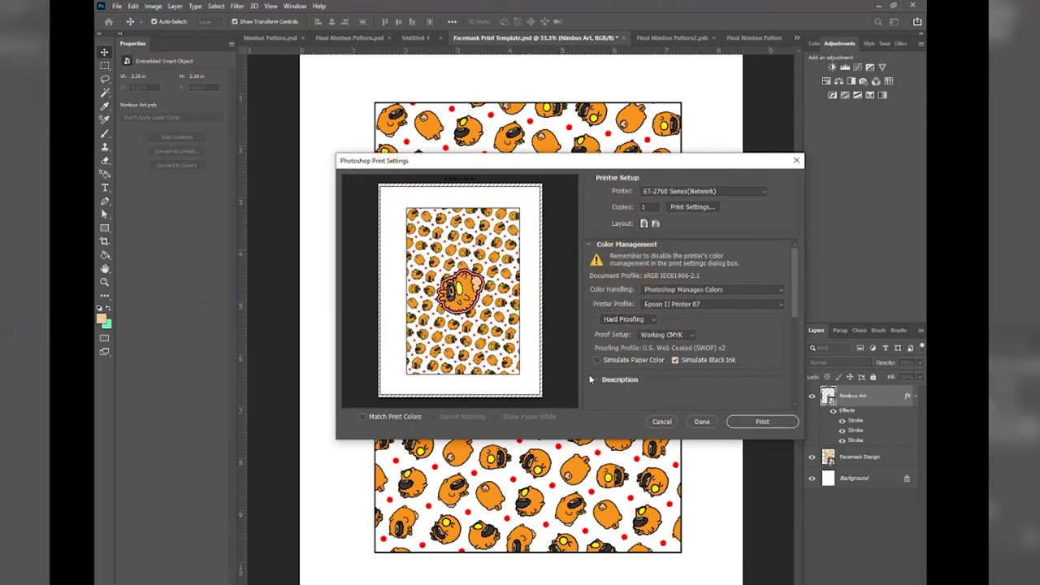
scroll(715, 289, "down", 5)
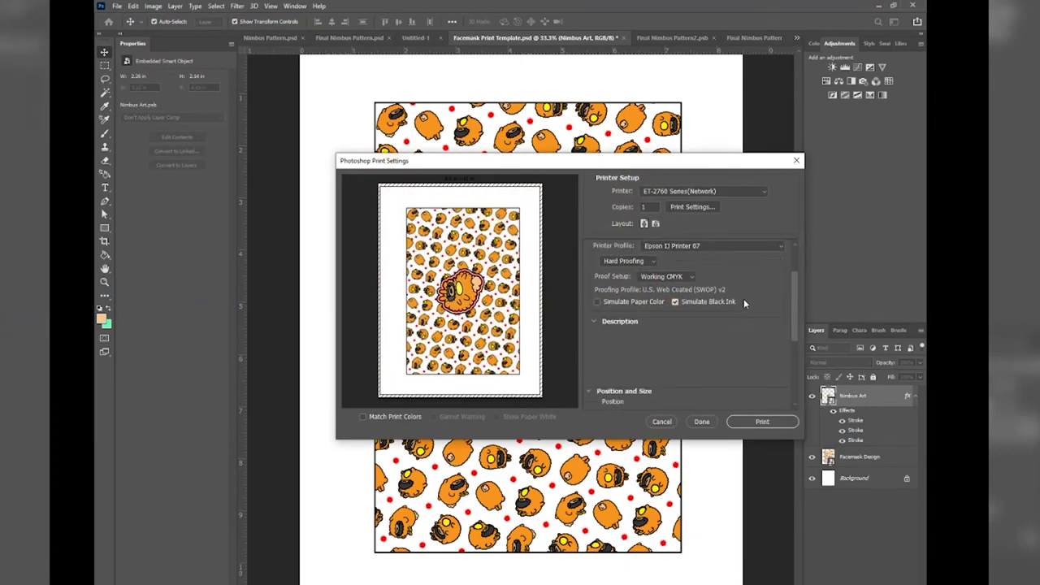
scroll(743, 297, "up", 5)
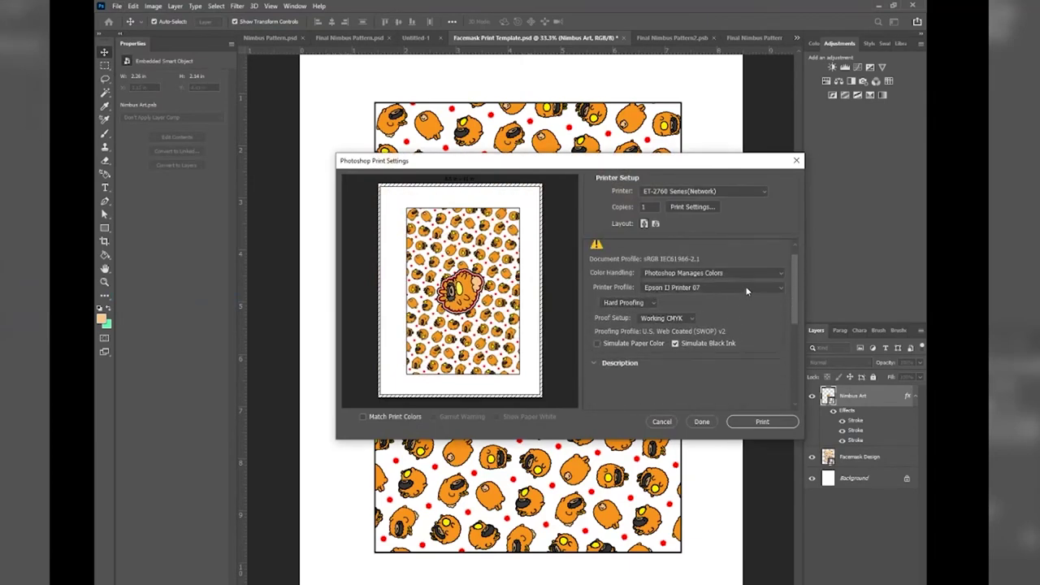
left_click(693, 207)
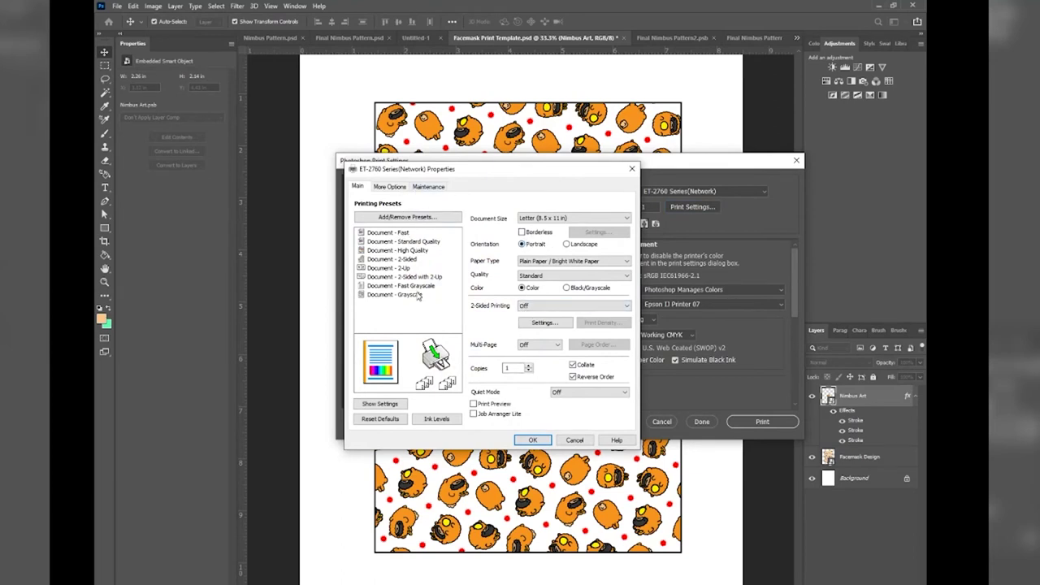
left_click(564, 277)
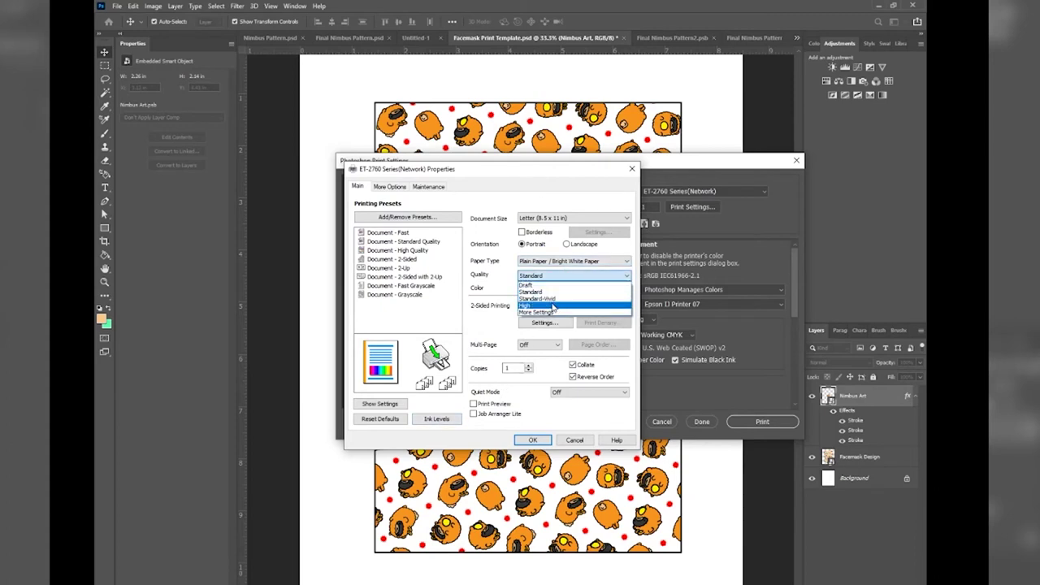
left_click(558, 305)
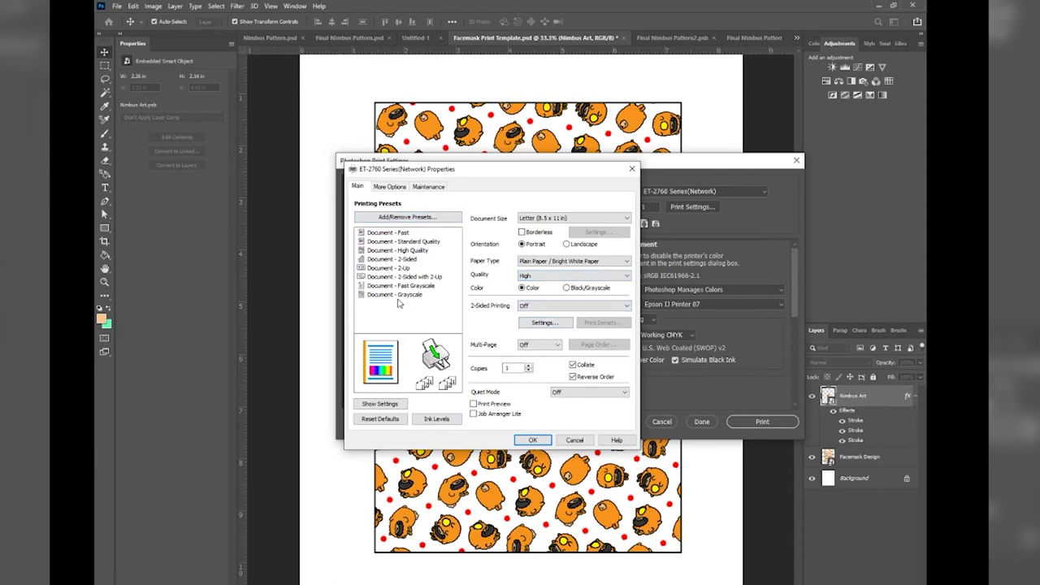
left_click(398, 187)
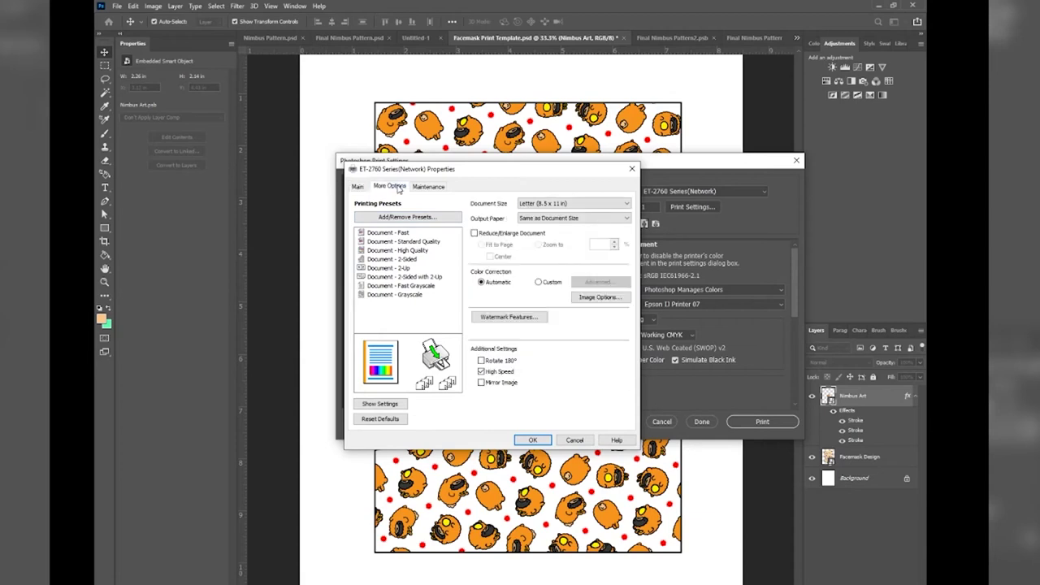
left_click(356, 187)
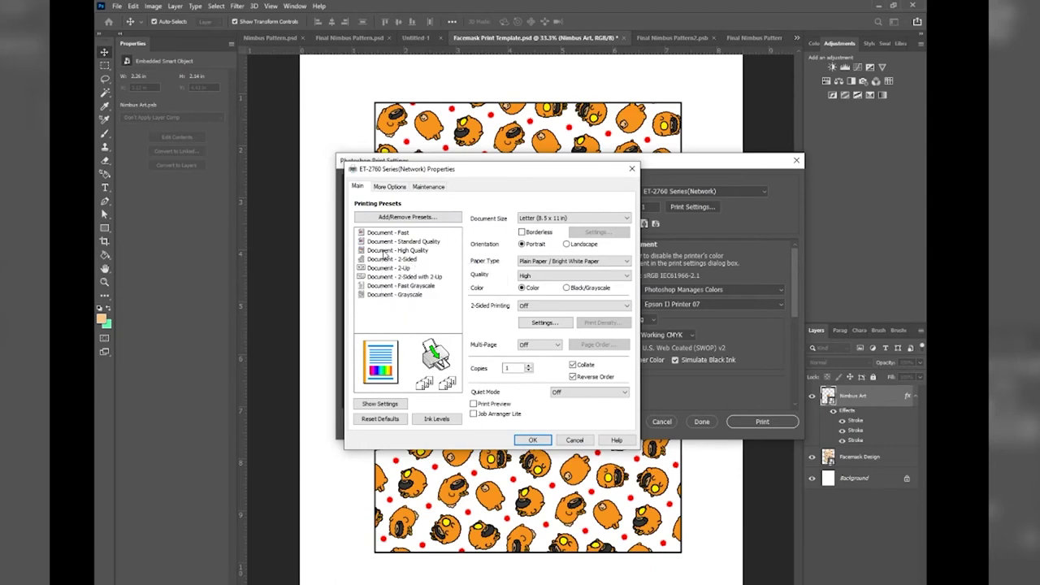
left_click(386, 251)
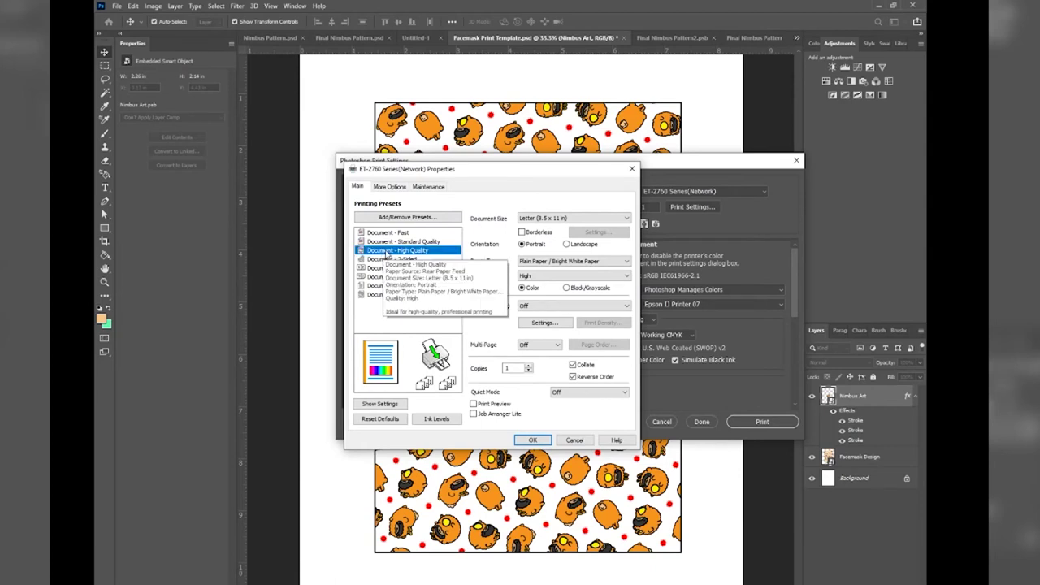
Set paper type to Premium Presentation Paper Matte at High quality and print despite clipping.
left_click(565, 262)
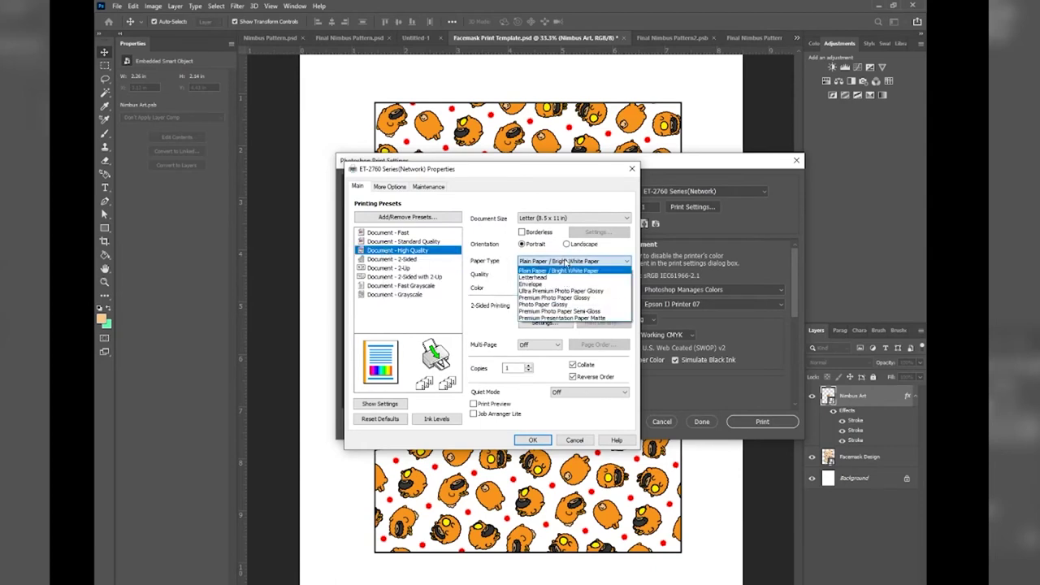
left_click(562, 319)
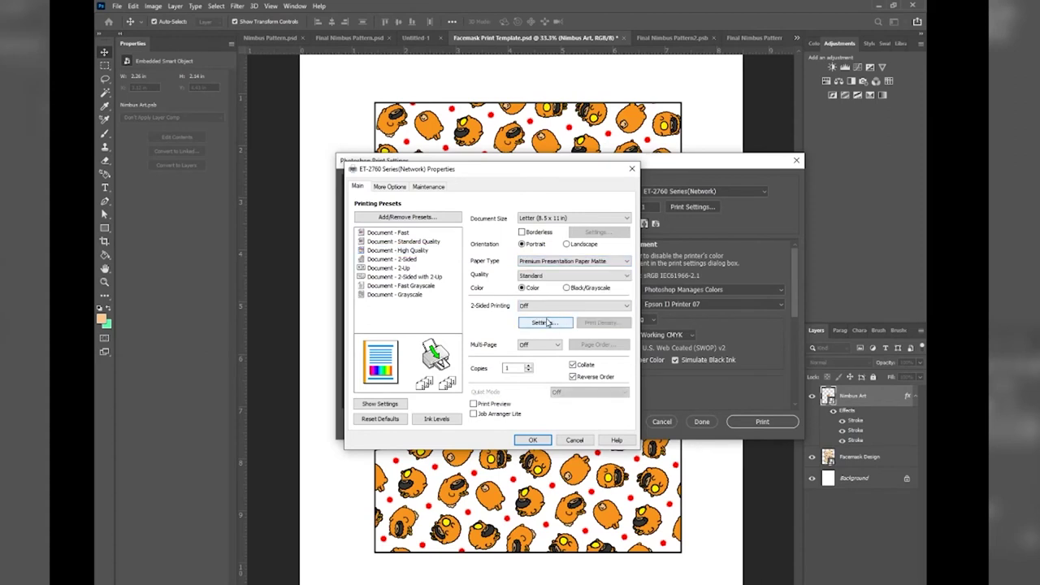
left_click(548, 277)
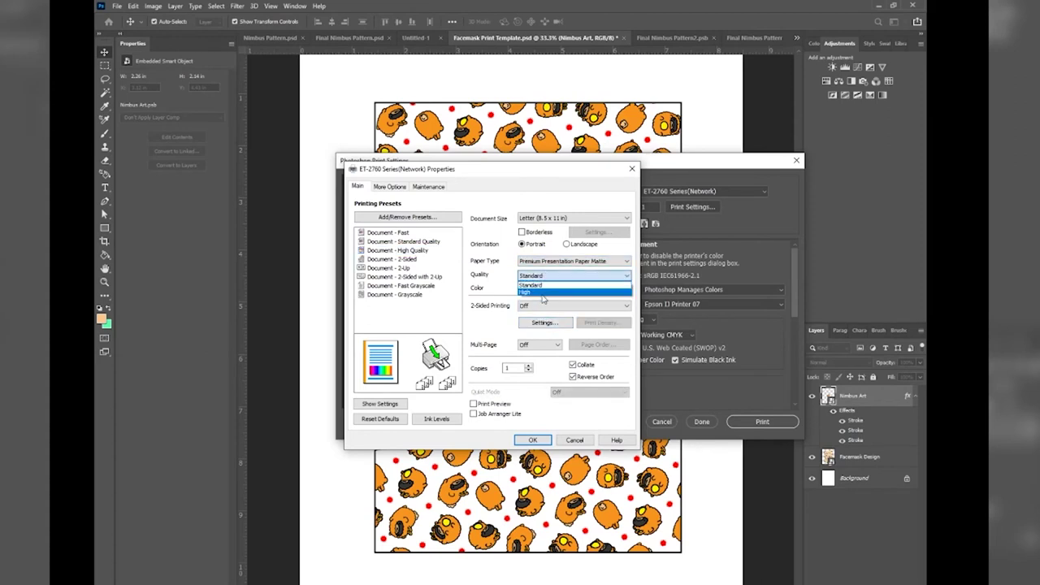
left_click(543, 295)
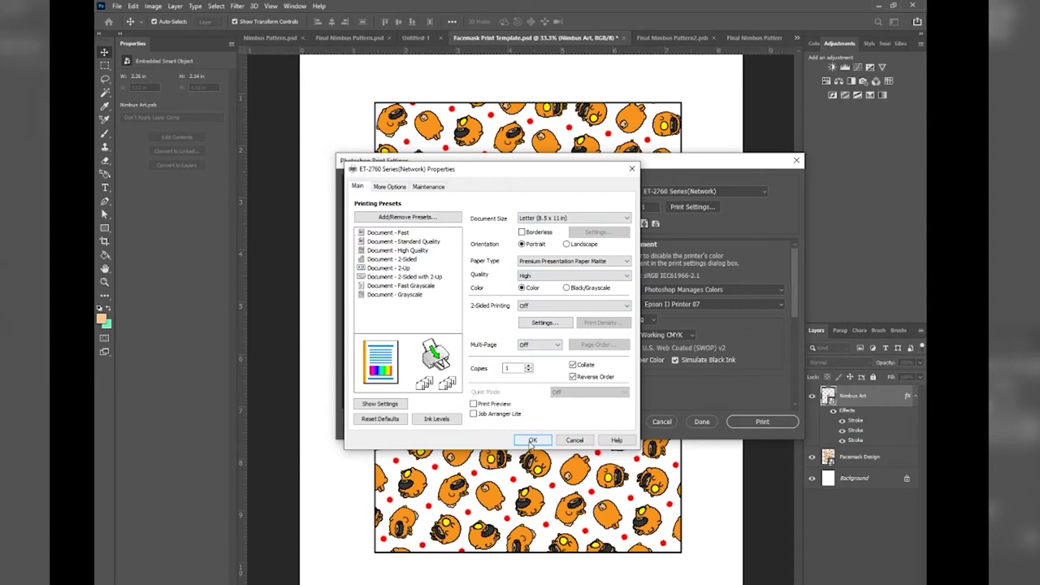
left_click(532, 440)
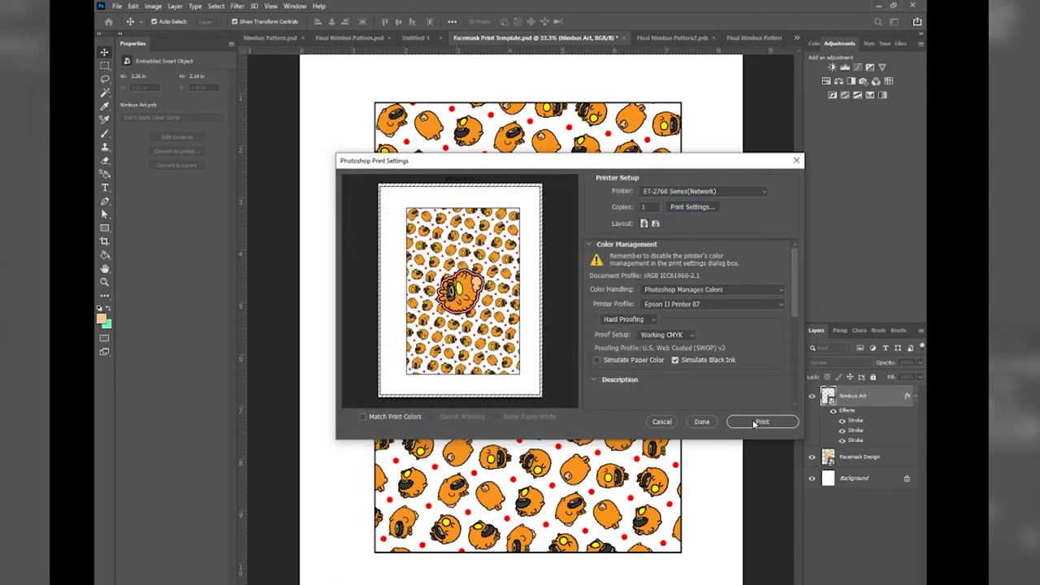
left_click(752, 420)
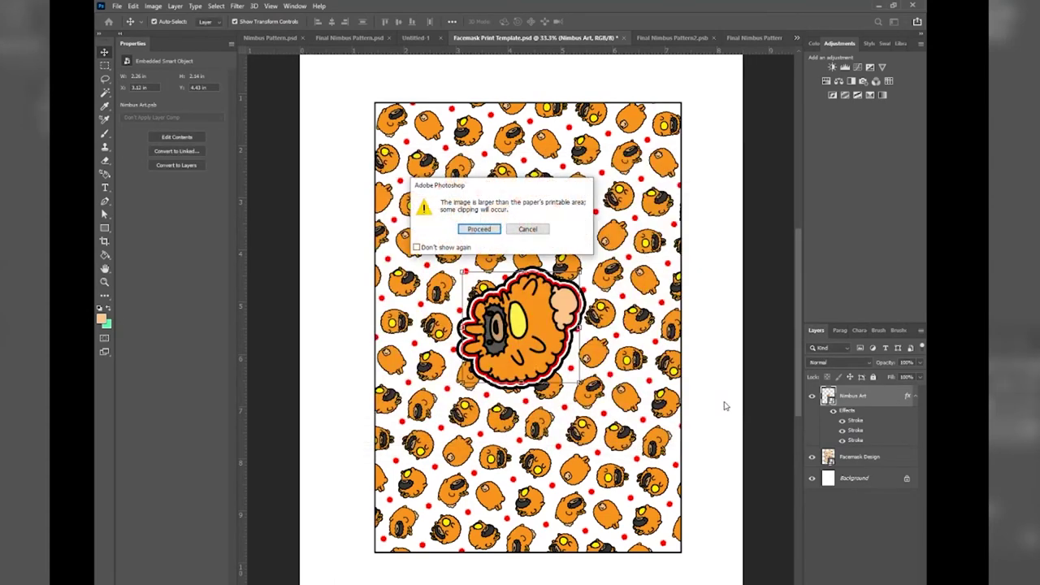
left_click(496, 230)
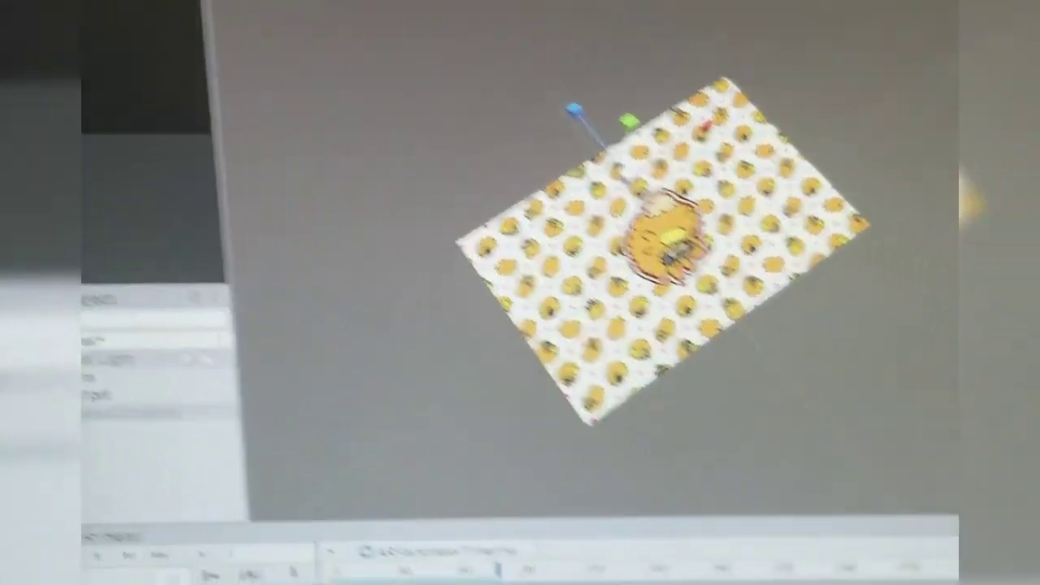
left_click(732, 366)
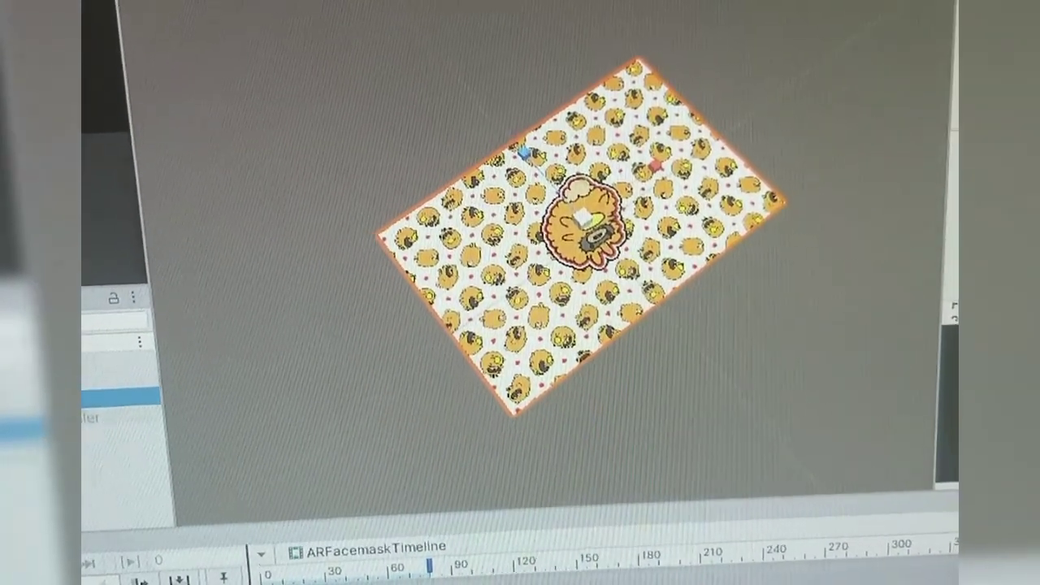
key("Down")
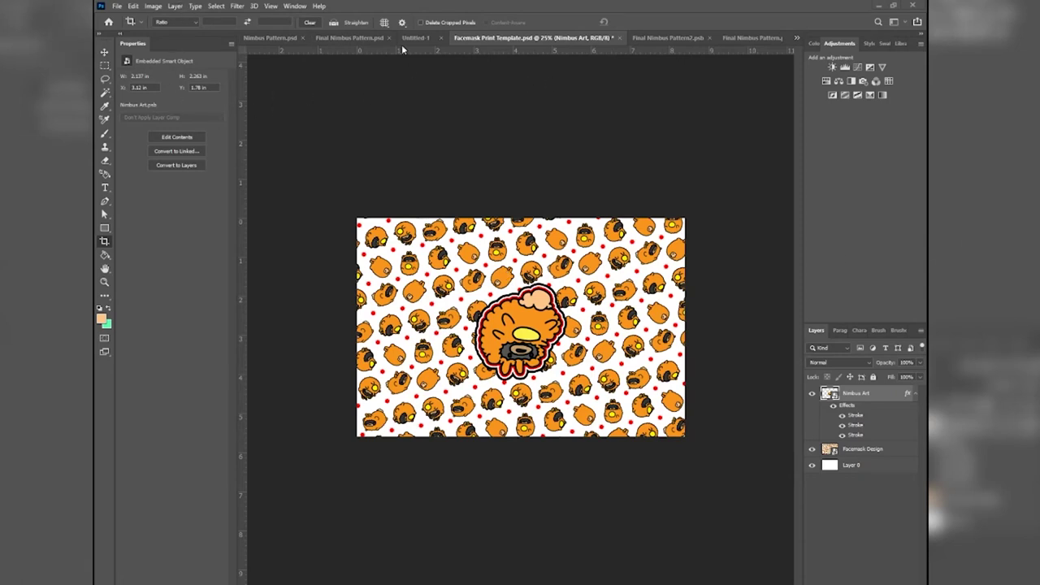
Mirror the facemask template canvas with Image Rotation > Flip Canvas Horizontal.
left_click(117, 6)
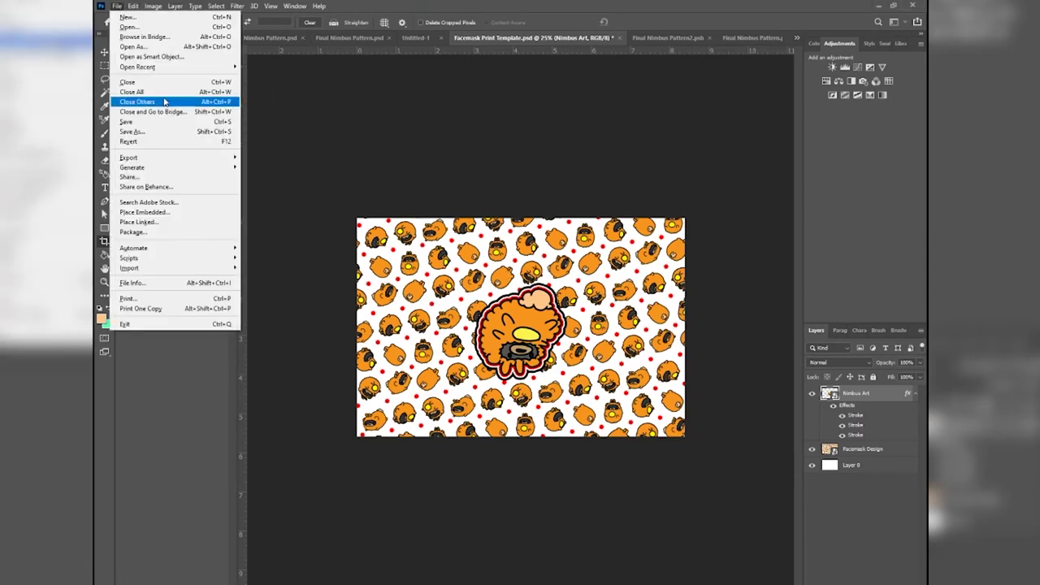
mouse_move(153, 5)
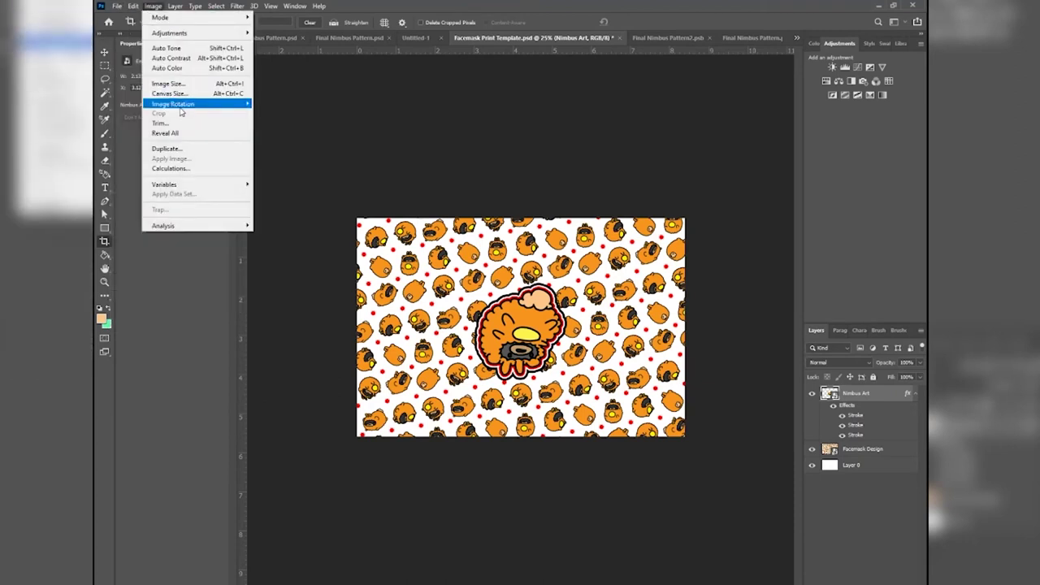
mouse_move(182, 107)
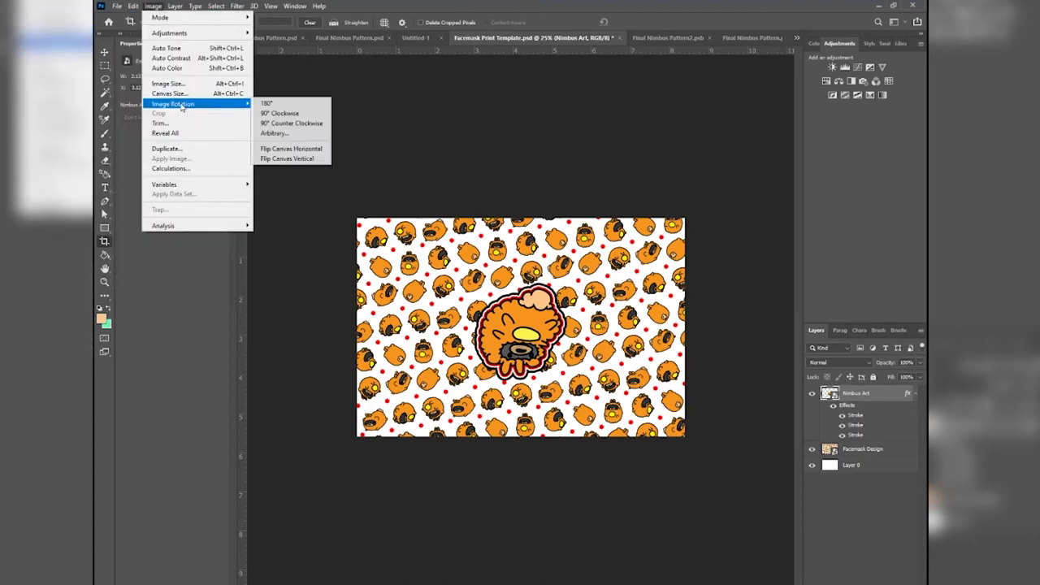
left_click(276, 151)
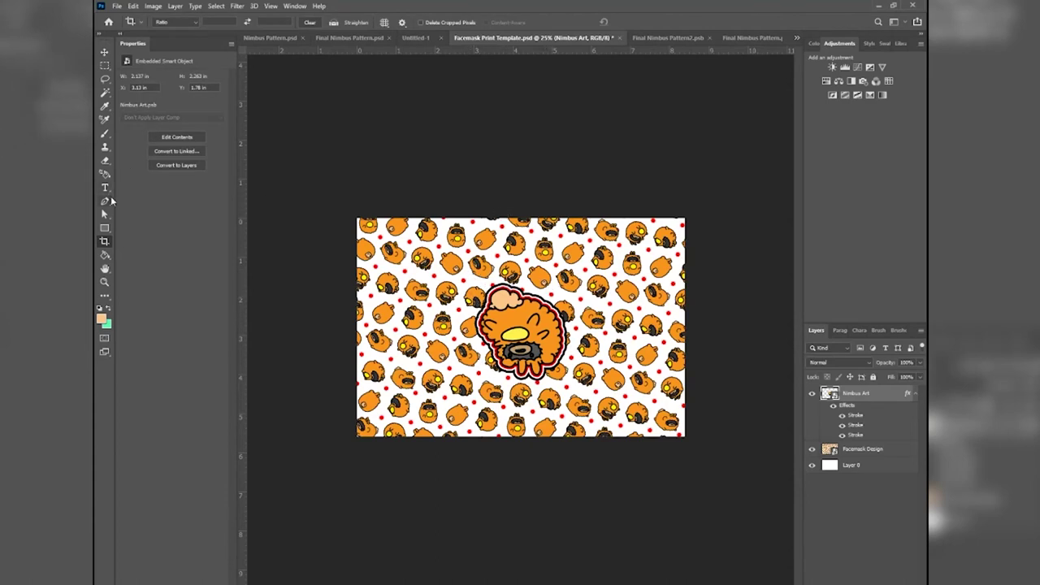
Enlarge the canvas with the Crop tool to about 10.980 × 8.447 in, adding a white border.
left_click(103, 244)
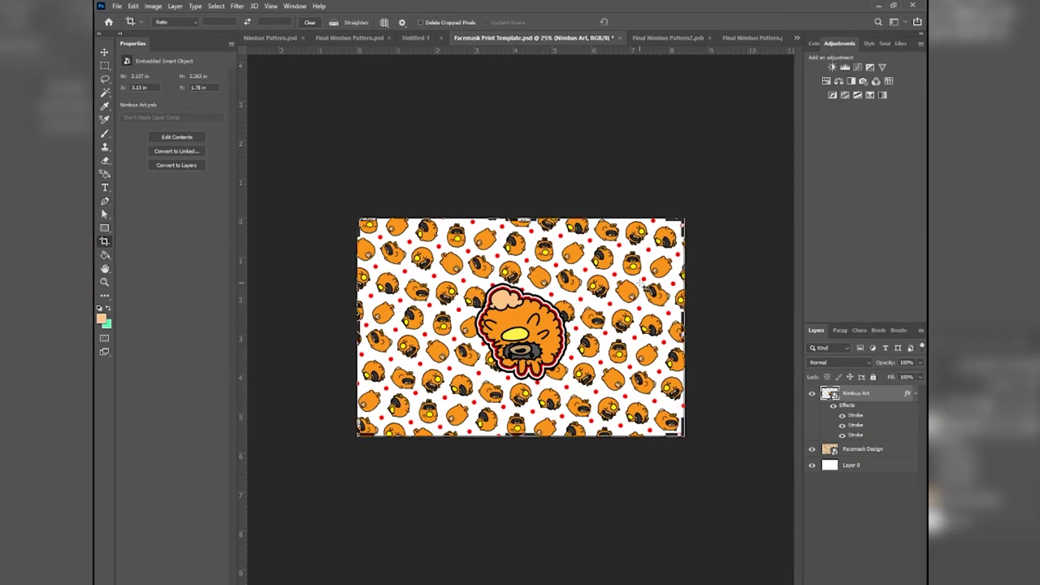
left_click(683, 220)
left_click_drag(684, 220, 736, 166)
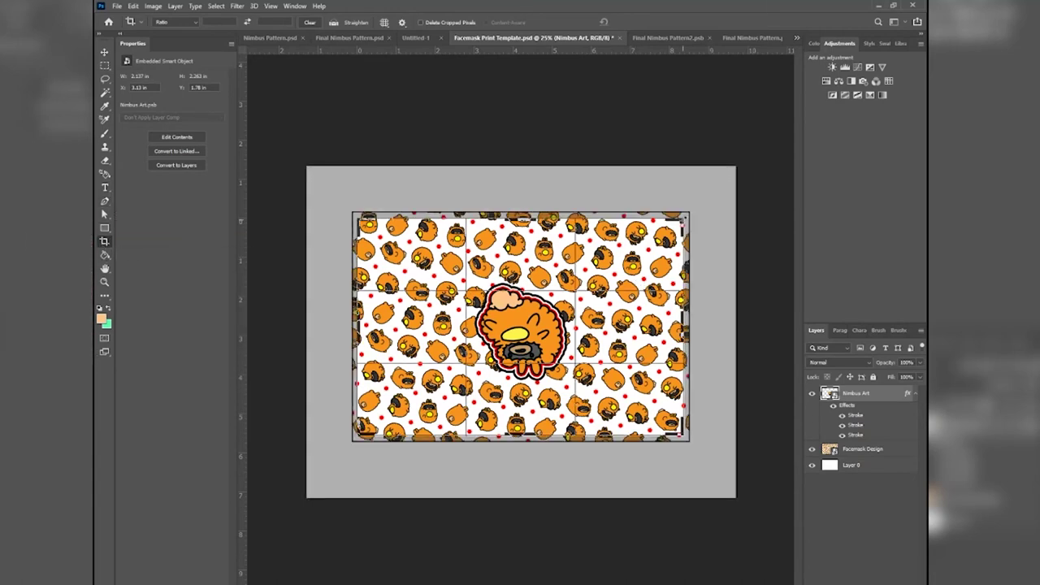
left_click_drag(689, 213, 709, 193)
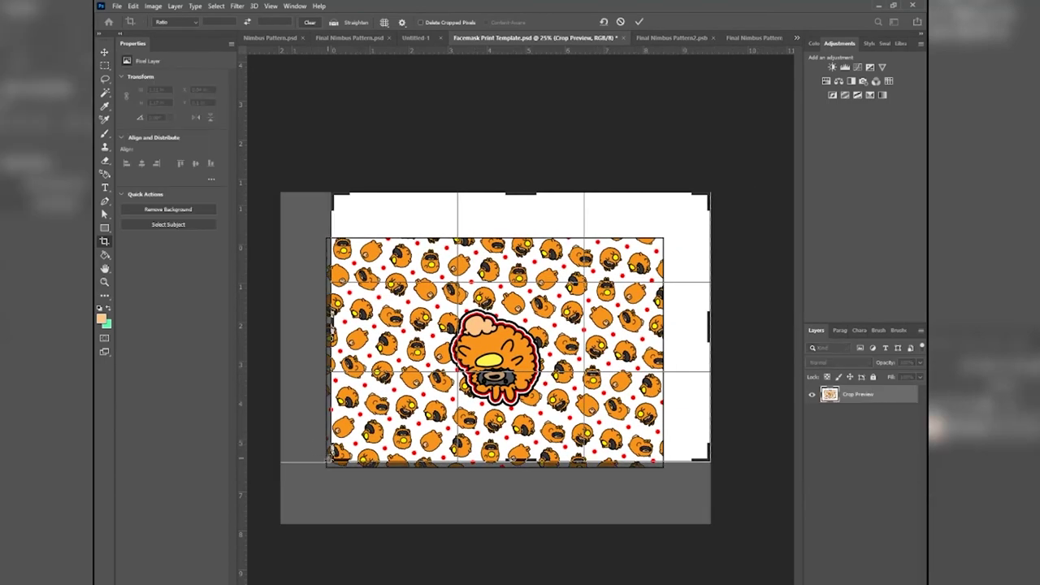
left_click_drag(332, 461, 308, 494)
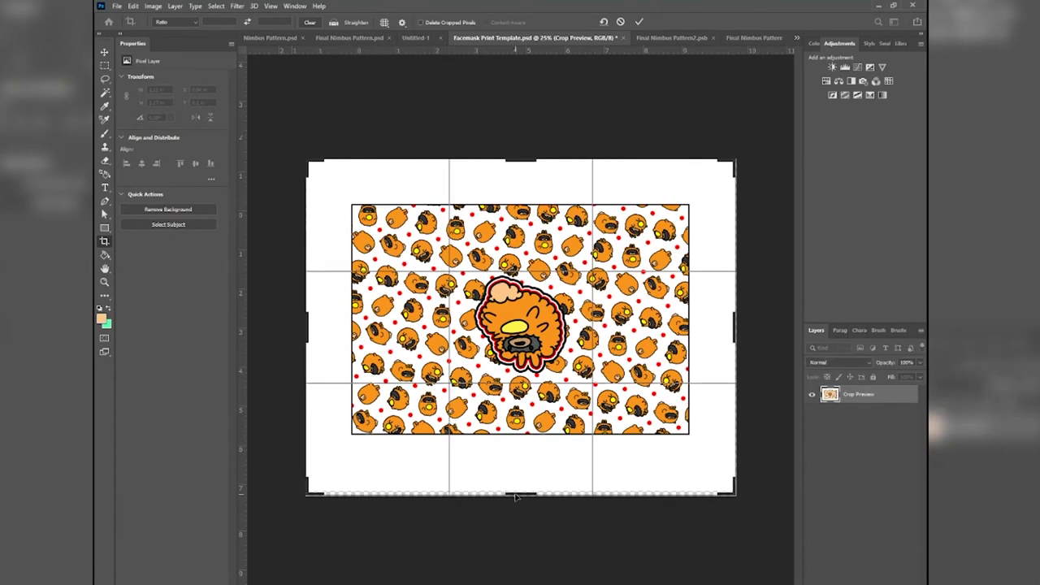
left_click_drag(517, 493, 518, 492)
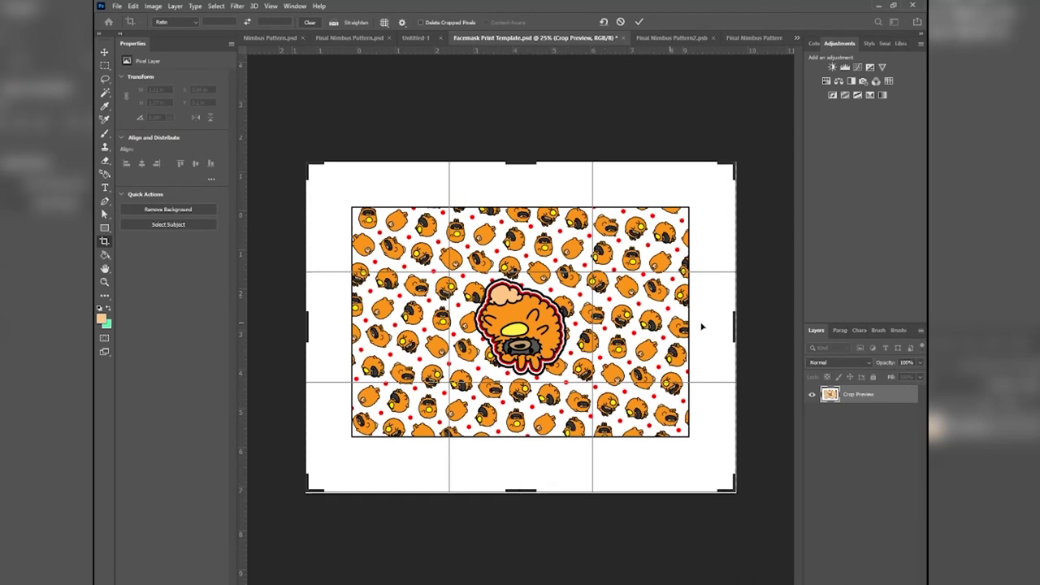
left_click_drag(733, 326, 735, 325)
left_click(639, 21)
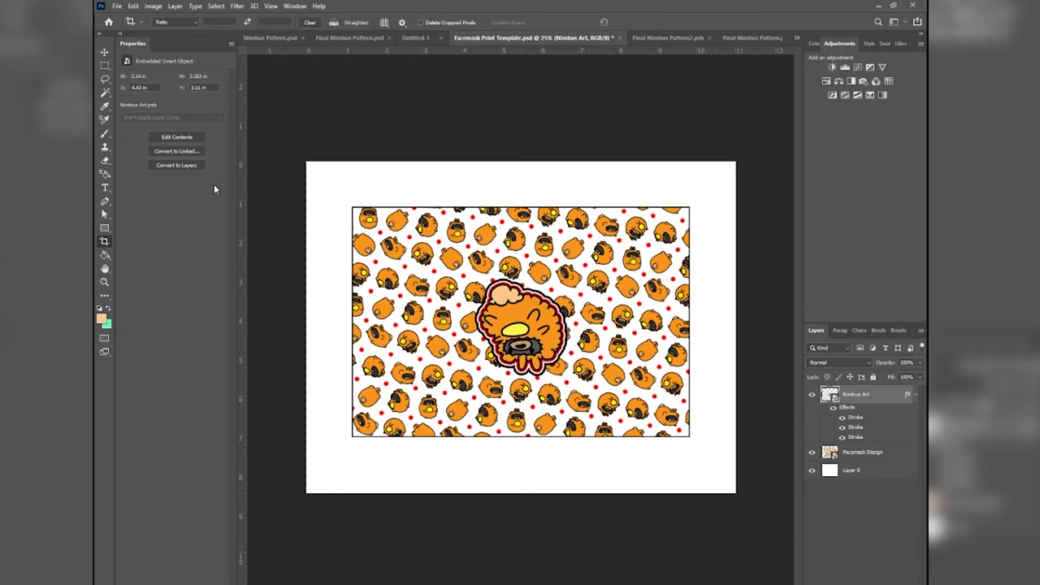
Flip the canvas horizontally so the character's pink tuft sits on the right again.
left_click(151, 8)
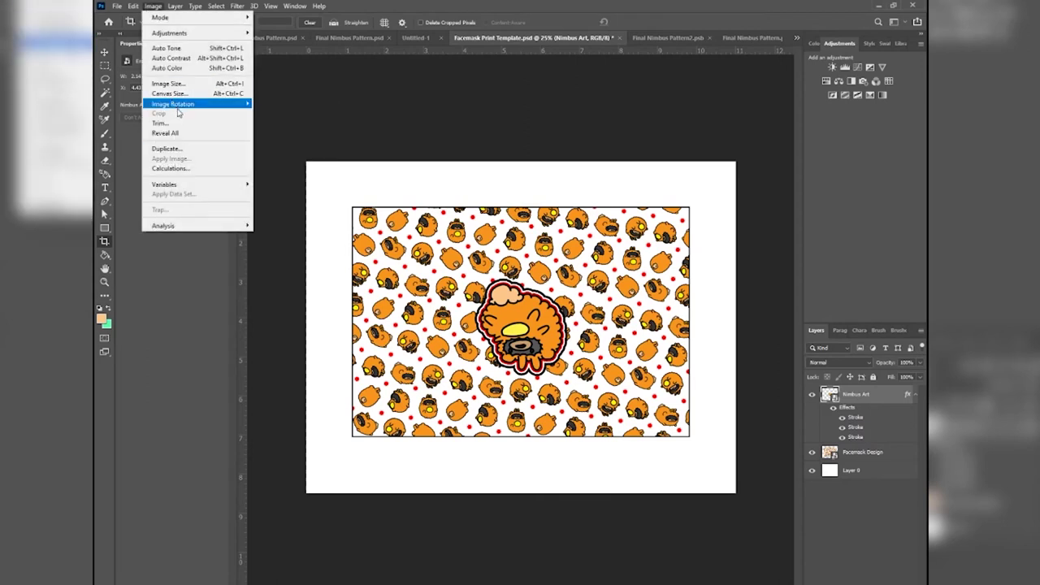
mouse_move(219, 104)
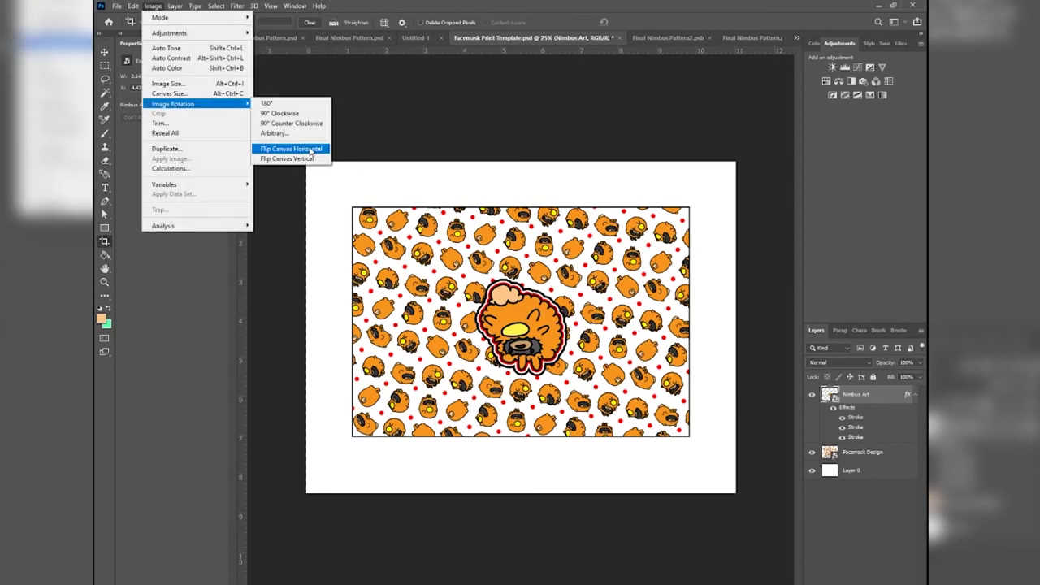
left_click(311, 150)
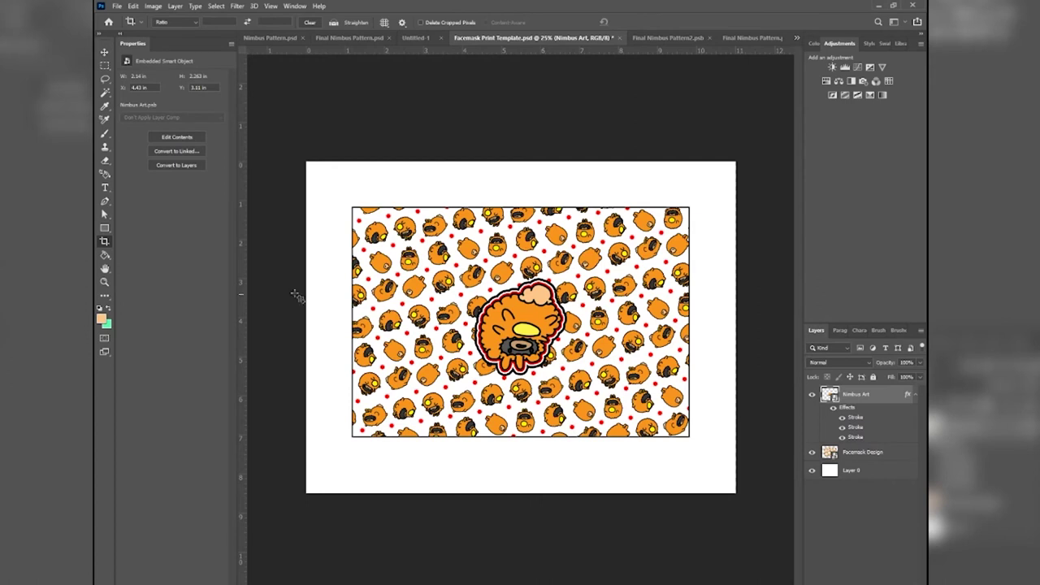
Crop the left, right, top and bottom edges in to the pattern, removing the white border.
left_click(337, 243)
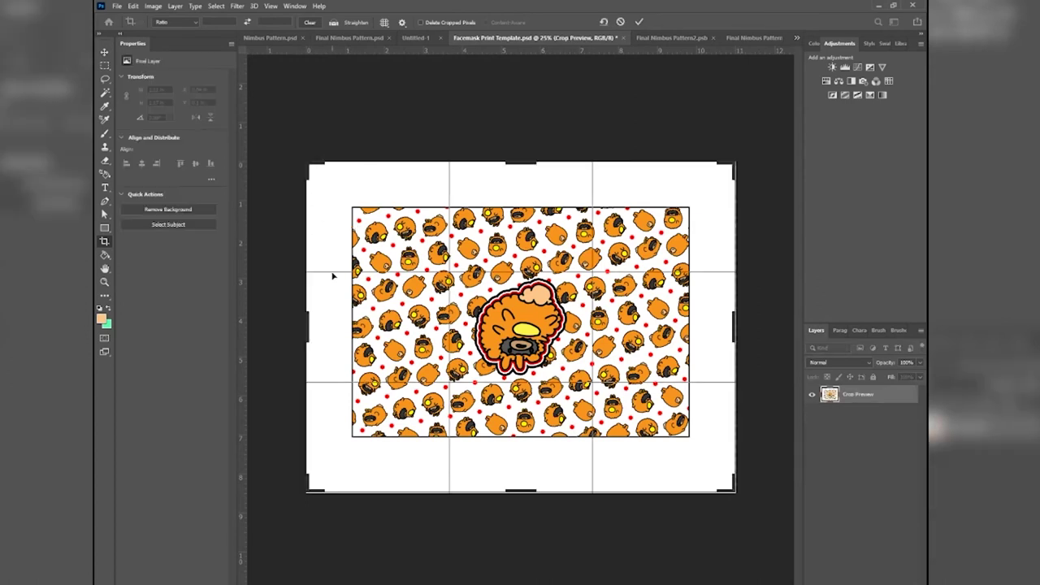
left_click_drag(305, 326, 344, 304)
left_click_drag(711, 325, 722, 311)
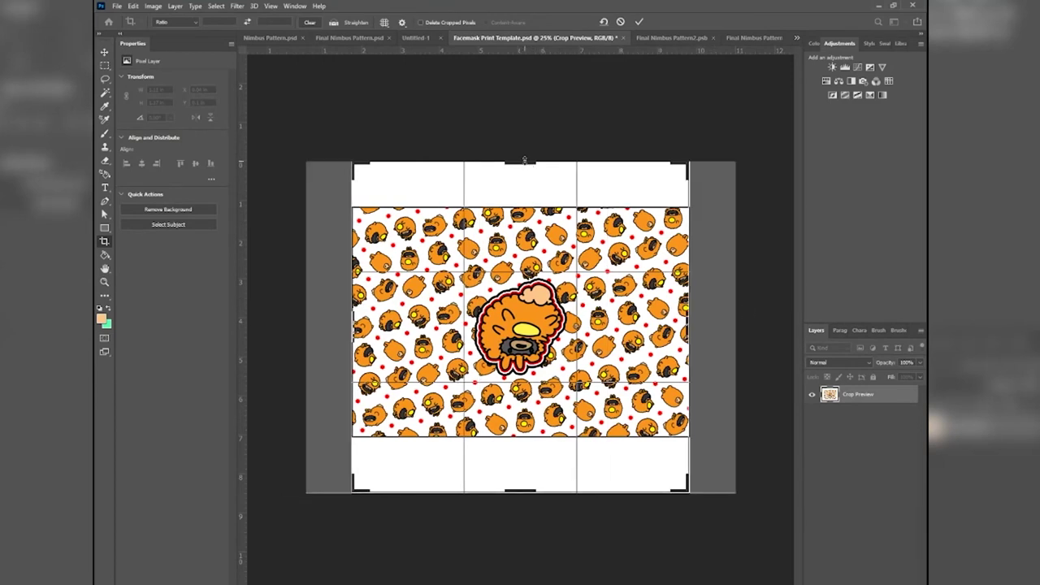
left_click_drag(525, 159, 520, 179)
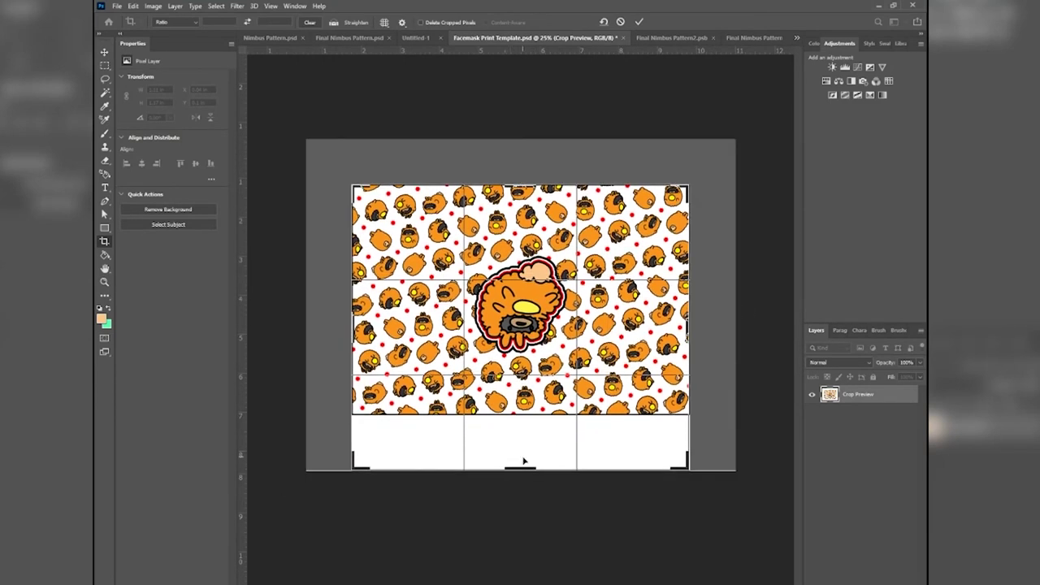
left_click_drag(525, 469, 525, 415)
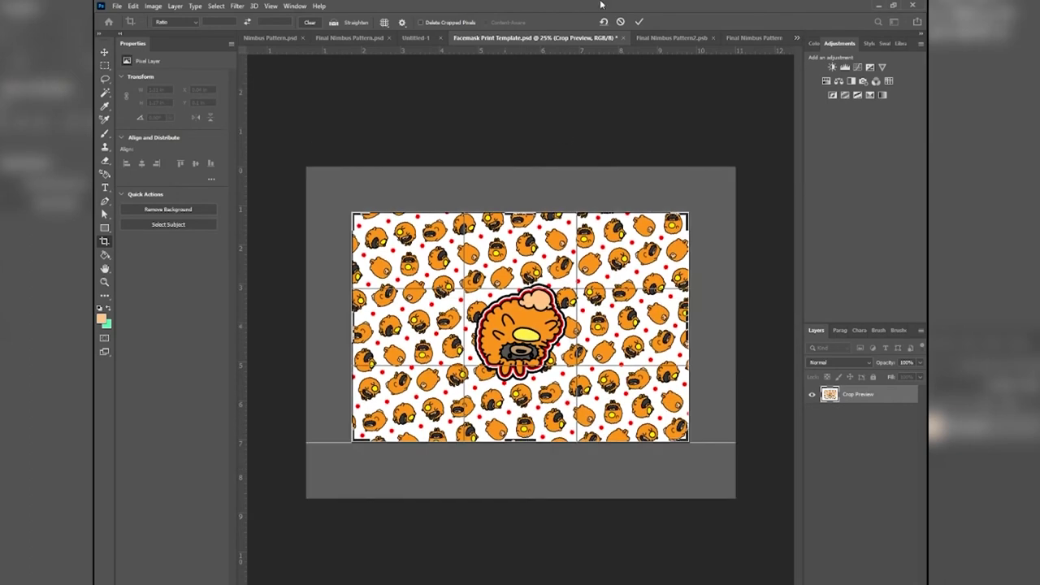
left_click(640, 22)
Export the print at 2599 × 1773 px via Export As, then minimize Photoshop.
left_click(117, 6)
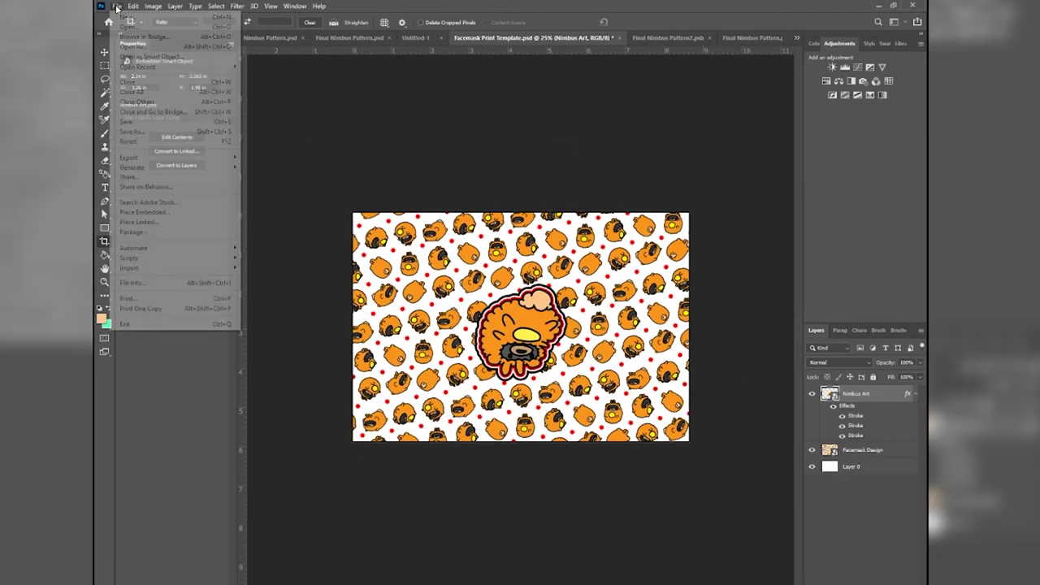
mouse_move(142, 157)
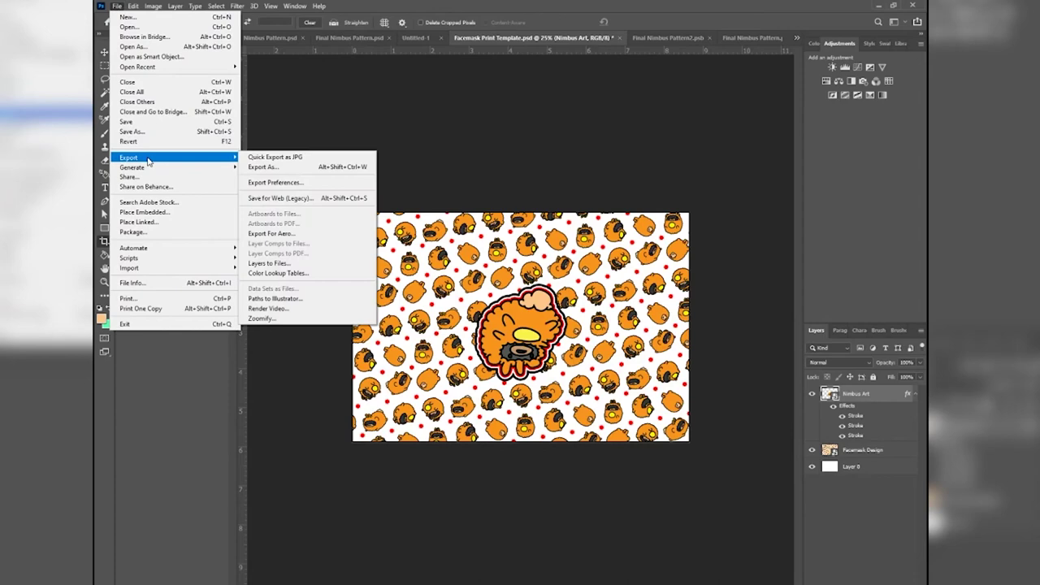
left_click(282, 167)
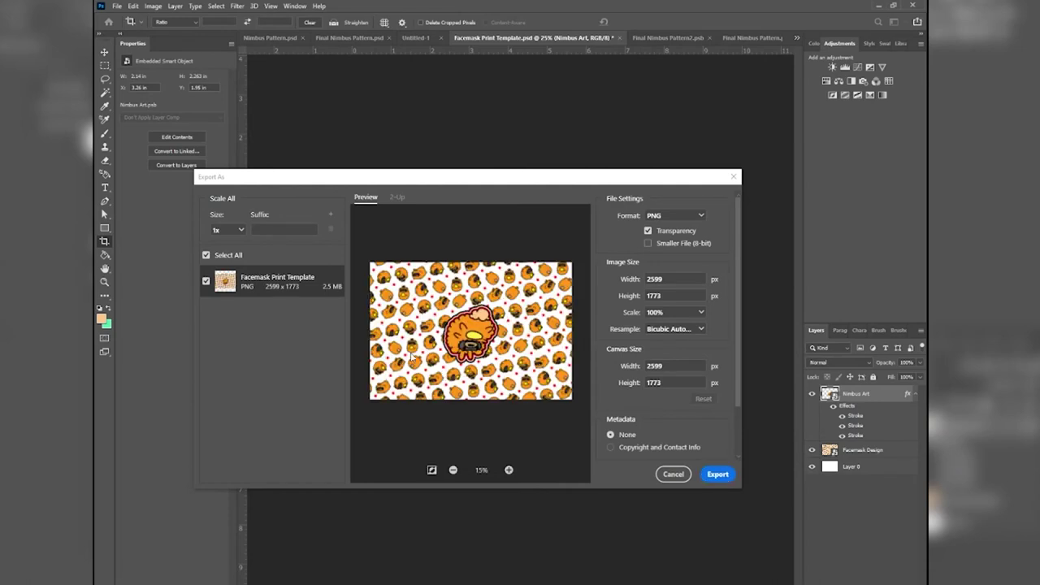
left_click(708, 480)
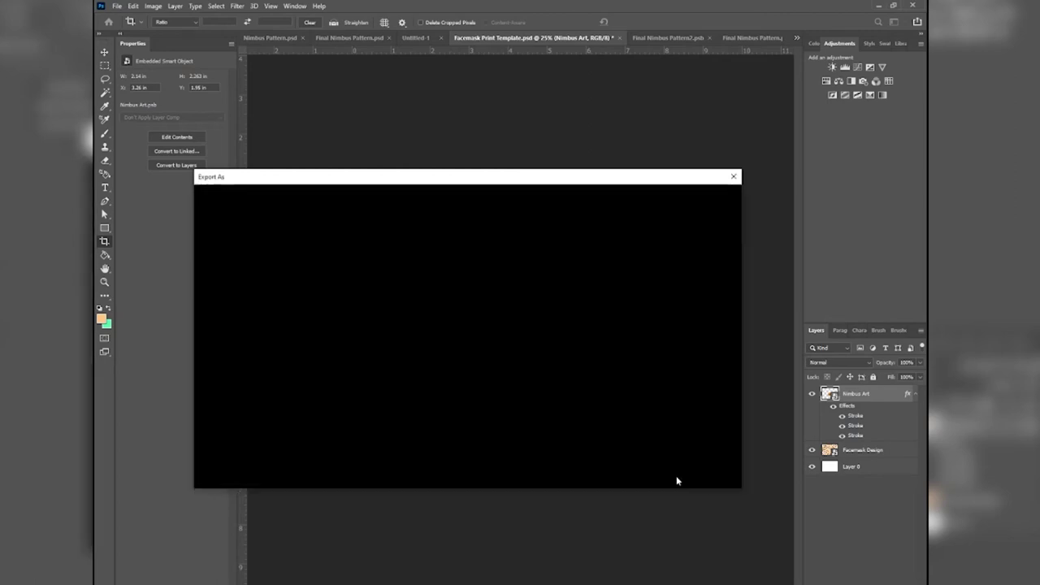
left_click(870, 7)
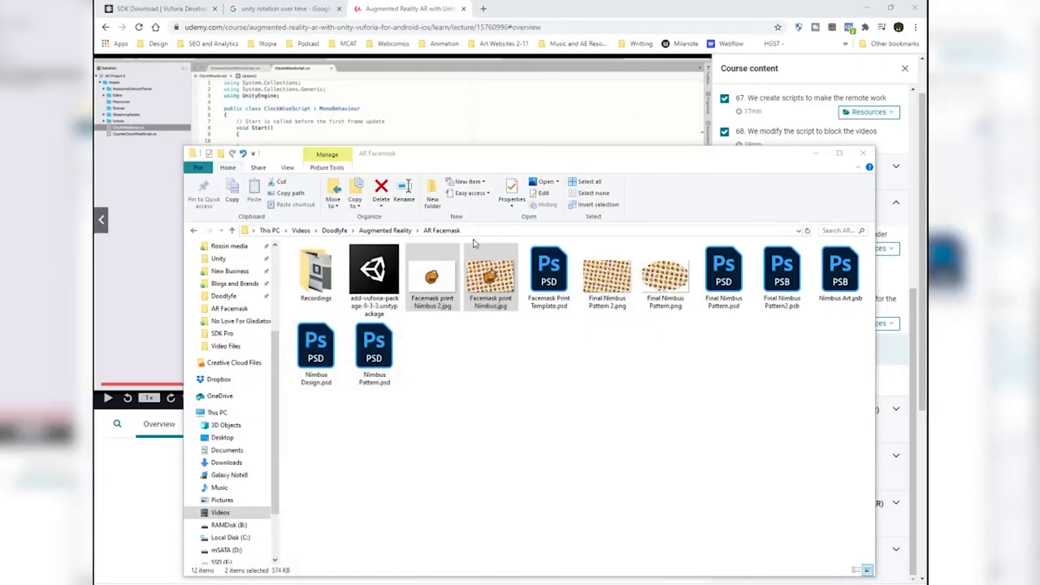
Preview Facemask print Nimbus.jpg in Photos, close it, and switch to OBS Studio.
left_click(480, 281)
double_click(480, 282)
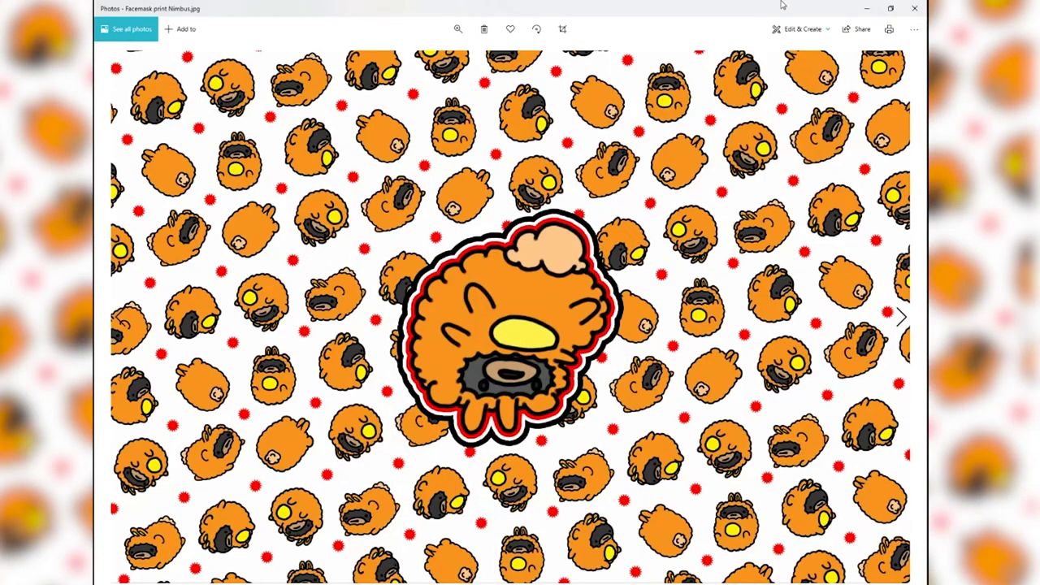
left_click(914, 9)
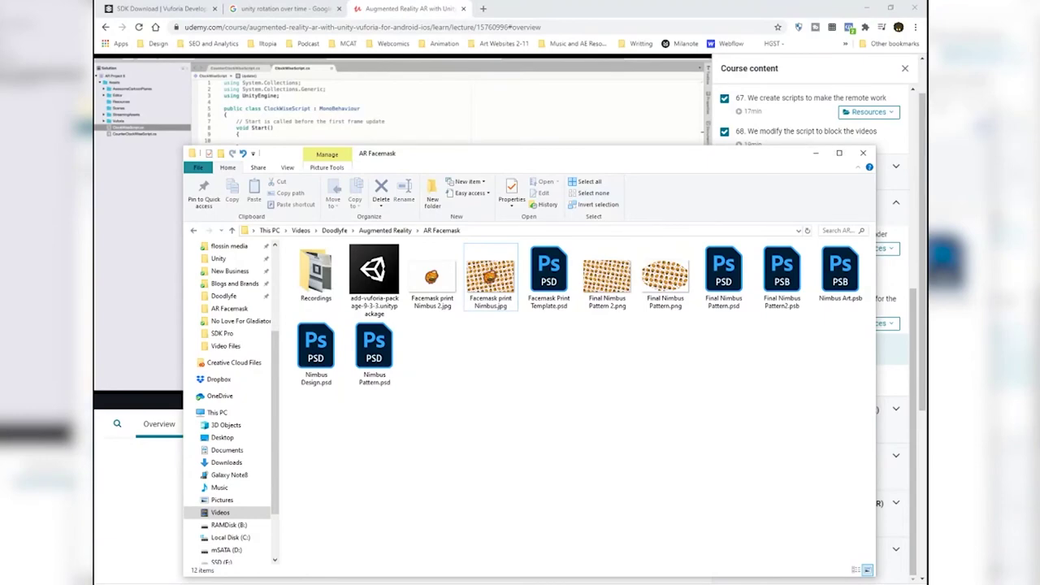
key("alt+Tab")
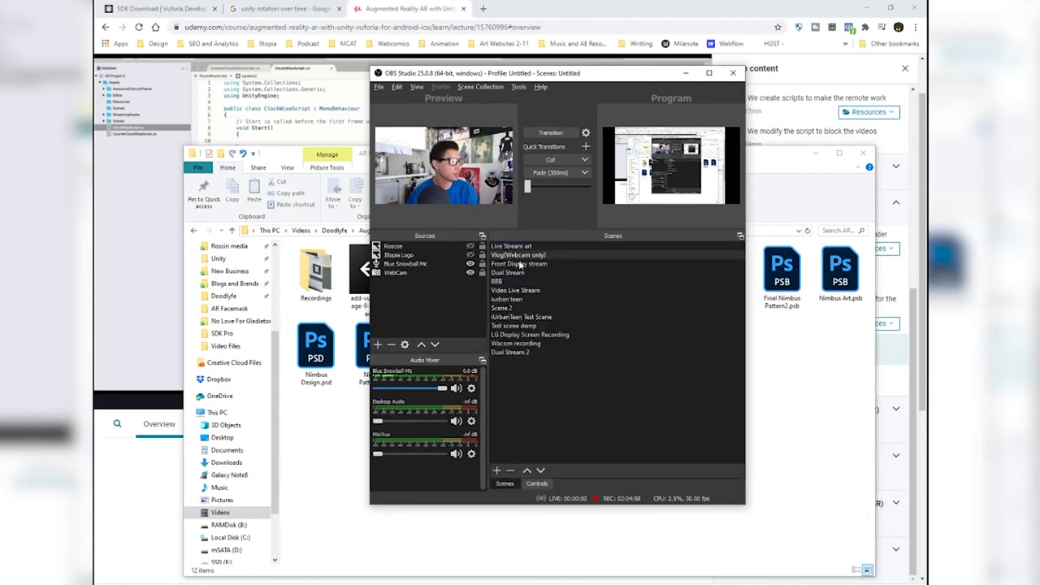
Make LG Display Screen Recording the active OBS scene.
left_click(518, 335)
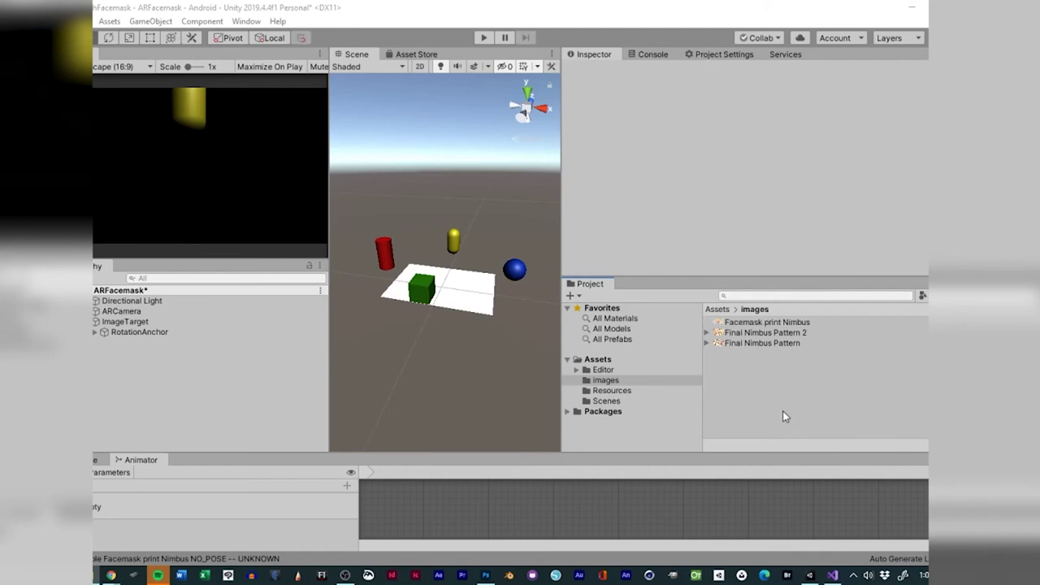
Set the Facemask print Nimbus texture type to Sprite (2D and UI).
left_click(752, 323)
left_click(767, 109)
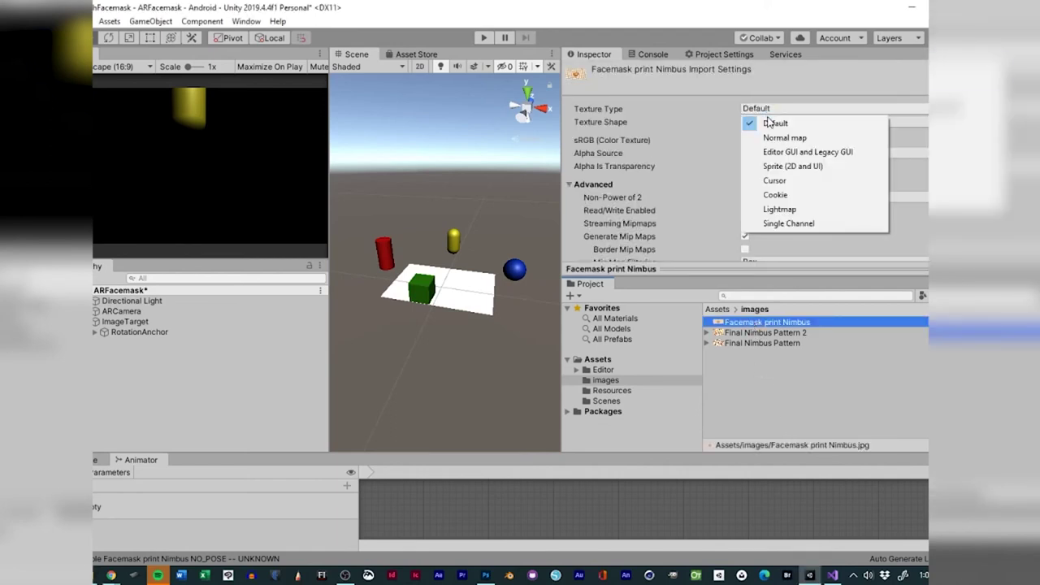
left_click(774, 167)
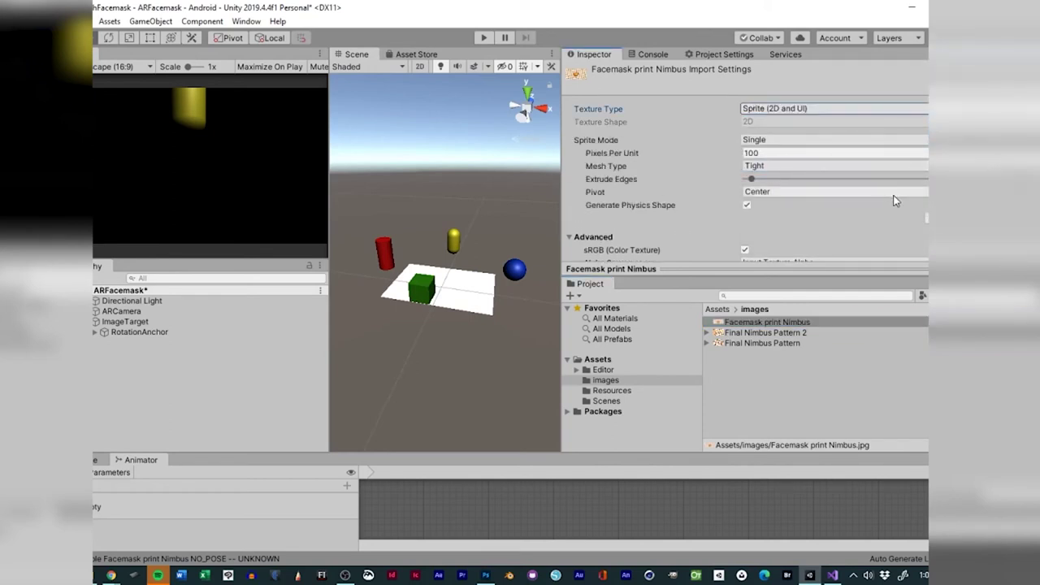
scroll(813, 179, "down", 5)
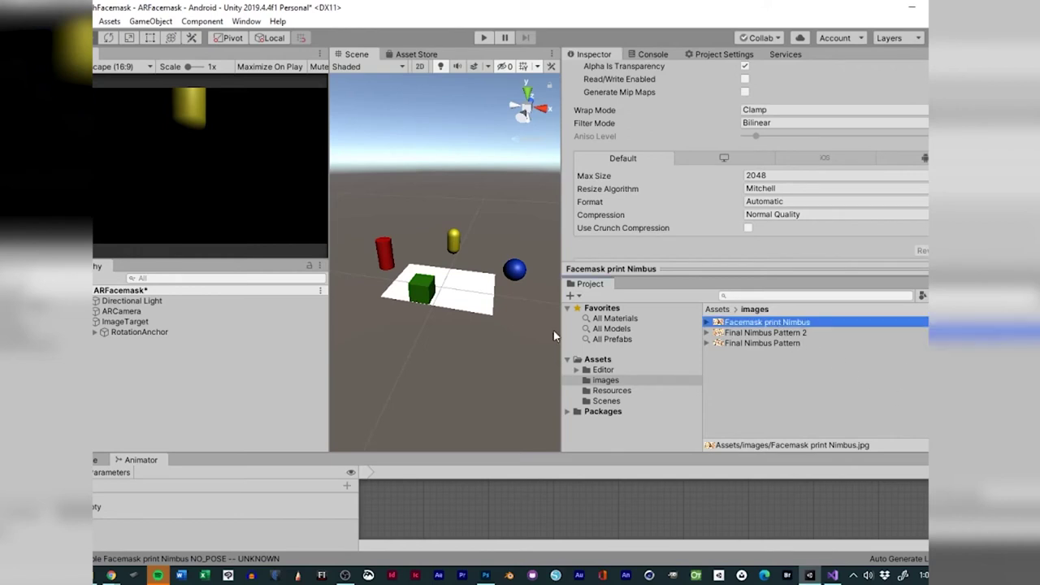
Select the ImageTarget and bring its Image Target Behaviour settings into view.
left_click(128, 324)
scroll(834, 103, "down", 5)
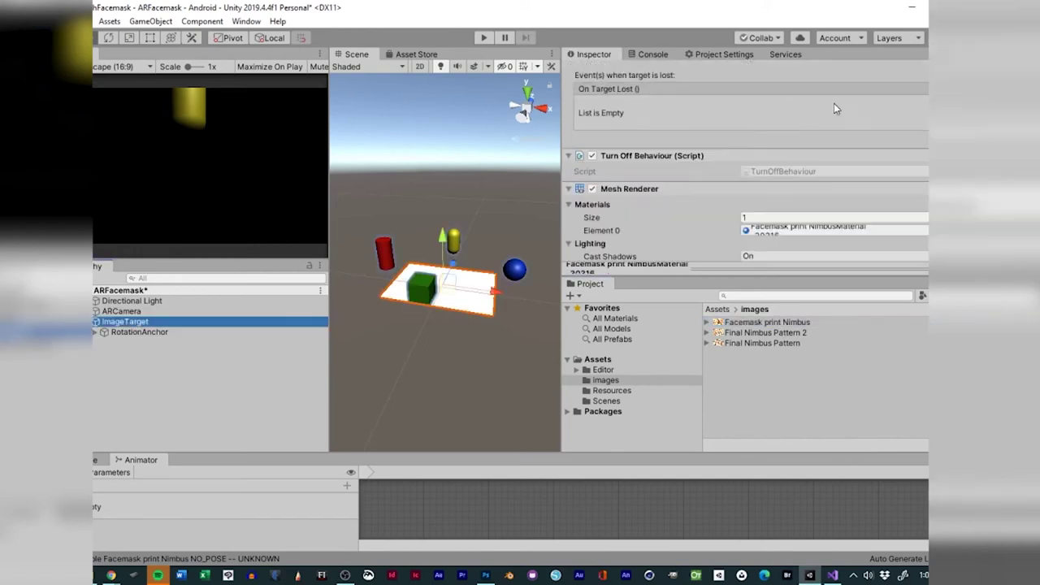
scroll(835, 123, "up", 10)
scroll(836, 124, "down", 5)
scroll(836, 125, "up", 5)
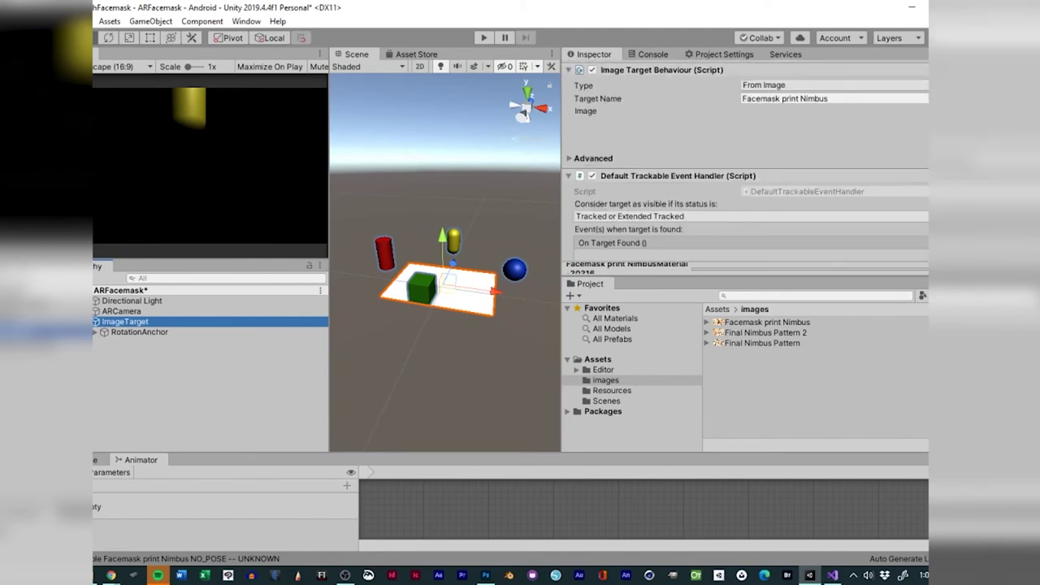
Assign the Facemask print Nimbus texture to the image target and enlarge the Game view.
left_click(903, 130)
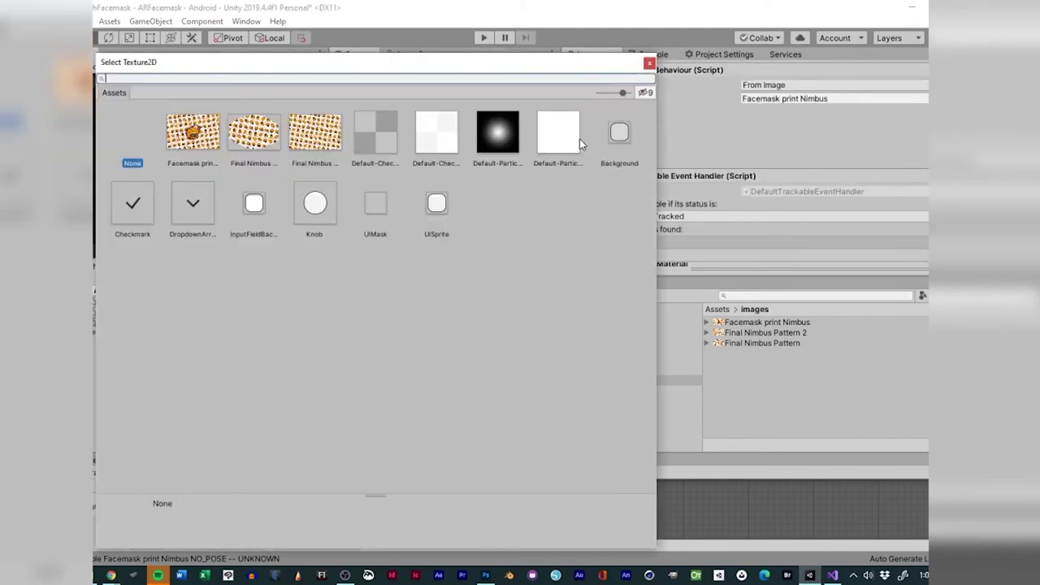
left_click(194, 127)
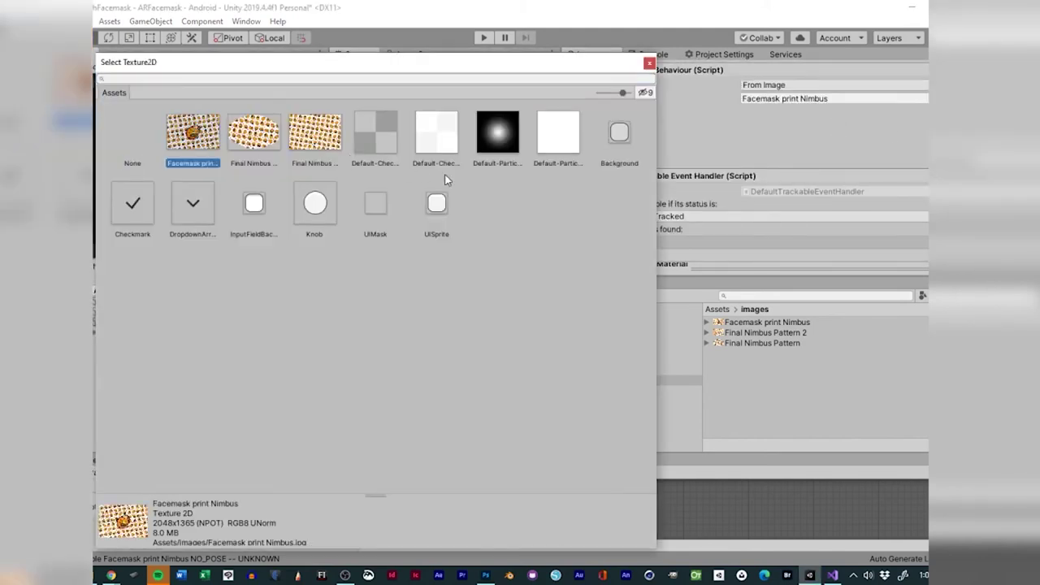
left_click(649, 63)
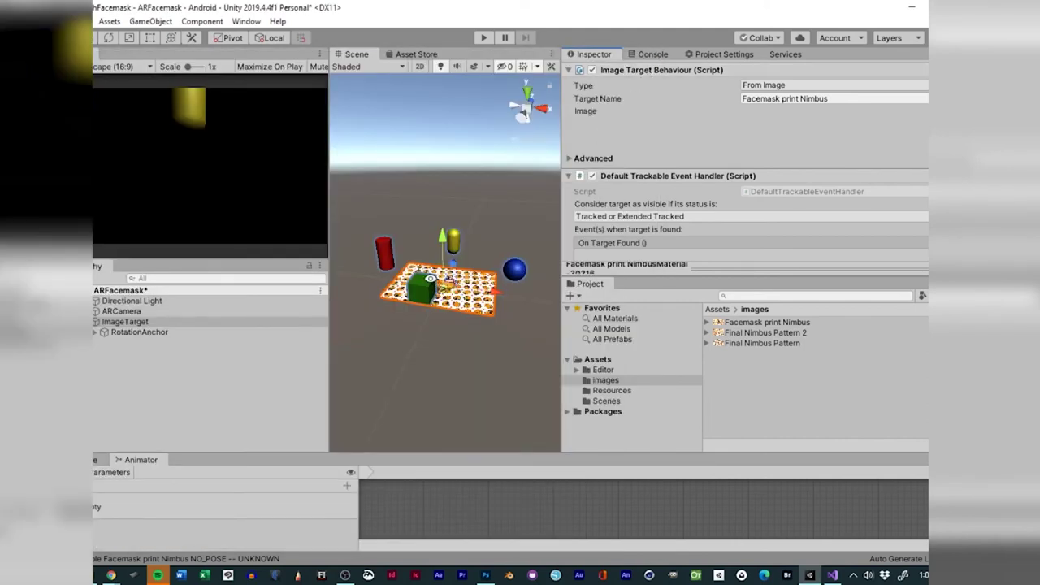
left_click_drag(435, 282, 446, 541, "alt")
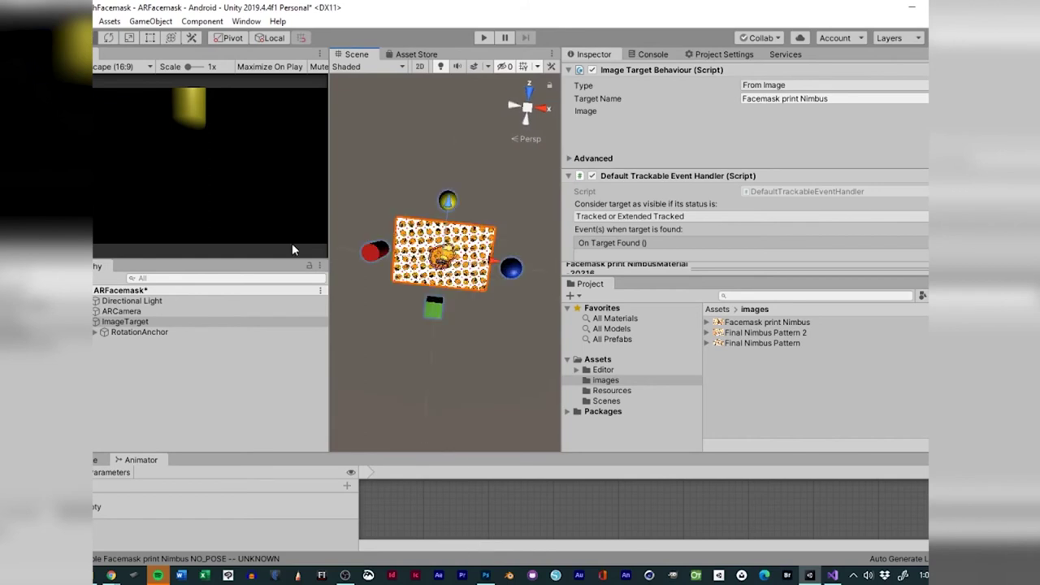
left_click_drag(326, 235, 420, 246)
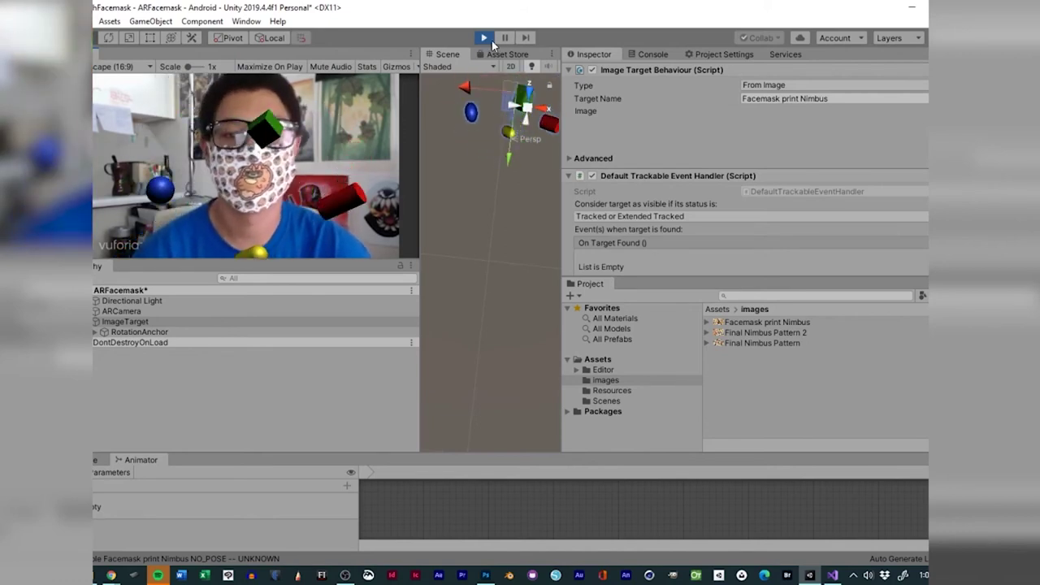
Stop the webcam play test and open Unity's File menu.
left_click(488, 39)
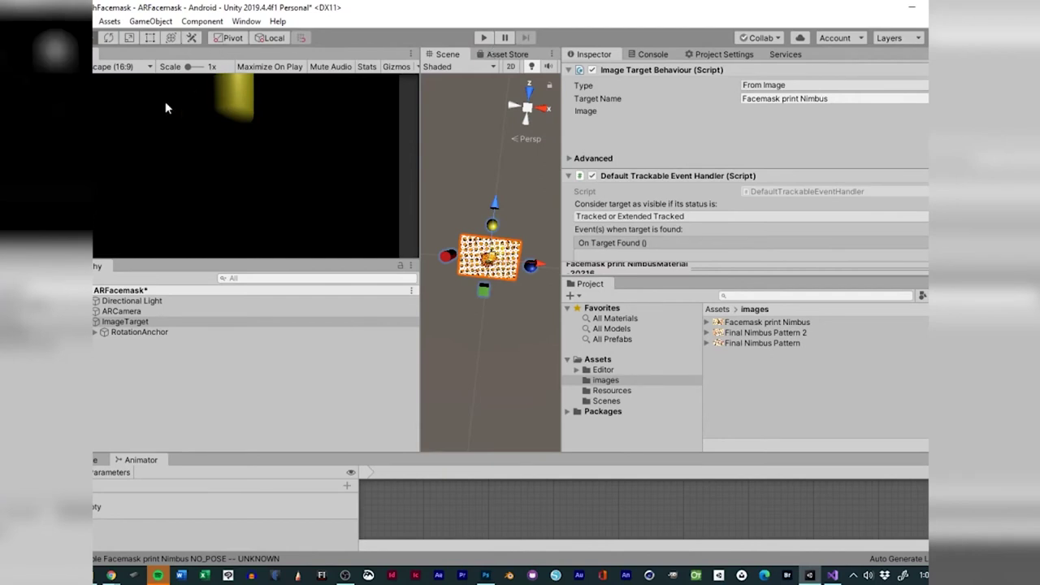
key("alt+Tab")
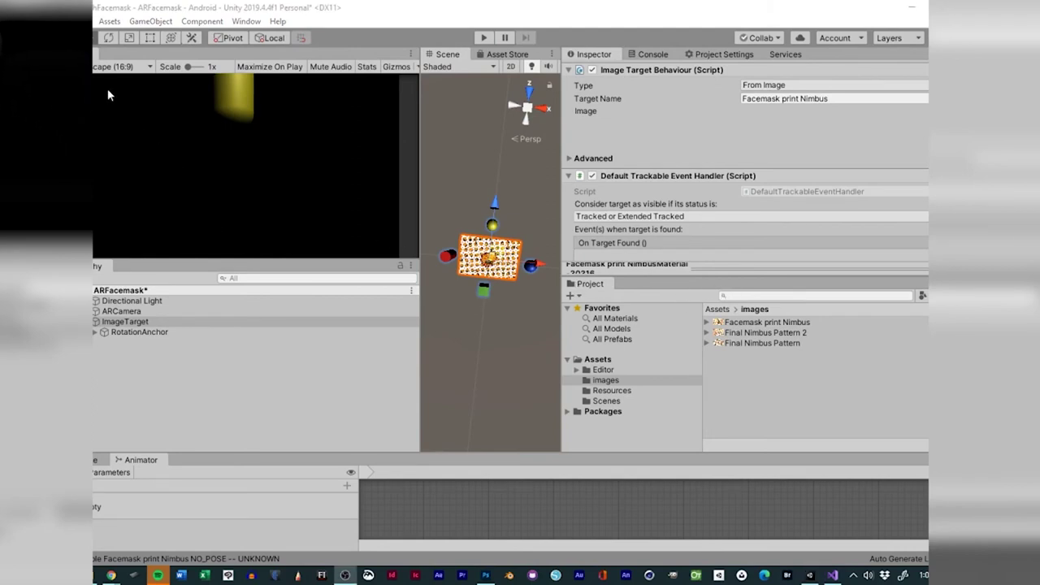
left_click(89, 22)
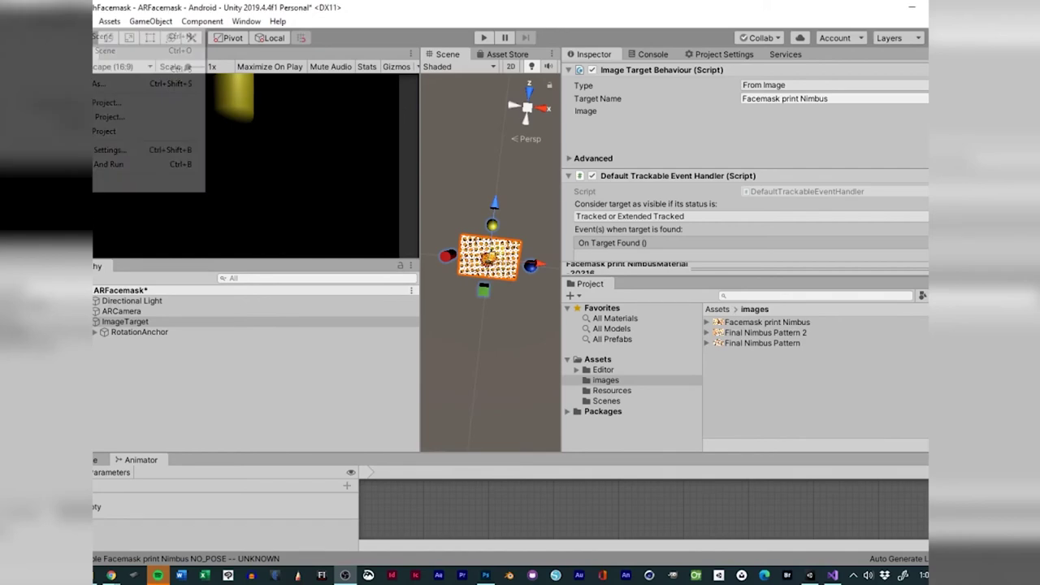
Save the scene, add Scenes/ARFacemask to the Android build list, and start the build.
left_click(115, 72)
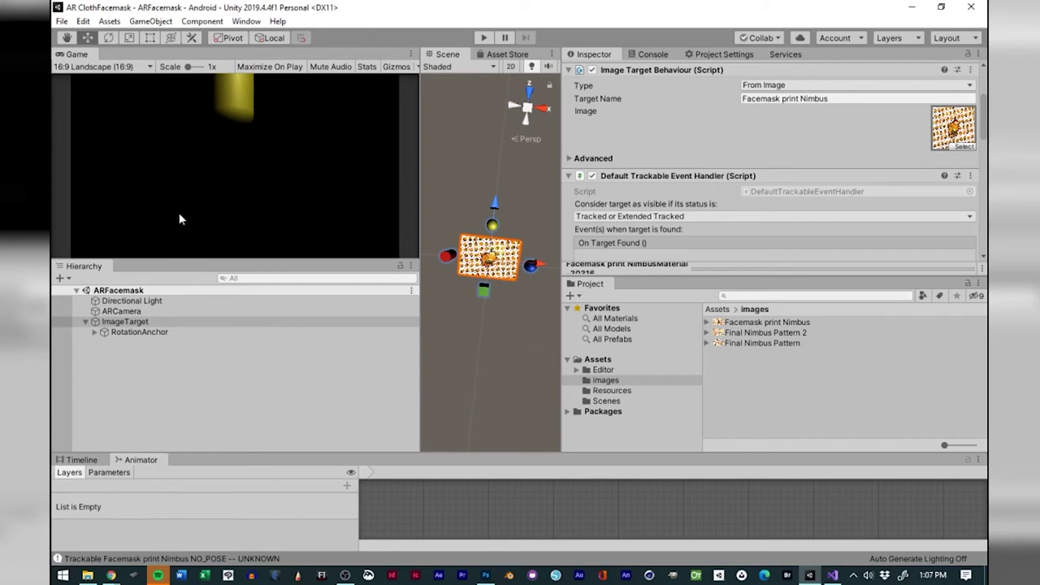
left_click(61, 21)
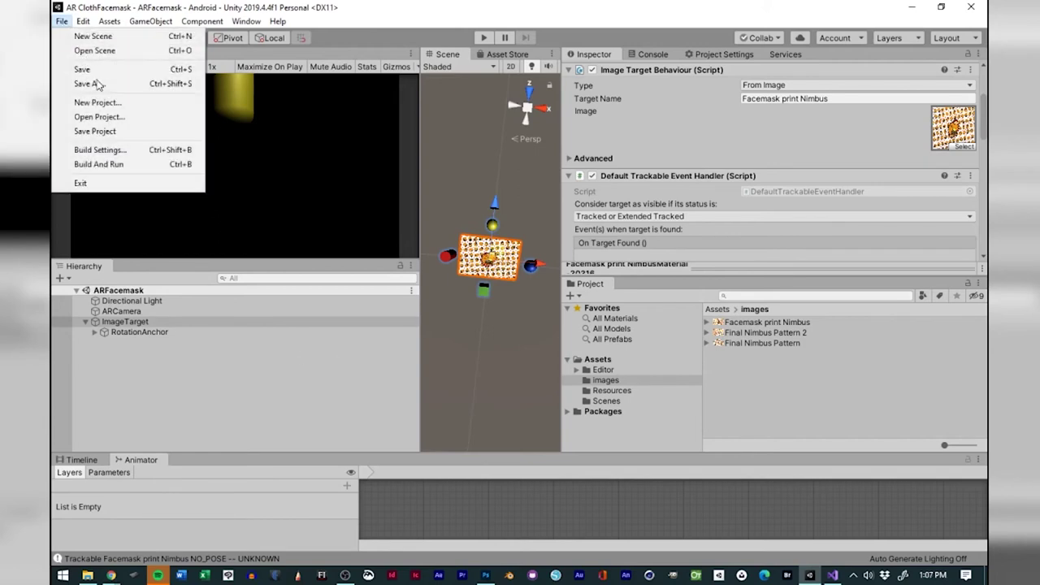
left_click(134, 155)
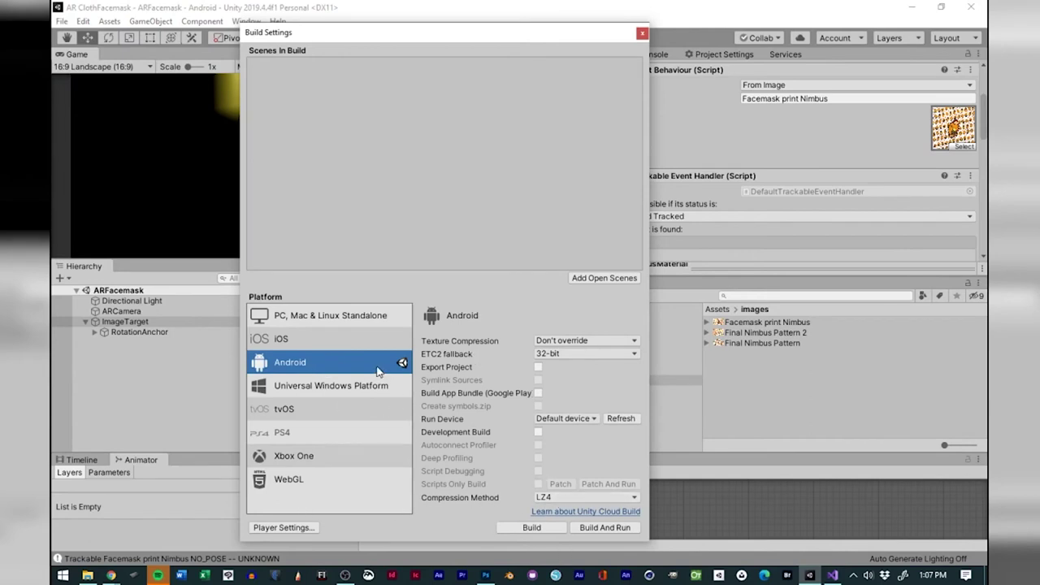
left_click(589, 278)
left_click(529, 529)
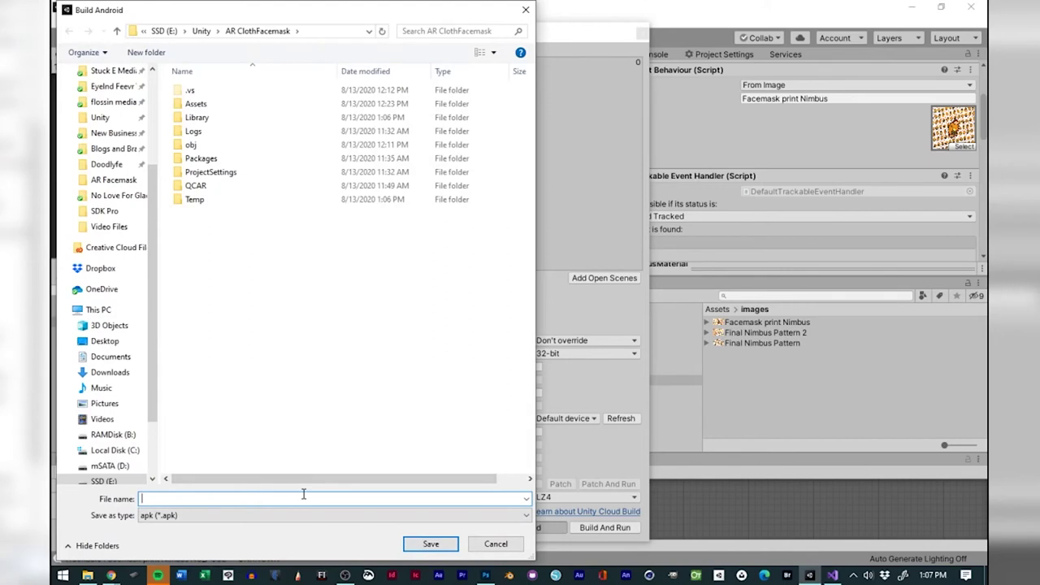
Save the Android APK as 'AR Facemask 001' and let the build finish successfully.
type("AR Facemask")
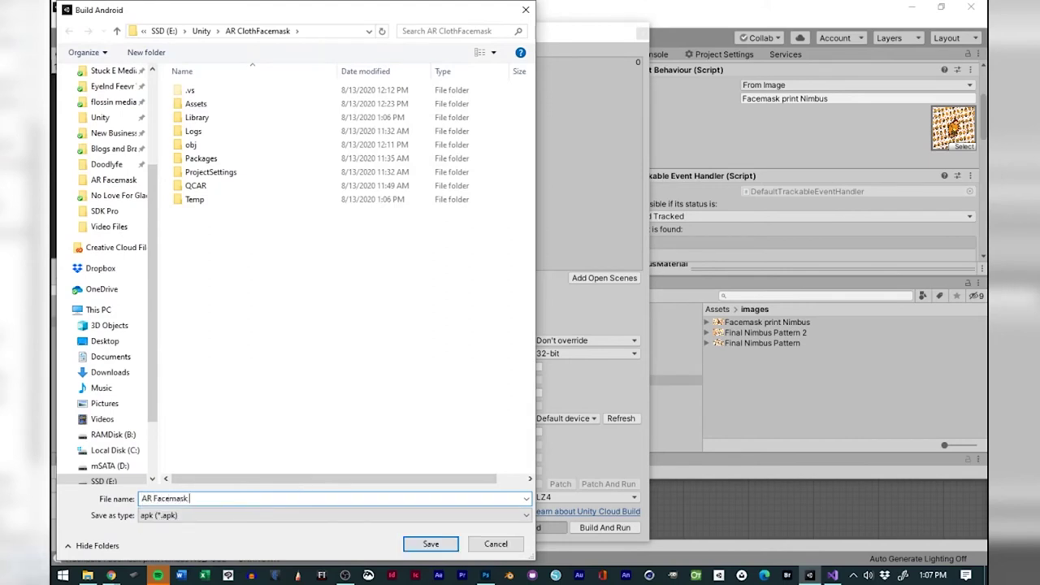
type(" 001")
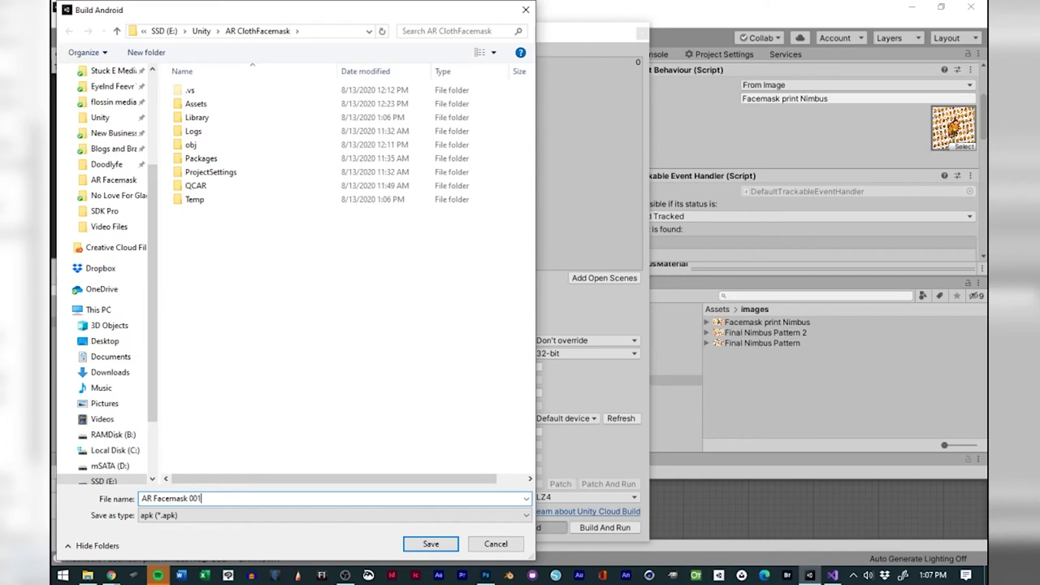
left_click(407, 538)
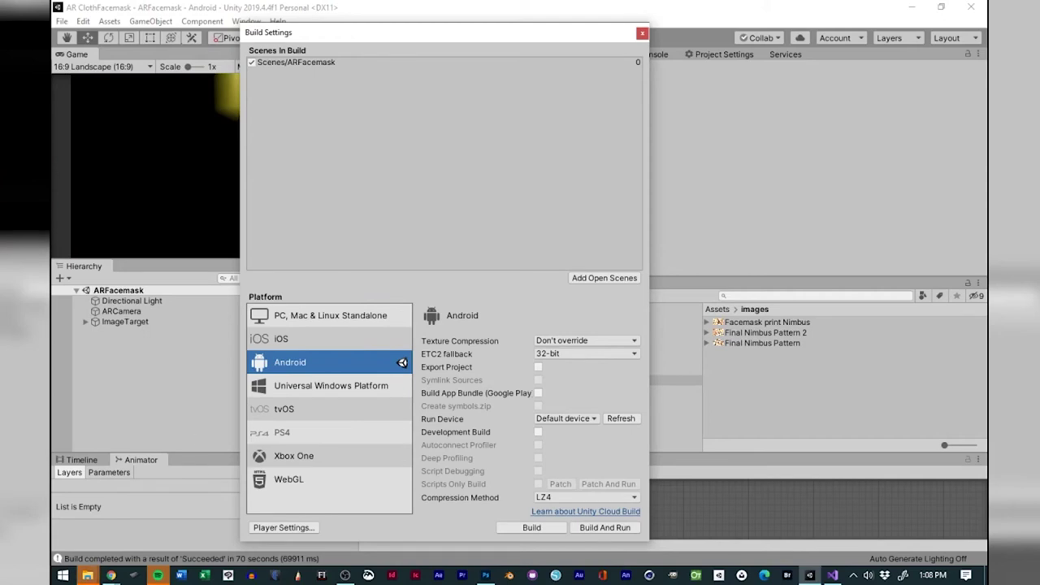
Bring the File Explorer window listing AR Facemask 001.apk to the front and move it up.
left_click(776, 228)
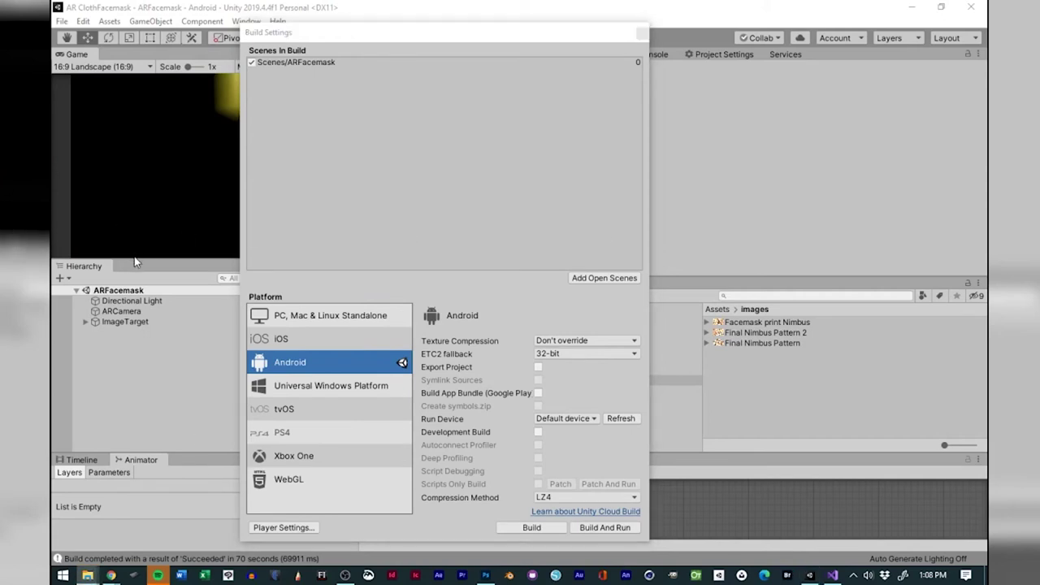
left_click(86, 576)
left_click_drag(609, 179, 522, 29)
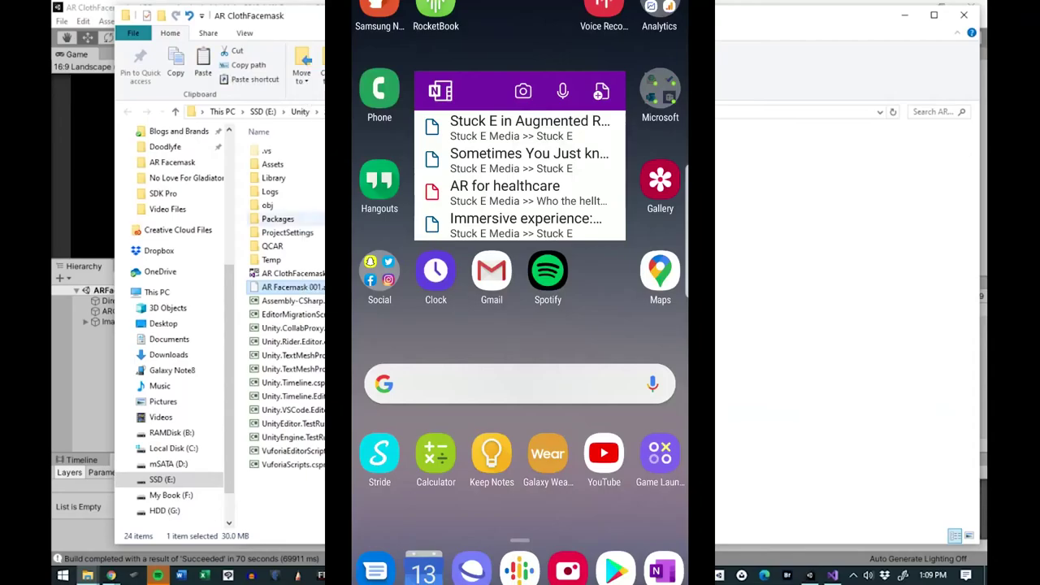
Paste AR Facemask 001.apk into the Galaxy Note8's Card storage, then return to Unity.
left_click(172, 372)
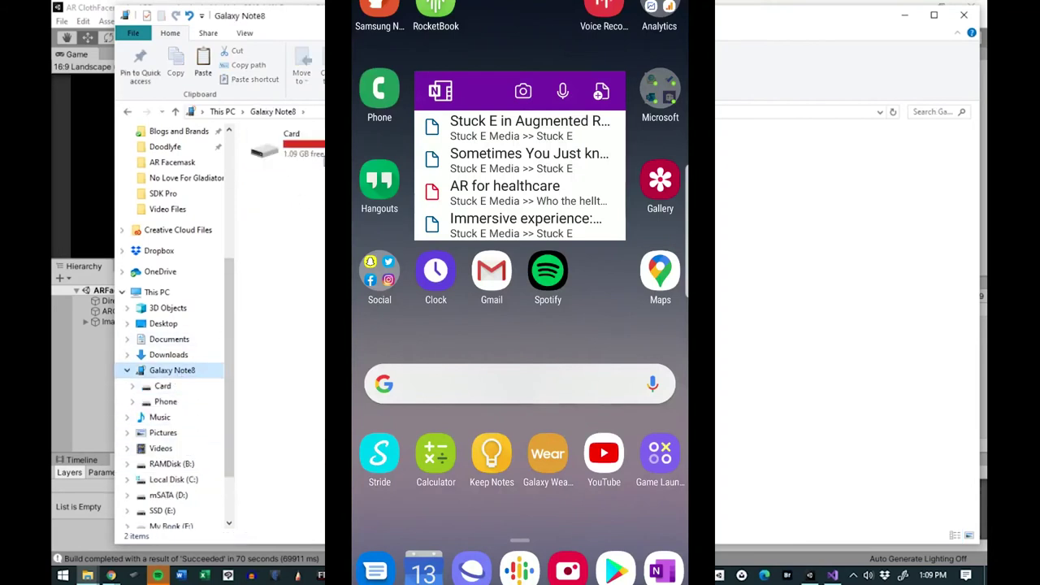
key("Down")
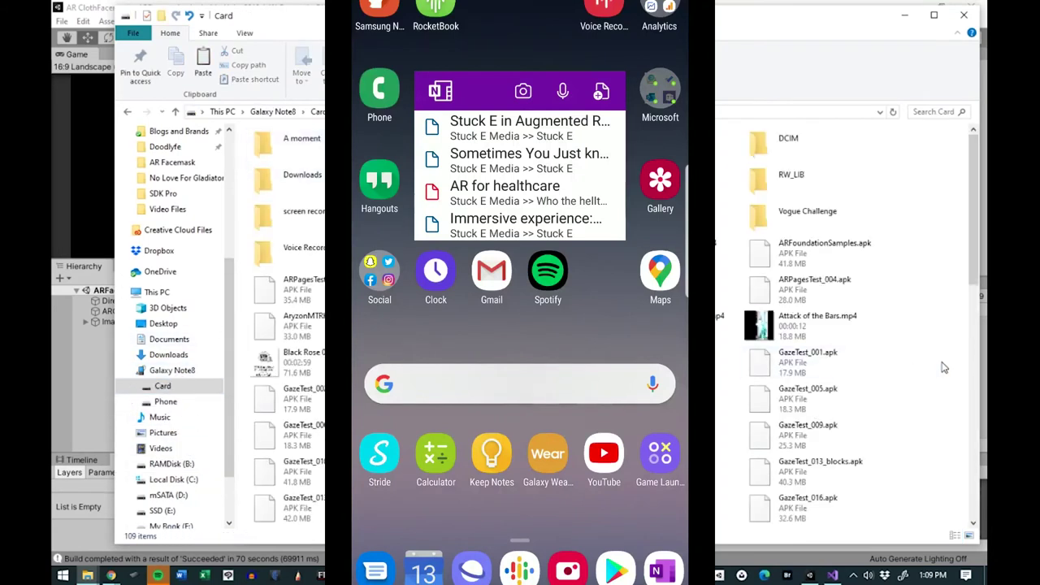
right_click(943, 368)
left_click(914, 443)
scroll(892, 338, "down", 1)
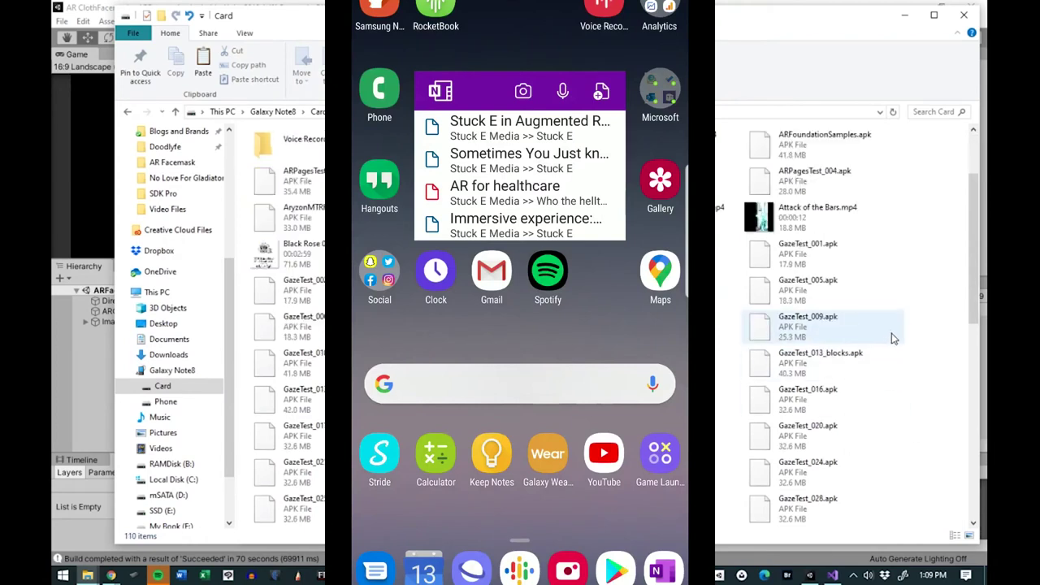
scroll(892, 338, "down", 5)
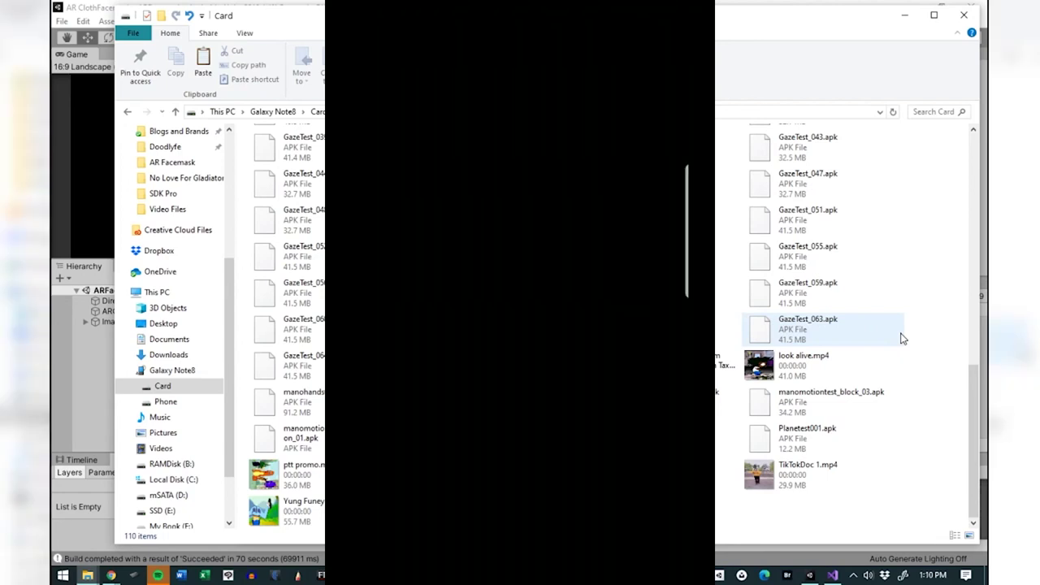
key("alt+Tab")
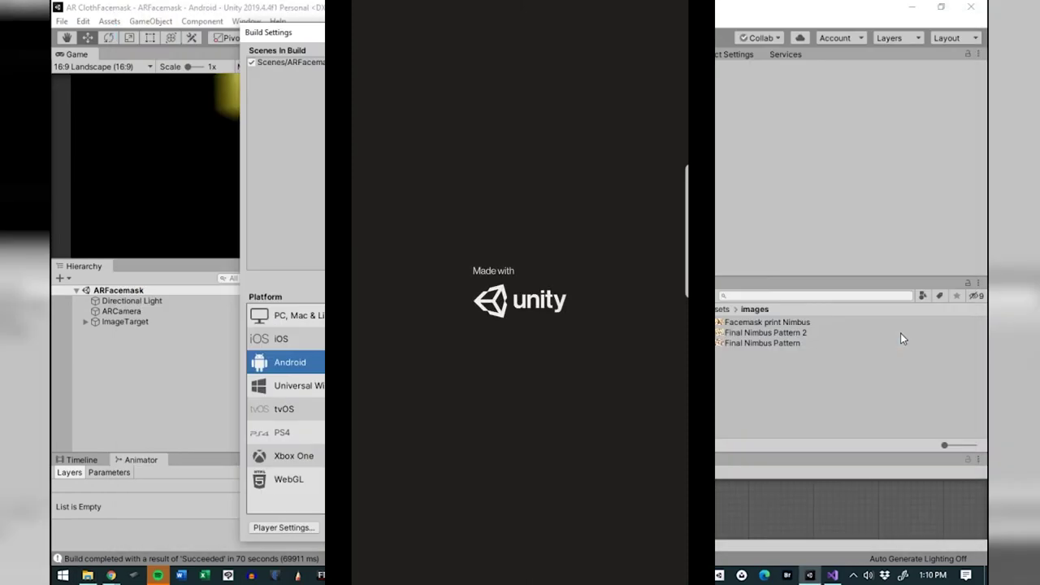
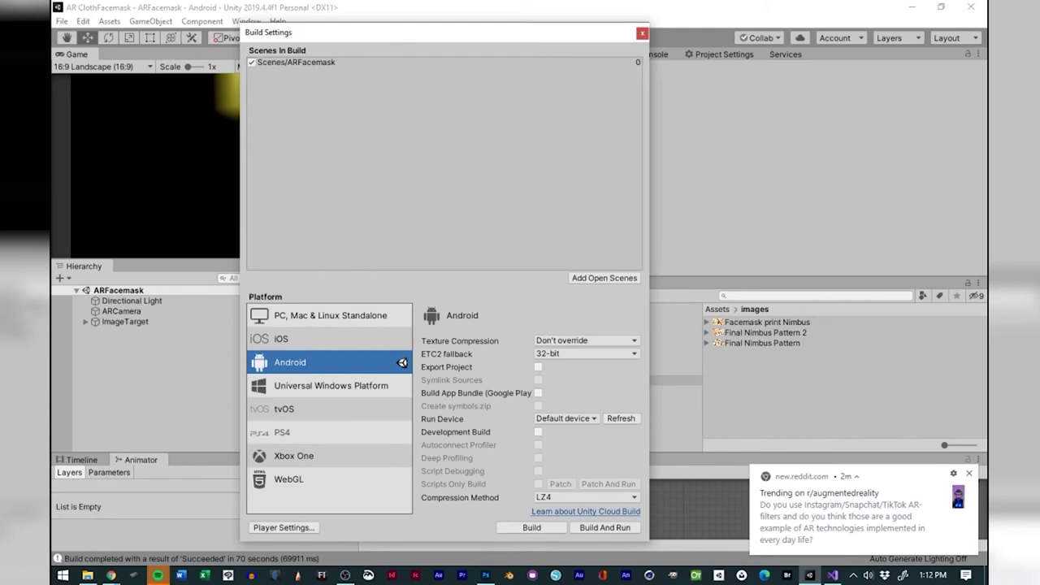
Leave the Unity editor for File Explorer to open the RD_1.jpg character render.
key("super+e")
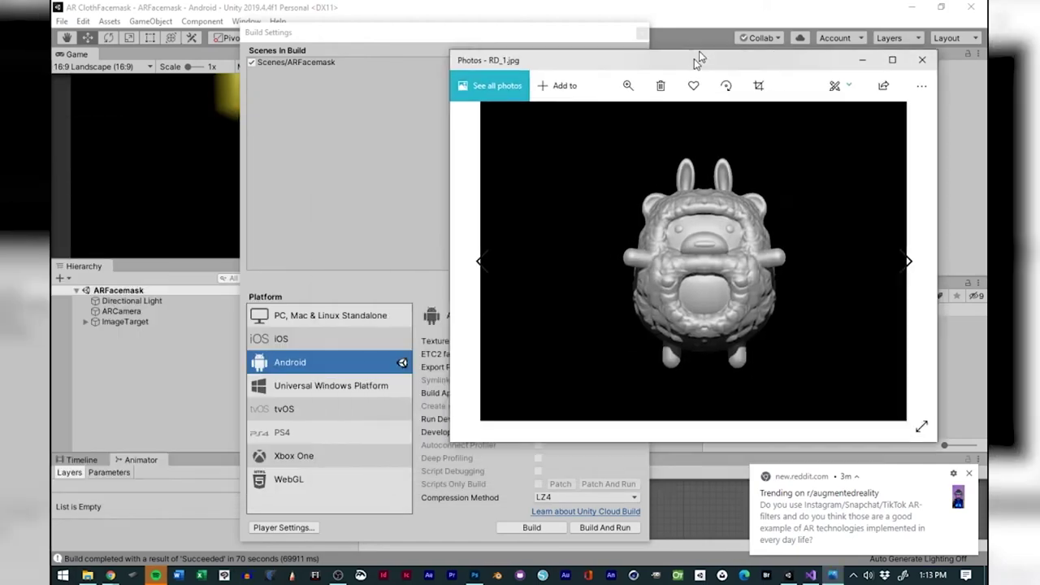
Maximize the Photos window showing RD_1.jpg, then switch programs from the taskbar.
left_click_drag(697, 51, 645, 5)
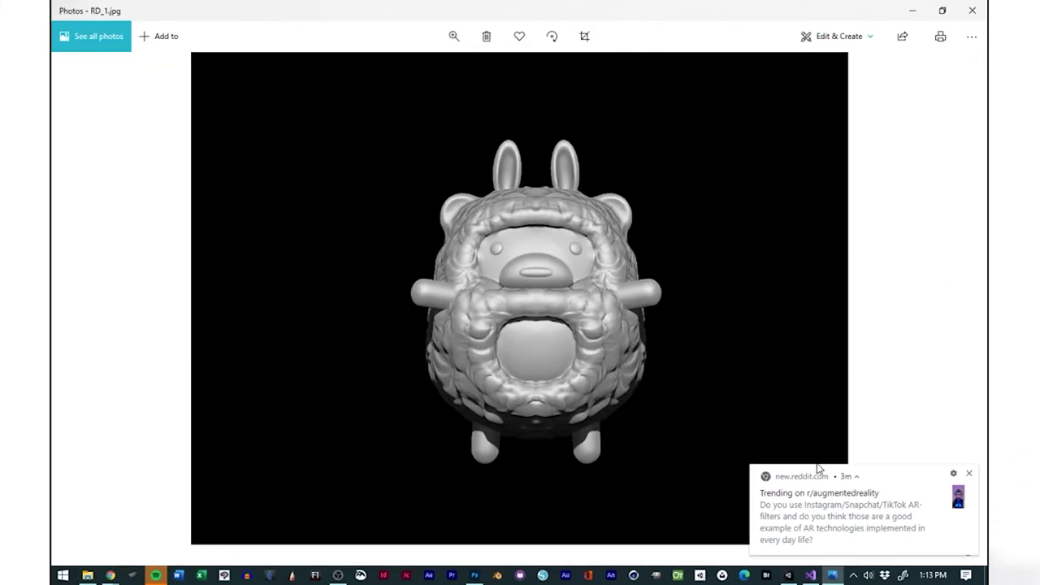
left_click(338, 575)
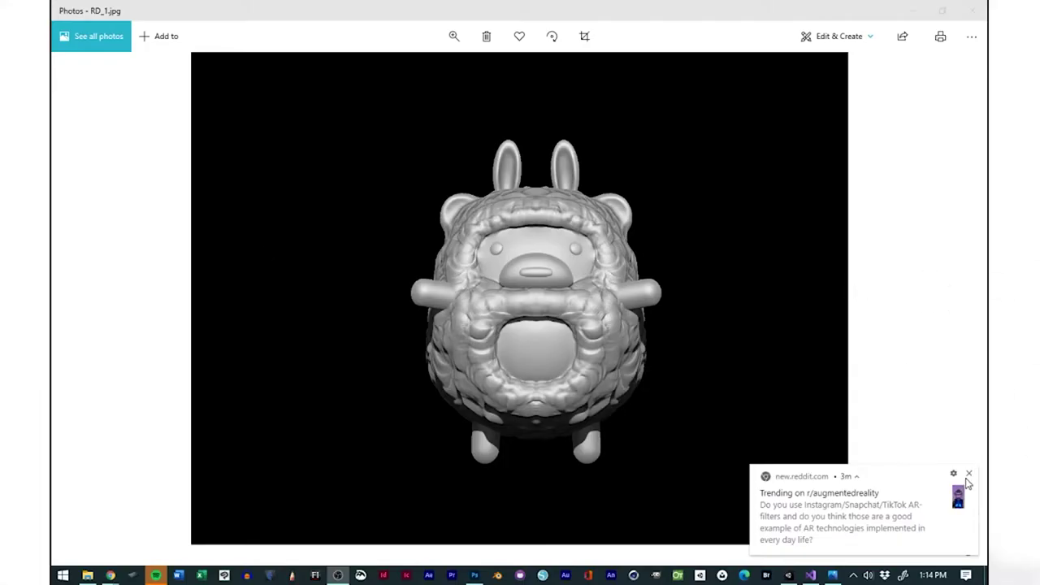
Dismiss the notification, page from RD_2 to RD_4 and back to RD_1, then close Photos.
left_click(971, 475)
left_click(955, 298)
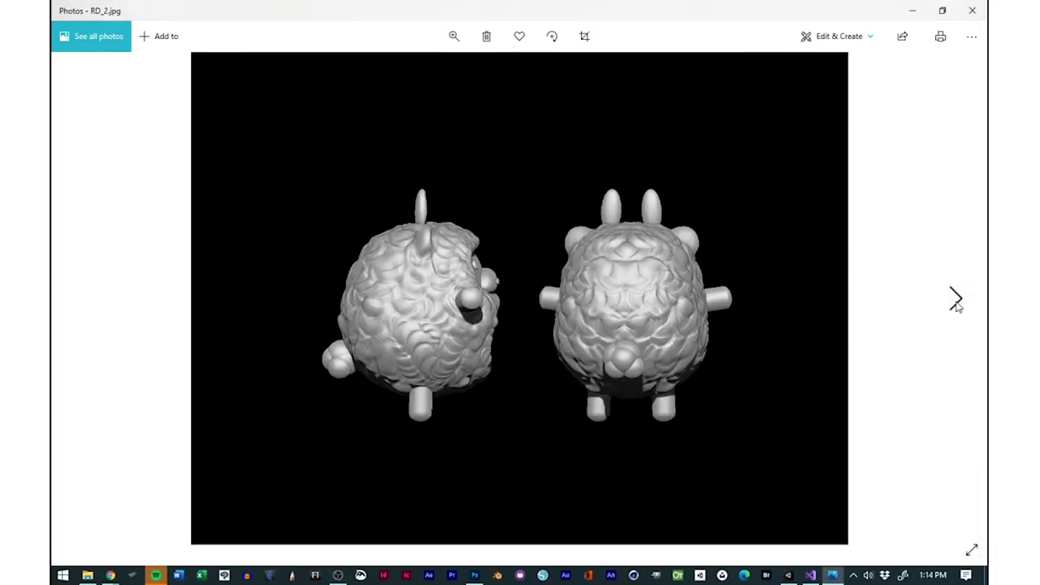
left_click(956, 299)
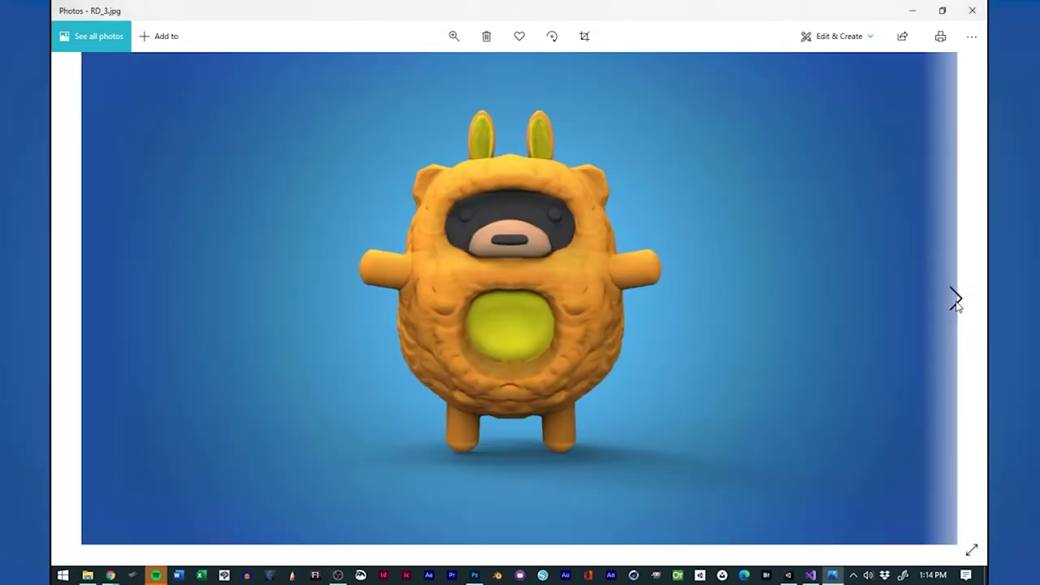
left_click(956, 299)
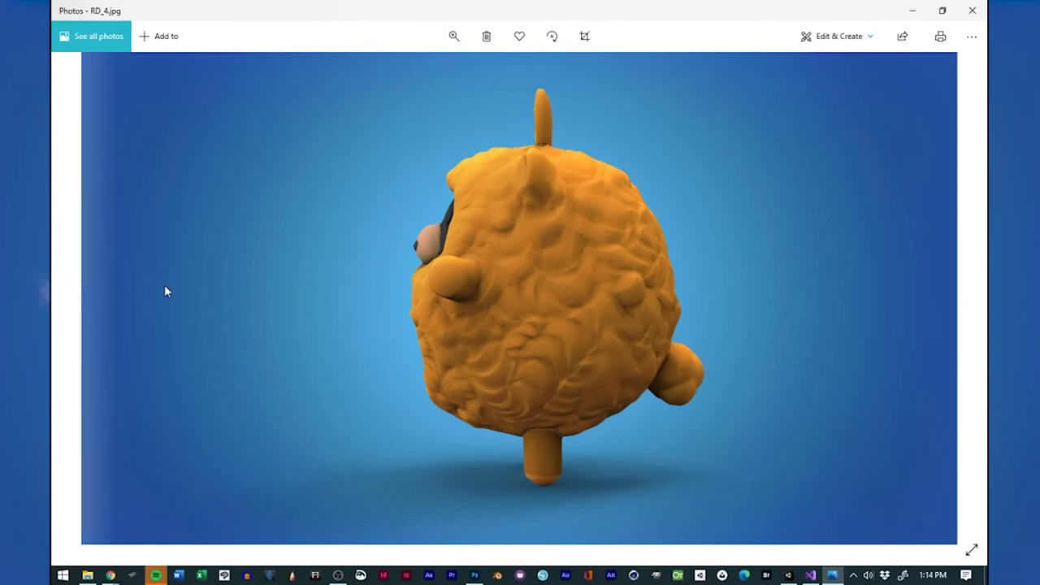
left_click(84, 298)
left_click(83, 298)
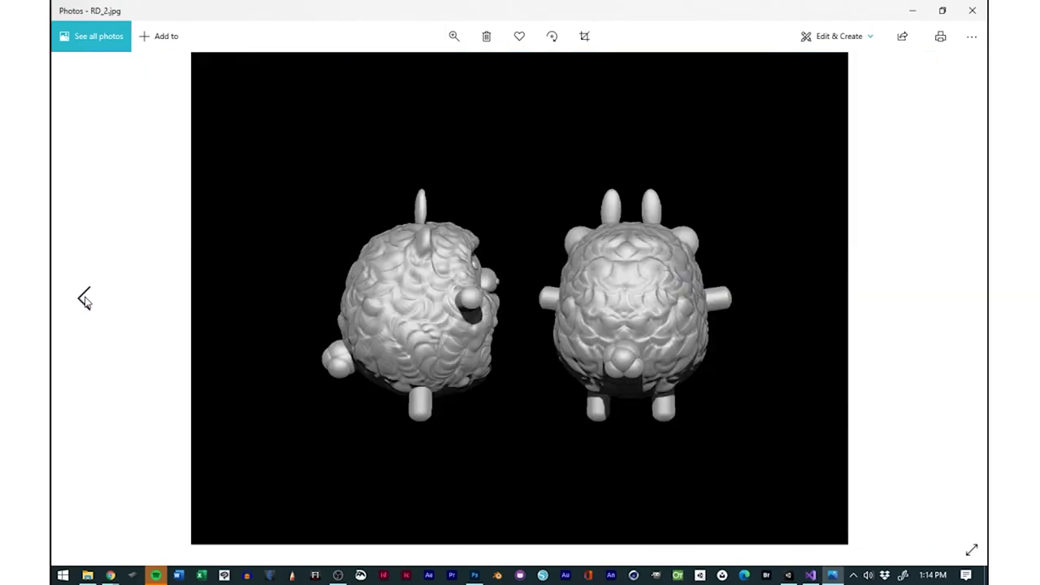
left_click(84, 298)
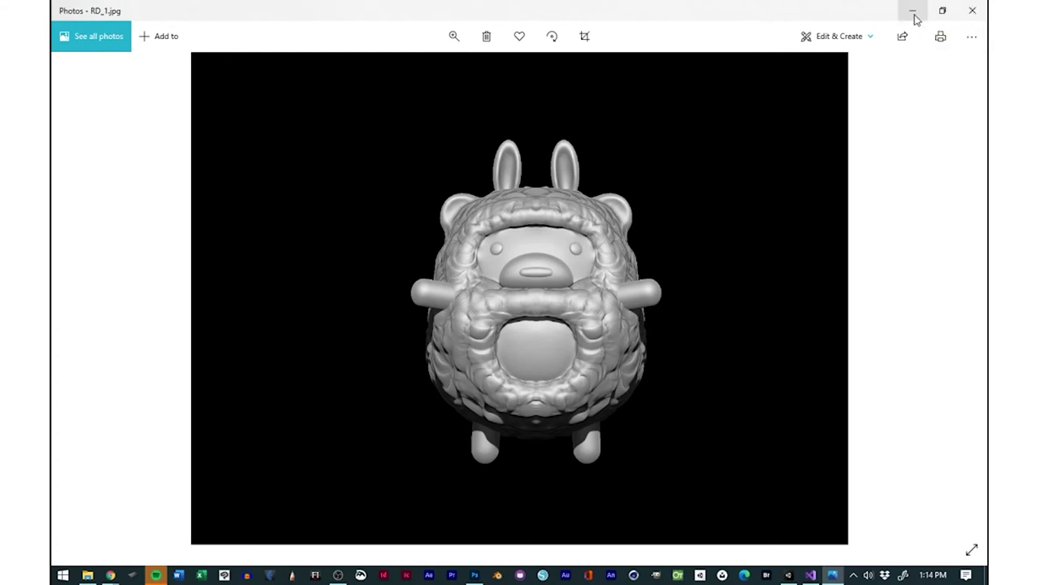
left_click(972, 10)
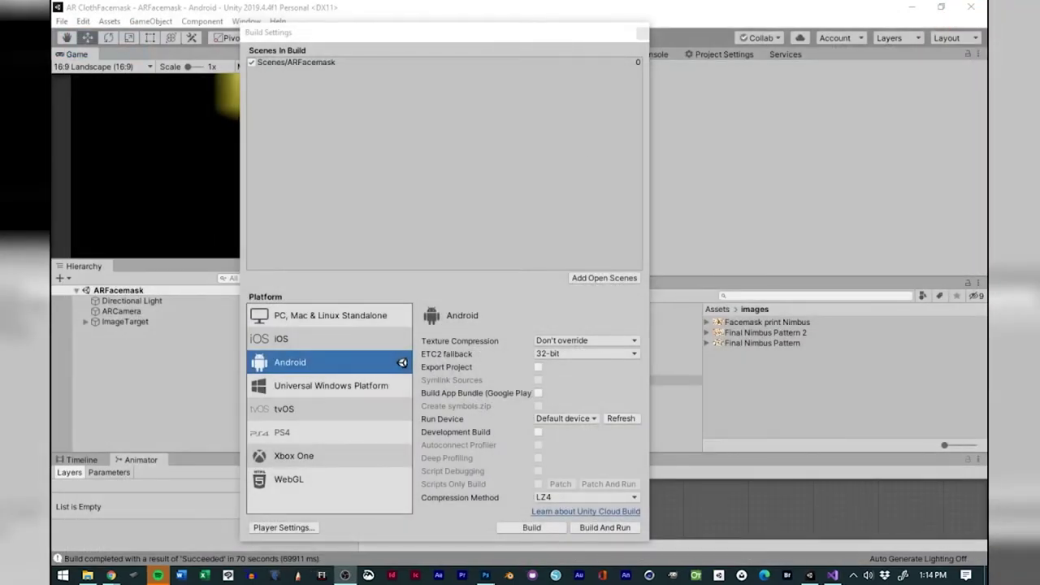
Find Map.jpg and File.fbx in the Nimbus McCloud folder, then close Unity's Build Settings.
left_click(87, 576)
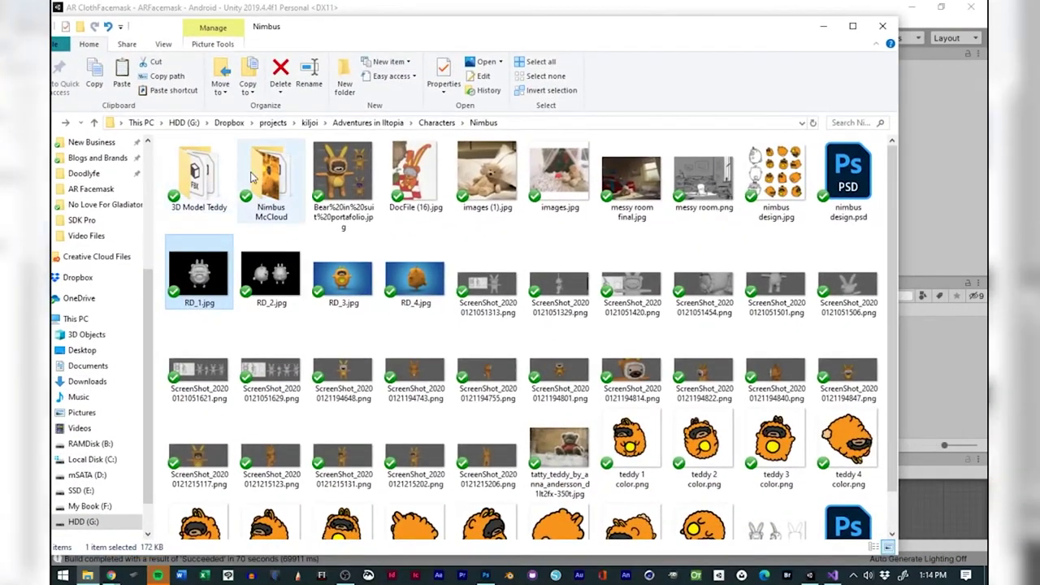
double_click(248, 191)
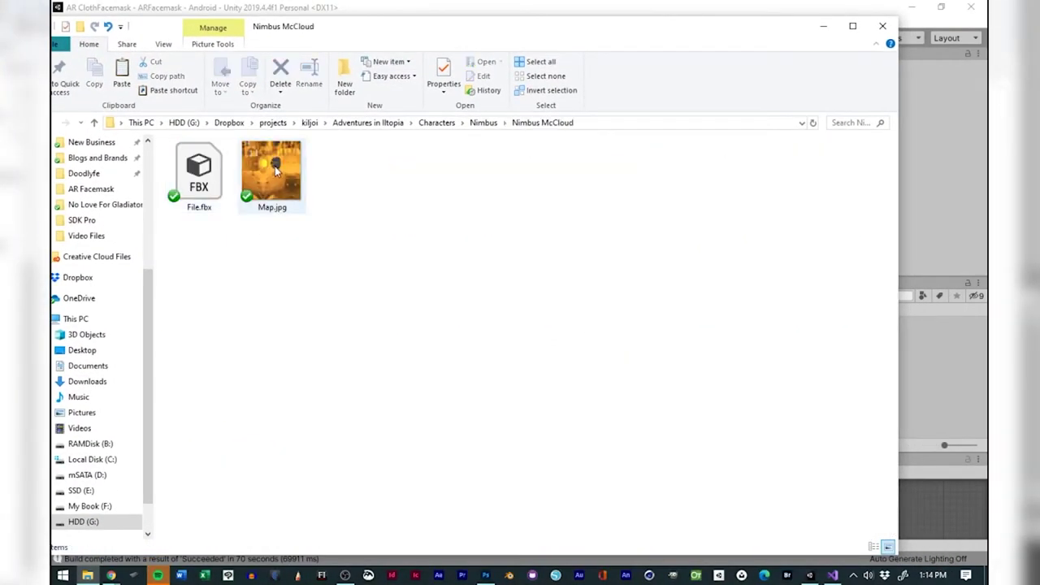
left_click(275, 166)
left_click(203, 171)
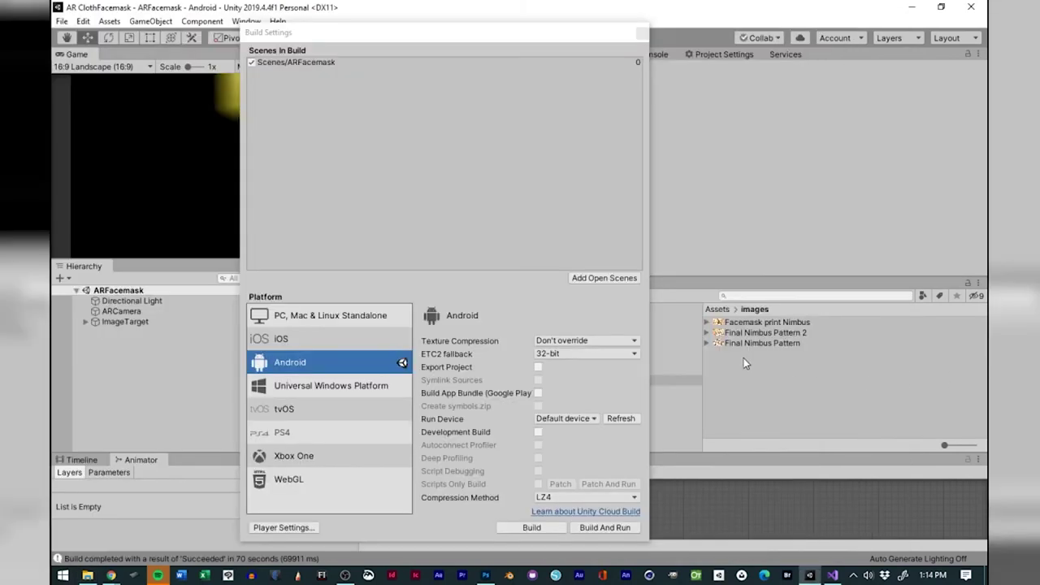
left_click(643, 33)
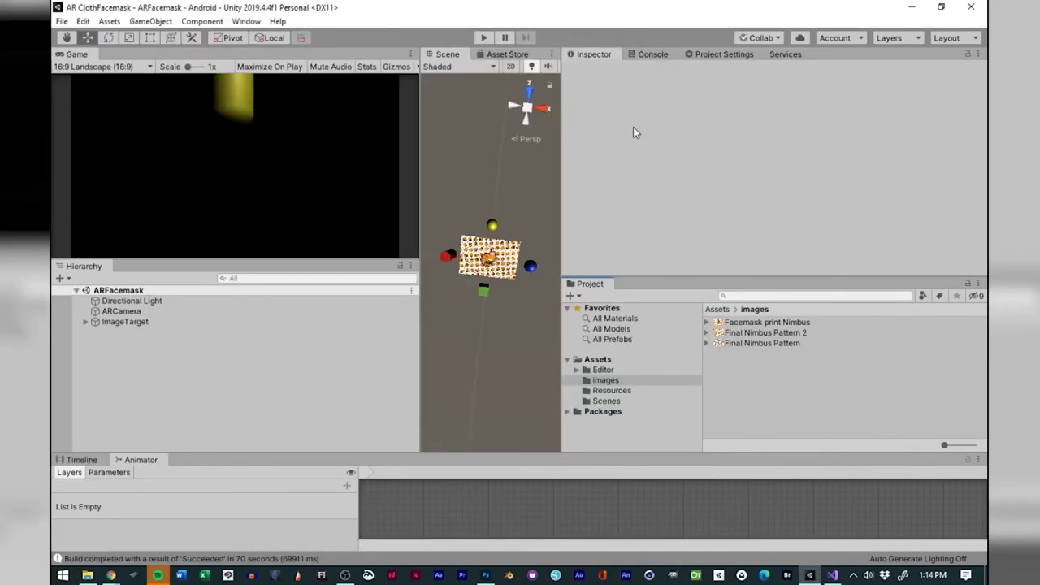
Create '3D model' and 'Scripts' folders in the Assets root.
left_click(601, 359)
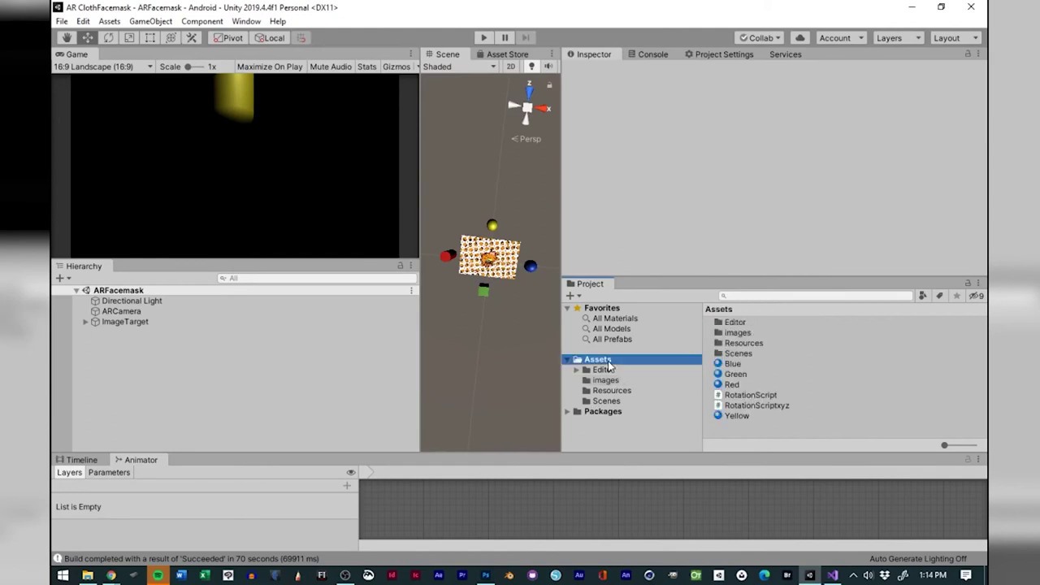
right_click(793, 427)
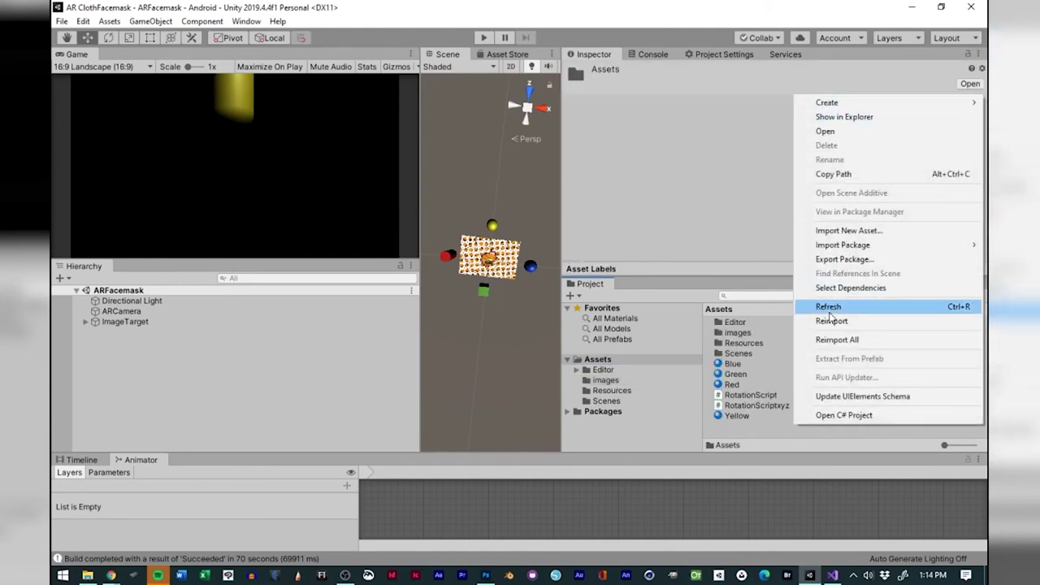
mouse_move(827, 103)
left_click(708, 87)
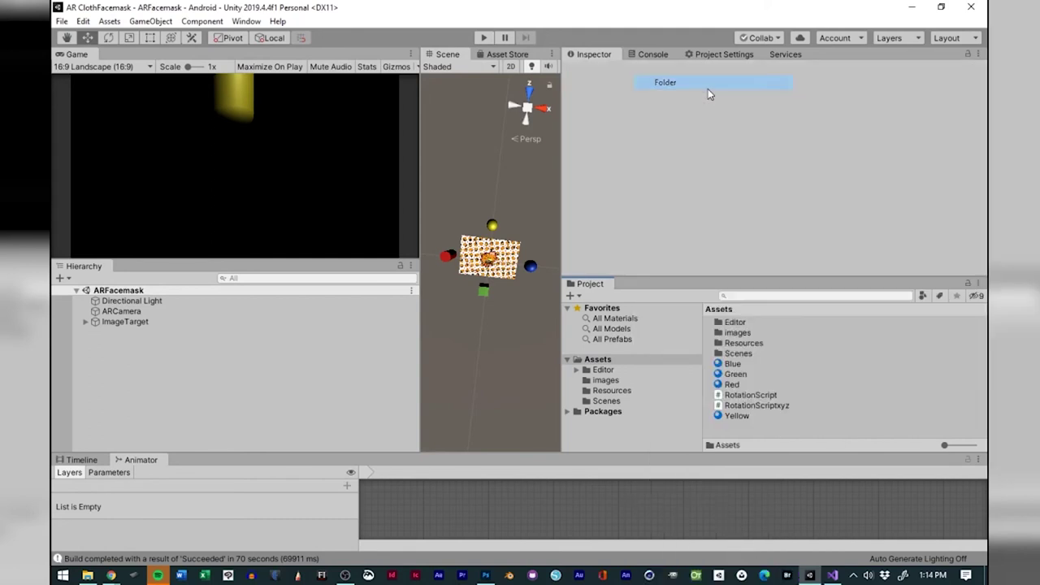
type("3D")
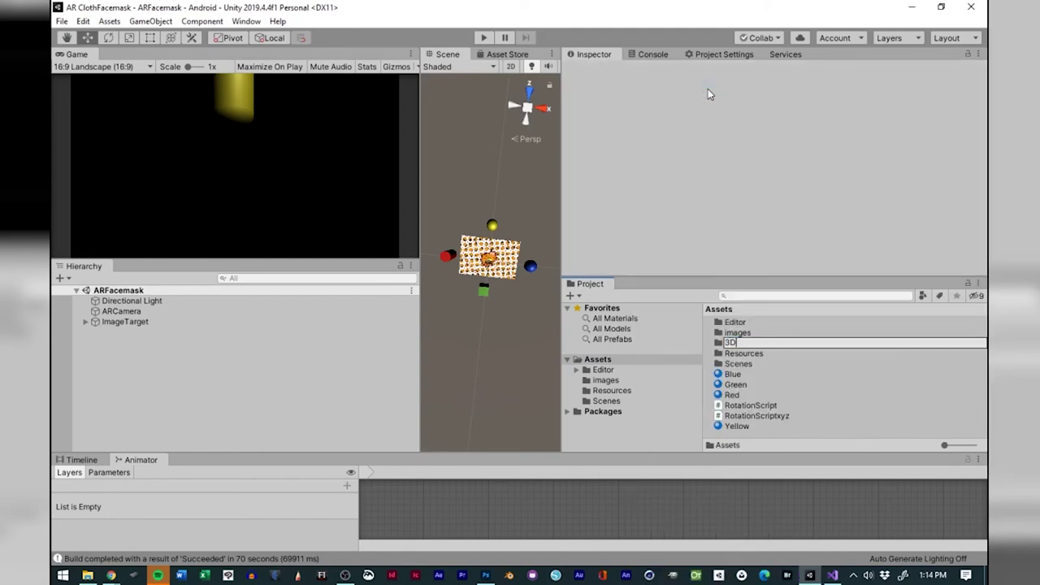
type(" model")
key("Return")
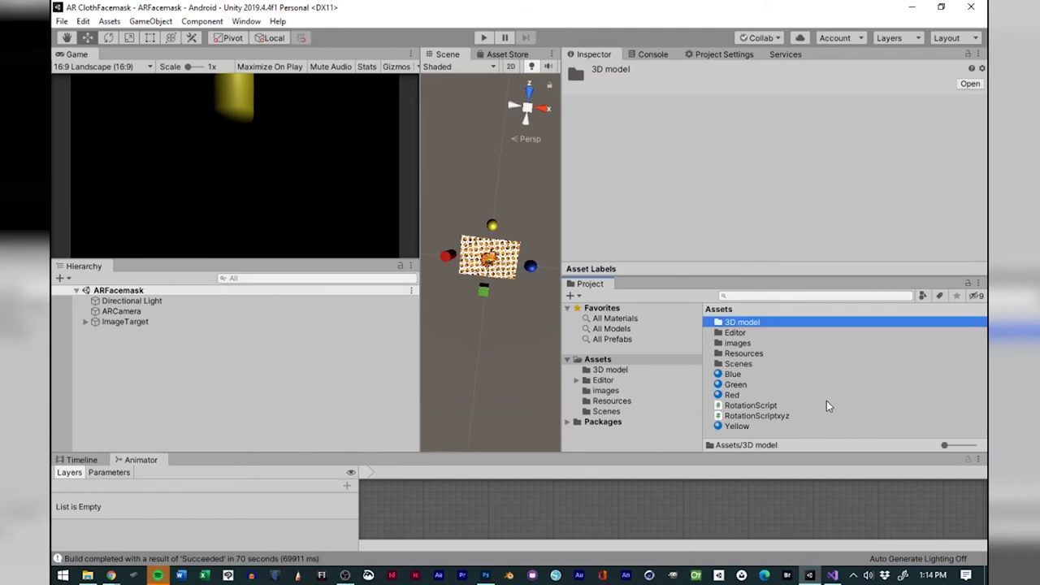
right_click(794, 433)
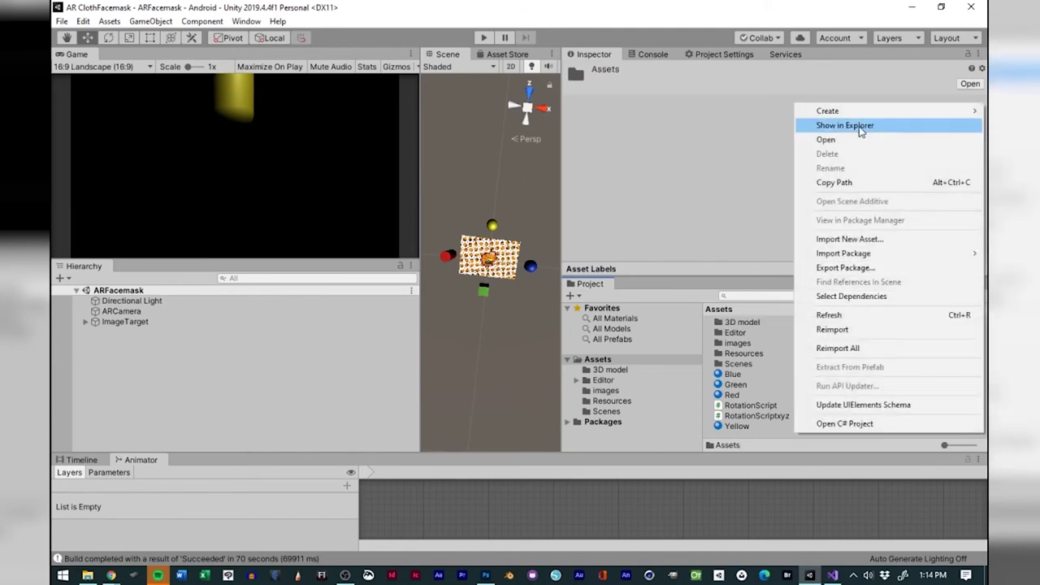
mouse_move(863, 110)
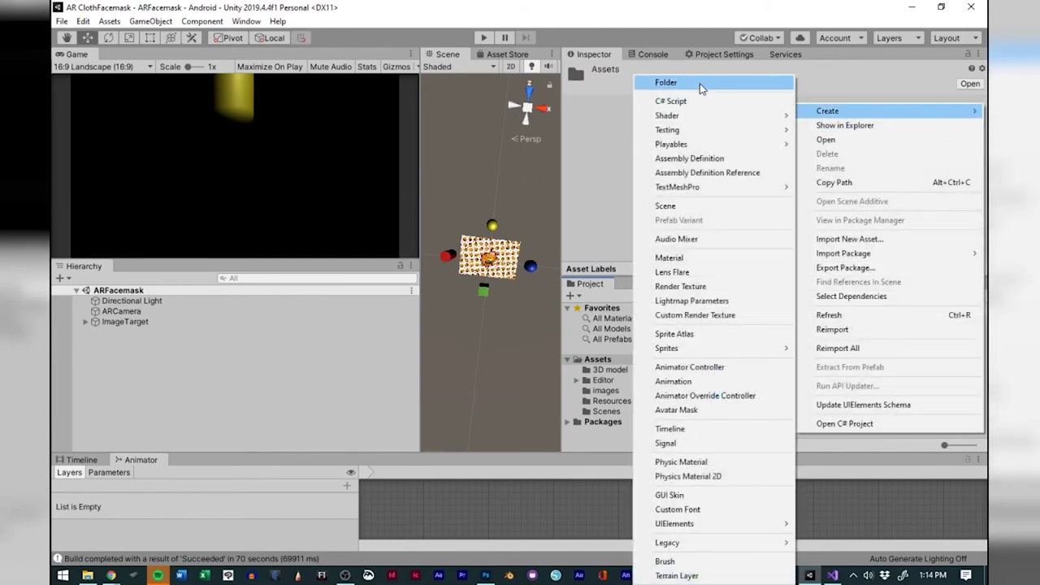
left_click(700, 82)
type("Scripts")
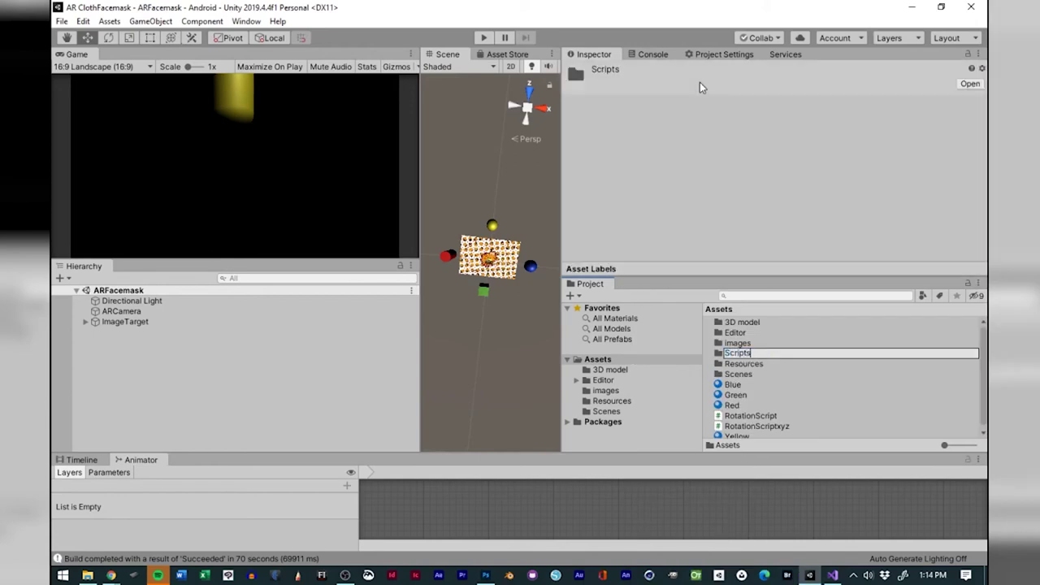
key("Return")
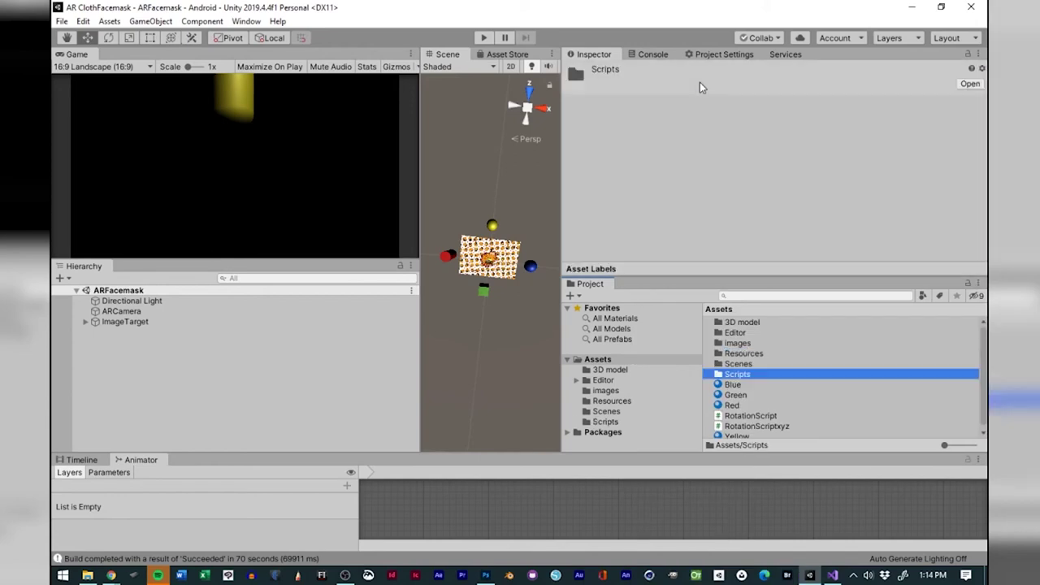
Add a third Assets folder named 'Materials'.
right_click(793, 426)
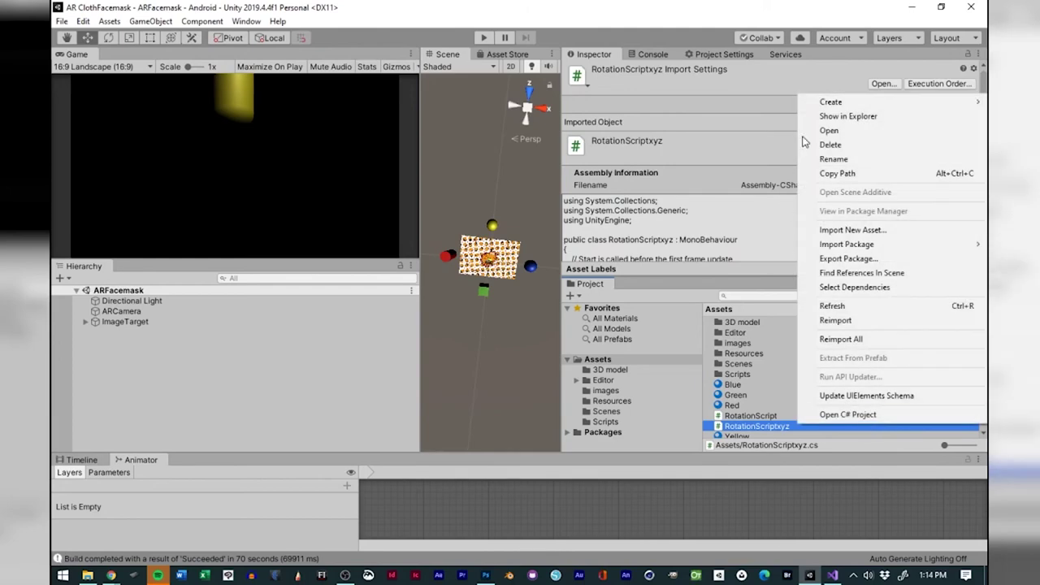
mouse_move(840, 108)
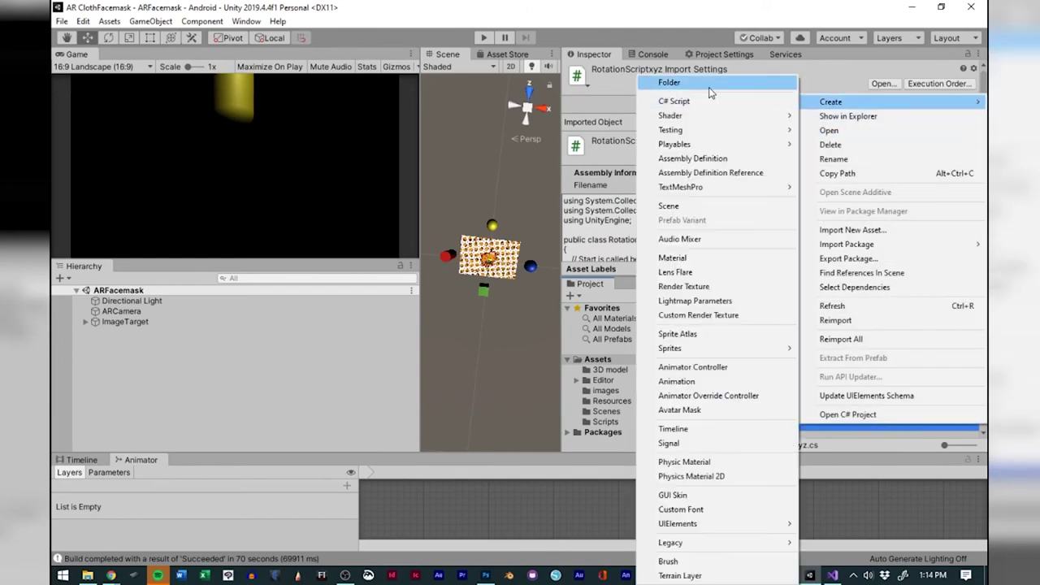
left_click(666, 79)
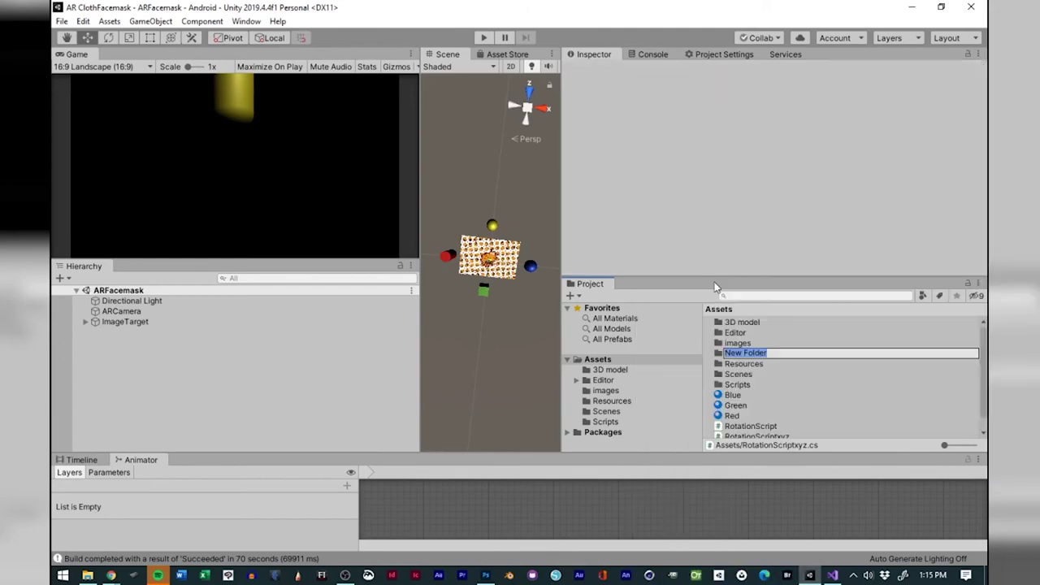
type("Materials")
key("Return")
Move the Red, Blue, Green and Yellow materials into the Materials folder.
left_click(710, 419)
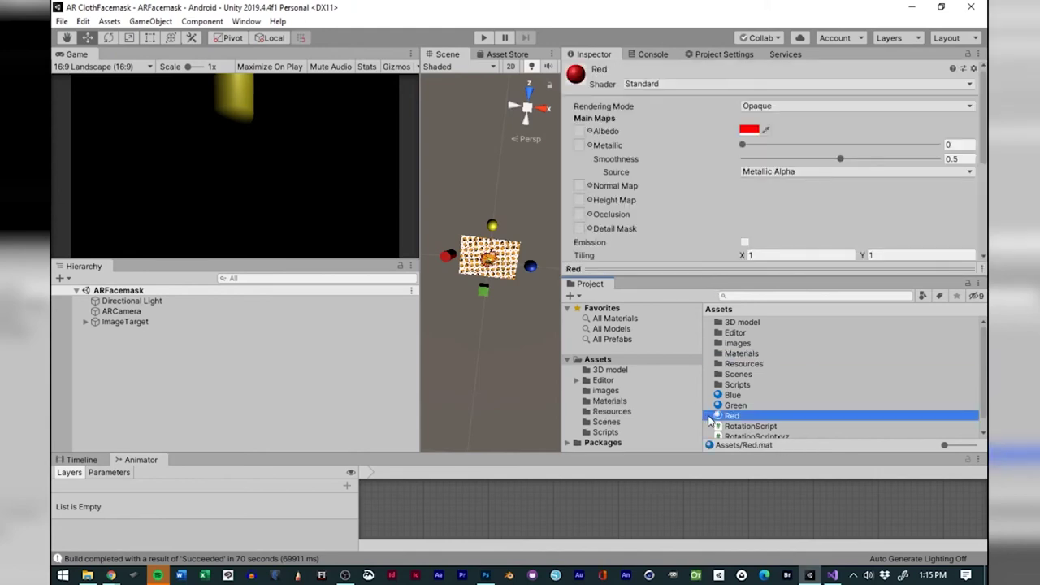
left_click(731, 396, "shift")
left_click_drag(731, 397, 742, 359)
left_click(735, 416)
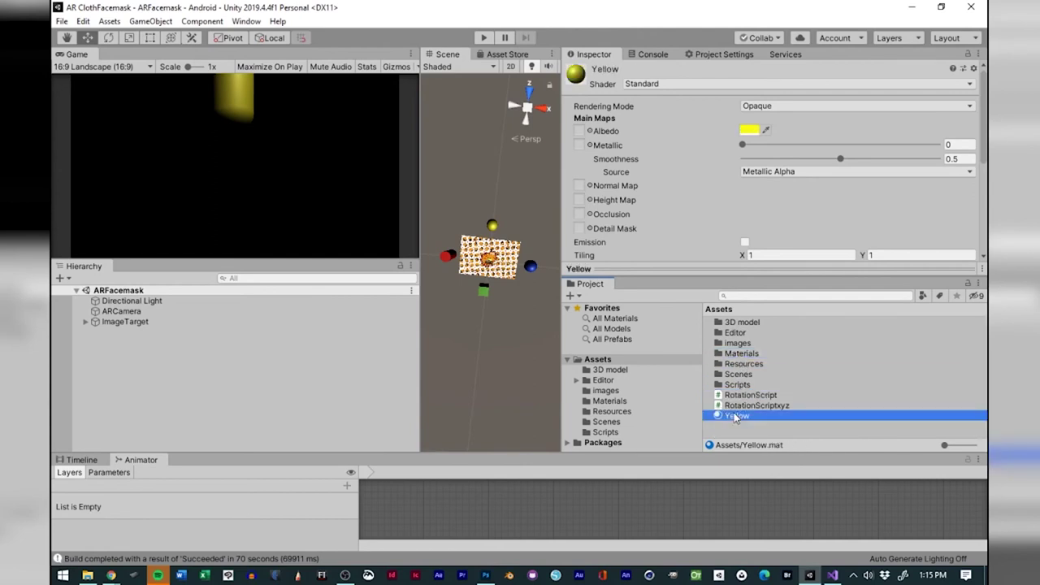
left_click_drag(736, 417, 742, 358)
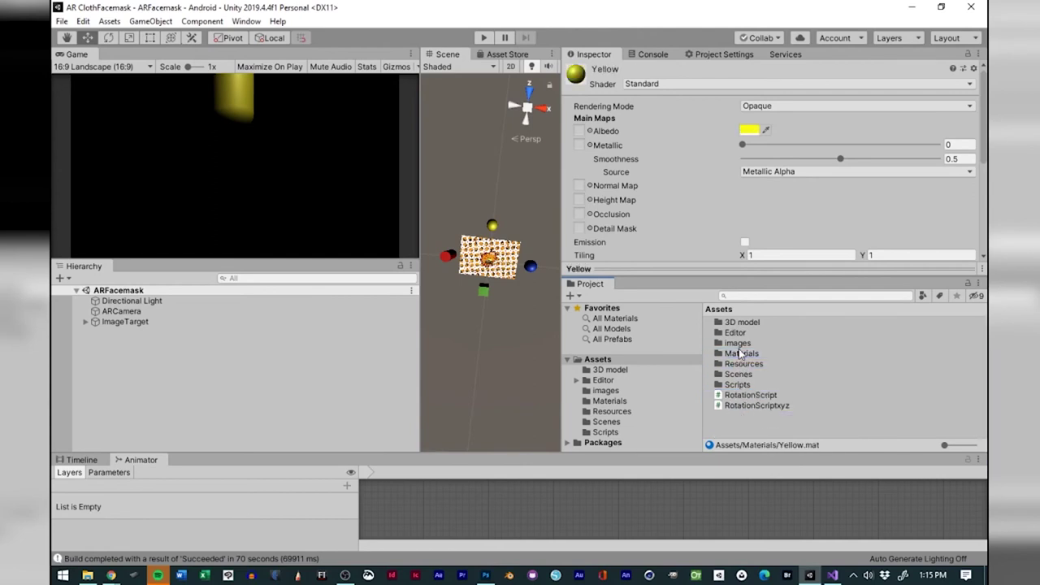
Move RotationScript and RotationScriptxyz into Scripts, then open the empty 3D model folder.
left_click(736, 396)
left_click(736, 406, "shift")
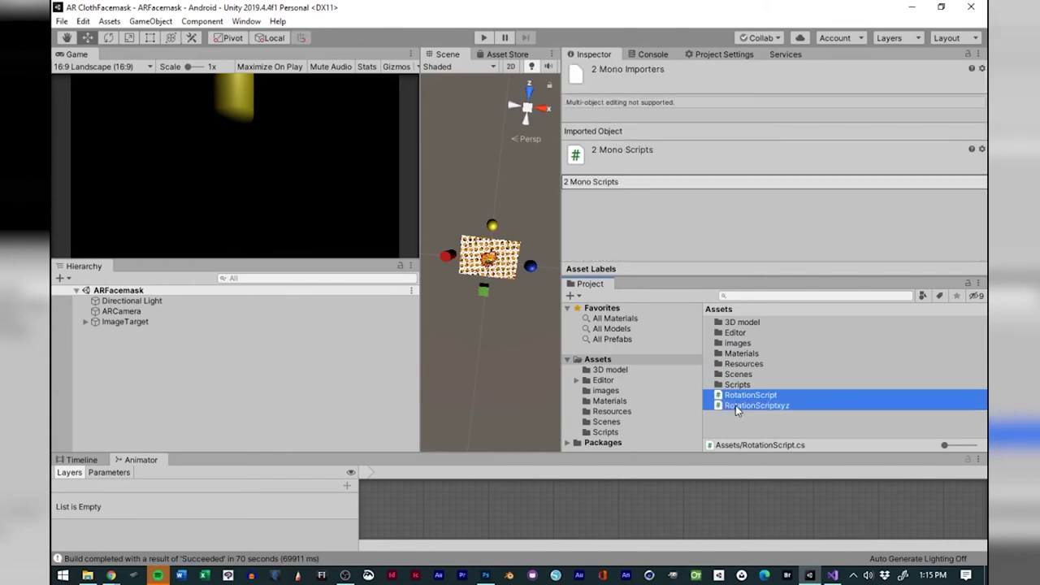
left_click_drag(736, 406, 738, 387)
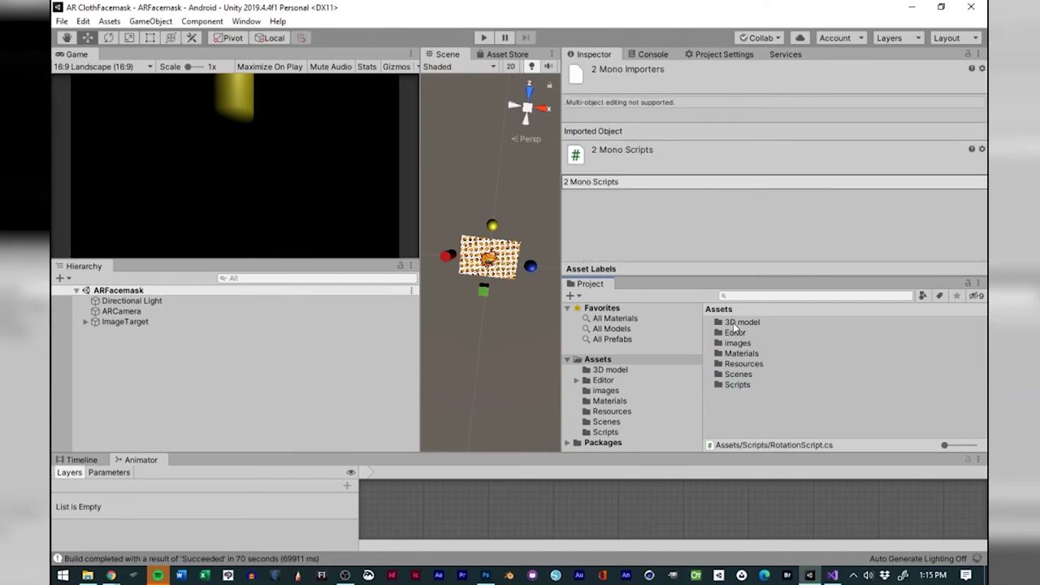
double_click(743, 324)
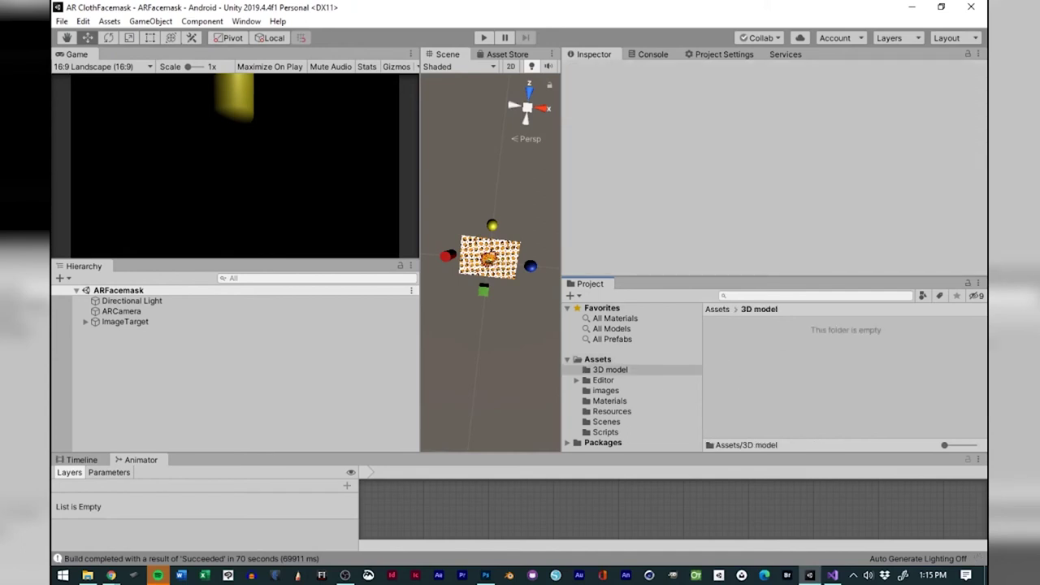
Import File.fbx from Nimbus McCloud into Assets/3D model and view its import settings.
key("alt+Tab")
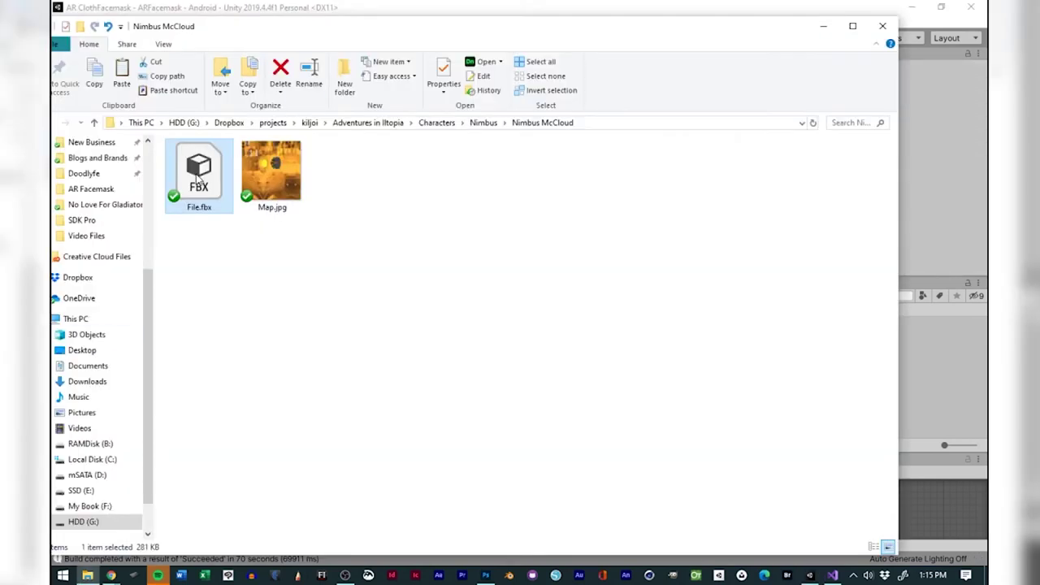
left_click_drag(199, 178, 917, 364)
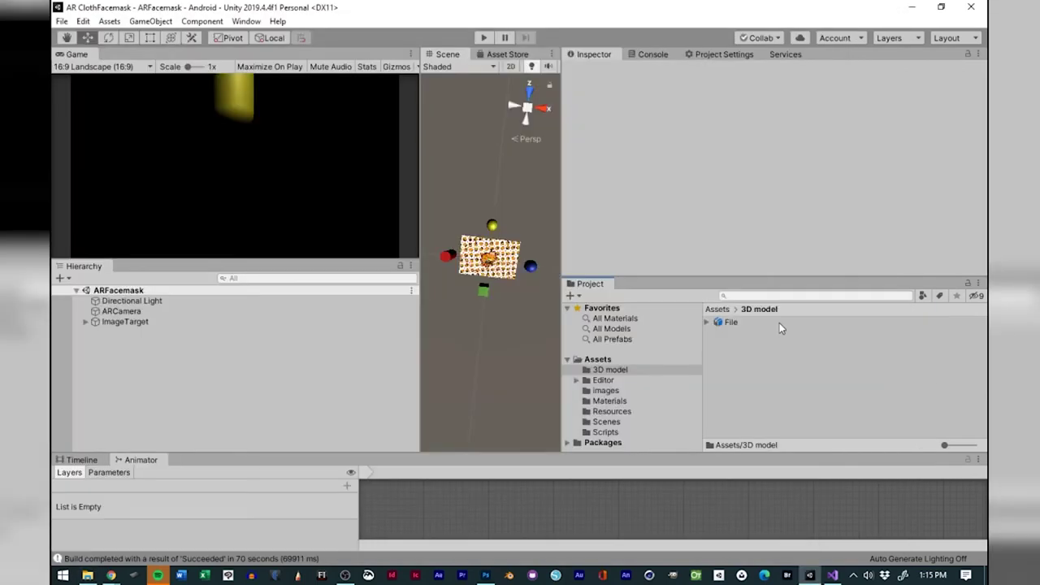
left_click(731, 323)
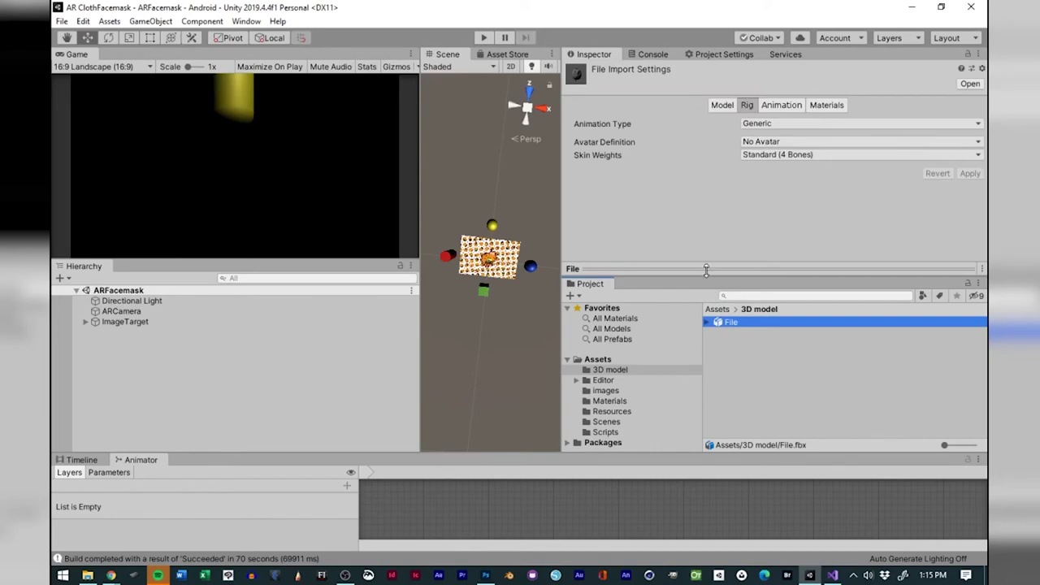
left_click(702, 272)
left_click_drag(779, 228, 762, 210)
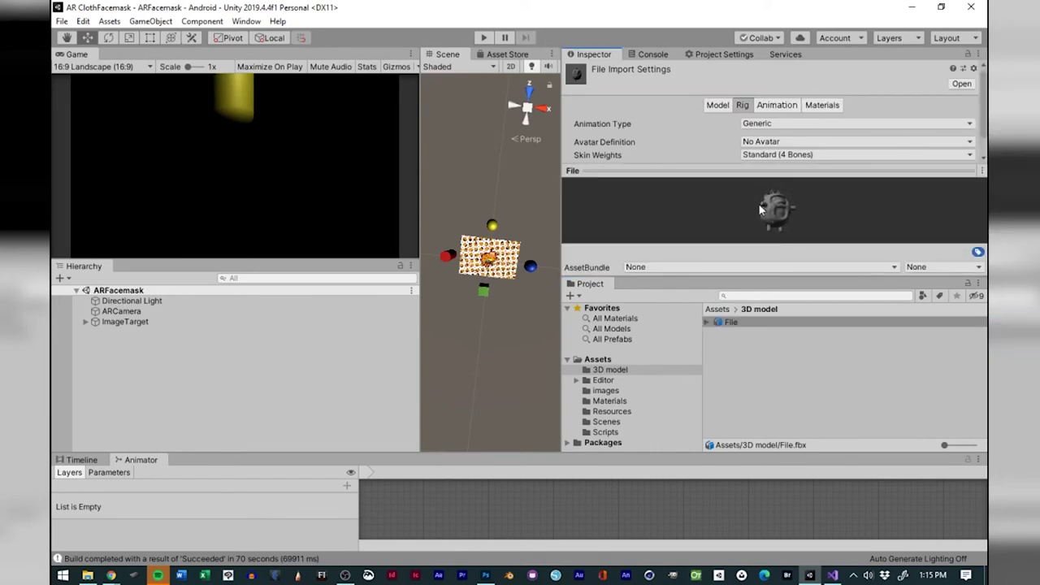
left_click(719, 283)
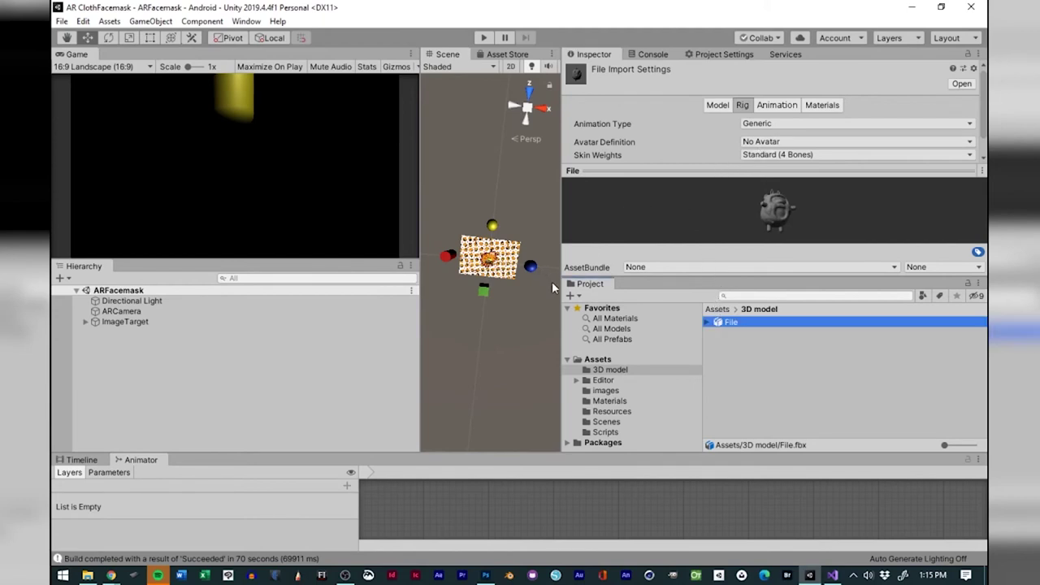
left_click_drag(651, 453, 651, 474)
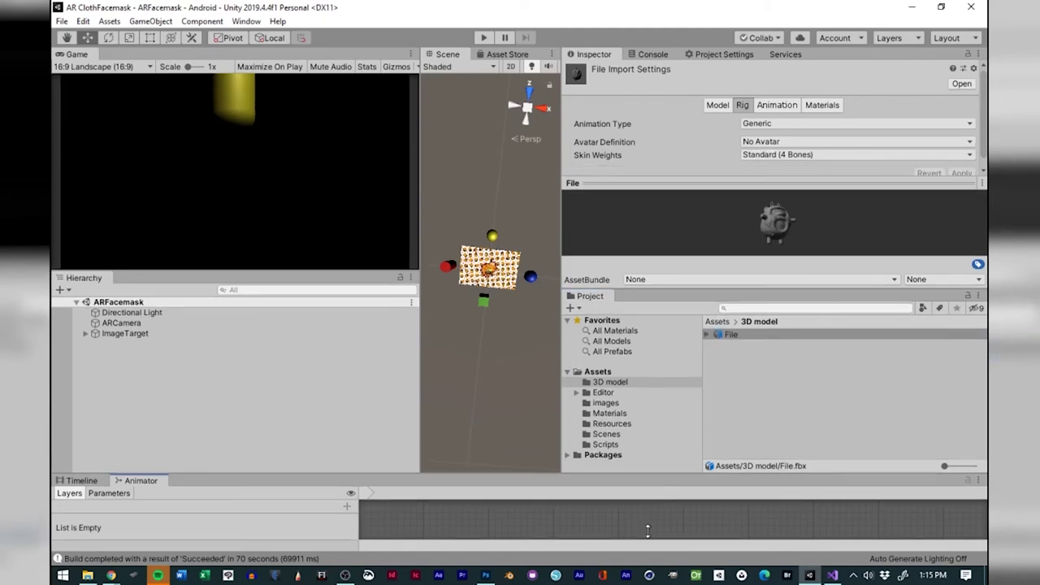
Extract the File model's embedded materials into the 3D model folder.
left_click(810, 108)
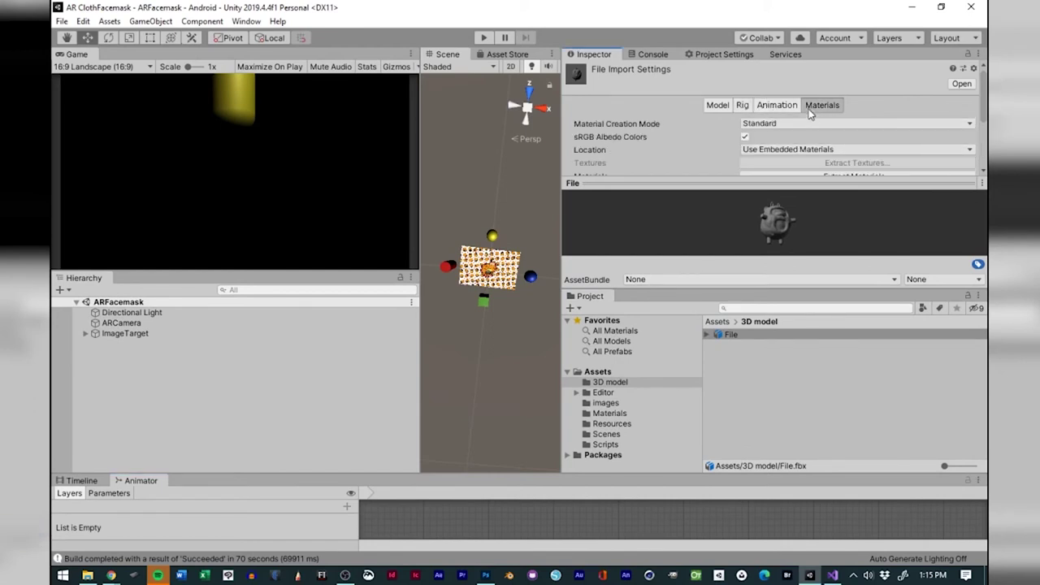
scroll(772, 125, "down", 2)
scroll(767, 112, "up", 2)
scroll(768, 114, "down", 2)
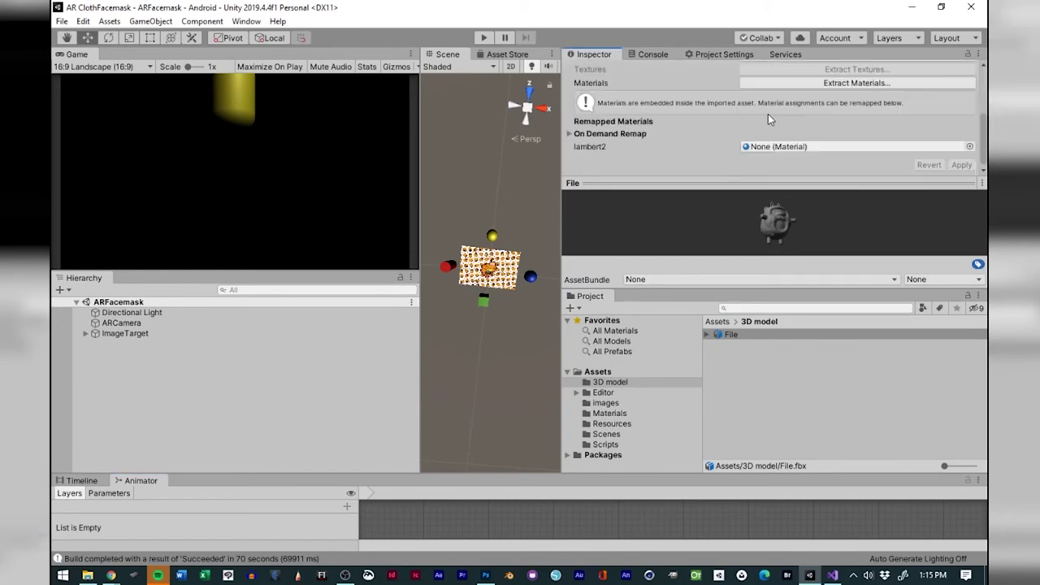
scroll(768, 113, "up", 2)
scroll(772, 118, "down", 2)
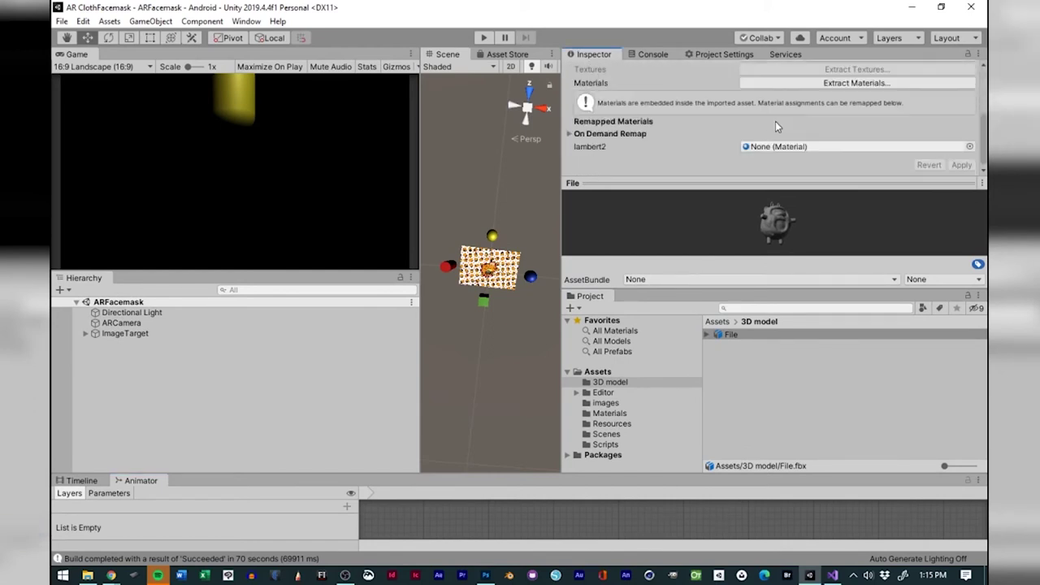
left_click(812, 84)
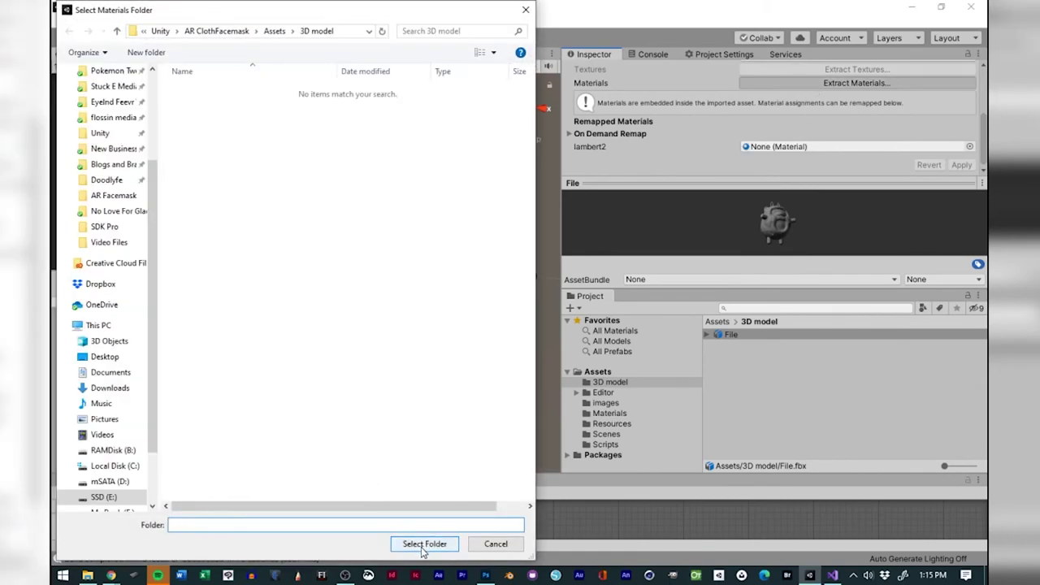
left_click(424, 545)
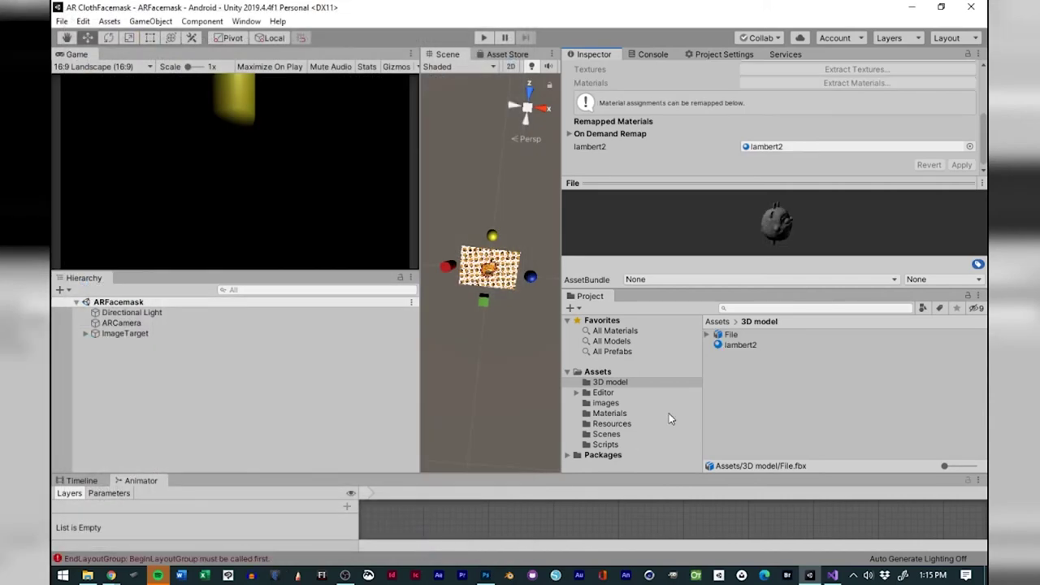
Inspect the extracted lambert2 material and rotate the File model preview.
left_click(752, 344)
left_click(741, 335)
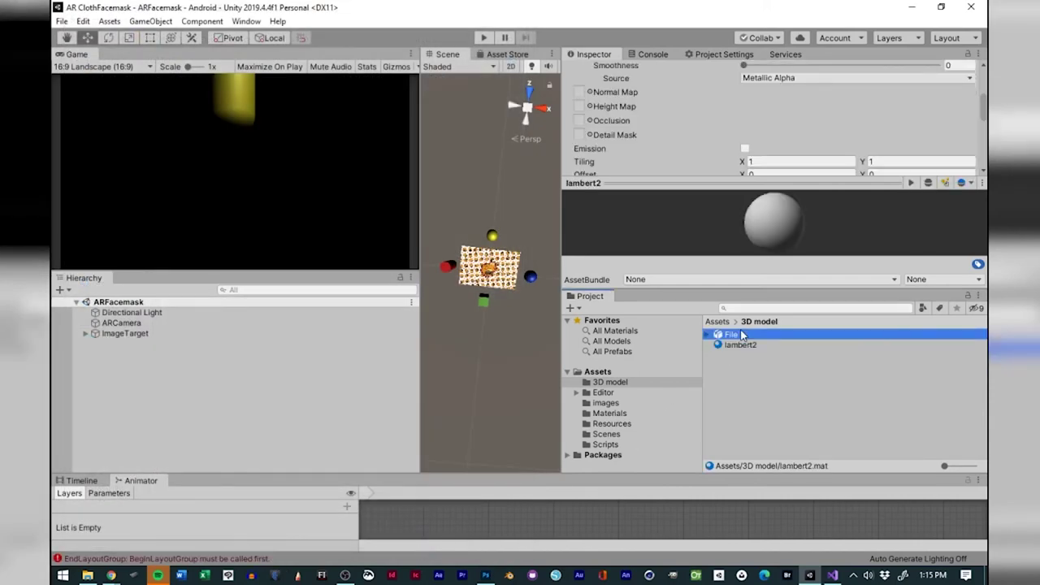
left_click(785, 222)
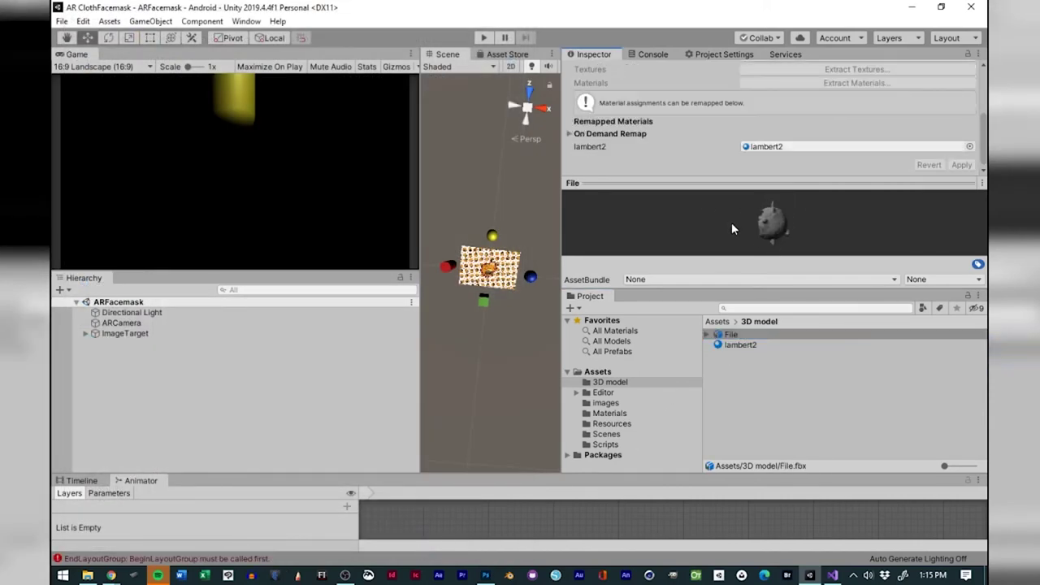
left_click_drag(732, 222, 647, 264)
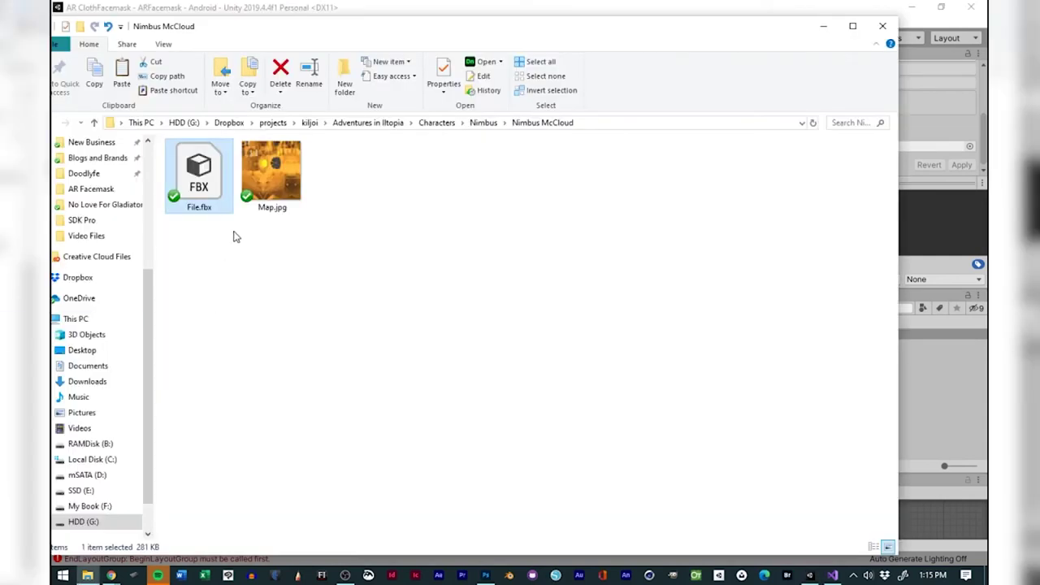
Bring Map.jpg from the Nimbus McCloud folder into Unity's 3D model folder.
left_click_drag(262, 173, 937, 418)
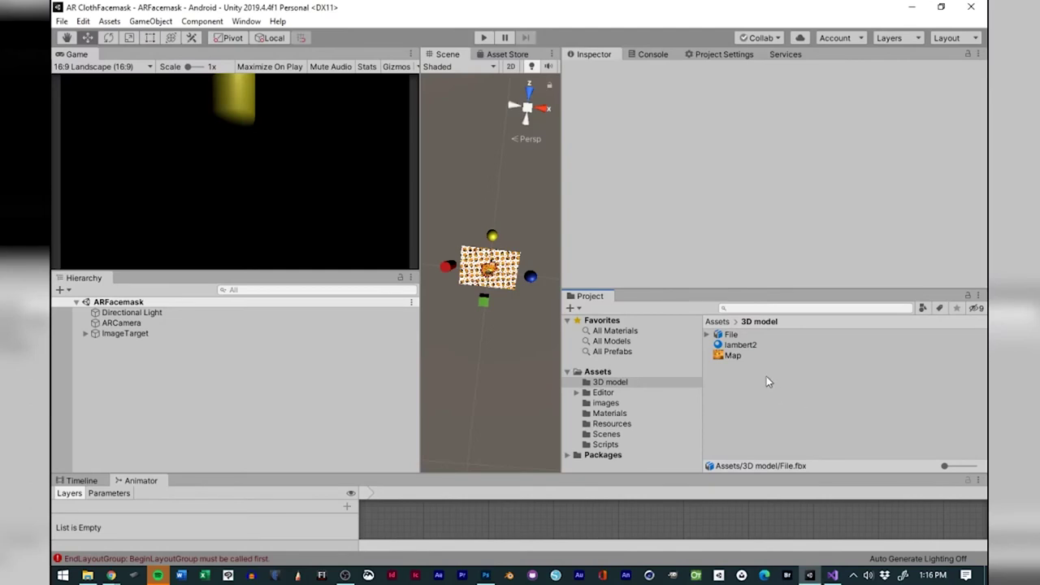
Assign the Map texture as the lambert2 material's albedo.
left_click(730, 335)
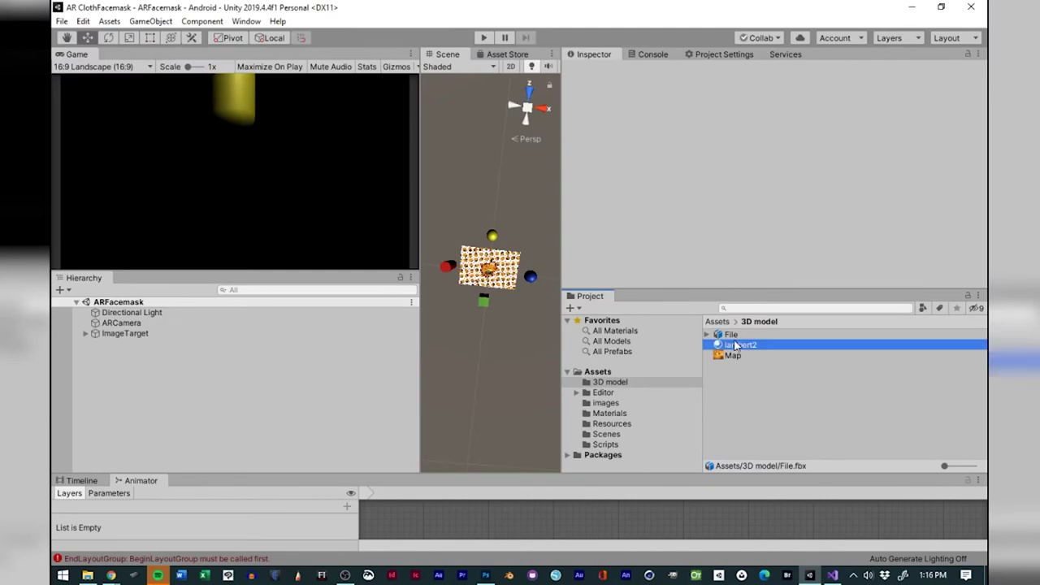
left_click(755, 346)
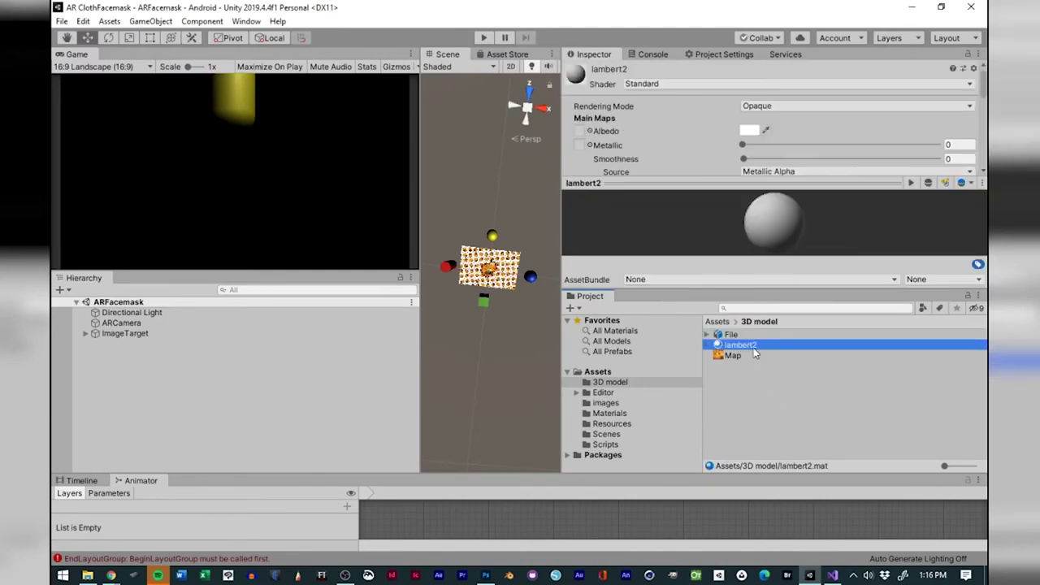
scroll(657, 139, "down", 5)
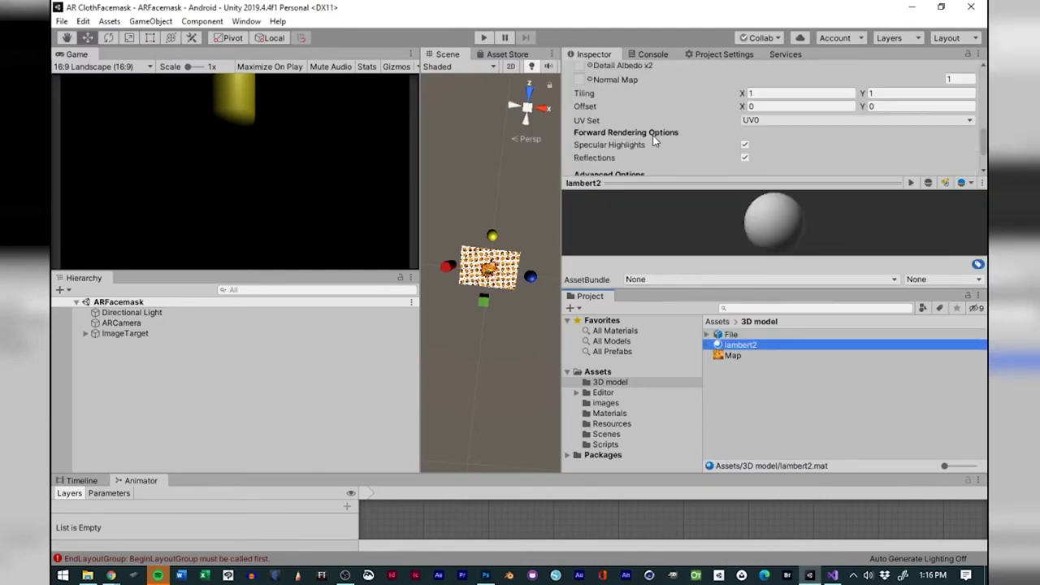
scroll(655, 141, "up", 5)
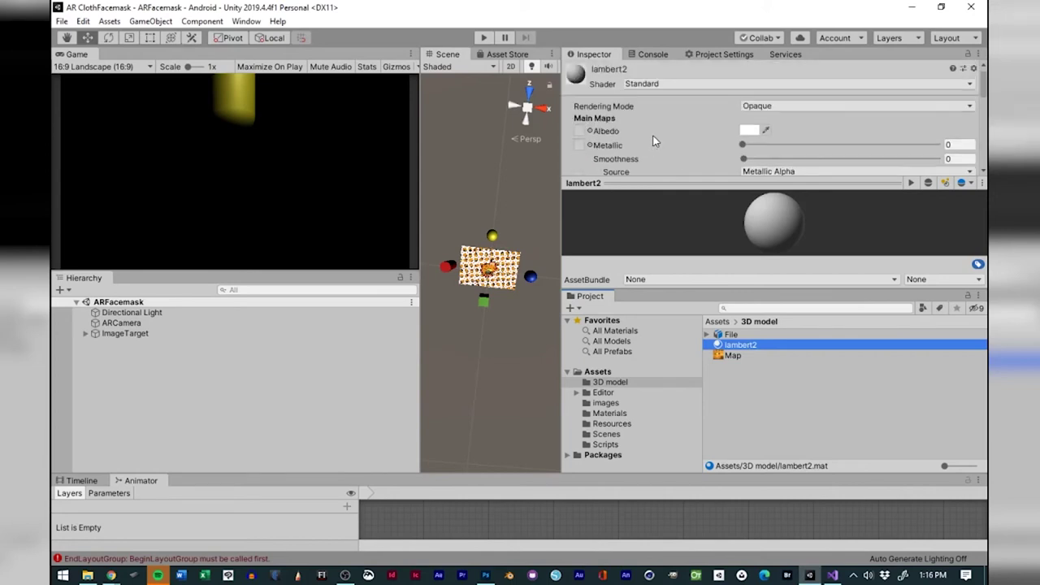
left_click(590, 131)
double_click(382, 130)
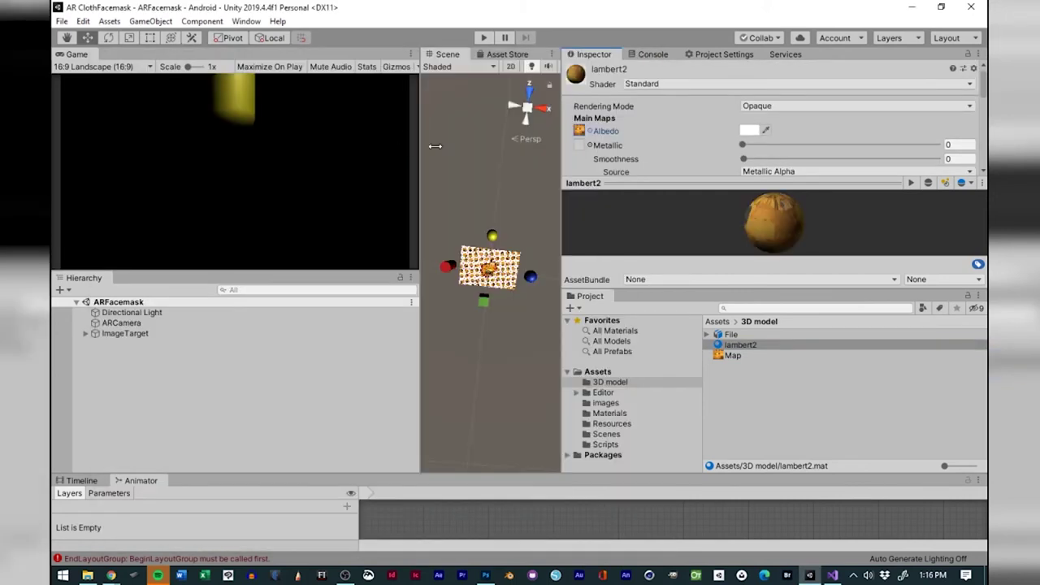
Check the textured File model preview and review the lambert2 material again.
left_click(730, 335)
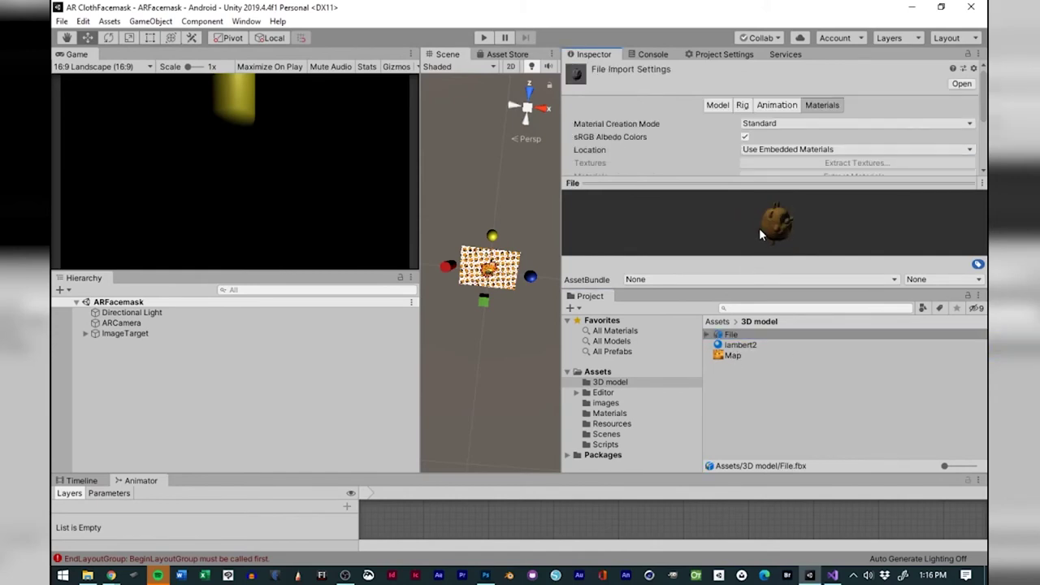
left_click_drag(721, 215, 751, 232)
left_click(718, 345)
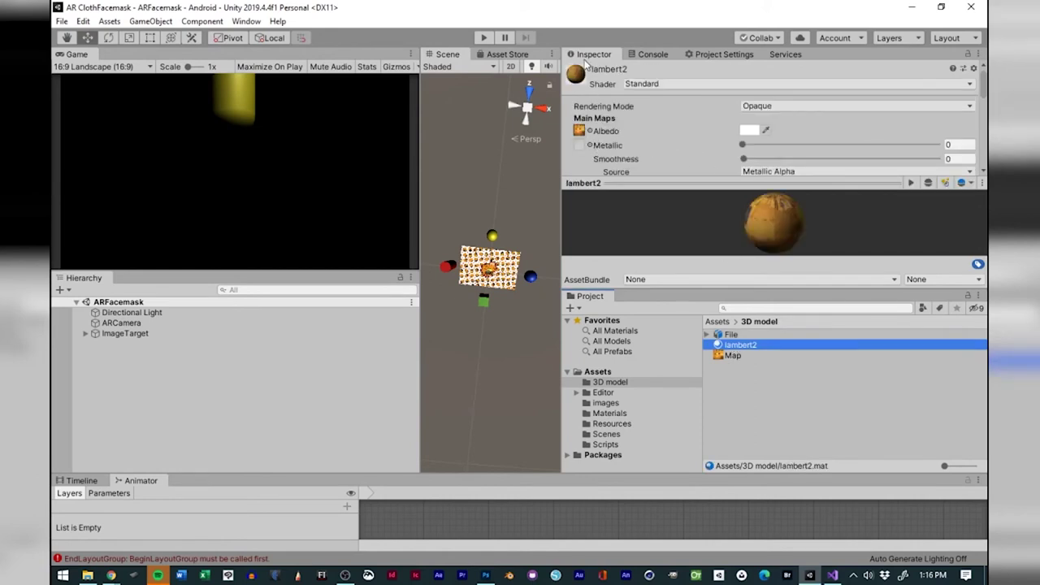
left_click(728, 335)
scroll(820, 122, "down", 3)
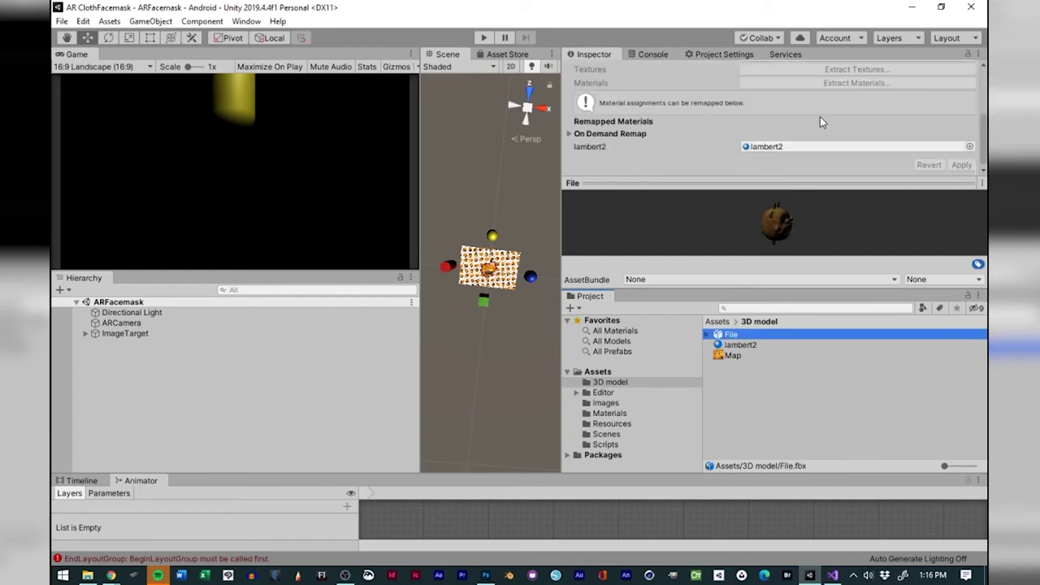
scroll(817, 118, "up", 3)
scroll(821, 138, "down", 3)
left_click(736, 346)
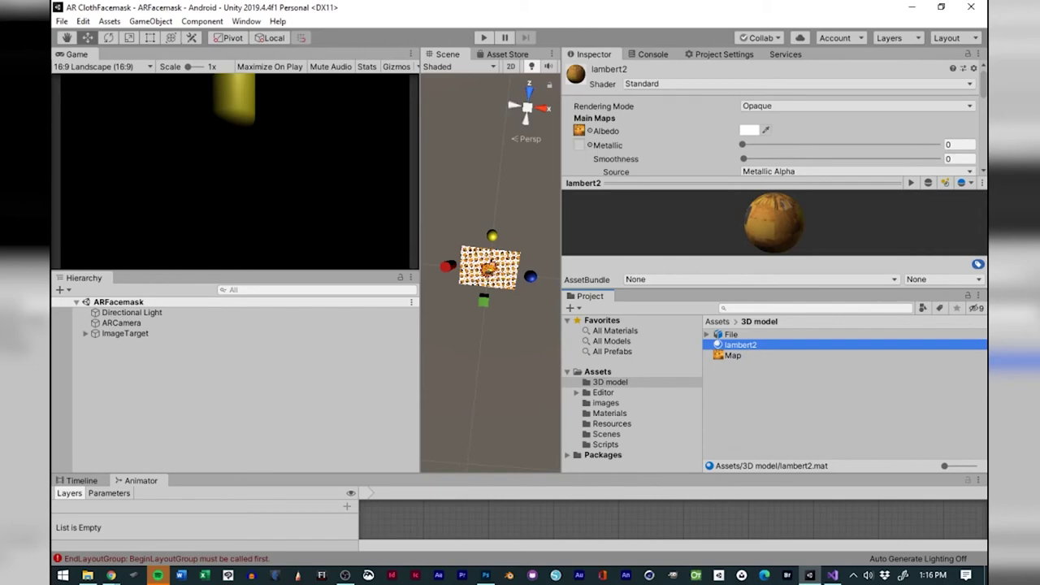
Re-import Map.jpg into the project and keep Map as lambert2's albedo texture.
key("alt+Tab")
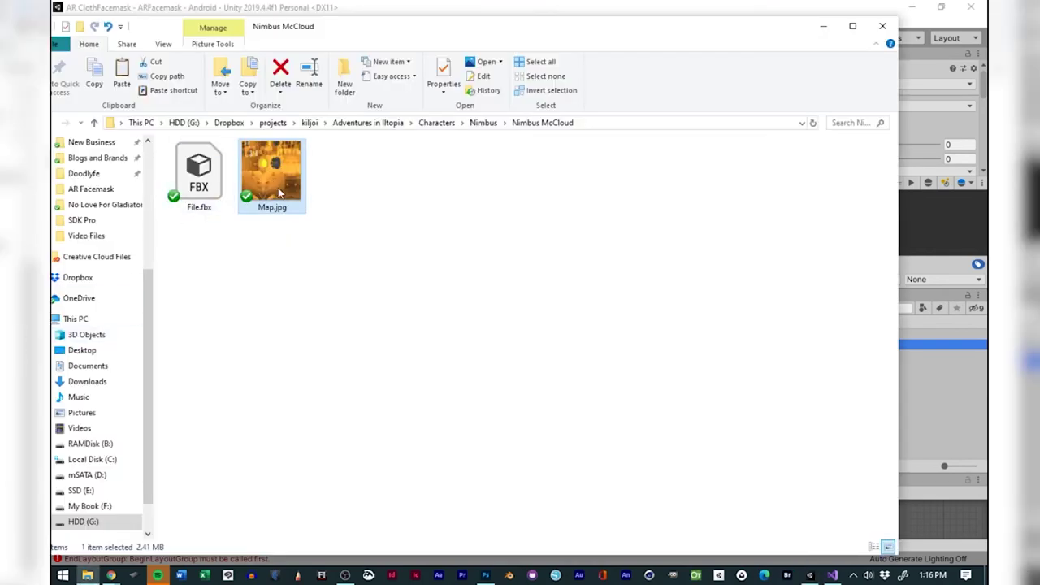
left_click_drag(279, 193, 925, 384)
left_click(732, 355)
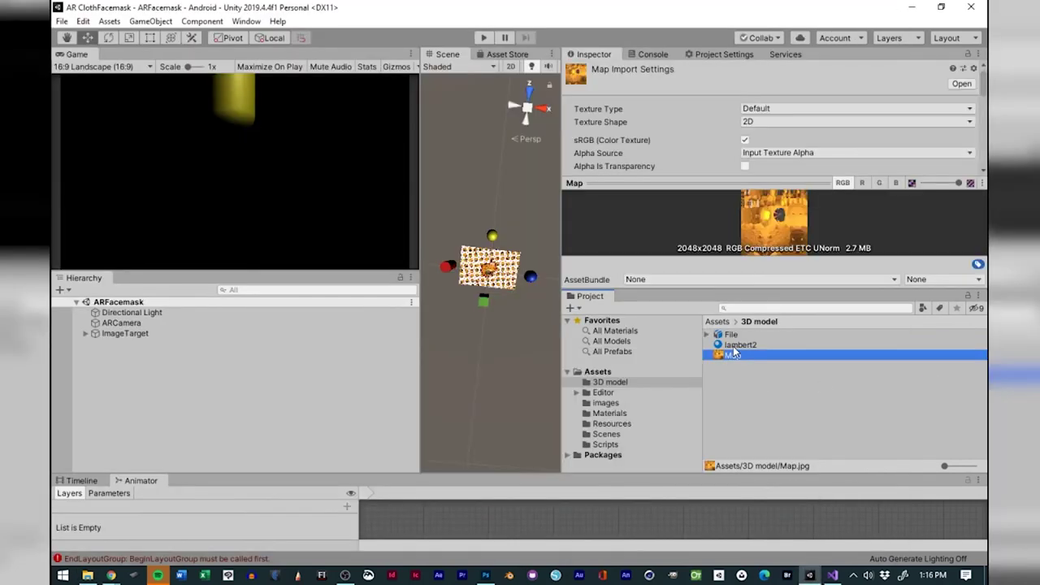
left_click(736, 346)
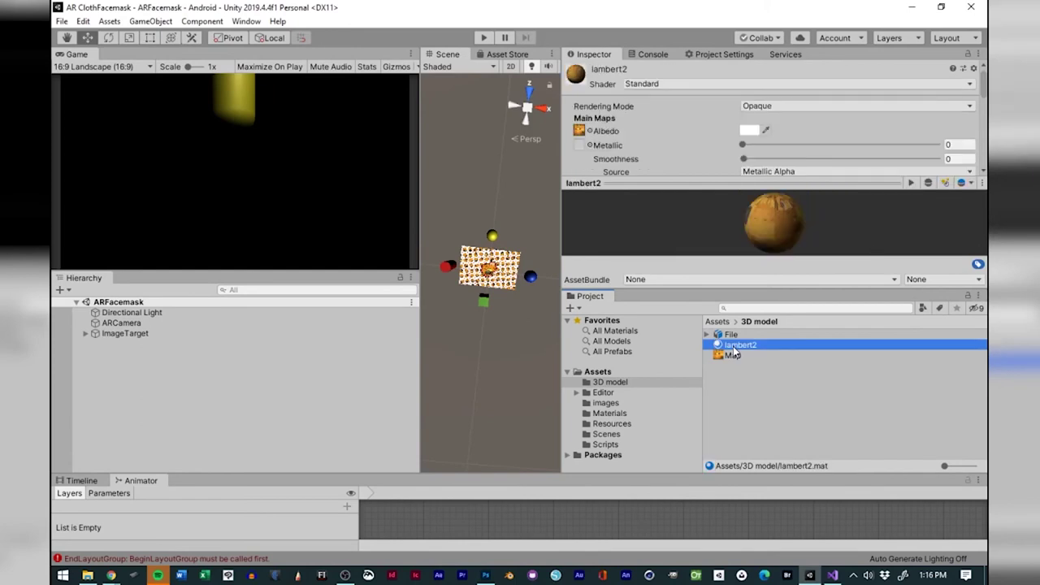
left_click(589, 132)
double_click(396, 128)
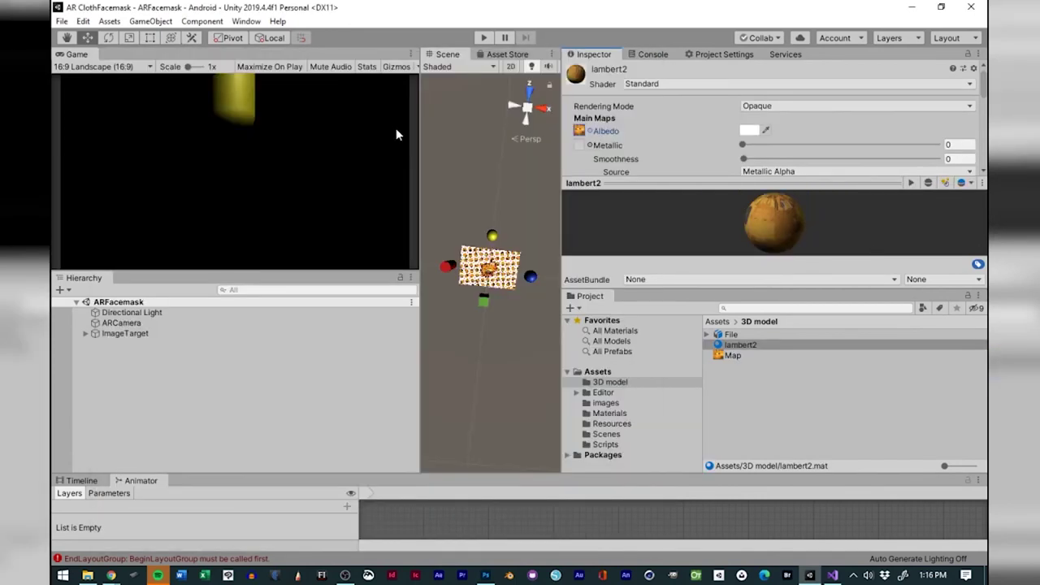
Try the face-print pattern texture as lambert2's albedo and view the File model front-on.
left_click(591, 132)
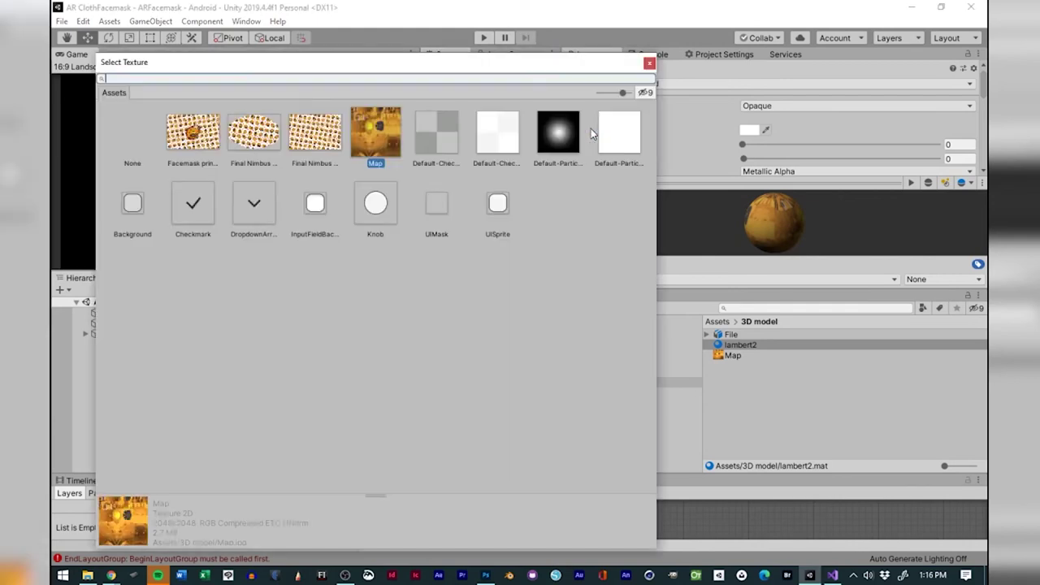
double_click(313, 143)
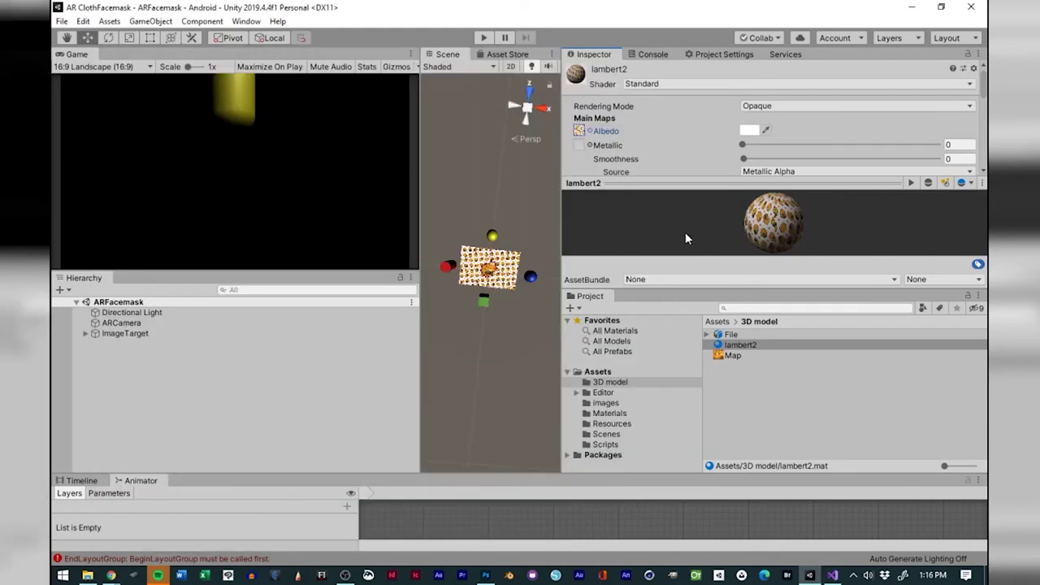
left_click(733, 336)
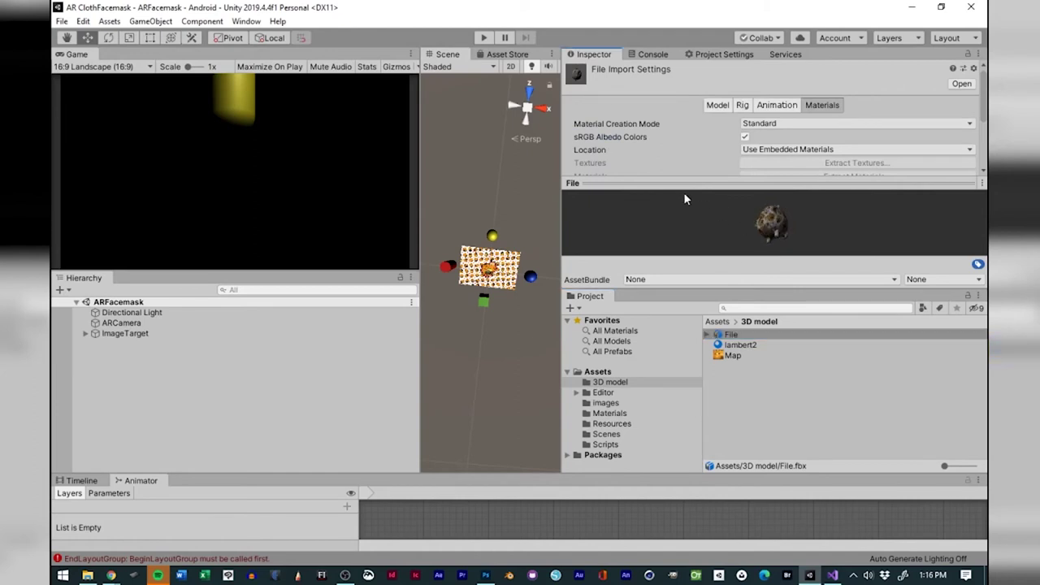
left_click_drag(685, 199, 717, 221)
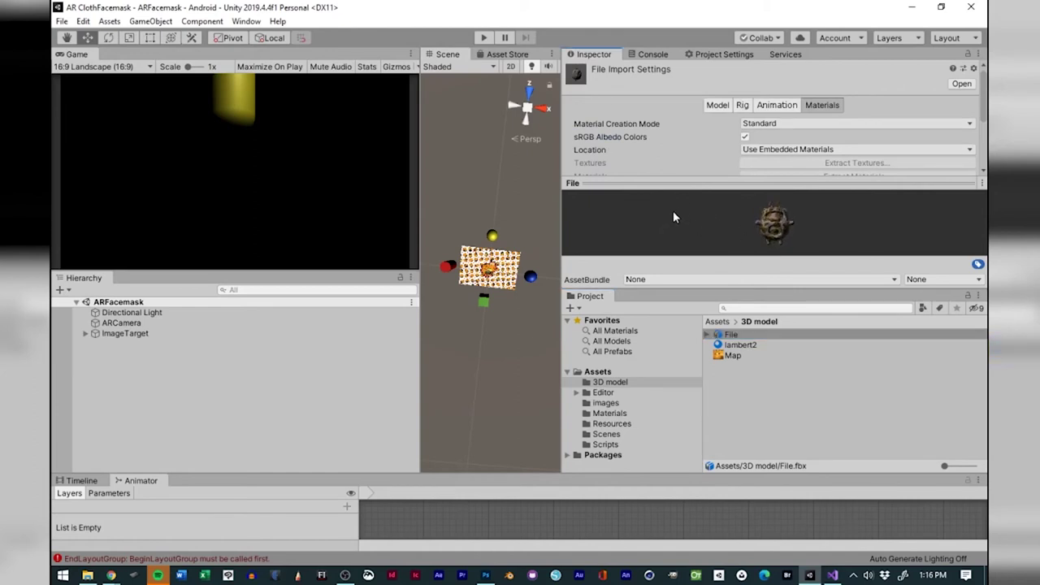
Set Map back as lambert2's albedo, then inspect the material sphere and File model preview.
left_click(726, 345)
left_click(591, 132)
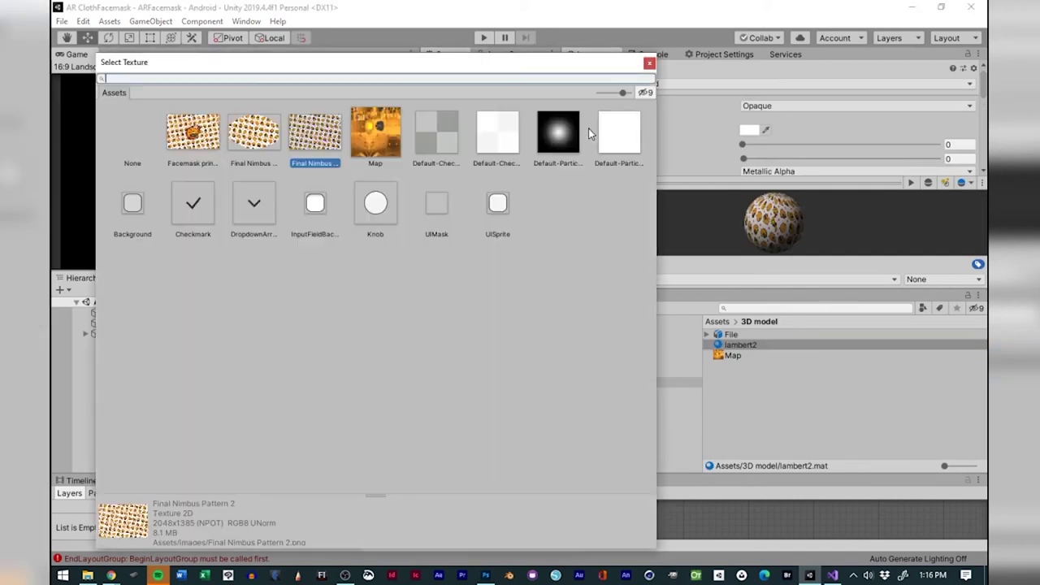
double_click(386, 144)
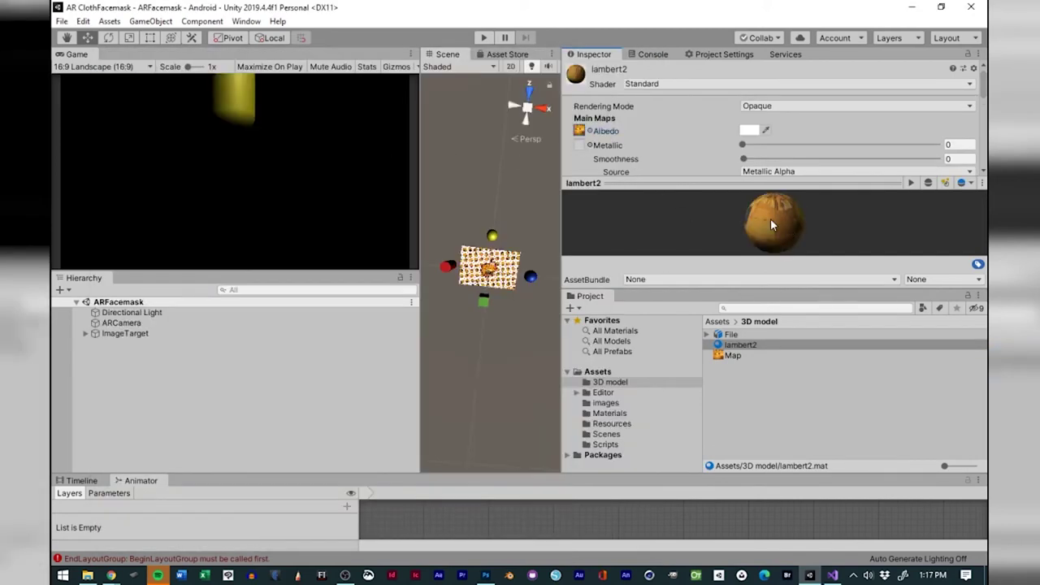
mouse_move(770, 218)
left_mouse_down()
mouse_move(696, 222)
mouse_move(756, 223)
left_mouse_up()
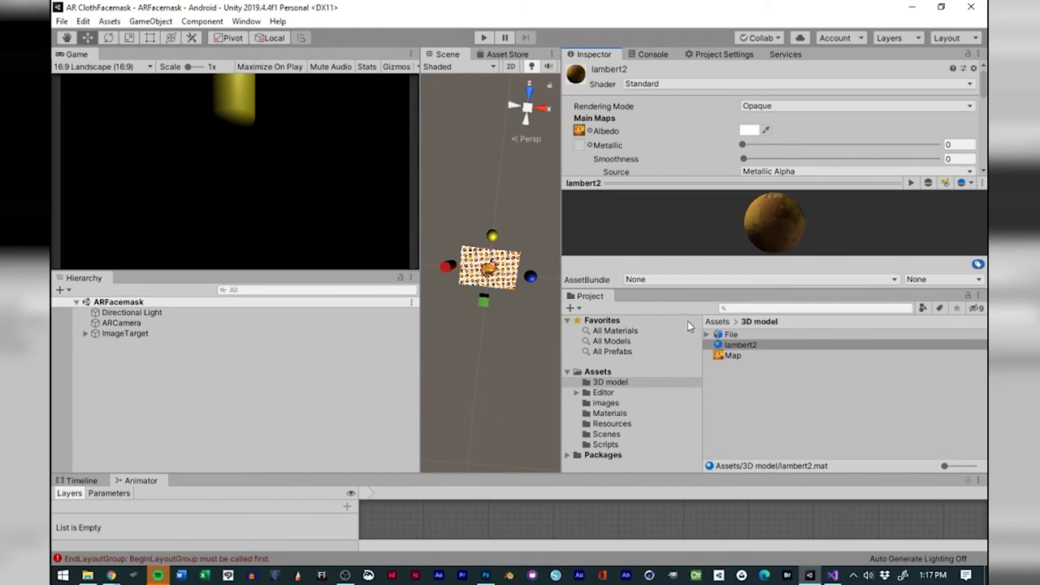
left_click(730, 334)
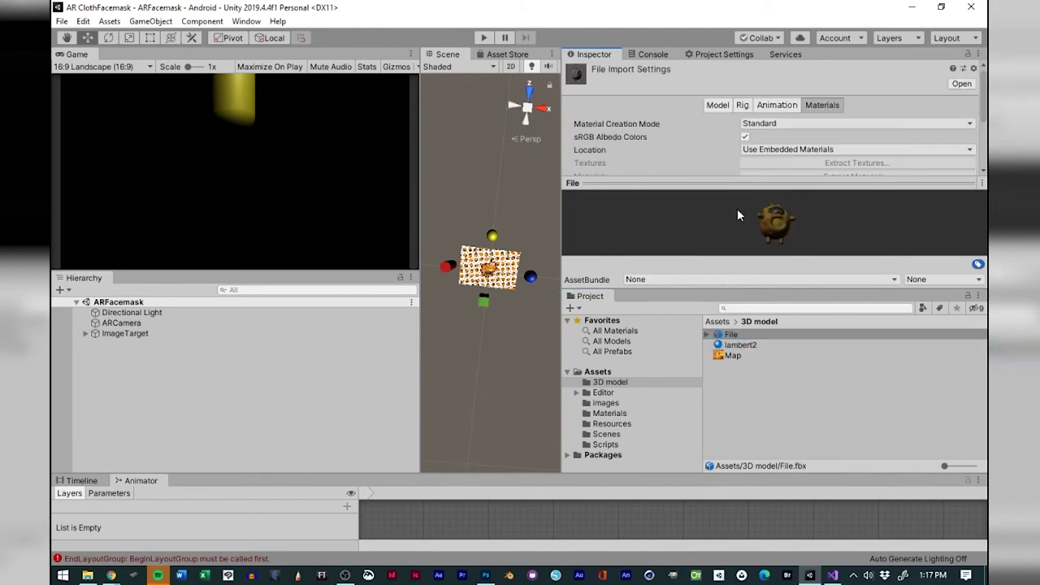
left_click_drag(738, 210, 728, 219)
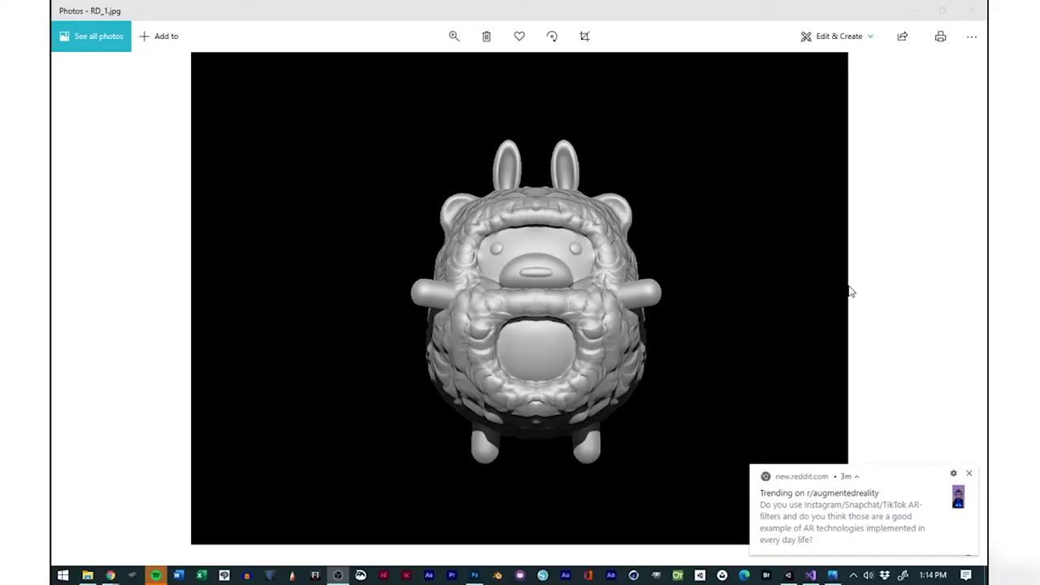
Dismiss the notification, page RD_2 through RD_4 and back to RD_1, then close Photos.
left_click(970, 470)
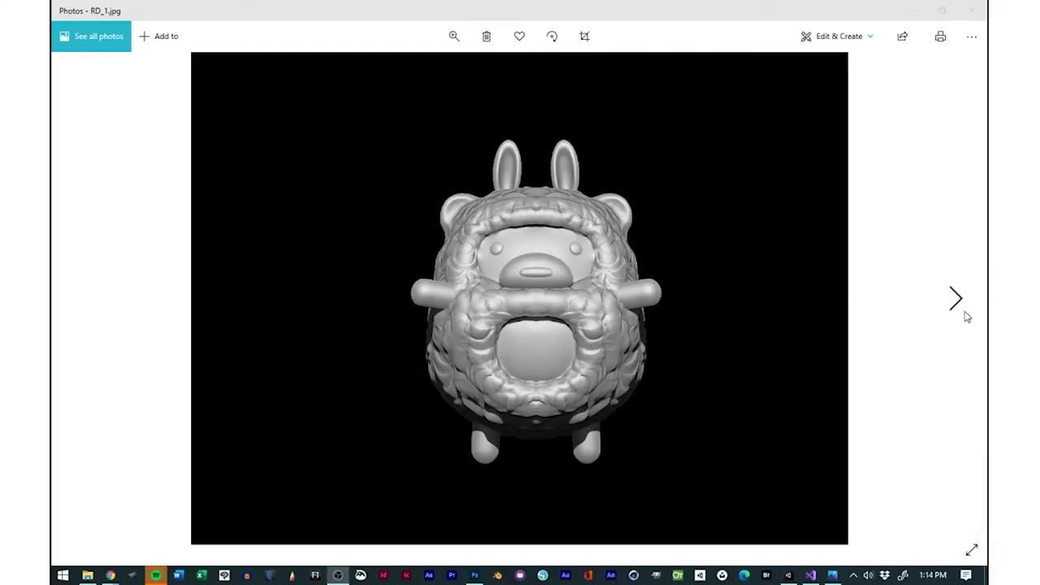
left_click(956, 299)
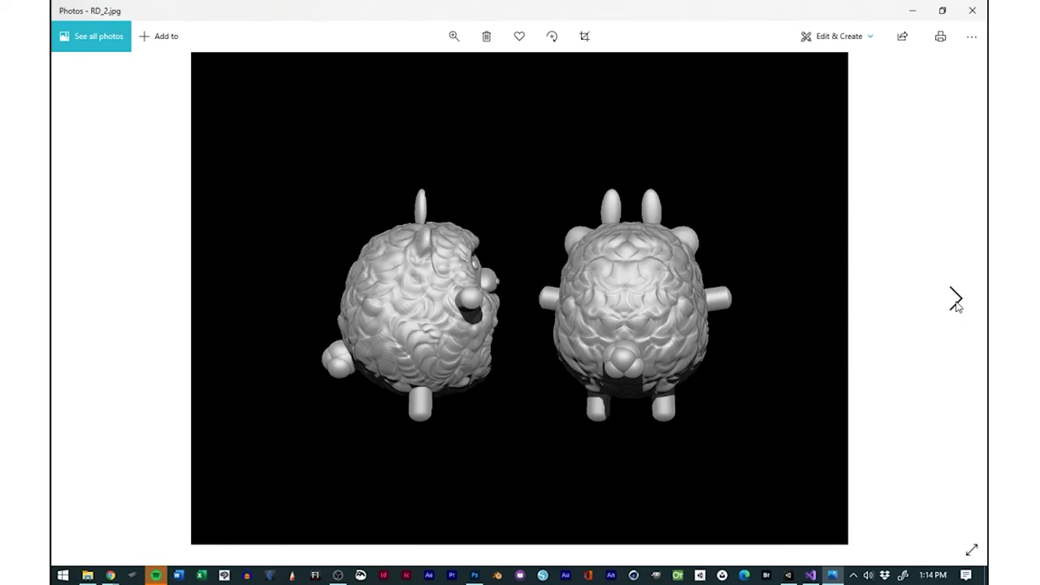
left_click(956, 300)
left_click(956, 299)
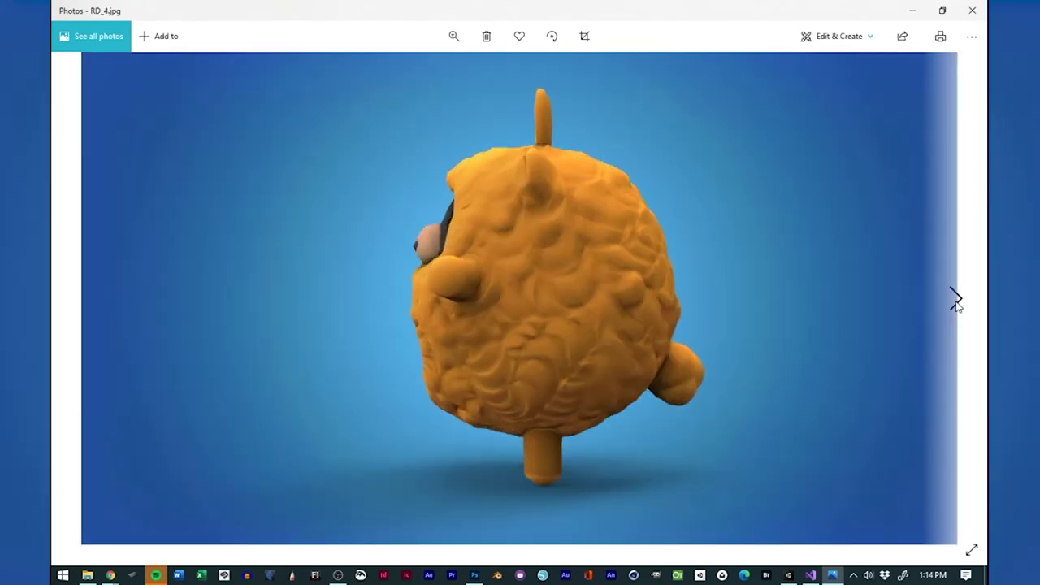
left_click(84, 298)
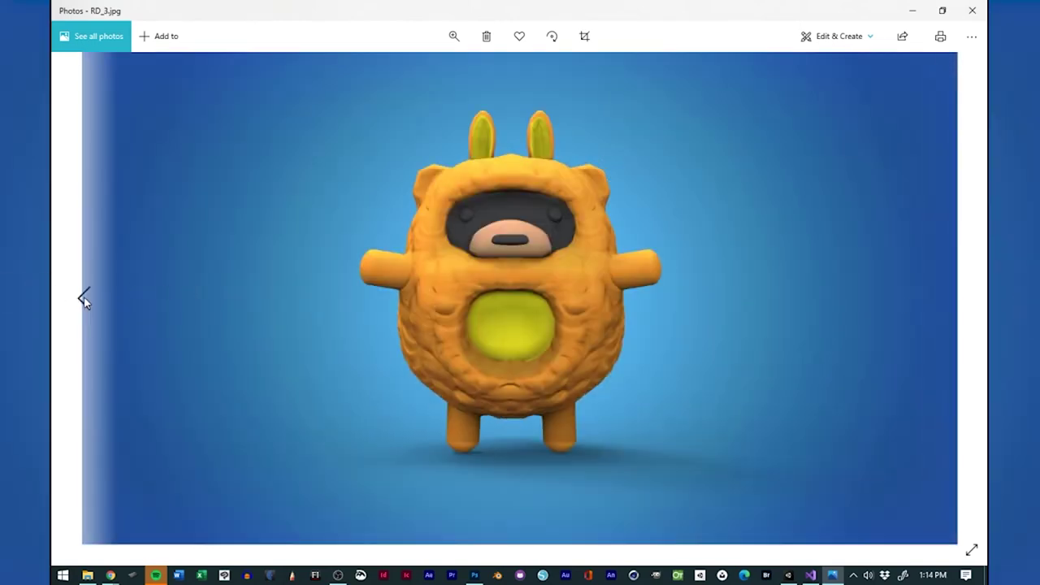
left_click(85, 298)
left_click(84, 299)
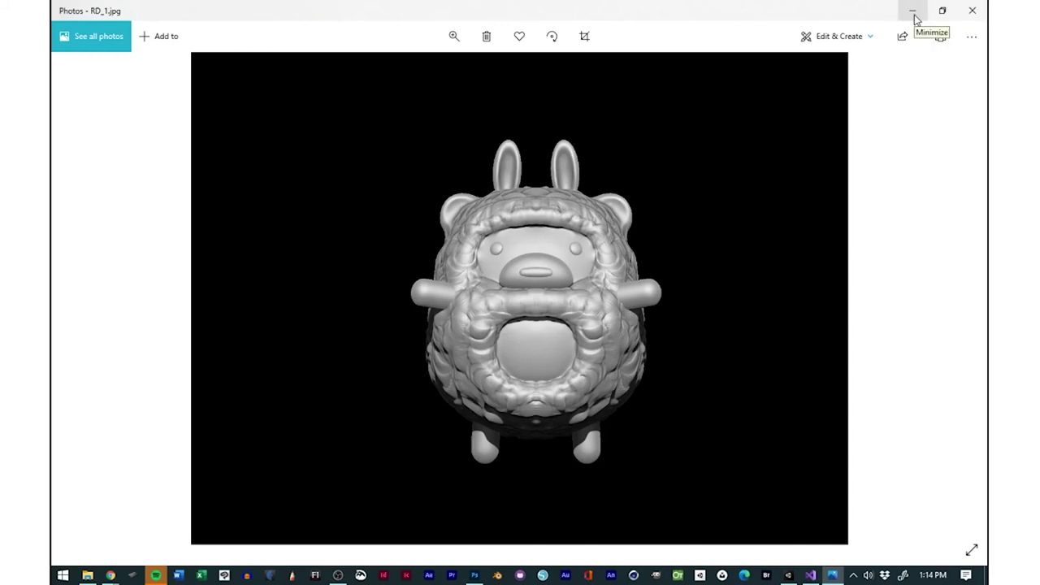
left_click(969, 10)
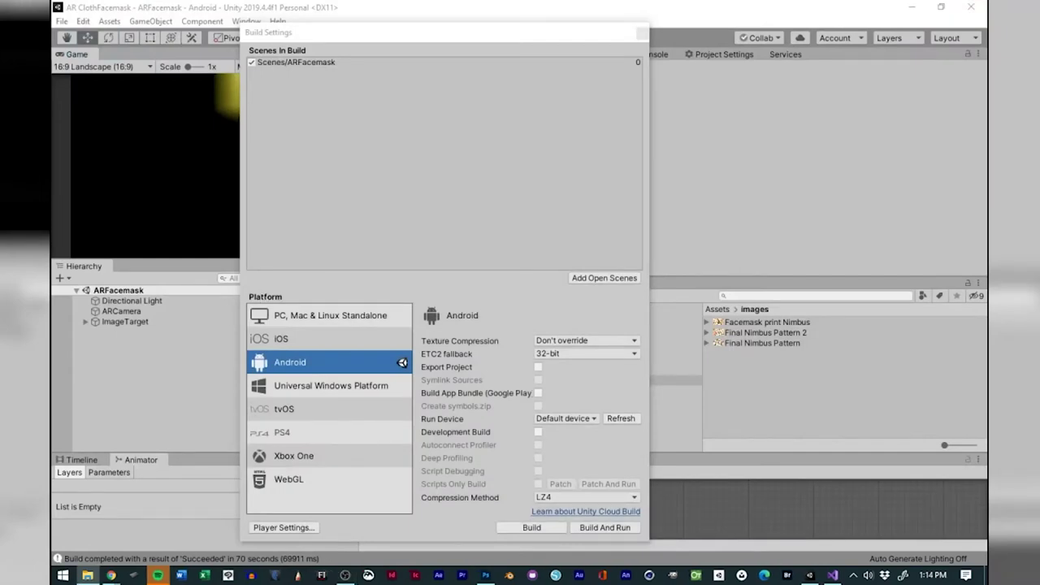
Find File.fbx and Map.jpg in the Nimbus McCloud folder in Explorer, then close Unity's Build Settings.
left_click(88, 575)
left_click_drag(400, 79, 337, 32)
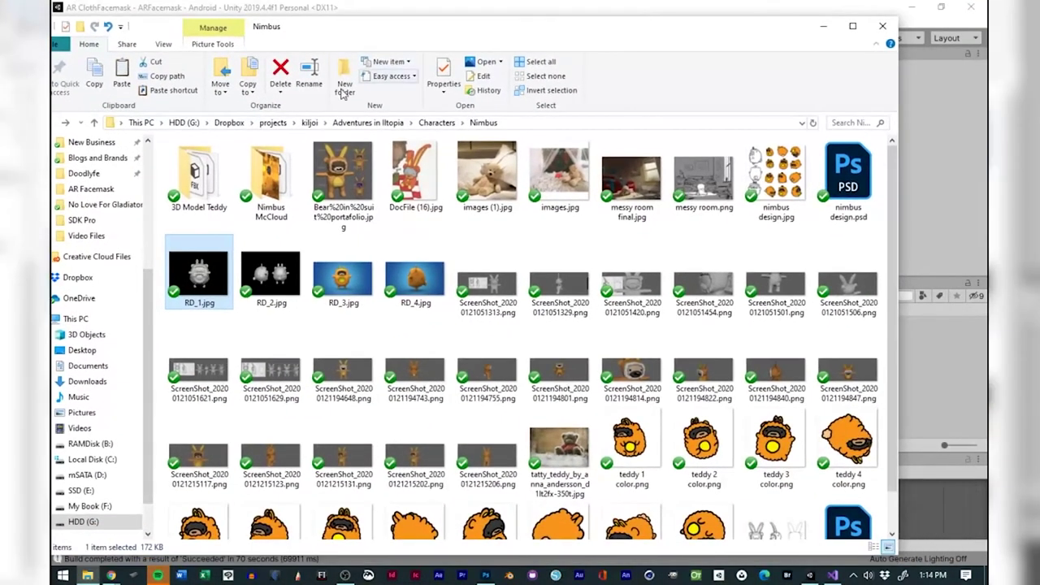
double_click(255, 178)
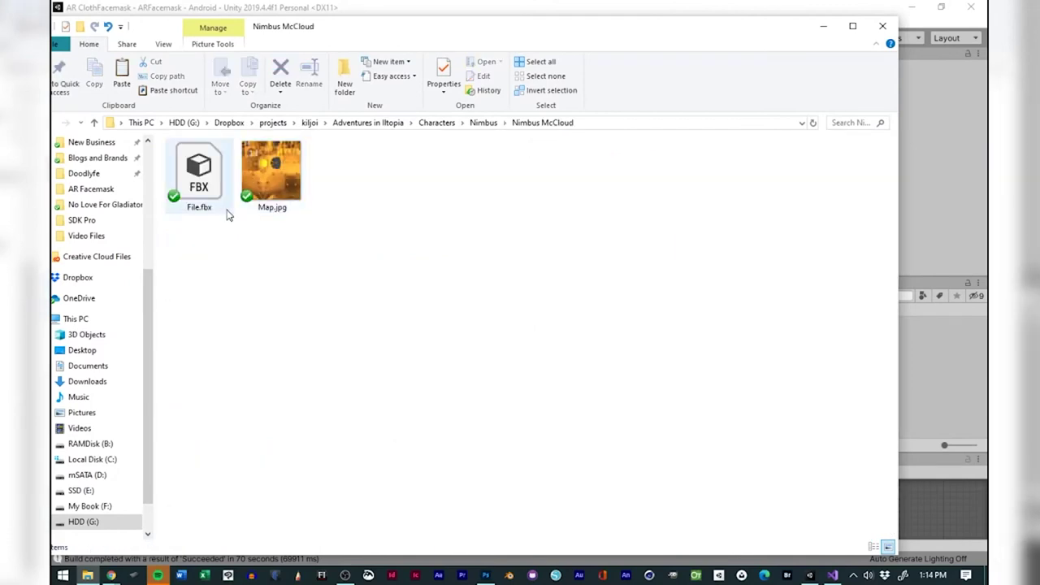
left_click(275, 166)
left_click(207, 176)
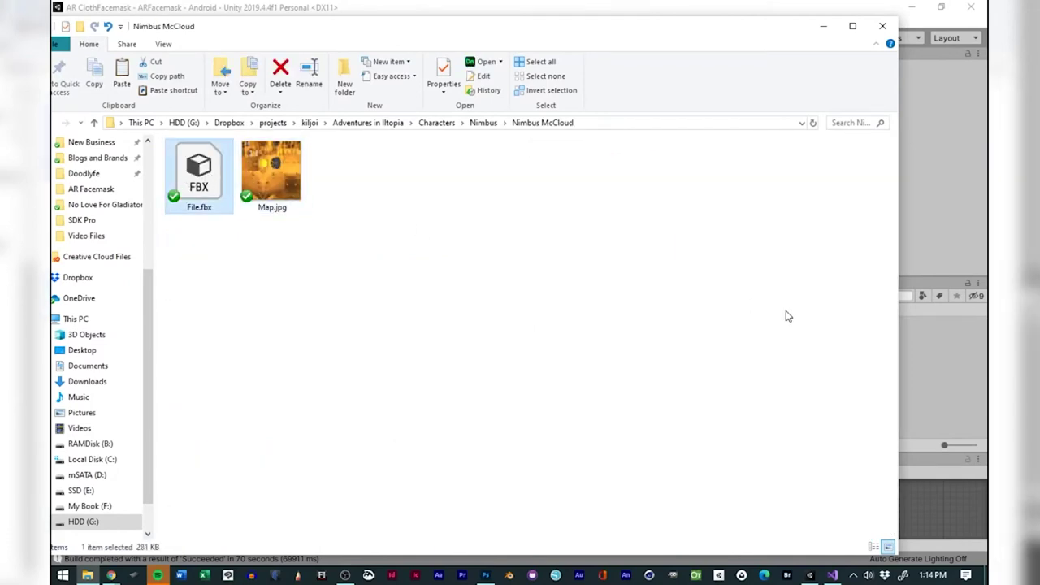
left_click(962, 373)
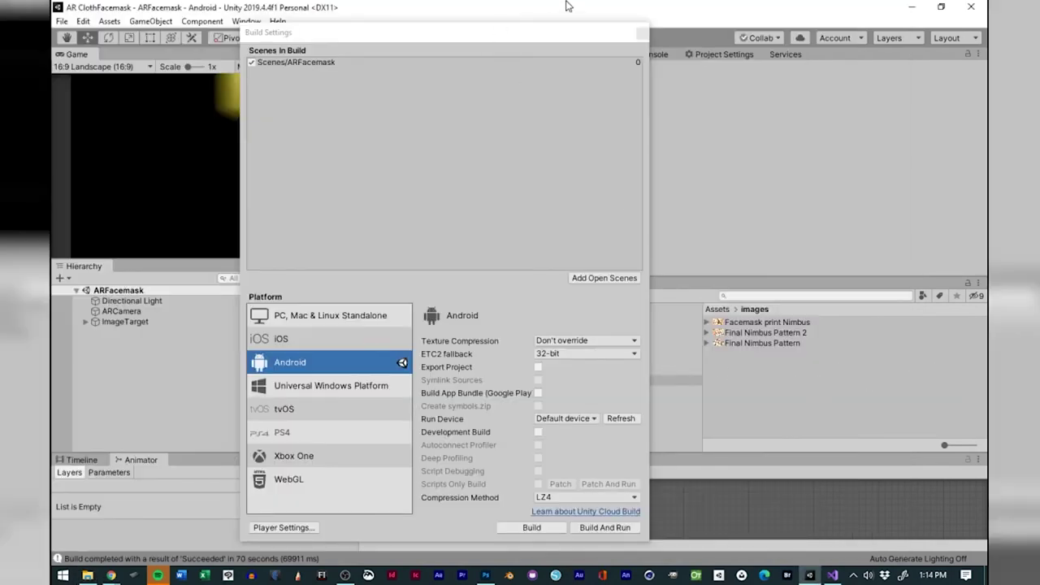
left_click(643, 33)
Create a '3D model' folder in Assets.
left_click(597, 359)
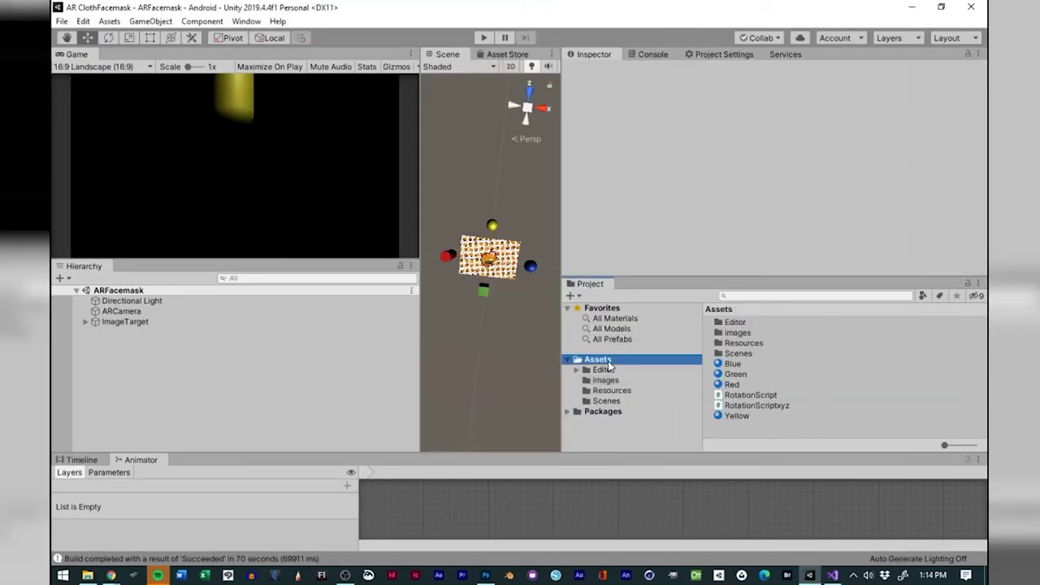
right_click(793, 425)
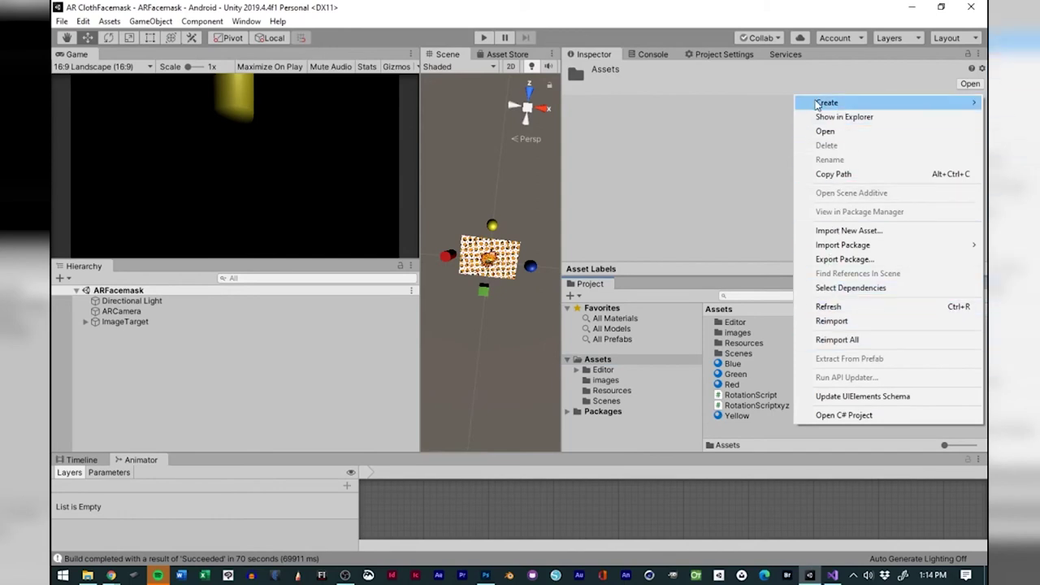
mouse_move(820, 102)
left_click(708, 86)
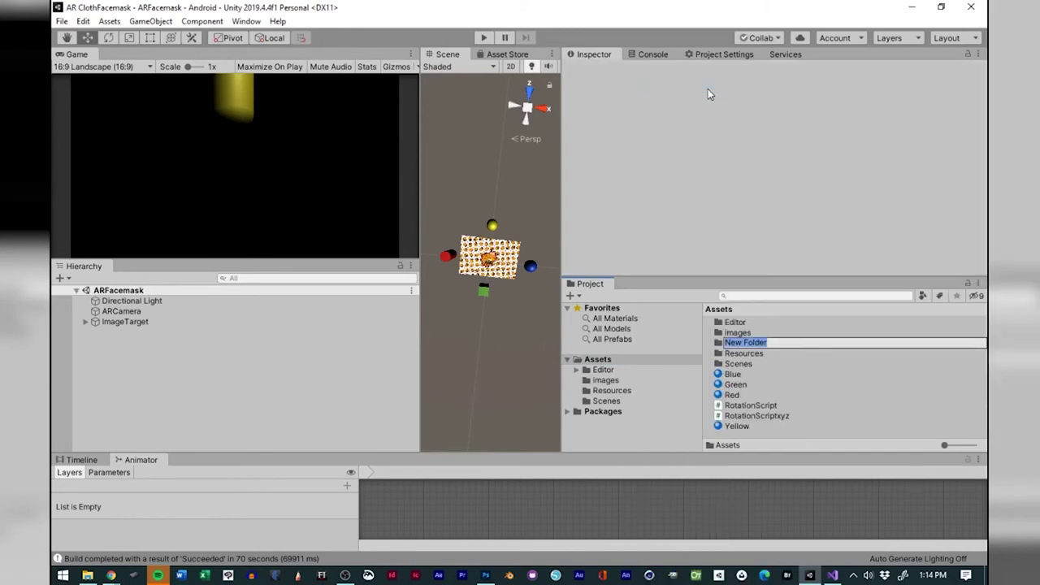
type("3D model")
key("Return")
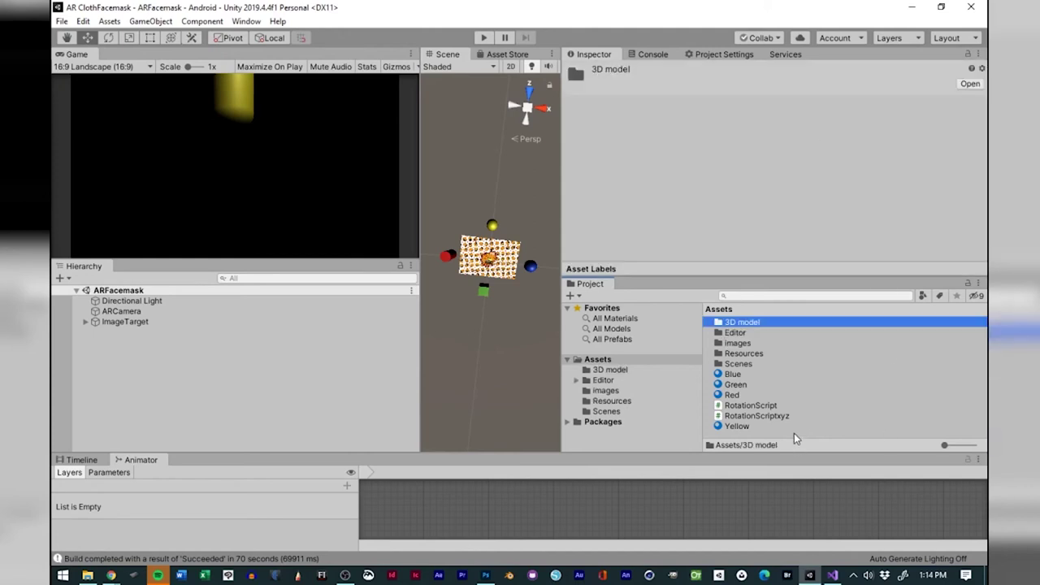
Add 'Scripts' and 'Materials' folders to Assets.
right_click(794, 433)
mouse_move(862, 110)
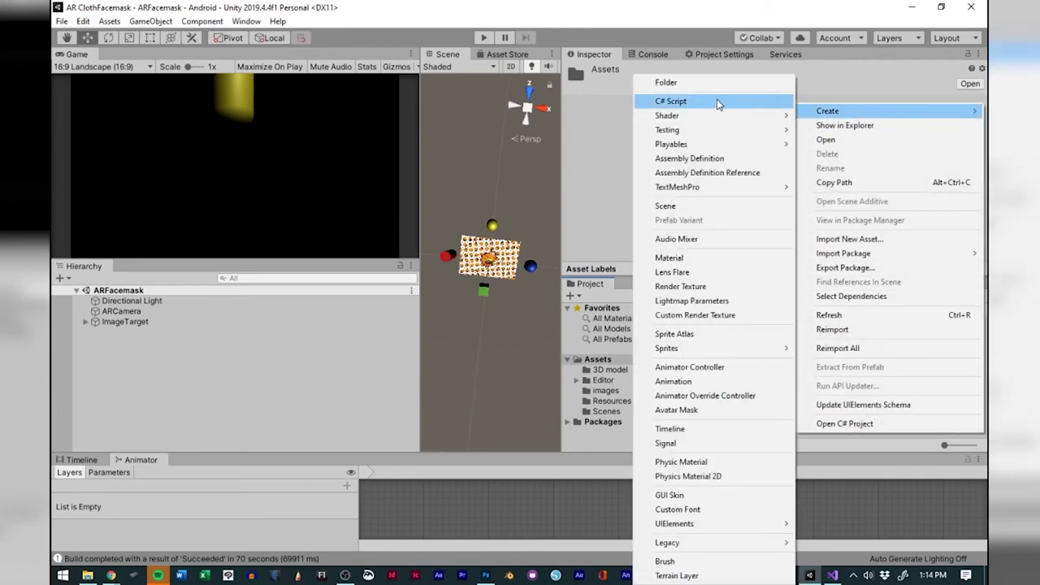
left_click(699, 82)
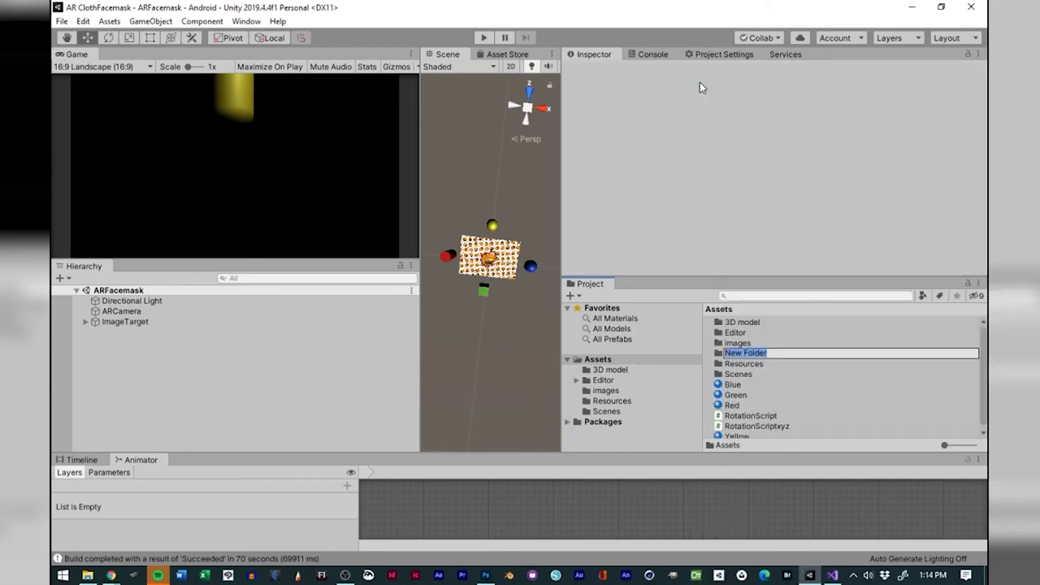
type("Scripts")
key("Return")
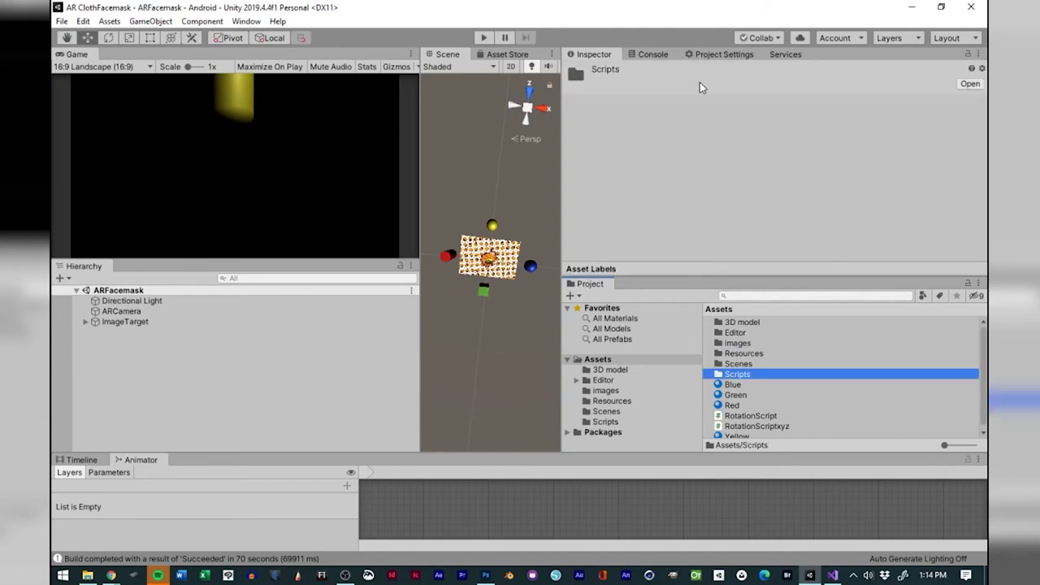
right_click(867, 426)
mouse_move(839, 104)
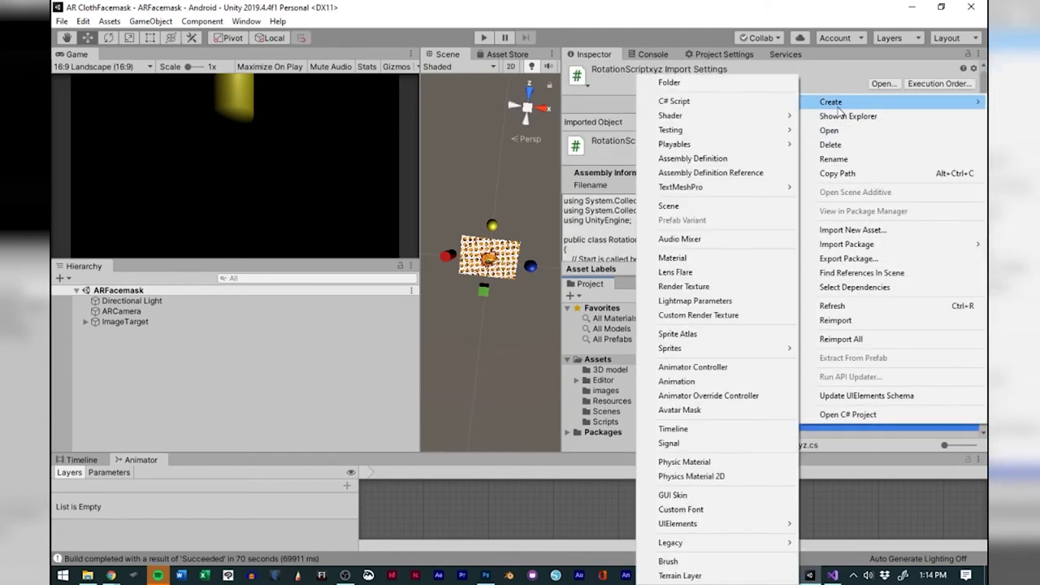
left_click(707, 83)
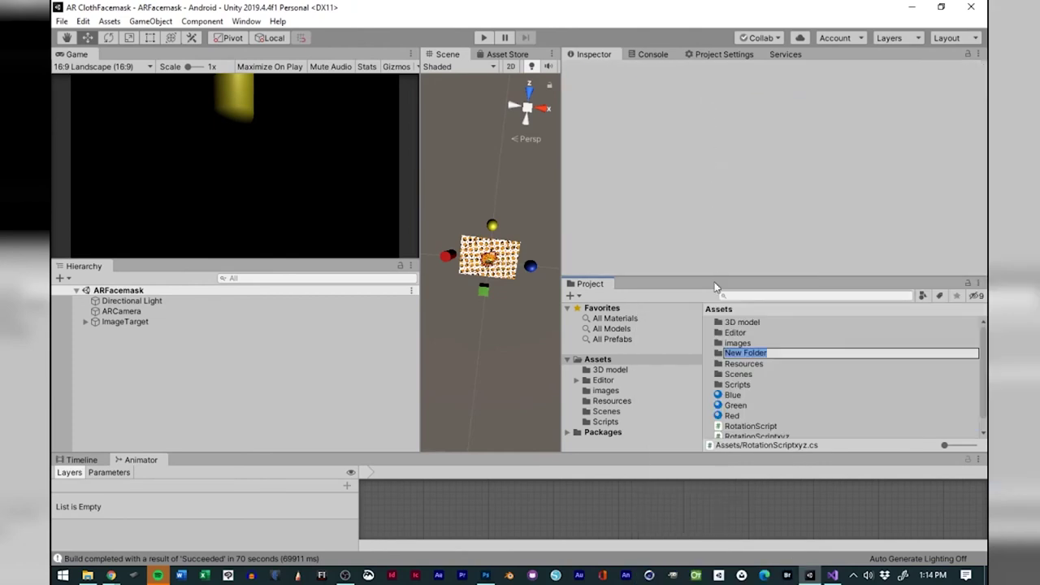
type("Materials")
key("Return")
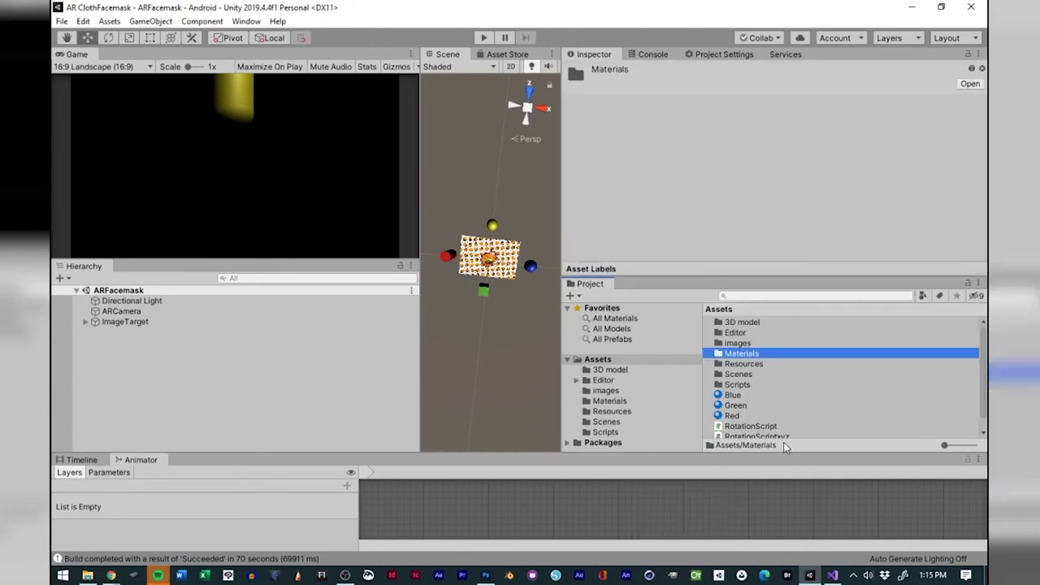
Move the Red, Blue, Green and Yellow materials into the Materials folder.
left_click(713, 416)
left_click(728, 398, "shift")
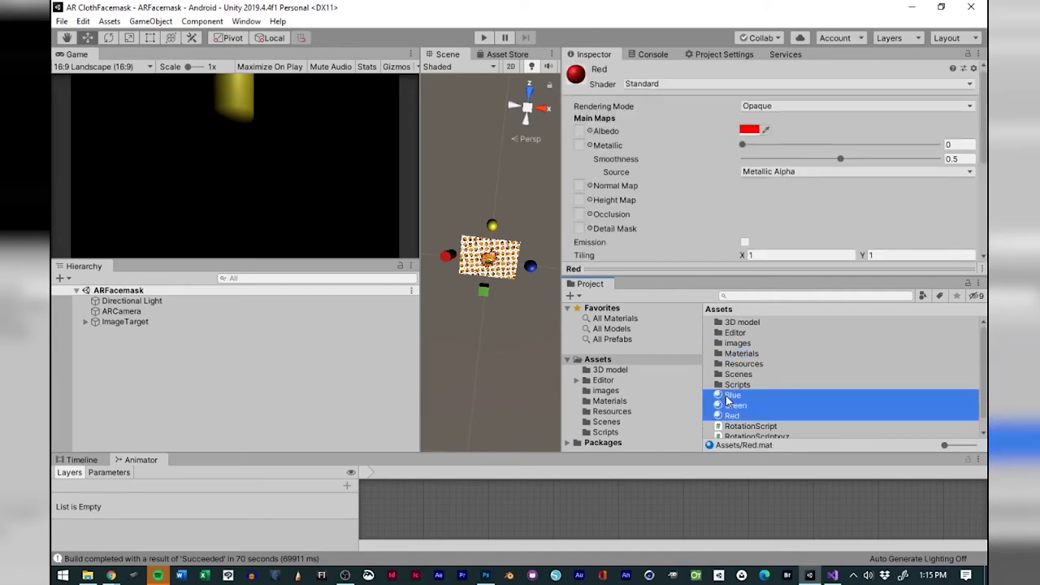
left_click_drag(728, 398, 741, 356)
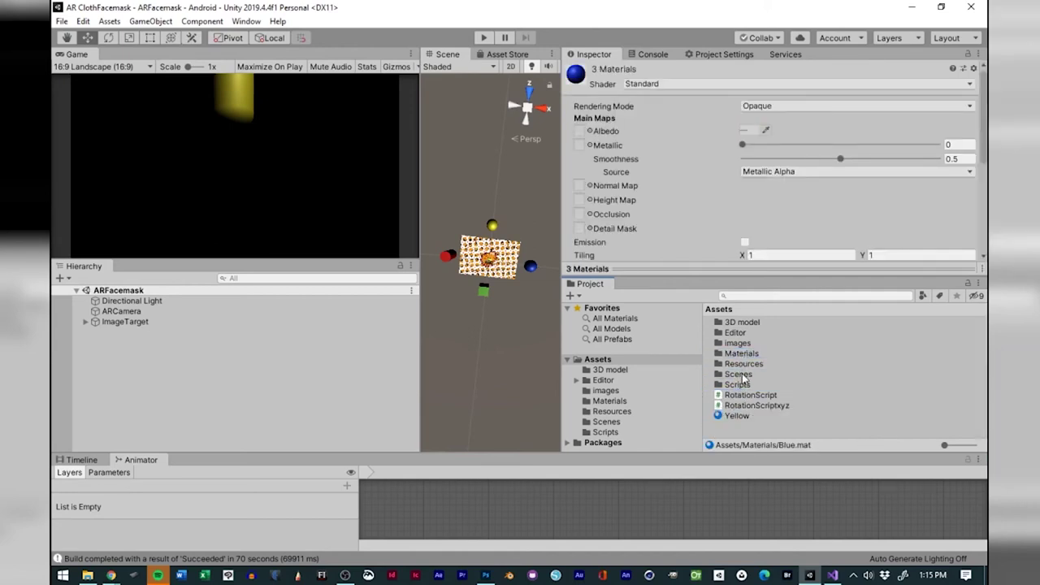
left_click(734, 415)
left_click_drag(734, 416, 741, 356)
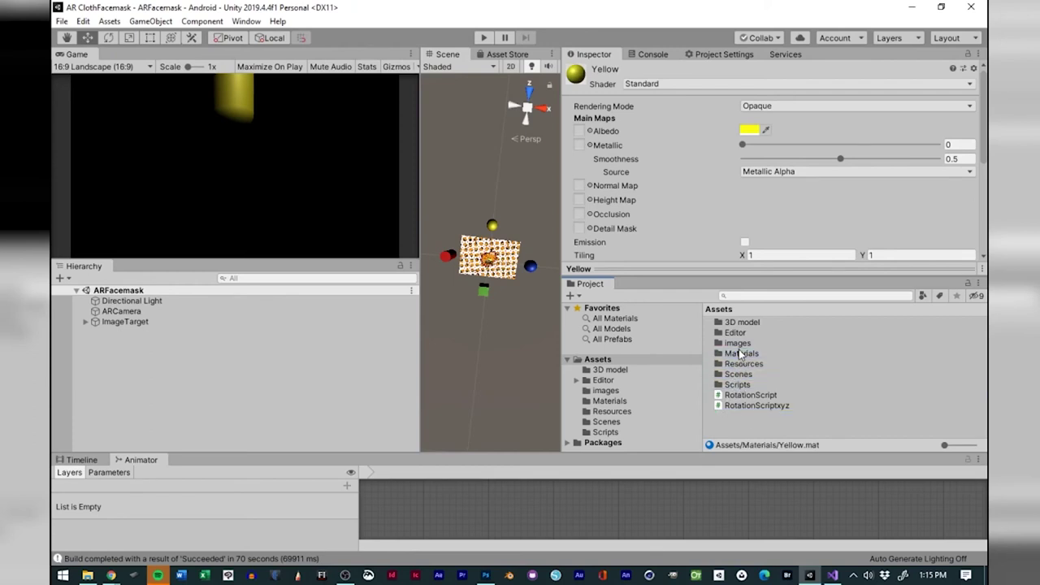
Move RotationScript and RotationScriptxyz into the Scripts folder.
left_click(731, 397)
left_click(735, 405, "shift")
left_click_drag(736, 404, 739, 386)
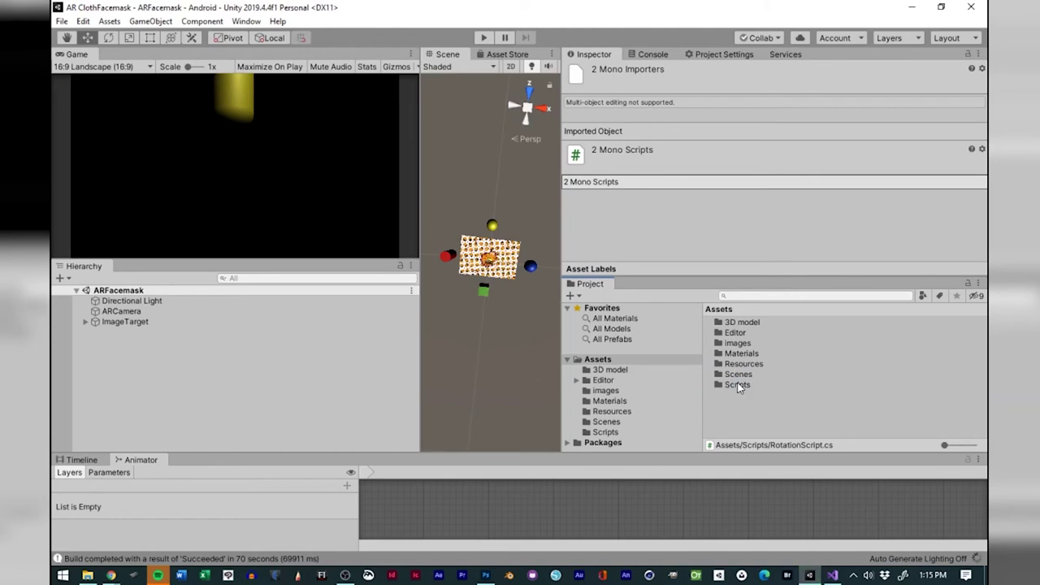
double_click(743, 323)
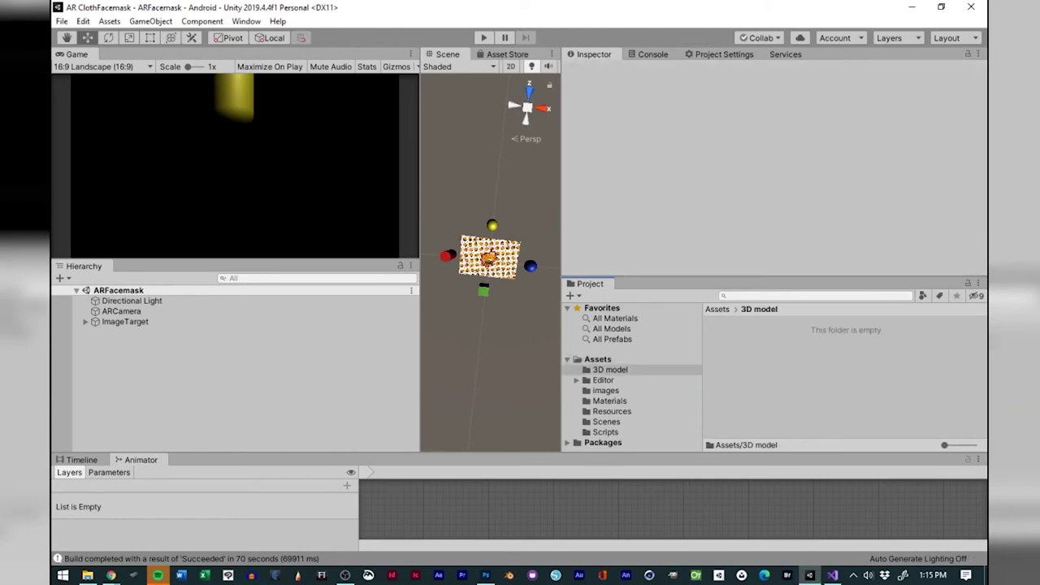
key("alt+Tab")
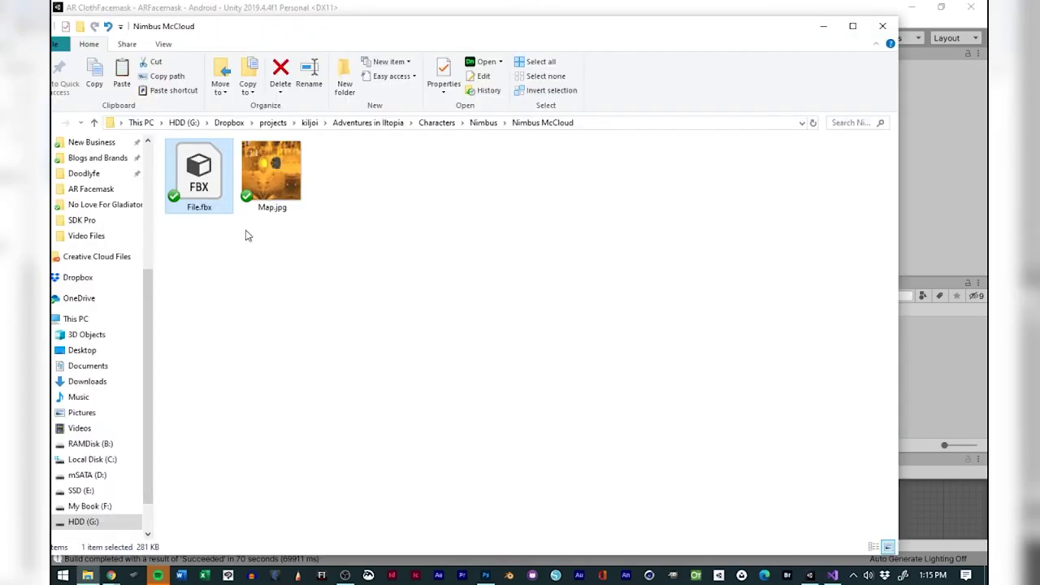
left_click_drag(198, 174, 915, 367)
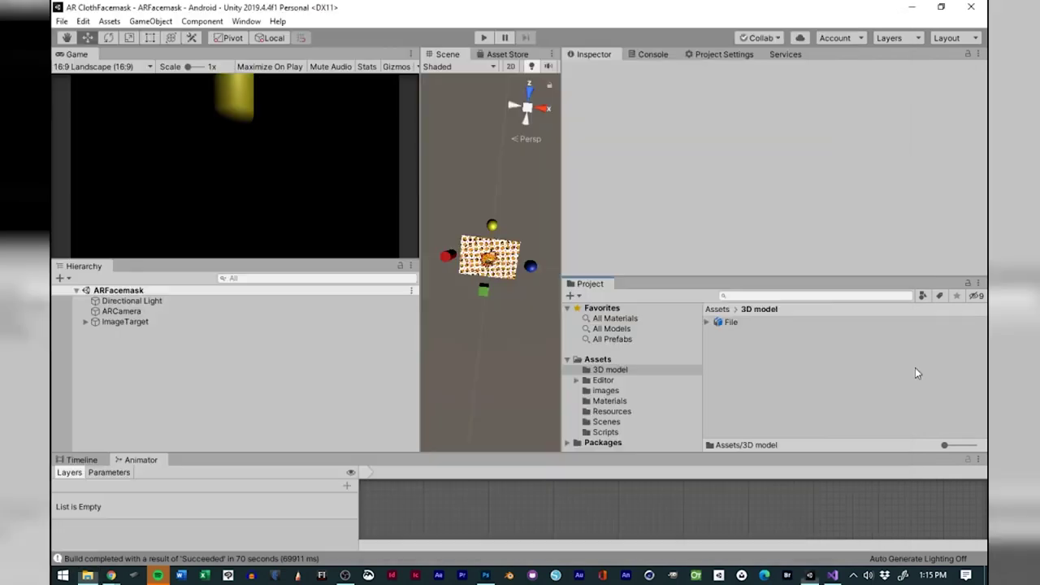
left_click(730, 322)
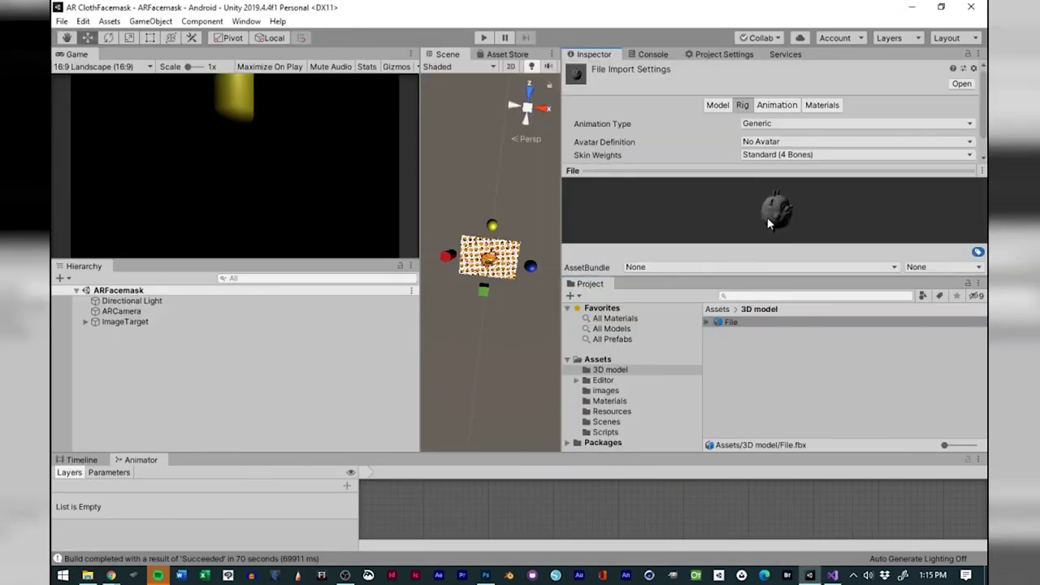
mouse_move(770, 224)
left_mouse_down()
mouse_move(763, 209)
mouse_move(734, 204)
mouse_move(773, 206)
mouse_move(763, 211)
left_mouse_up()
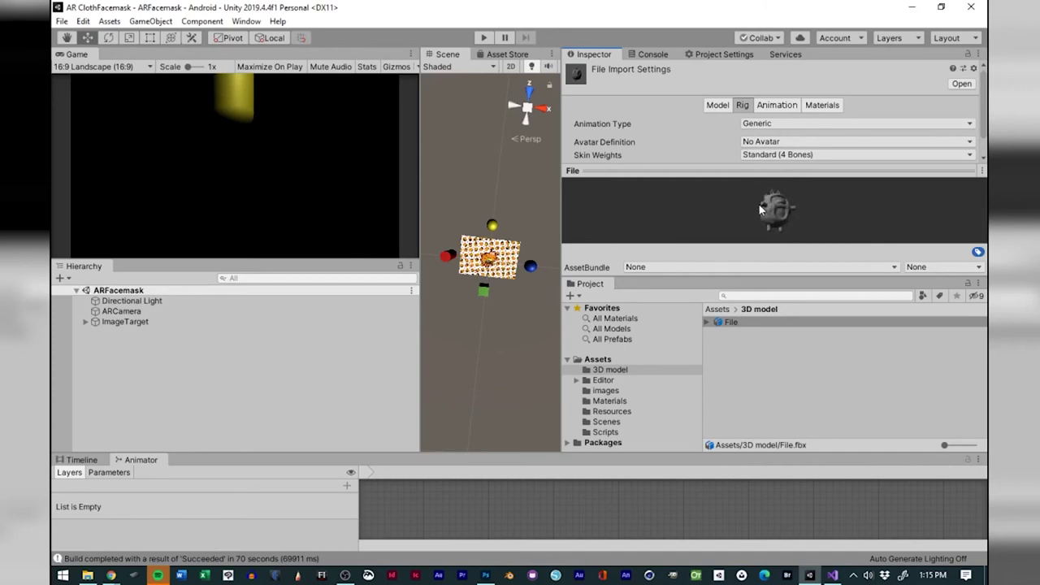
left_click(722, 283)
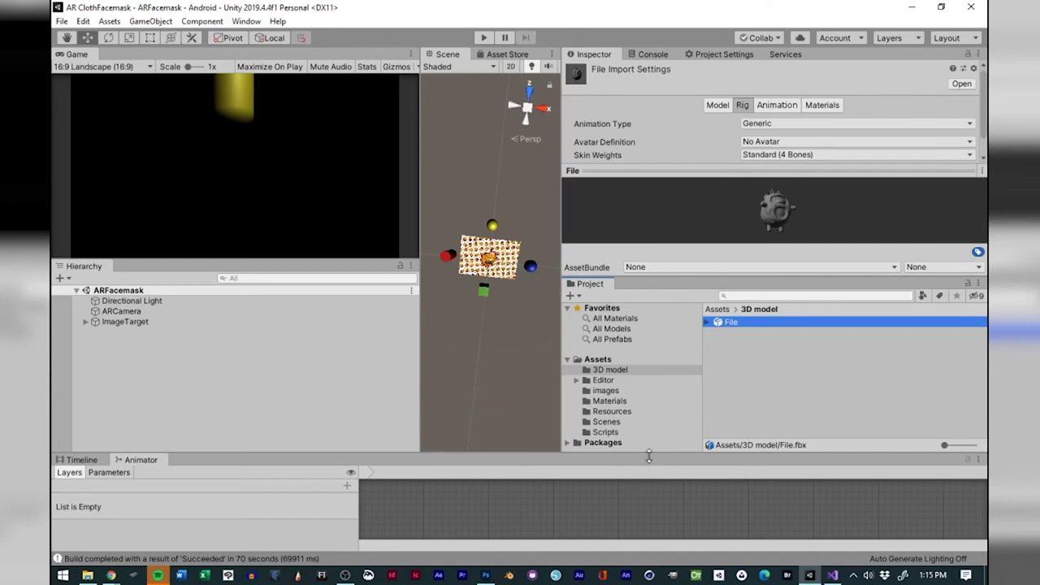
left_click_drag(649, 454, 650, 478)
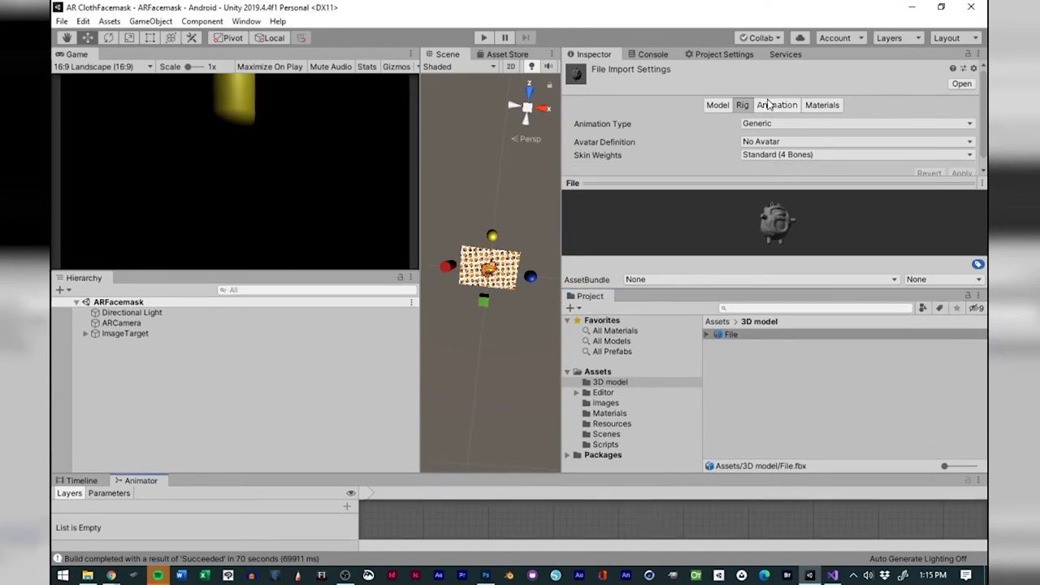
Extract the File model's embedded materials into the 3D model folder.
left_click(821, 105)
scroll(766, 121, "down", 3)
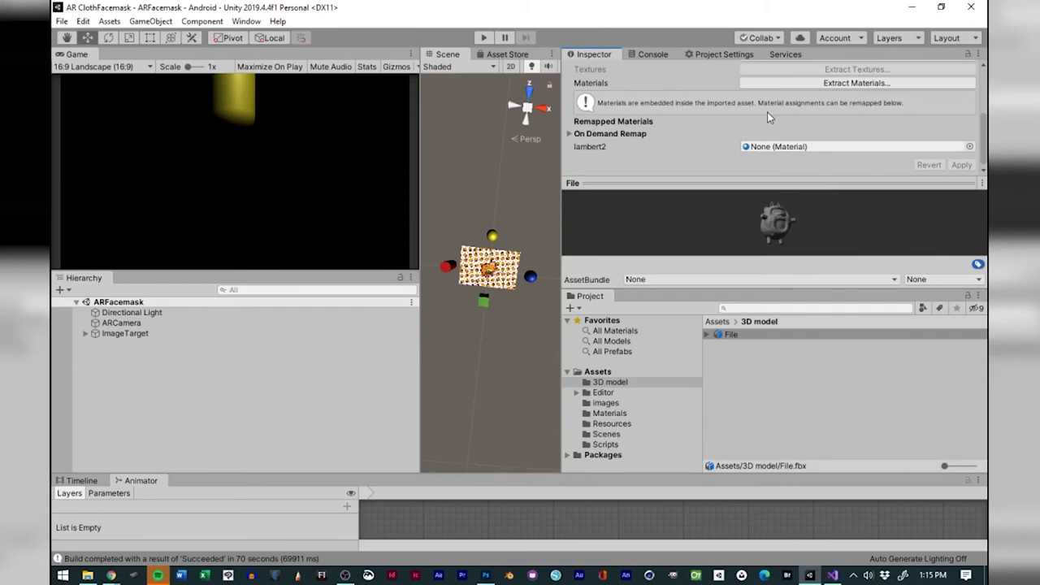
scroll(768, 113, "up", 3)
scroll(767, 113, "down", 3)
scroll(768, 114, "up", 3)
scroll(775, 121, "down", 3)
left_click(812, 87)
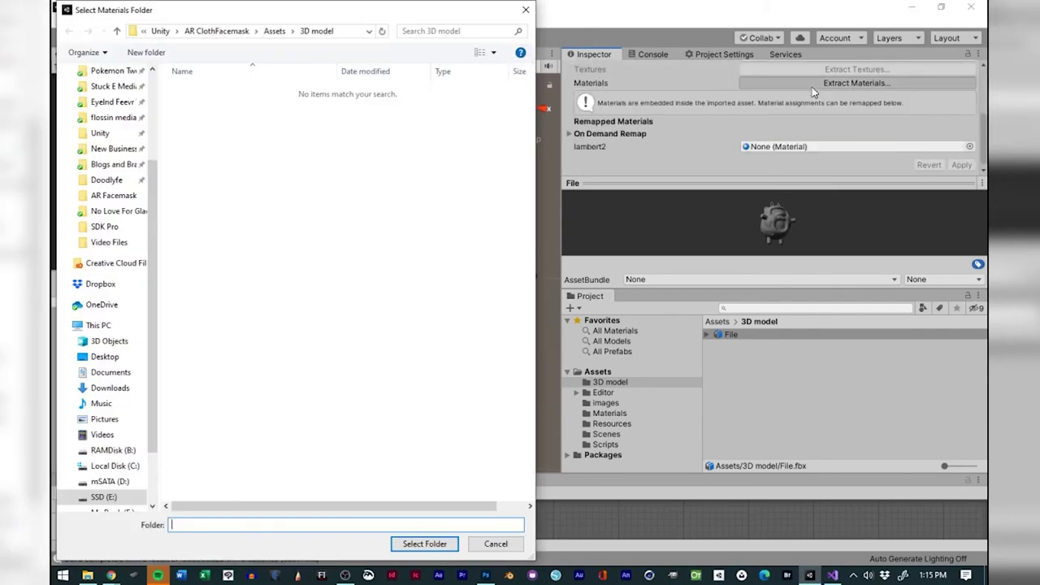
left_click(425, 544)
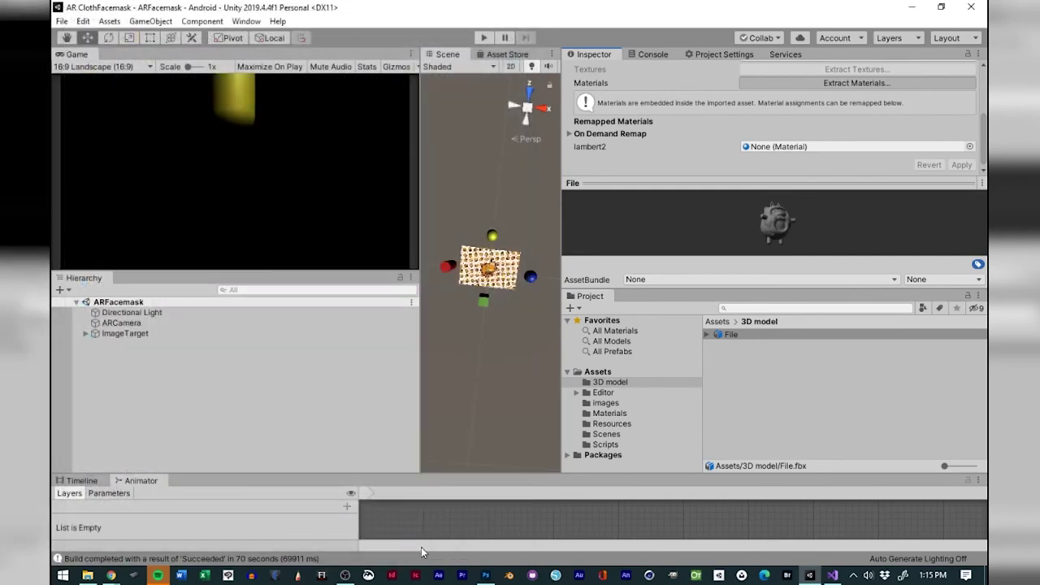
Check the extracted lambert2 material, then import Map.jpg from Explorer into the 3D model folder.
left_click(753, 344)
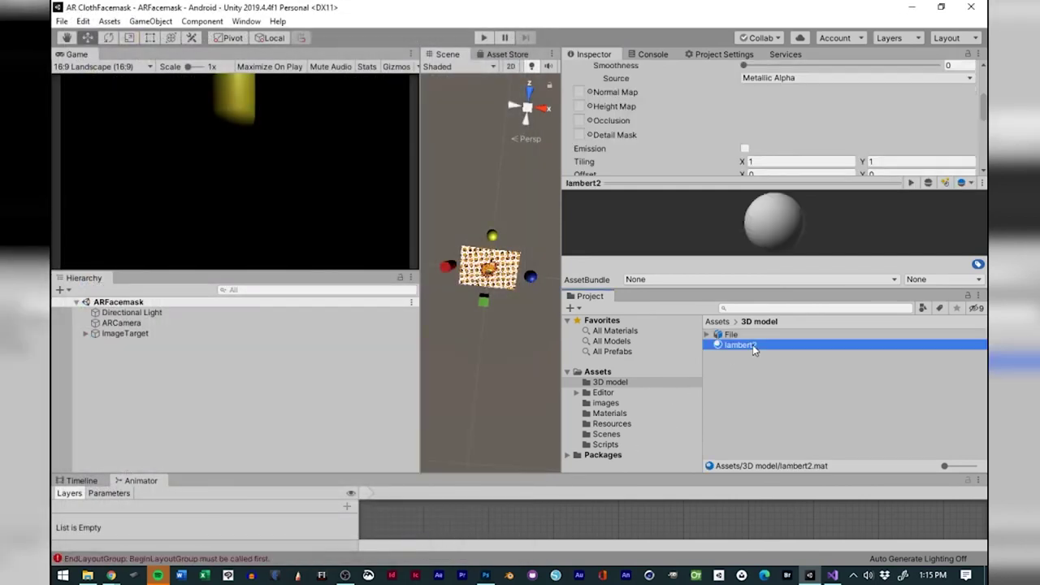
left_click(744, 335)
left_click_drag(786, 219, 770, 236)
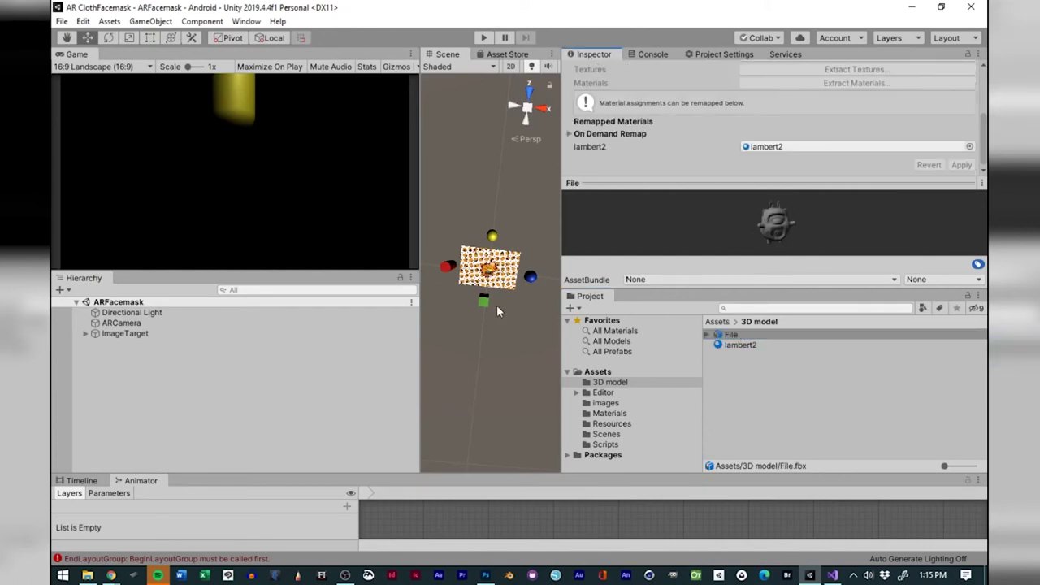
key("alt+Tab")
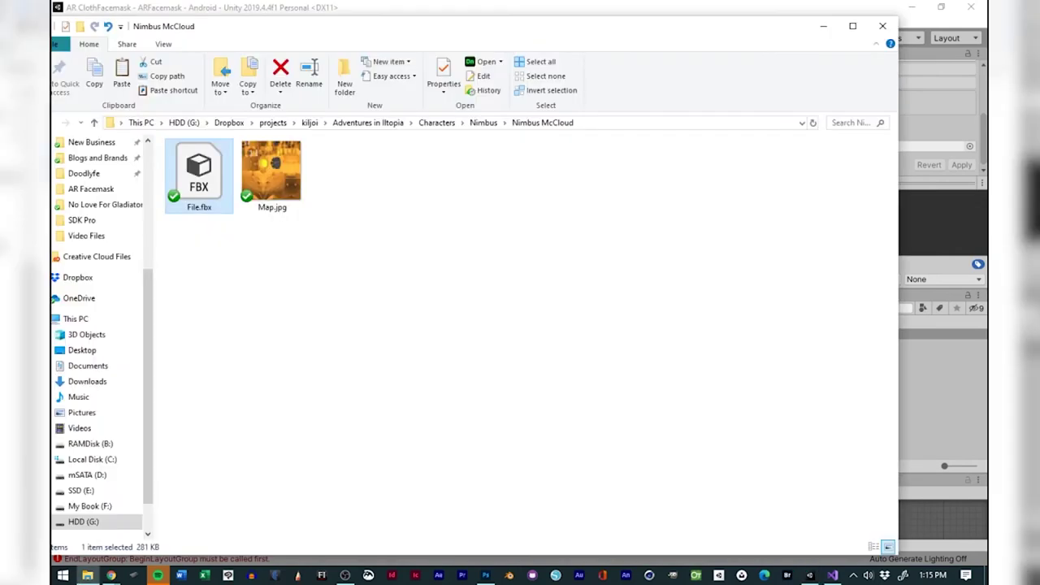
left_click_drag(264, 172, 936, 417)
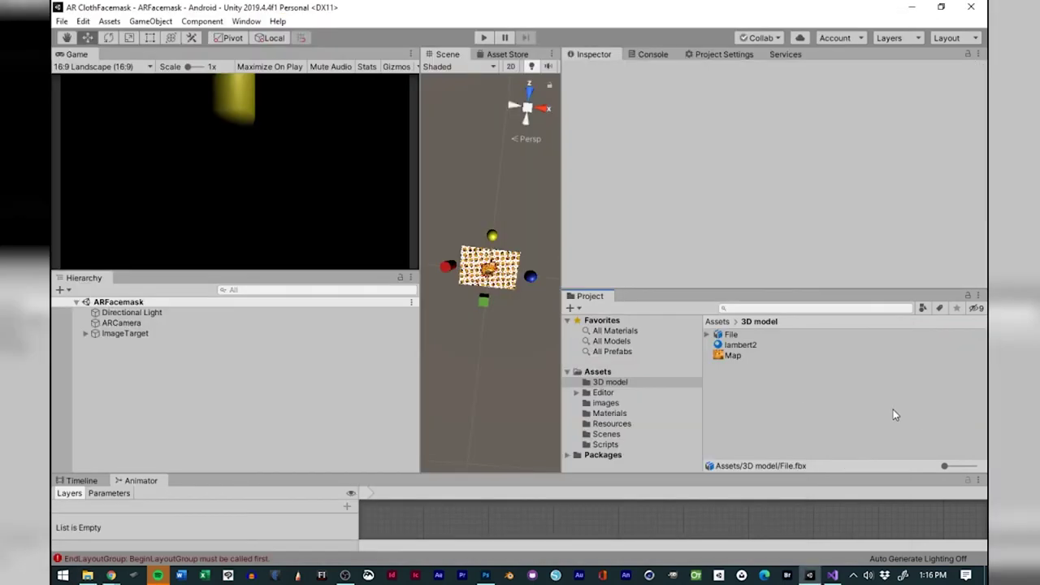
Assign the Map texture as the lambert2 material's Albedo.
left_click(736, 345)
left_click(734, 334)
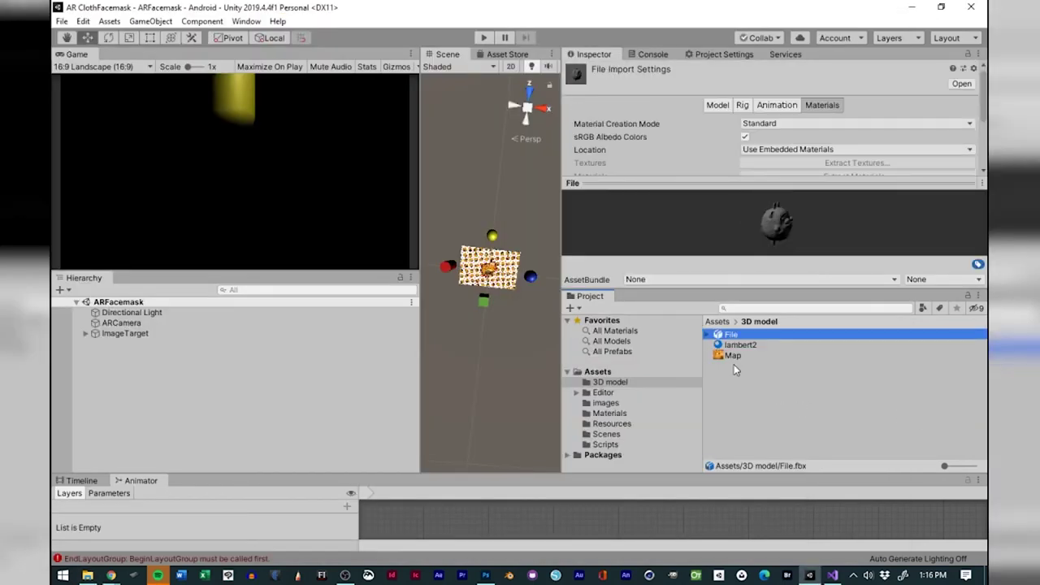
left_click(754, 347)
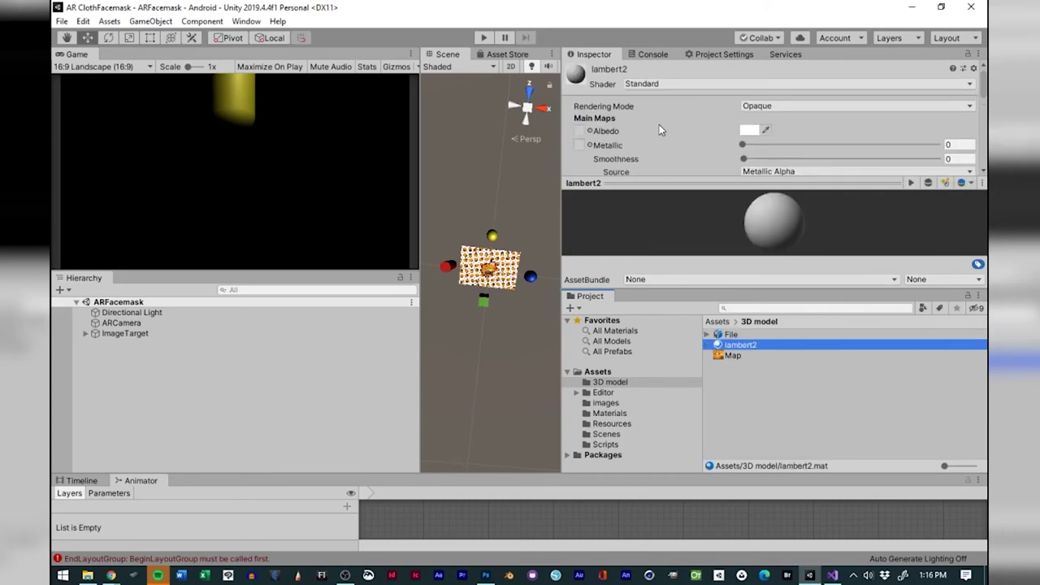
scroll(655, 136, "down", 10)
scroll(654, 137, "up", 10)
left_click(589, 131)
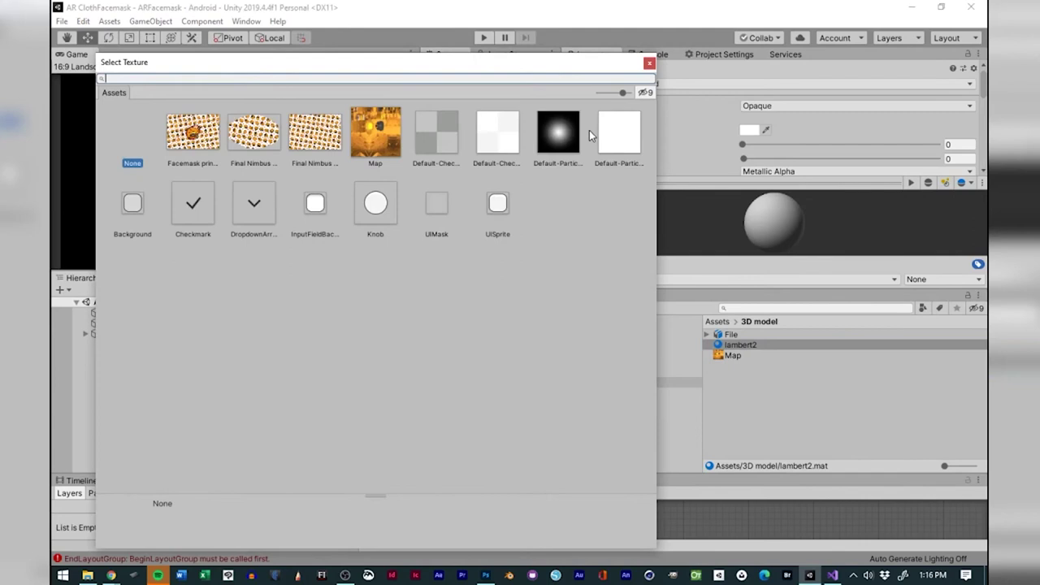
double_click(394, 127)
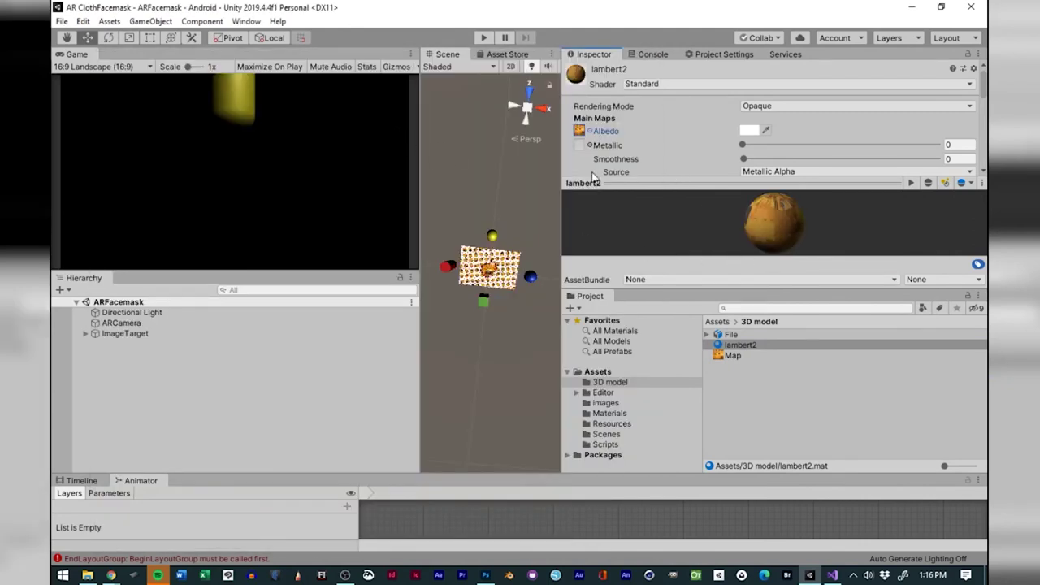
Check the textured File model preview and review the lambert2 material settings.
left_click(731, 334)
left_click_drag(728, 226, 750, 228)
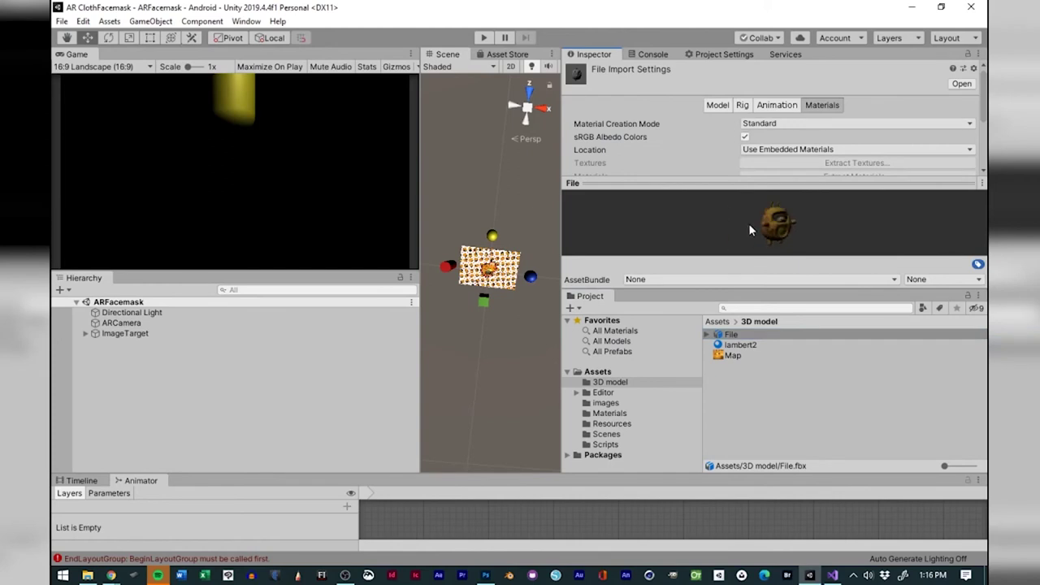
left_click(736, 345)
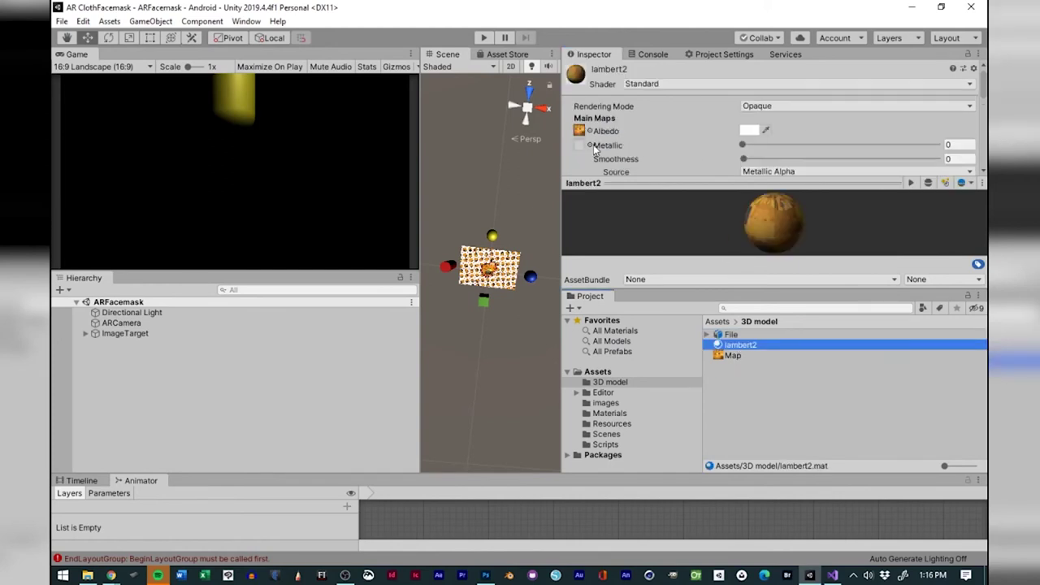
left_click(730, 334)
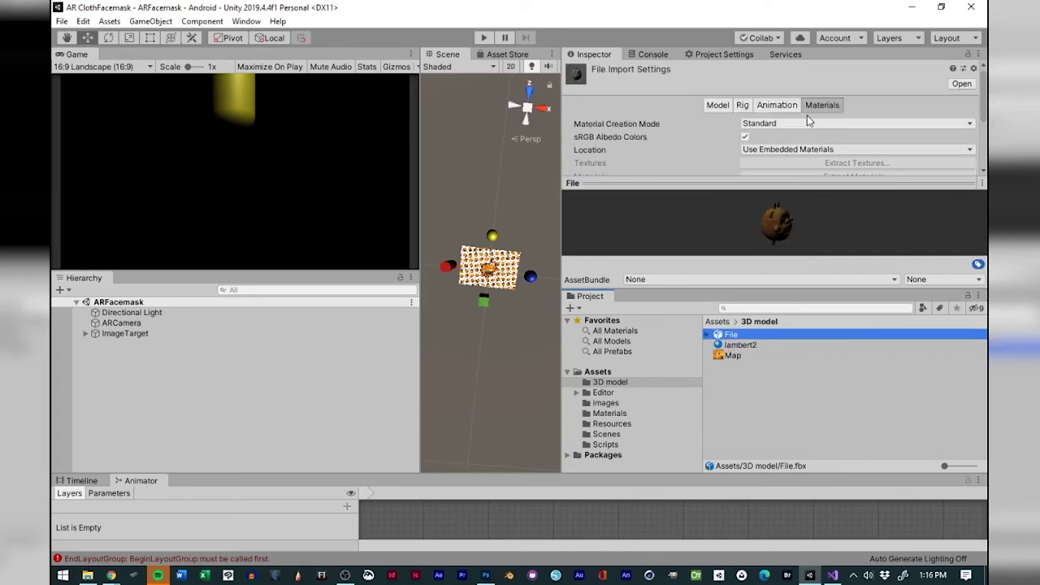
scroll(820, 116, "down", 3)
scroll(815, 116, "up", 3)
scroll(820, 132, "down", 3)
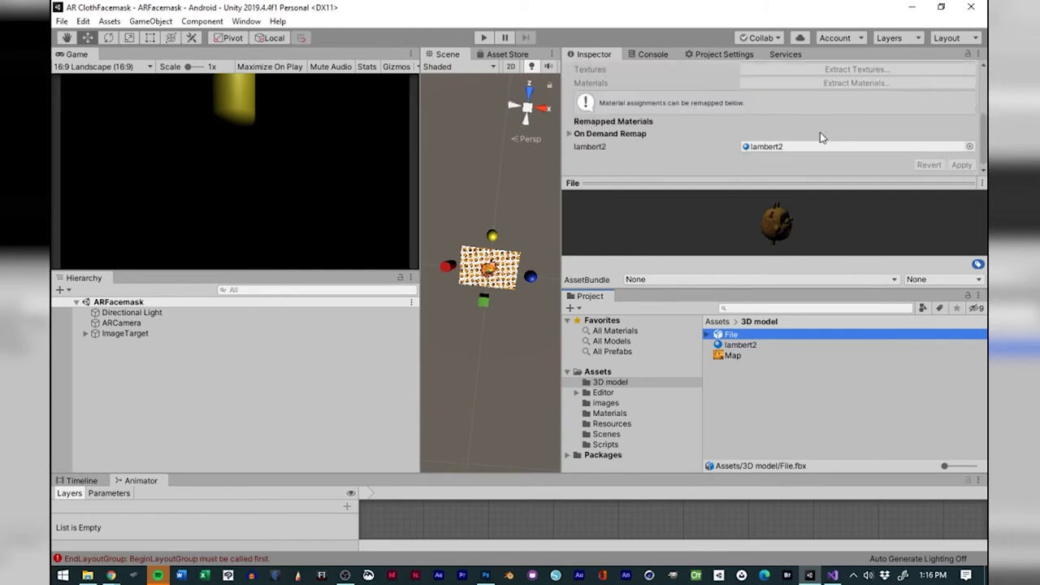
left_click(738, 346)
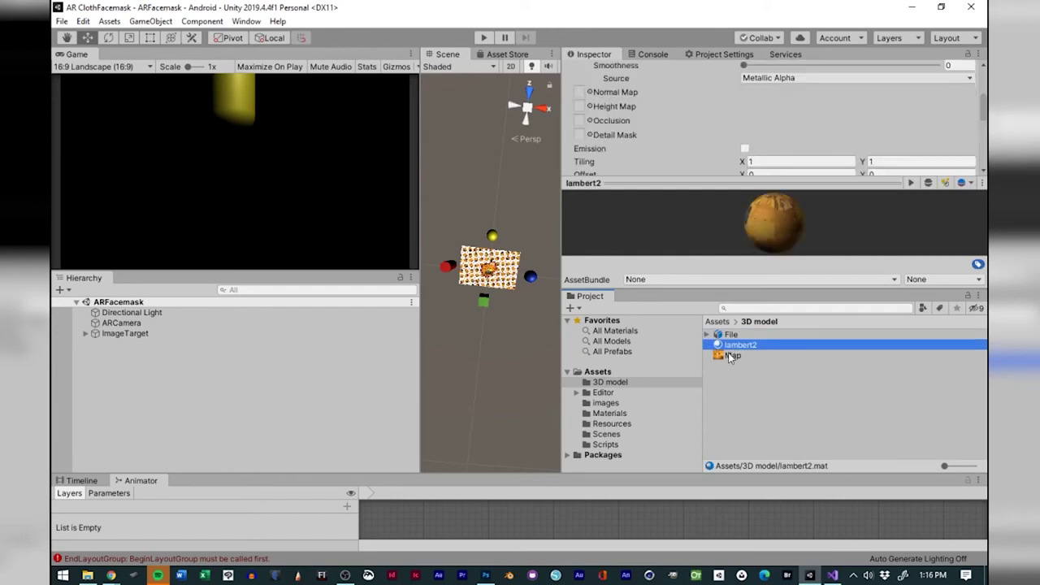
scroll(697, 130, "up", 3)
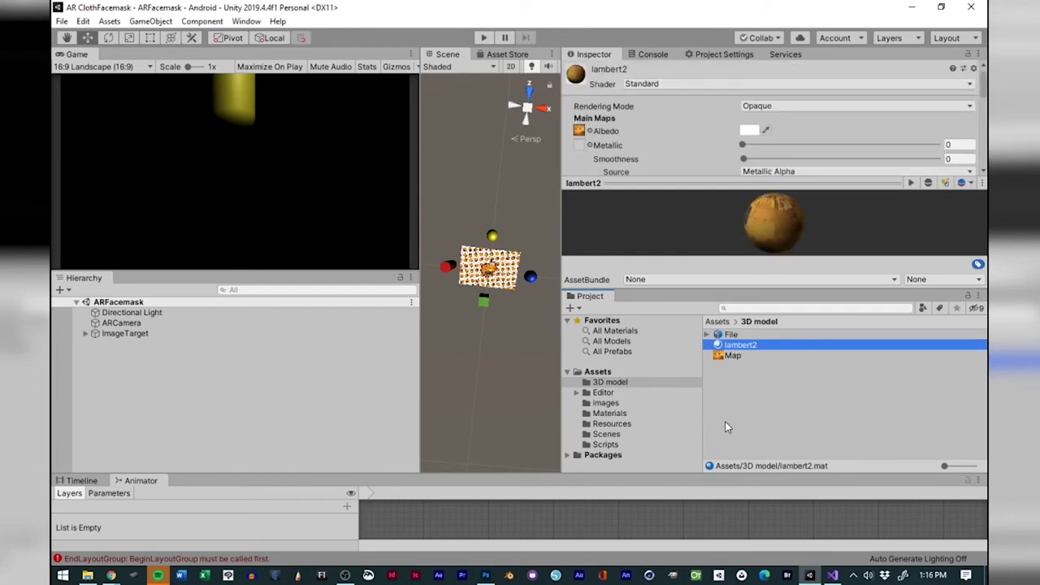
Reassign the Map texture as lambert2's Albedo.
key("alt+Tab")
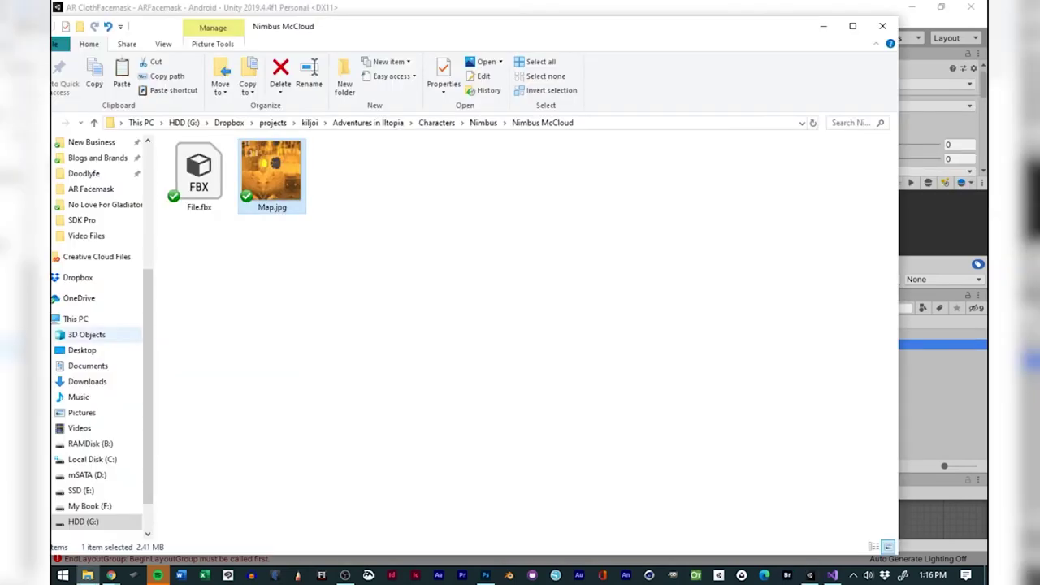
left_click(931, 385)
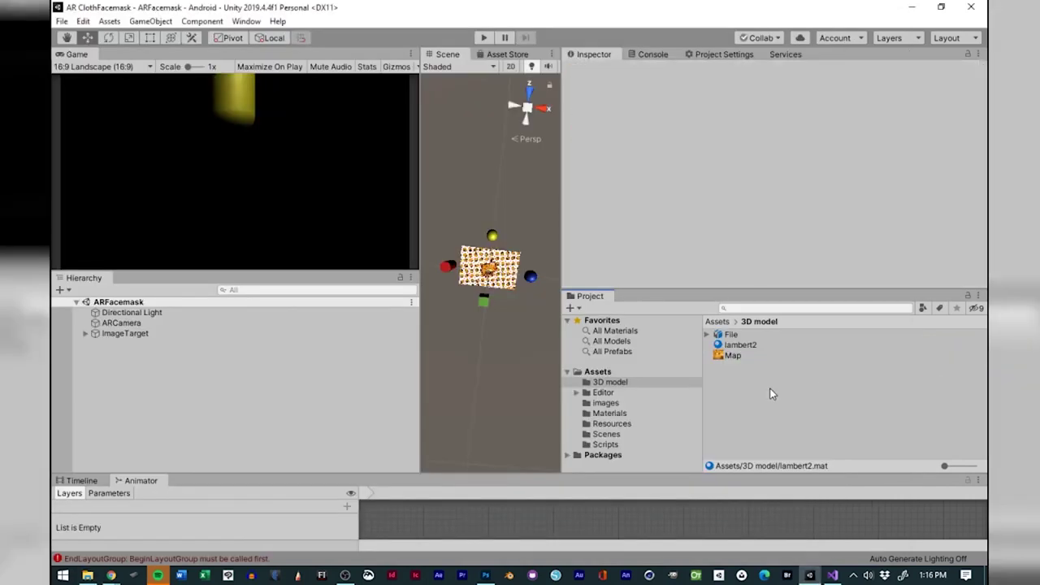
left_click(732, 355)
left_click(734, 345)
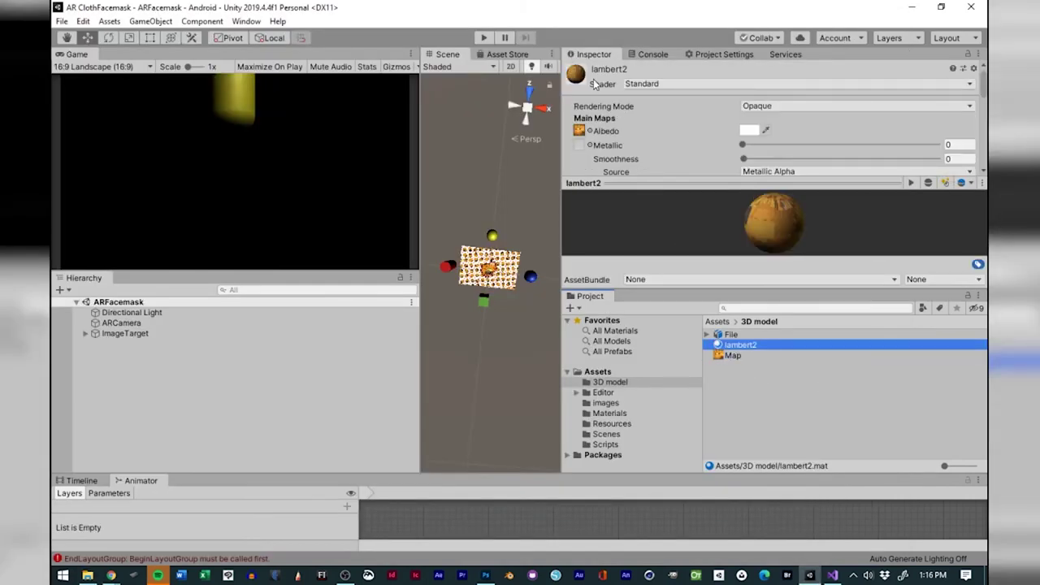
left_click(589, 131)
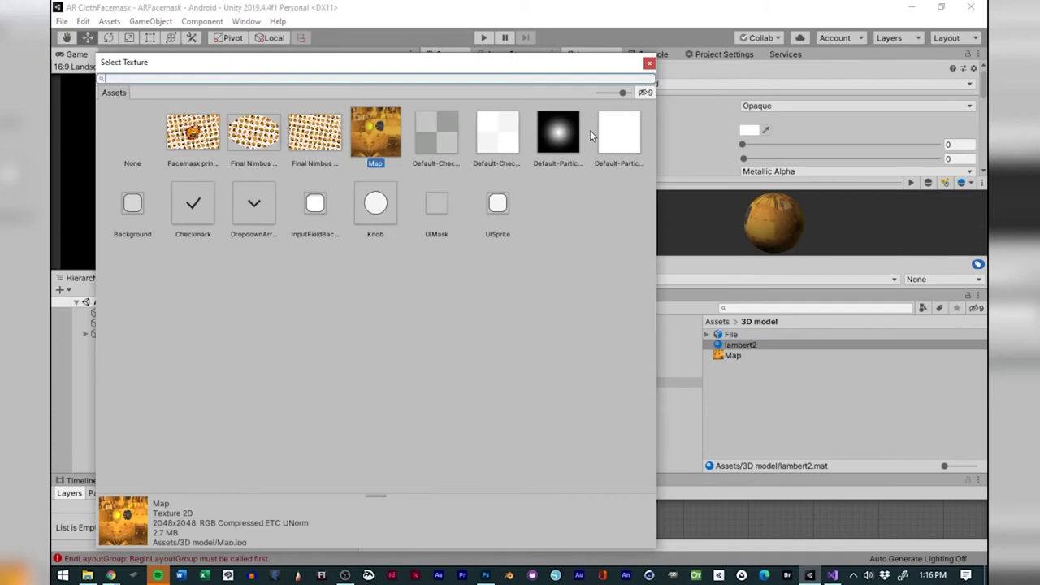
double_click(387, 123)
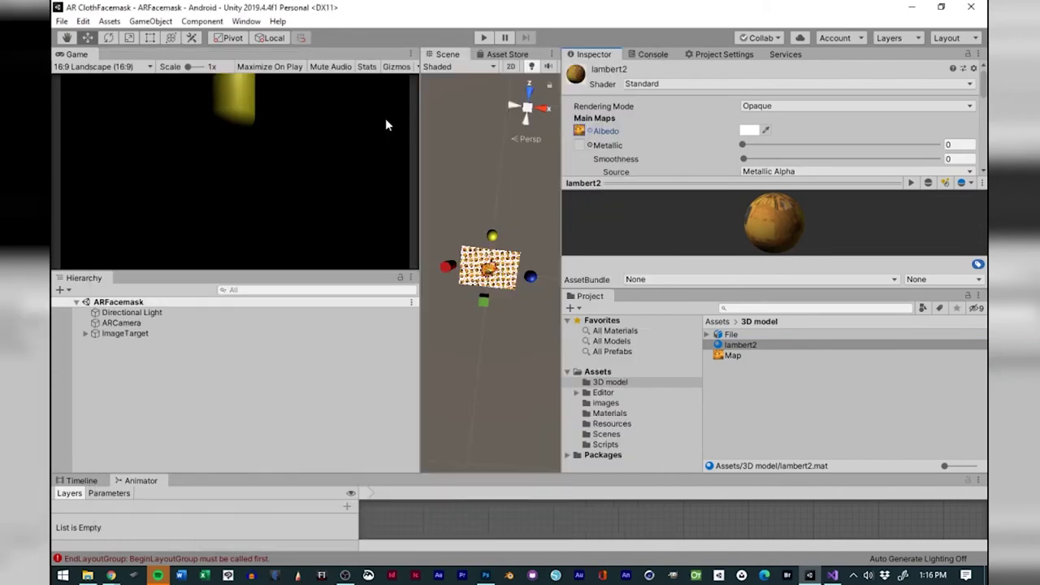
Try the facemask pattern texture as lambert2's Albedo and preview it on the File model.
left_click(589, 130)
double_click(308, 144)
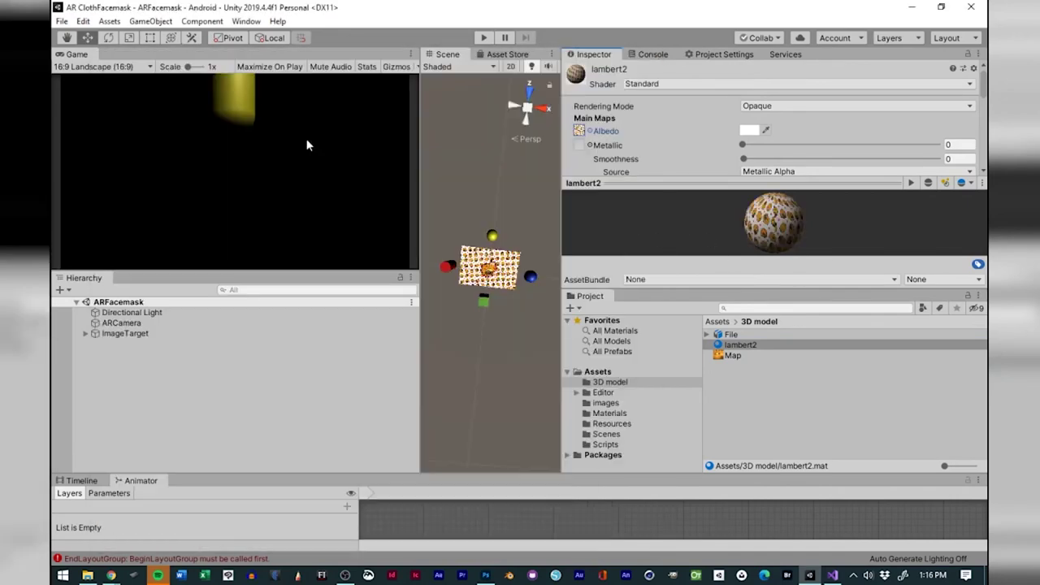
left_click(731, 334)
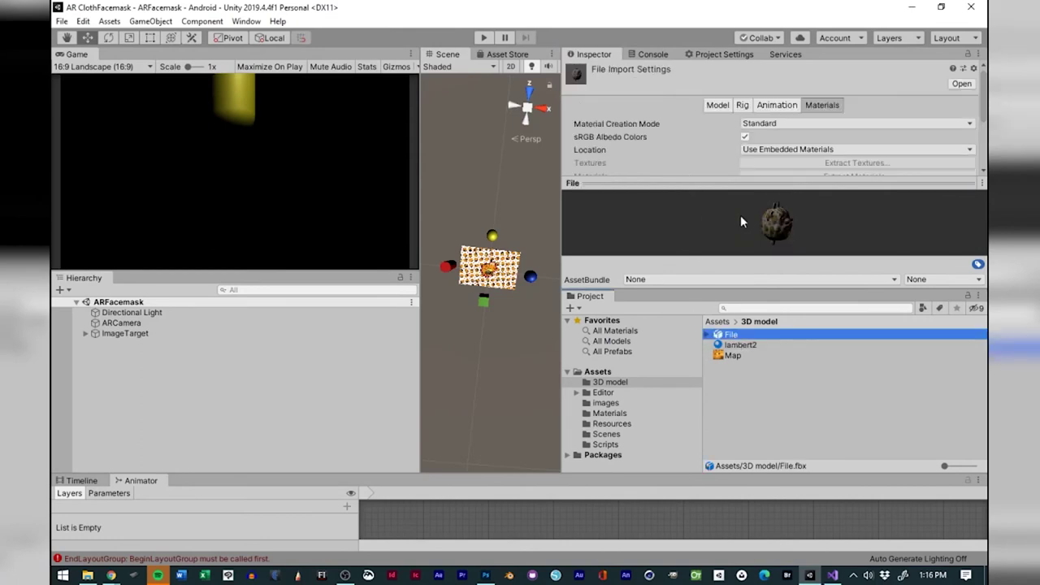
left_click_drag(678, 203, 718, 221)
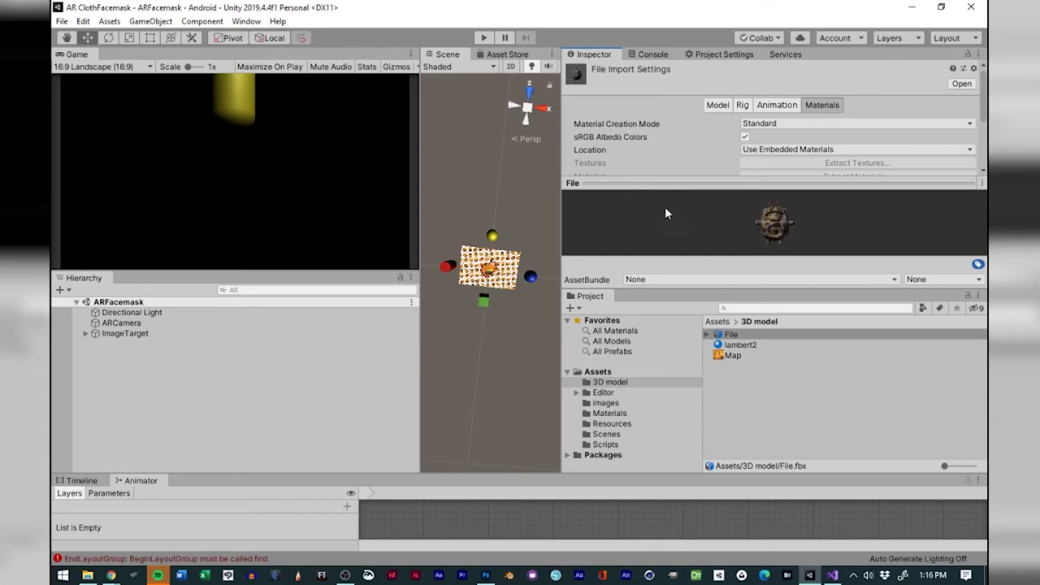
Switch lambert2's Albedo back to Map and rotate the material and File model previews.
left_click(726, 345)
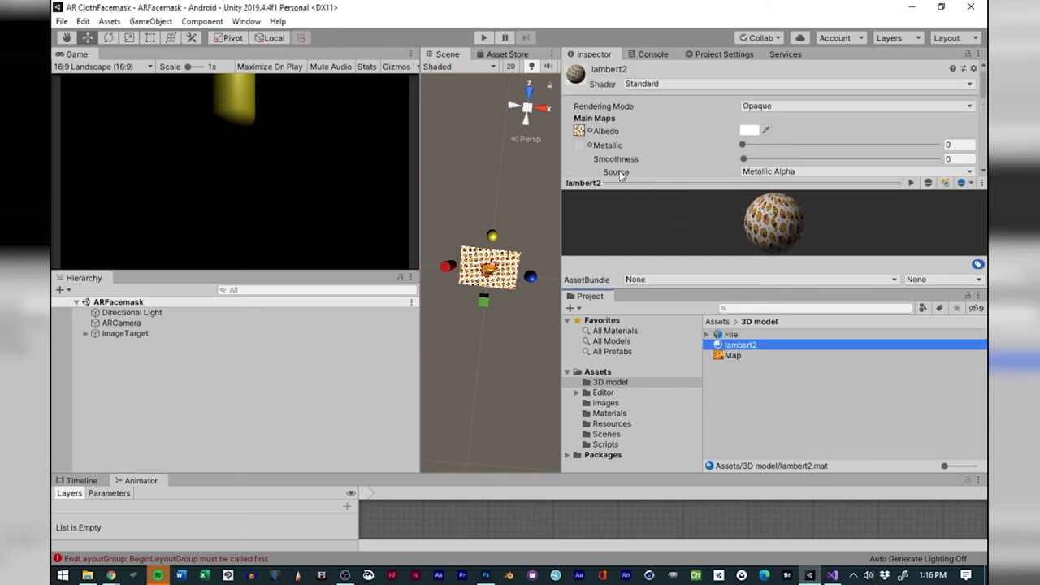
left_click(589, 129)
double_click(387, 147)
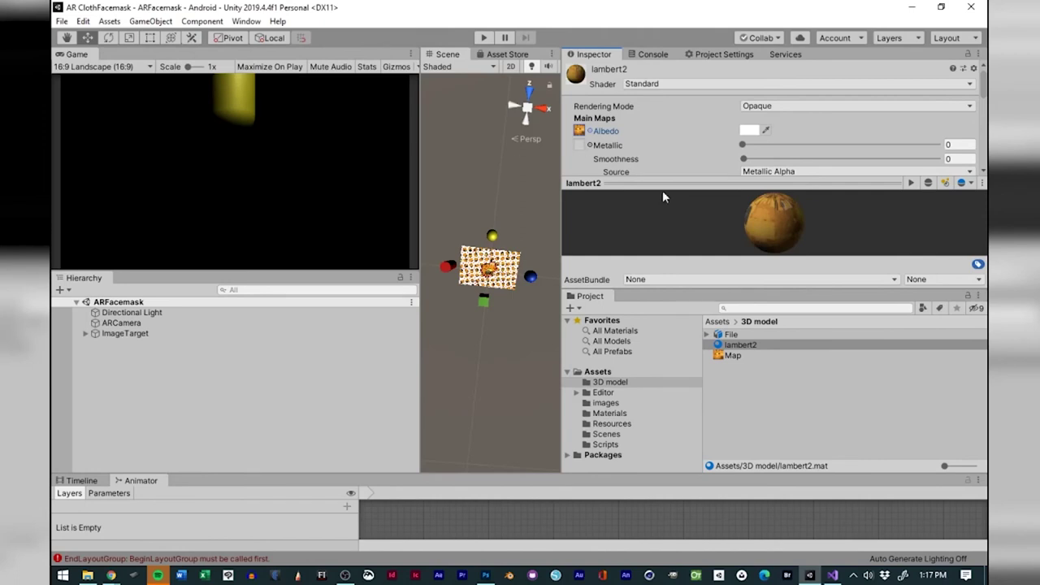
left_click_drag(791, 227, 758, 216)
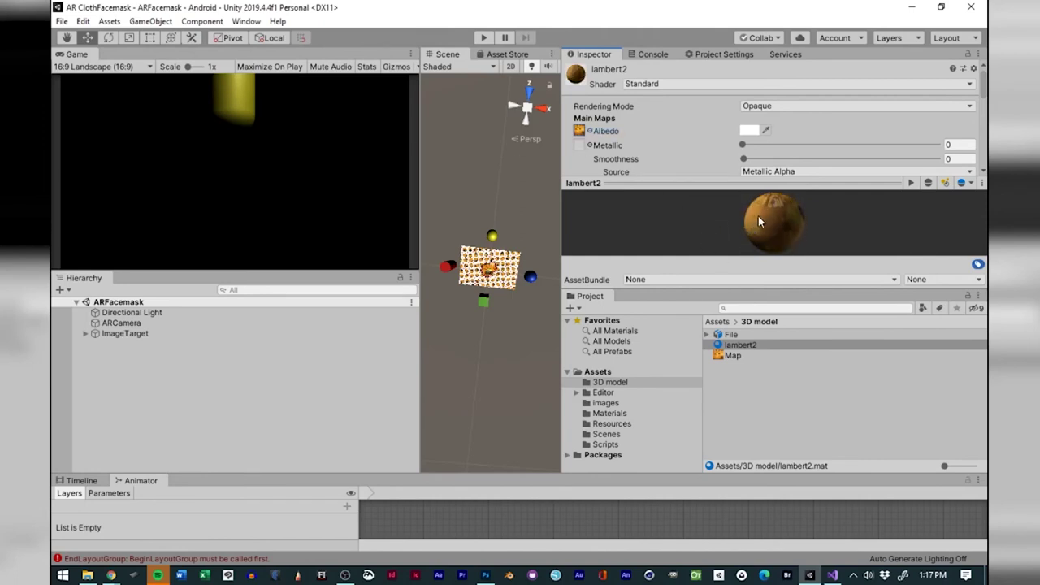
left_click(731, 335)
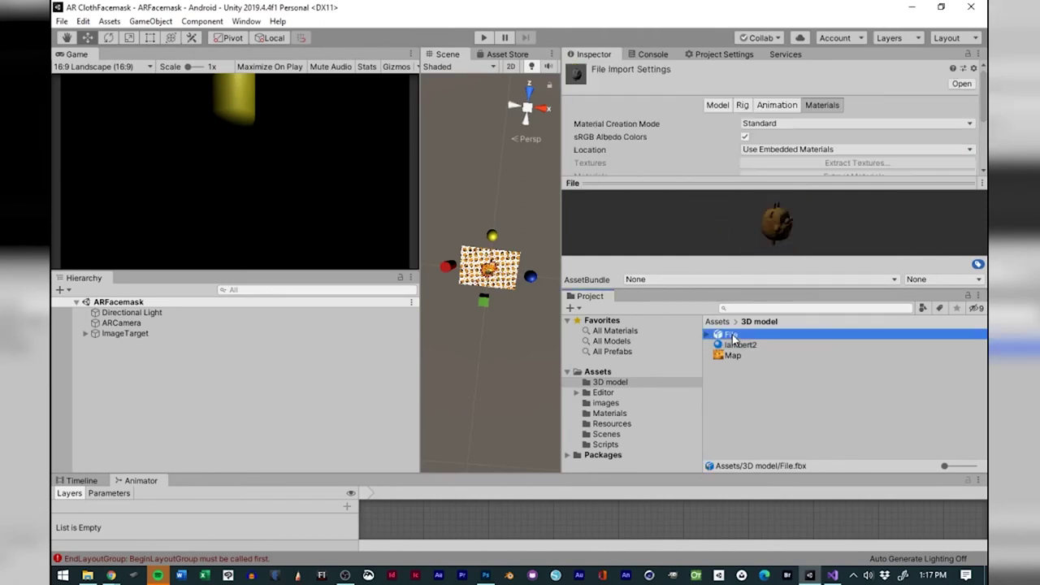
left_click_drag(761, 235, 734, 226)
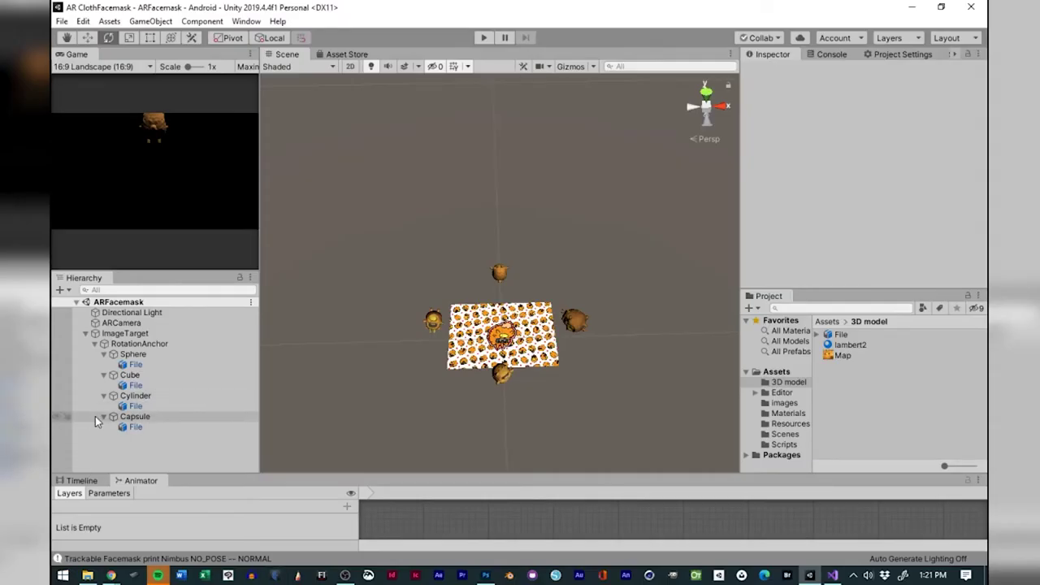
Collapse the Capsule, Cylinder, Cube and Sphere foldouts, then select and collapse RotationAnchor.
left_click(103, 417)
left_click(104, 395)
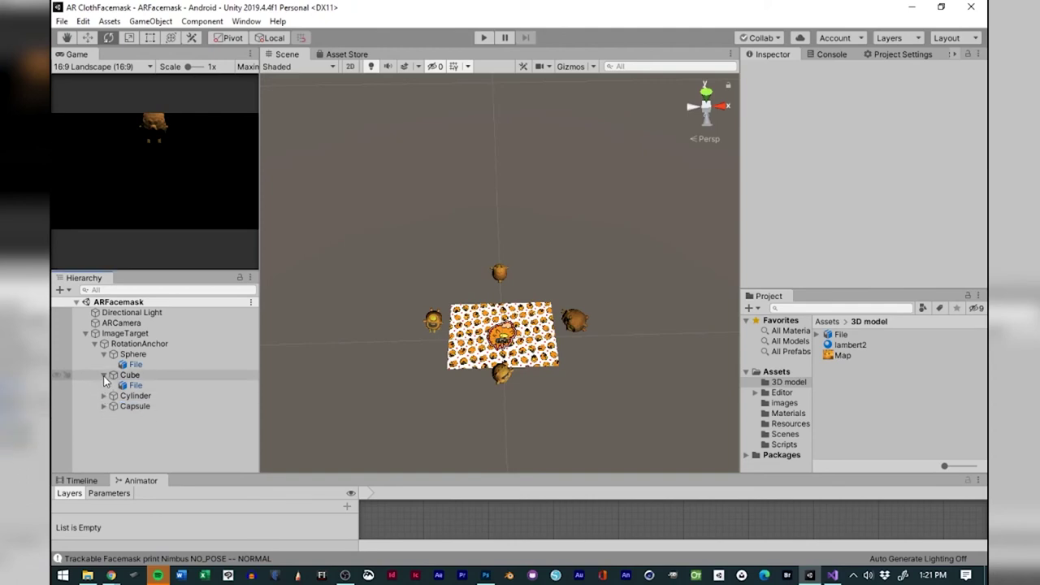
left_click(104, 376)
left_click(103, 355)
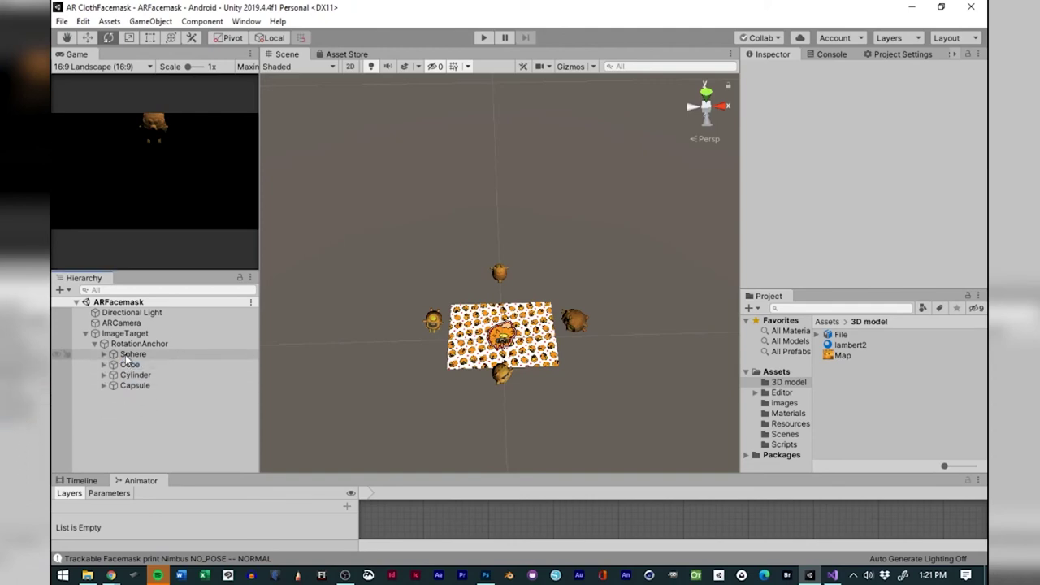
left_click(128, 355)
left_click(133, 346)
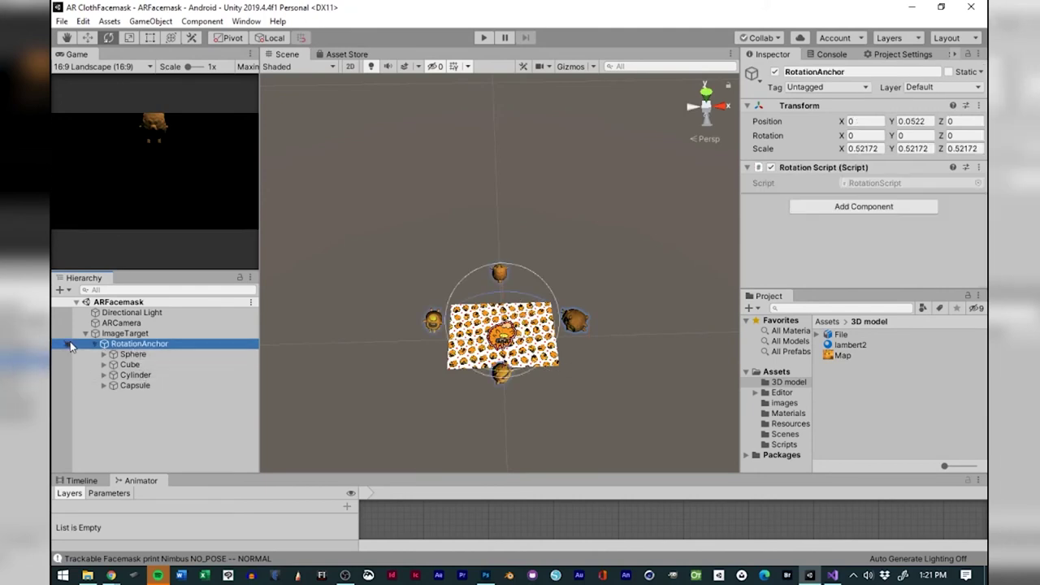
left_click(95, 345)
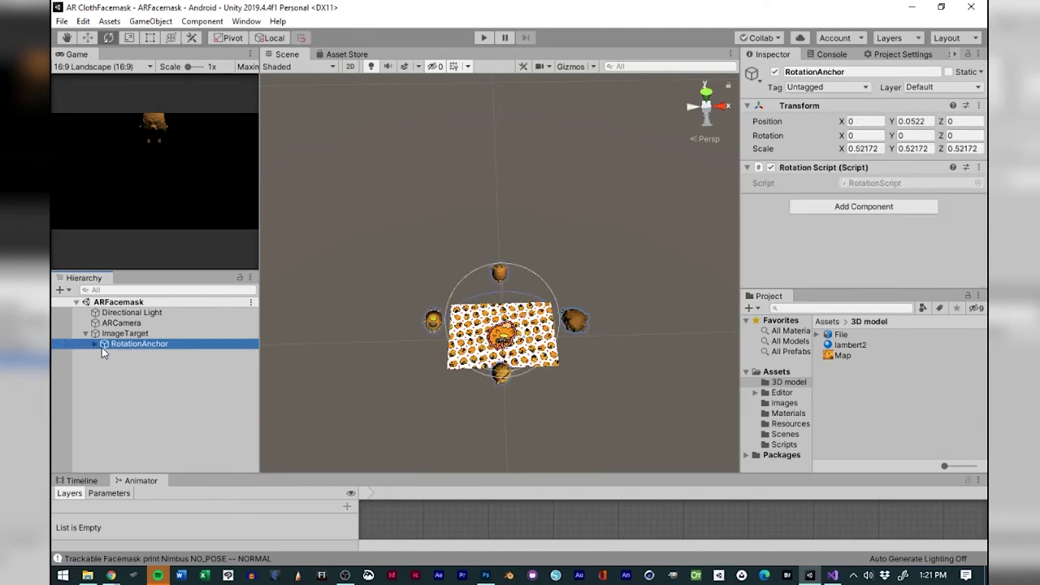
Duplicate RotationAnchor, turn the copy -47.298° on Y, scale it to 0.35 and raise it to 0.102.
key("ctrl+d")
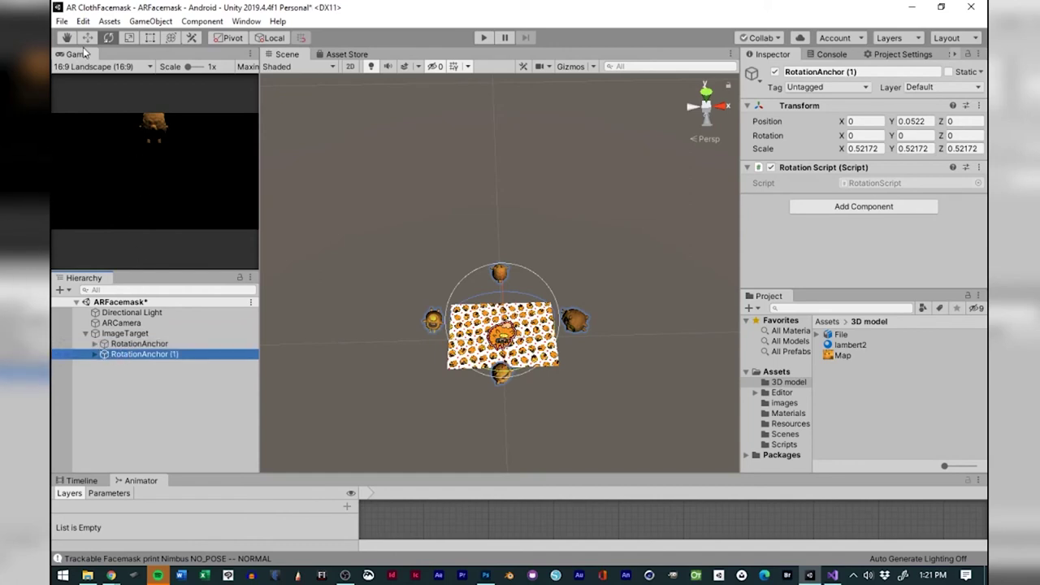
left_click(111, 40)
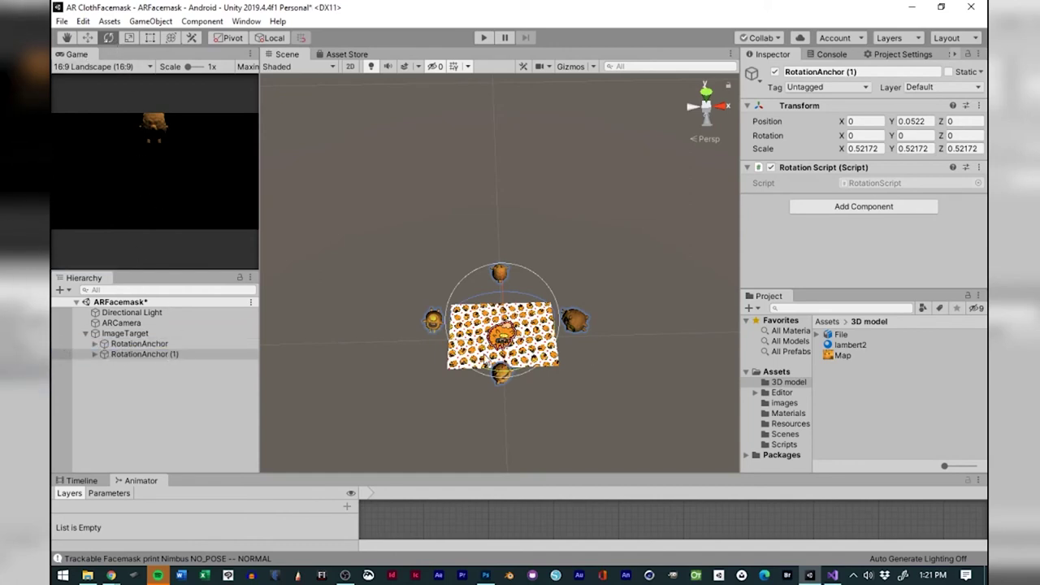
left_click_drag(475, 365, 534, 367)
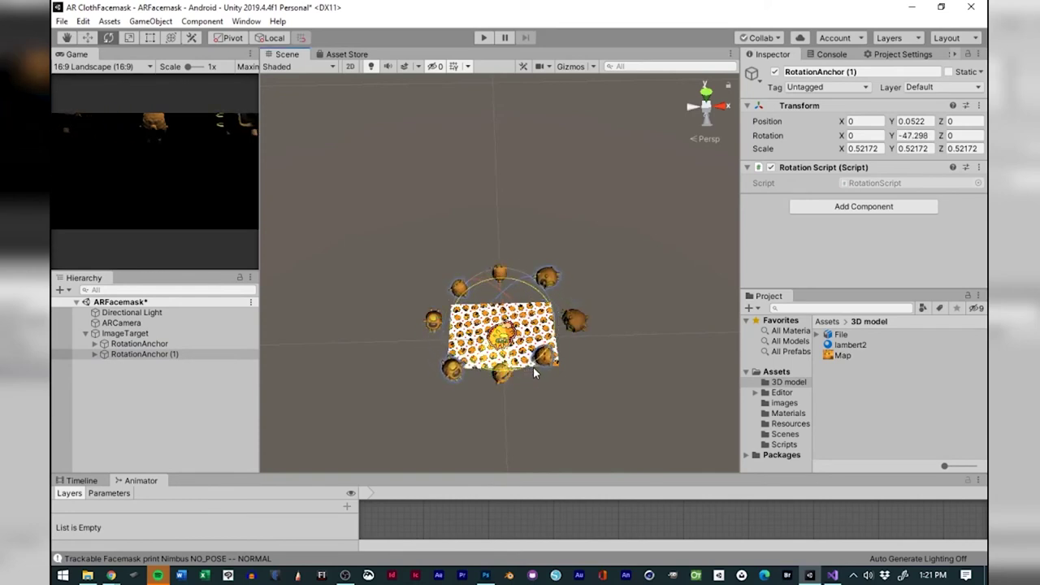
left_click(129, 37)
left_click_drag(502, 317, 496, 328)
left_click(87, 38)
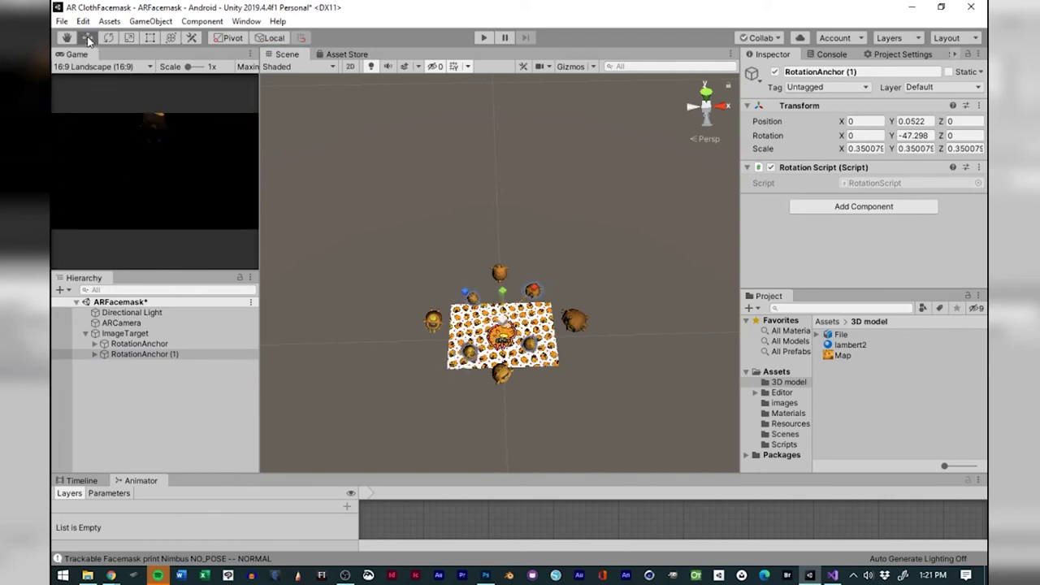
left_click_drag(502, 302, 503, 294)
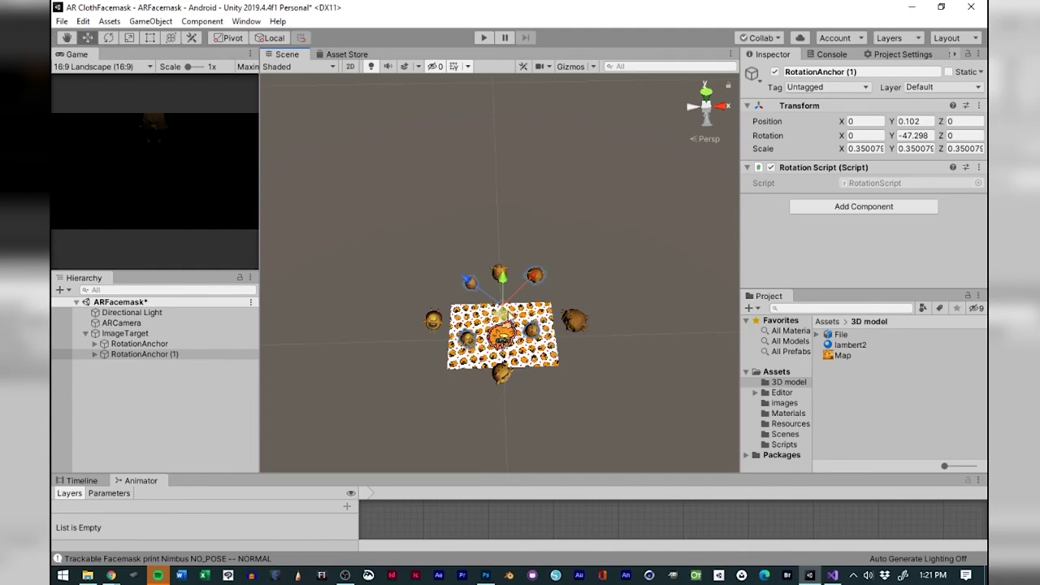
Orbit and zoom the Scene view to inspect the two rings, then select RotationAnchor (1).
middle_click_drag(497, 253, 514, 274)
left_click_drag(514, 274, 520, 543, "alt")
right_click_drag(520, 543, 480, 343, "alt")
middle_click_drag(499, 239, 512, 268)
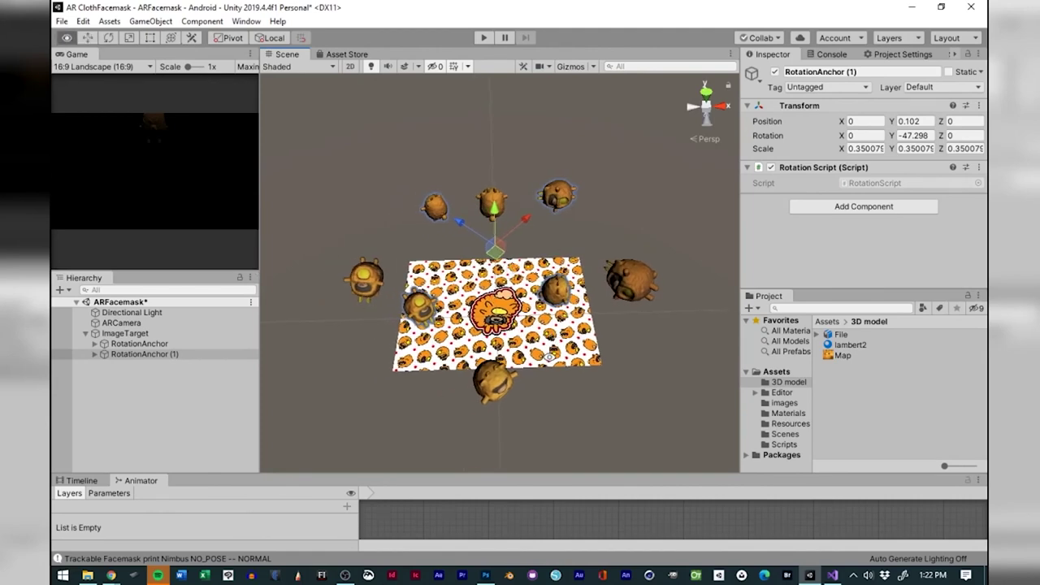
left_click_drag(550, 357, 492, 352, "alt")
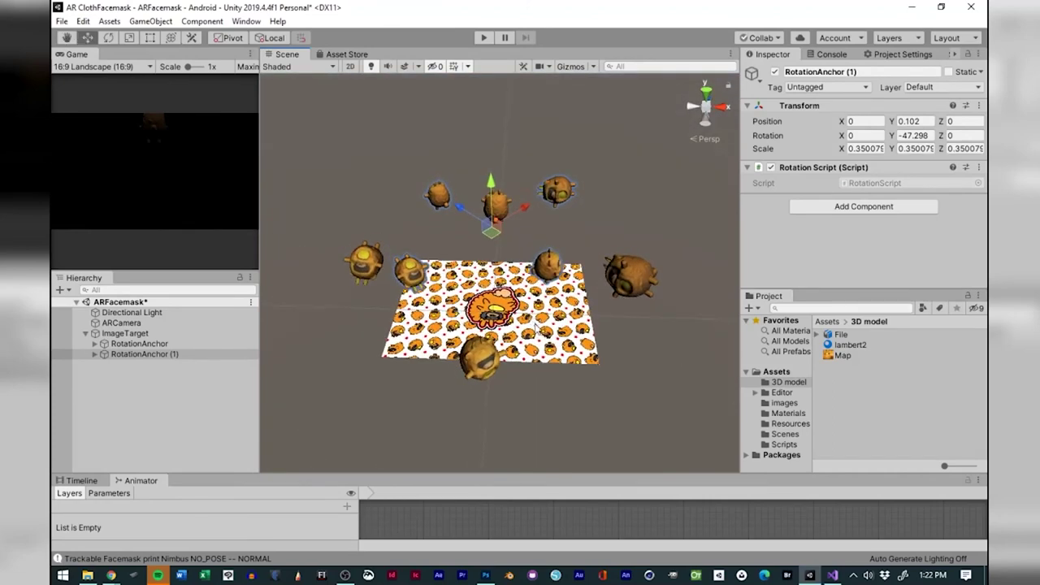
left_click(145, 355)
Duplicate RotationAnchor (1), raise it to Y 0.1463, turn it -76.678° and scale it to 0.189645.
key("ctrl+d")
left_click_drag(485, 187, 490, 174)
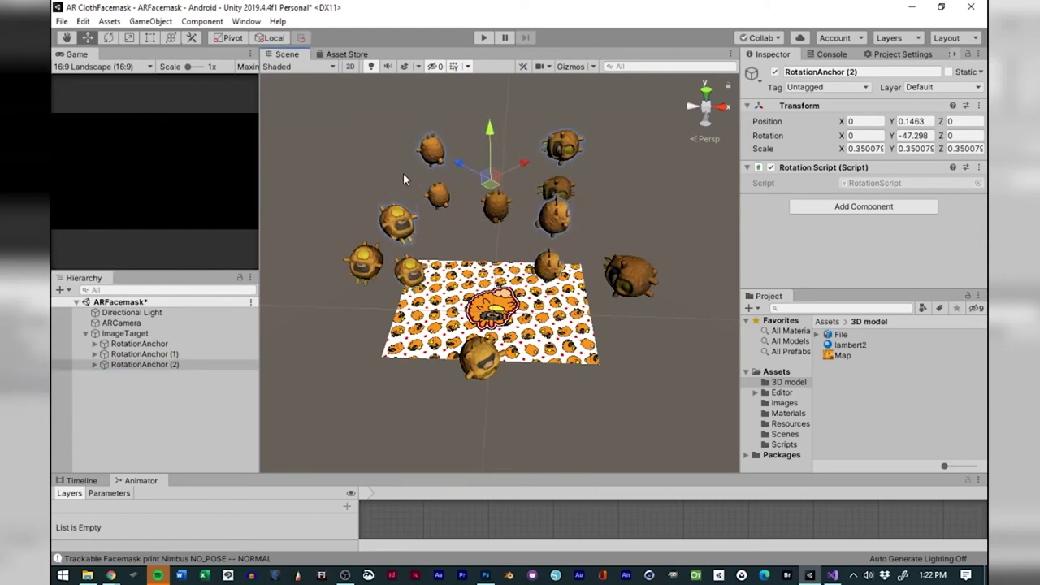
left_click(108, 37)
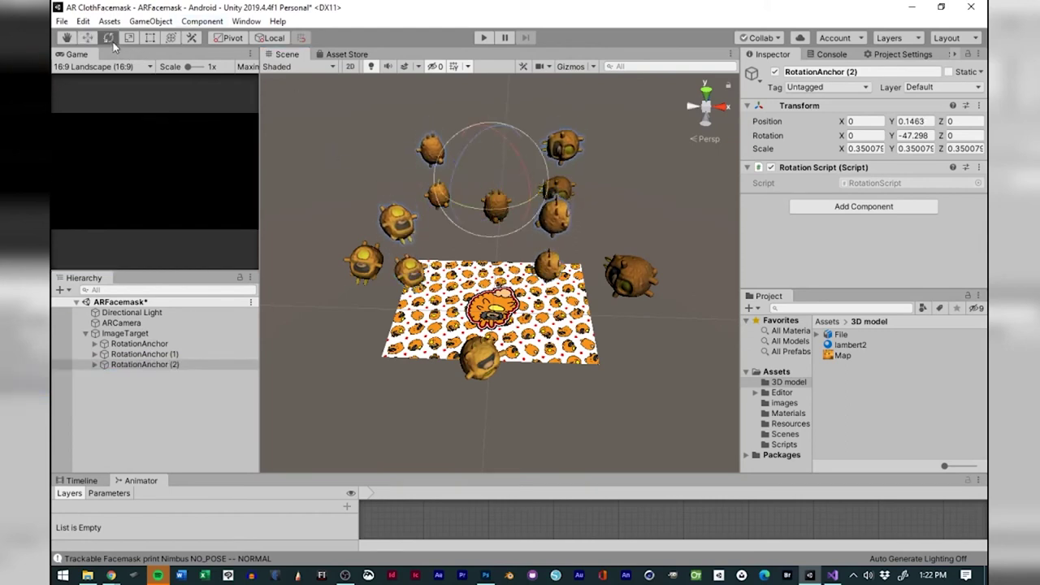
left_click_drag(461, 202, 491, 214)
left_click(129, 38)
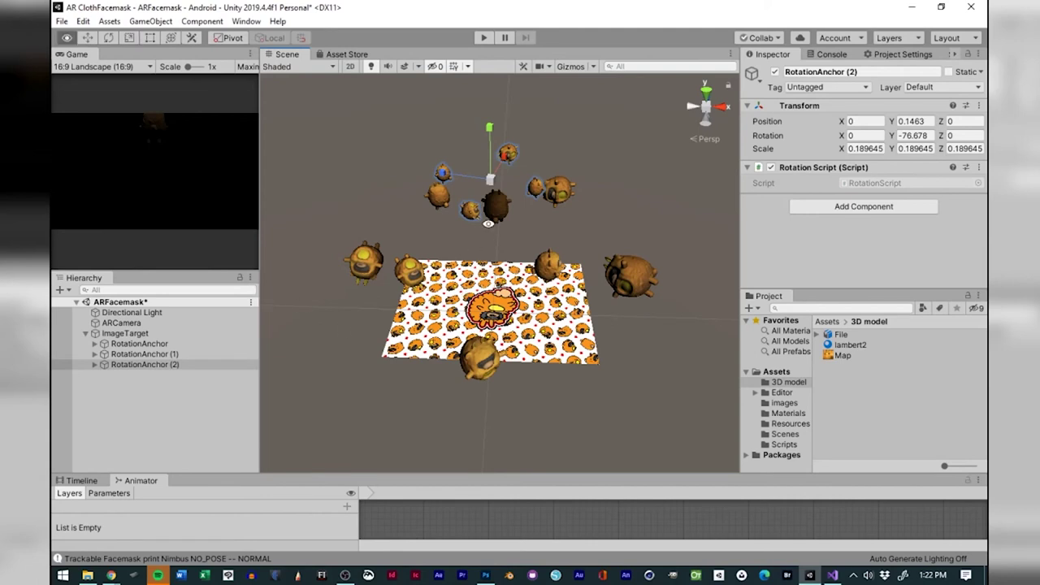
left_click_drag(487, 231, 509, 155, "alt")
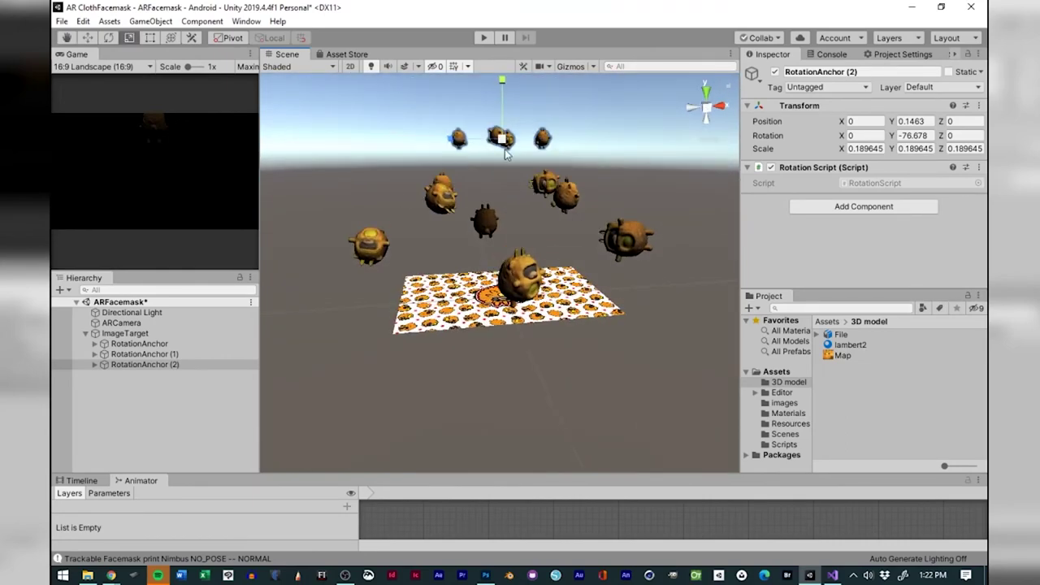
Lower RotationAnchor to Y 0.0338, RotationAnchor (1) to 0.0814 and RotationAnchor (2) to 0.1124.
left_click(139, 345)
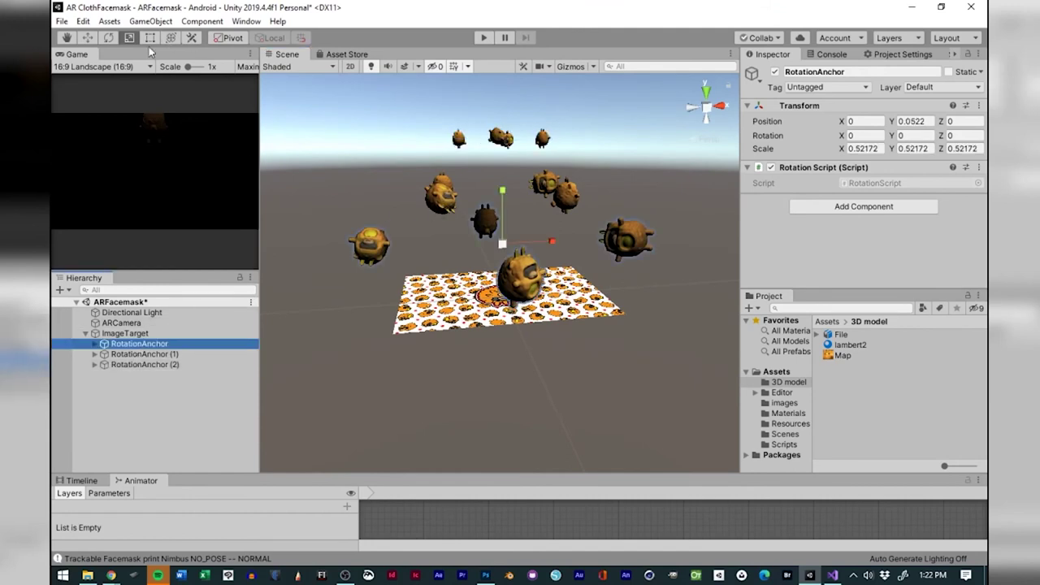
left_click(87, 37)
left_click_drag(503, 193, 502, 217)
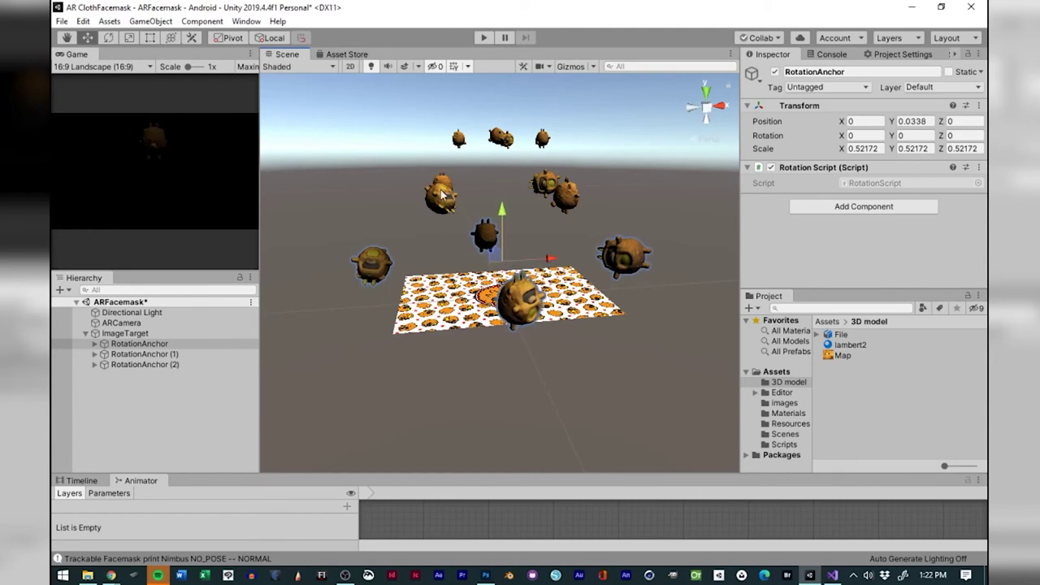
left_click(439, 195)
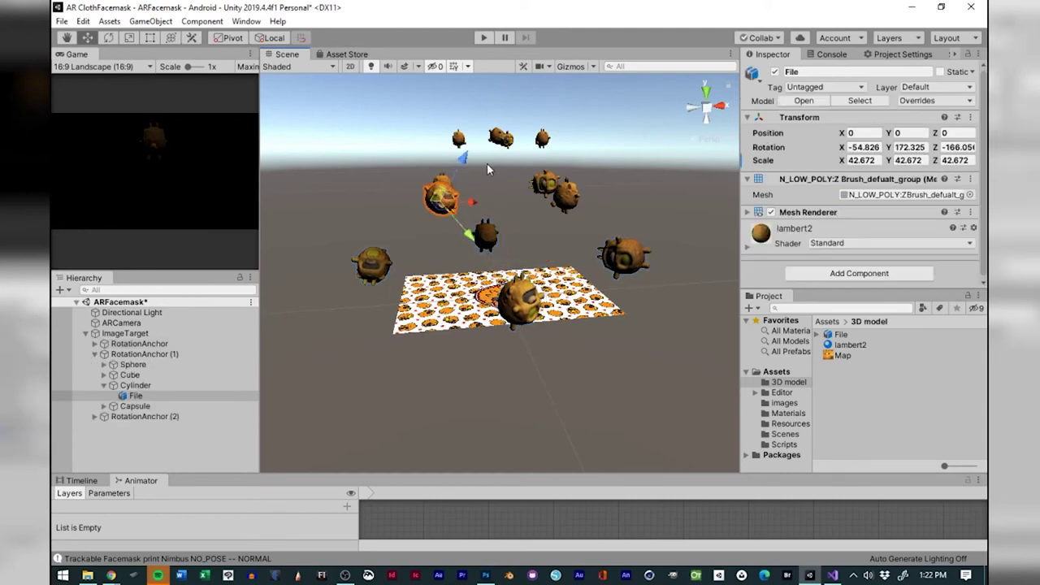
left_click(94, 354)
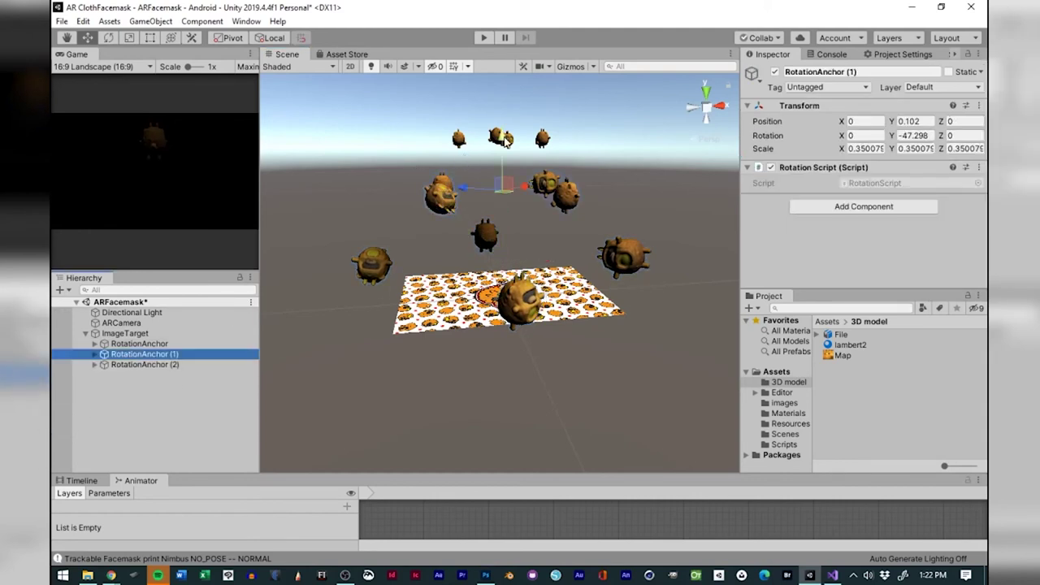
left_click_drag(506, 139, 504, 155)
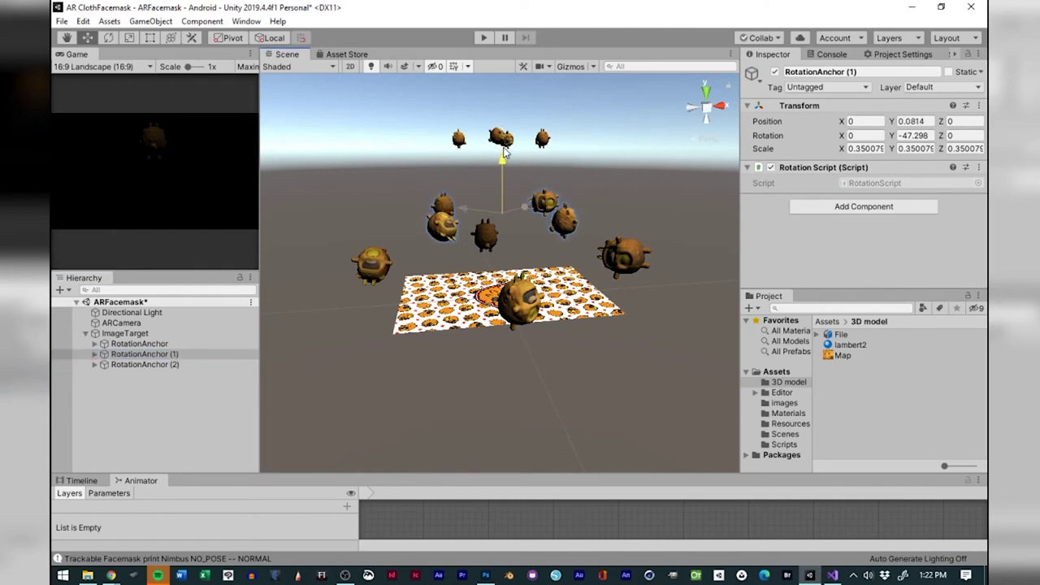
left_click(135, 366)
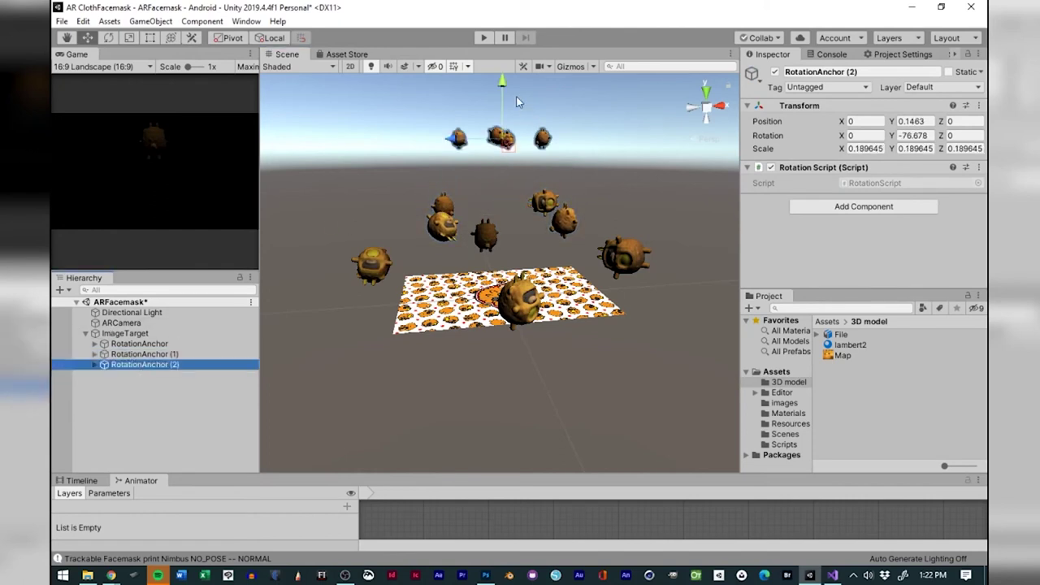
left_click_drag(503, 82, 508, 183)
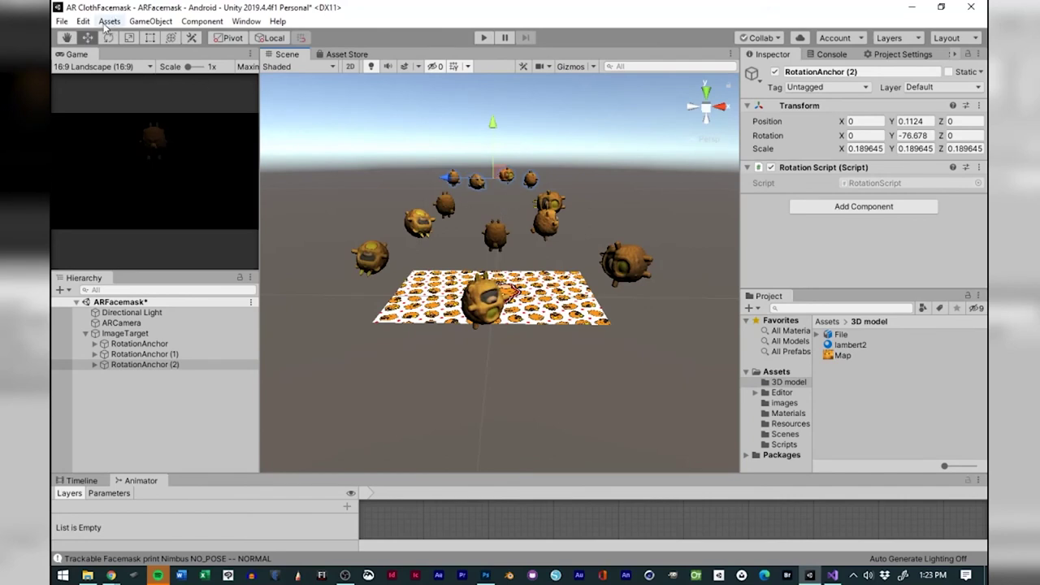
left_click(64, 21)
Save the scene, test the spinning rings in Play mode, then locate RotationScript from RotationAnchor (1).
left_click(77, 68)
left_click(484, 38)
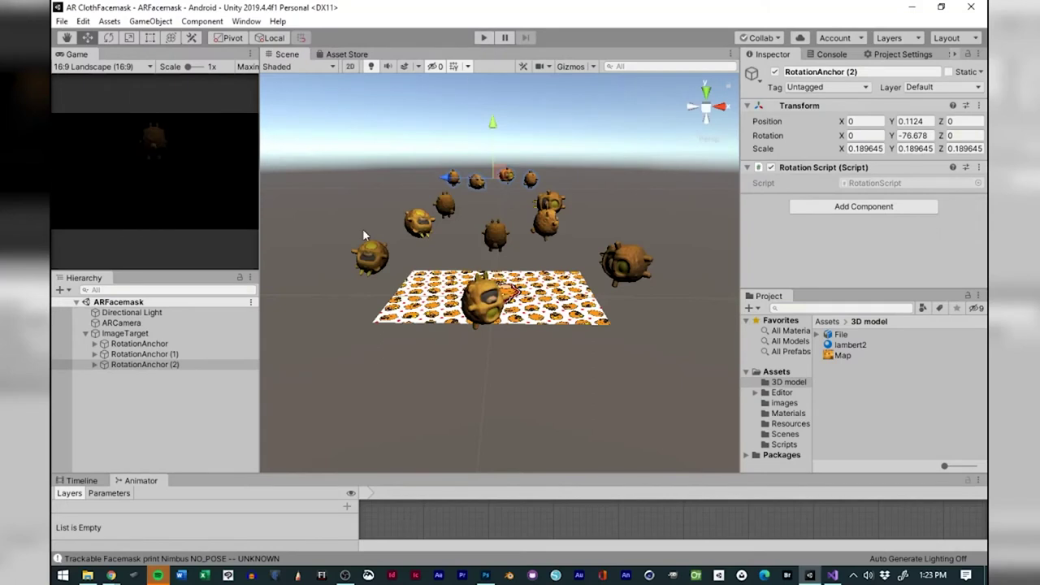
left_click(94, 354)
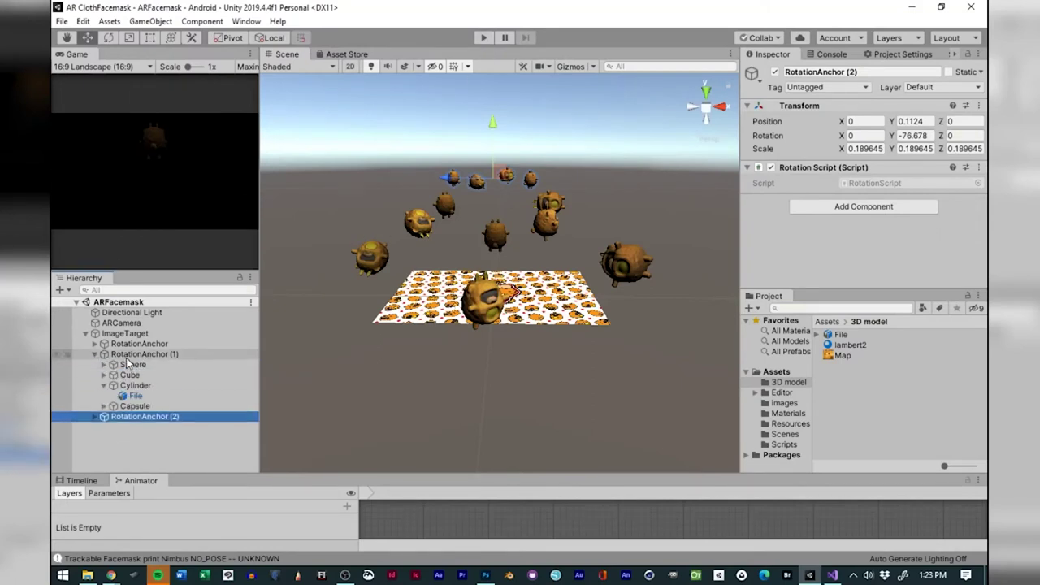
left_click(94, 354)
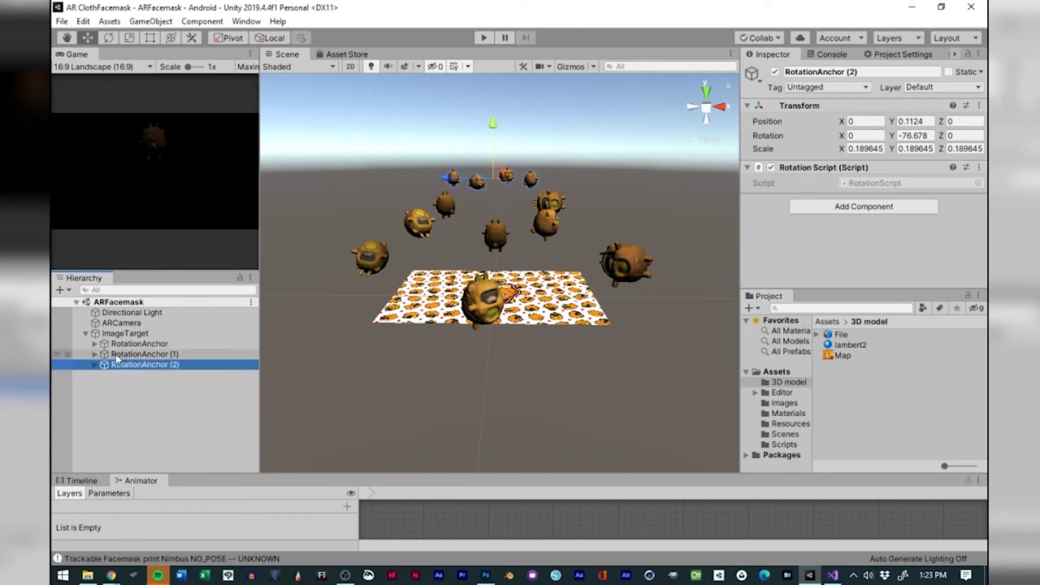
left_click(123, 356)
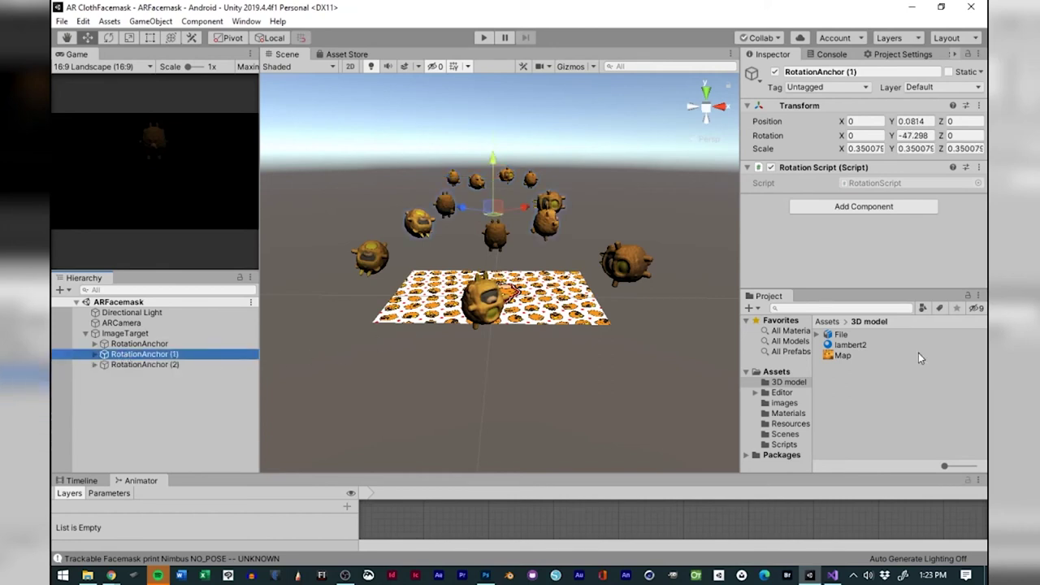
left_click(741, 237)
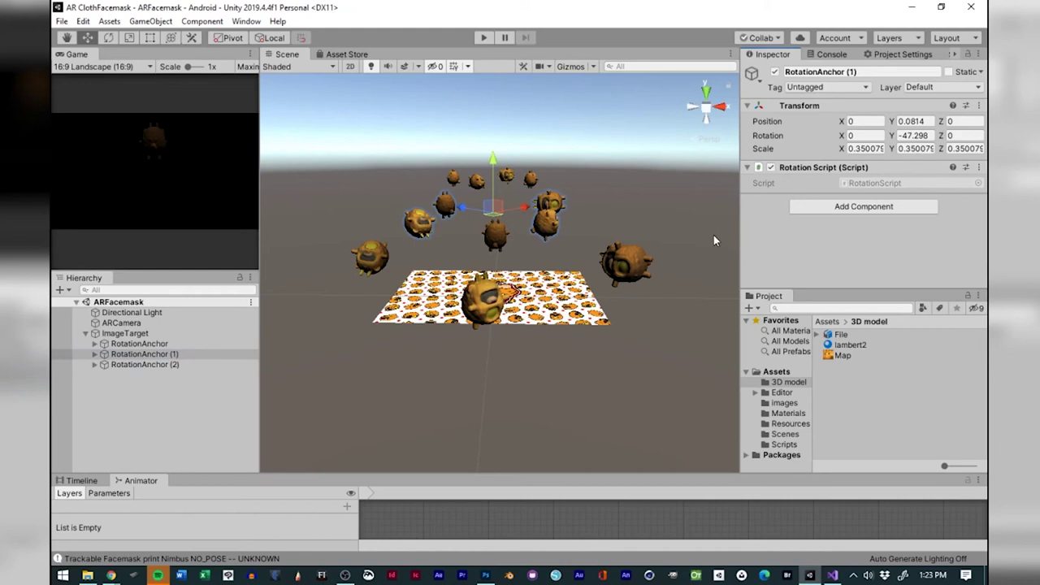
left_click(845, 185)
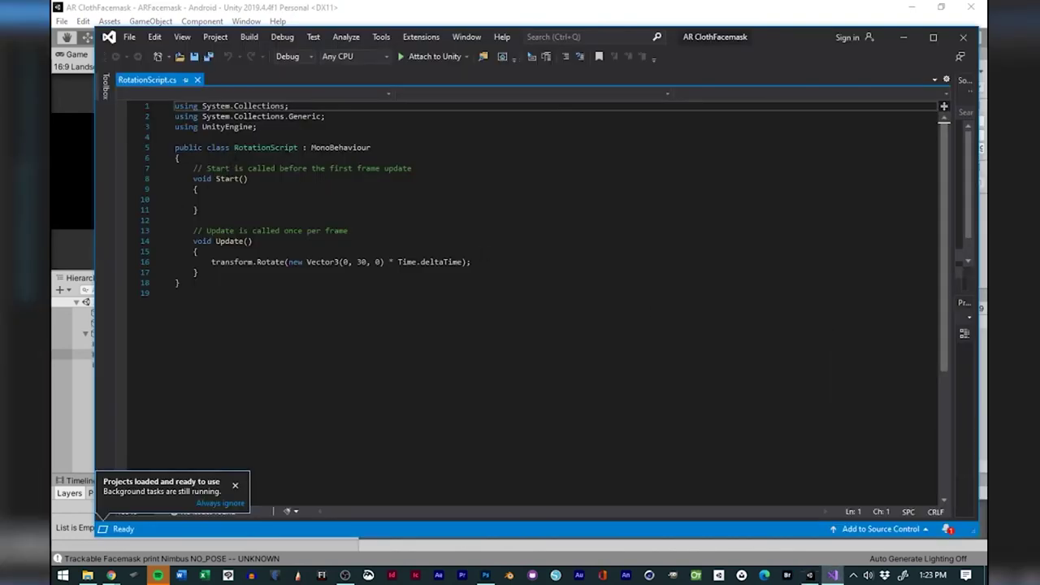
Declare 'public float rotationAmount;' at the top of the RotationScript class.
left_click(240, 166)
key("Return")
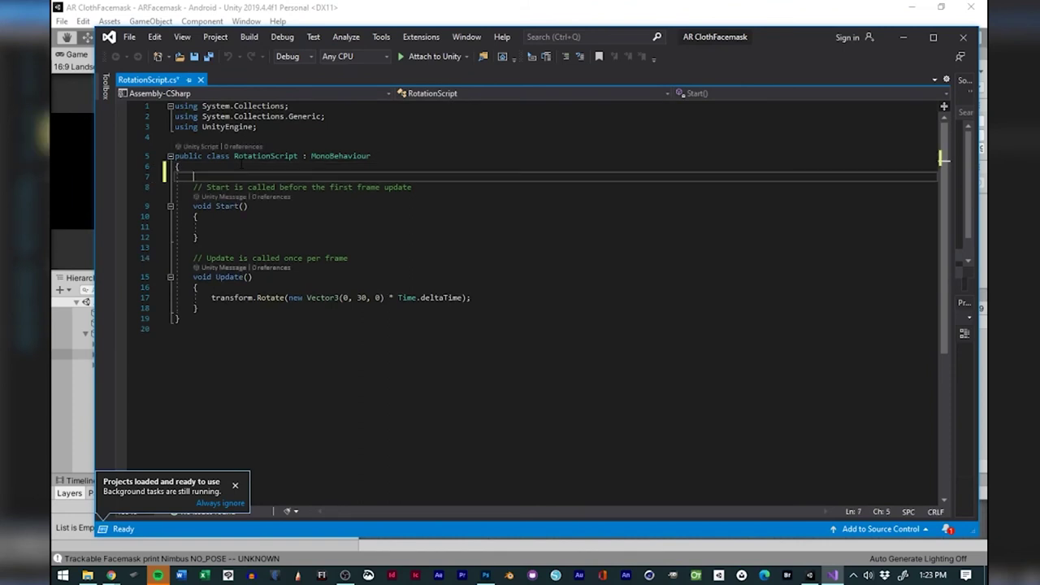
key("Return")
key("Up")
key("Return")
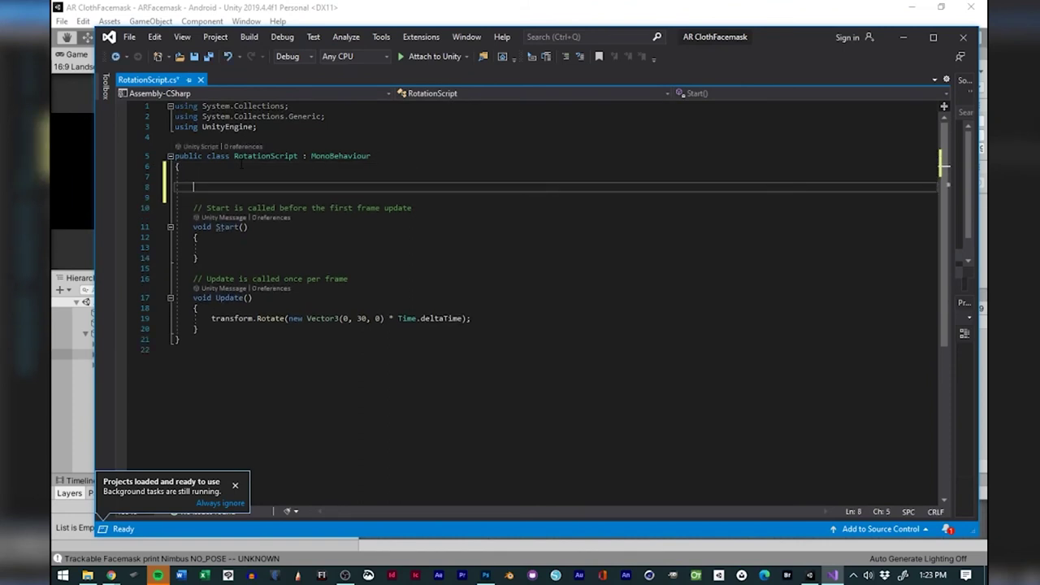
key("Up")
key("Return")
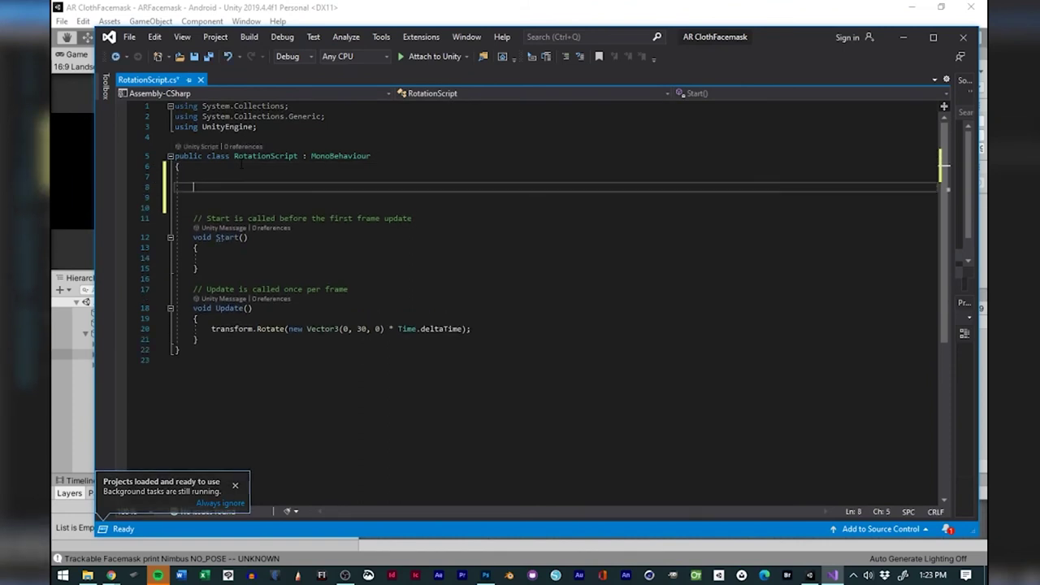
type("publoic")
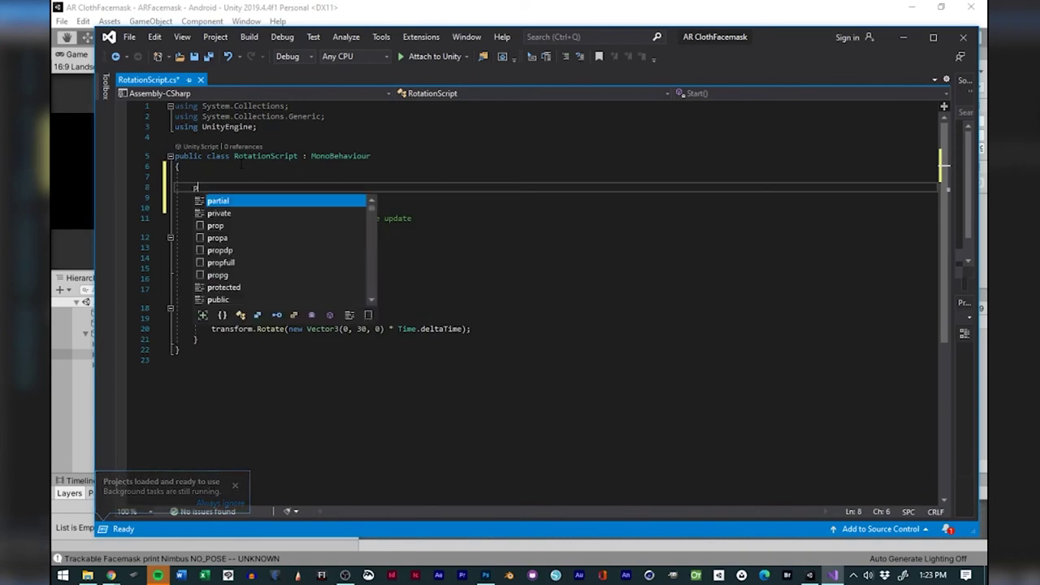
key("BackSpace")
key("BackSpace")
key("BackSpace")
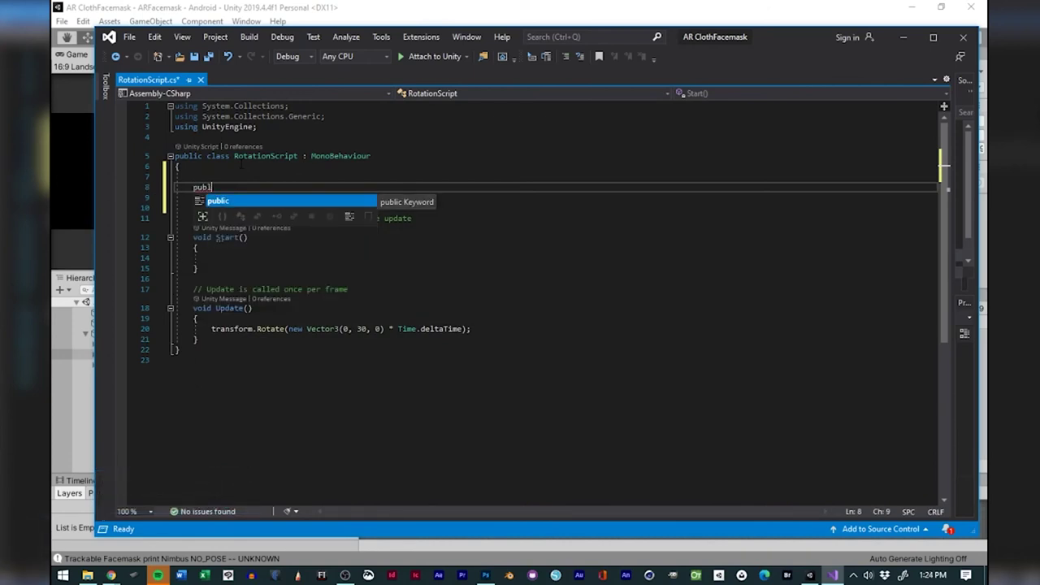
type("ic")
key("Escape")
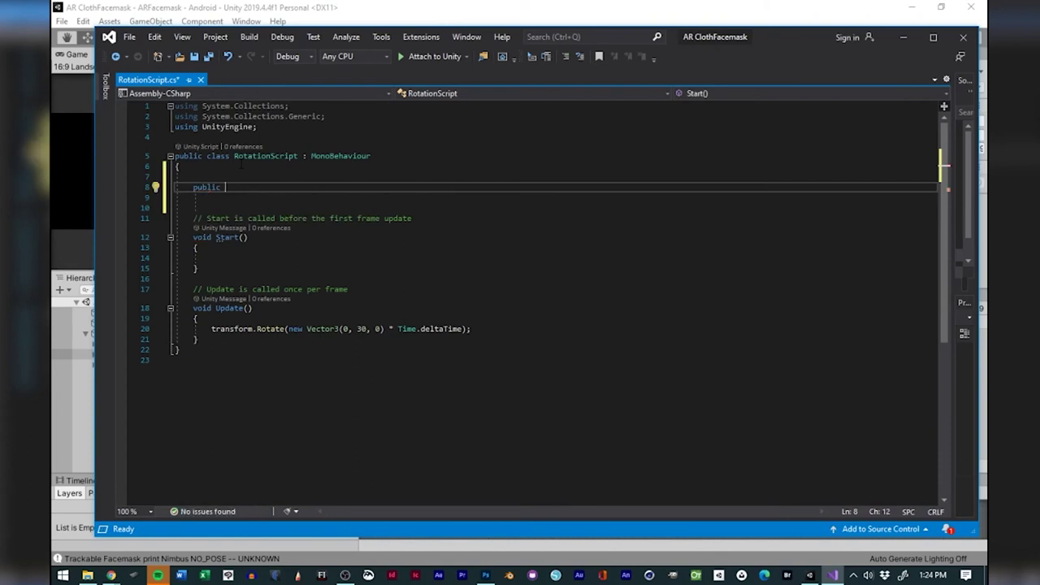
key("ctrl+space")
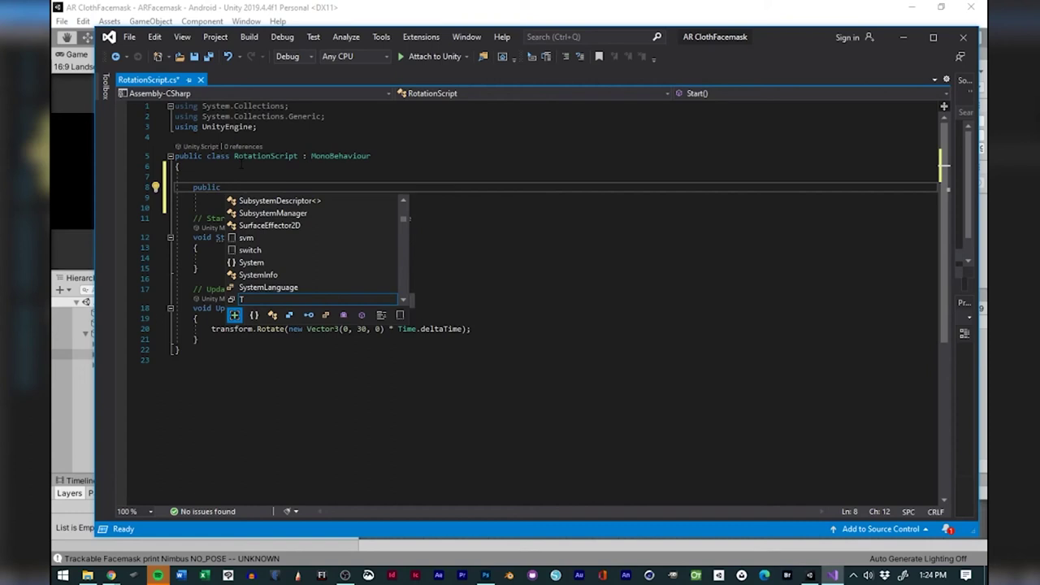
type("Trans")
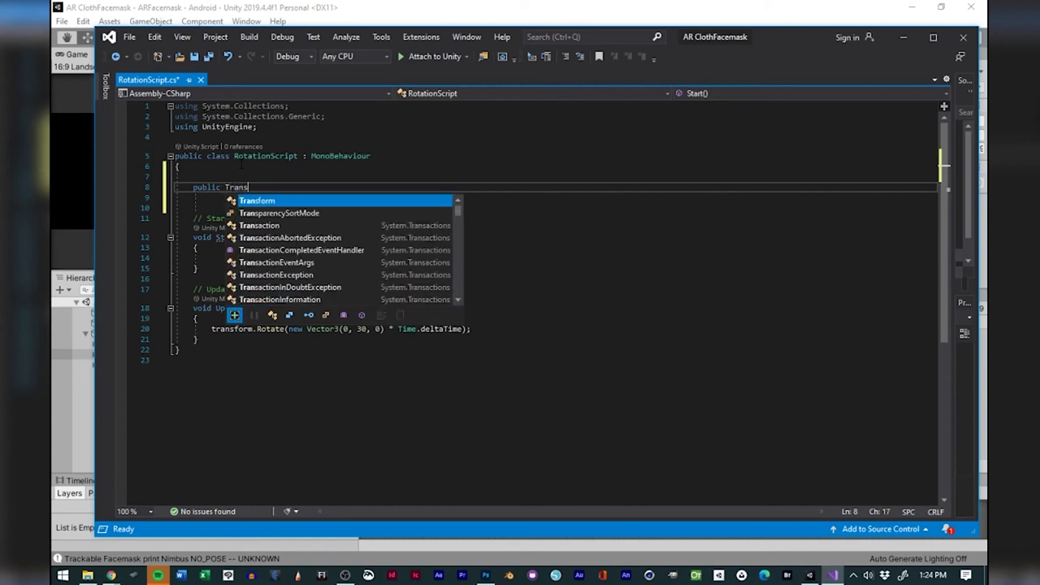
type("fo")
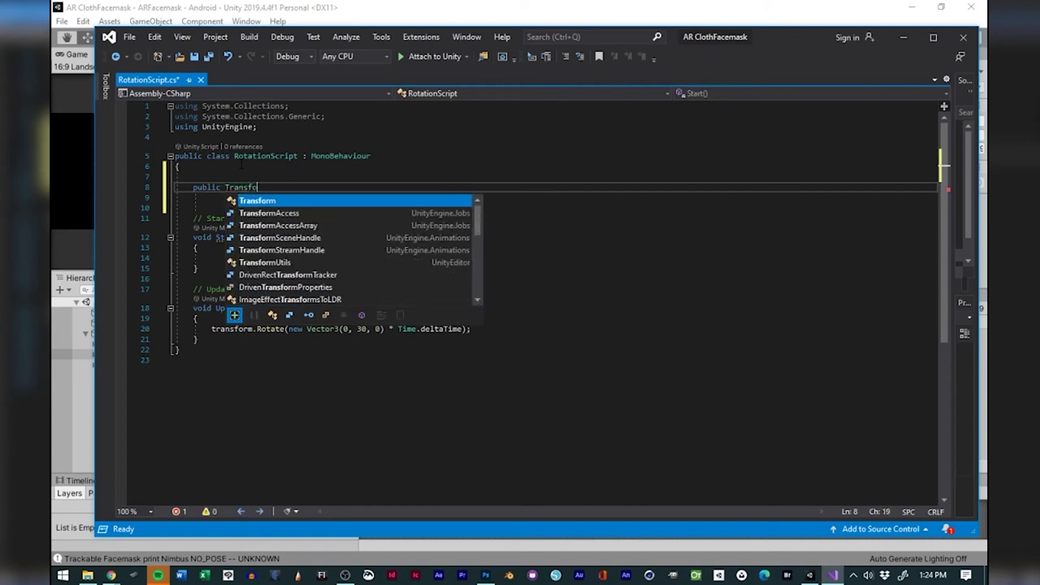
key("BackSpace")
key("BackSpace")
key("BackSpace")
key("BackSpace")
key("BackSpace")
key("BackSpace")
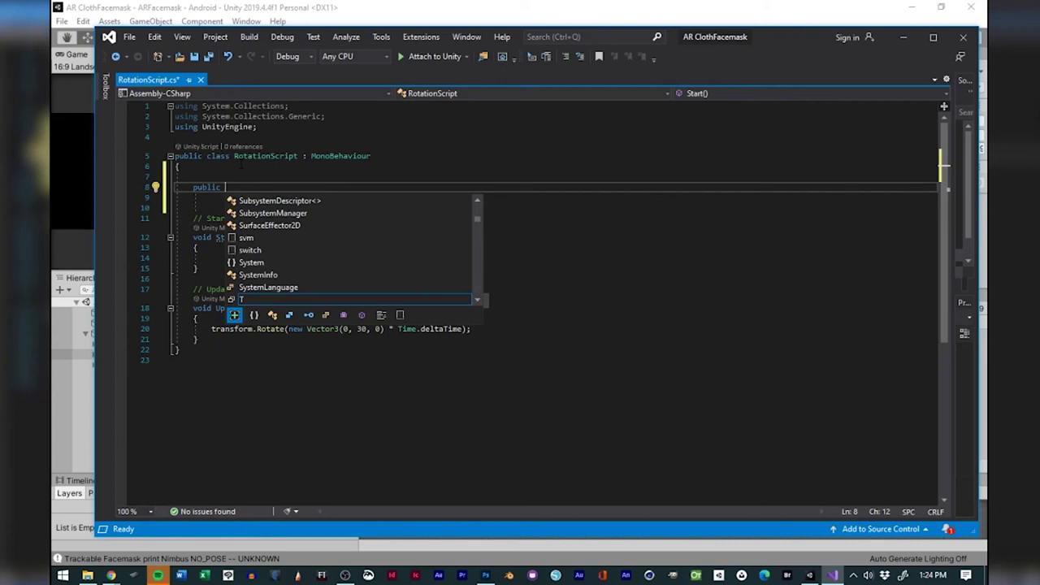
type("float ")
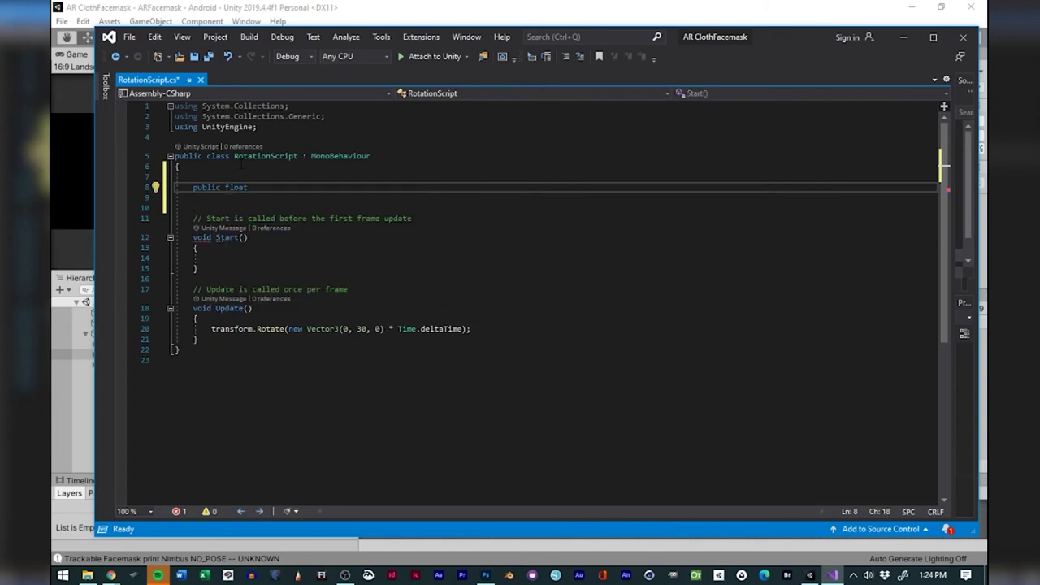
type("rotation")
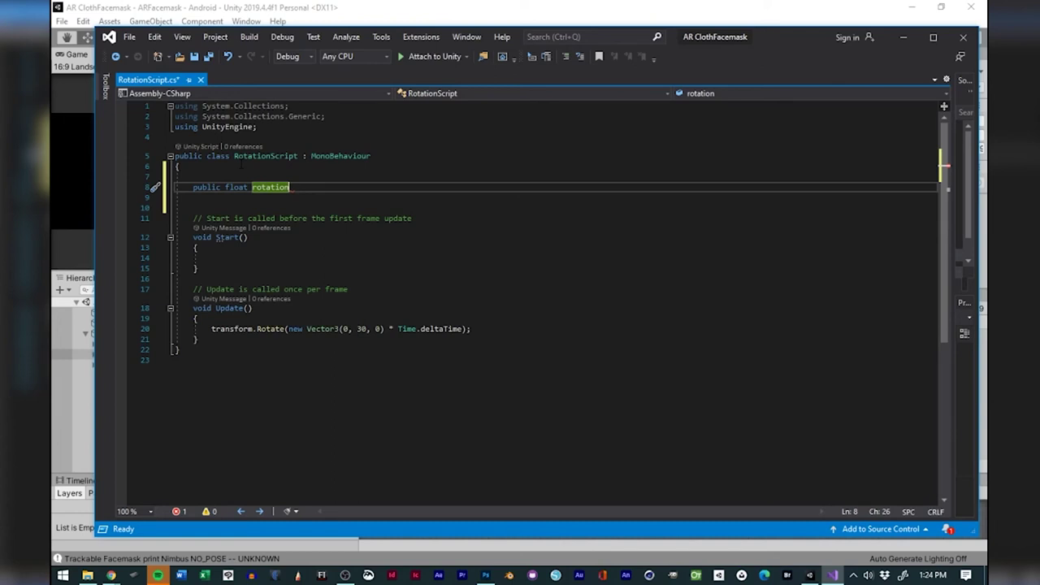
type("Amount")
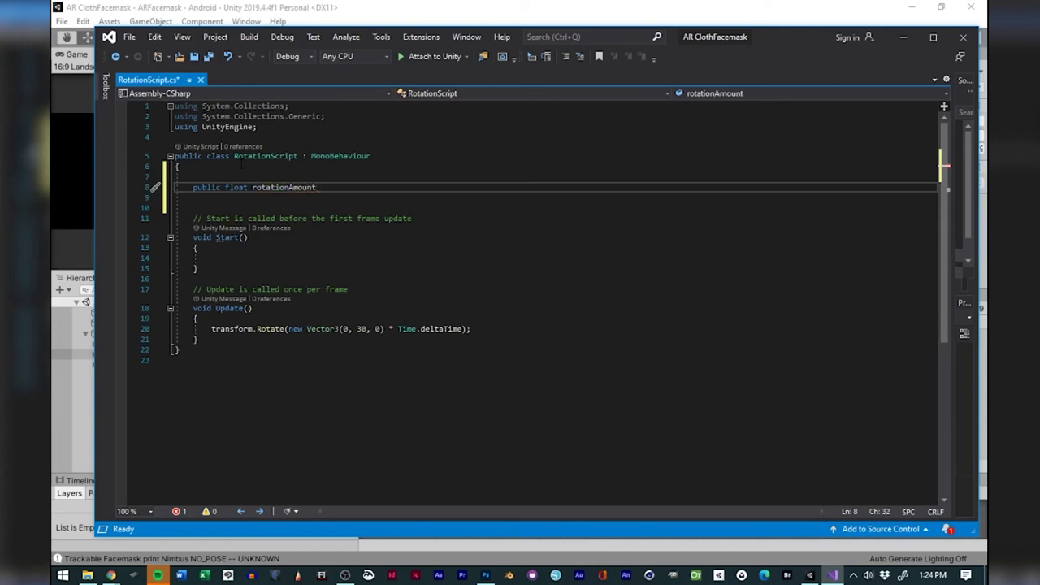
type(";")
Use rotationAmount instead of 30 as Update's Y rotation, and save the script.
key("ctrl+Left")
key("ctrl+Left")
key("shift+Right")
key("shift+Right")
key("shift+Right")
key("shift+Right")
key("shift+Right")
key("shift+Right")
key("shift+Right")
key("shift+Right")
key("shift+Right")
key("shift+Right")
key("shift+Right")
key("shift+Right")
key("shift+Right")
key("shift+Right")
key("ctrl+c")
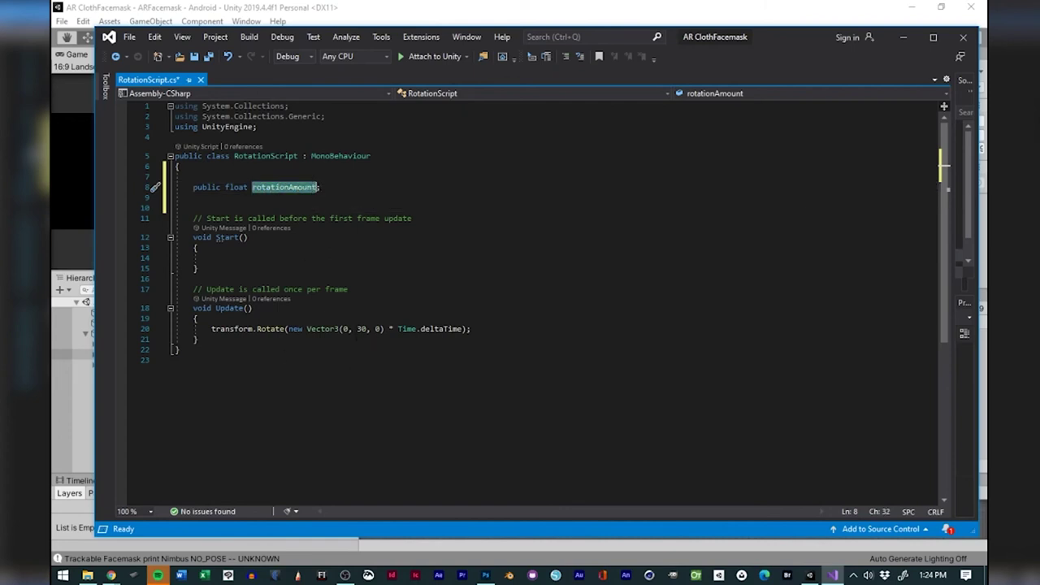
double_click(362, 329)
key("ctrl+v")
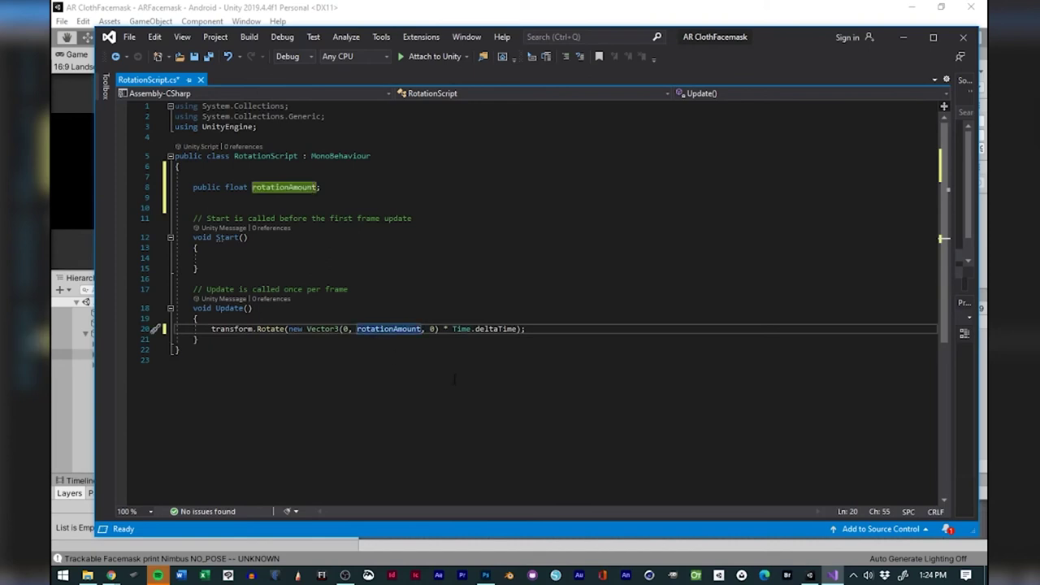
left_click(195, 64)
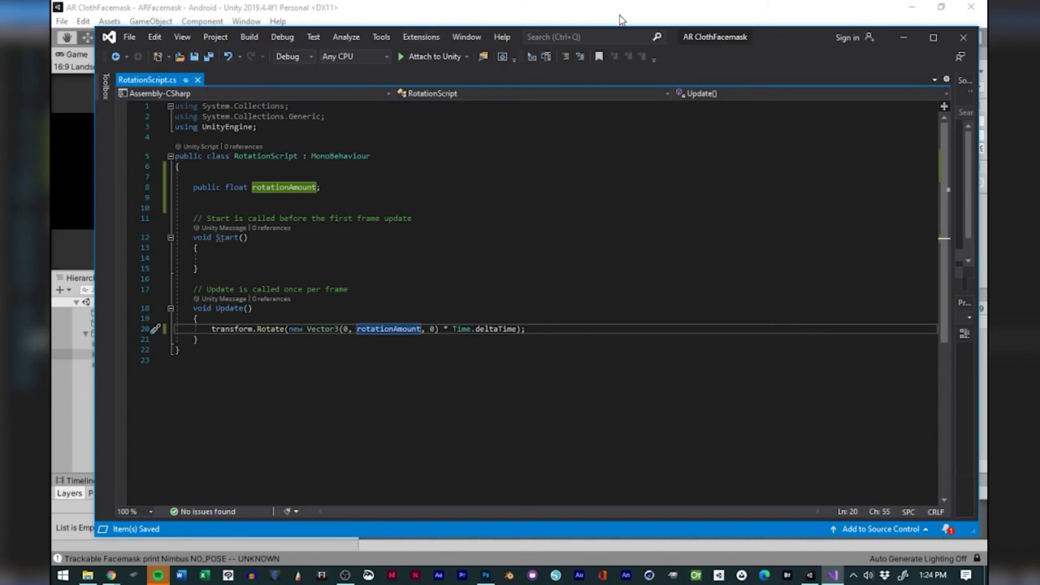
In Unity, set Rotation Amount to 75, 55 and 30 on RotationAnchor, RotationAnchor (1) and RotationAnchor (2).
left_click(620, 17)
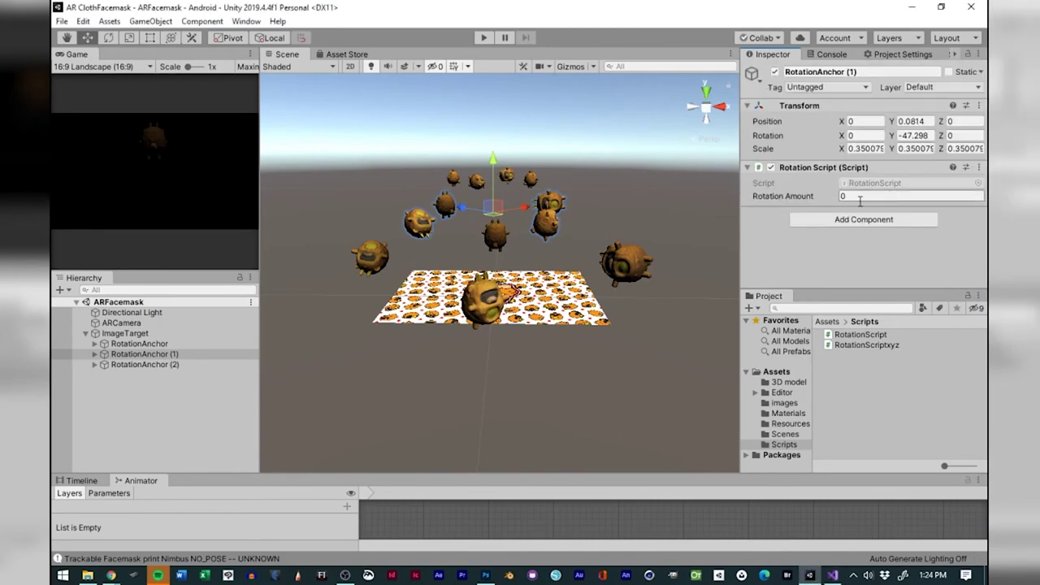
left_click(149, 346)
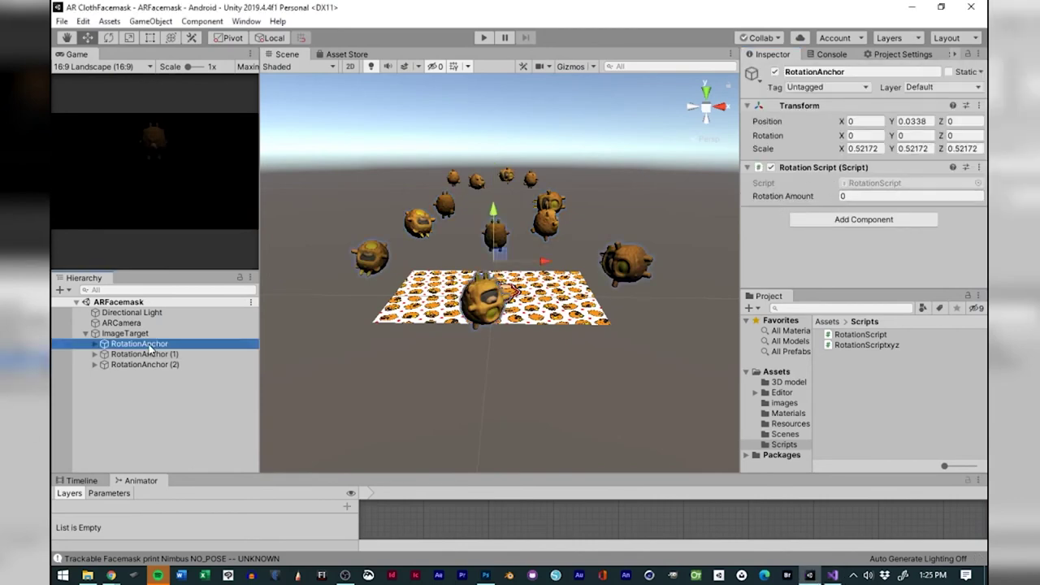
left_click(857, 197)
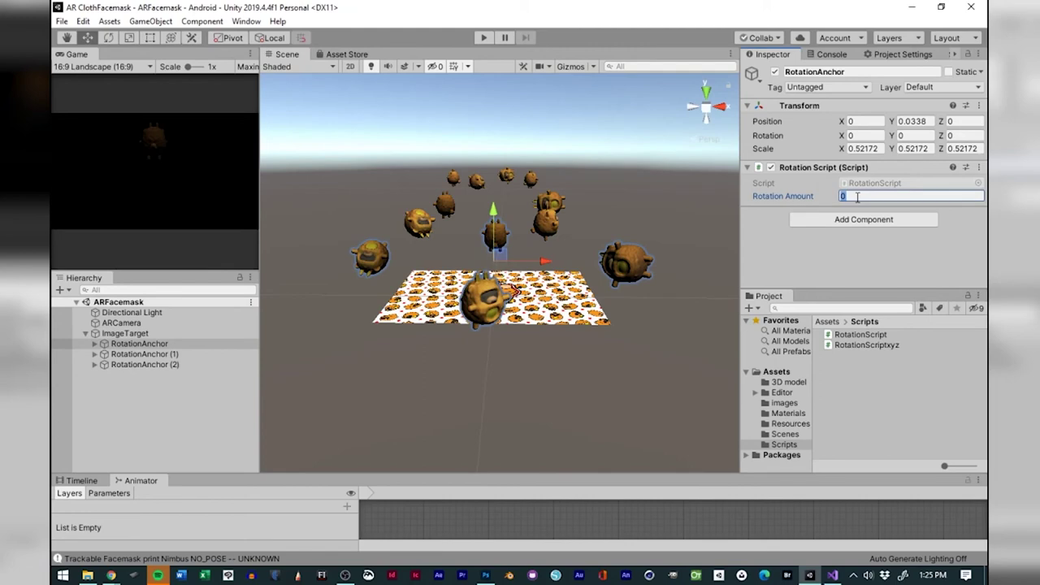
type("75")
left_click(166, 355)
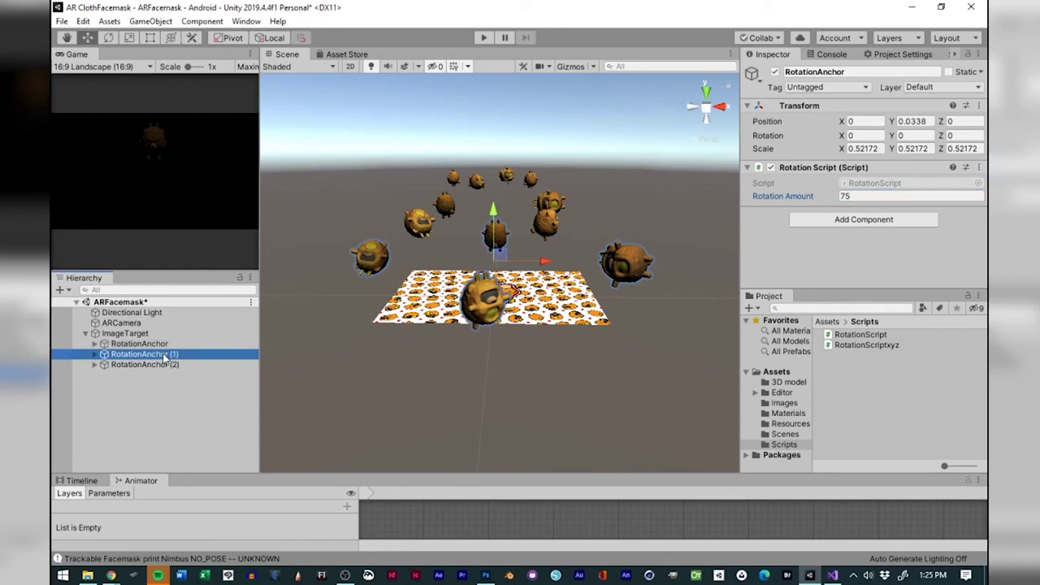
left_click(855, 197)
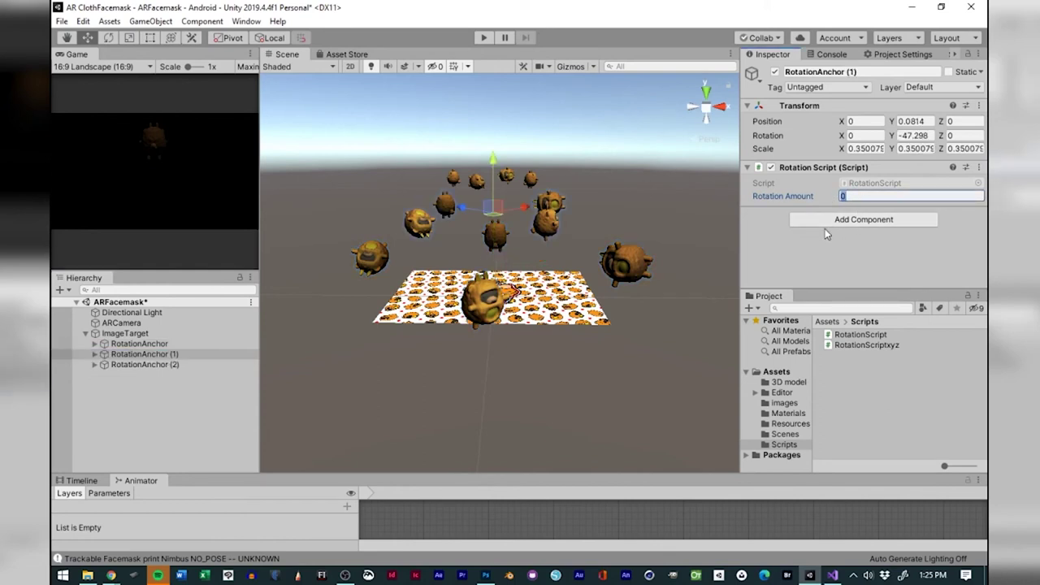
type("55")
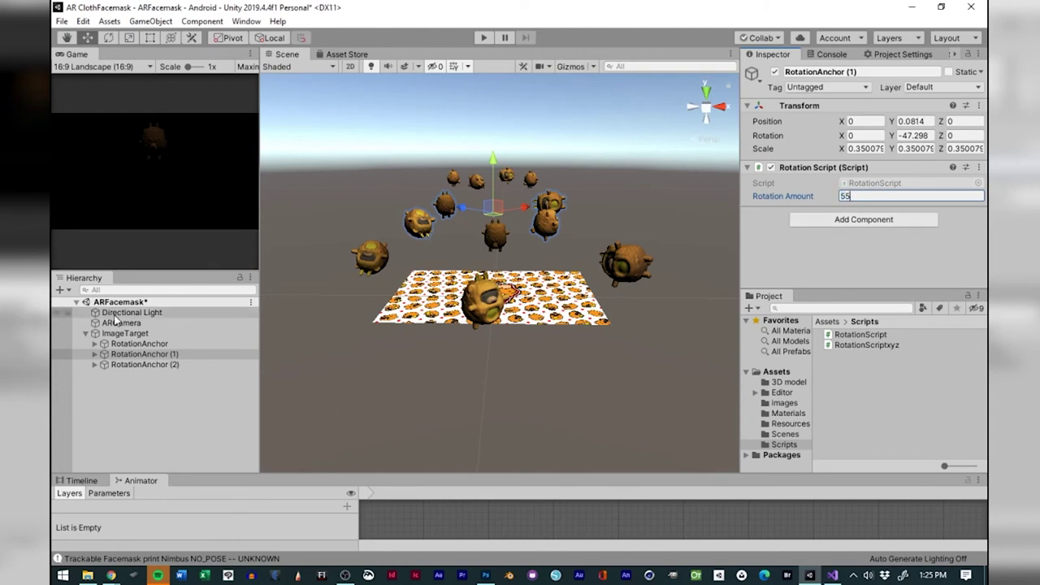
left_click(134, 364)
left_click(856, 196)
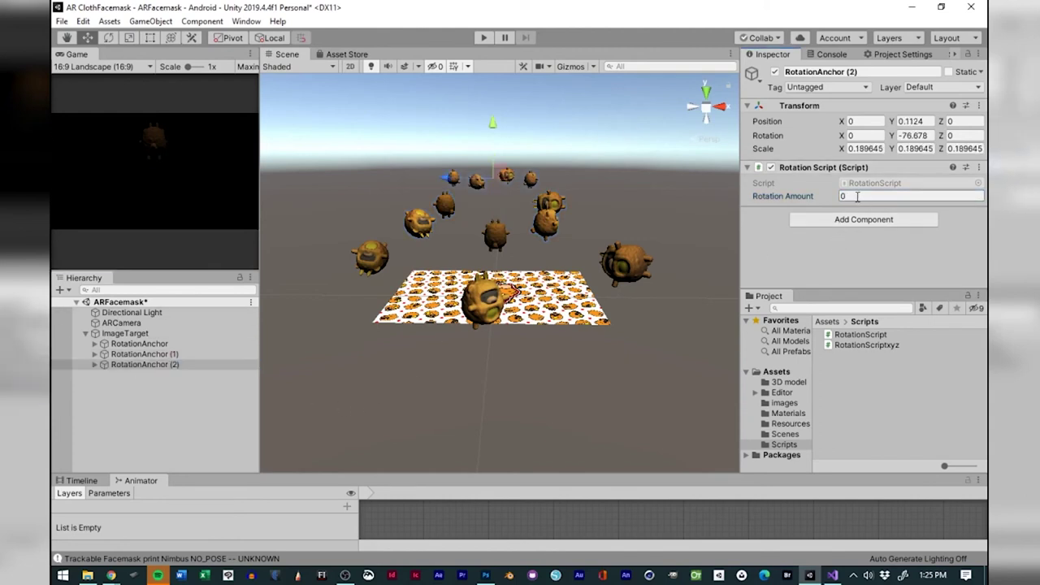
type("30")
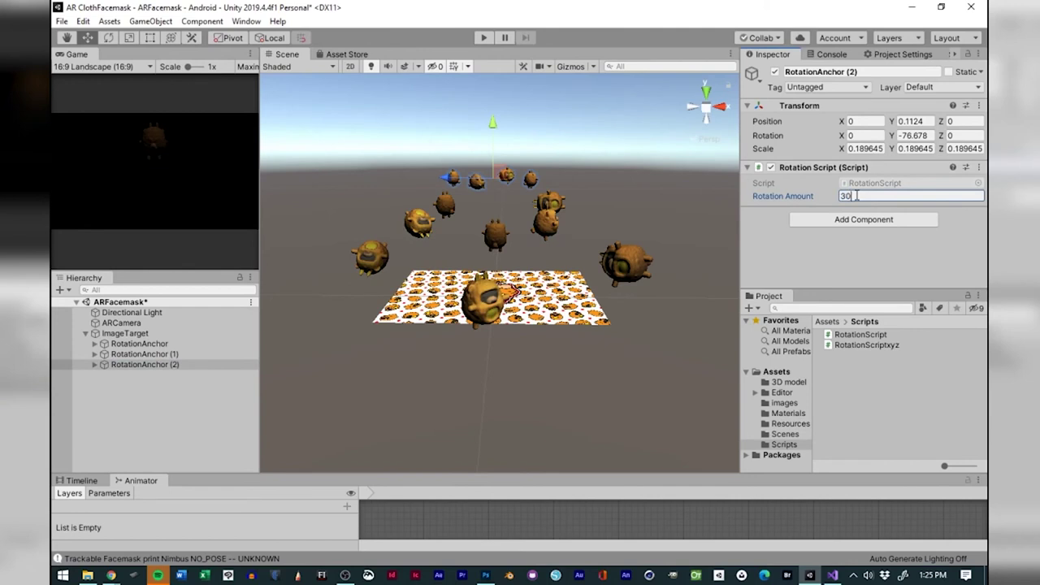
left_click(856, 260)
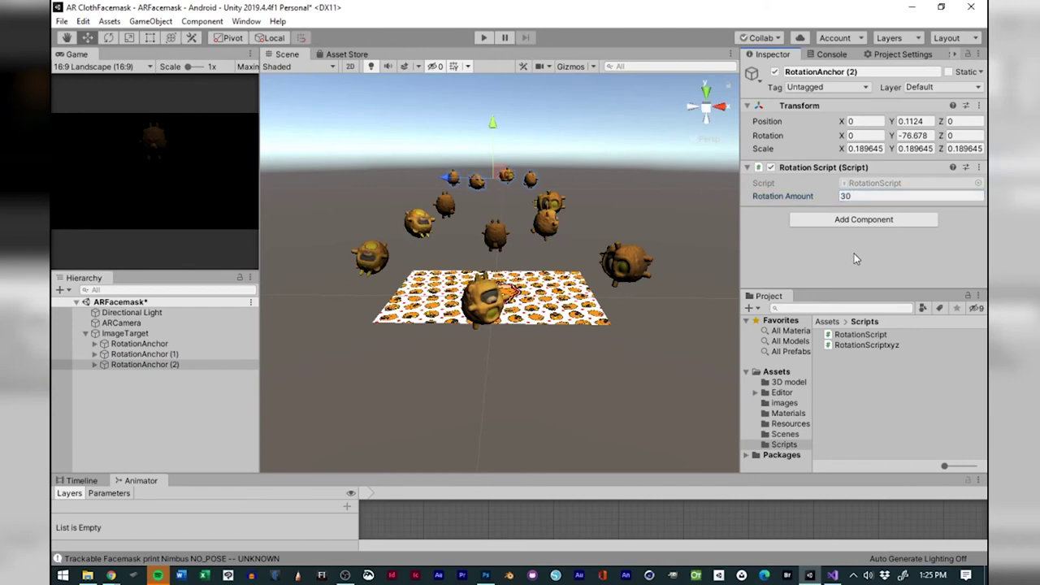
Review the three anchors' Rotation Amounts and save the scene.
left_click(141, 367)
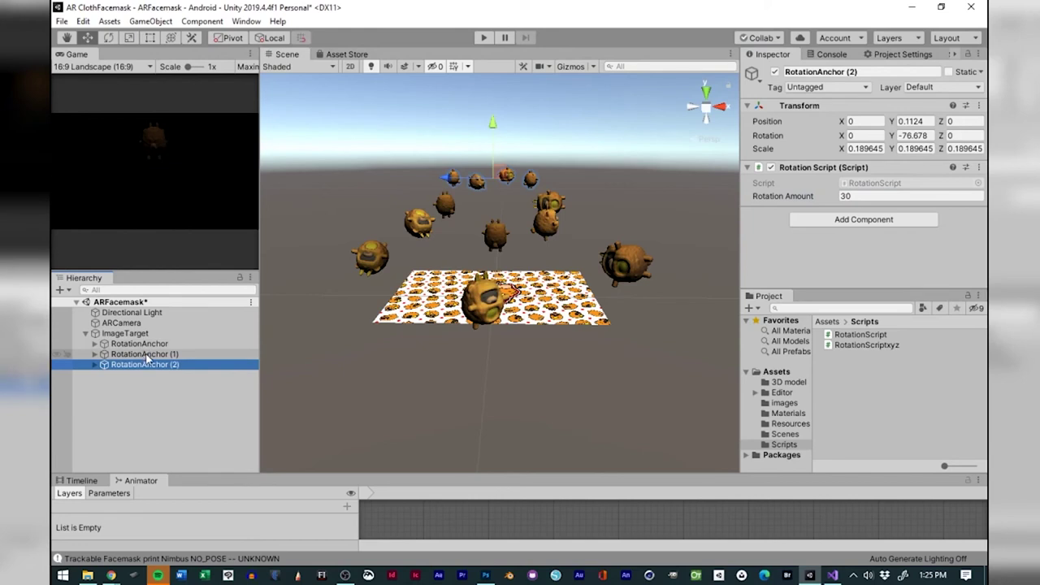
left_click(146, 356)
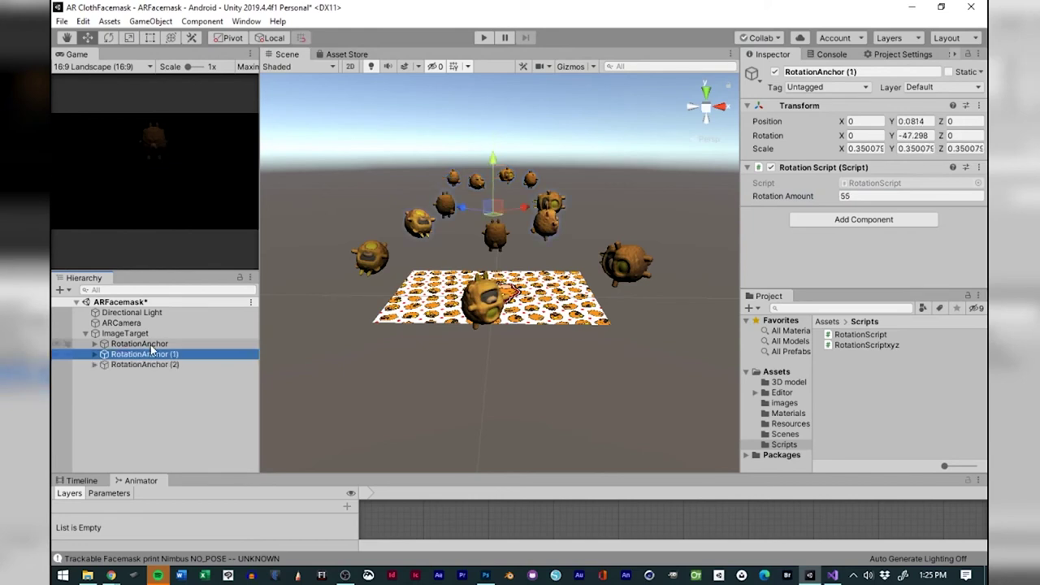
left_click(151, 346)
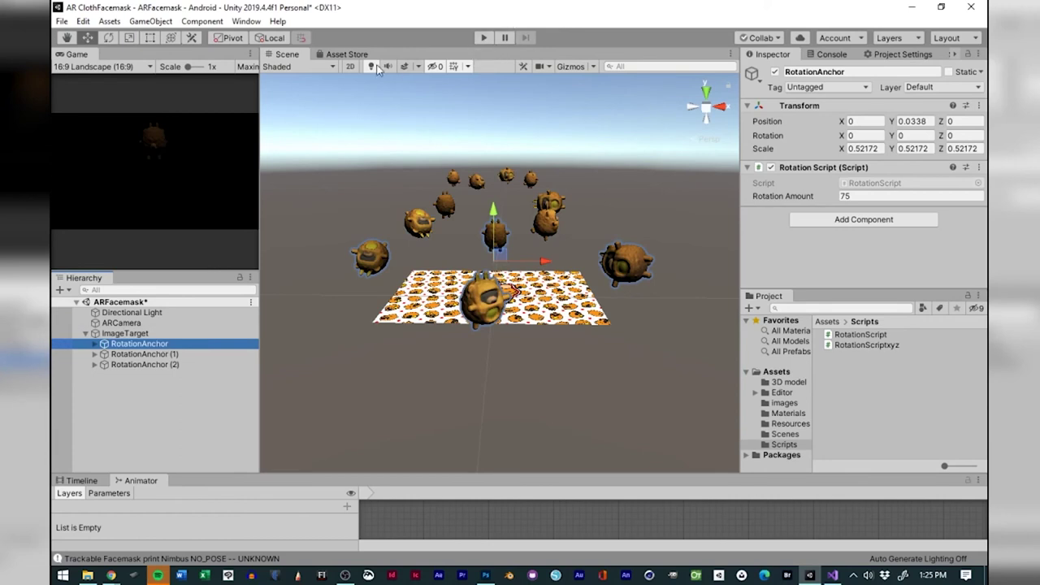
left_click(61, 21)
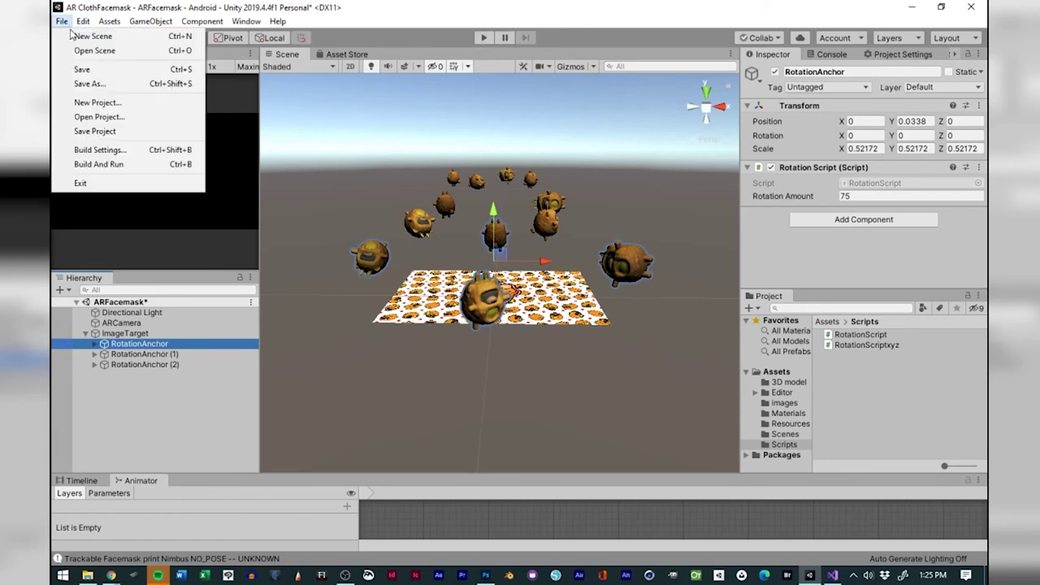
left_click(97, 69)
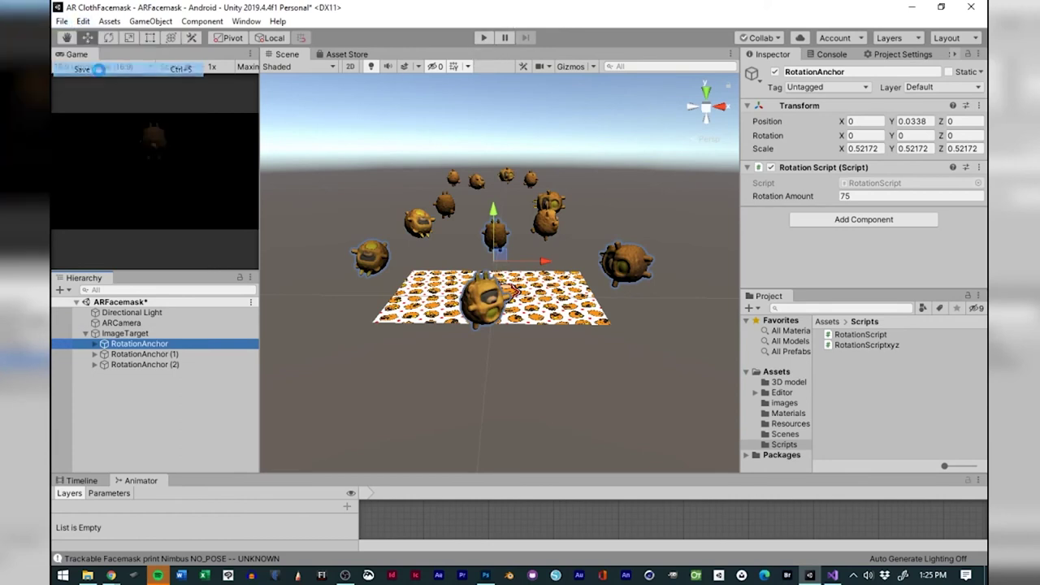
left_click(484, 38)
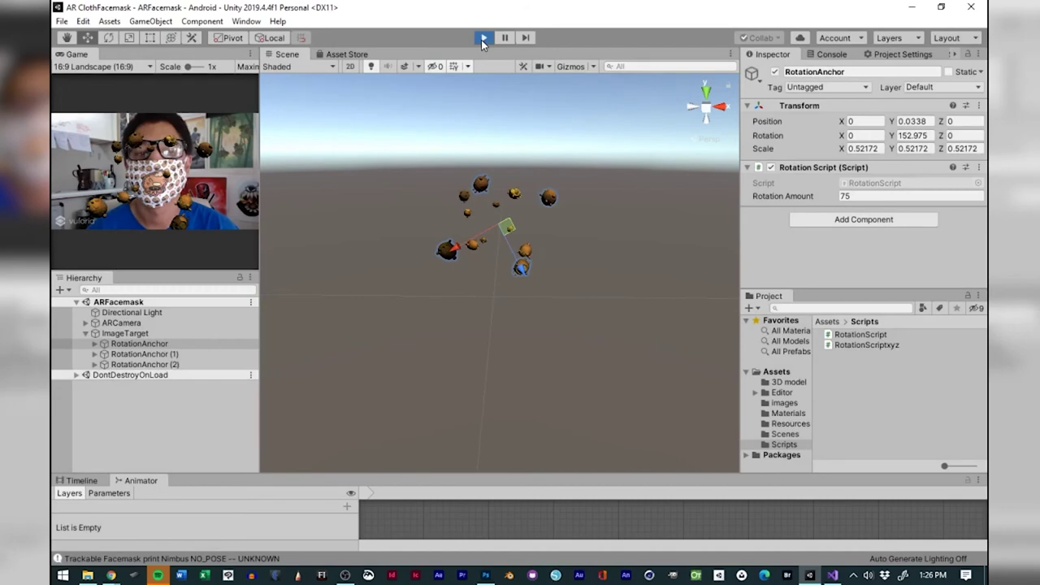
left_click(482, 38)
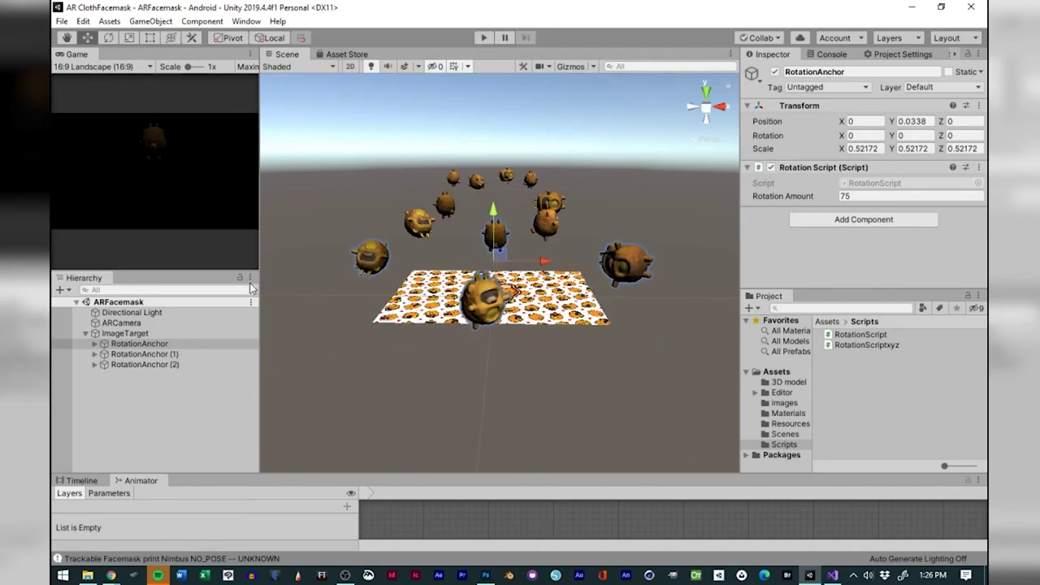
Change RotationAnchor (1)'s Rotation Amount from 55 to -55 and save the ARFacemask scene.
left_click(144, 354)
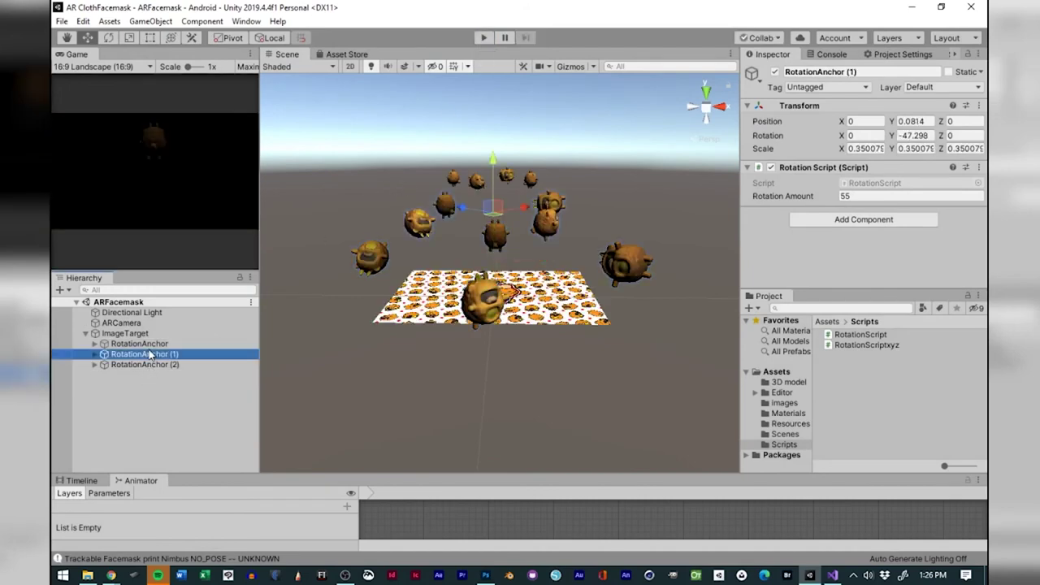
left_click(849, 197)
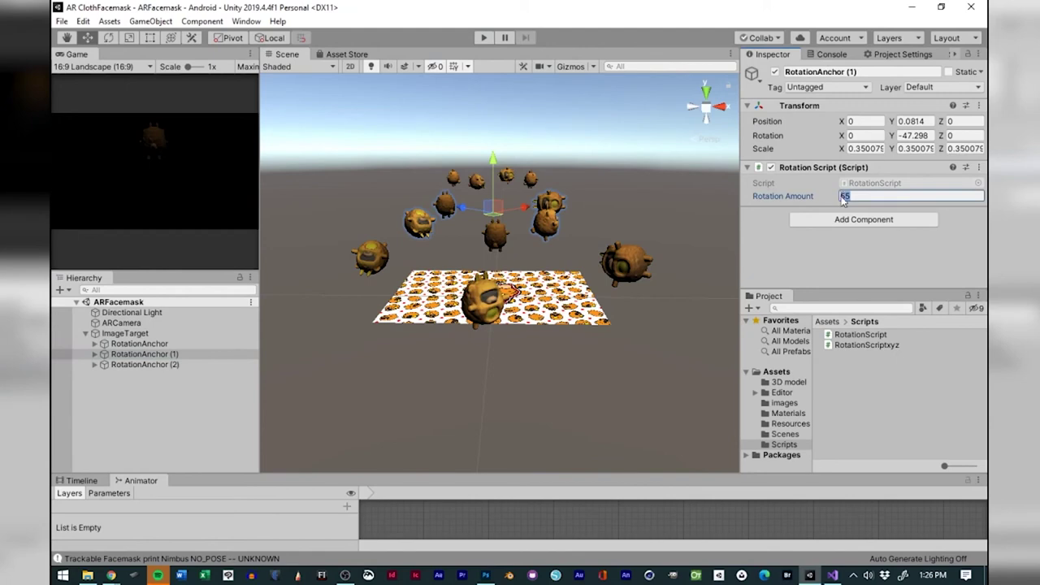
key("Home")
type("-")
left_click(62, 21)
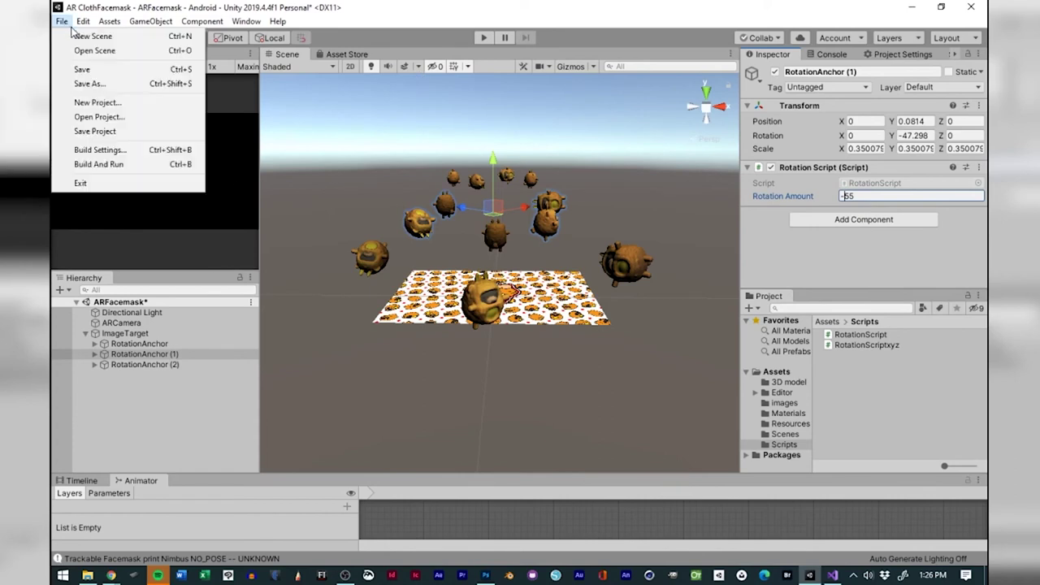
left_click(90, 69)
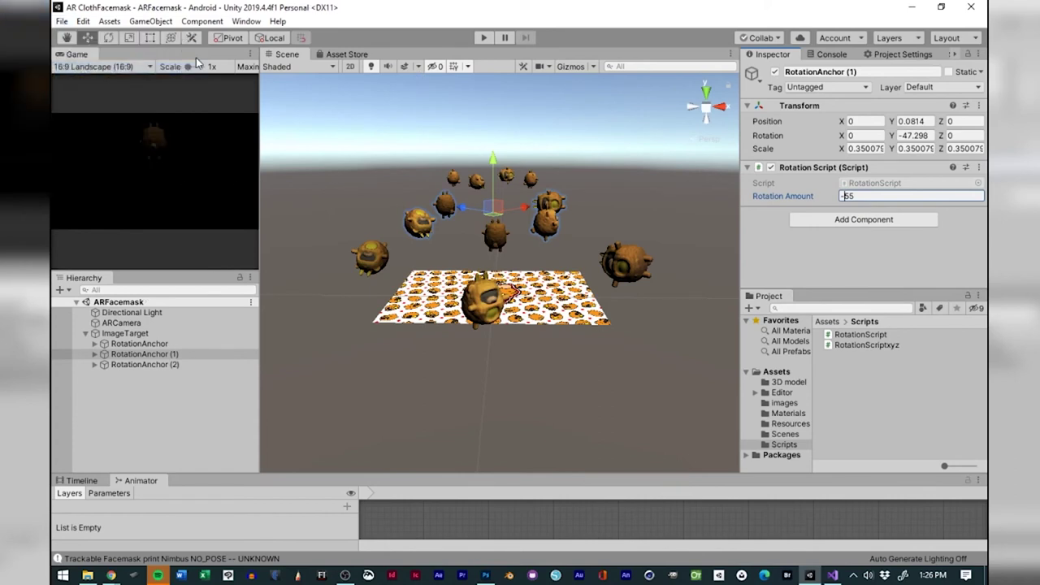
Enter Play mode to test RotationAnchor (1)'s reversed spin.
left_click(485, 38)
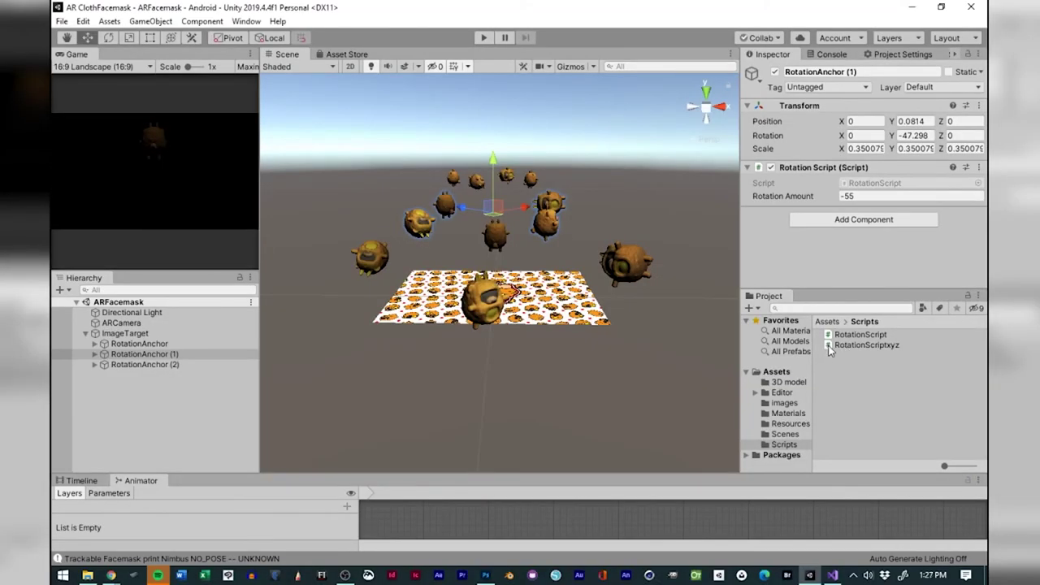
Open RotationScriptxyz in Visual Studio and declare 'public float xRotation;' in the class.
left_click(830, 346)
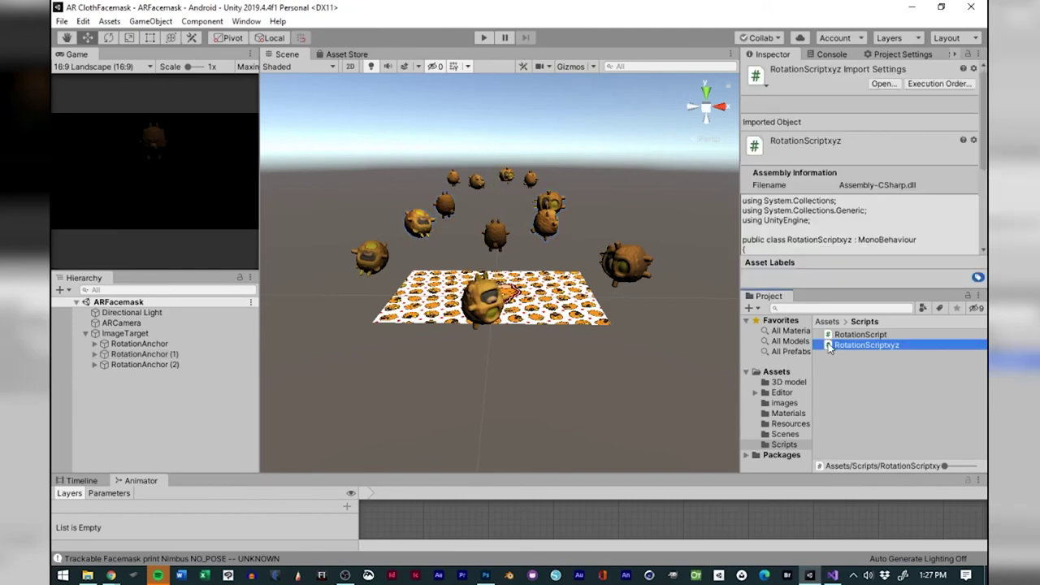
double_click(830, 346)
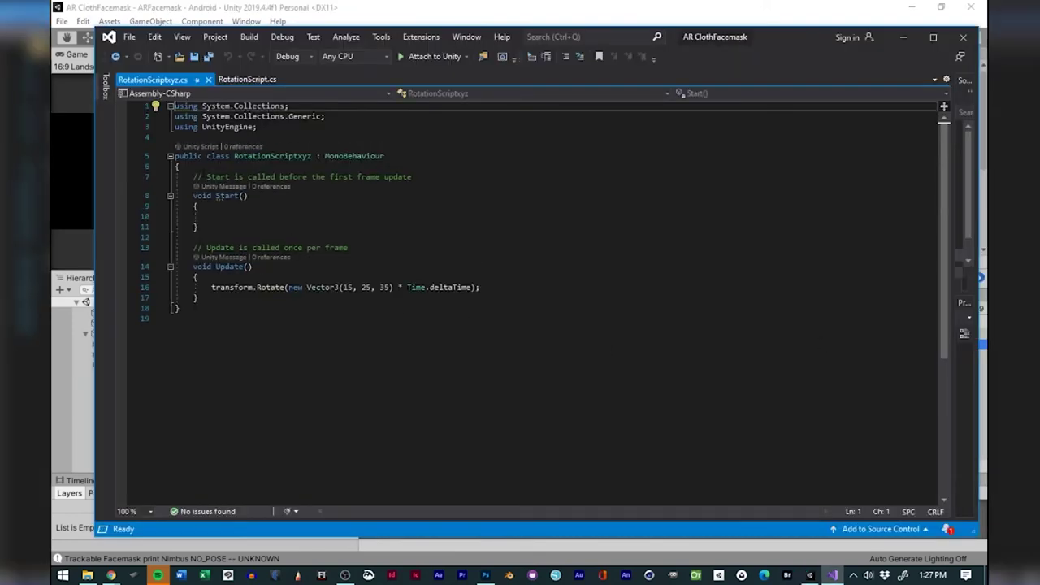
left_click(180, 165)
key("Return")
key("Return")
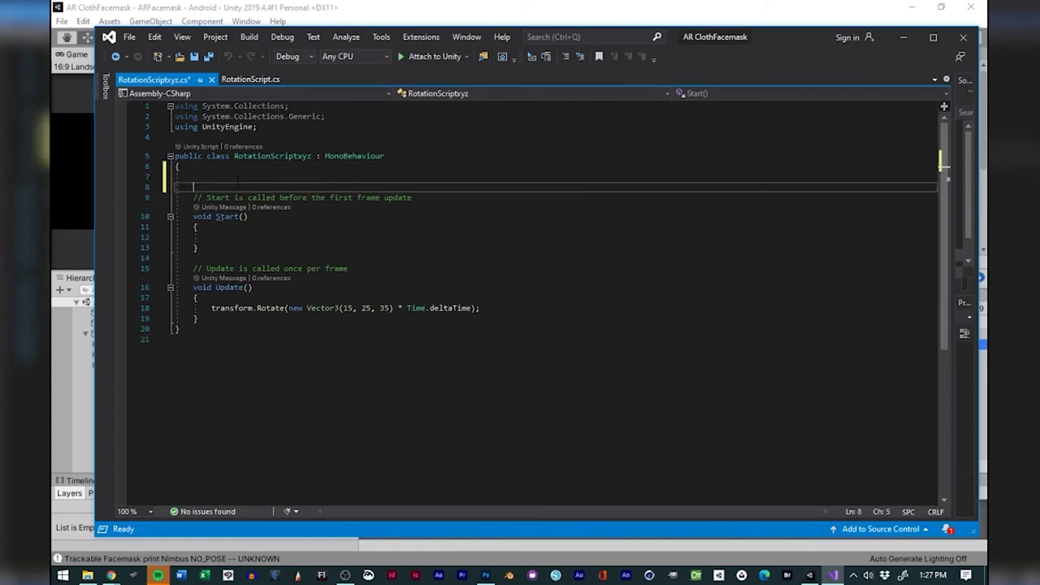
key("Up")
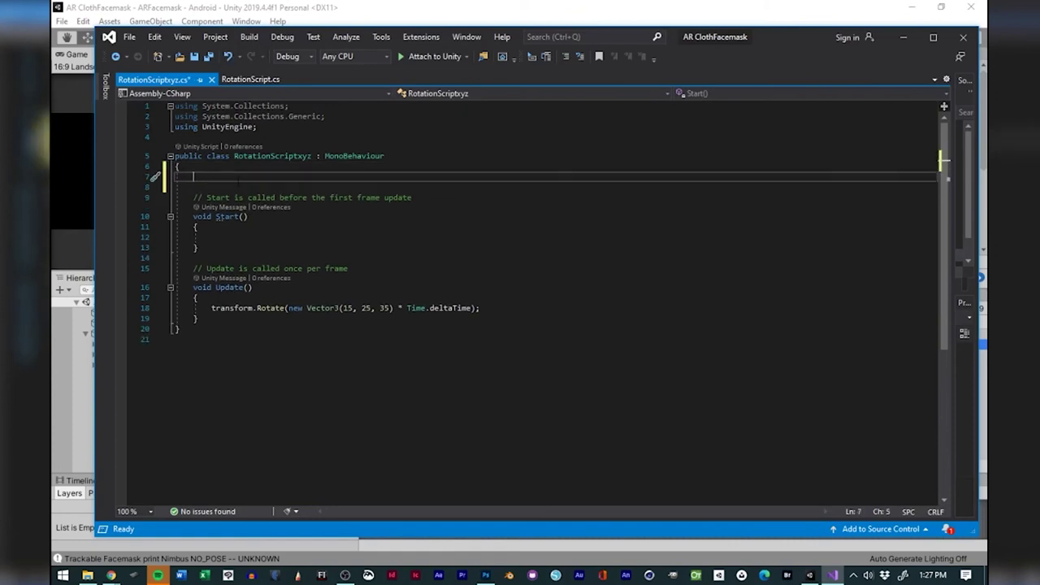
type("public flo")
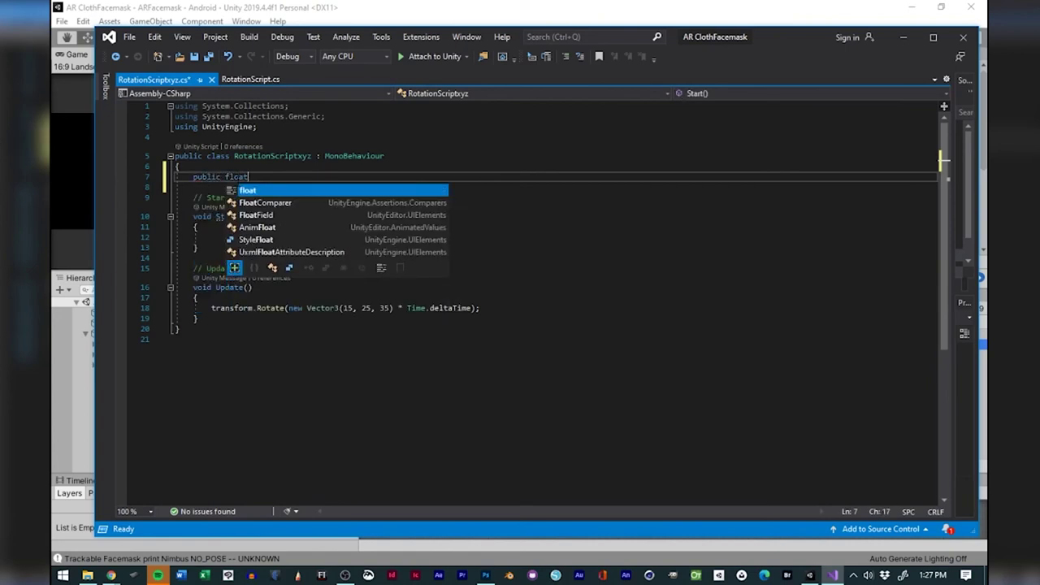
type("at x")
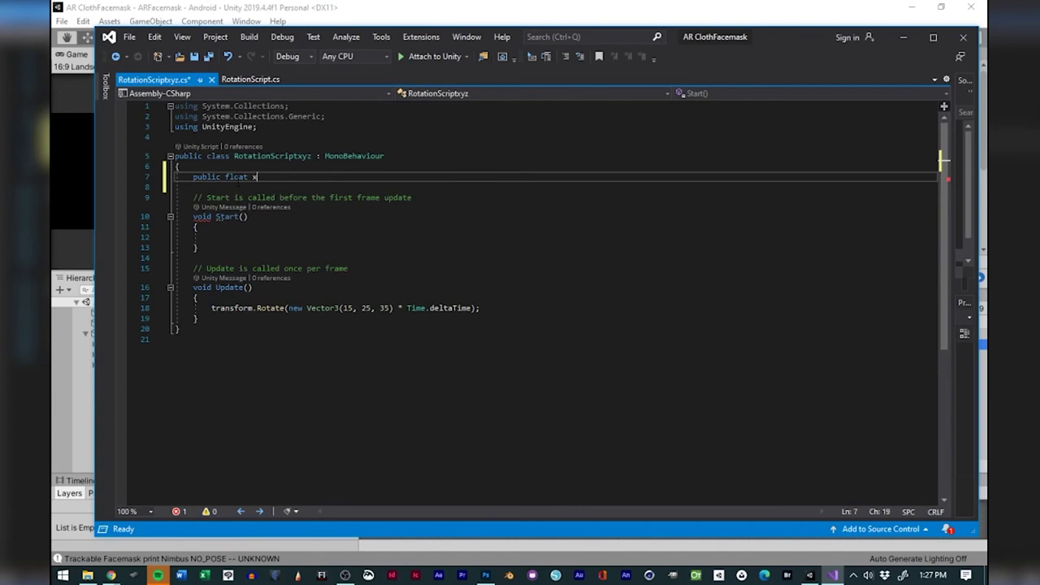
type("Rotation;")
key("Return")
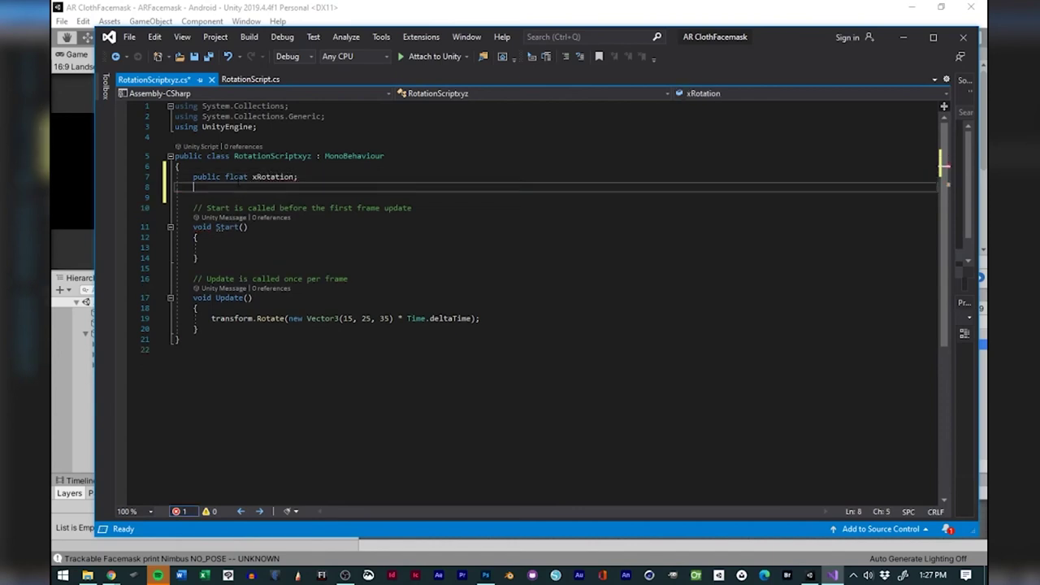
Add the 'public float yRotation;' and 'public float zRotation' field declarations.
type("public float")
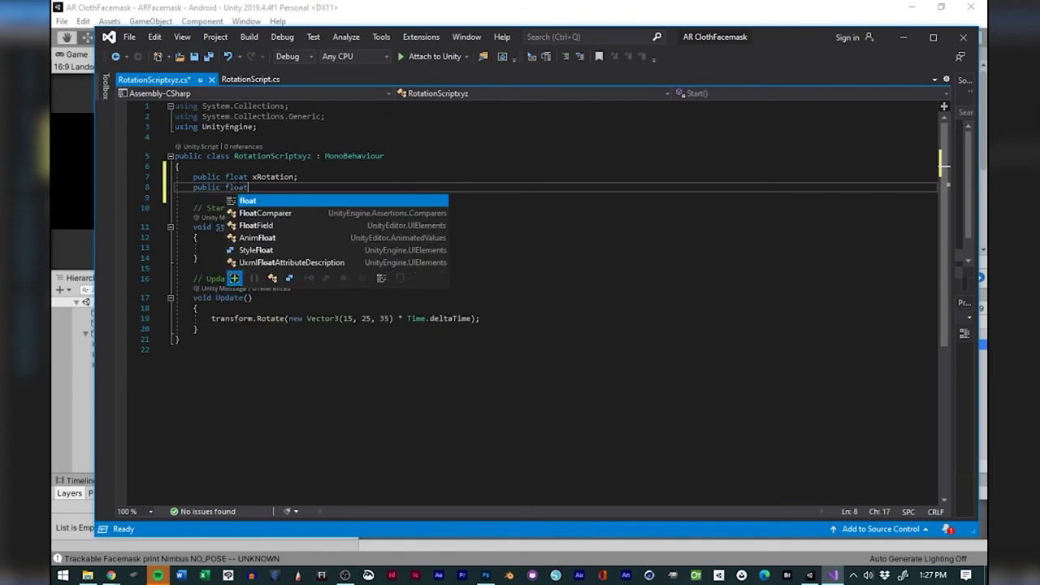
type(" y")
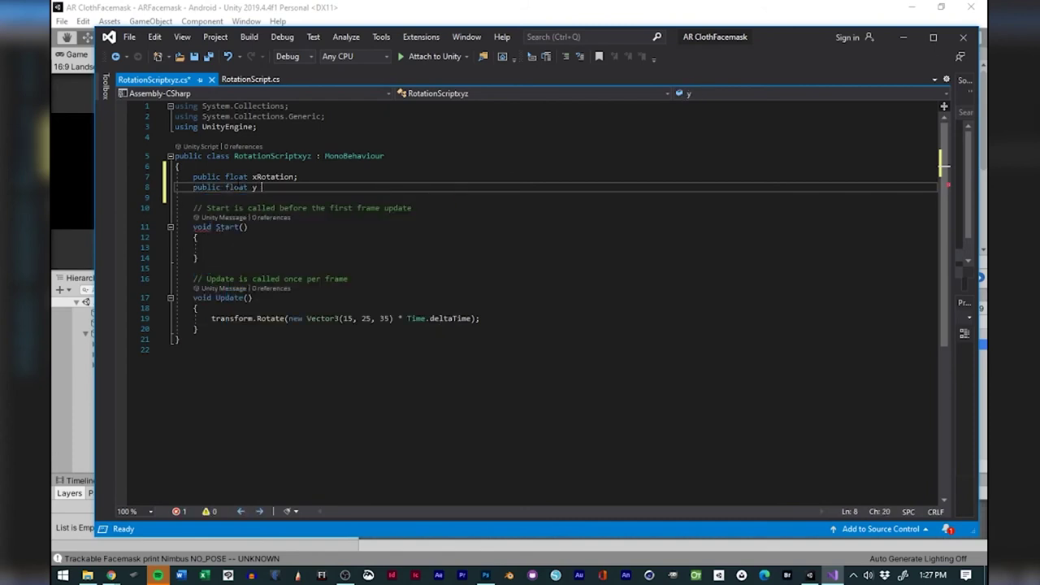
type("Rotation;")
key("Return")
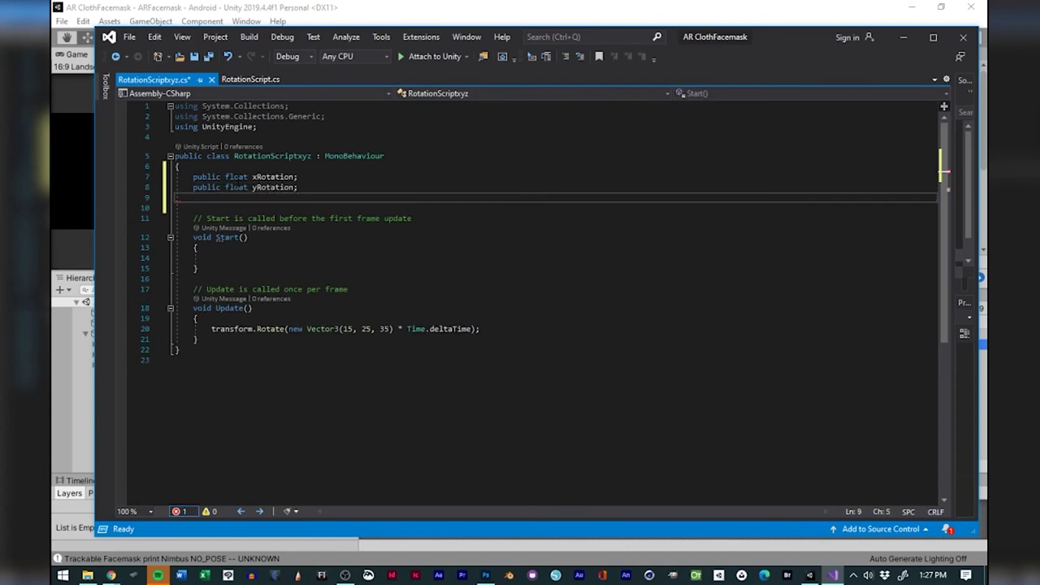
type("public")
type("flot")
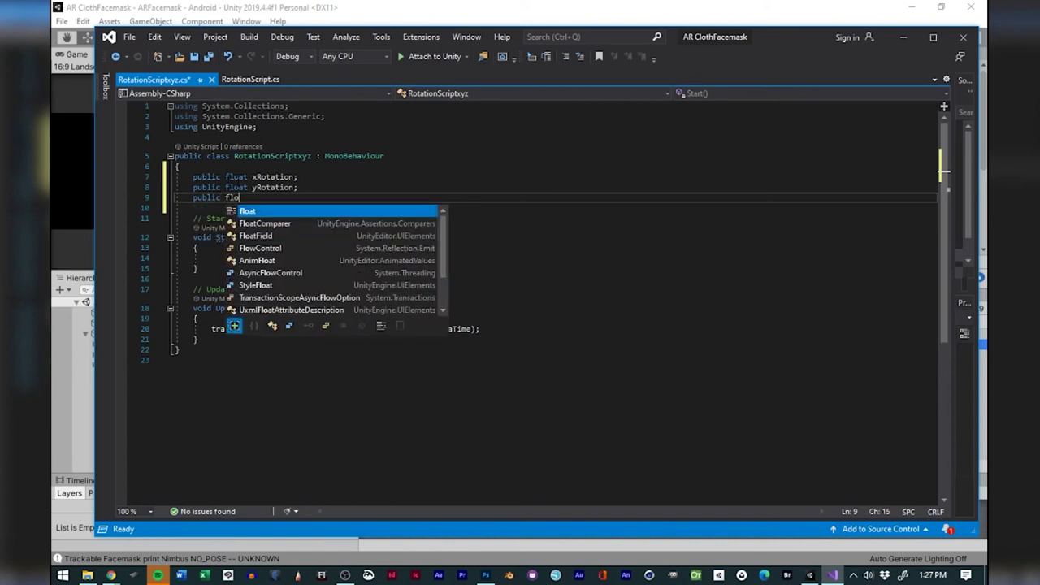
key("BackSpace")
type("at zRotation;")
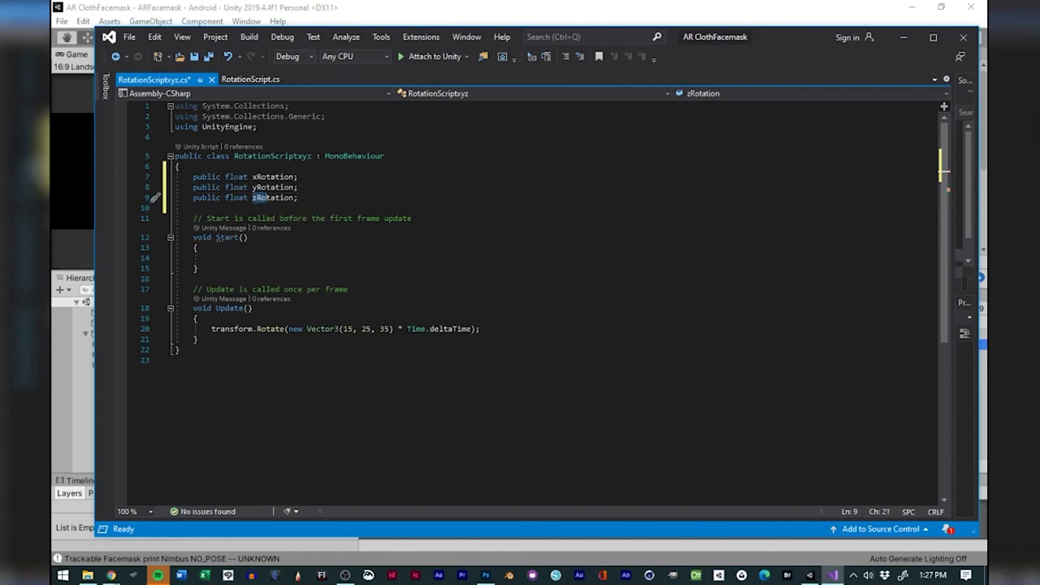
left_click_drag(253, 197, 296, 199)
key("ctrl+c")
Replace 15, 25 and 35 in Update's Vector3 with the pasted zRotation name.
double_click(349, 329)
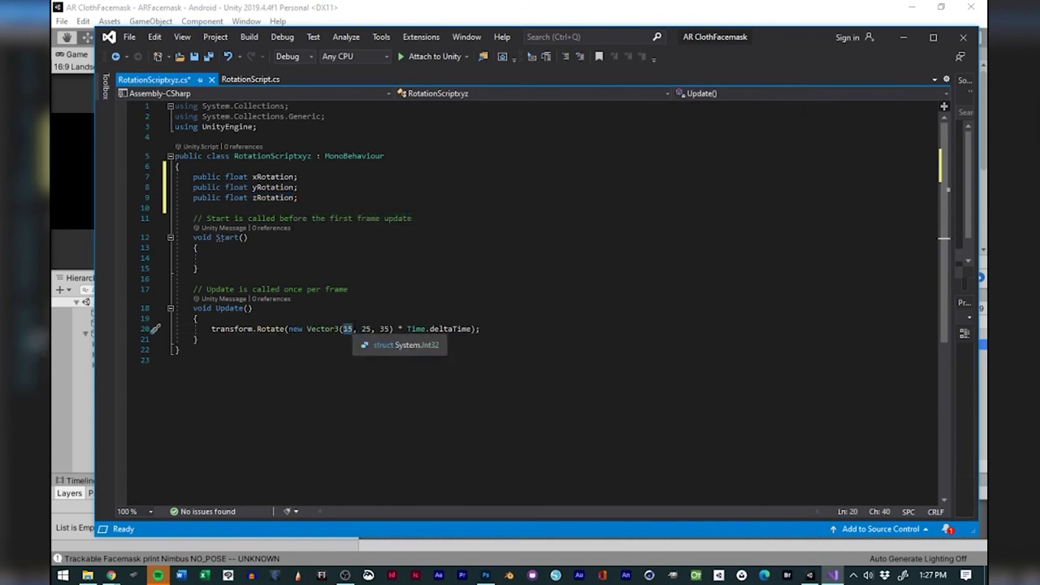
key("ctrl+v")
double_click(397, 328)
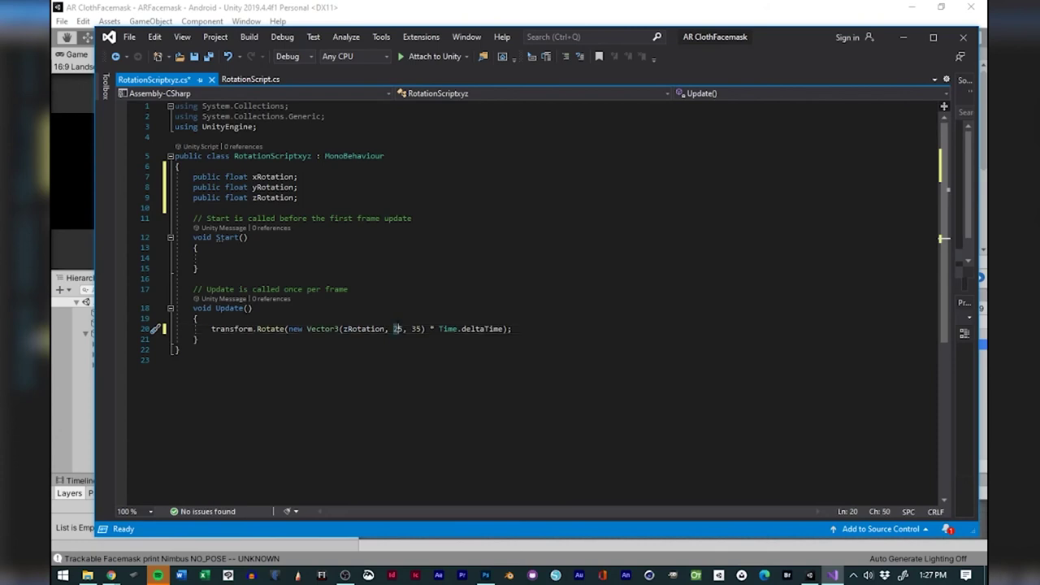
double_click(398, 328)
key("ctrl+v")
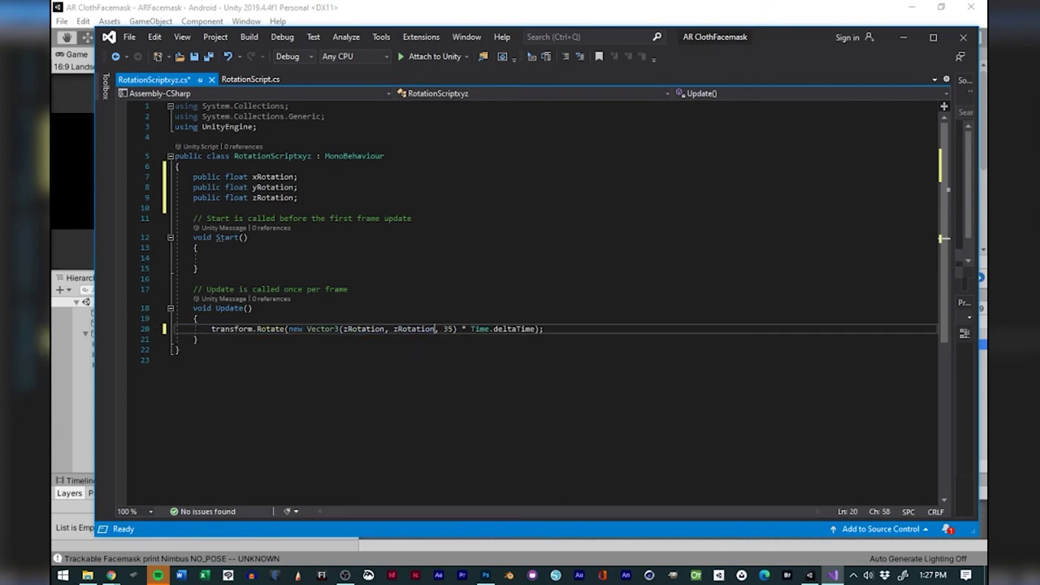
left_click(446, 328)
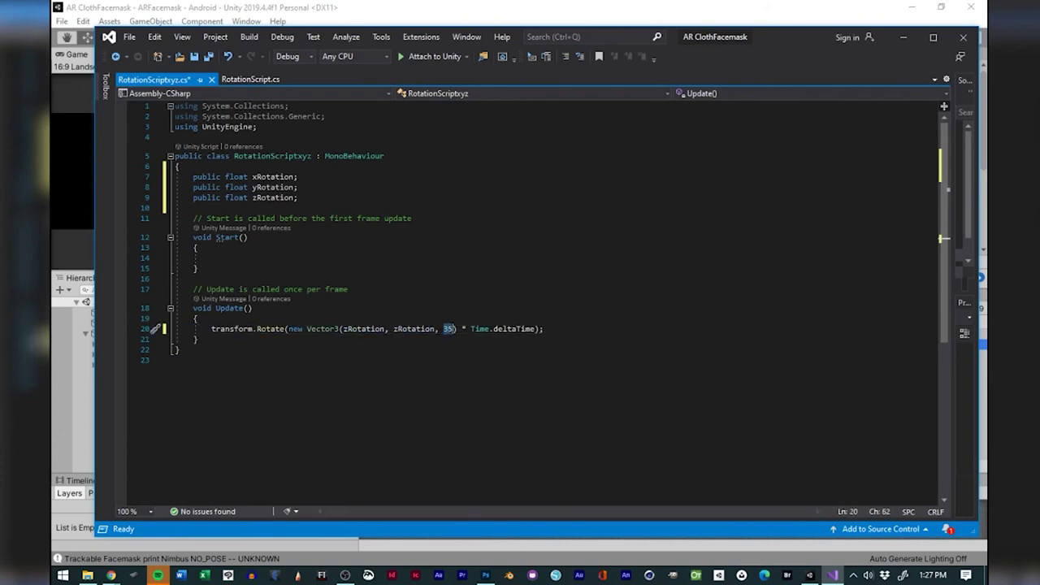
key("ctrl+v")
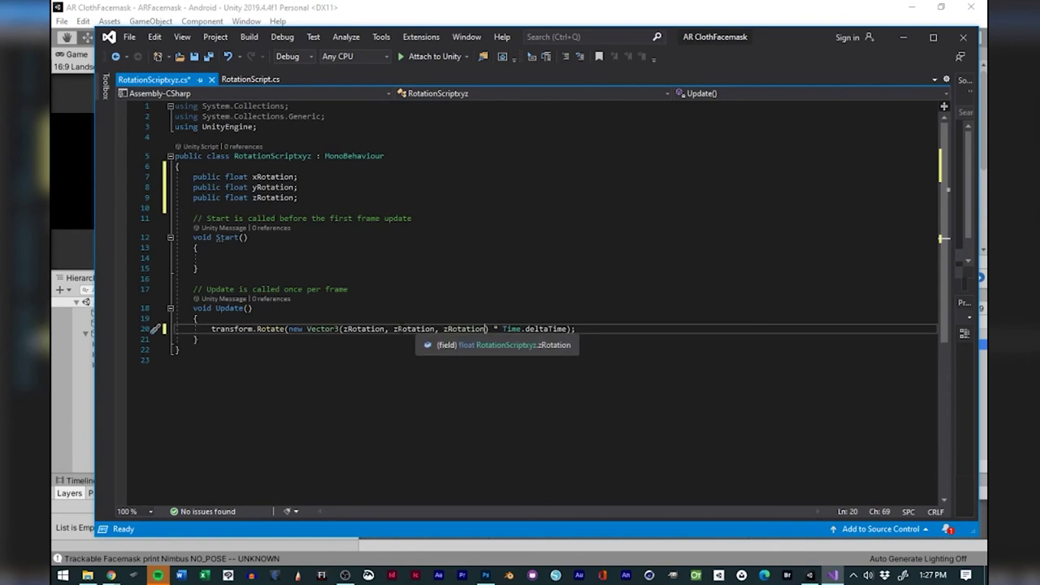
Change the first two arguments to xRotation and yRotation, then save the script.
left_click(397, 329)
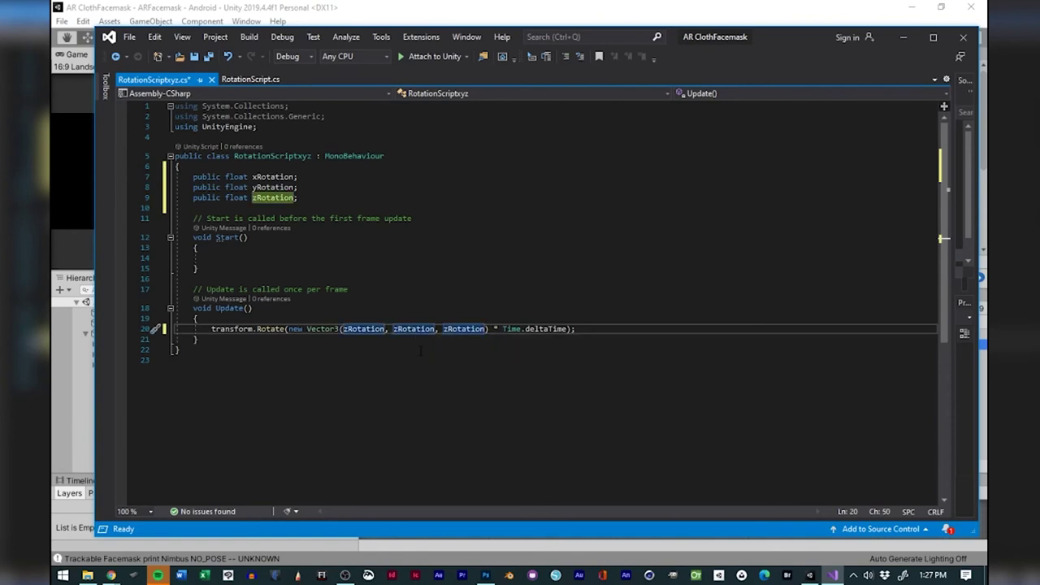
key("Delete")
type("y")
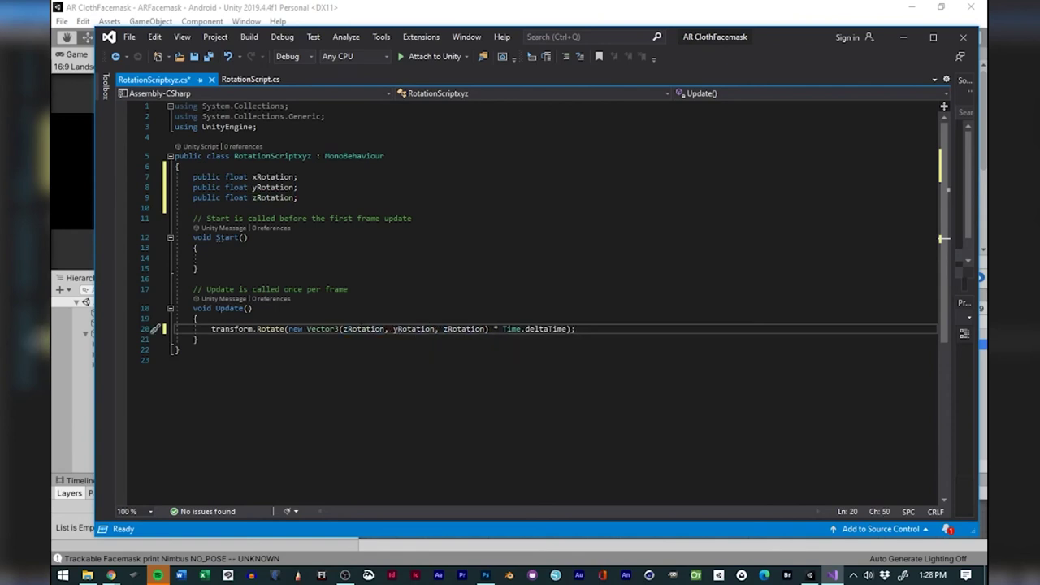
key("BackSpace")
type("x")
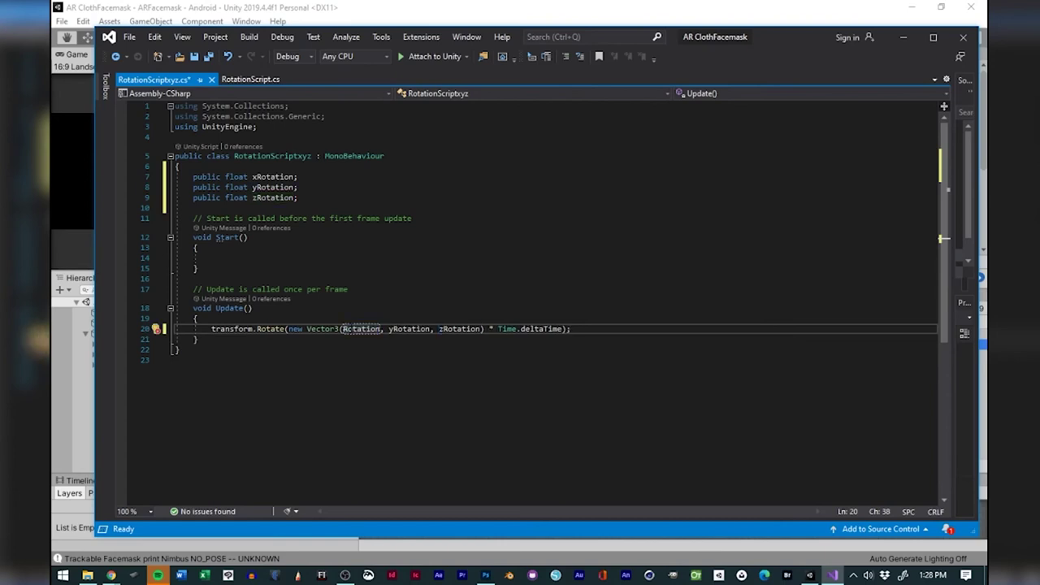
left_click(406, 360)
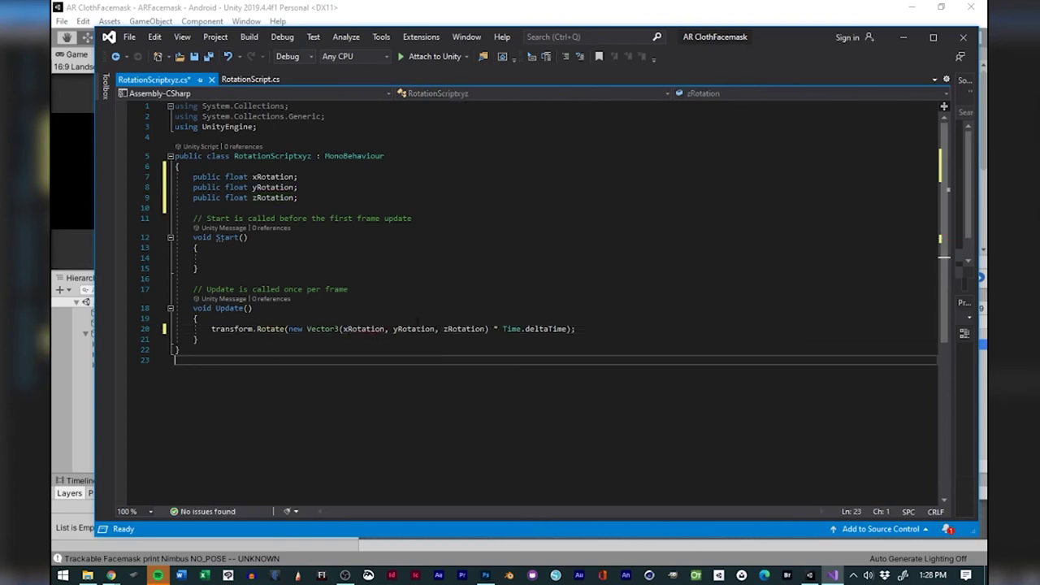
left_click(417, 328)
left_click(479, 291)
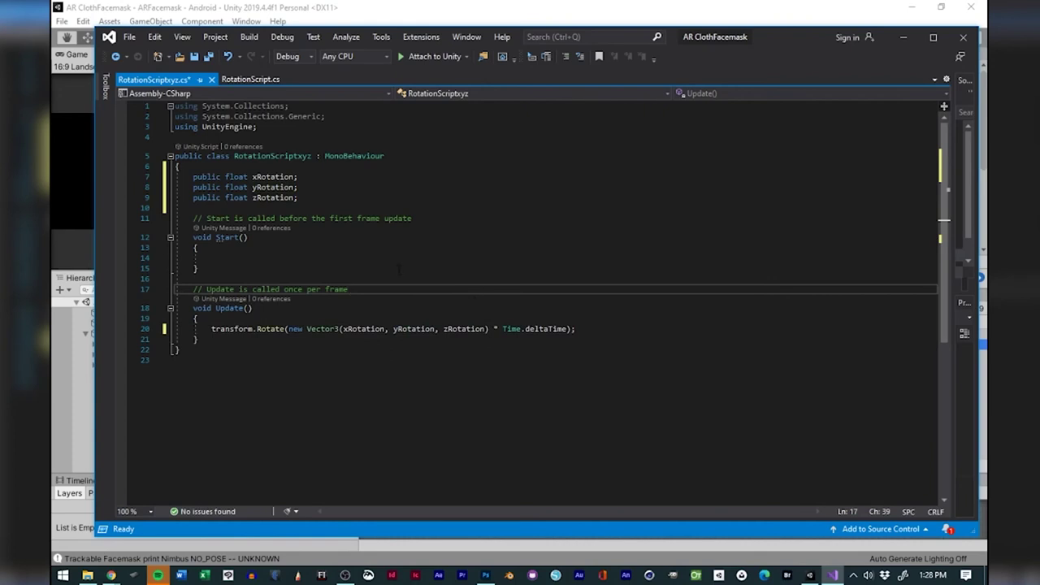
left_click(193, 59)
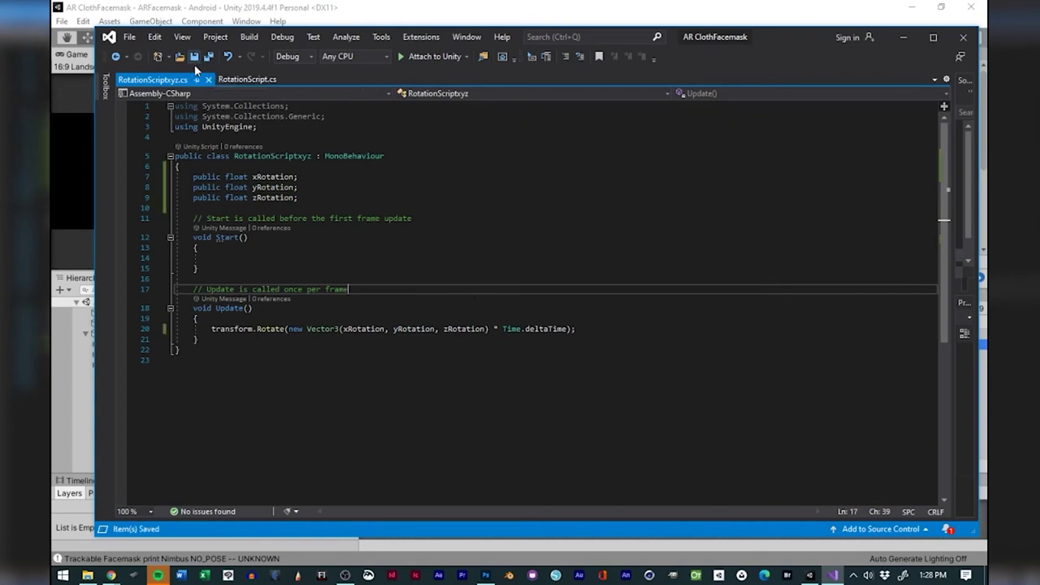
left_click(515, 14)
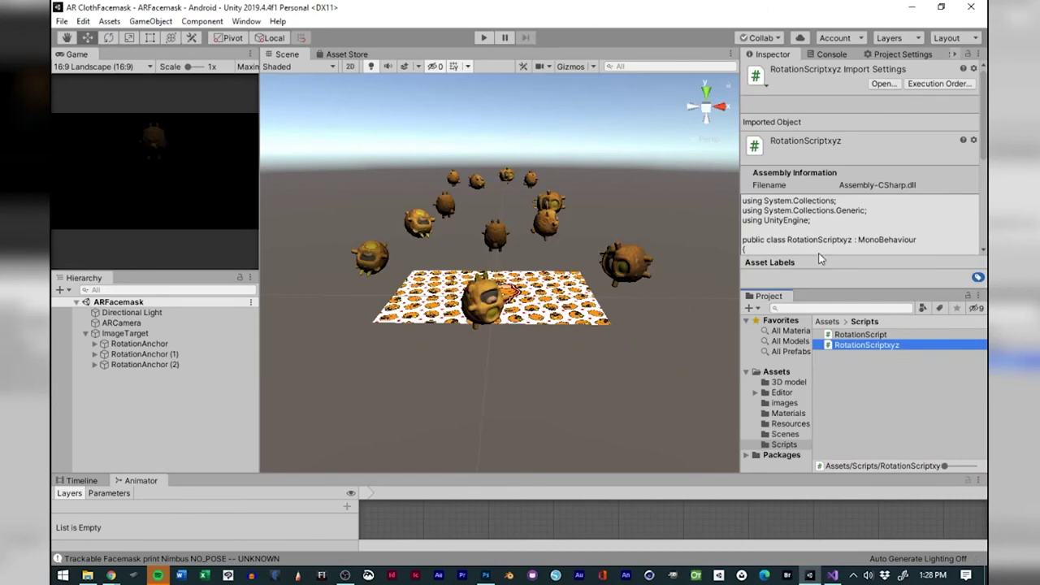
Expand the three RotationAnchors in the Hierarchy to reveal their shapes.
left_click(93, 364)
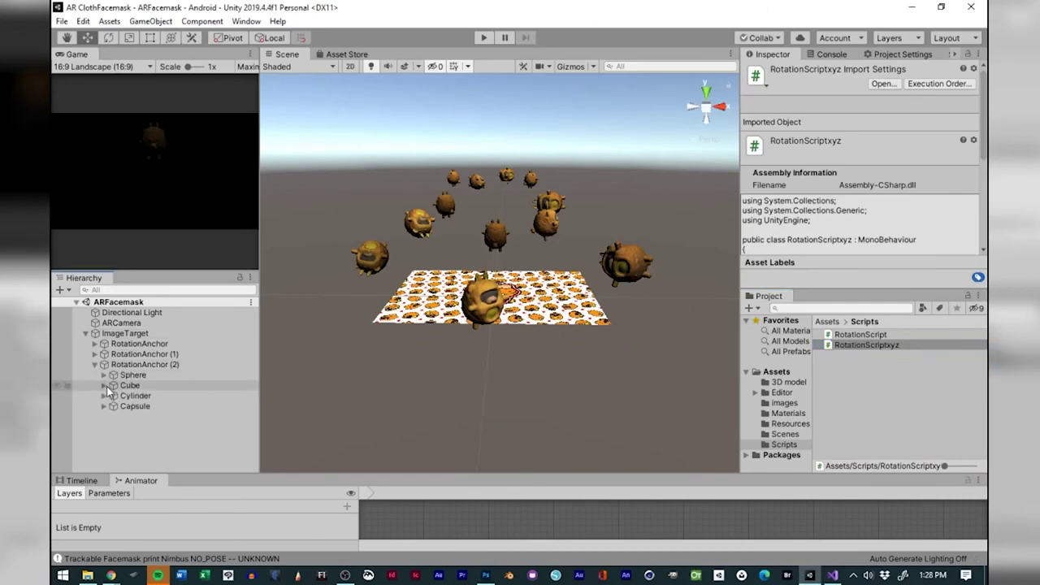
left_click(104, 375)
left_click(122, 386)
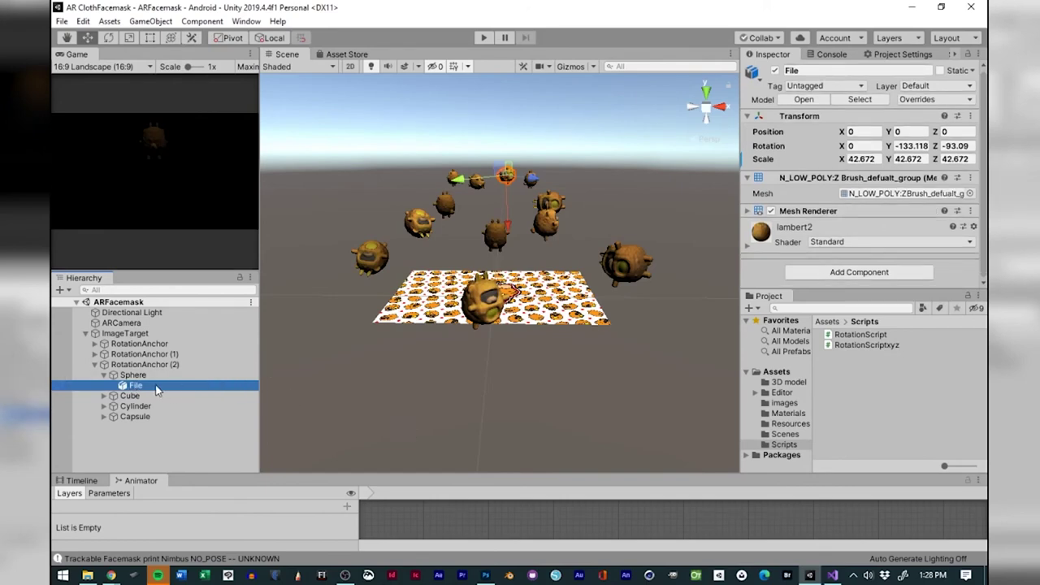
left_click(133, 375)
scroll(866, 228, "down", 2)
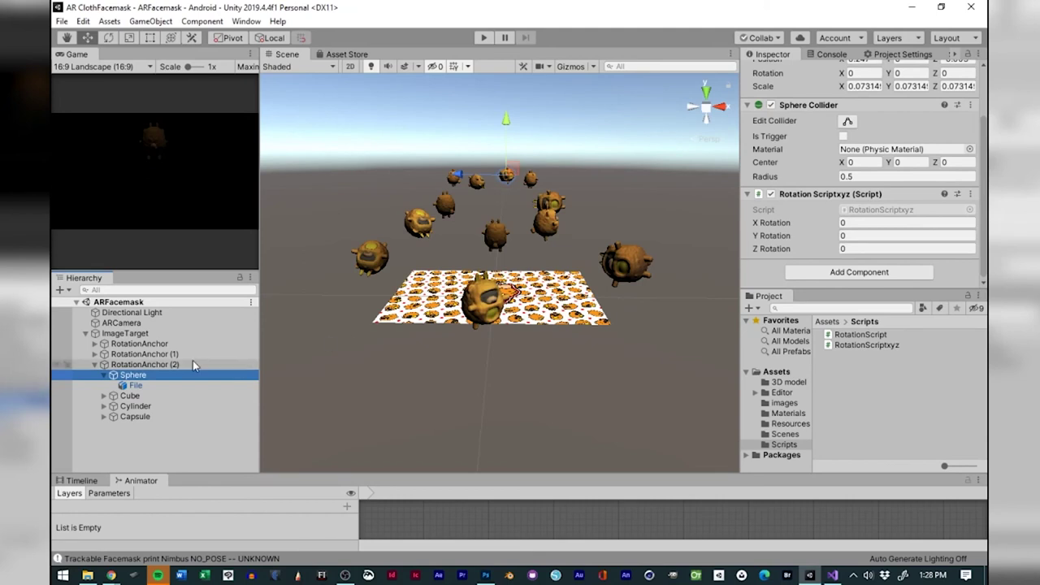
left_click(95, 354)
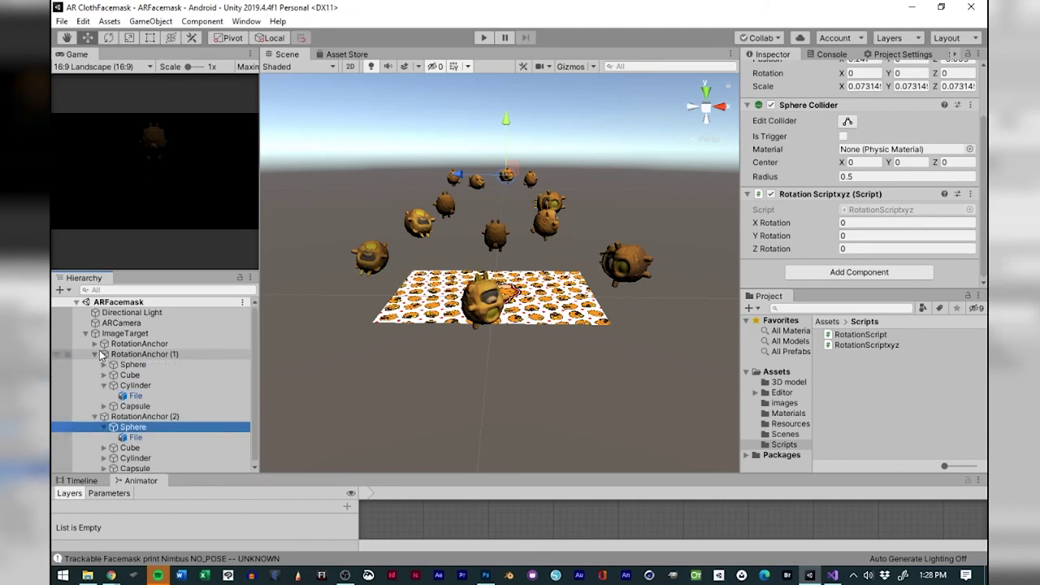
left_click(94, 344)
scroll(181, 347, "down", 2)
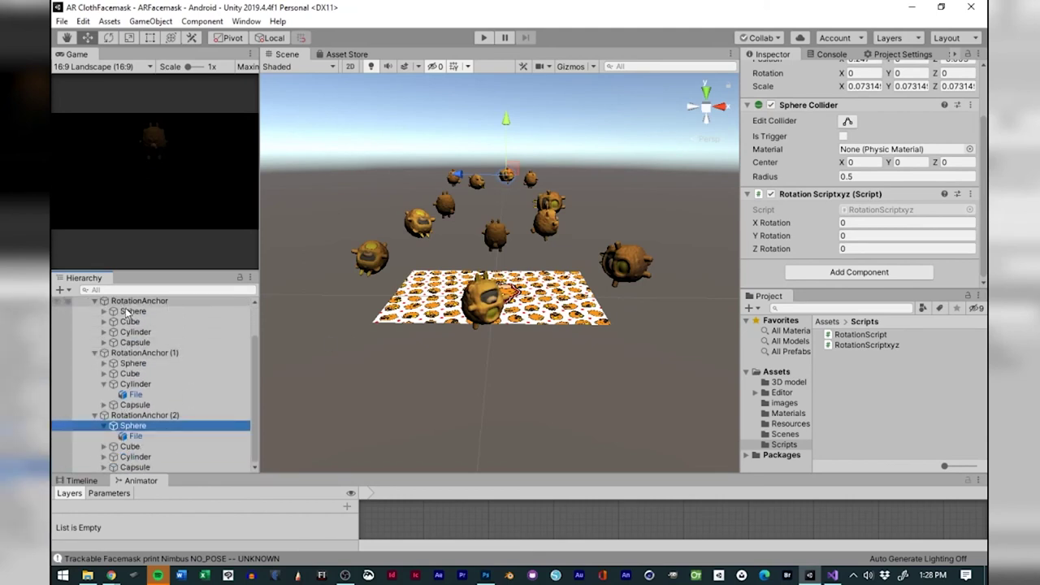
Select all twelve Sphere, Cube, Cylinder and Capsule shapes under the three anchors.
left_click(128, 312)
left_click(137, 343, "ctrl")
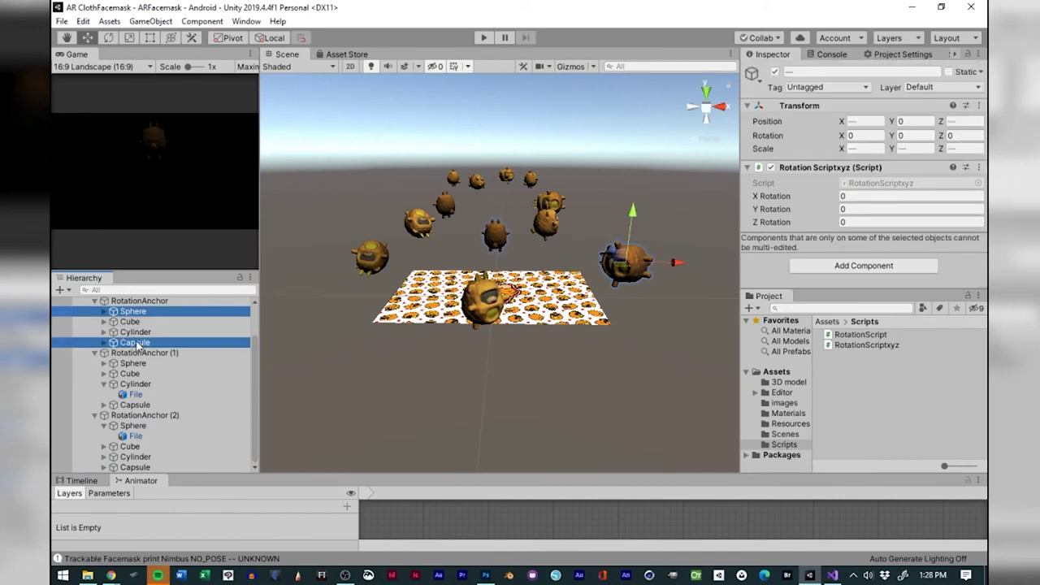
left_click(137, 331, "ctrl")
left_click(134, 321, "ctrl")
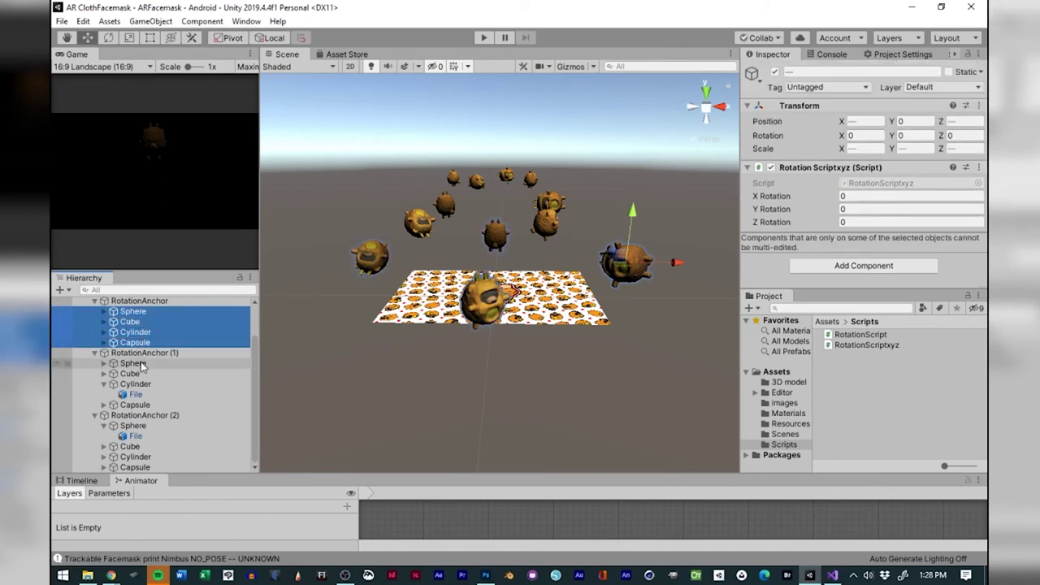
left_click(104, 384)
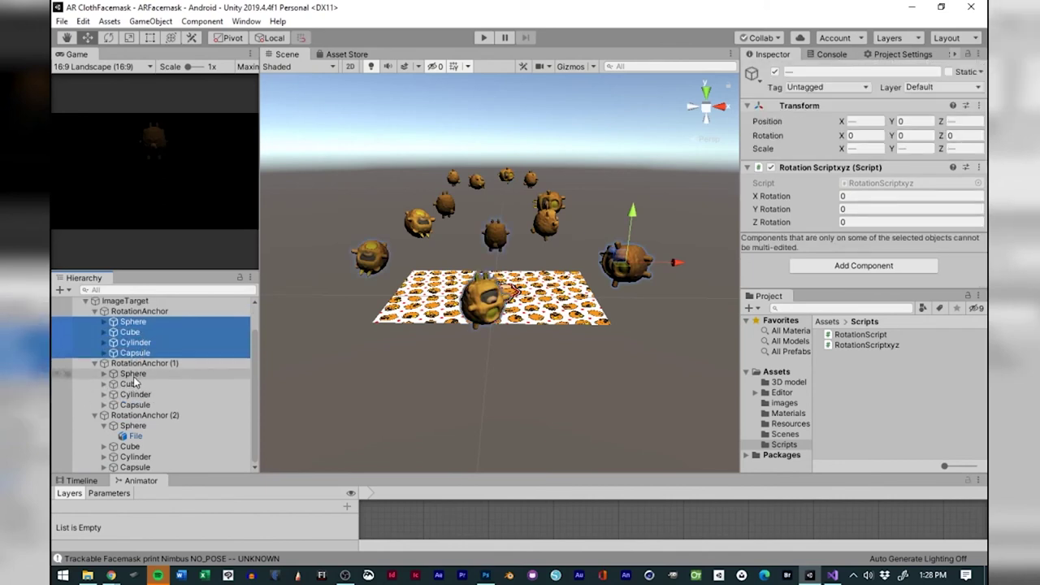
left_click(133, 375, "ctrl")
left_click(132, 384, "ctrl")
left_click(135, 395, "ctrl")
left_click(136, 405, "ctrl")
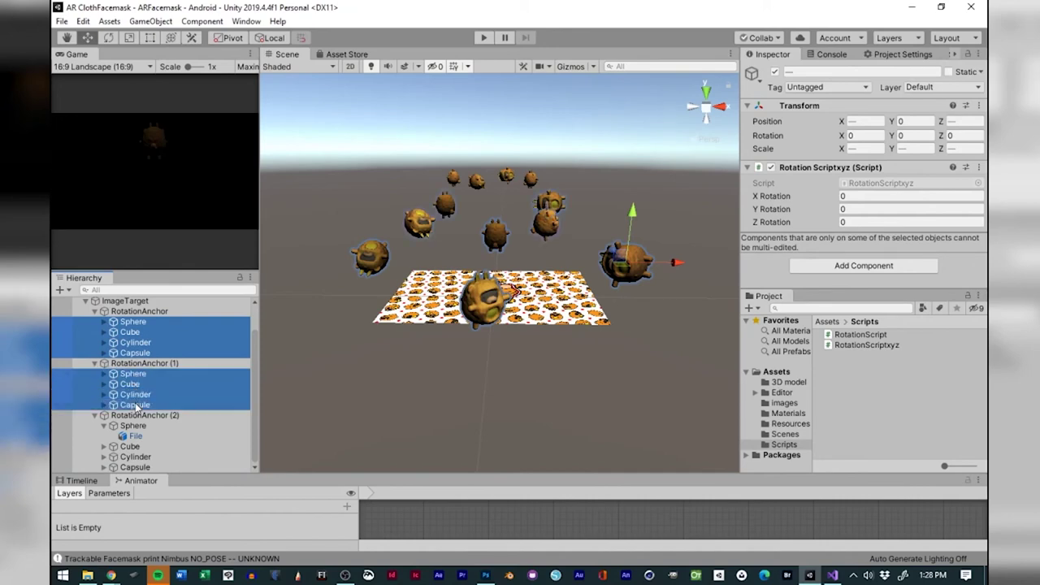
left_click(104, 425)
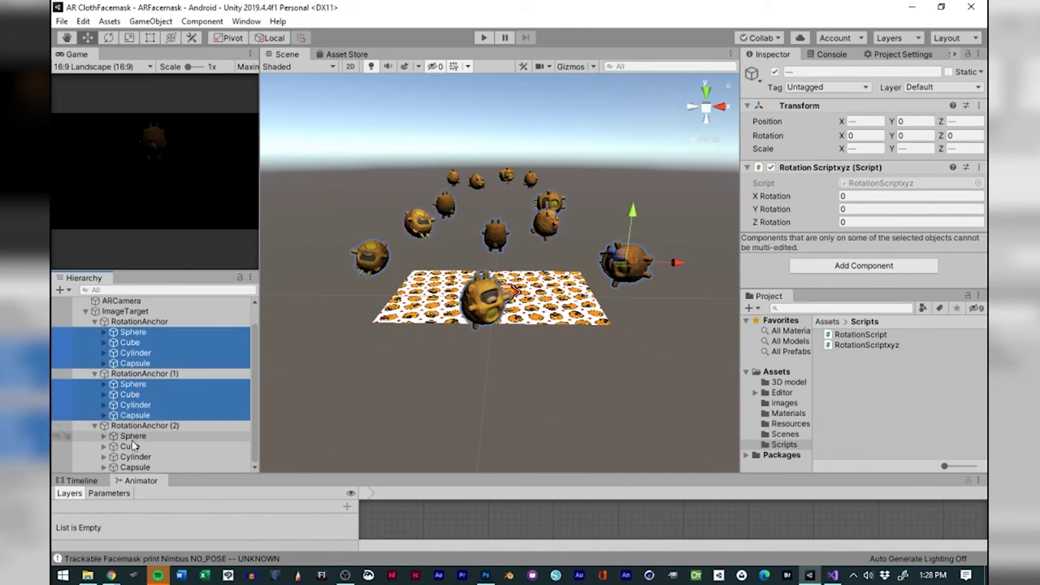
left_click(135, 467, "ctrl")
left_click(135, 457, "ctrl")
left_click(130, 447, "ctrl")
left_click(134, 436, "ctrl")
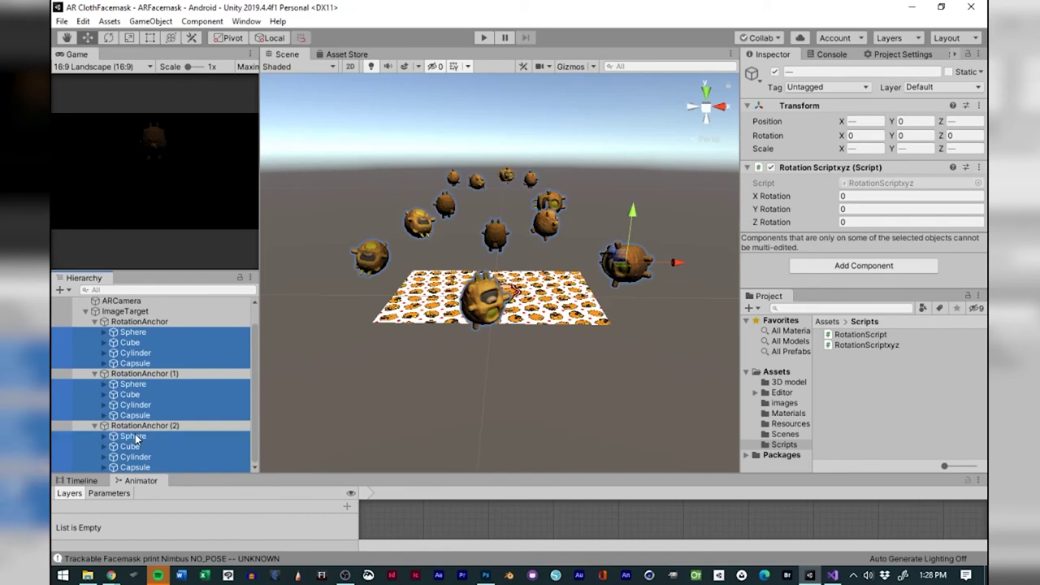
Set the shared Rotation Scriptxyz speeds to X 45, Y -30 and Z 60.
left_click_drag(816, 202, 71, 208)
left_click(808, 199)
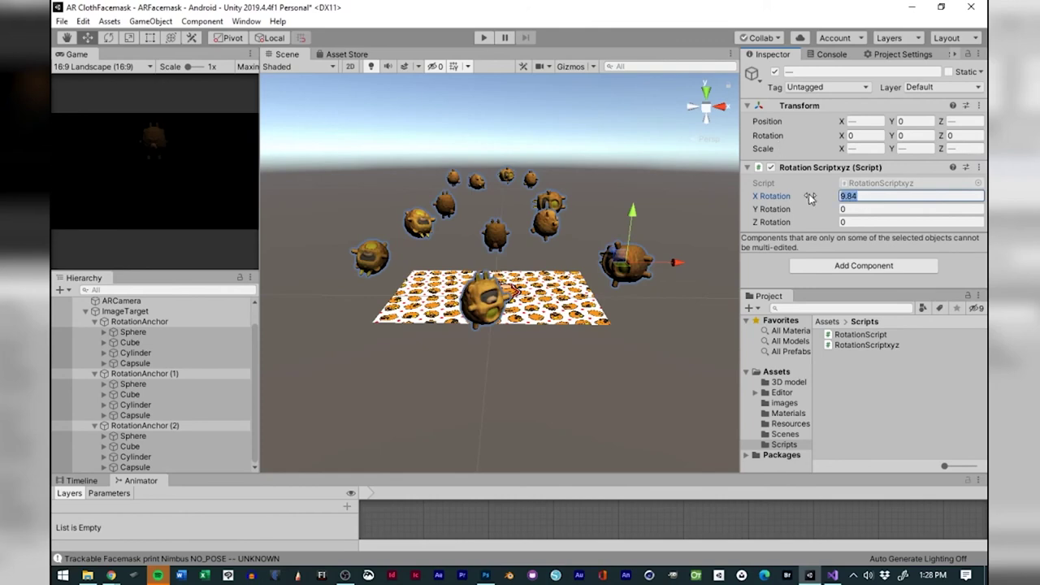
type("45")
left_click(829, 211)
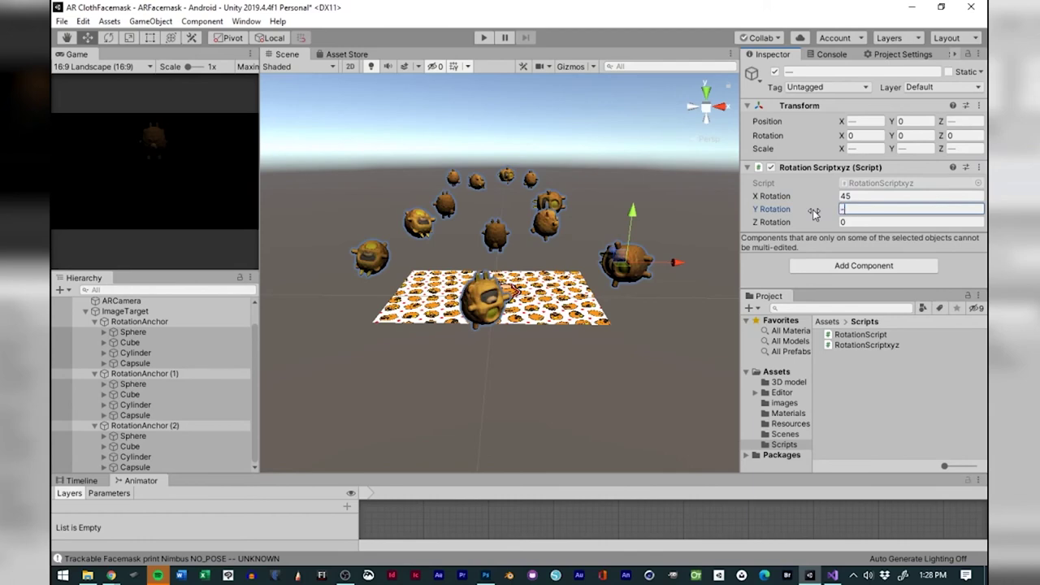
type("-30")
left_click(824, 221)
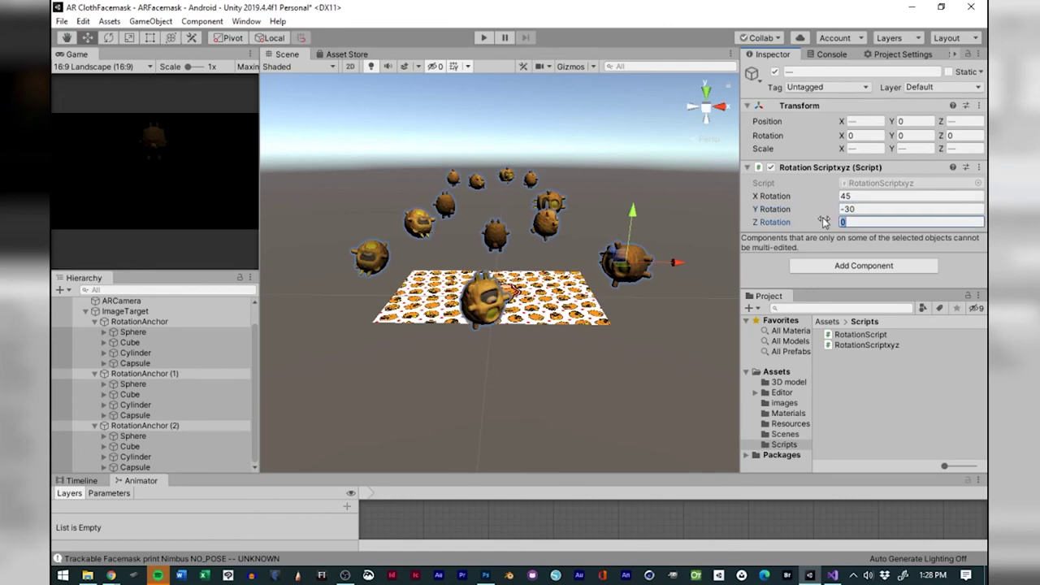
type("60")
Review the RotationAnchor (1) shapes' shared Y Rotation value of -30.
left_click(130, 383)
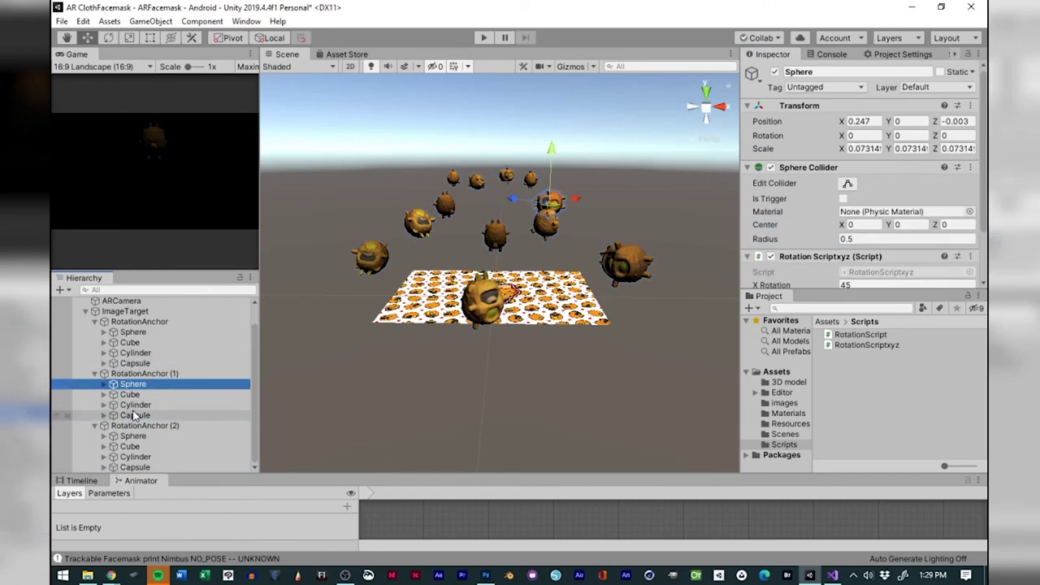
left_click(135, 415, "shift")
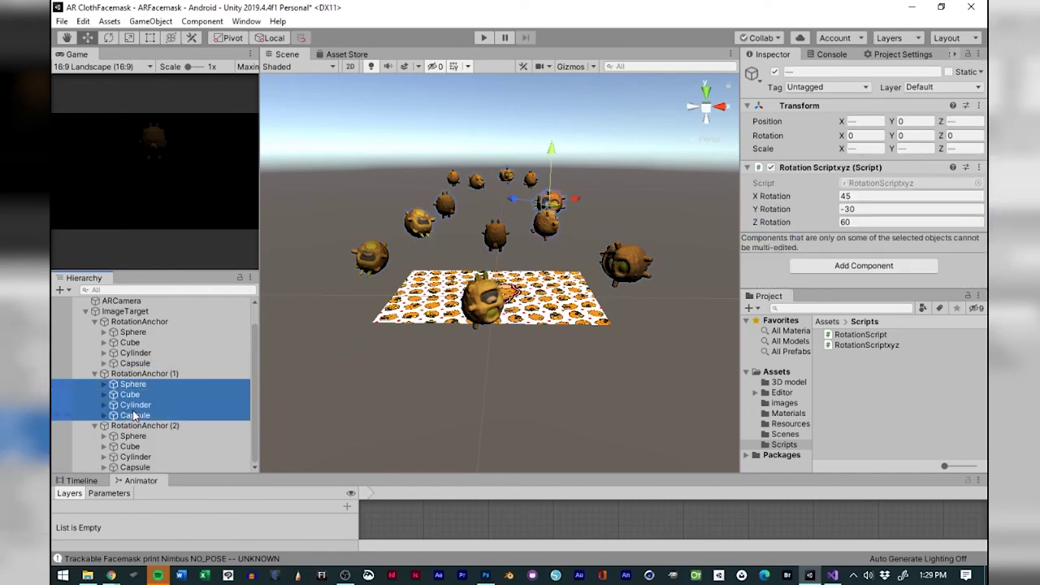
left_click(849, 208)
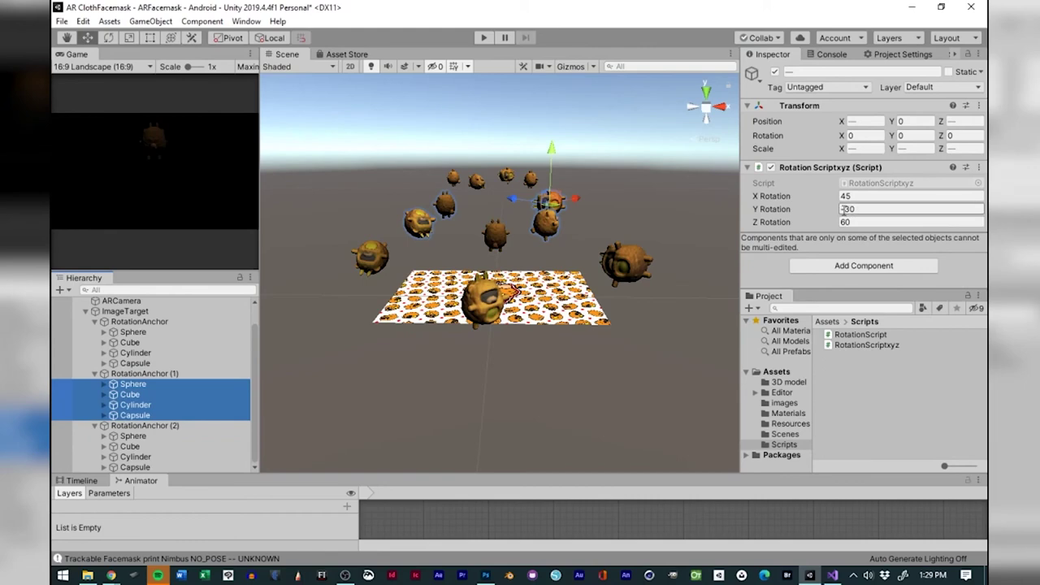
double_click(846, 208)
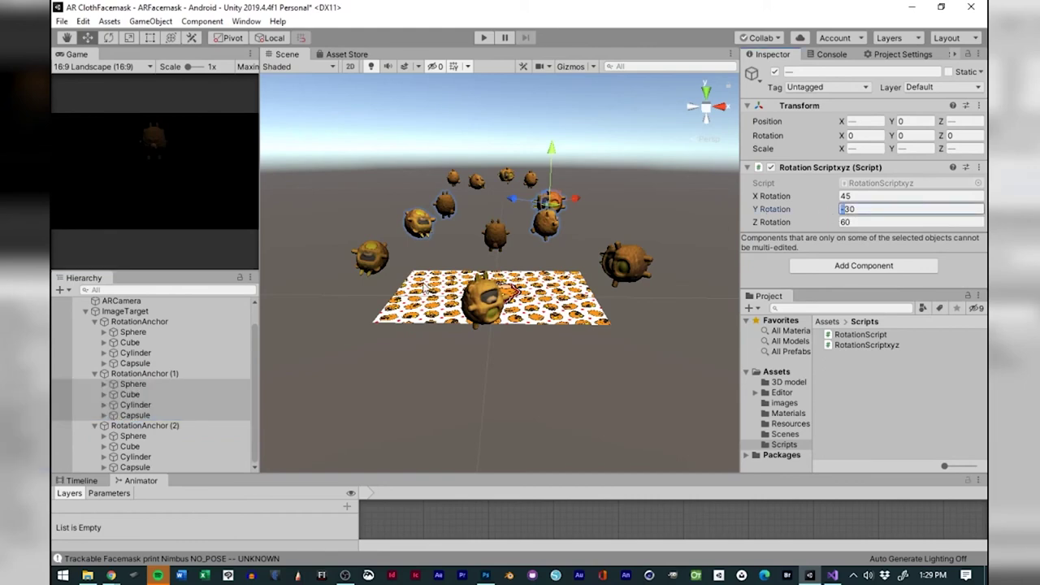
left_click(130, 395)
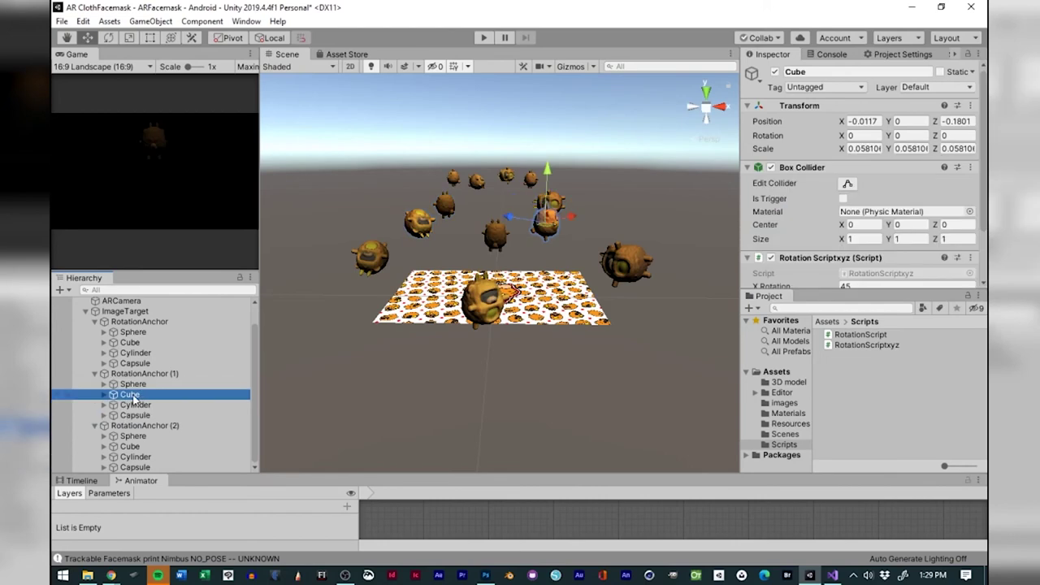
Select the three Cubes and set their Y Rotation to 50.
left_click(130, 342, "ctrl")
left_click(130, 446, "ctrl")
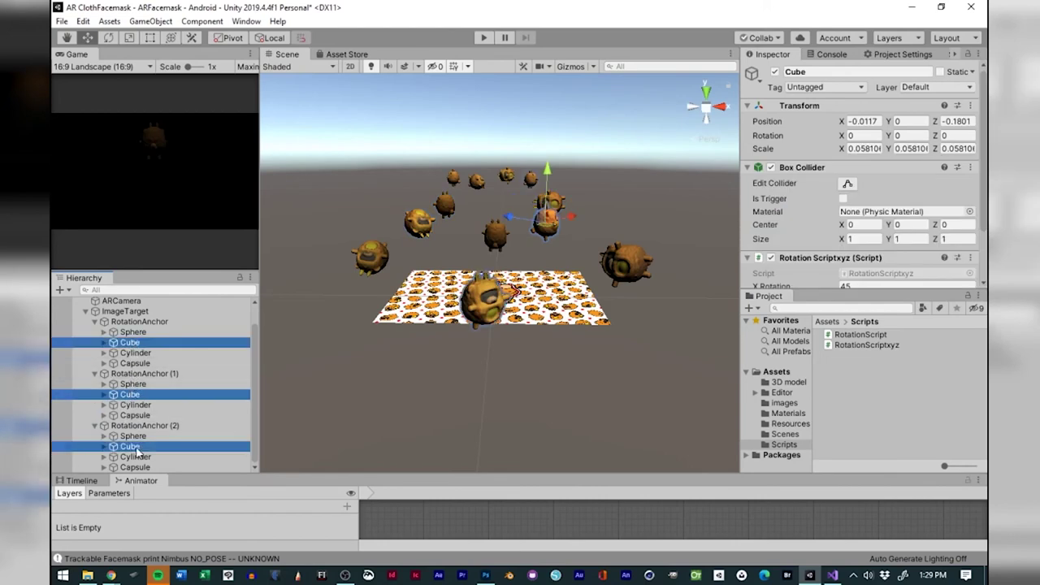
scroll(791, 210, "down", 2)
left_click(849, 235)
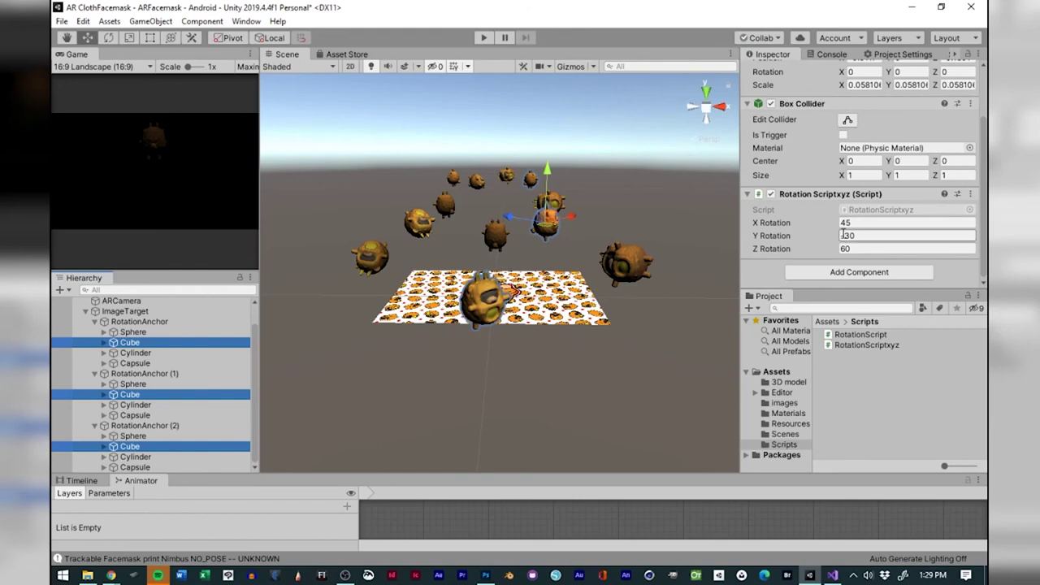
left_click(868, 237)
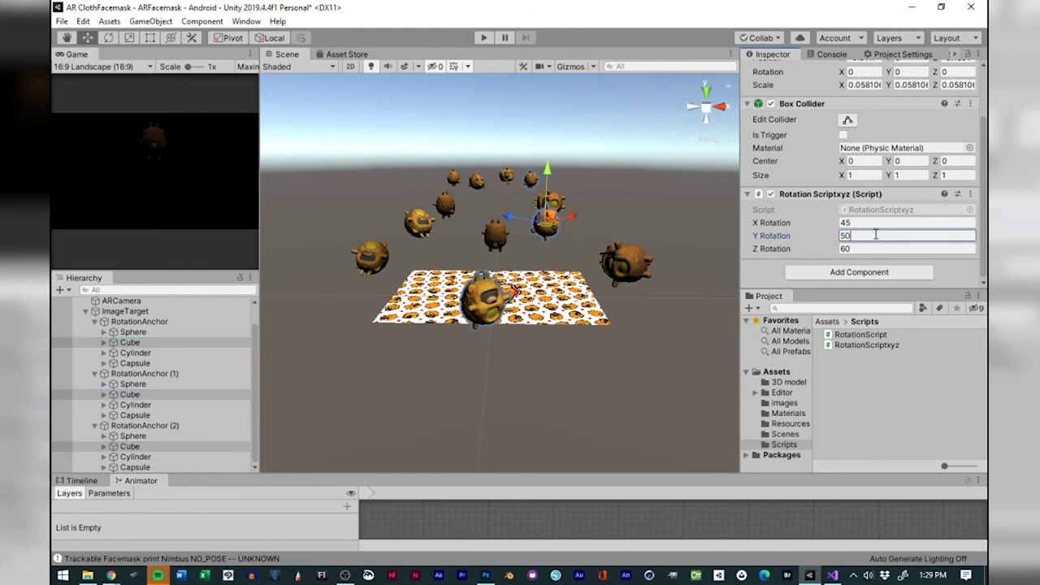
Select the three Capsules and set their X Rotation to 66.
left_click(134, 468)
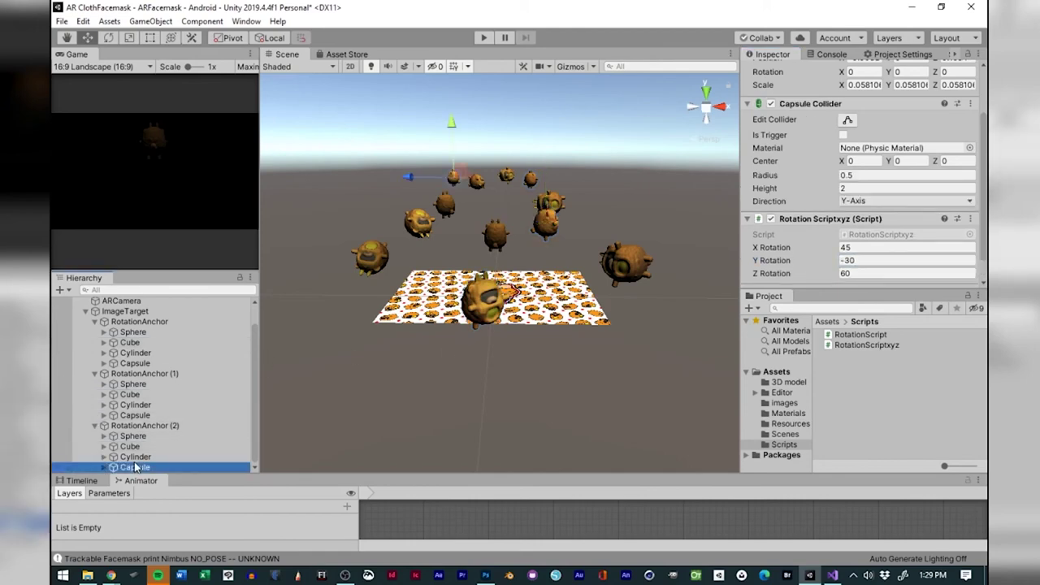
left_click(135, 415, "ctrl")
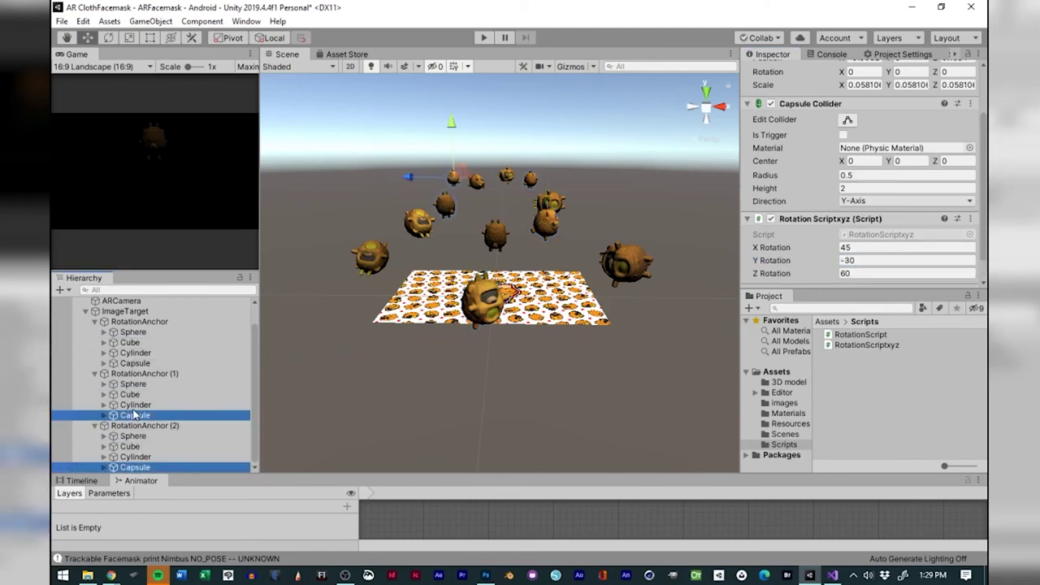
left_click(136, 363, "ctrl")
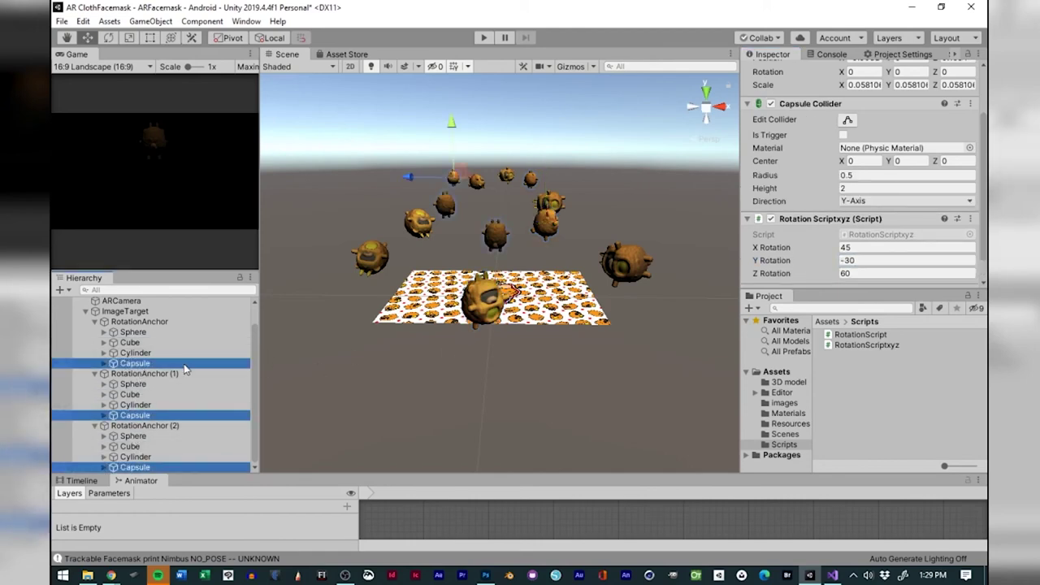
left_click(812, 246)
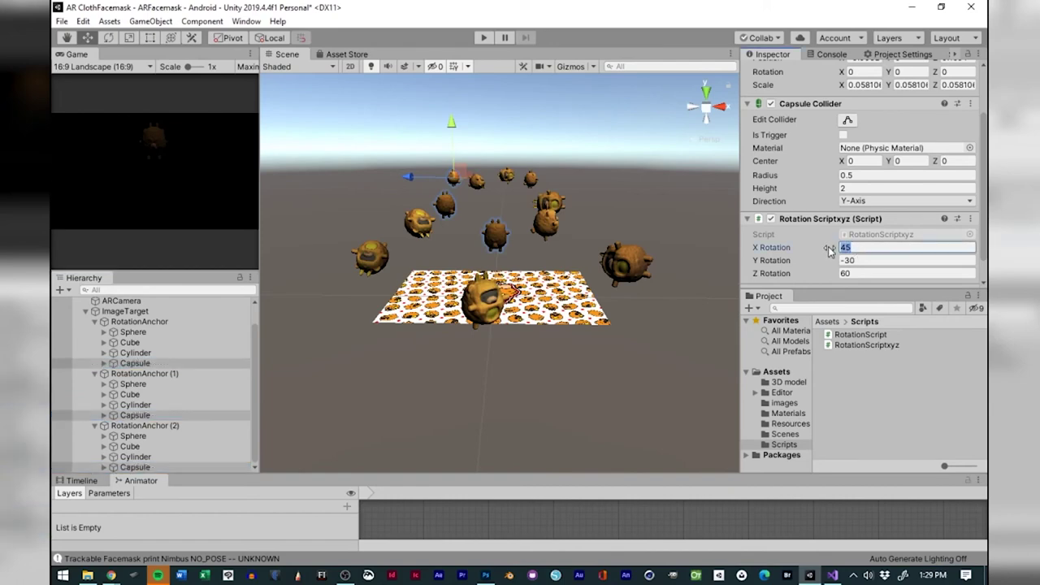
type("66")
Select the three Spheres, set Z Rotation to -100 and Y Rotation to 20.
left_click(135, 395)
left_click(142, 407)
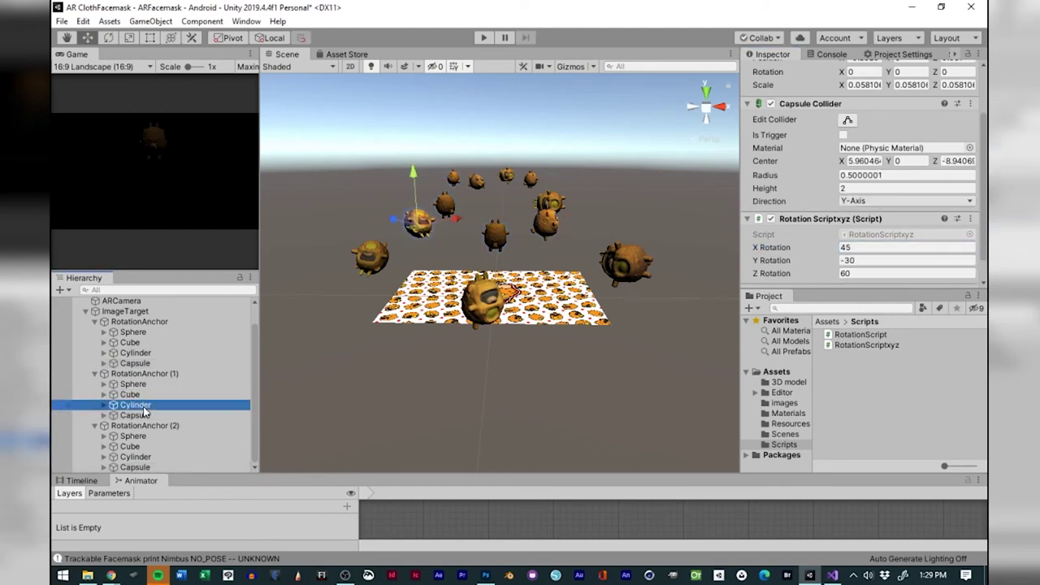
left_click(136, 437)
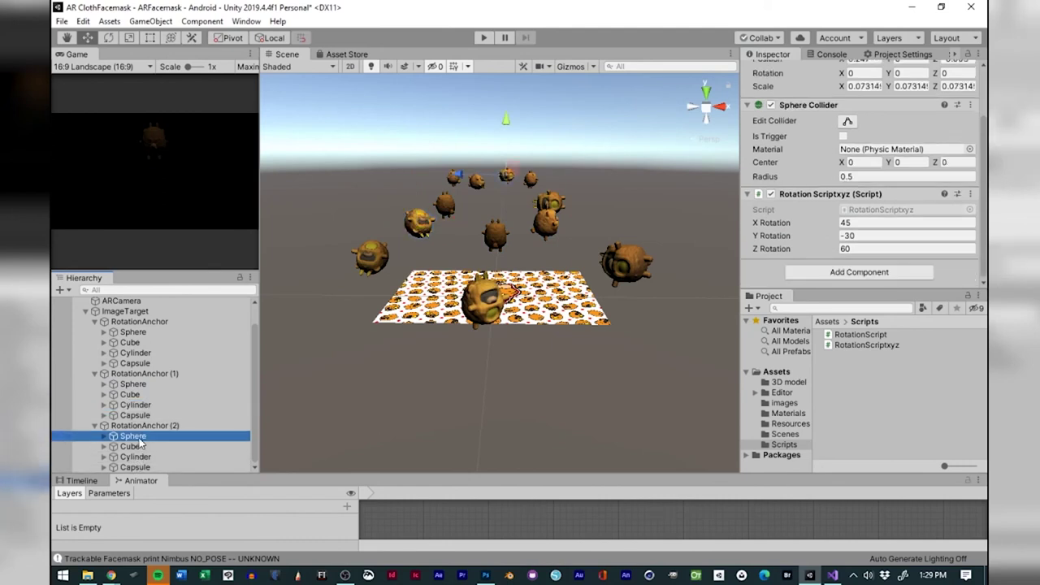
left_click(133, 332, "ctrl")
left_click(133, 383, "ctrl")
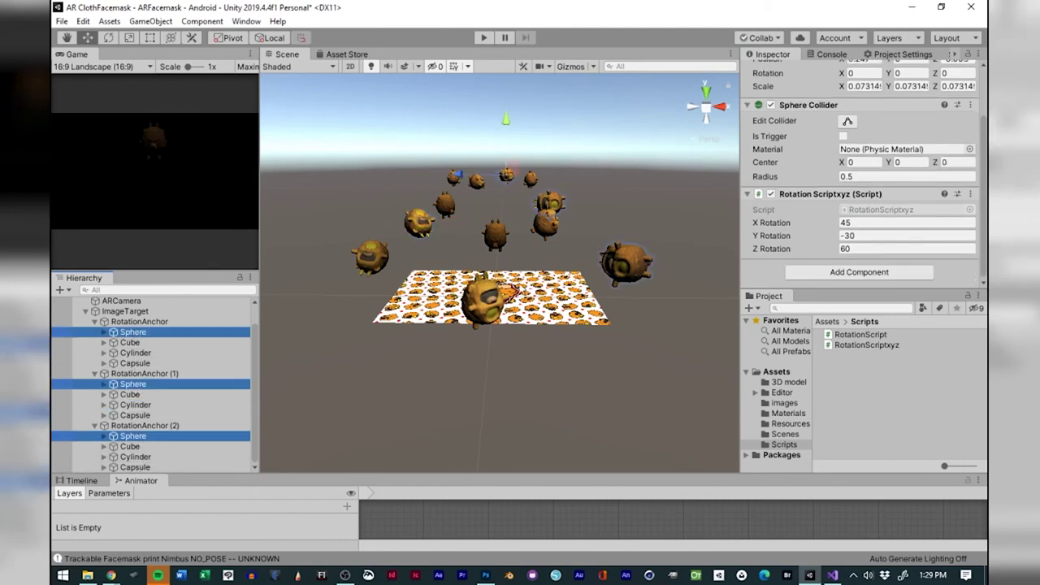
left_click(842, 251)
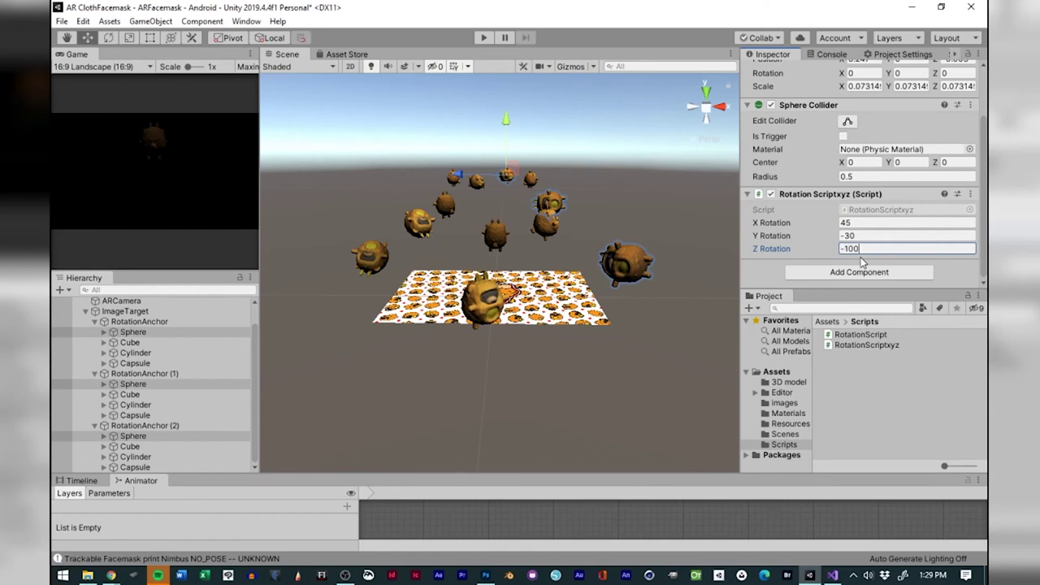
left_click(846, 237)
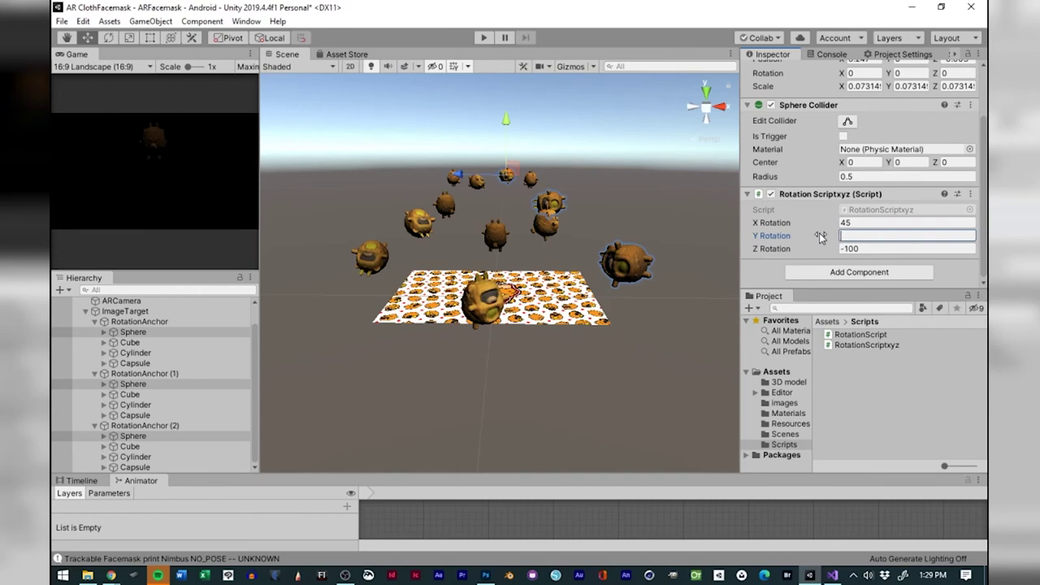
type("20")
left_click(130, 394)
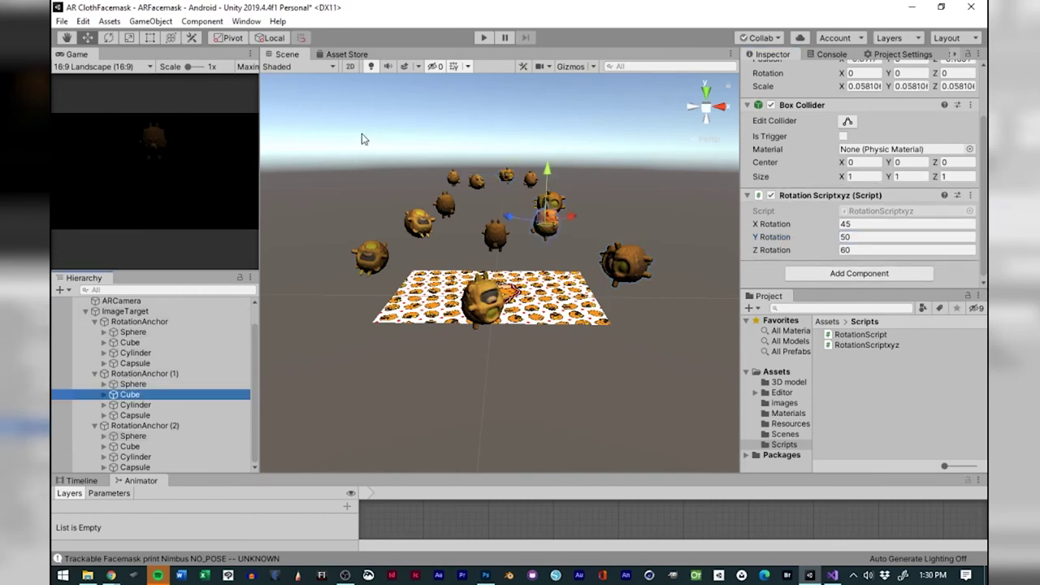
left_click(62, 22)
Save the scene, then run and stop a Play-mode test of the spinning shapes.
left_click(83, 70)
left_click_drag(555, 236, 546, 324, "alt")
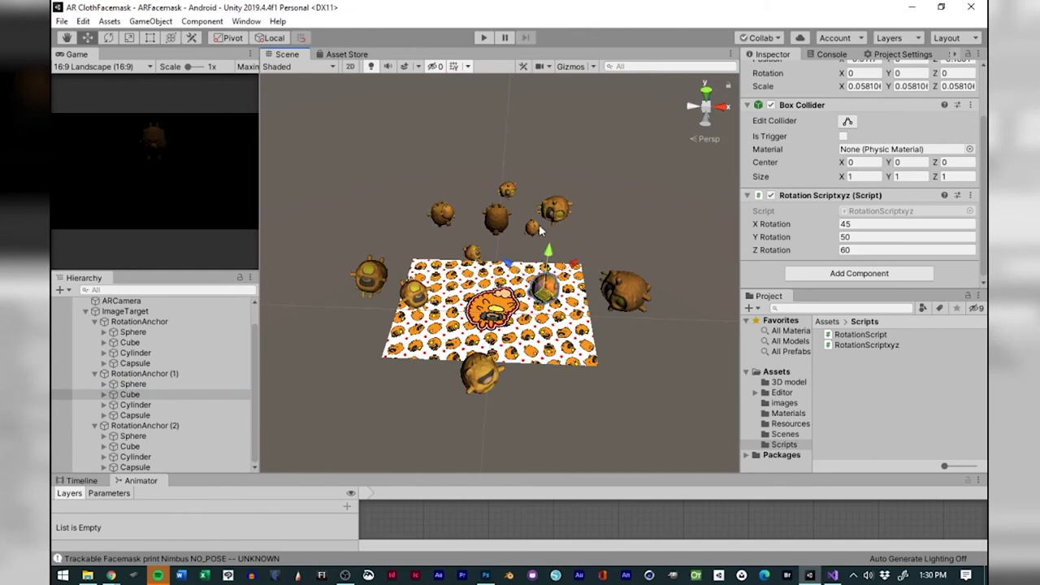
left_click(482, 38)
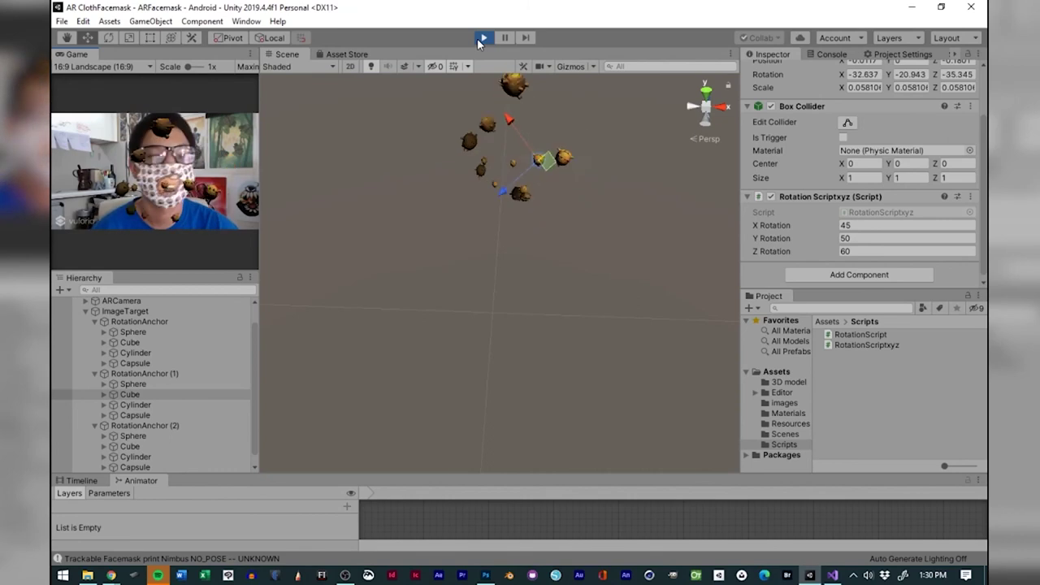
left_click(482, 38)
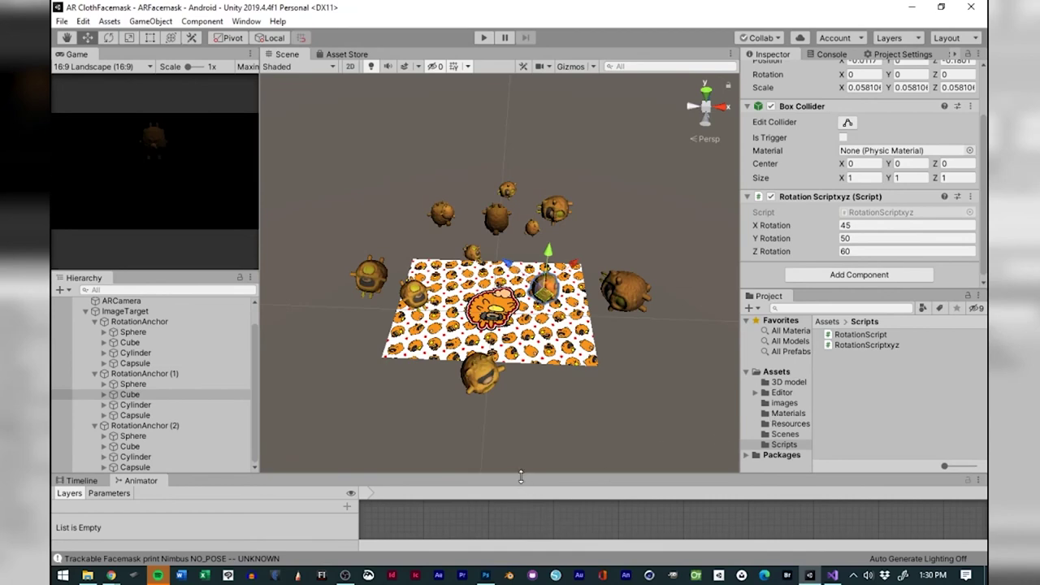
Create a new folder named Animation in the project's Assets.
left_click_drag(521, 475, 544, 356)
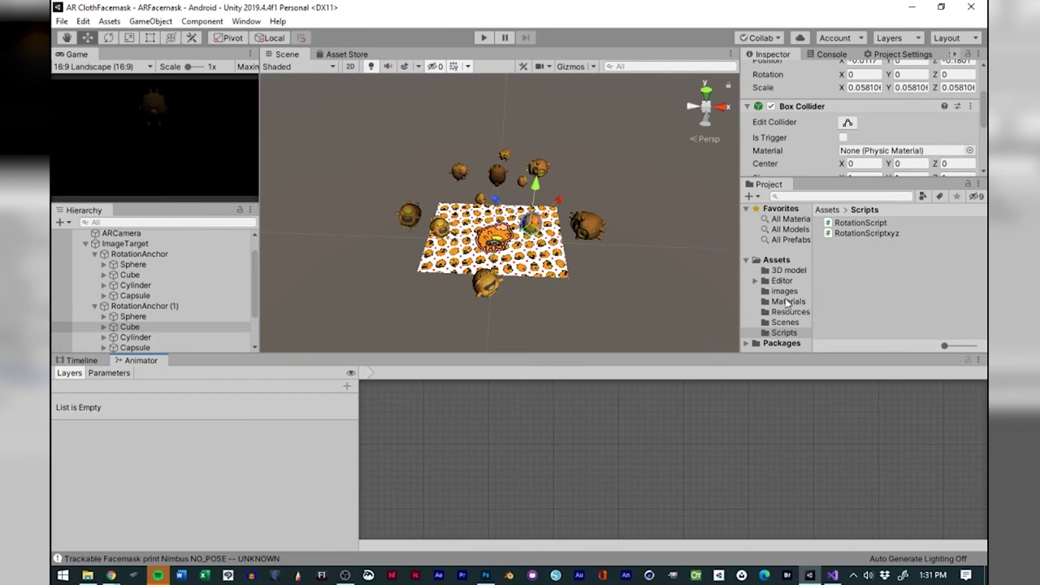
left_click(777, 261)
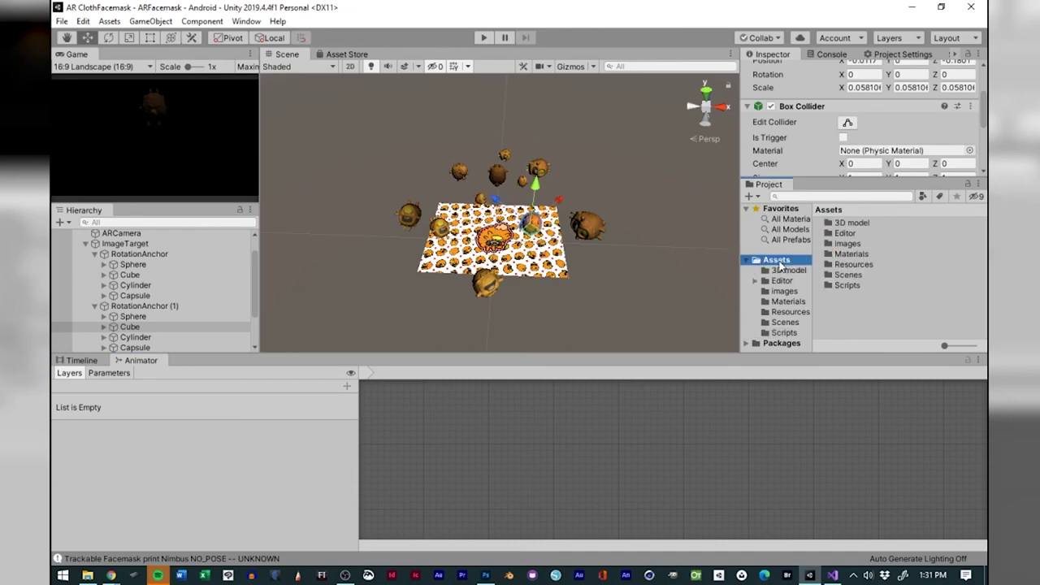
right_click(842, 308)
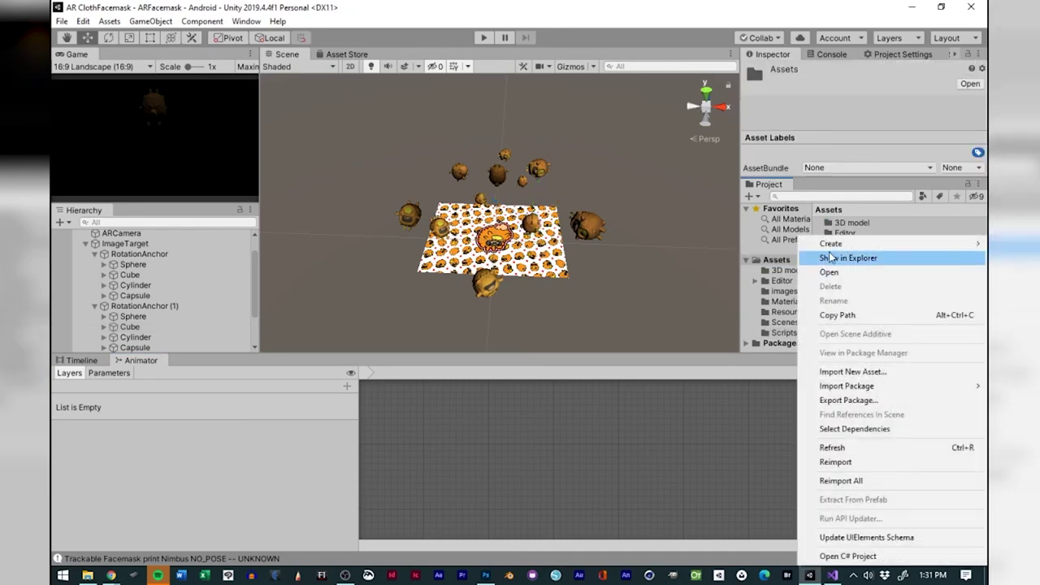
mouse_move(833, 245)
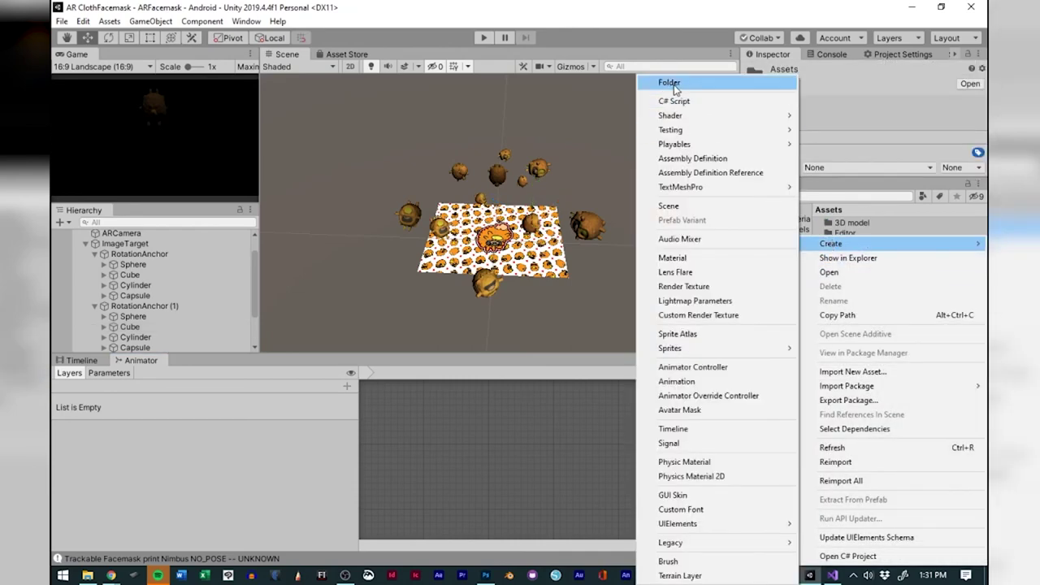
left_click(669, 83)
type("Animation")
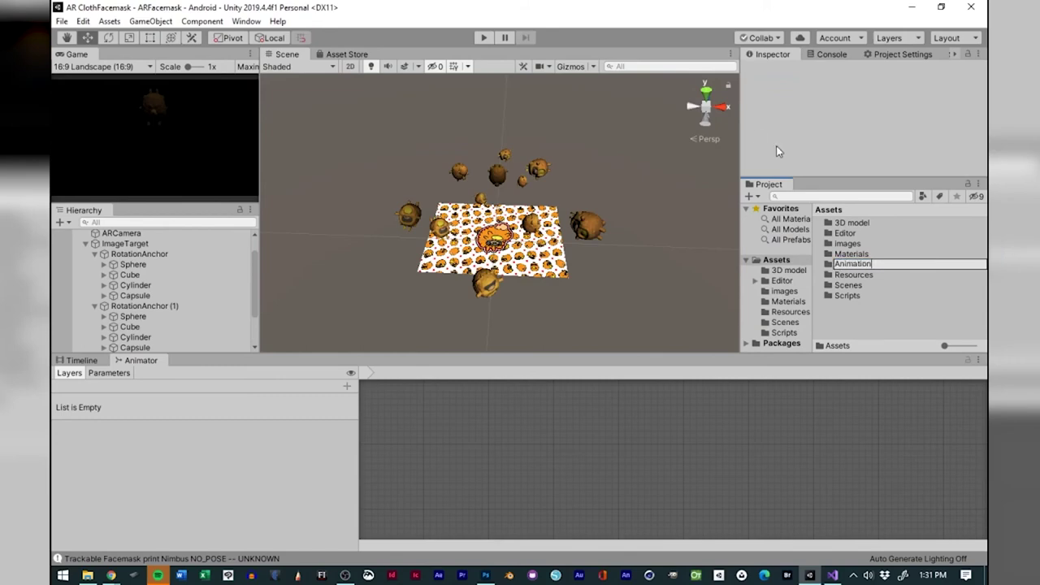
key("Return")
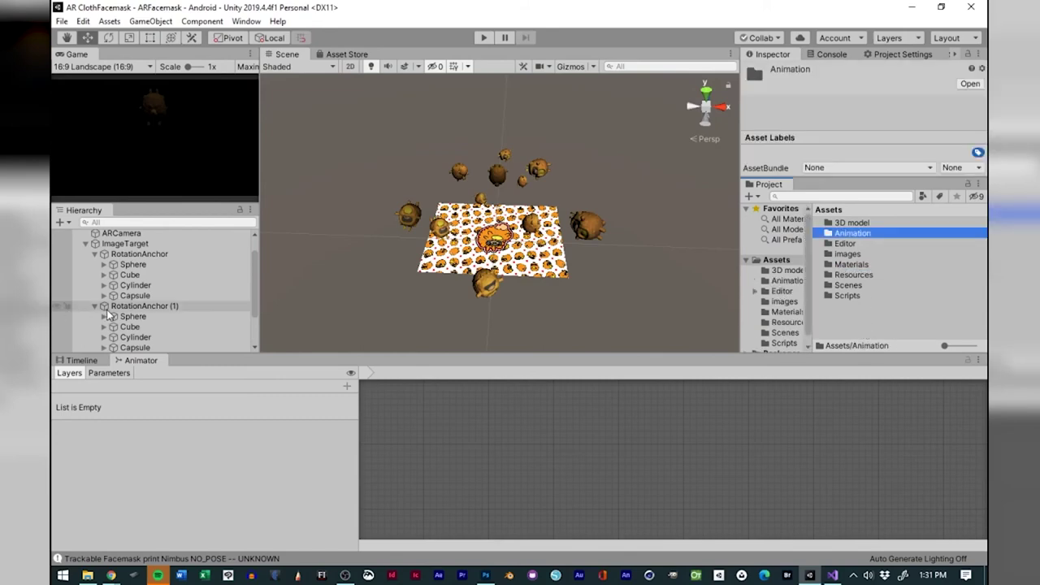
scroll(147, 299, "up", 2)
Collapse the three RotationAnchors and create an empty GameObject named AnimationController.
left_click(94, 276)
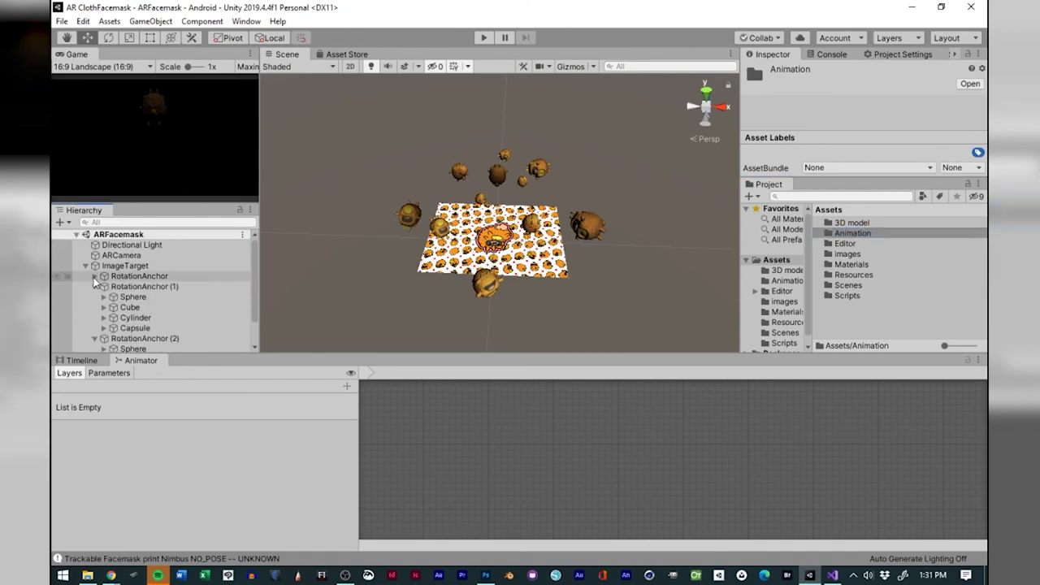
left_click(94, 286)
left_click(94, 298)
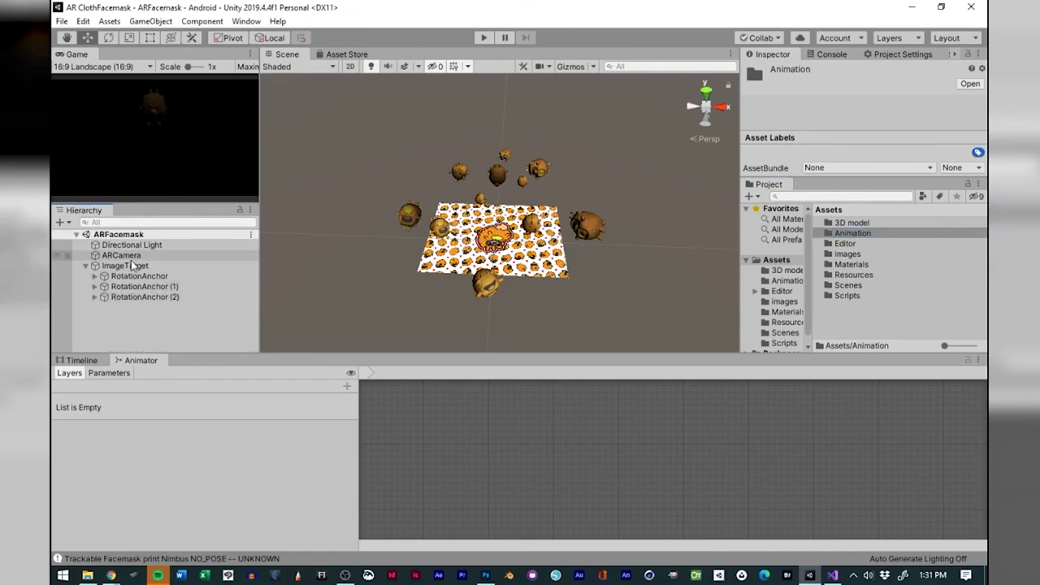
left_click(149, 326)
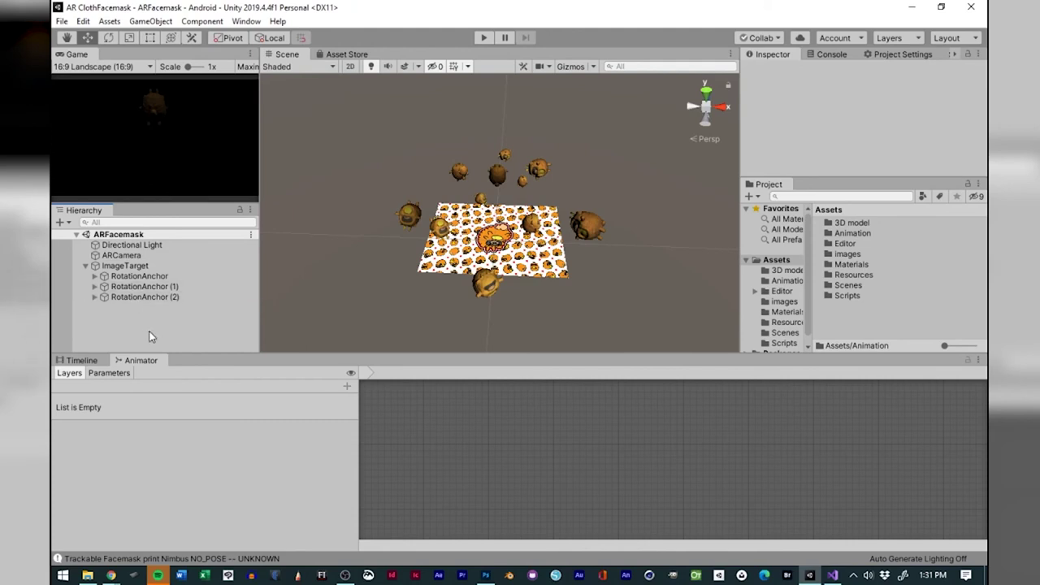
right_click(148, 330)
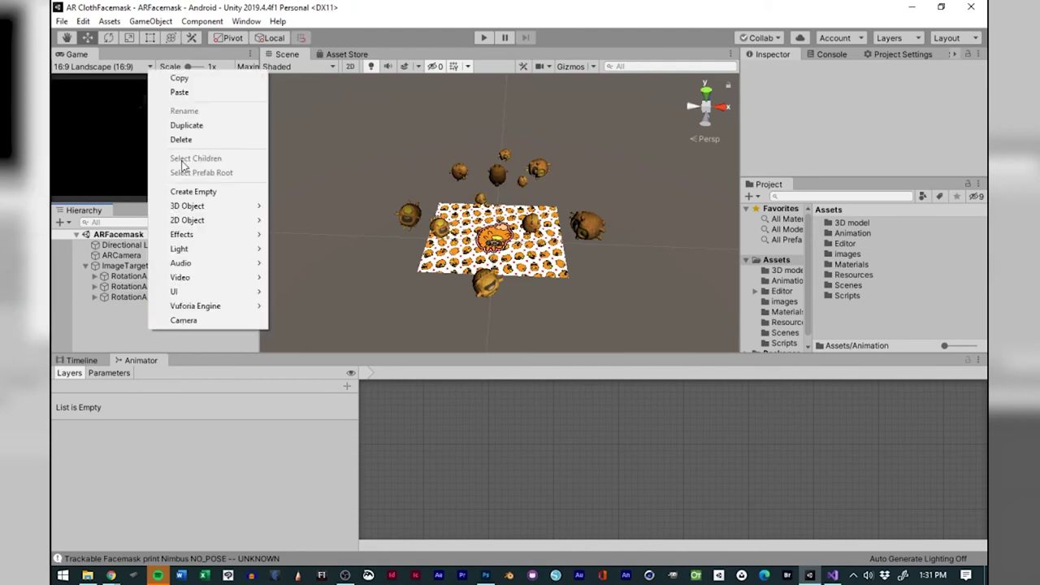
left_click(216, 198)
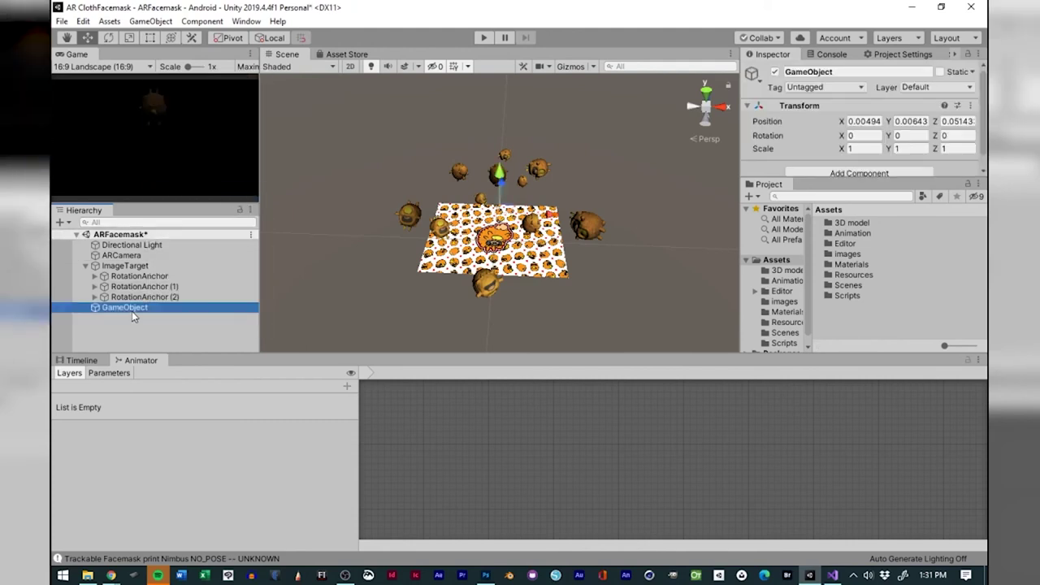
type("Anima")
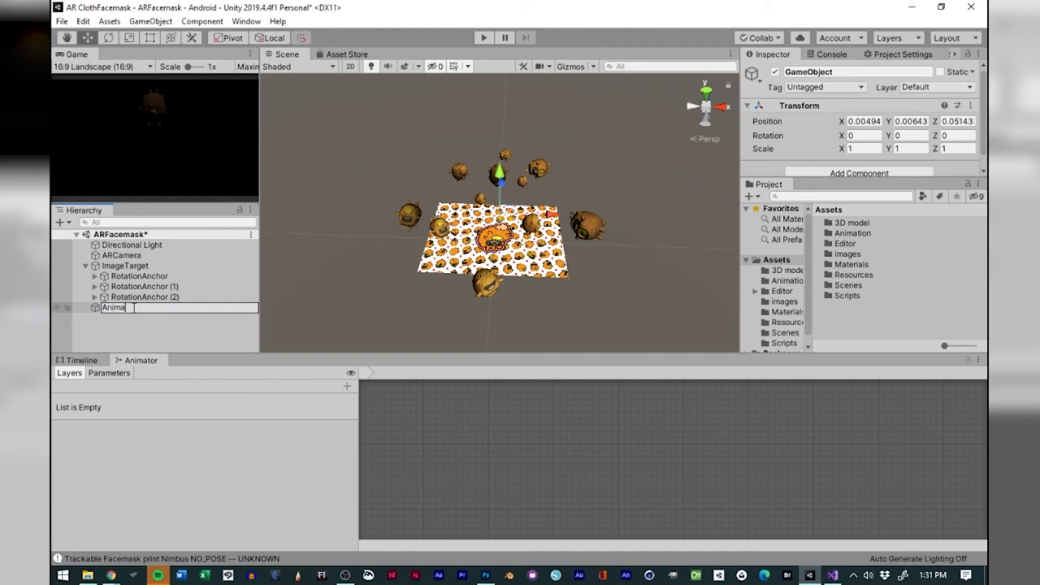
type("tionController")
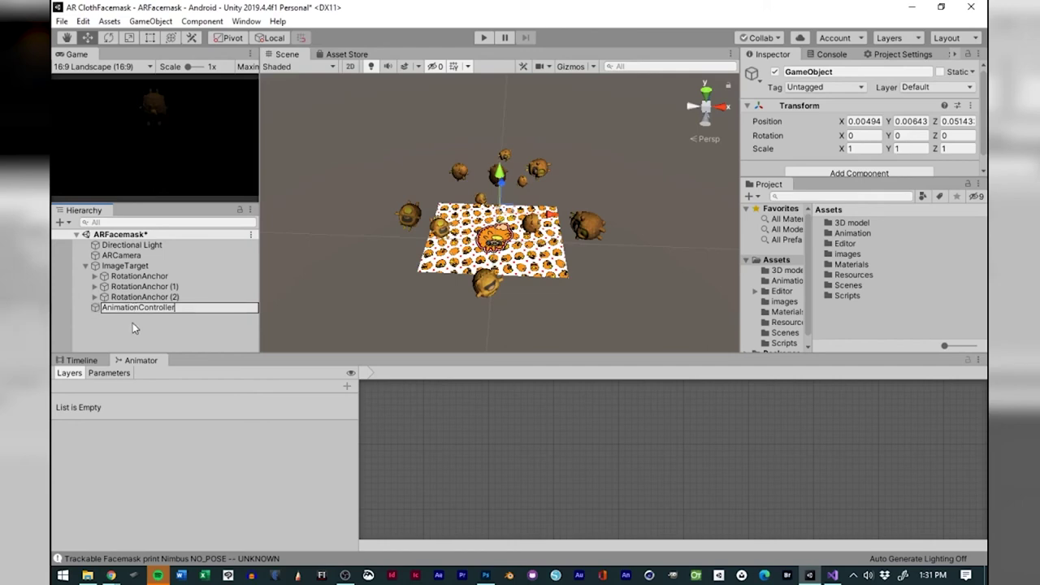
left_click(134, 329)
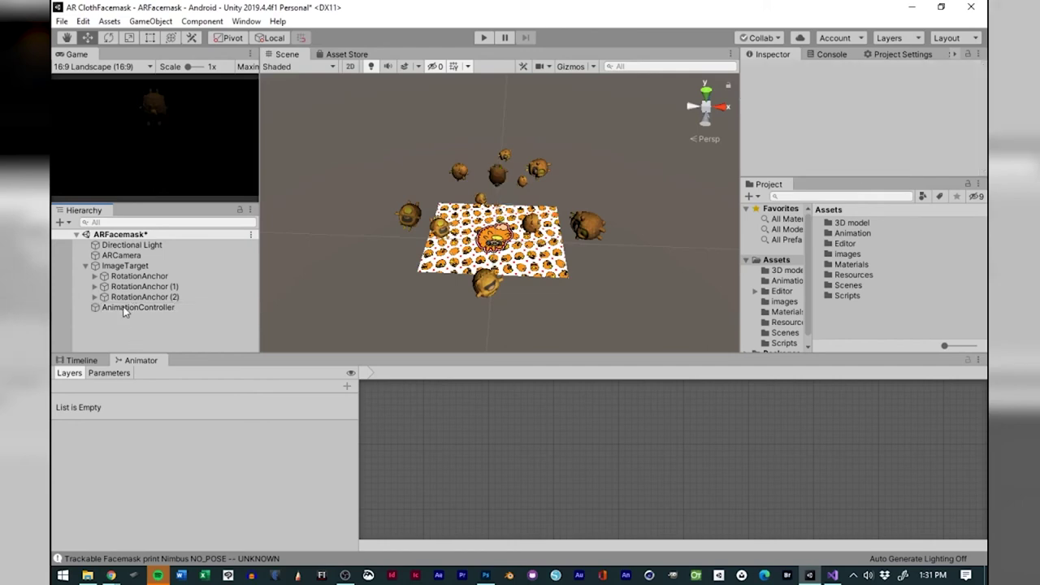
Parent the three RotationAnchors to AnimationController and nest it under ImageTarget.
left_click(139, 276)
left_click(143, 297, "shift")
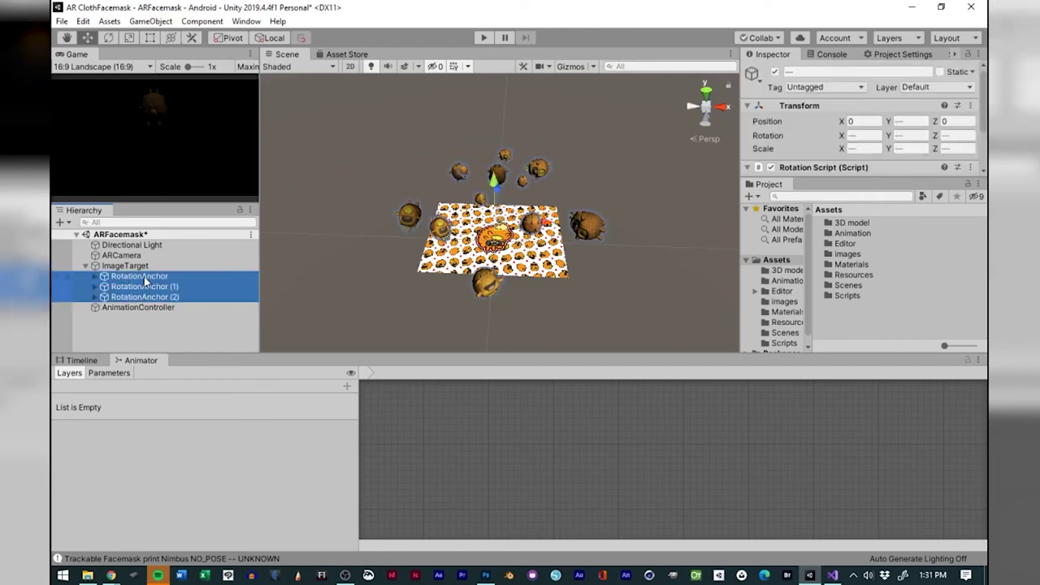
left_click_drag(144, 298, 147, 308)
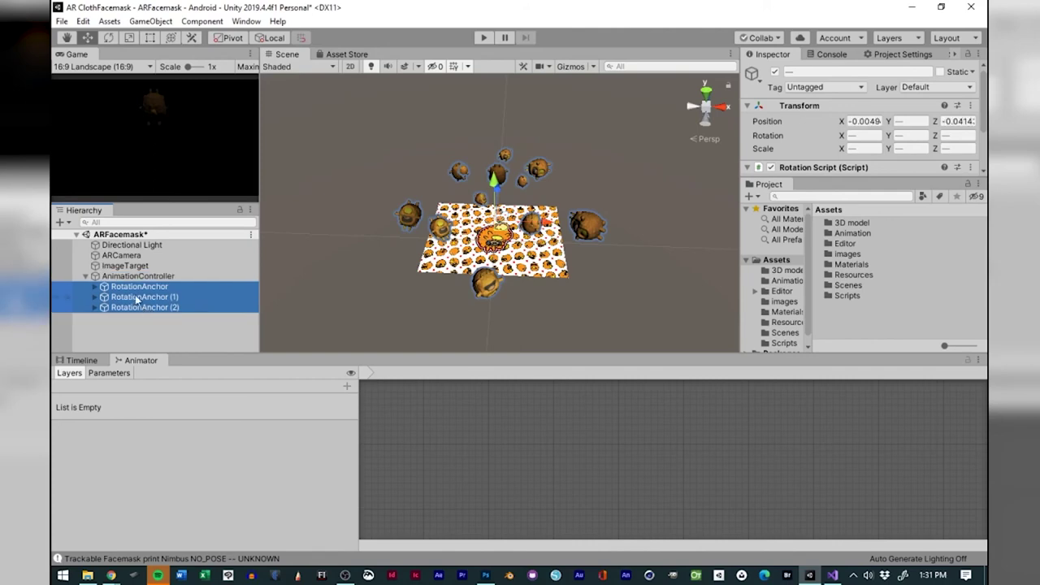
left_click(85, 276)
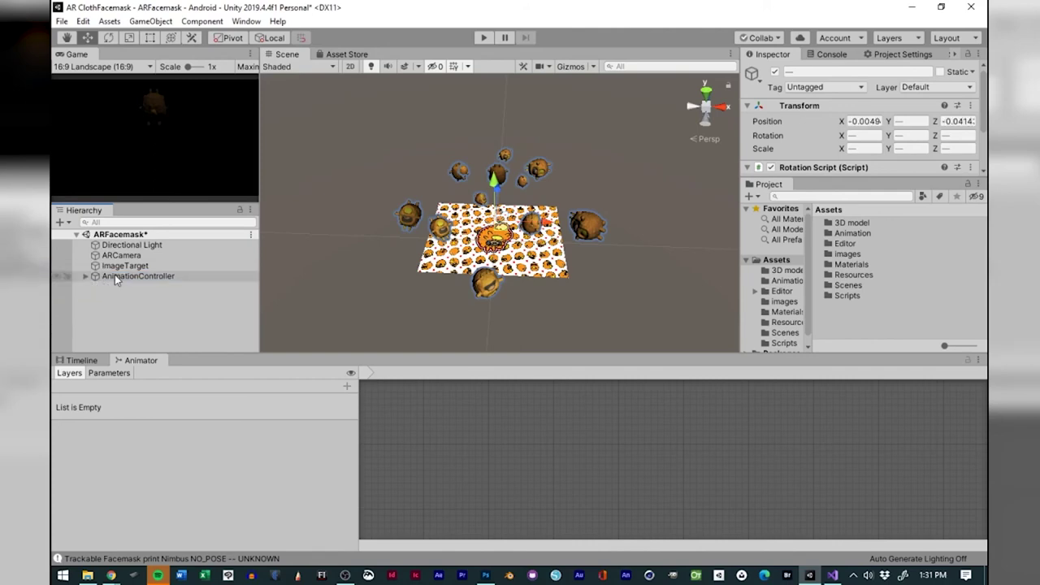
left_click(106, 277)
left_click_drag(107, 277, 110, 269)
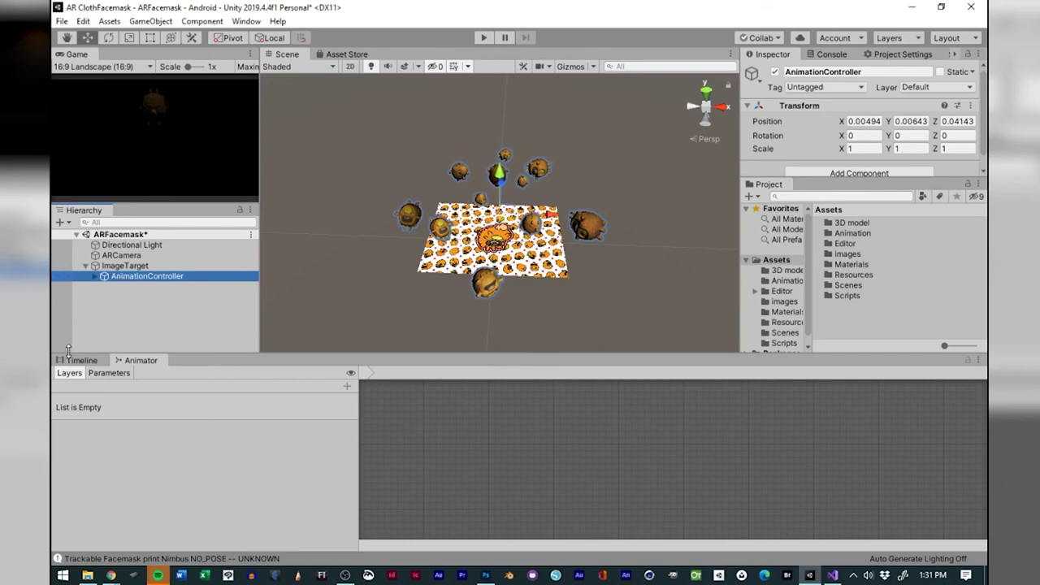
left_click(213, 22)
mouse_move(240, 24)
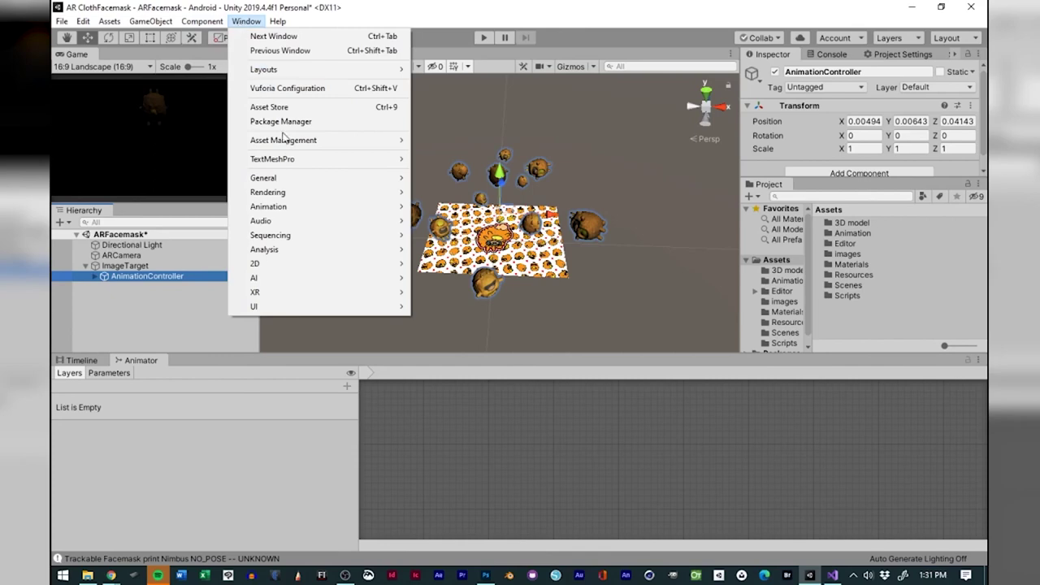
Open the Timeline editor and create a Director and timeline for AnimationController.
mouse_move(317, 243)
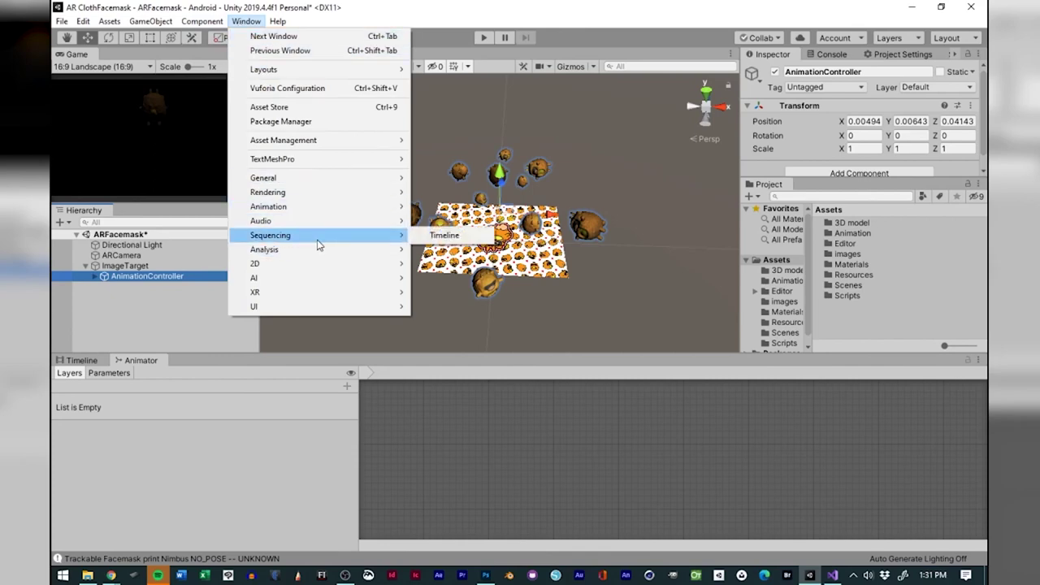
left_click(426, 237)
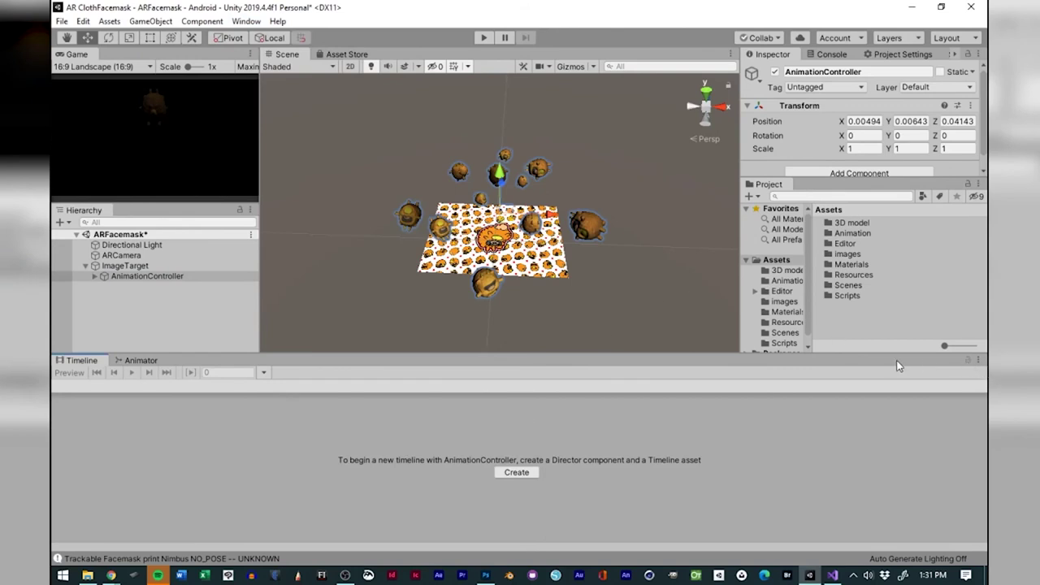
left_click(979, 359)
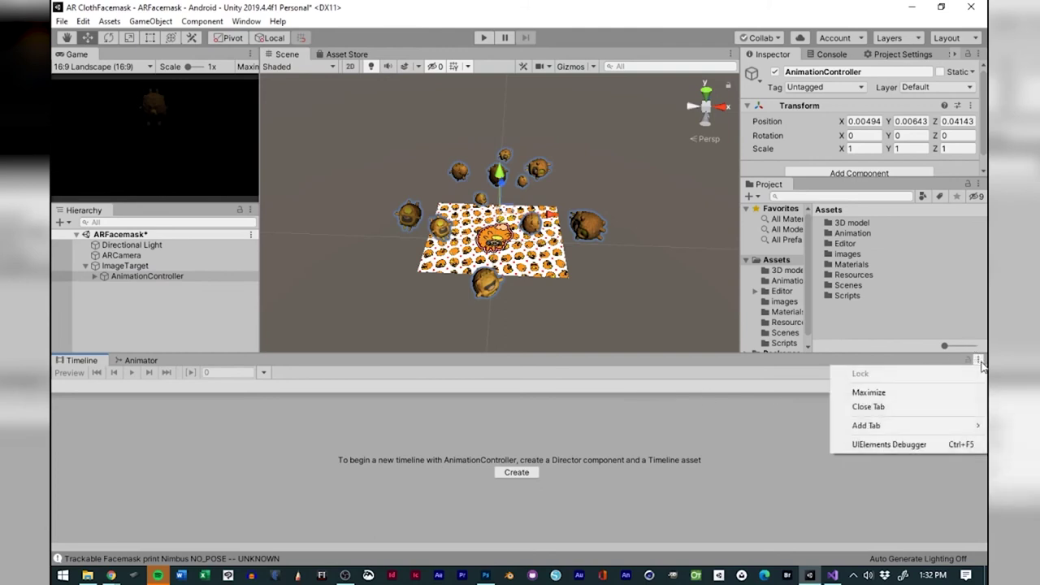
left_click(819, 374)
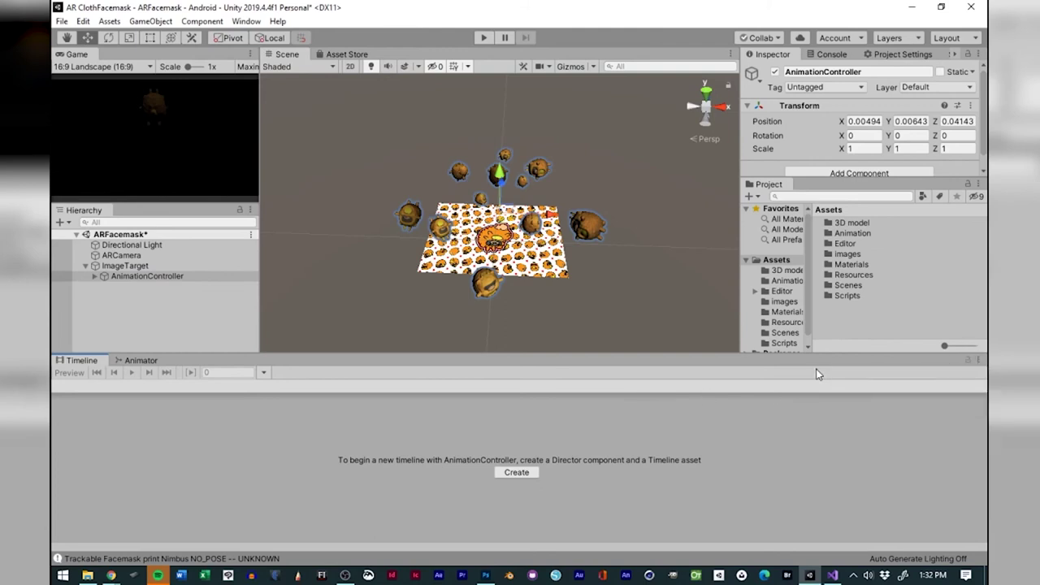
left_click(144, 278)
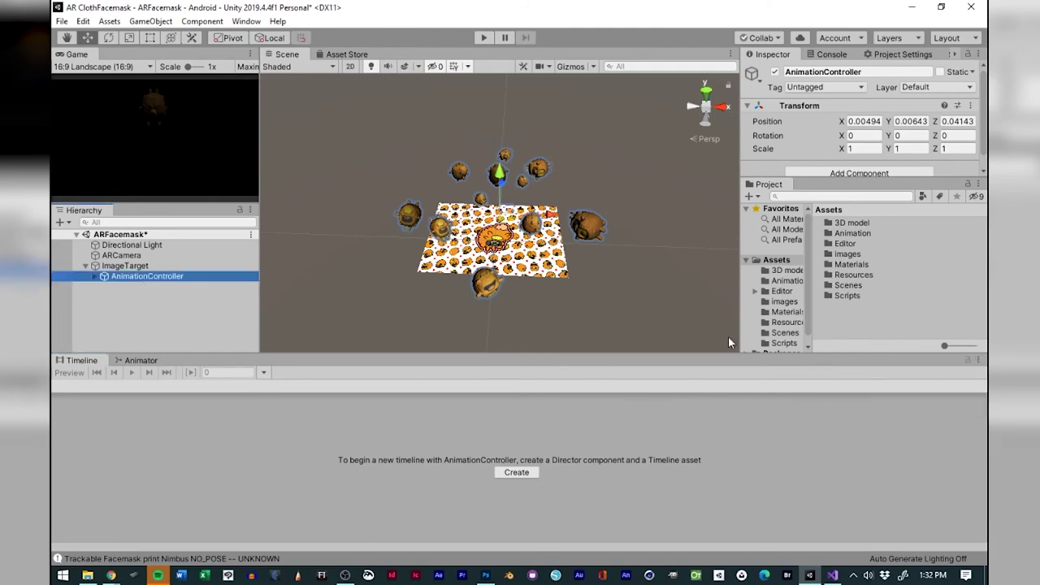
left_click(978, 359)
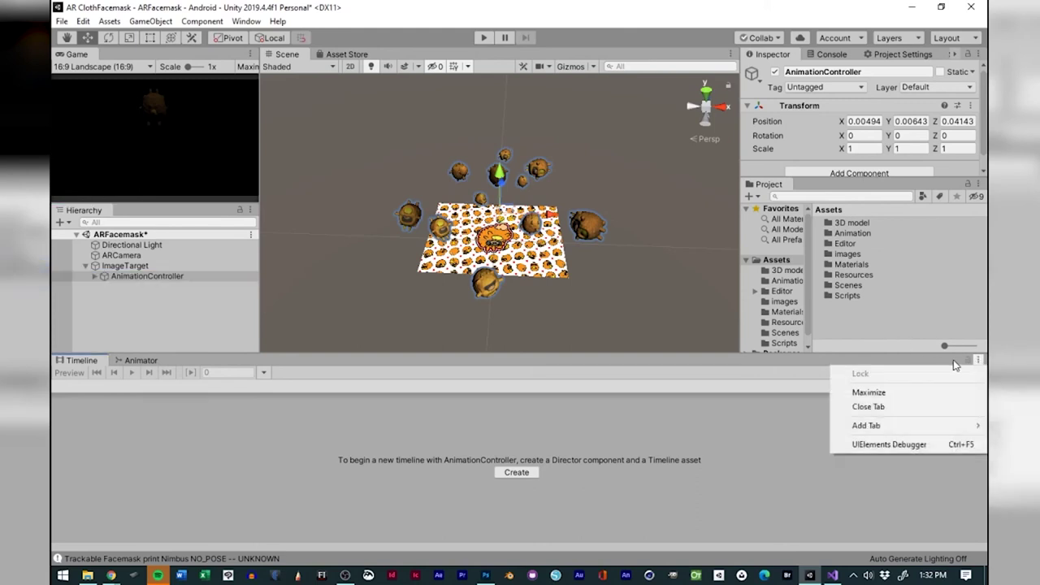
left_click(785, 371)
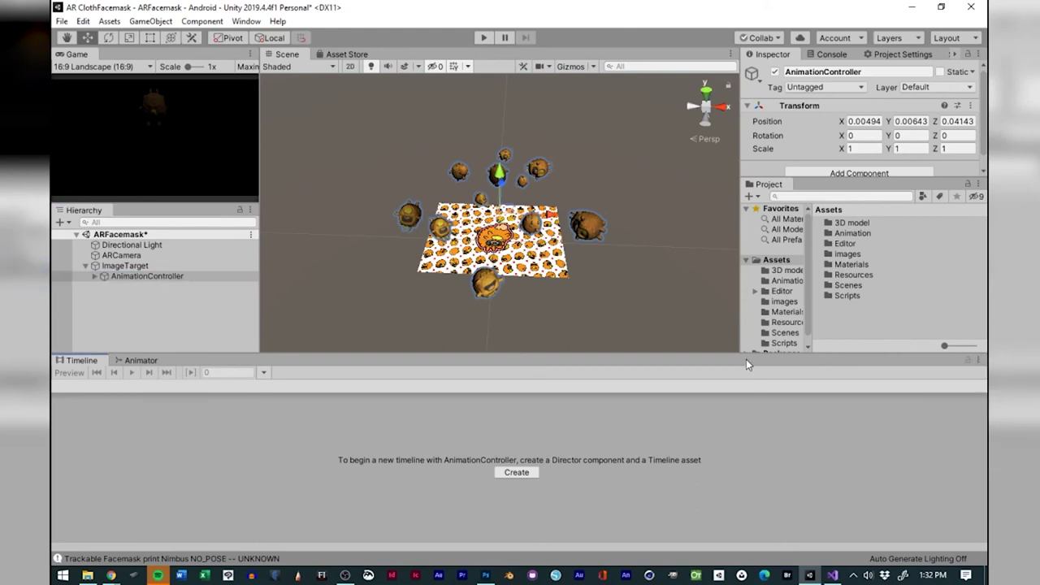
left_click(146, 278)
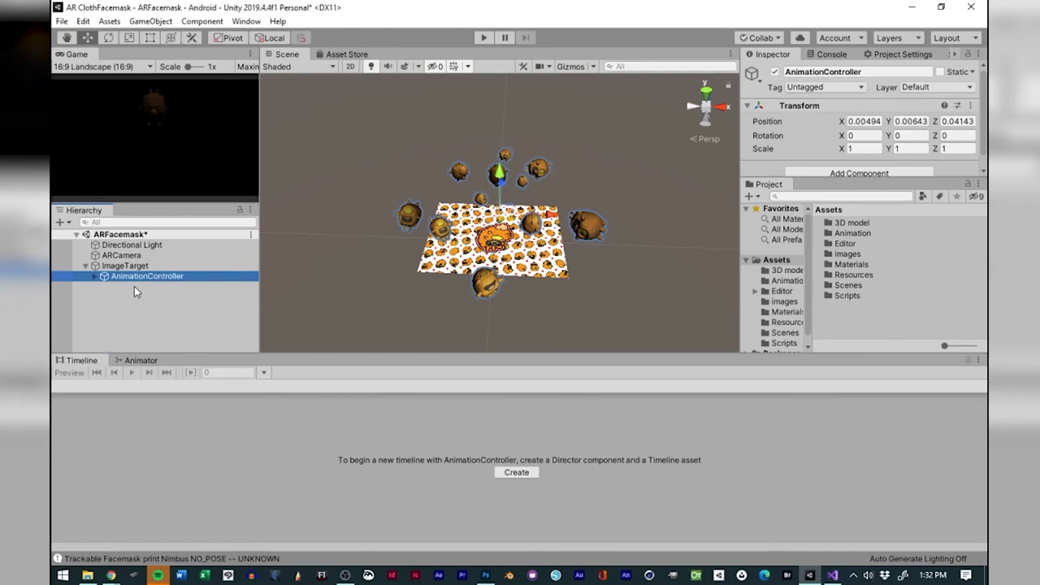
left_click(520, 473)
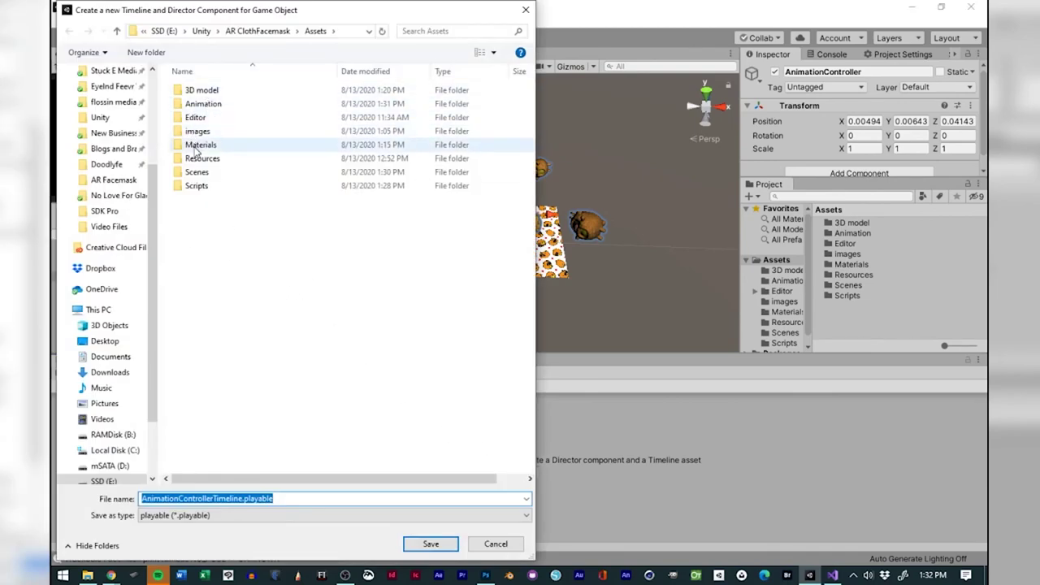
Save the timeline as ARFacemaskTimeline.playable in the Animation folder.
double_click(202, 104)
left_click(179, 497)
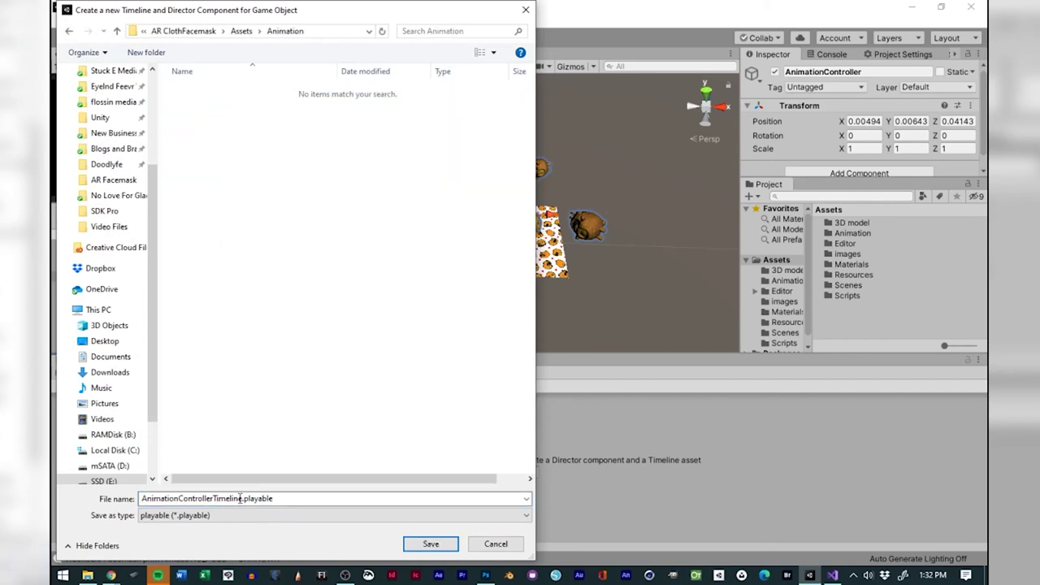
left_click(238, 498)
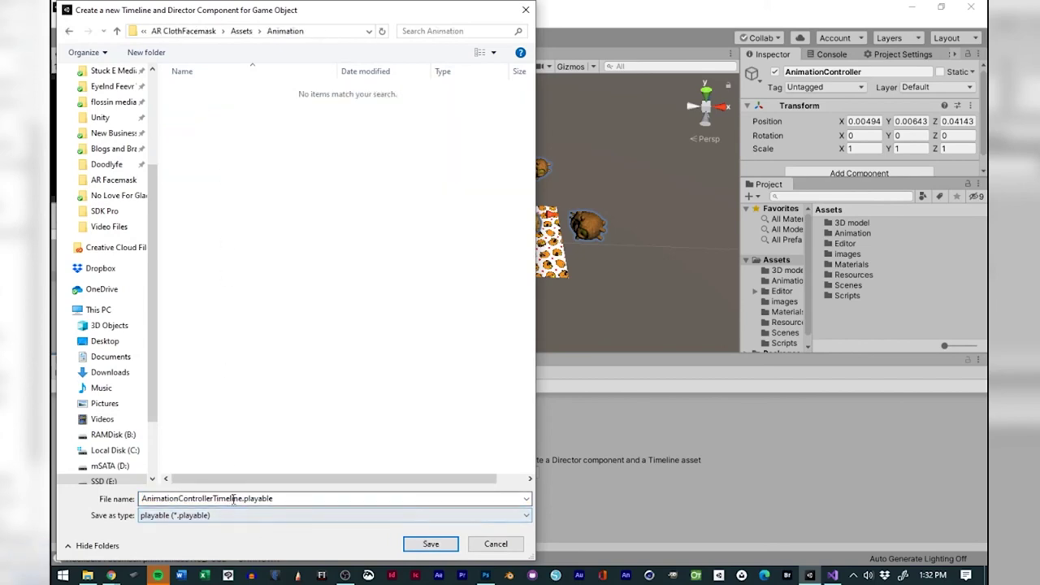
double_click(243, 498)
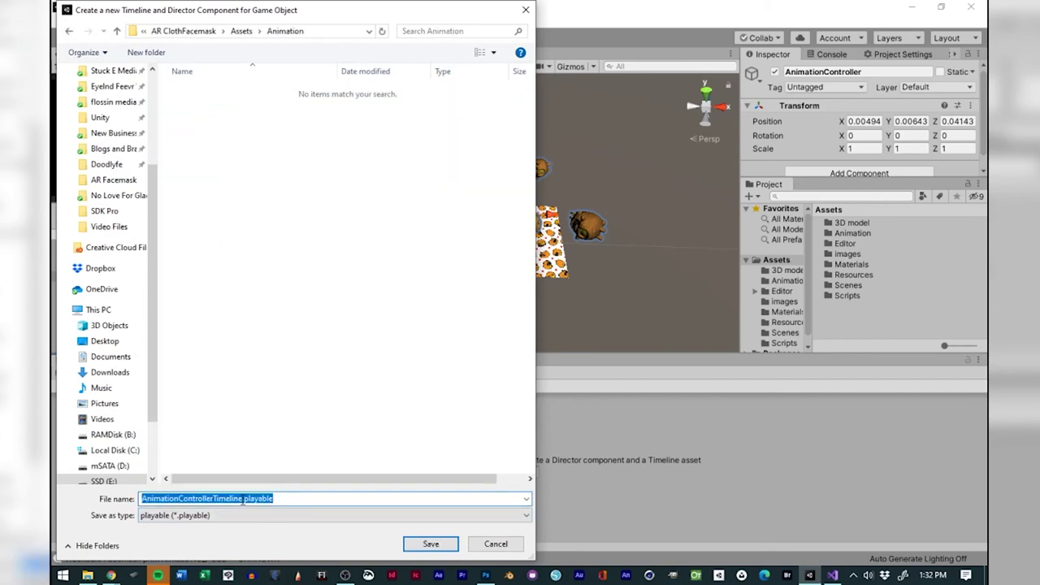
left_click_drag(242, 502, 94, 498)
type("AR")
type("Face")
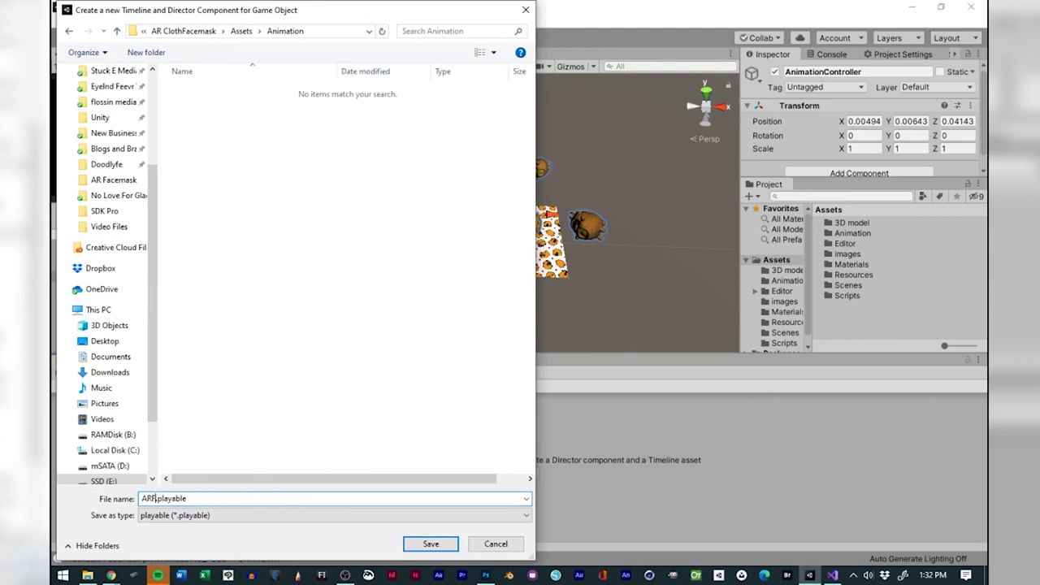
type("maskTimeline")
key("Return")
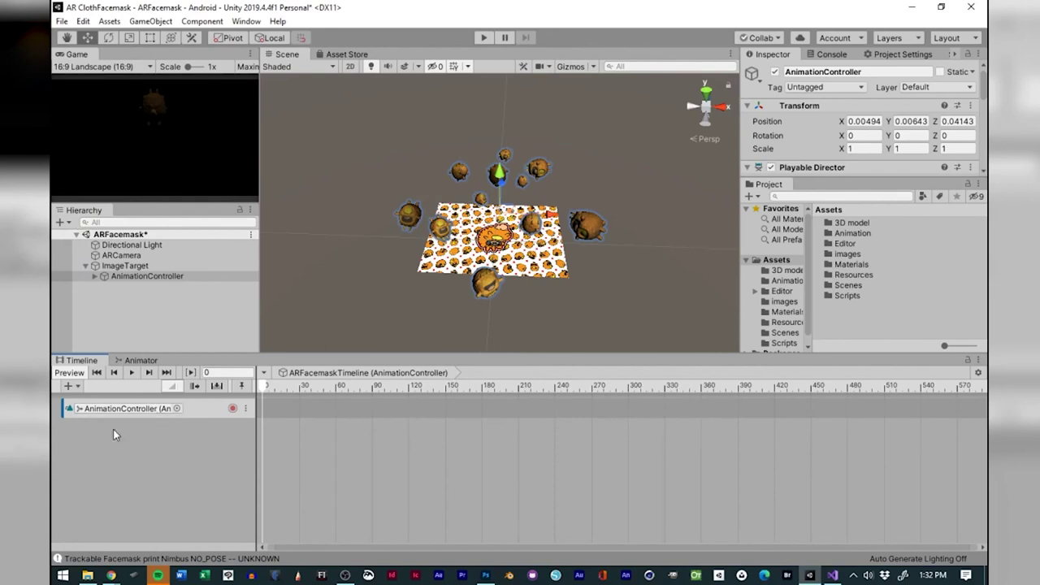
Lock the Timeline window and add an activation track for RotationAnchor.
left_click(967, 360)
left_click(843, 236)
double_click(842, 235)
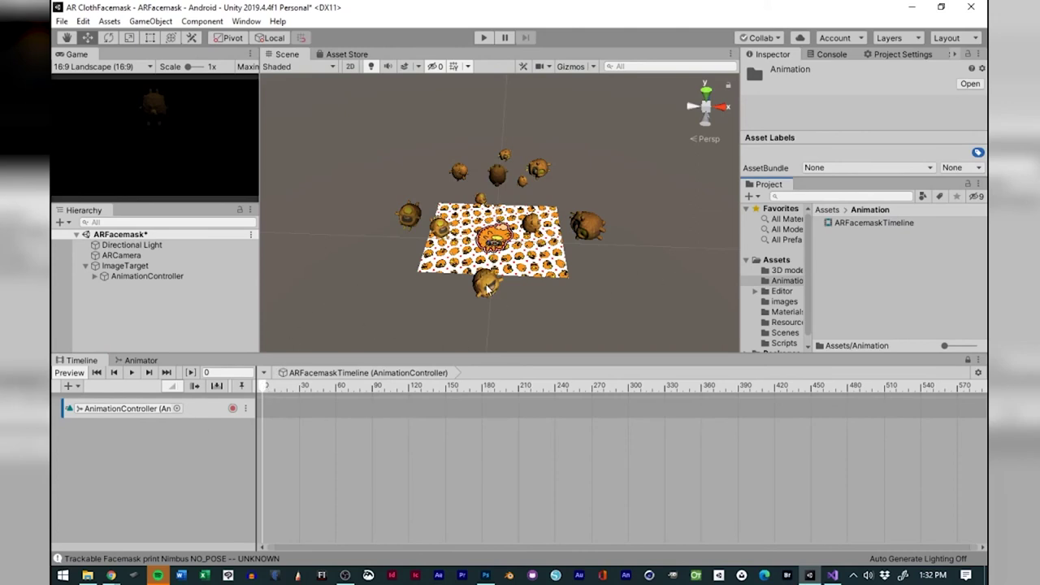
left_click(94, 277)
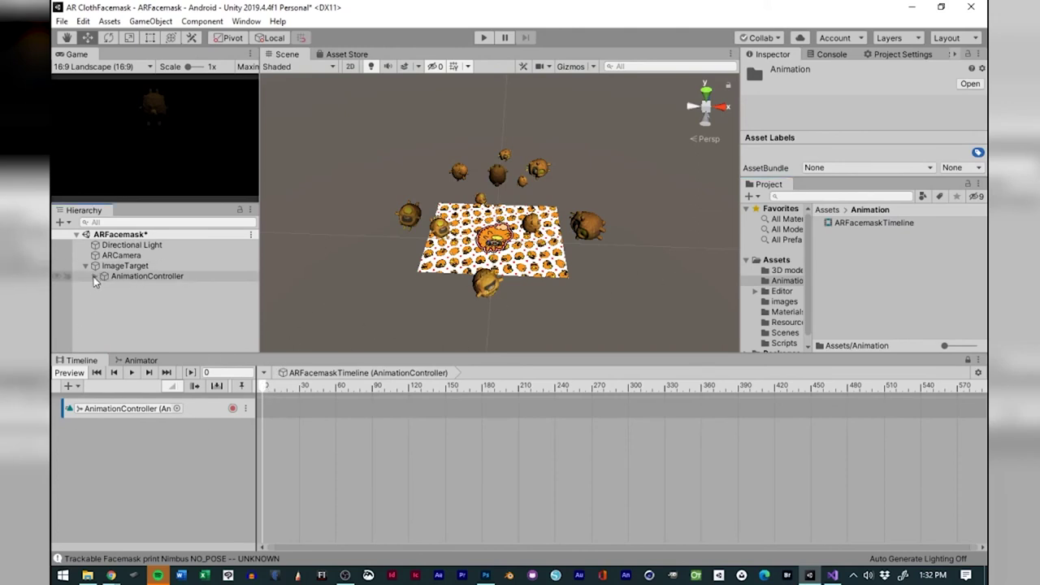
left_click(143, 288)
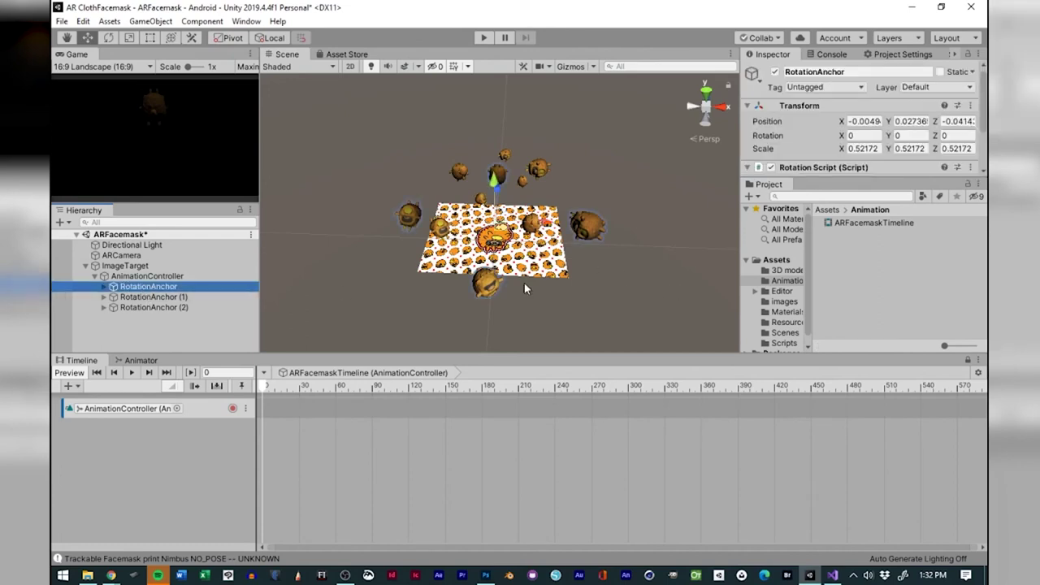
left_click_drag(551, 278, 539, 141, "alt")
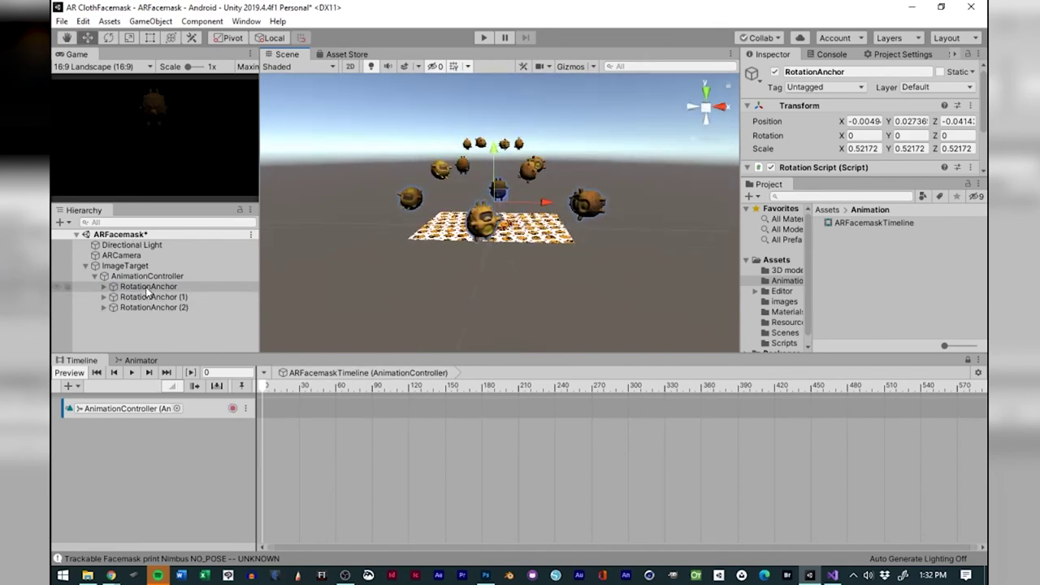
right_click(166, 470)
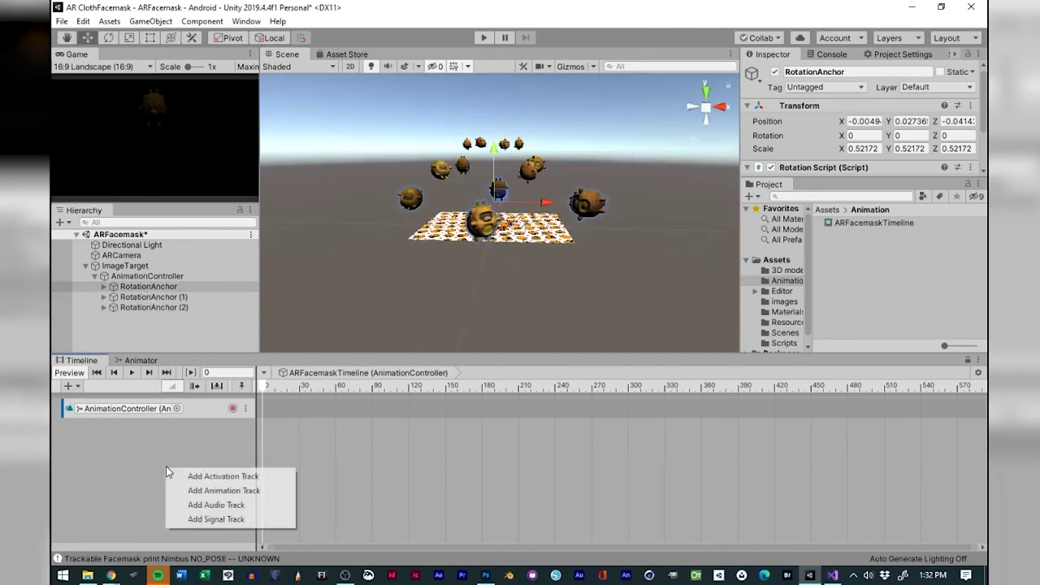
left_click(234, 477)
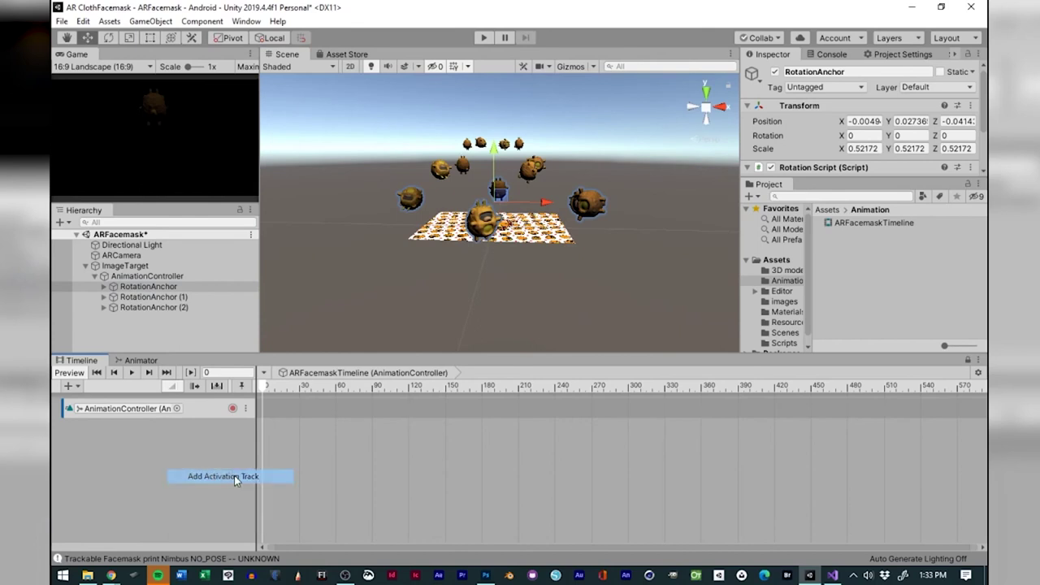
Add activation tracks for RotationAnchor (1) and RotationAnchor (2).
left_click(151, 298)
left_click_drag(150, 303, 158, 461)
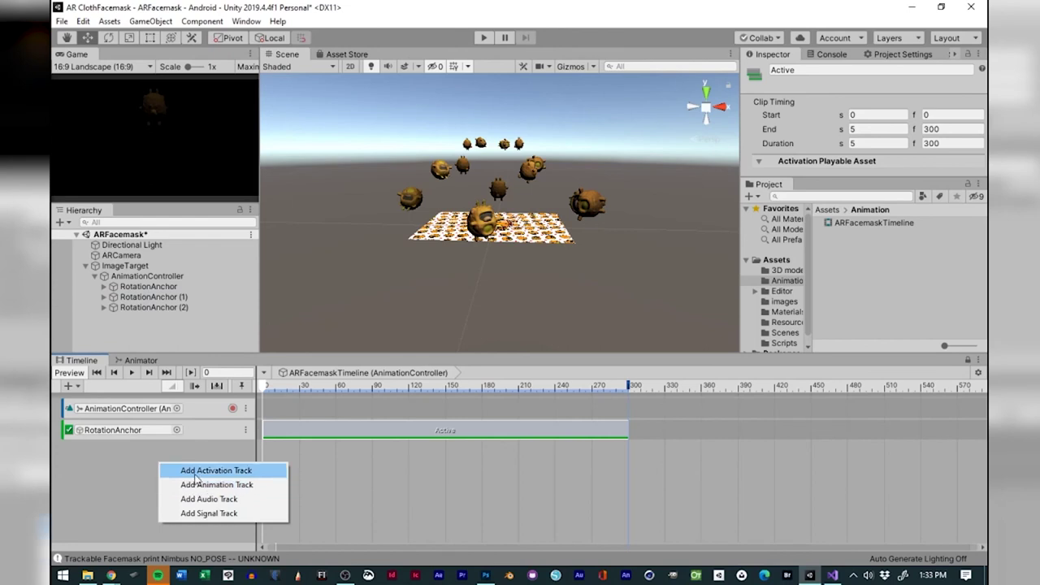
left_click(195, 471)
left_click(155, 310)
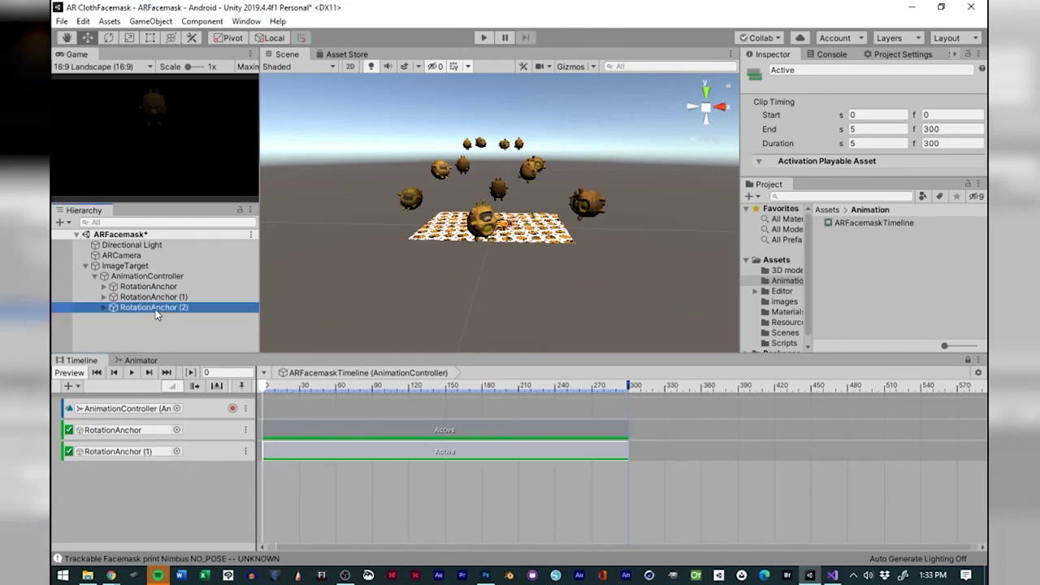
left_click_drag(155, 309, 173, 493)
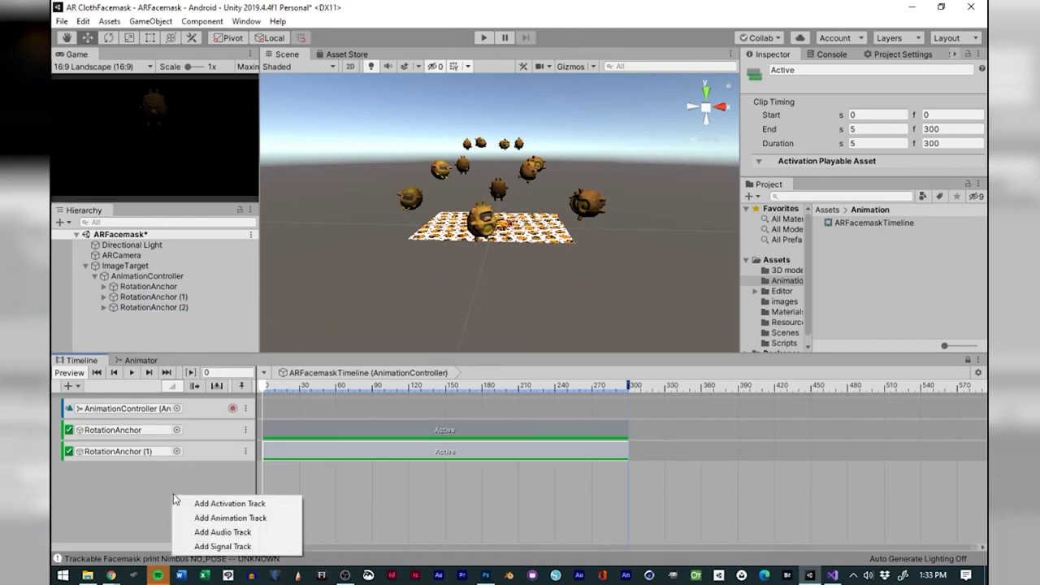
left_click(239, 506)
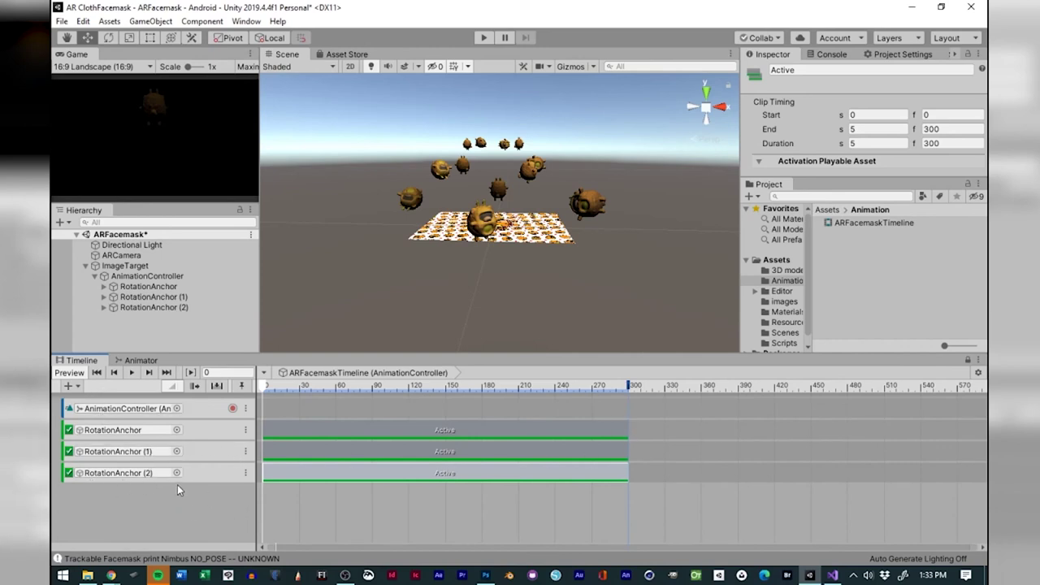
left_click(147, 287)
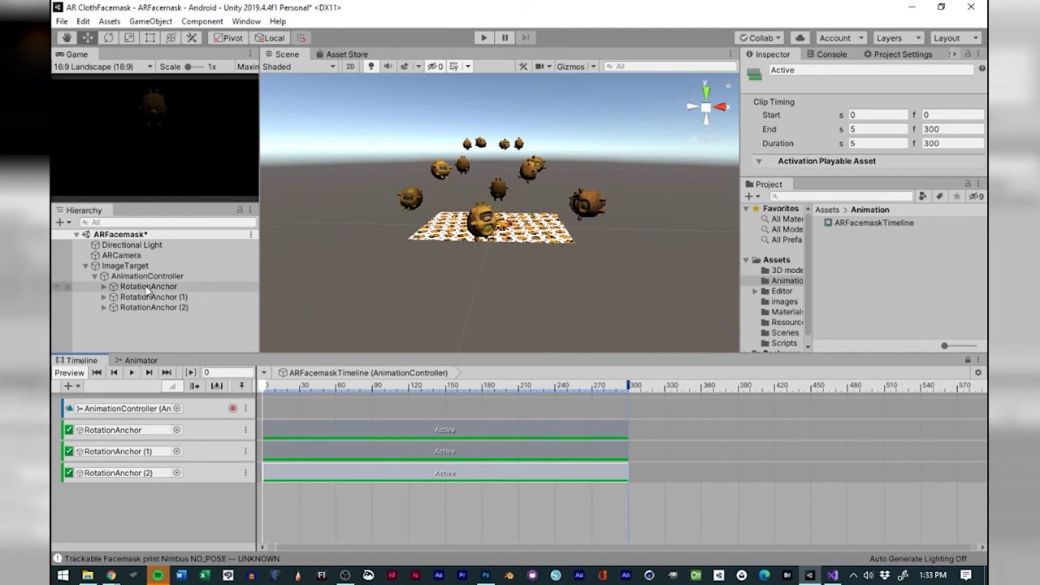
left_click(163, 540)
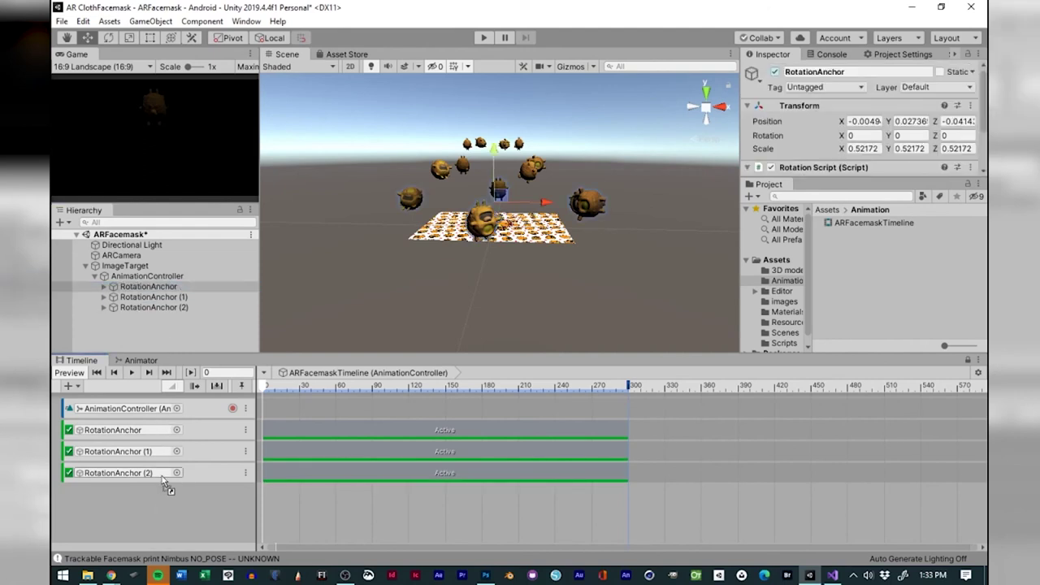
Add an animation track for RotationAnchor above the activation tracks and start recording.
right_click(163, 492)
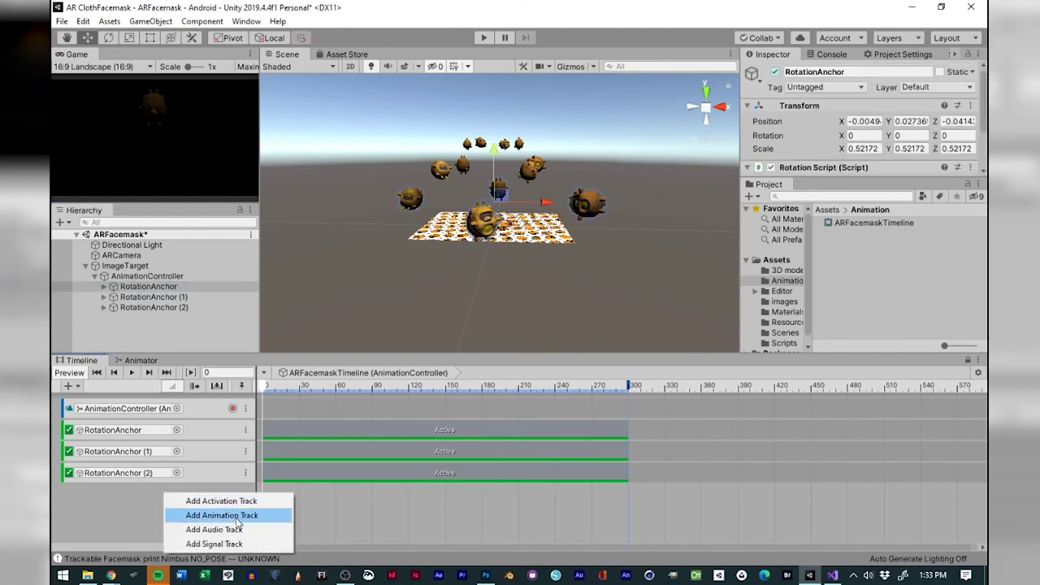
left_click(235, 515)
left_click_drag(202, 498, 202, 424)
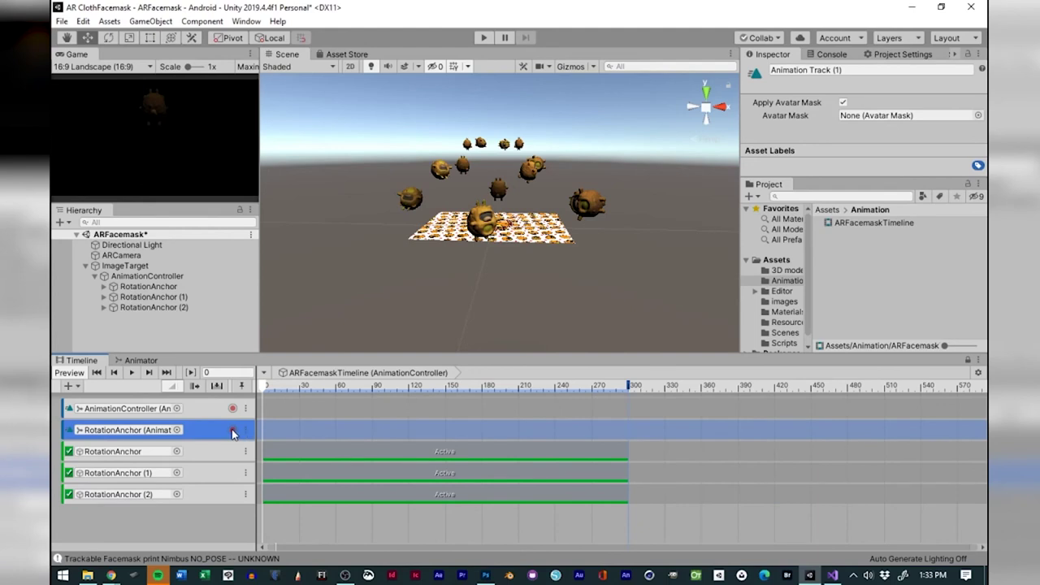
left_click(233, 429)
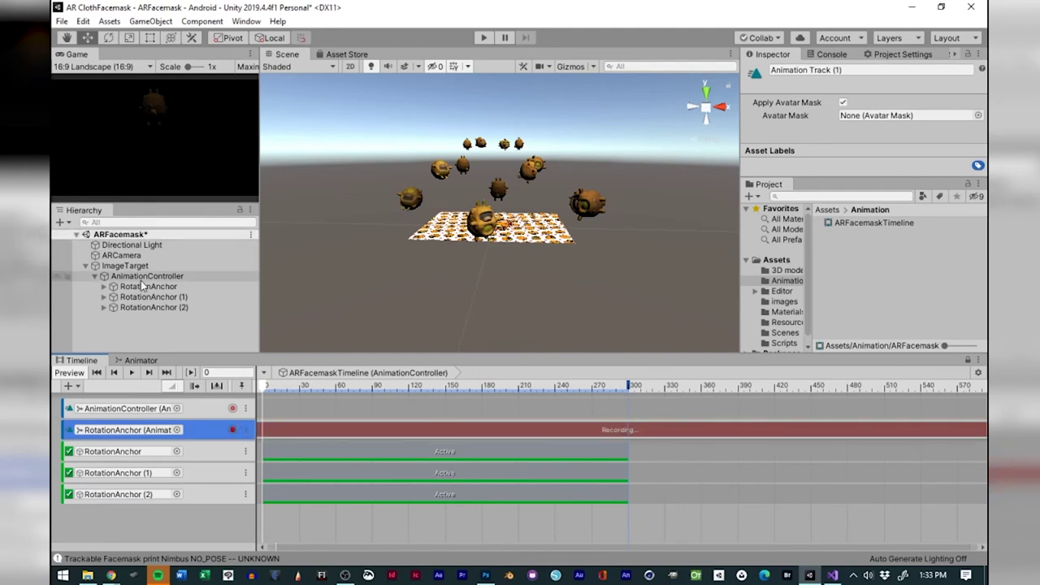
left_click(144, 286)
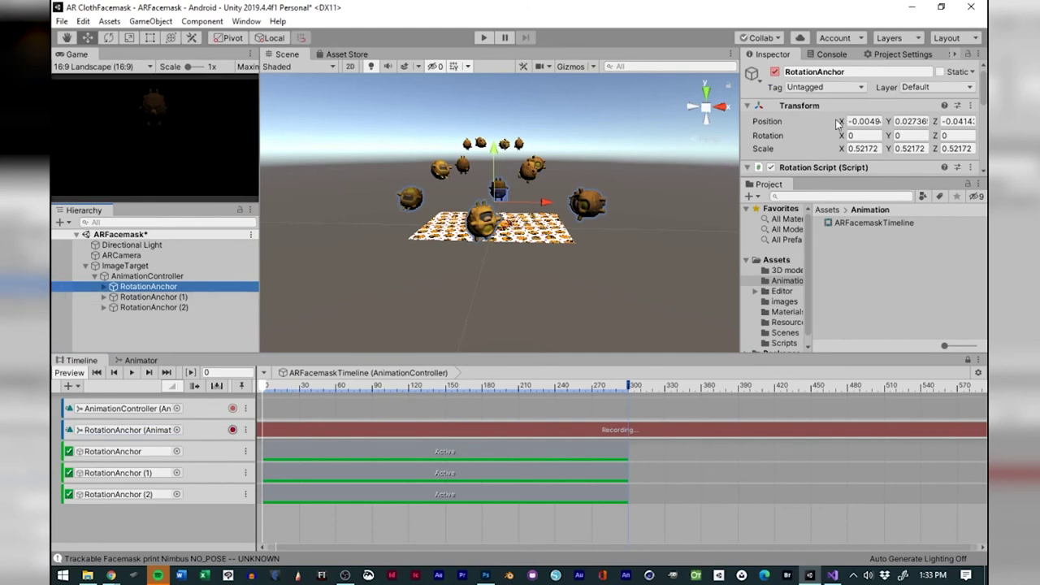
left_click(824, 178)
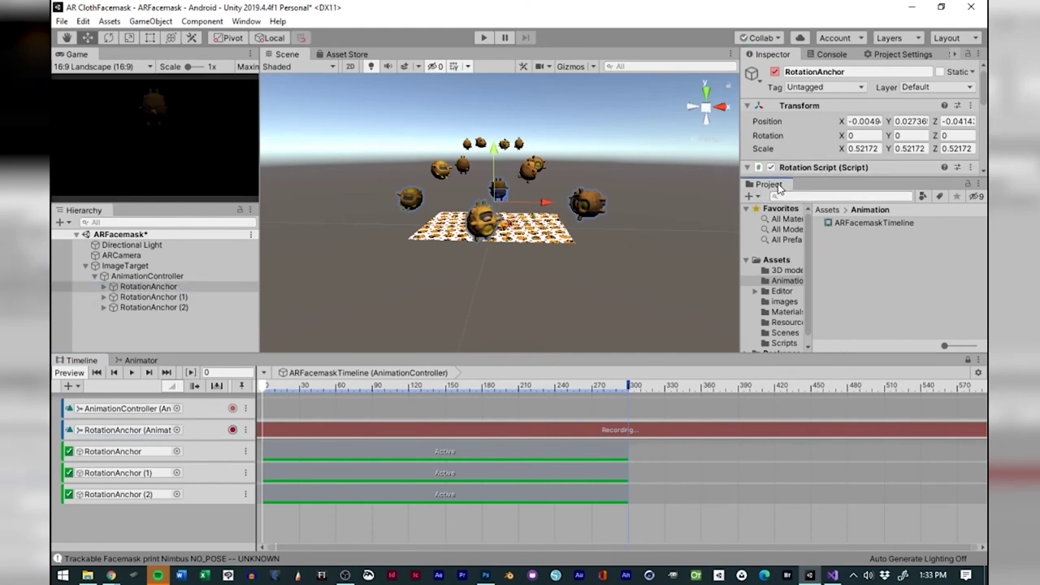
Dock the Project panel beside the Hierarchy and move the playhead to frame 30.
left_click_drag(772, 186, 166, 210)
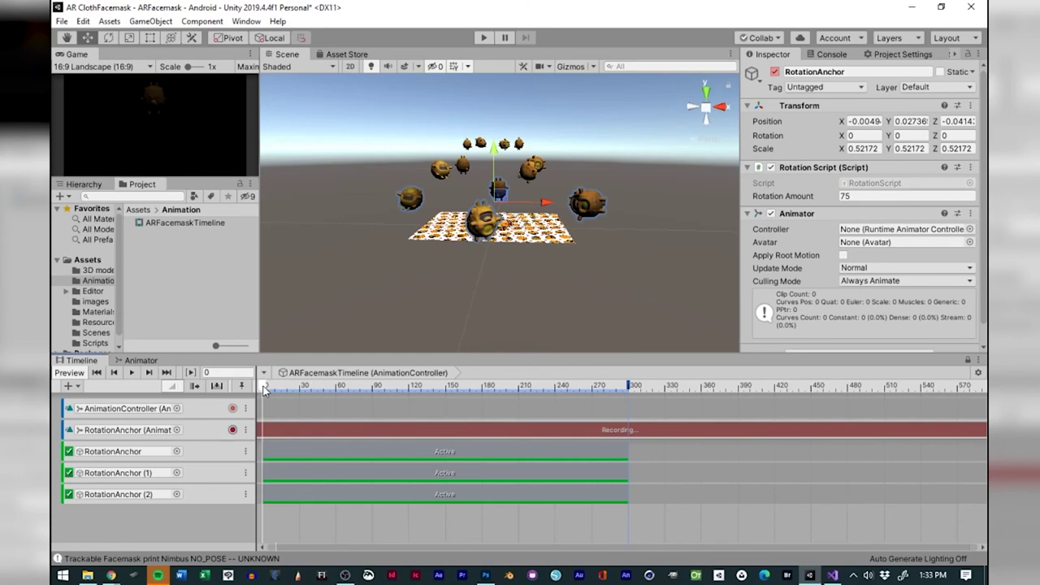
left_click_drag(264, 390, 301, 392)
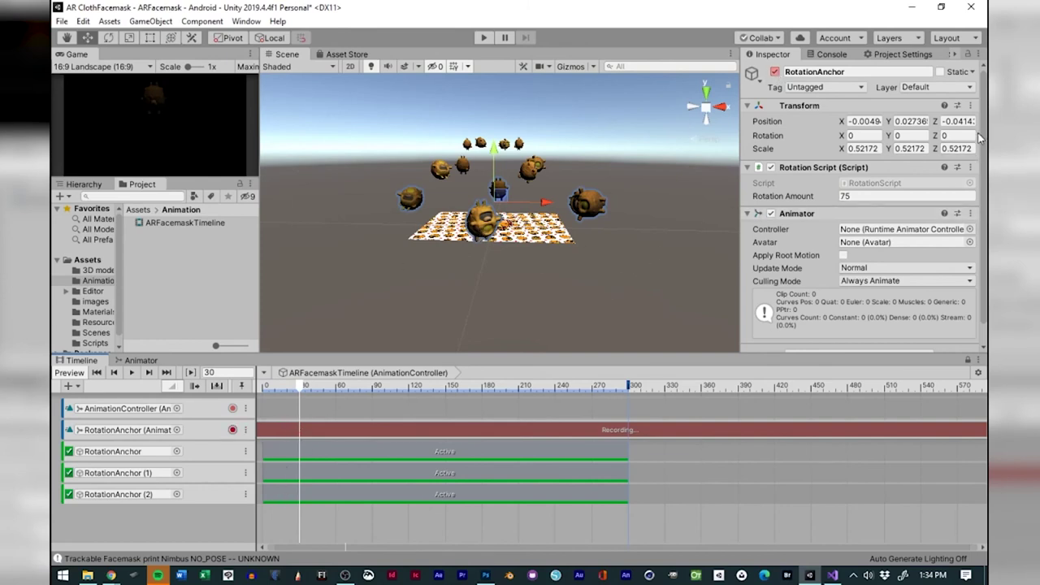
Key RotationAnchor's original Transform at frame 30, then move the playhead to frame 33.
left_click(970, 105)
left_click(893, 167)
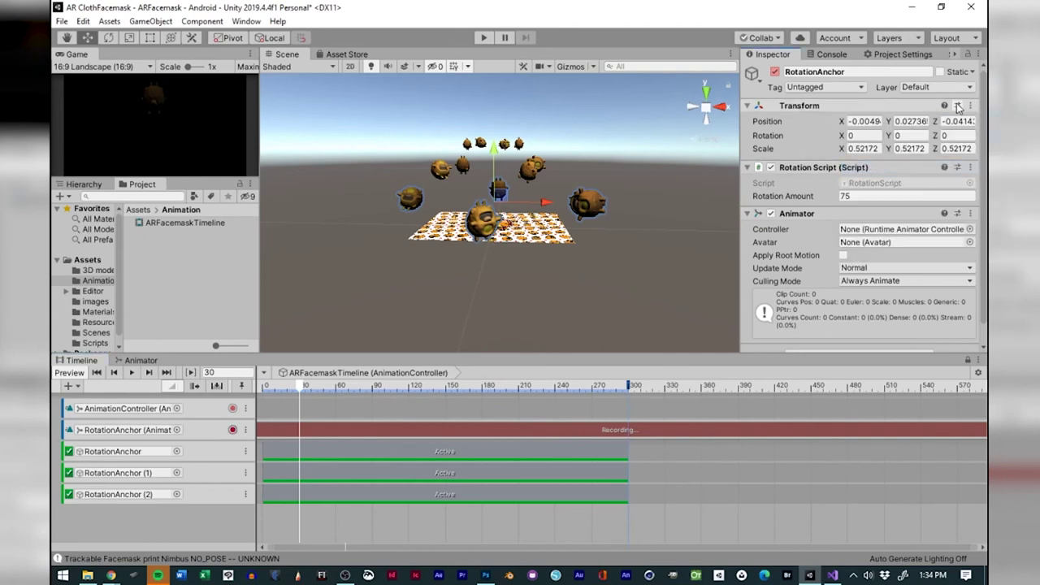
left_click(970, 105)
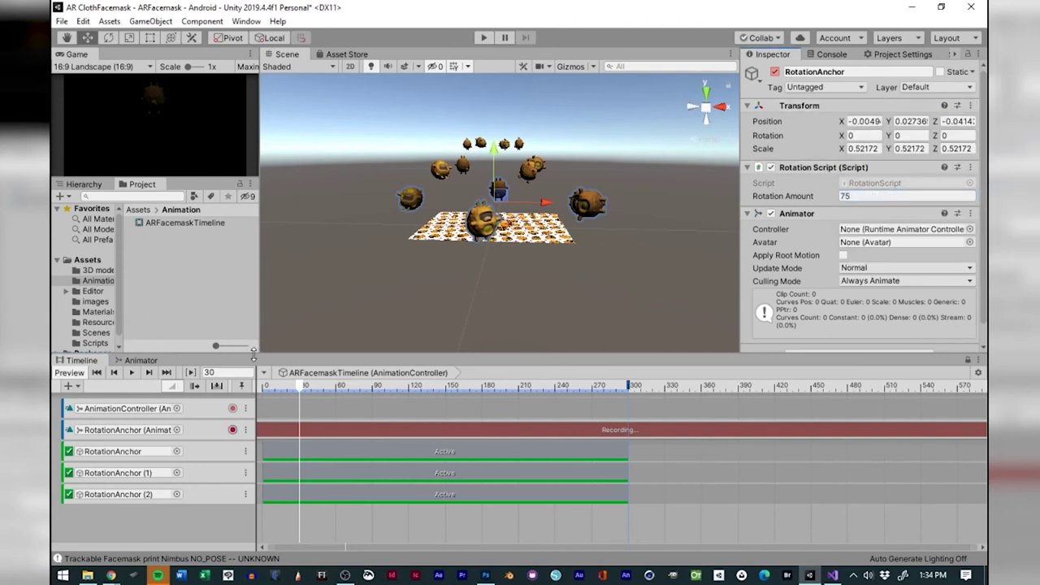
left_click_drag(491, 151, 493, 132)
left_click(970, 105)
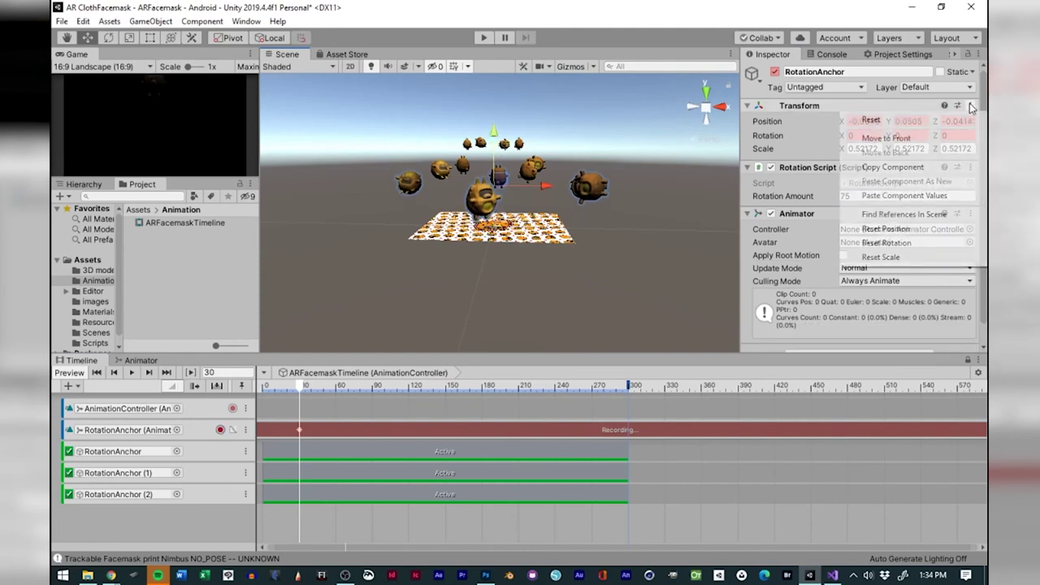
left_click(884, 195)
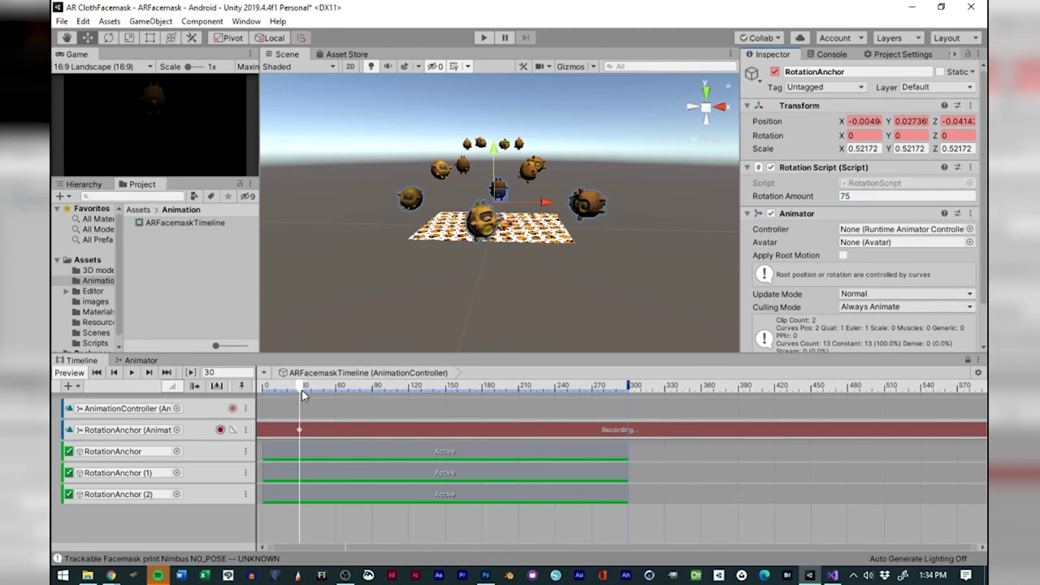
left_click_drag(300, 386, 303, 388)
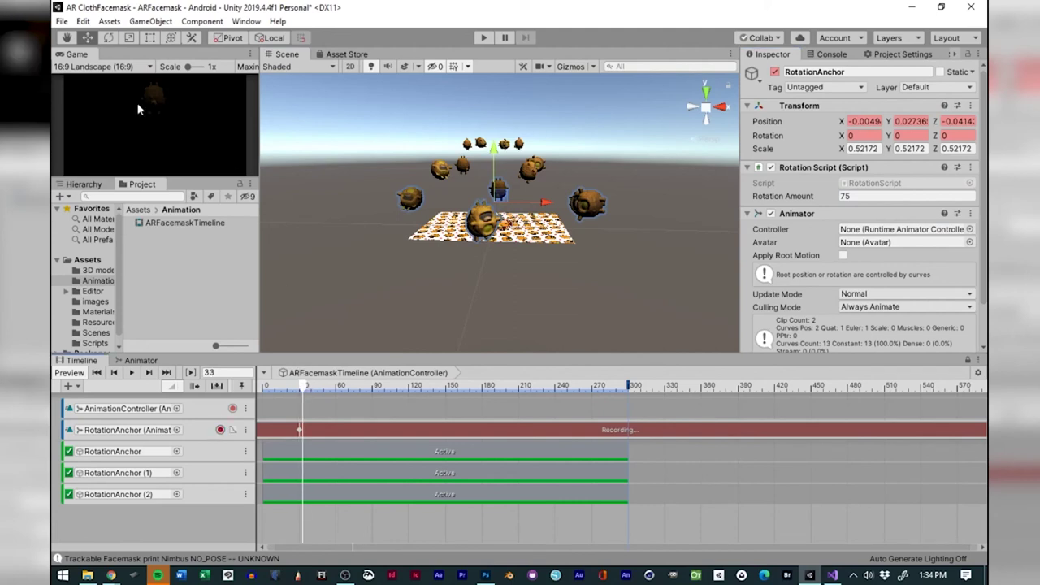
With the Scale tool, set RotationAnchor's scale to 0.52693 and return to frame 30.
left_click(128, 39)
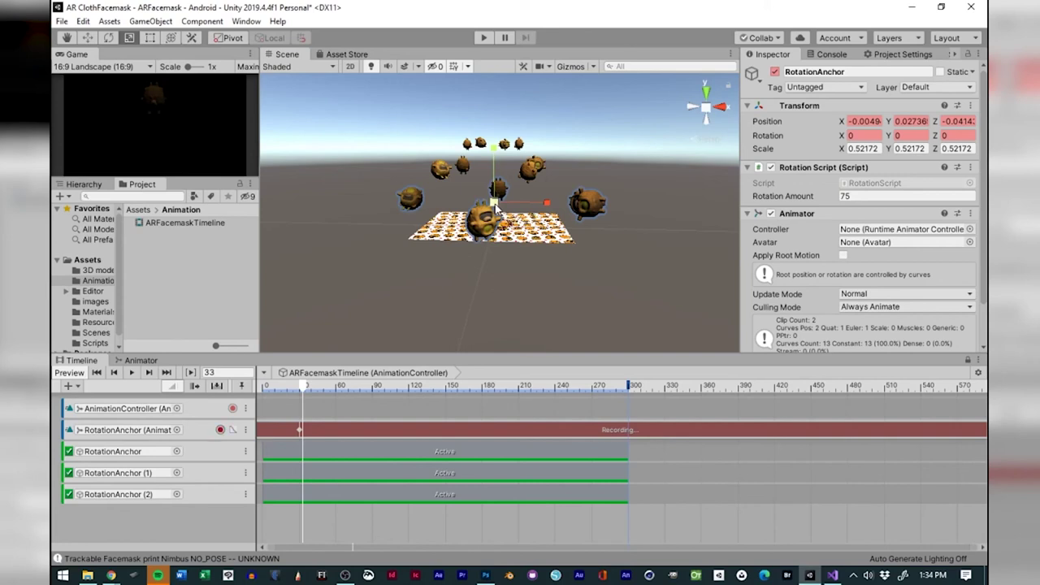
left_click_drag(496, 205, 499, 210)
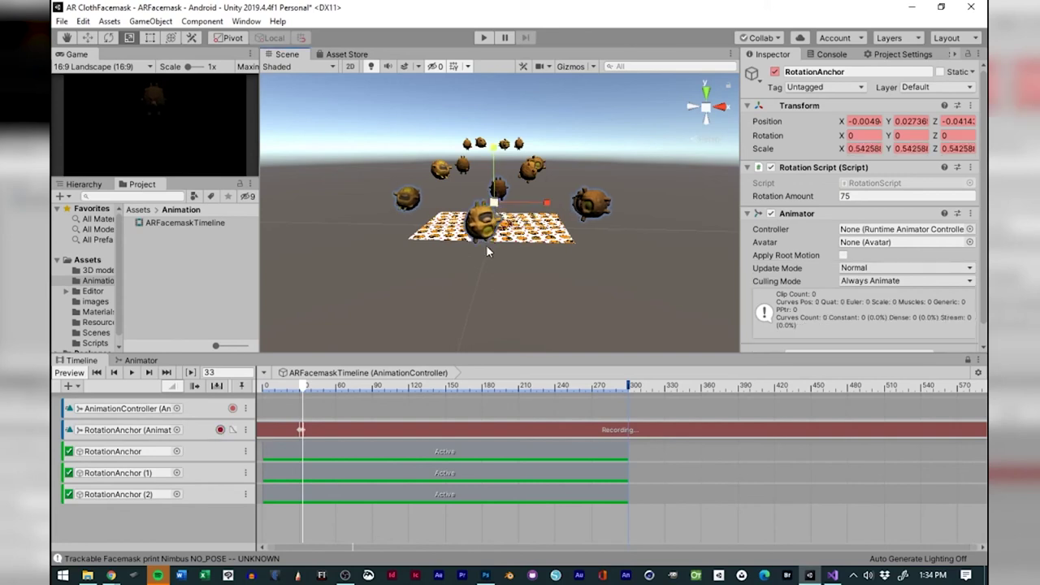
key("ctrl+z")
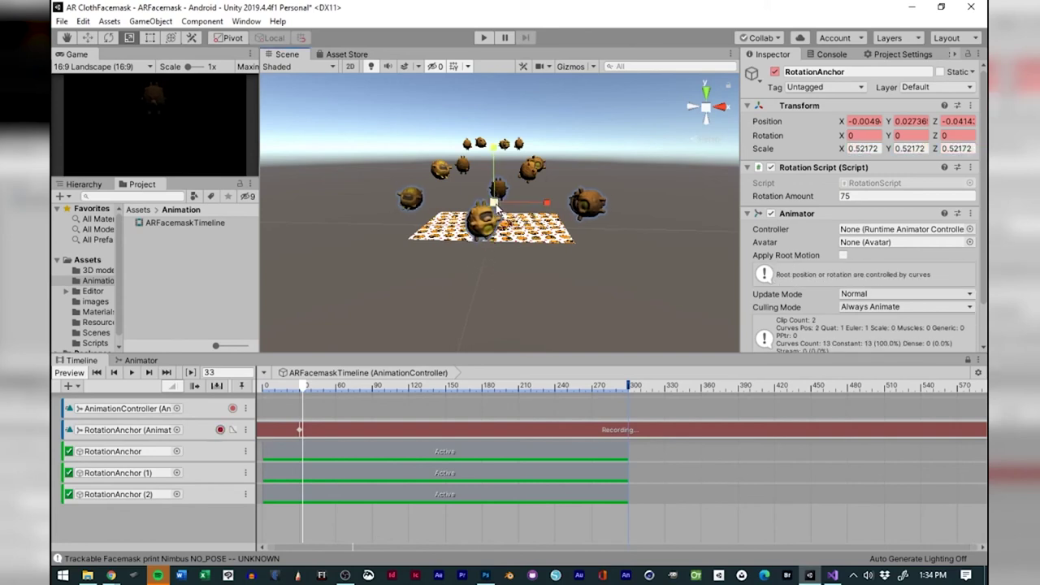
left_click_drag(499, 209, 500, 210)
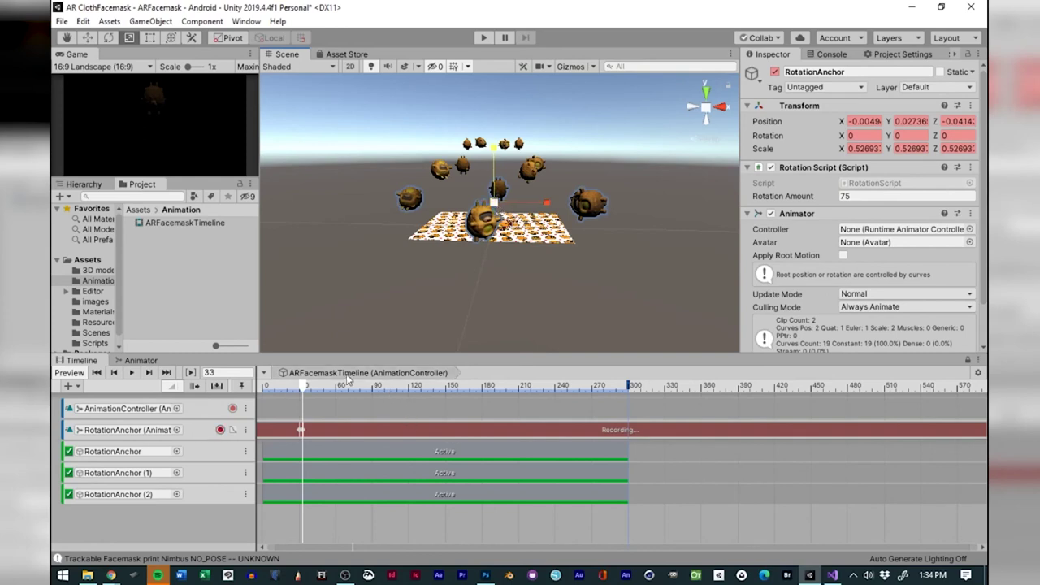
left_click(303, 387)
left_click_drag(302, 389, 300, 386)
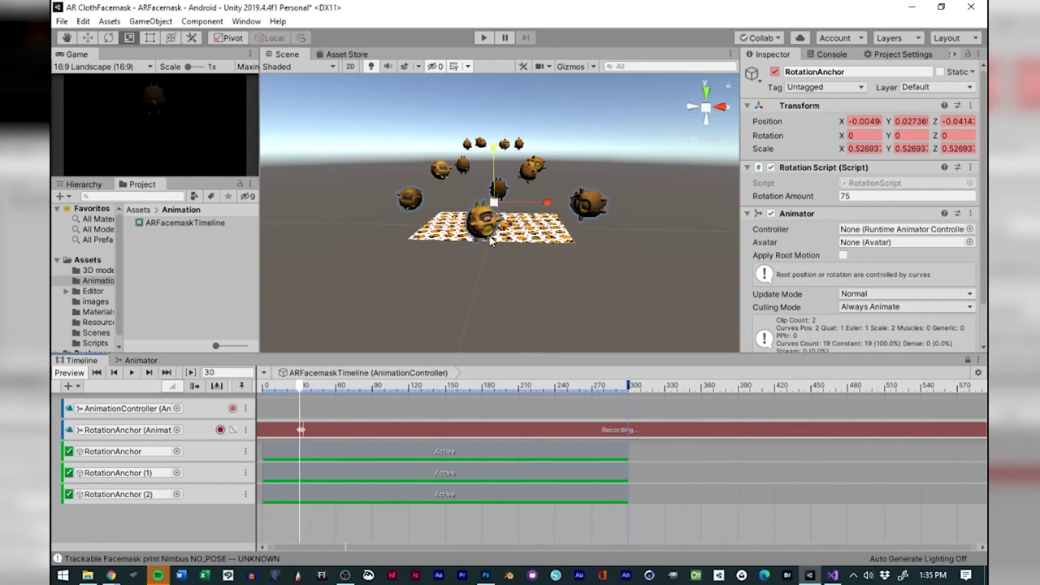
Step through the timeline back to frame 30 and enlarge RotationAnchor there.
left_click(114, 373)
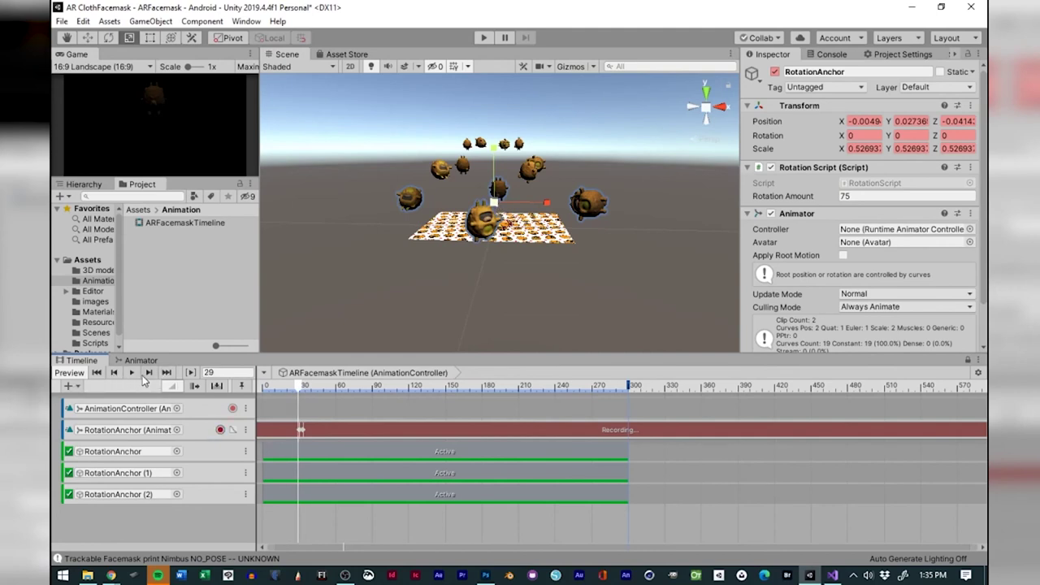
left_click(96, 373)
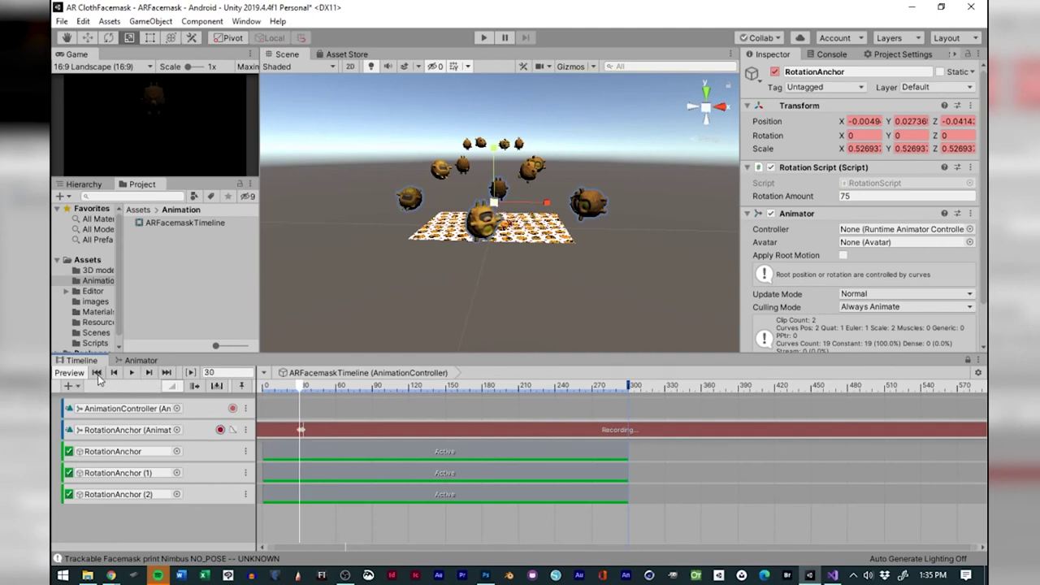
left_click(166, 373)
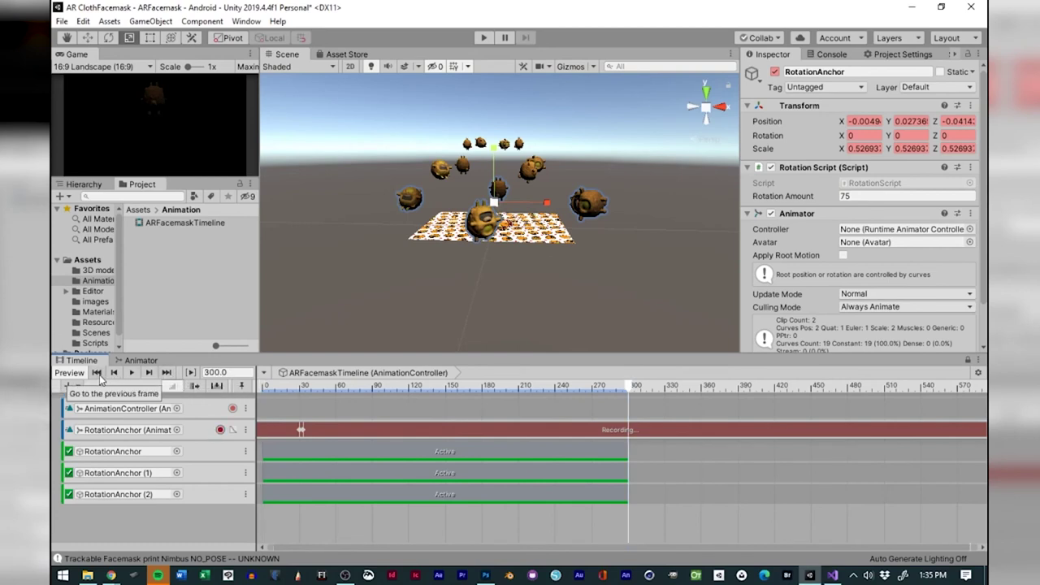
left_click(97, 373)
left_click(154, 373)
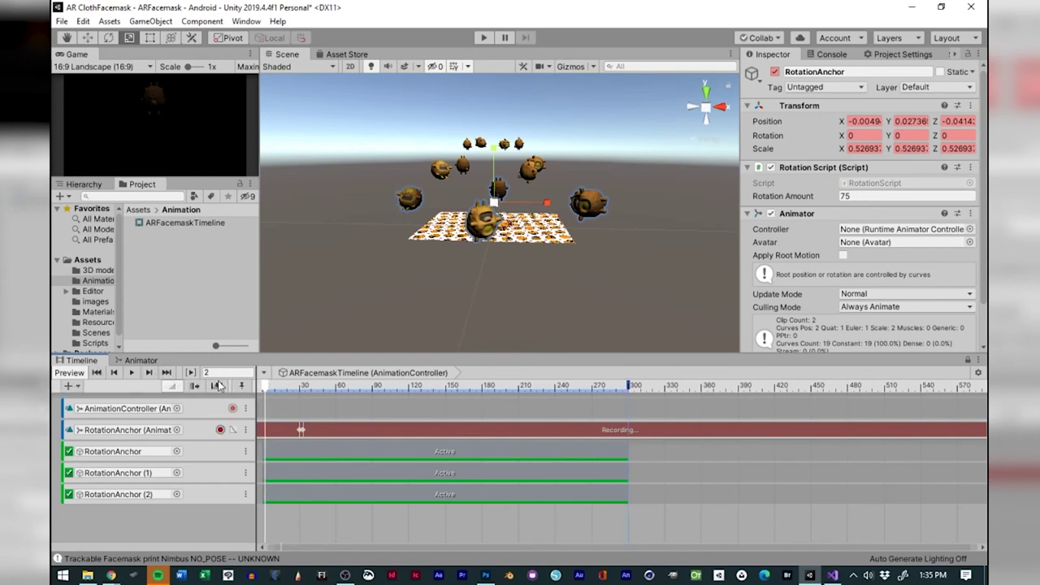
left_click_drag(264, 387, 305, 387)
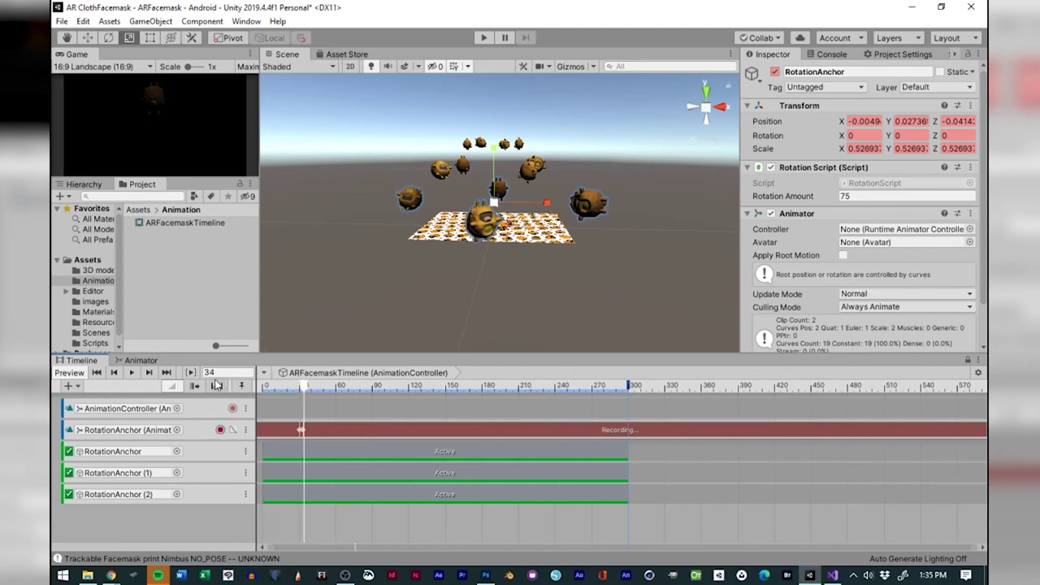
left_click(118, 372)
left_click(118, 371)
left_click(118, 372)
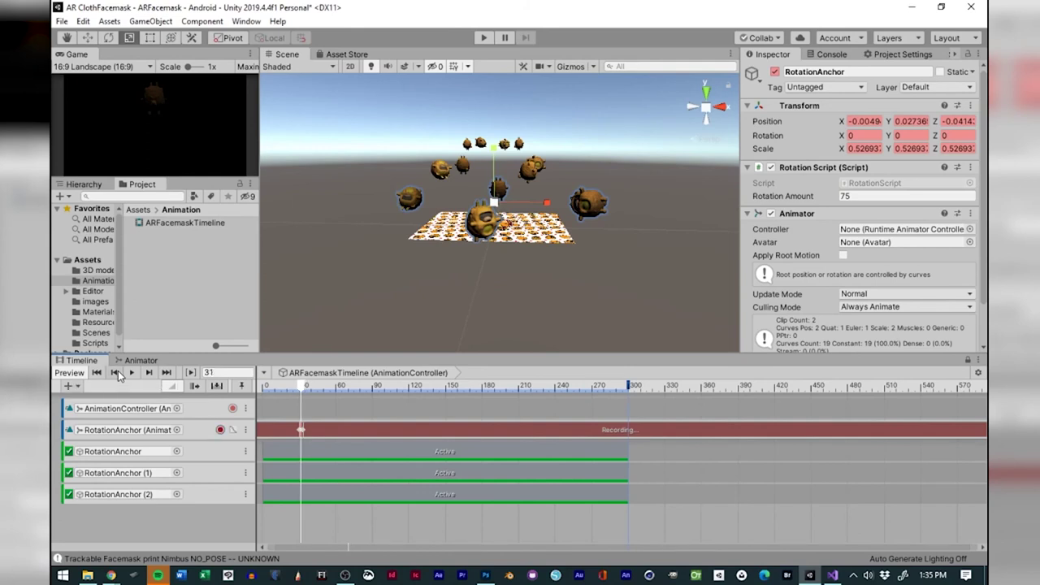
left_click(118, 372)
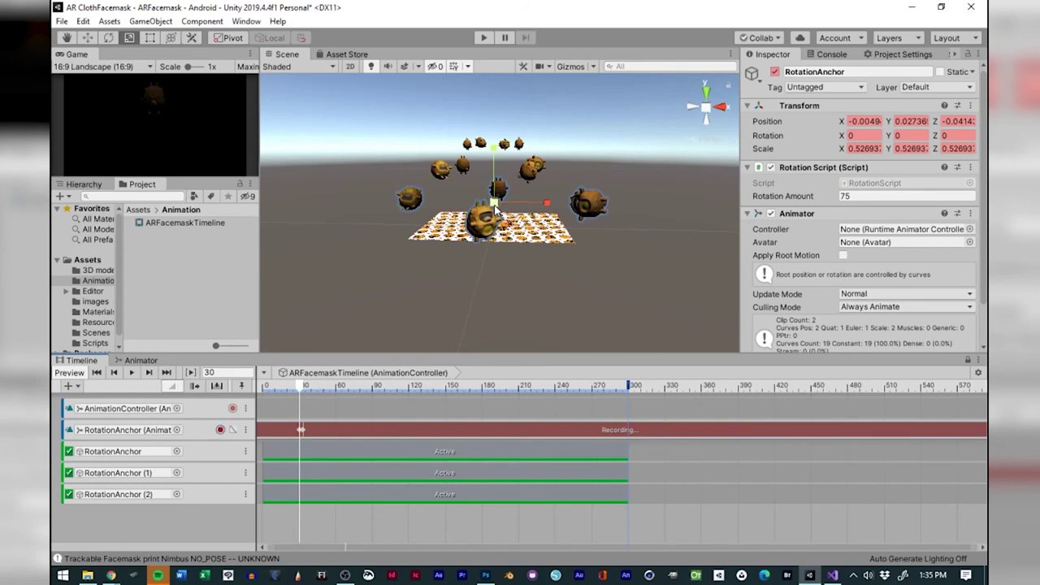
left_click_drag(498, 210, 512, 207)
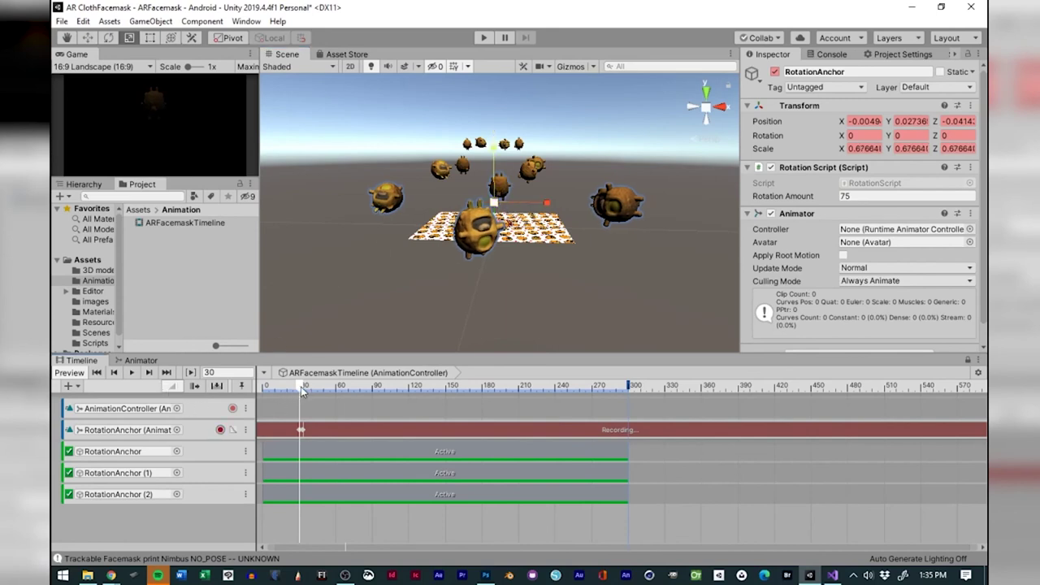
At frame 0, lower RotationAnchor and shrink it to about 0.019 scale, then stop recording.
left_click_drag(308, 387, 254, 386)
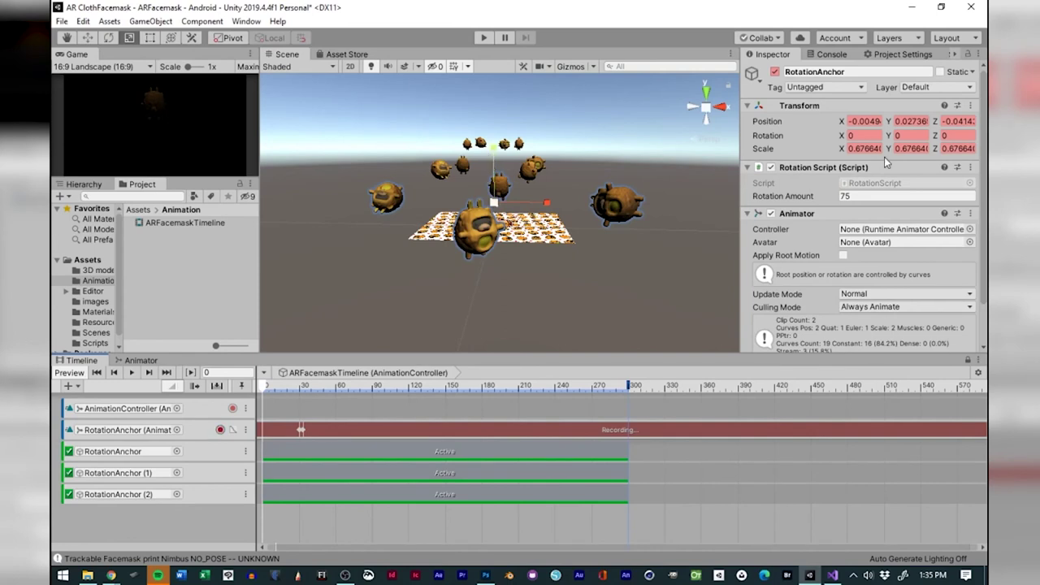
left_click(86, 38)
left_click_drag(498, 153, 490, 163)
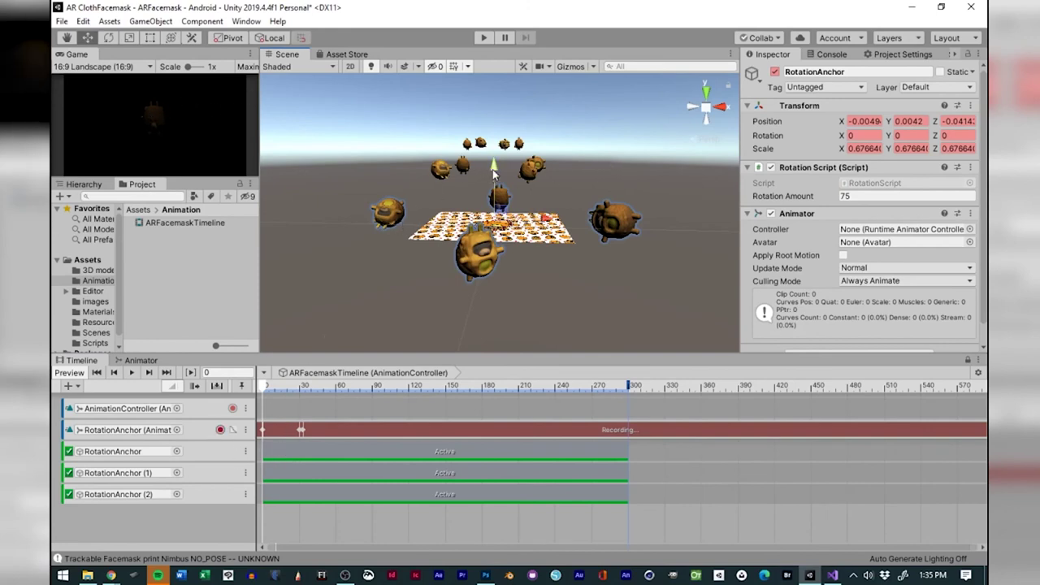
left_click_drag(494, 168, 495, 174)
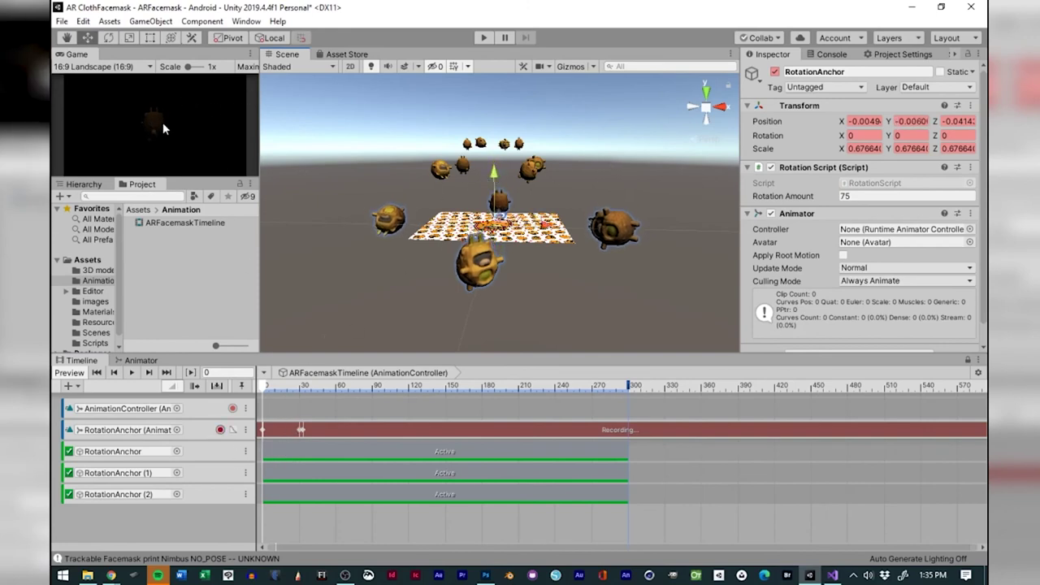
key("r")
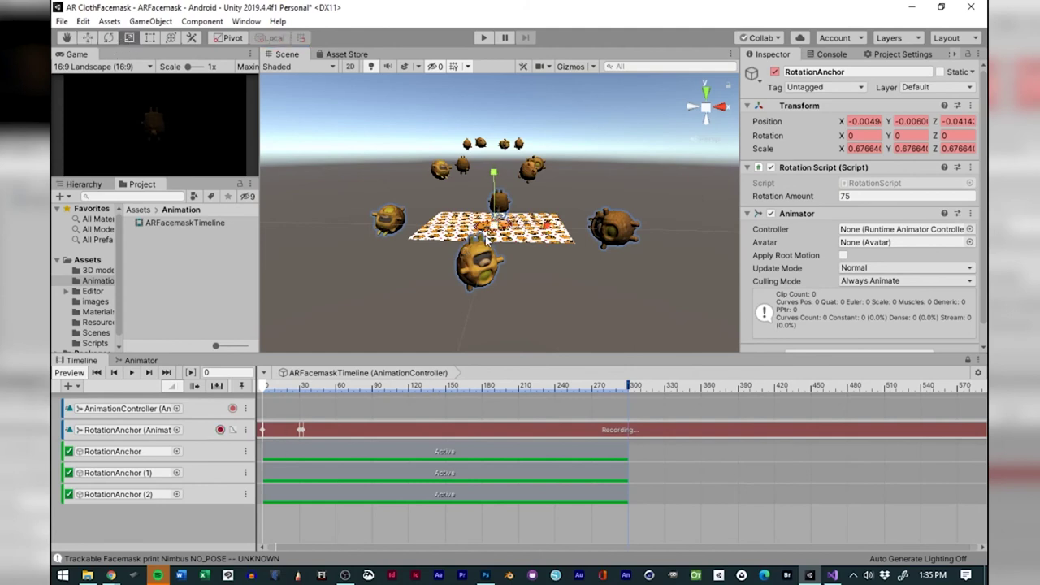
left_click_drag(486, 239, 458, 276)
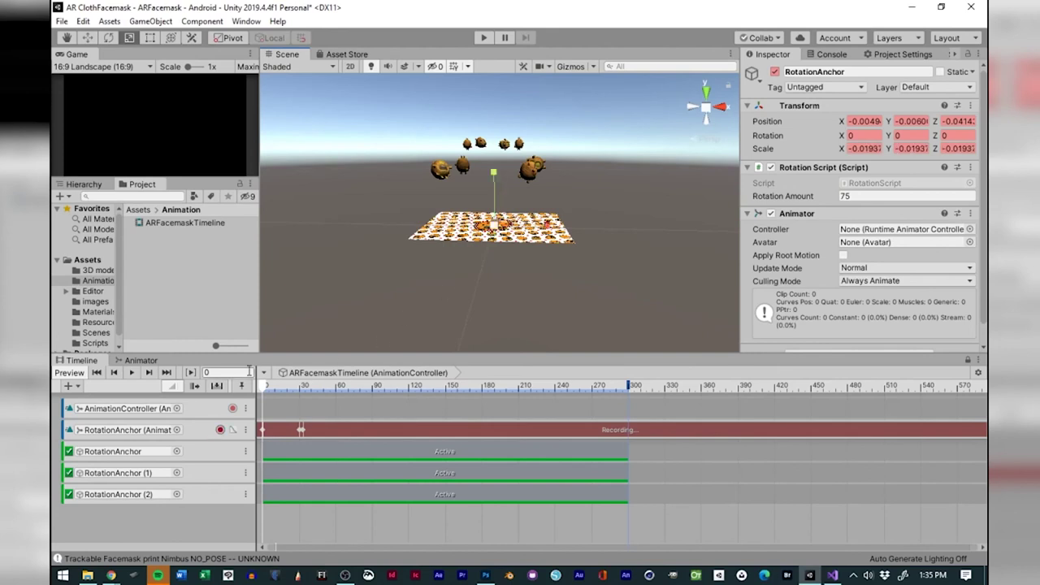
left_click_drag(266, 391, 331, 390)
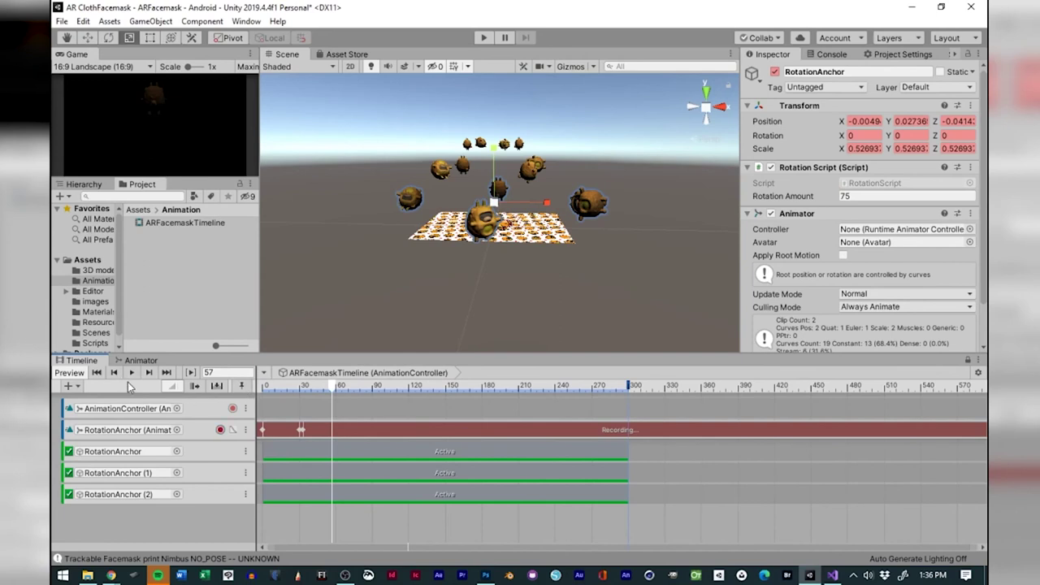
left_click(219, 430)
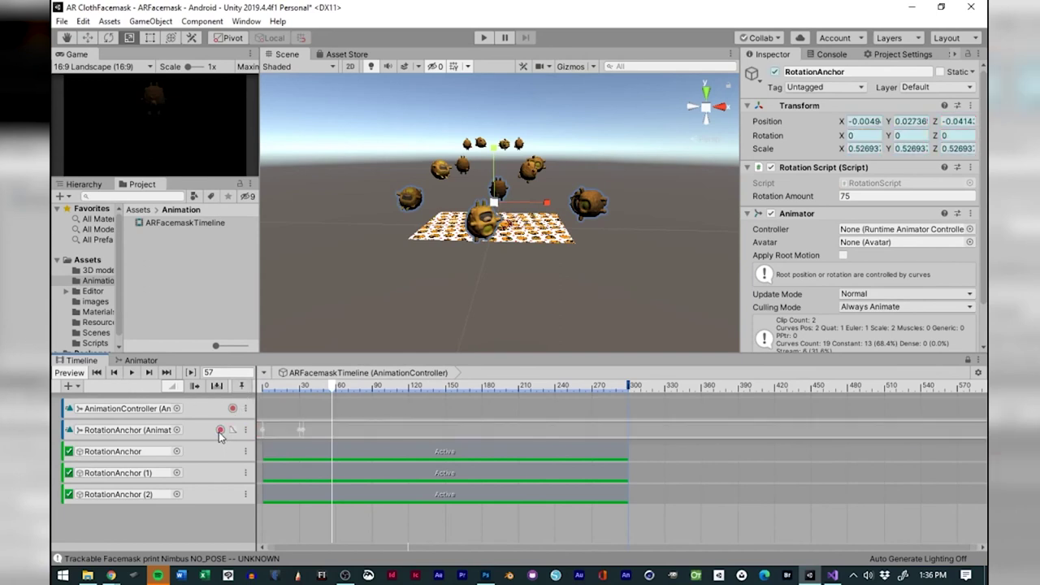
Stretch the three RotationAnchor Active clips out to frame 579 (9.65 s).
left_click(616, 455)
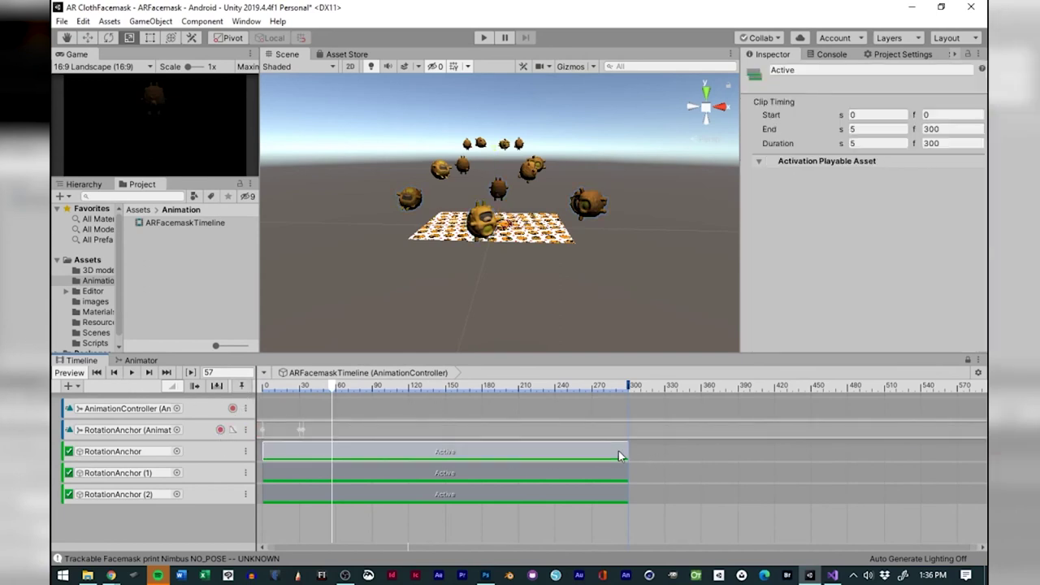
left_click_drag(627, 452, 959, 453)
left_click(979, 372)
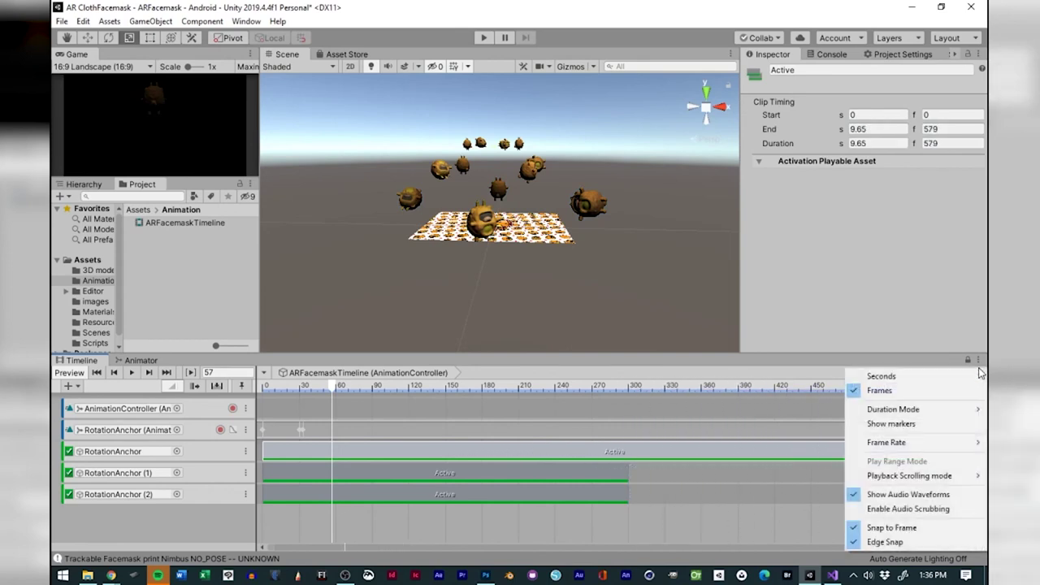
mouse_move(910, 478)
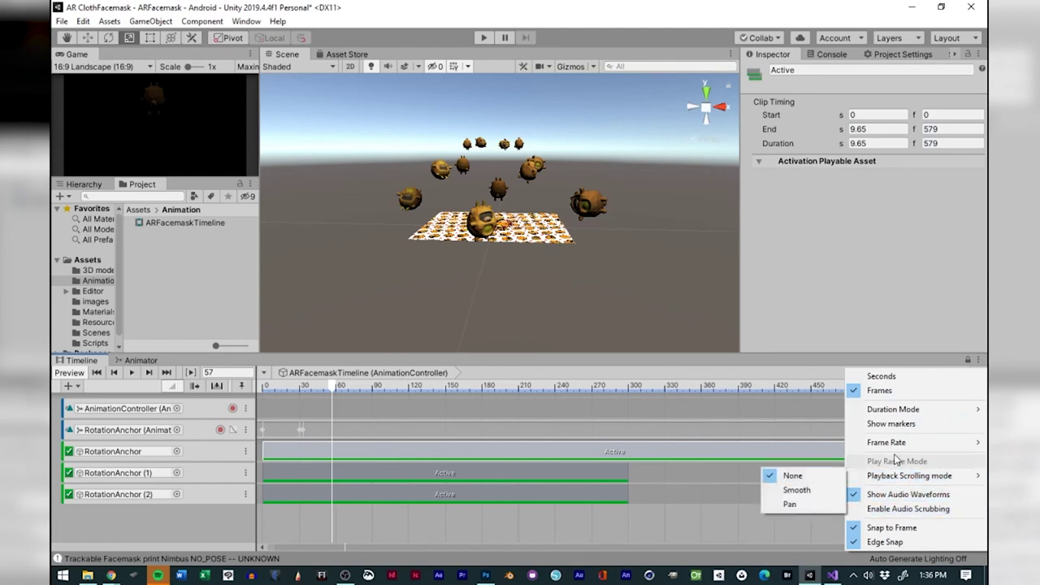
mouse_move(899, 415)
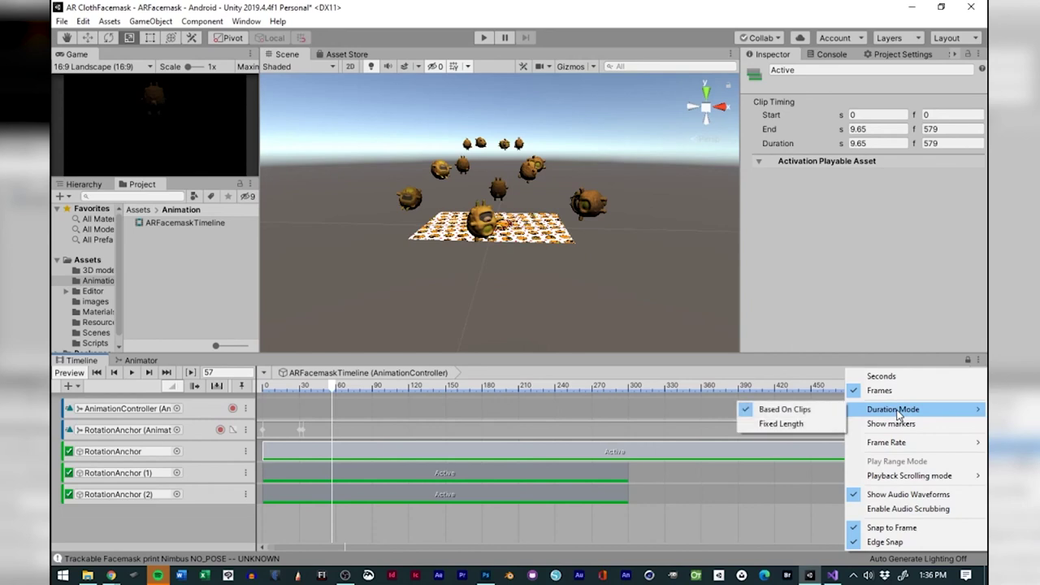
left_click(808, 363)
left_click_drag(629, 477, 965, 509)
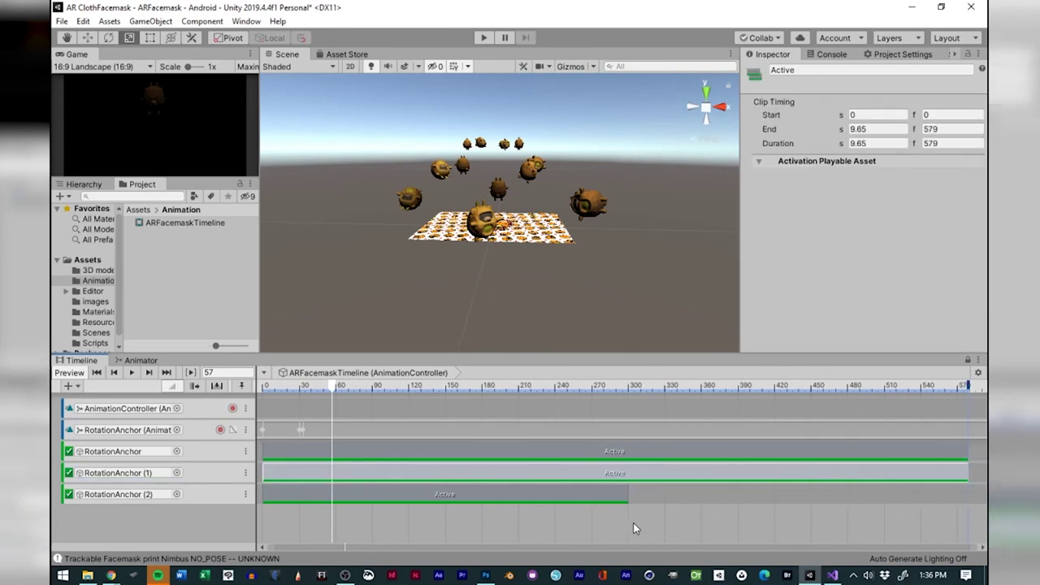
left_click_drag(625, 487, 966, 510)
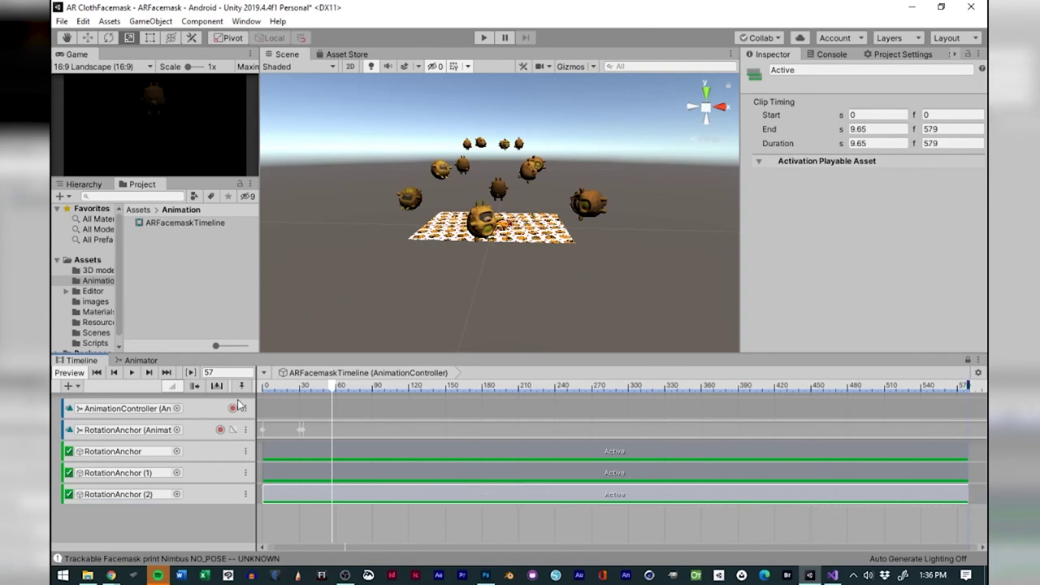
Browse the Assets and Animation folders, set the playhead back to frame 37, and show the Hierarchy.
left_click(195, 430)
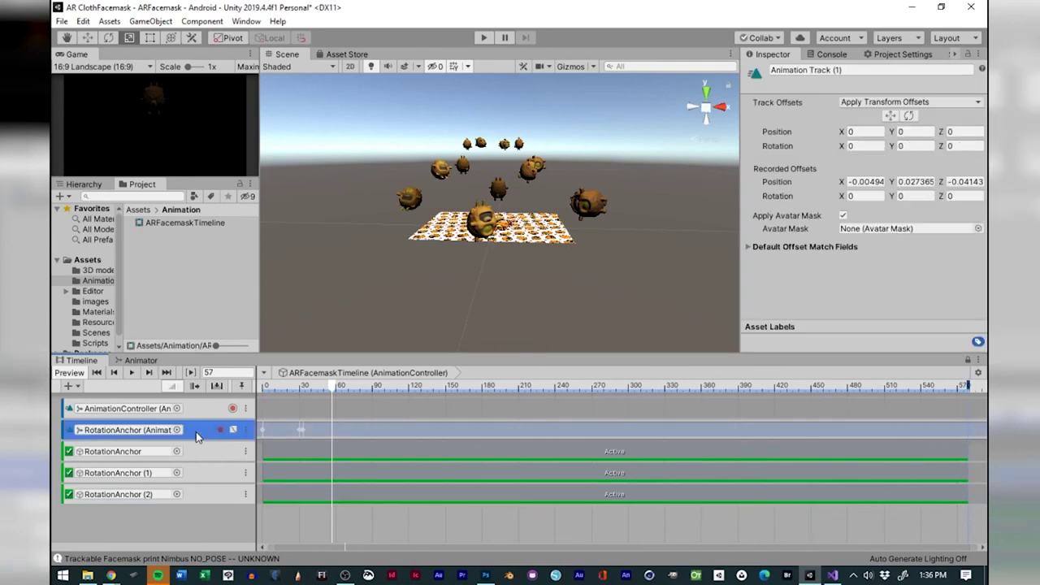
scroll(97, 305, "down", 1)
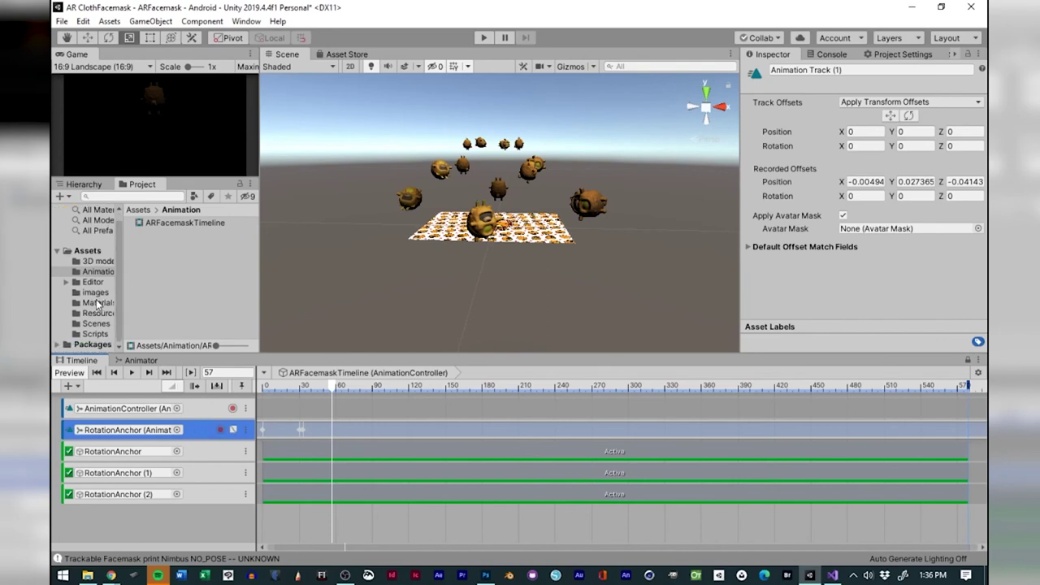
left_click(88, 251)
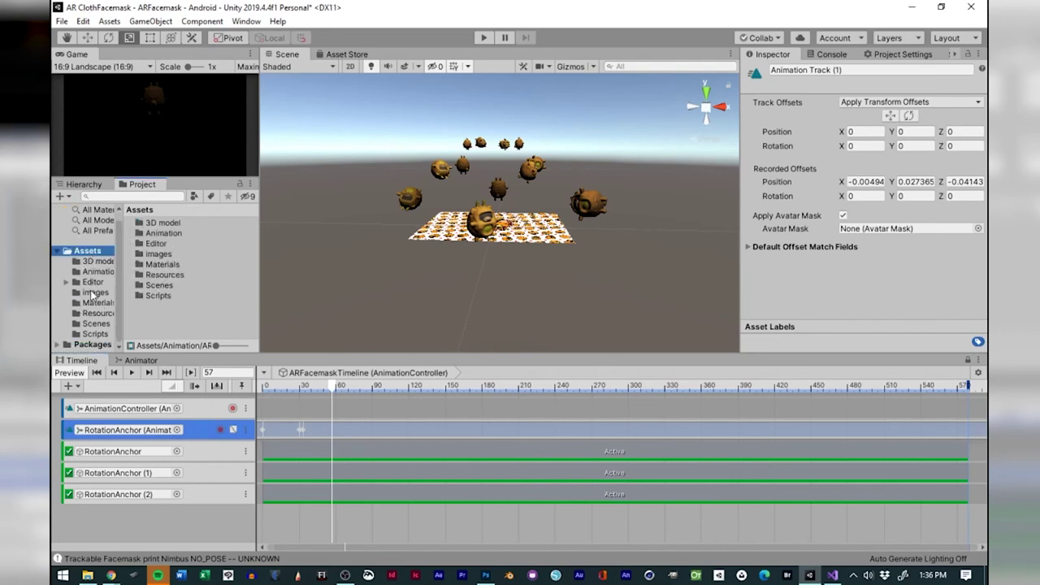
left_click(94, 273)
left_click(88, 252)
left_click_drag(335, 390, 308, 394)
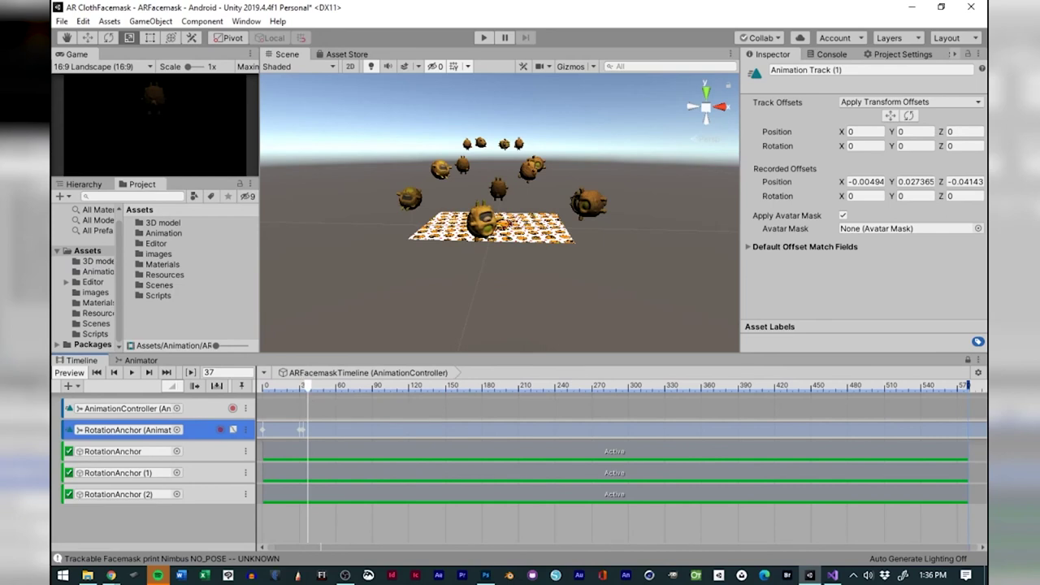
left_click(84, 184)
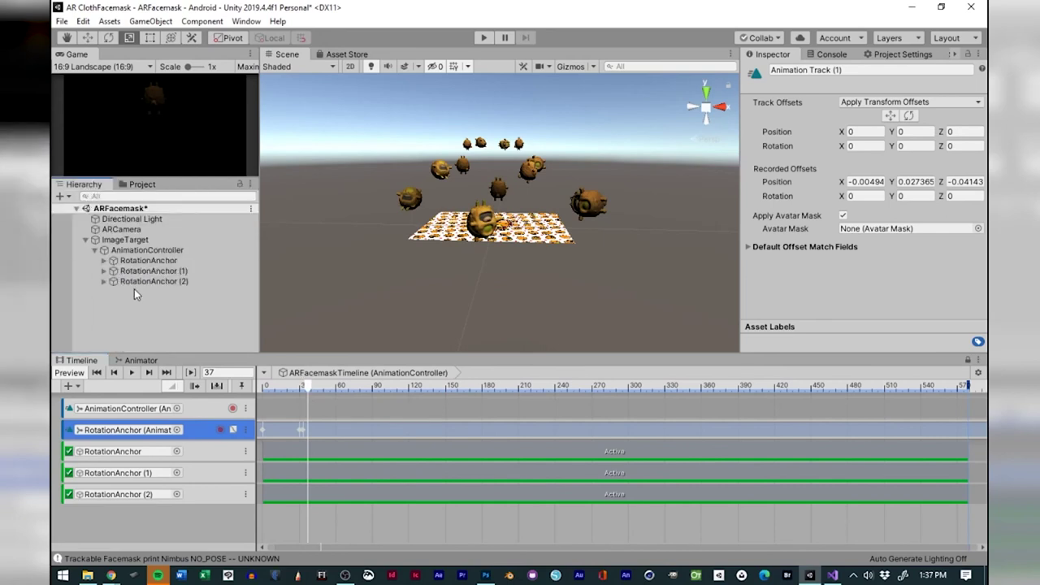
Add a new animation track below the RotationAnchor track and set the playhead to frame 39.
right_click(155, 517)
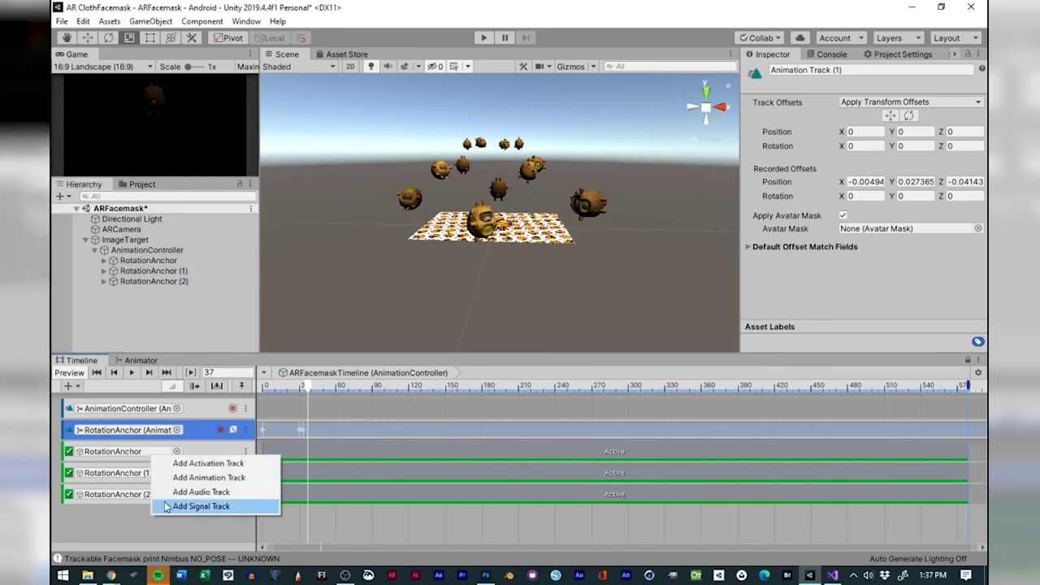
left_click(216, 477)
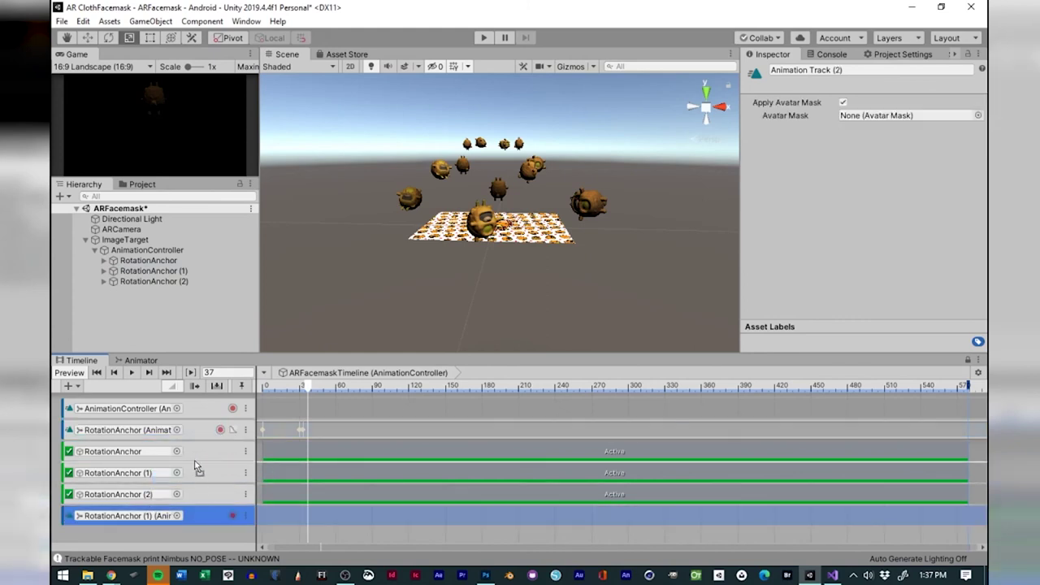
left_click_drag(194, 457, 195, 457)
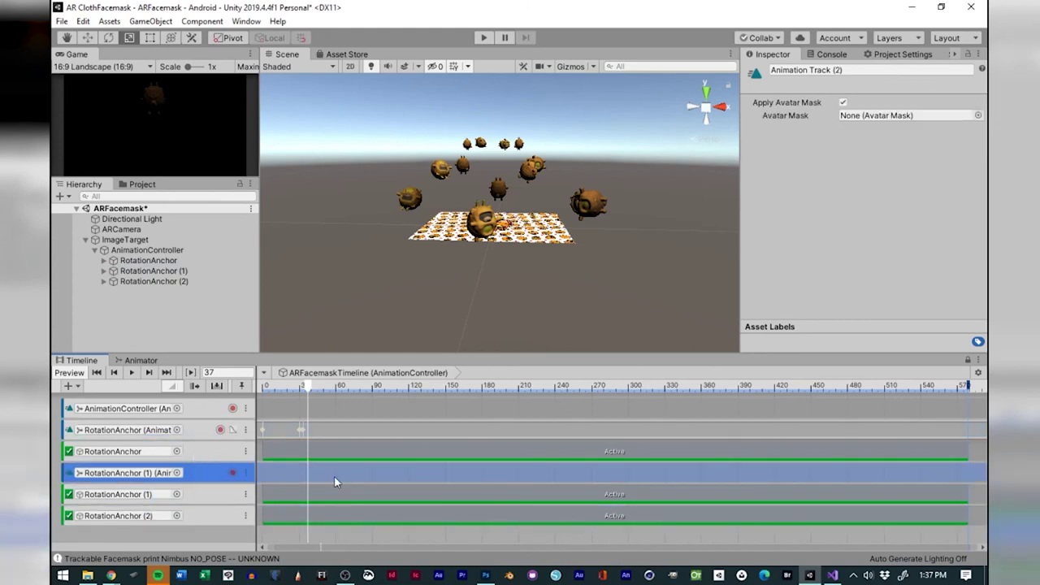
left_click_drag(309, 389, 313, 390)
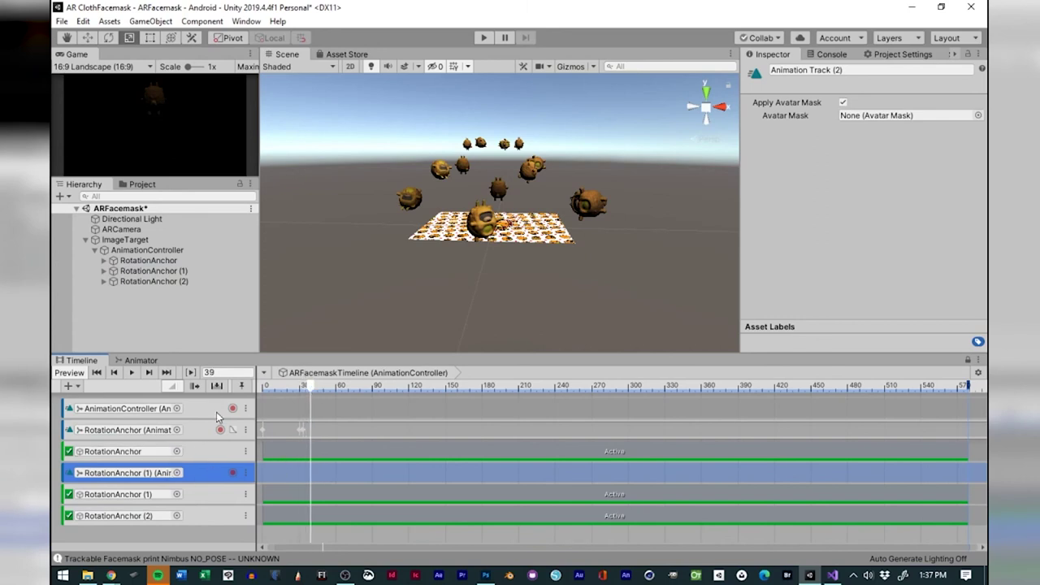
Copy RotationAnchor (1)'s Transform component and move the playhead to frame 49.
left_click(142, 275)
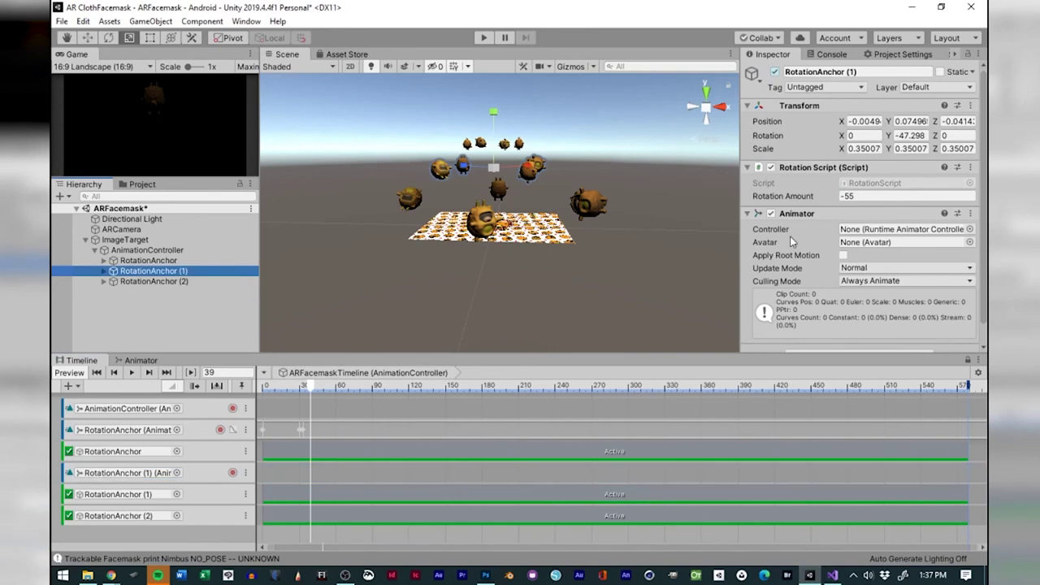
left_click(969, 107)
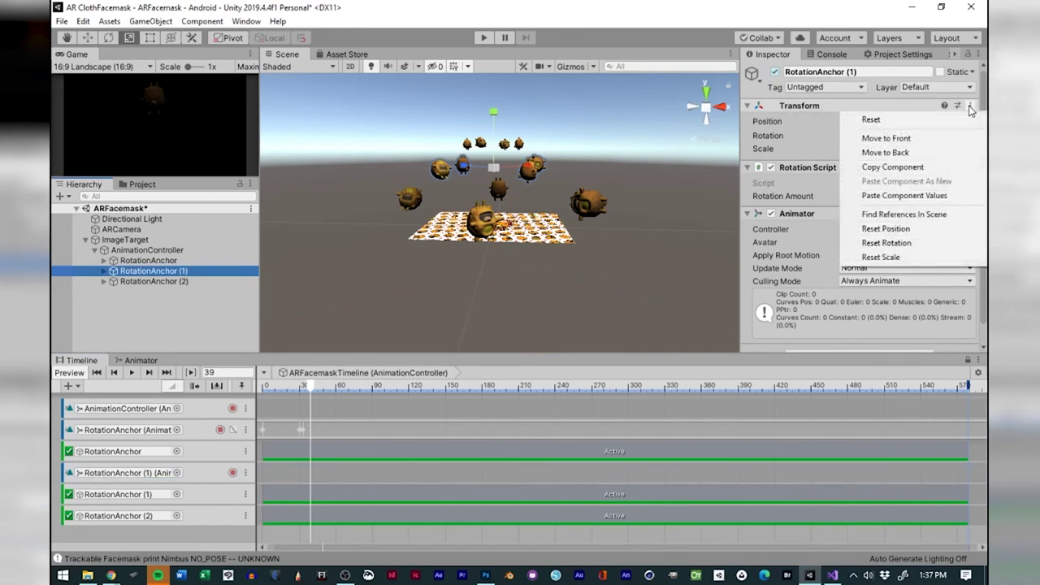
left_click(892, 168)
left_click_drag(306, 392, 324, 391)
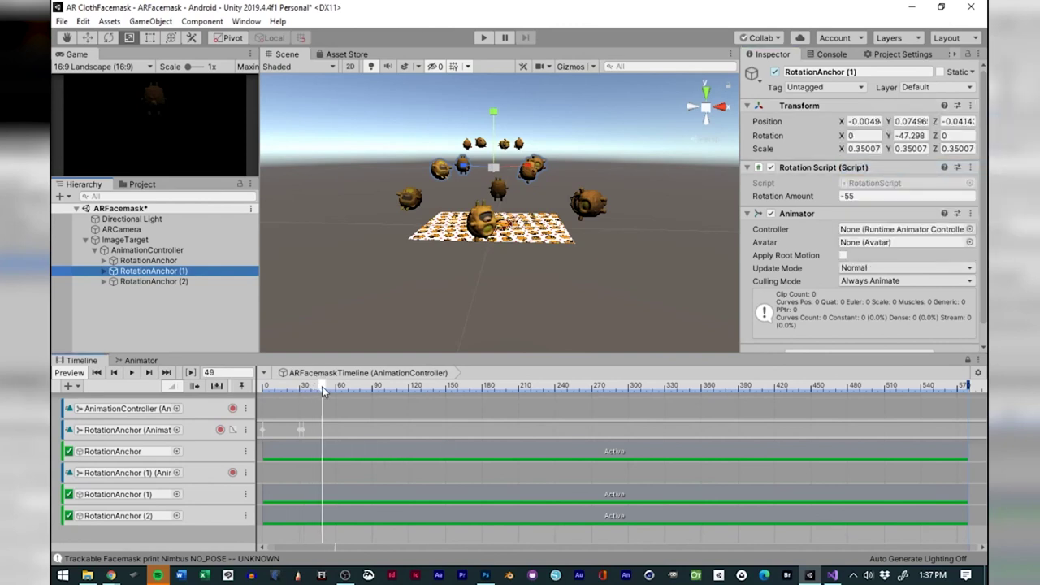
Start recording RotationAnchor (1)'s track and shrink the anchor to about 0.0044 scale at frame 0.
left_click(233, 473)
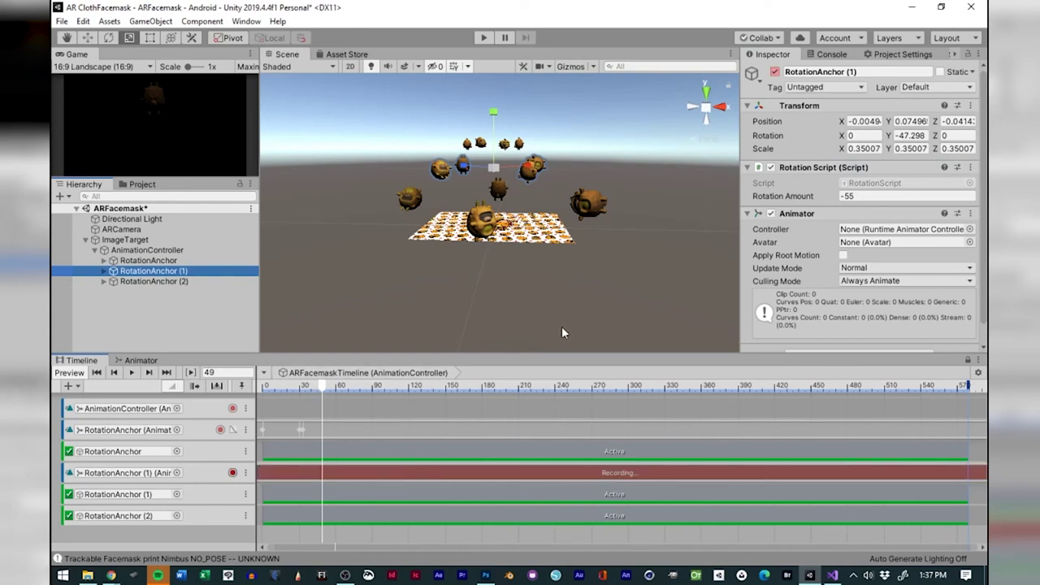
left_click_drag(327, 391, 262, 391)
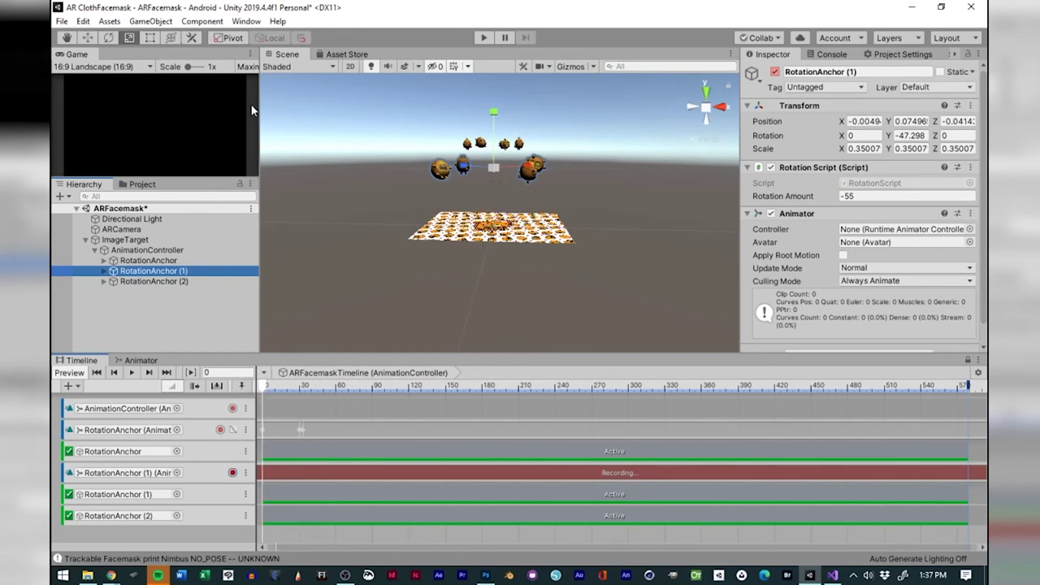
left_click_drag(495, 170, 456, 217)
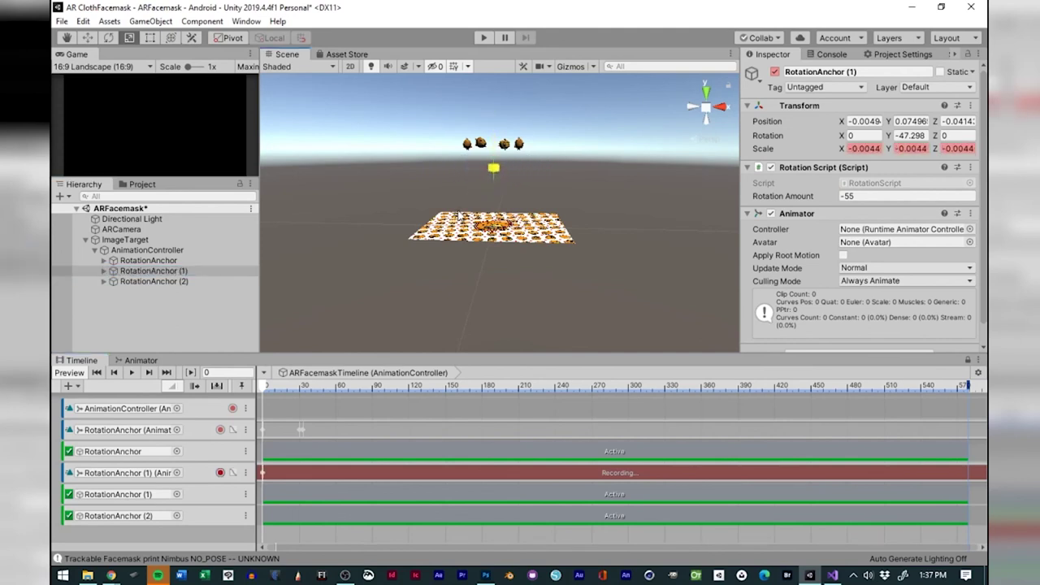
Lower RotationAnchor (1) in local space to Y -0.0032, then move the playhead to frame 49.
left_click(87, 37)
left_click(270, 37)
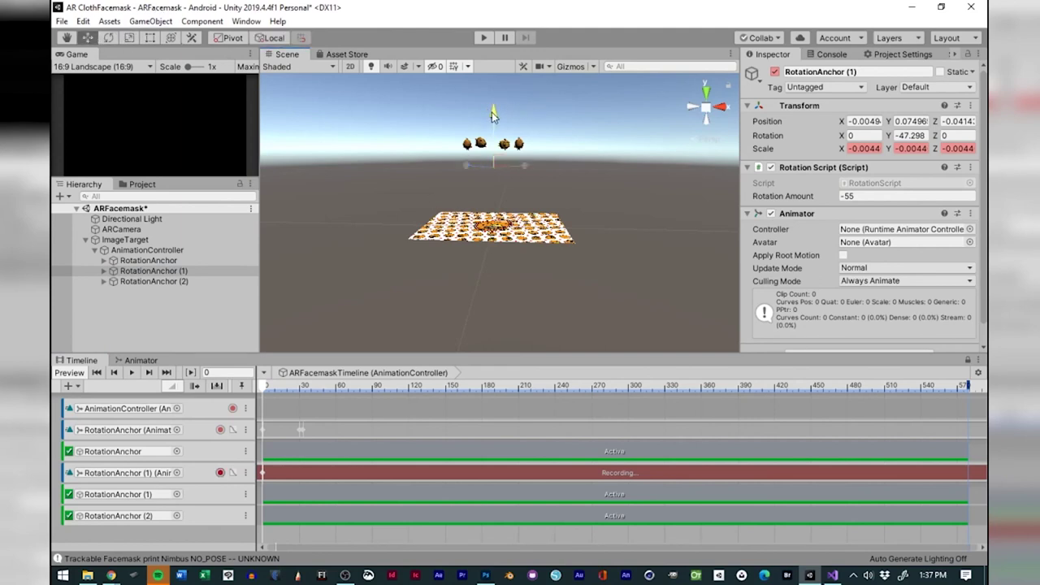
left_click_drag(492, 115, 493, 155)
left_click_drag(494, 144, 494, 147)
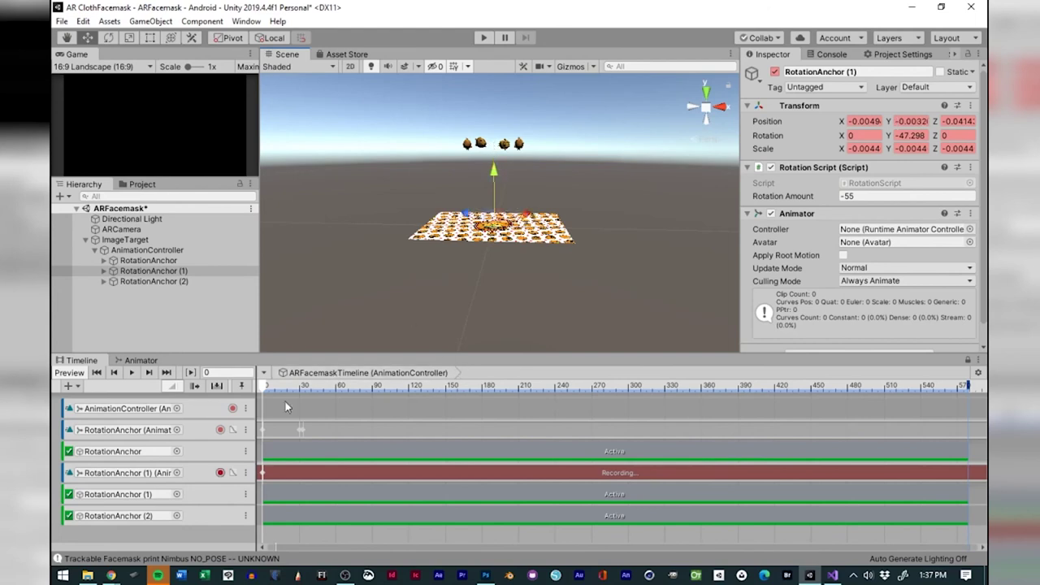
mouse_move(270, 389)
left_mouse_down()
mouse_move(322, 386)
mouse_move(277, 390)
left_mouse_up()
left_click(276, 478)
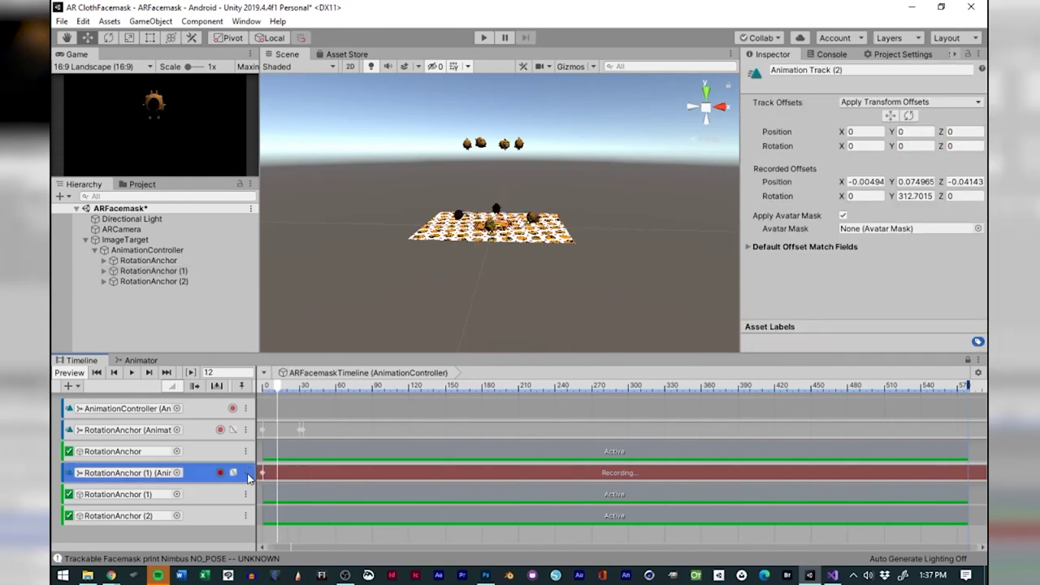
Paste RotationAnchor (1)'s original Transform values as a keyframe near frame 49.
right_click(249, 478)
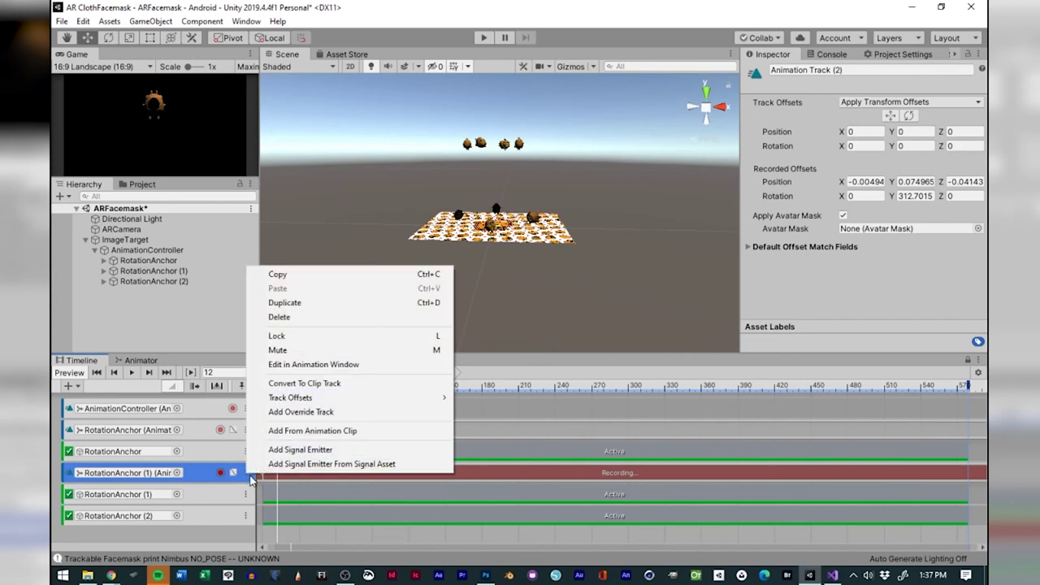
left_click(253, 481)
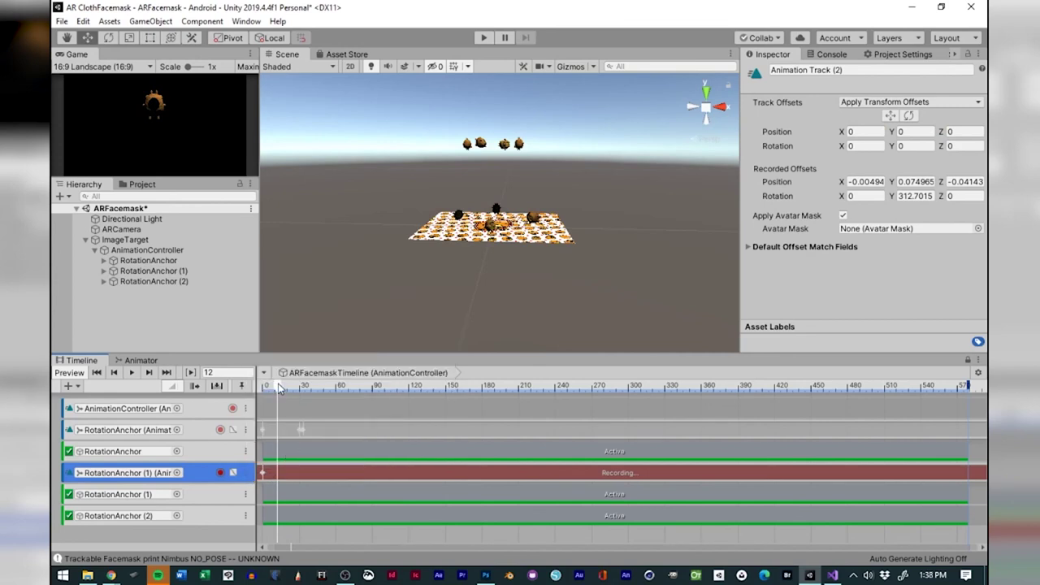
left_click_drag(278, 389, 322, 386)
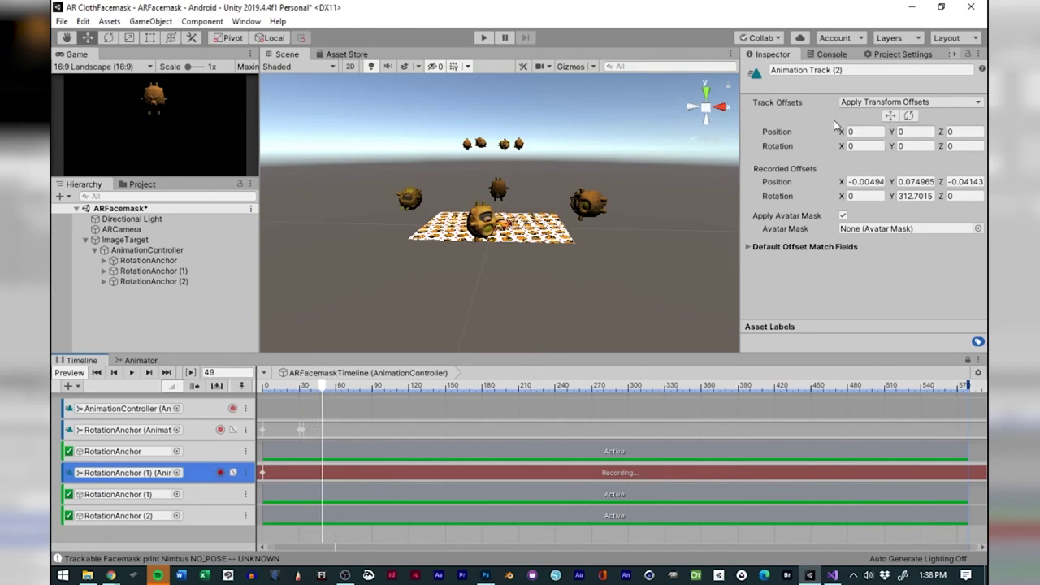
left_click(154, 271)
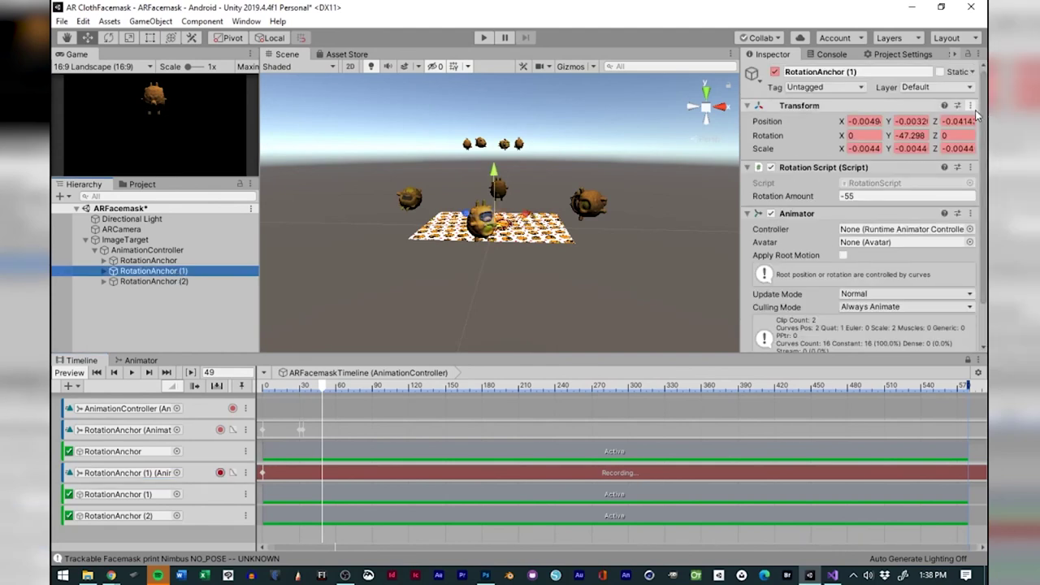
left_click(969, 106)
left_click(900, 198)
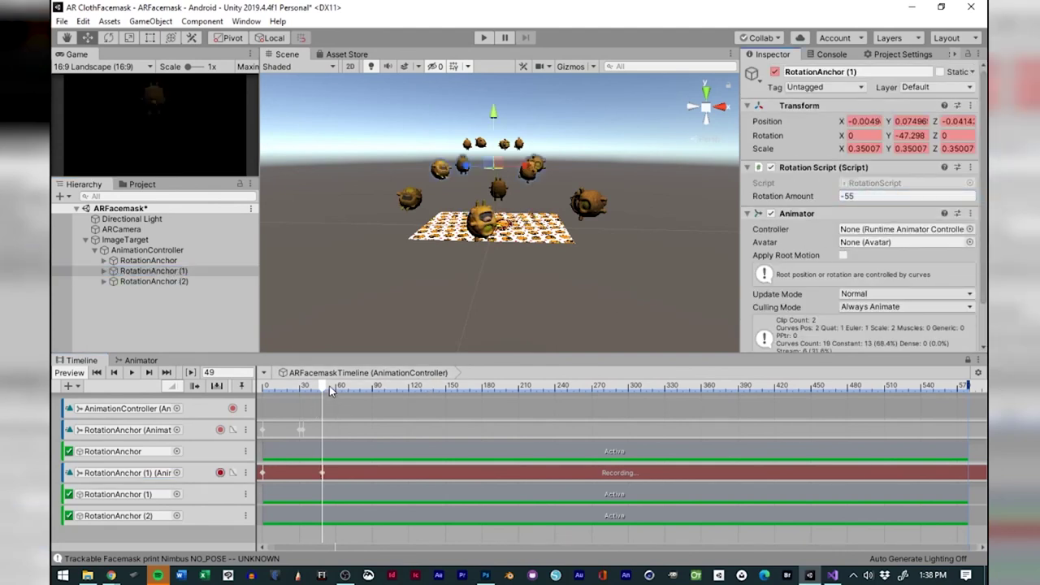
Step to frame 52 and paste the original Transform values again, restoring 0.35007 scale.
mouse_move(326, 389)
left_mouse_down()
mouse_move(374, 390)
mouse_move(324, 393)
left_mouse_up()
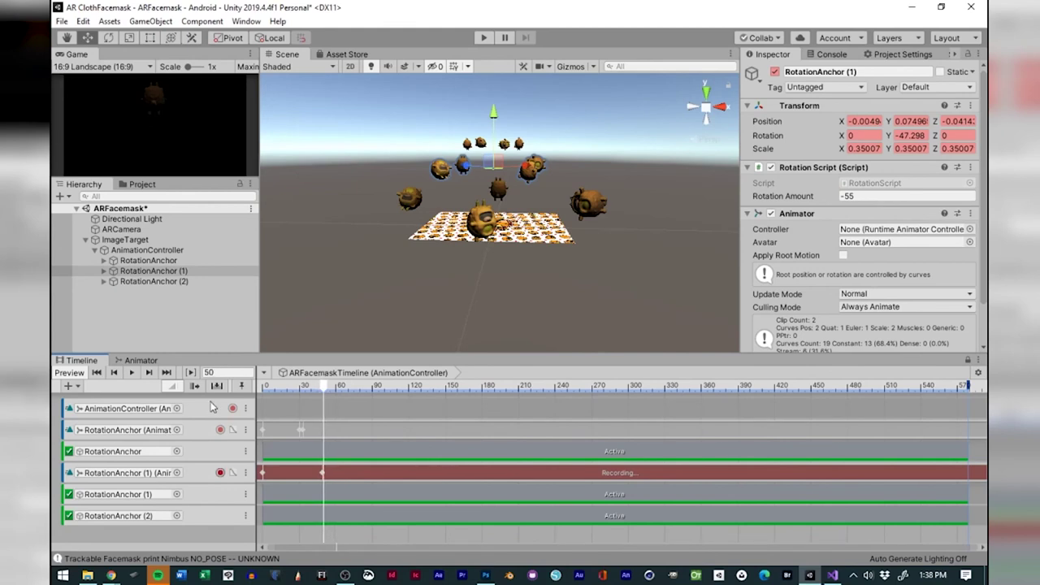
left_click(148, 374)
left_click(148, 374)
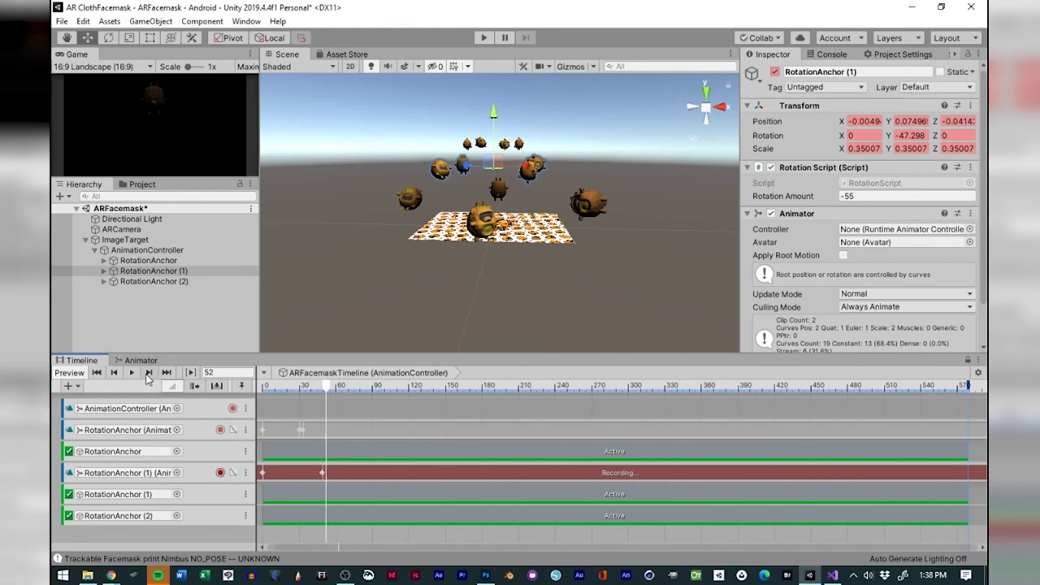
left_click(970, 107)
left_click(905, 196)
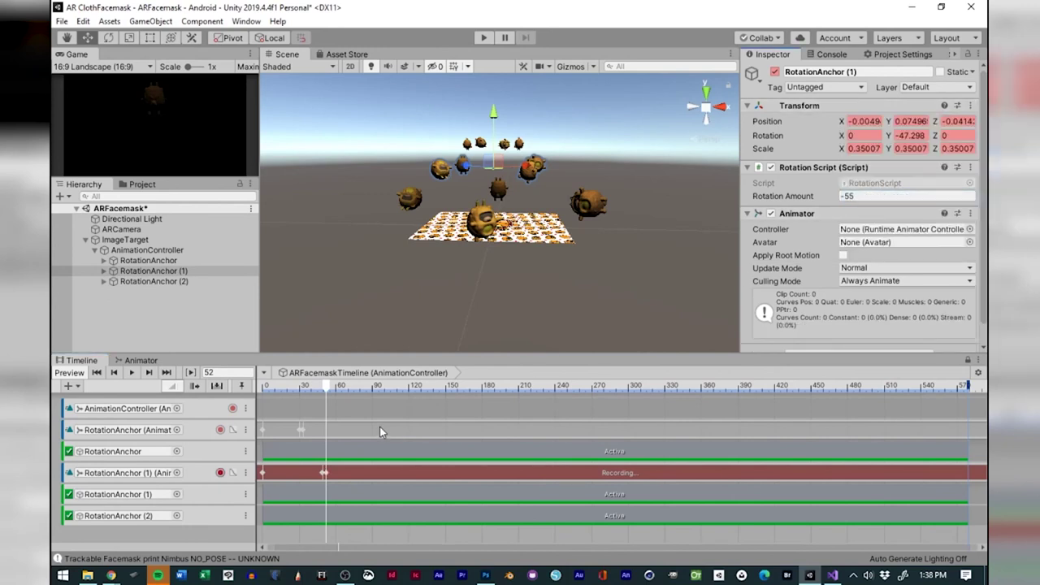
left_click(115, 373)
left_click(115, 373)
left_click(115, 373)
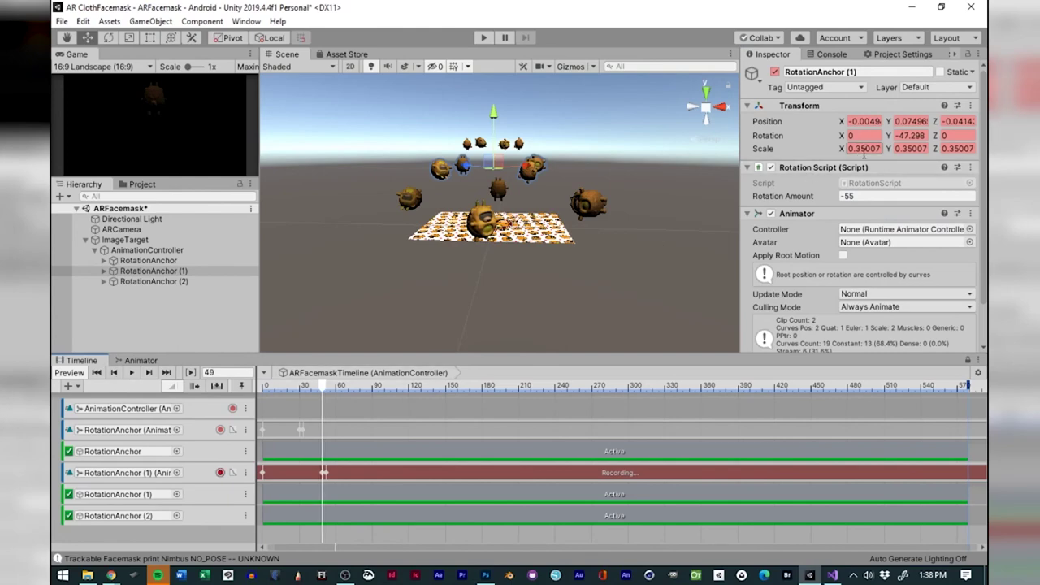
Enlarge RotationAnchor (1) to about 0.45 scale and raise it slightly near frame 49.
left_click(136, 39)
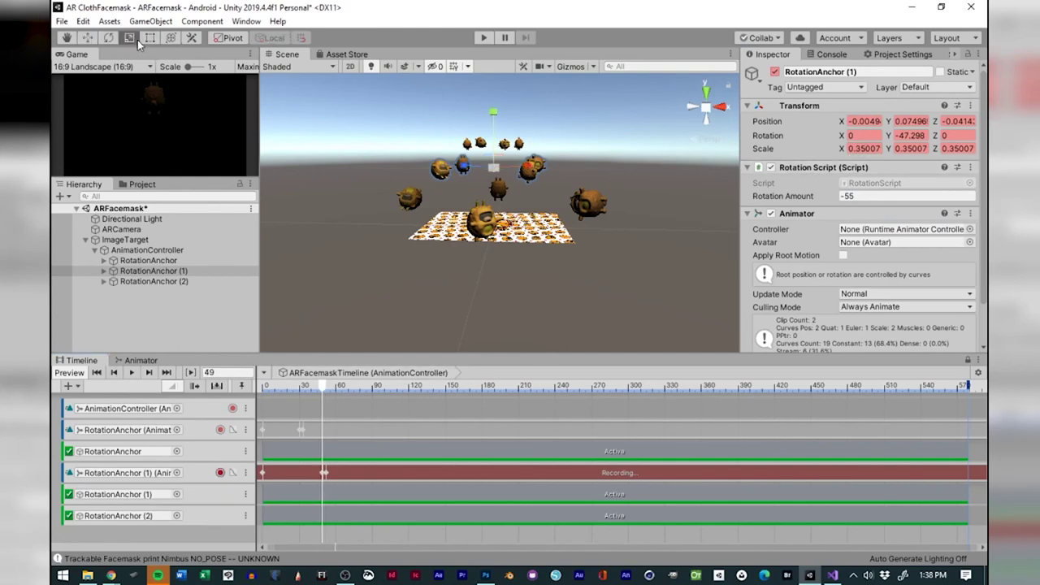
left_click_drag(495, 174, 501, 171)
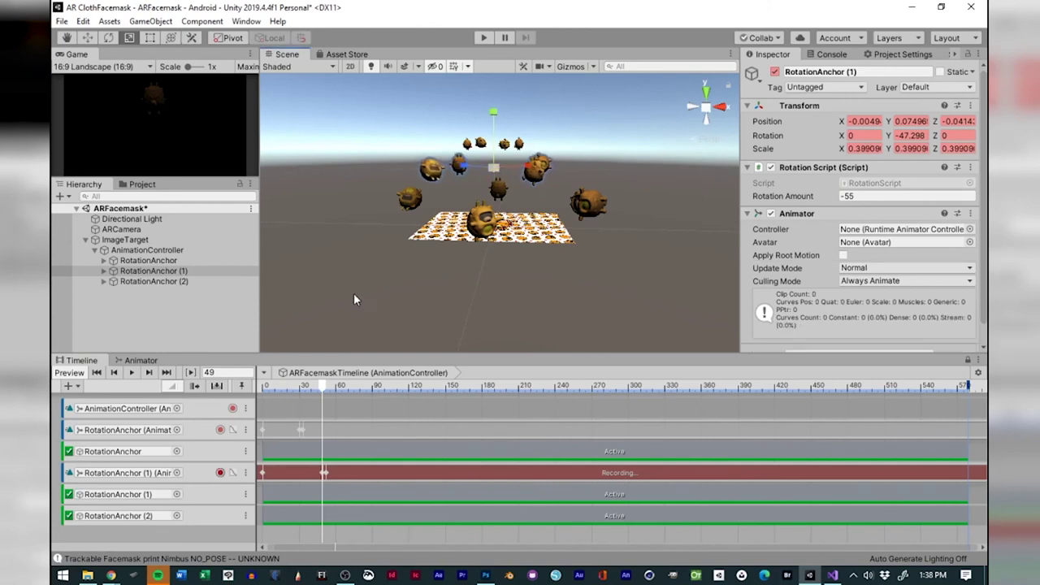
left_click(87, 39)
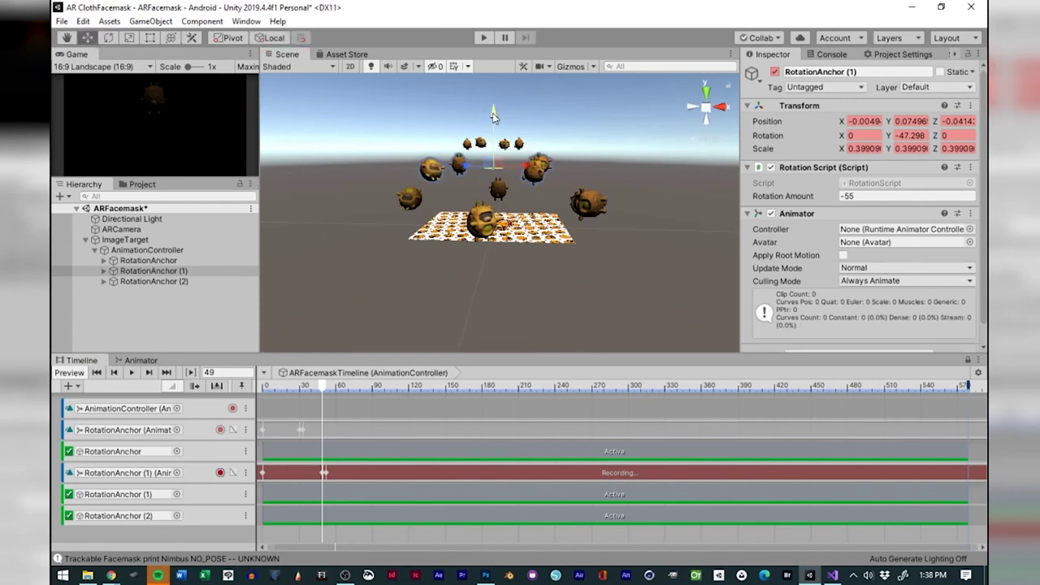
left_click_drag(497, 113, 496, 112)
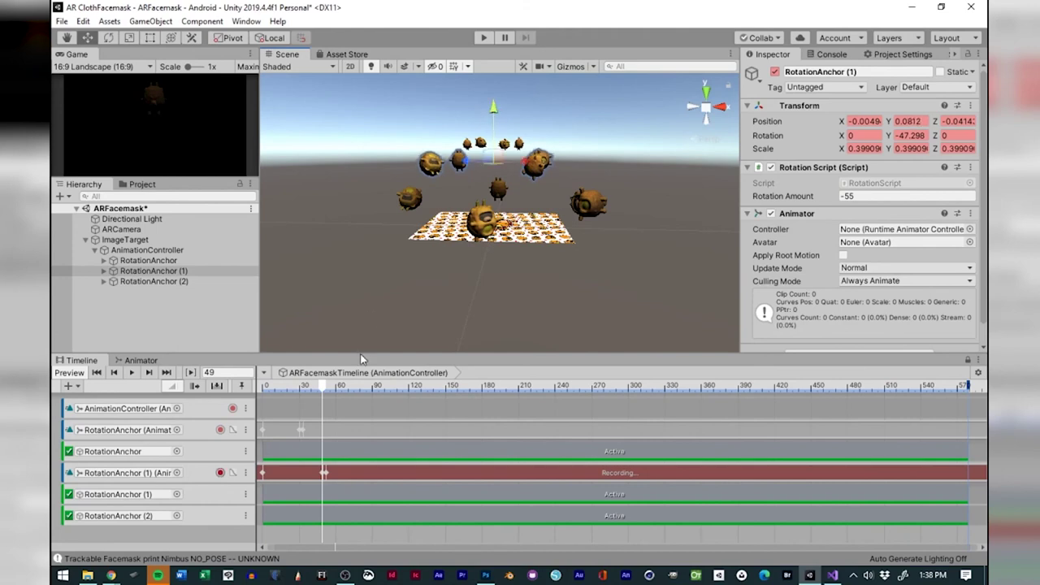
mouse_move(324, 387)
left_mouse_down()
mouse_move(310, 387)
mouse_move(383, 389)
mouse_move(299, 400)
mouse_move(346, 395)
mouse_move(322, 396)
left_mouse_up()
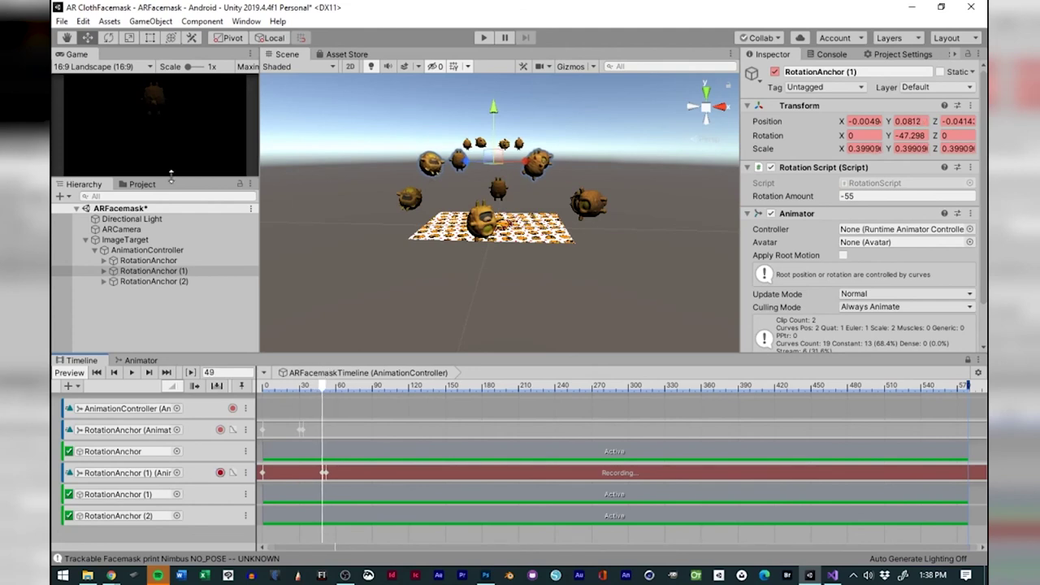
left_click(131, 37)
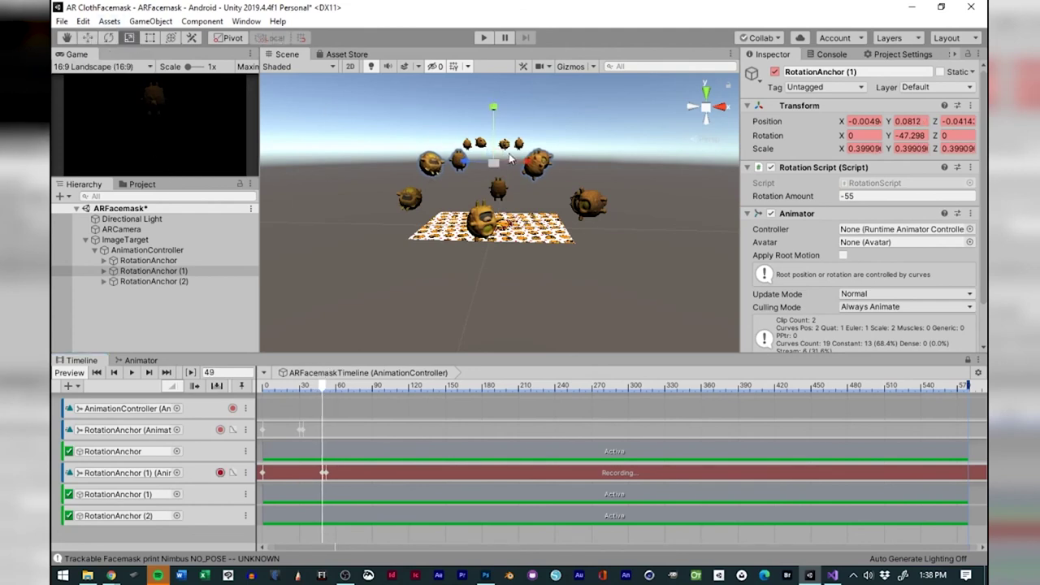
left_click_drag(490, 162, 502, 166)
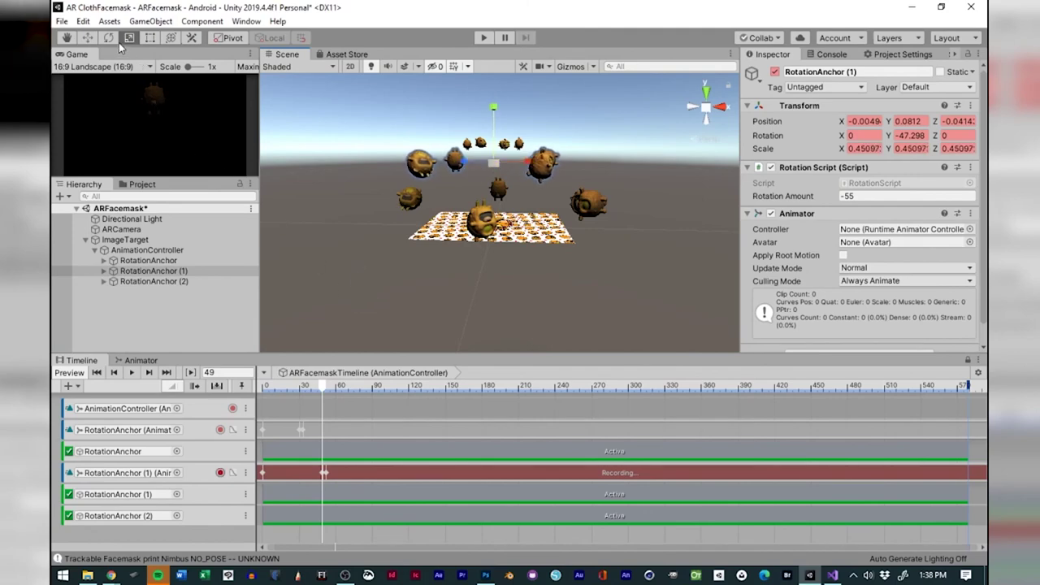
left_click(88, 38)
left_click_drag(498, 113, 496, 108)
left_click(323, 393)
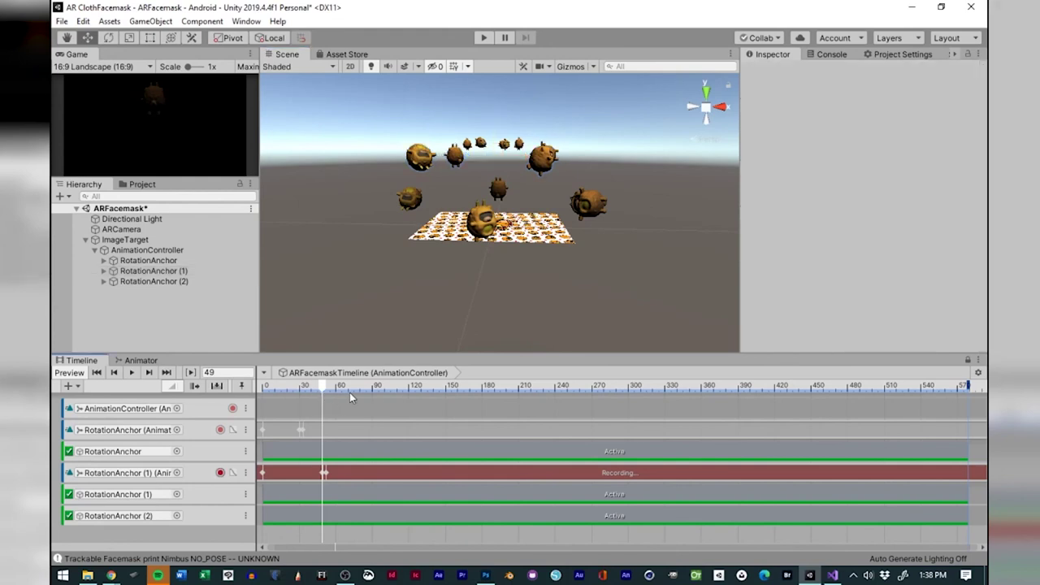
Paste the copied Transform values at frame 52 so the anchor settles at 0.35007 scale.
mouse_move(324, 386)
left_mouse_down()
mouse_move(361, 386)
mouse_move(300, 386)
mouse_move(399, 399)
mouse_move(313, 389)
mouse_move(326, 389)
left_mouse_up()
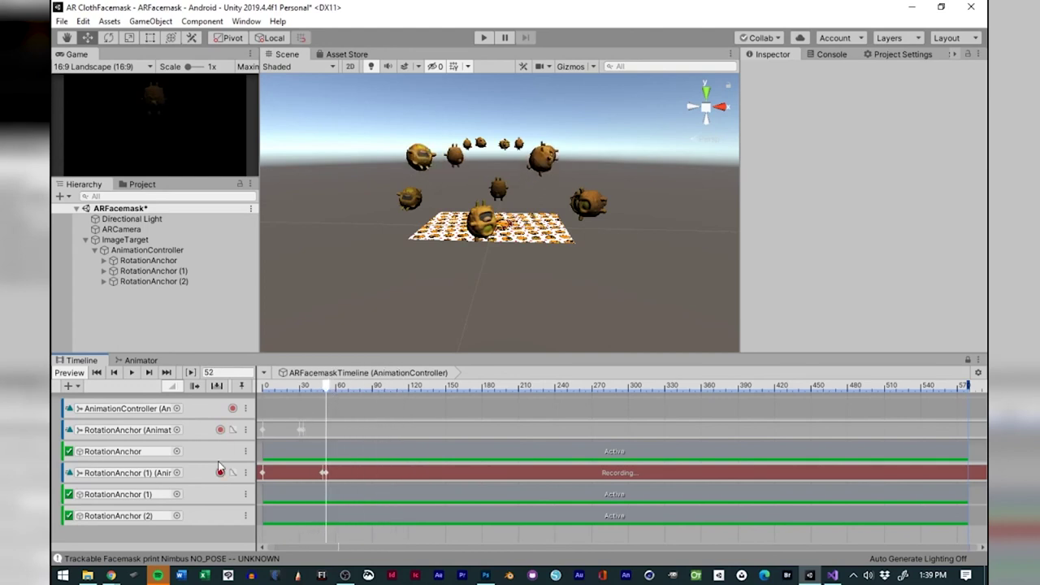
left_click(154, 270)
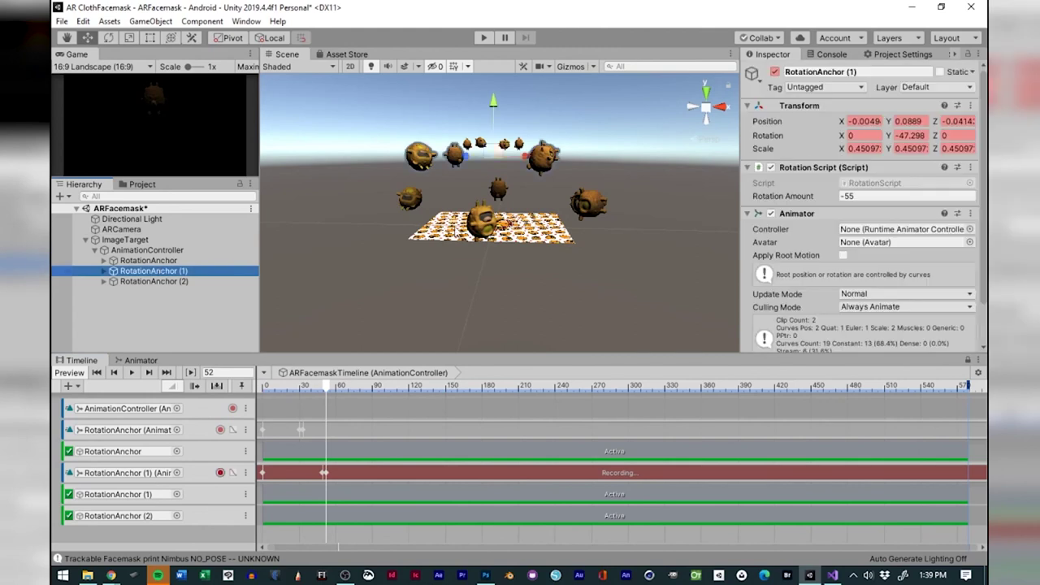
left_click(971, 106)
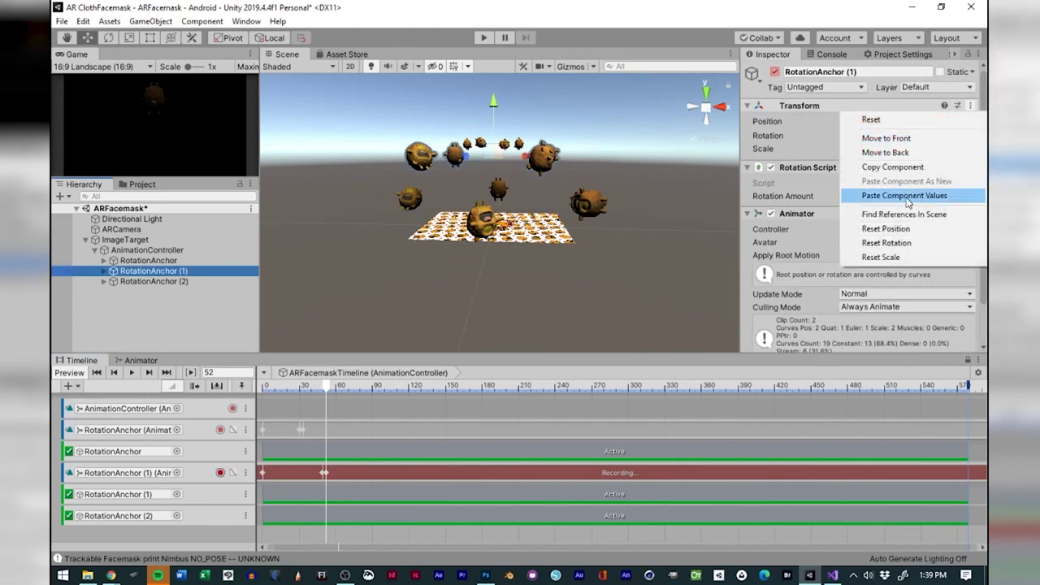
left_click(907, 198)
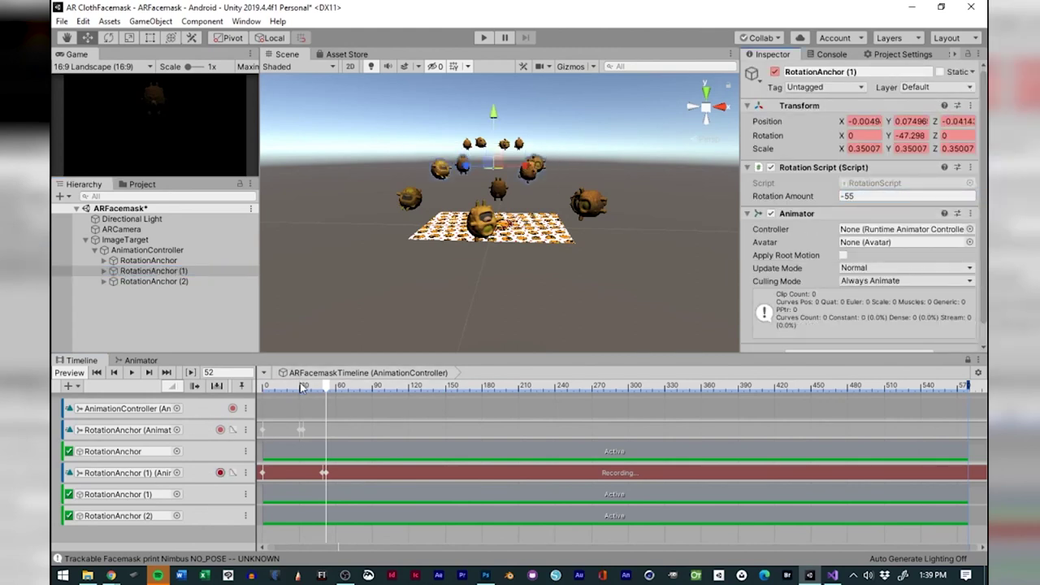
left_click_drag(325, 392, 352, 421)
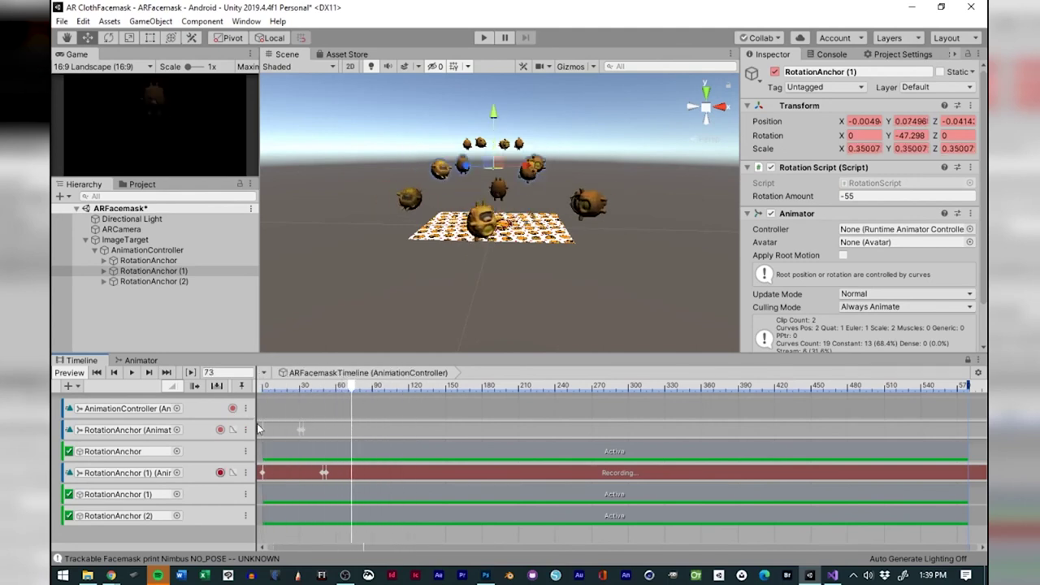
Stop recording RotationAnchor (1) and add an animation track for RotationAnchor (2).
left_click(219, 473)
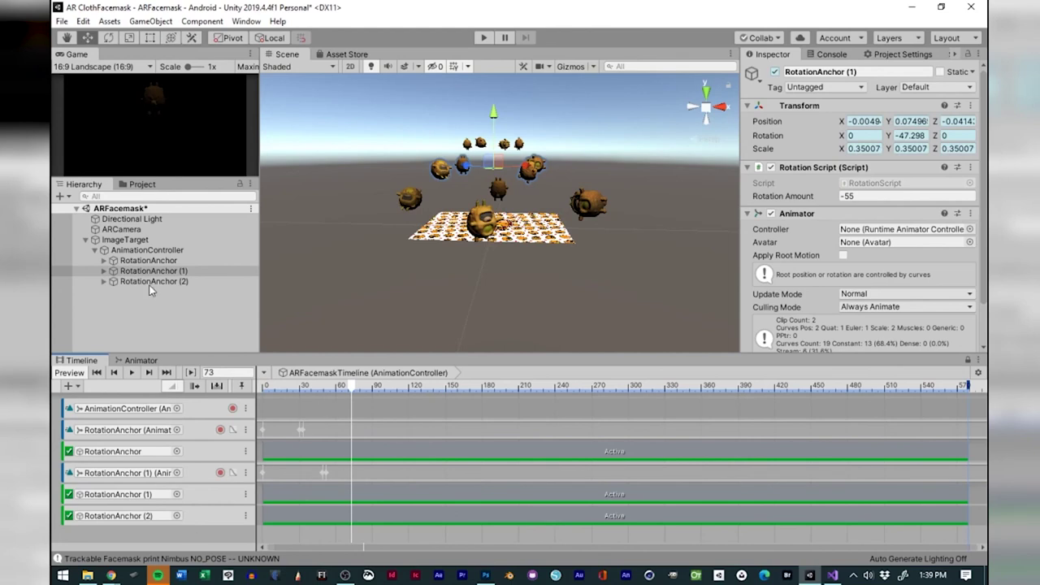
left_click_drag(138, 284, 157, 505)
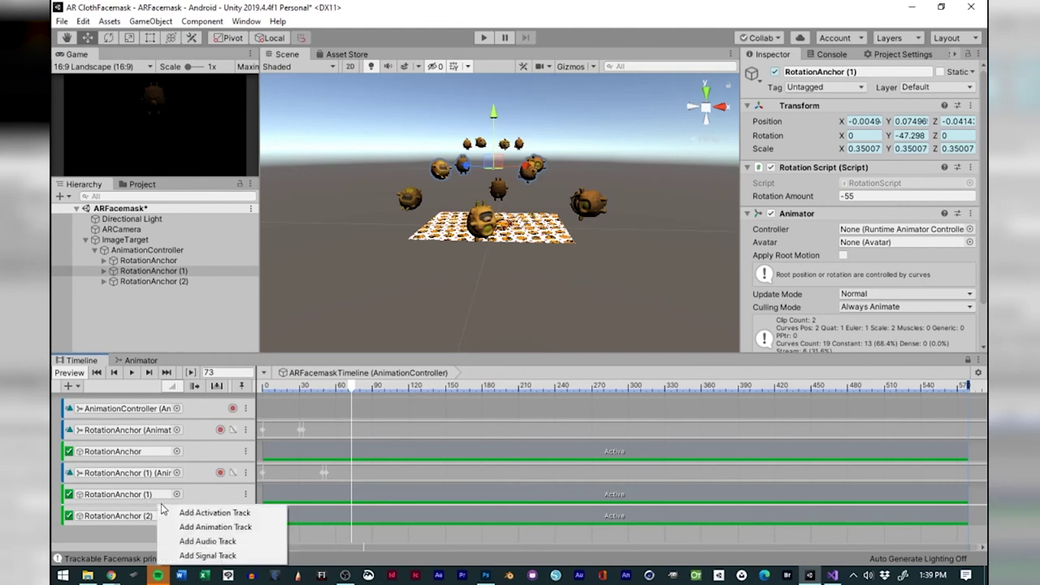
left_click(204, 528)
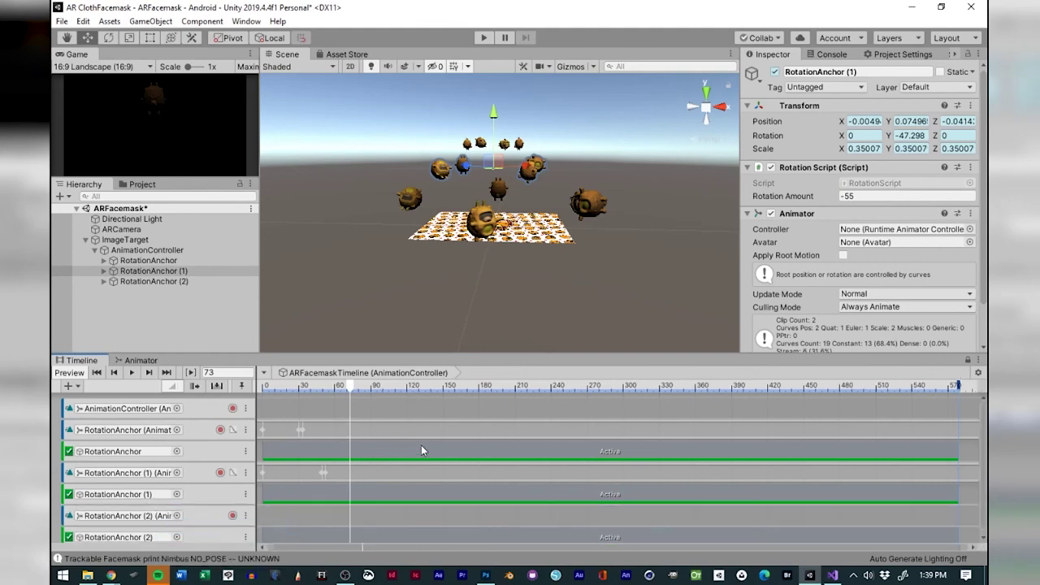
left_click_drag(351, 388, 299, 389)
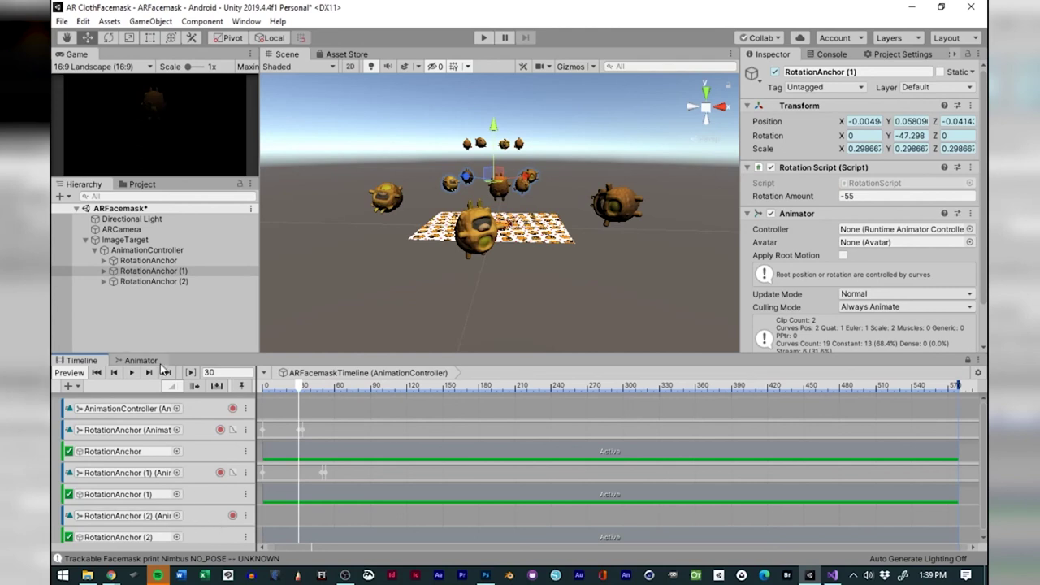
Copy RotationAnchor (2)'s Transform component and move the playhead to a later frame.
left_click(157, 281)
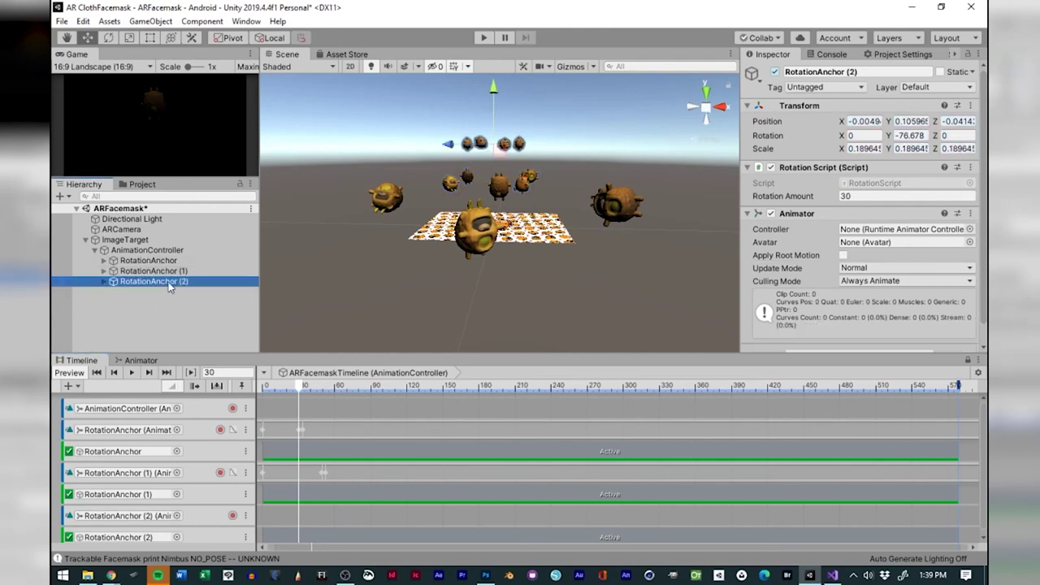
left_click(969, 106)
left_click(892, 171)
left_click_drag(302, 390, 354, 391)
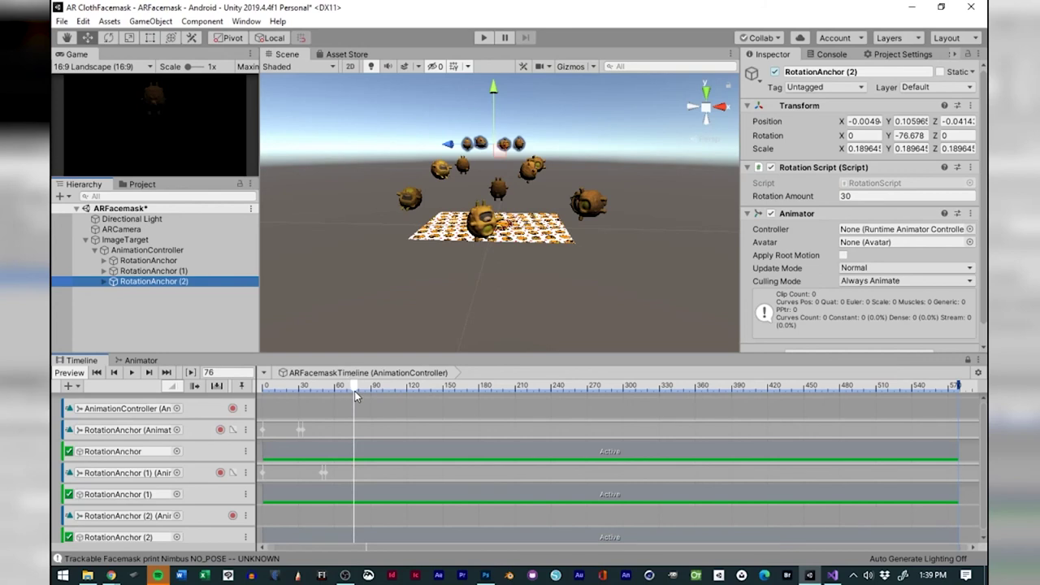
Start recording RotationAnchor (2)'s track and paste its copied Transform values as a keyframe.
left_click(232, 517)
left_click(970, 106)
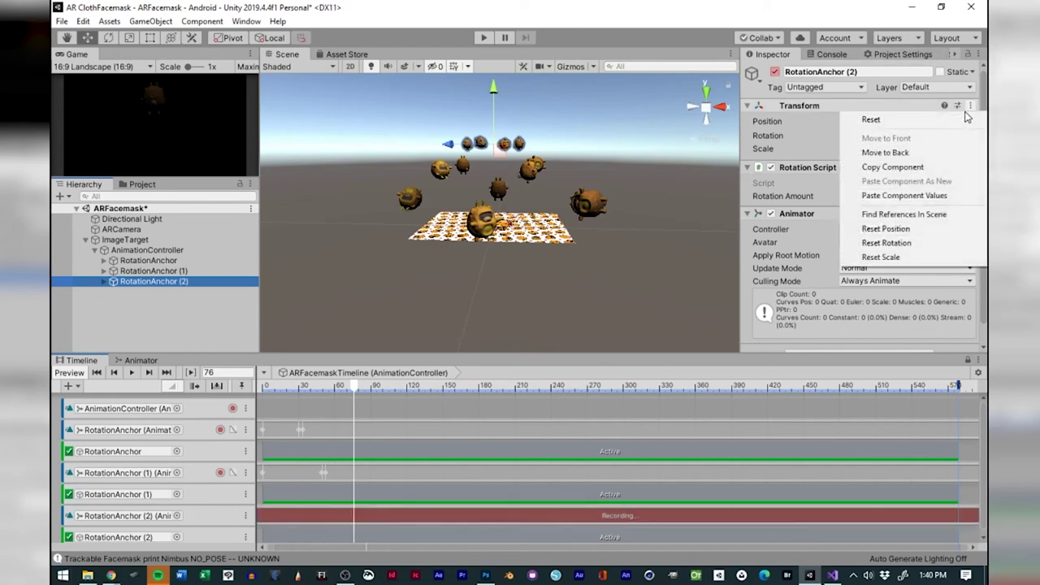
left_click(885, 201)
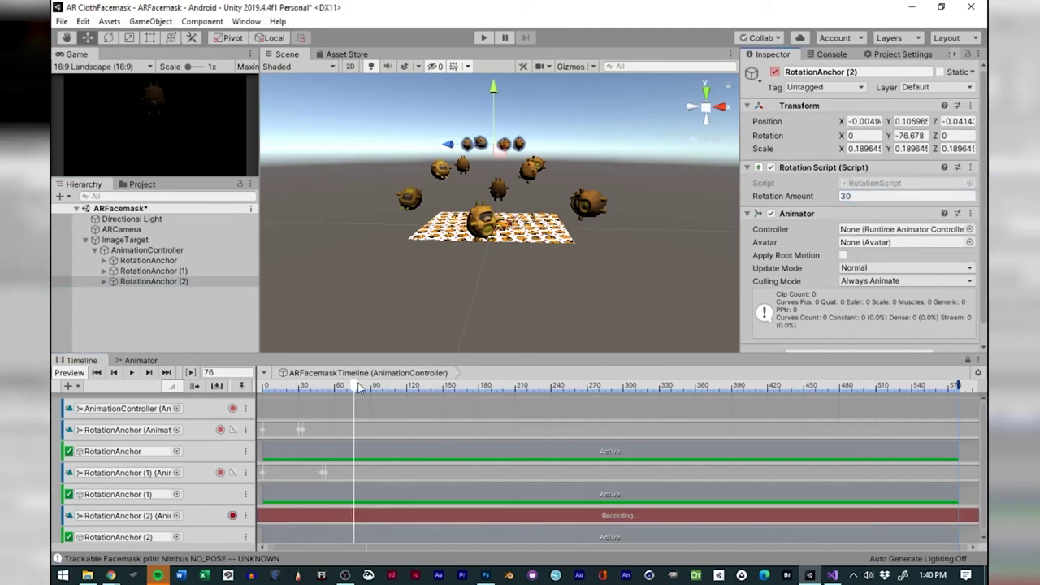
At frame 29, lower RotationAnchor (2) and shrink it to about -0.0053 scale, then go to frame 76.
left_click_drag(359, 388, 297, 390)
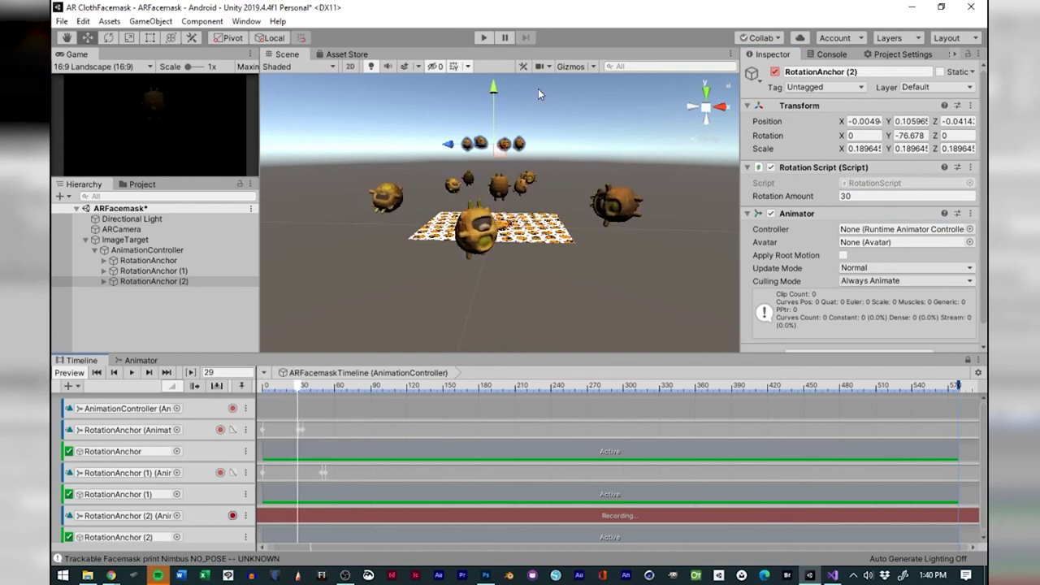
left_click_drag(499, 96, 495, 137)
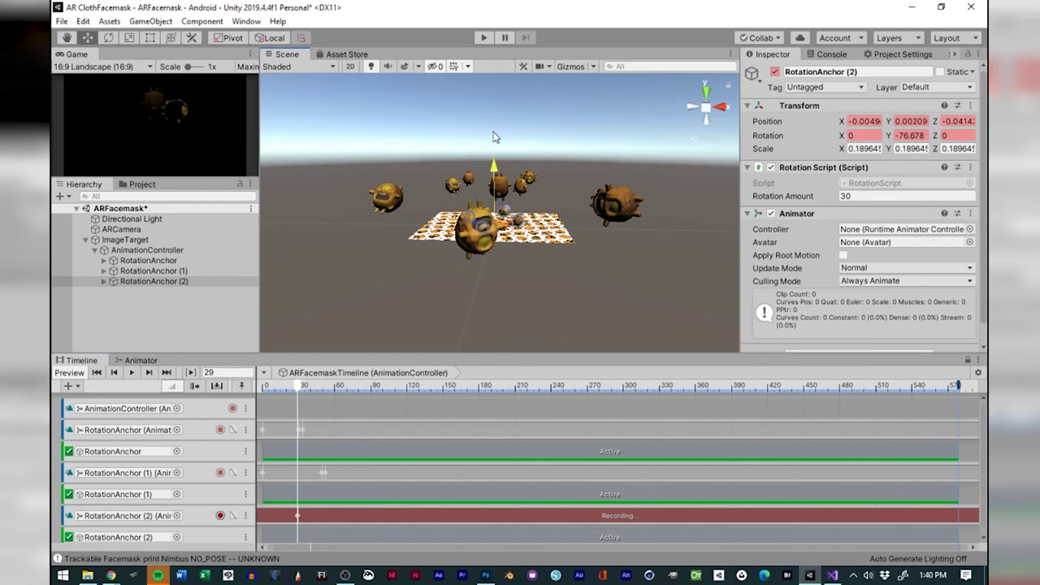
left_click(129, 38)
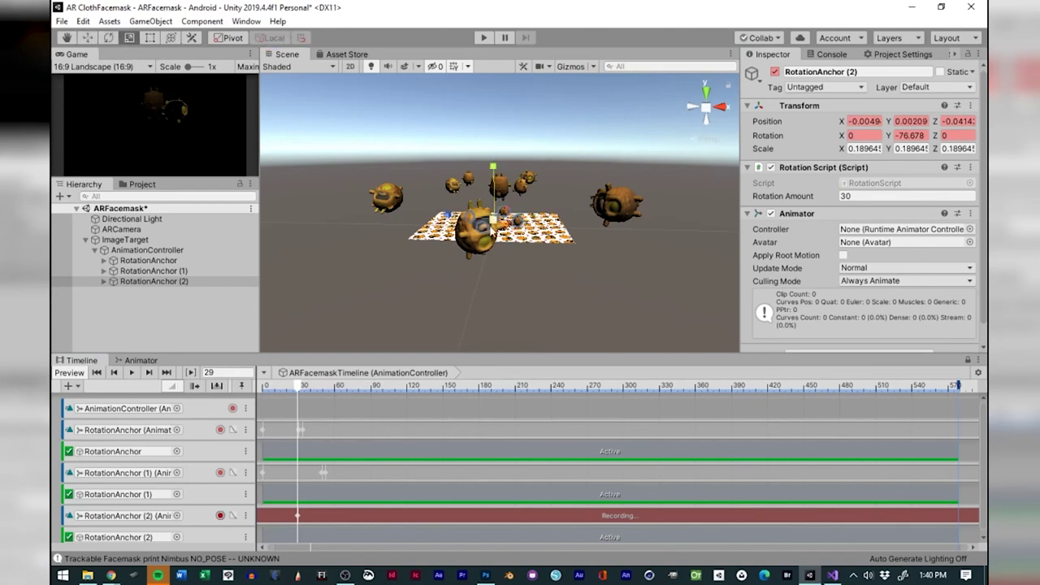
left_click_drag(494, 218, 437, 237)
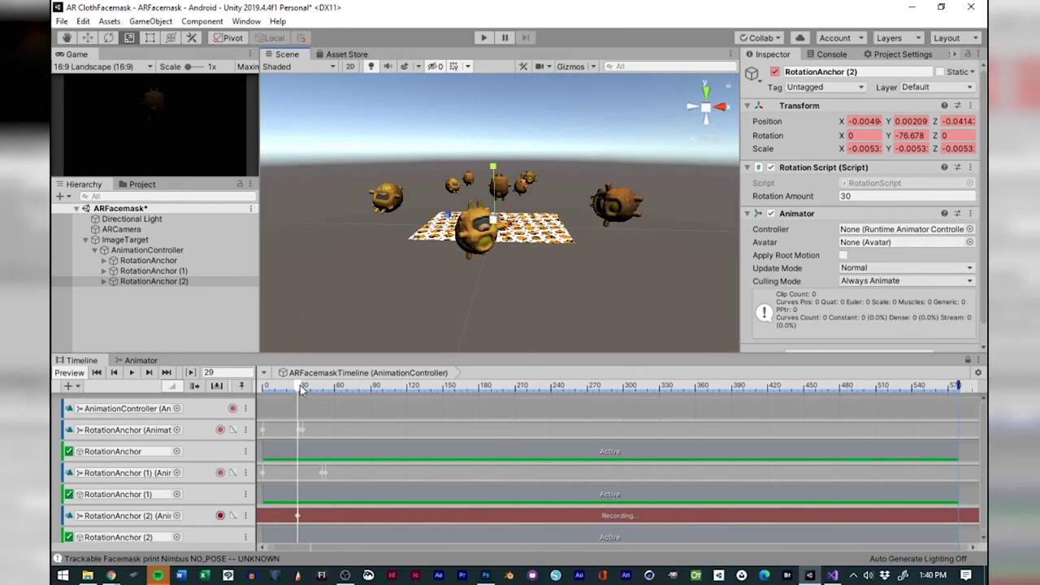
left_click_drag(301, 390, 356, 388)
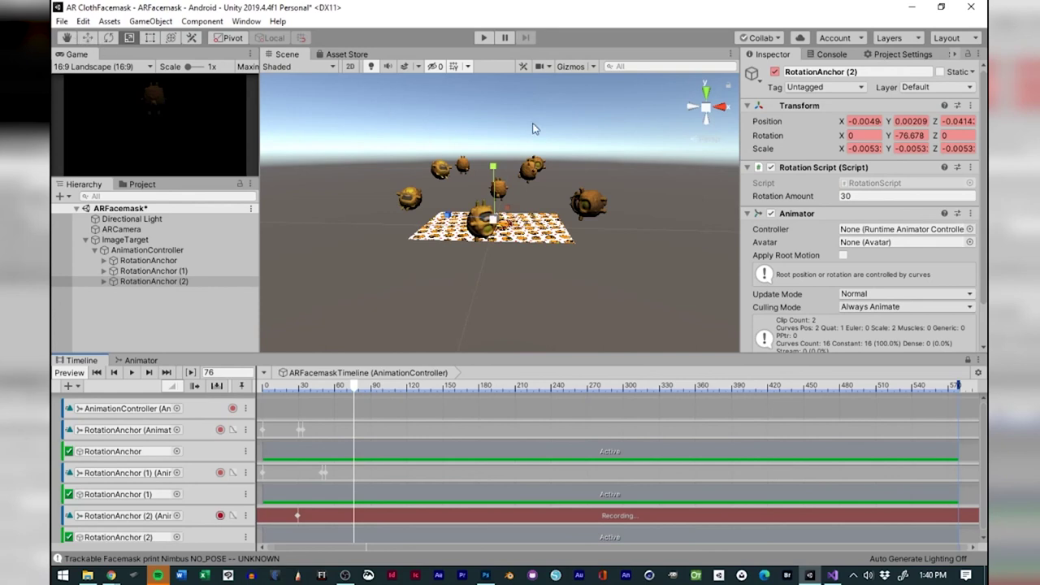
Keyframe the copied transform at frame 76, then enlarge RotationAnchor (2) at frame 73.
left_click(970, 106)
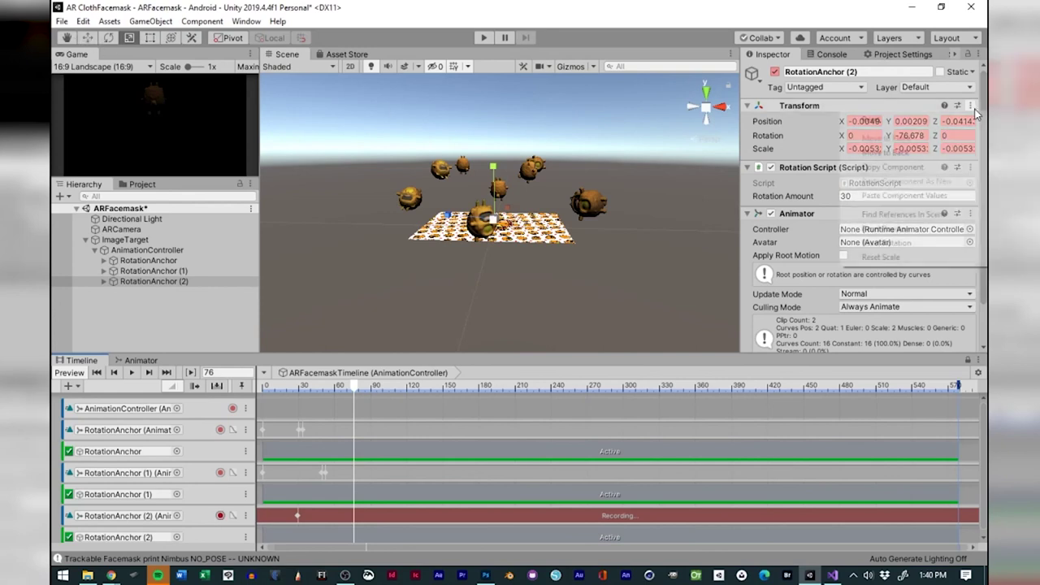
left_click(899, 198)
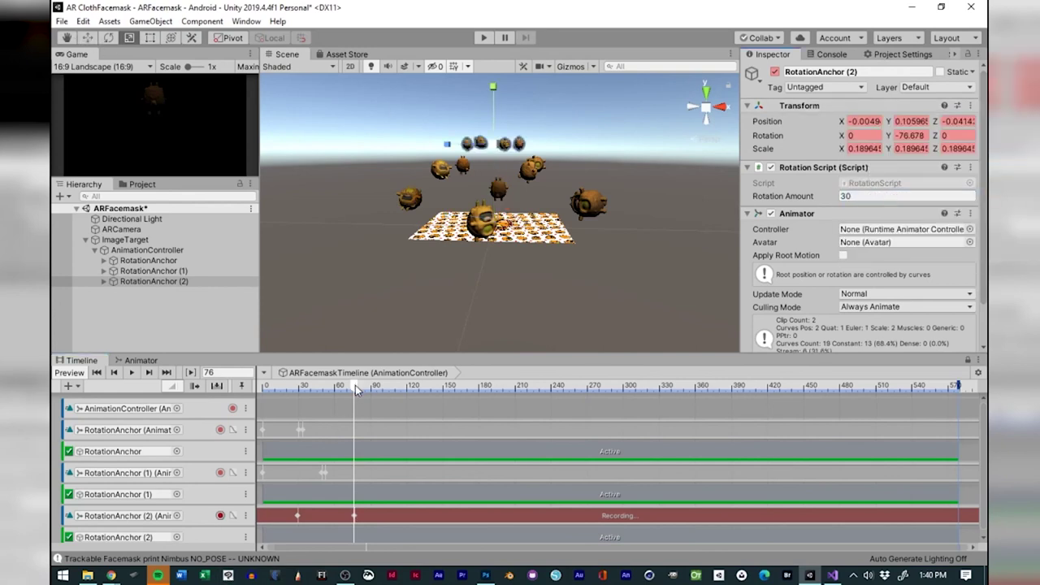
left_click(114, 373)
left_click(114, 373)
left_click(114, 373)
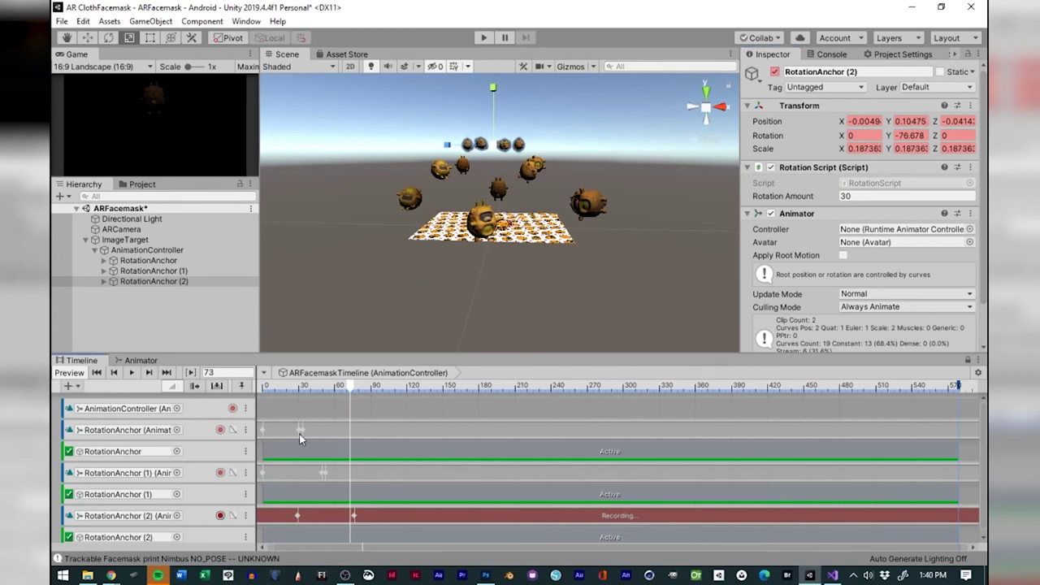
left_click_drag(493, 147, 506, 153)
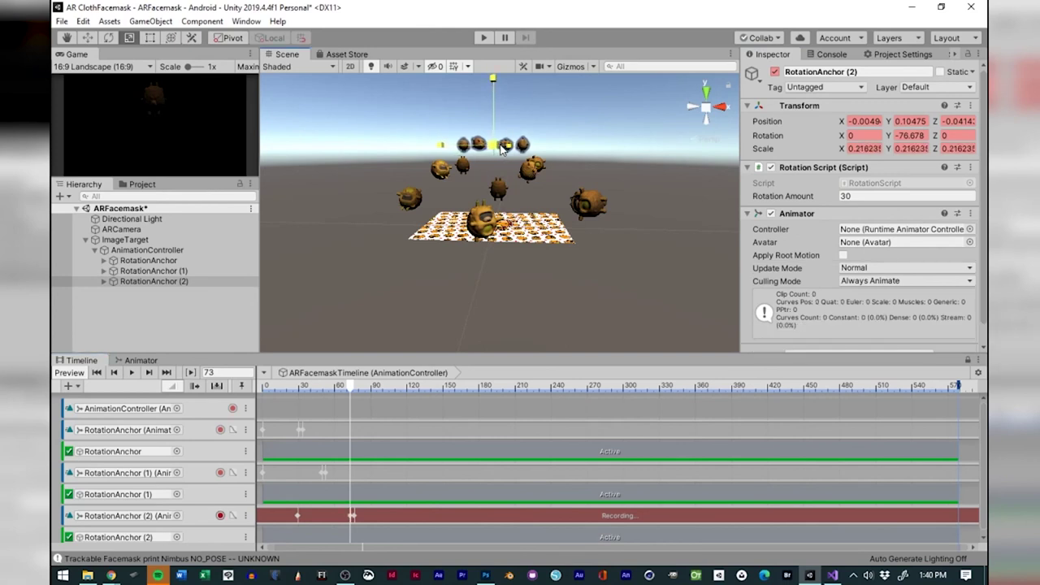
Raise RotationAnchor (2) slightly, enlarge it to about 0.234 scale, and preview the animation.
left_click(89, 37)
left_click_drag(496, 94, 496, 92)
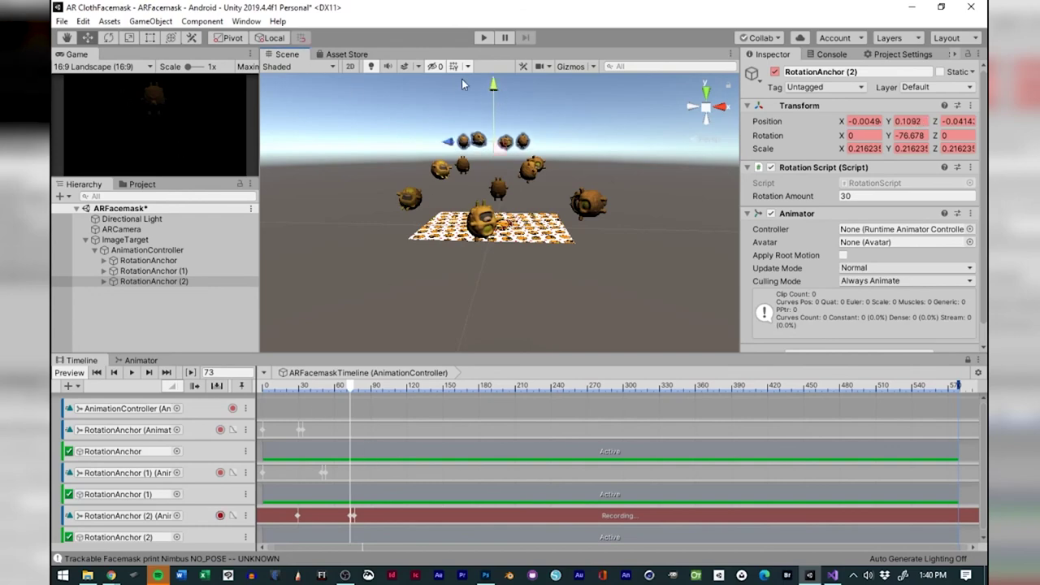
left_click_drag(493, 87, 498, 83)
left_click(133, 40)
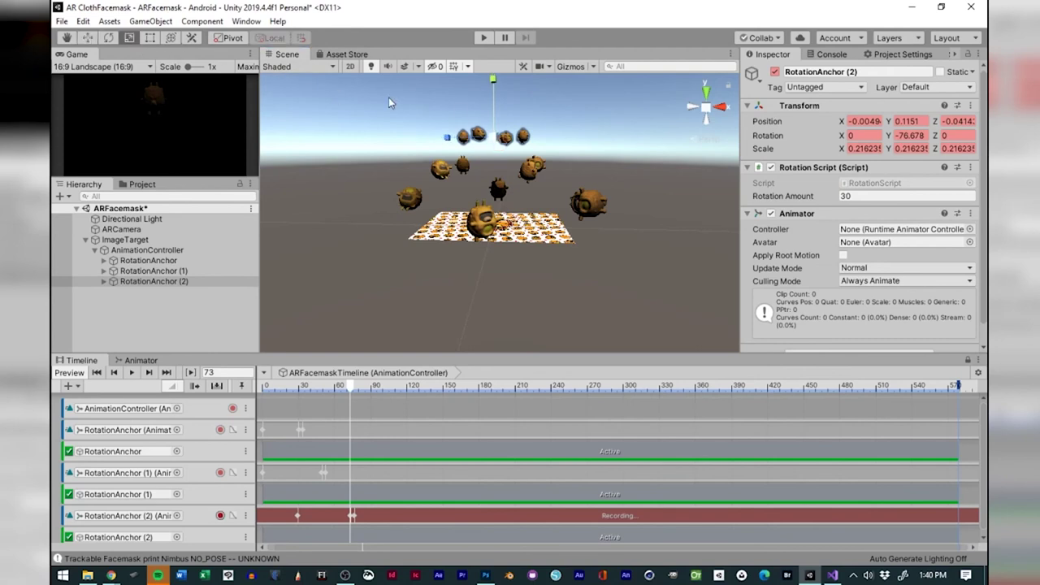
left_click_drag(501, 140, 507, 137)
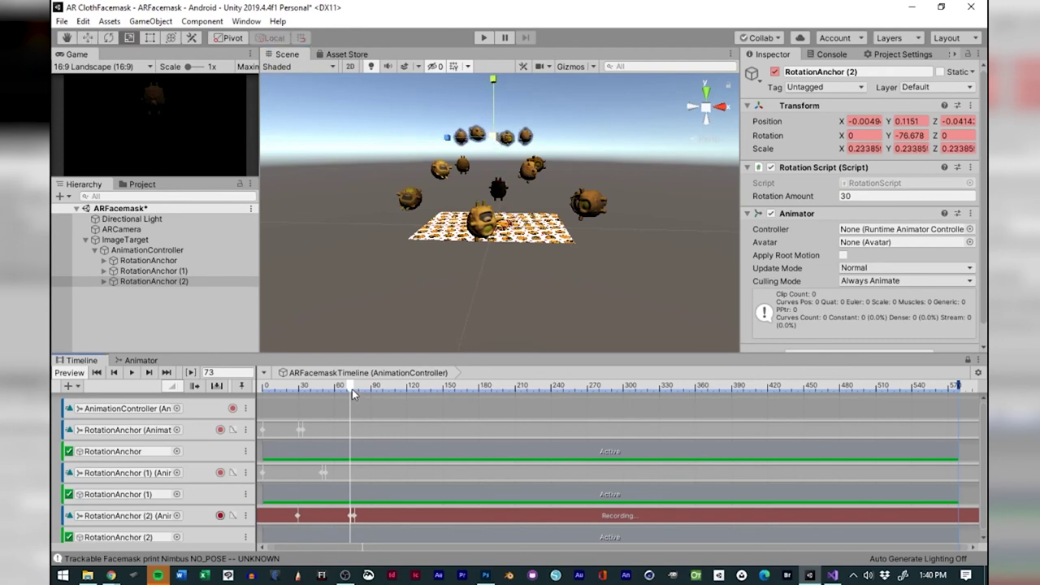
left_click_drag(352, 389, 372, 455)
left_click_drag(341, 465, 296, 465)
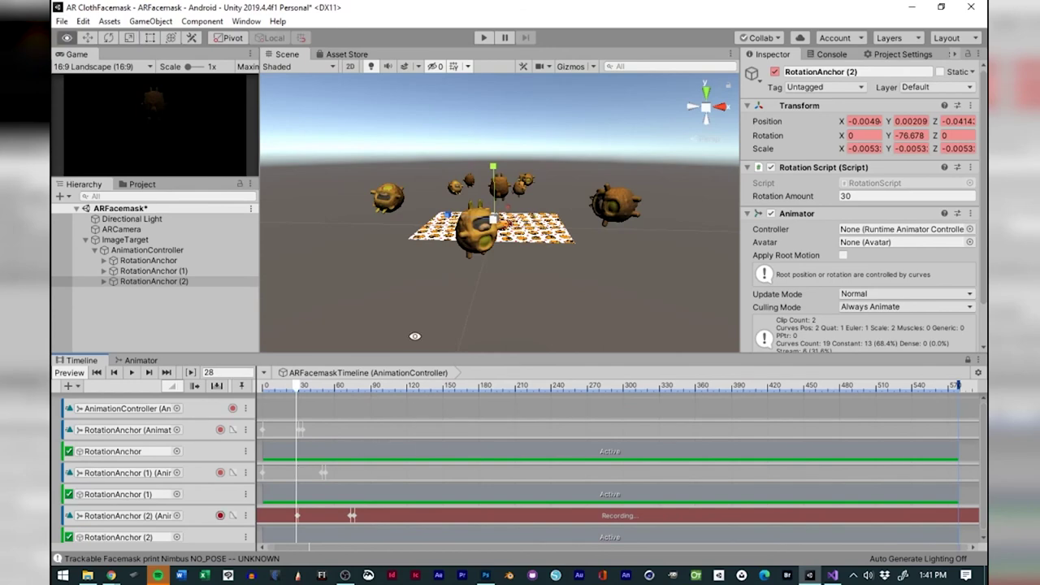
Return the playhead to frame 0 and stop recording on the RotationAnchor (2) track.
left_click_drag(395, 294, 327, 433, "alt")
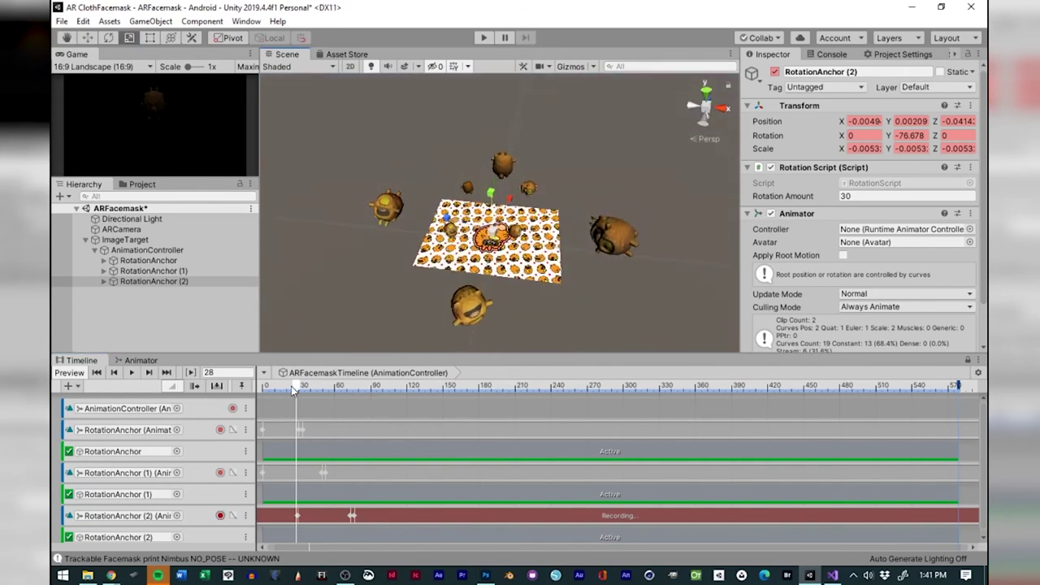
left_click_drag(294, 390, 242, 401)
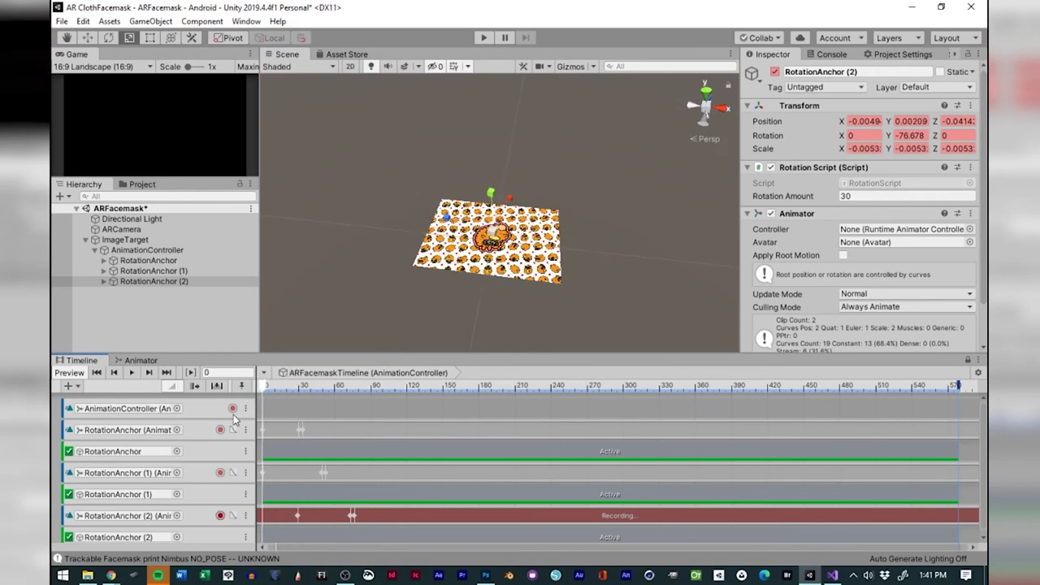
left_click(219, 516)
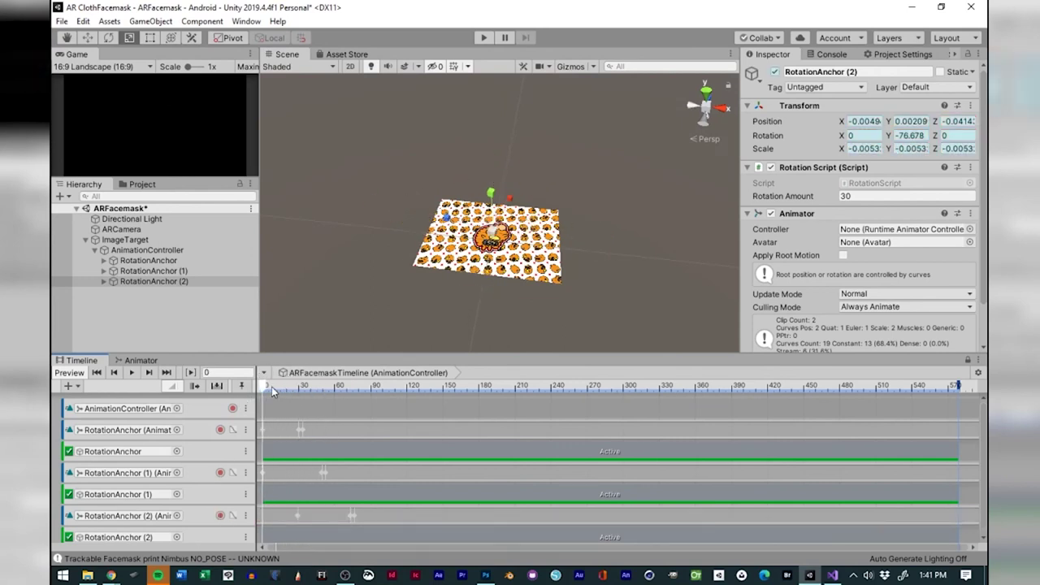
left_click_drag(273, 392, 217, 393)
Turn off Play On Awake on AnimationController's Playable Director, then select ImageTarget.
left_click(94, 252)
left_click(147, 251)
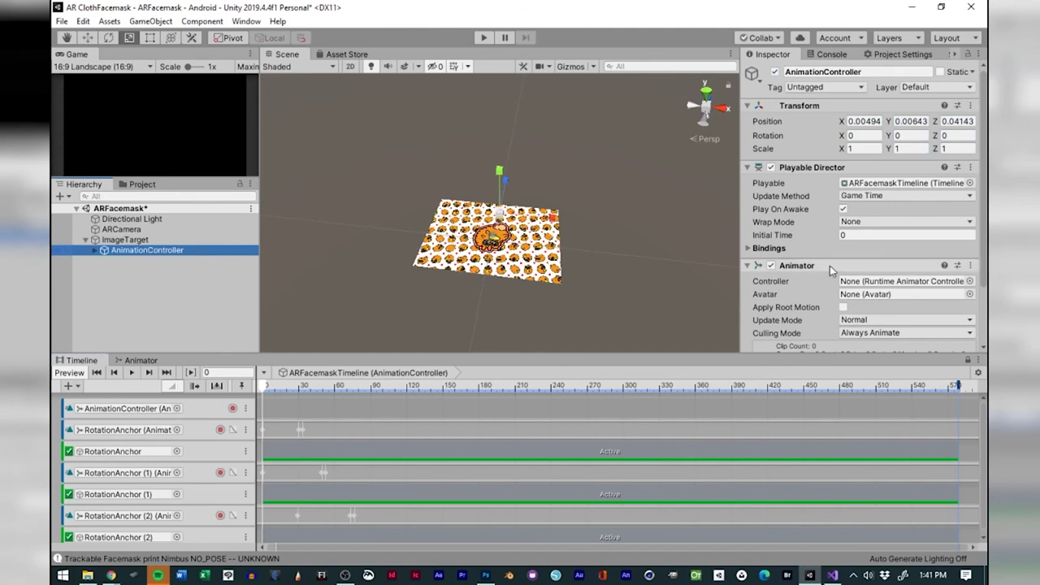
left_click(843, 209)
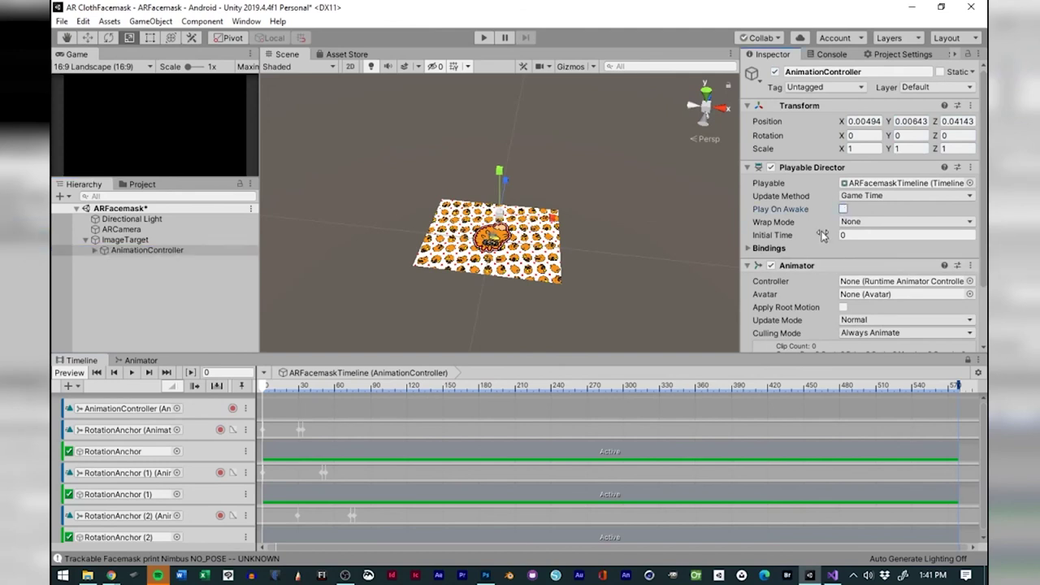
left_click(130, 240)
Make ImageTarget's On Target Found event call PlayableDirector.Play () on AnimationController.
scroll(811, 193, "down", 10)
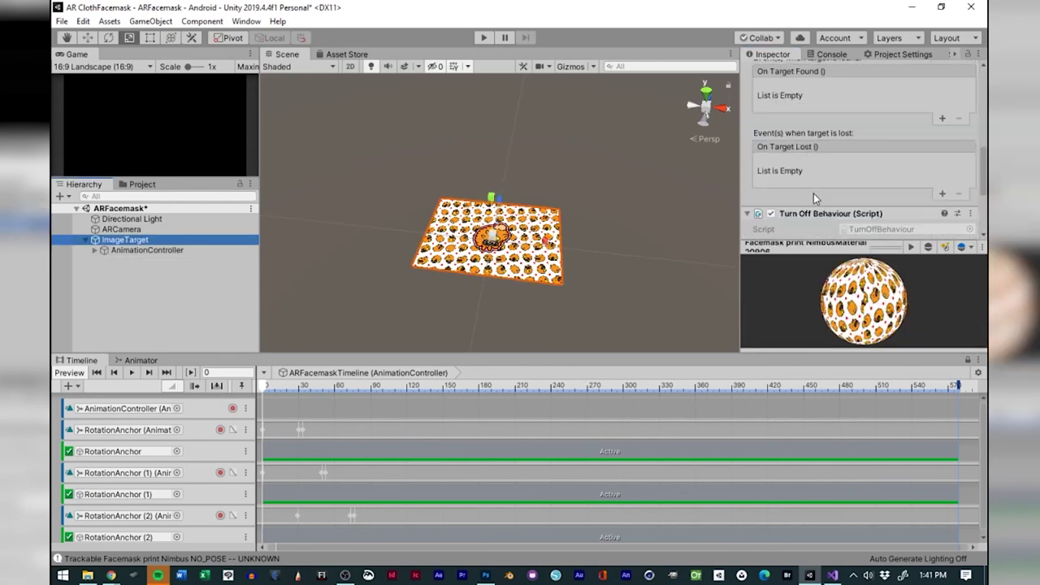
left_click(743, 165)
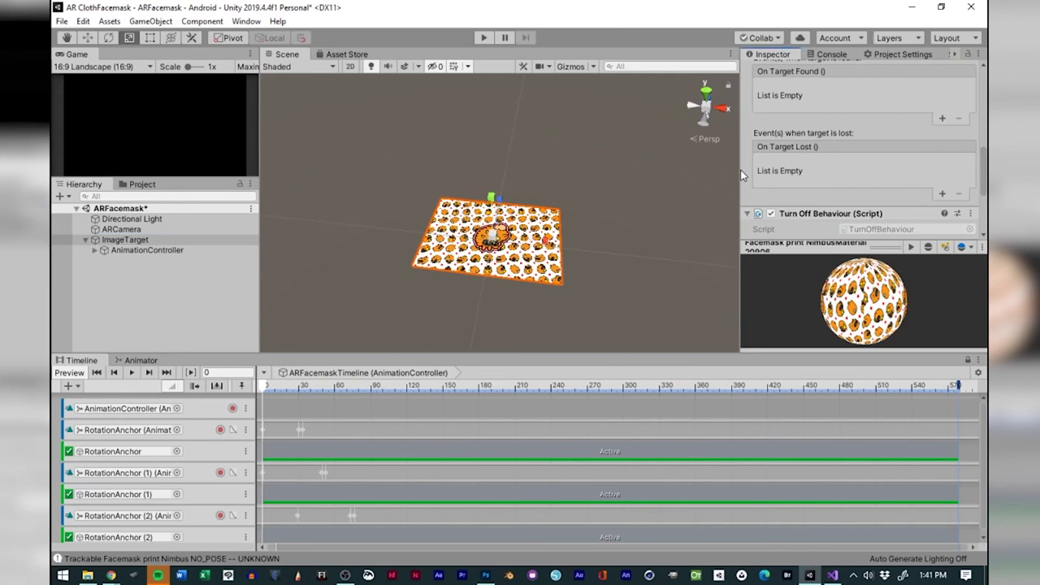
left_click_drag(739, 170, 599, 169)
scroll(802, 160, "up", 3)
scroll(802, 163, "down", 3)
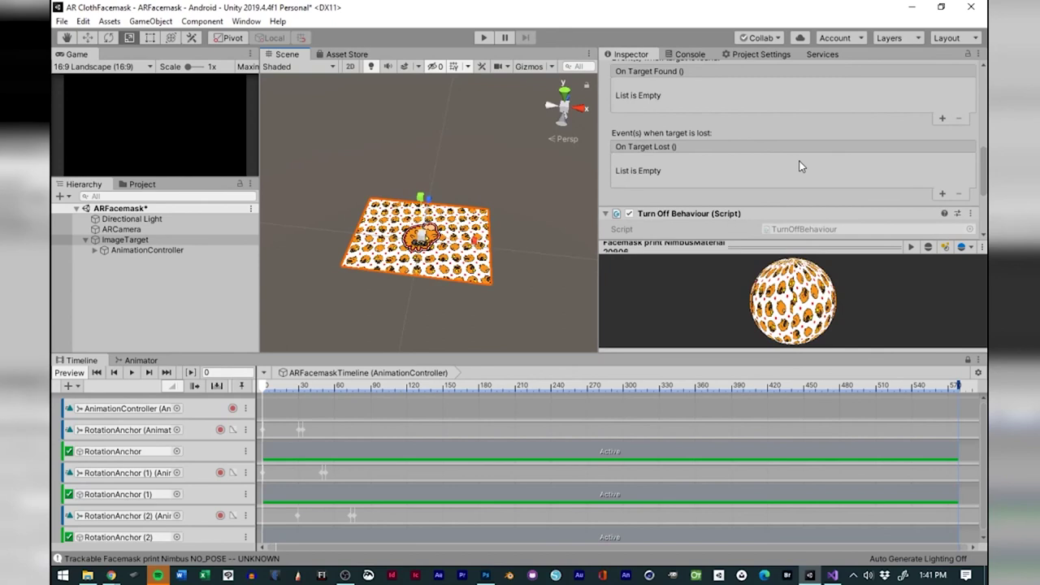
left_click(943, 120)
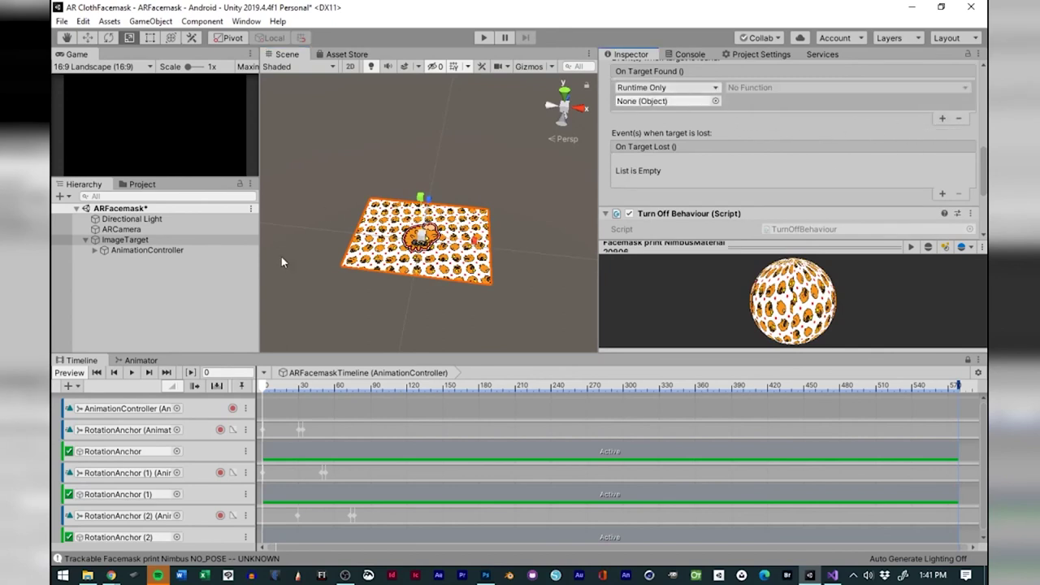
left_click_drag(144, 254, 398, 211)
left_click_drag(698, 115, 687, 102)
left_click(776, 91)
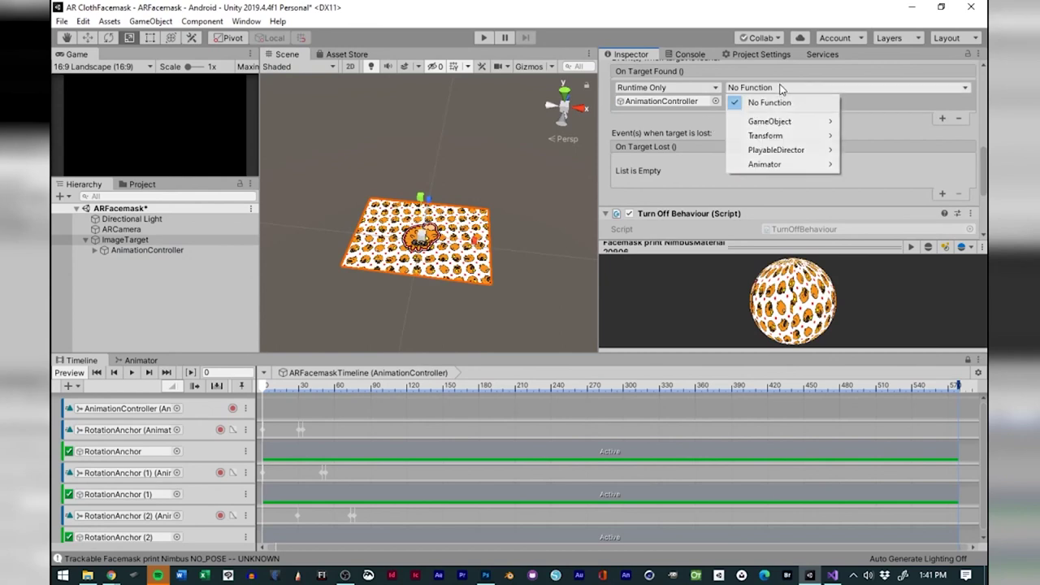
mouse_move(775, 151)
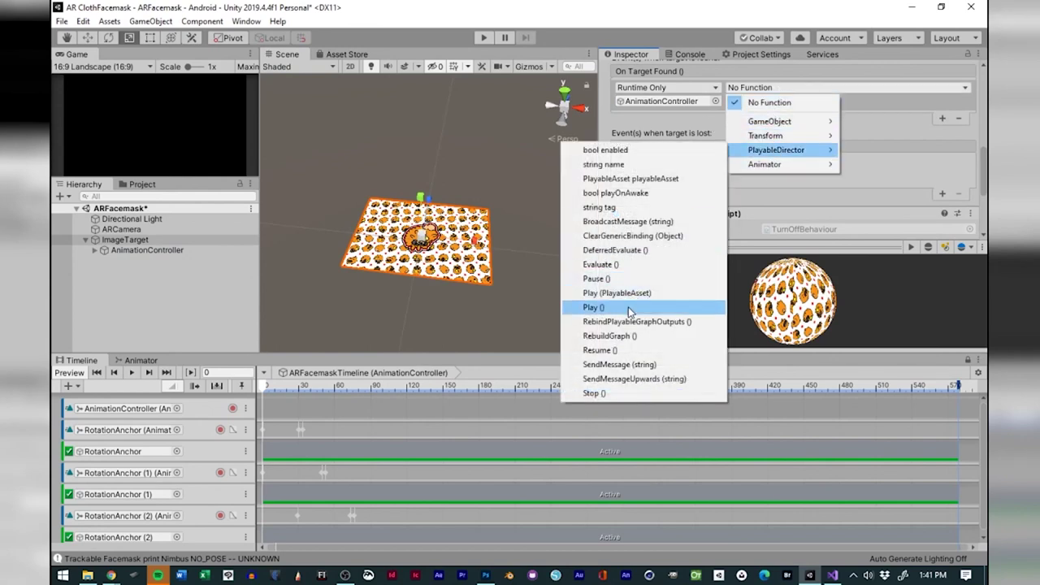
left_click(629, 309)
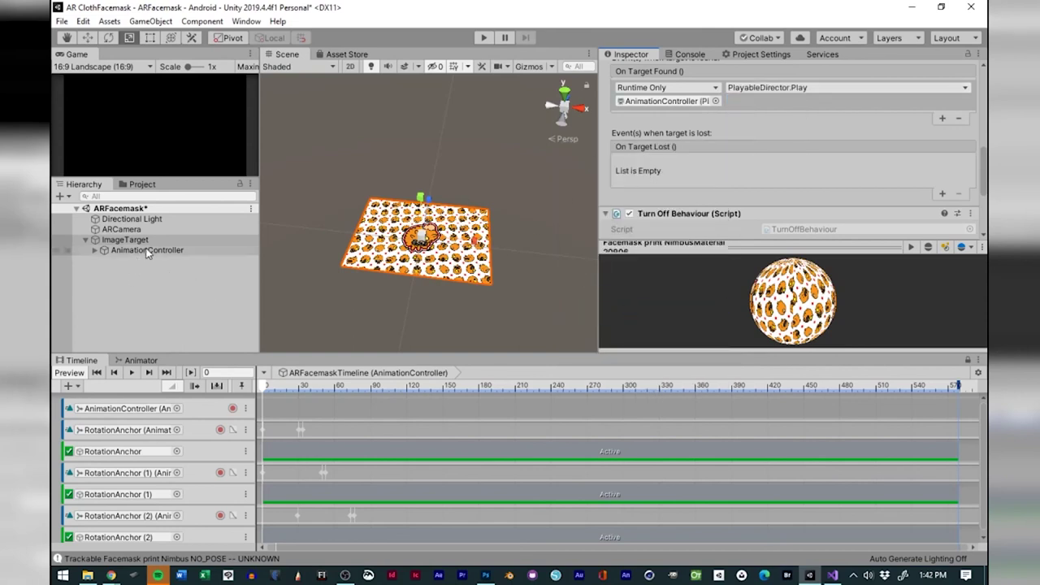
Make the On Target Lost event call PlayableDirector.Stop () on AnimationController.
left_click(942, 195)
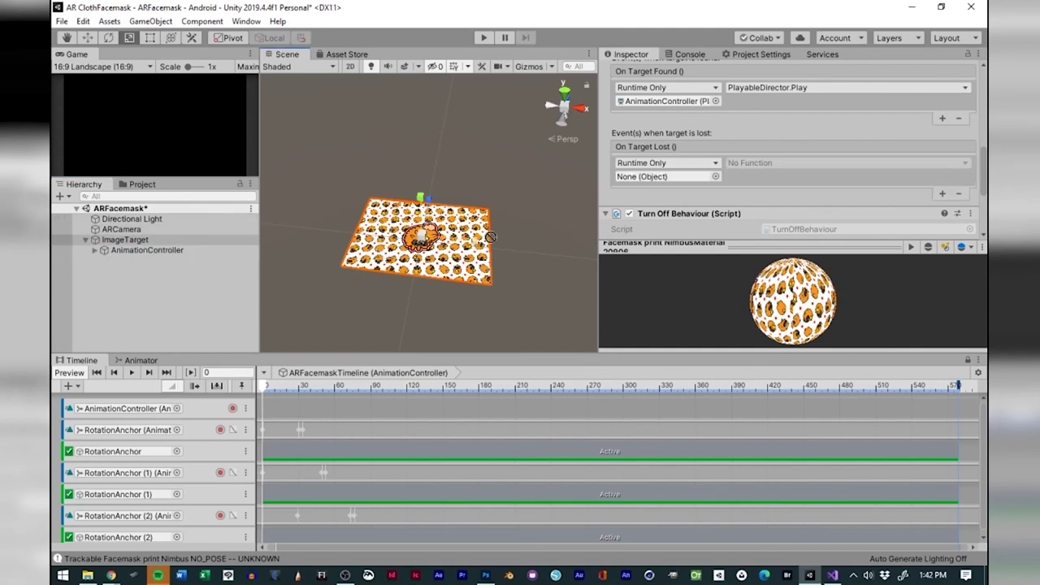
left_click_drag(624, 183, 638, 175)
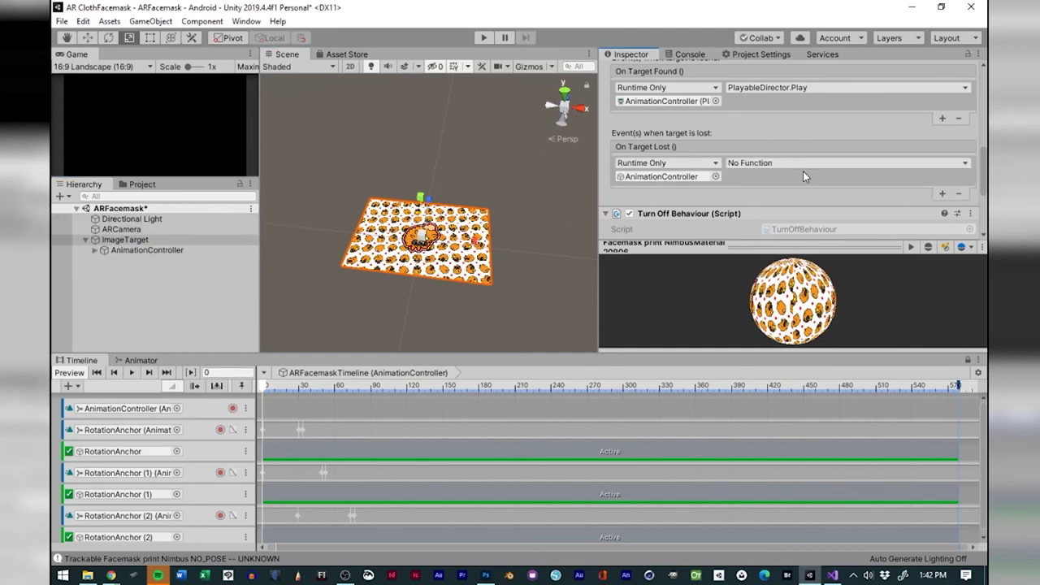
left_click(800, 166)
mouse_move(788, 226)
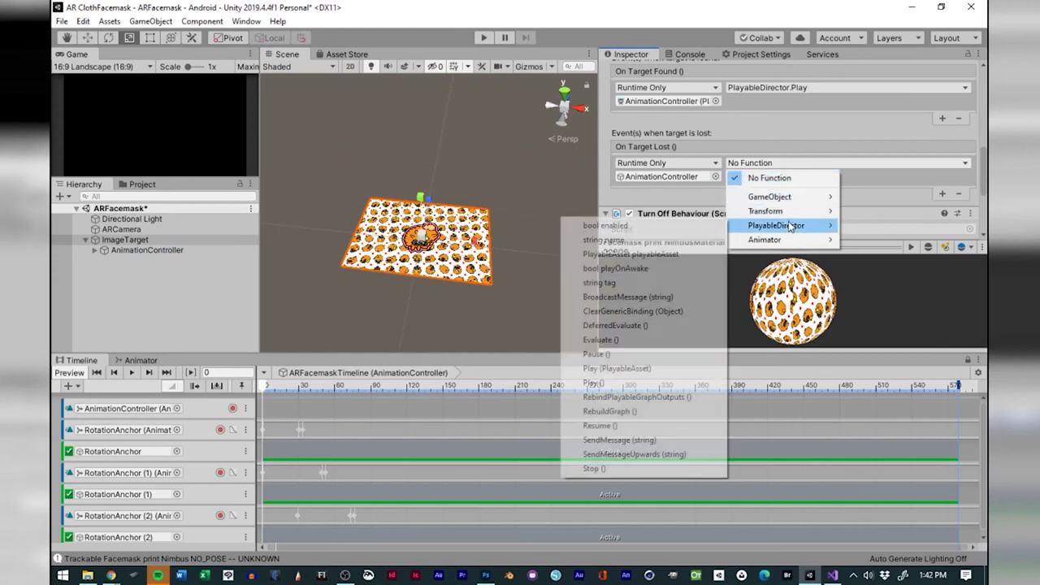
left_click(618, 470)
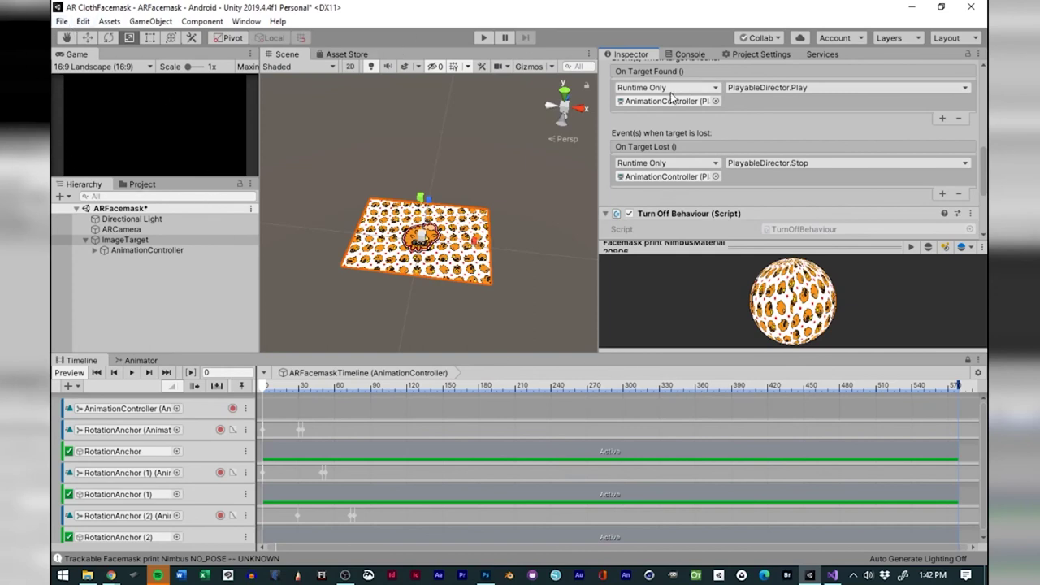
scroll(741, 127, "up", 3)
scroll(735, 126, "down", 3)
scroll(729, 123, "up", 3)
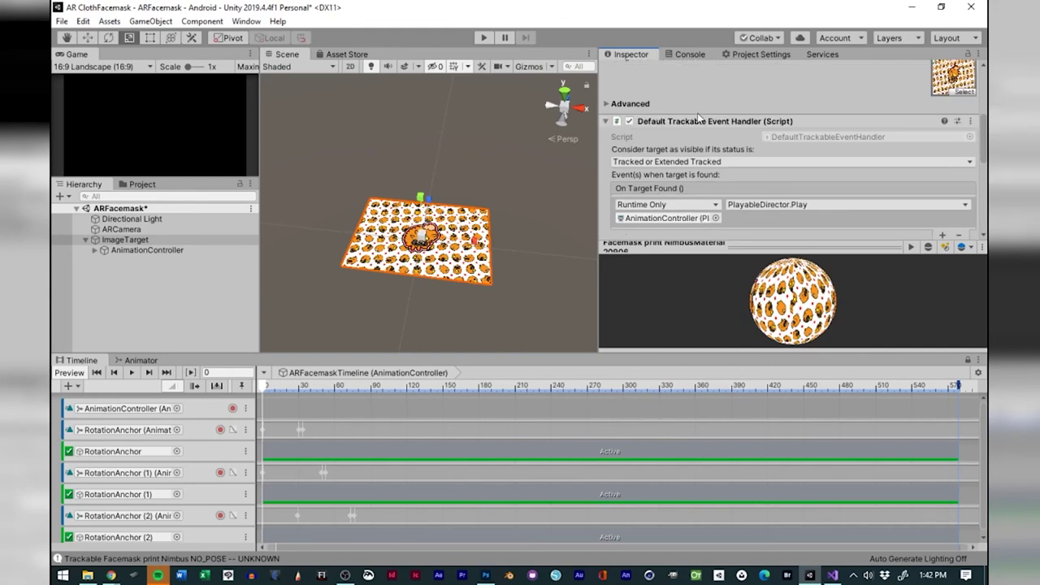
Save the ARFacemask scene, zoom out the Scene view and enter Play mode.
left_click(62, 22)
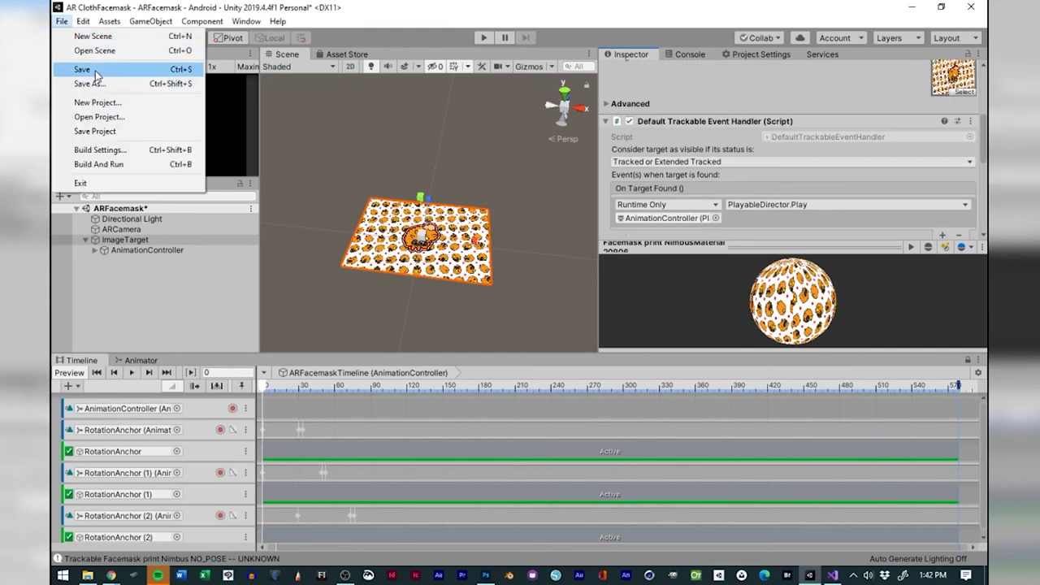
left_click(96, 73)
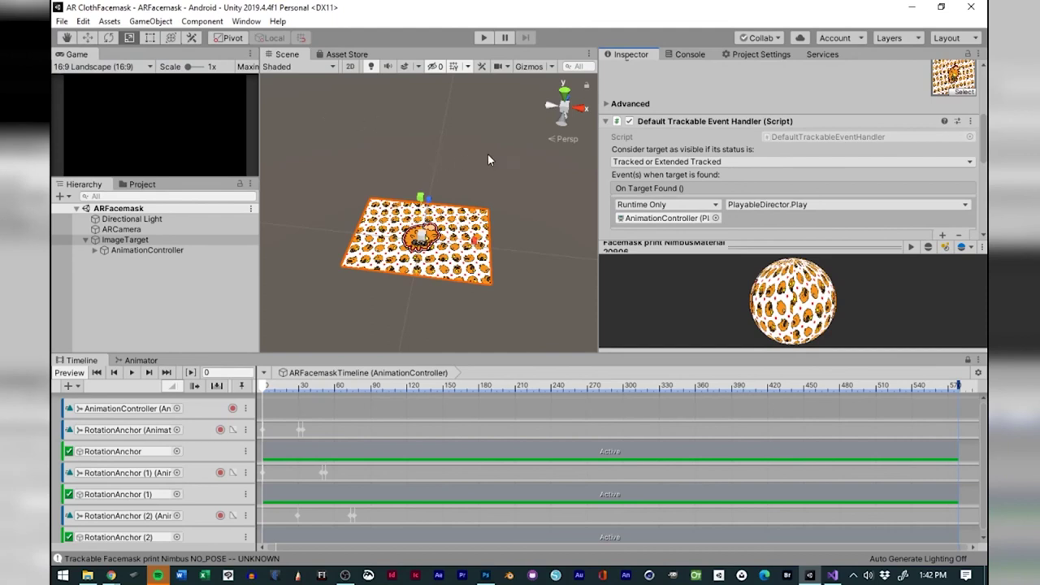
scroll(458, 187, "down", 3)
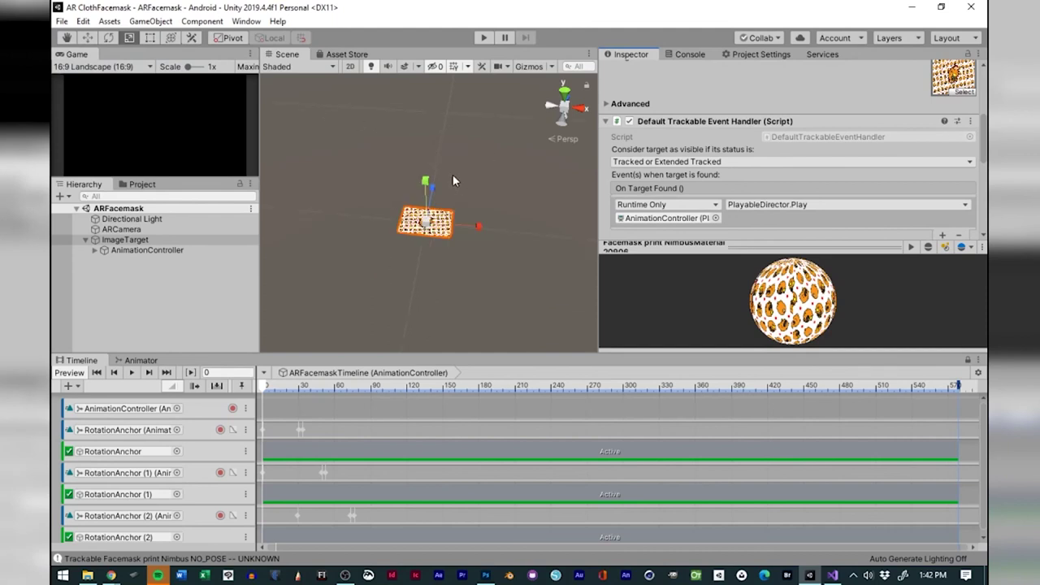
left_click(486, 41)
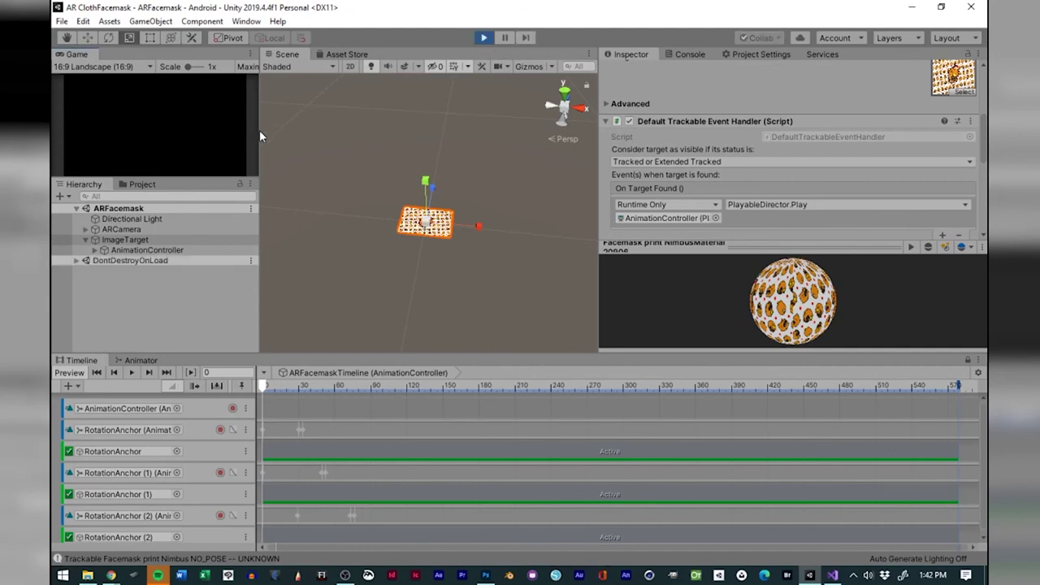
Enlarge the Game view during play, then exit Play mode and expand the Timeline.
left_click_drag(260, 132, 517, 139)
left_click_drag(375, 178, 374, 224)
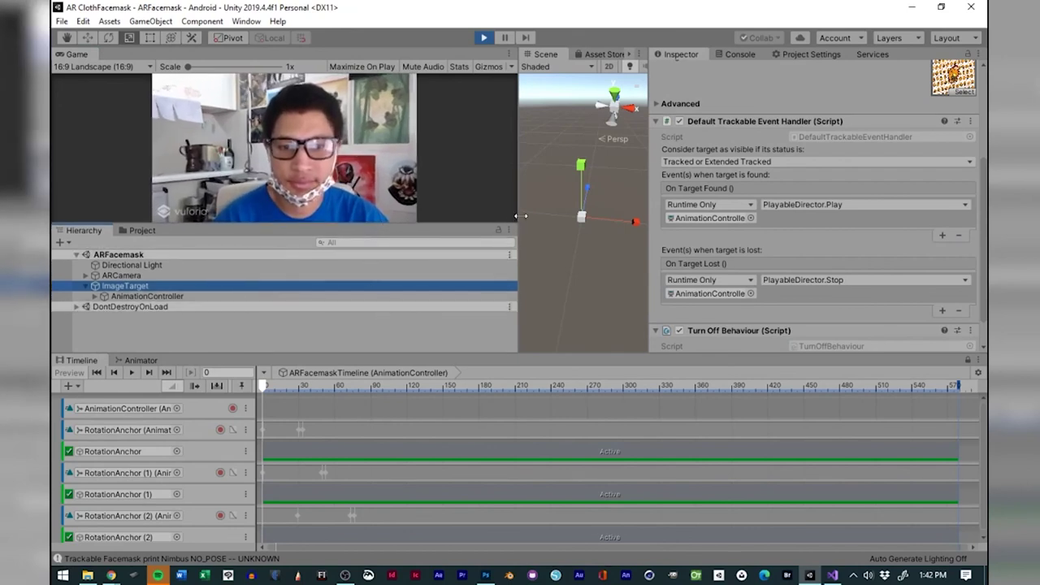
left_click_drag(474, 354, 488, 476)
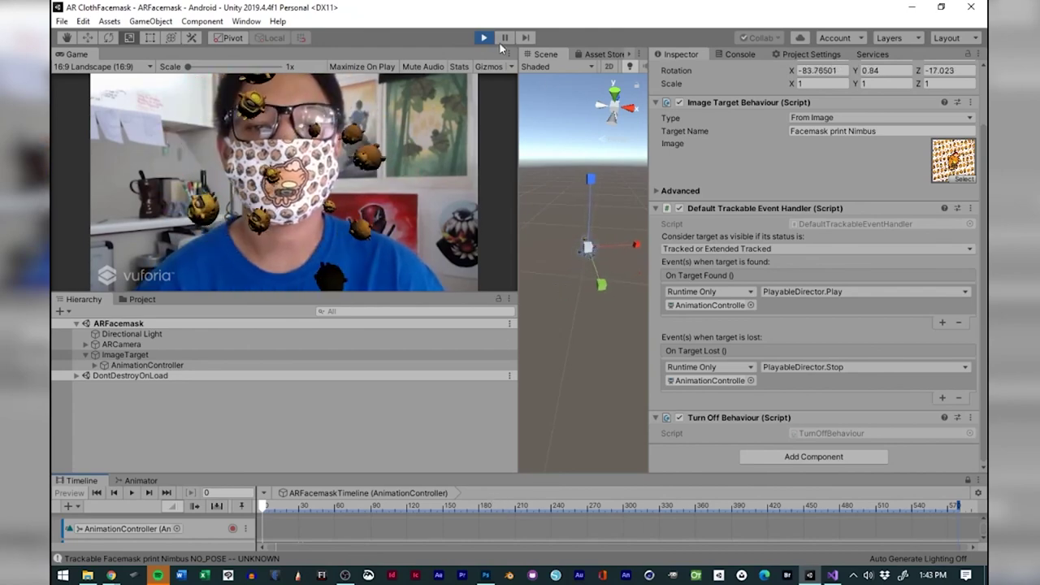
key("ctrl+p")
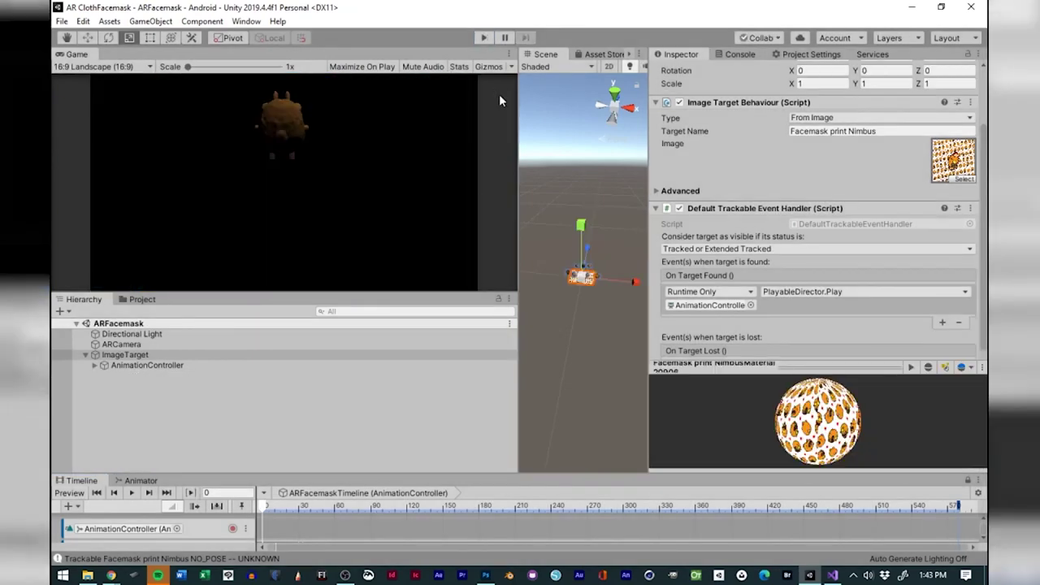
left_click_drag(490, 476, 525, 258)
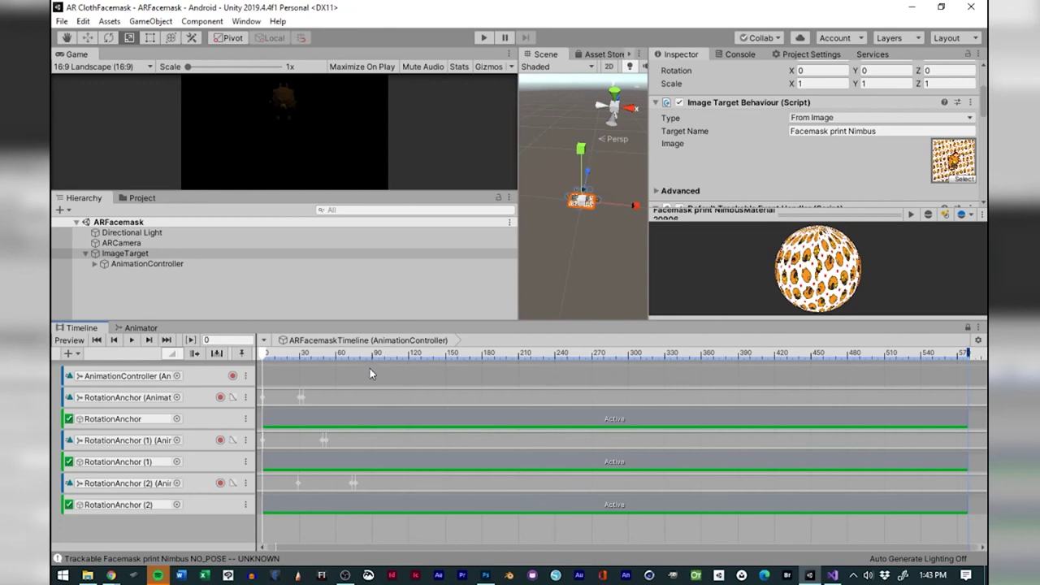
Trim the three RotationAnchor Active clips to end at frames 39, 57 and 82.
left_click_drag(963, 418, 309, 415)
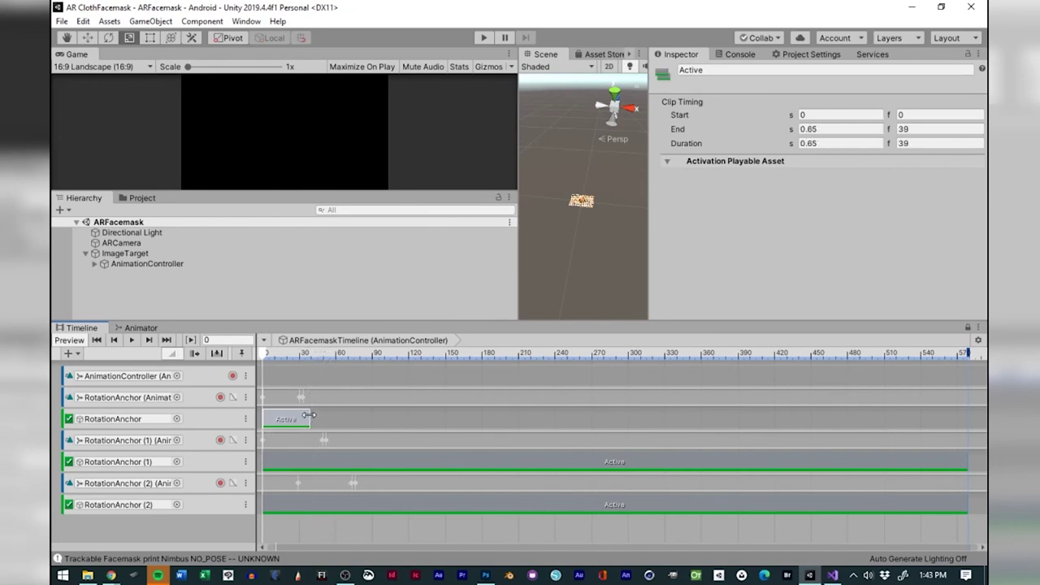
left_click_drag(972, 463, 329, 476)
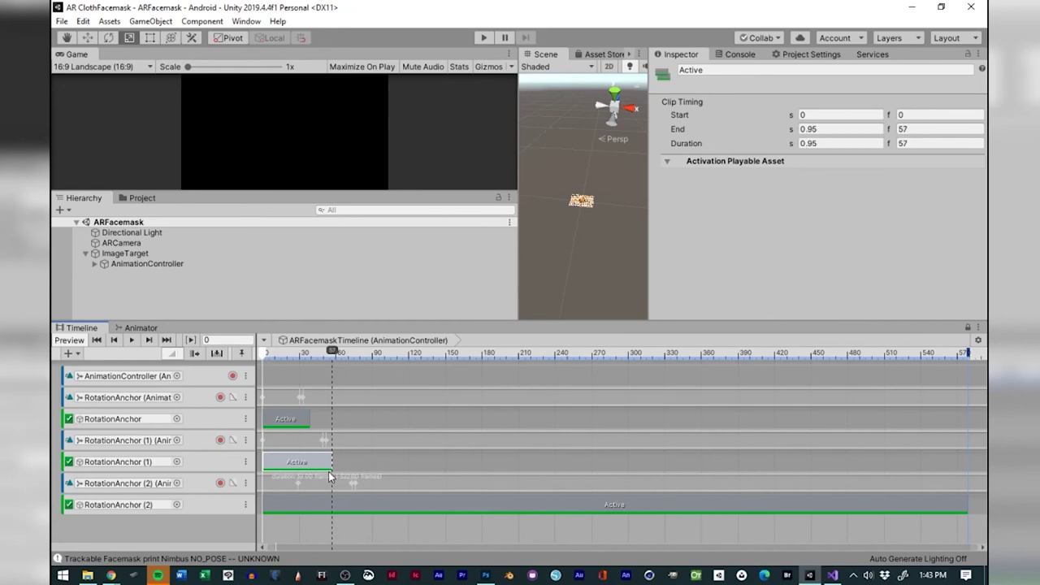
left_click_drag(964, 506, 362, 523)
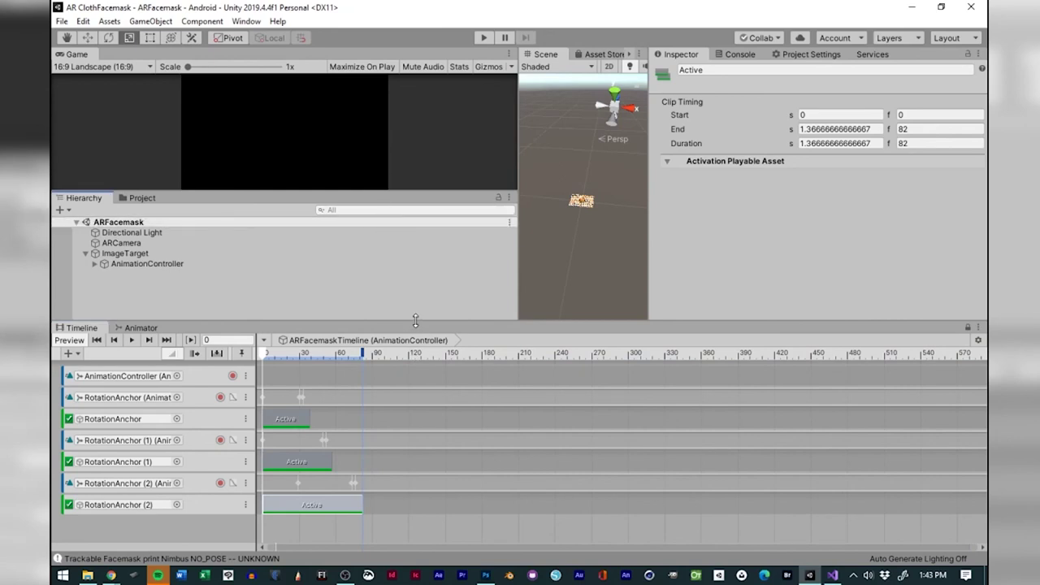
Shrink the Timeline panel and make the Game view taller.
mouse_move(415, 322)
left_mouse_down()
mouse_move(416, 342)
mouse_move(415, 322)
left_mouse_up()
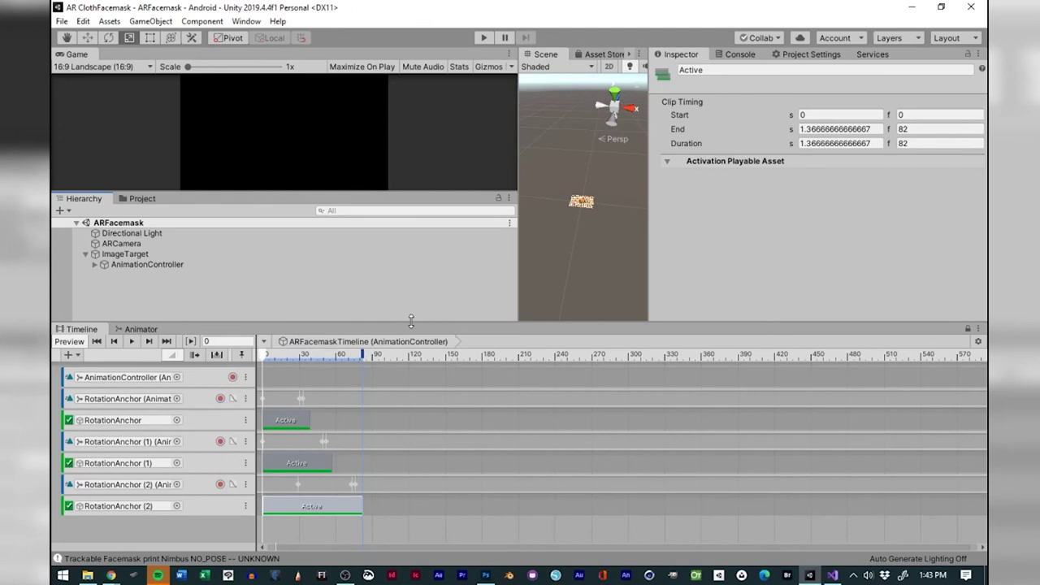
left_click_drag(412, 322, 430, 476)
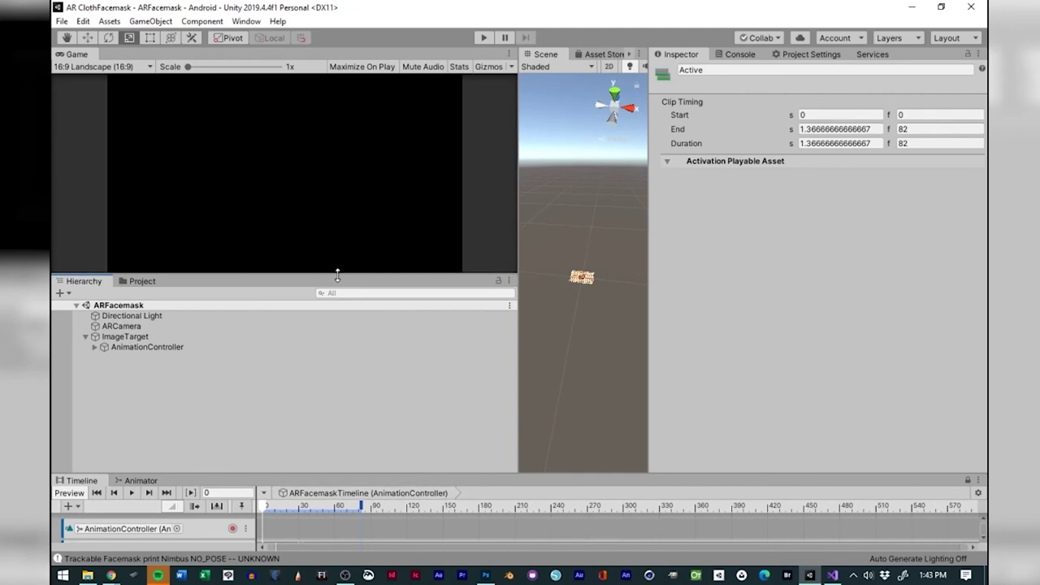
left_click_drag(337, 276, 366, 345)
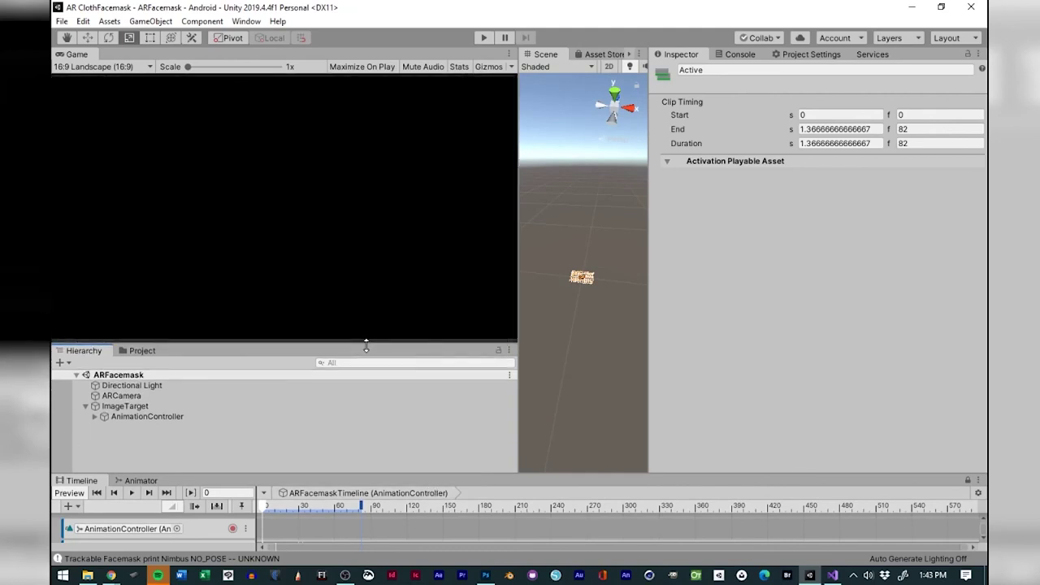
Test tracking in Play mode, stop it, and re-expand the Timeline to show the anchor tracks.
left_click(481, 38)
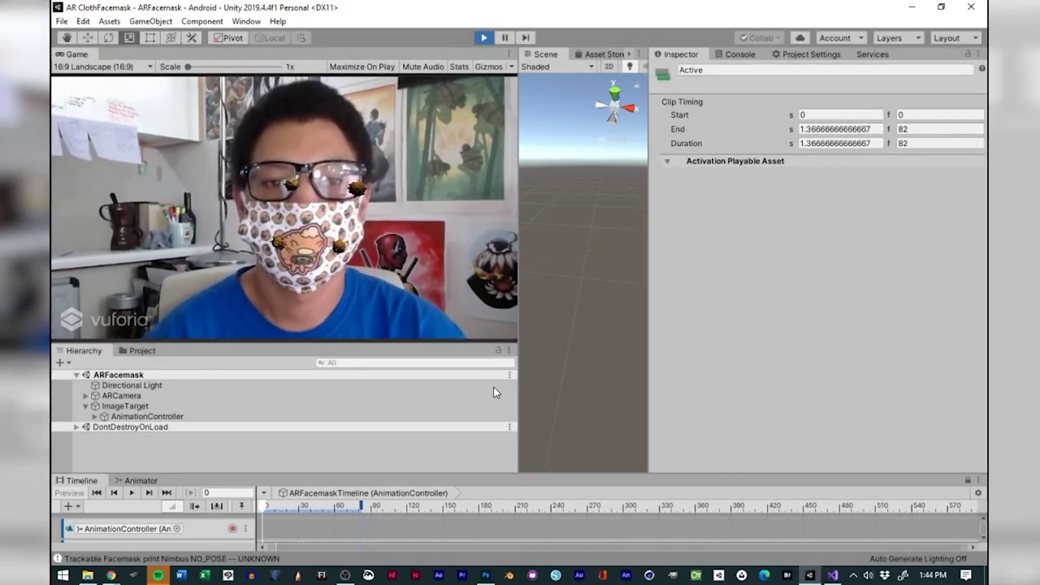
key("ctrl+p")
left_click_drag(496, 476, 513, 279)
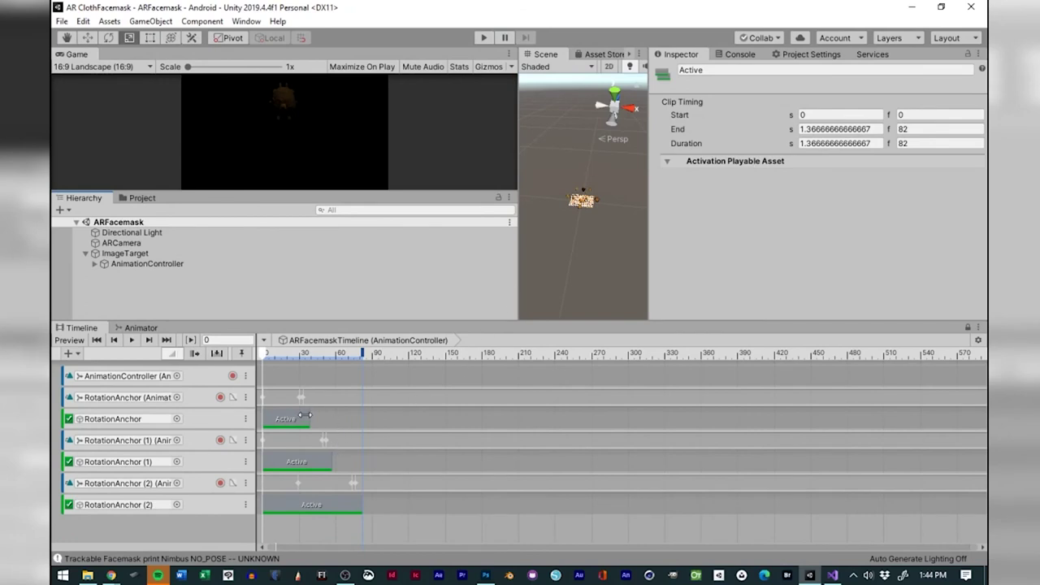
Extend all three RotationAnchor Active clips to end at frame 91.
left_click_drag(307, 418, 371, 427)
left_click_drag(331, 462, 371, 463)
left_click(364, 512)
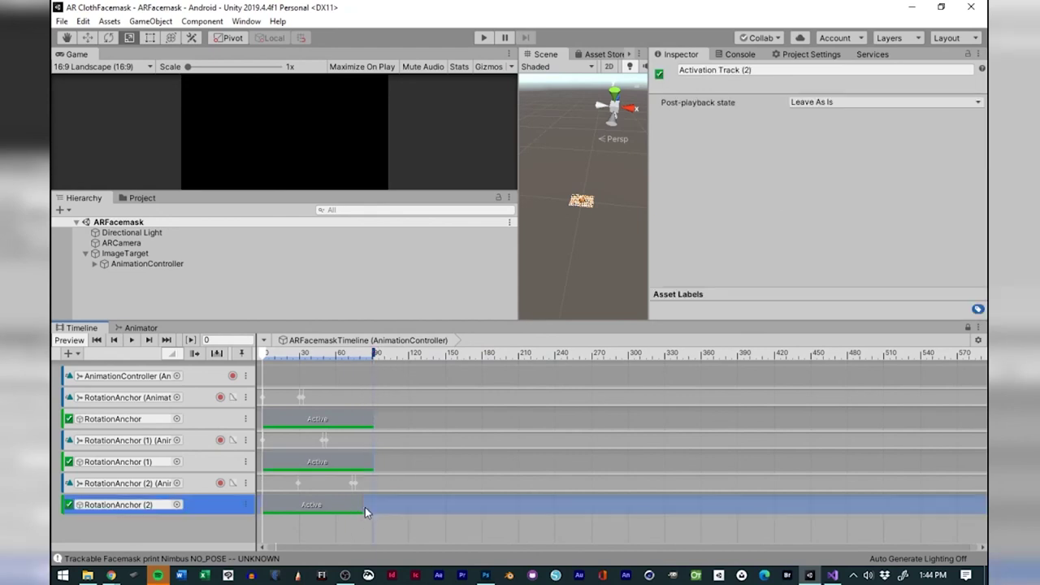
left_click_drag(363, 504, 368, 502)
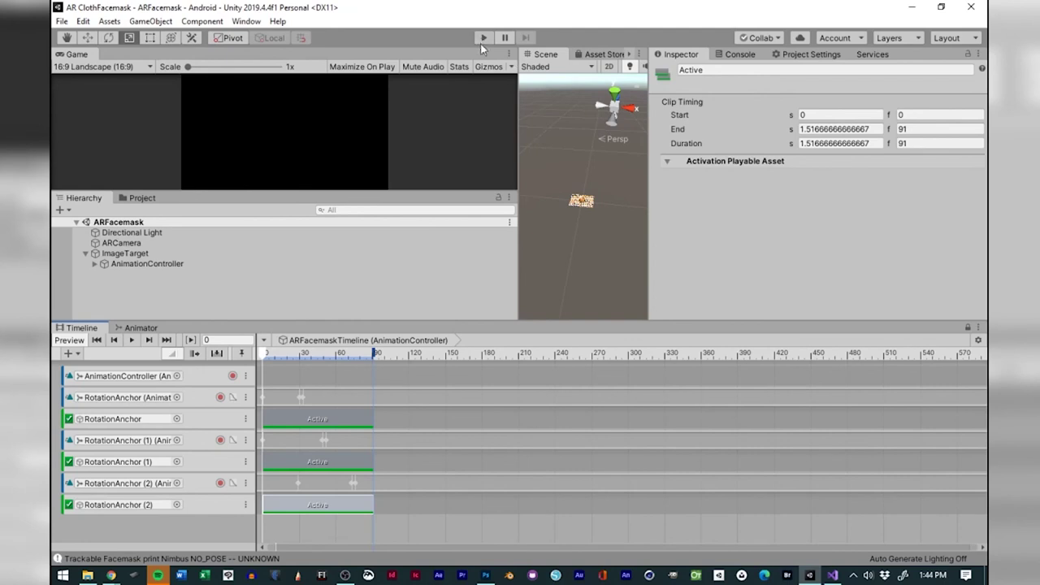
Shrink the Timeline, enlarge the Game view, and save the scene.
left_click_drag(439, 325, 437, 478)
left_click_drag(464, 273, 460, 344)
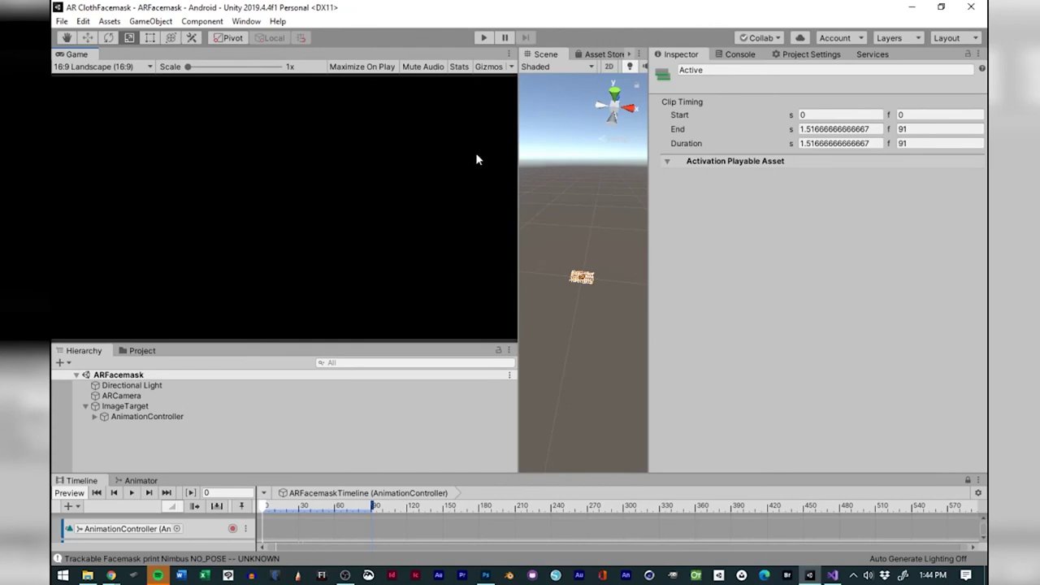
left_click(62, 21)
left_click(104, 71)
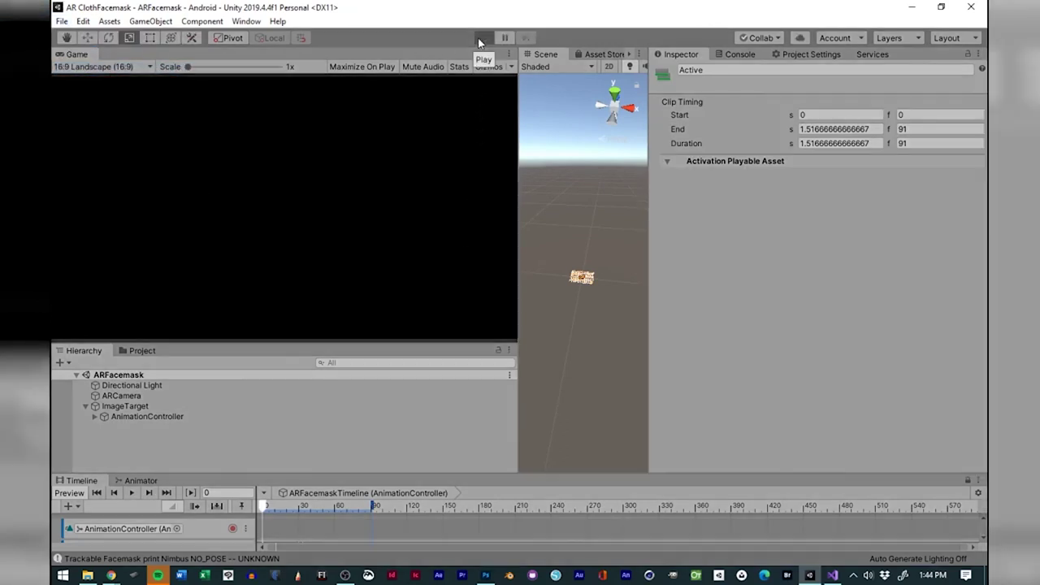
left_click(481, 38)
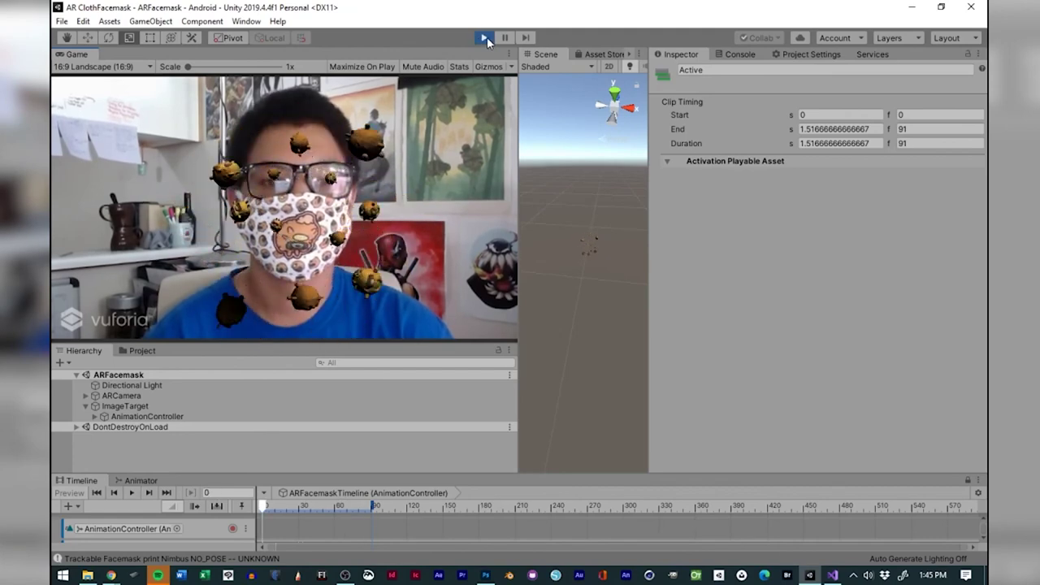
left_click(485, 37)
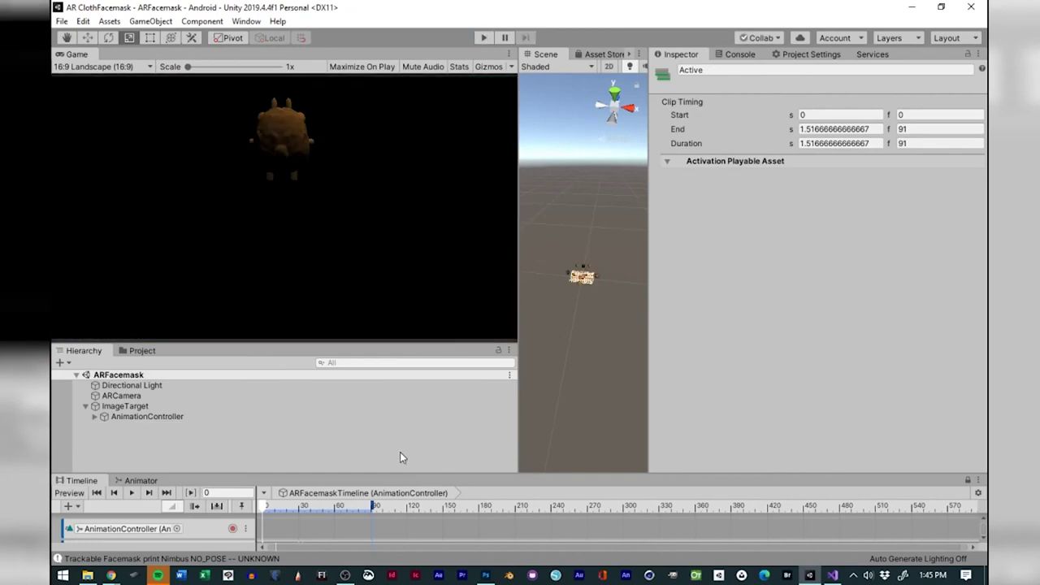
Trim the RotationAnchor, (1) and (2) Active clips to end at frame 80.
left_click_drag(399, 472, 417, 294)
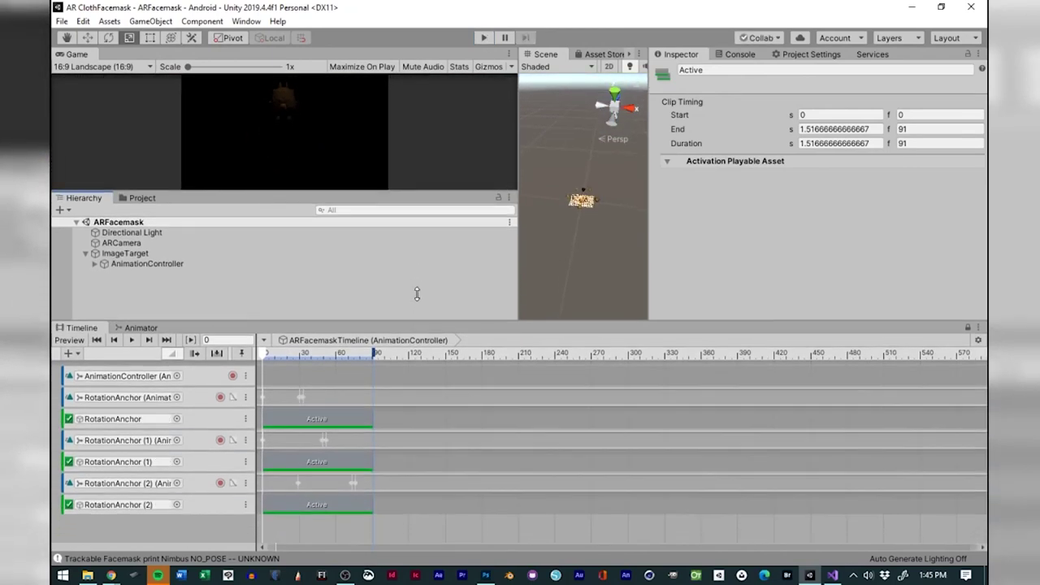
left_click_drag(373, 461, 358, 459)
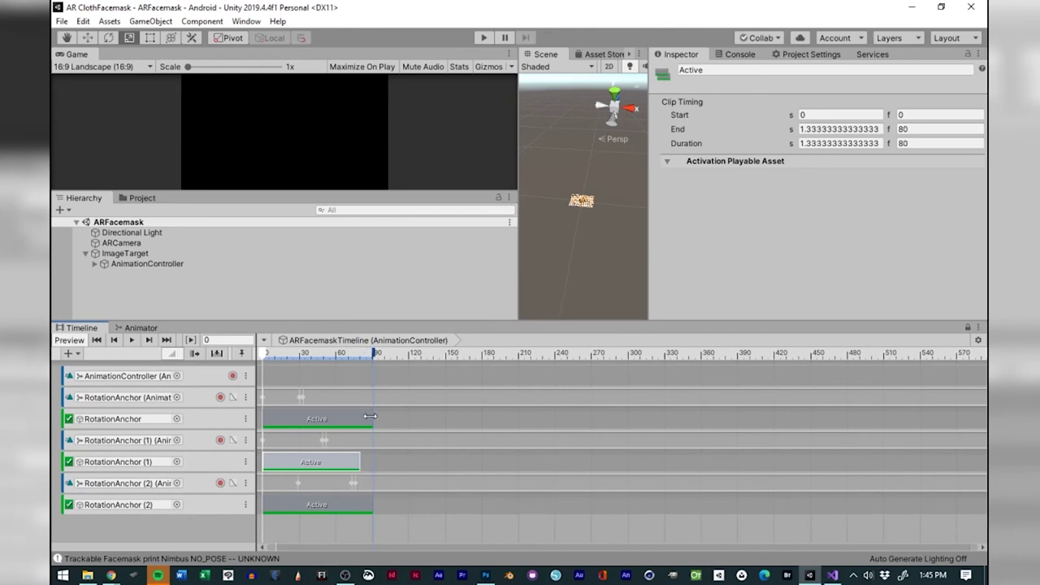
left_click_drag(373, 419, 360, 418)
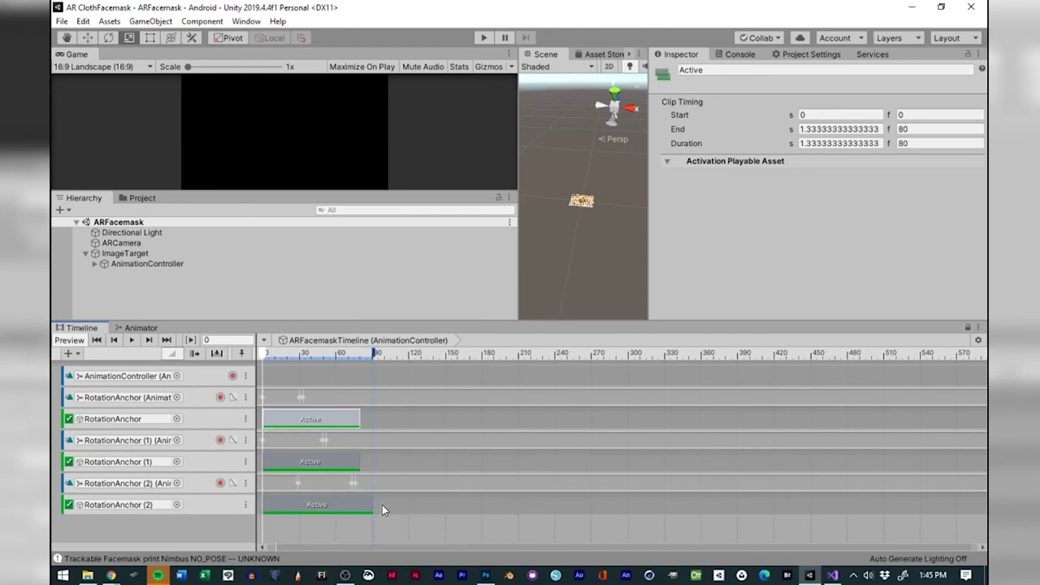
left_click_drag(371, 504, 361, 502)
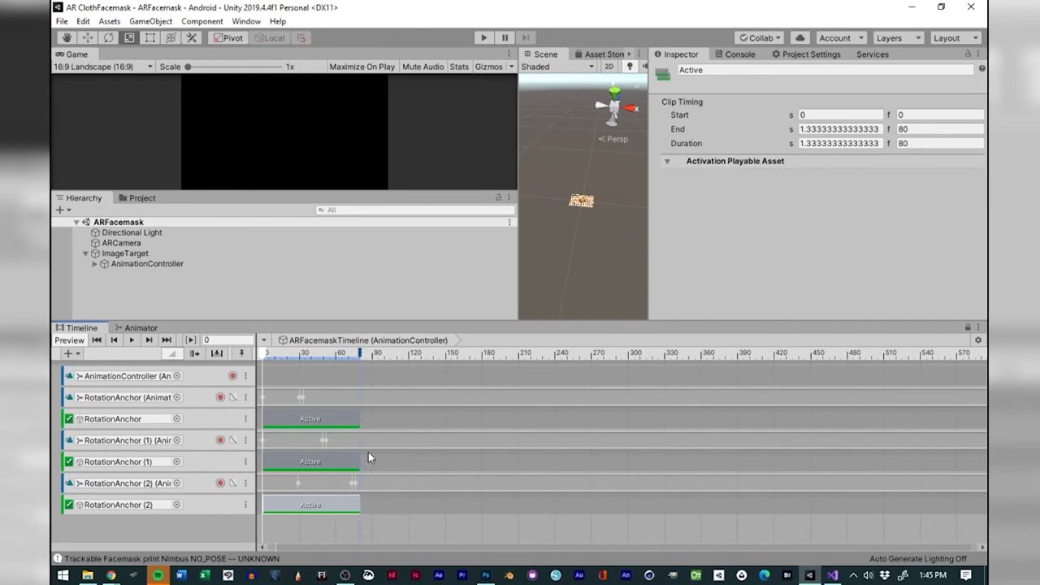
left_click_drag(398, 322, 406, 474)
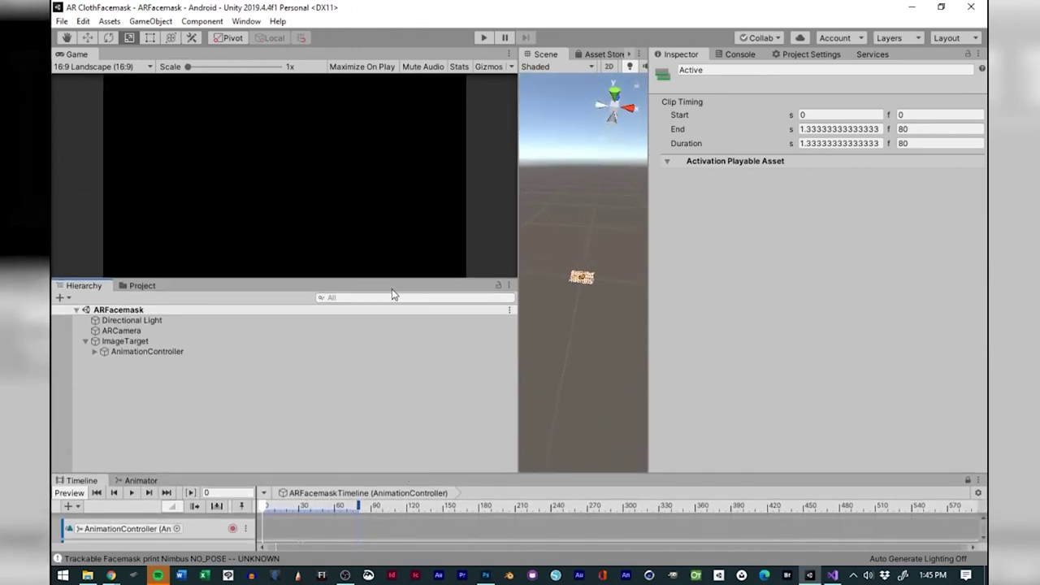
left_click_drag(394, 279, 405, 329)
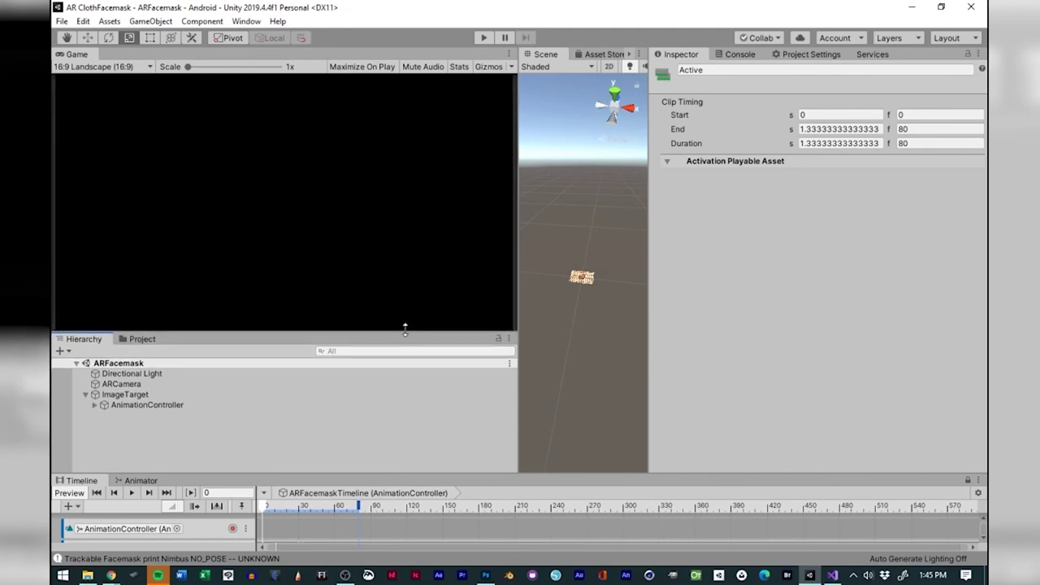
Save the scene with the 80-frame clips and start a Play-mode test.
left_click(62, 21)
left_click(81, 69)
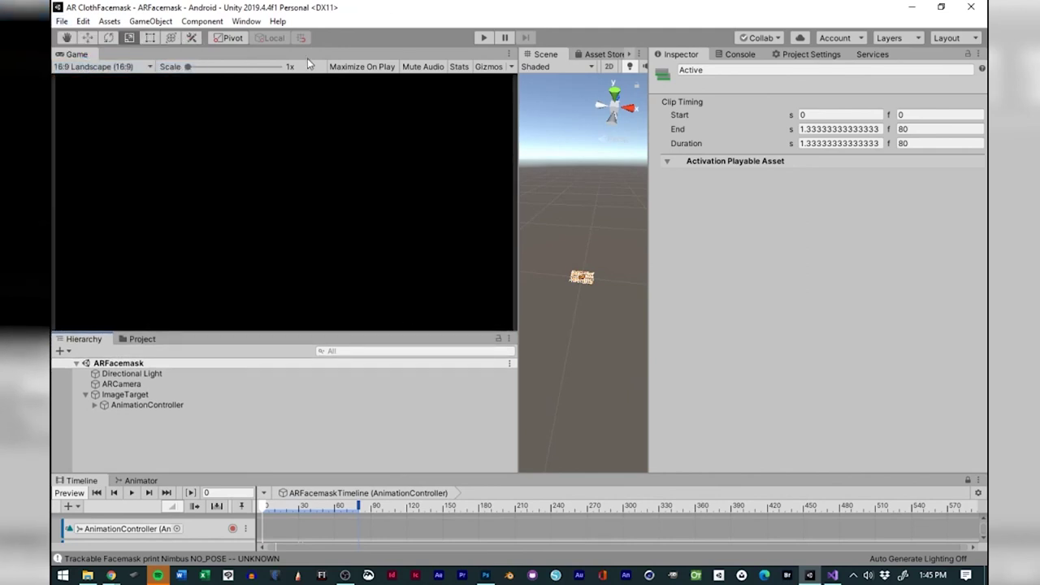
left_click(486, 38)
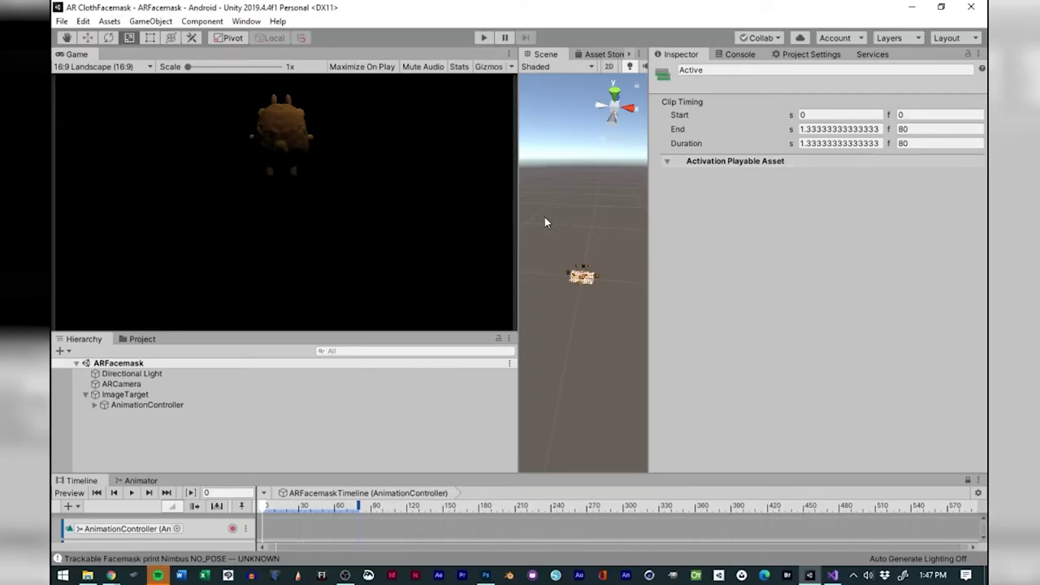
Widen the Scene view and orbit it to view the target mat and floating creatures.
left_click_drag(517, 196, 220, 224)
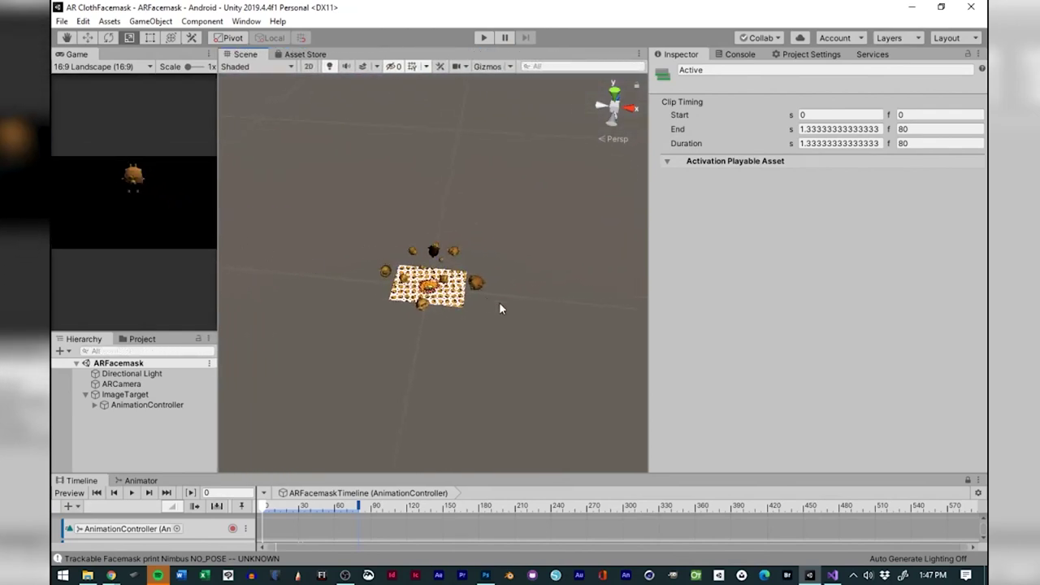
scroll(499, 302, "up", 5)
left_click_drag(499, 302, 211, 351, "alt")
left_click_drag(376, 268, 608, 230, "alt")
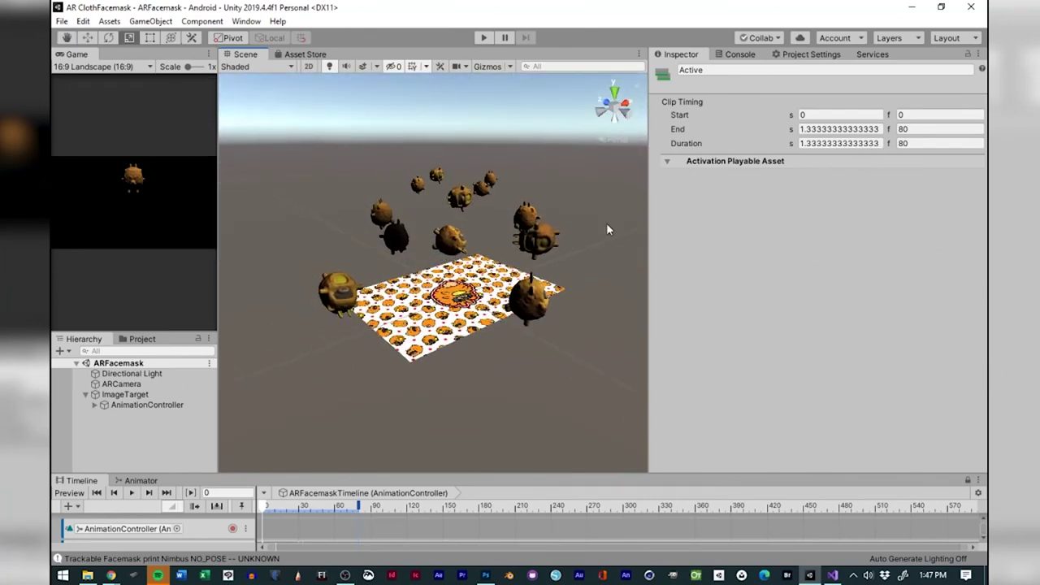